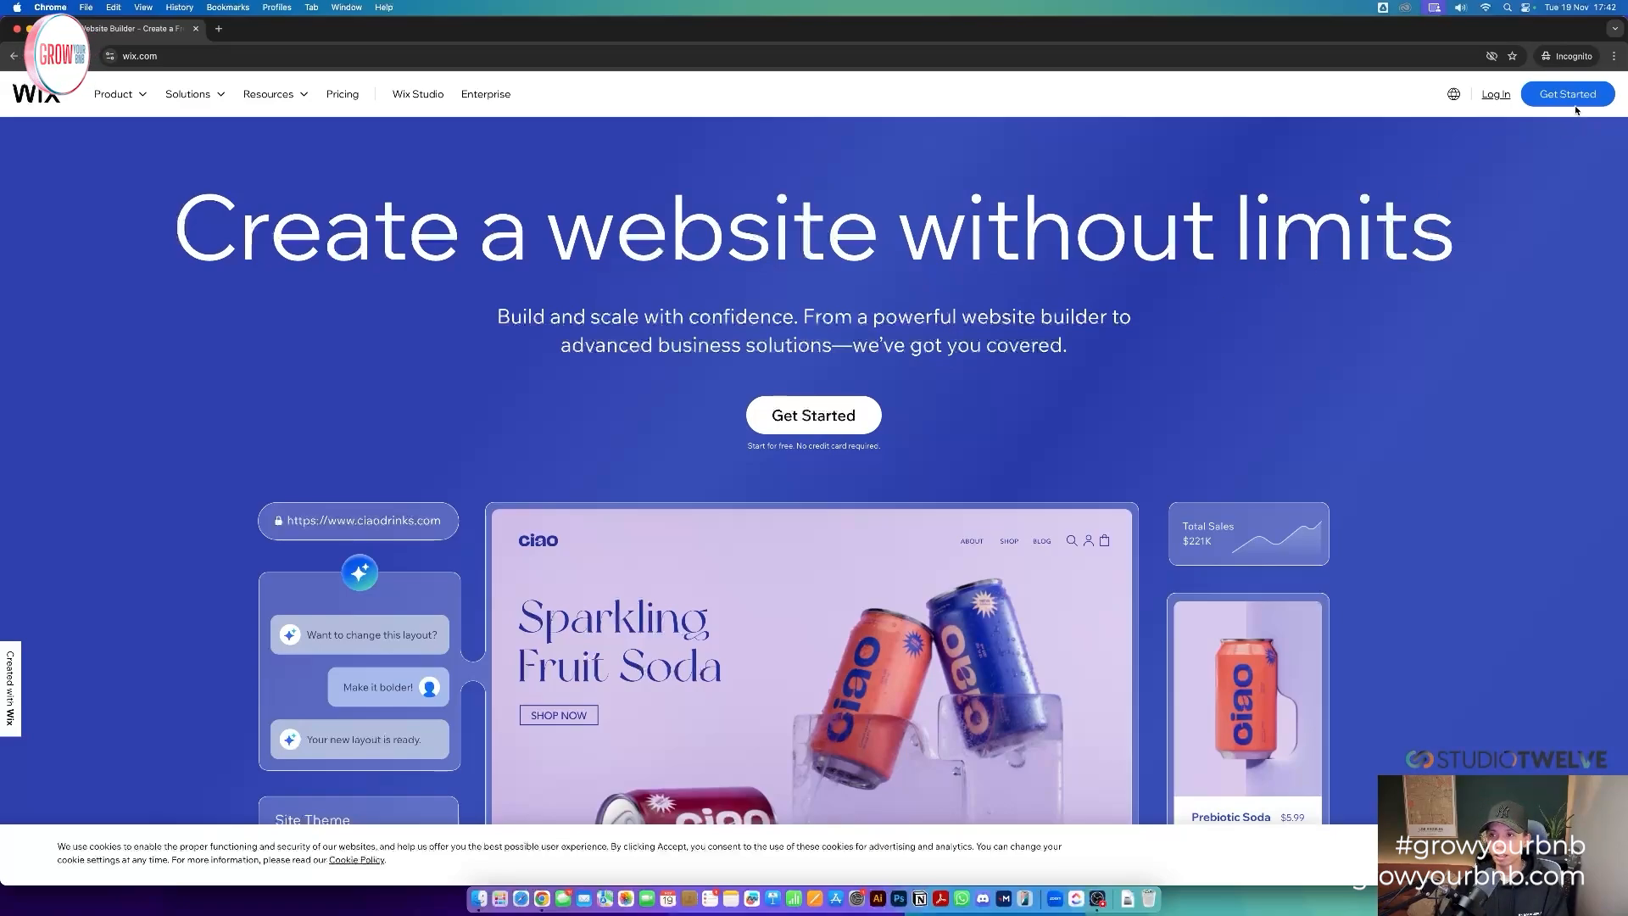
- Open the Wix sign-up form from the home page and close that incognito window
left_click(1281, 314)
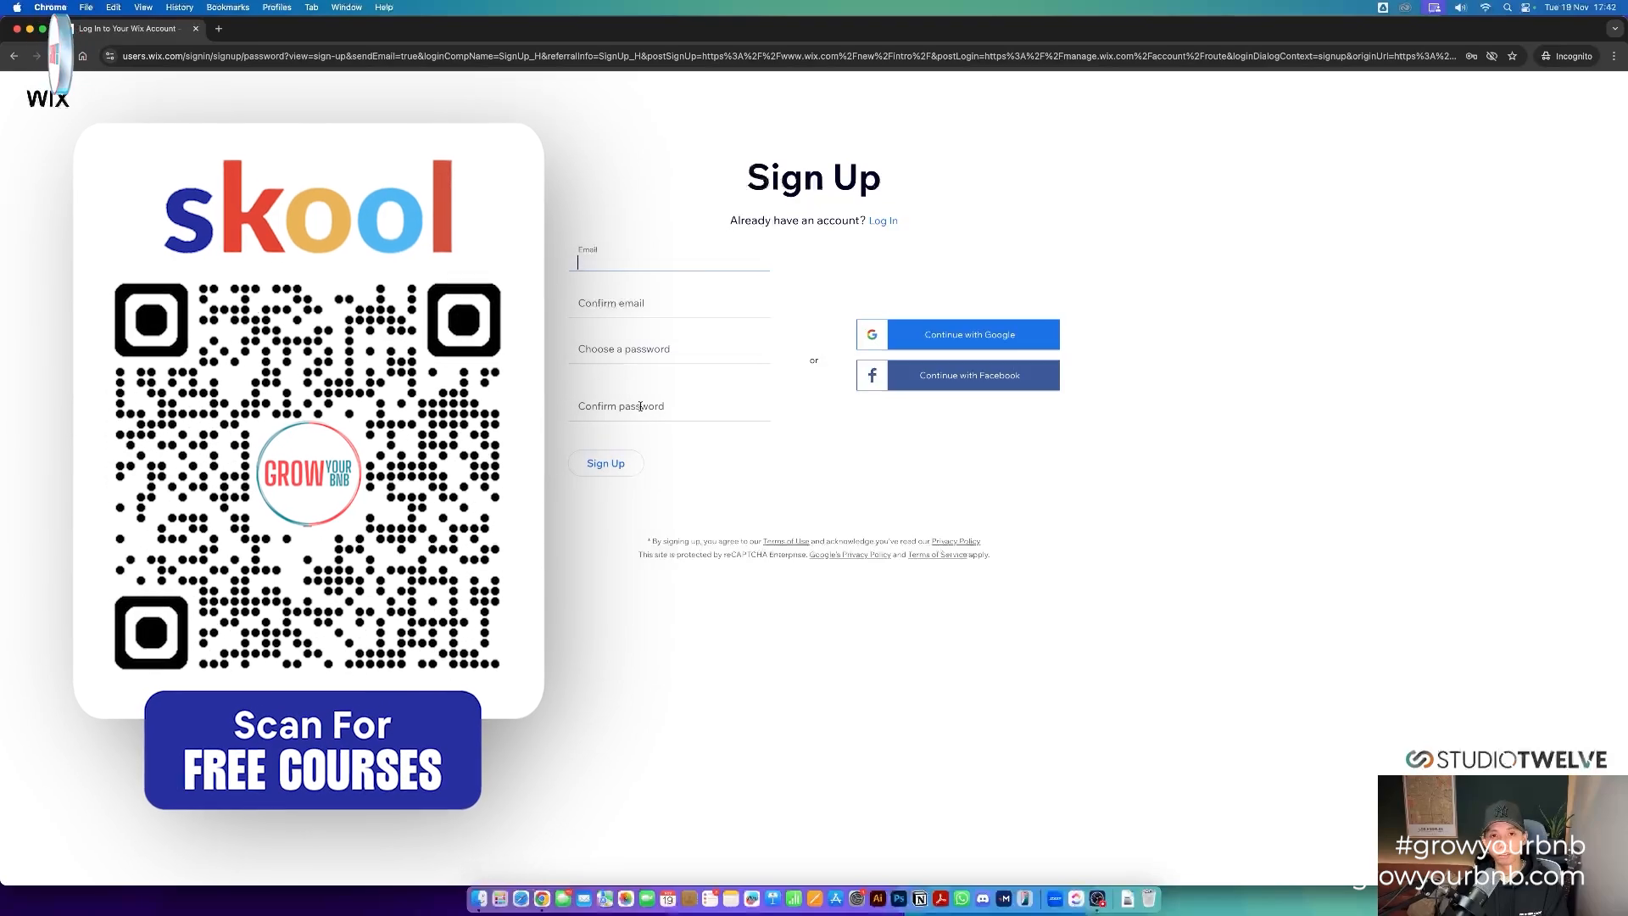
left_click(17, 30)
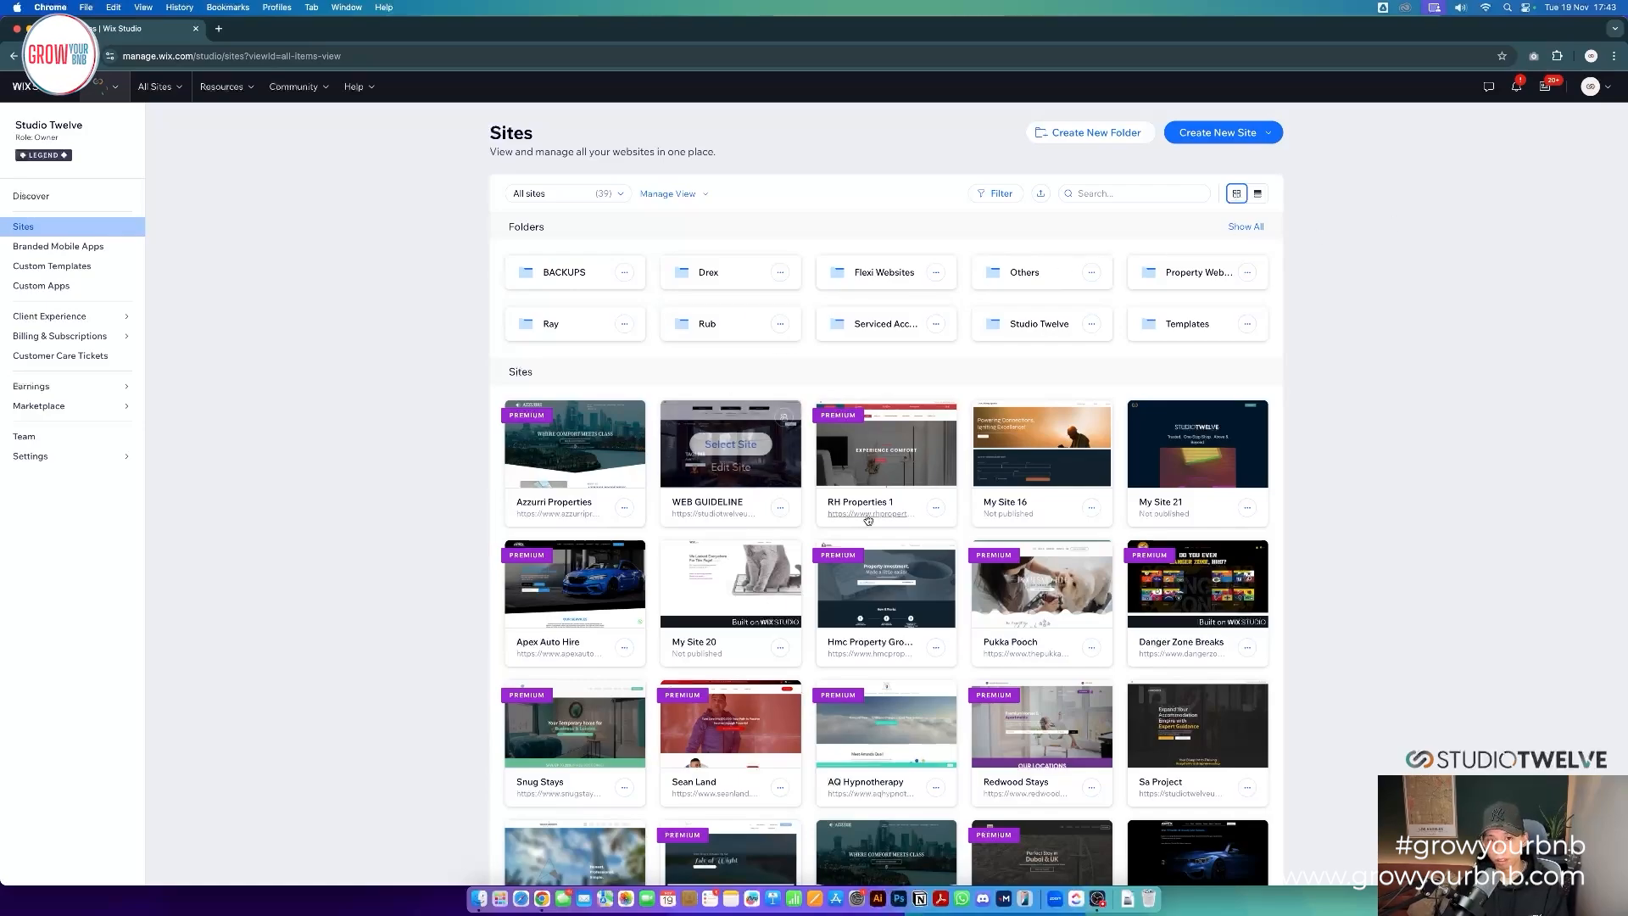
- Create a new site with the Wix Editor, skipping the AI setup and choosing the blank Start from Scratch template
left_click(1250, 136)
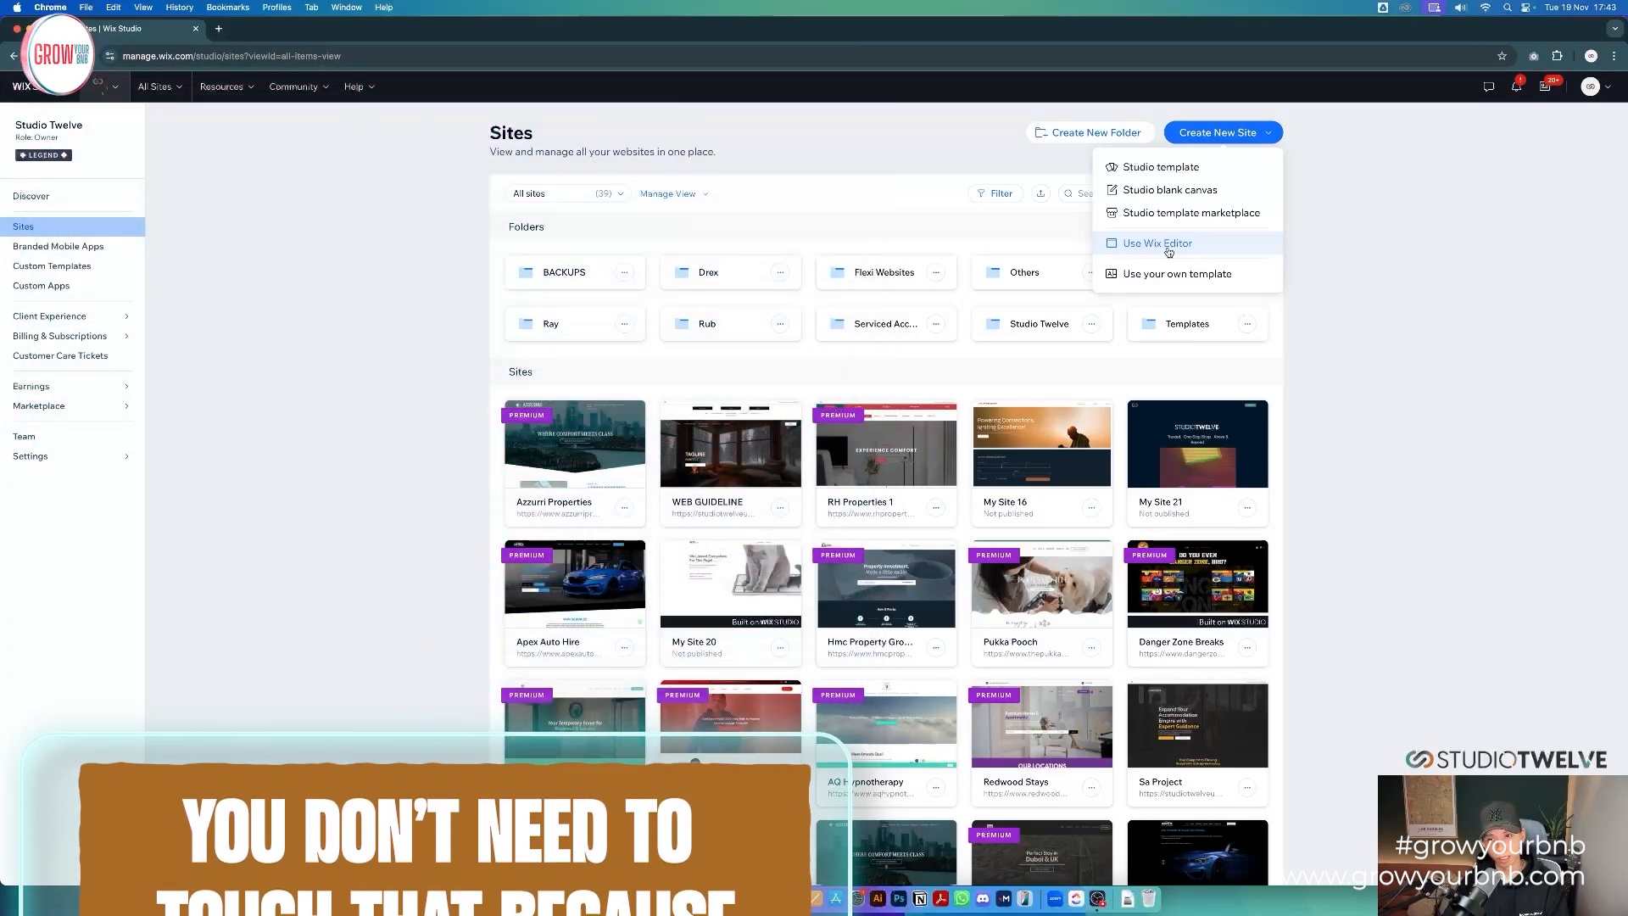
left_click(1161, 244)
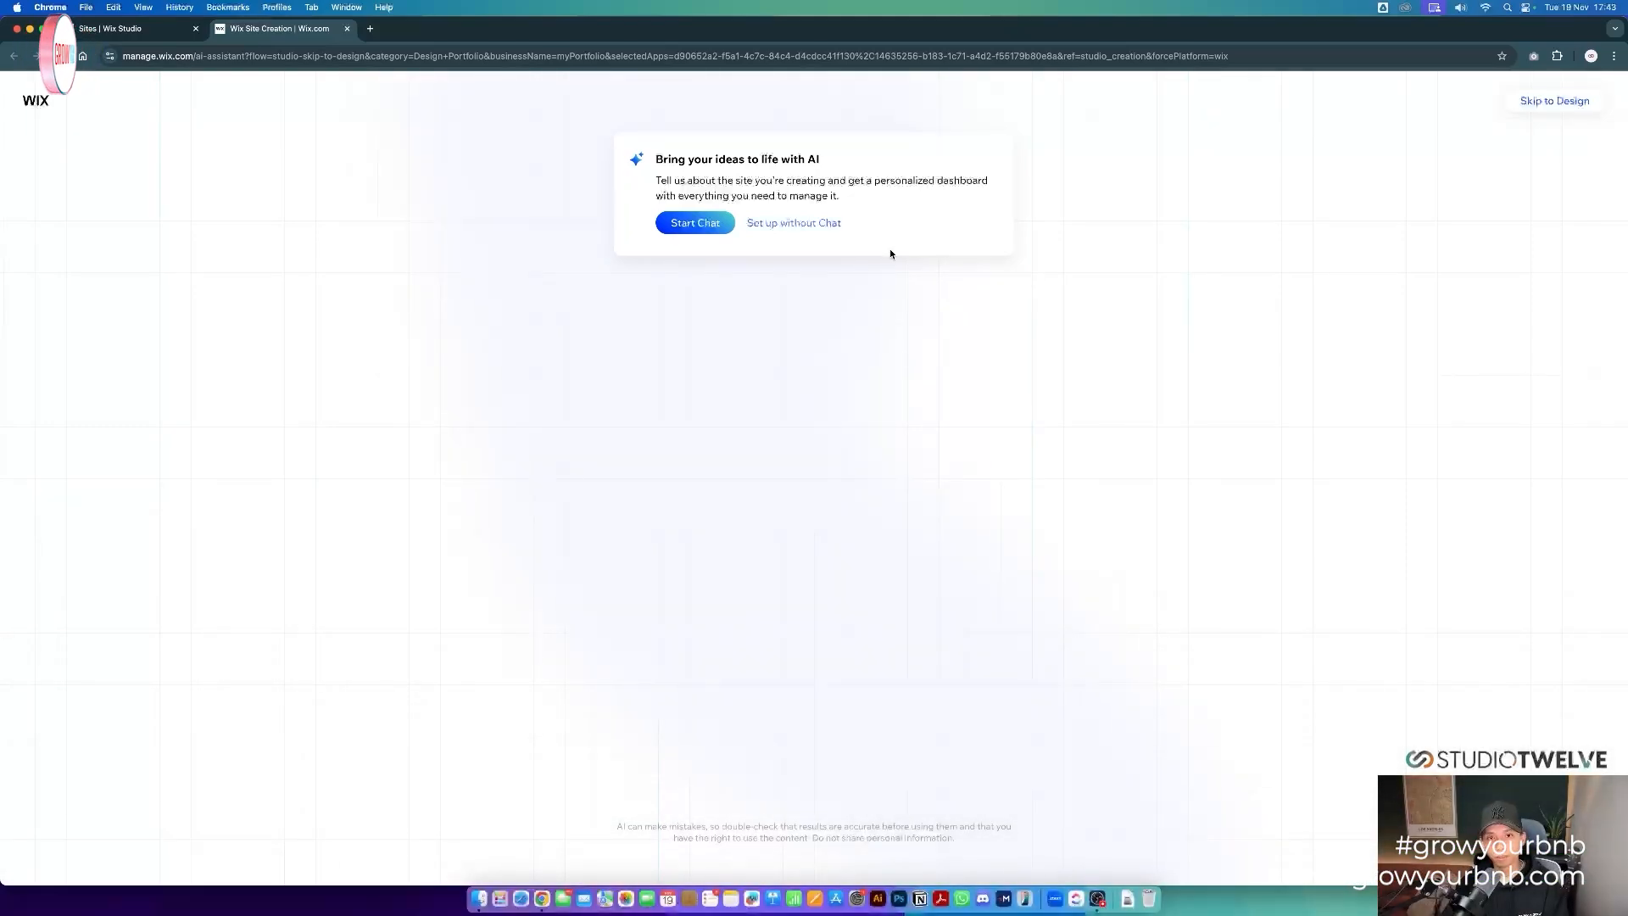
left_click(1533, 108)
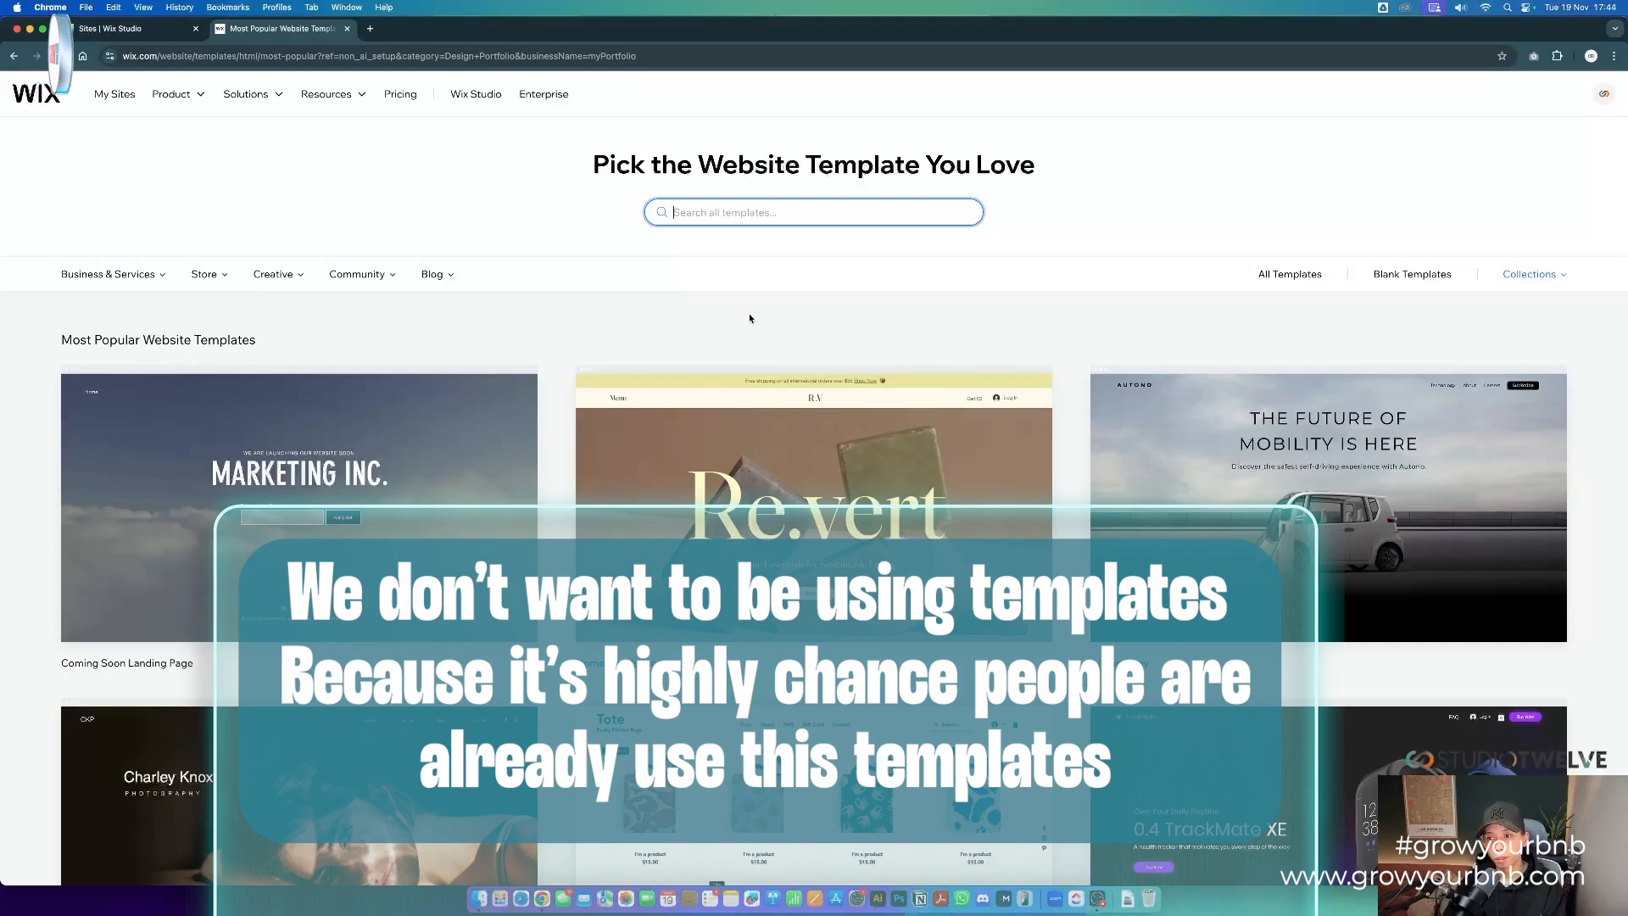
left_click(1420, 275)
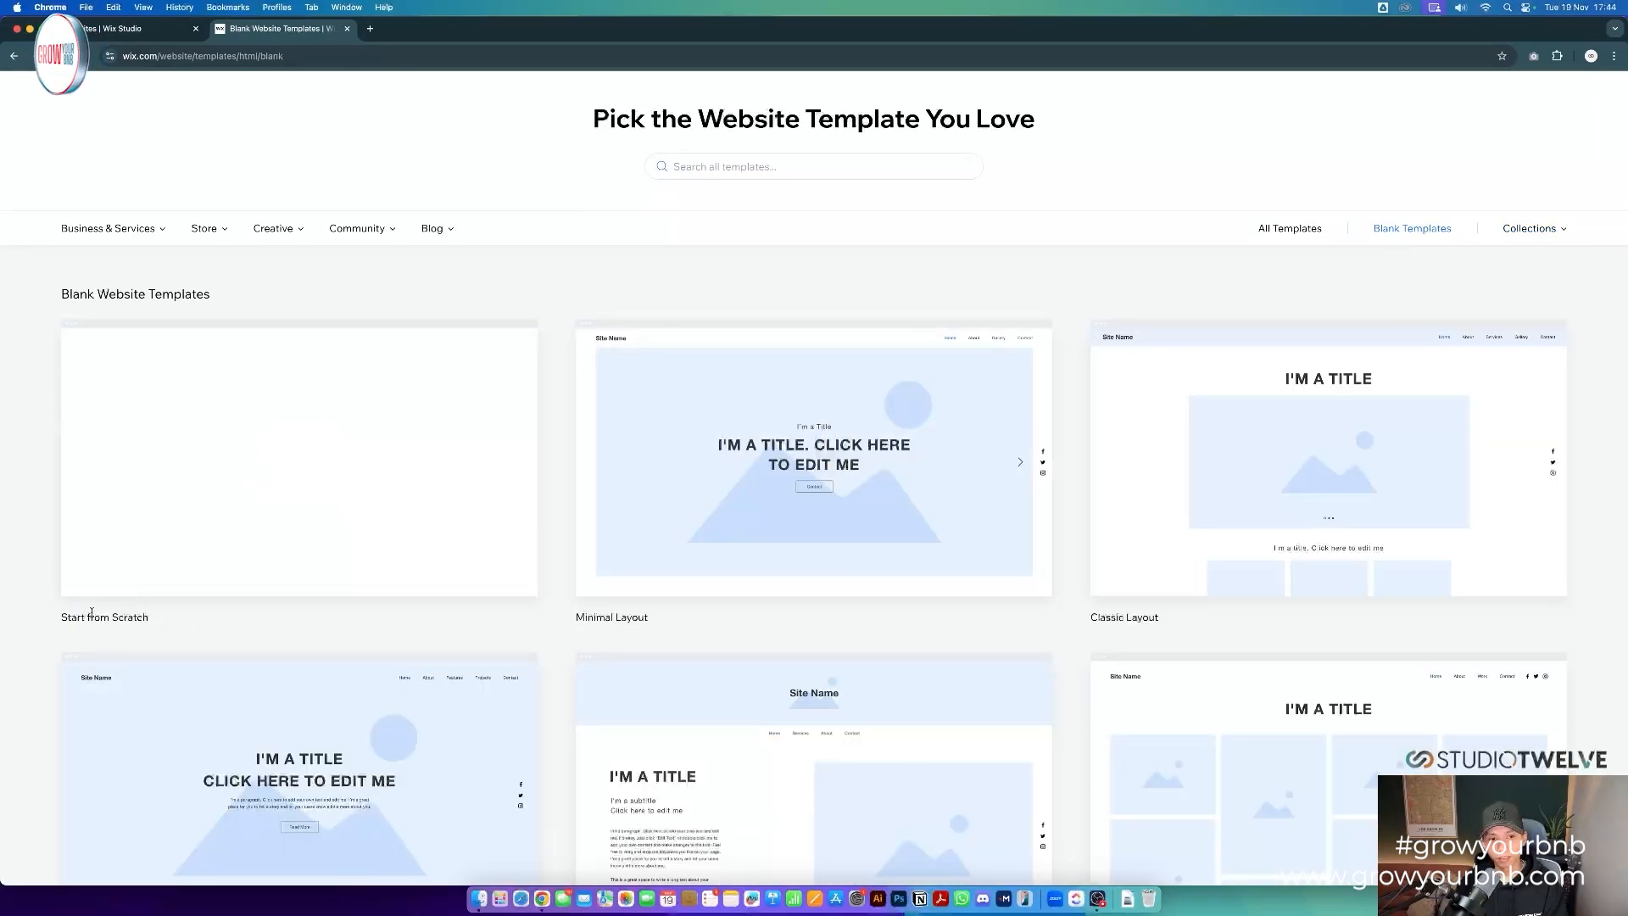
left_click(297, 447)
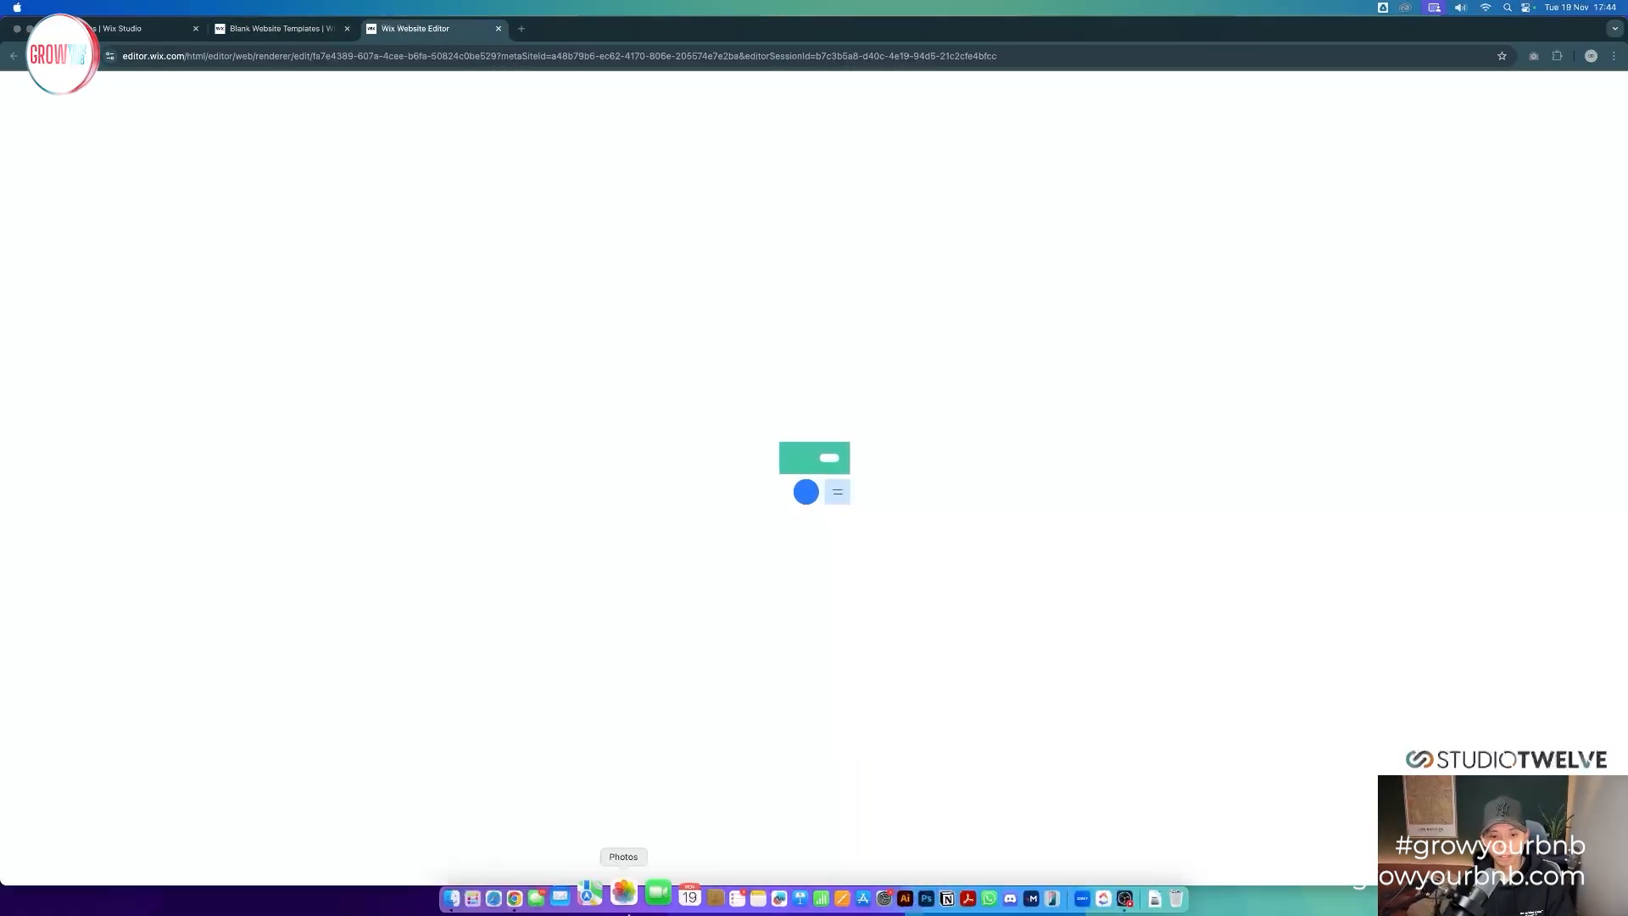
left_click(544, 895)
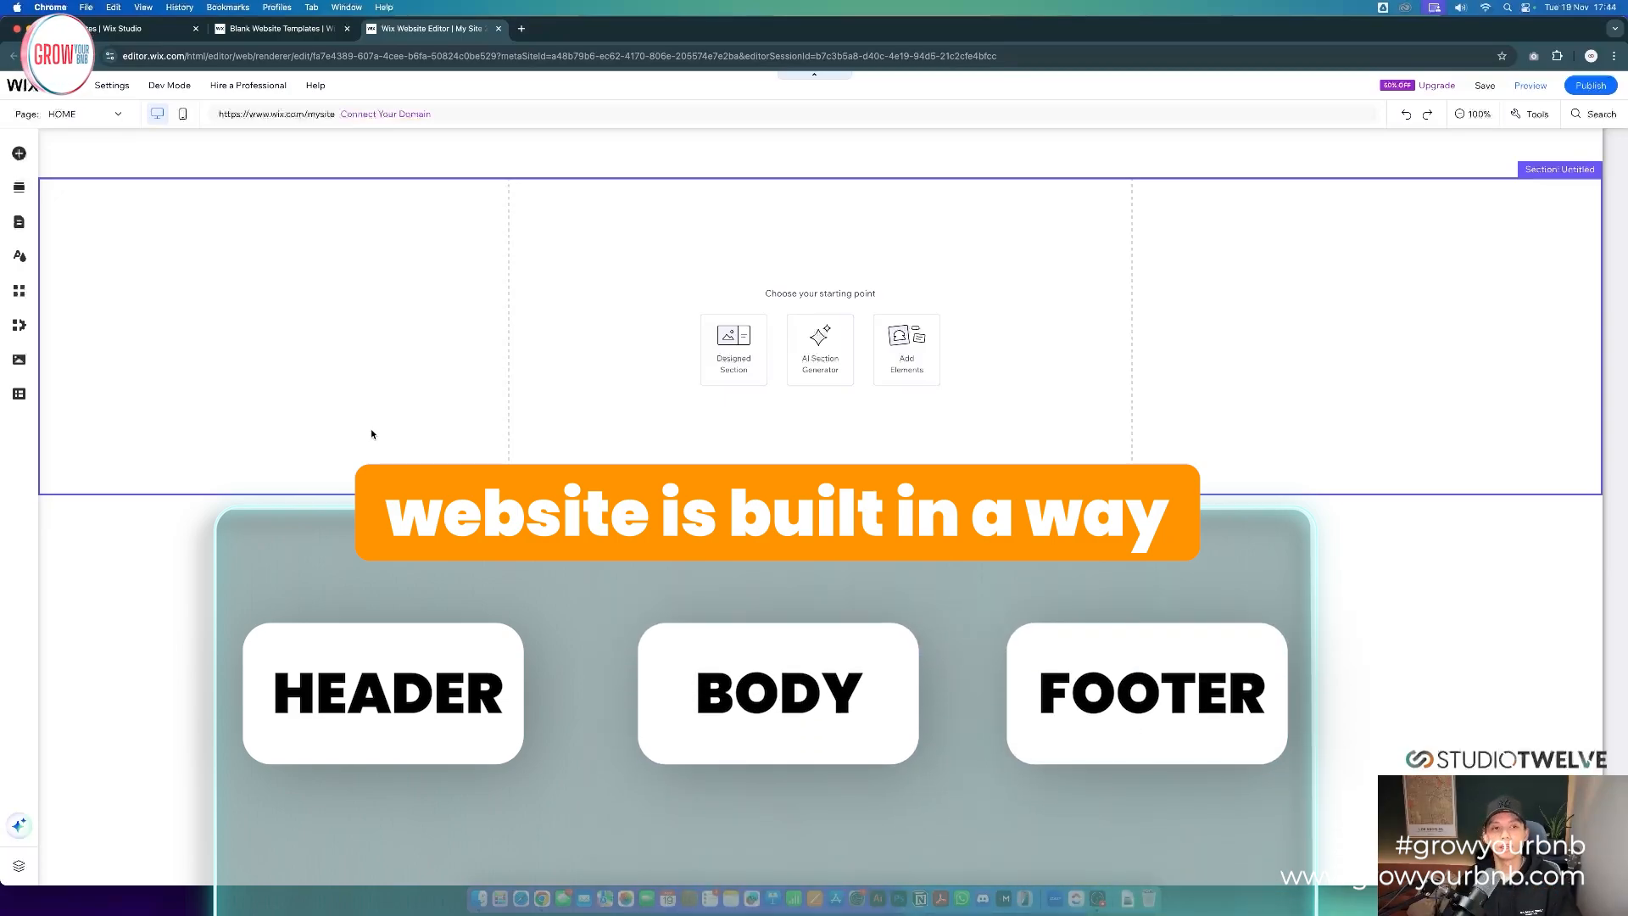
- Increase the empty header's height to about twice its size
left_click(753, 151)
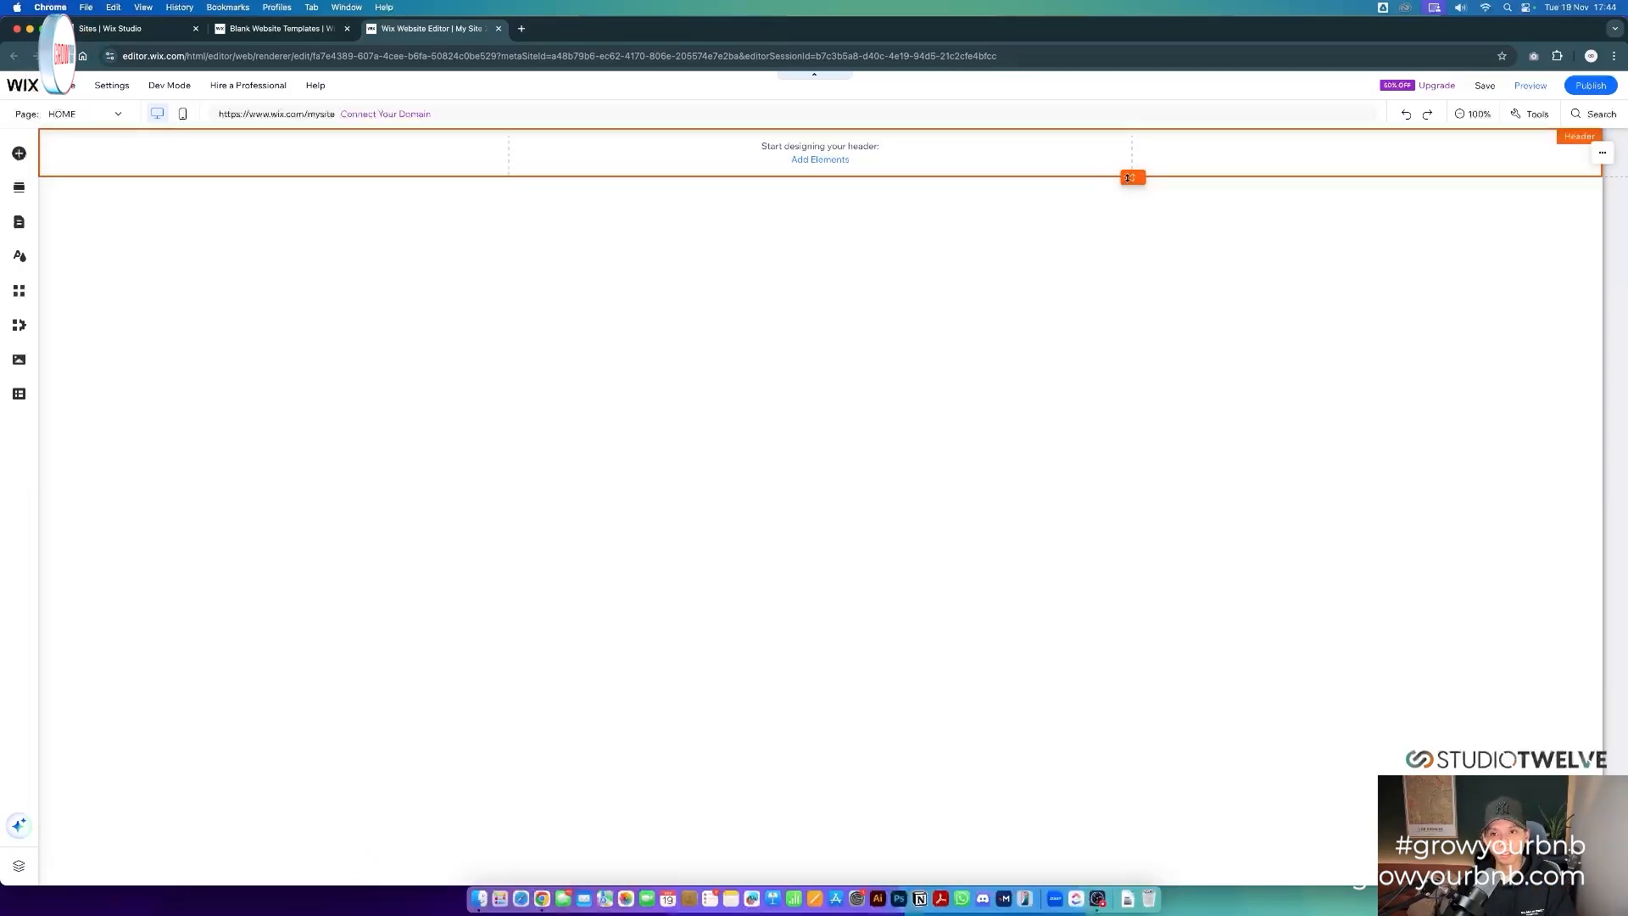
left_click_drag(1134, 176, 1132, 233)
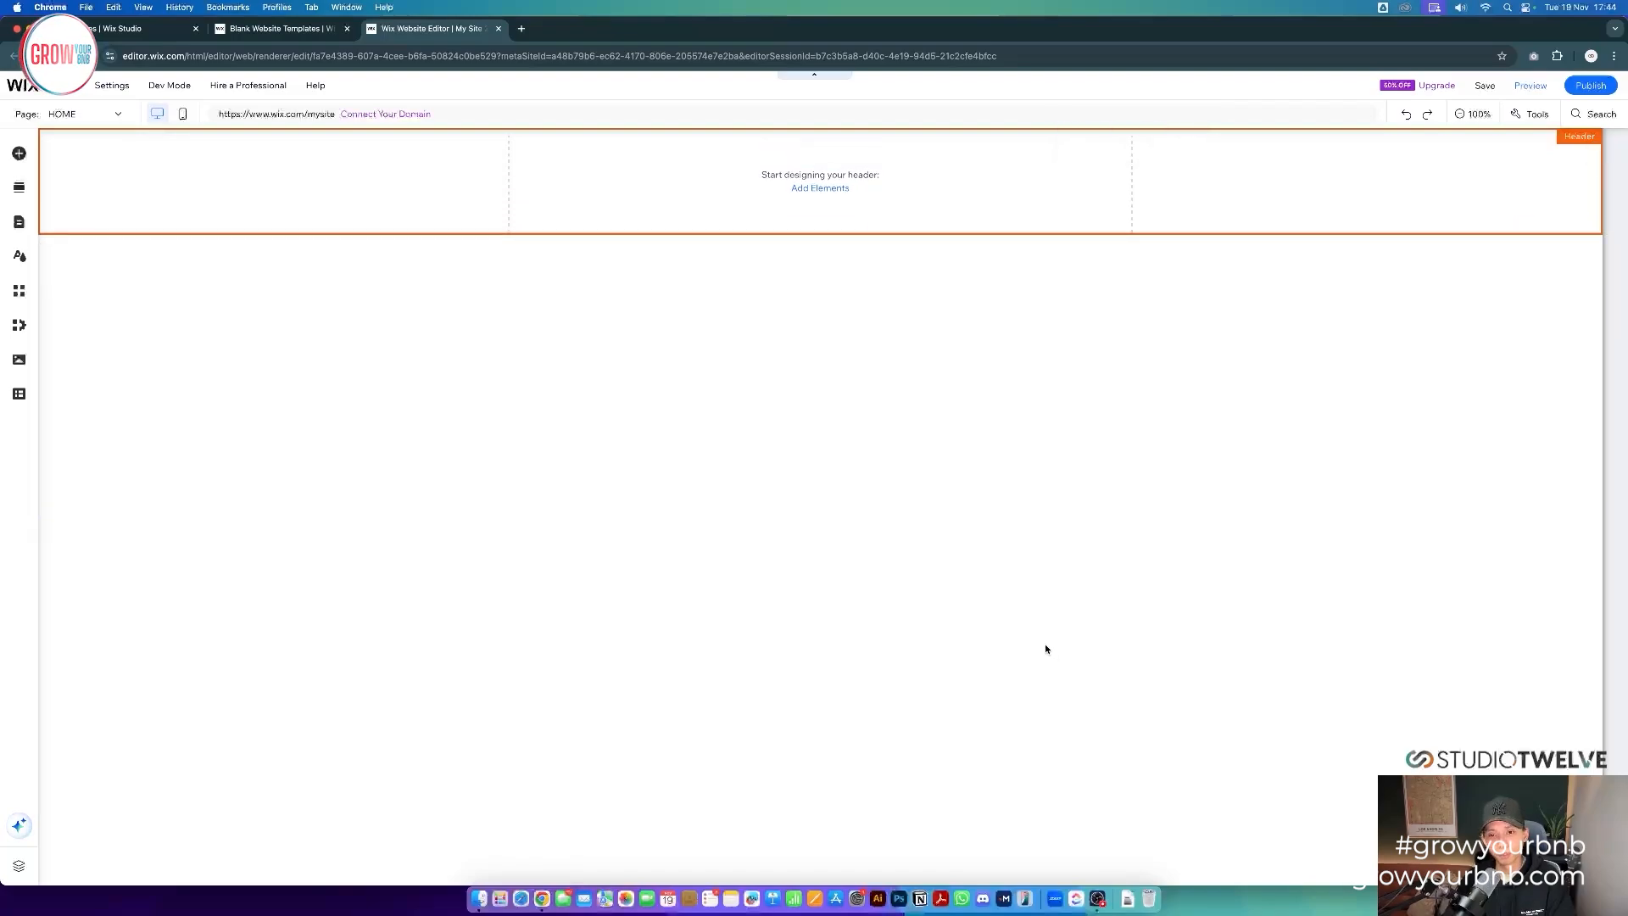
left_click(1045, 649)
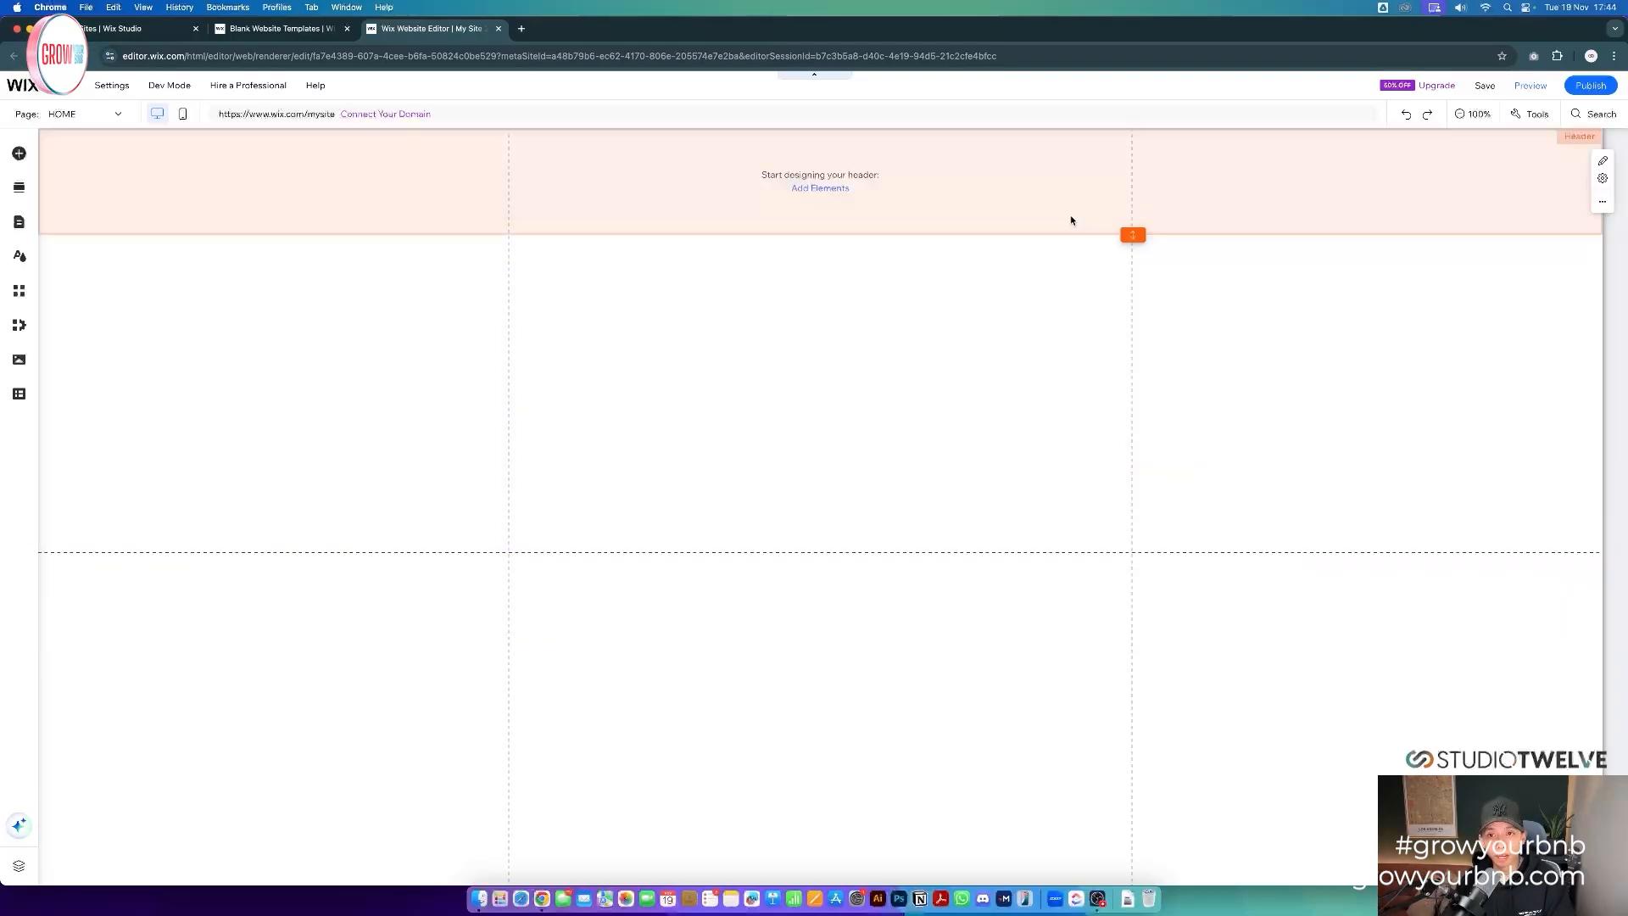
- Add the blank white Classic strip to the header
left_click(1070, 221)
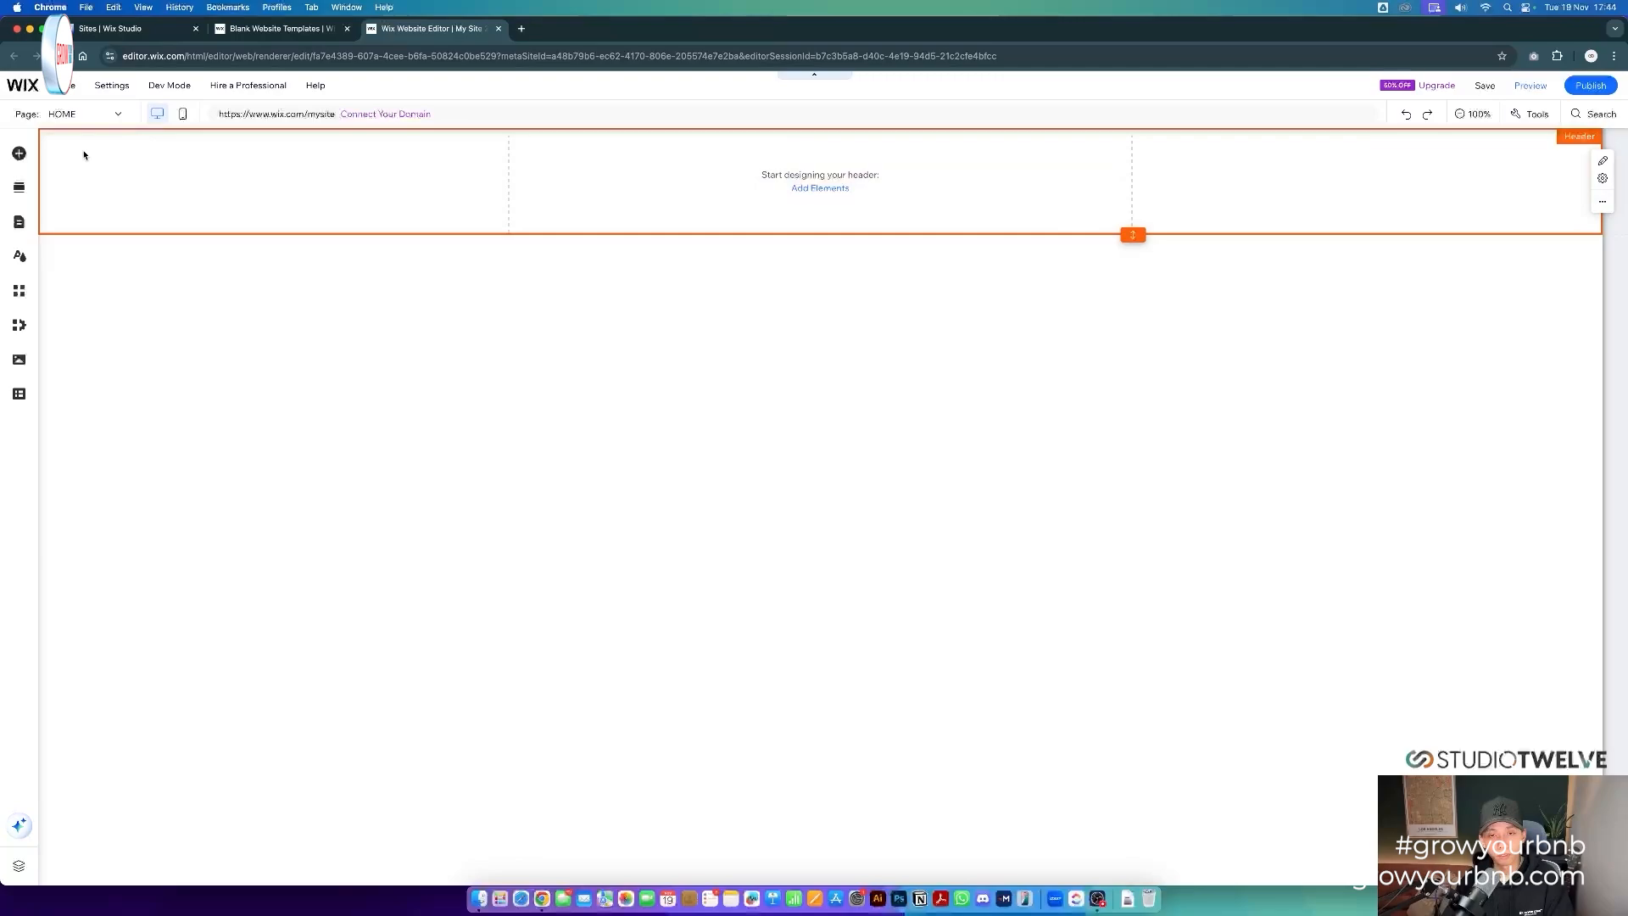
left_click(18, 154)
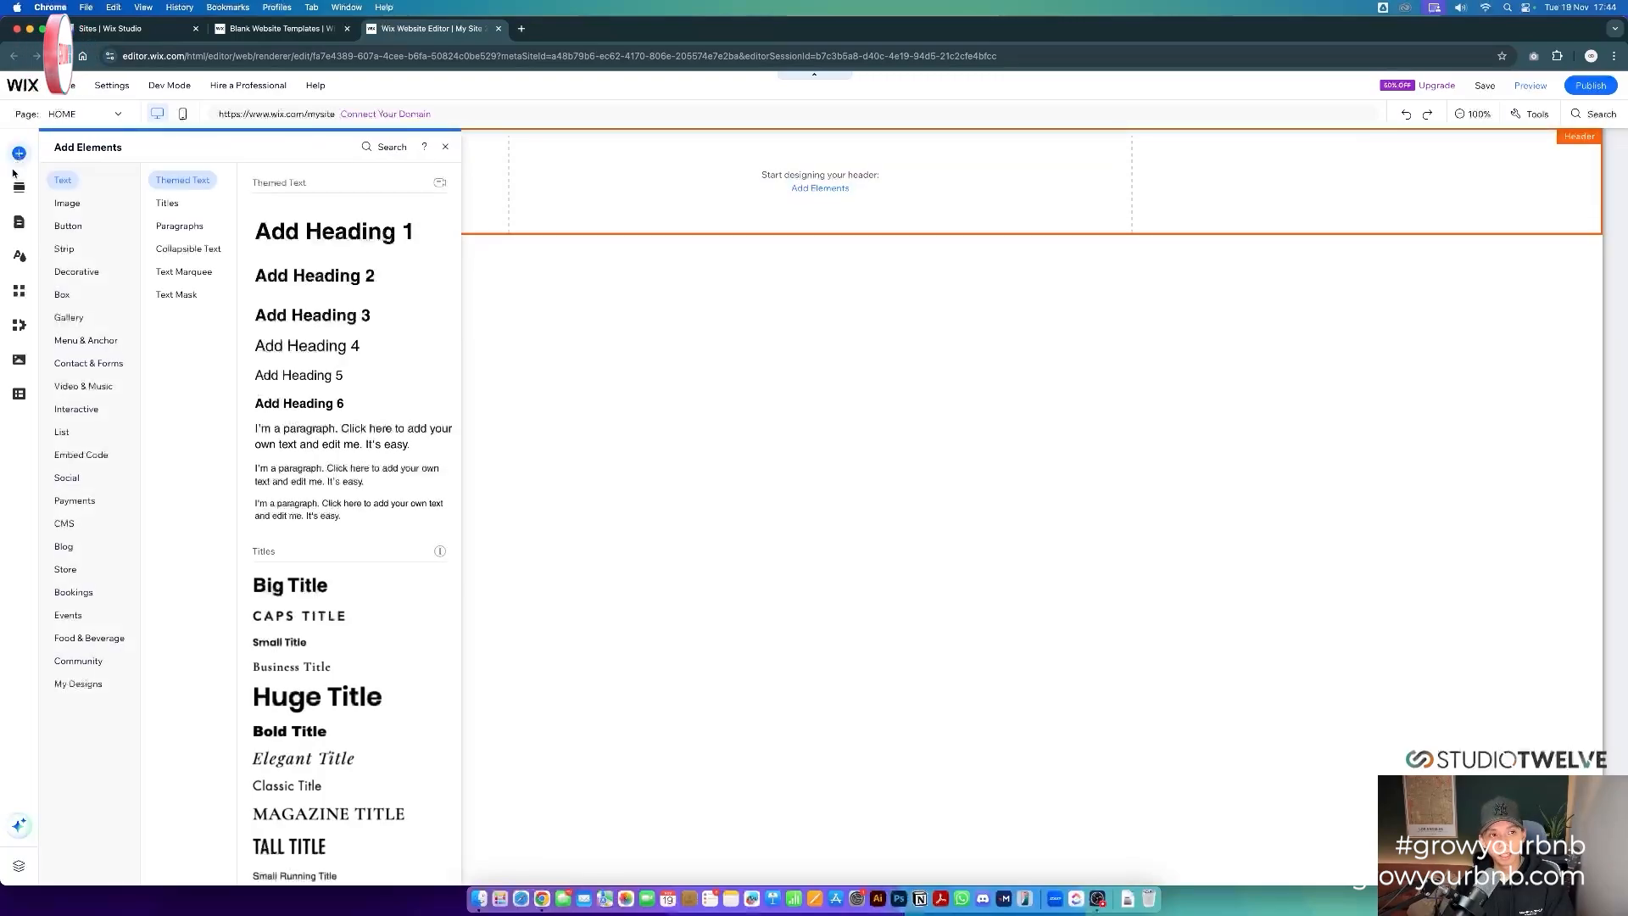
left_click(68, 254)
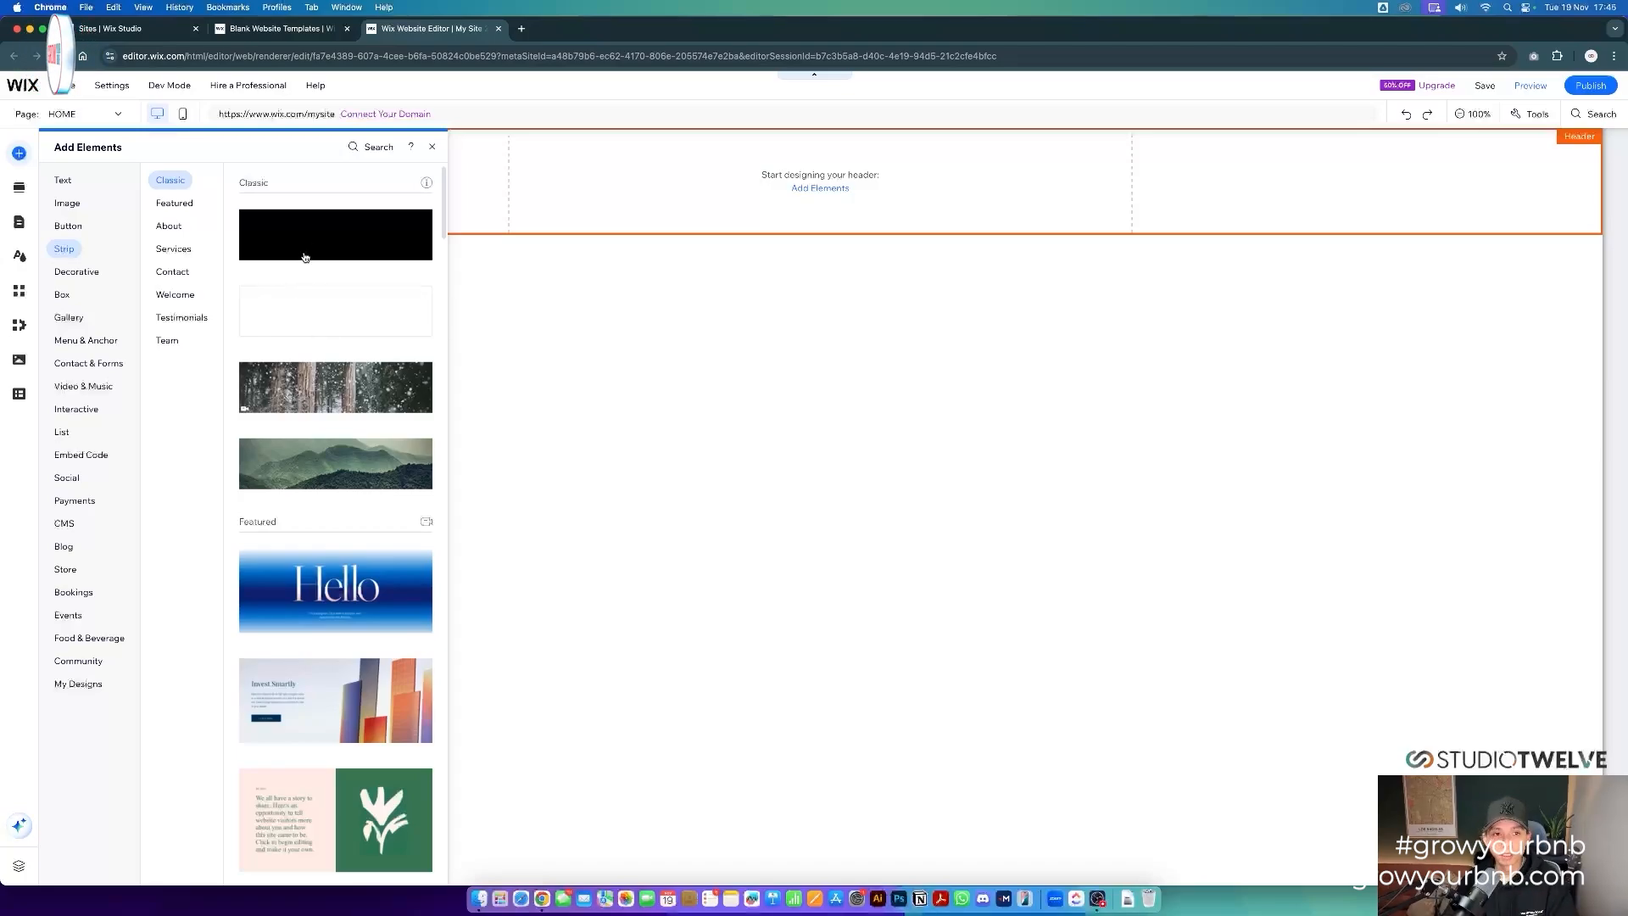
left_click_drag(297, 328, 563, 215)
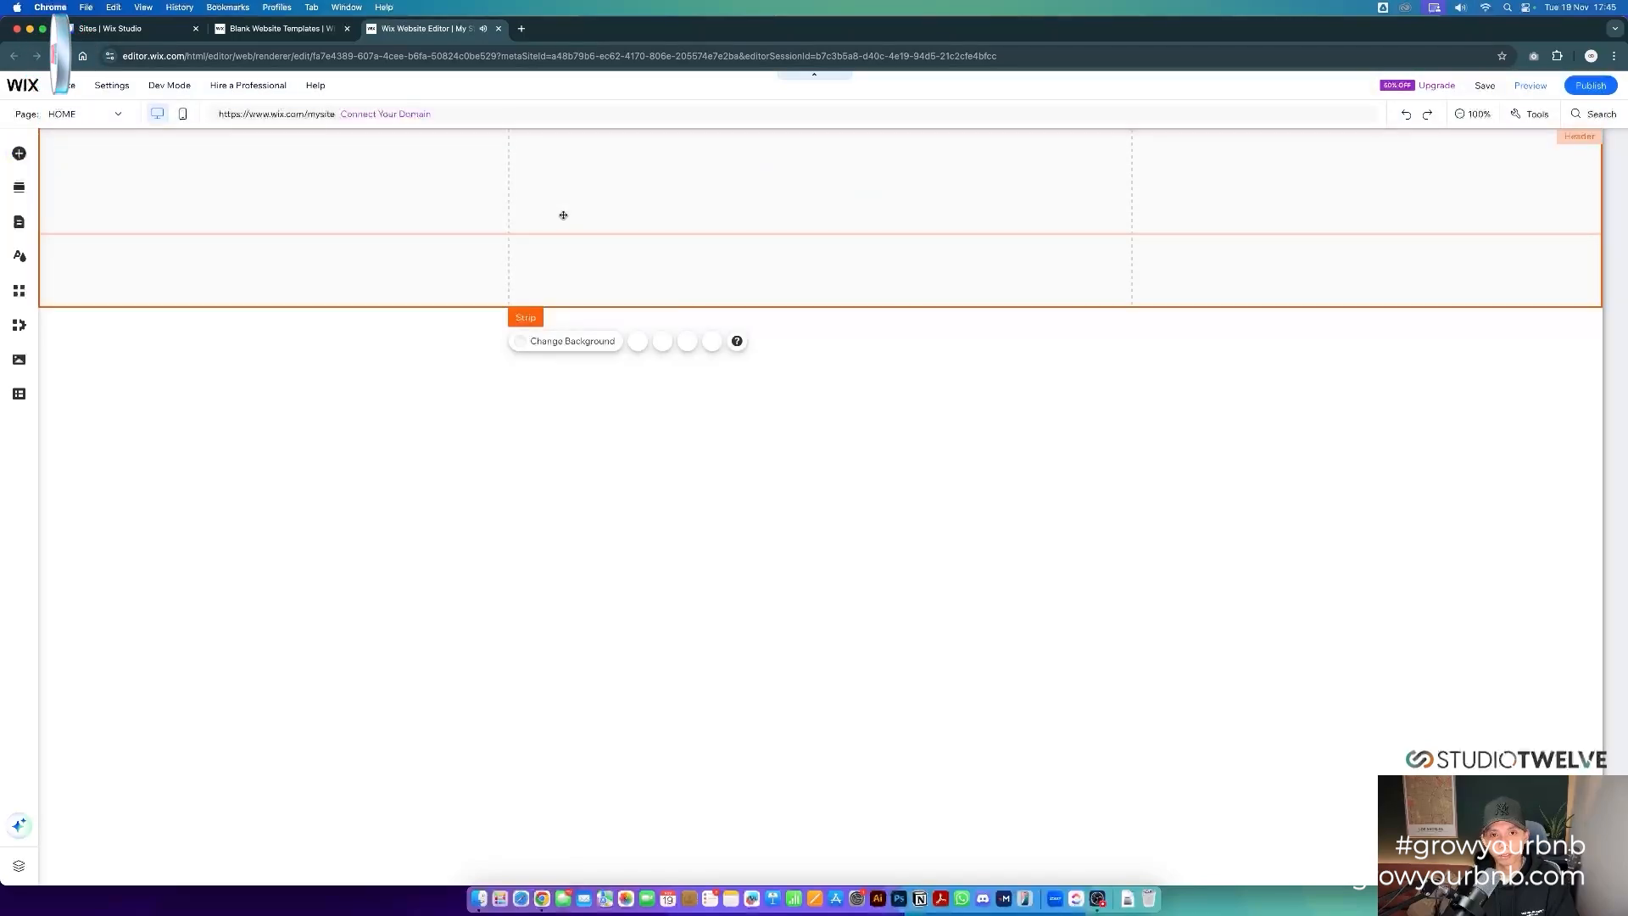
- Align the strip with the top of the header and shorten both to the same compact height
left_click_drag(874, 283, 874, 276)
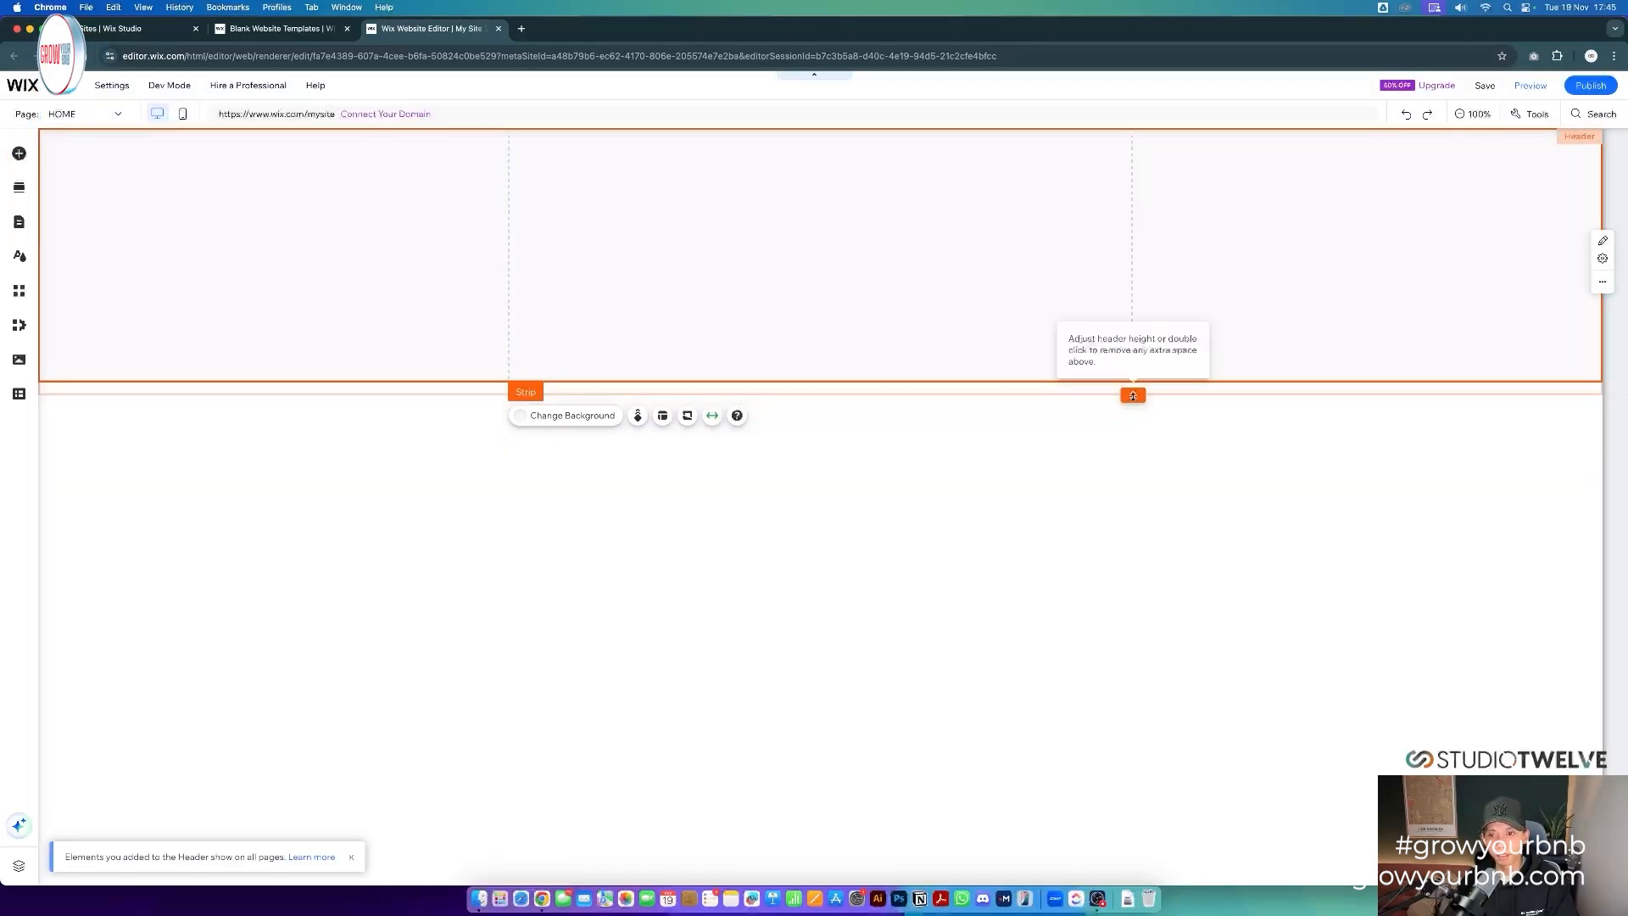
left_click_drag(1132, 394, 1133, 380)
left_click_drag(954, 380, 952, 267)
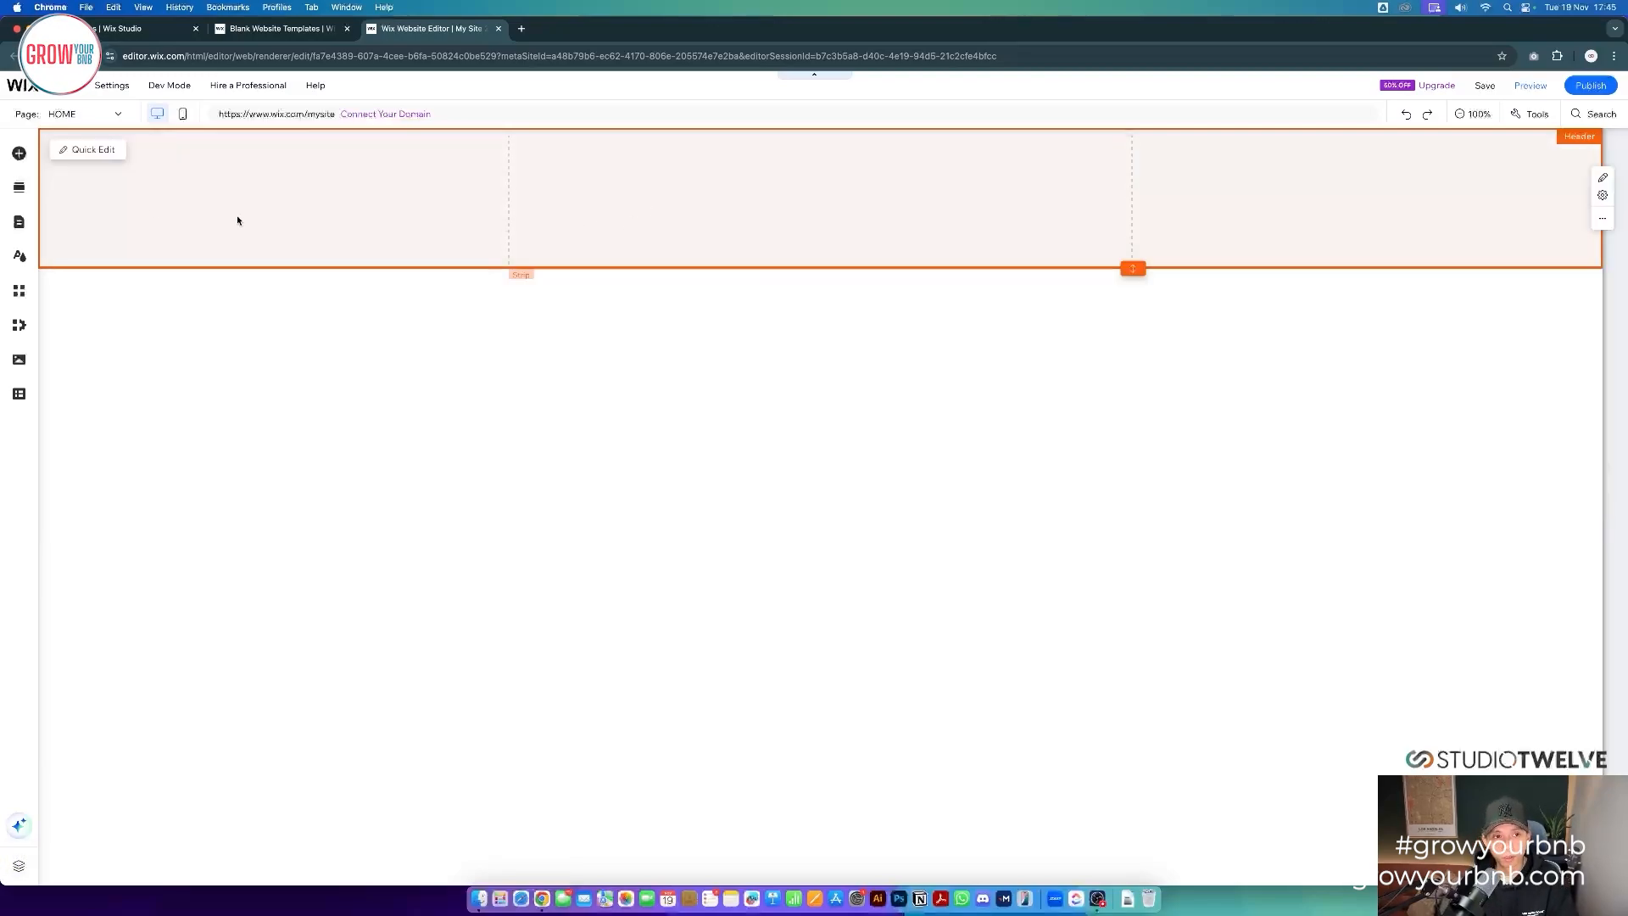
- Start an image upload from the computer and browse to the 300ppi folder inside Business
left_click(19, 153)
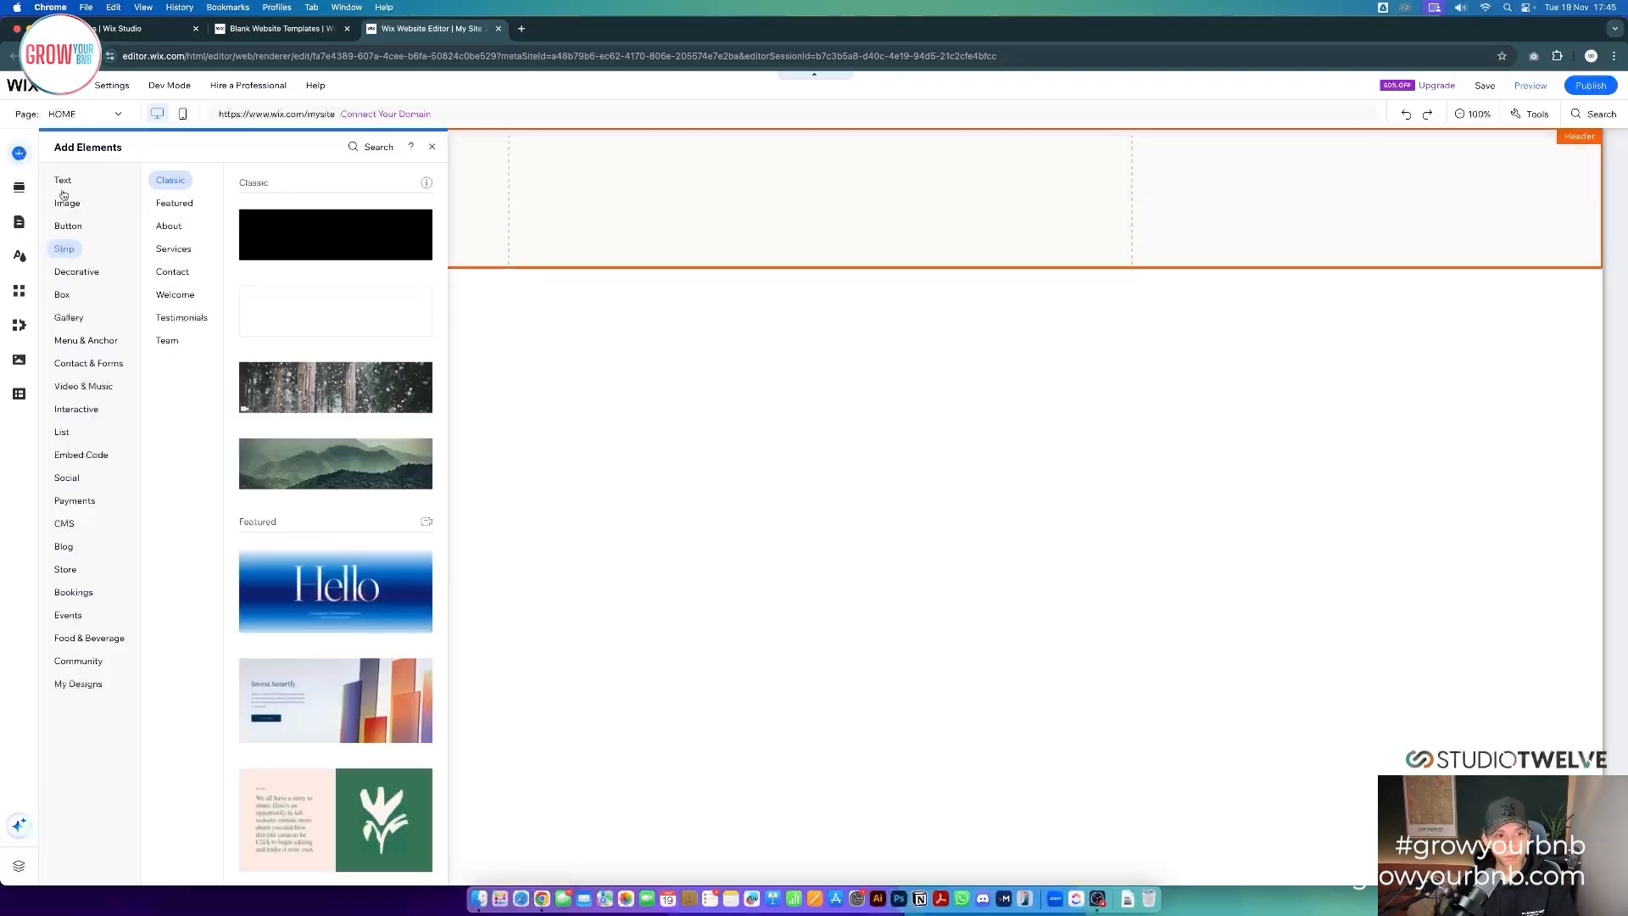
left_click(67, 204)
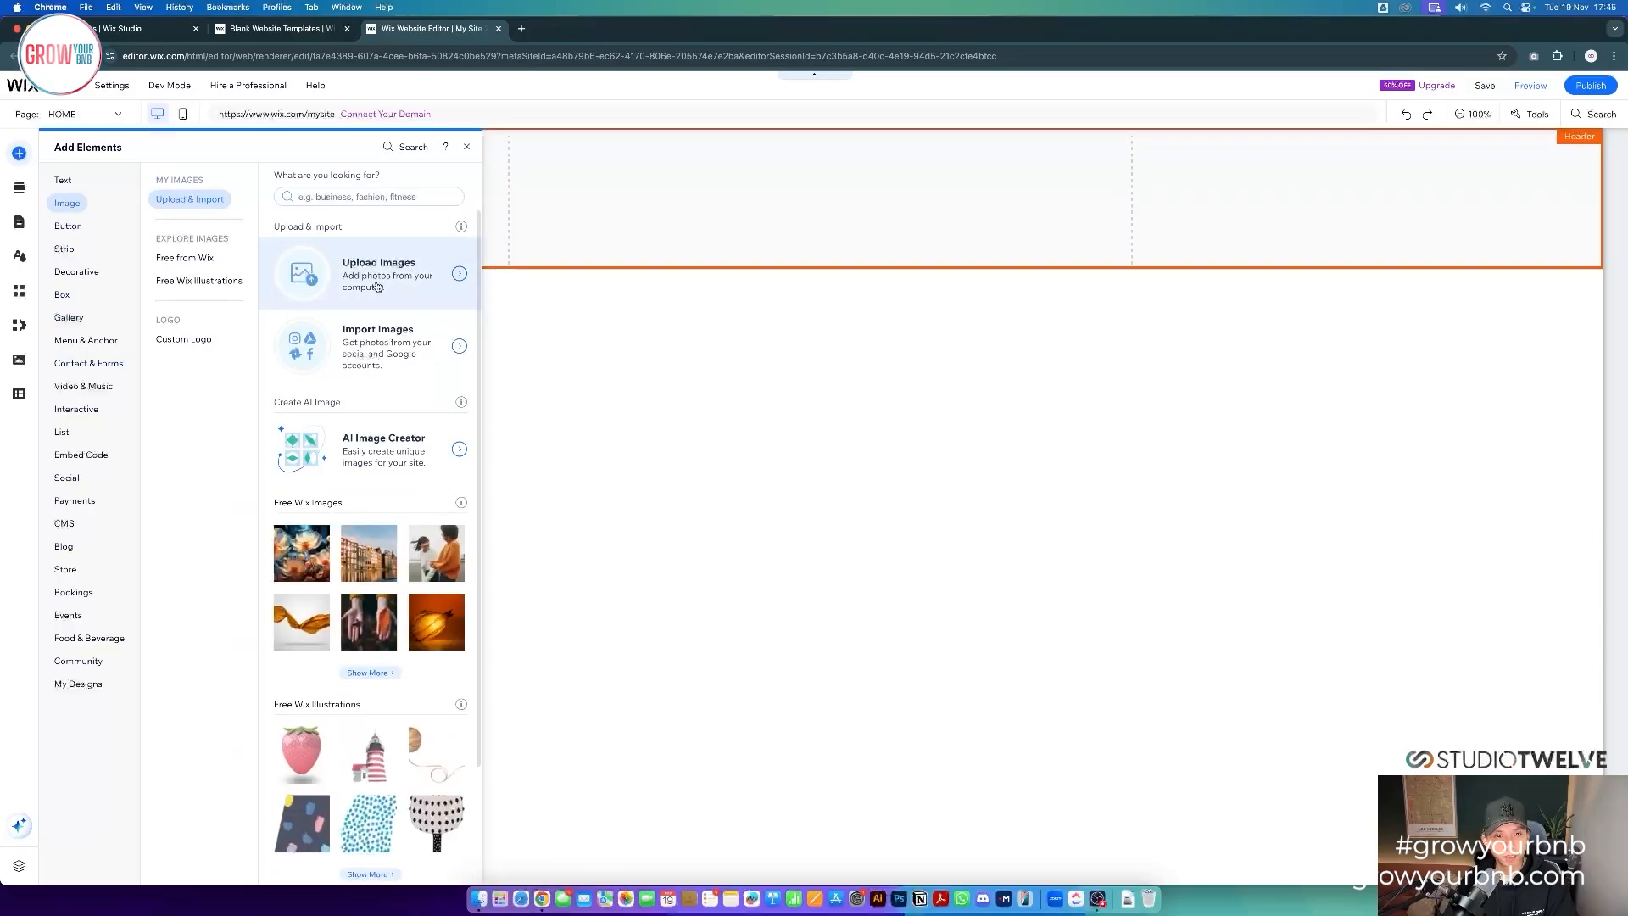
left_click(377, 287)
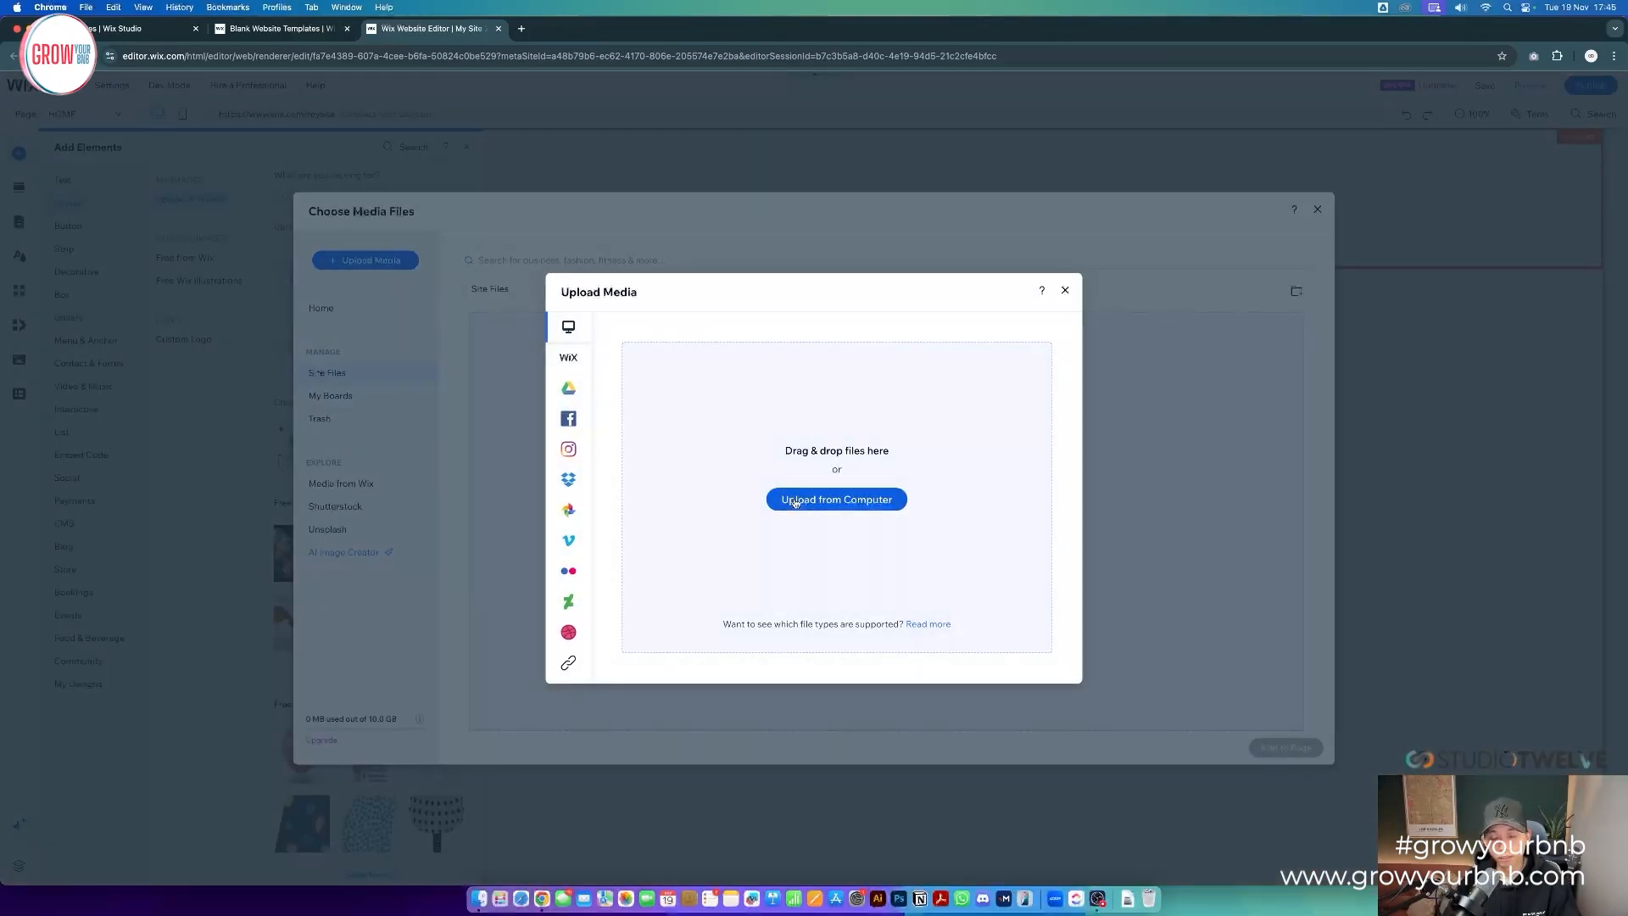
left_click(794, 502)
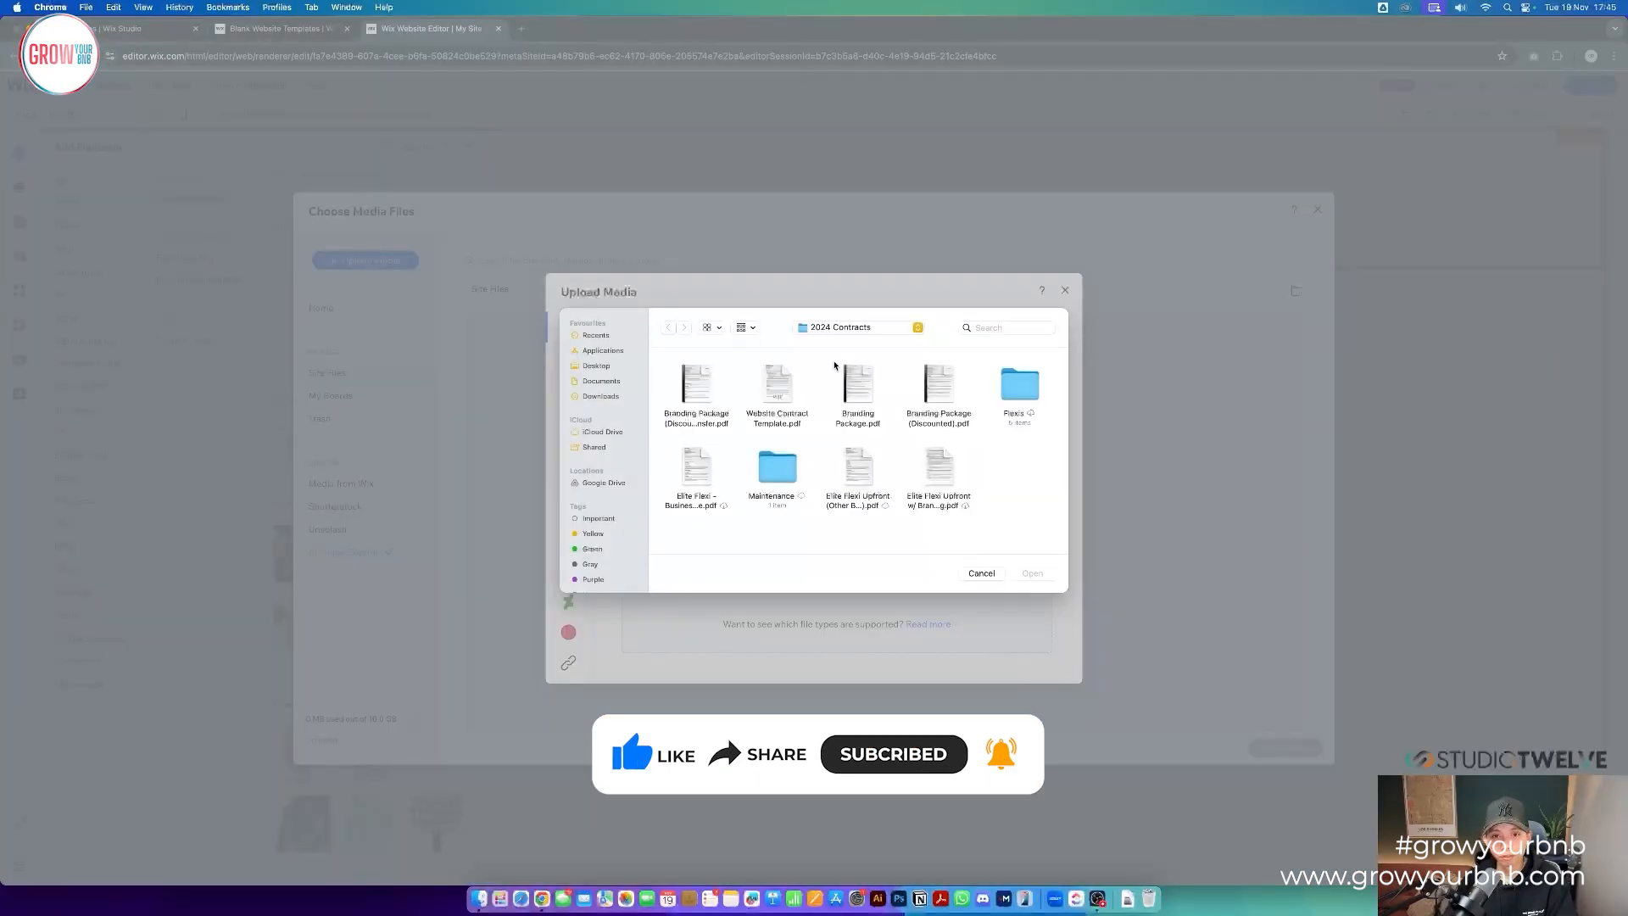
left_click(834, 327)
left_click(834, 340)
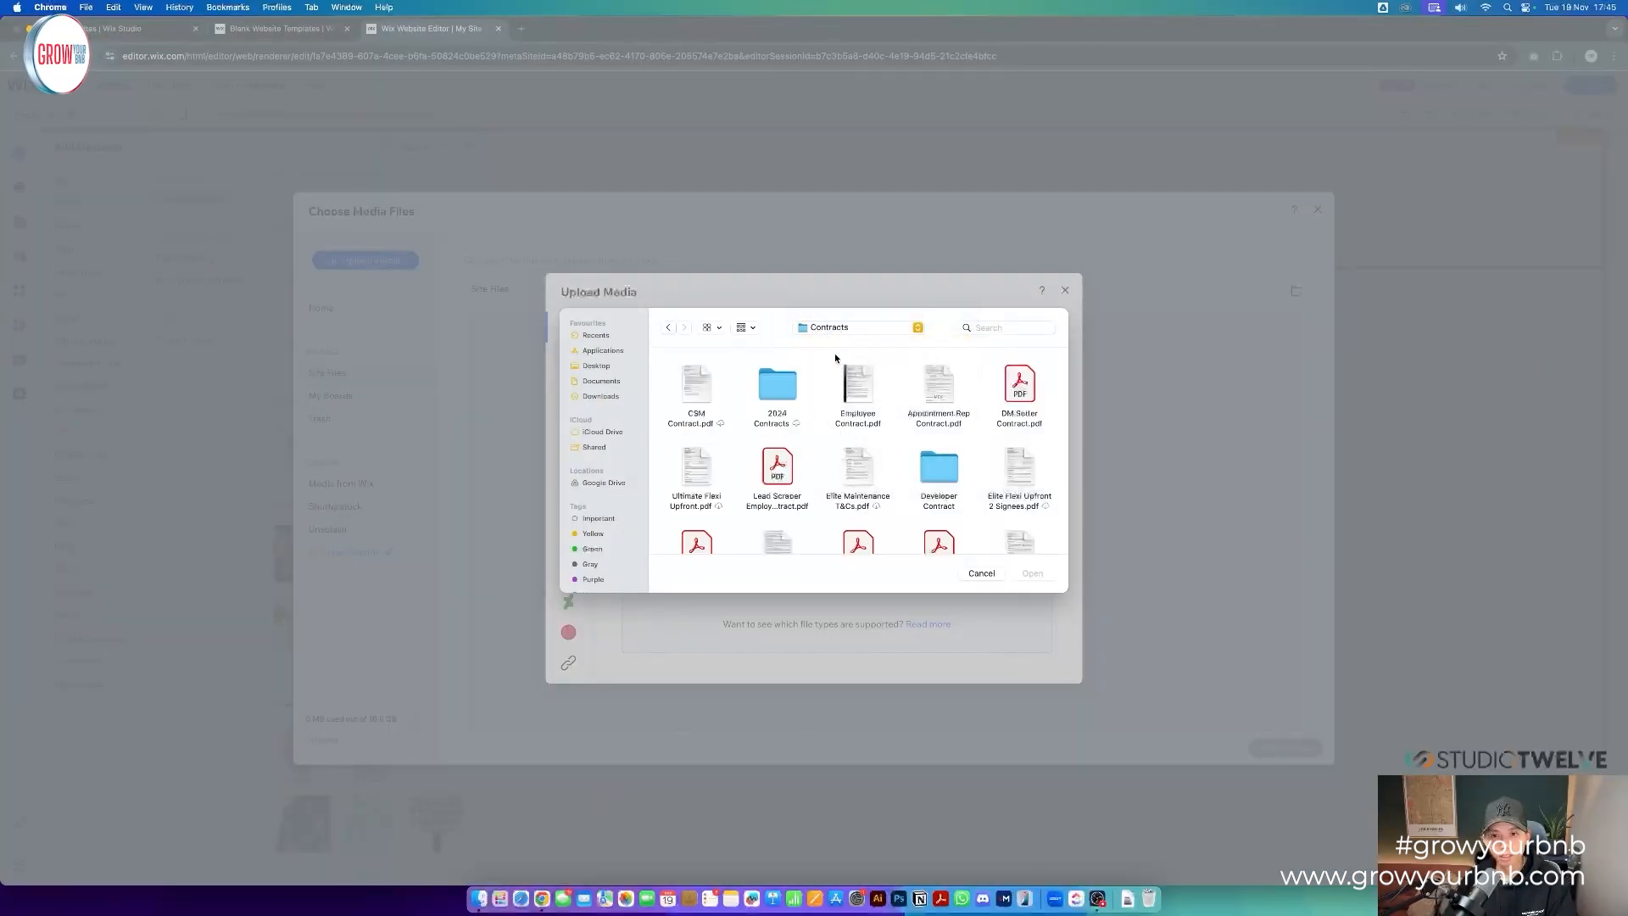
left_click(826, 329)
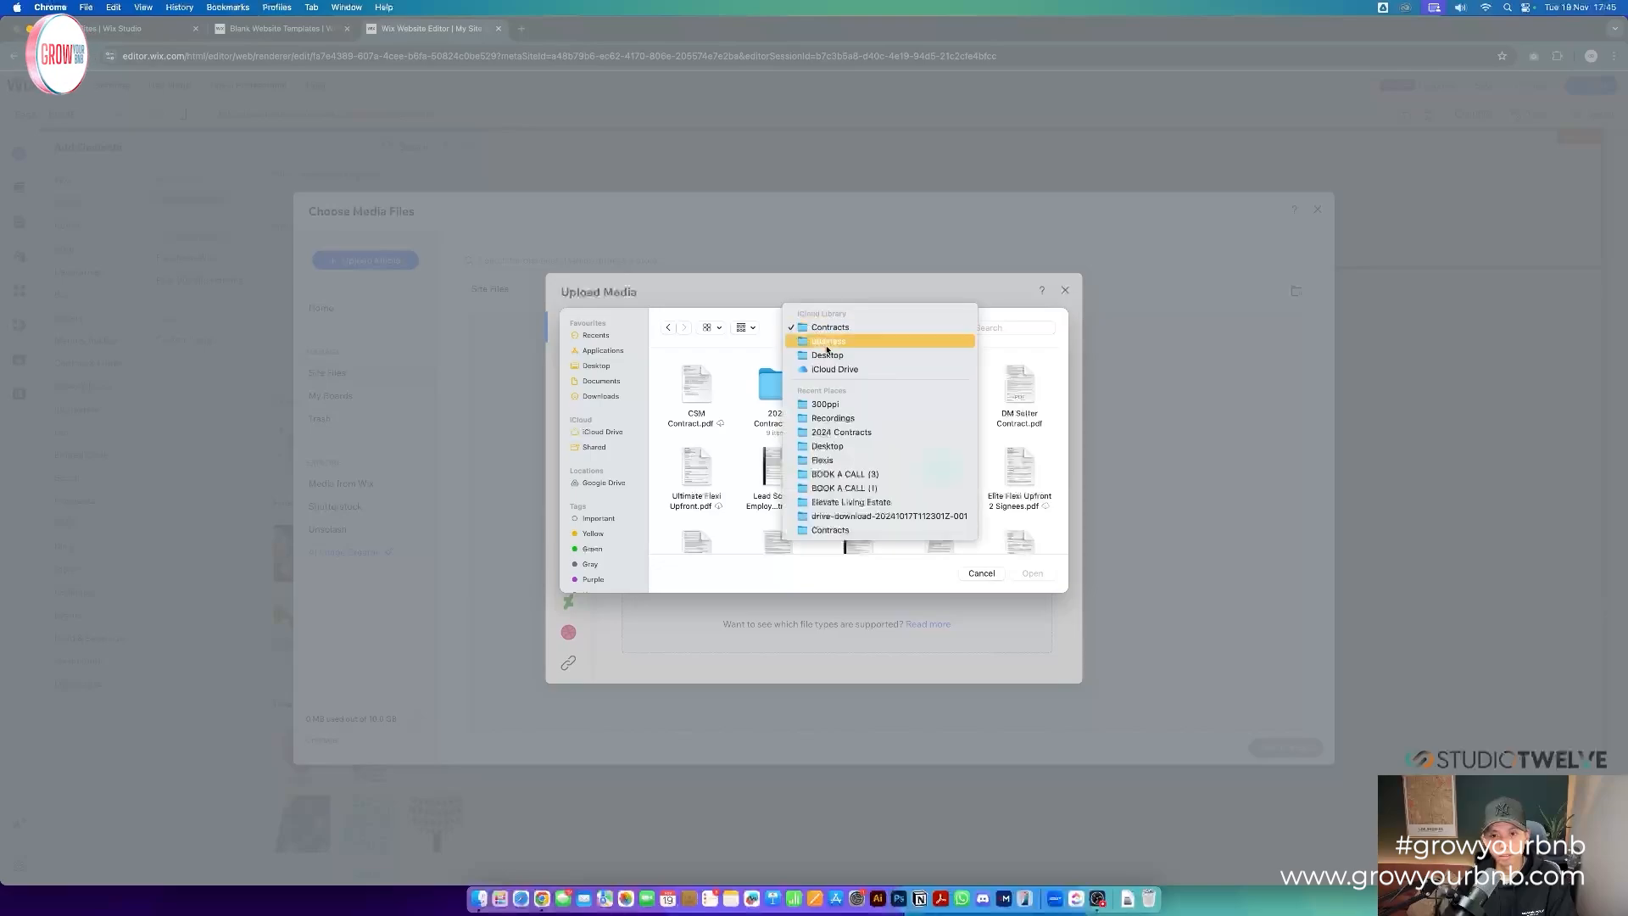
left_click(832, 340)
scroll(809, 415, "down", 8)
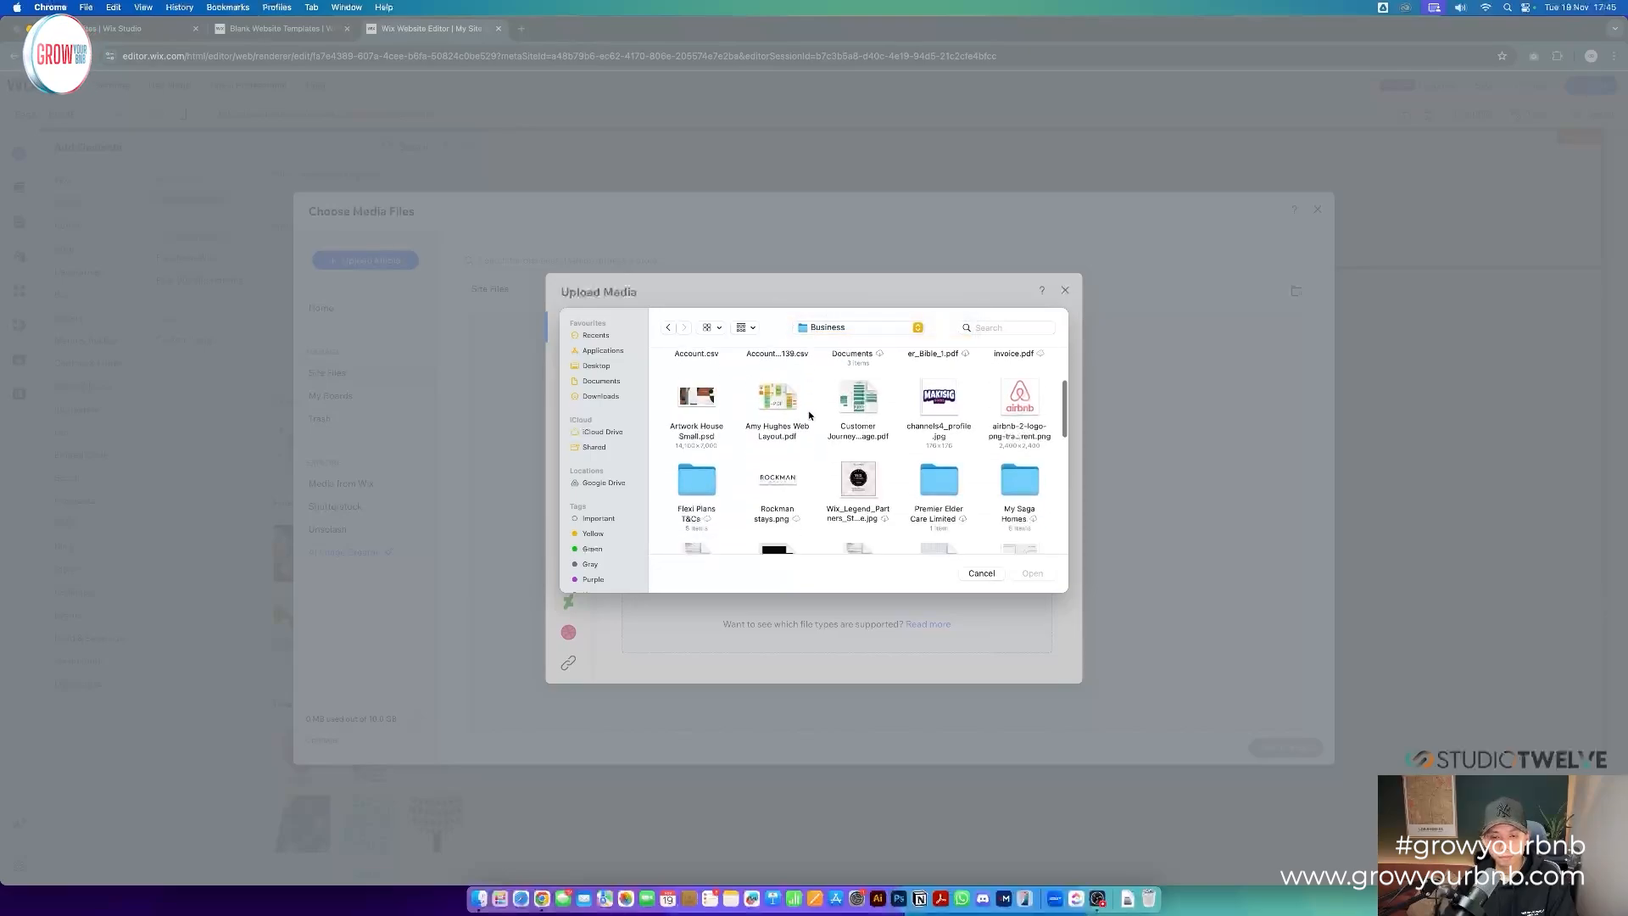
scroll(809, 414, "up", 8)
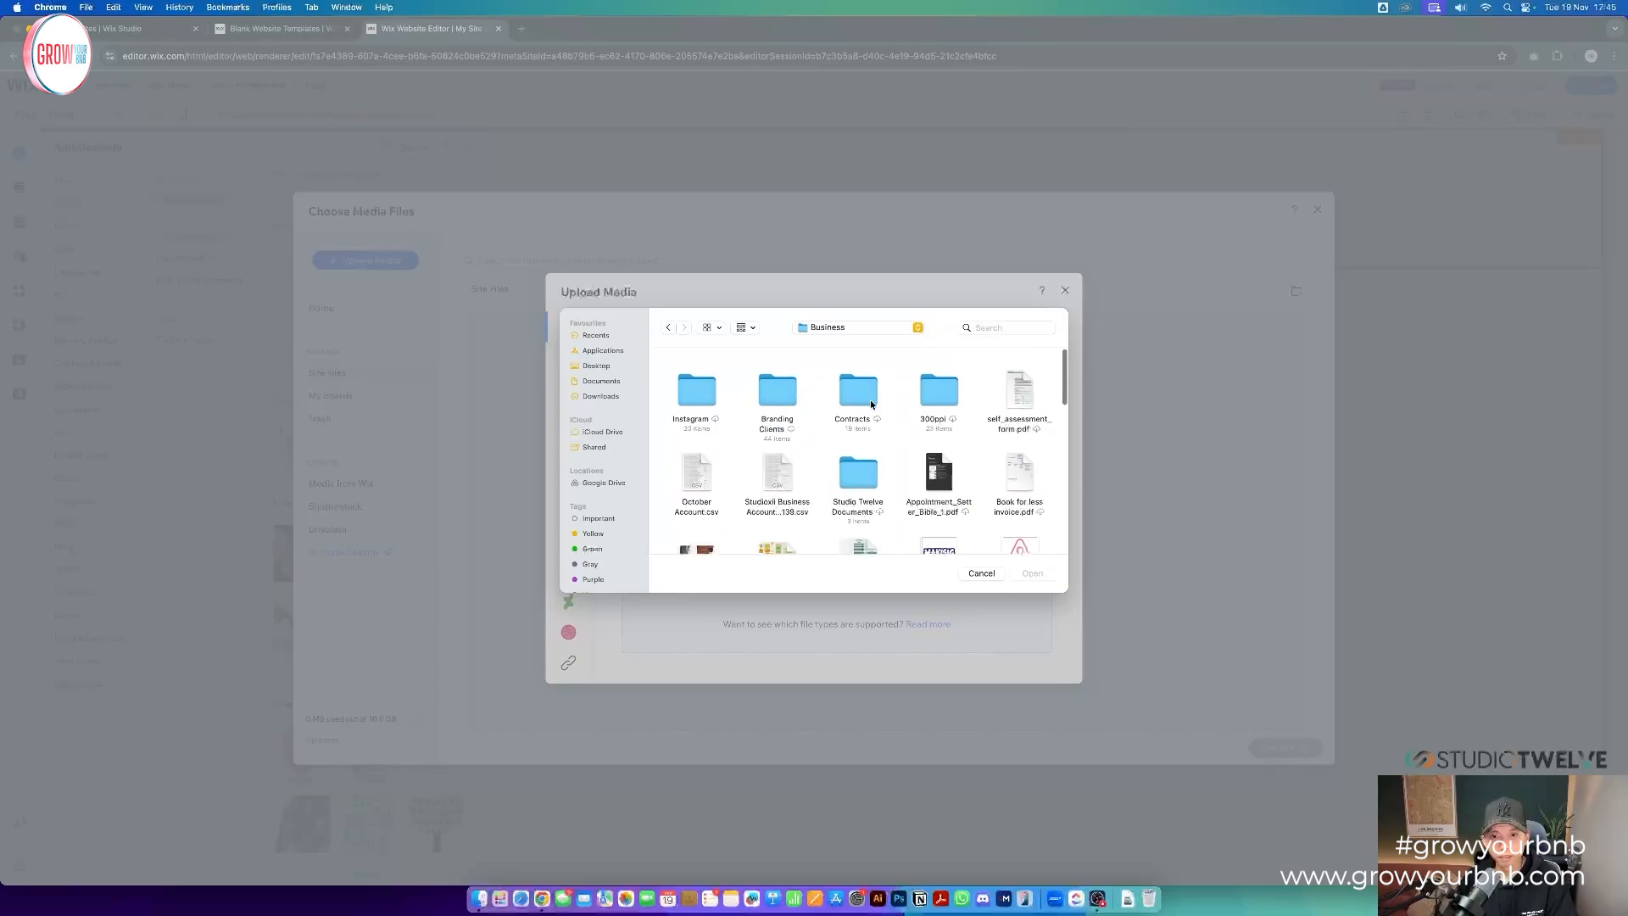
double_click(938, 384)
- Upload the logo file Asset 7.png and add it to the page's header
scroll(848, 437, "down", 8)
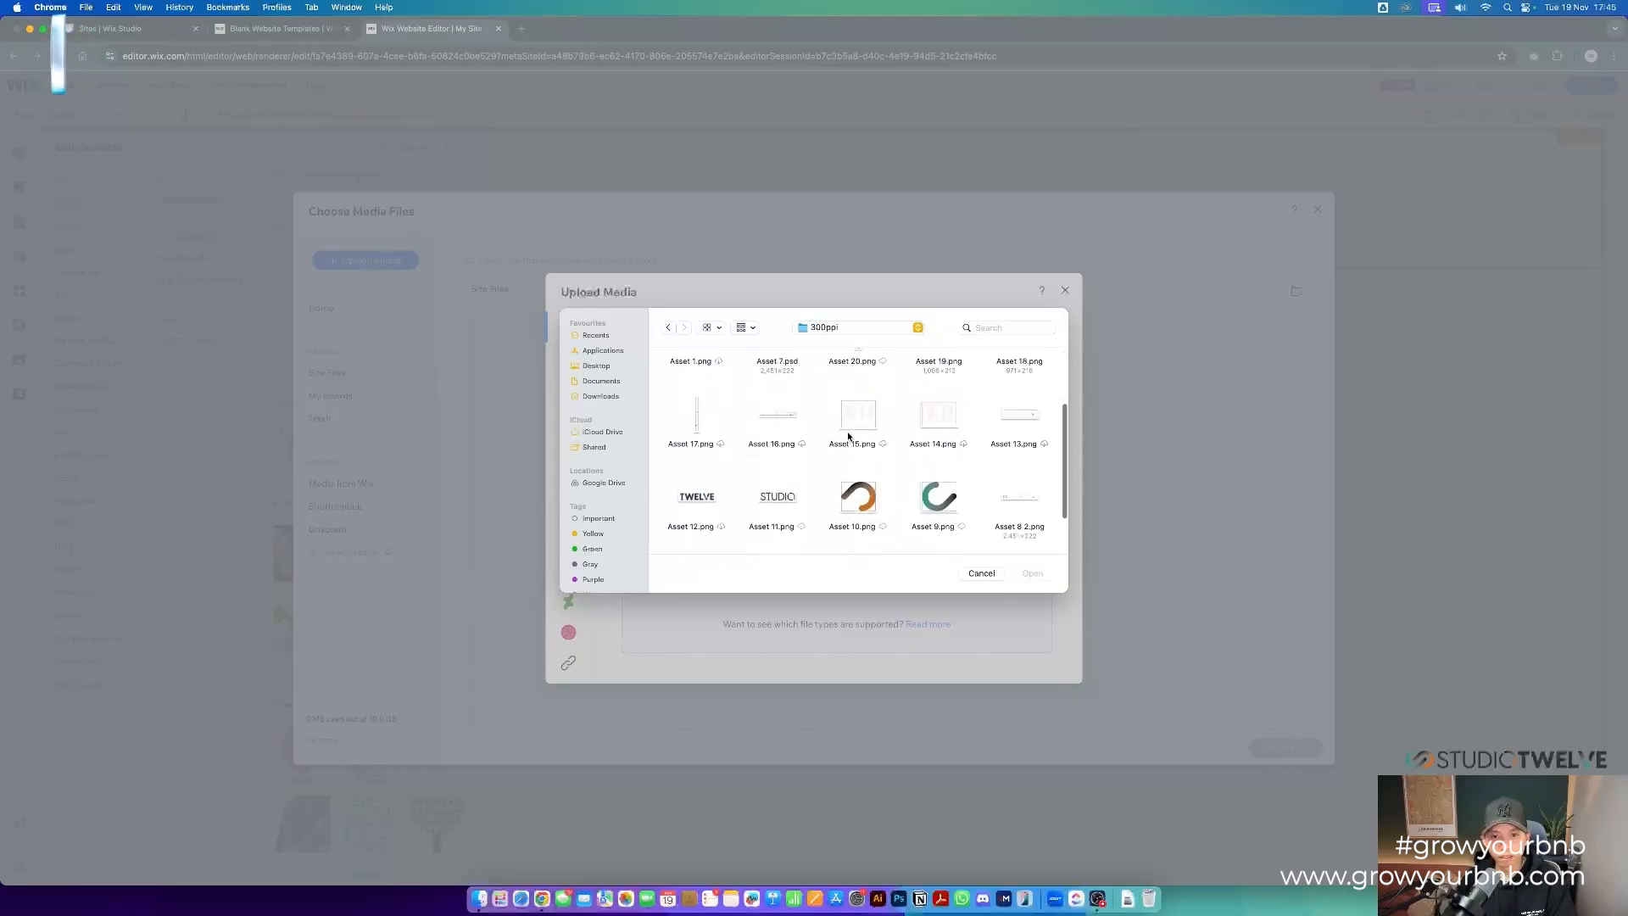
left_click(852, 498)
double_click(852, 499)
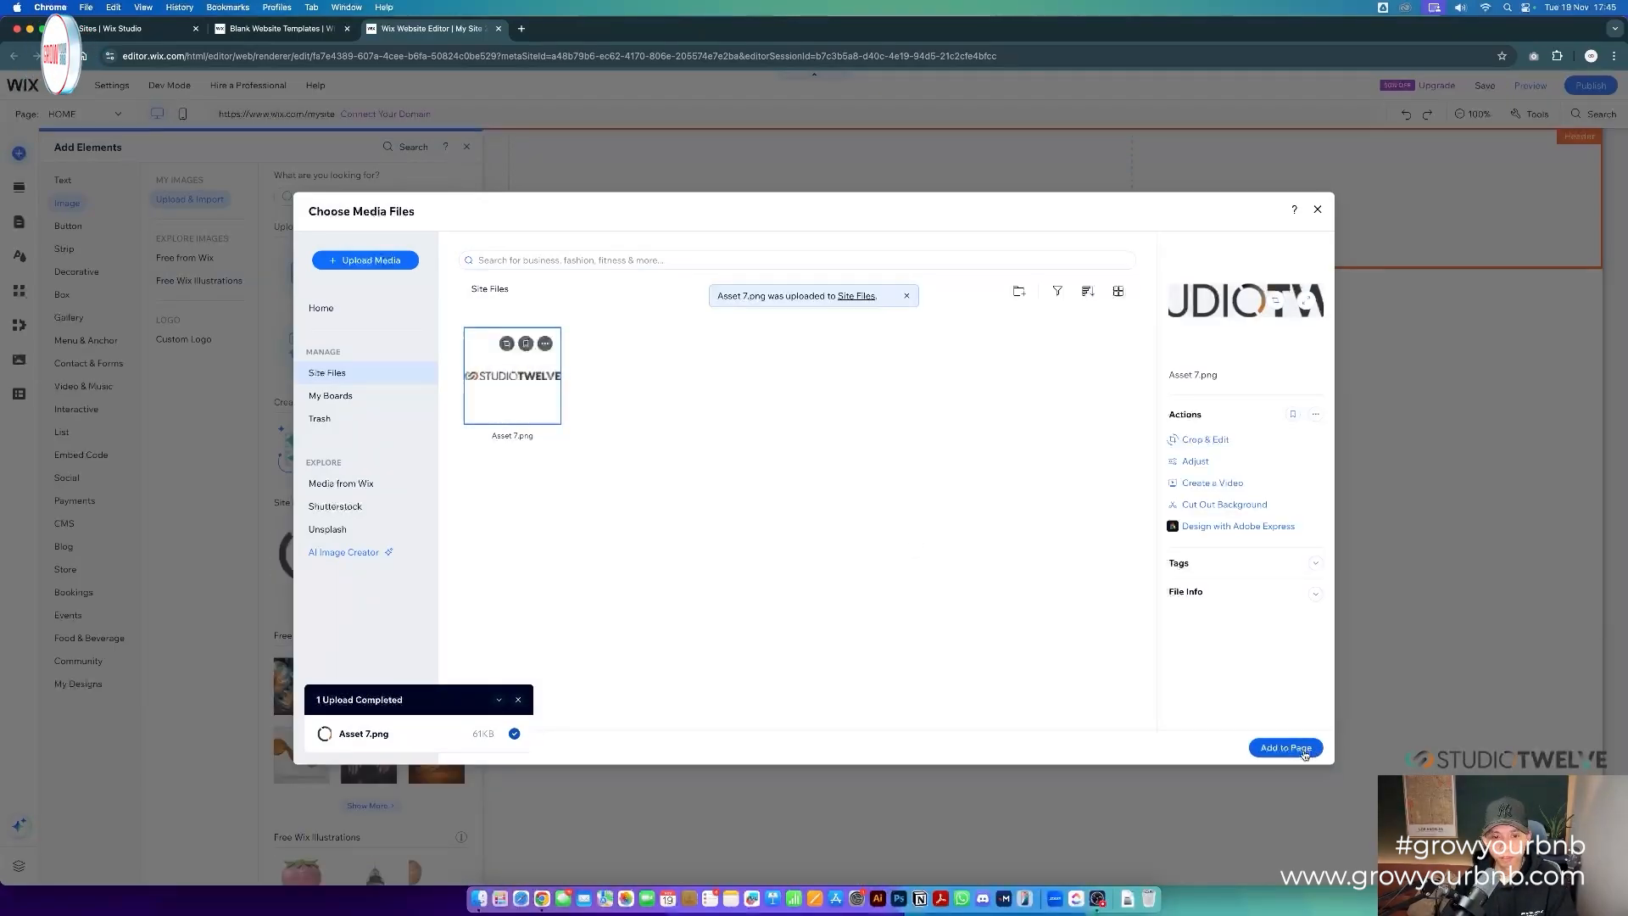
left_click(1285, 747)
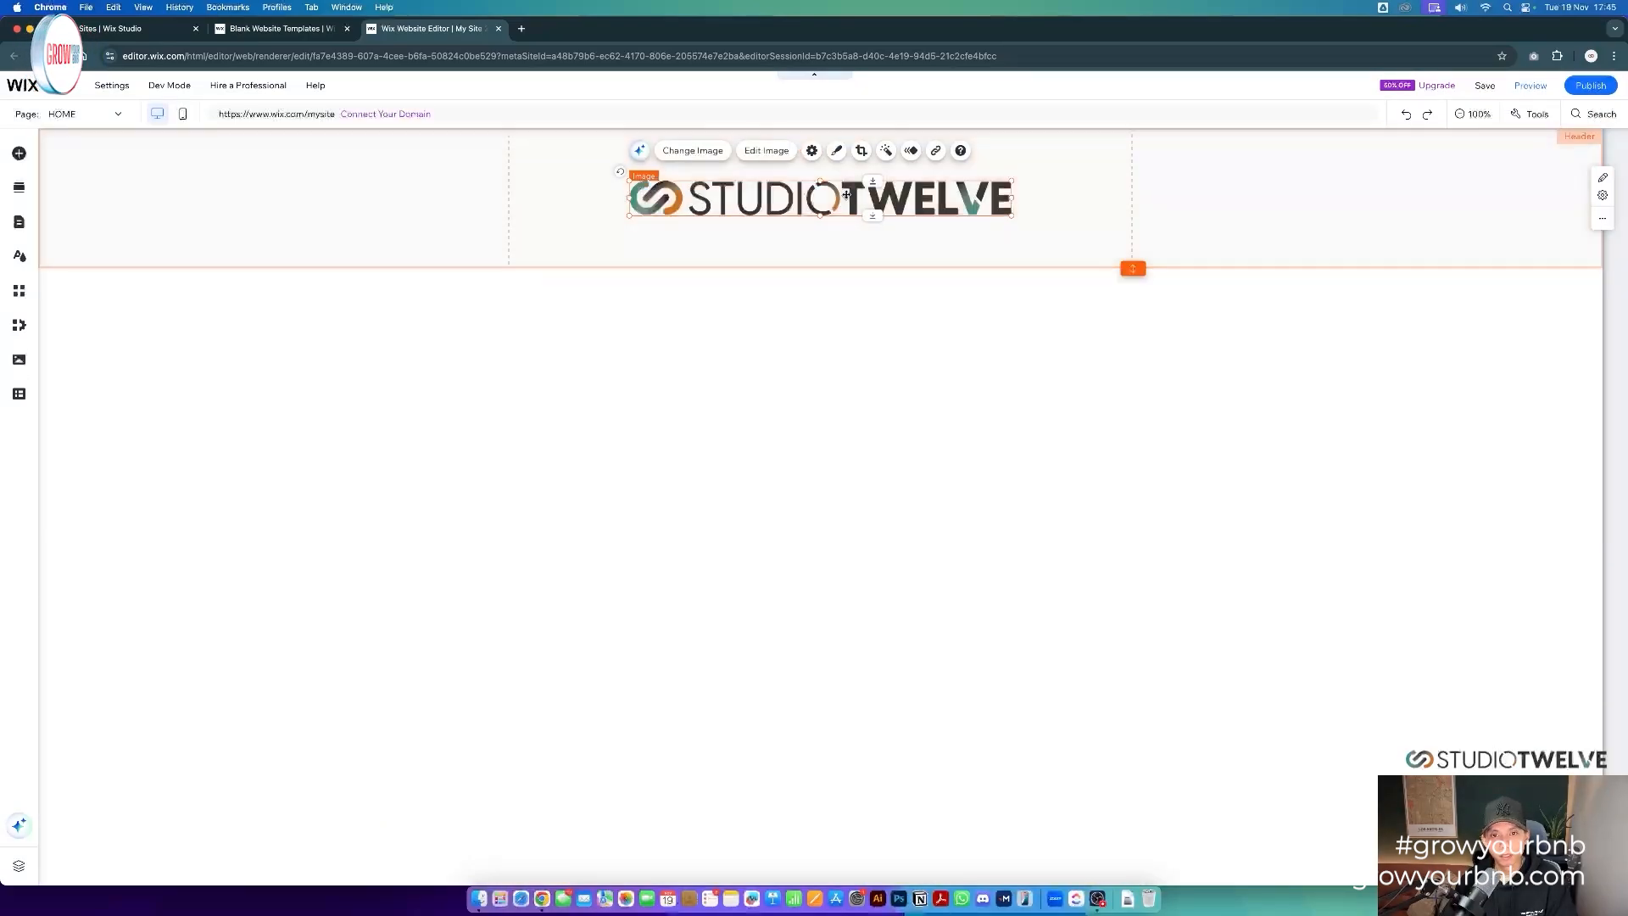
left_click_drag(846, 195, 846, 200)
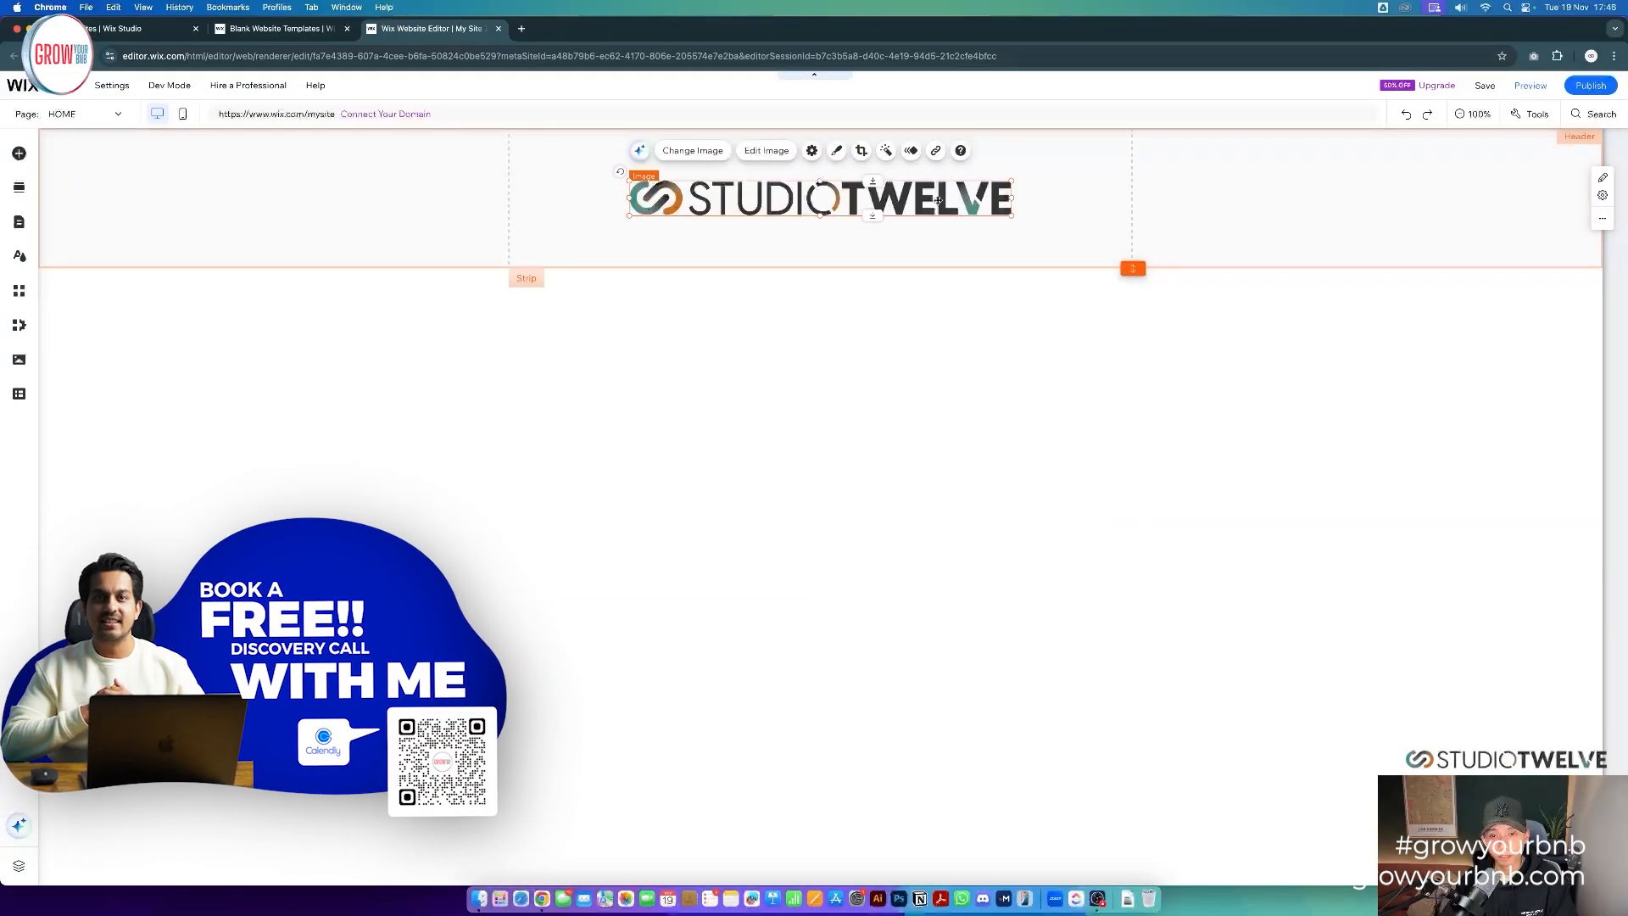
mouse_move(979, 206)
left_mouse_down()
mouse_move(931, 198)
mouse_move(964, 172)
mouse_move(400, 197)
mouse_move(967, 203)
left_mouse_up()
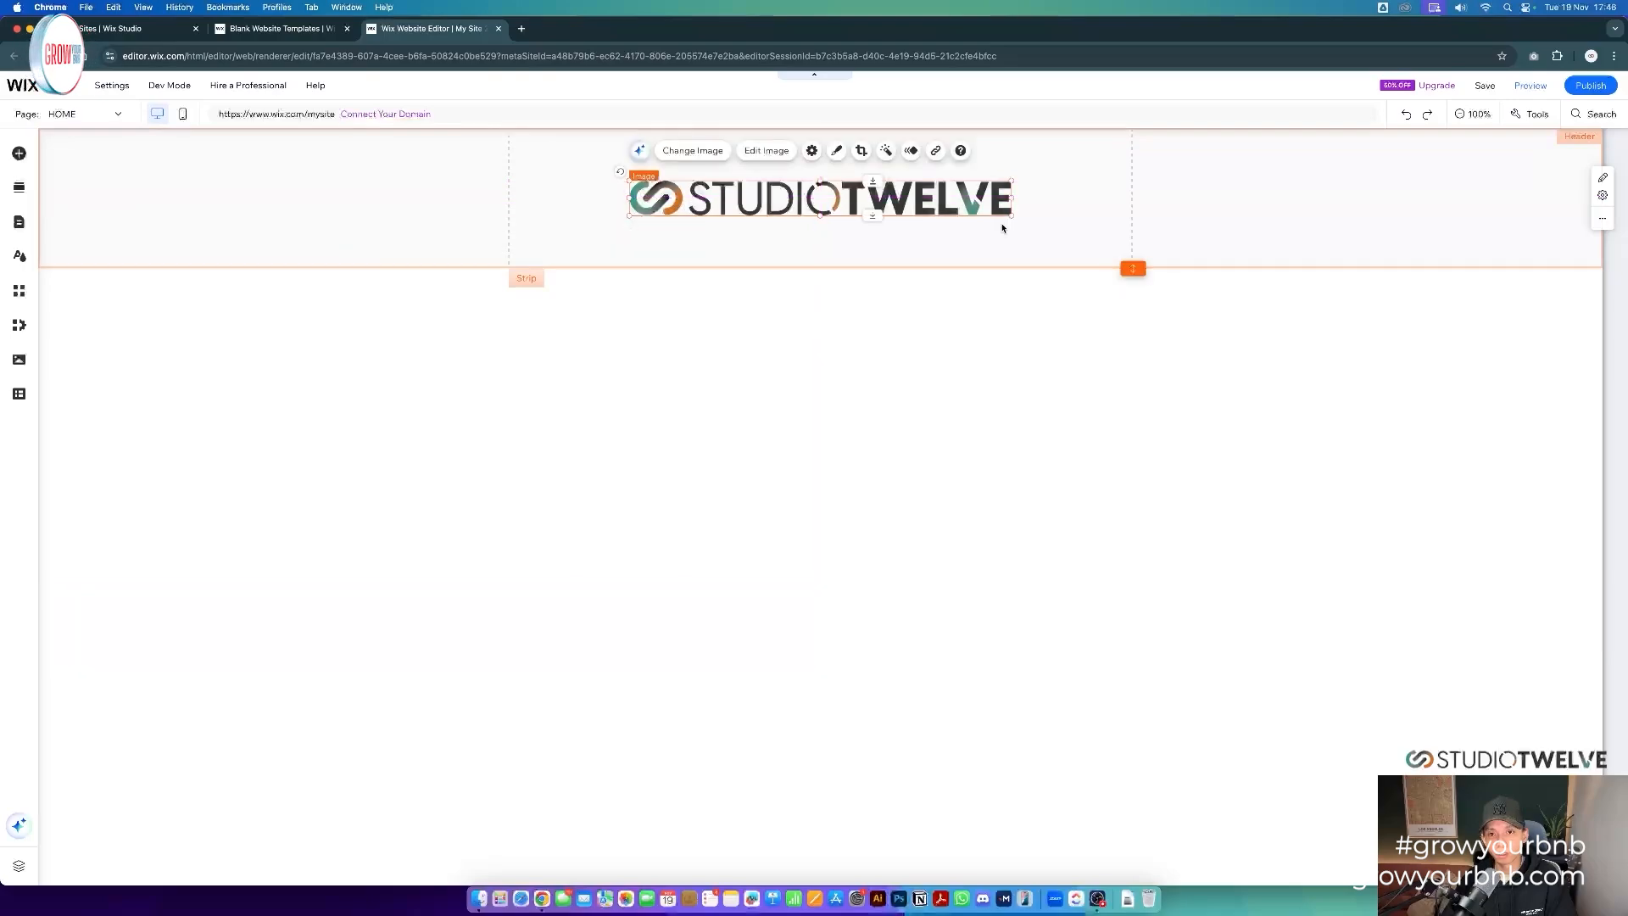
left_click(1002, 224)
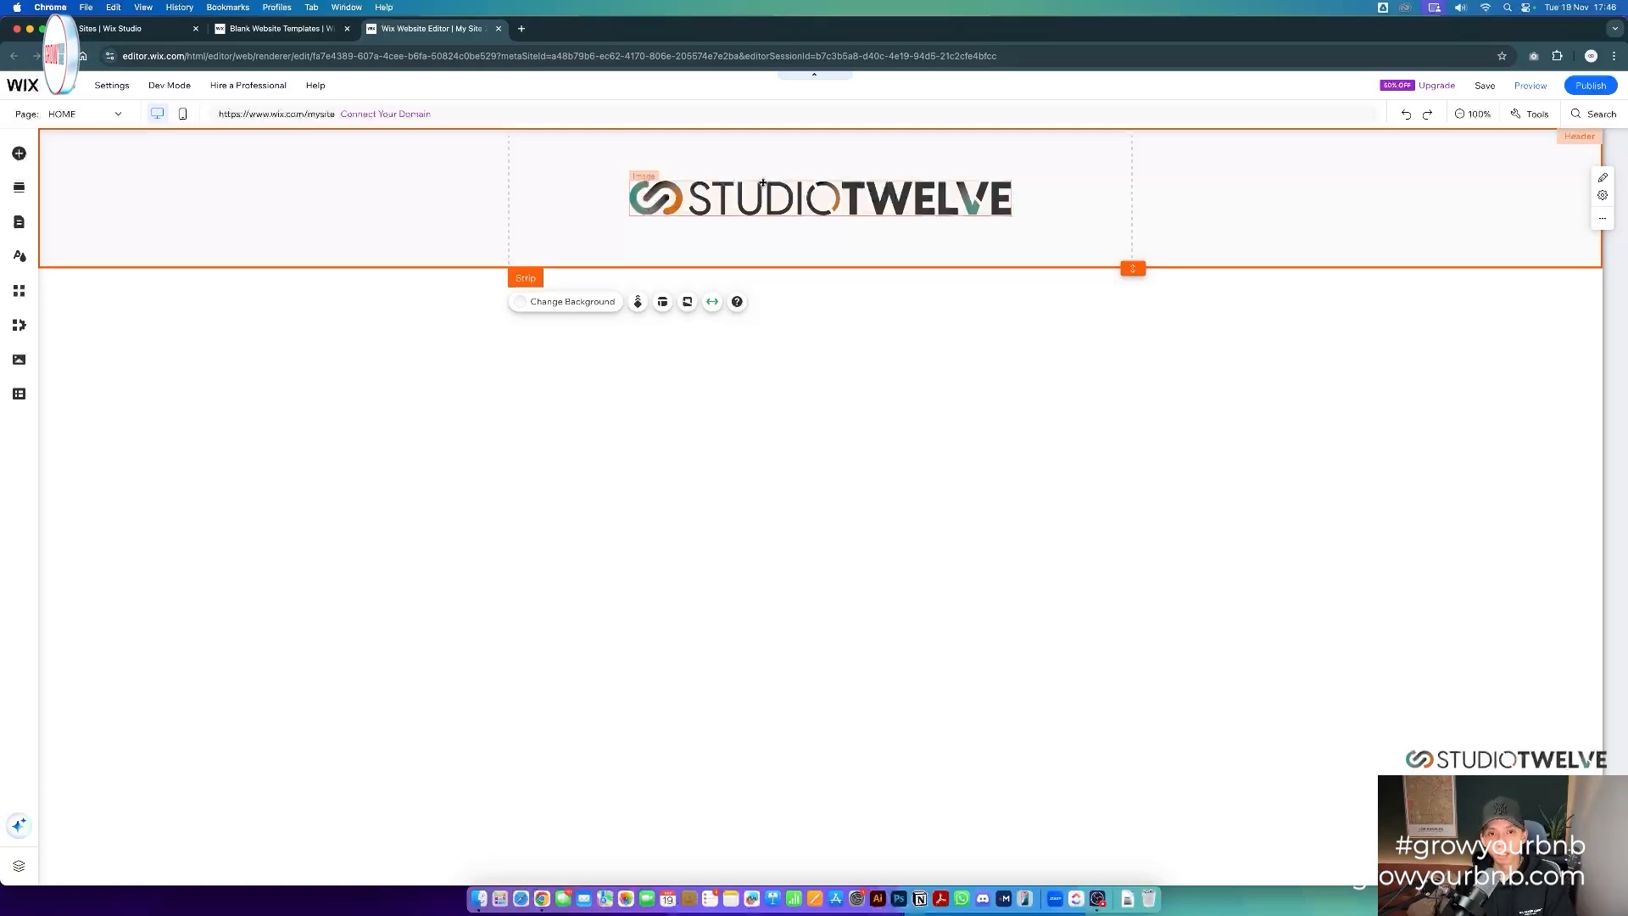
- Move the logo out past the left gridline and back inside the header's central gridlines
left_click_drag(795, 186, 463, 187)
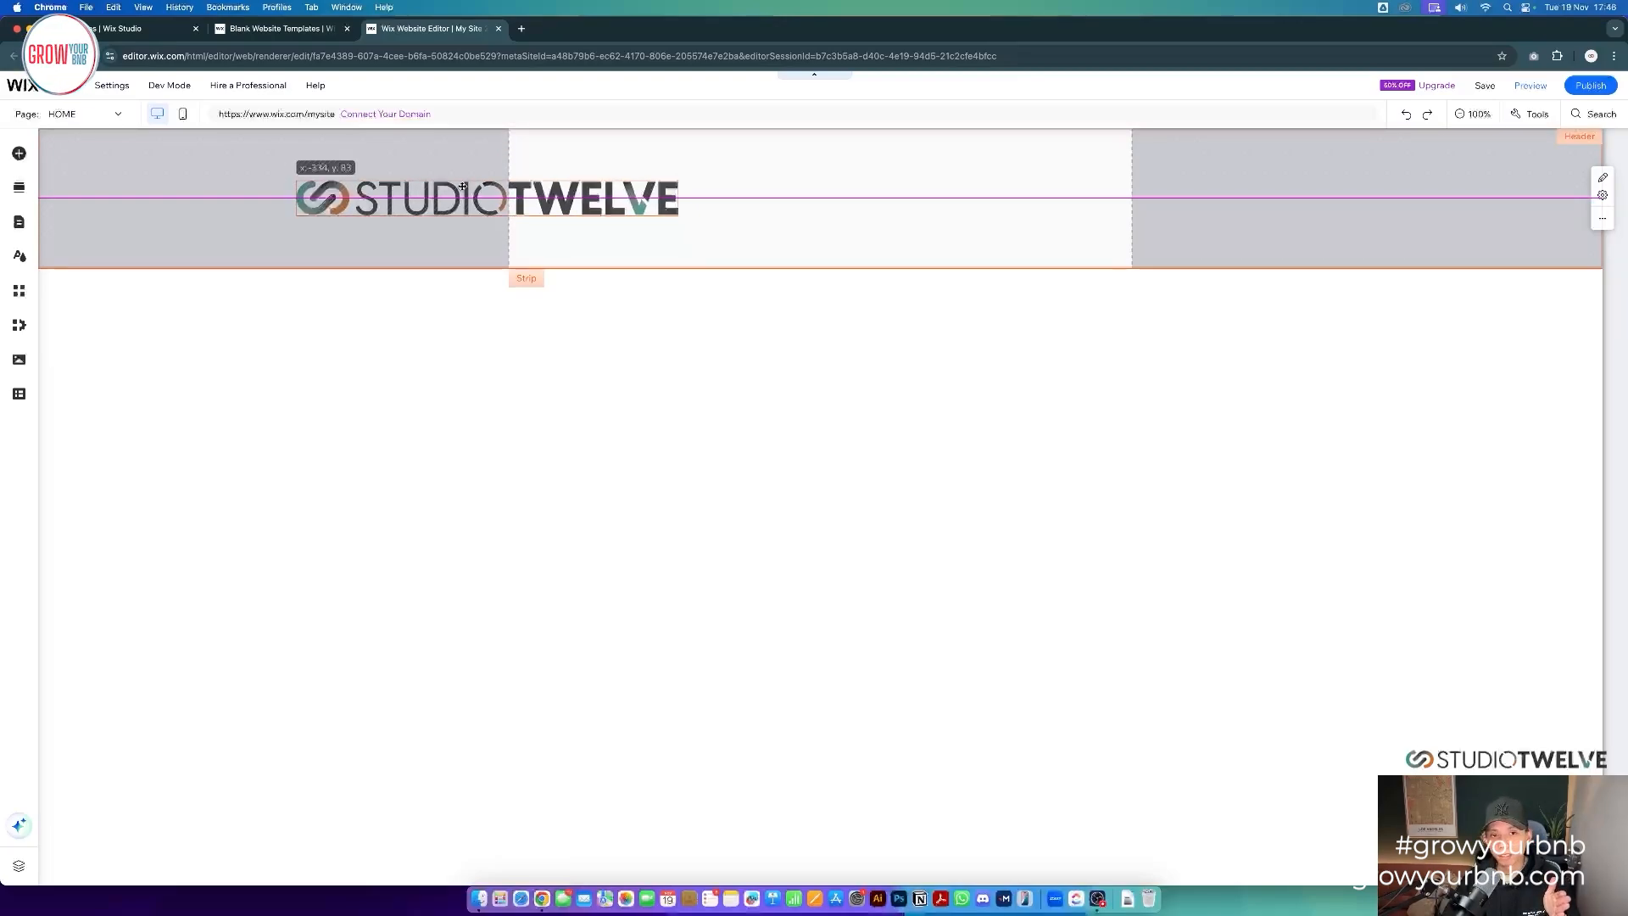
mouse_move(464, 187)
left_mouse_down()
mouse_move(431, 185)
mouse_move(513, 187)
mouse_move(492, 187)
left_mouse_up()
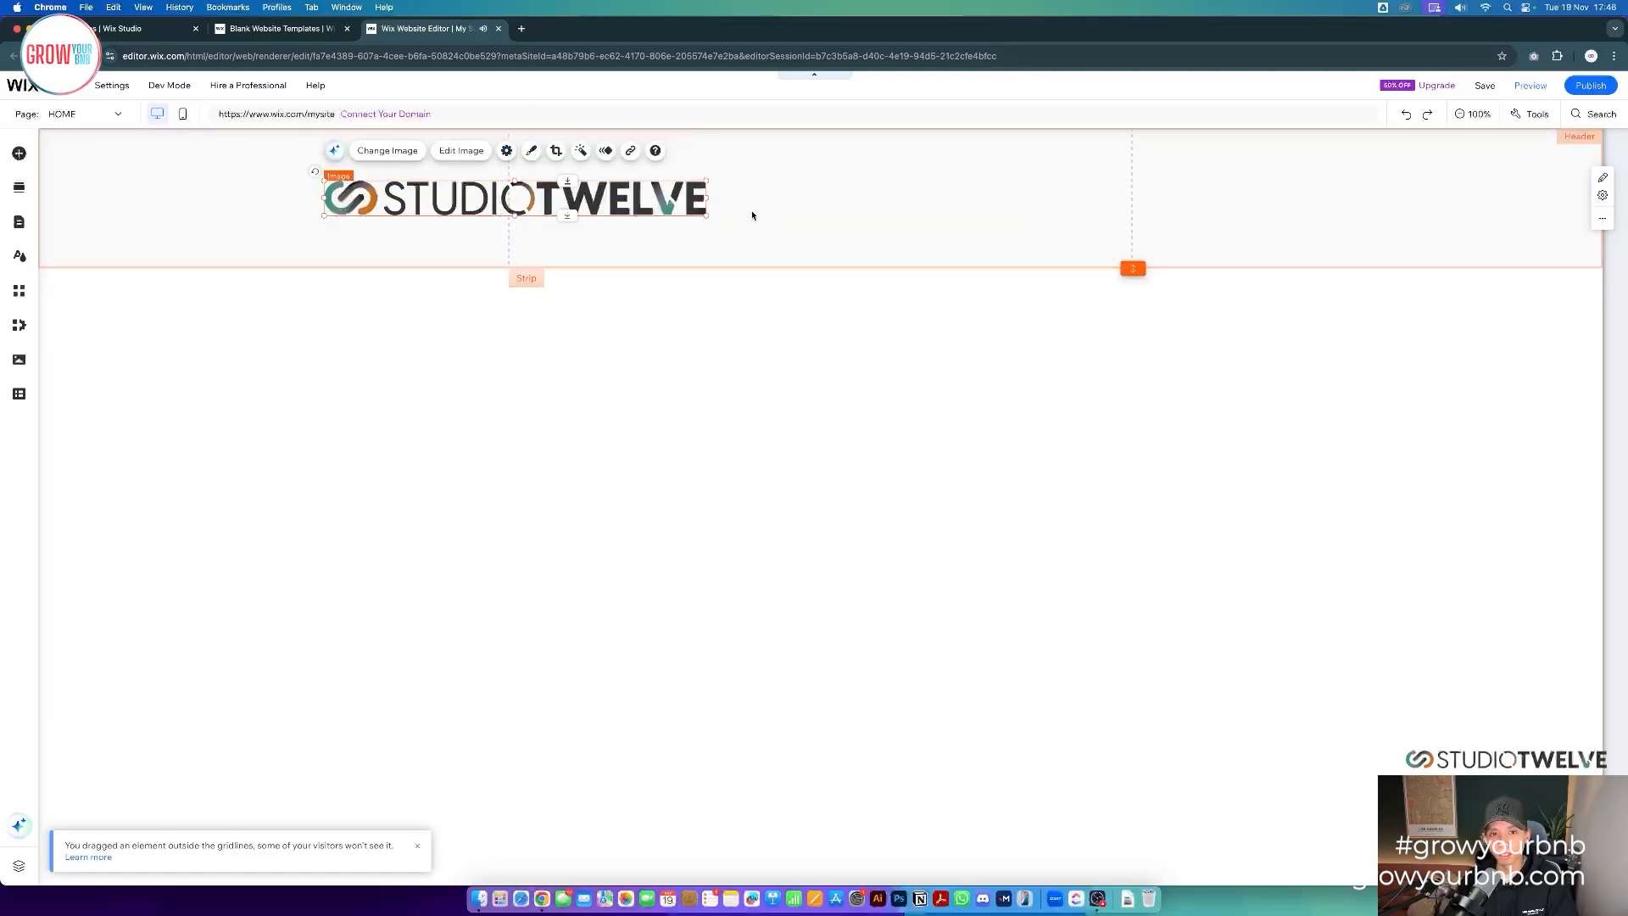
left_click_drag(705, 215, 979, 206)
- Split the header strip into two columns and delete the duplicate logo from the second column
left_click(624, 303)
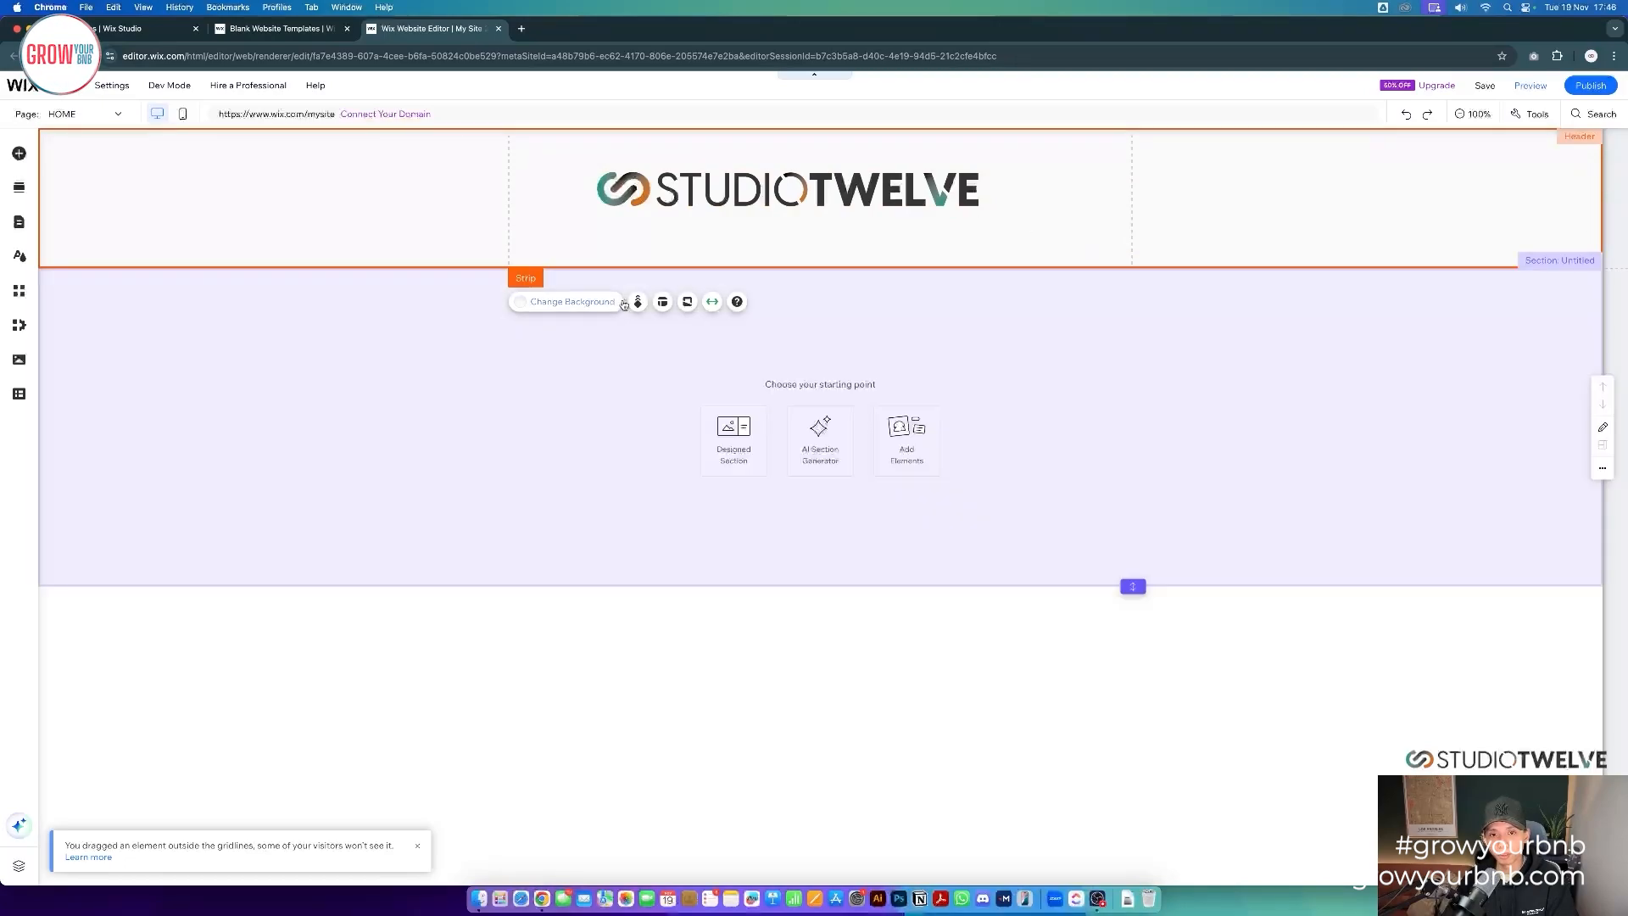
left_click(662, 301)
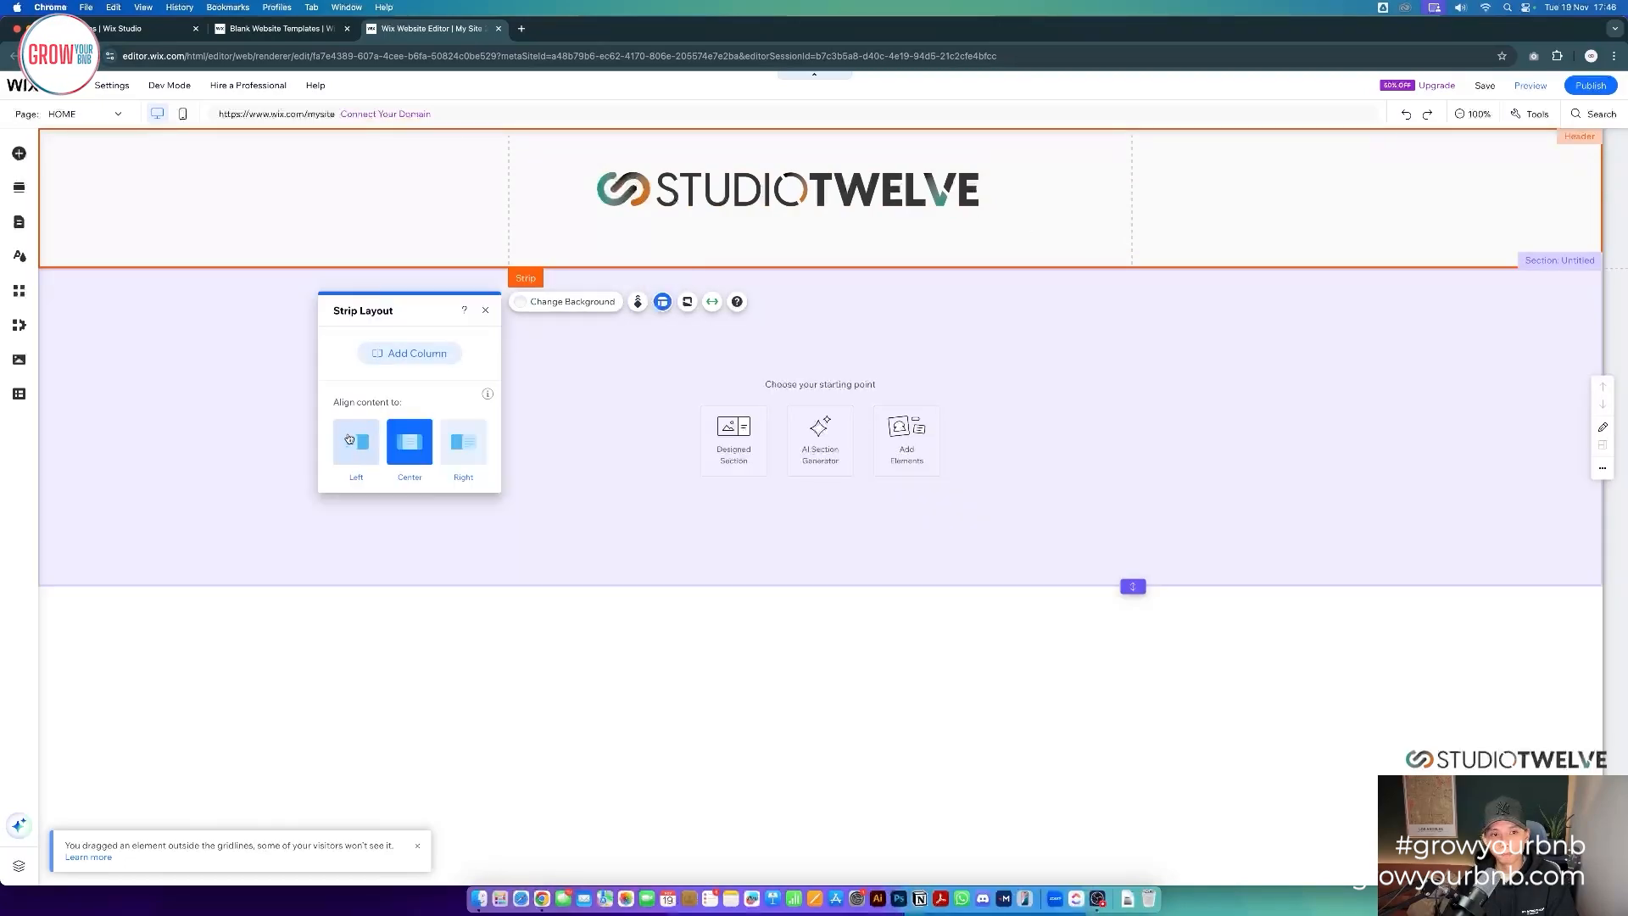
left_click(411, 352)
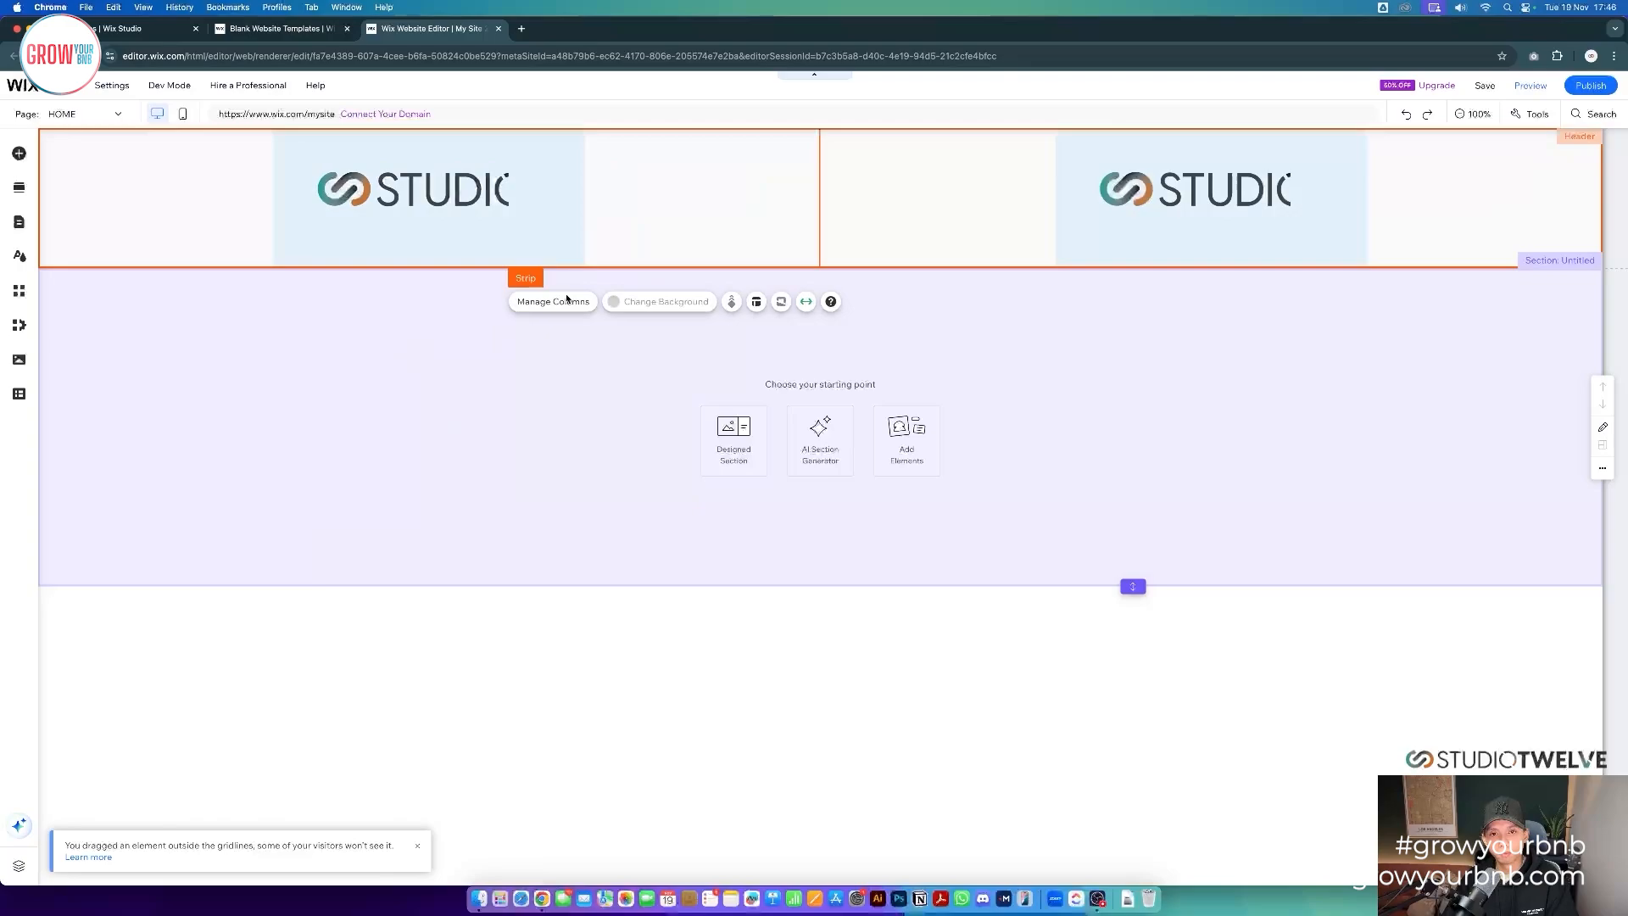
left_click(1123, 189)
key("Delete")
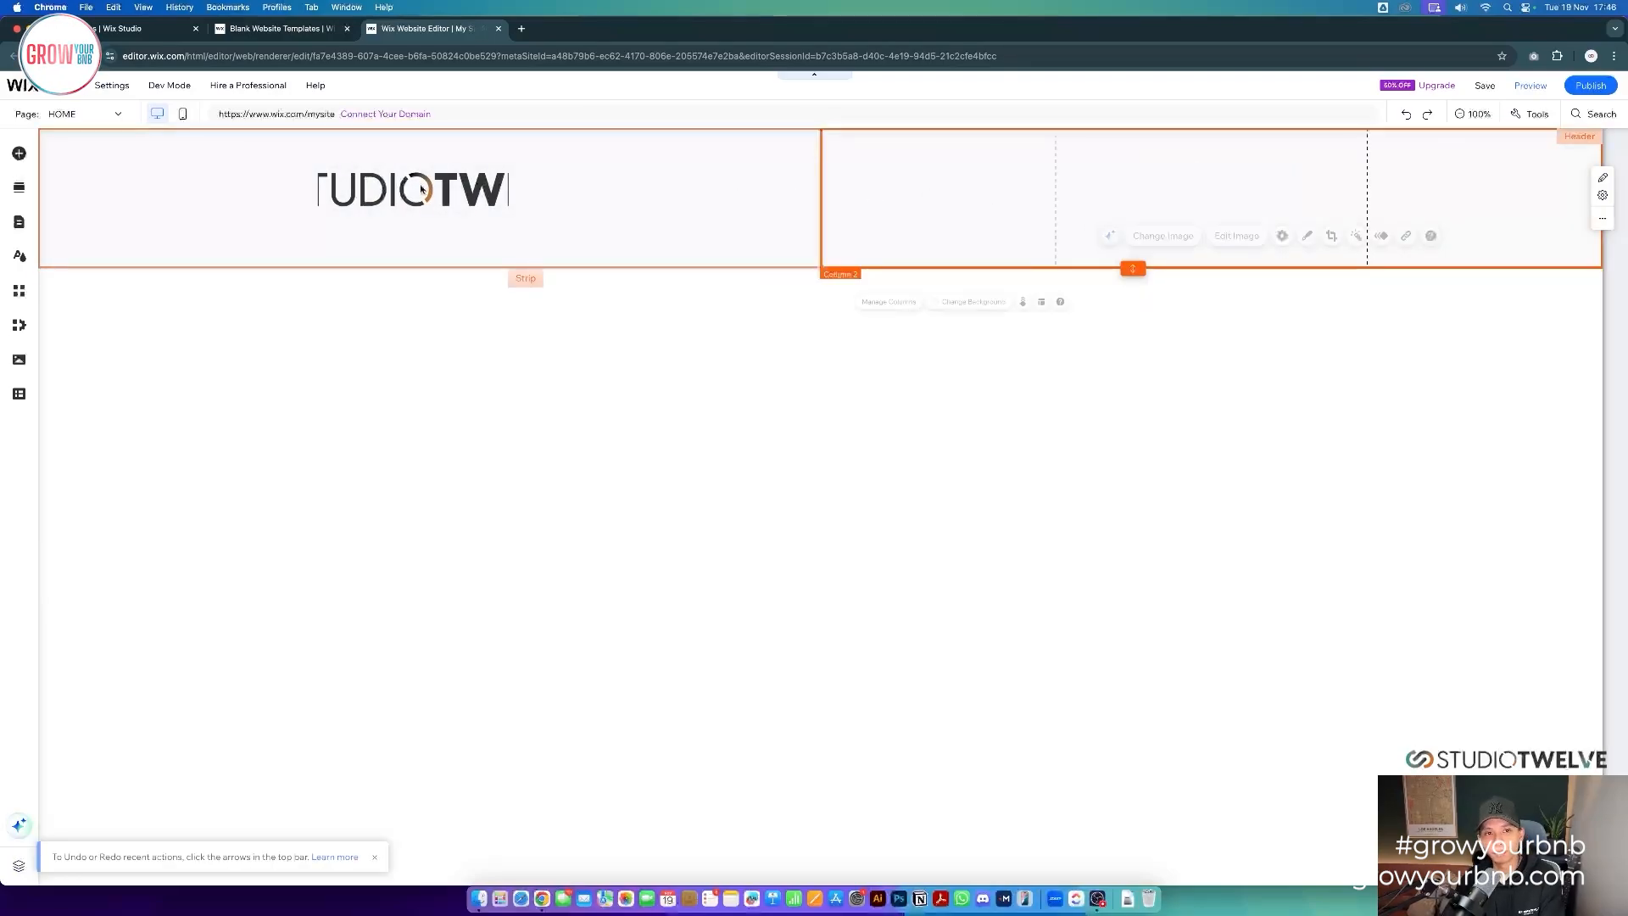
- Widen the remaining logo's crop on both sides to include the full STUDIOTWELVE artwork and apply it
left_click(420, 188)
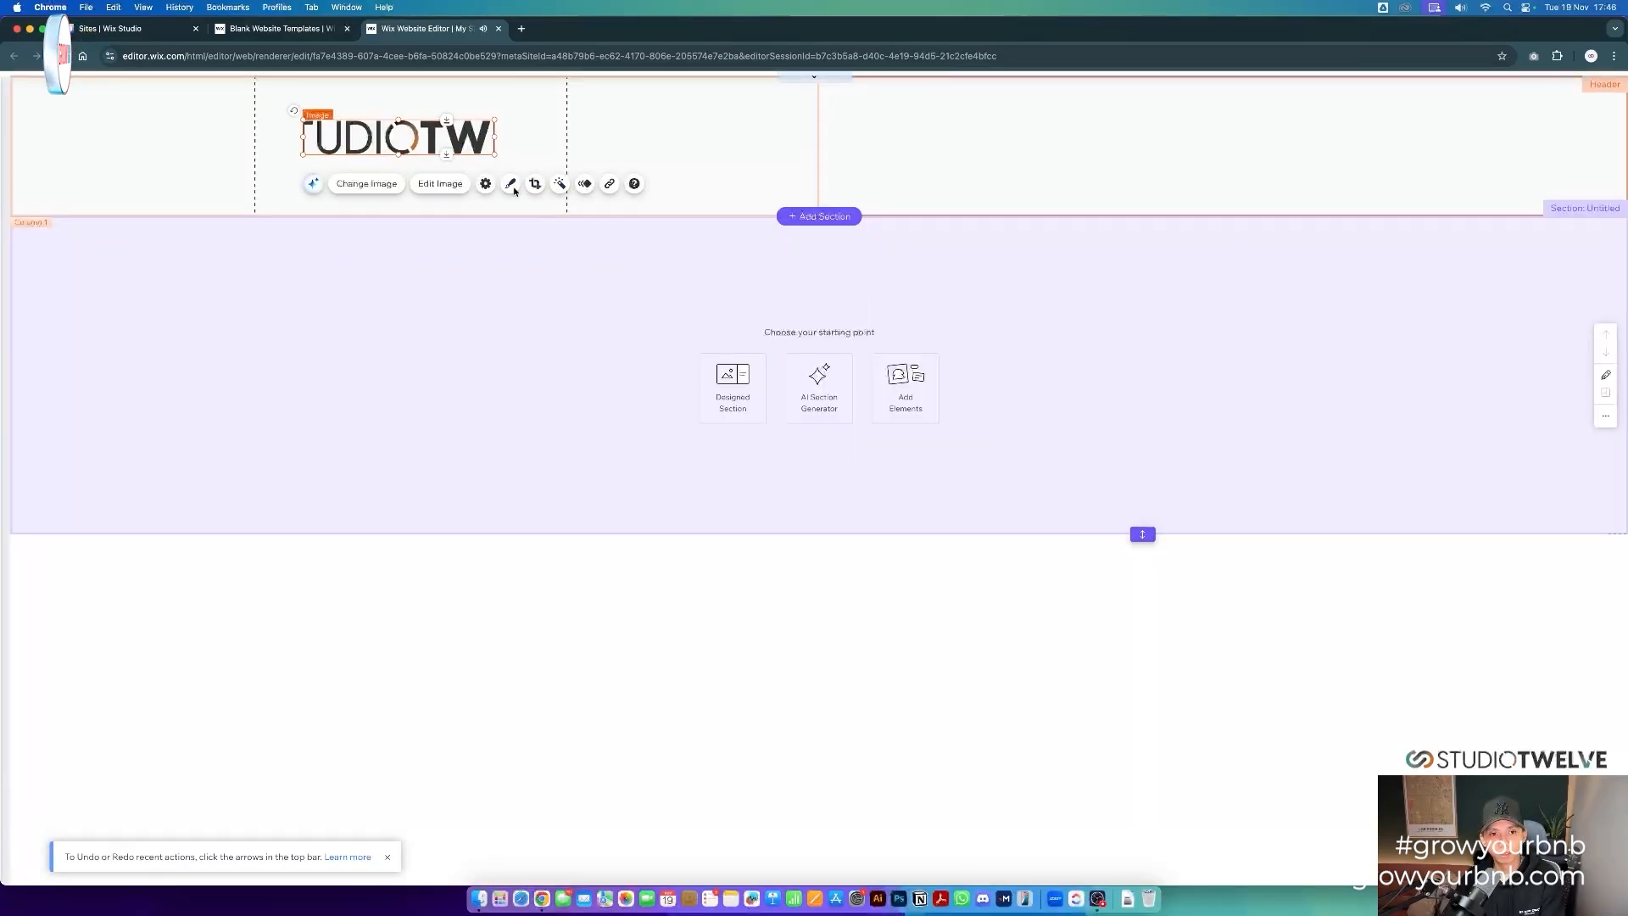
left_click(556, 236)
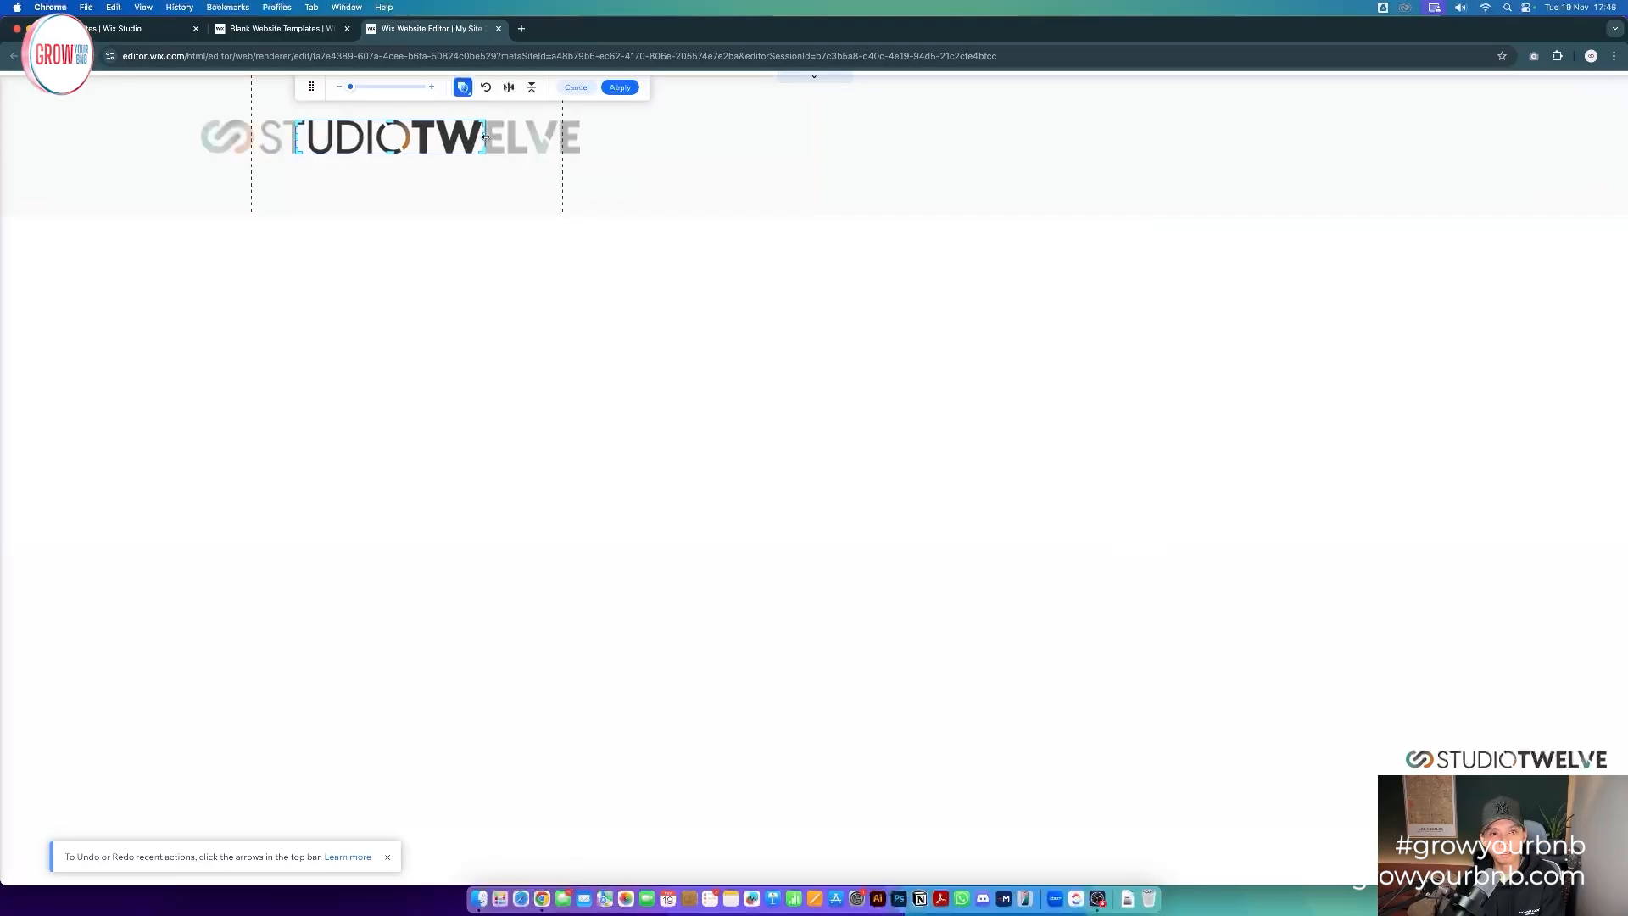
left_click_drag(485, 137, 636, 134)
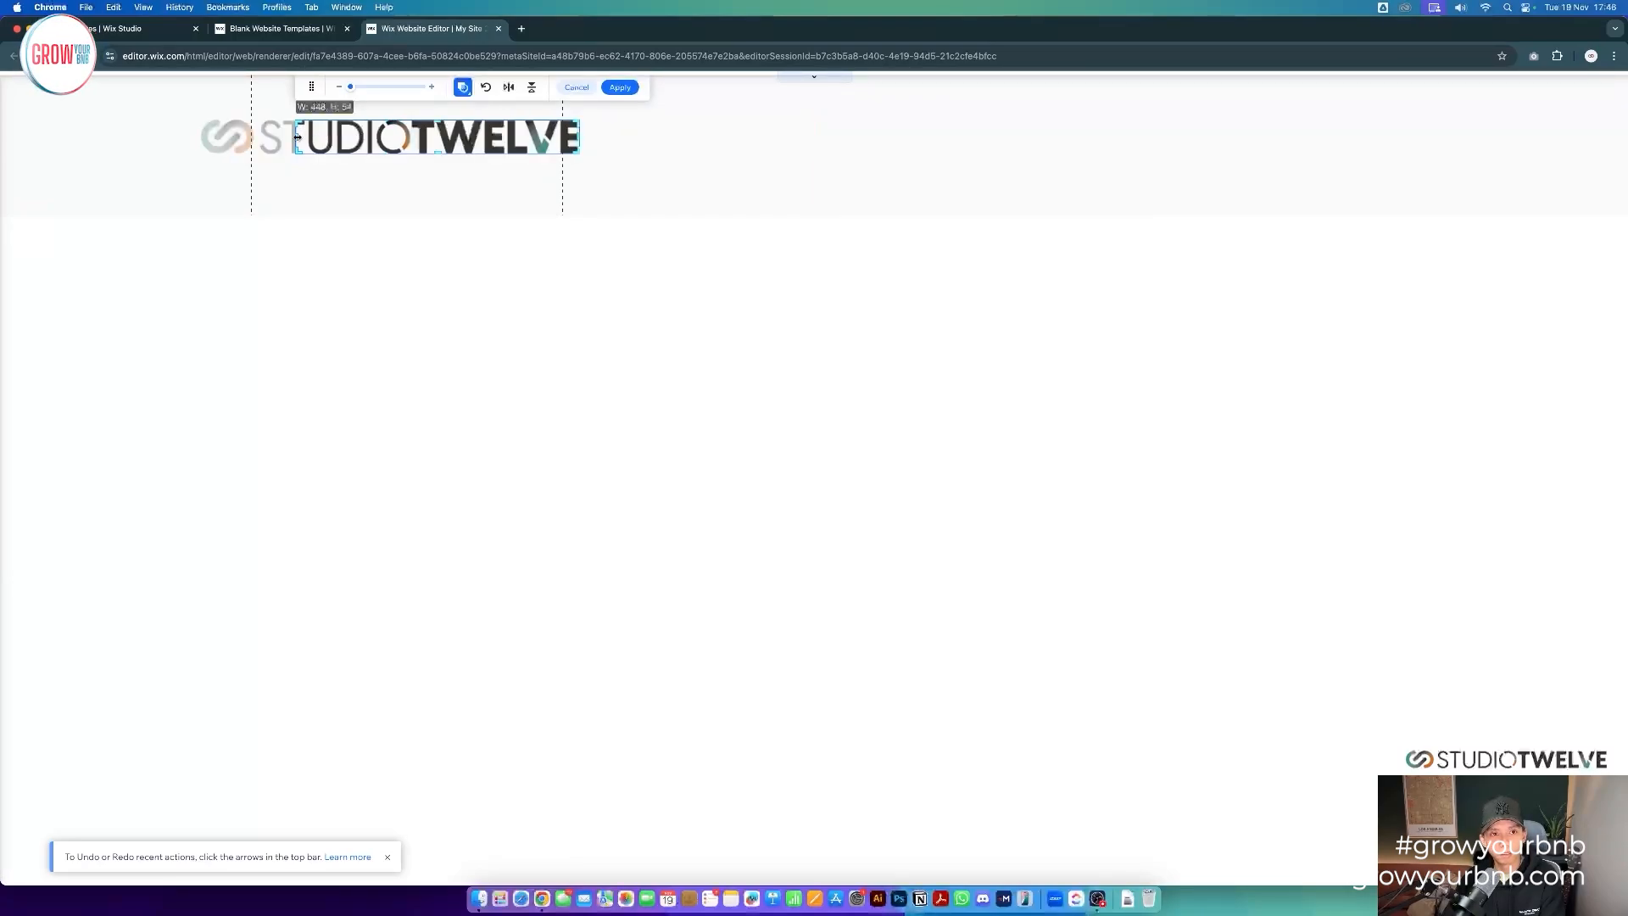
left_click_drag(297, 136, 166, 139)
left_click(527, 87)
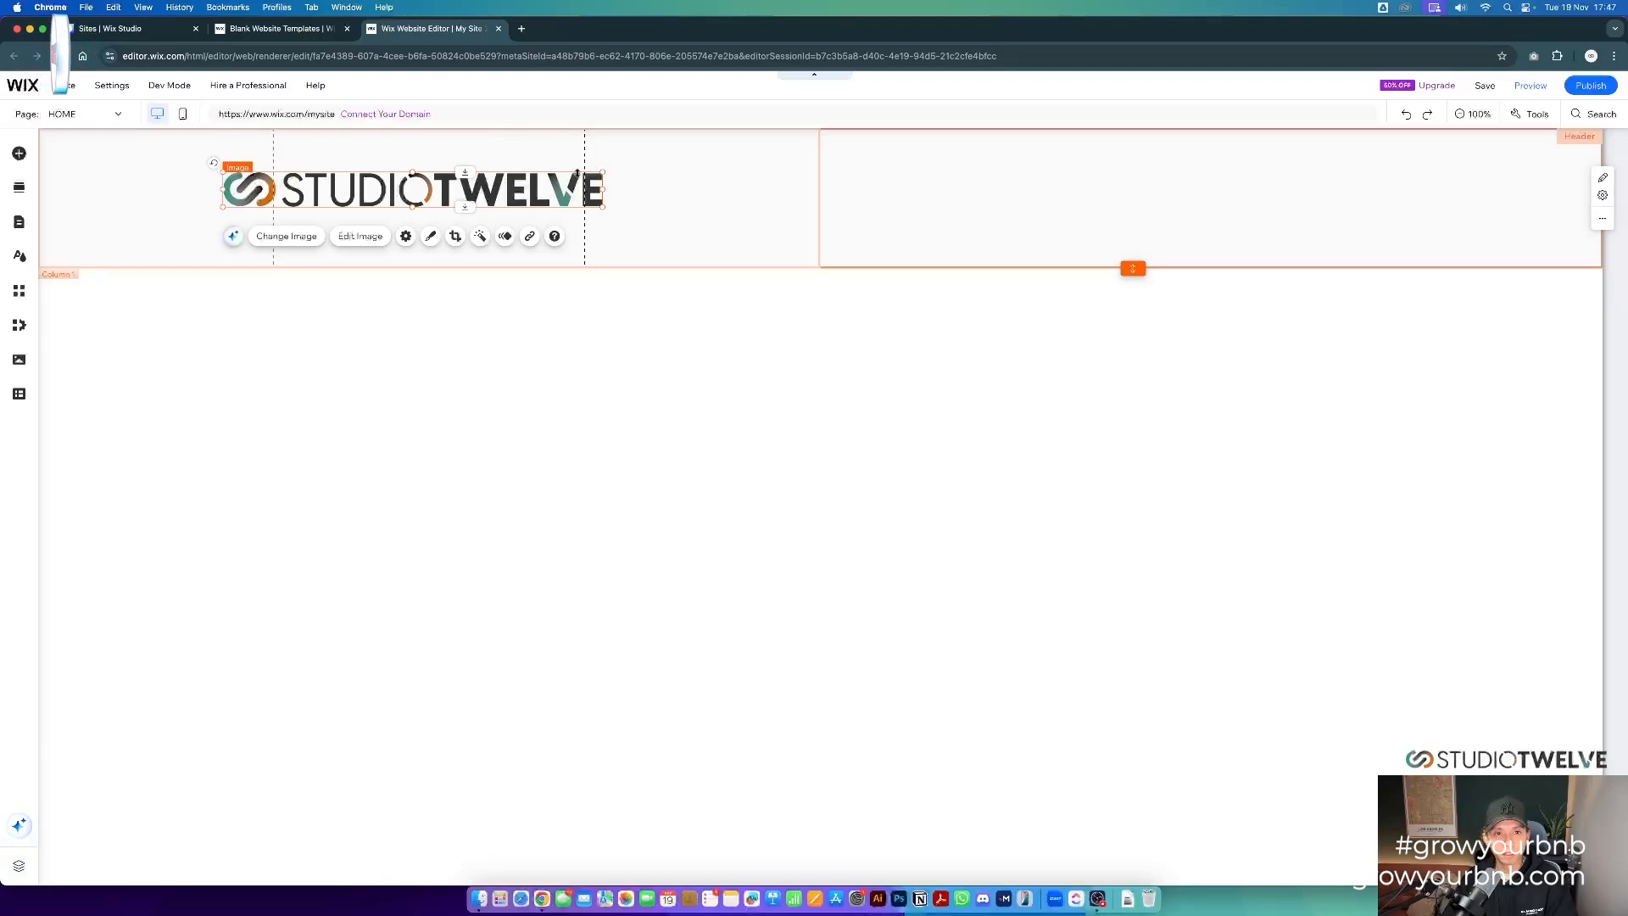
- Scale the logo down to less than half its width and move it between the first column's gridlines
left_click_drag(602, 172, 400, 201)
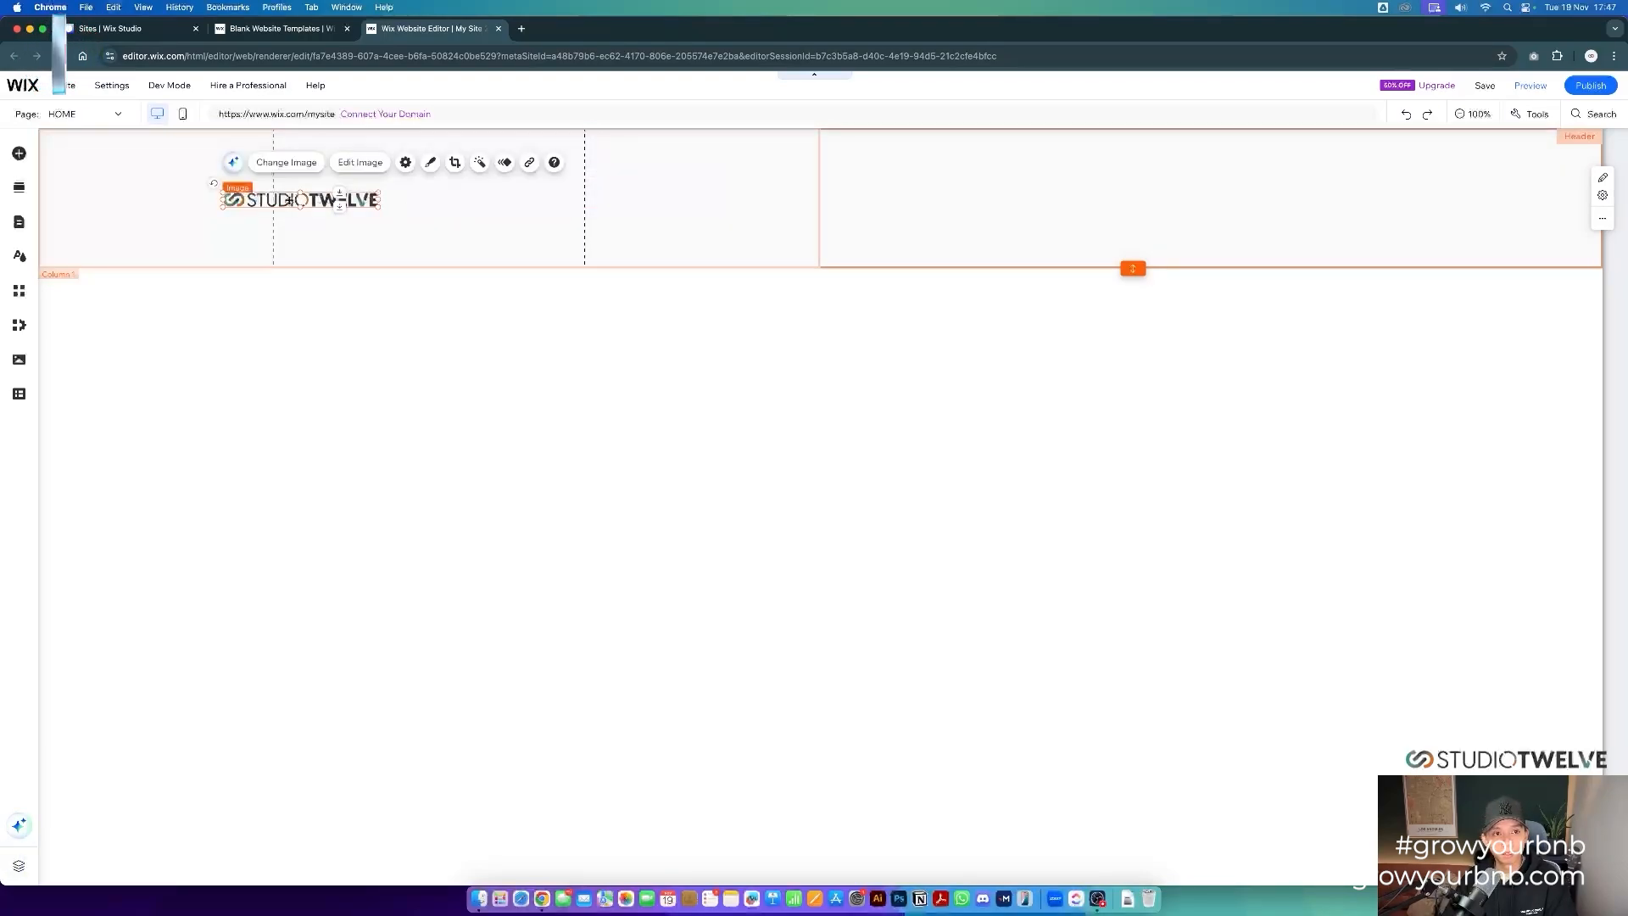
left_click_drag(289, 200, 419, 200)
- Align the first header column's content to the left and nudge the logo slightly further left
left_click(650, 206)
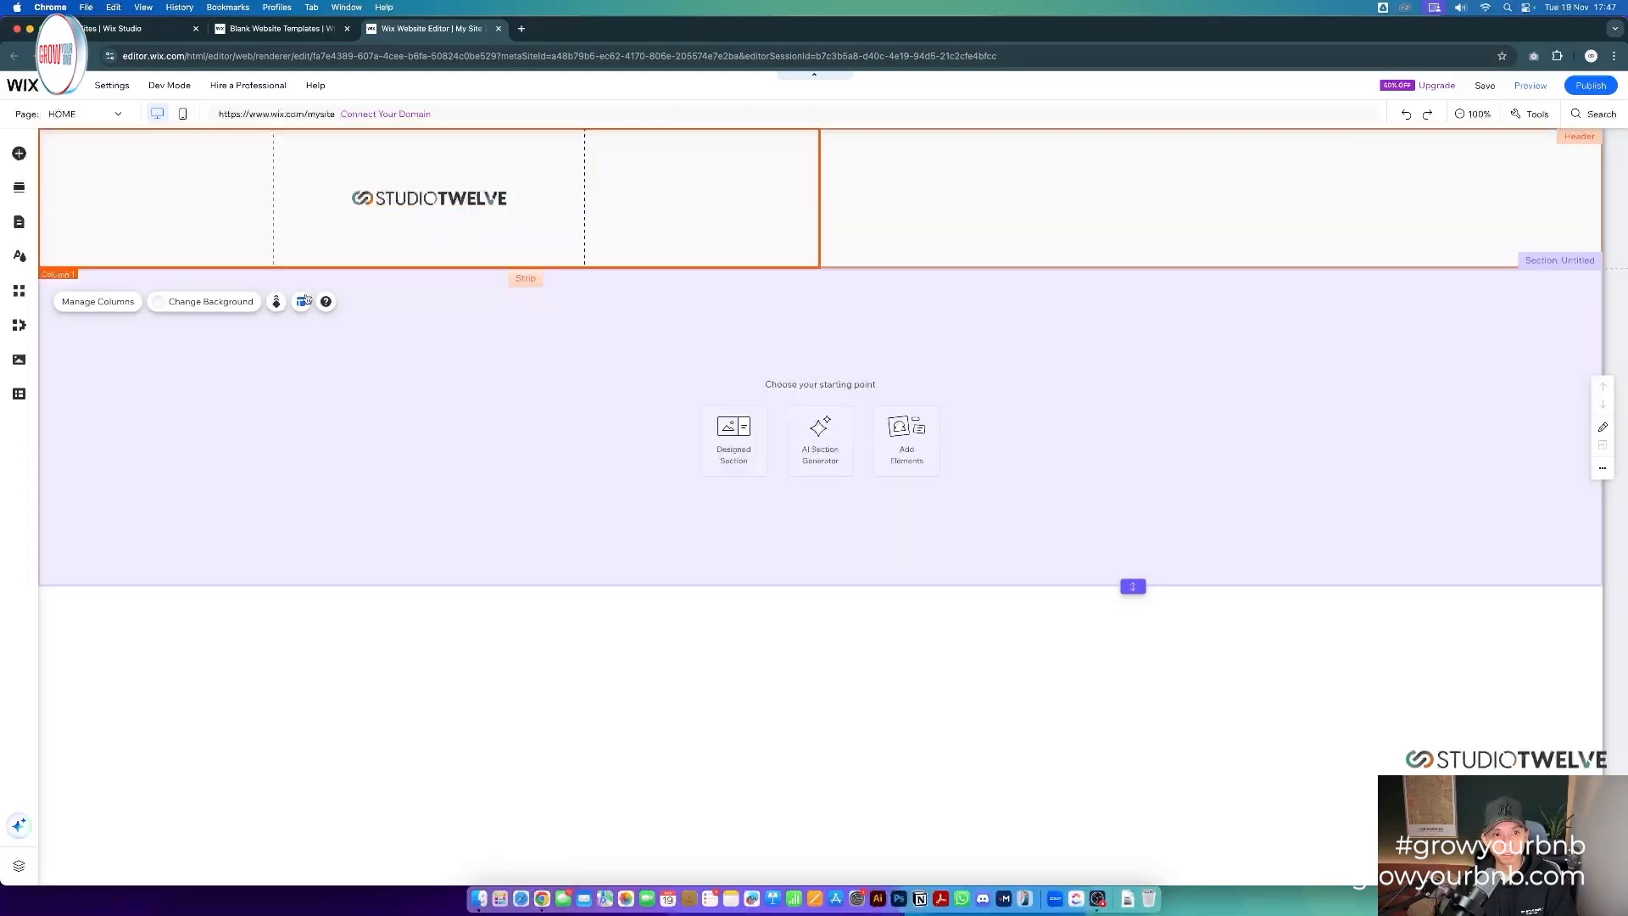
left_click(302, 301)
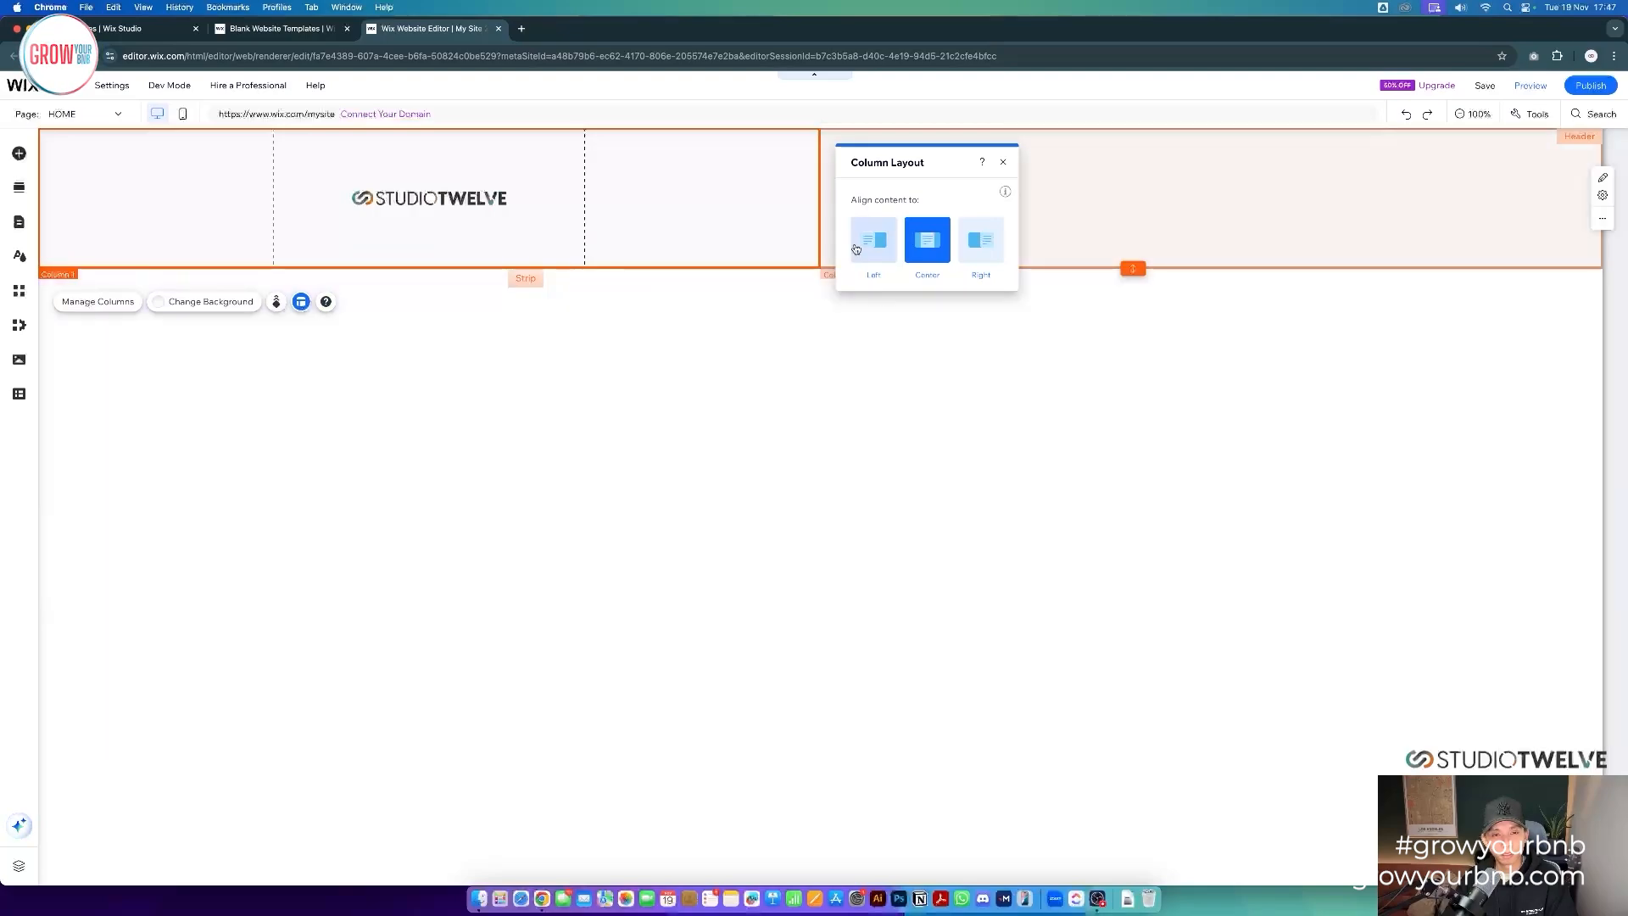
left_click(856, 248)
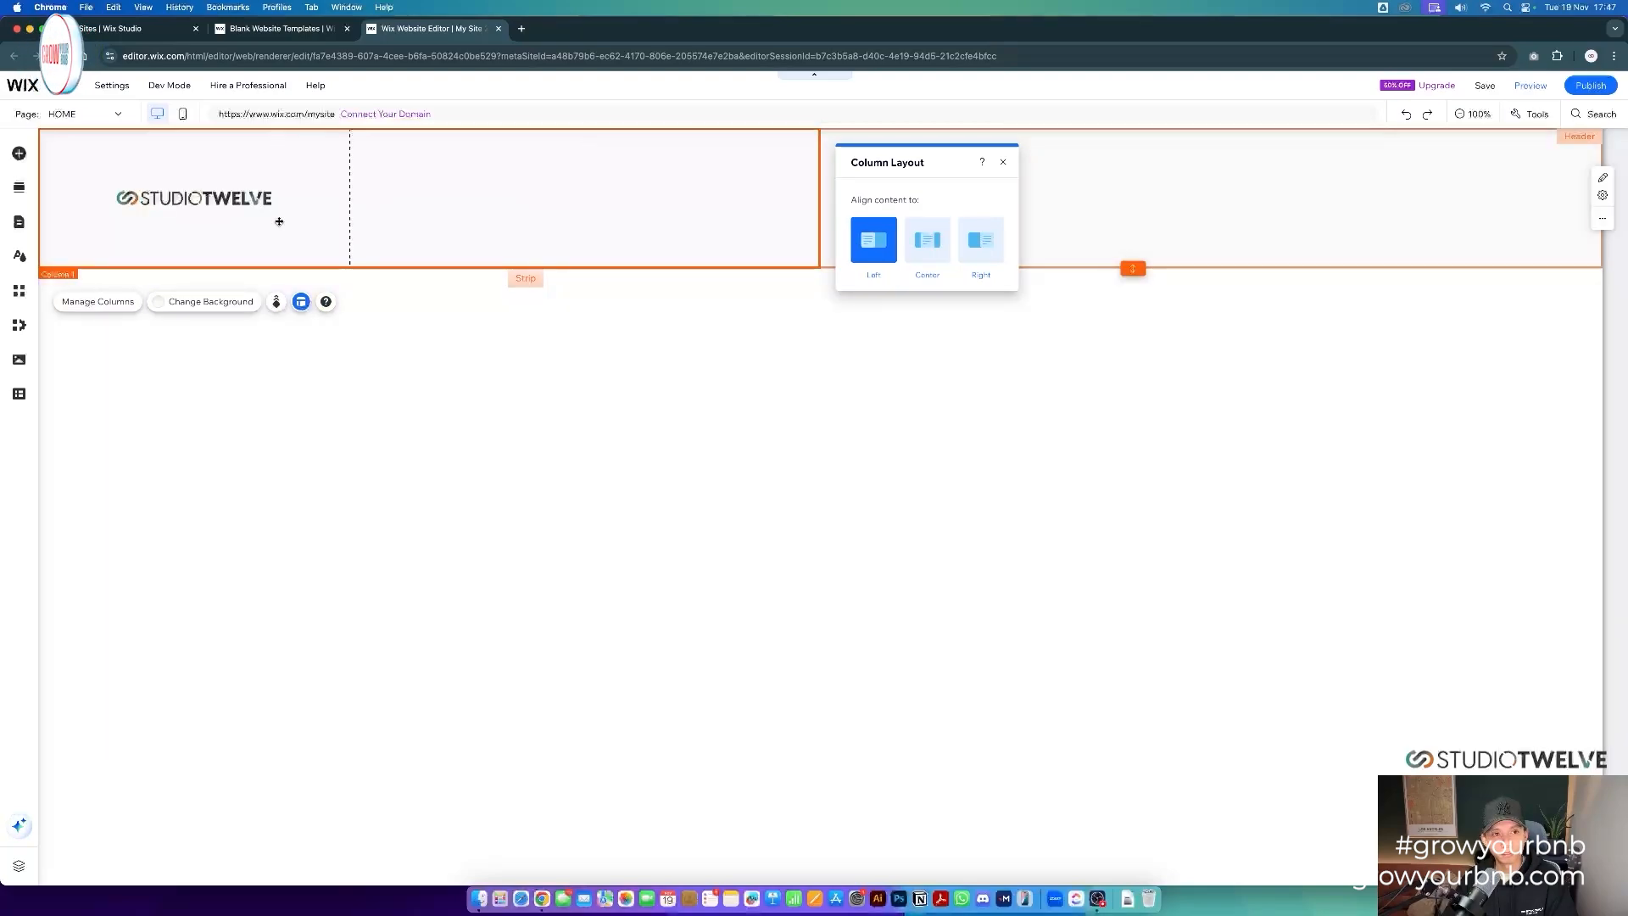
left_click(198, 202)
left_click_drag(198, 202, 200, 200)
left_click(382, 206)
left_click(1065, 200)
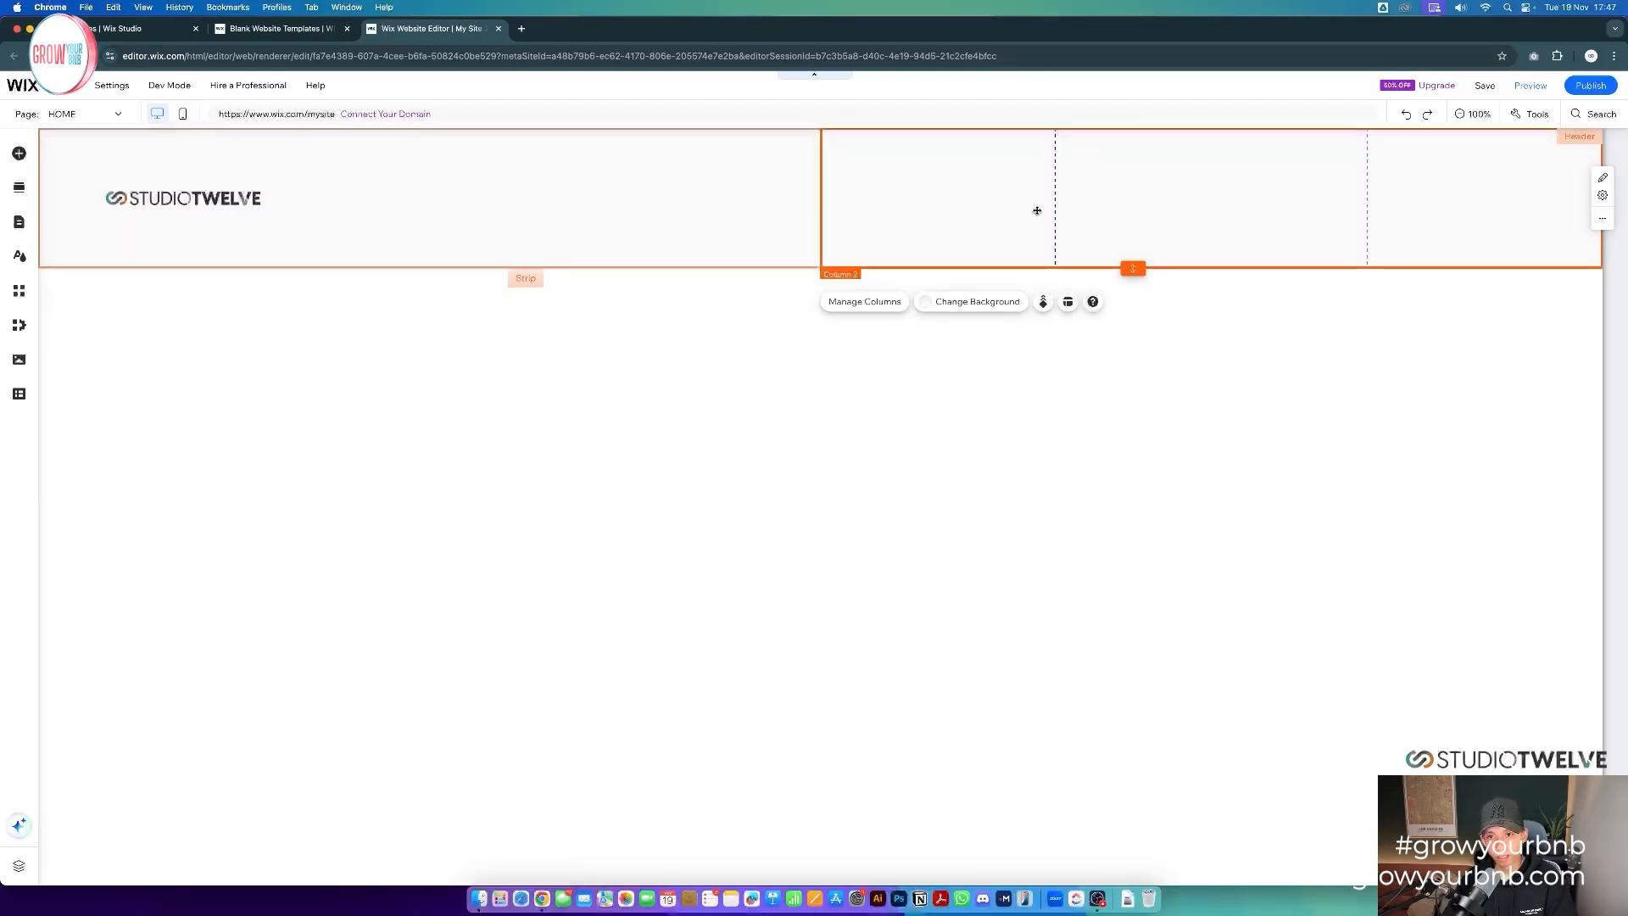
left_click(801, 206)
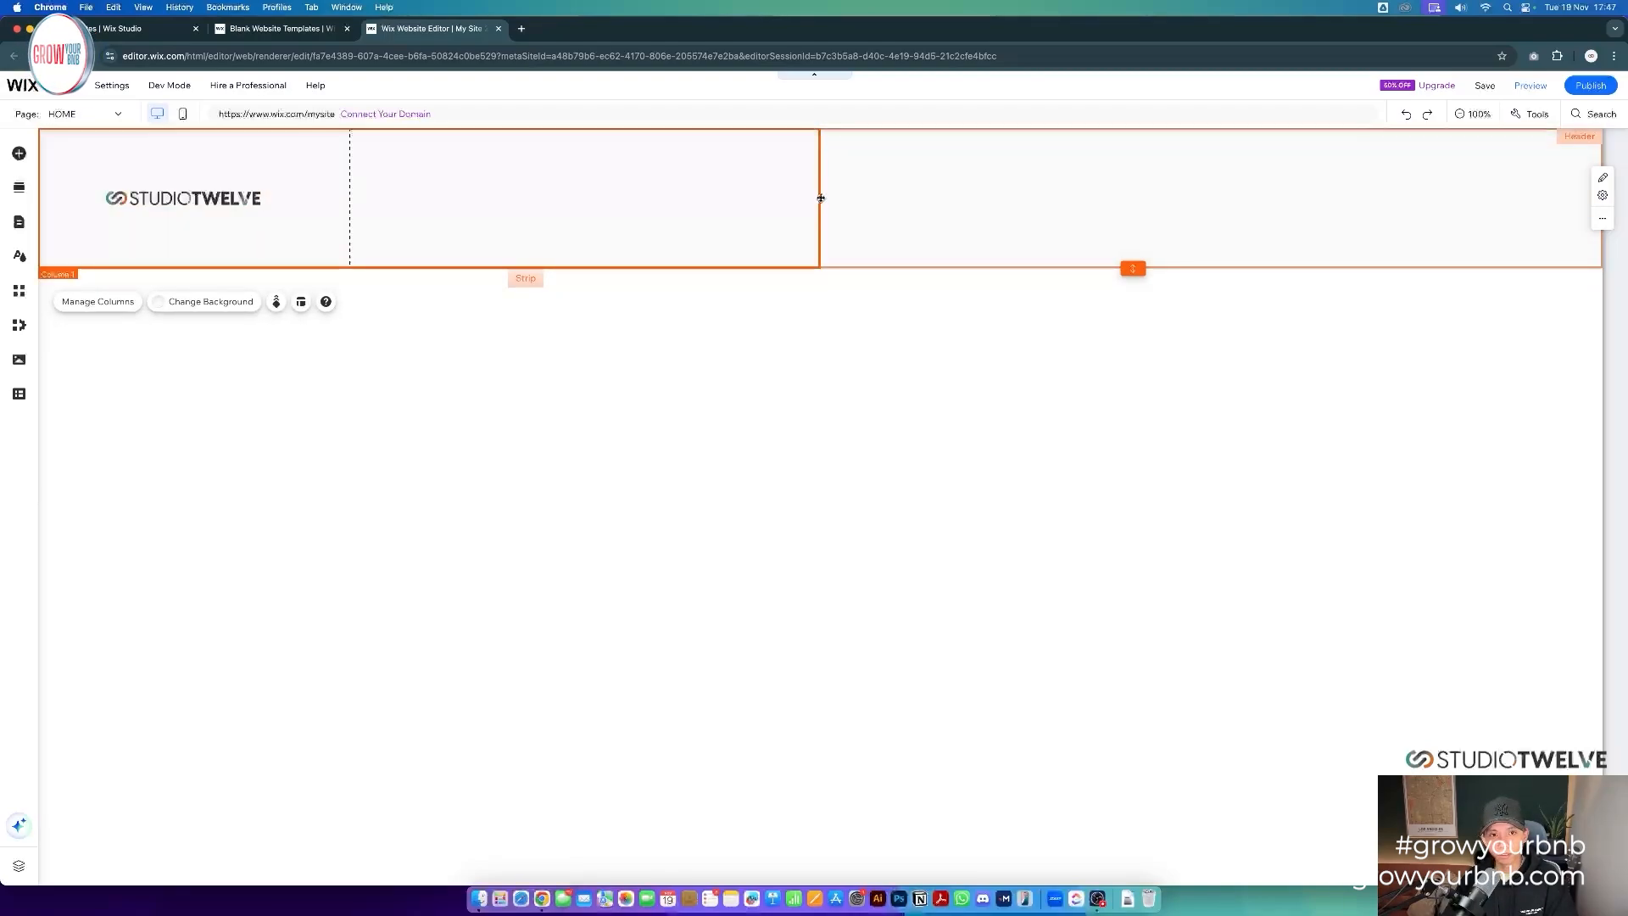
left_click(1128, 199)
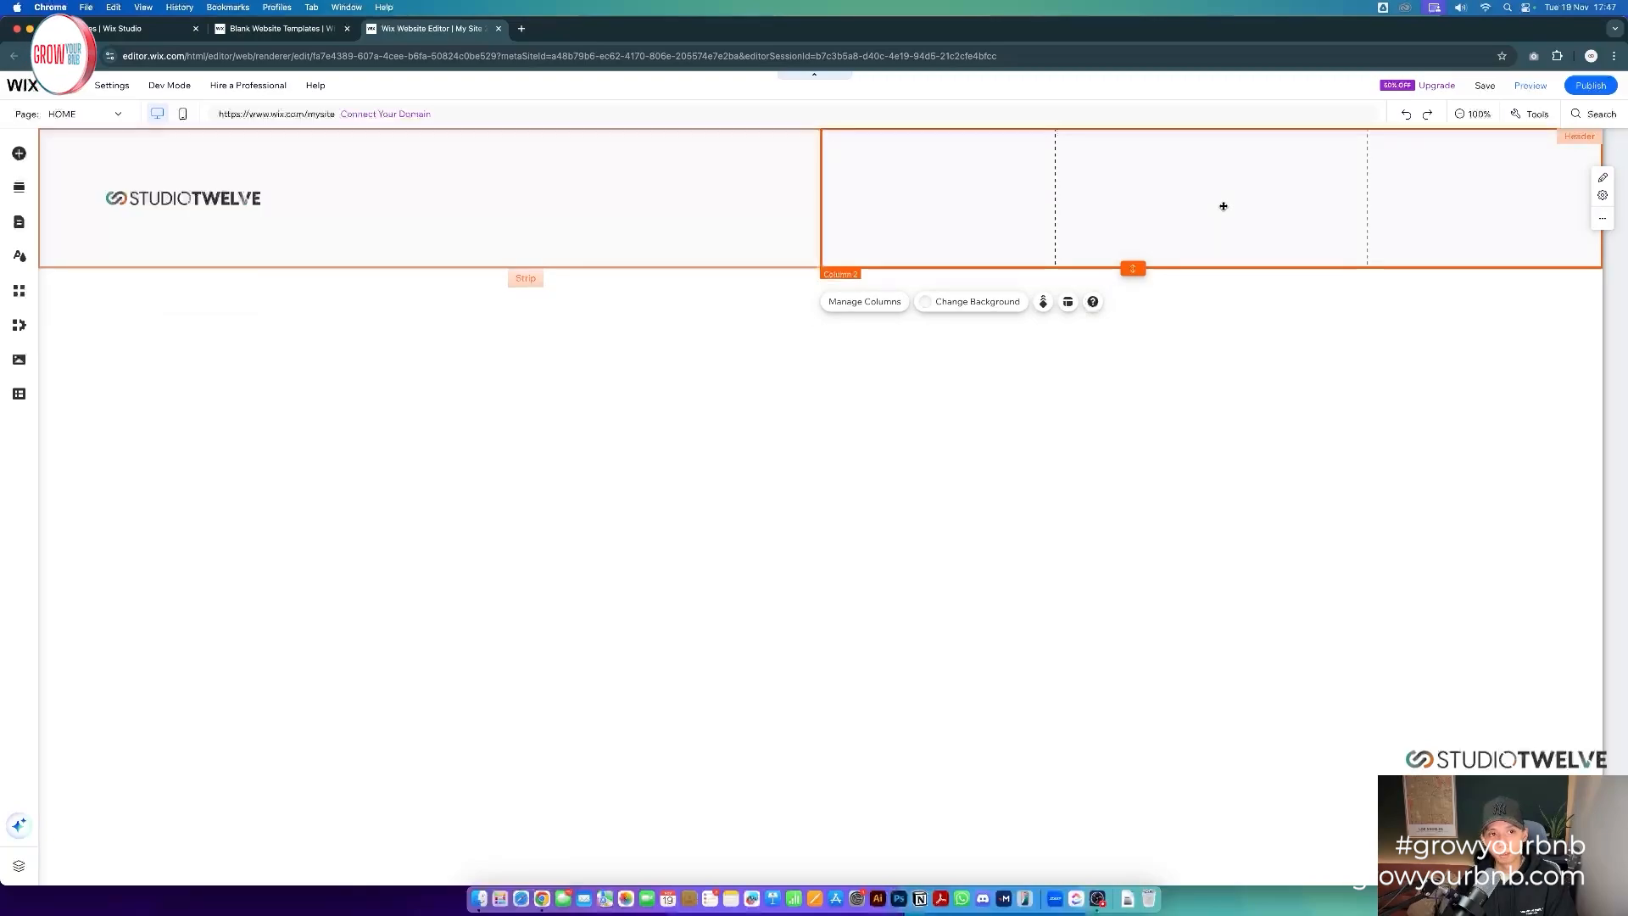
left_click(18, 154)
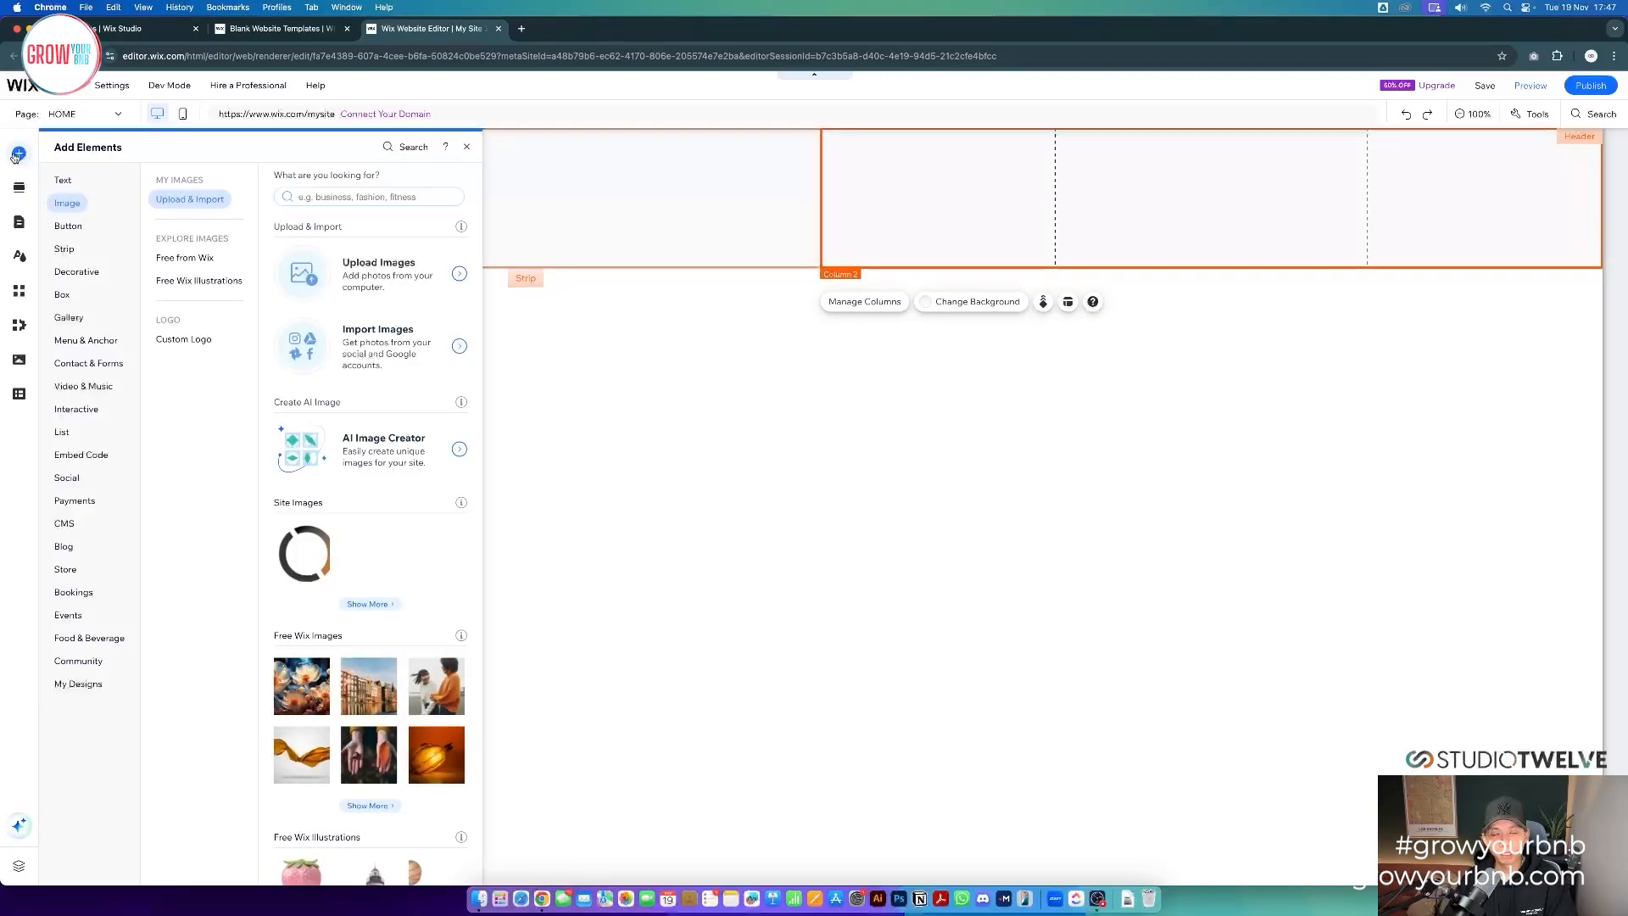
left_click(1020, 527)
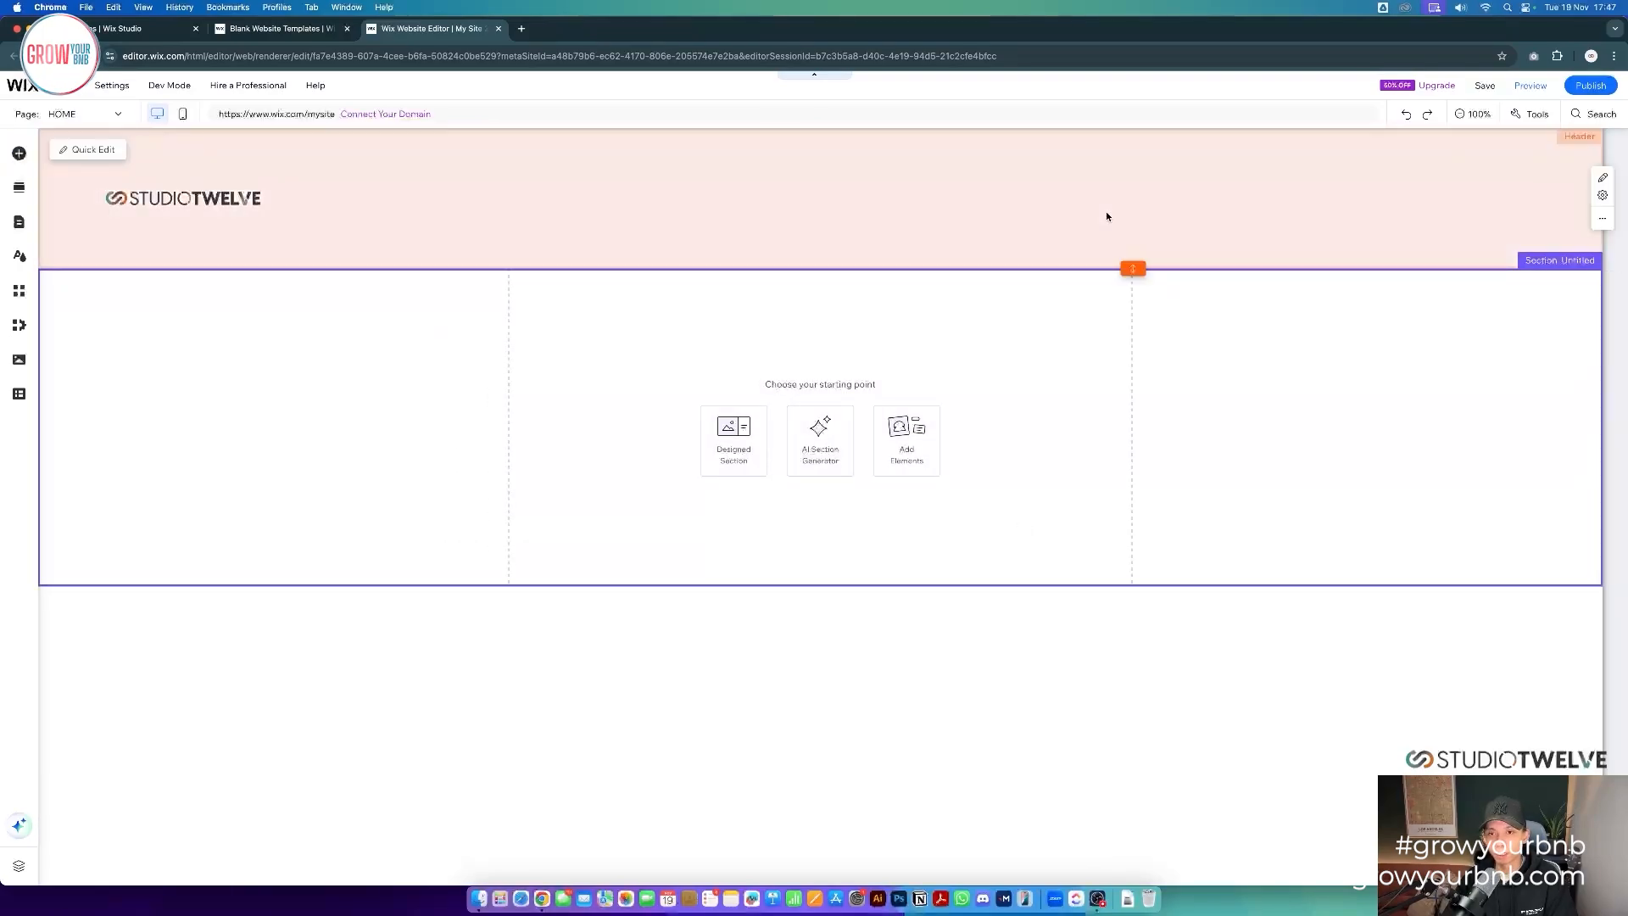
- Make the blank section below the header taller and fill it with a white Classic strip
left_click(1118, 402)
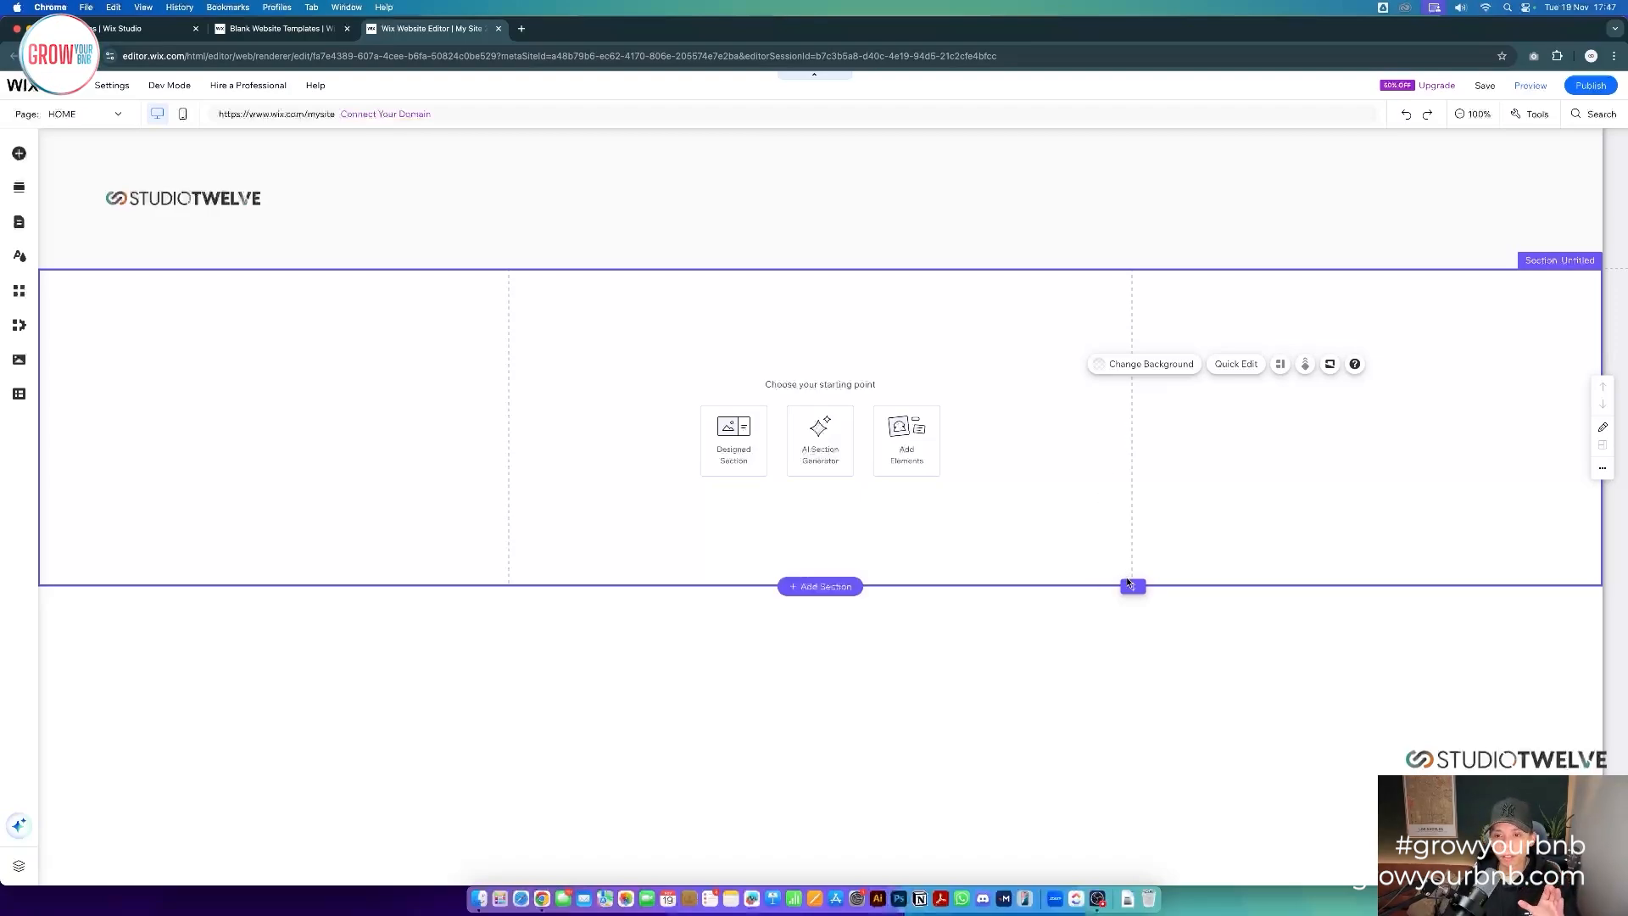
left_click_drag(1133, 586, 1133, 683)
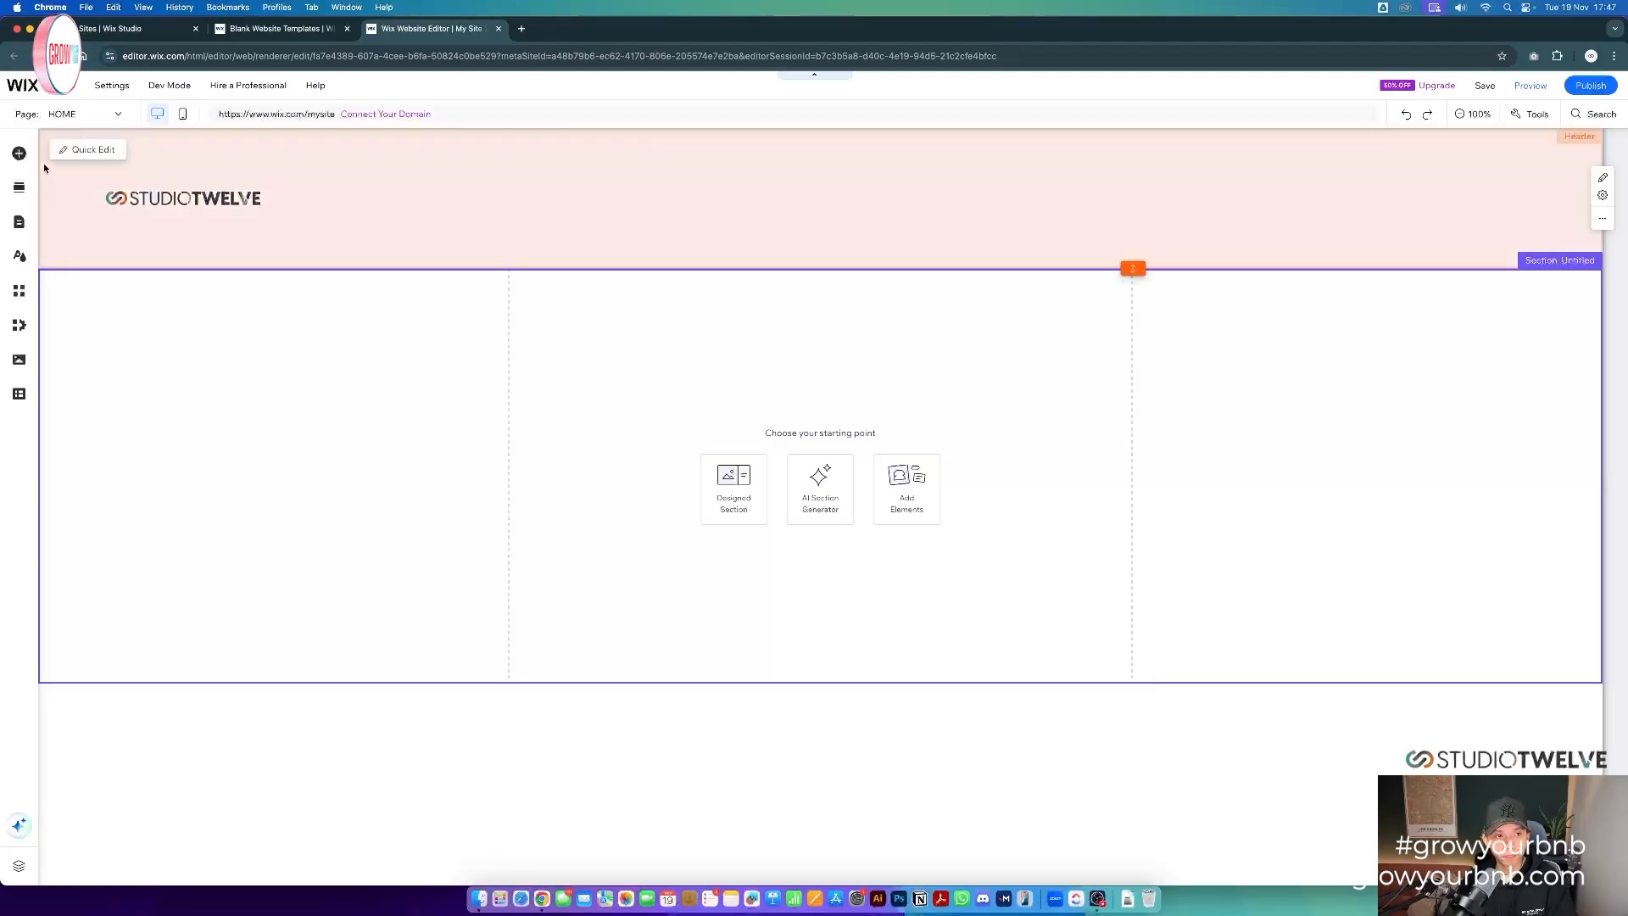
left_click(18, 156)
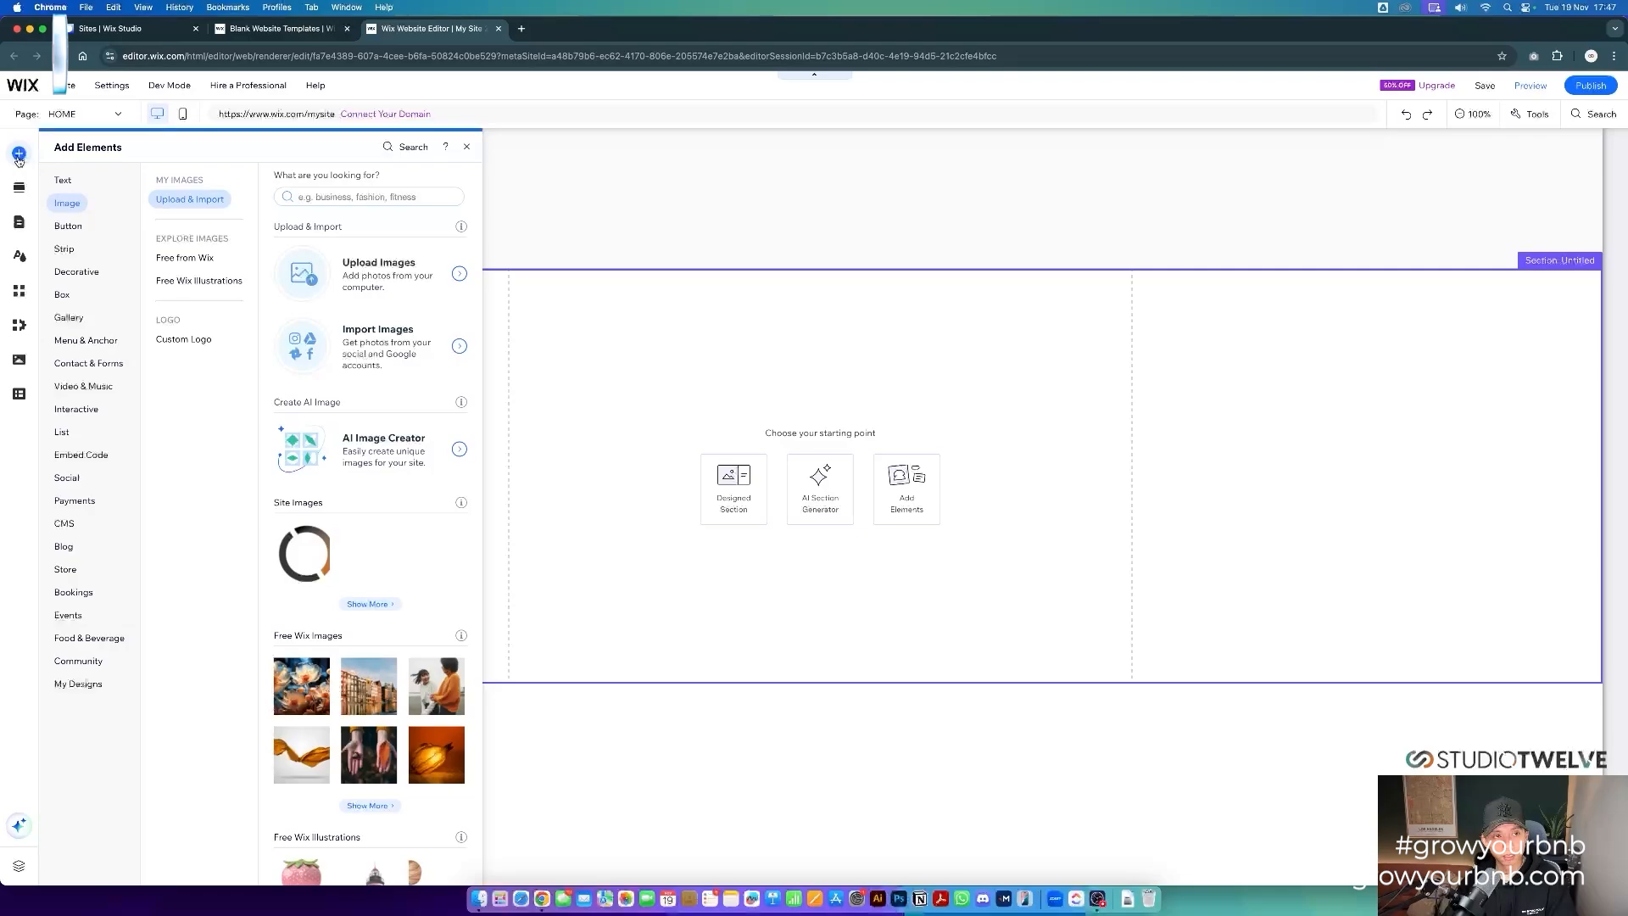
left_click(60, 246)
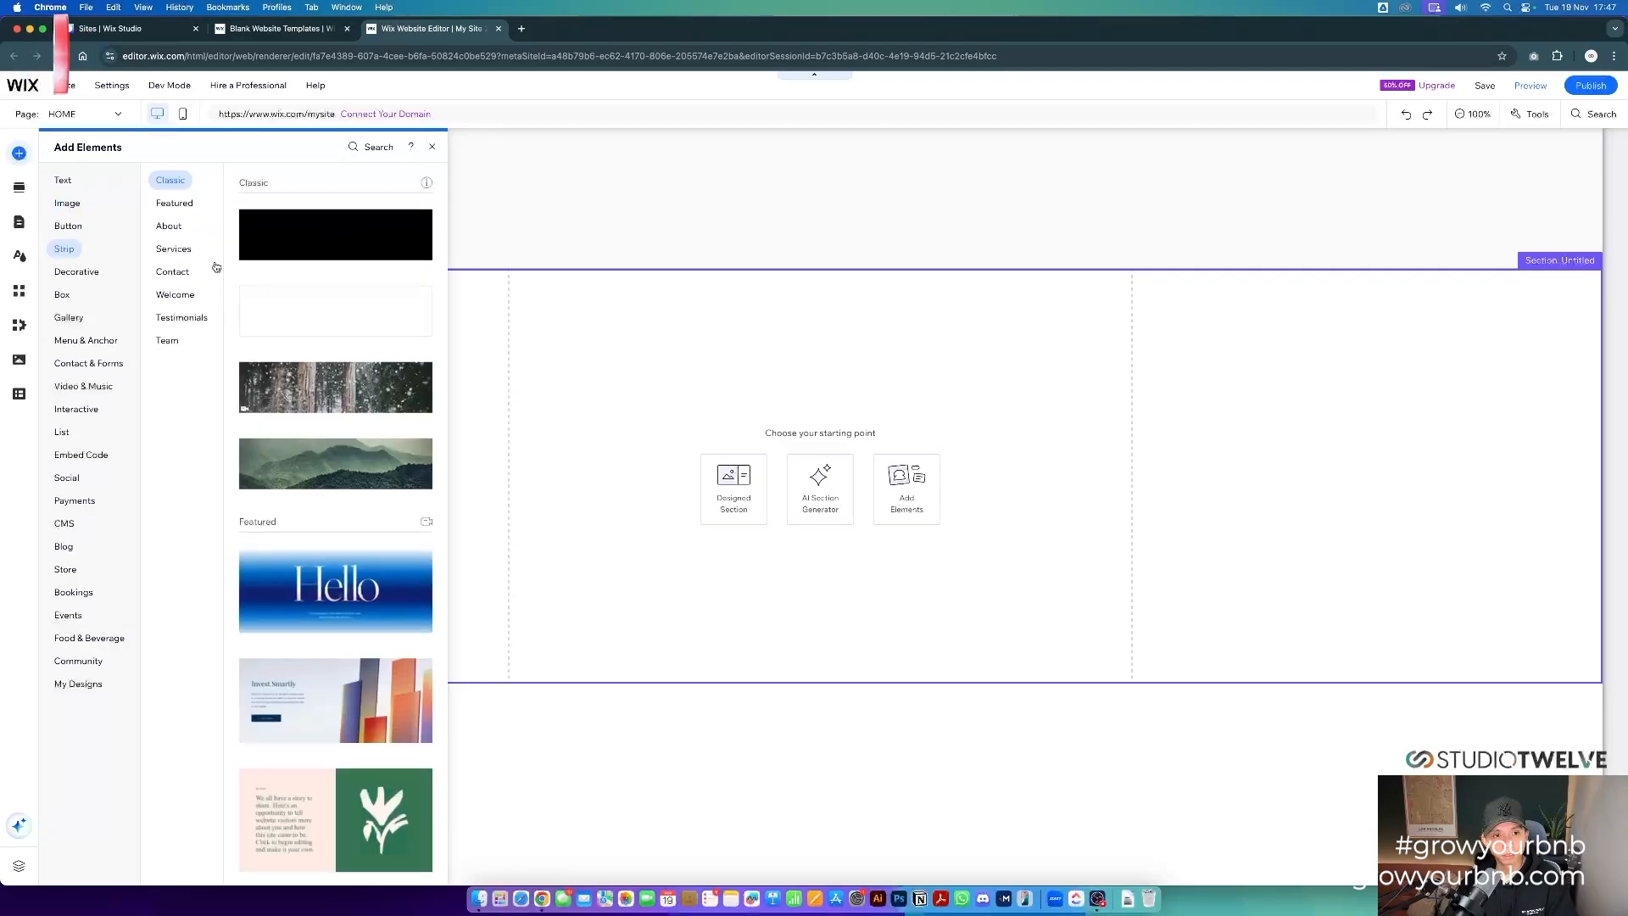
left_click_drag(321, 314, 1056, 515)
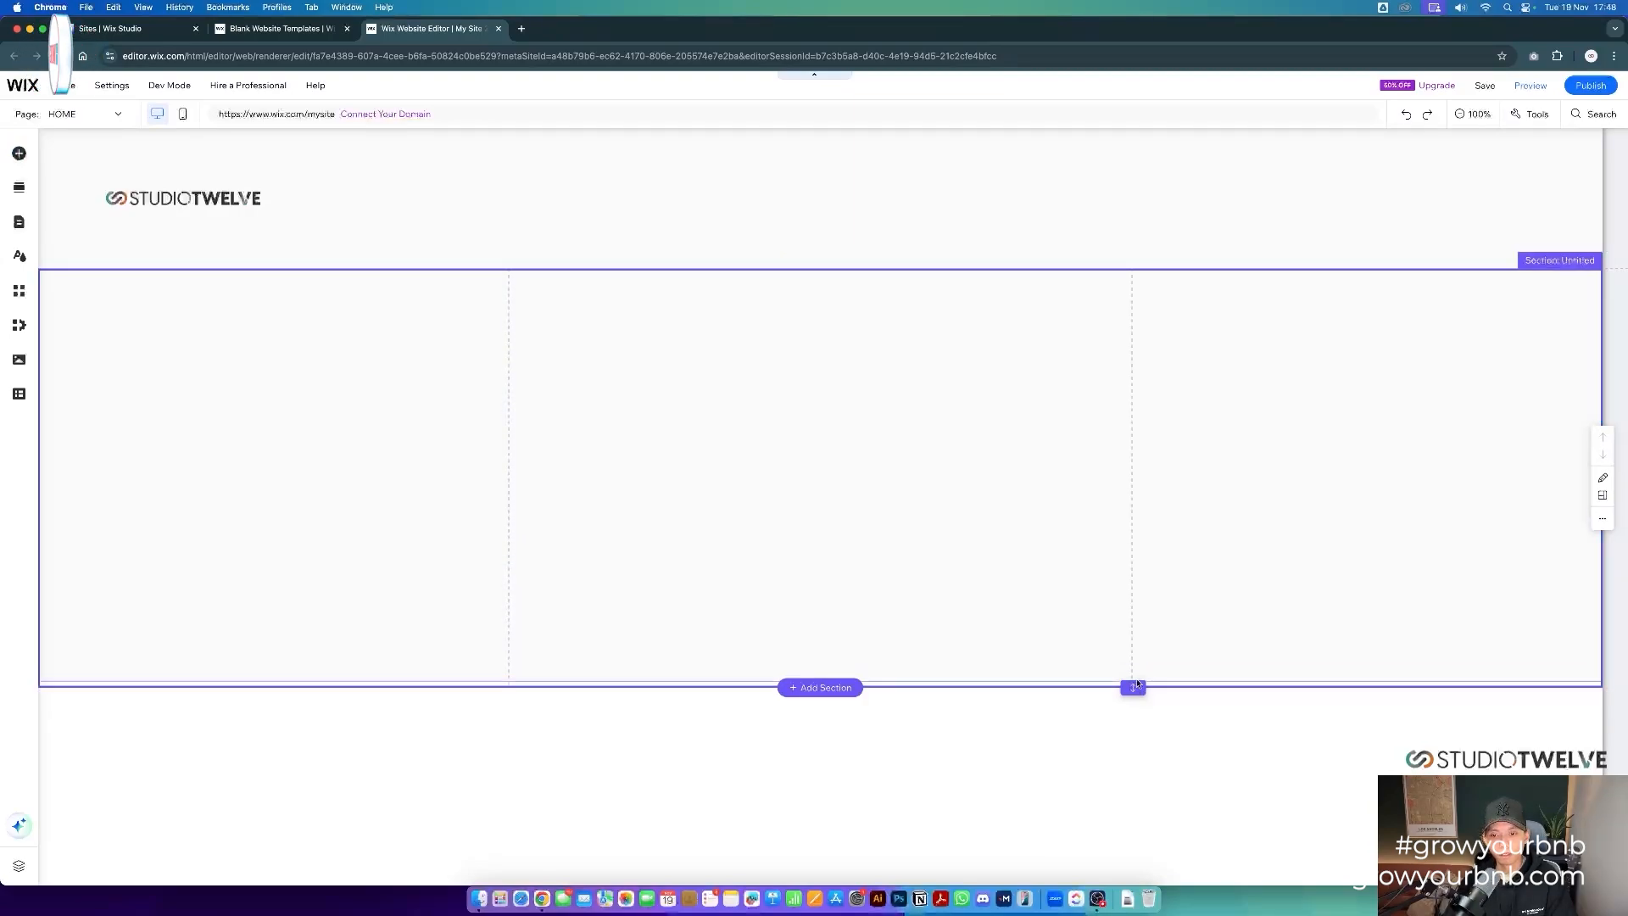
- Start choosing a background image for the new strip and search the Wix media for "house"
left_click(862, 446)
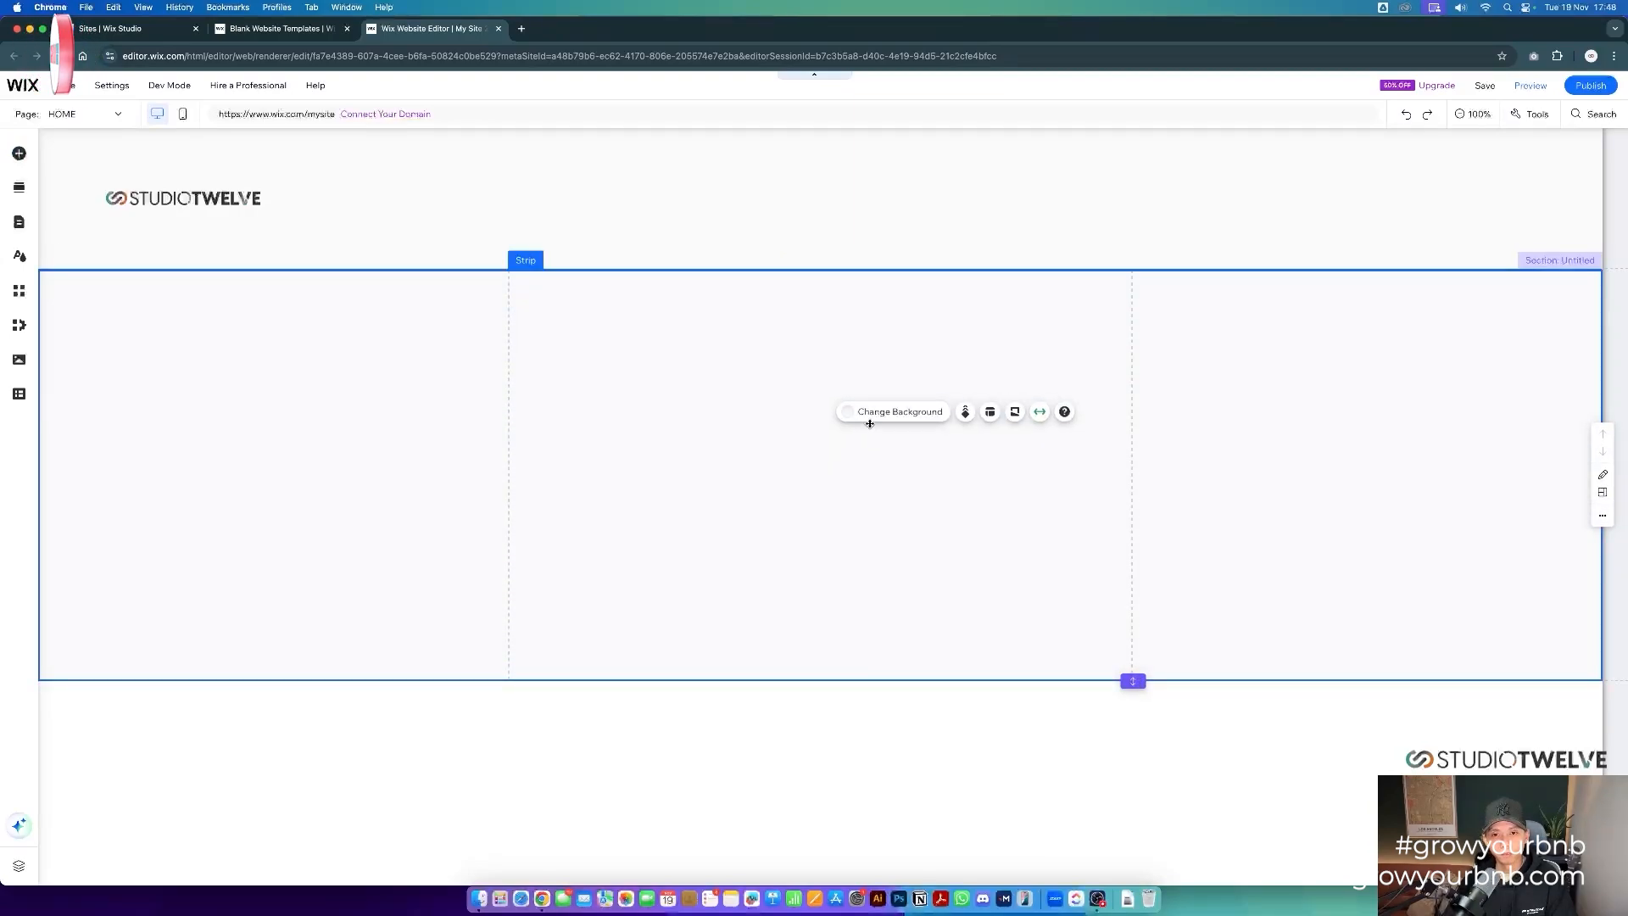
left_click(876, 413)
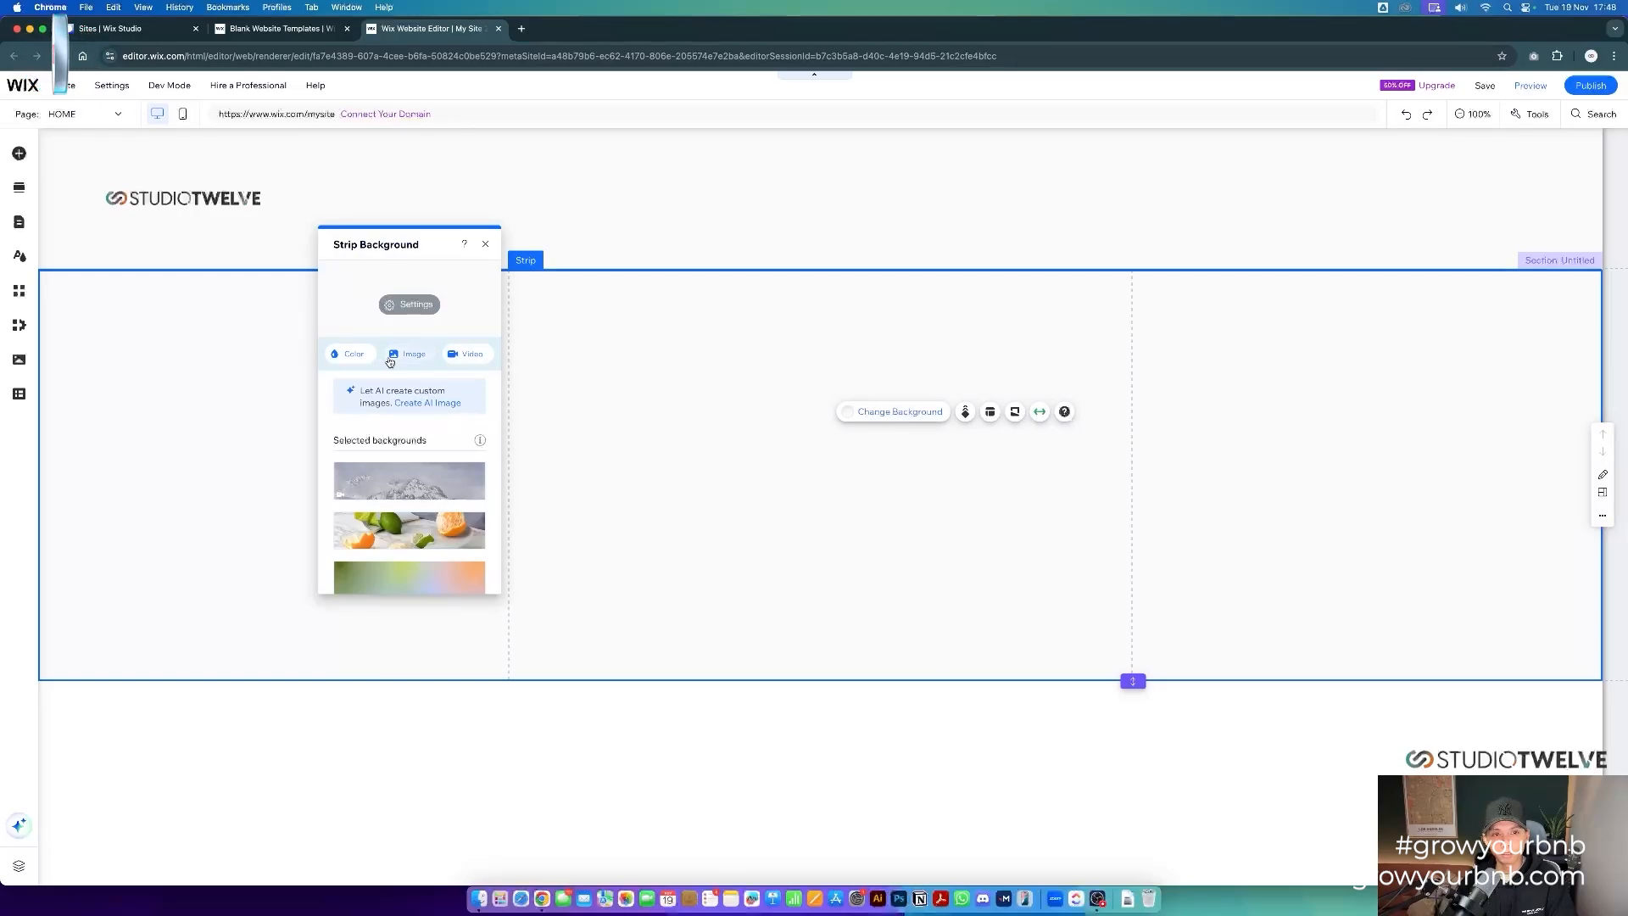
left_click(407, 354)
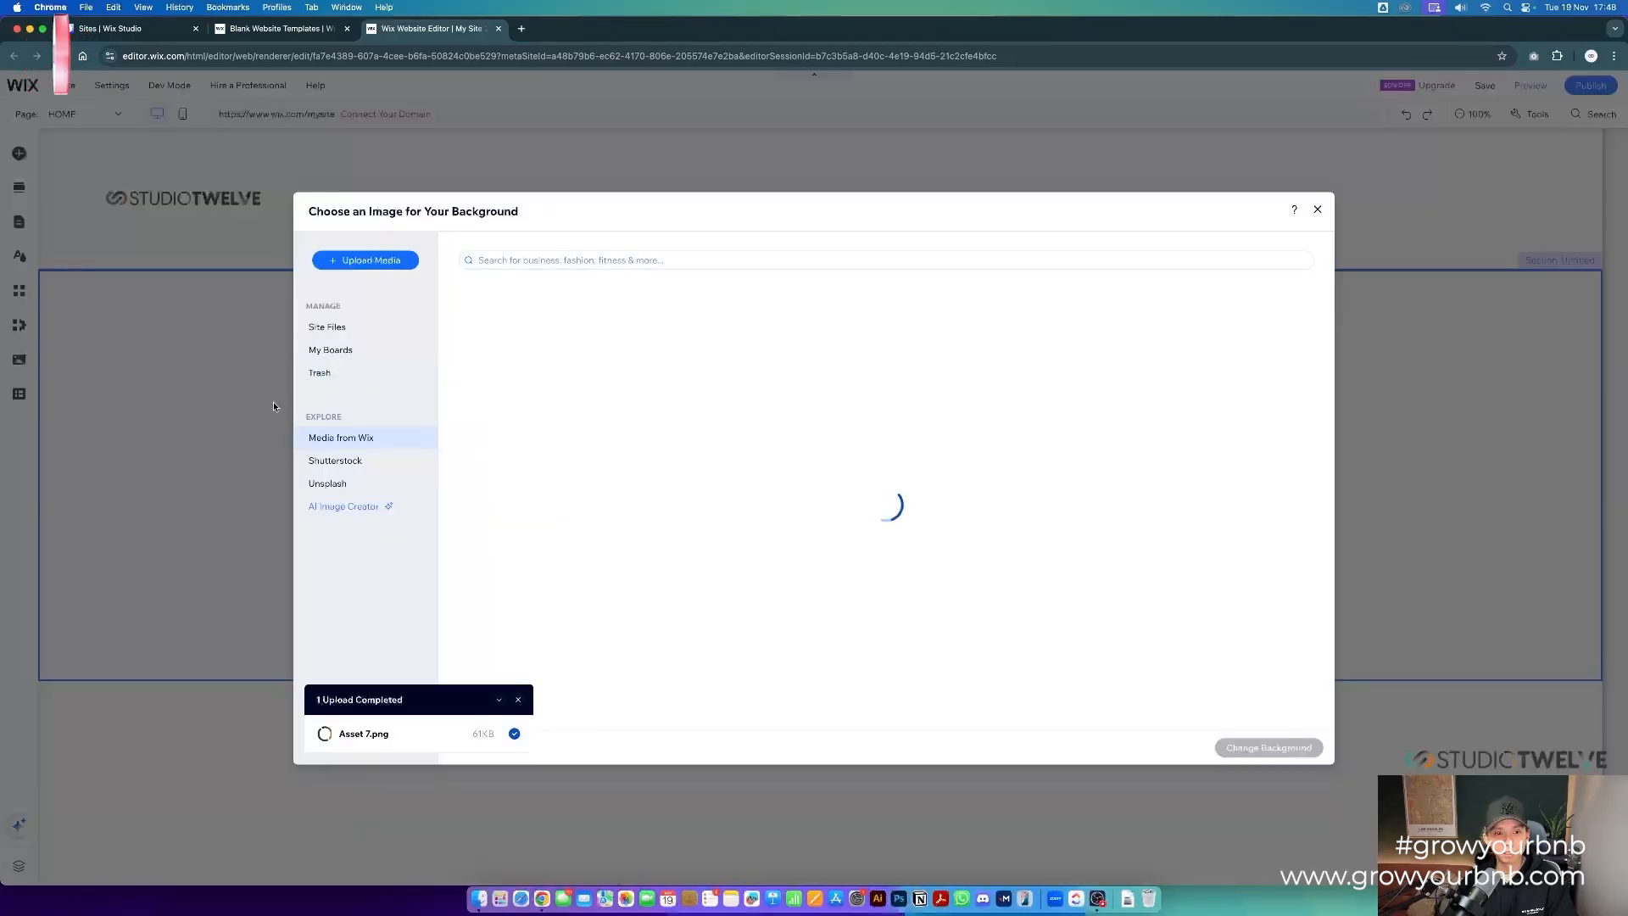
left_click(637, 260)
type("house")
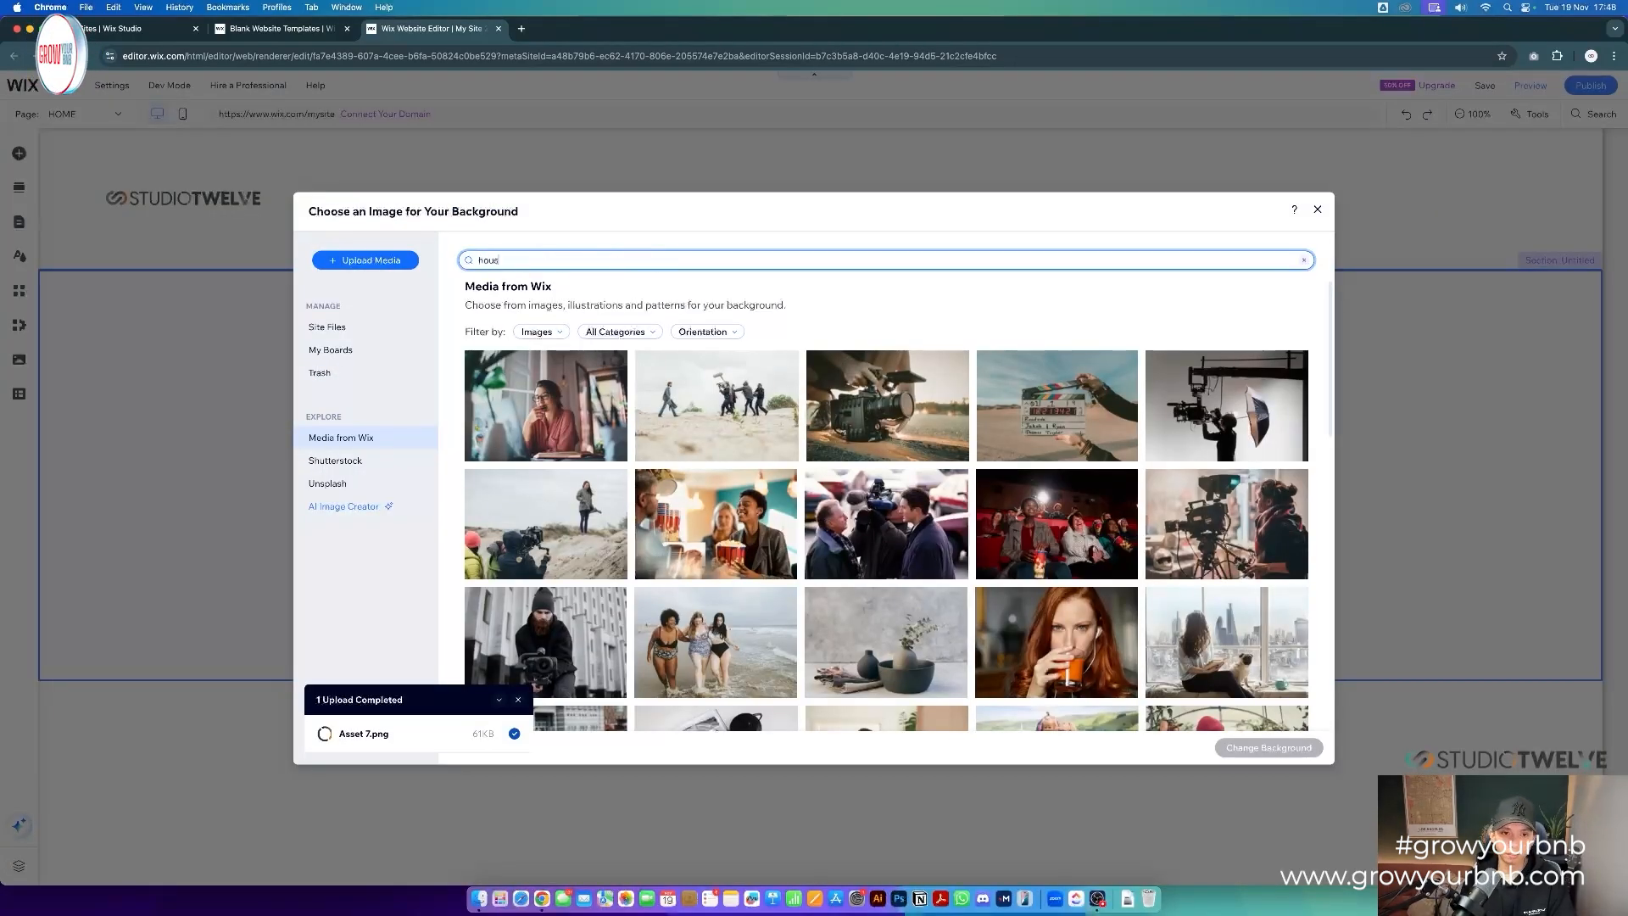
key("Return")
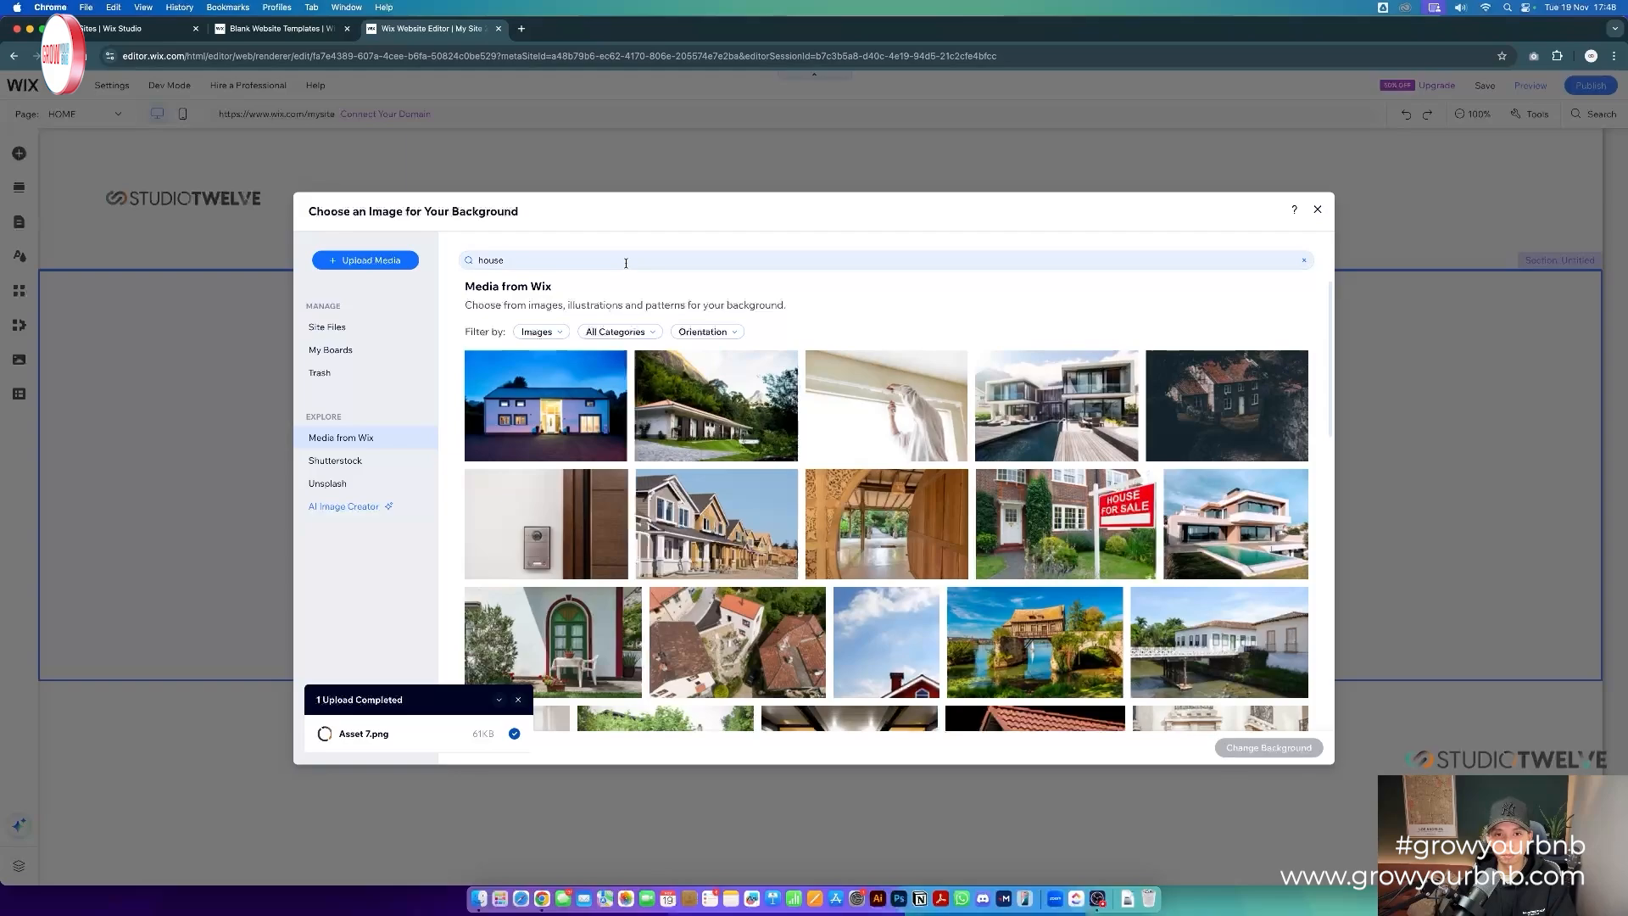
- Pick the "Steel Awning on Modern ..." photo from the house images and apply it as the strip's background
scroll(763, 475, "down", 3)
scroll(780, 492, "down", 5)
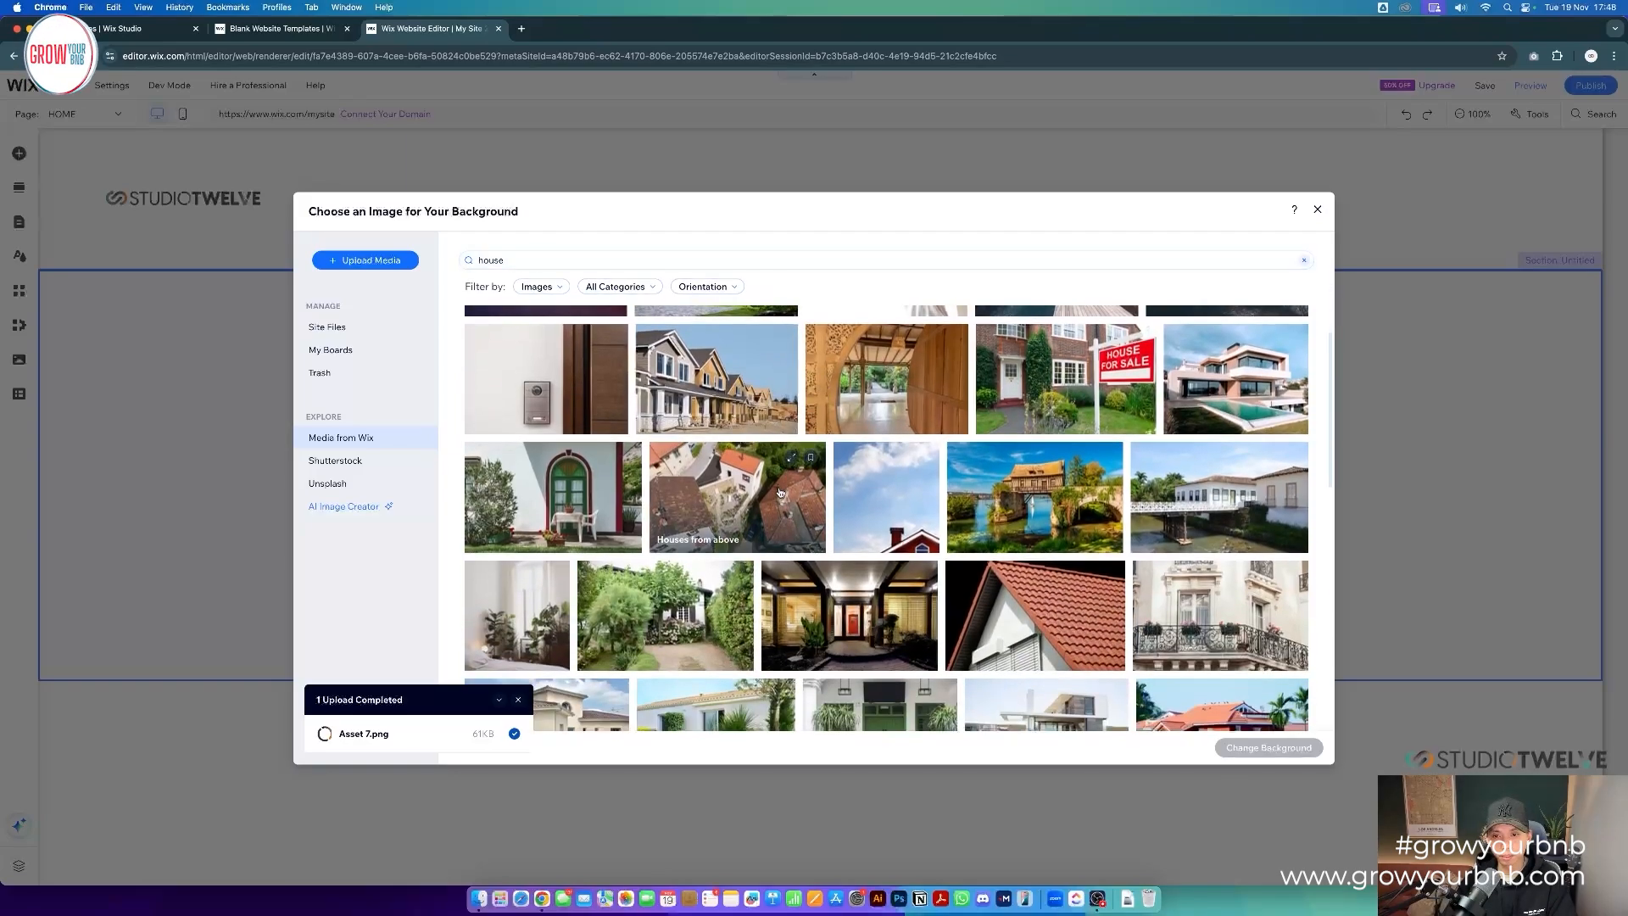
scroll(780, 496, "down", 2)
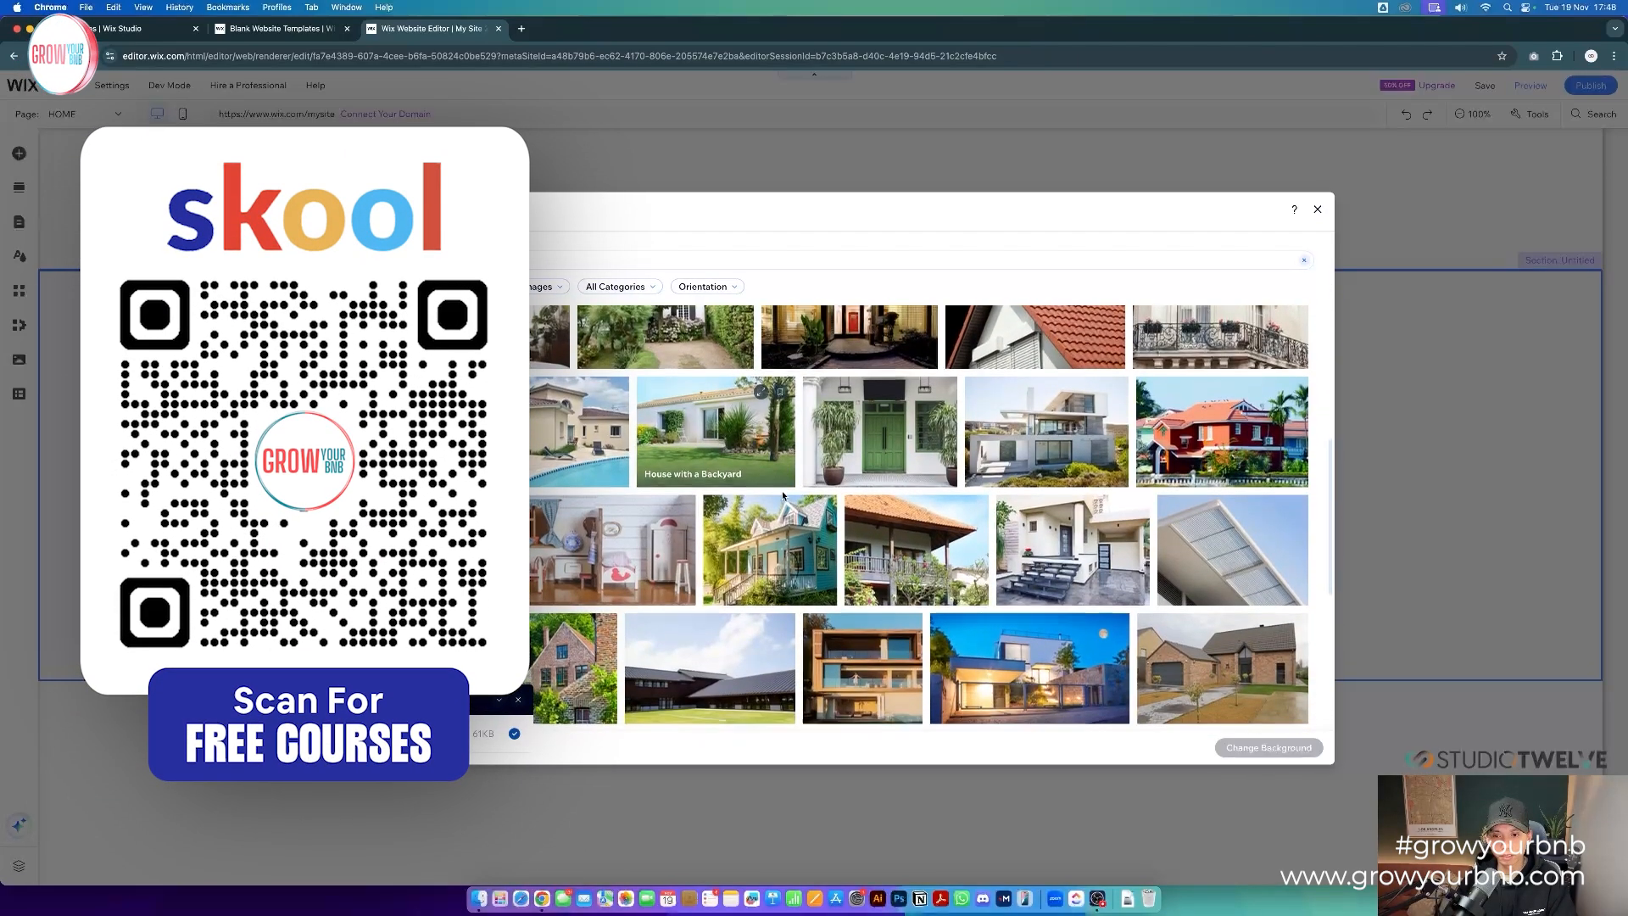
left_click(1229, 550)
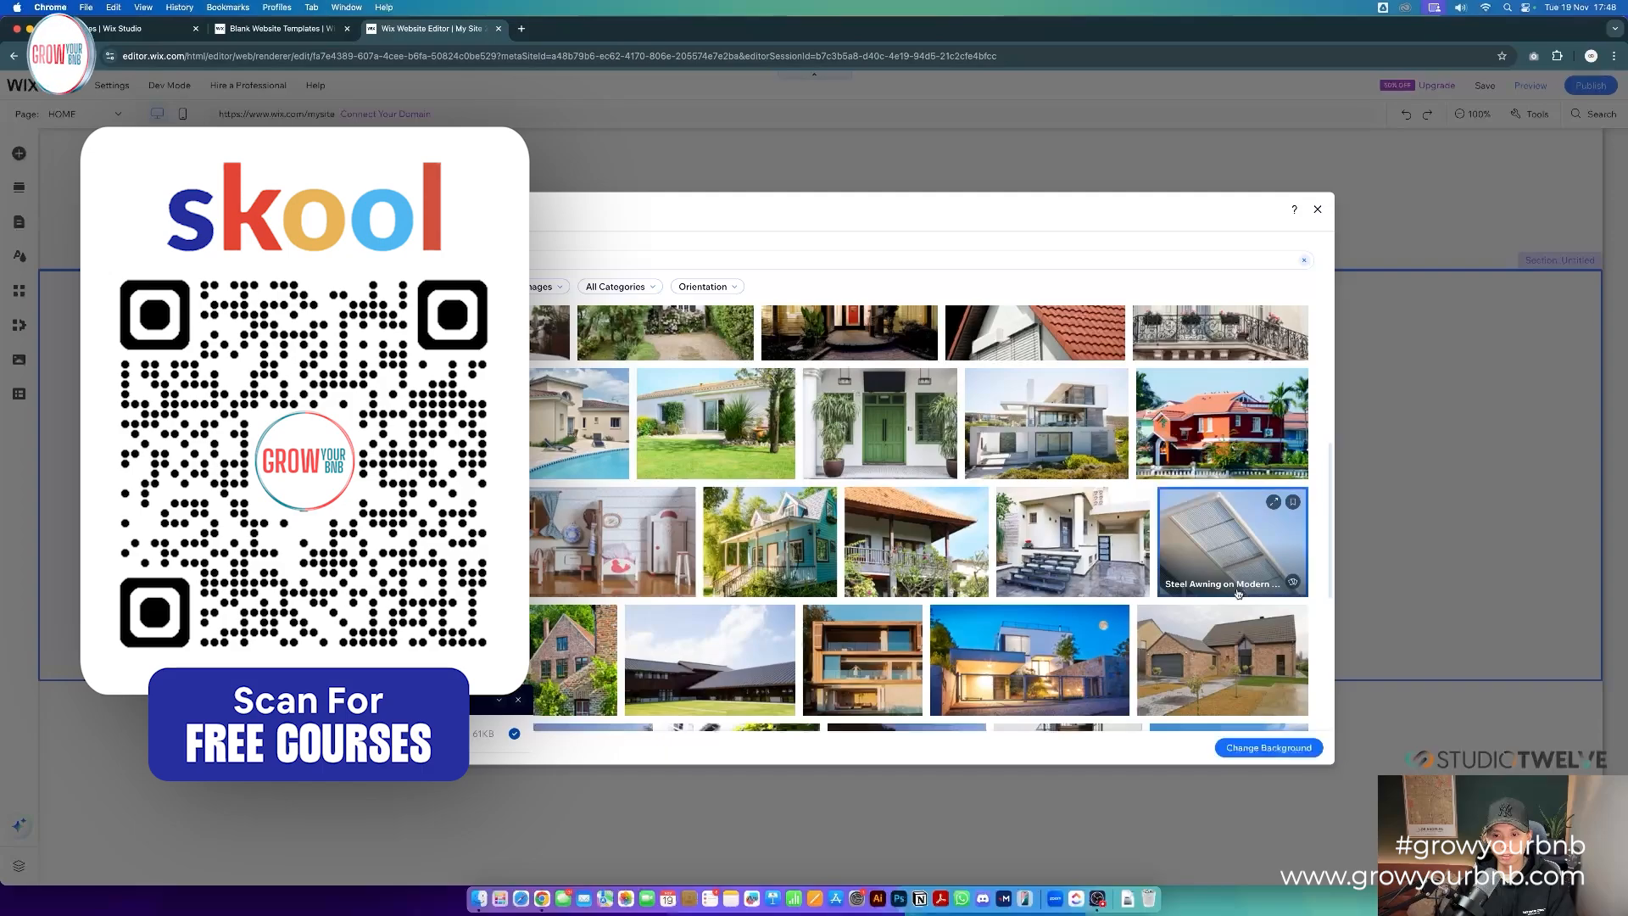
left_click(1270, 748)
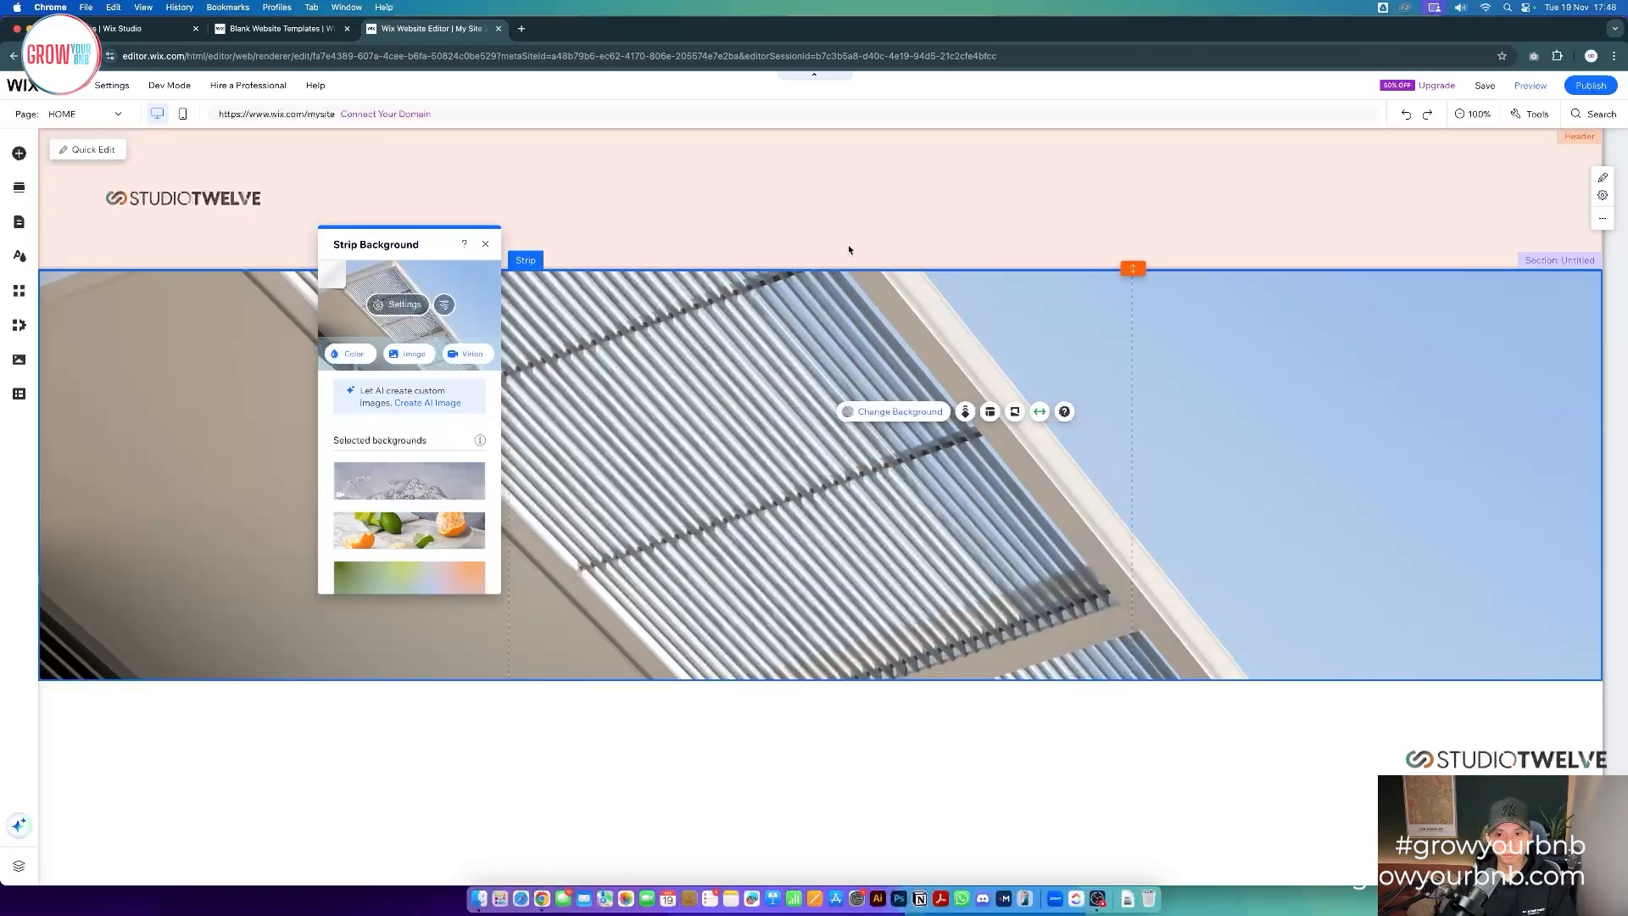
- Open the strip's background image settings and set the color behind the image to black
left_click(839, 309)
left_click(842, 312)
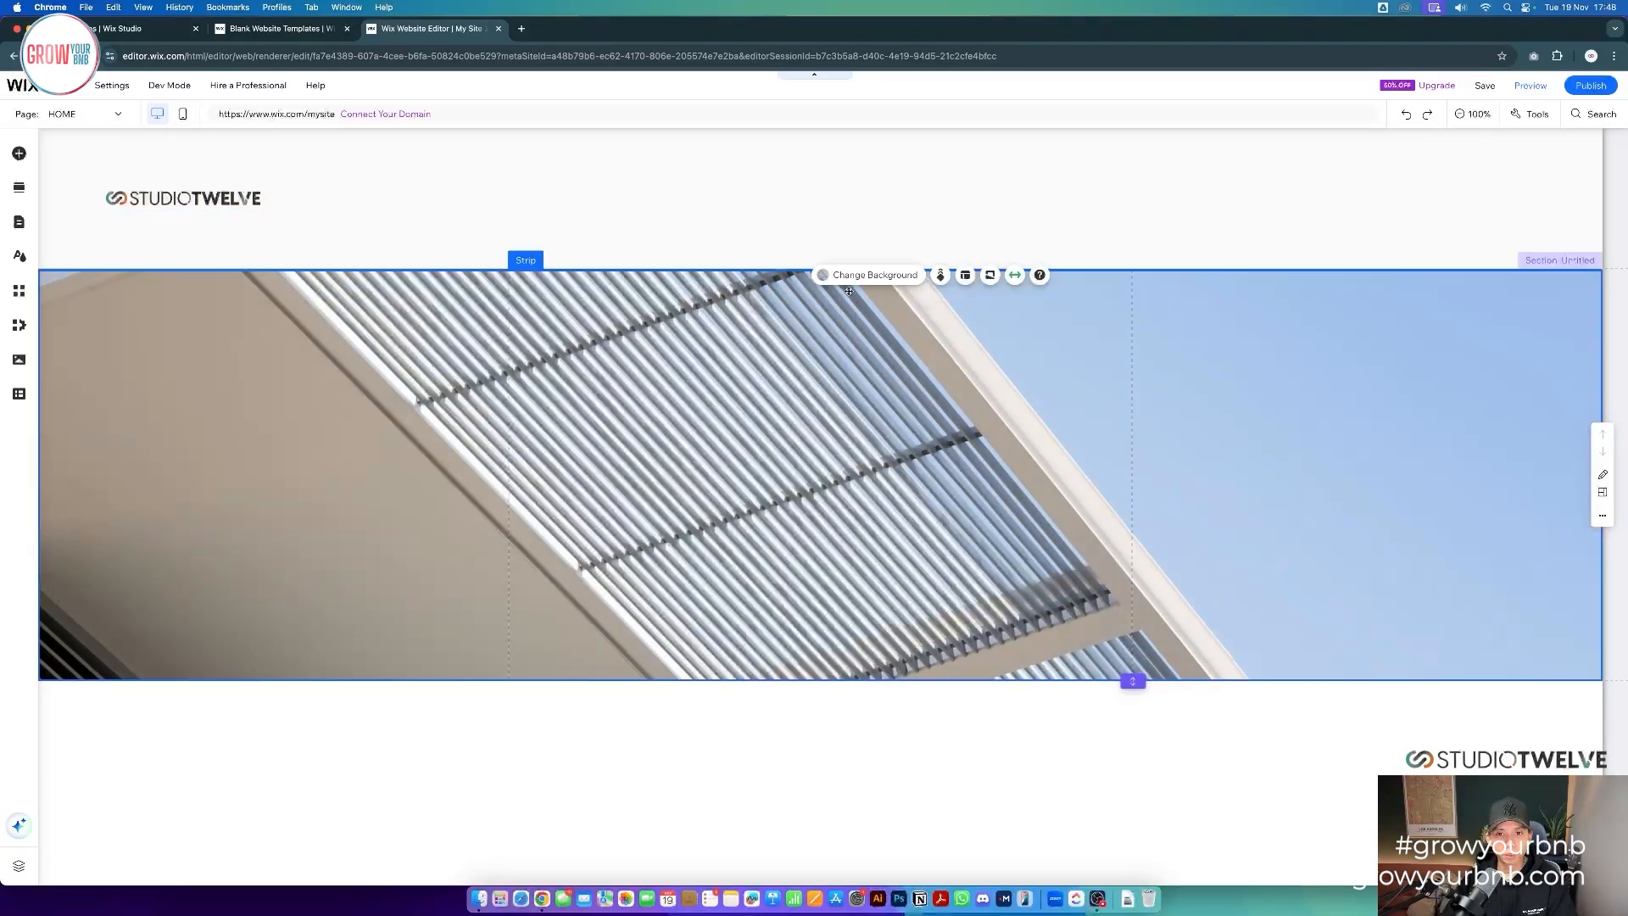
left_click(873, 275)
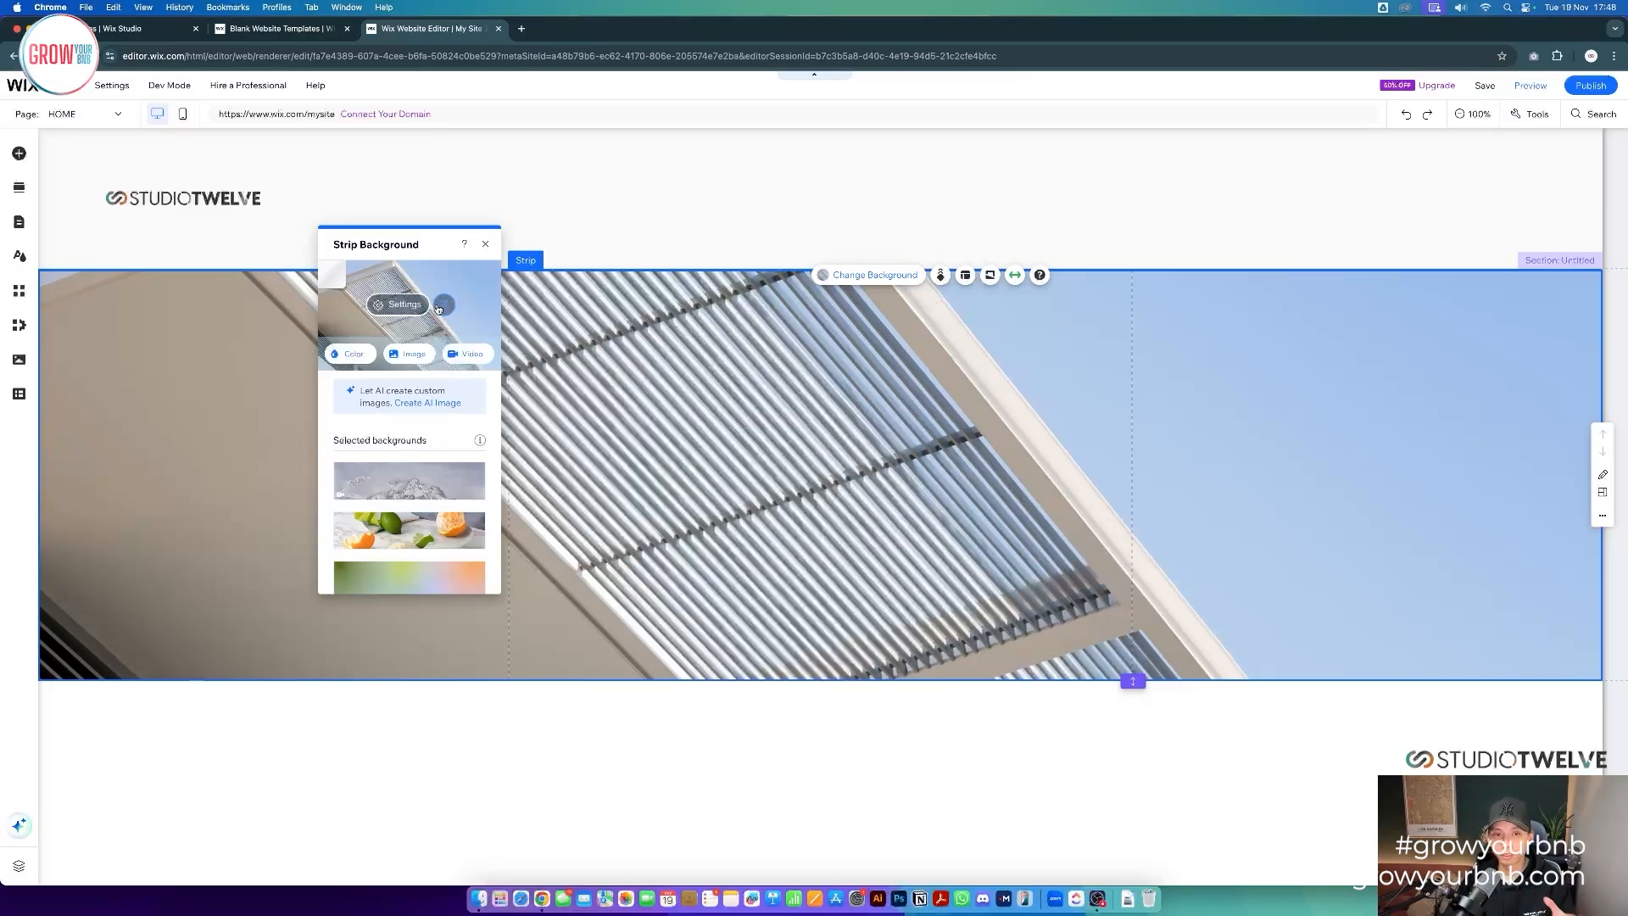
left_click(398, 303)
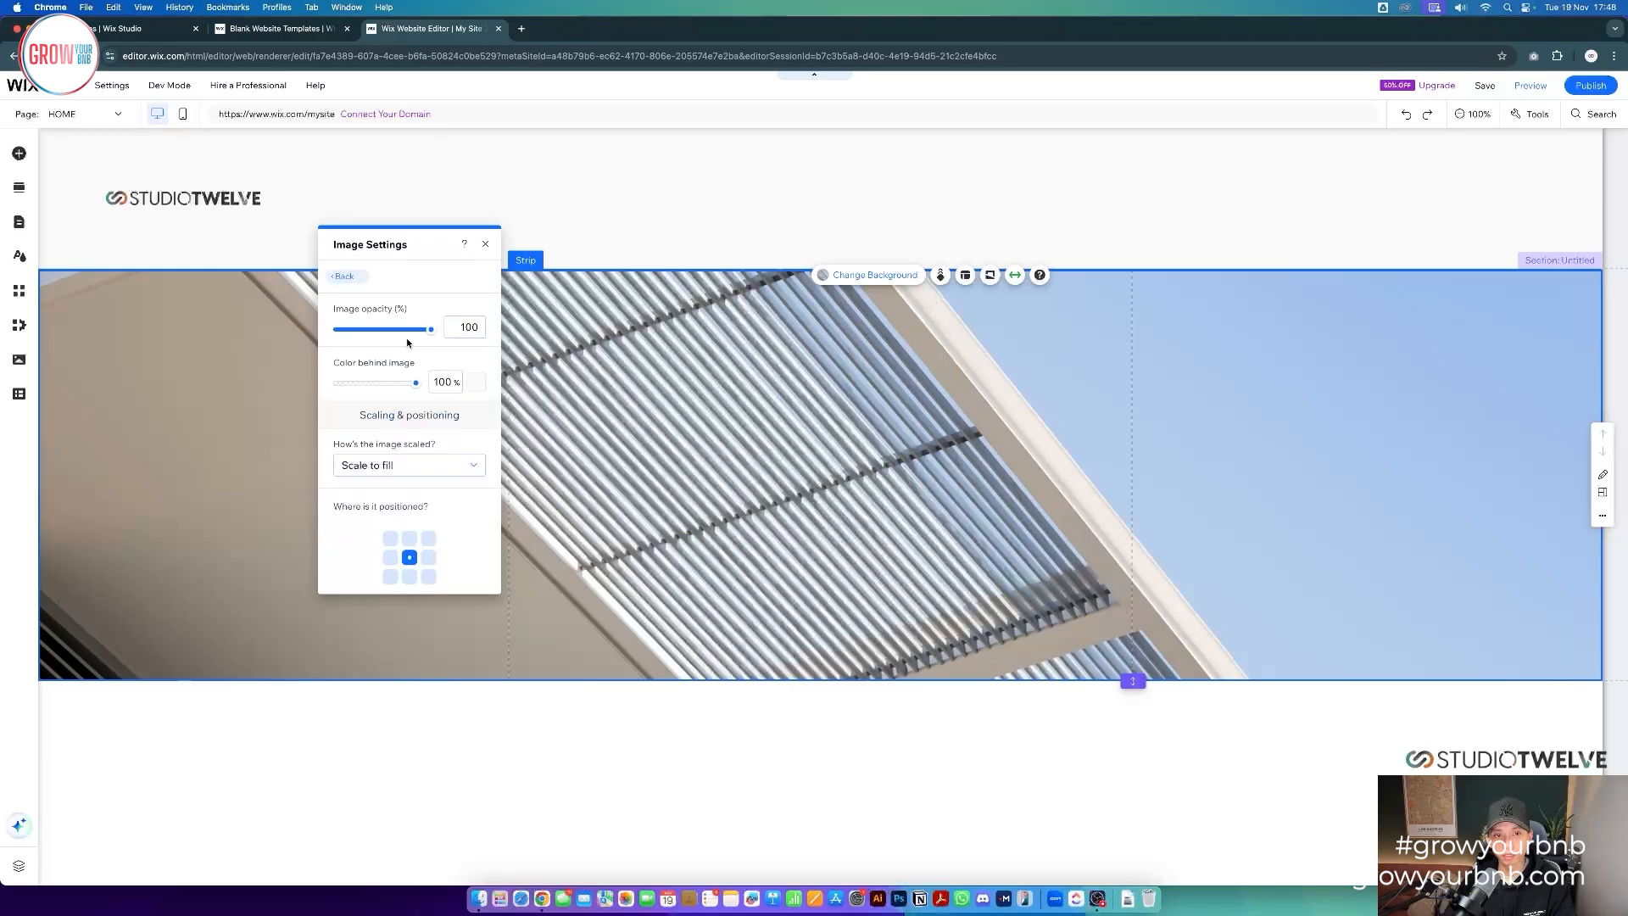
left_click(476, 382)
left_click(341, 371)
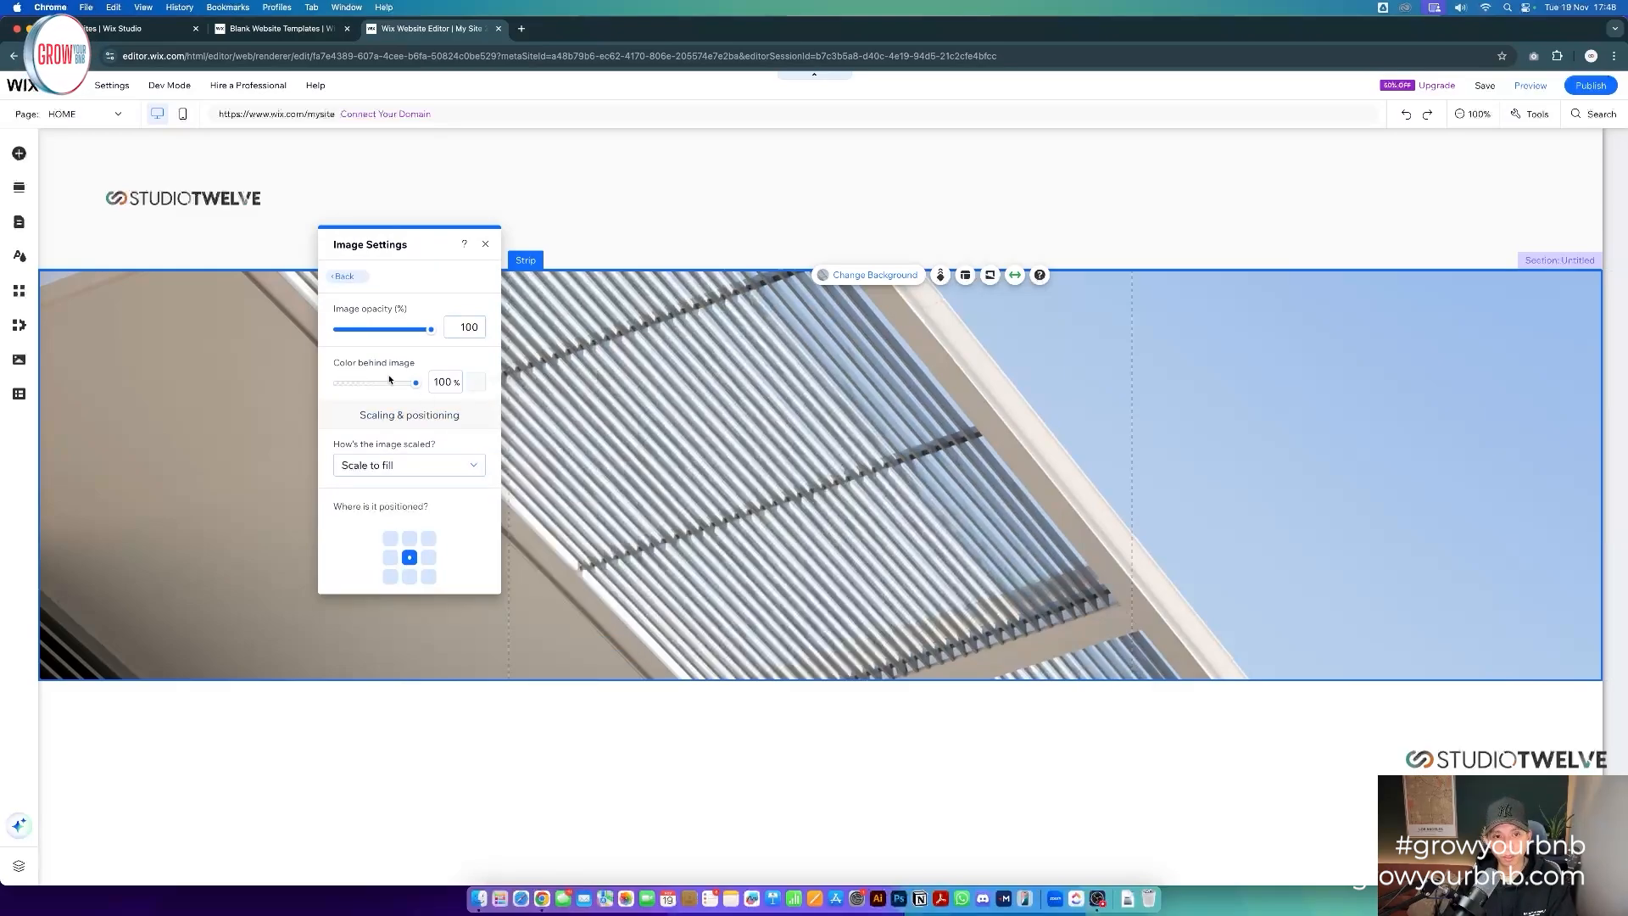
left_click(477, 383)
left_click(599, 497)
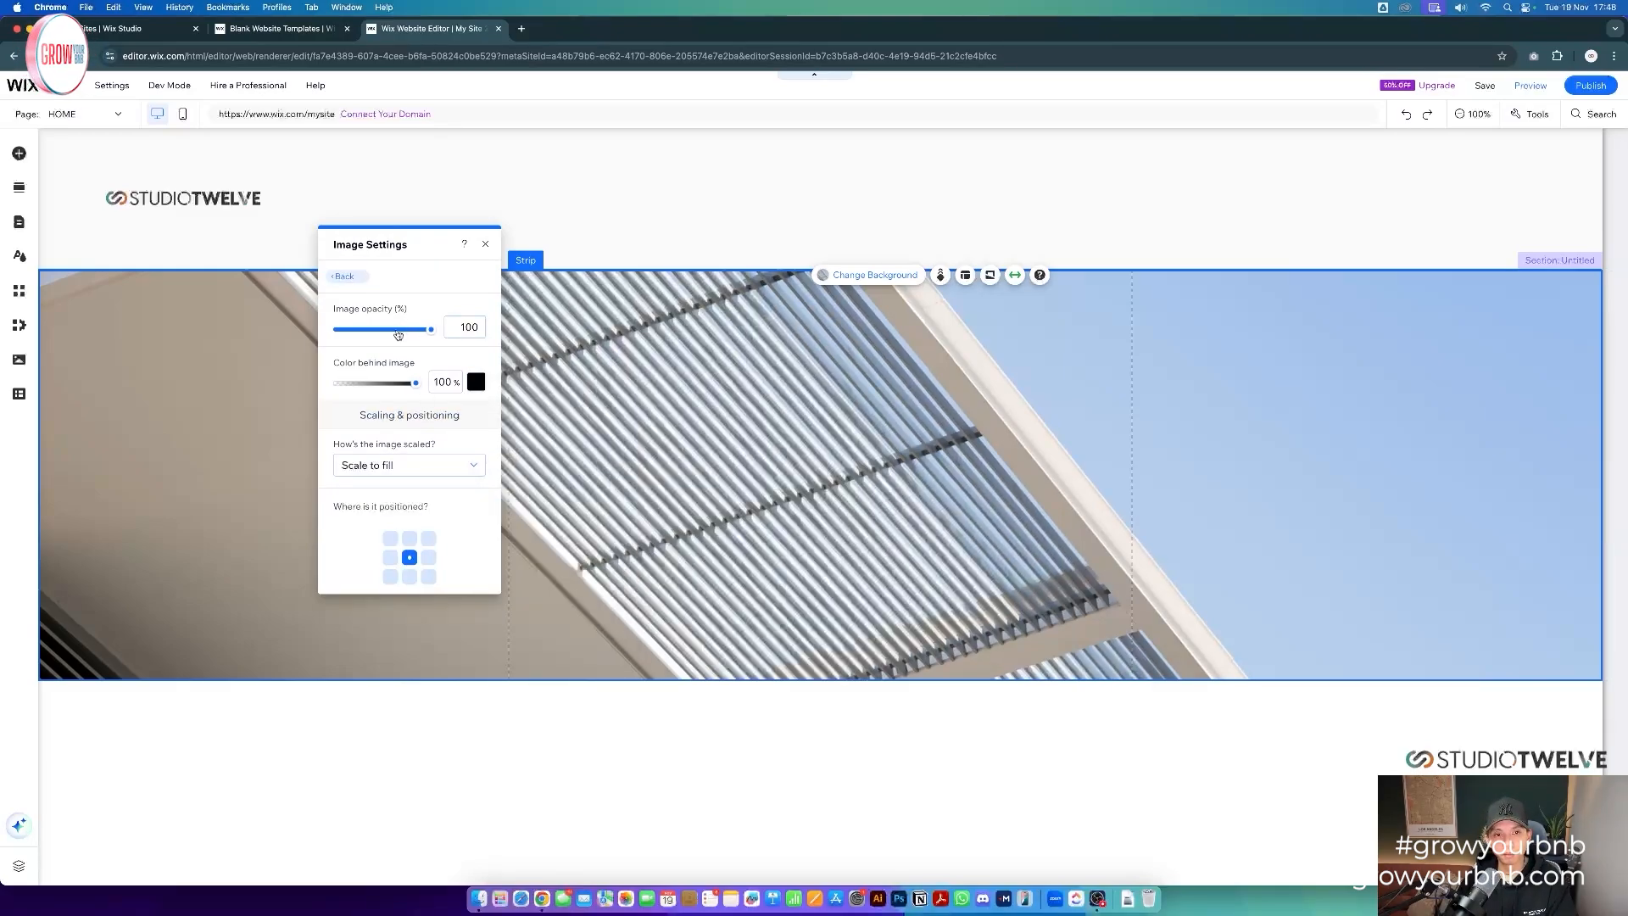
- Lower the strip image's opacity to 33% and close its settings
left_click_drag(399, 330, 374, 333)
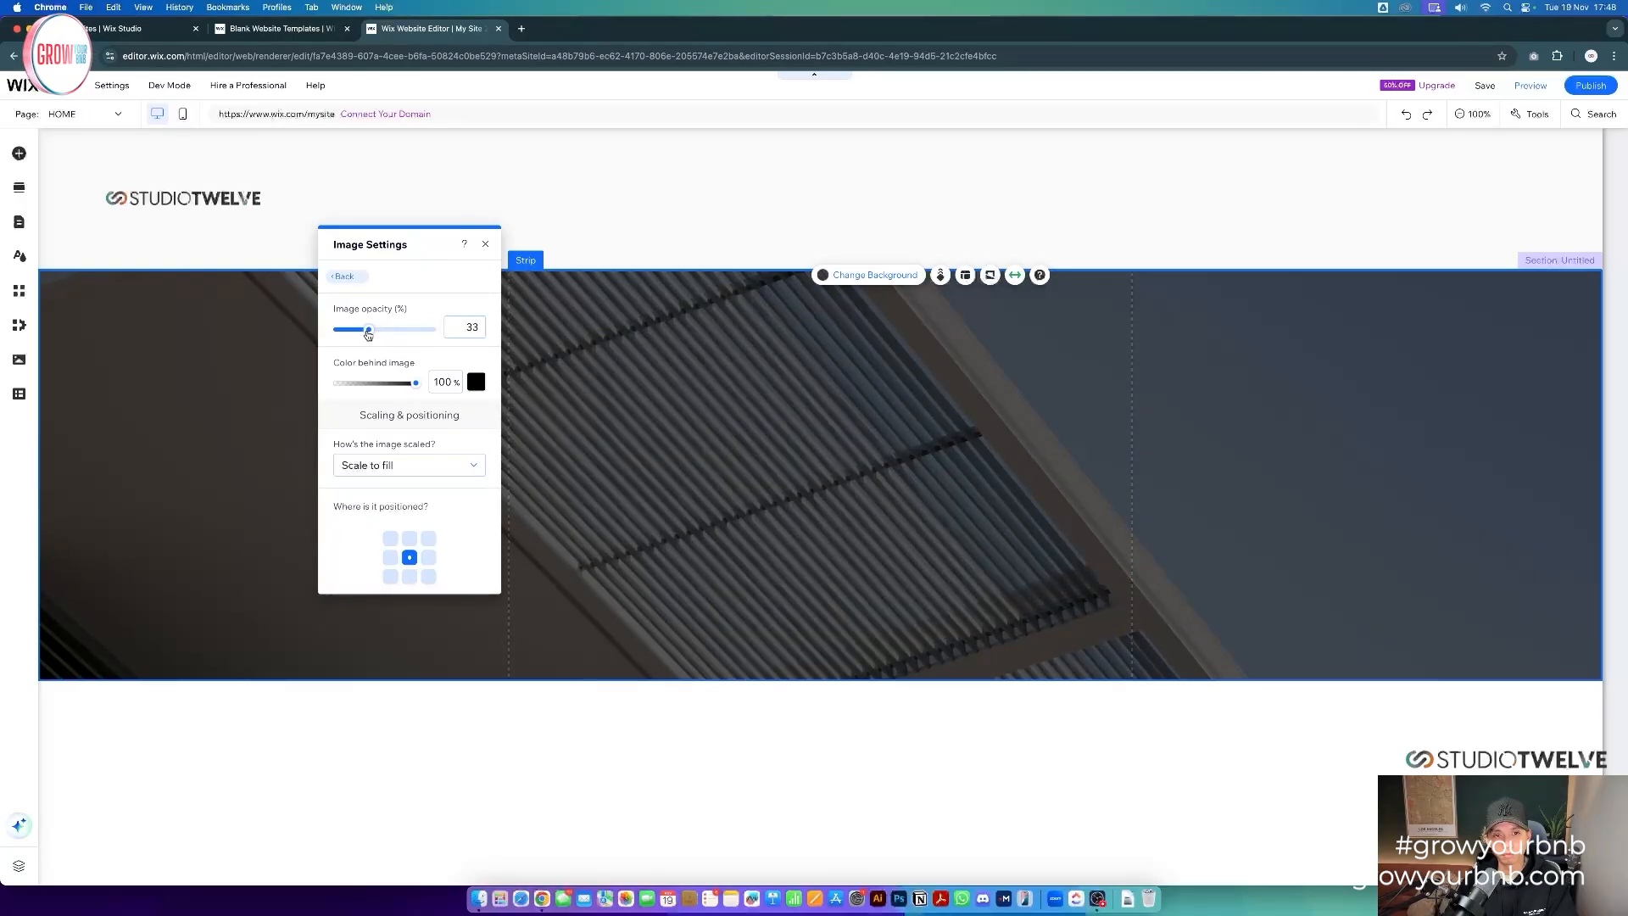
left_click(654, 218)
left_click(829, 491)
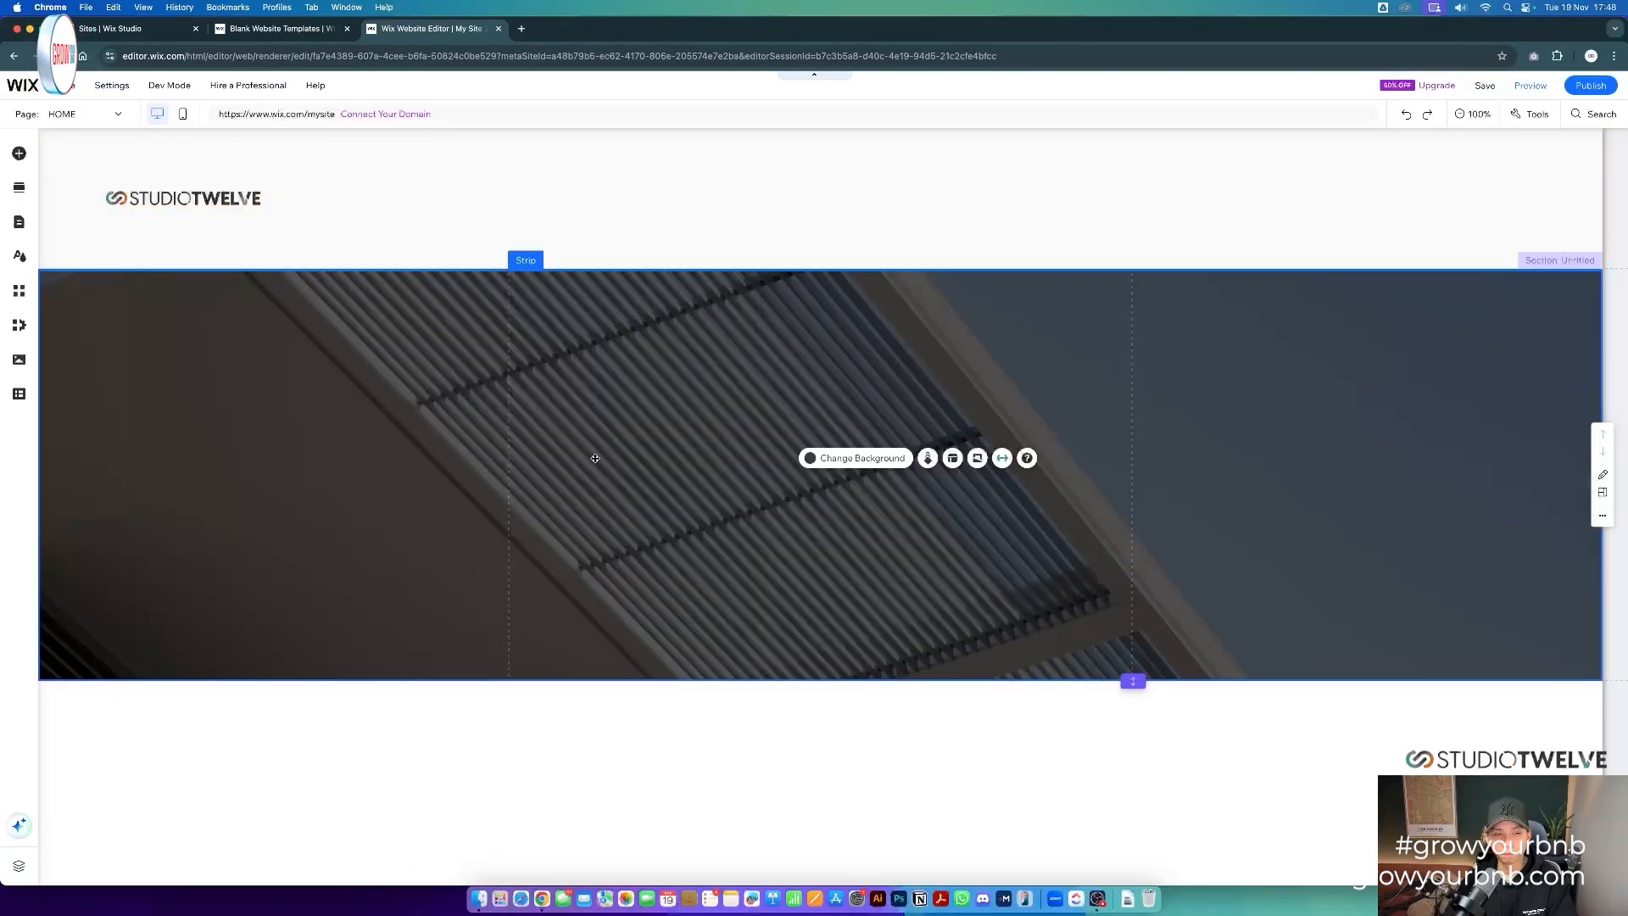
- Add a "Big Title" text element to the middle of the hero strip
left_click(20, 153)
left_click(67, 225)
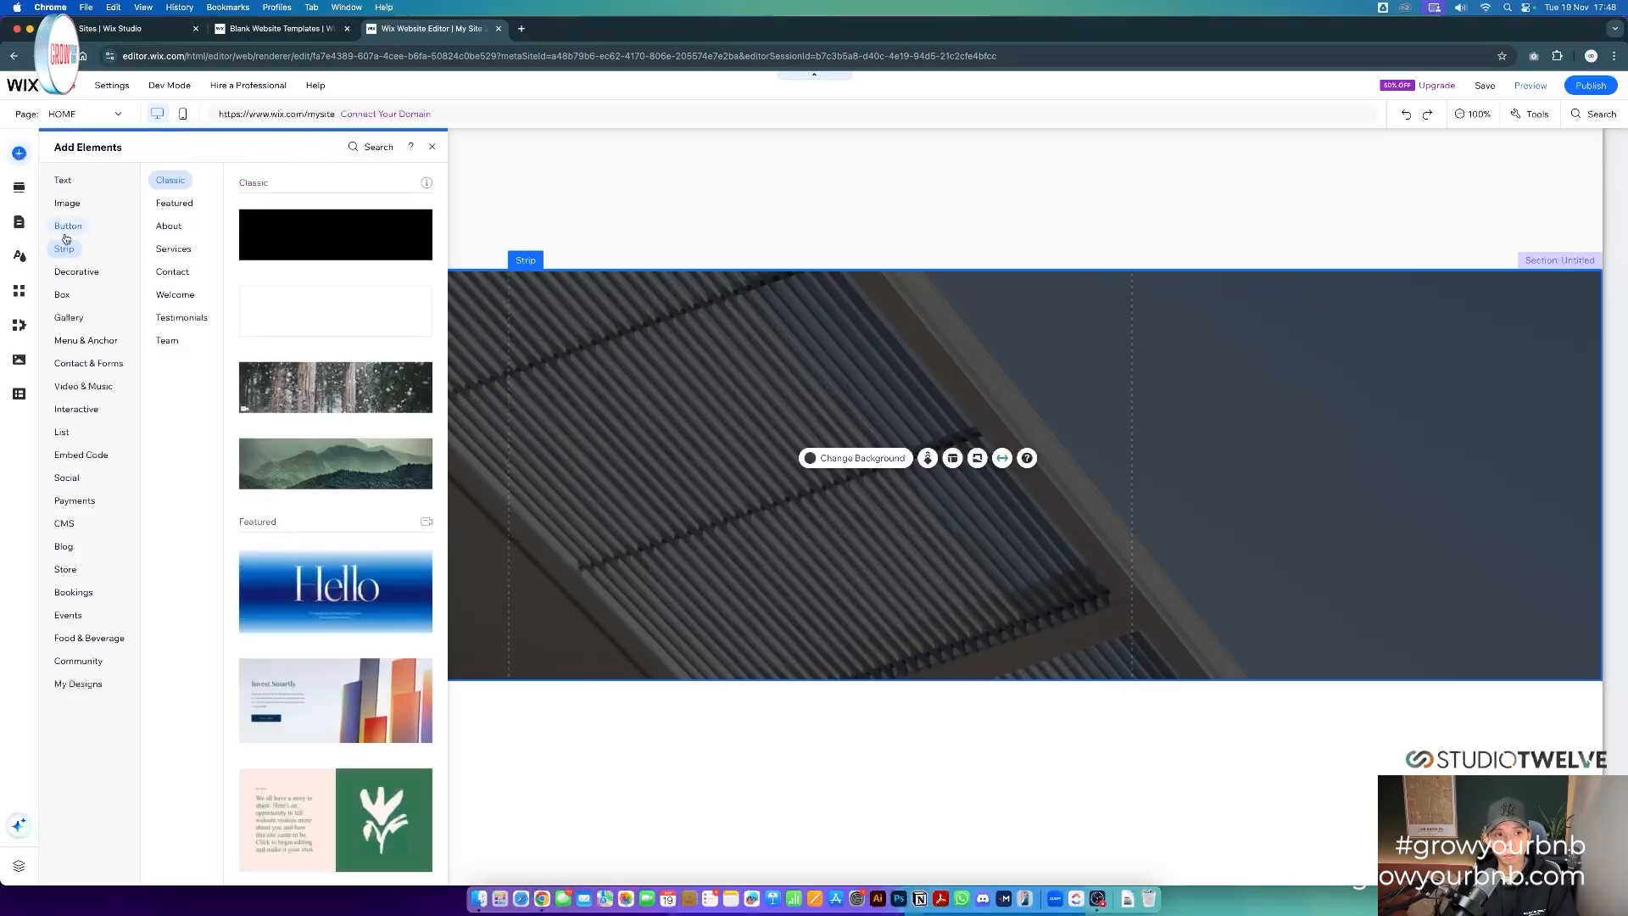
left_click(64, 183)
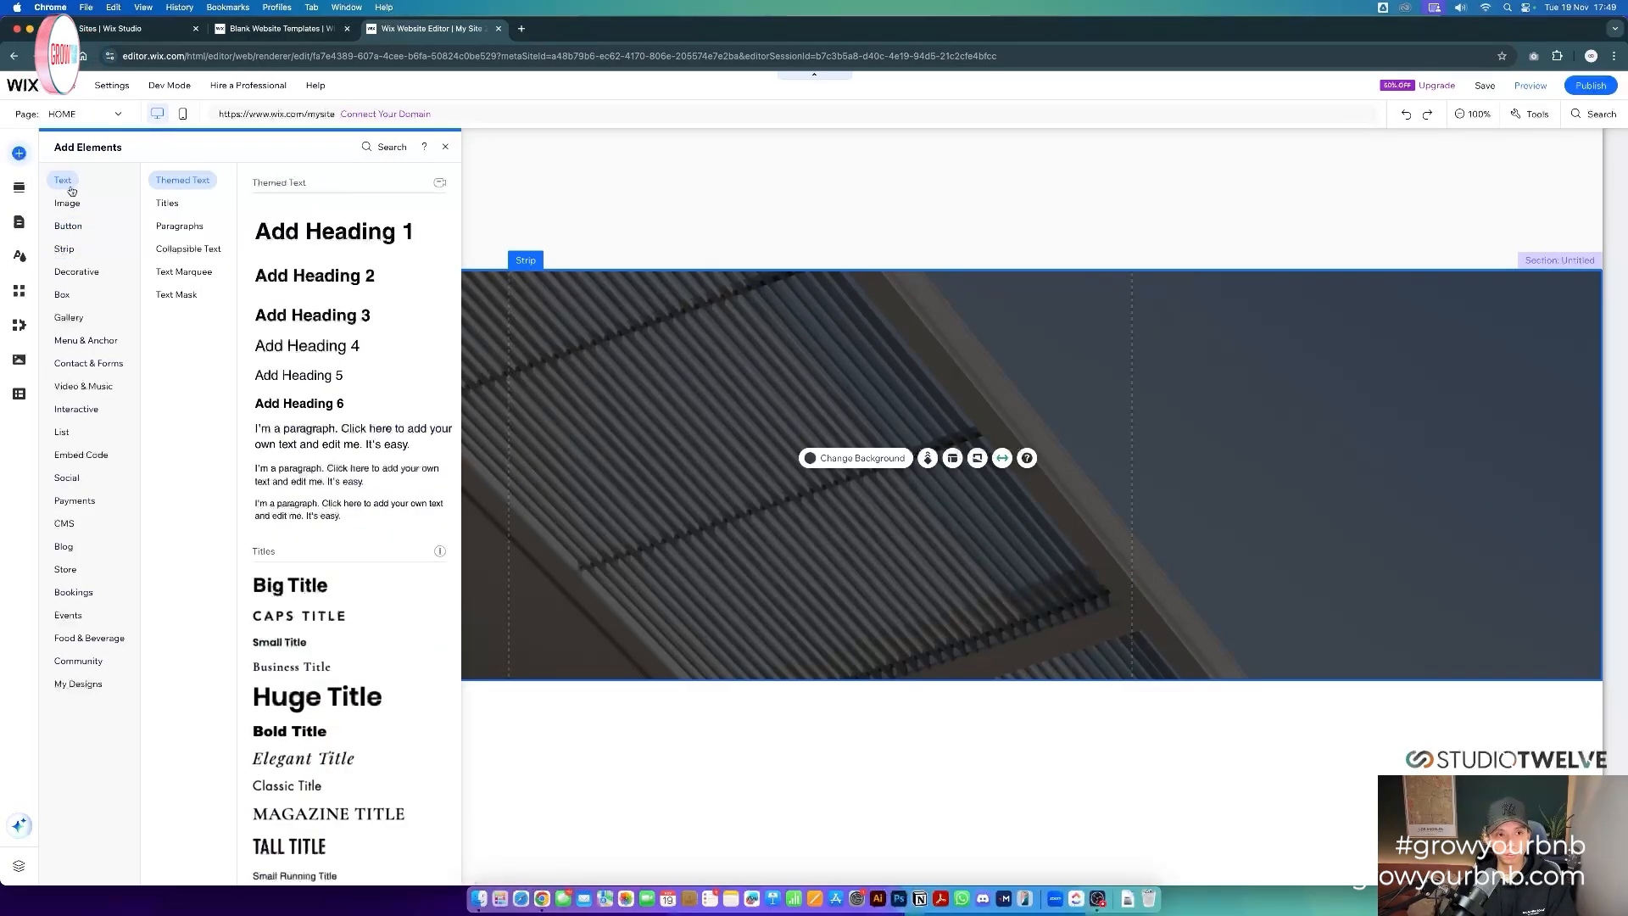
left_click_drag(288, 587, 768, 476)
- Keep the title in Helvetica Bold and set its font size to 100 px
double_click(768, 477)
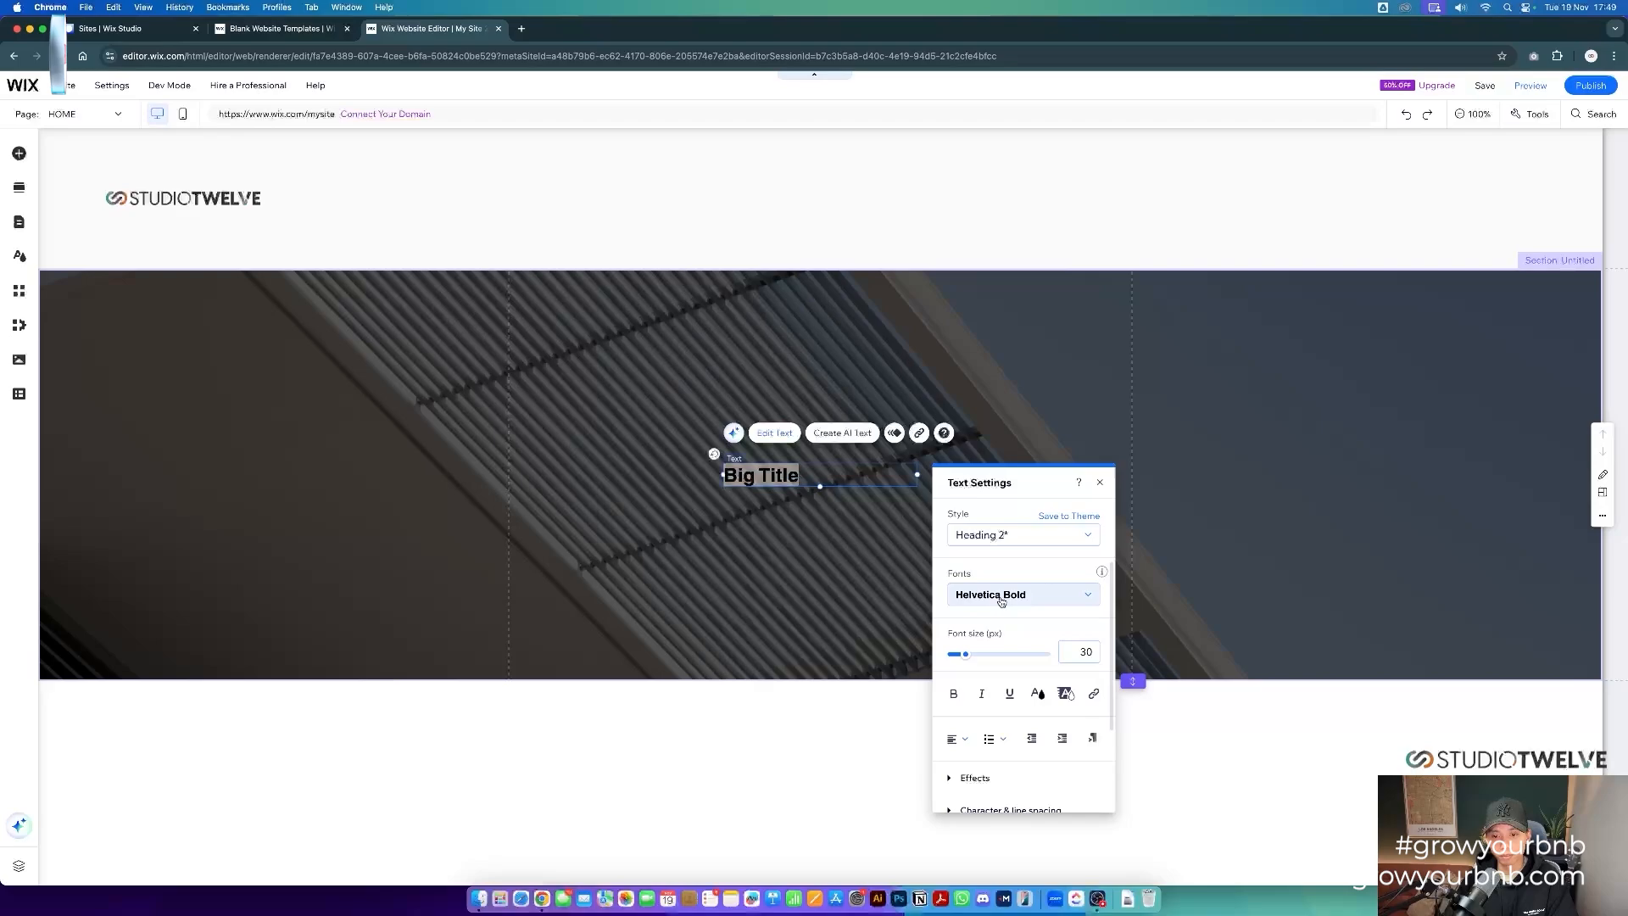
left_click(1002, 599)
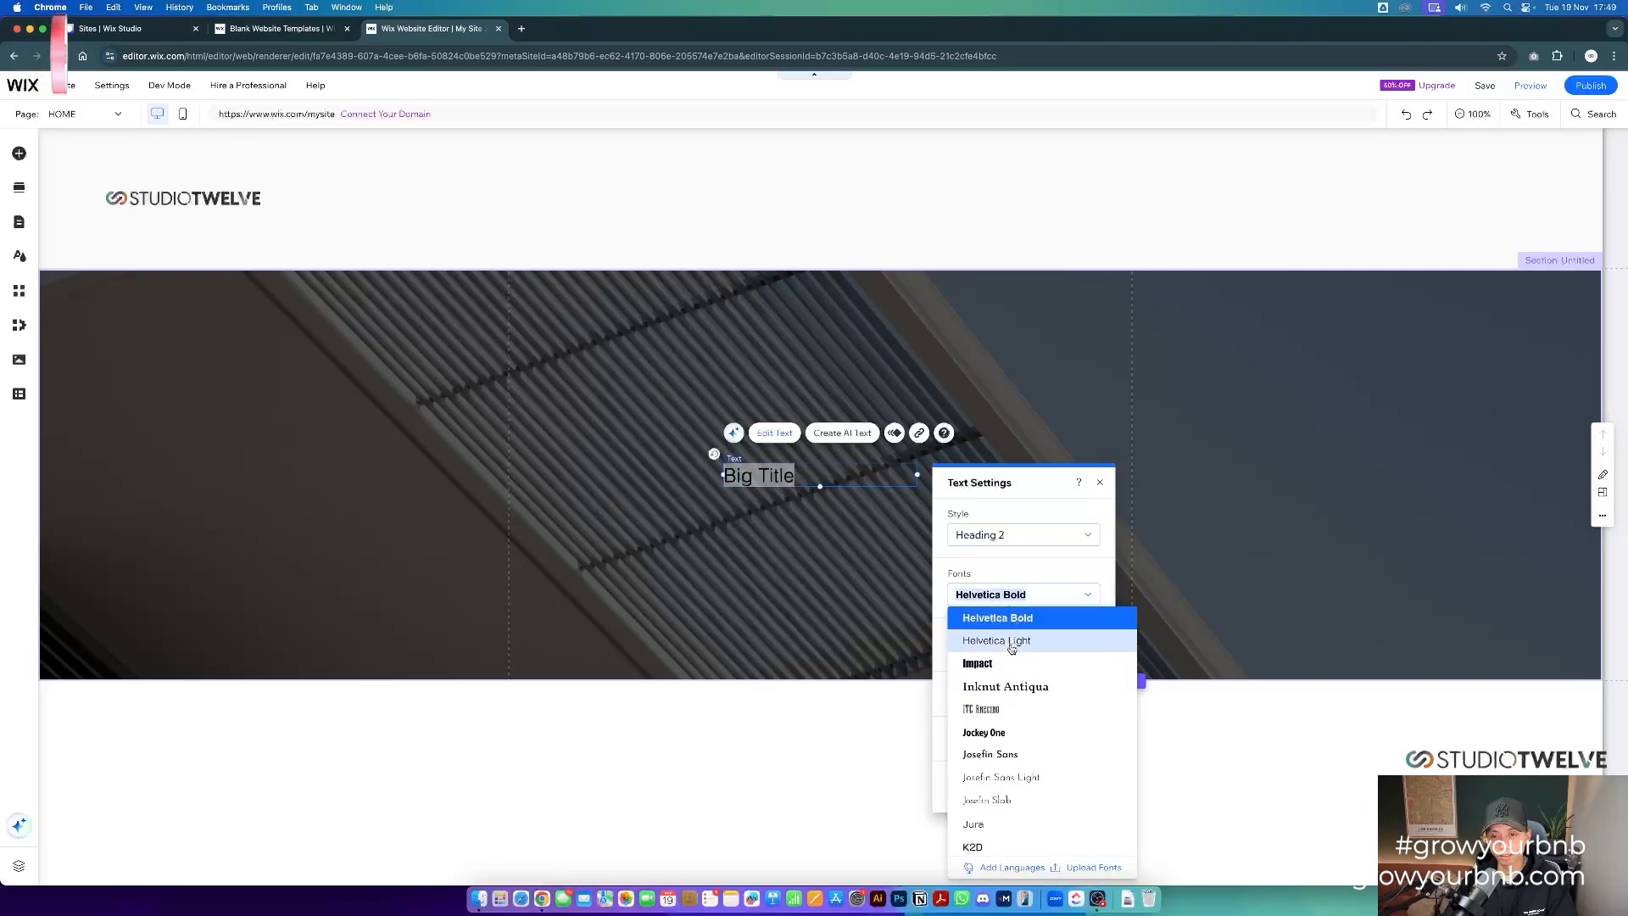
scroll(1015, 636, "up", 3)
scroll(1015, 644, "down", 3)
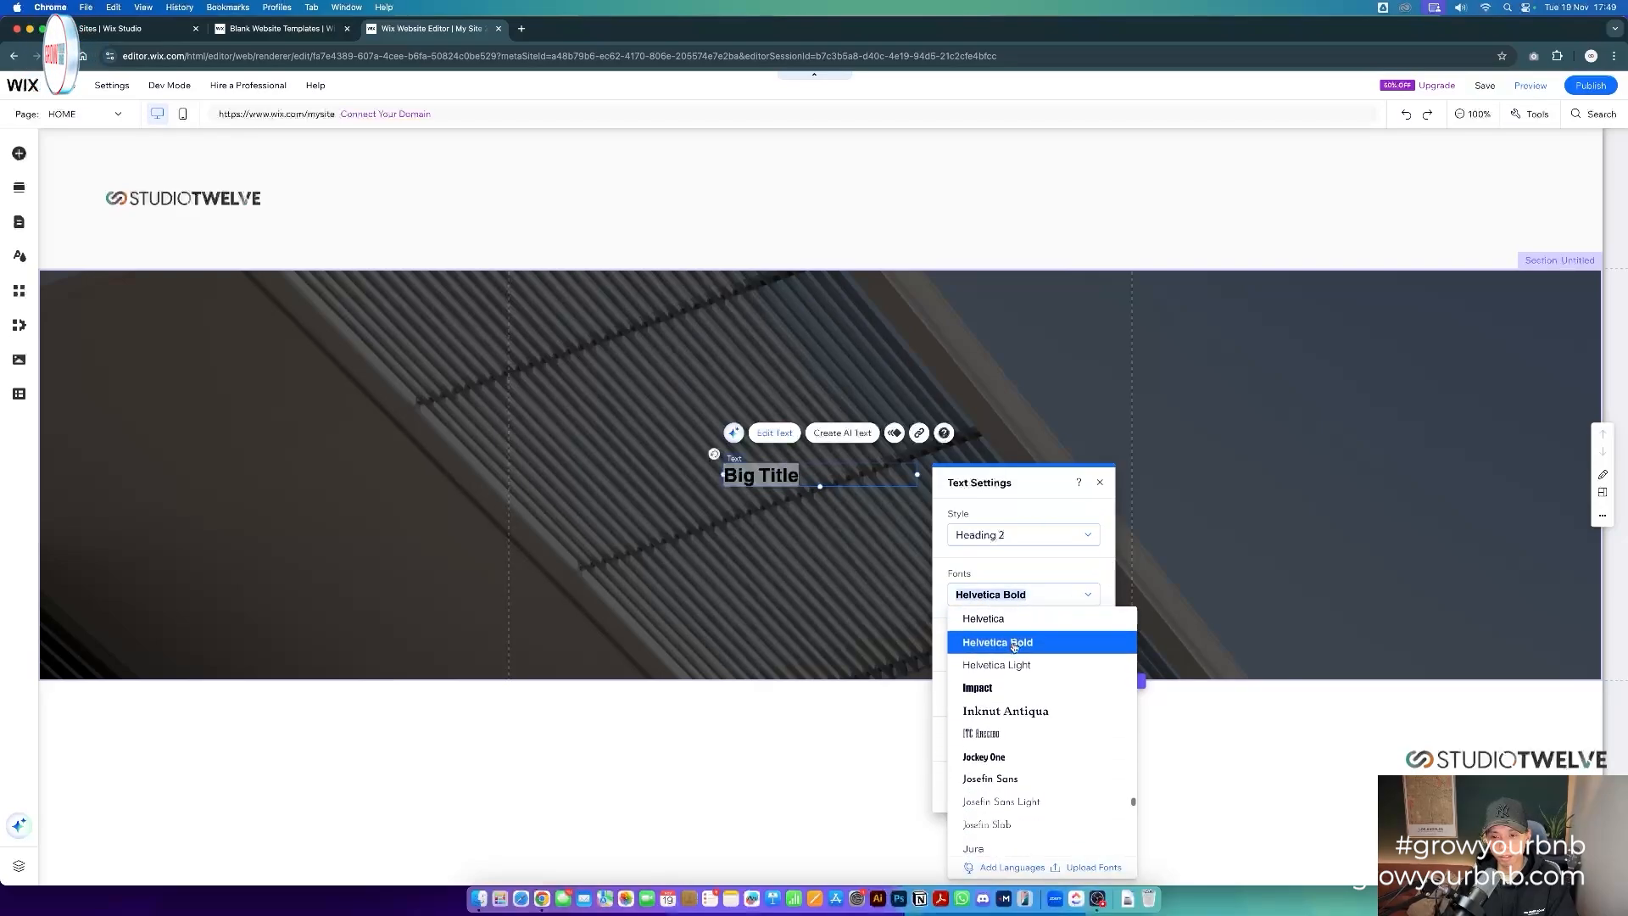
left_click(1003, 567)
left_click(1081, 653)
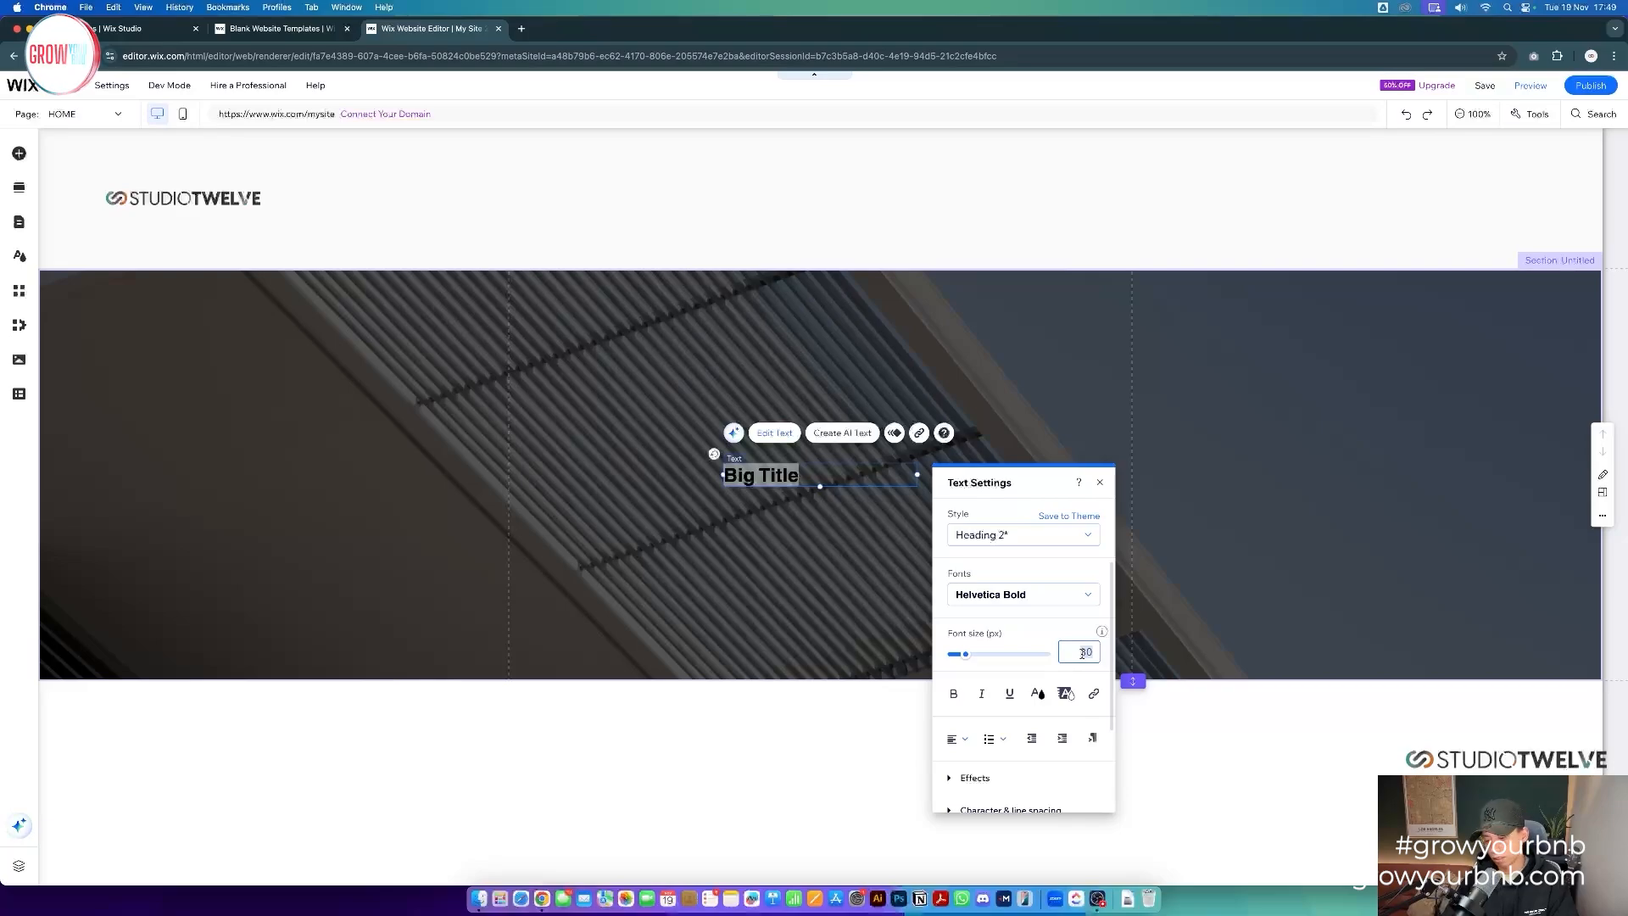
type("50")
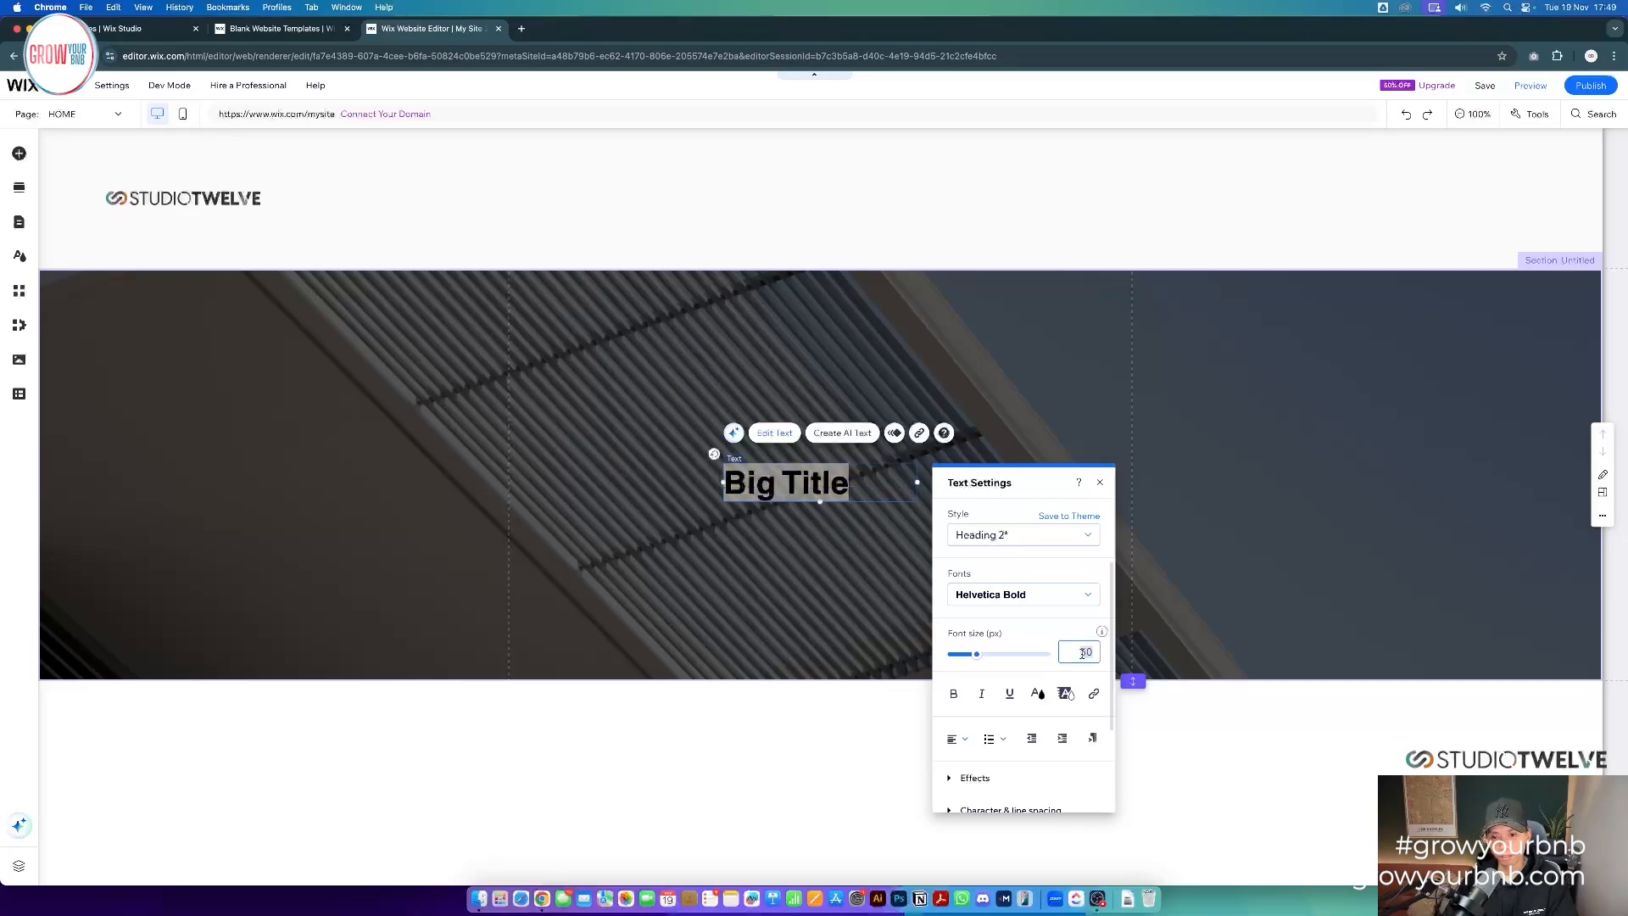
key("BackSpace")
key("BackSpace")
type("100")
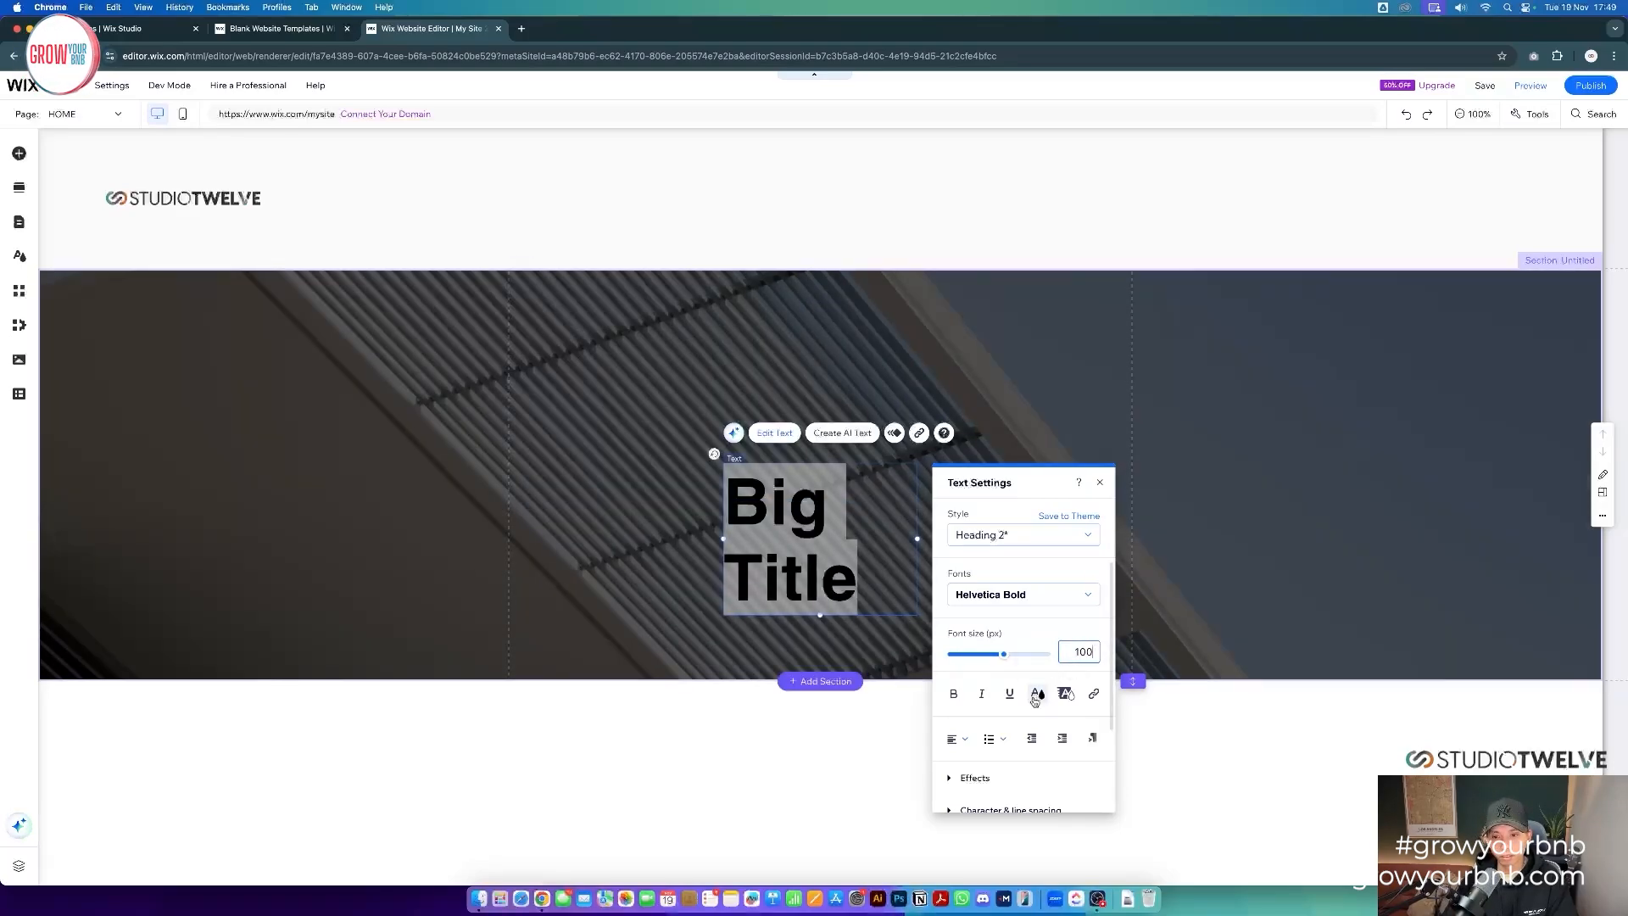
- Change the title's text color to white and finish editing it
left_click(1036, 693)
left_click(968, 700)
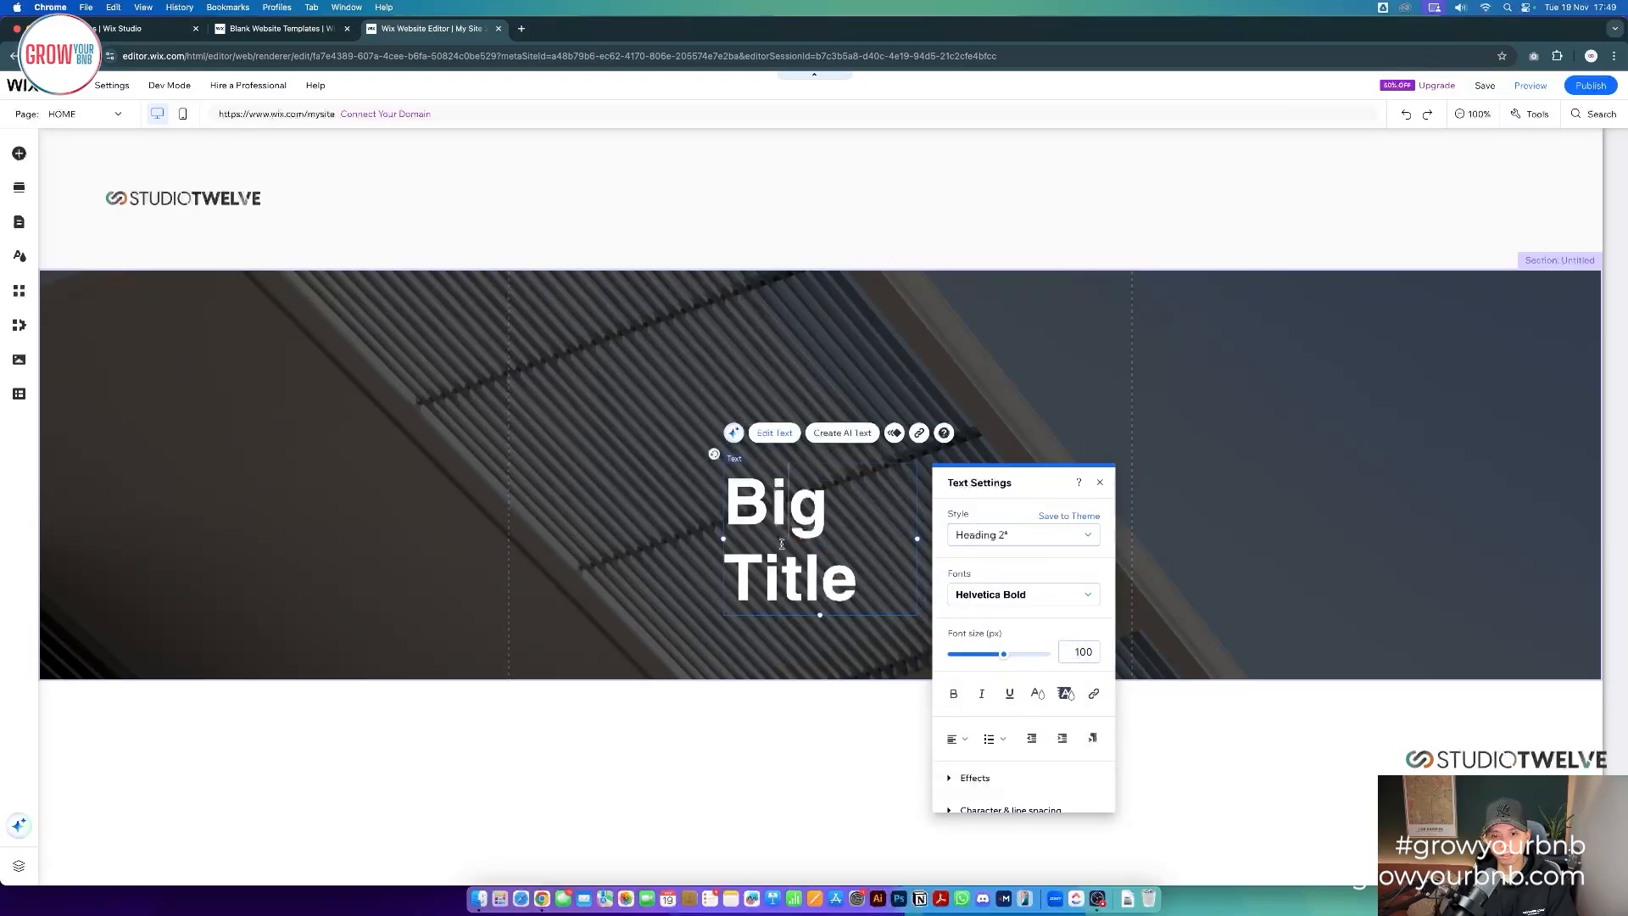
left_click(701, 564)
- Widen the title's text box so it fits on one line, and move it up and to the left within the strip
left_click(911, 539)
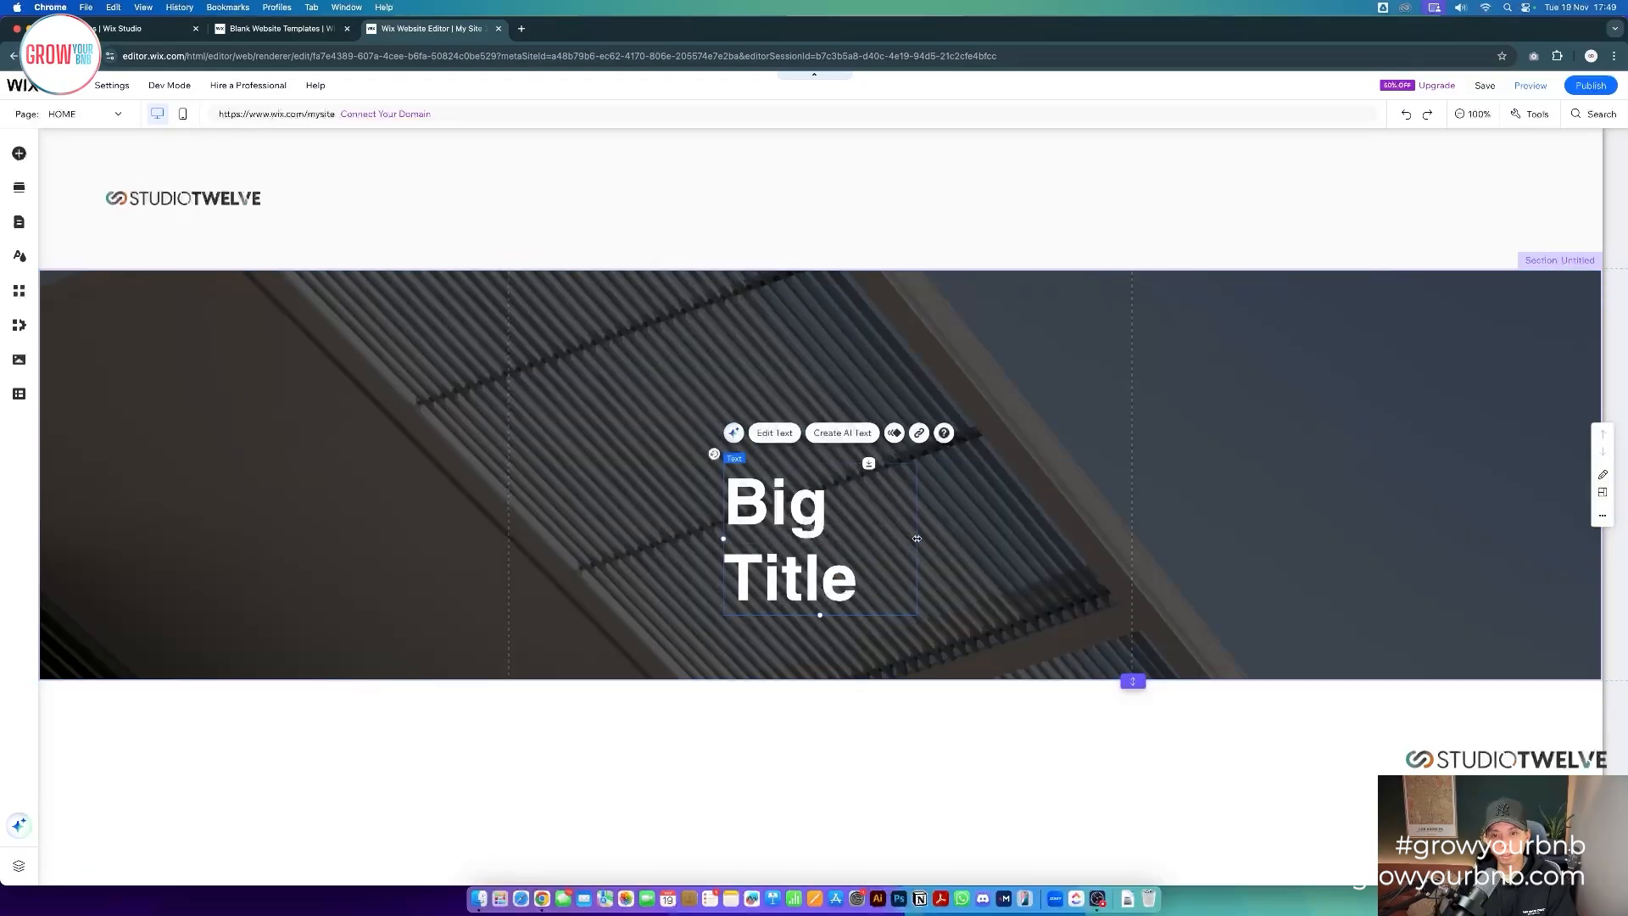
left_click_drag(917, 538, 1100, 534)
left_click_drag(922, 512, 739, 436)
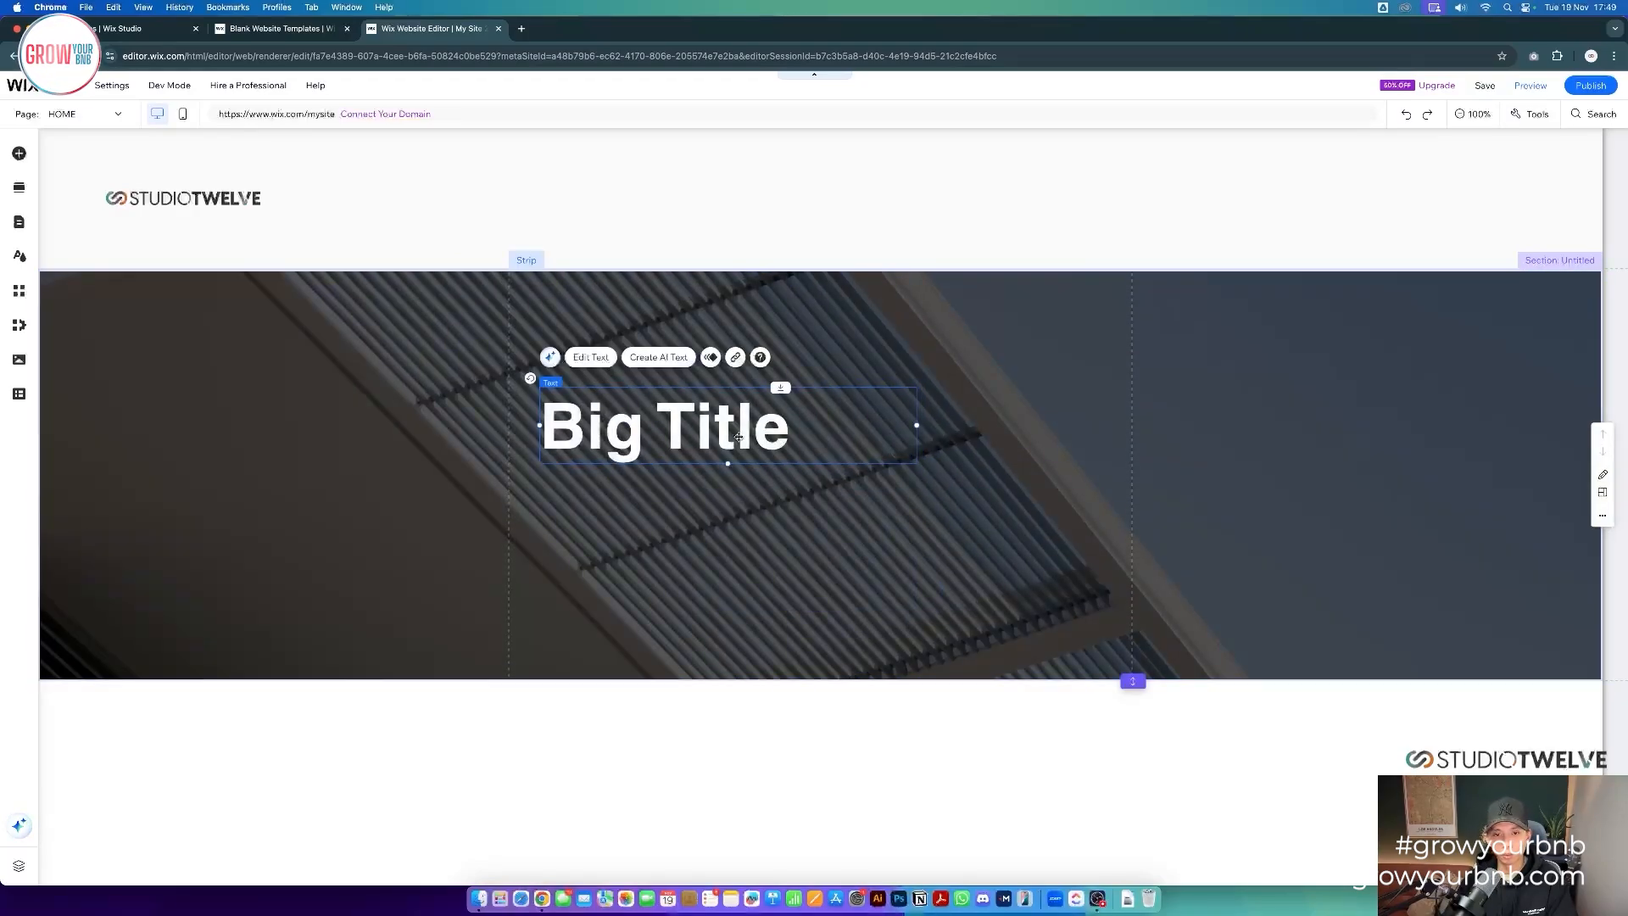
- Replace the title text with "Home Away From Home" and nudge the text box slightly down and left
double_click(738, 436)
type("Home")
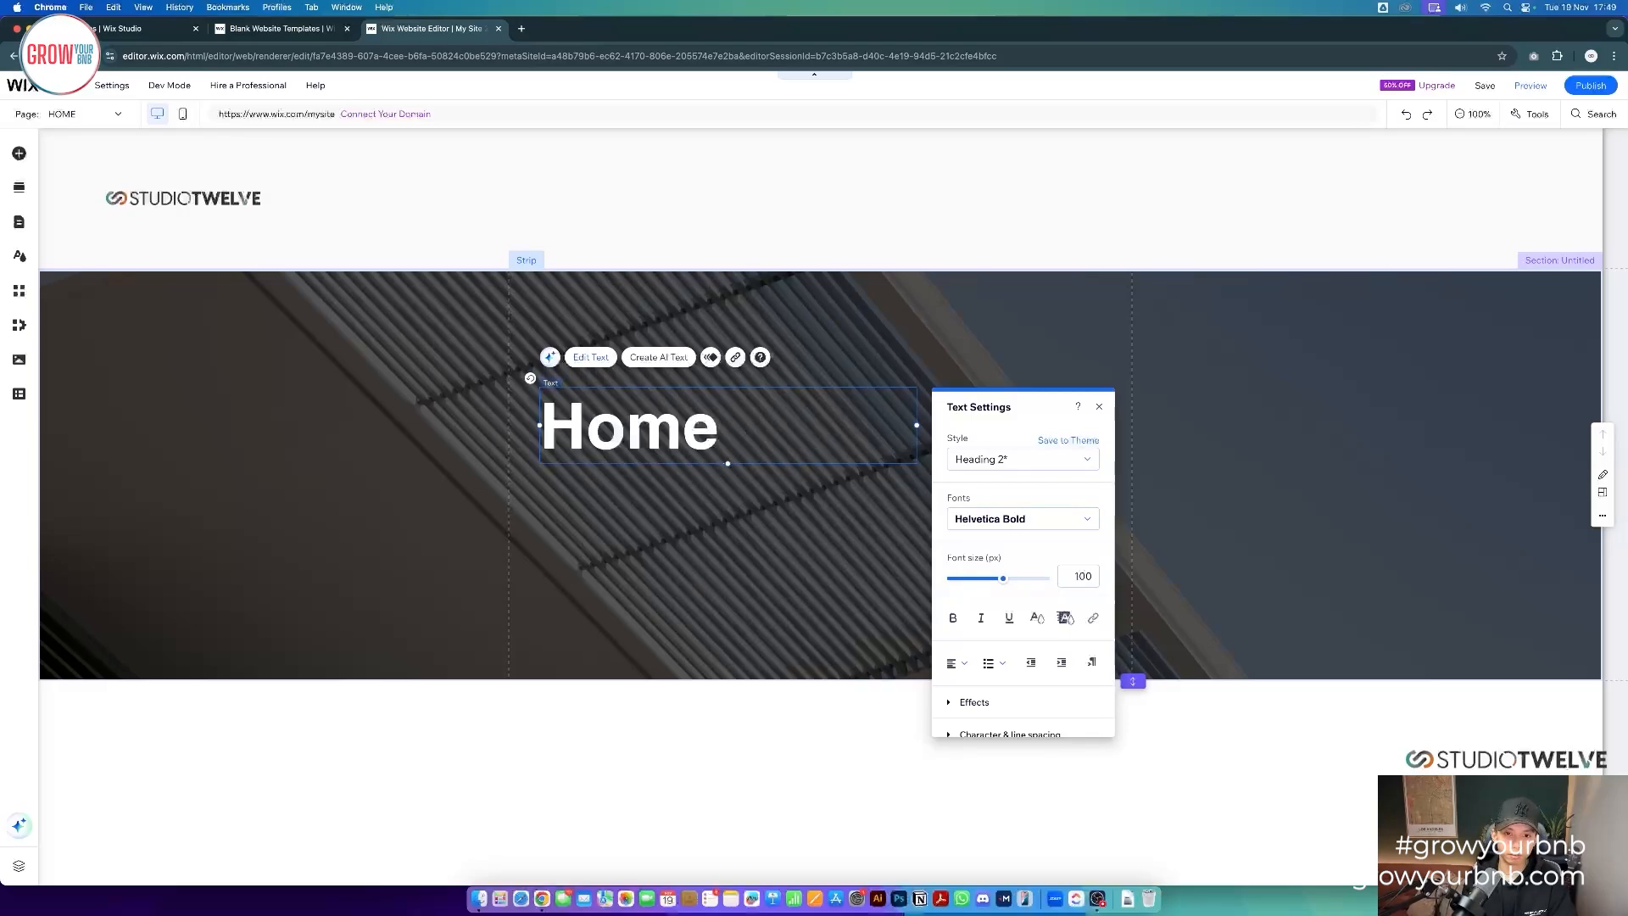
type(" Away From Home")
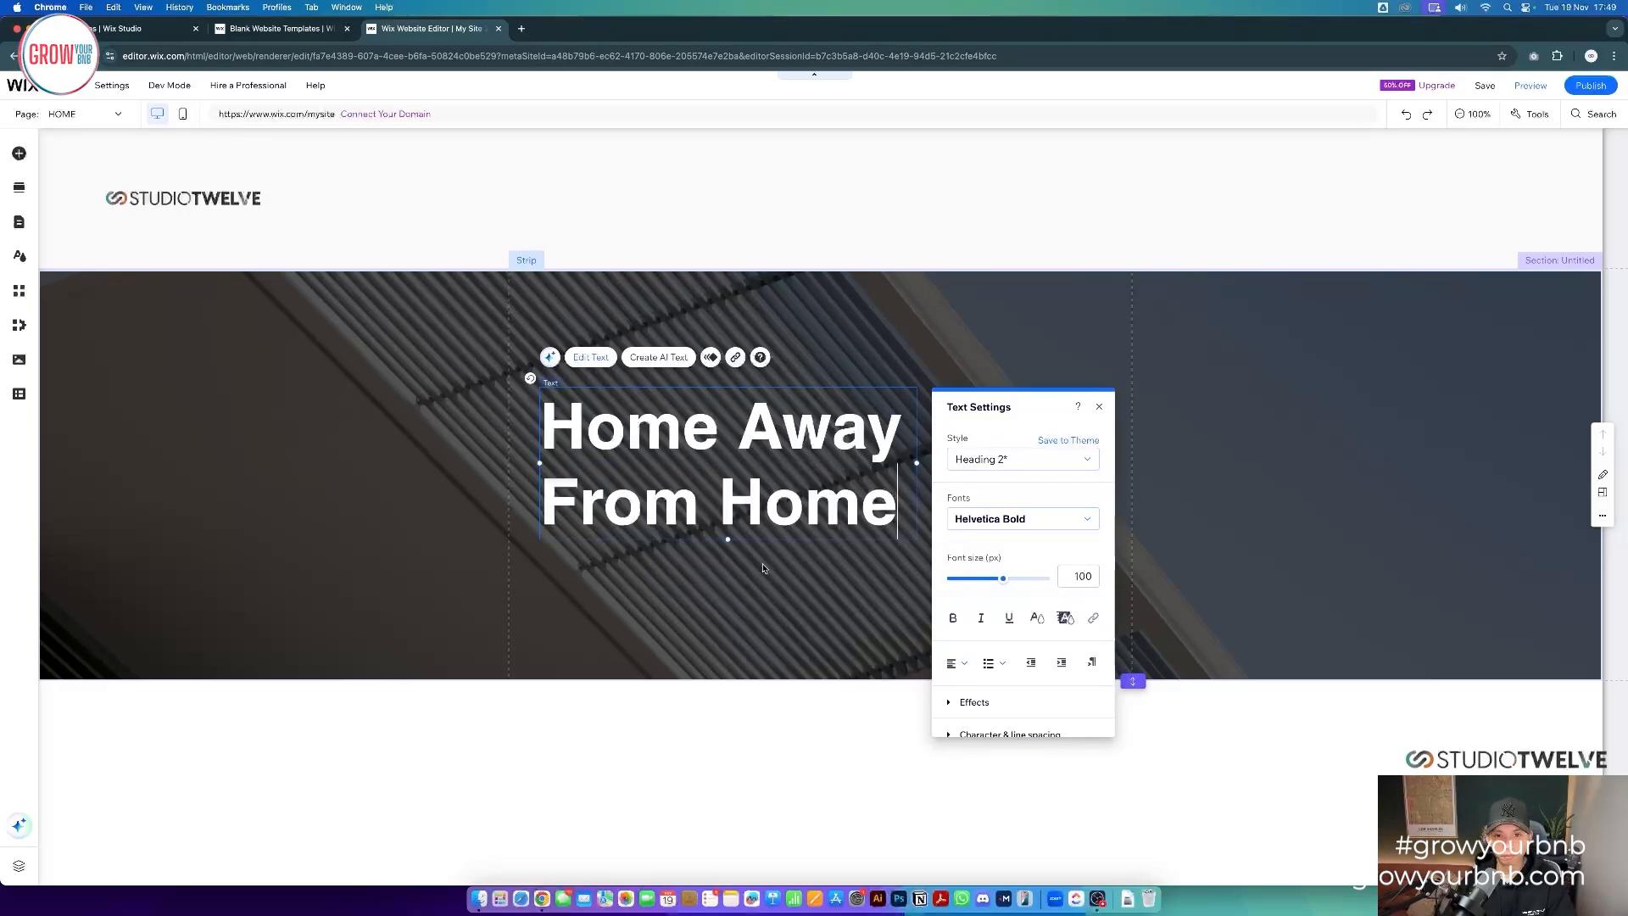
left_click(763, 568)
left_click(718, 486)
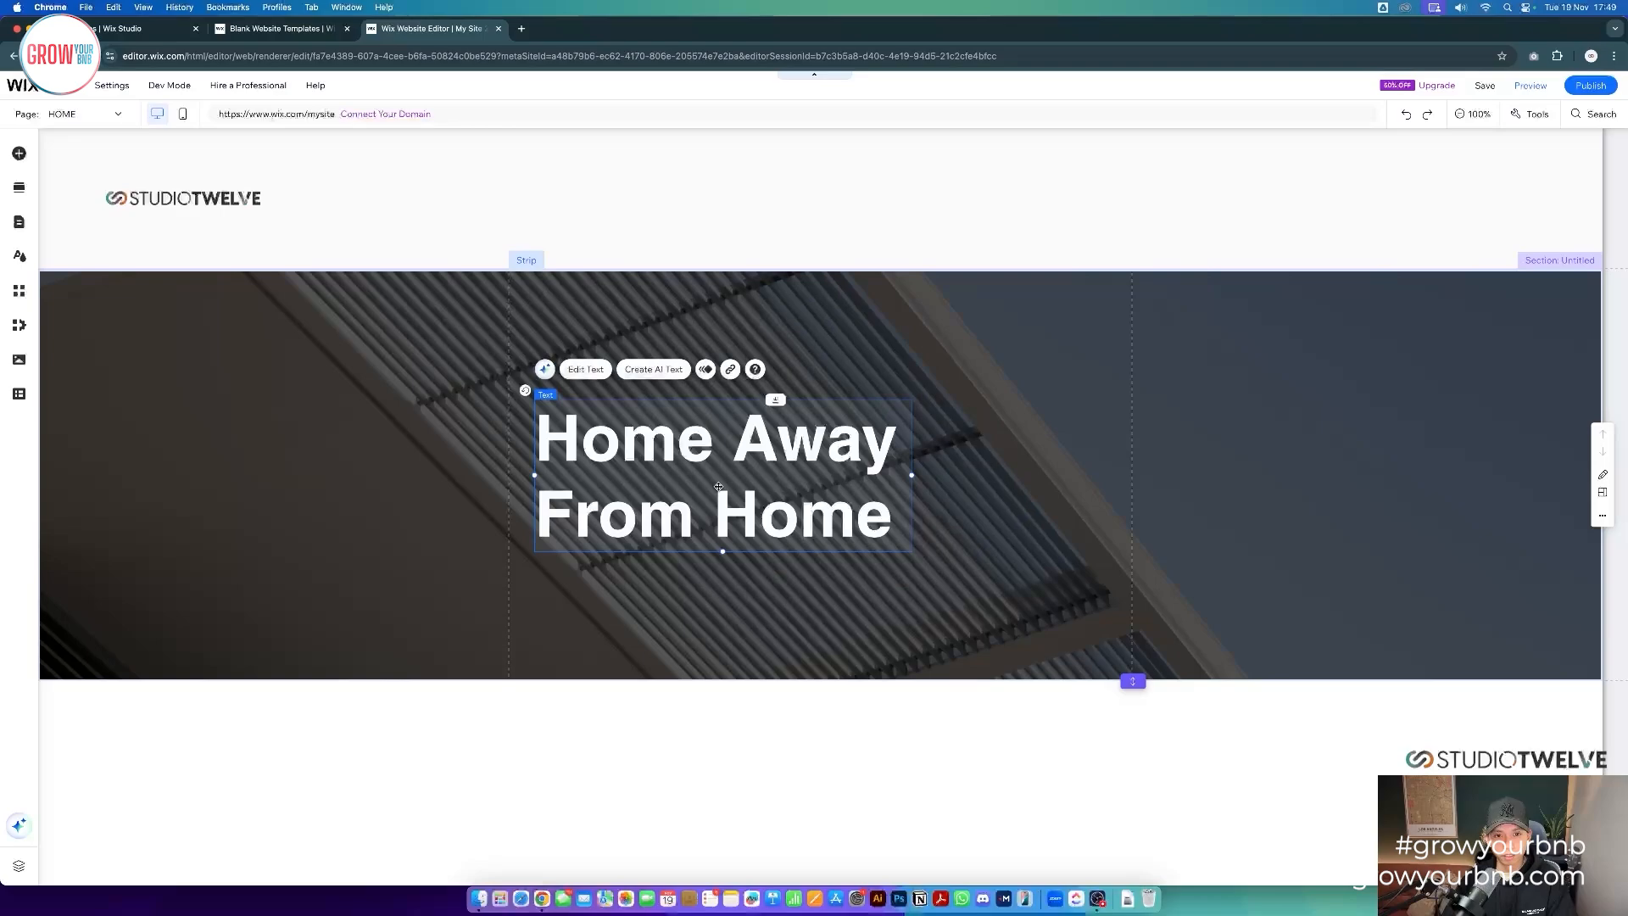
- Tighten the two-line heading by giving it a custom line spacing of 0.9
left_click(586, 370)
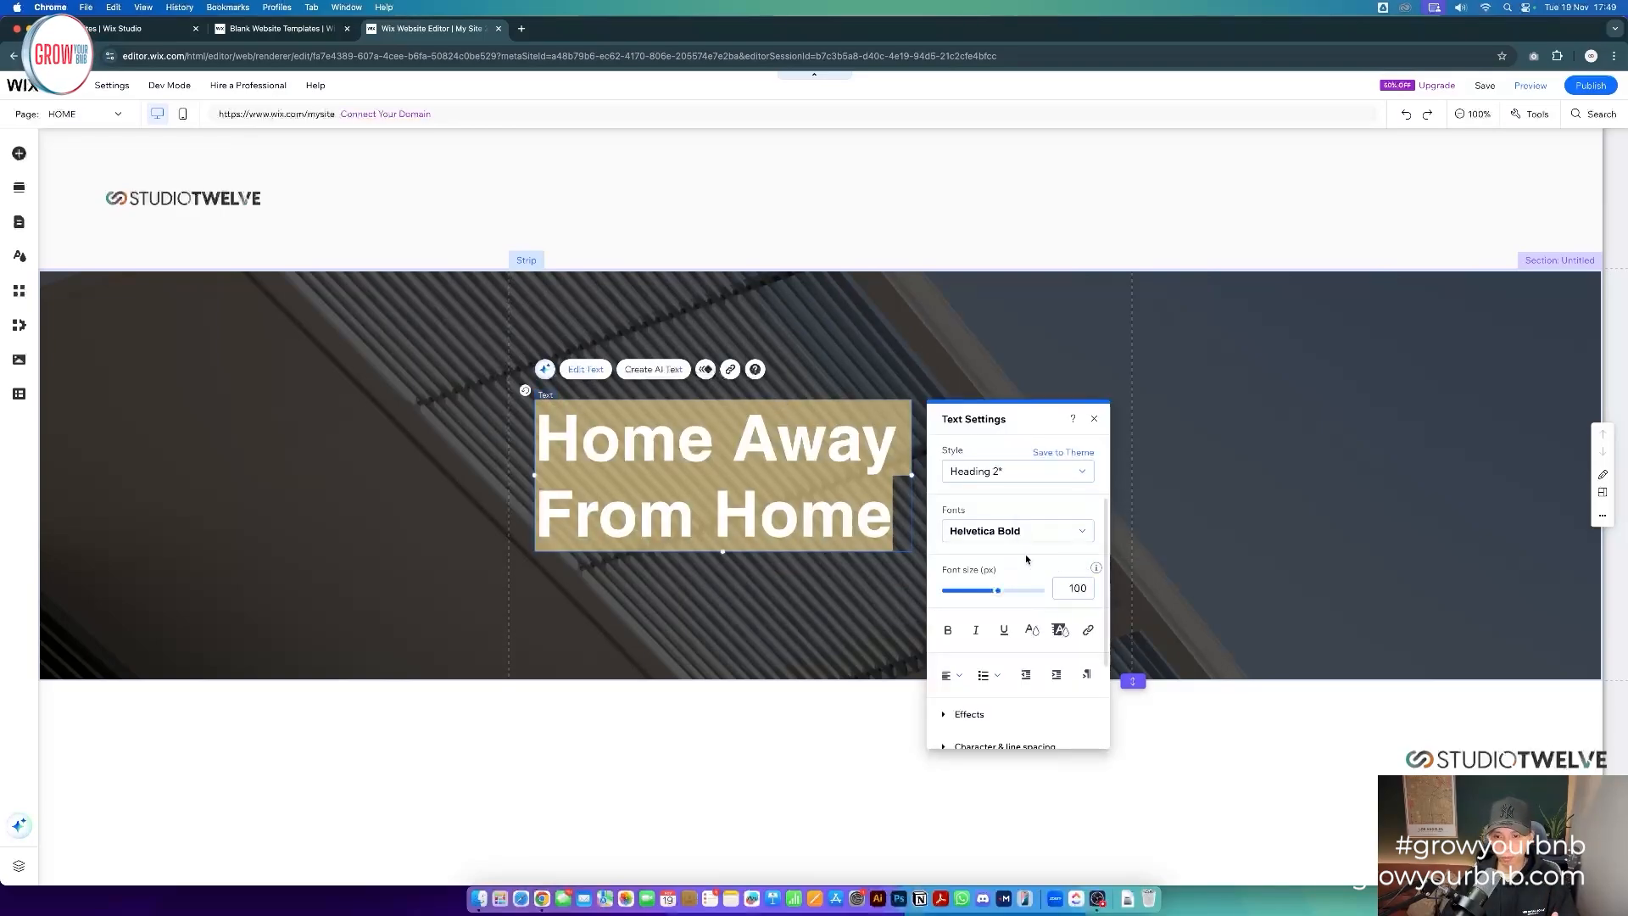
scroll(1026, 559, "down", 3)
left_click(1001, 628)
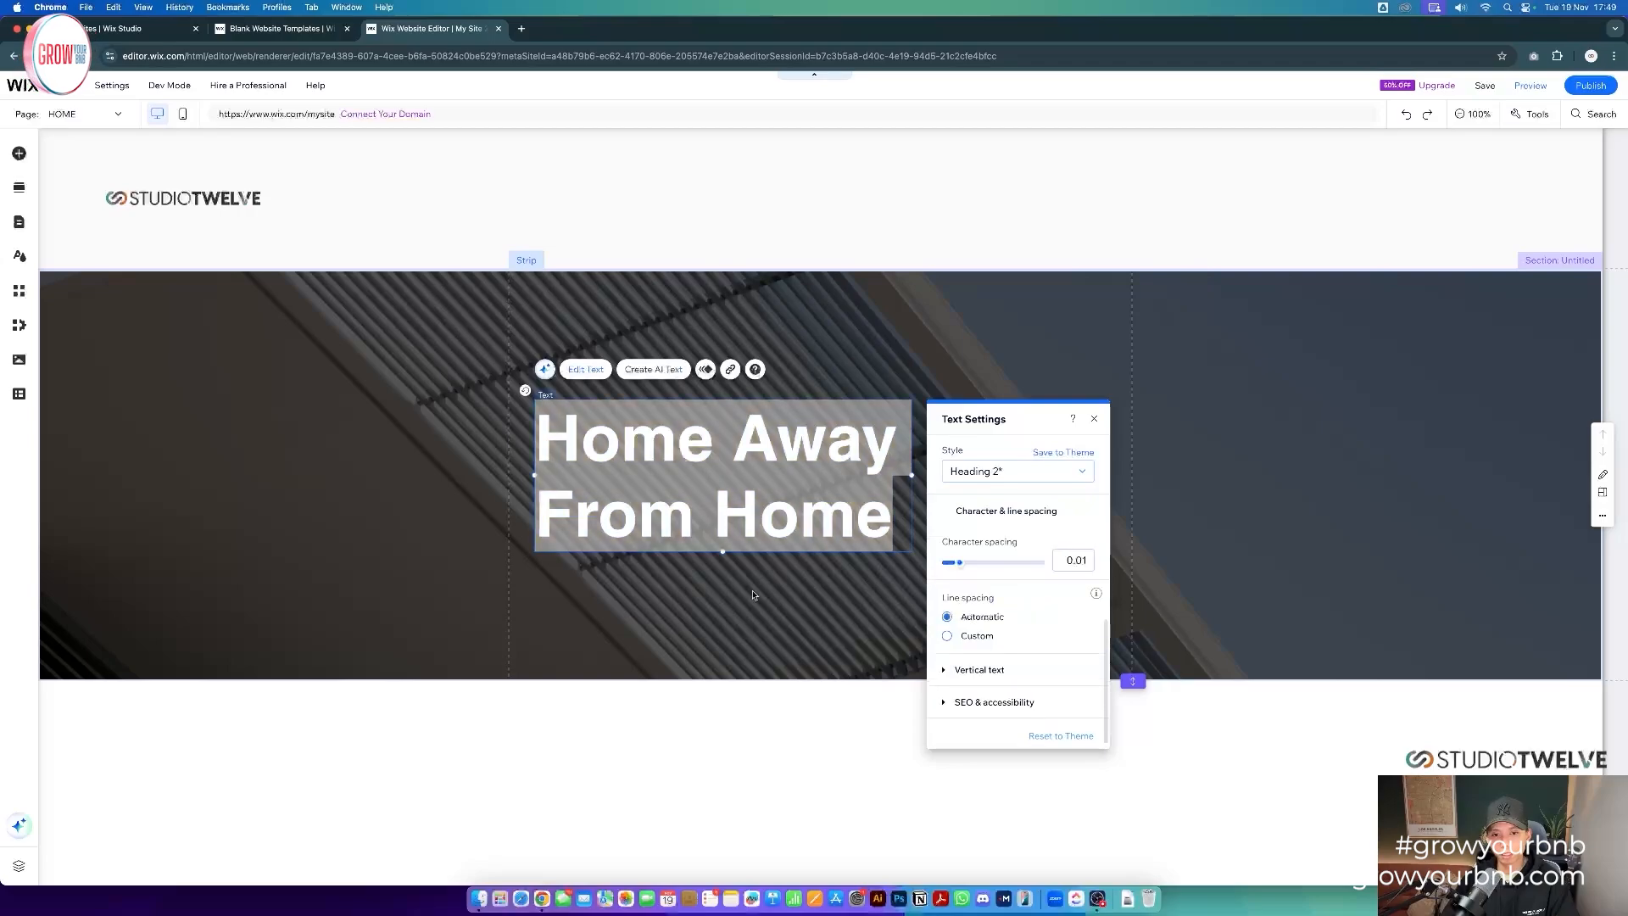
left_click(752, 596)
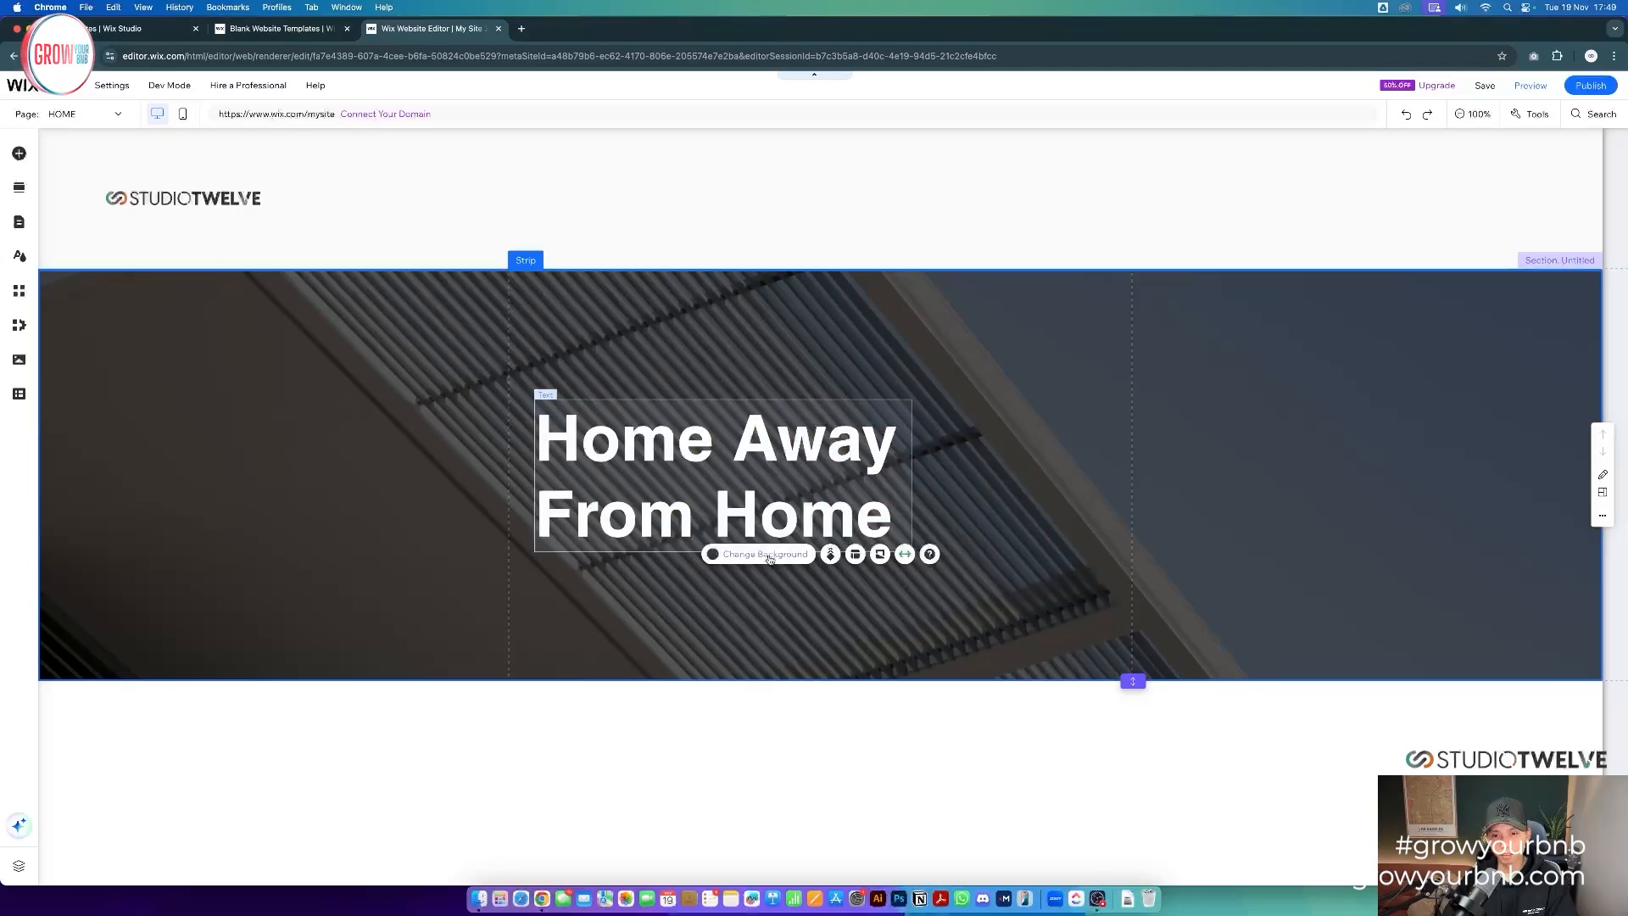
left_click(739, 498)
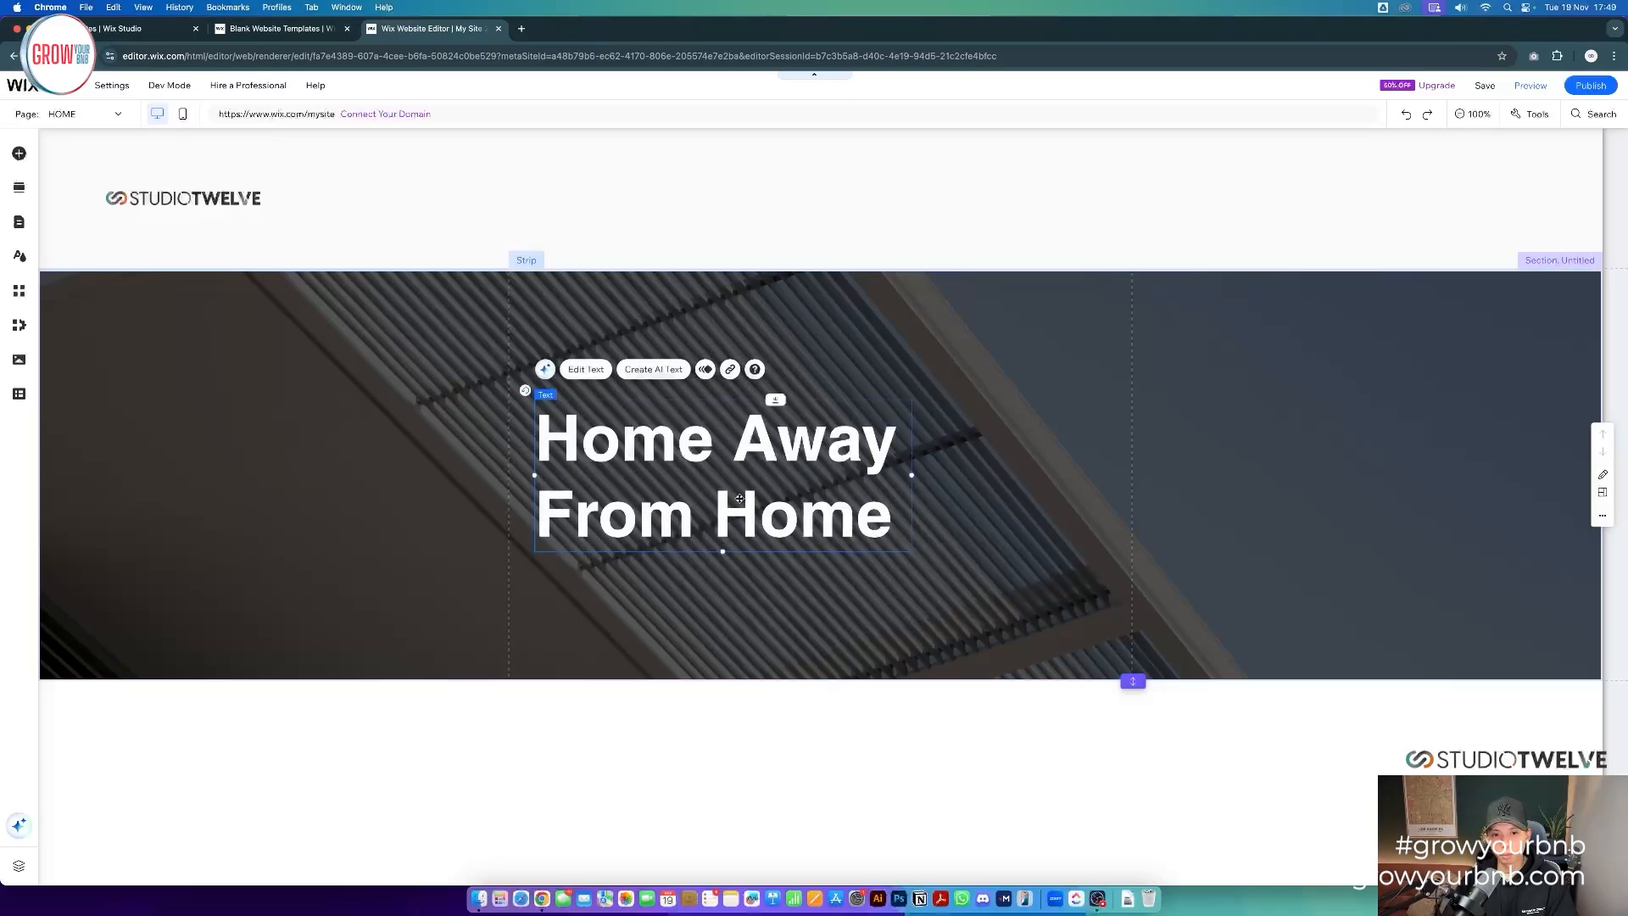
left_click(594, 370)
scroll(1094, 679, "down", 3)
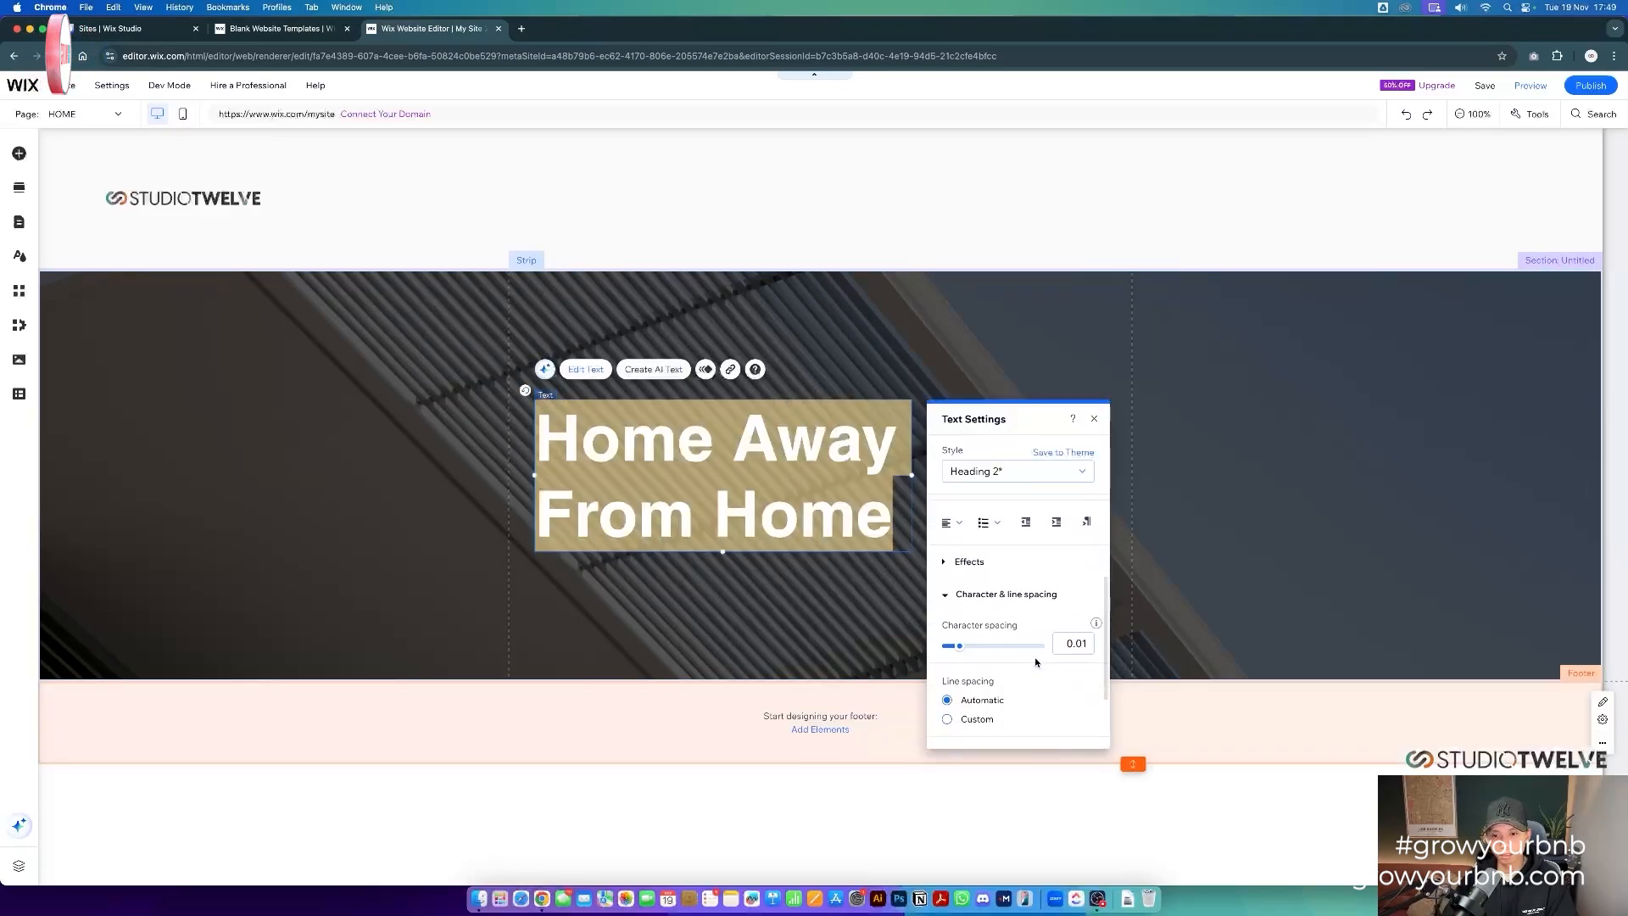
scroll(1000, 611, "down", 2)
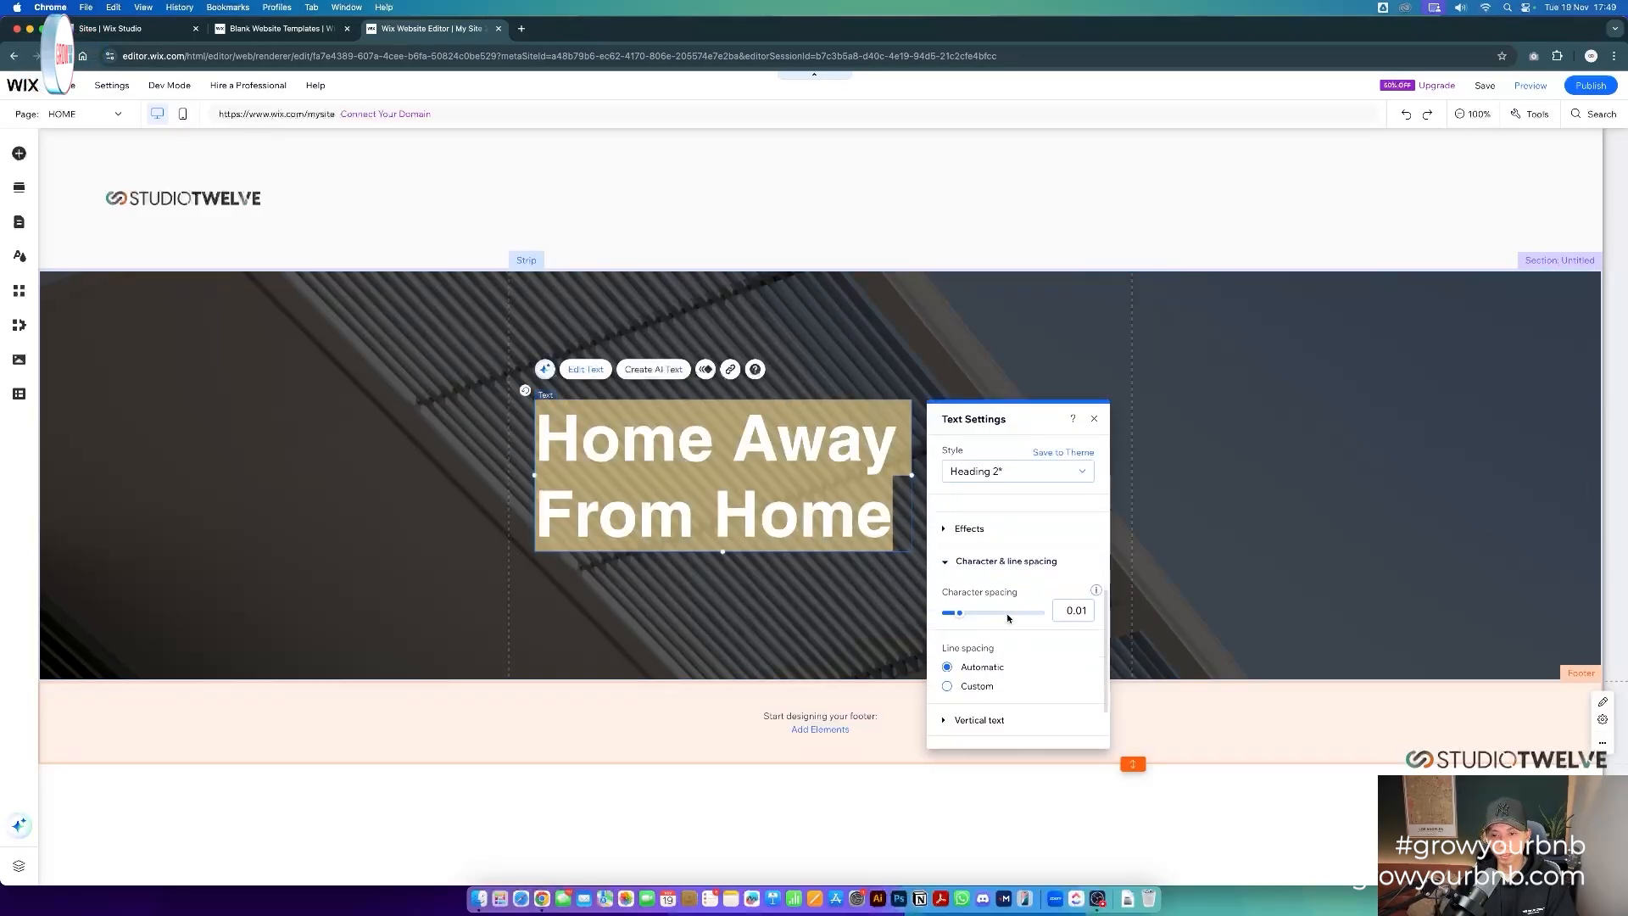
left_click(947, 632)
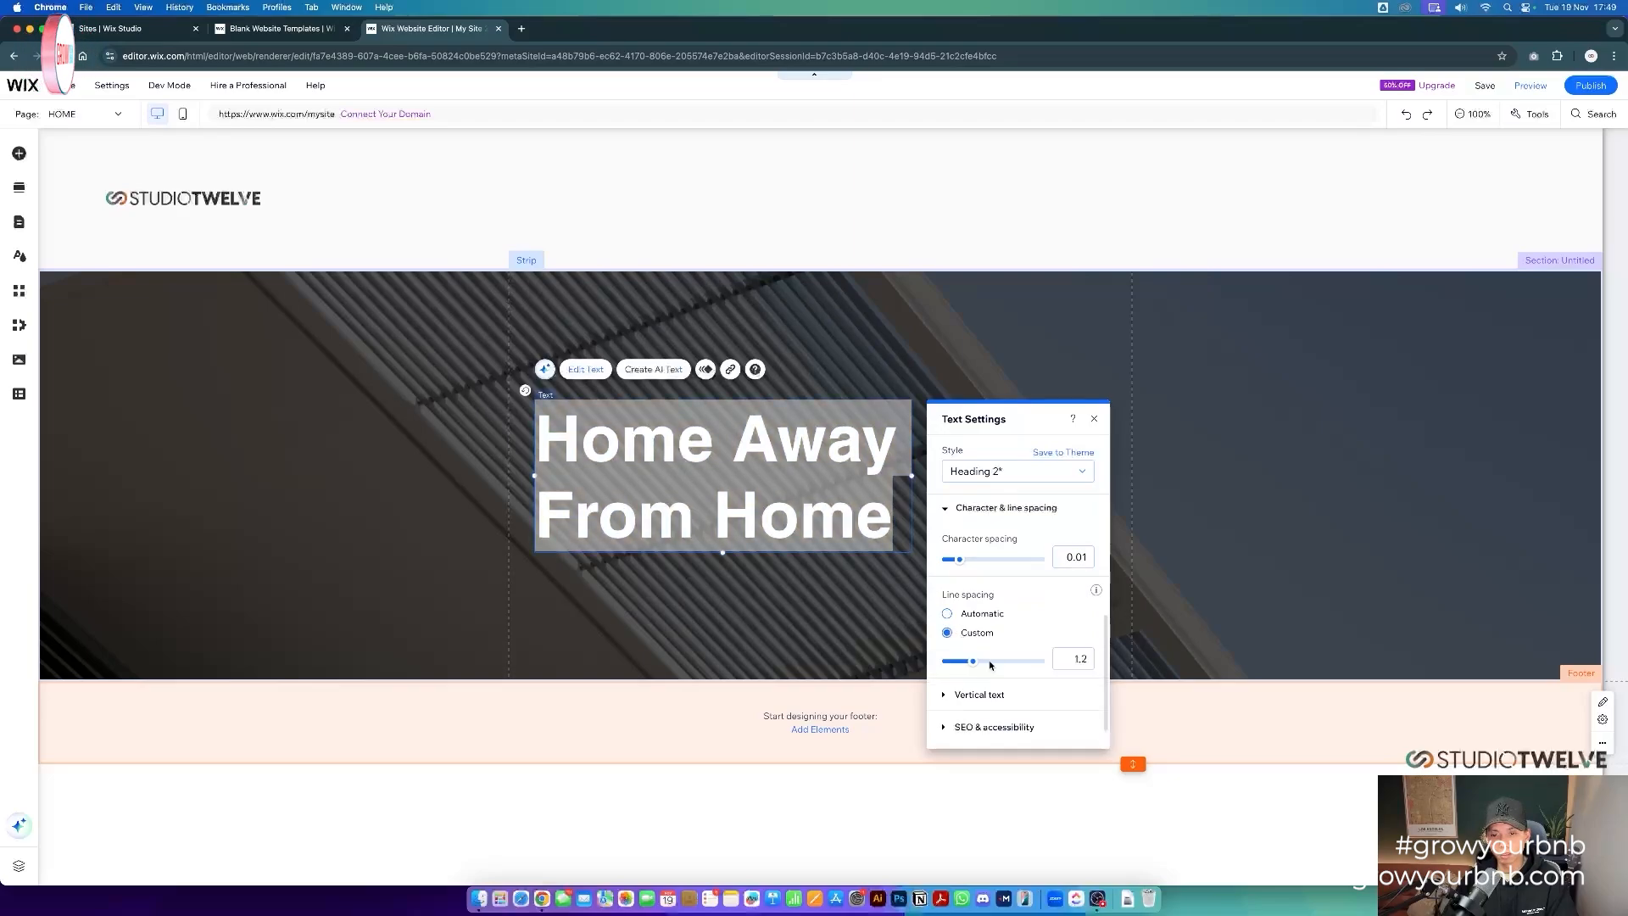
left_click_drag(985, 658, 957, 667)
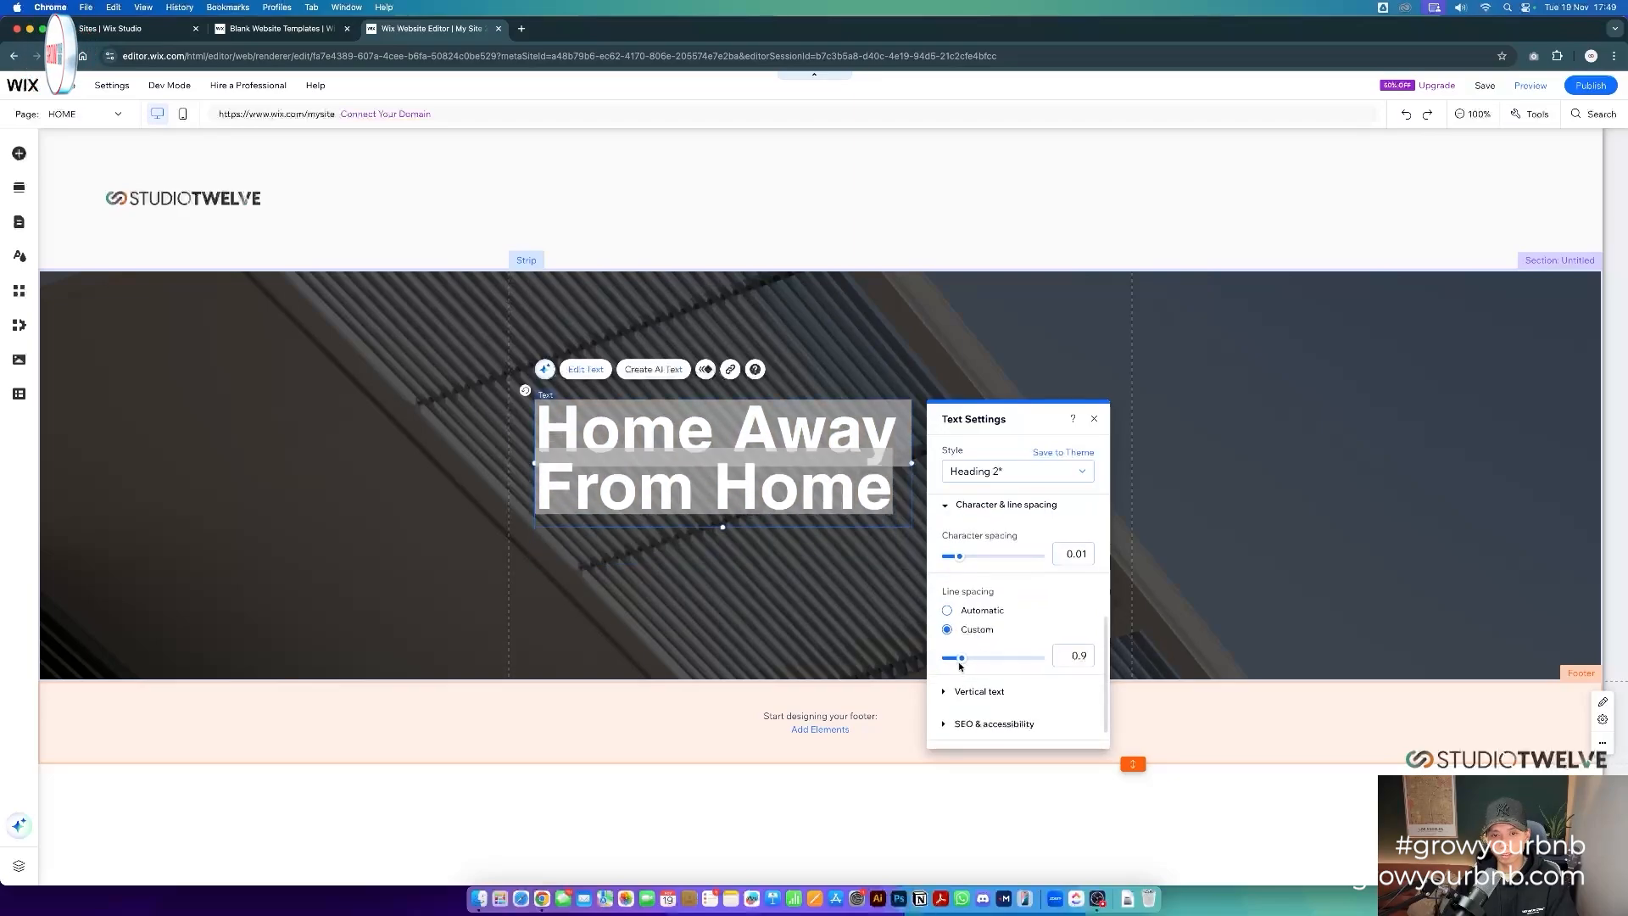
left_click(816, 585)
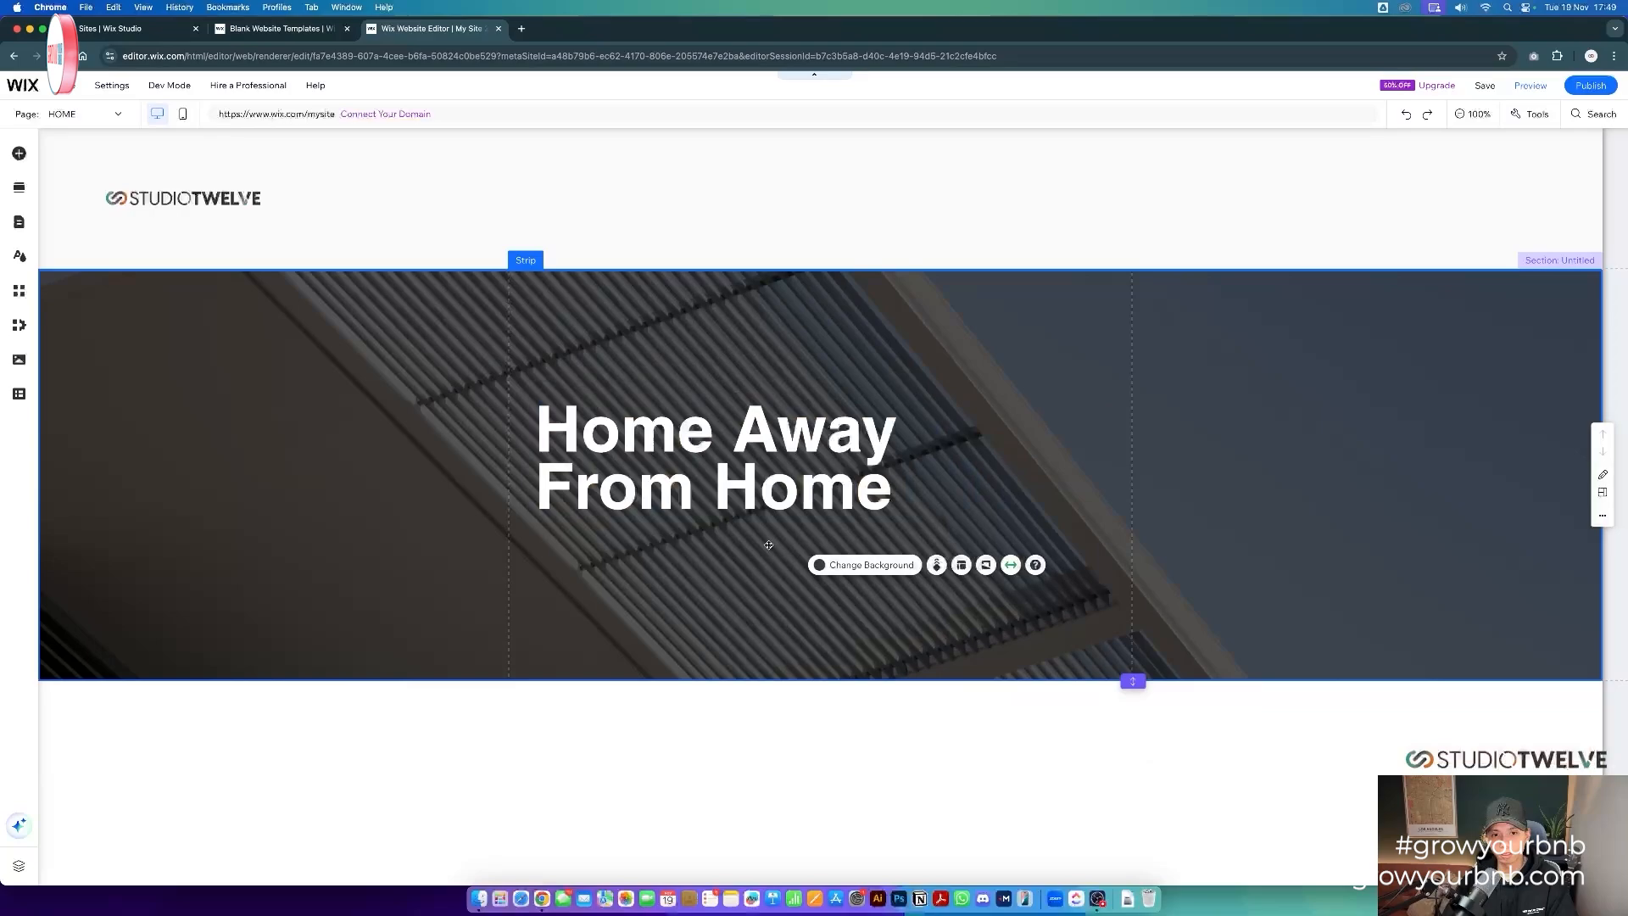
- Move the heading slightly down and to the left within the strip
left_click(771, 424)
left_click_drag(586, 441, 578, 460)
left_click(670, 471)
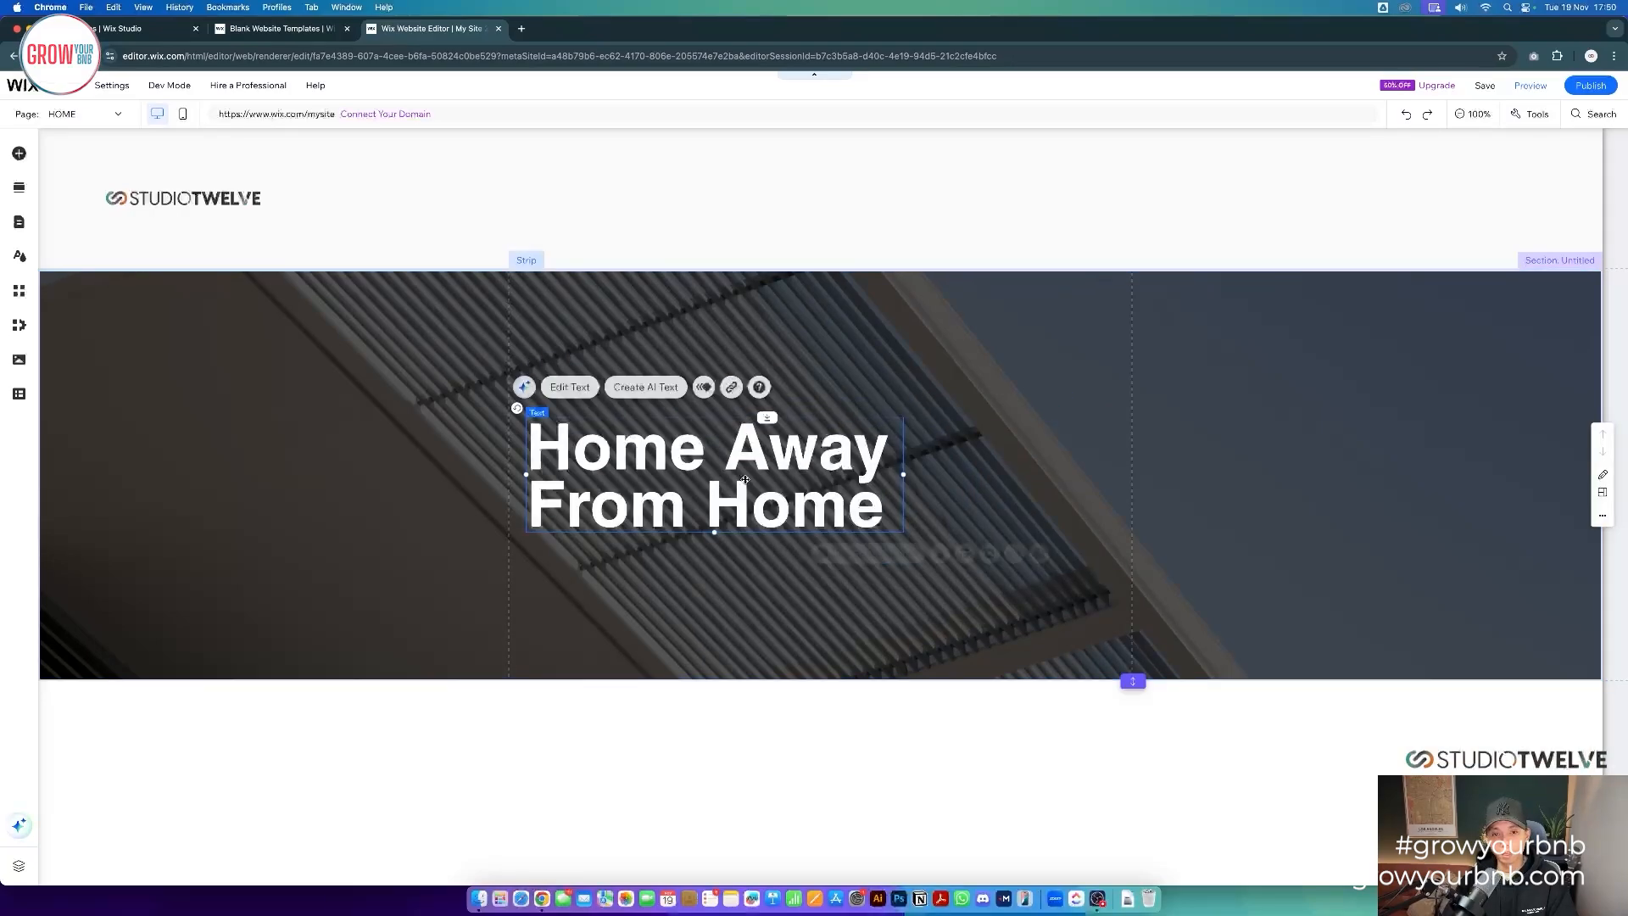
- Change the font of the heading's second line, "From Home", to regular Helvetica
double_click(676, 455)
left_click_drag(884, 511, 543, 498)
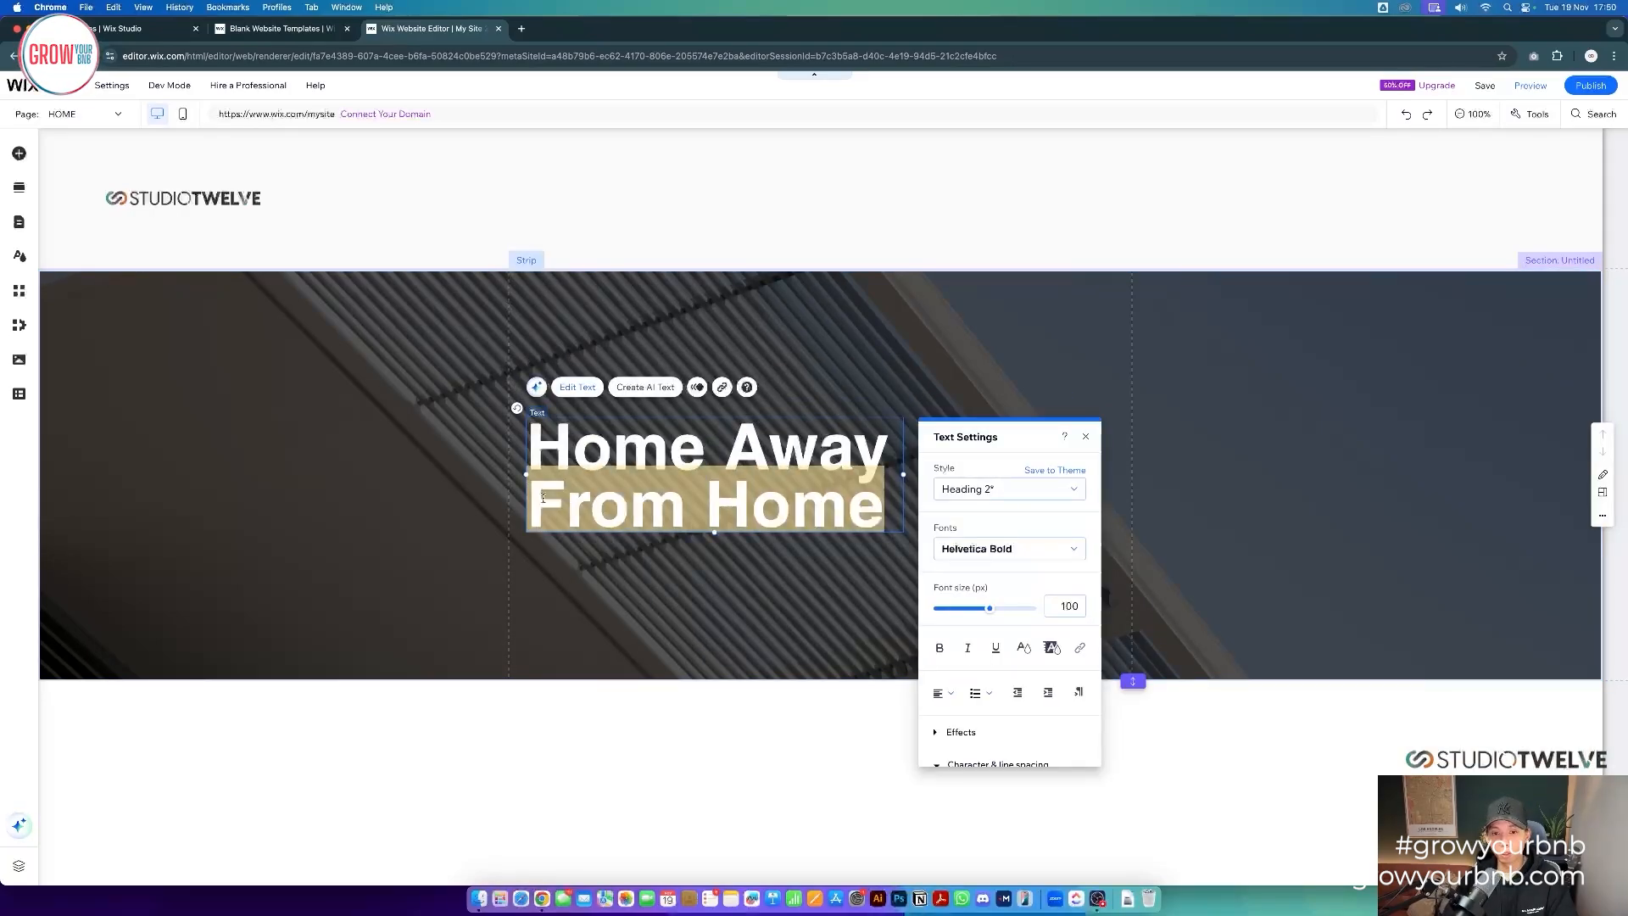
left_click(1042, 552)
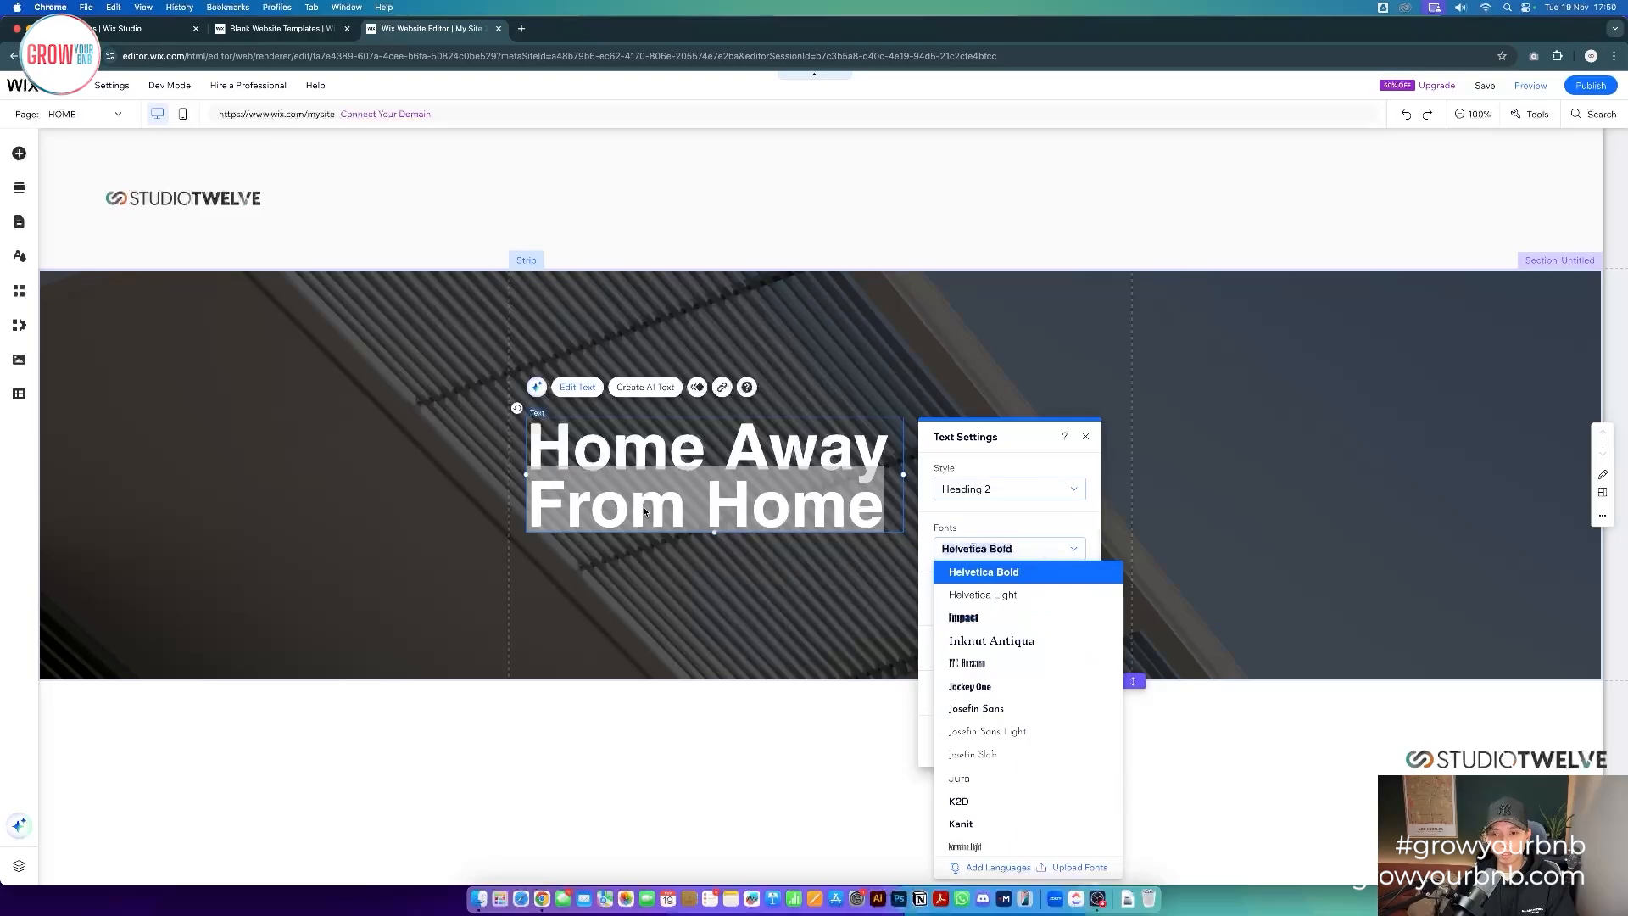
scroll(1050, 642, "up", 3)
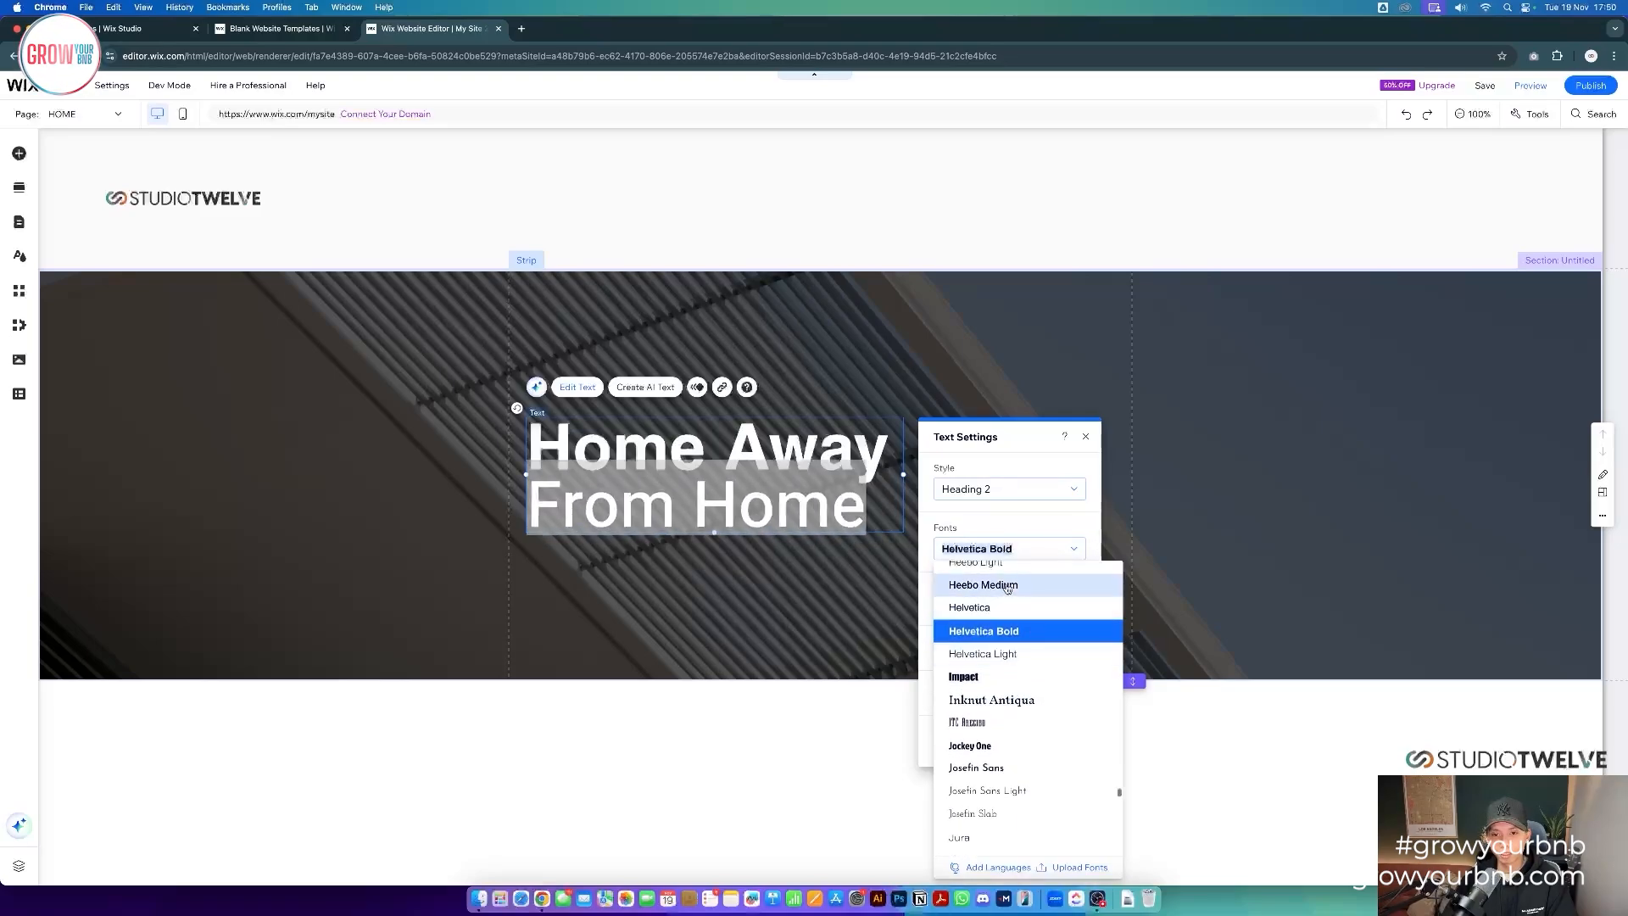
left_click(1000, 606)
left_click(793, 501)
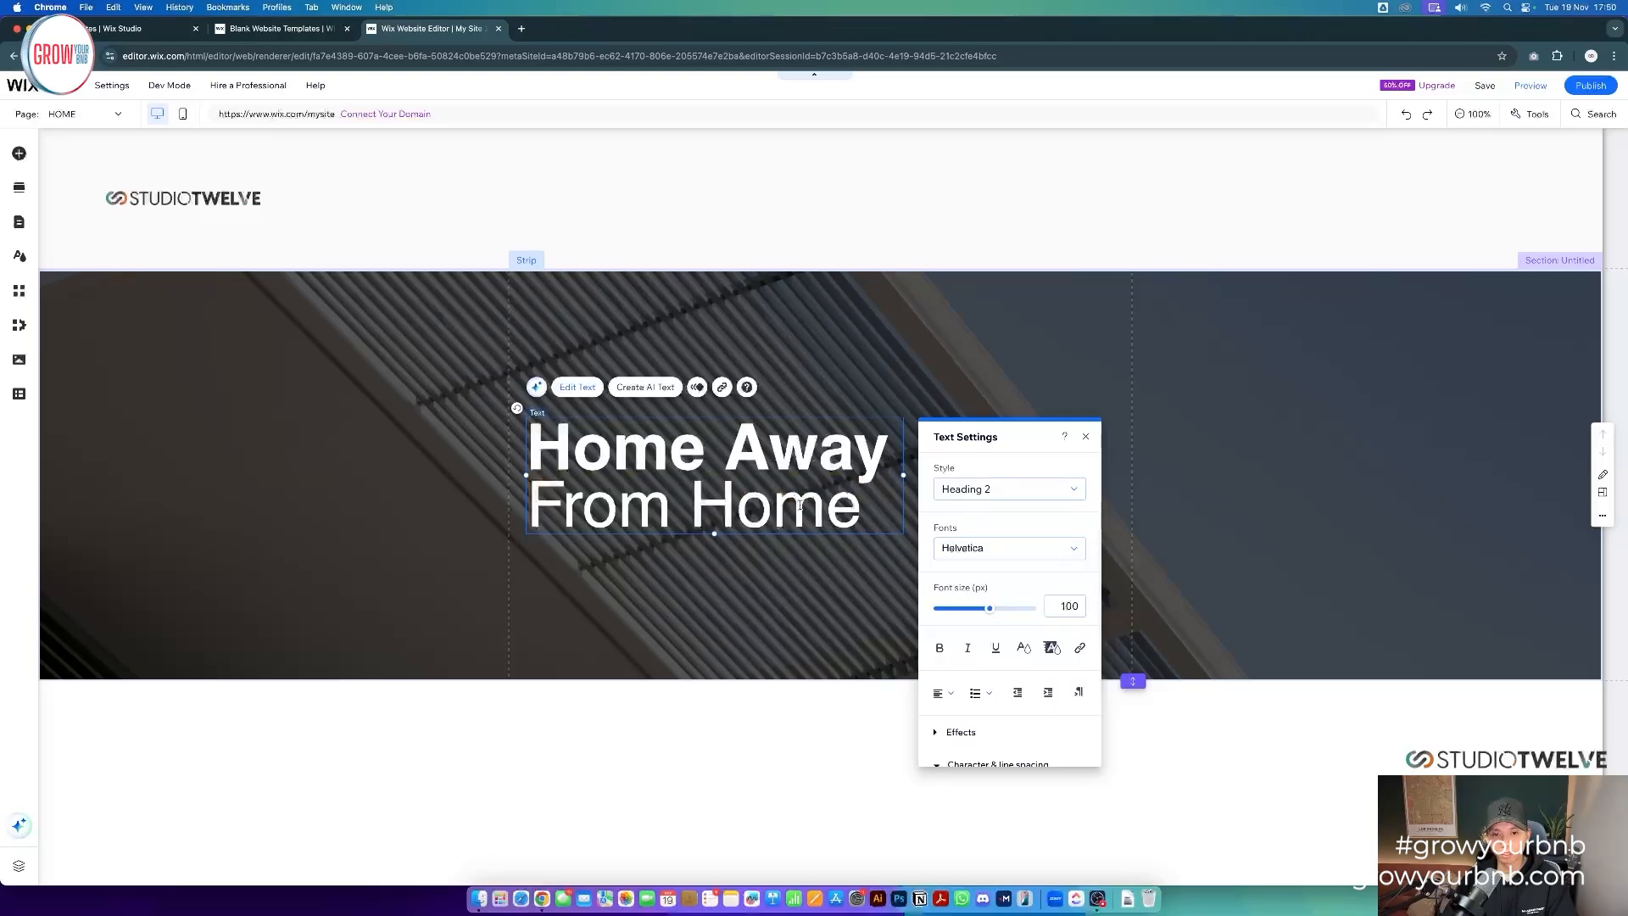
left_click_drag(863, 506, 528, 506)
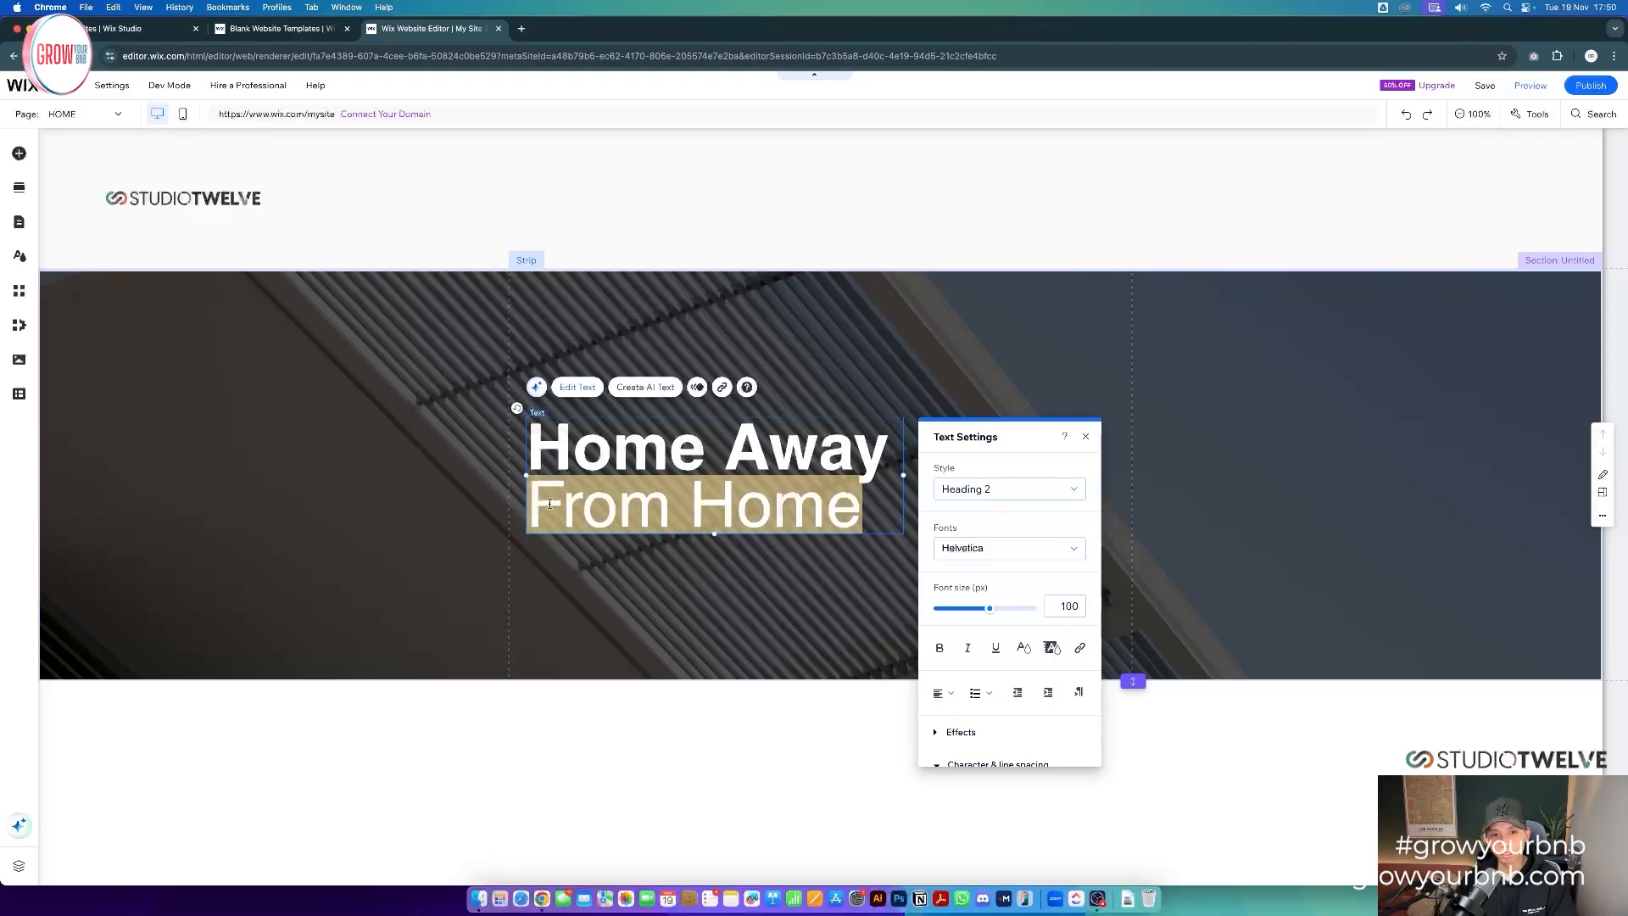
left_click_drag(528, 451, 597, 509)
left_click(855, 500)
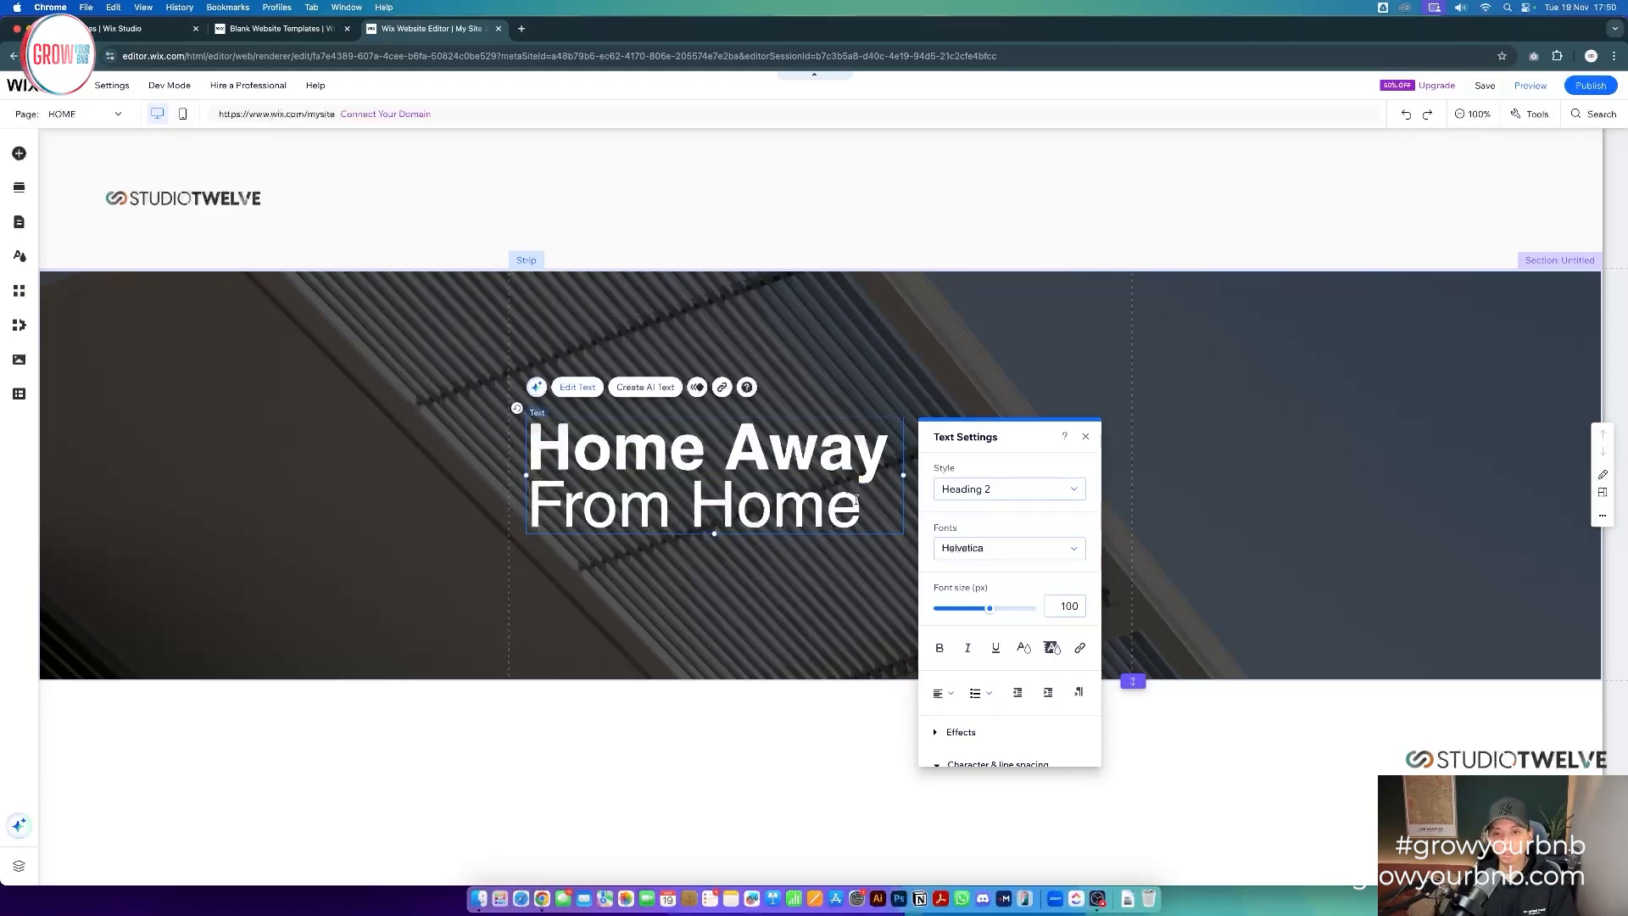
- Colour the heading's first line, "Home Away", with the custom orange #D06F1C sampled from the header logo
left_click_drag(891, 457, 576, 469)
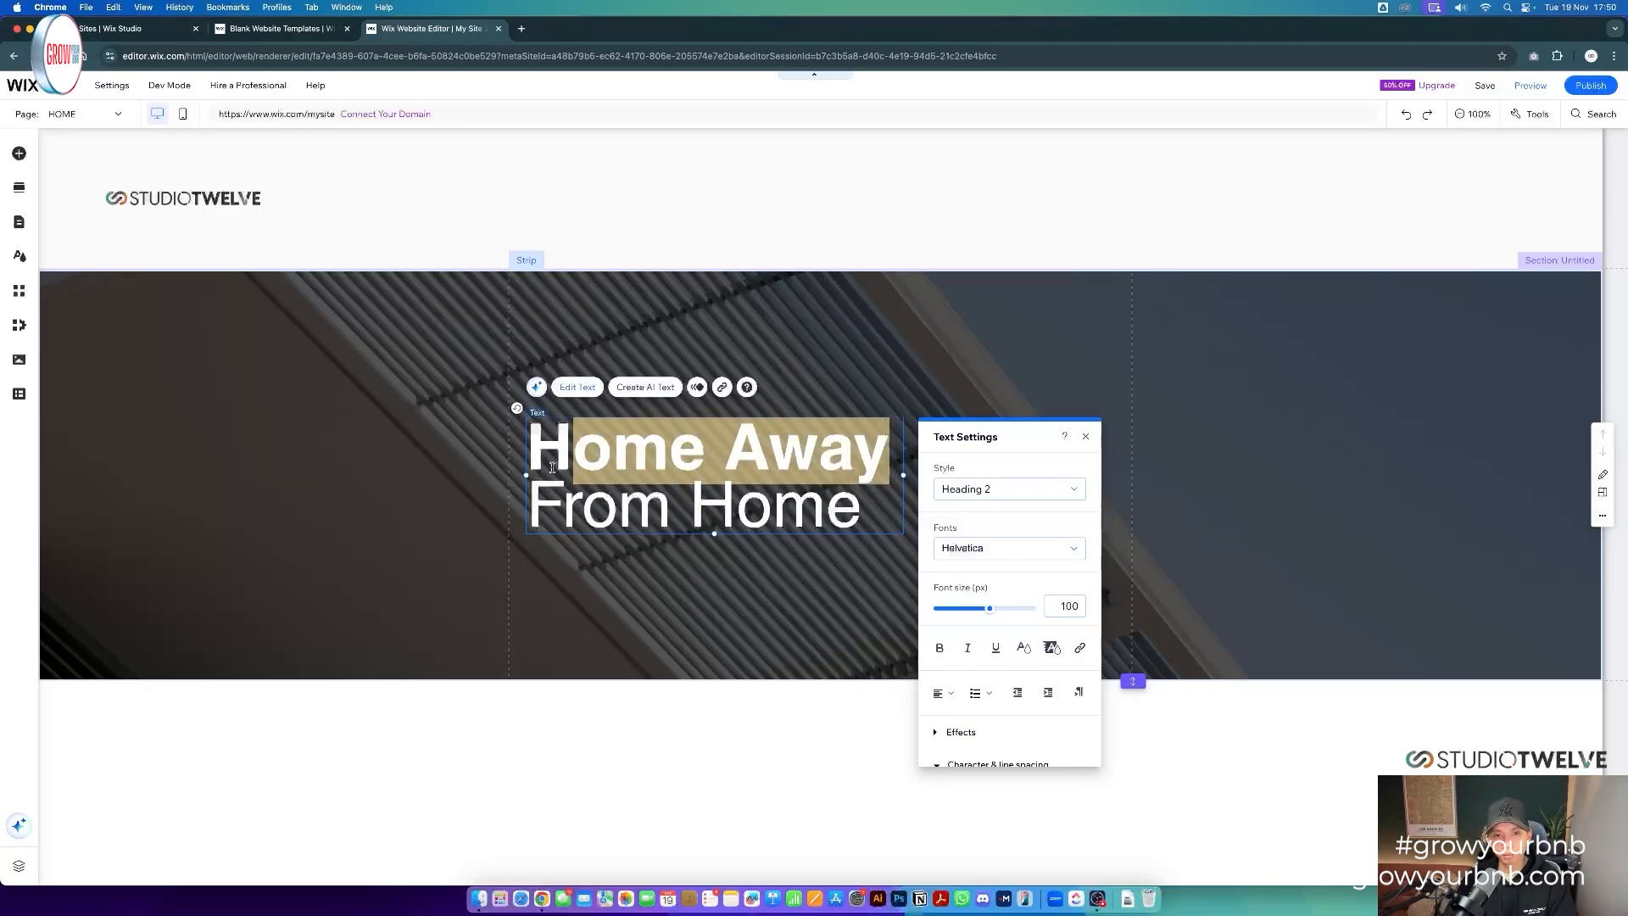
triple_click(806, 455)
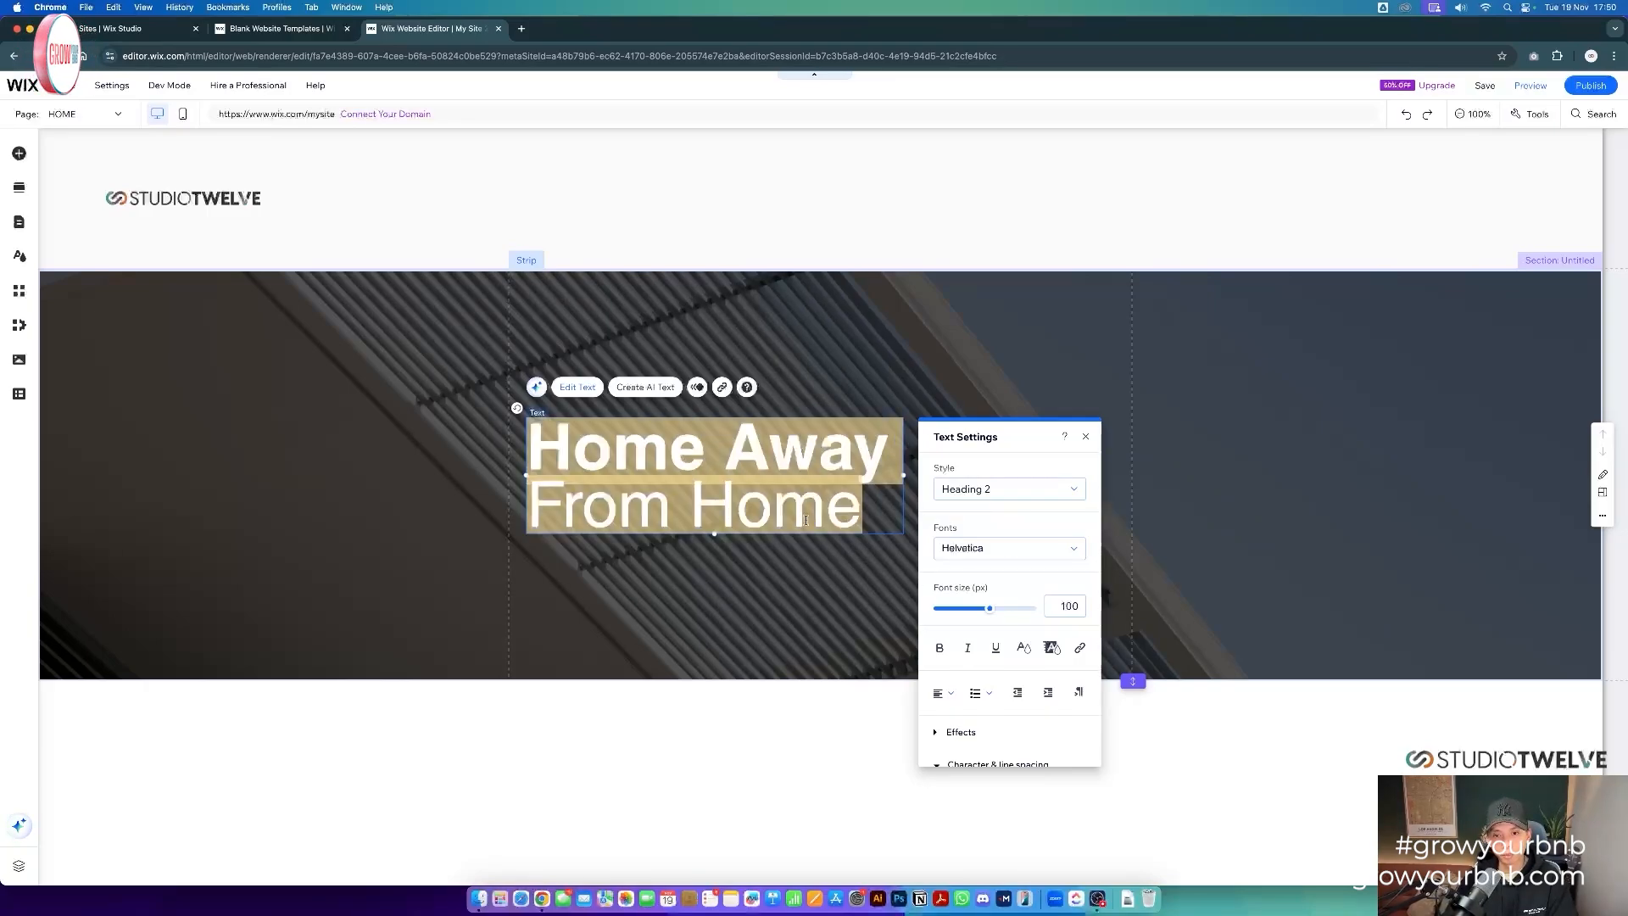
left_click_drag(865, 514, 785, 514)
left_click_drag(891, 456, 519, 456)
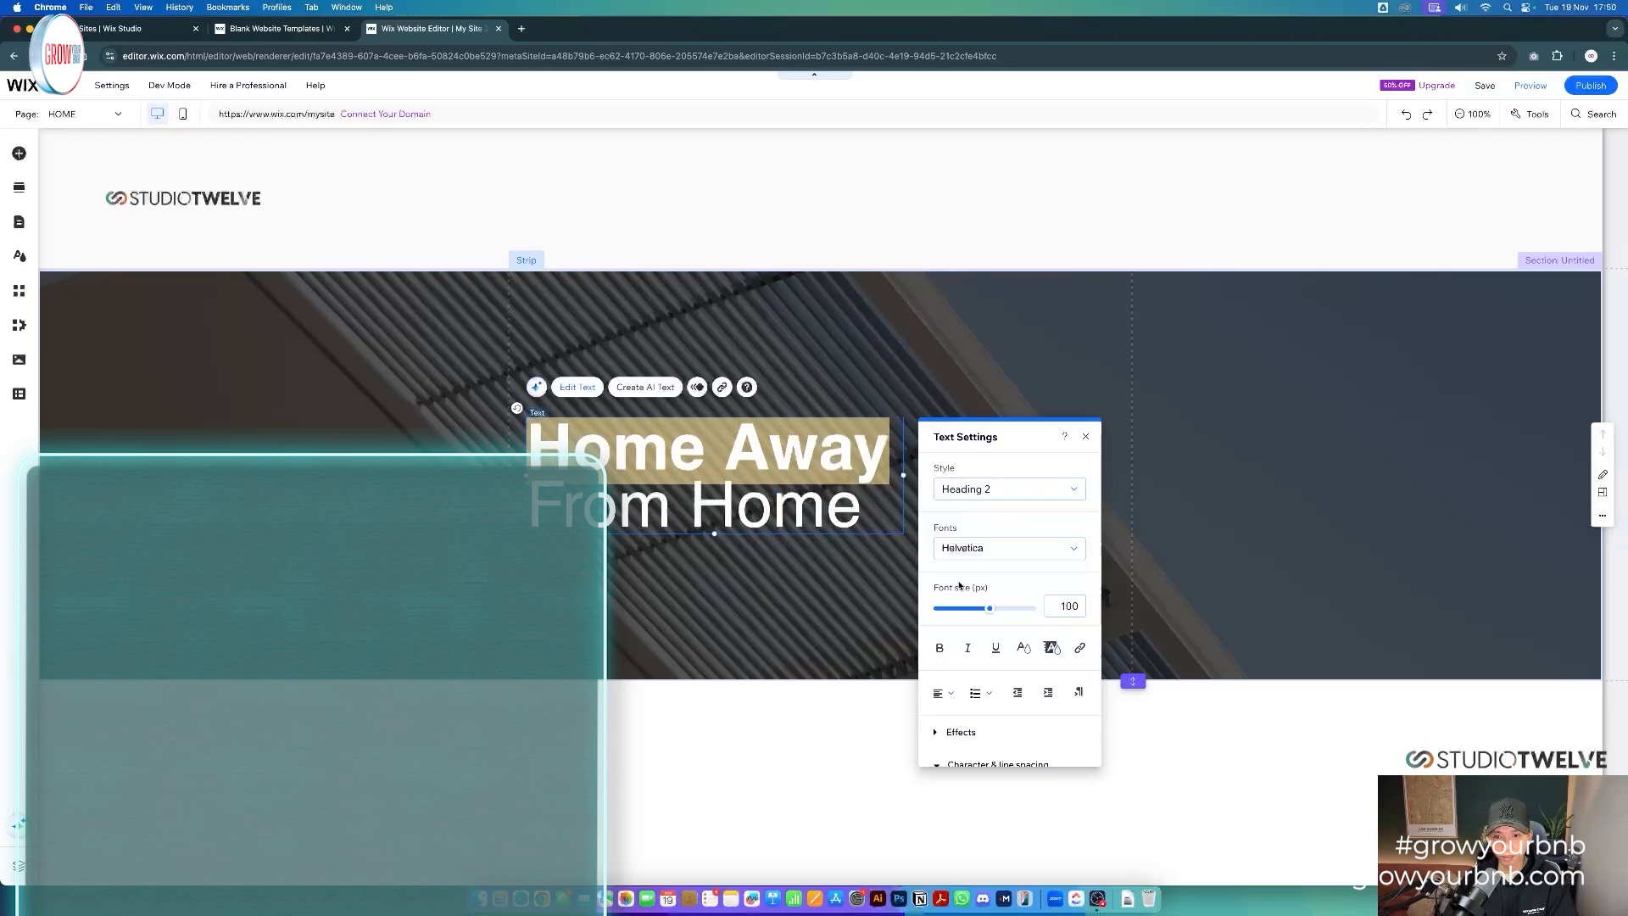
left_click(1023, 648)
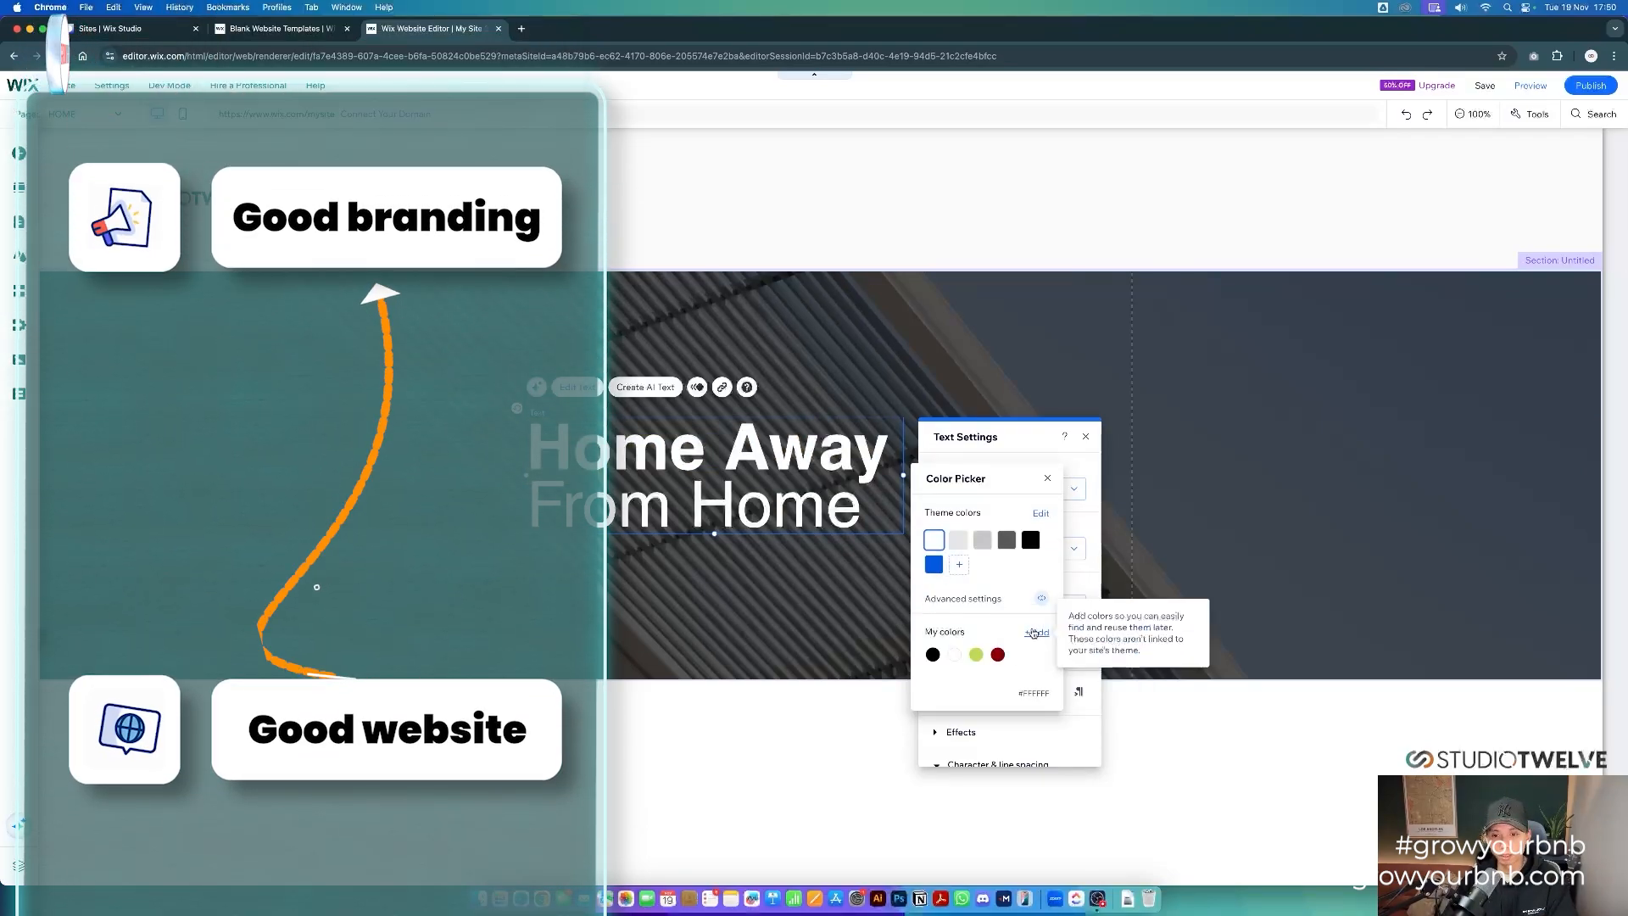
left_click(1034, 632)
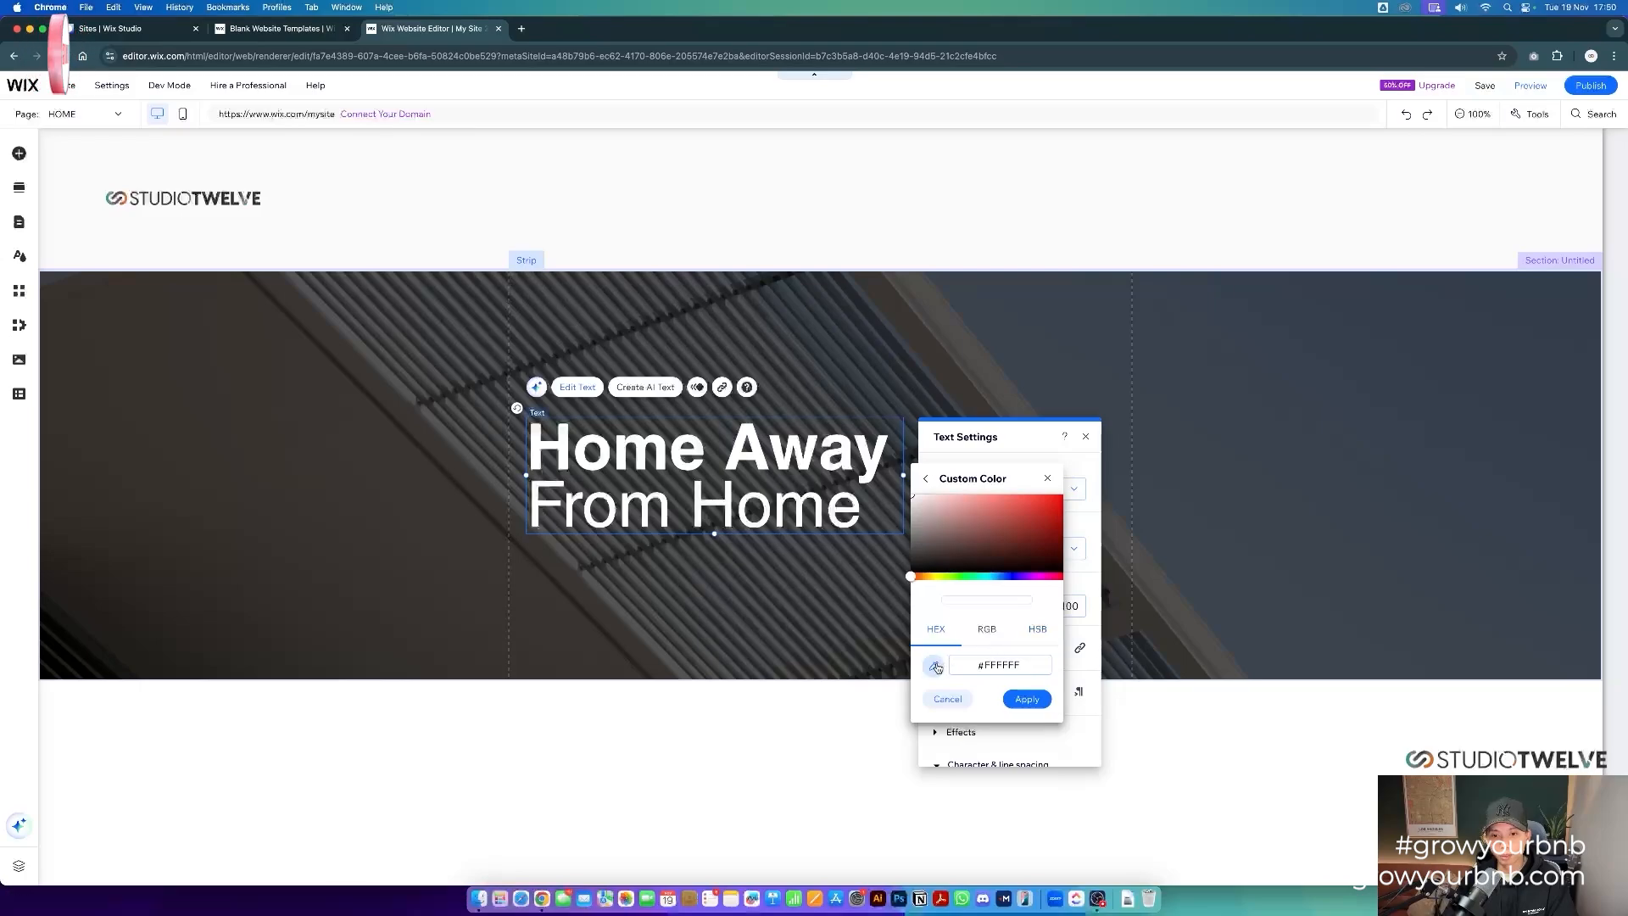
left_click(125, 198)
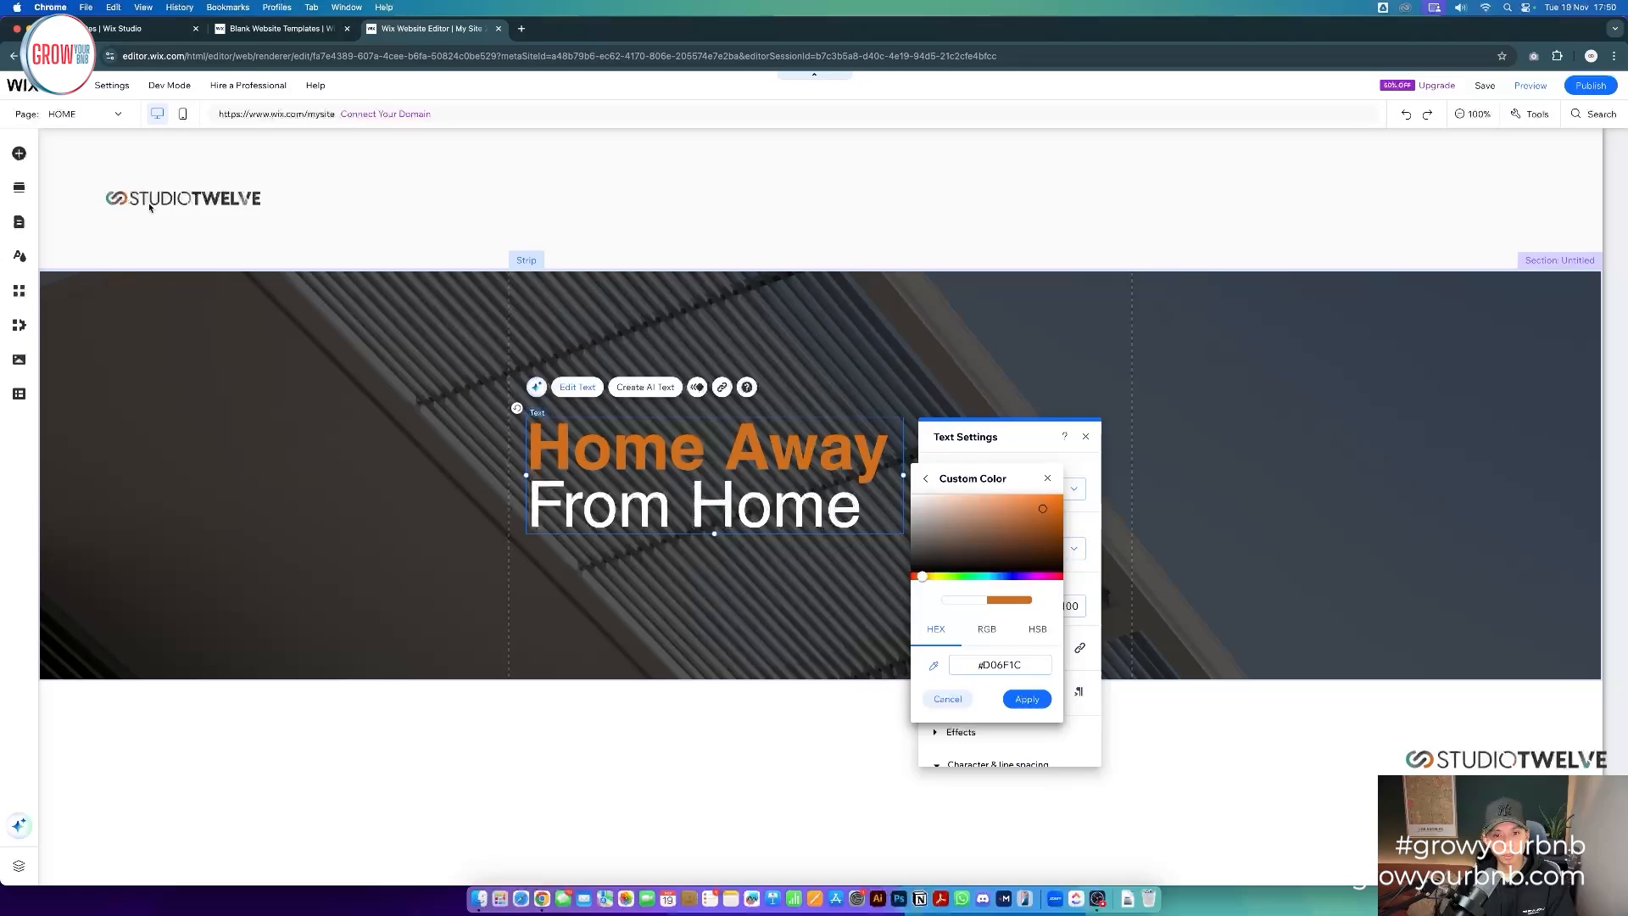
left_click(1025, 699)
left_click_drag(680, 489, 963, 575)
left_click(963, 576)
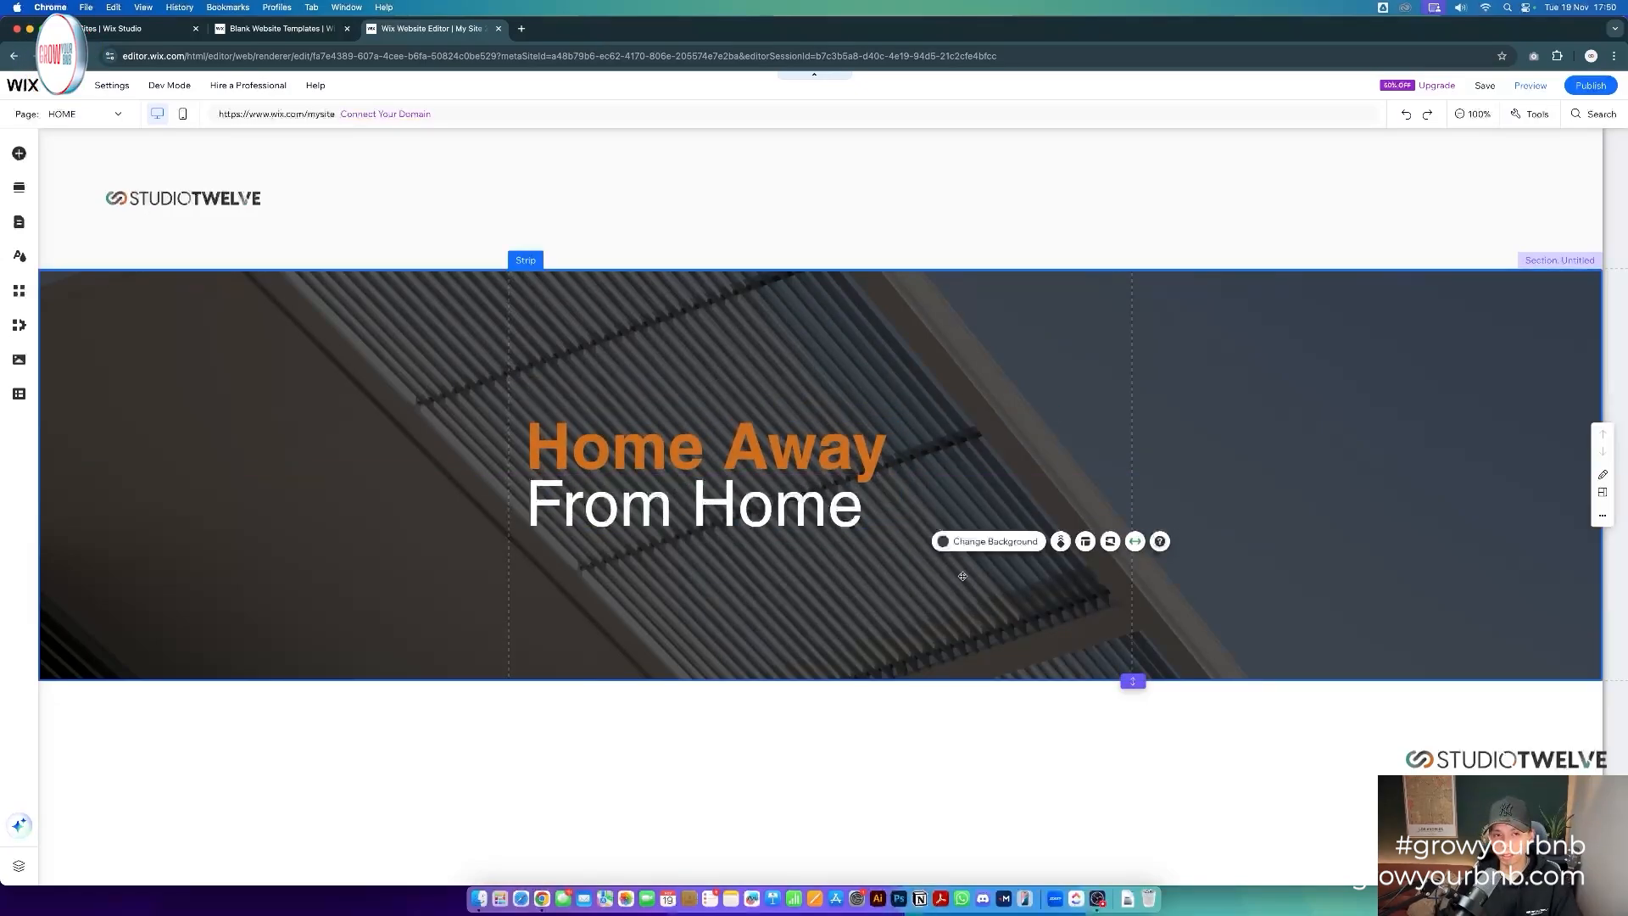
- Add the first themed text button to the strip, placing it directly below the heading and aligned with its left edge
left_click(19, 154)
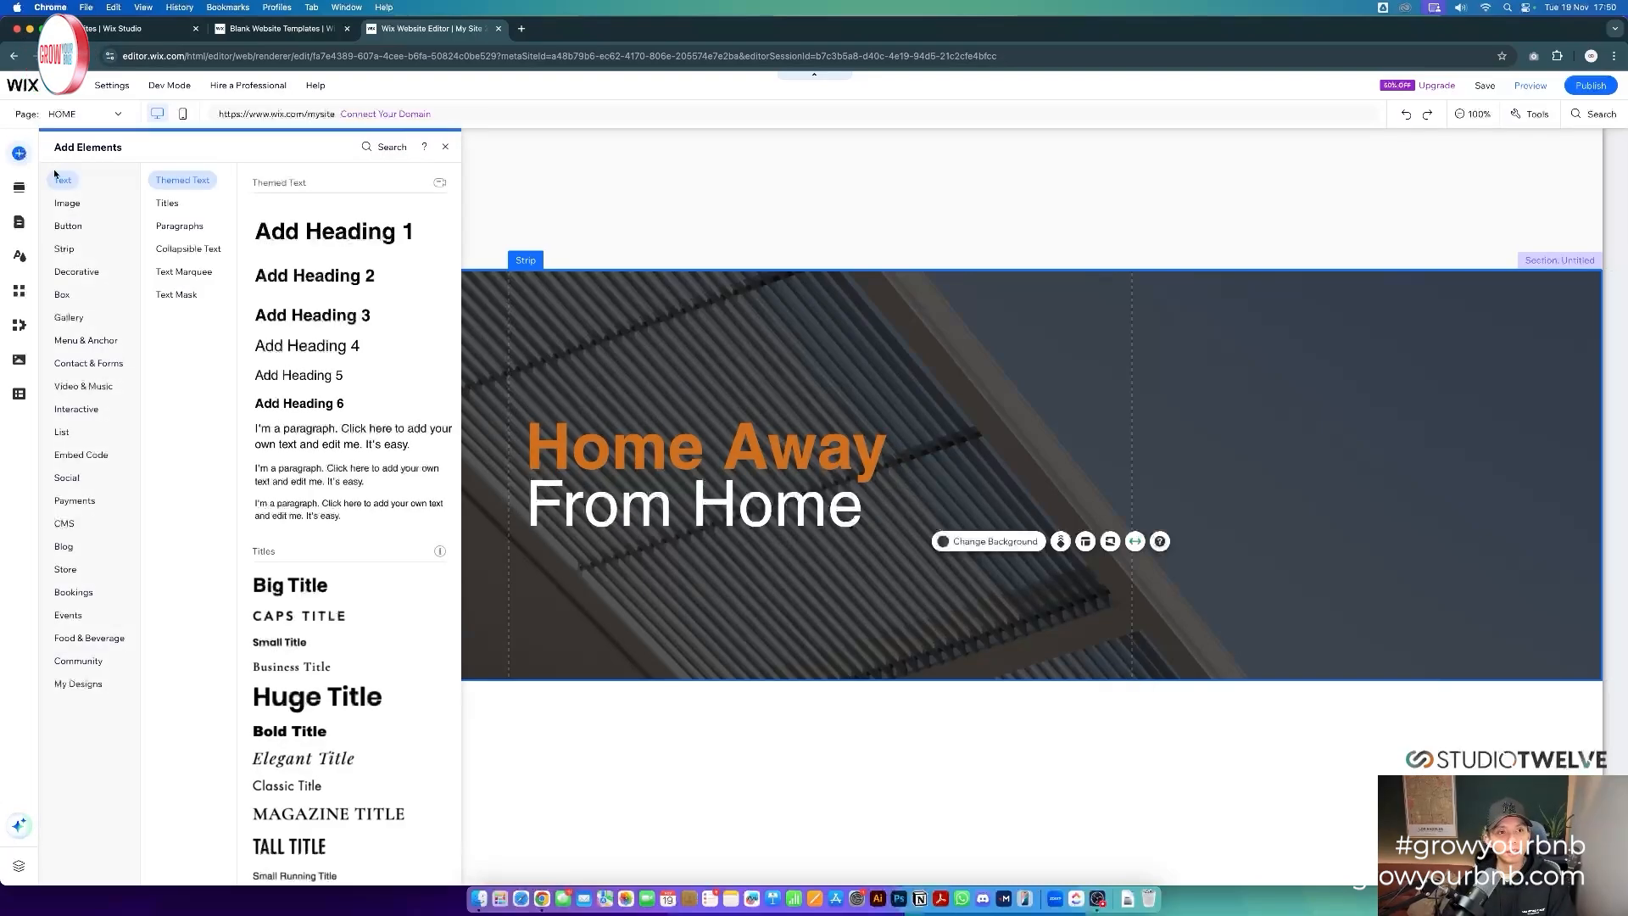
left_click(61, 227)
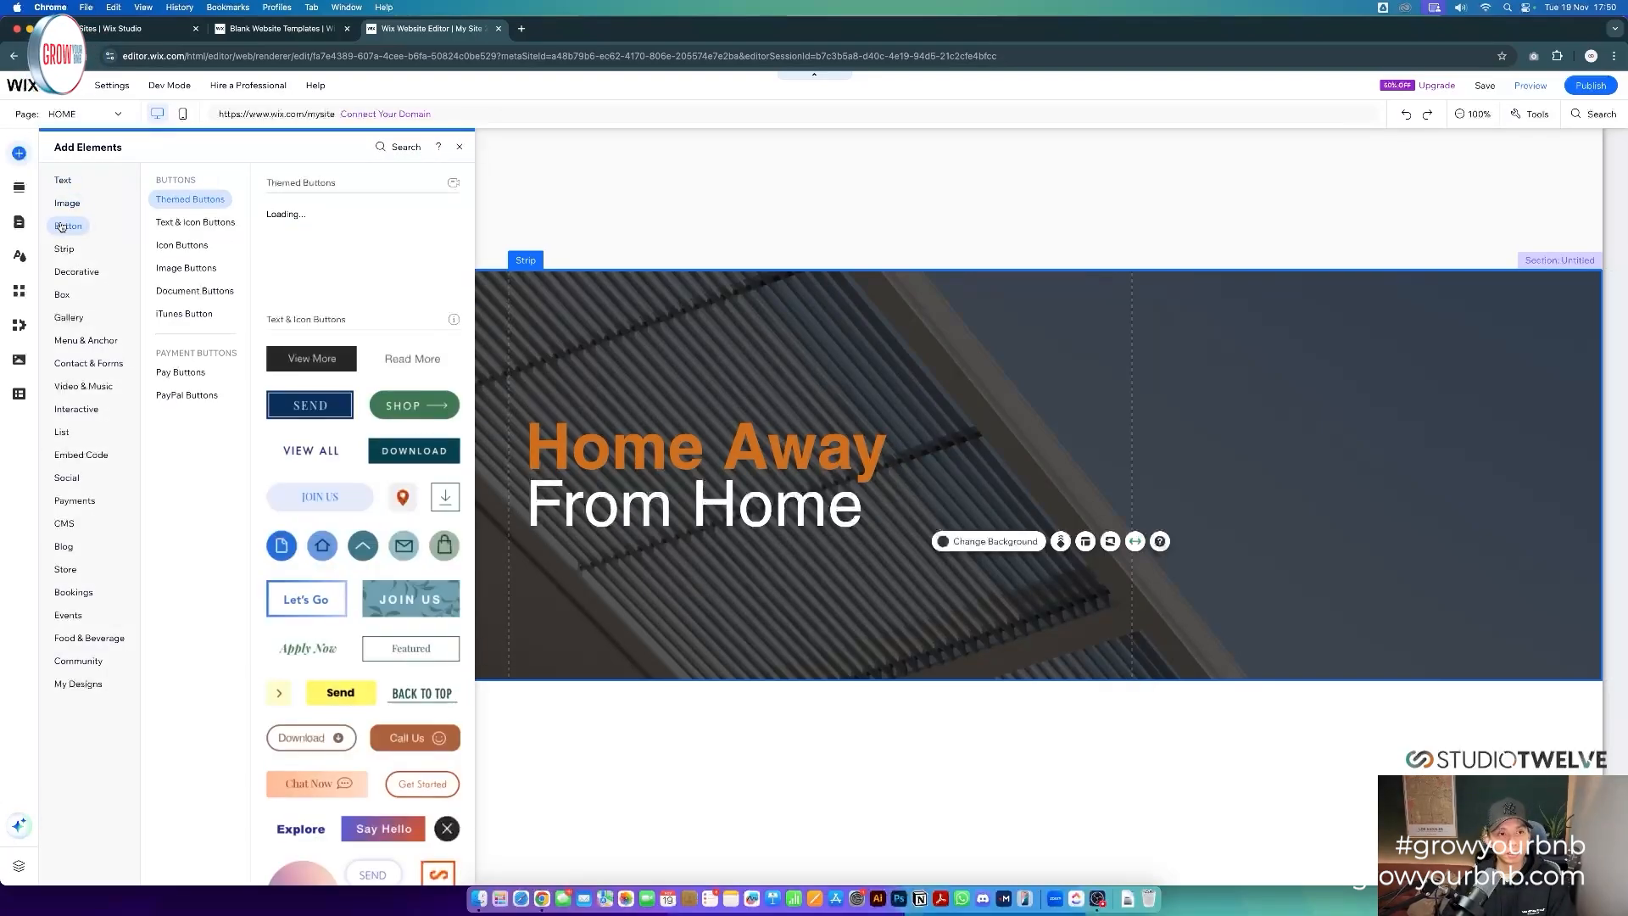
left_click(19, 158)
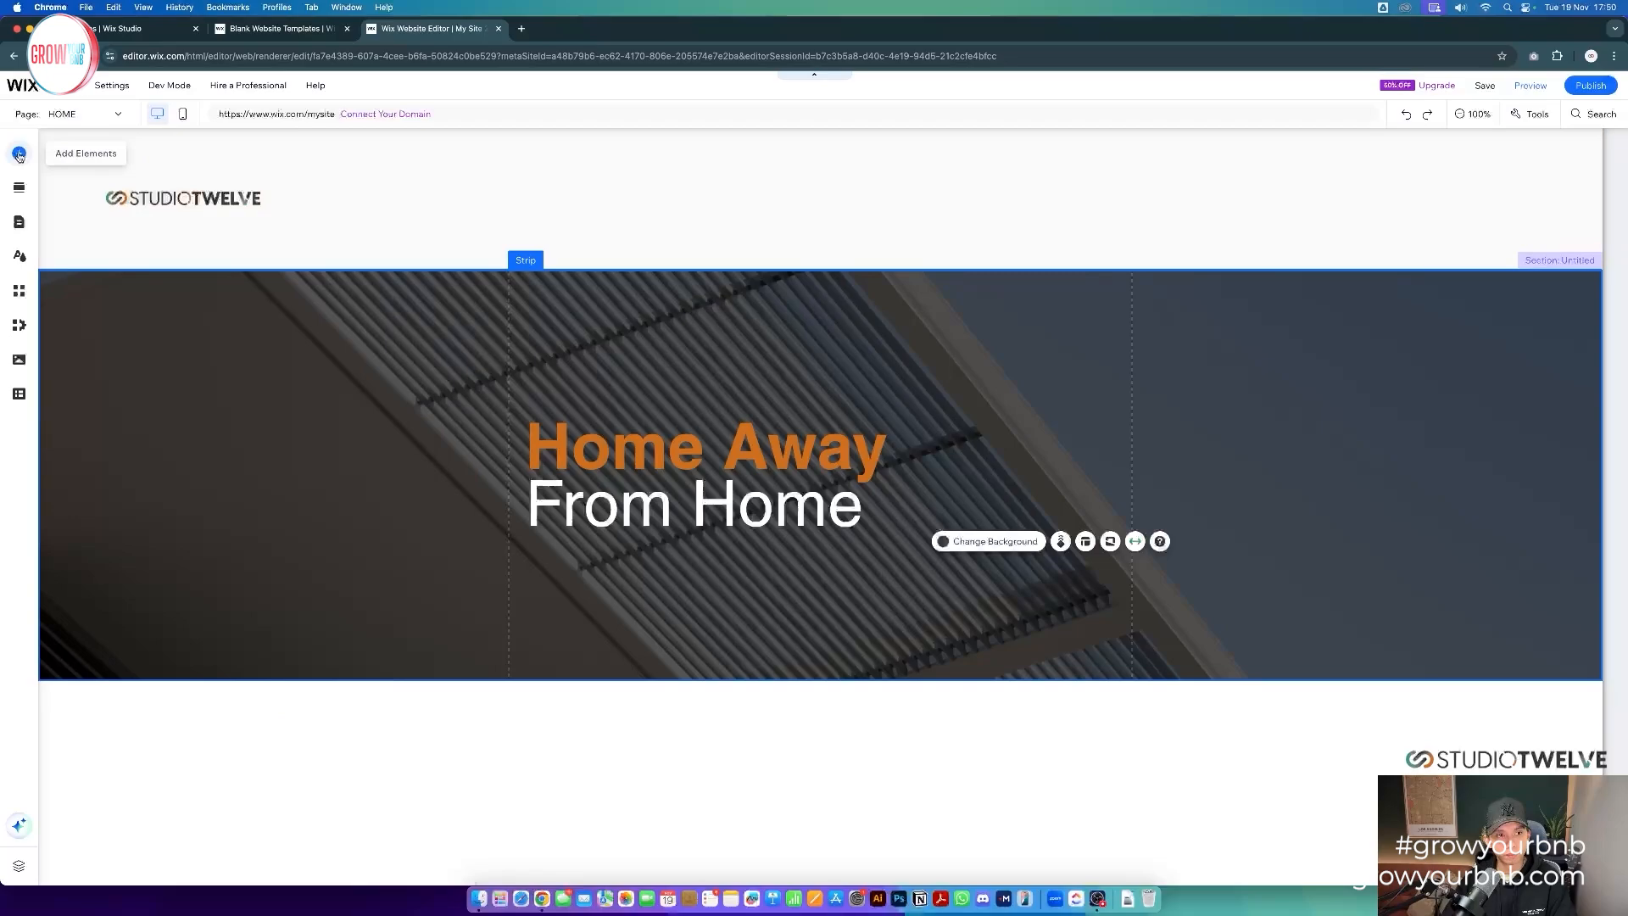
left_click(18, 154)
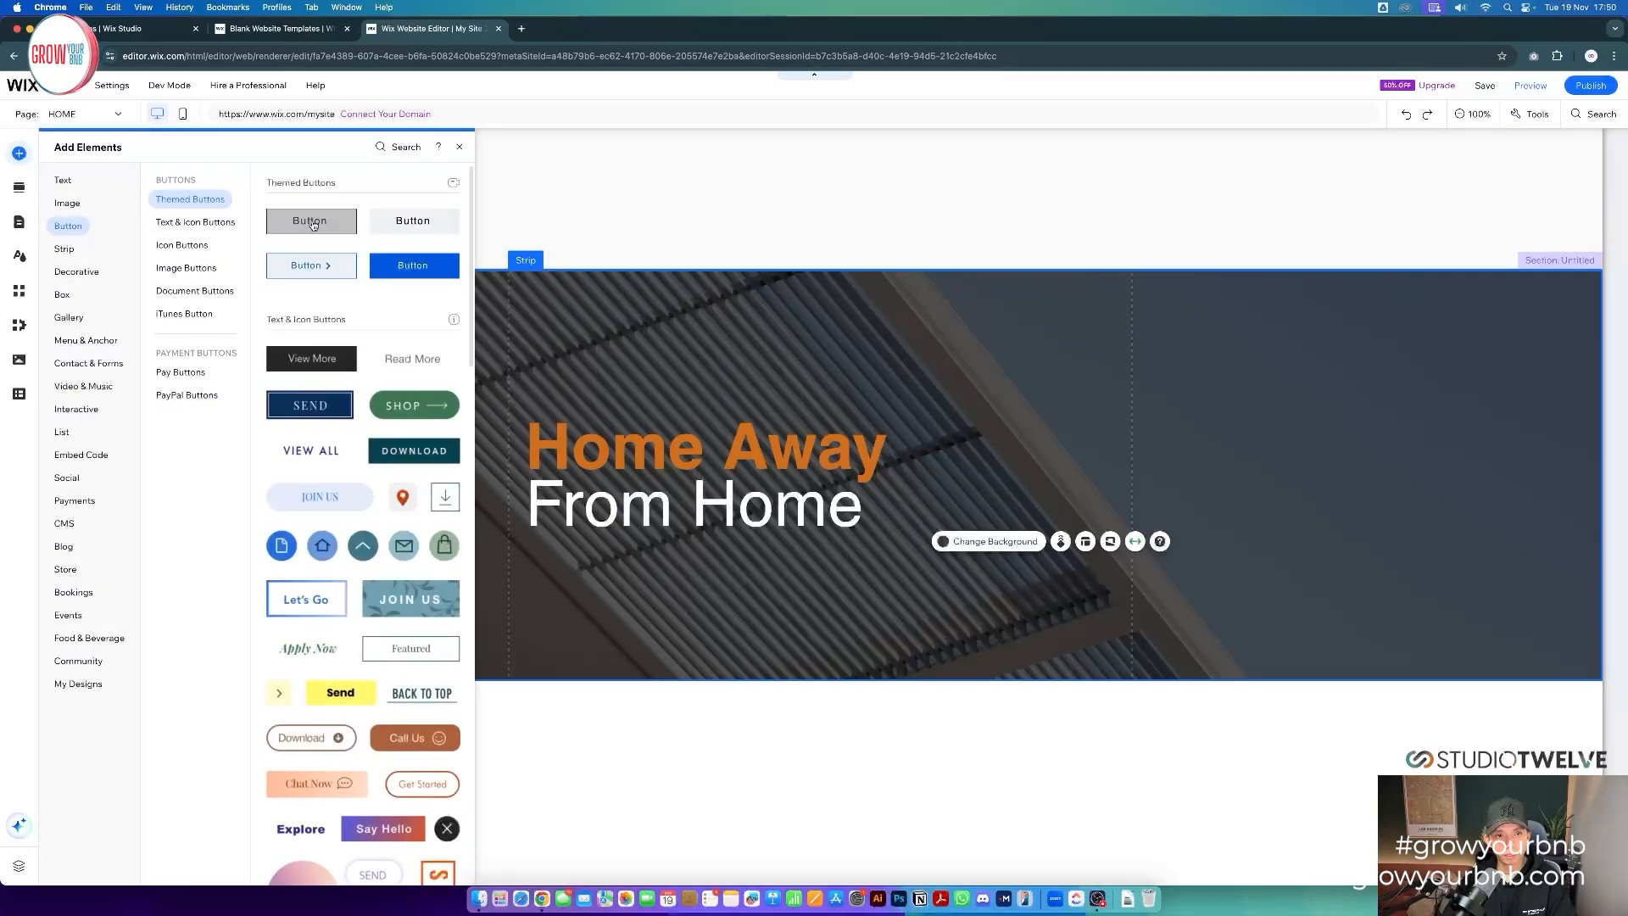
left_click_drag(300, 225, 700, 553)
- Change the button's label to "Find Your Property"
double_click(660, 553)
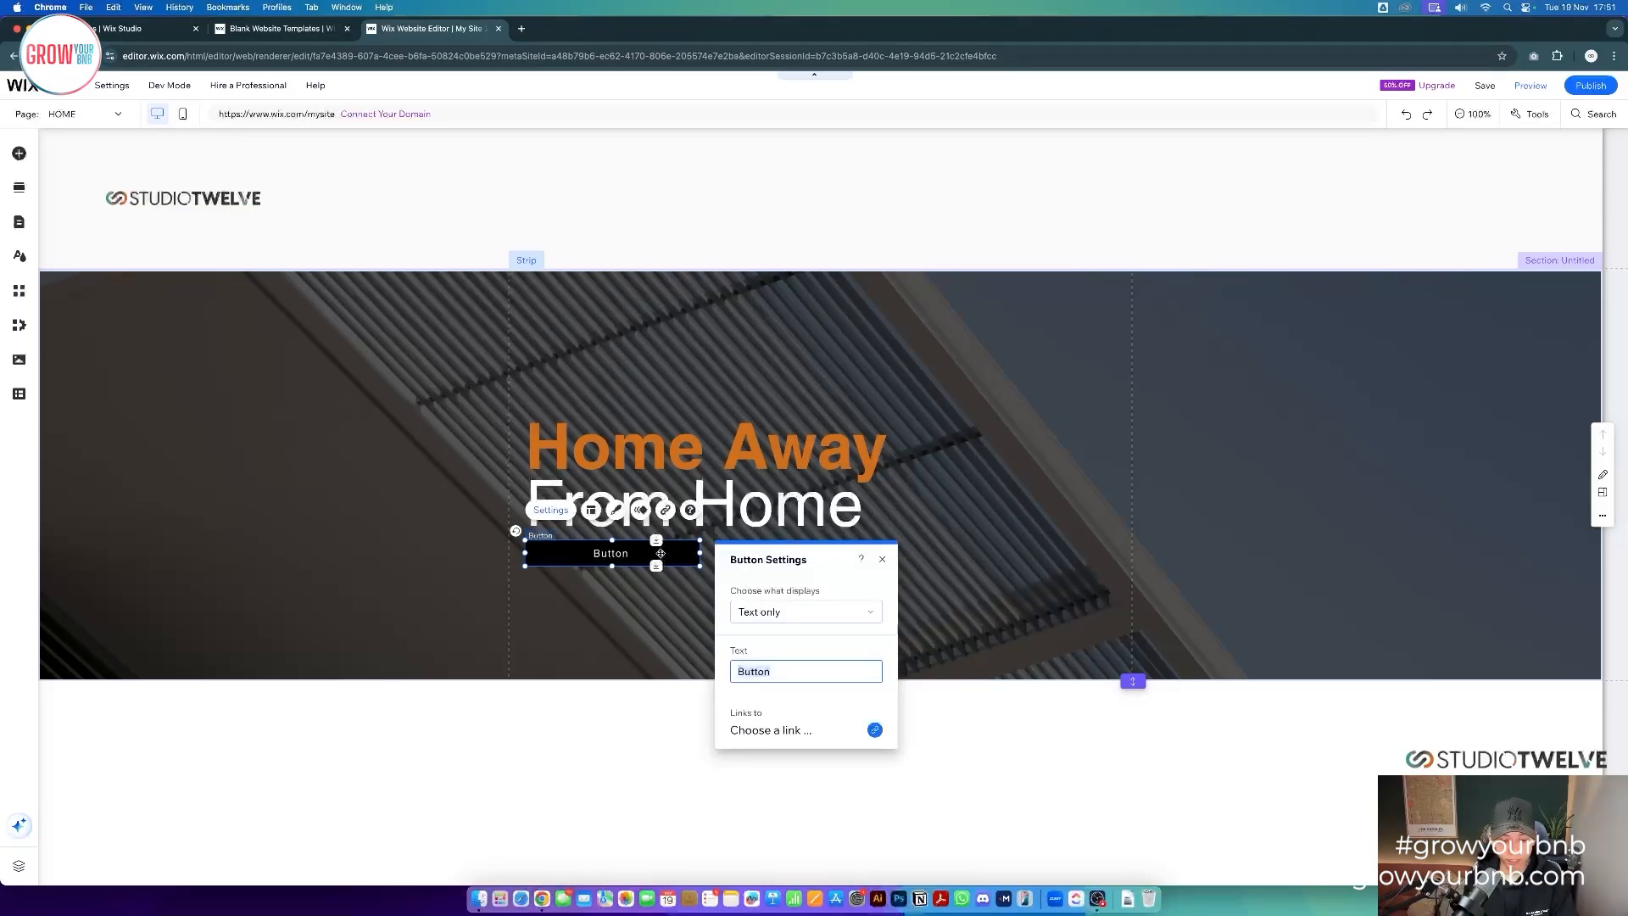
type("Book Direct")
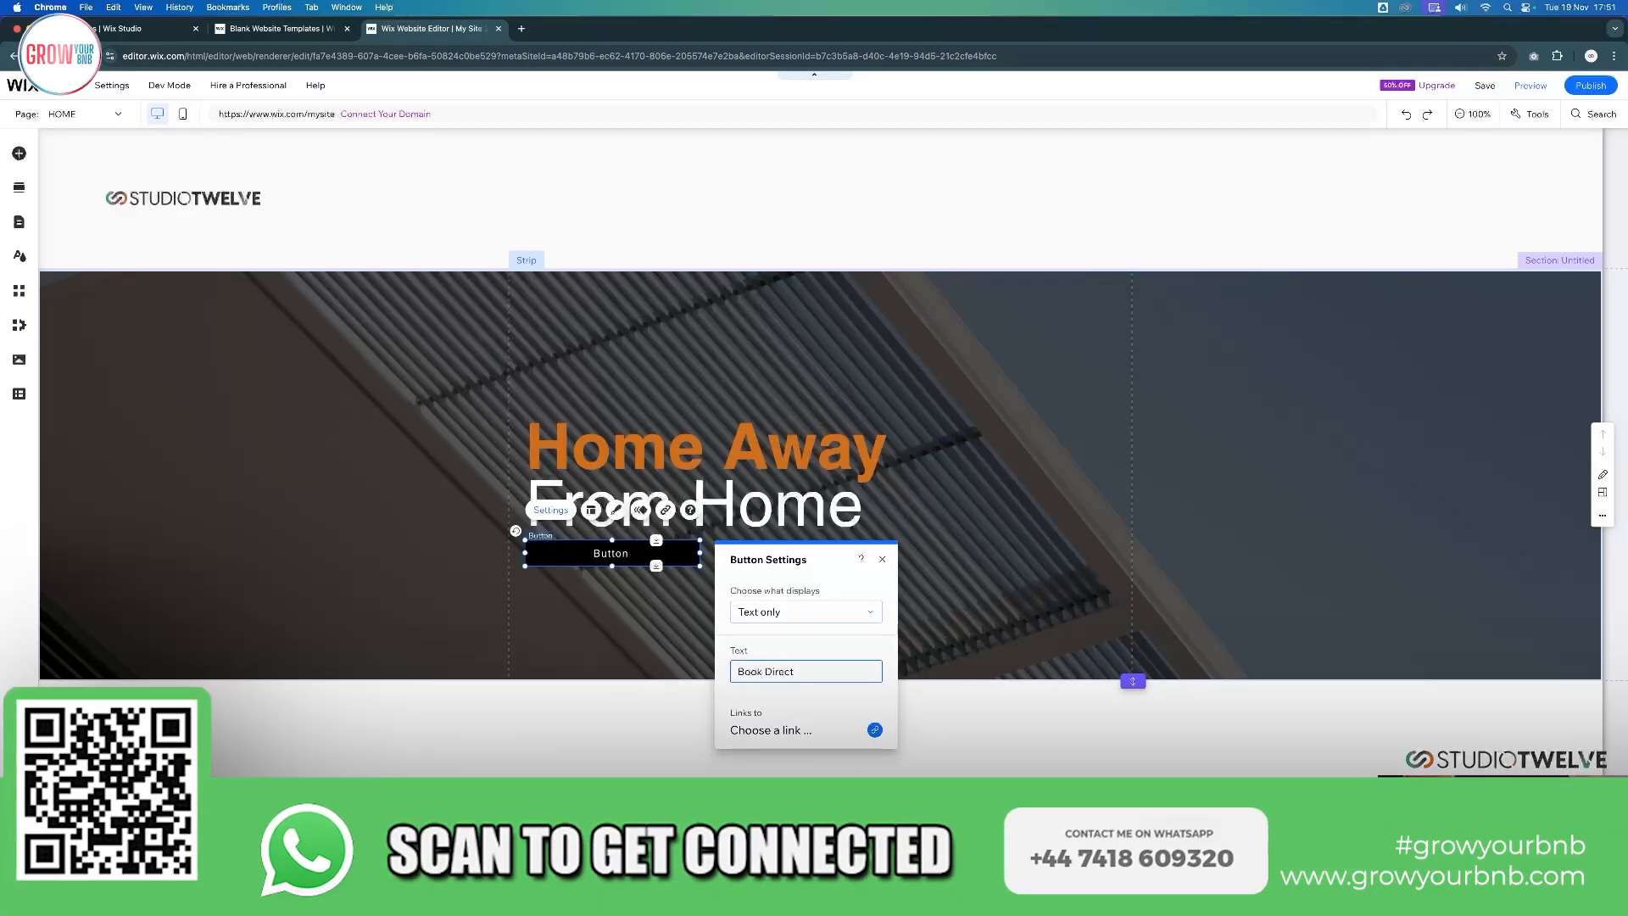
key("super+a")
type("Find your")
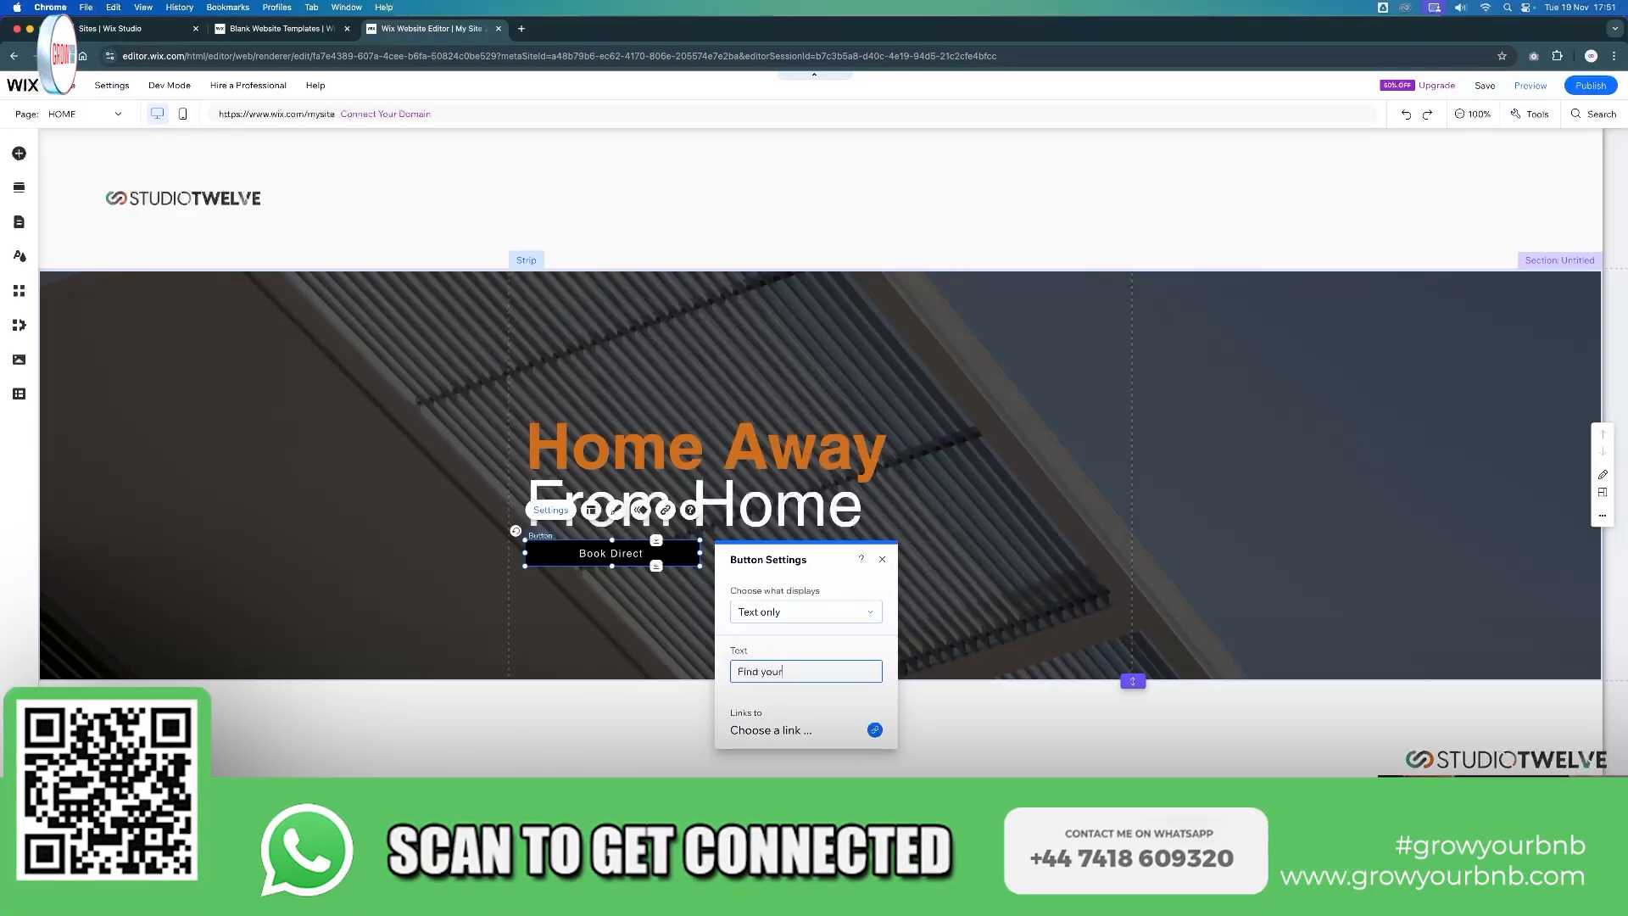
key("BackSpace")
key("BackSpace")
key("BackSpace")
key("BackSpace")
type("Your Property")
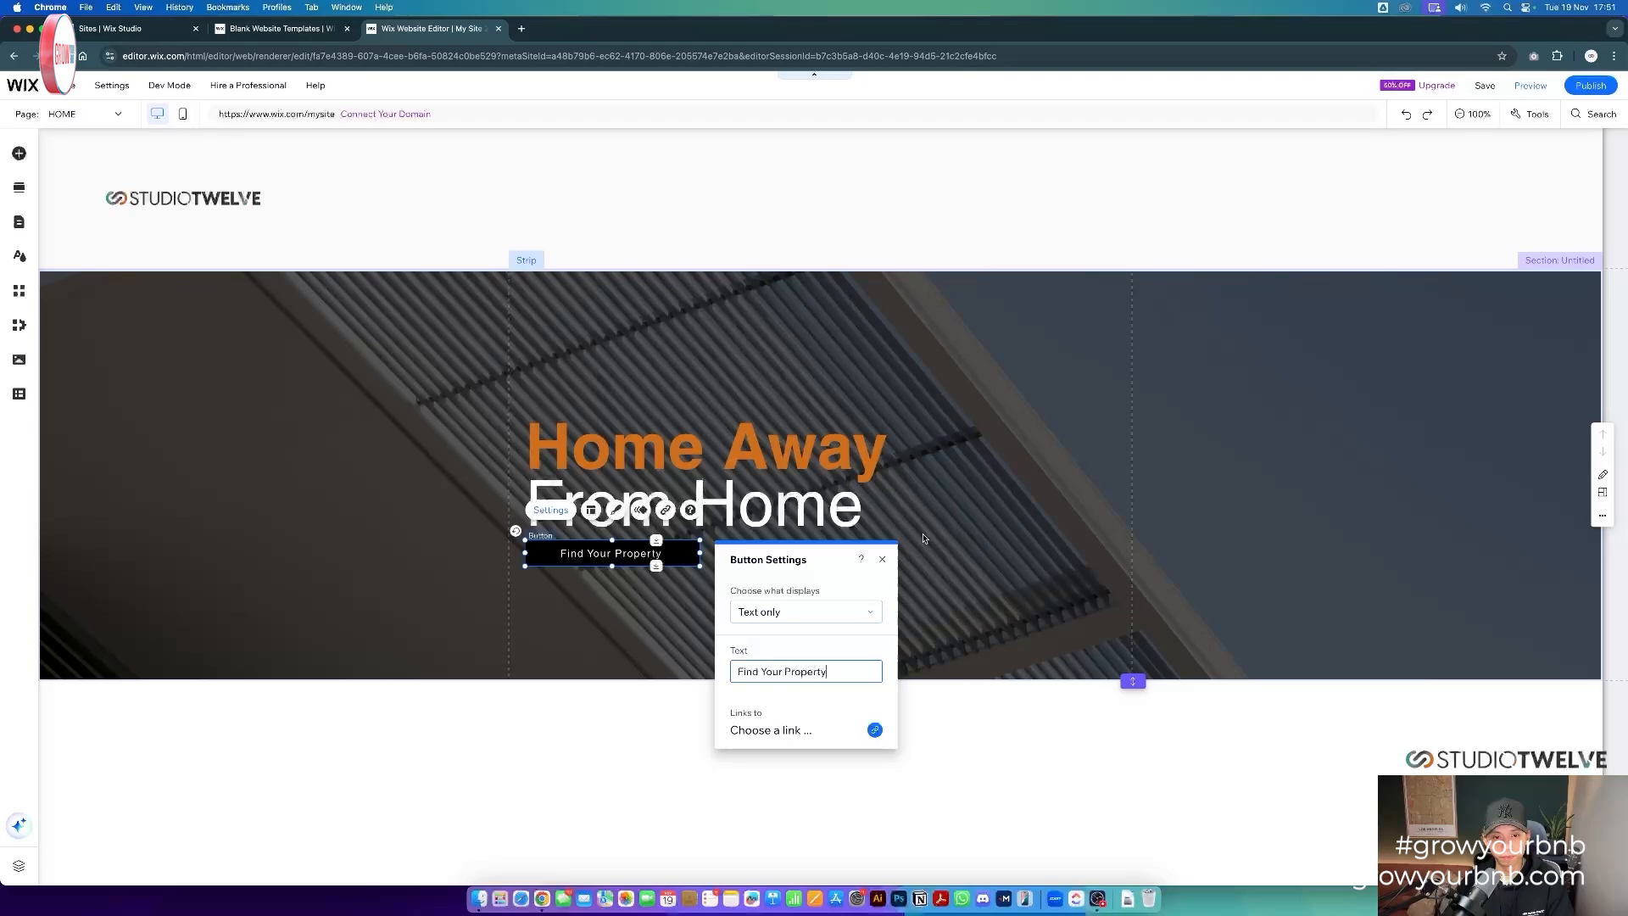
left_click(924, 538)
- Fill the button's regular-state background with the saved custom orange #D06F1C
left_click(619, 553)
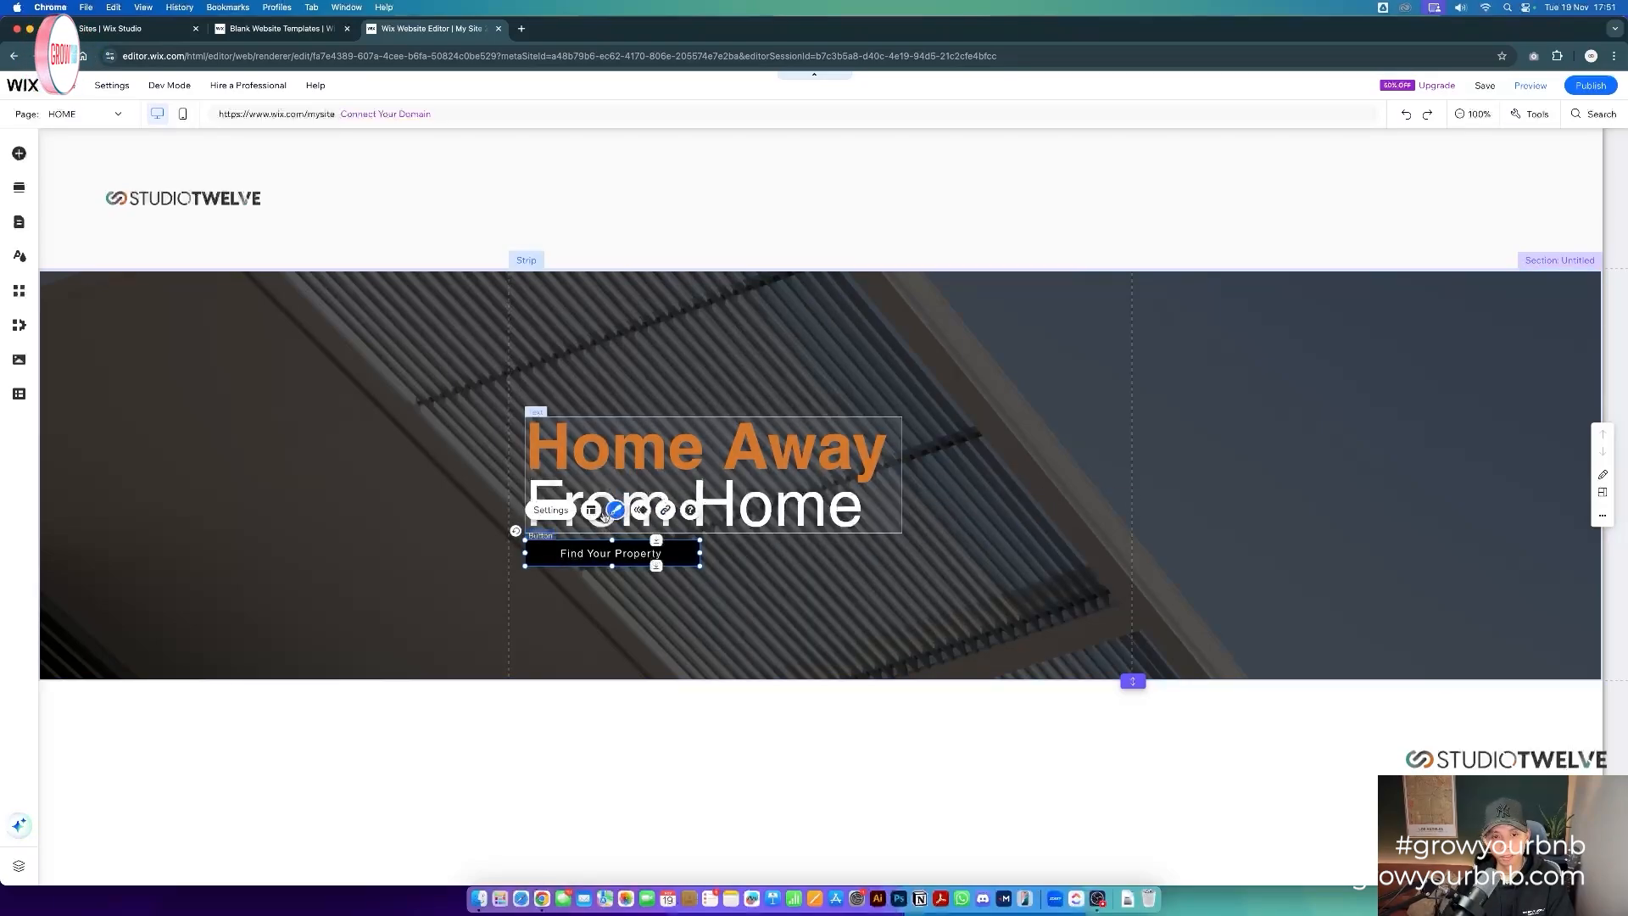
left_click(612, 514)
left_click(414, 537)
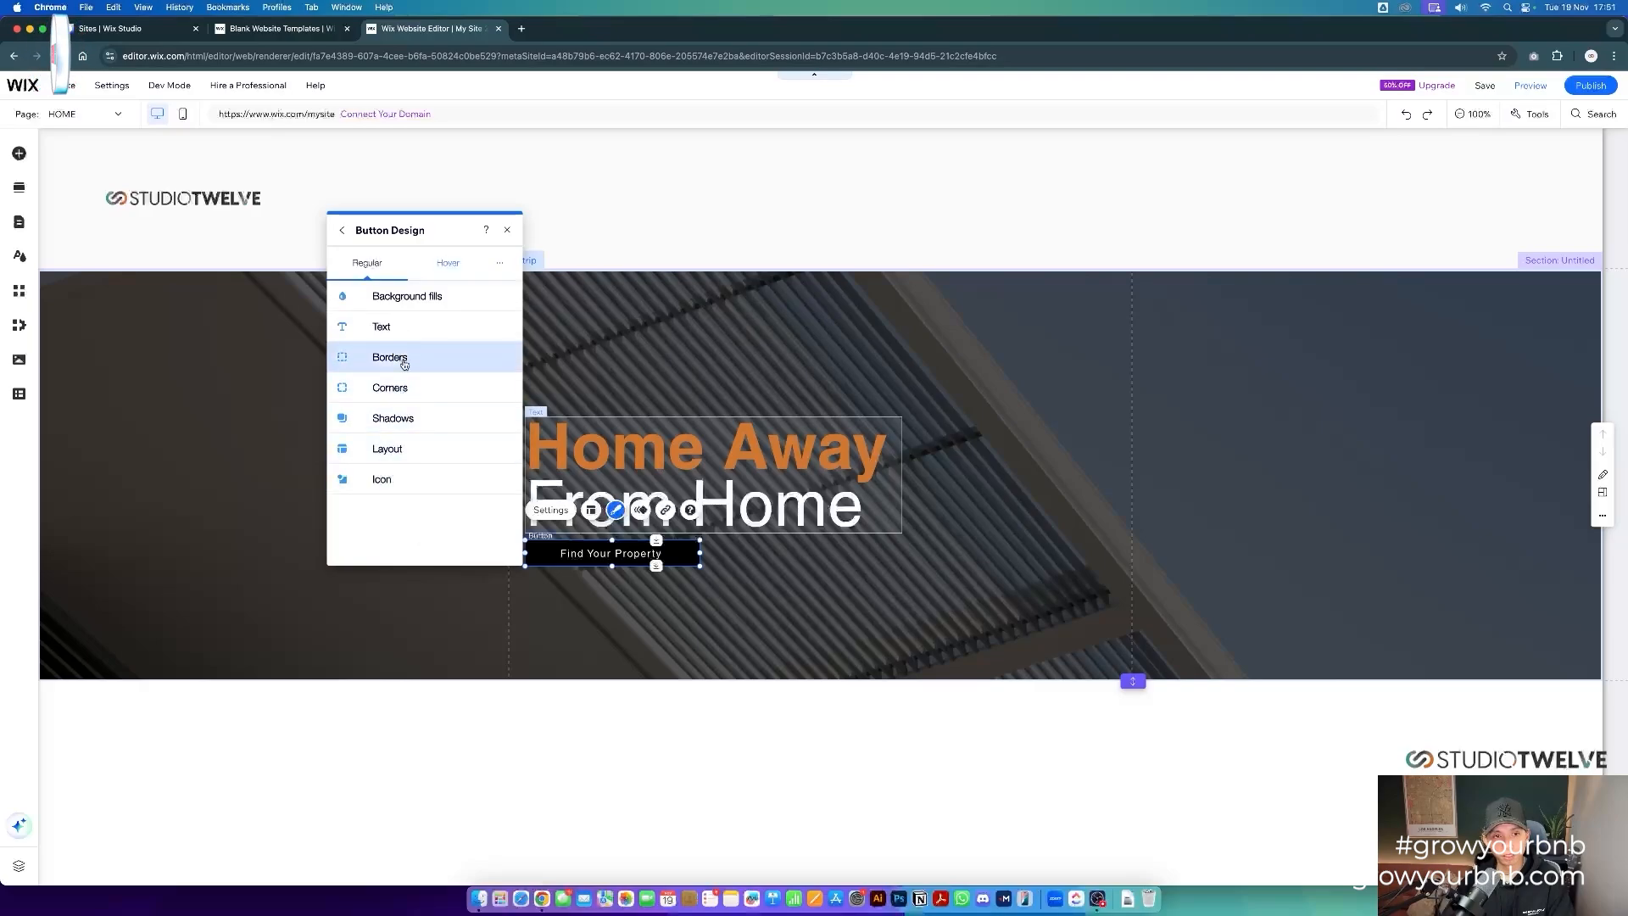
left_click(419, 299)
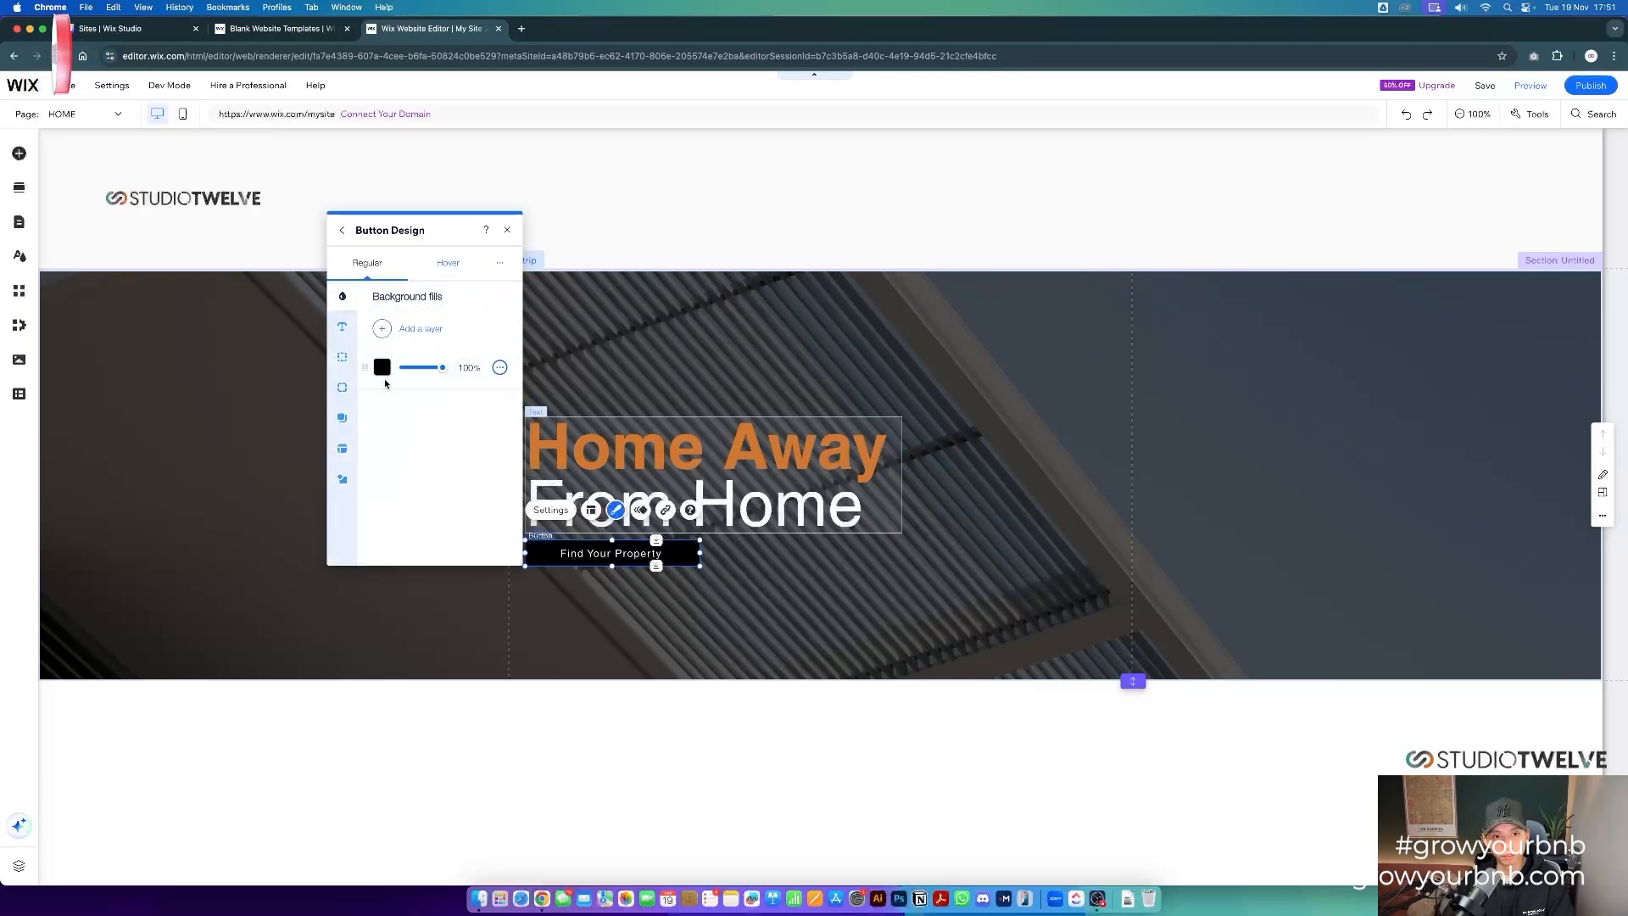
left_click(382, 371)
left_click(654, 459)
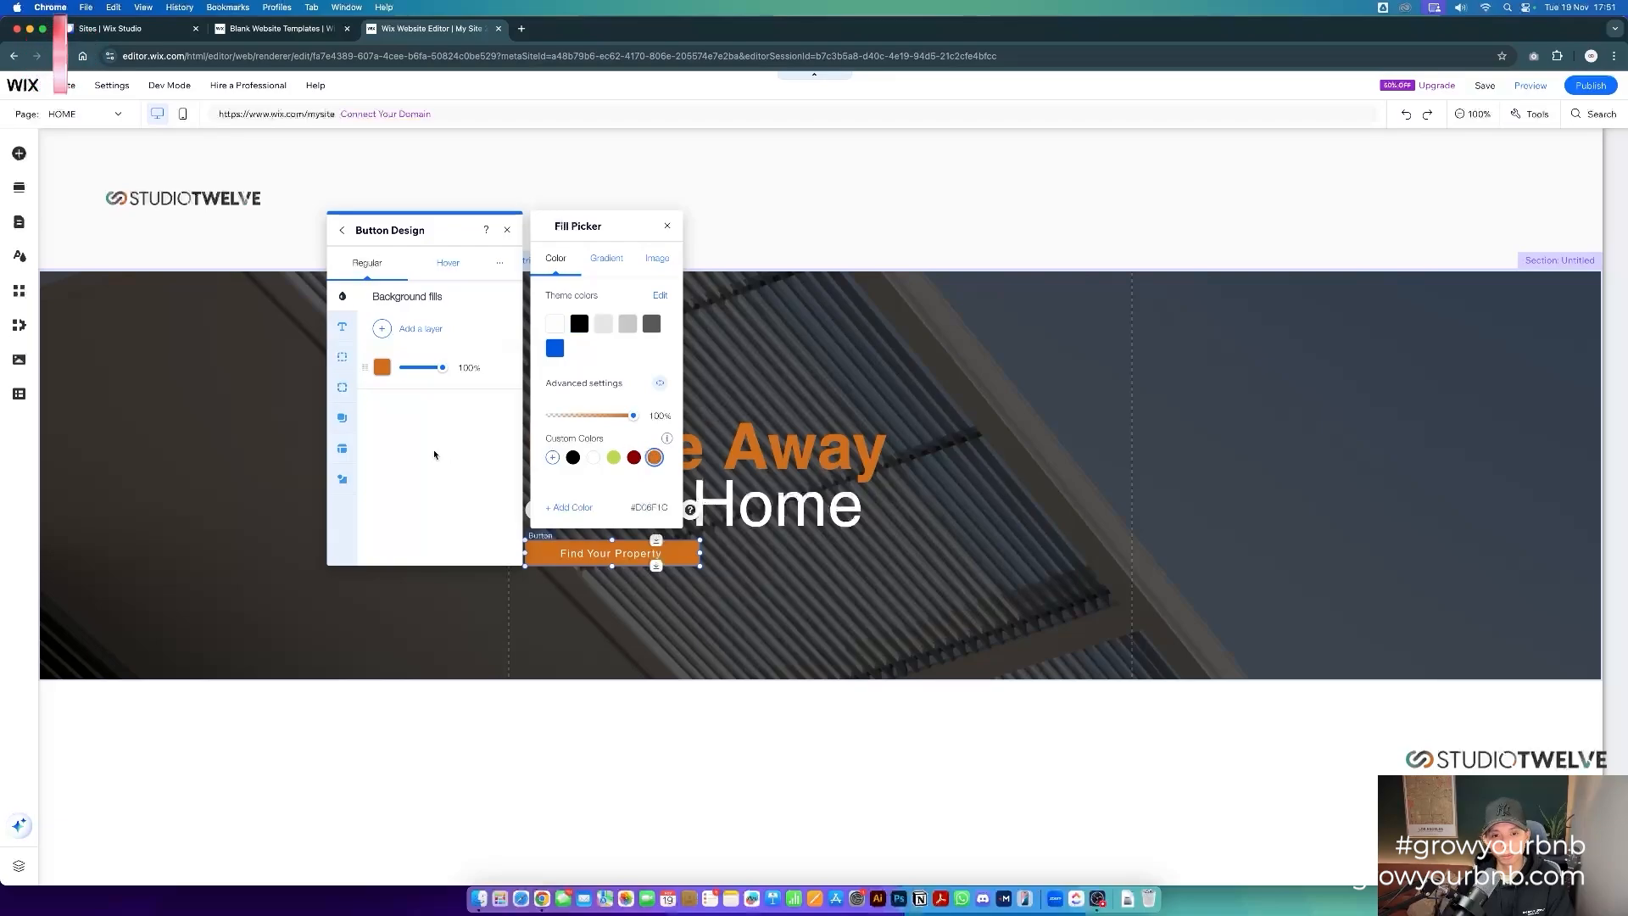
left_click(403, 410)
- Change the font of the button's text to Helvetica Bold
left_click(342, 327)
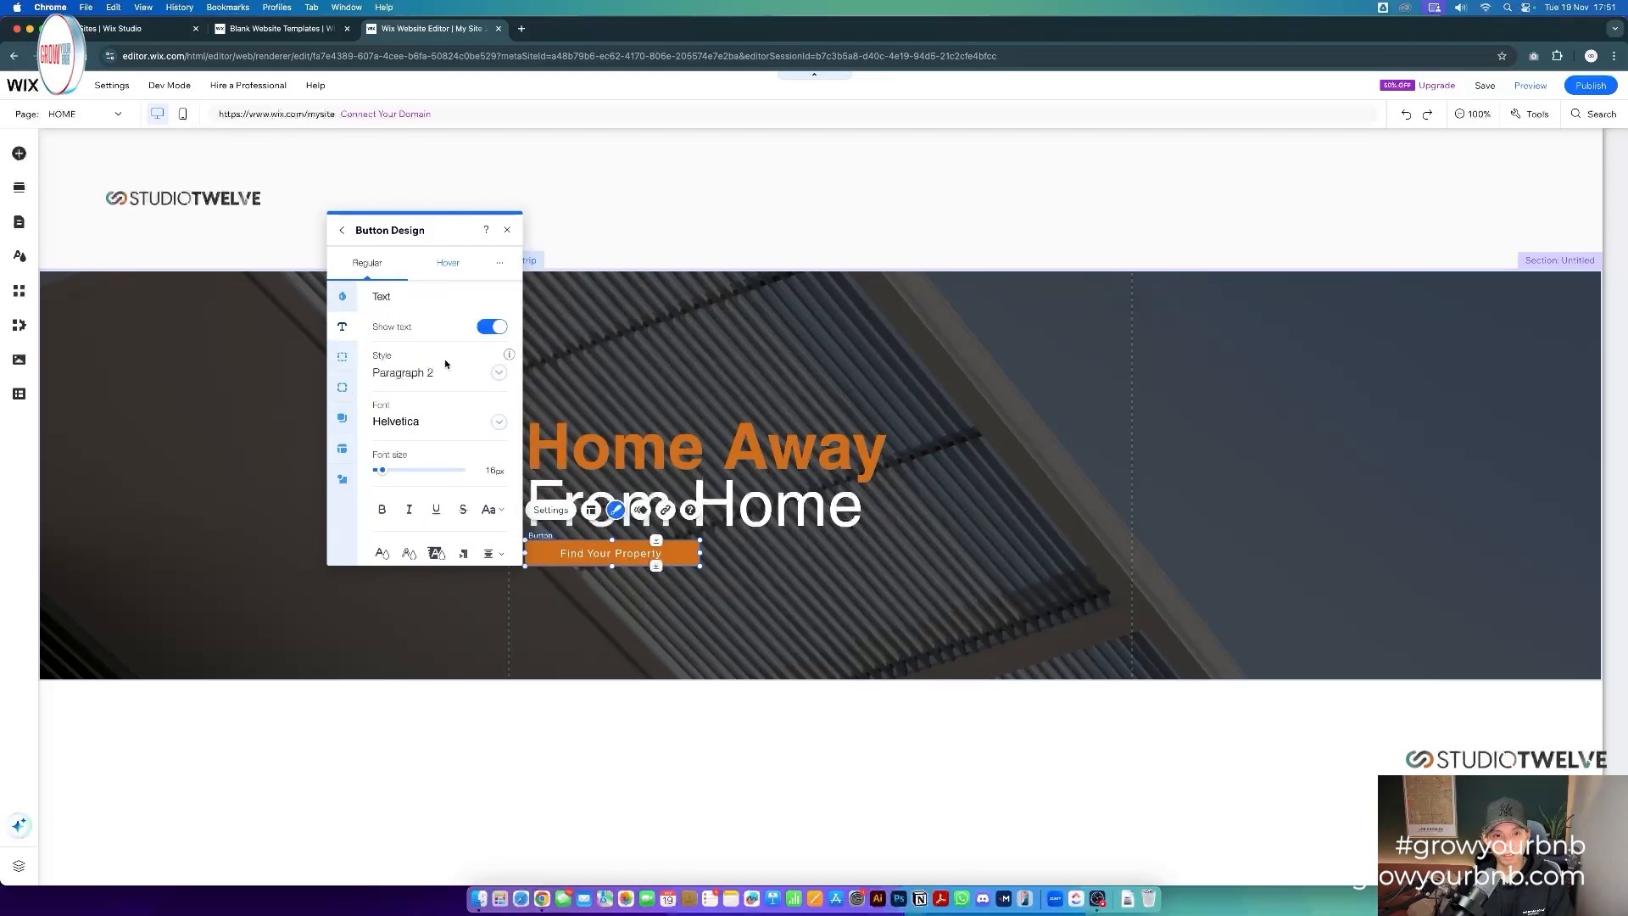
left_click(437, 427)
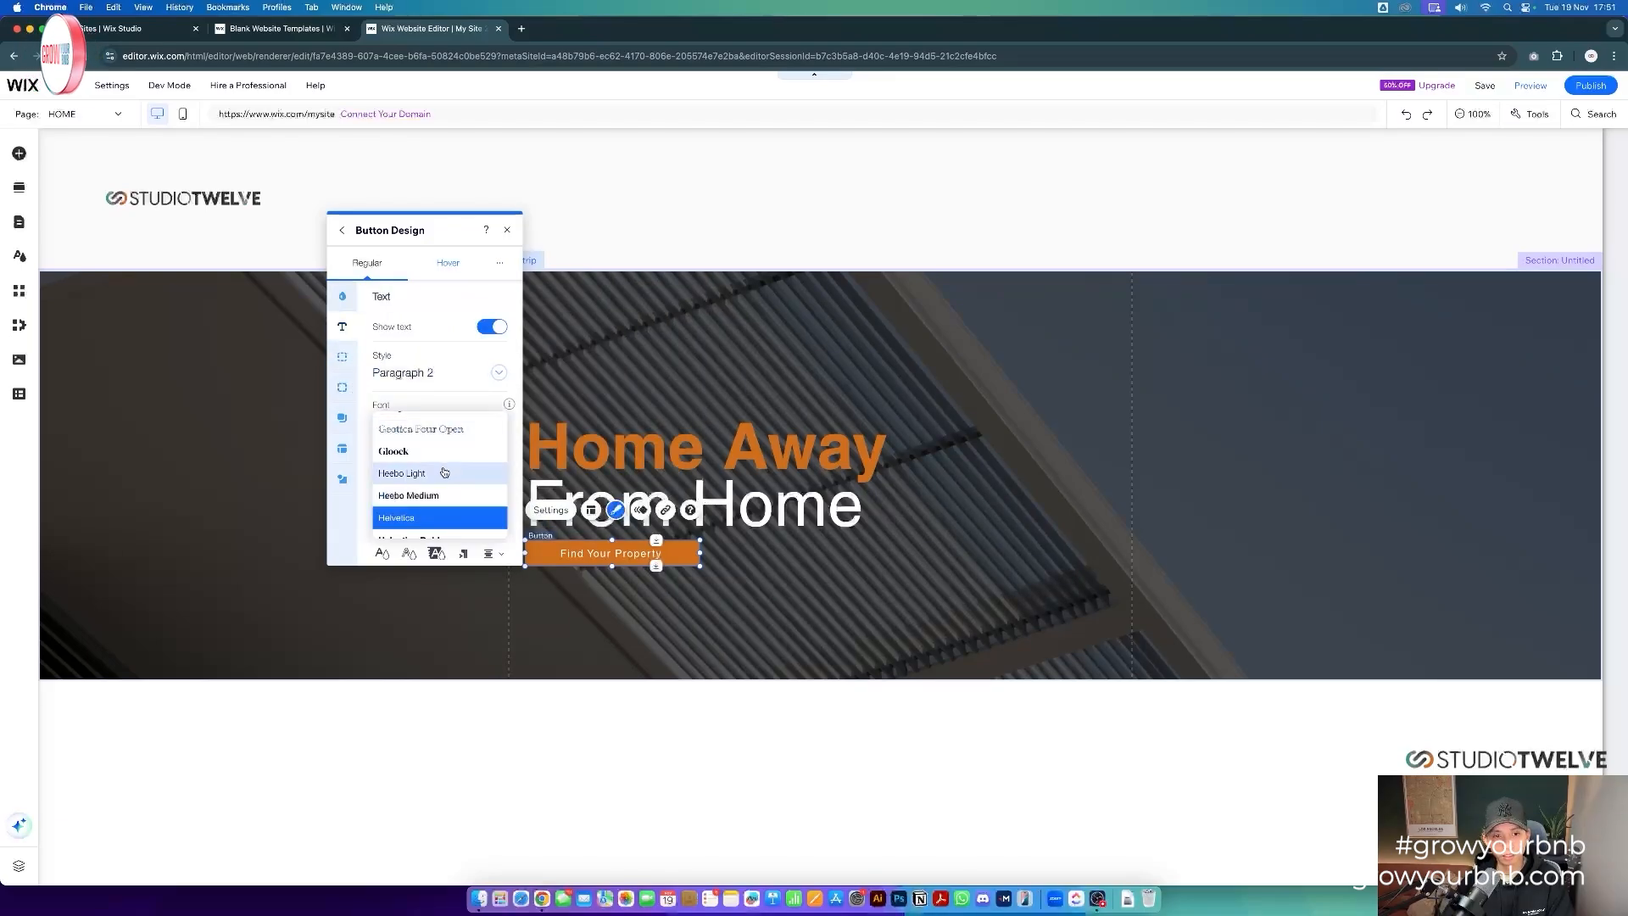
scroll(444, 472, "down", 1)
left_click(445, 496)
left_click(796, 590)
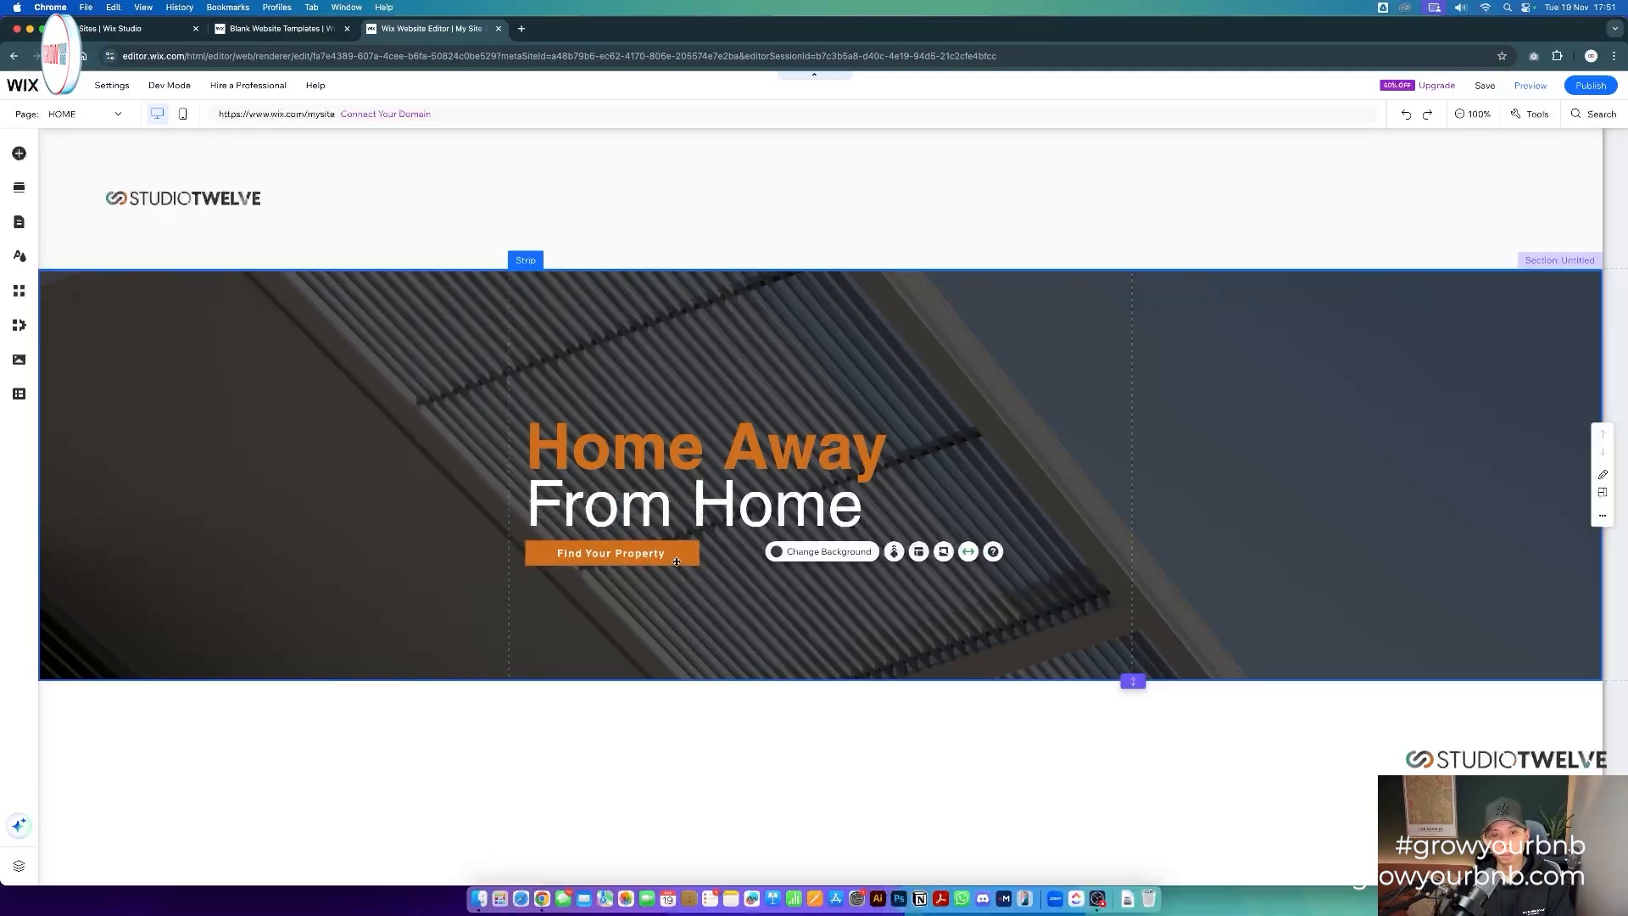
- Round all four corners of the "Find Your Property" button slightly in its regular state
left_click(662, 560)
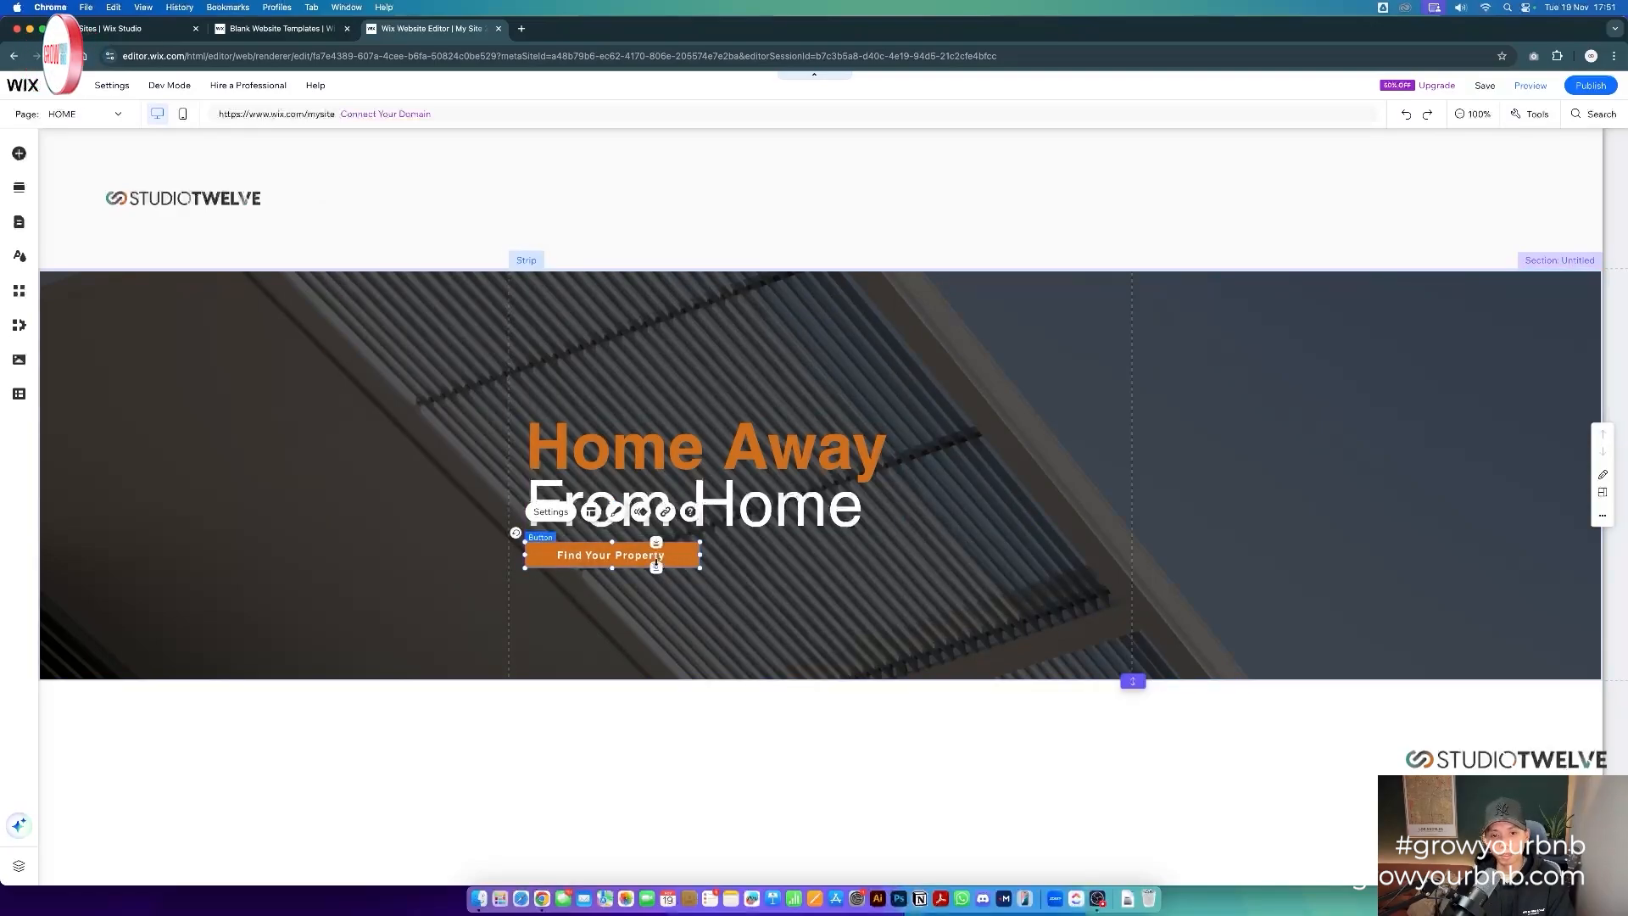
left_click(614, 512)
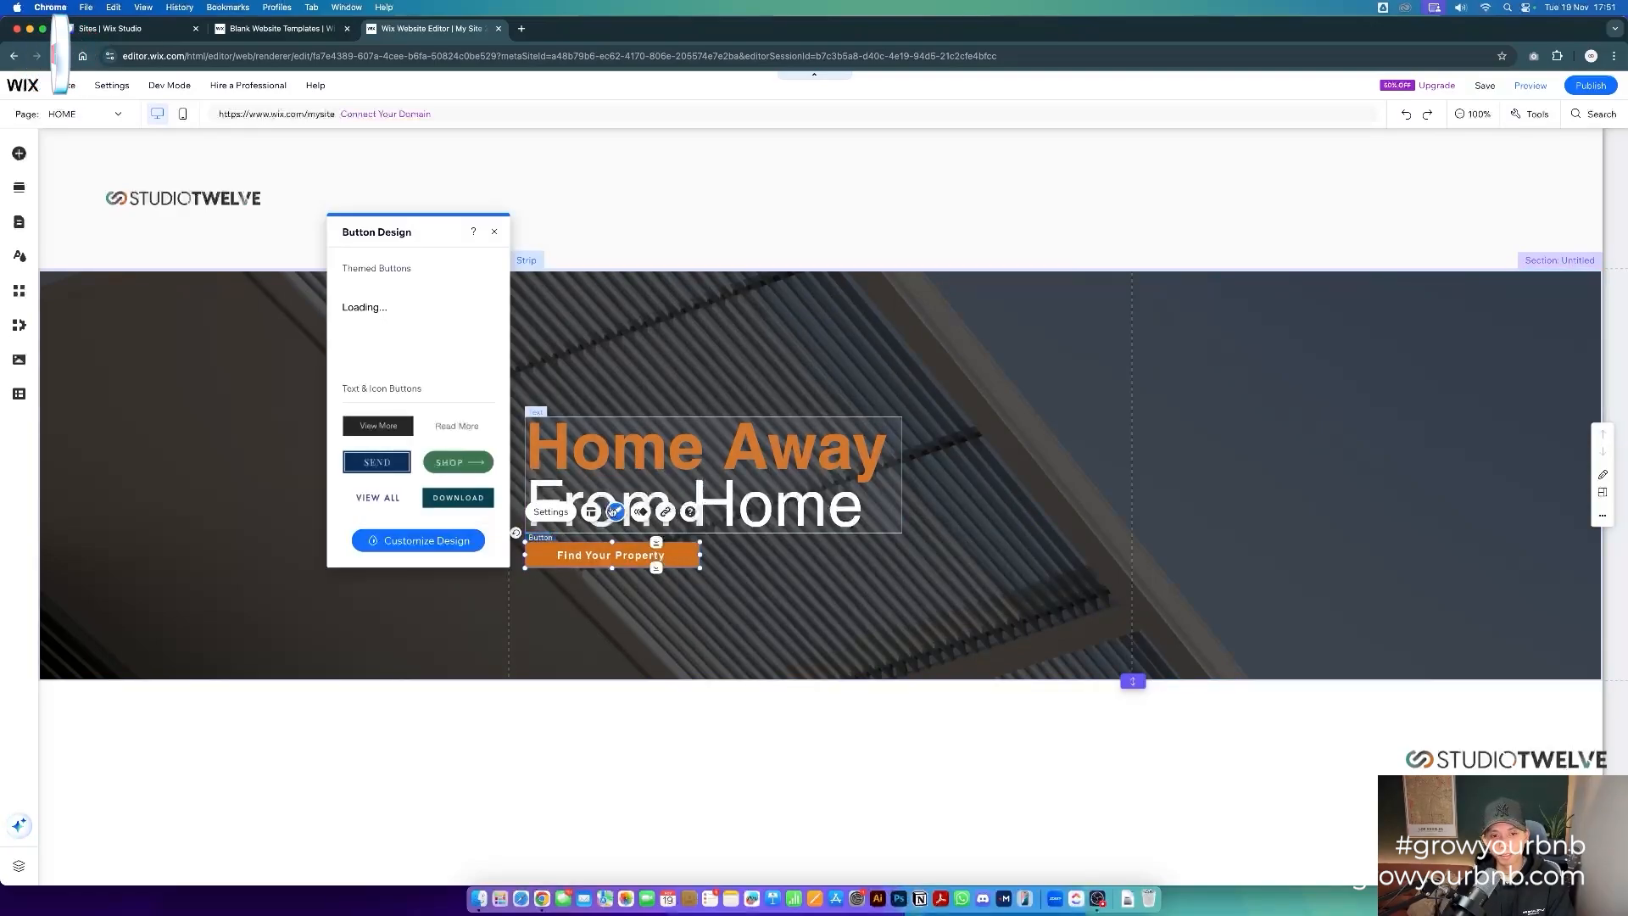
left_click(410, 542)
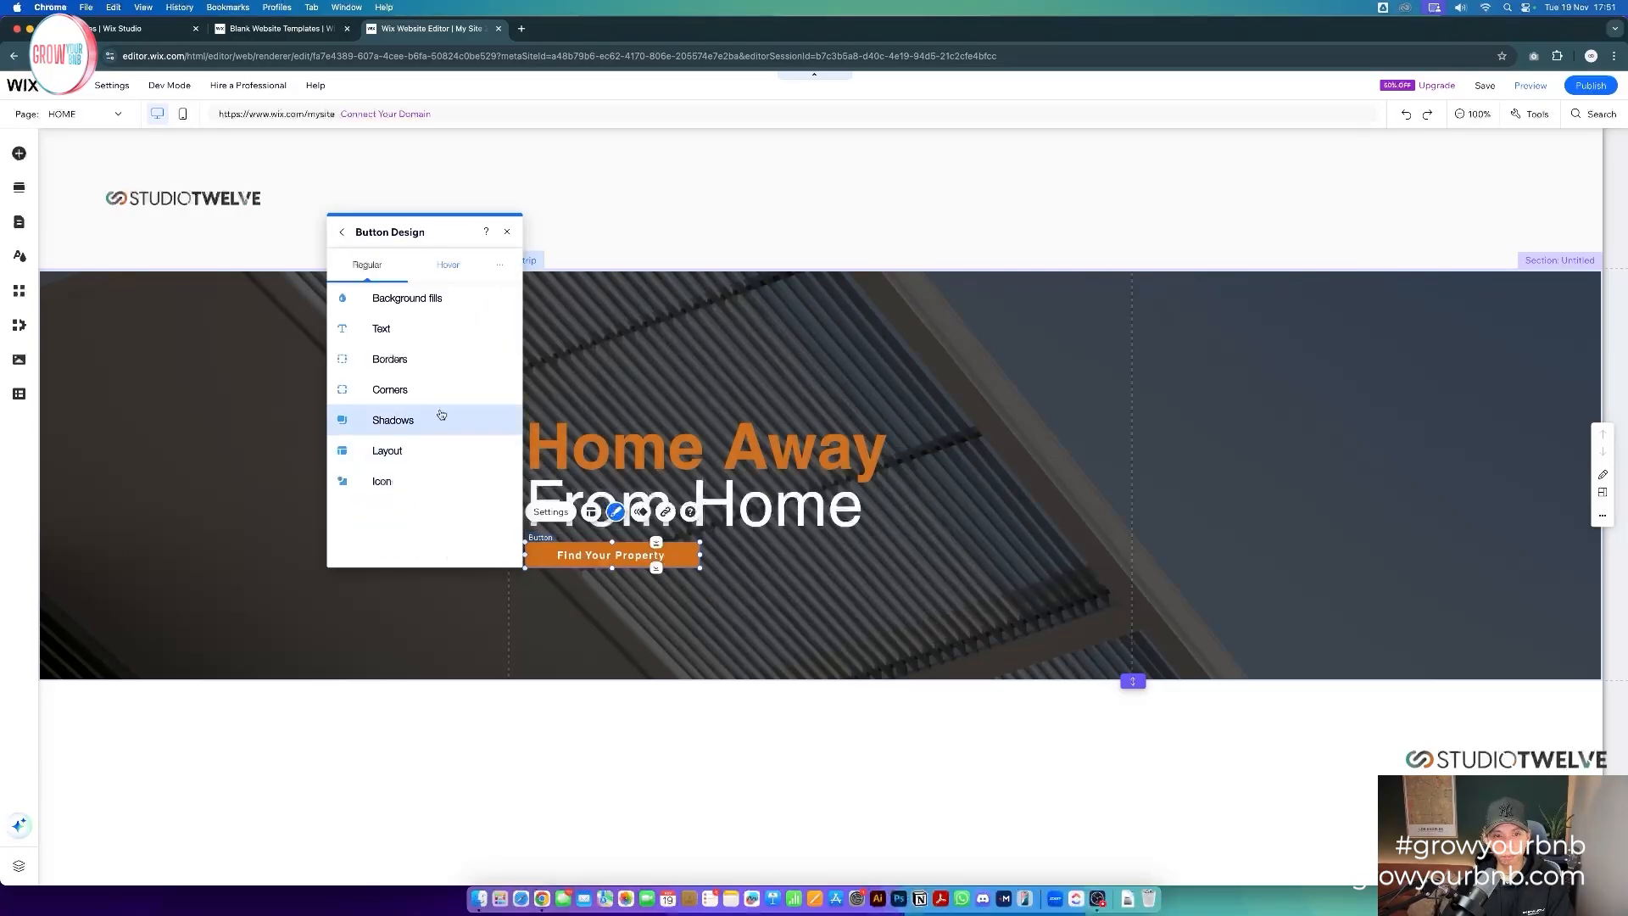
left_click(391, 393)
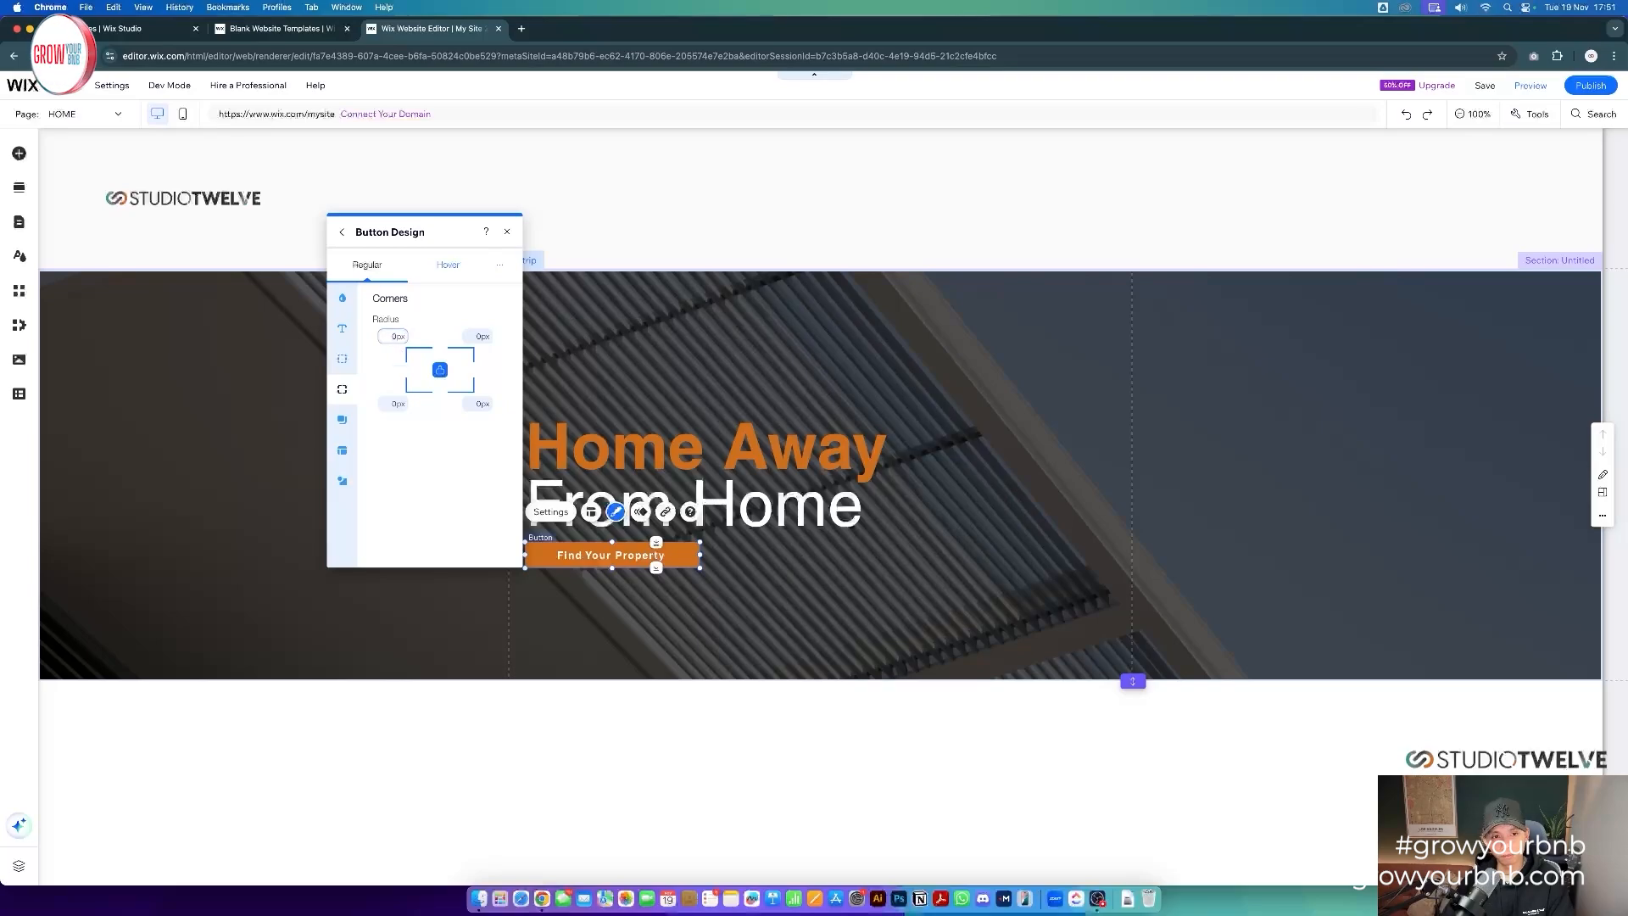
left_click(746, 506)
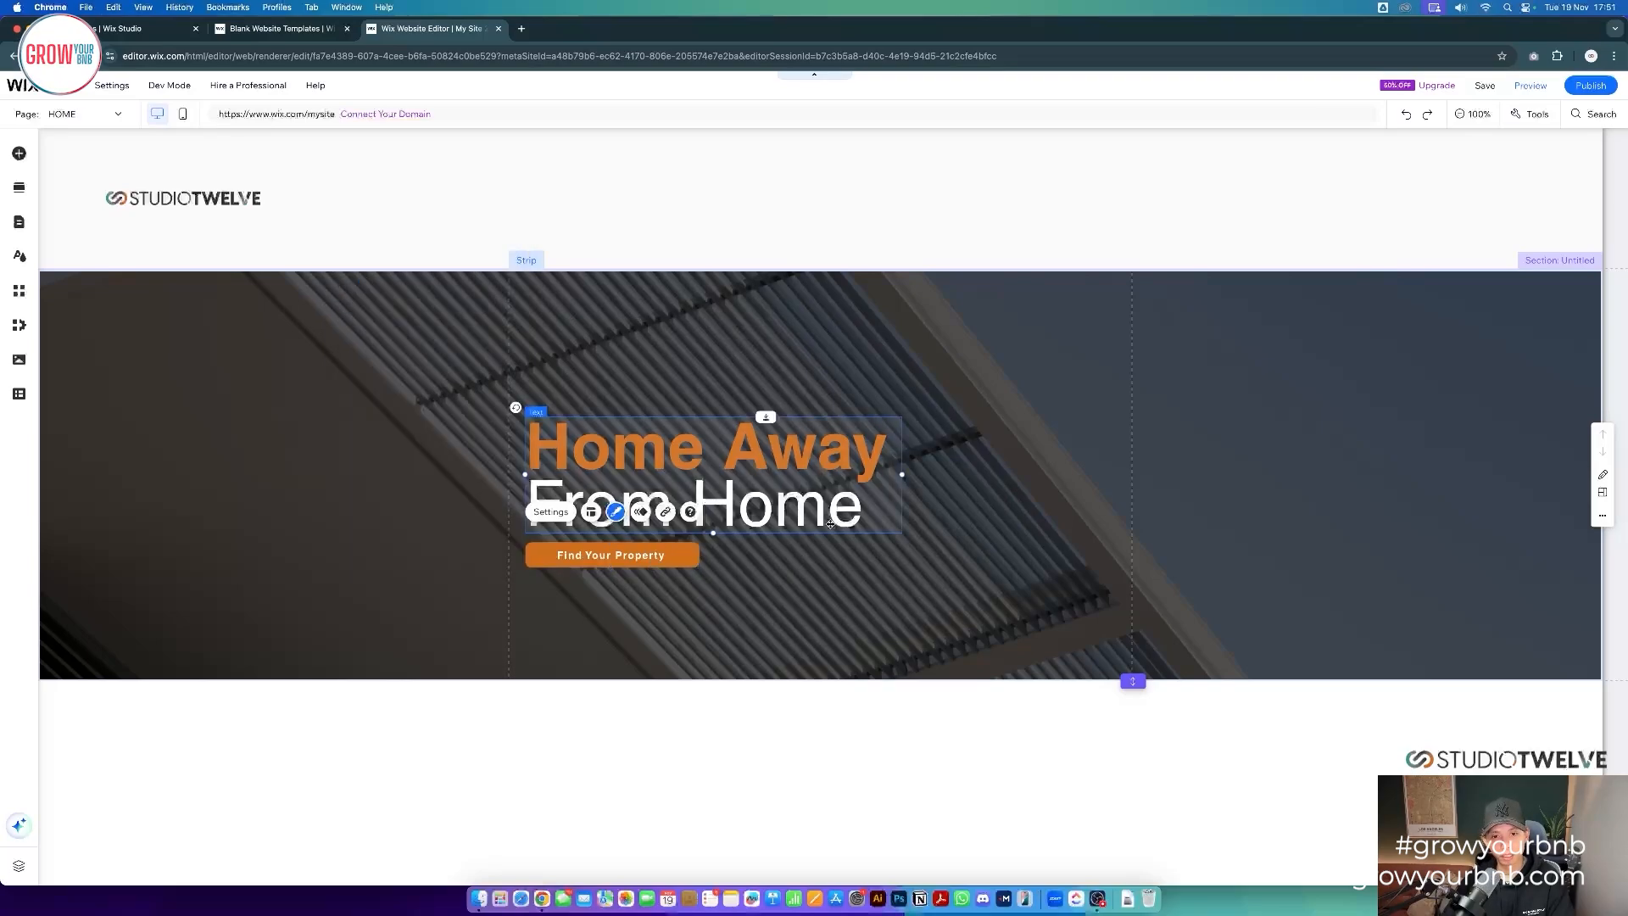
- Move the heading and button up together within the strip, and lower the button slightly to widen the gap beneath the heading
left_click(666, 557)
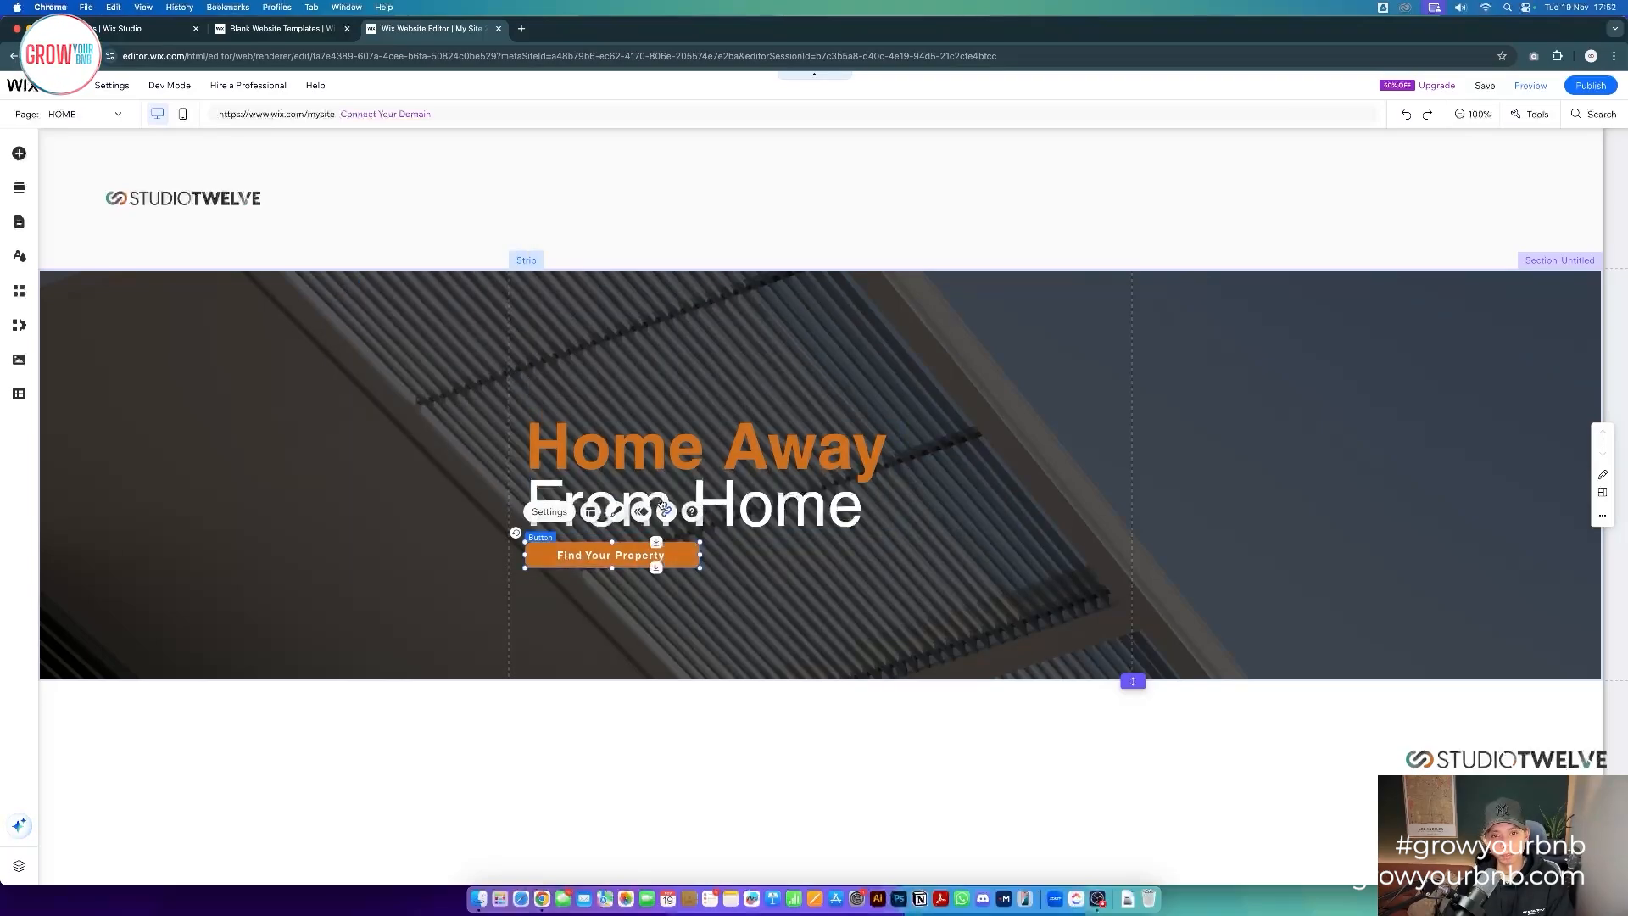
left_click(623, 473, "shift")
mouse_move(623, 473)
left_mouse_down()
mouse_move(623, 487)
mouse_move(623, 462)
left_mouse_up()
left_click(883, 617)
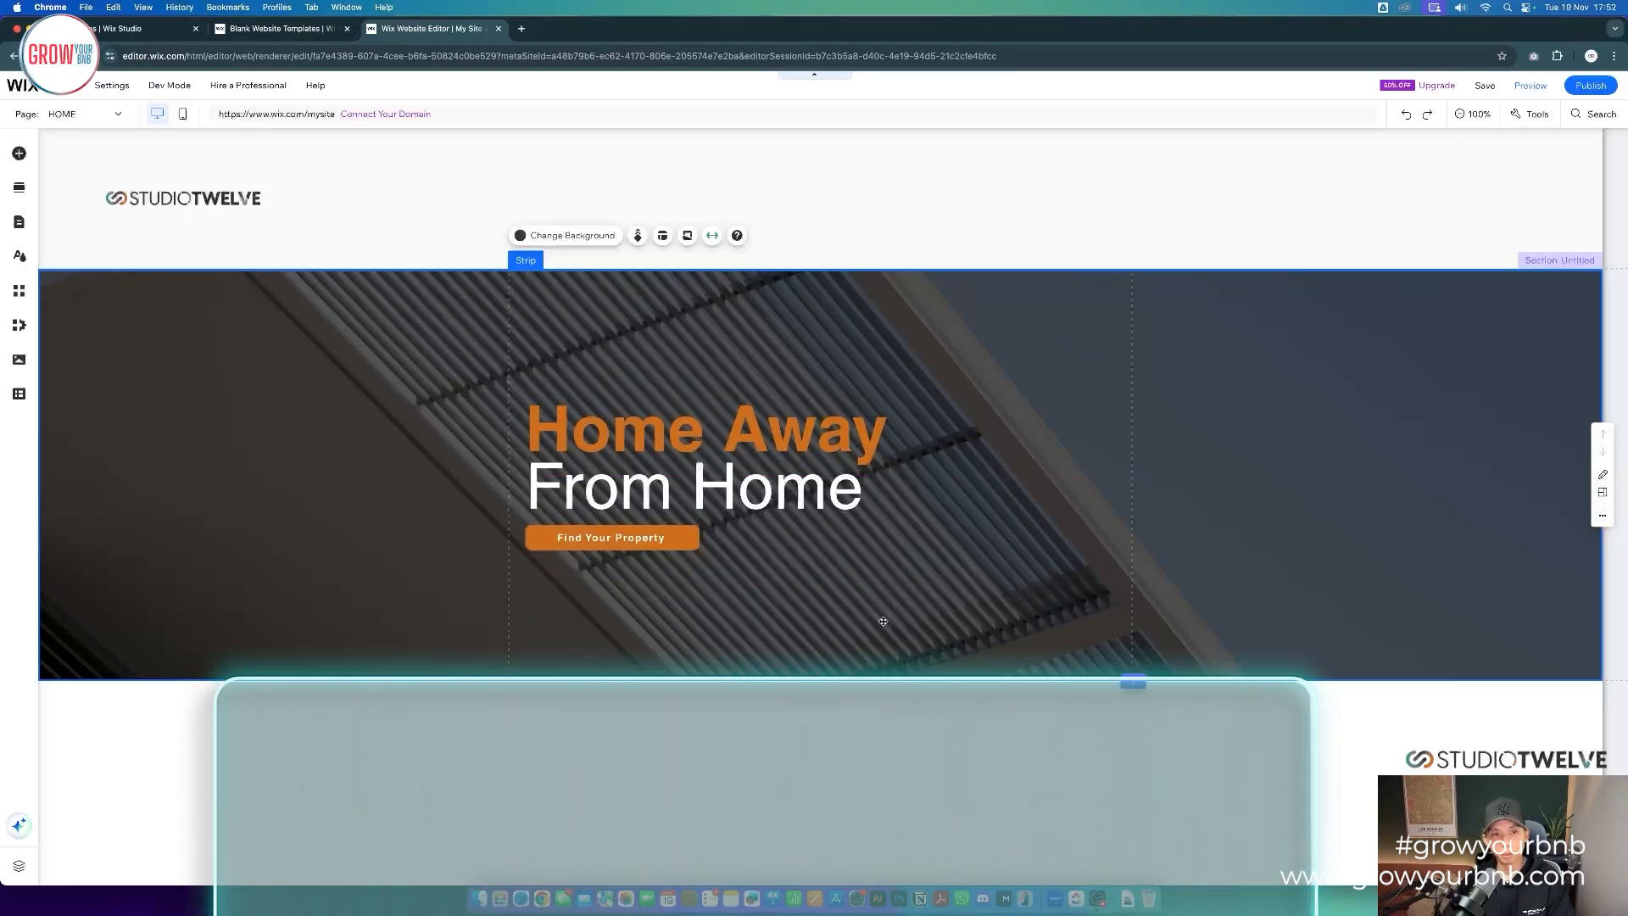
left_click(924, 710)
left_click(731, 546)
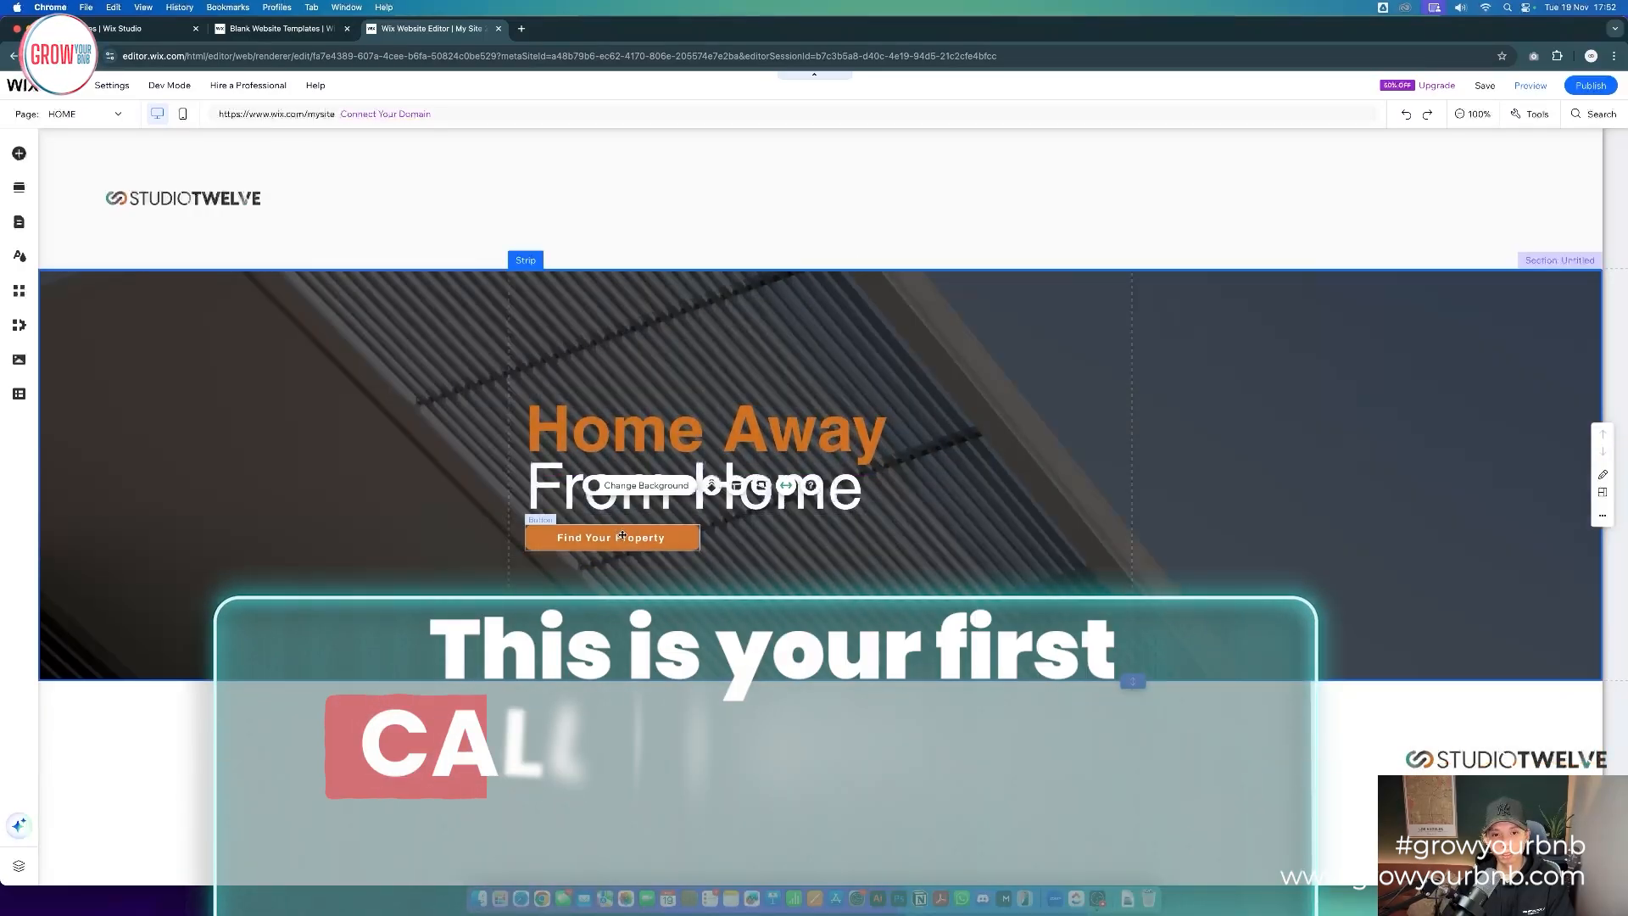
left_click_drag(621, 537, 622, 540)
left_click(885, 594)
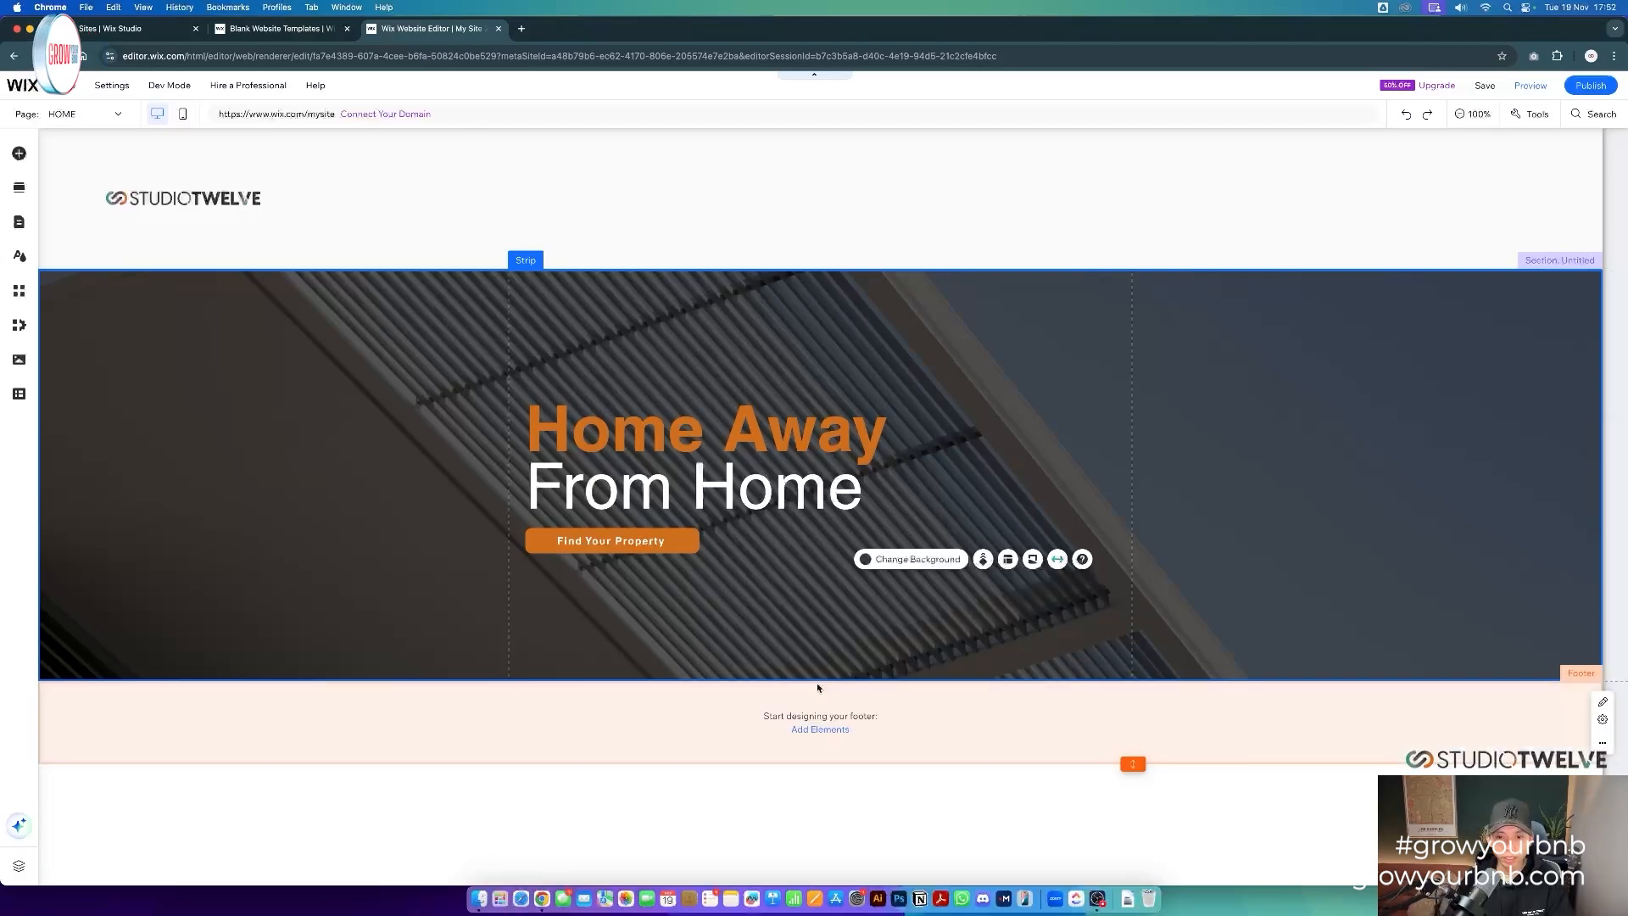
- Add a new blank section between the hero section and the footer
left_click(814, 689)
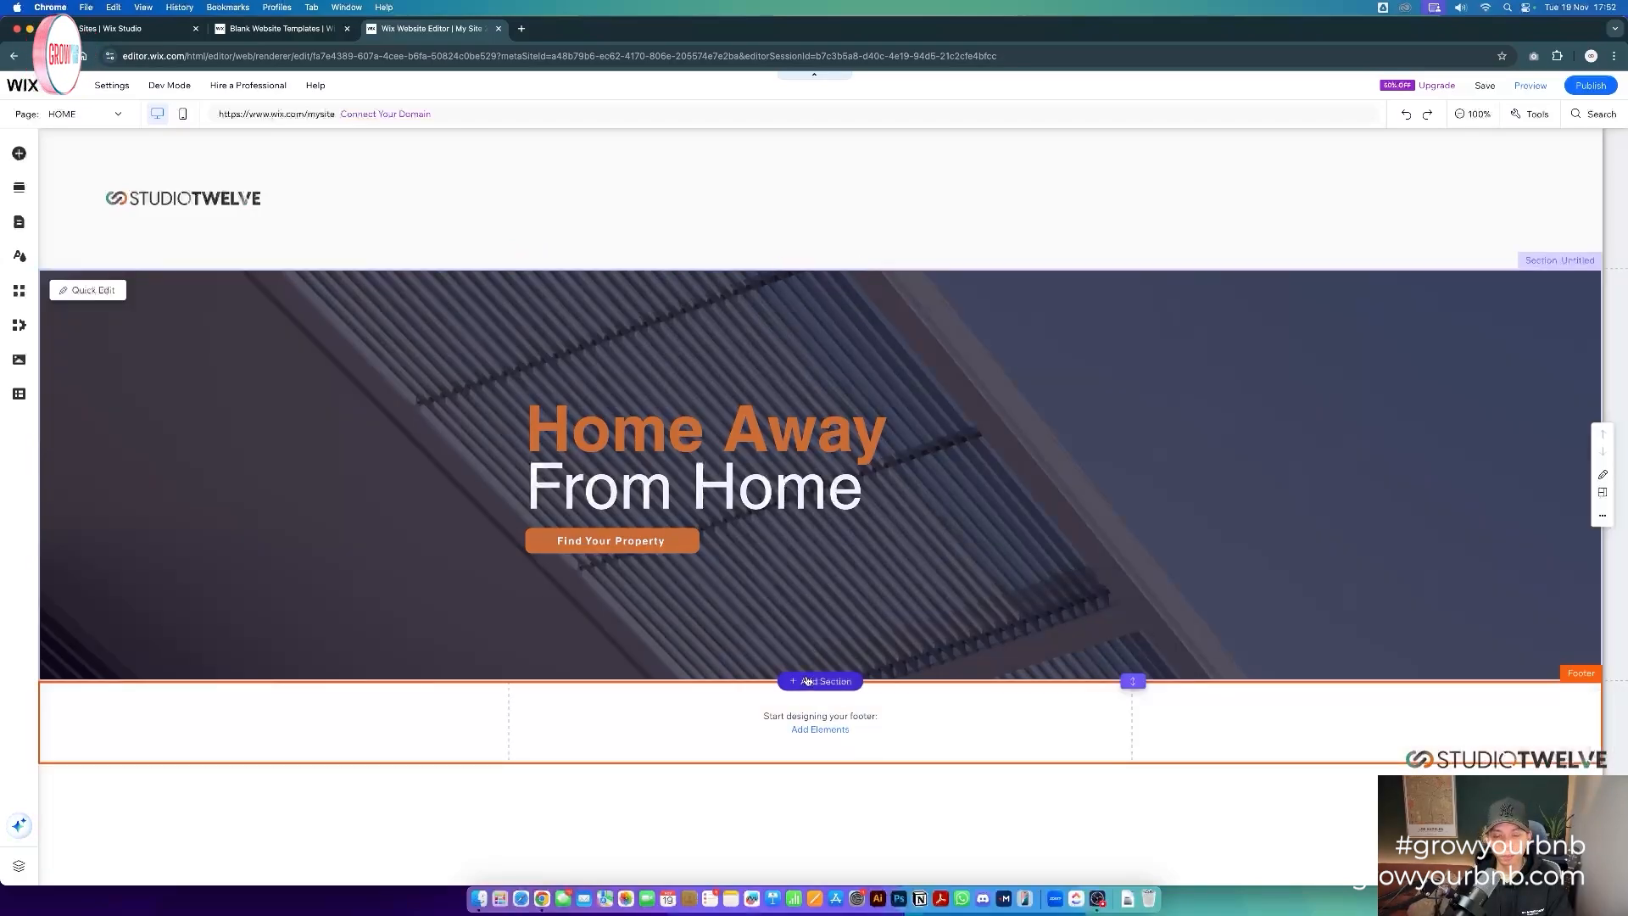
left_click(807, 680)
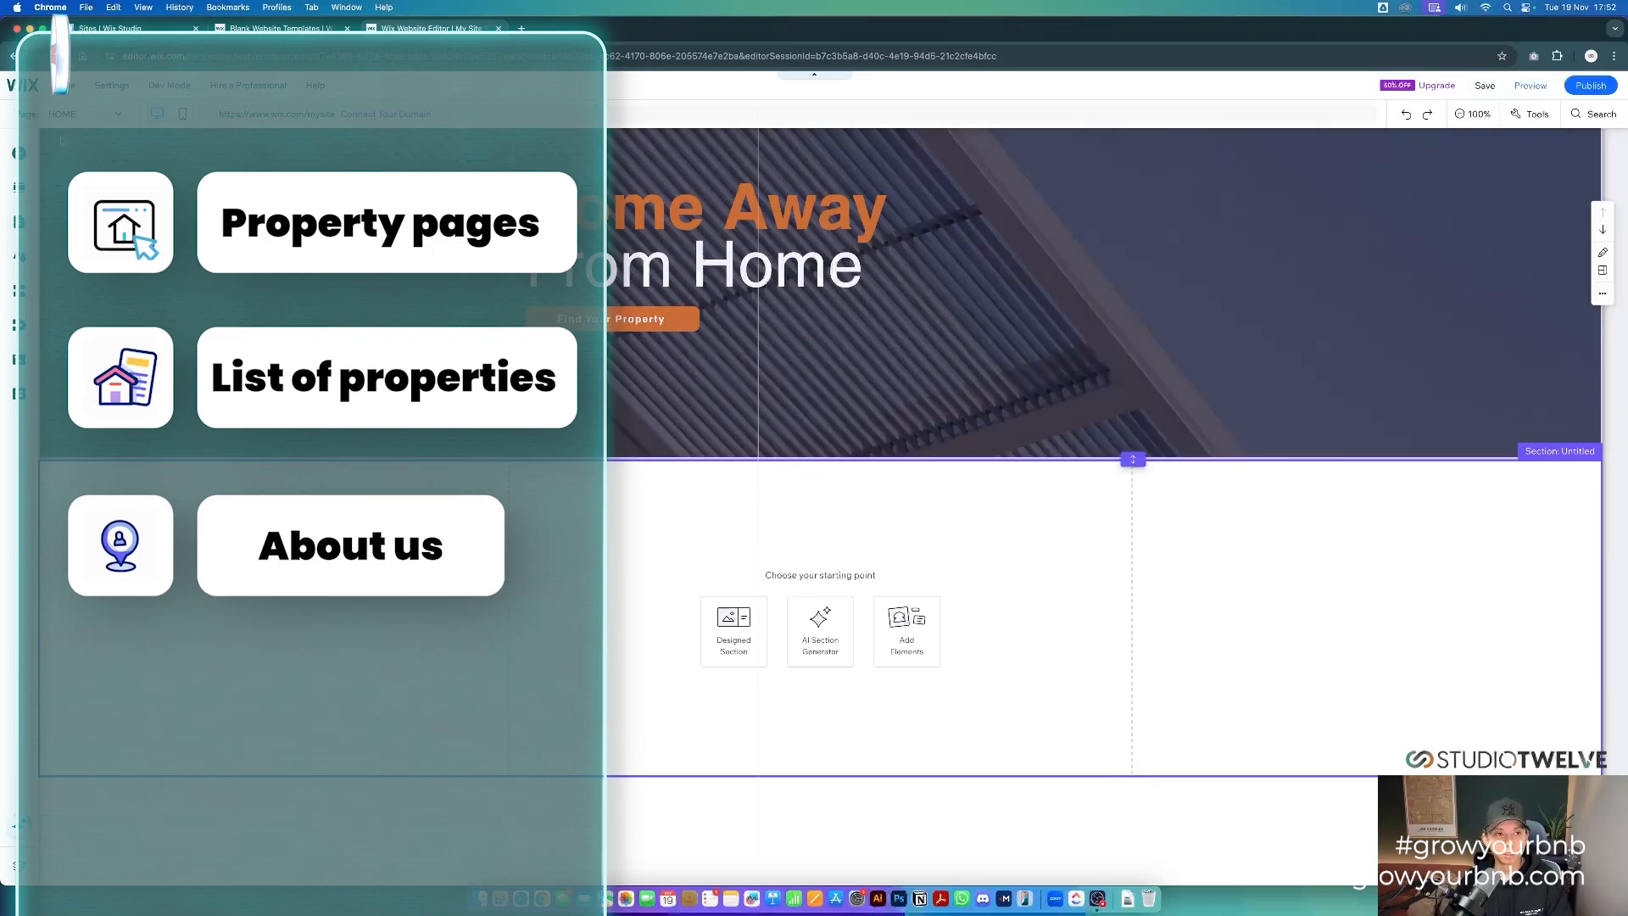
- Add a plain full-width strip to the new blank section and extend the section's height slightly downward
left_click(18, 154)
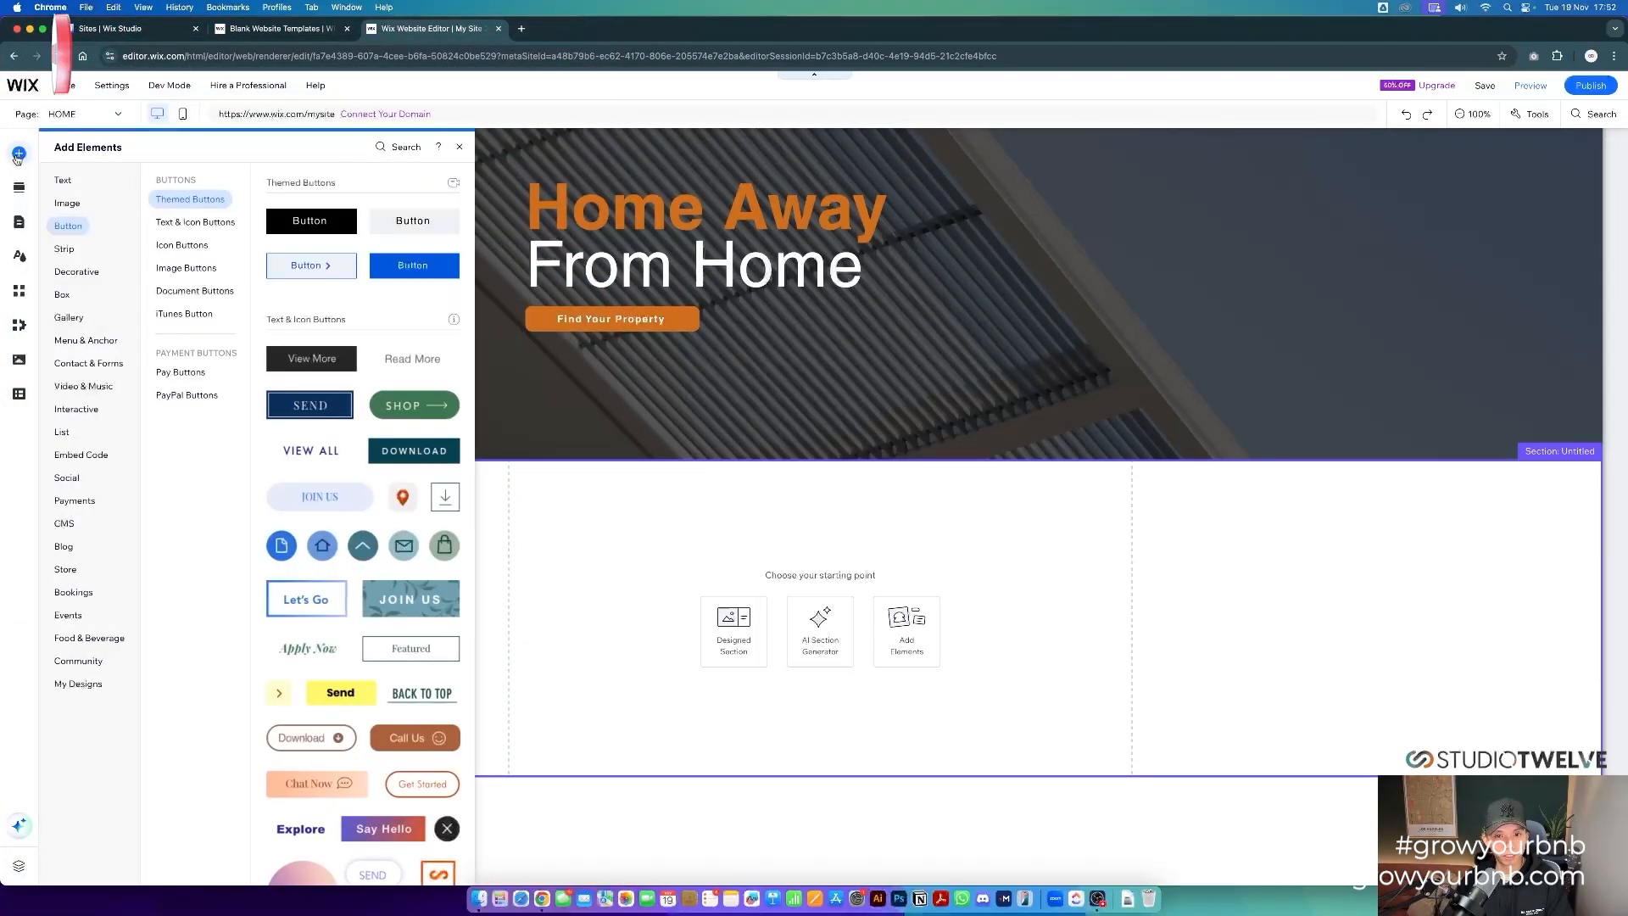
left_click(1055, 737)
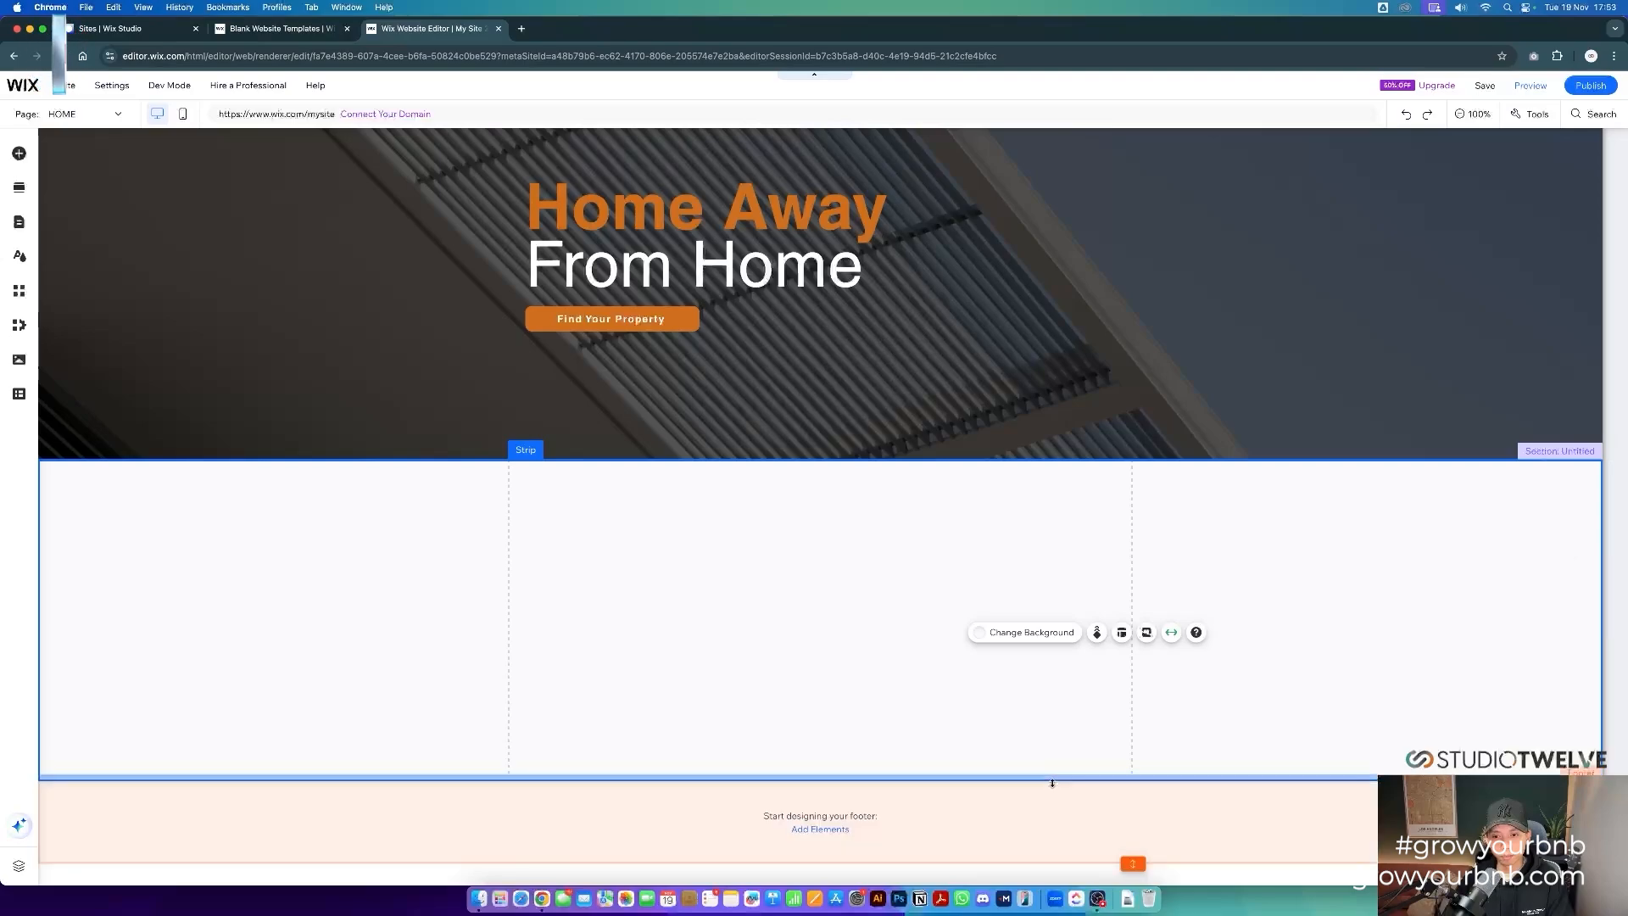
left_click_drag(1051, 780, 1054, 826)
left_click(1028, 752)
left_click_drag(963, 680, 962, 673)
left_click(740, 568)
- Copy the hero heading into the new strip, near its upper edge and aligned with the left content guide
left_click(637, 230)
left_click(637, 230)
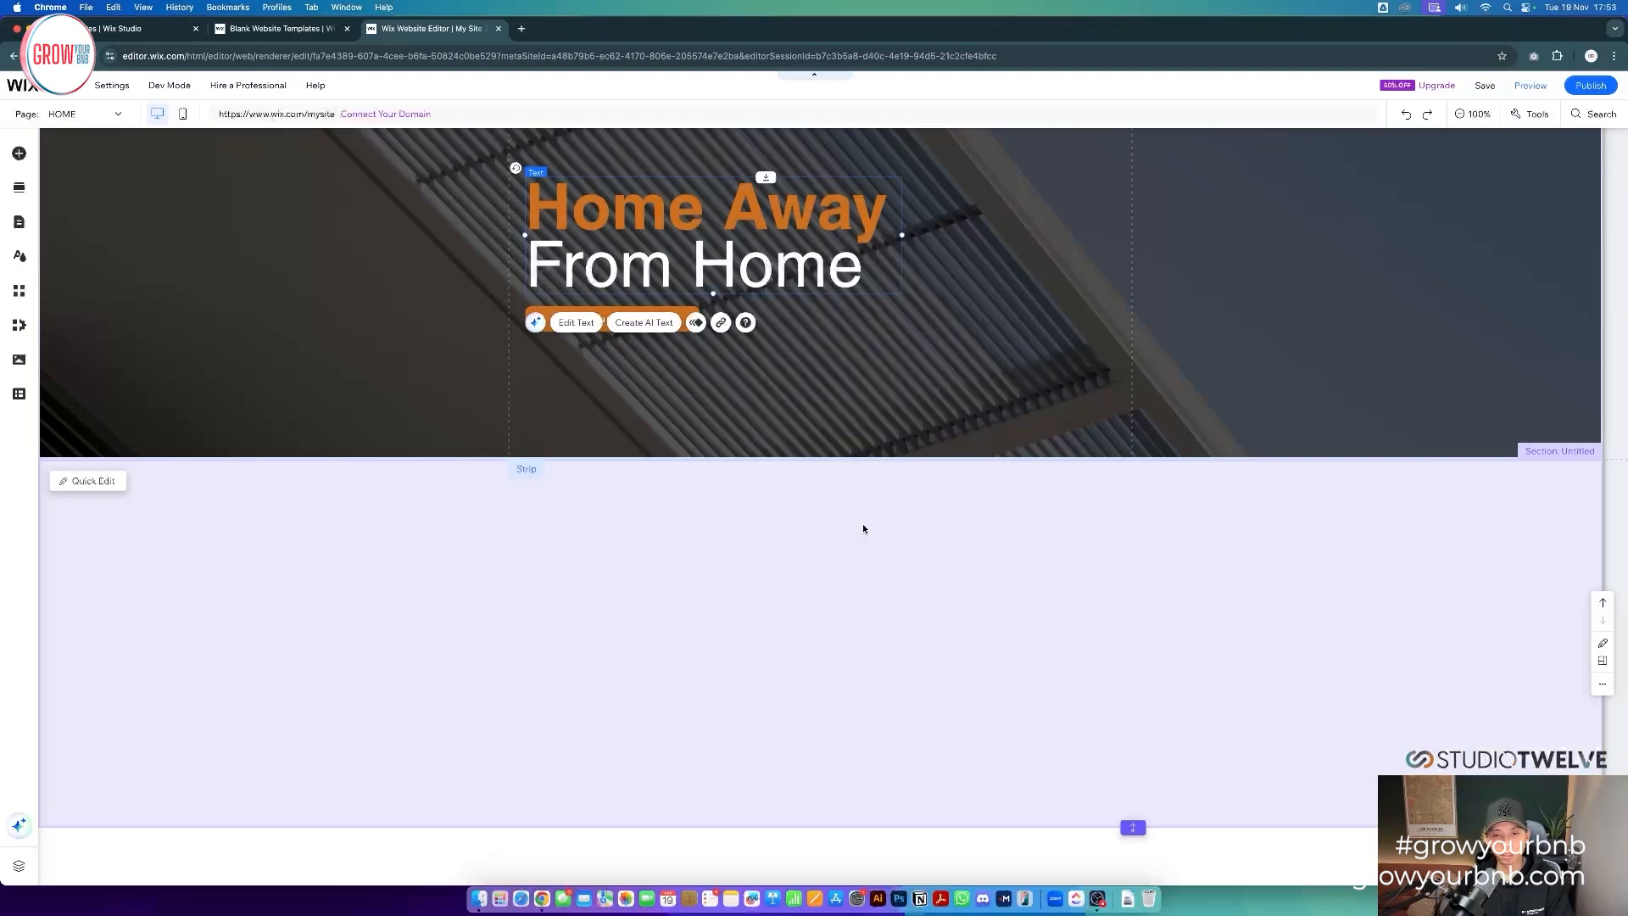
scroll(862, 522, "up", 1)
left_click(673, 275)
key("super+c")
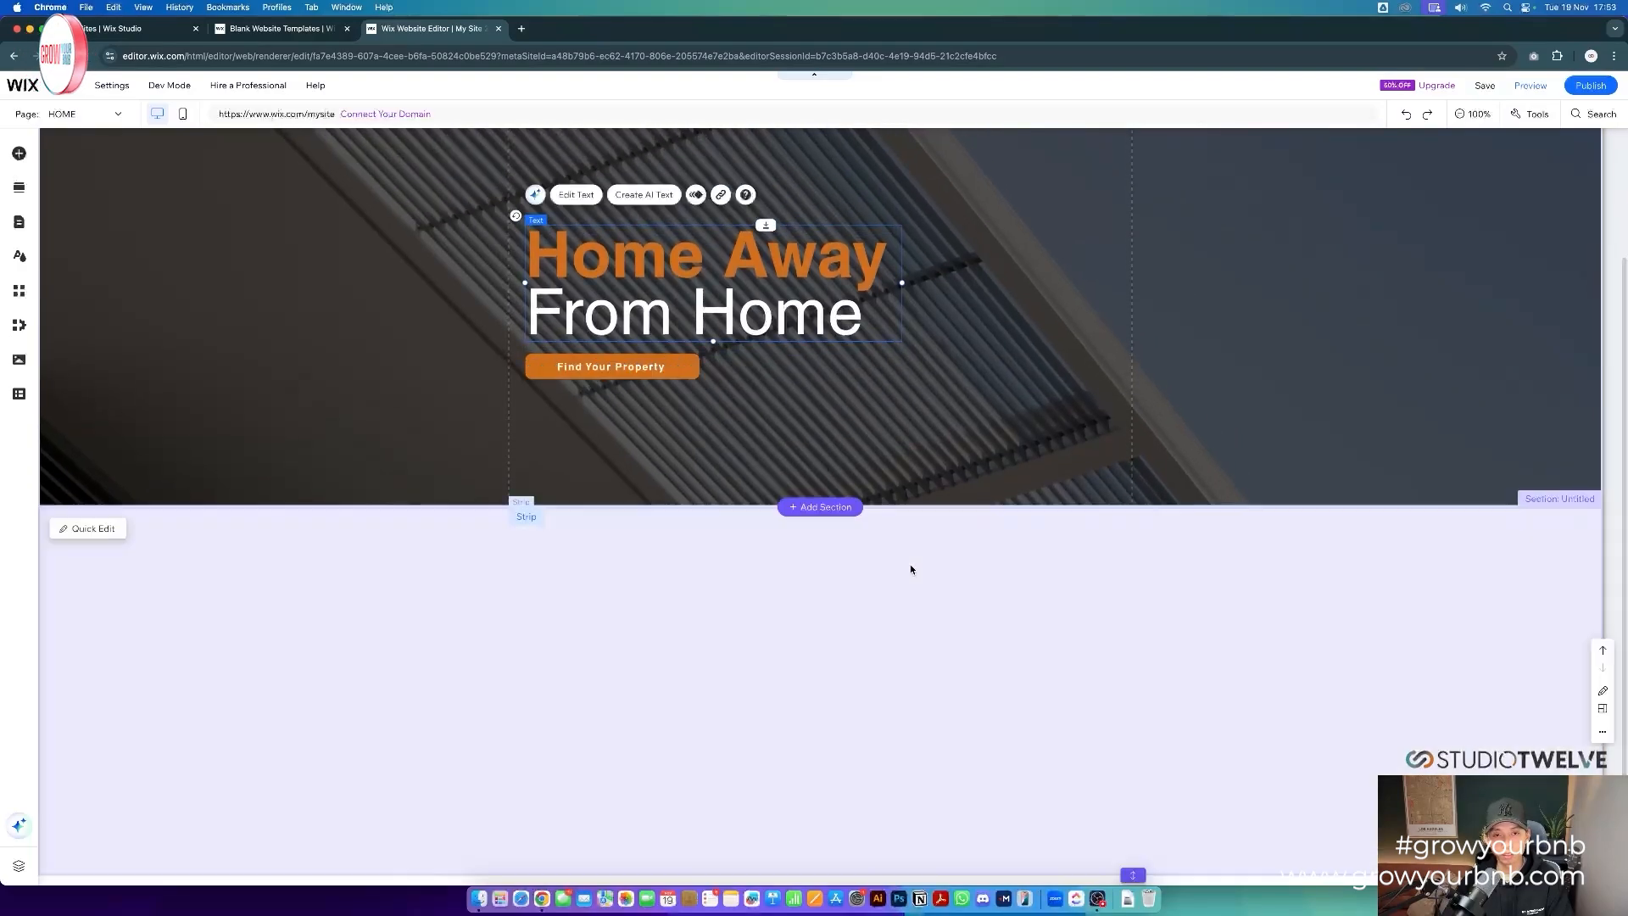
scroll(912, 569, "down", 2)
left_click(782, 564)
key("super+v")
left_click_drag(755, 519, 631, 493)
- Delete the "From Home" line from the copied heading and set the remaining text's size to 50 px
double_click(847, 527)
left_click_drag(863, 534, 517, 535)
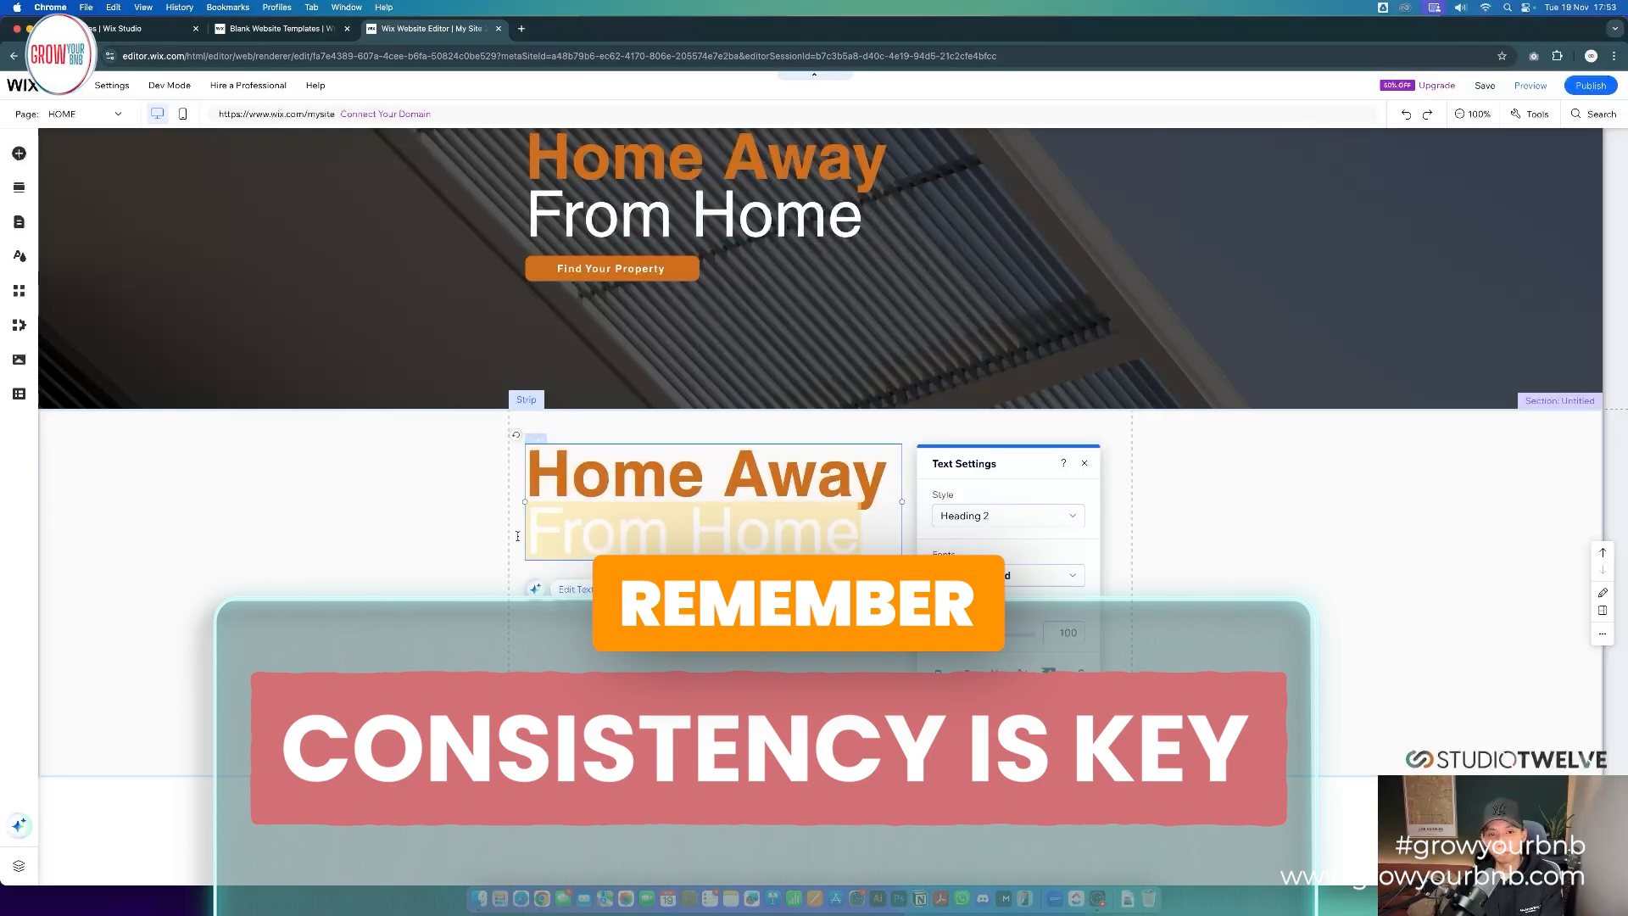
key("BackSpace")
key("super+a")
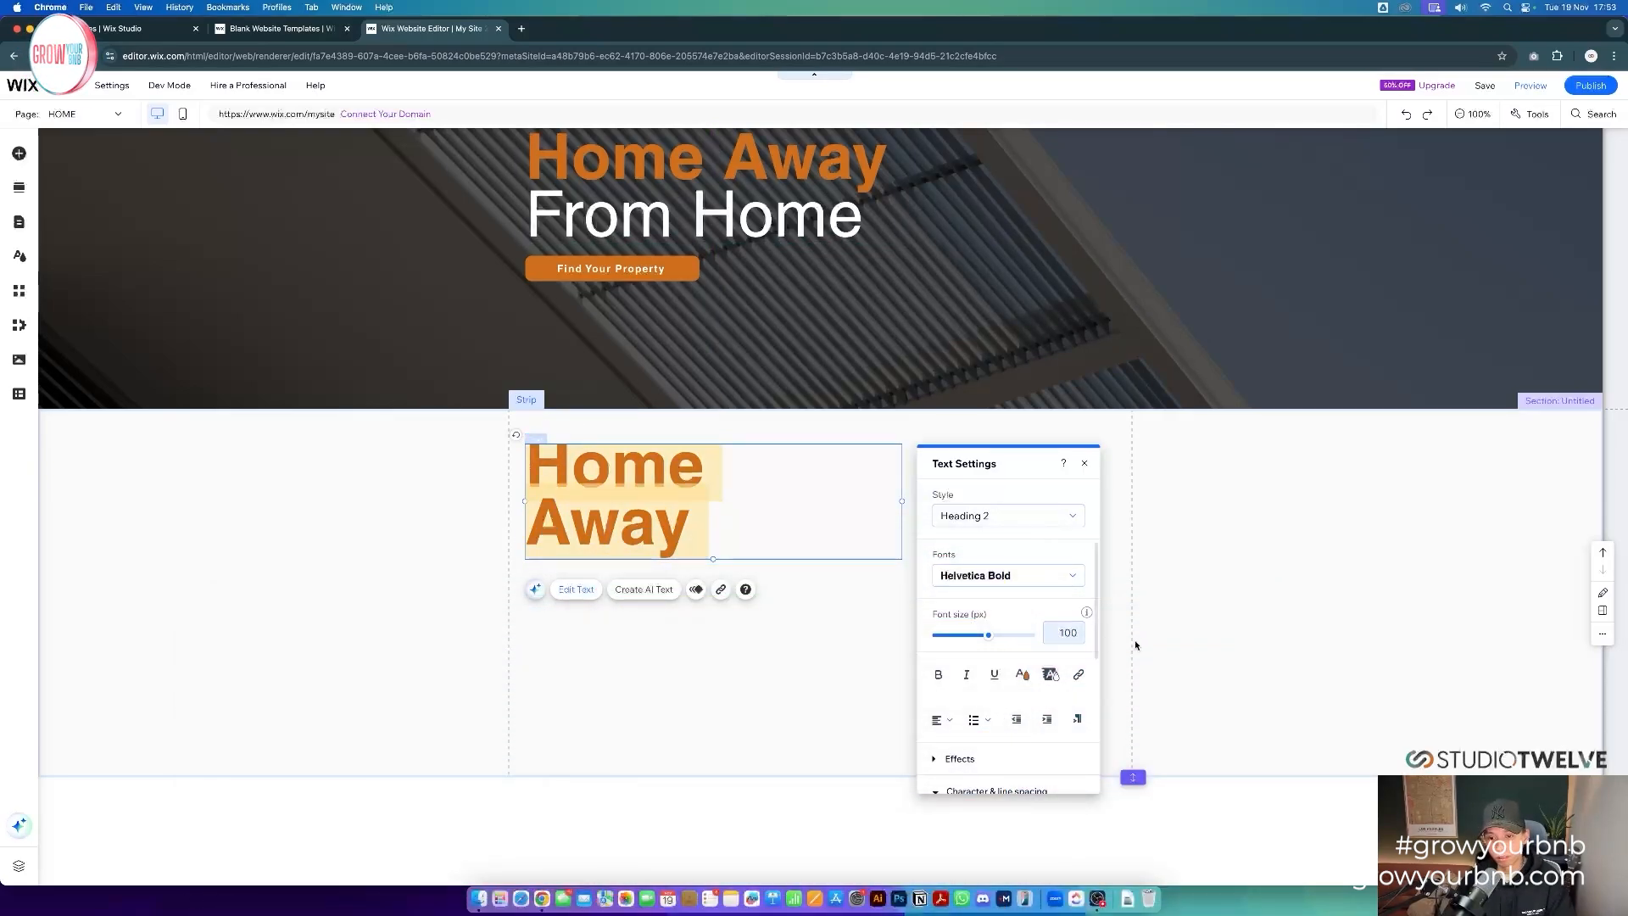
left_click(1068, 633)
type("50")
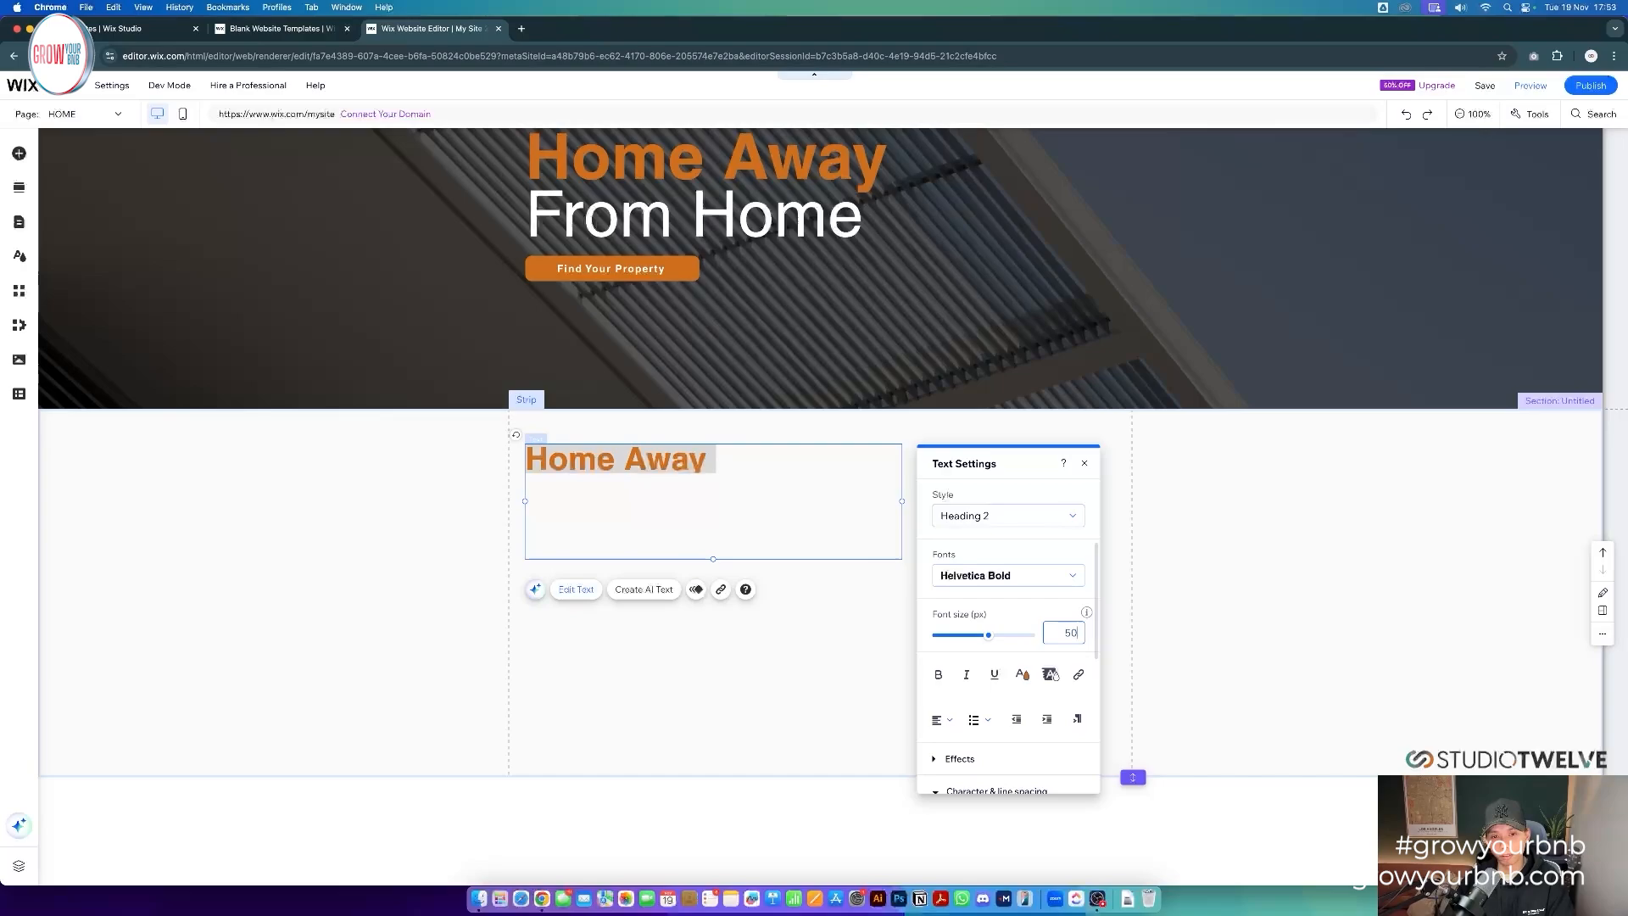
left_click(824, 600)
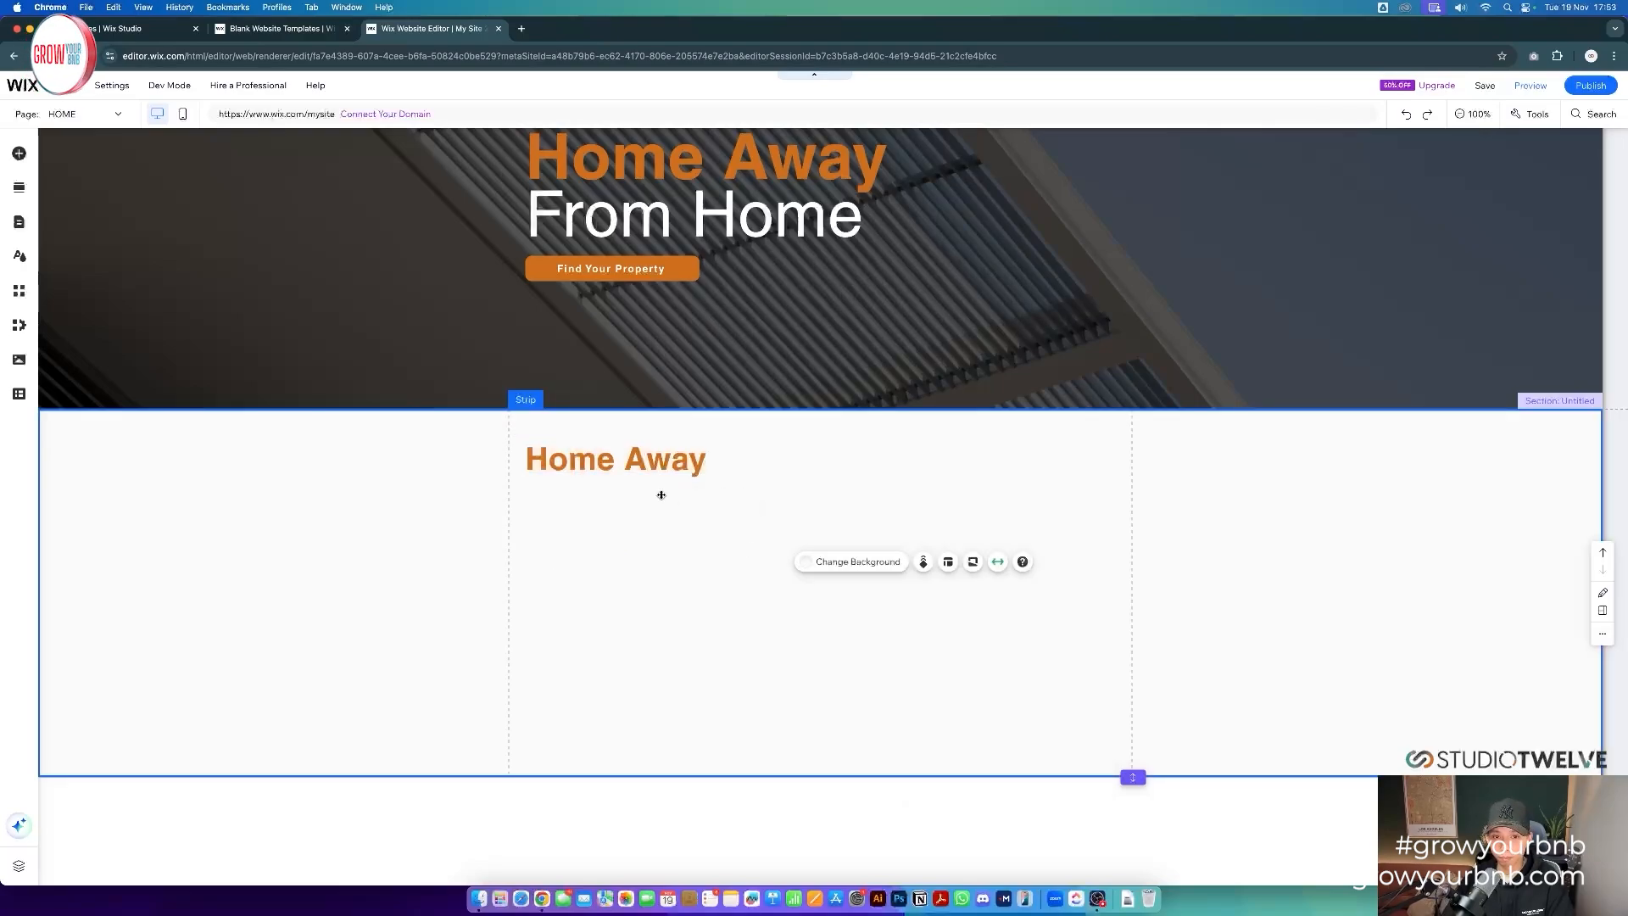
- Move the copied heading slightly down and change its text to "About Us"
left_click_drag(638, 458, 640, 465)
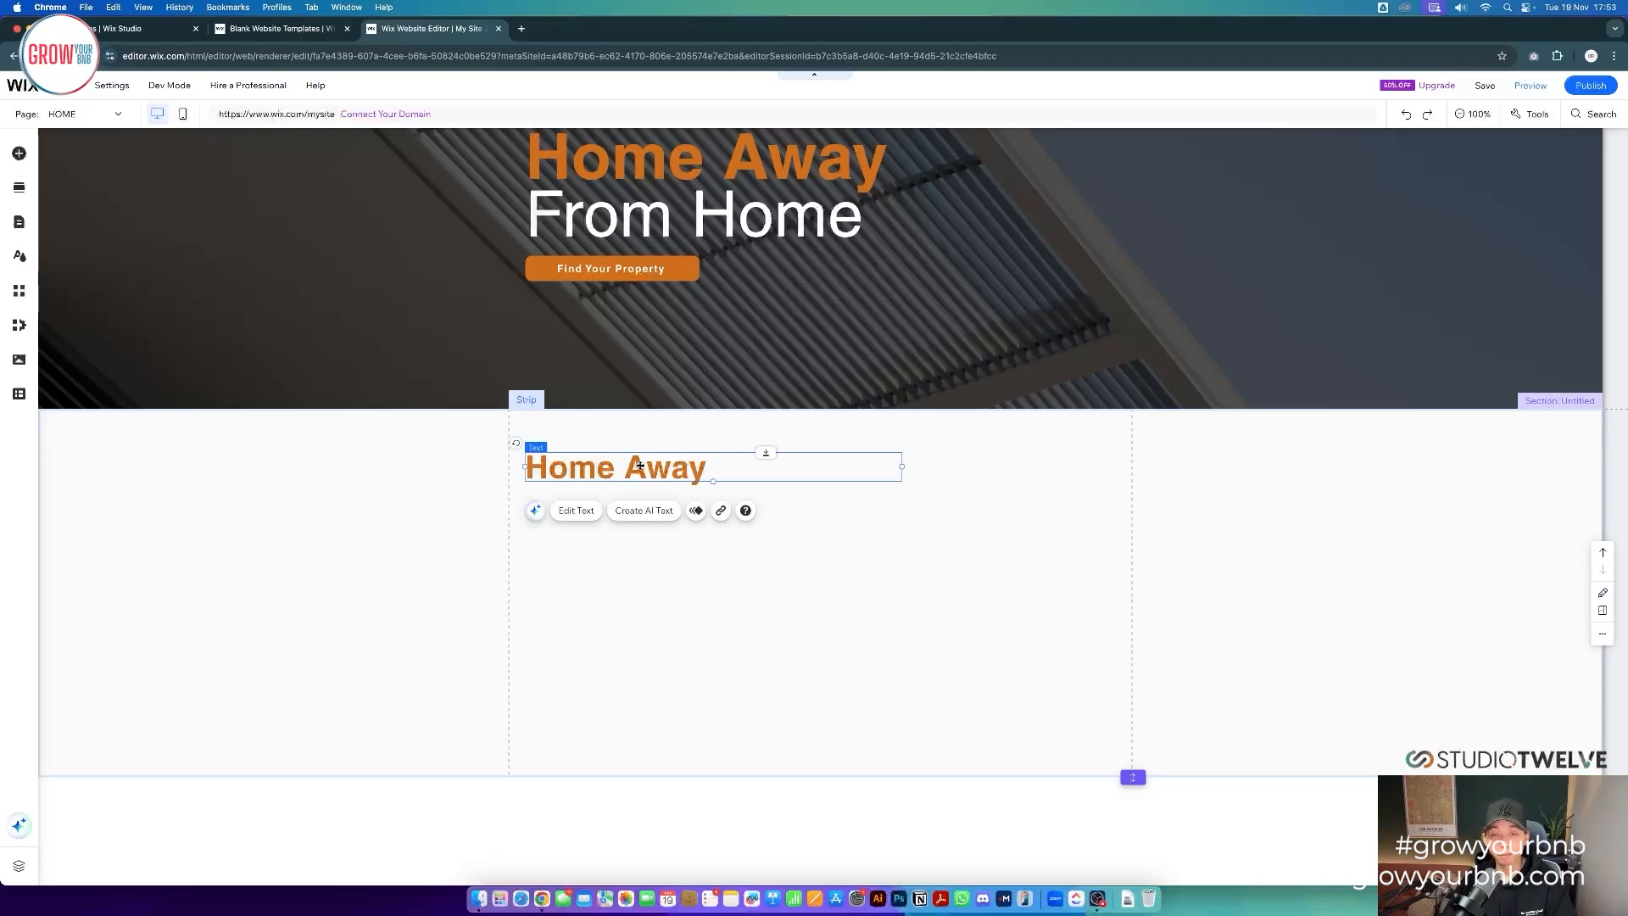
double_click(640, 465)
type("About Us")
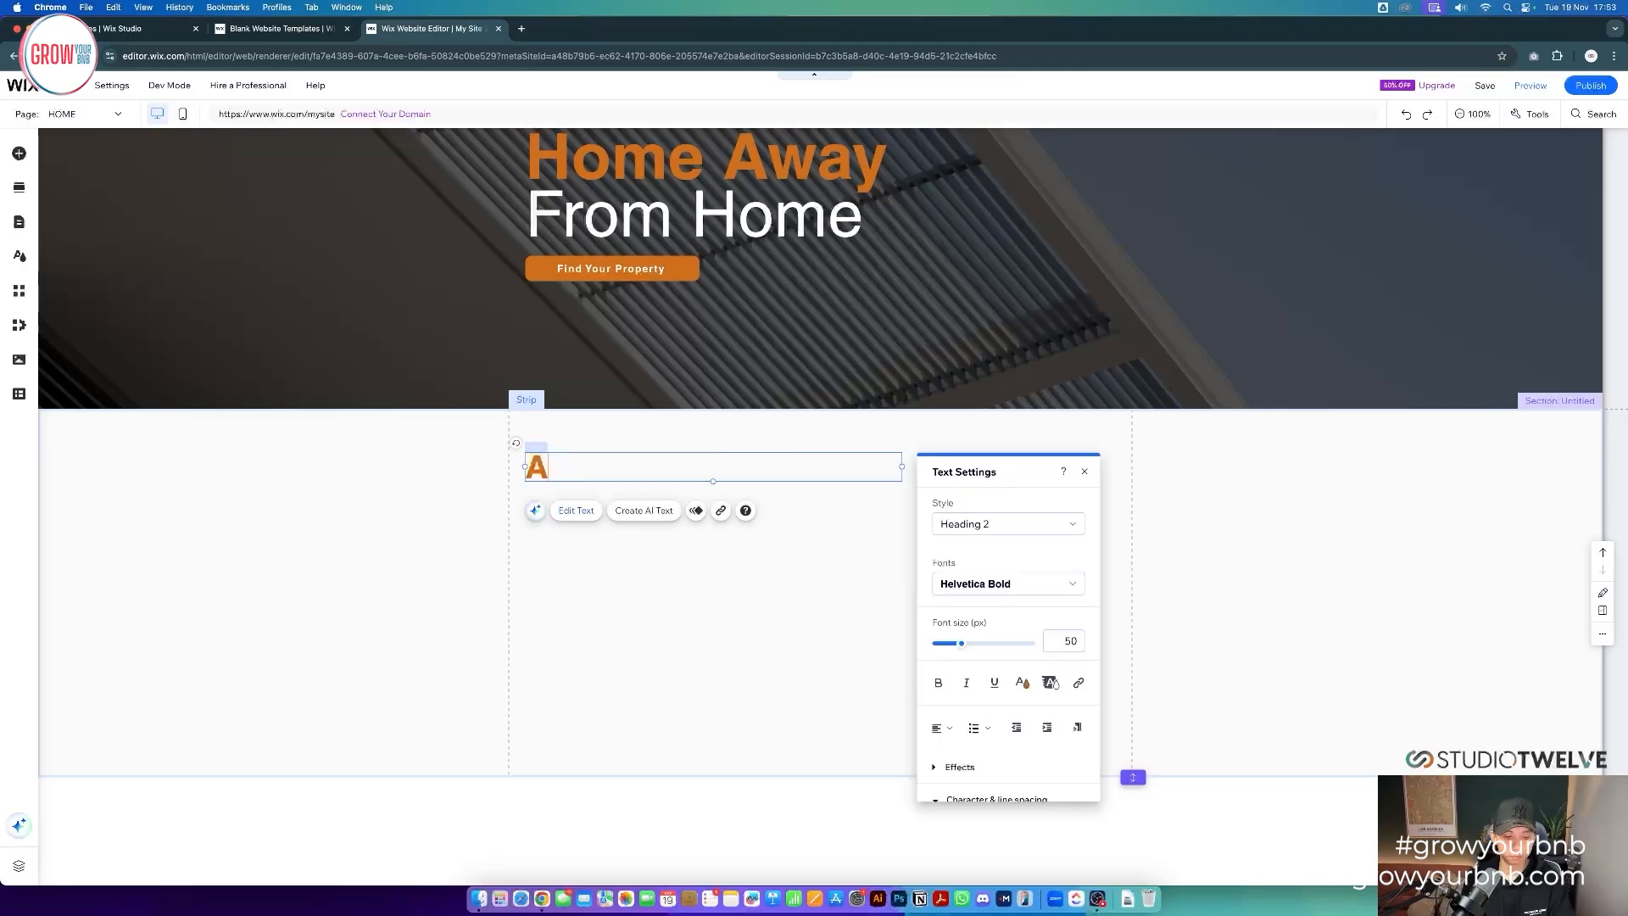
left_click(599, 522)
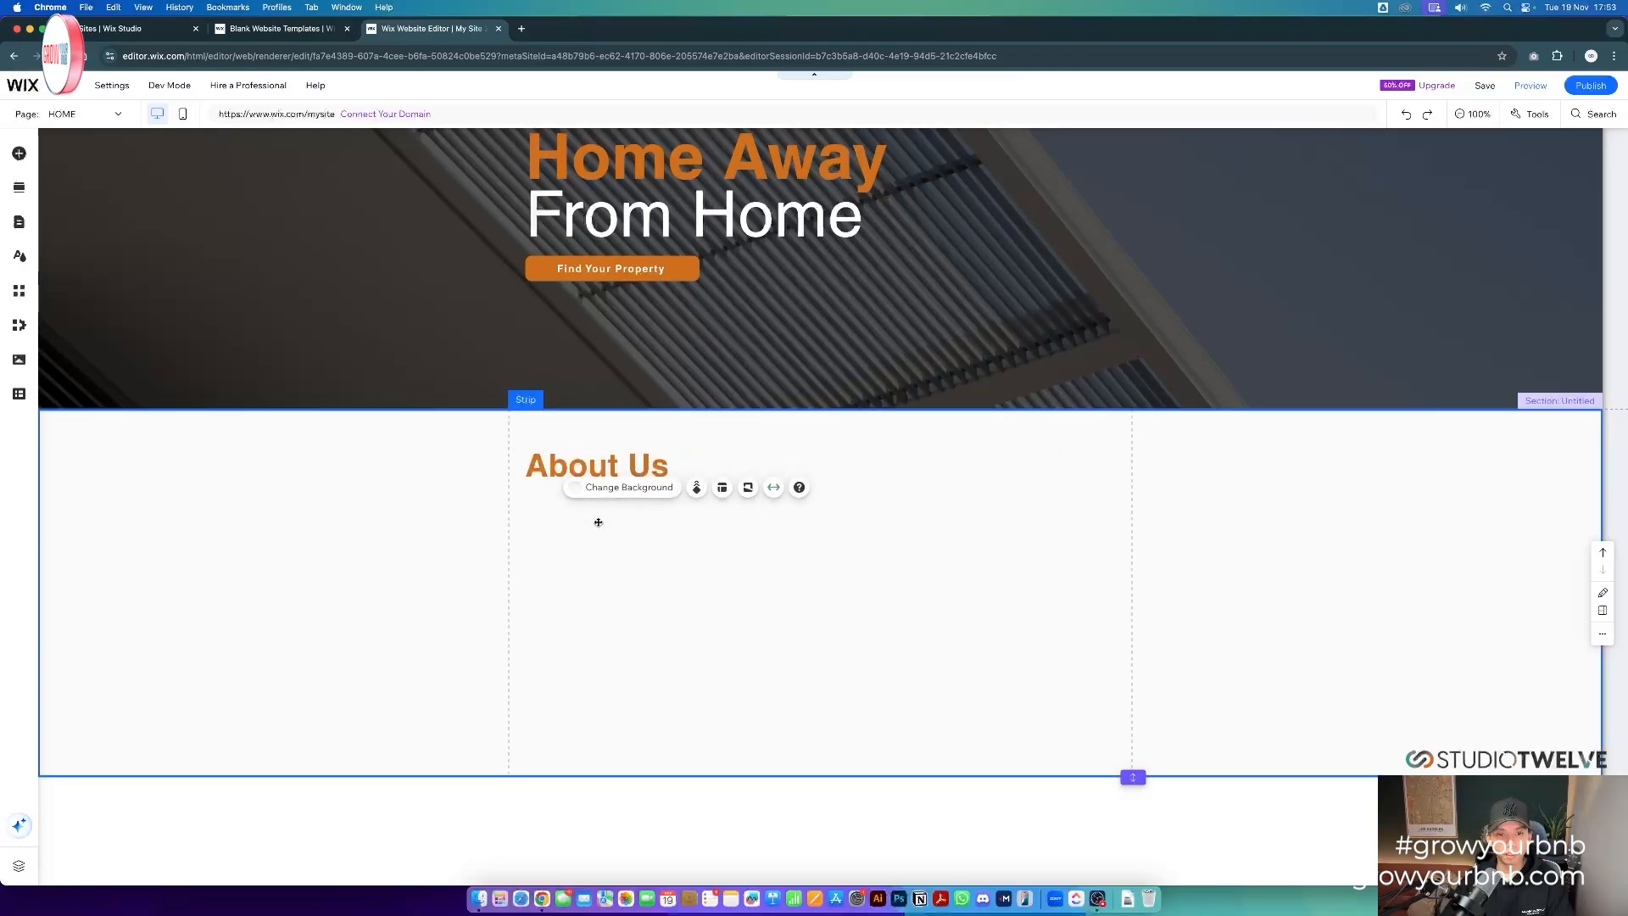
- Add a Paragraph 2 text element directly below the "About Us" heading and widen it across most of the content area
left_click(18, 153)
mouse_move(60, 182)
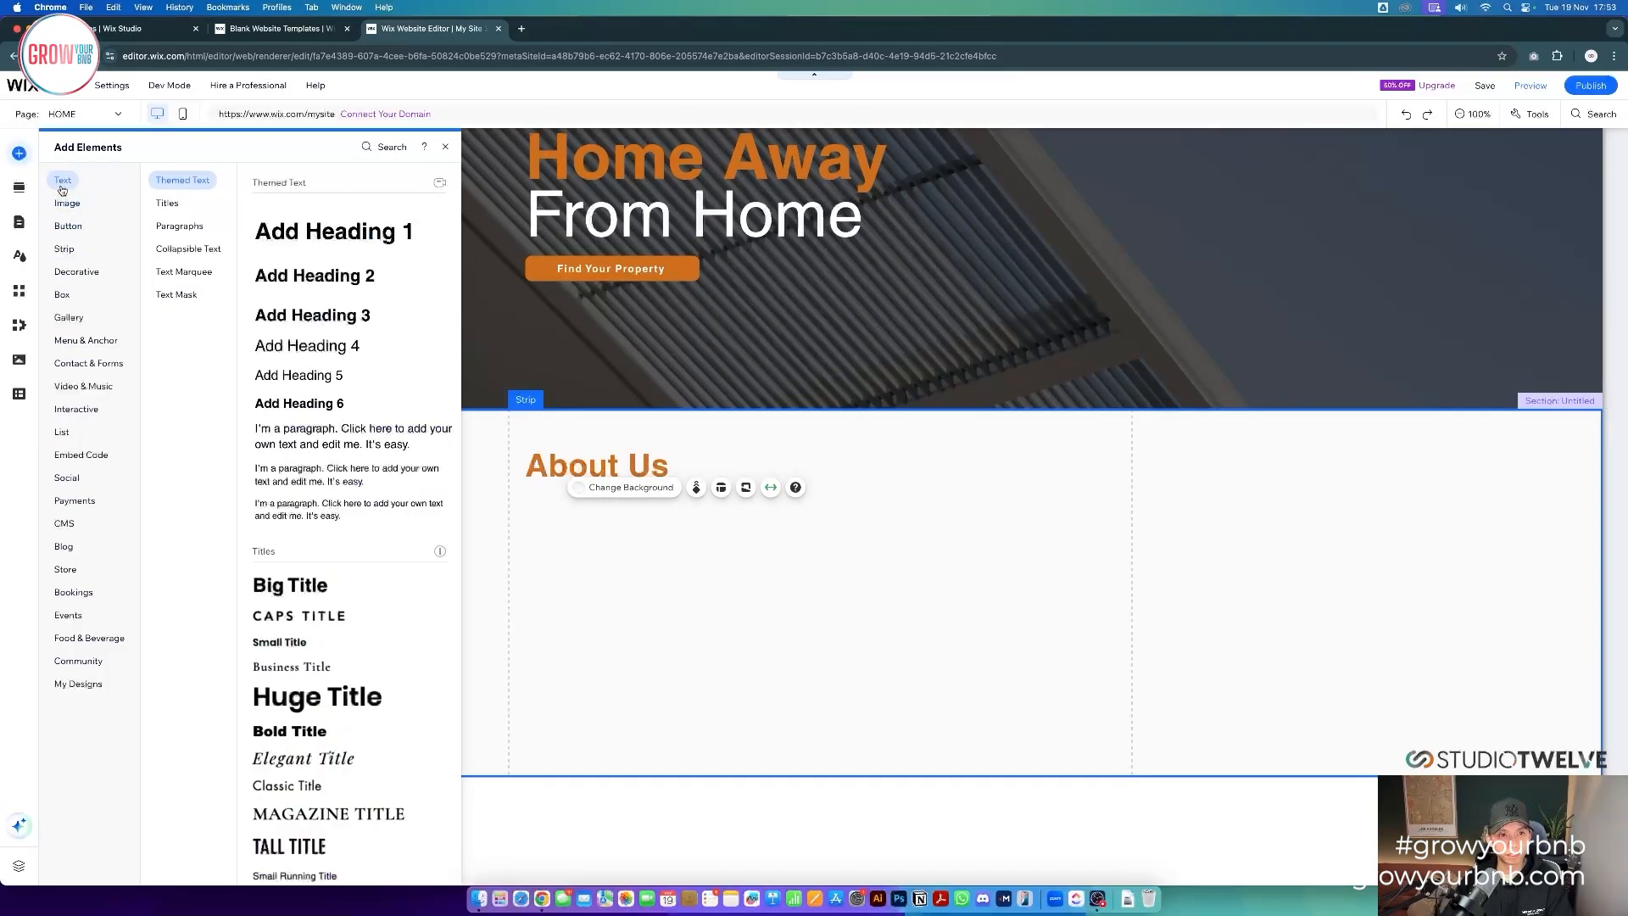
left_click_drag(328, 478, 614, 511)
left_click_drag(723, 509, 1054, 505)
- Replace the paragraph with AI text prompted by "Create about us. Company name is studio twelve and we are a serviced accommodation provider in the uk"
double_click(726, 502)
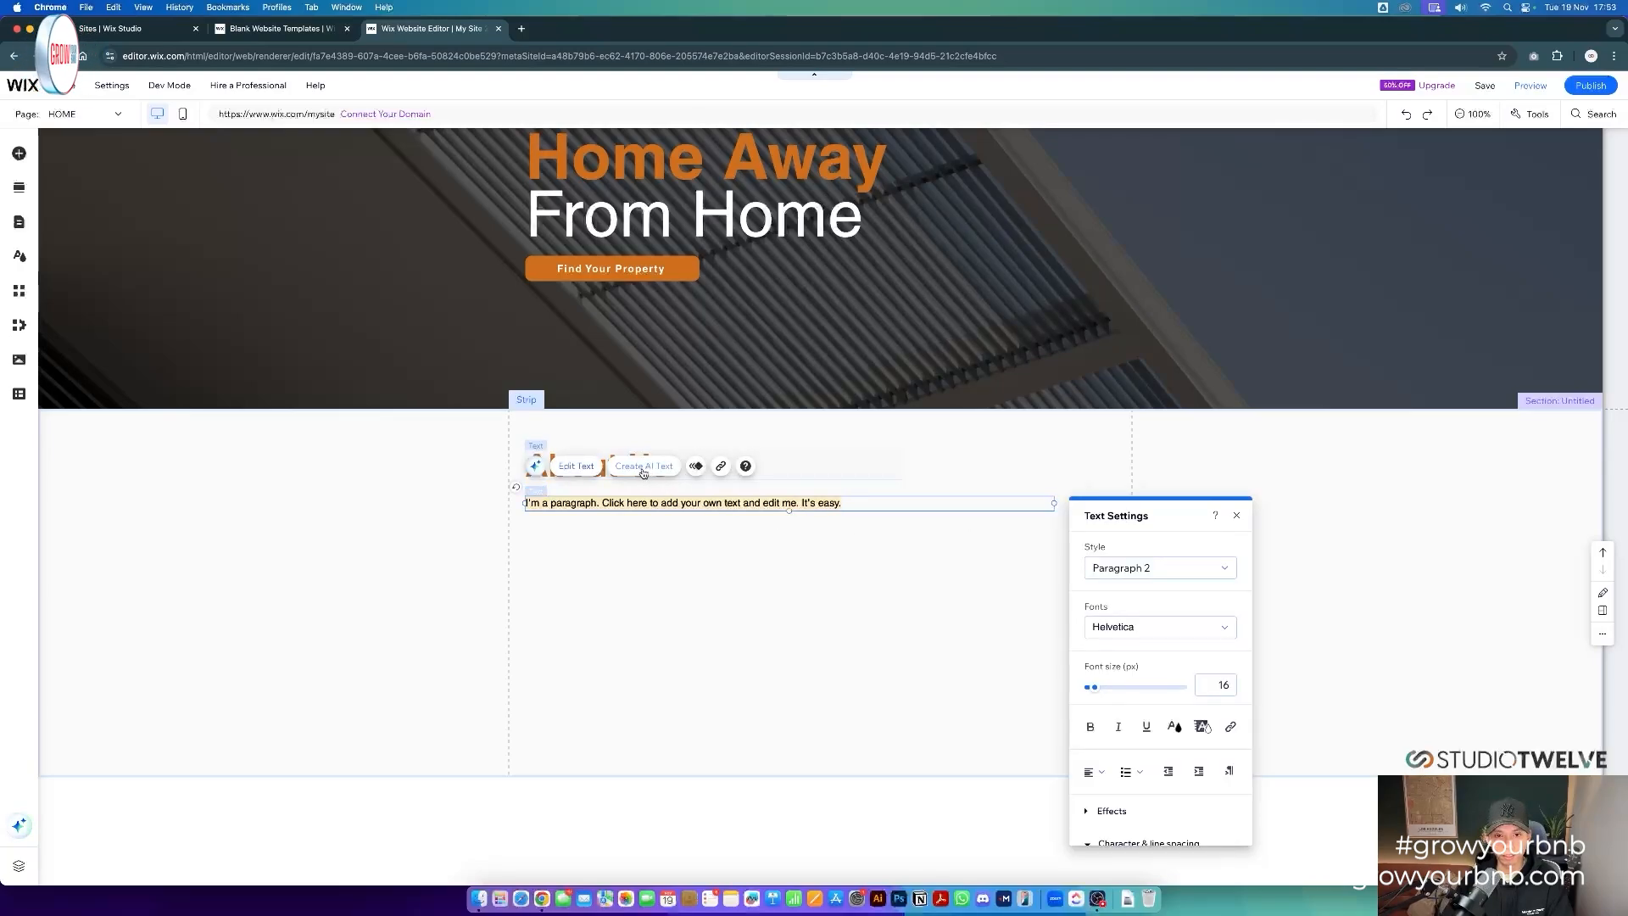
left_click(645, 467)
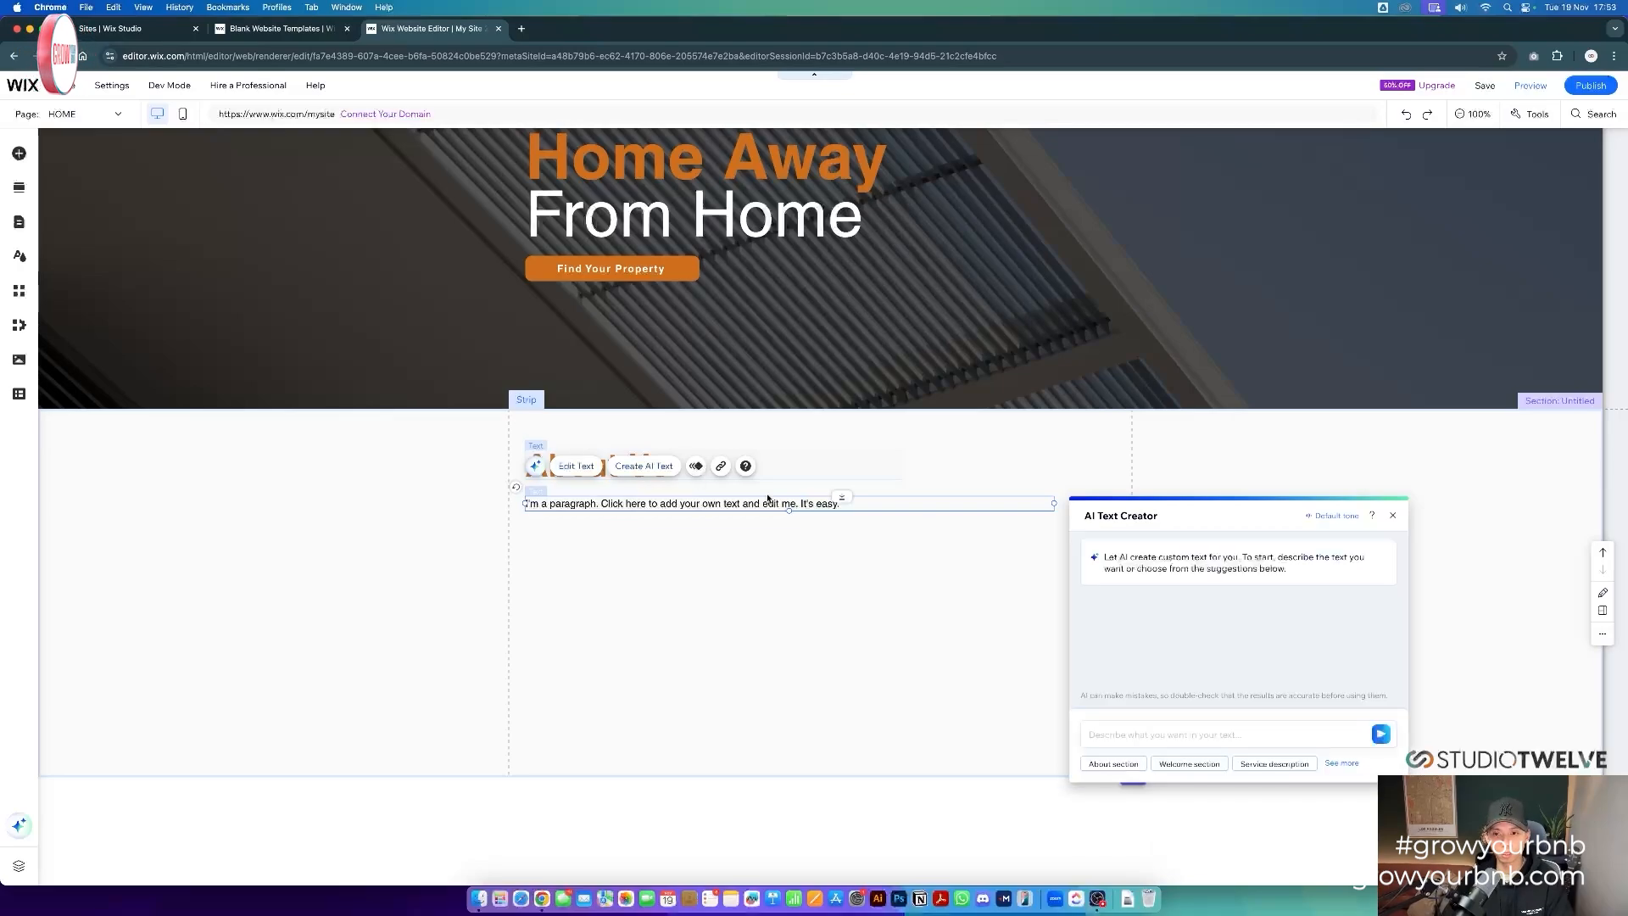
left_click(1115, 763)
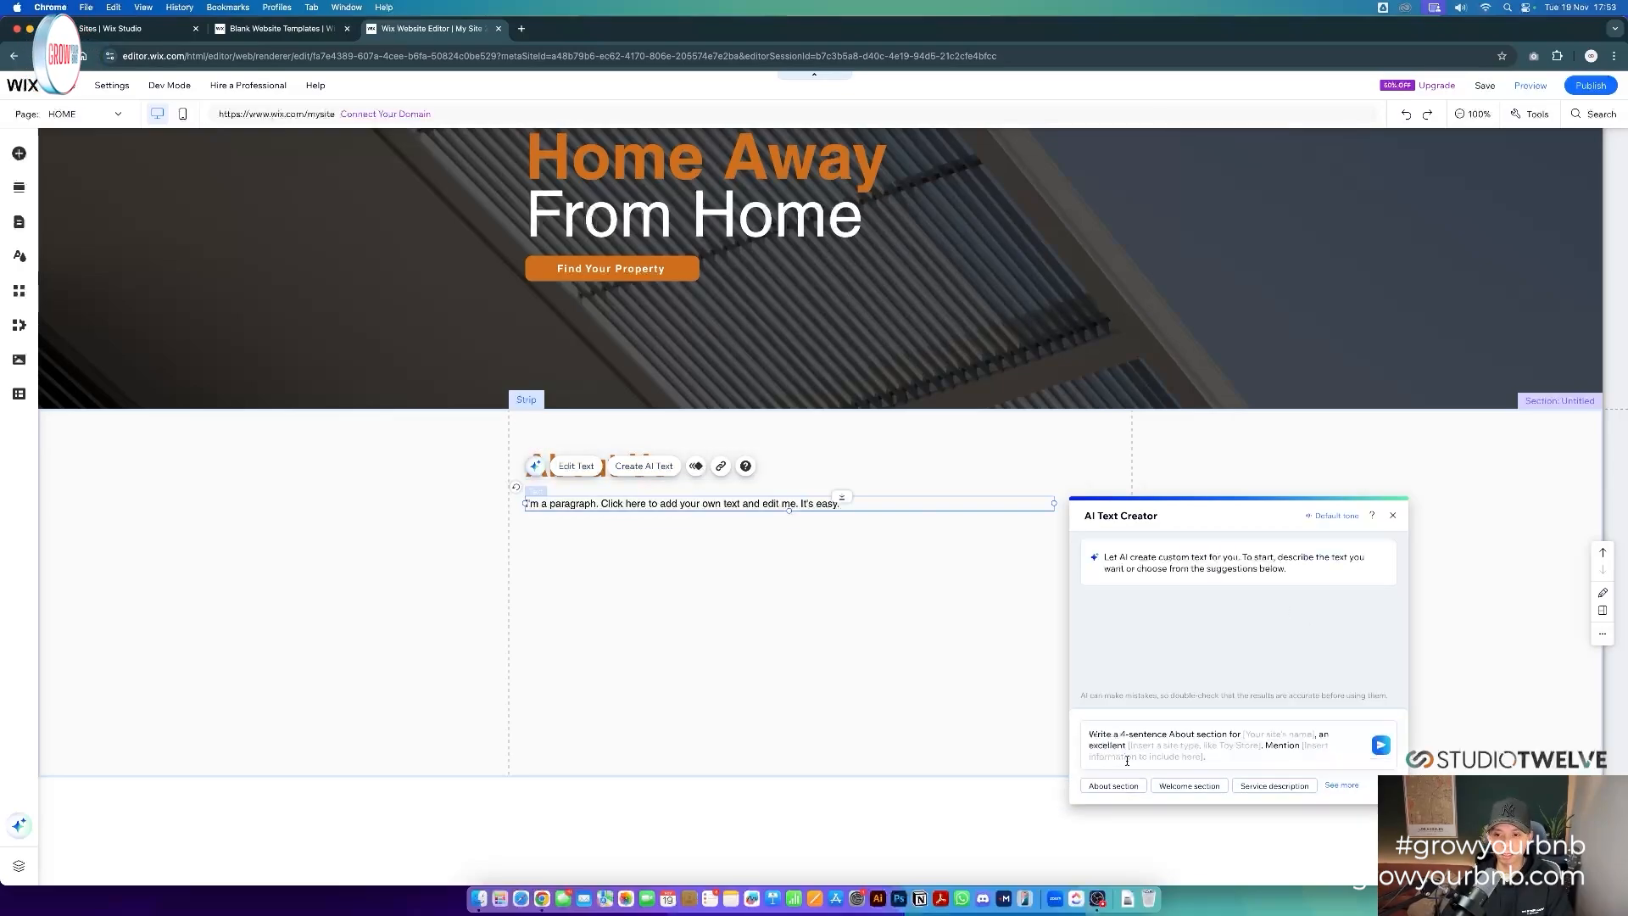
type("Create about us. Company name is studio twelve and")
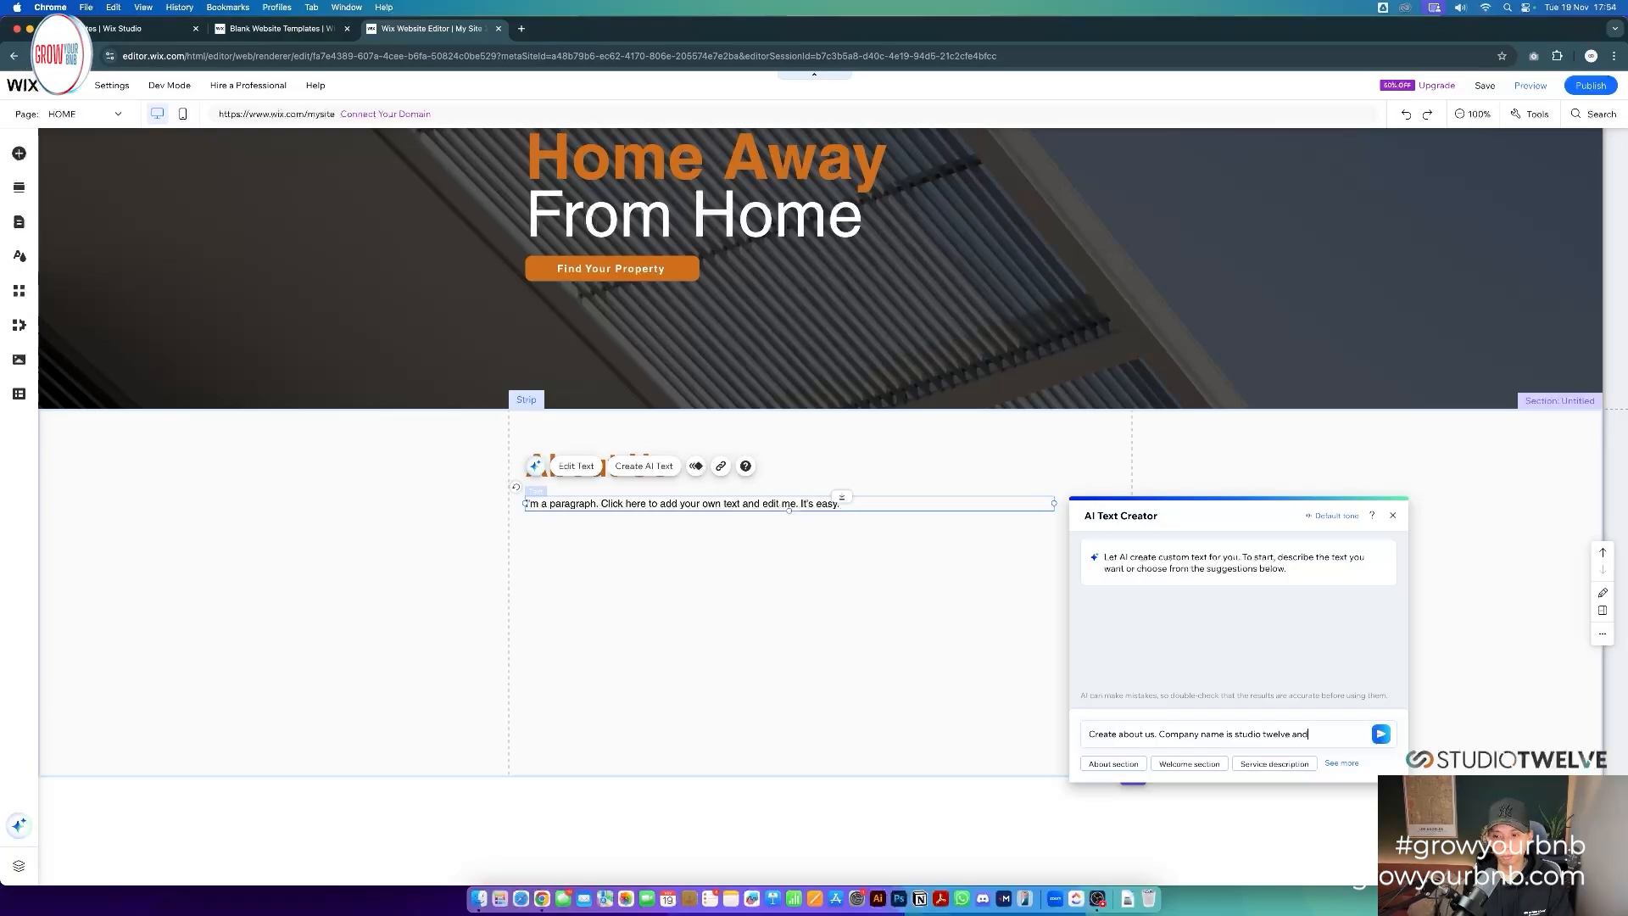
type("serviced accommodation provider in the uk")
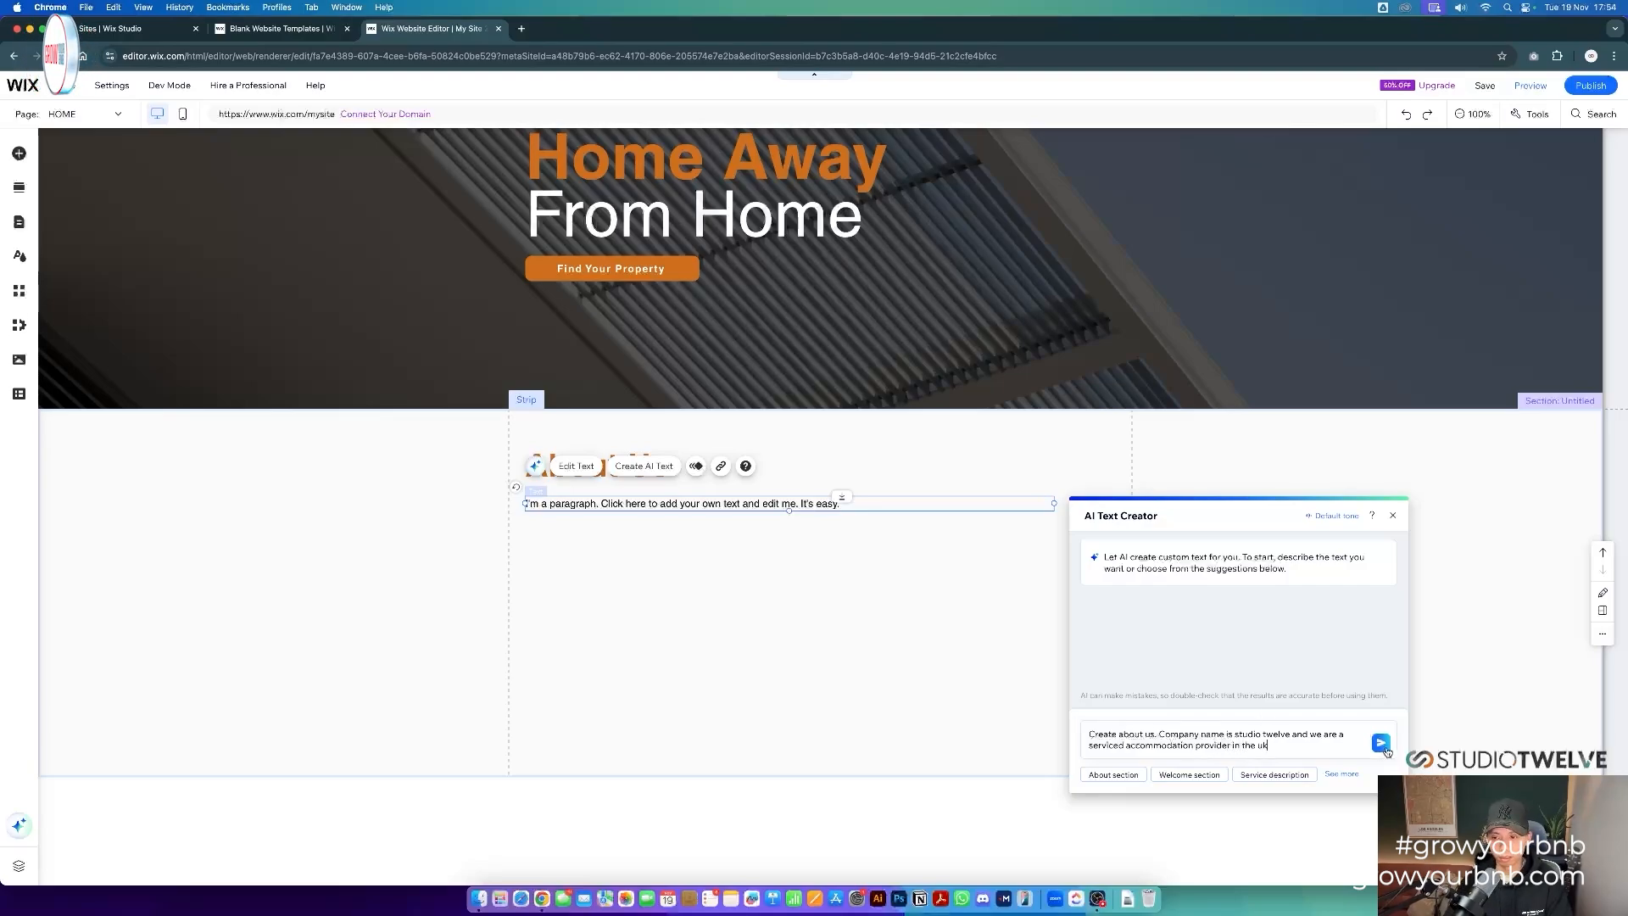
left_click(1381, 744)
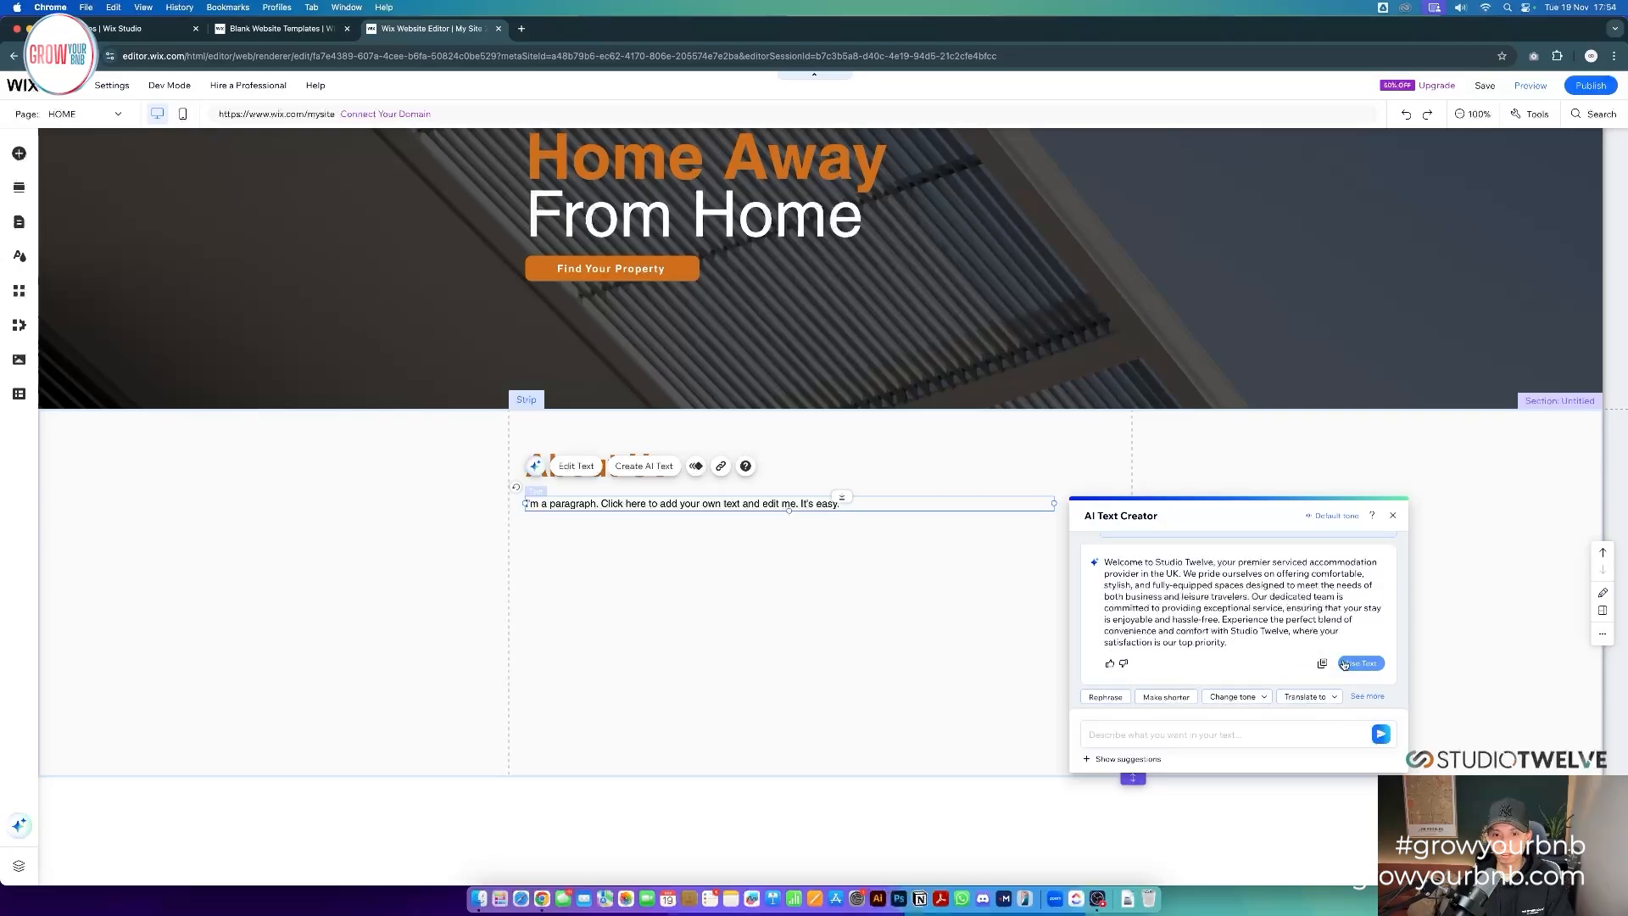
left_click(1343, 664)
left_click(821, 672)
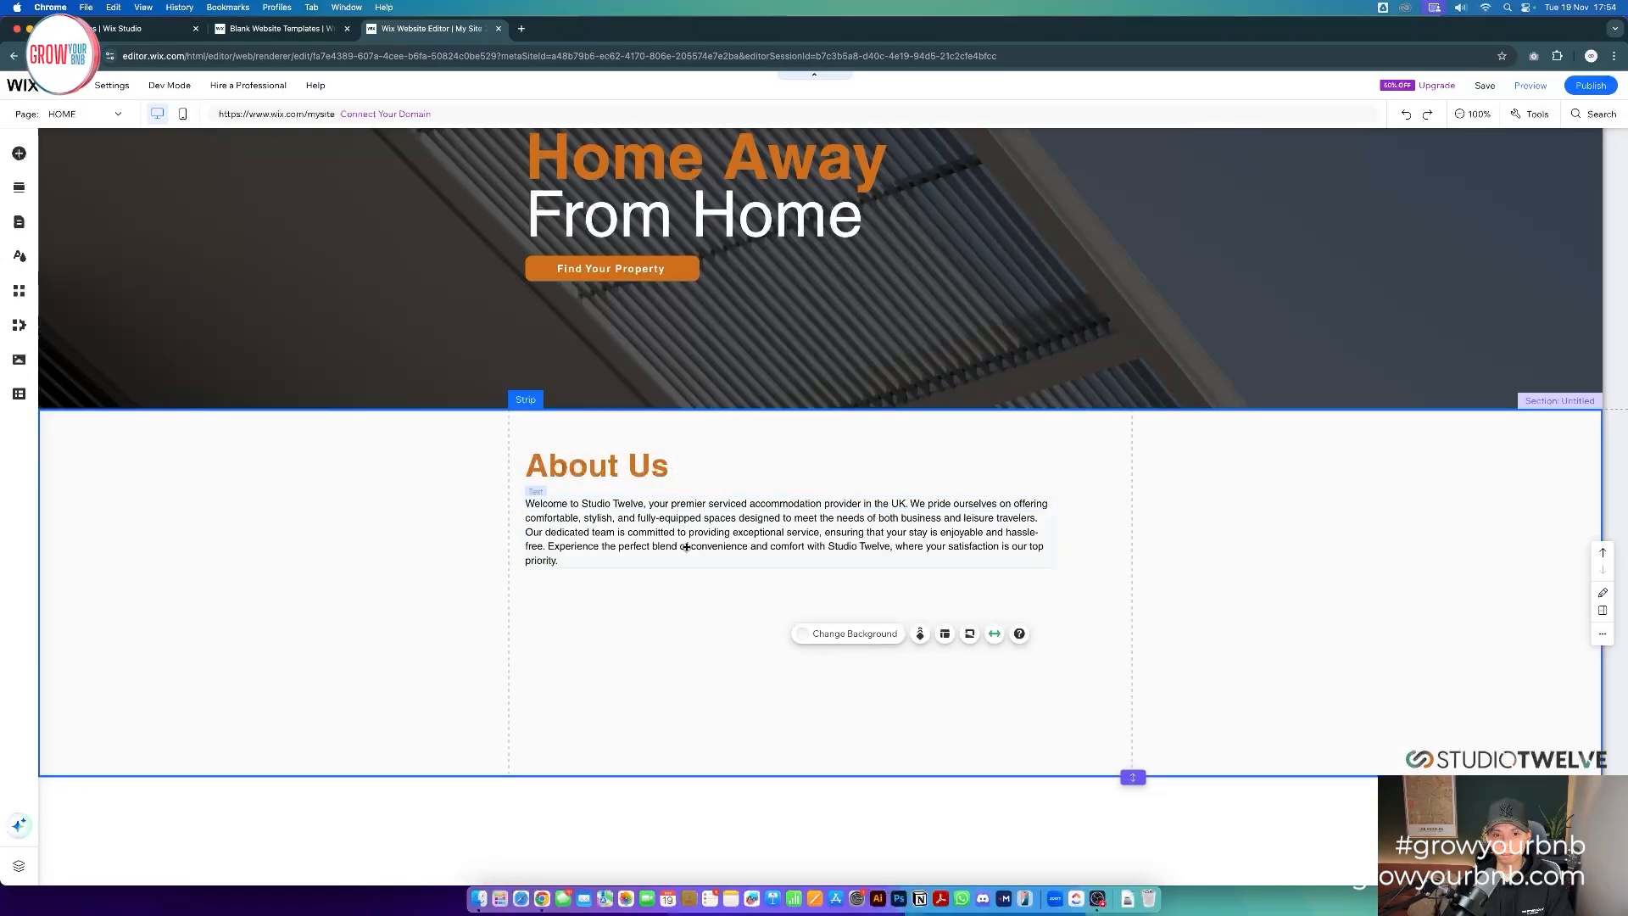
- Move the paragraph slightly closer to the "About Us" heading and adjust its width to match the heading's text box
left_click_drag(693, 545, 694, 541)
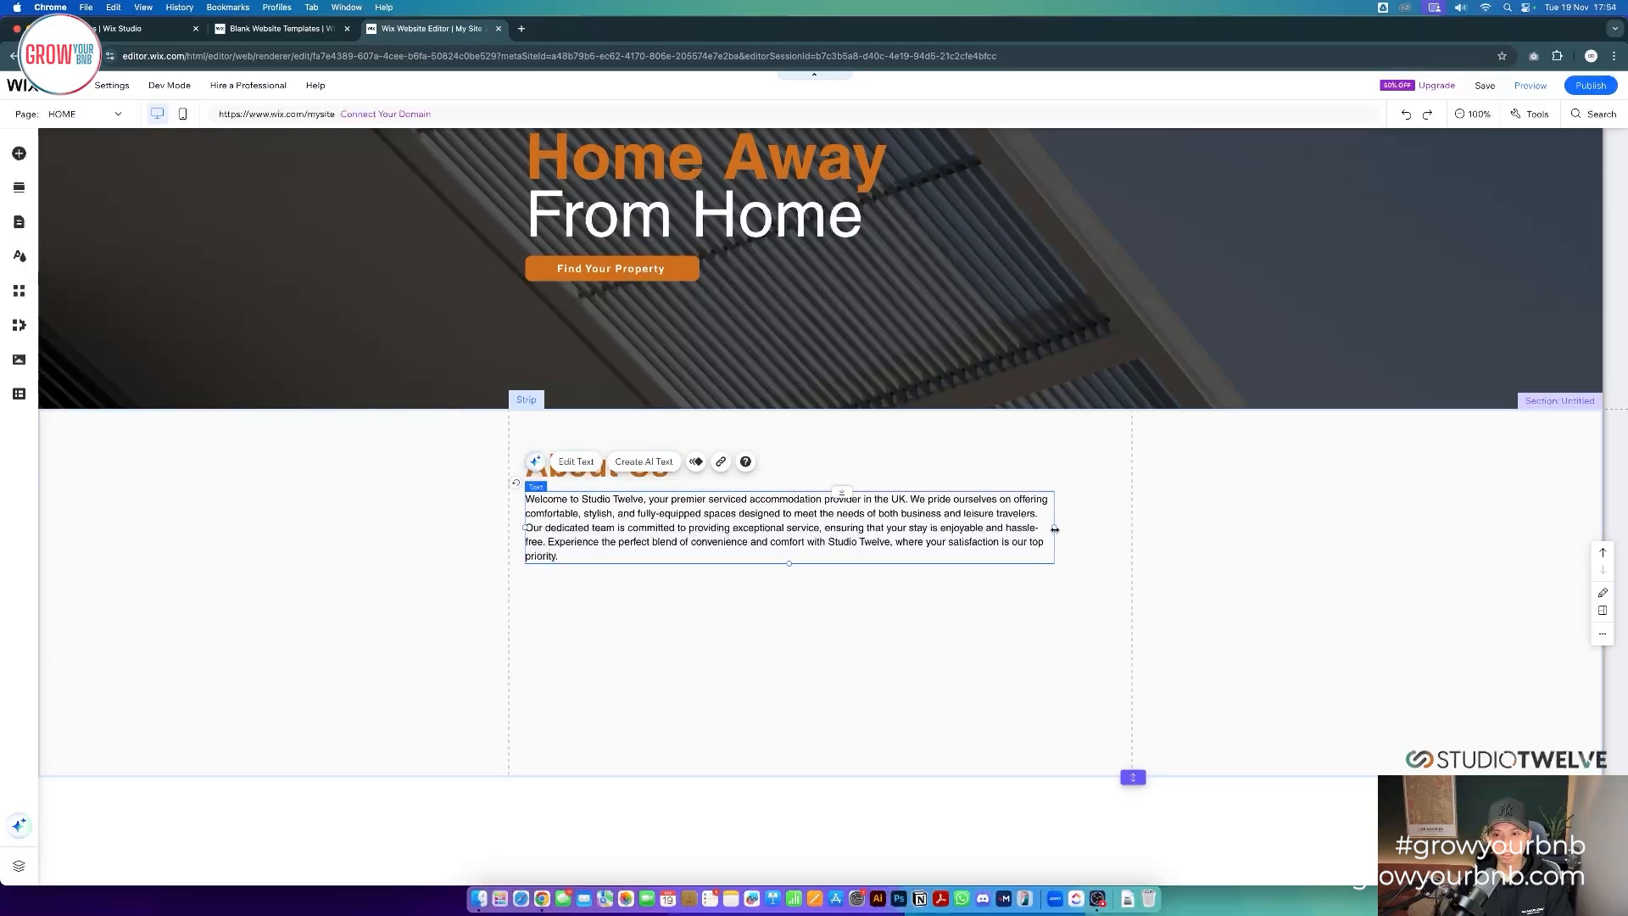
left_click_drag(1055, 529, 1097, 526)
left_click(1061, 608)
left_click_drag(644, 523, 645, 526)
left_click(760, 599)
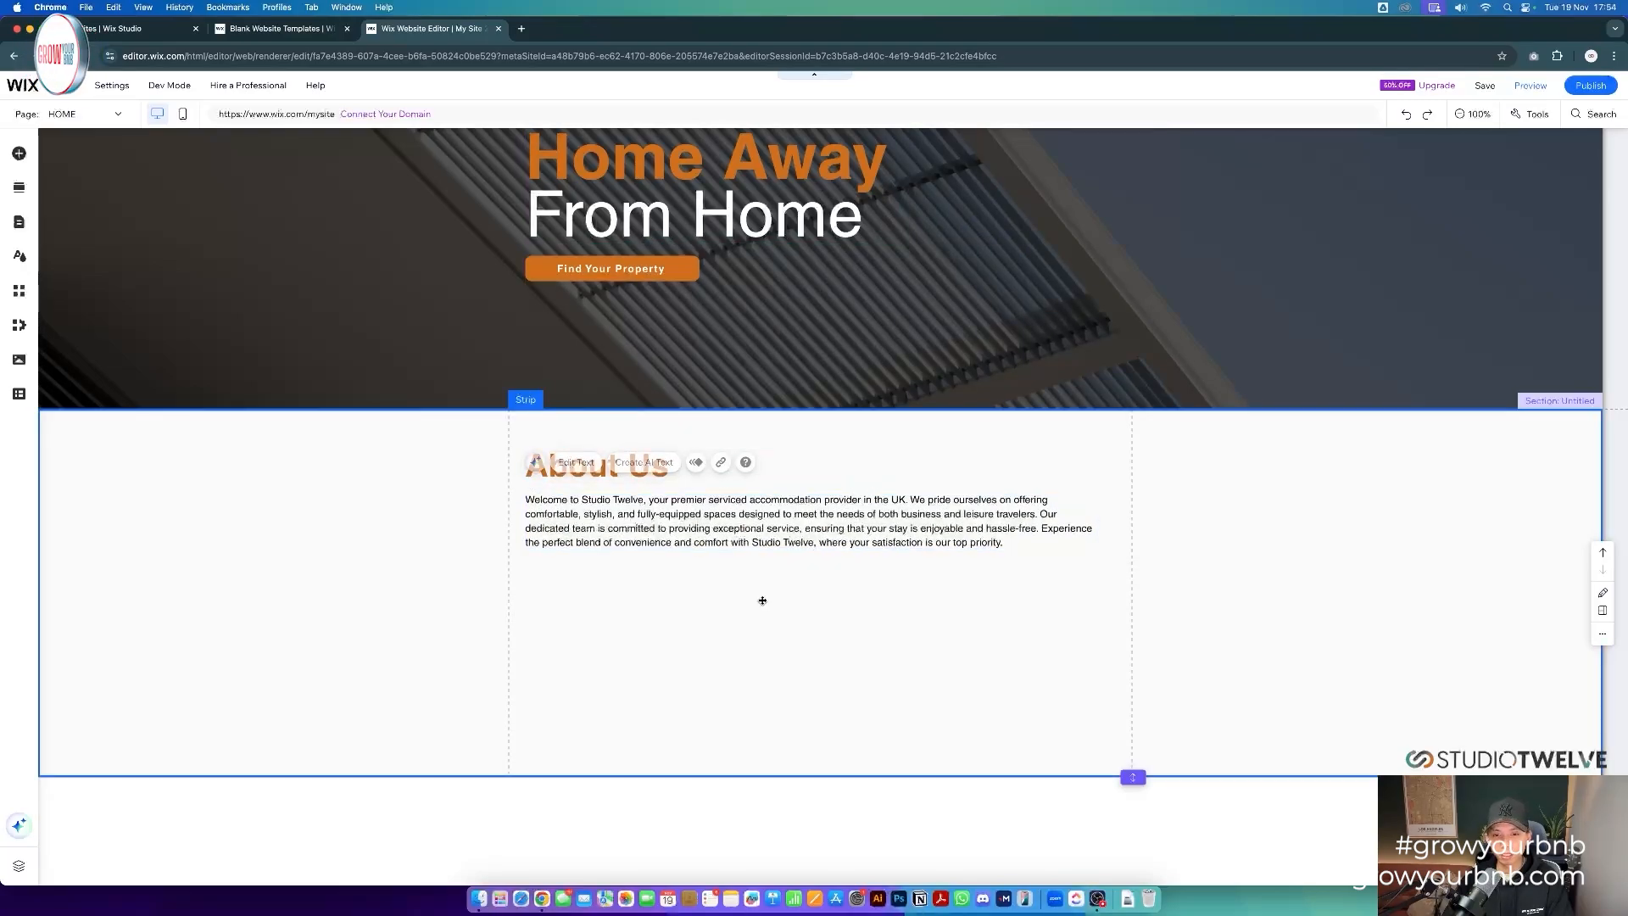
left_click(1030, 544)
left_click_drag(1096, 521, 906, 531)
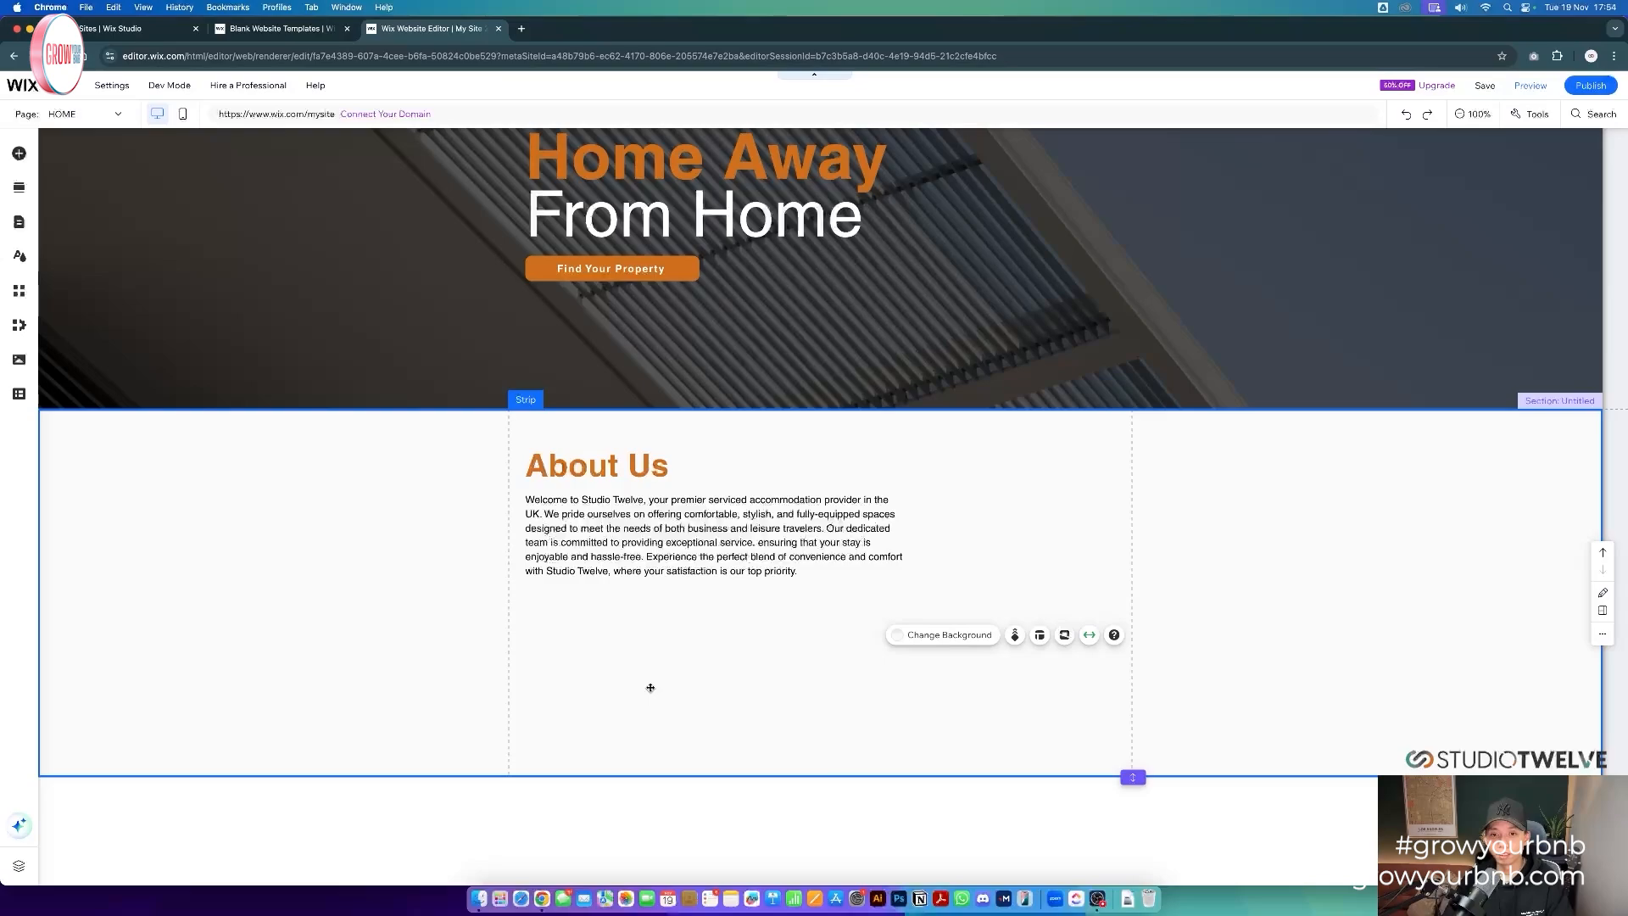
- Search the free Wix images for "bedroom" and add the white bedroom photo with the black-and-white patterned pillow to the page
left_click(10, 154)
left_click(71, 206)
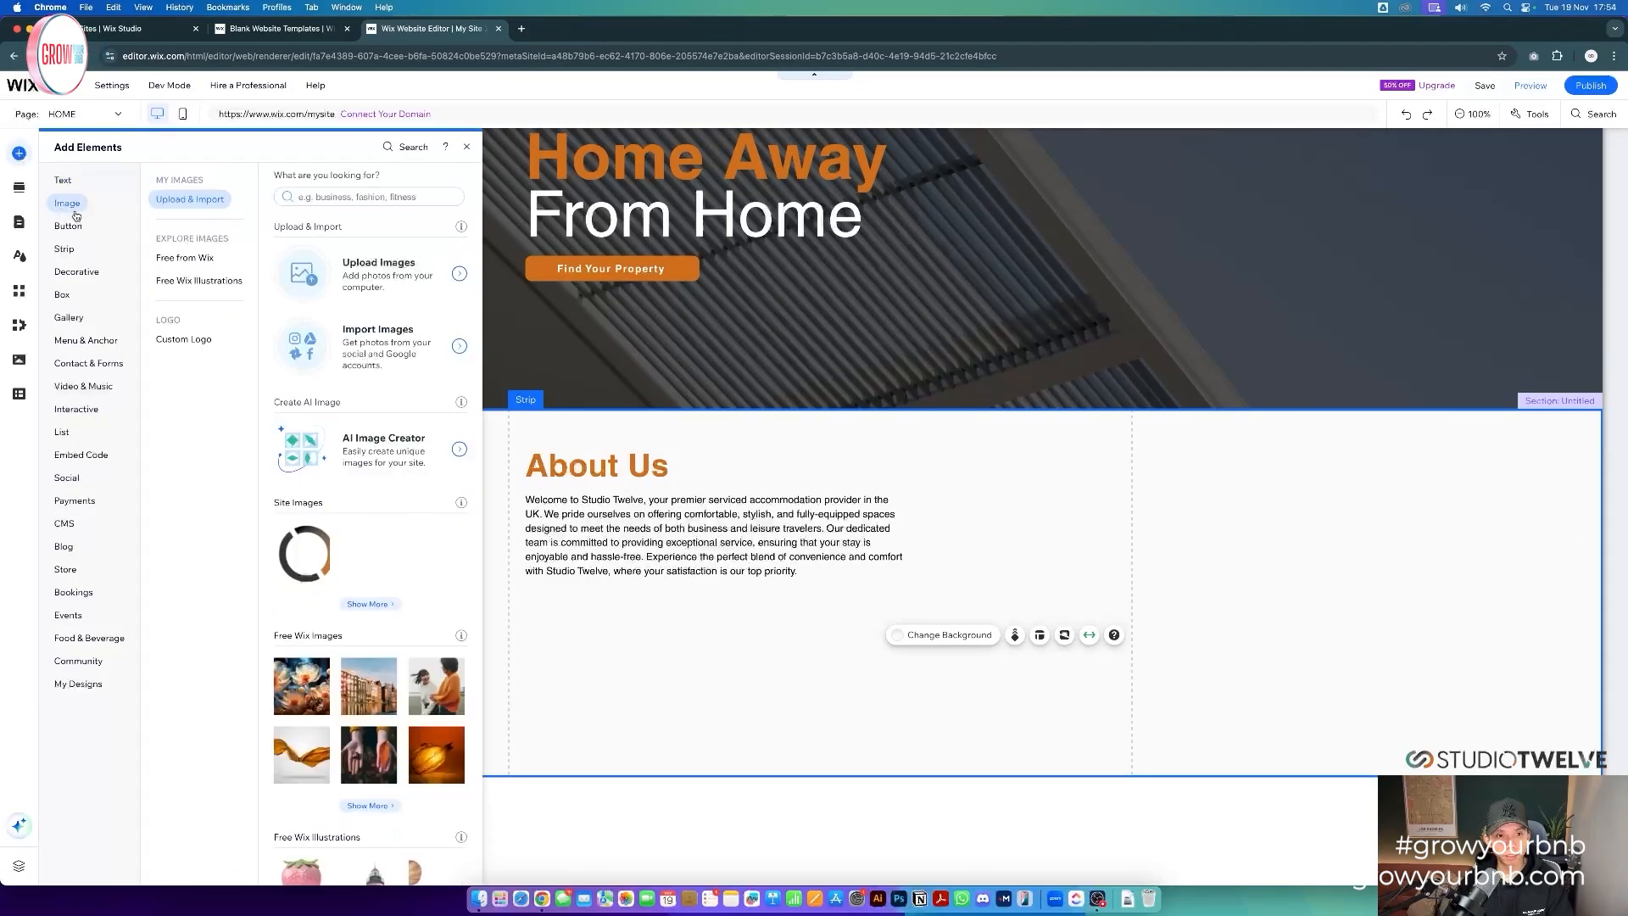
left_click(185, 257)
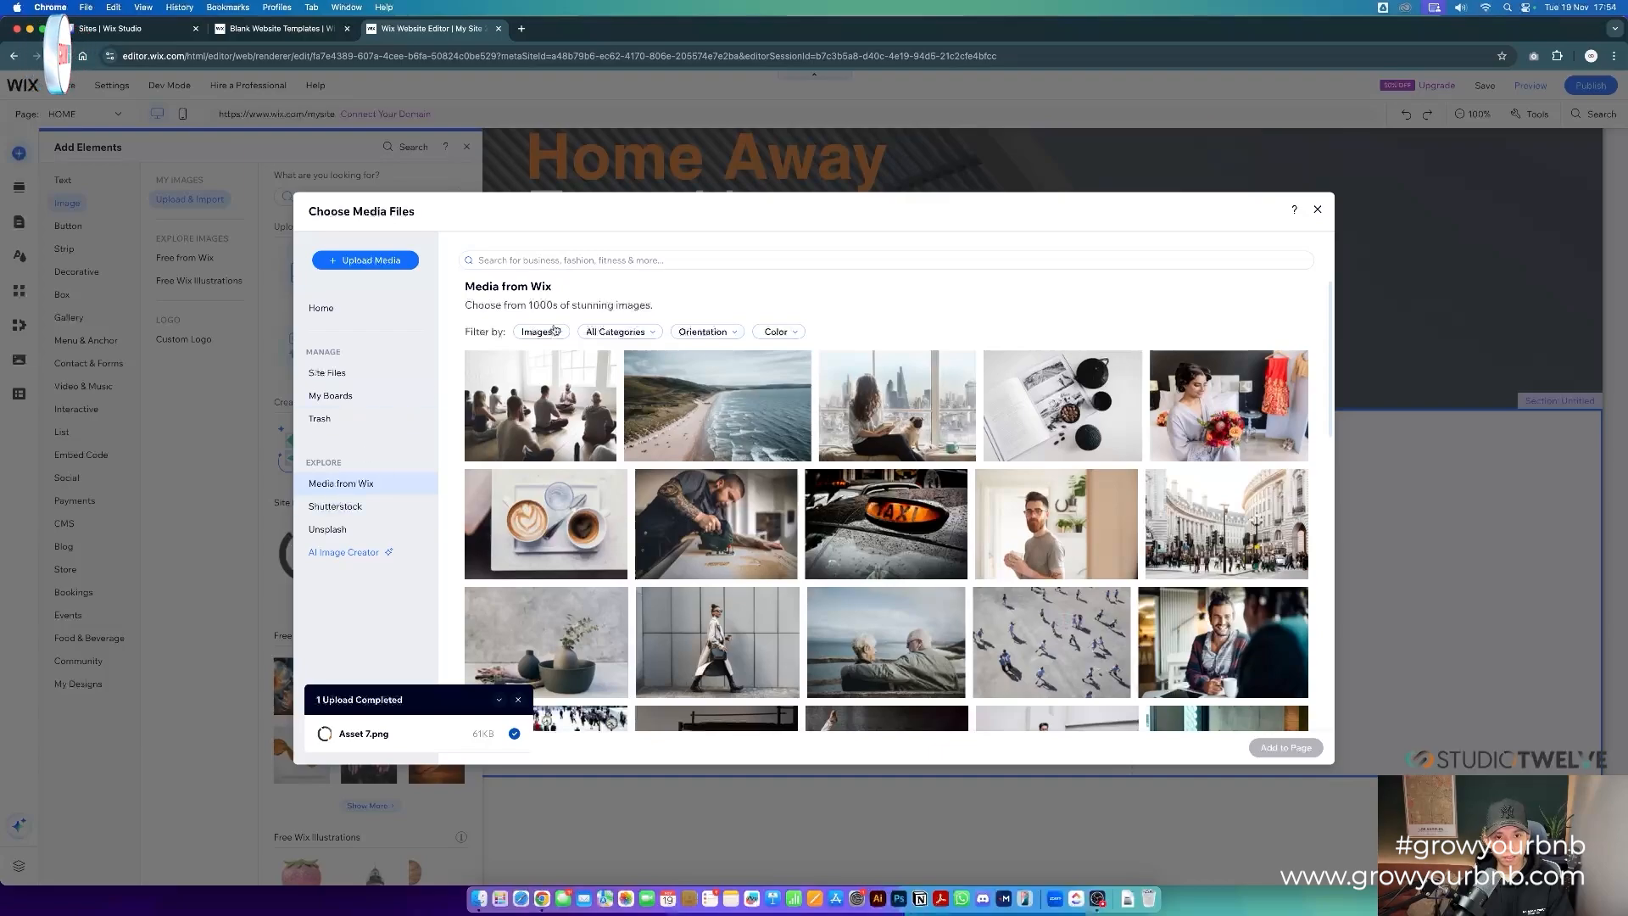
left_click(556, 260)
type("beor")
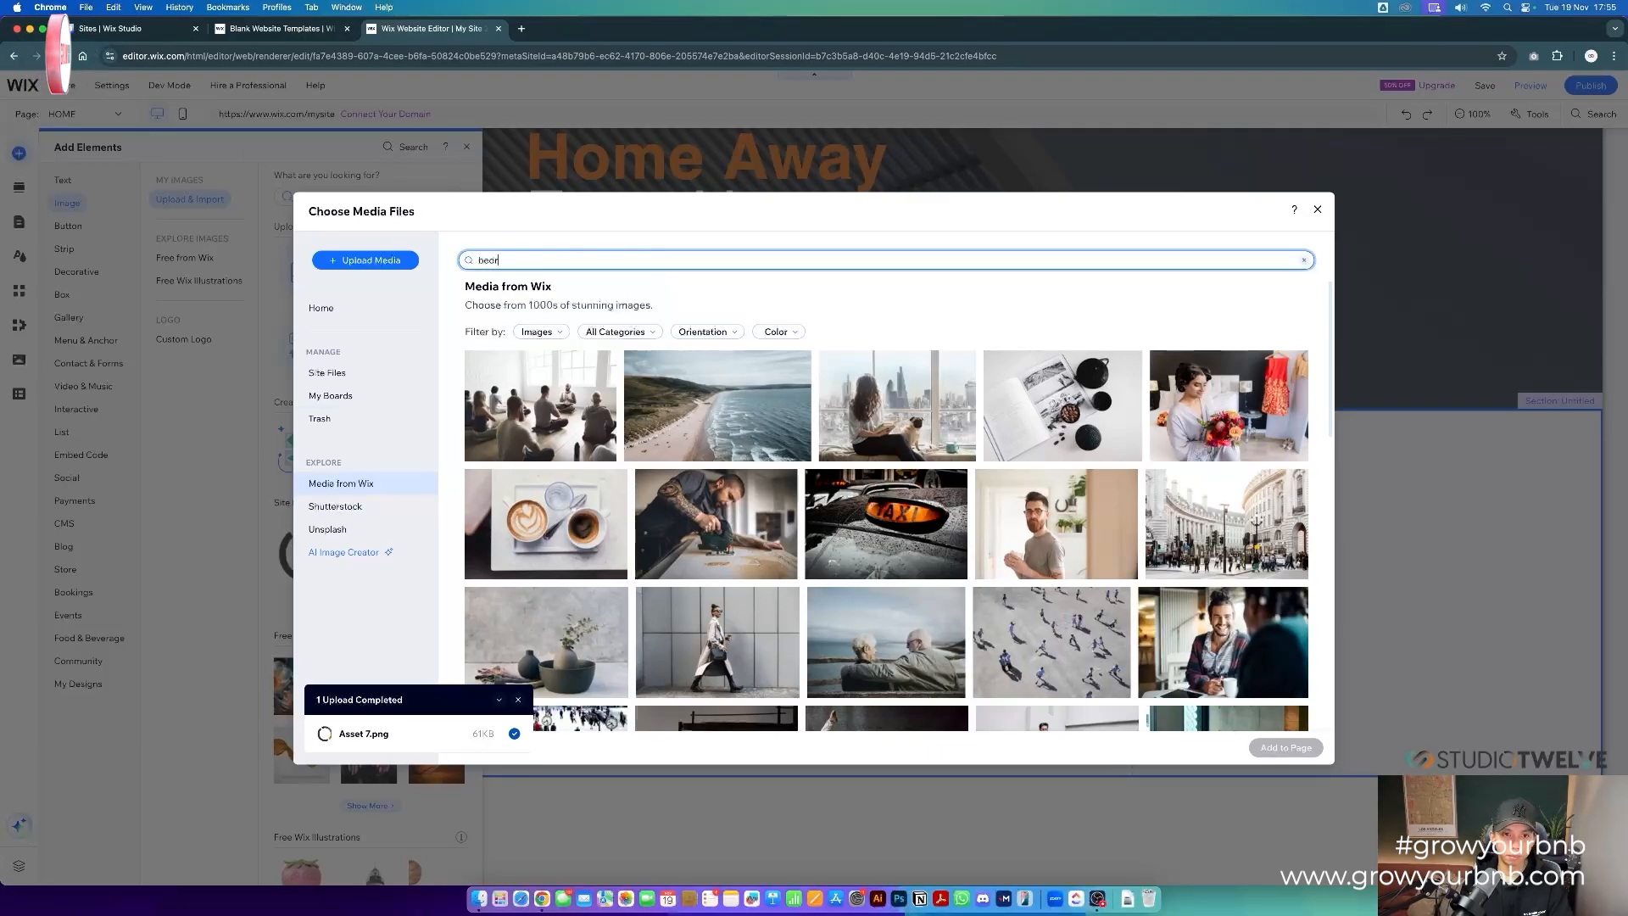
type("oom")
key("Return")
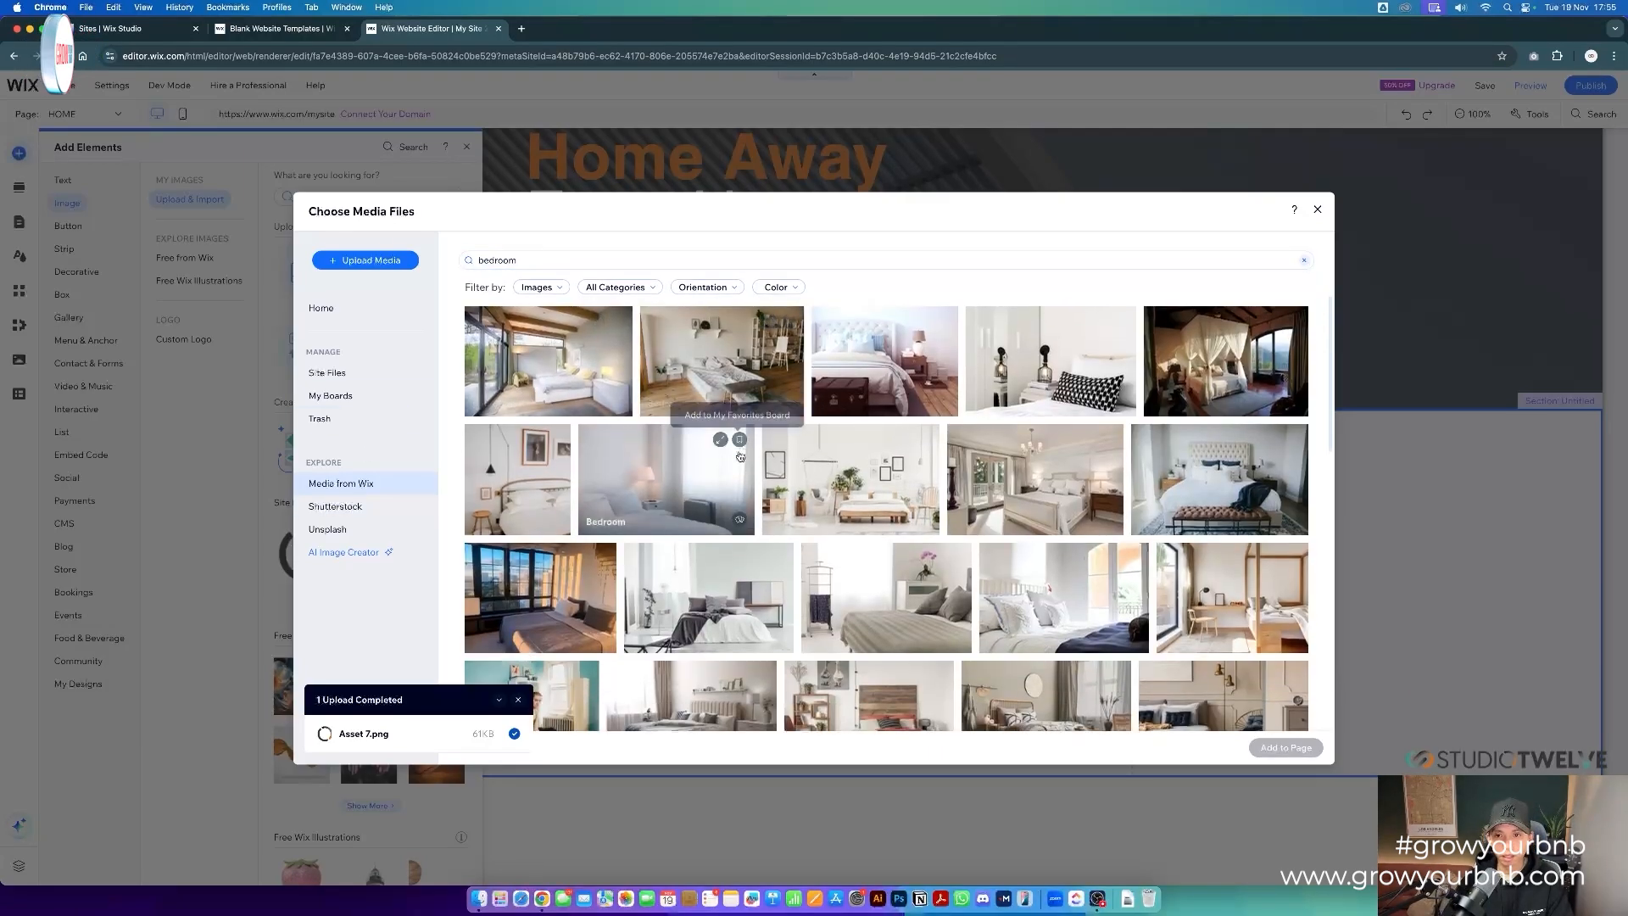
left_click(1072, 392)
left_click(1279, 747)
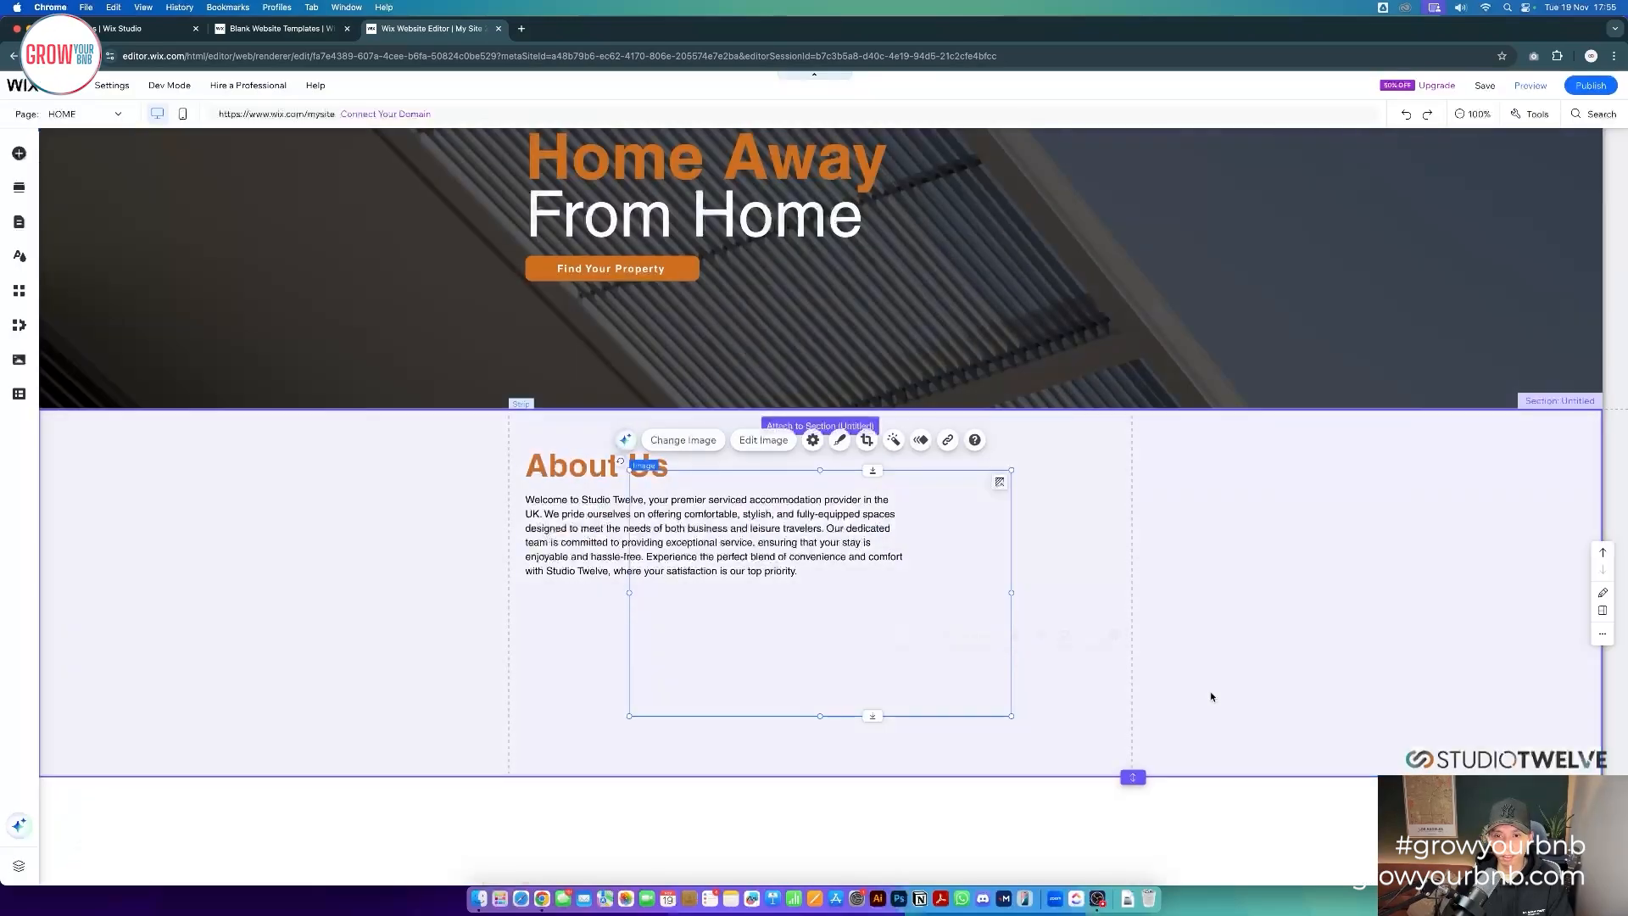
- Crop the bedroom image to a slanted parallelogram shape
left_click(860, 440)
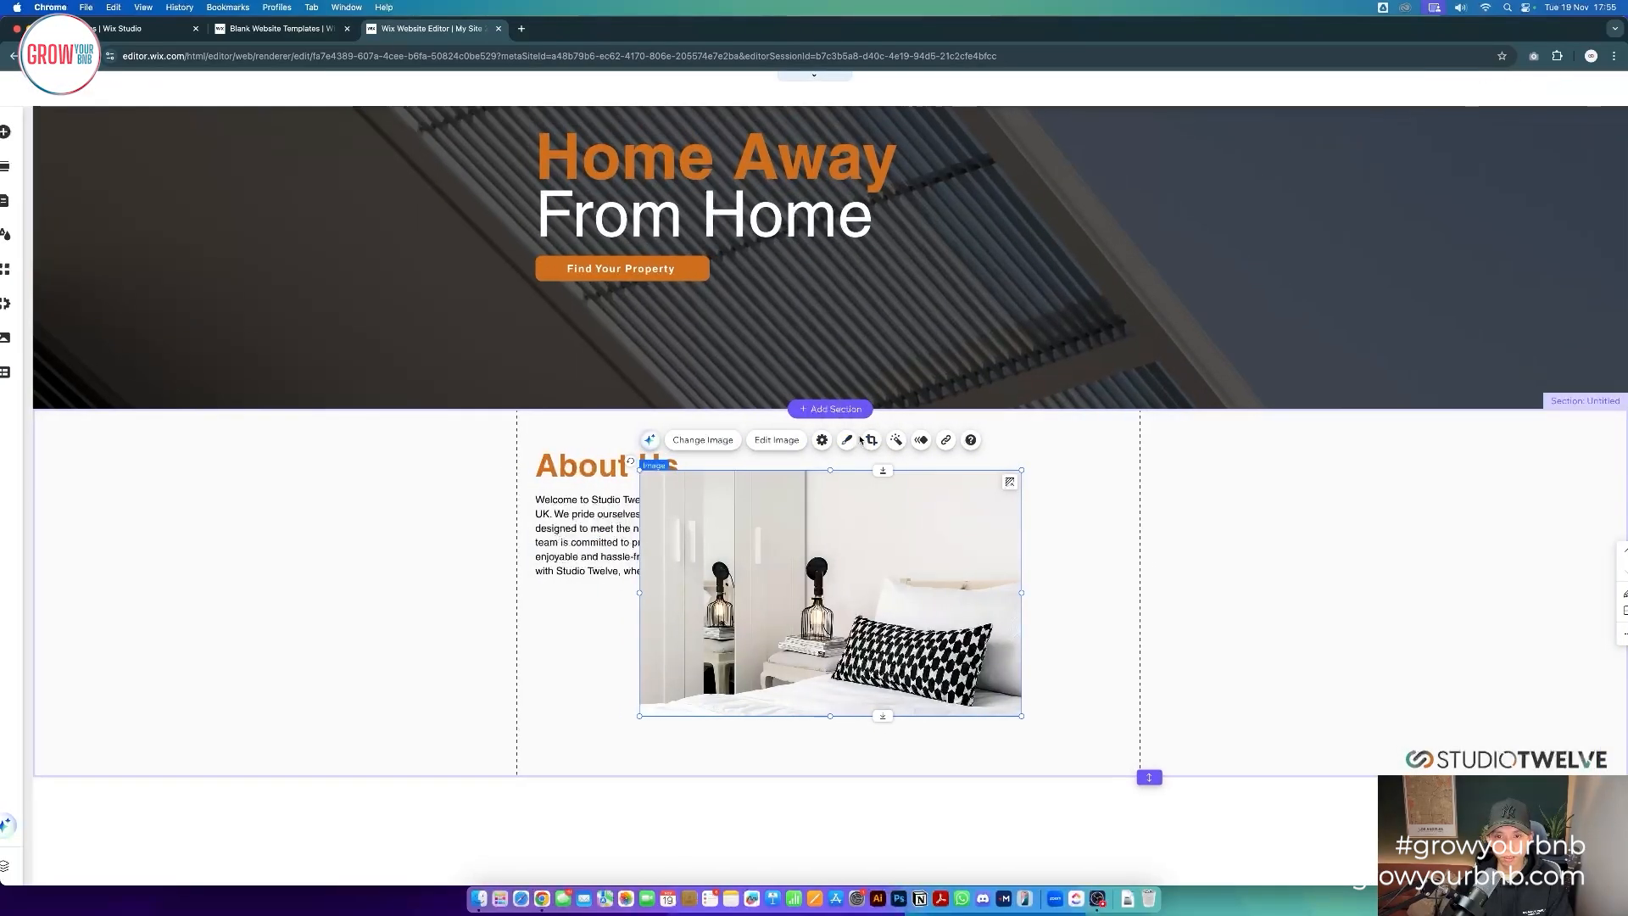
left_click(787, 438)
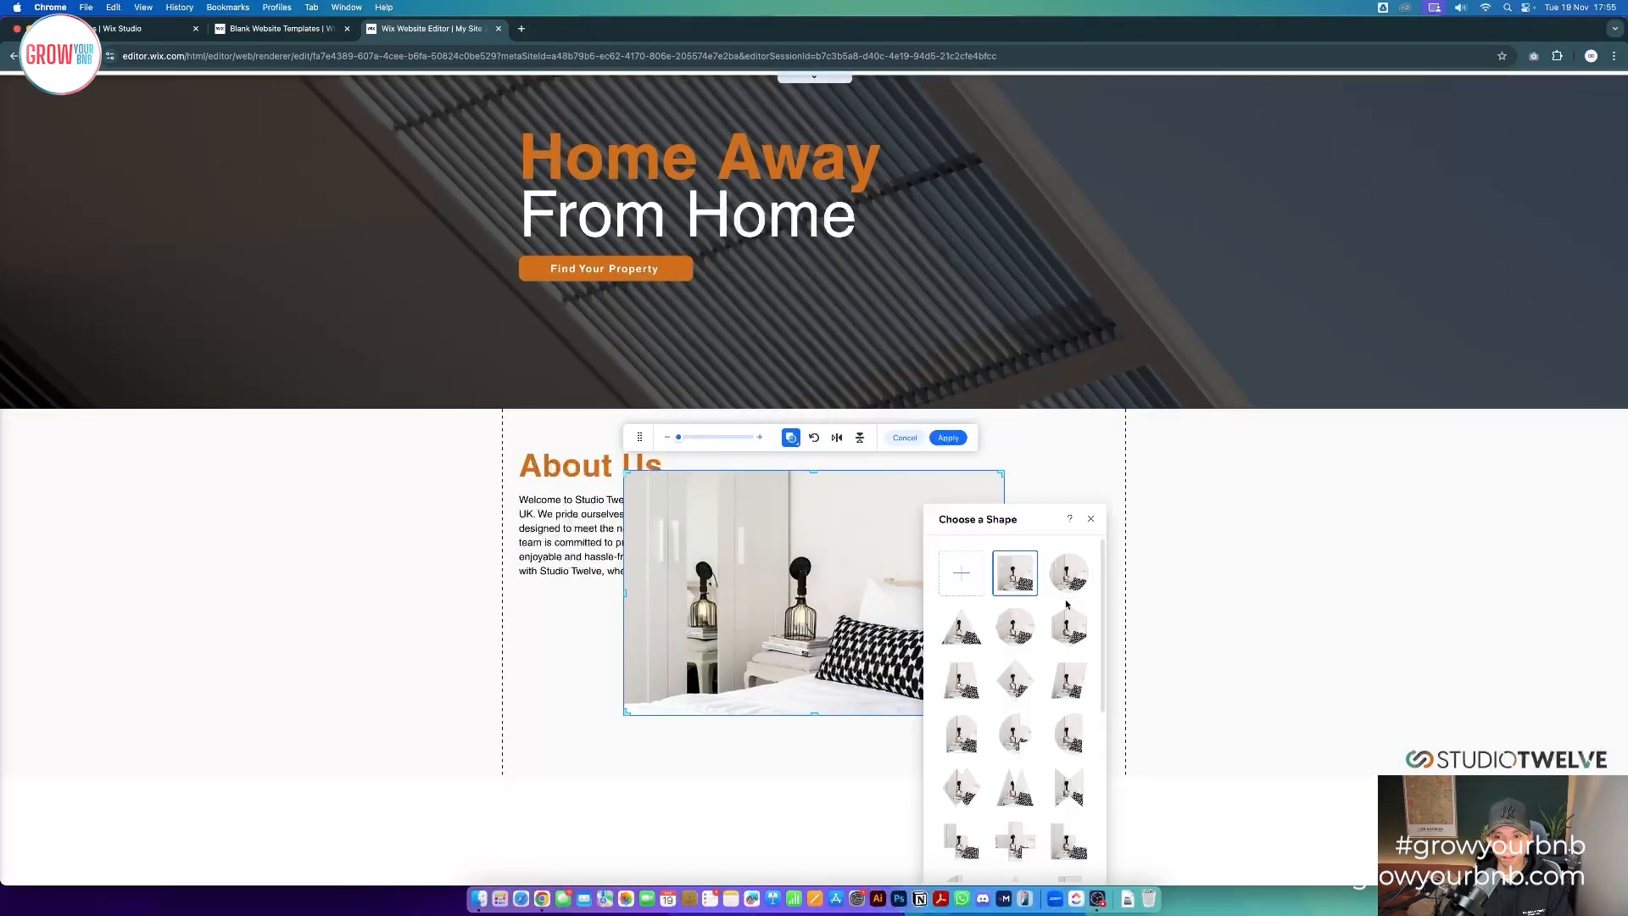
scroll(1018, 678, "down", 1)
left_click(1068, 618)
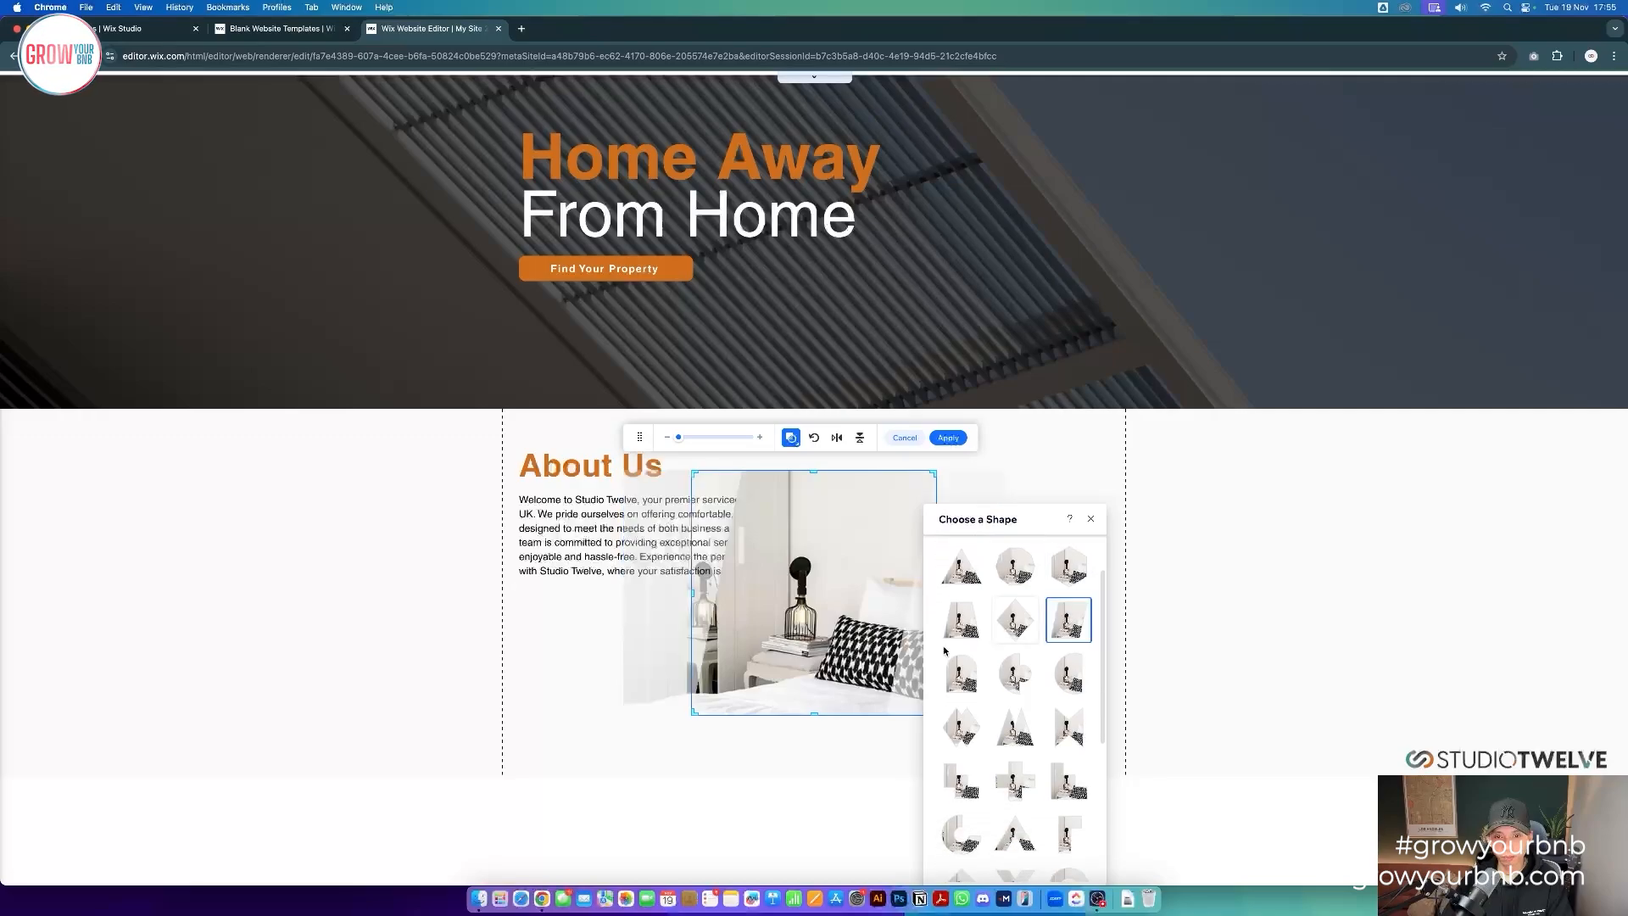
left_click(948, 438)
- Place the bedroom image right of the text and enlarge it, and narrow the paragraph so it clears the image
left_click_drag(866, 629, 1032, 632)
left_click_drag(864, 535, 825, 514)
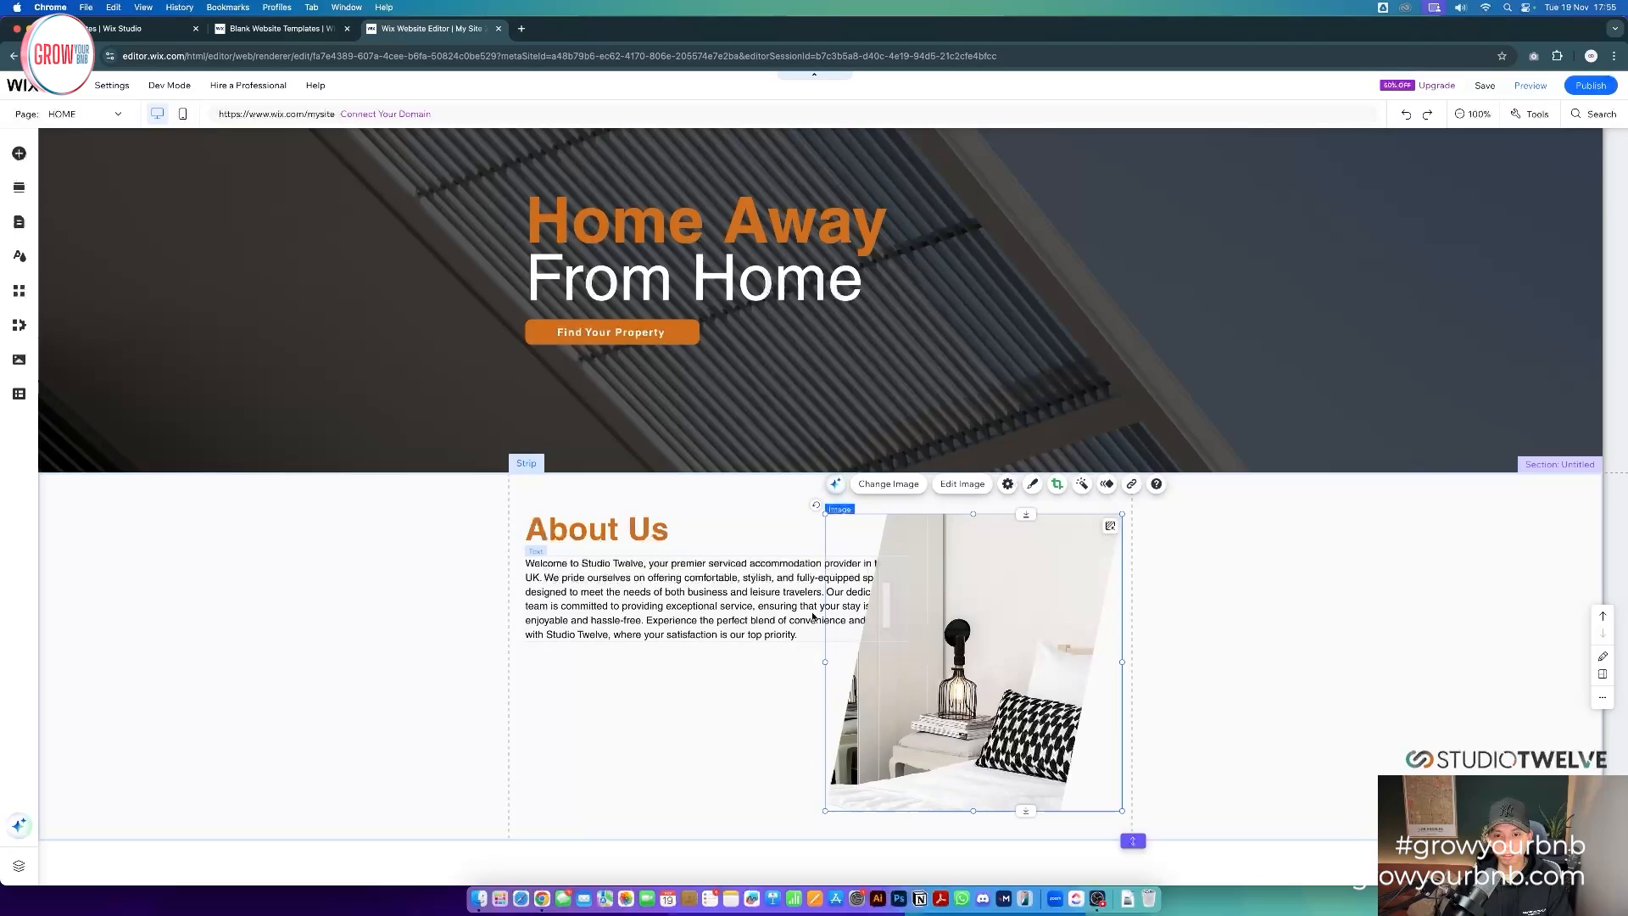
left_click(890, 599)
left_click_drag(908, 600, 805, 604)
left_click_drag(971, 626, 961, 625)
left_click(720, 741)
- Duplicate the hero's "Find Your Property" button and place the copy just below the About Us paragraph, aligned with its left edge
scroll(649, 659, "down", 1)
left_click(621, 308)
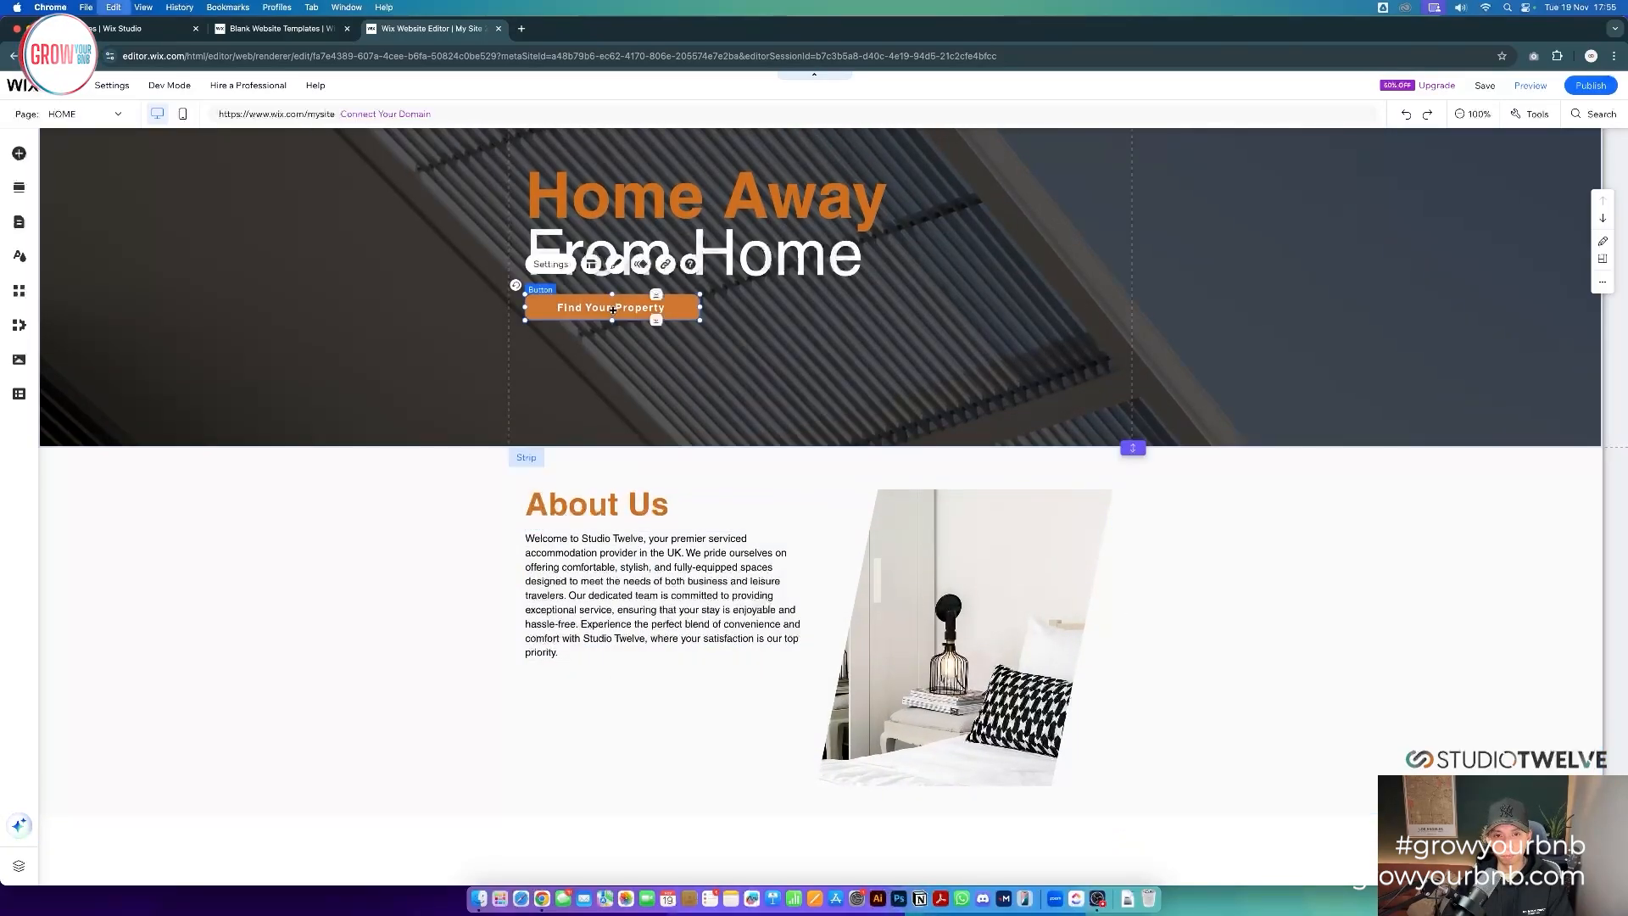
key("super+c")
key("super+v")
left_click_drag(603, 320, 592, 687)
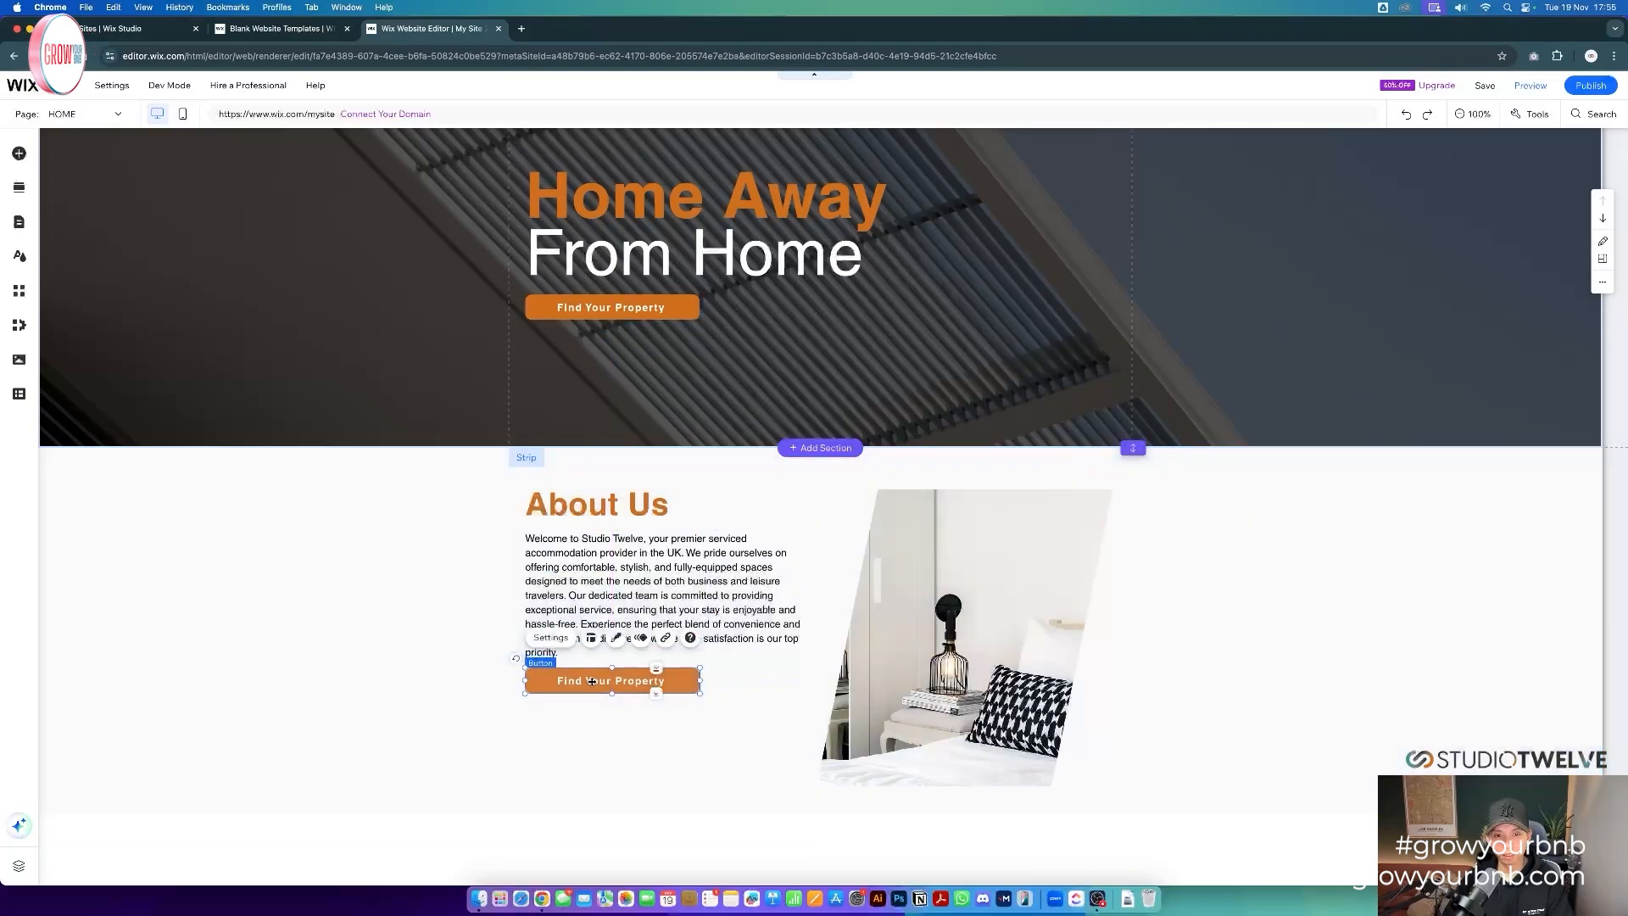
- Move the About Us heading, paragraph and button down together so they are vertically centred beside the bedroom image
left_click(601, 518, "shift")
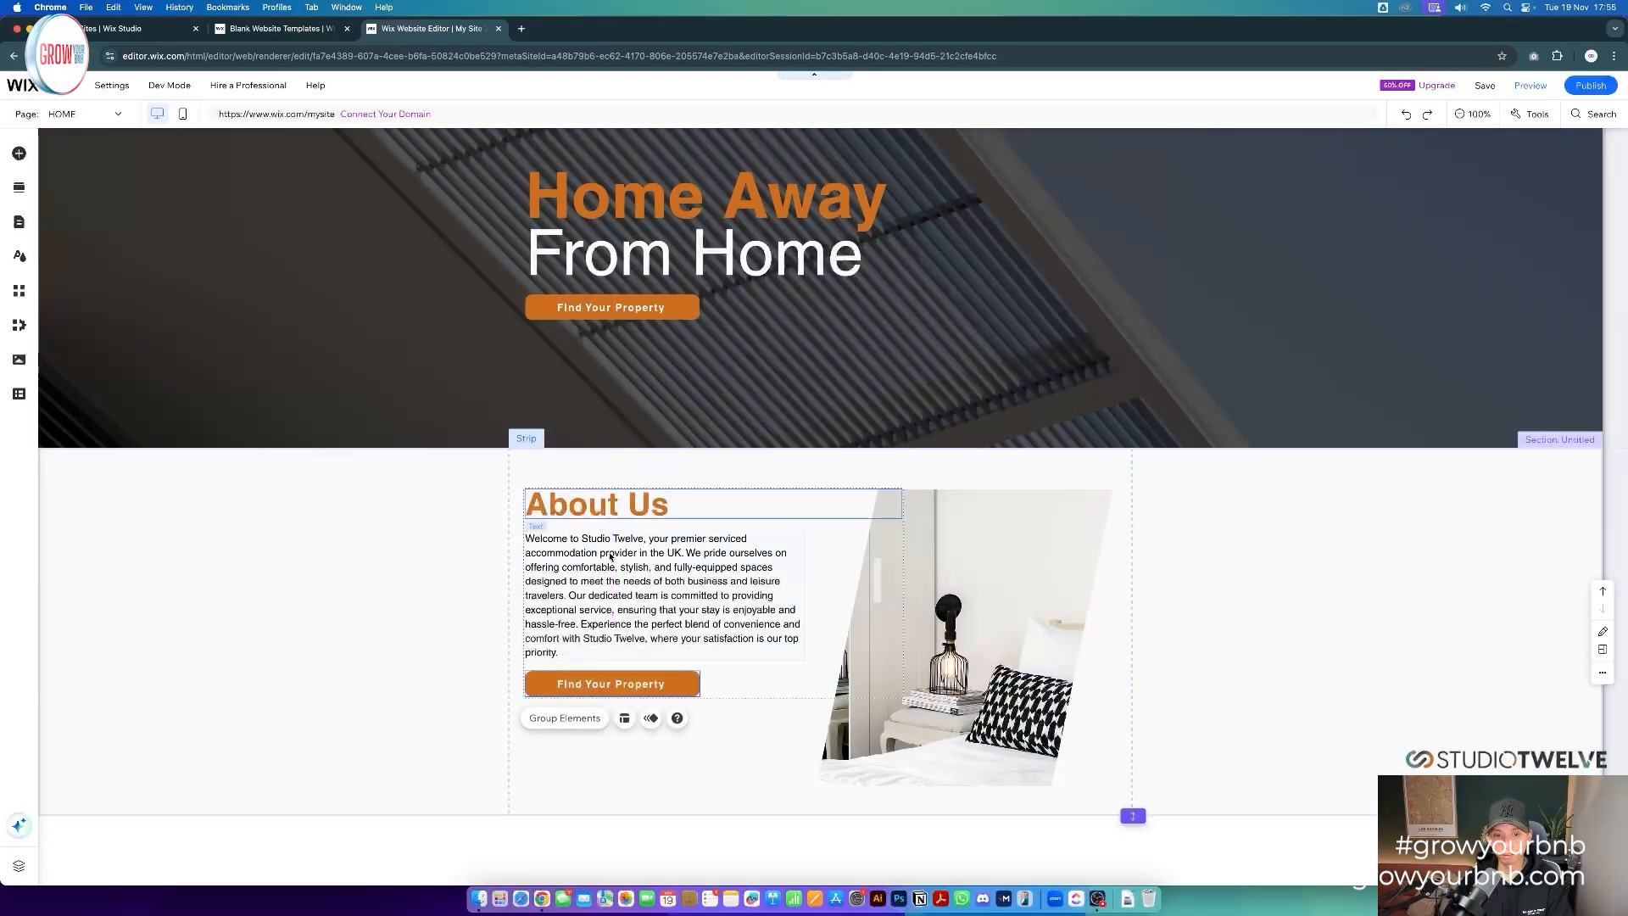
left_click(617, 583, "shift")
left_click_drag(617, 584, 617, 631)
left_click(1279, 663)
scroll(1279, 662, "down", 1)
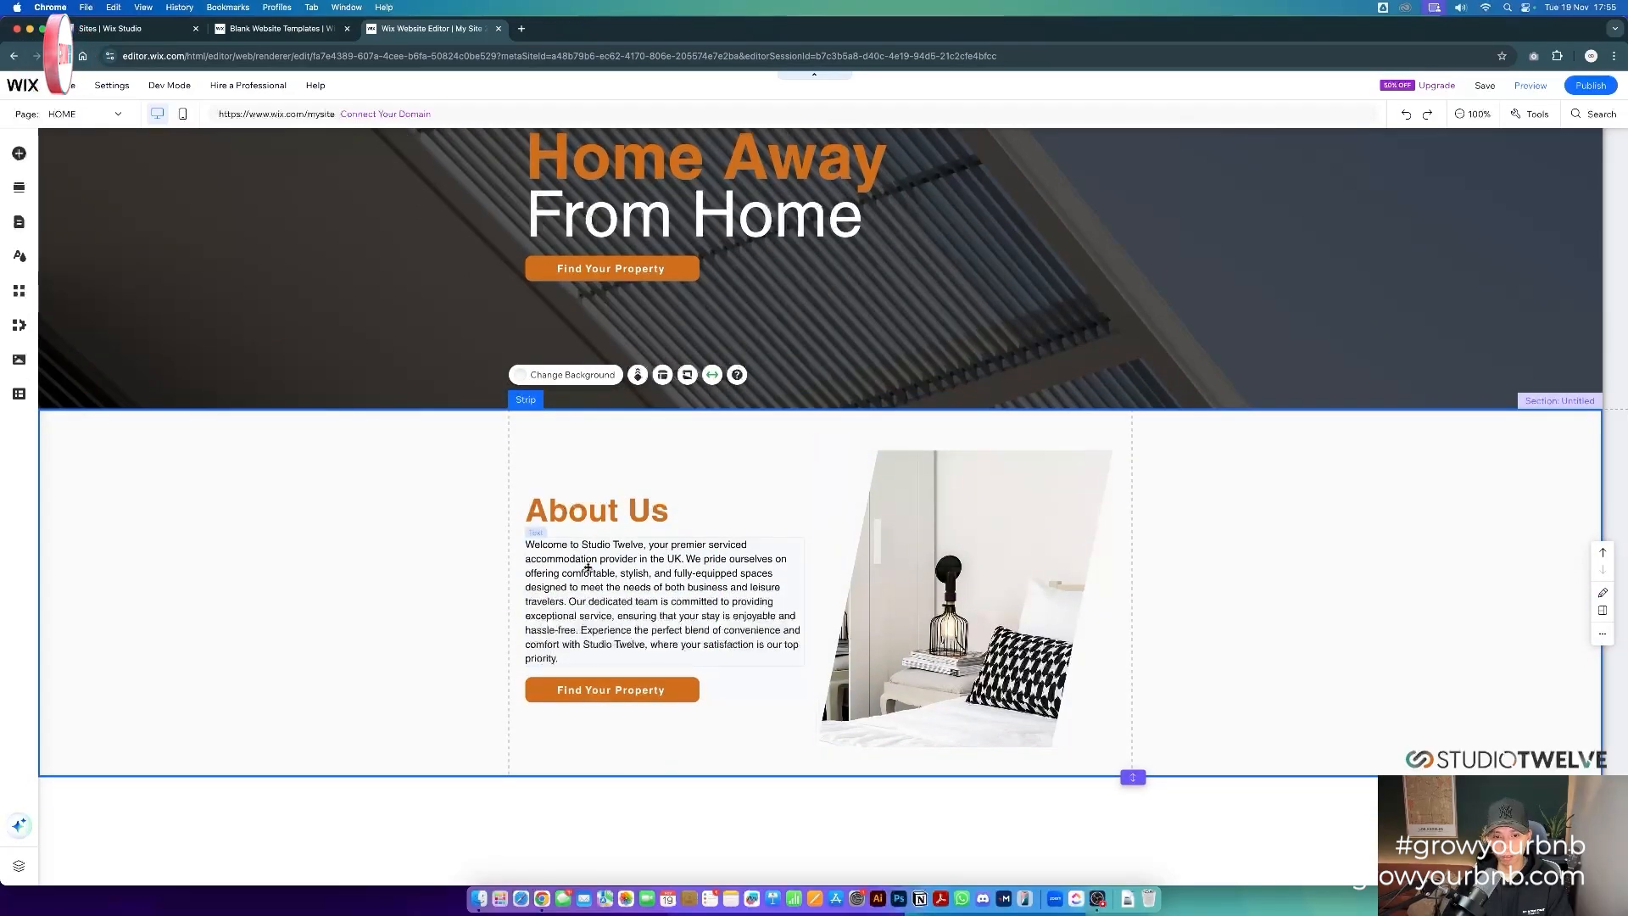
- Relabel the About Us button "Book Direct for Best Rates" and widen it to fit the longer text
left_click(629, 696)
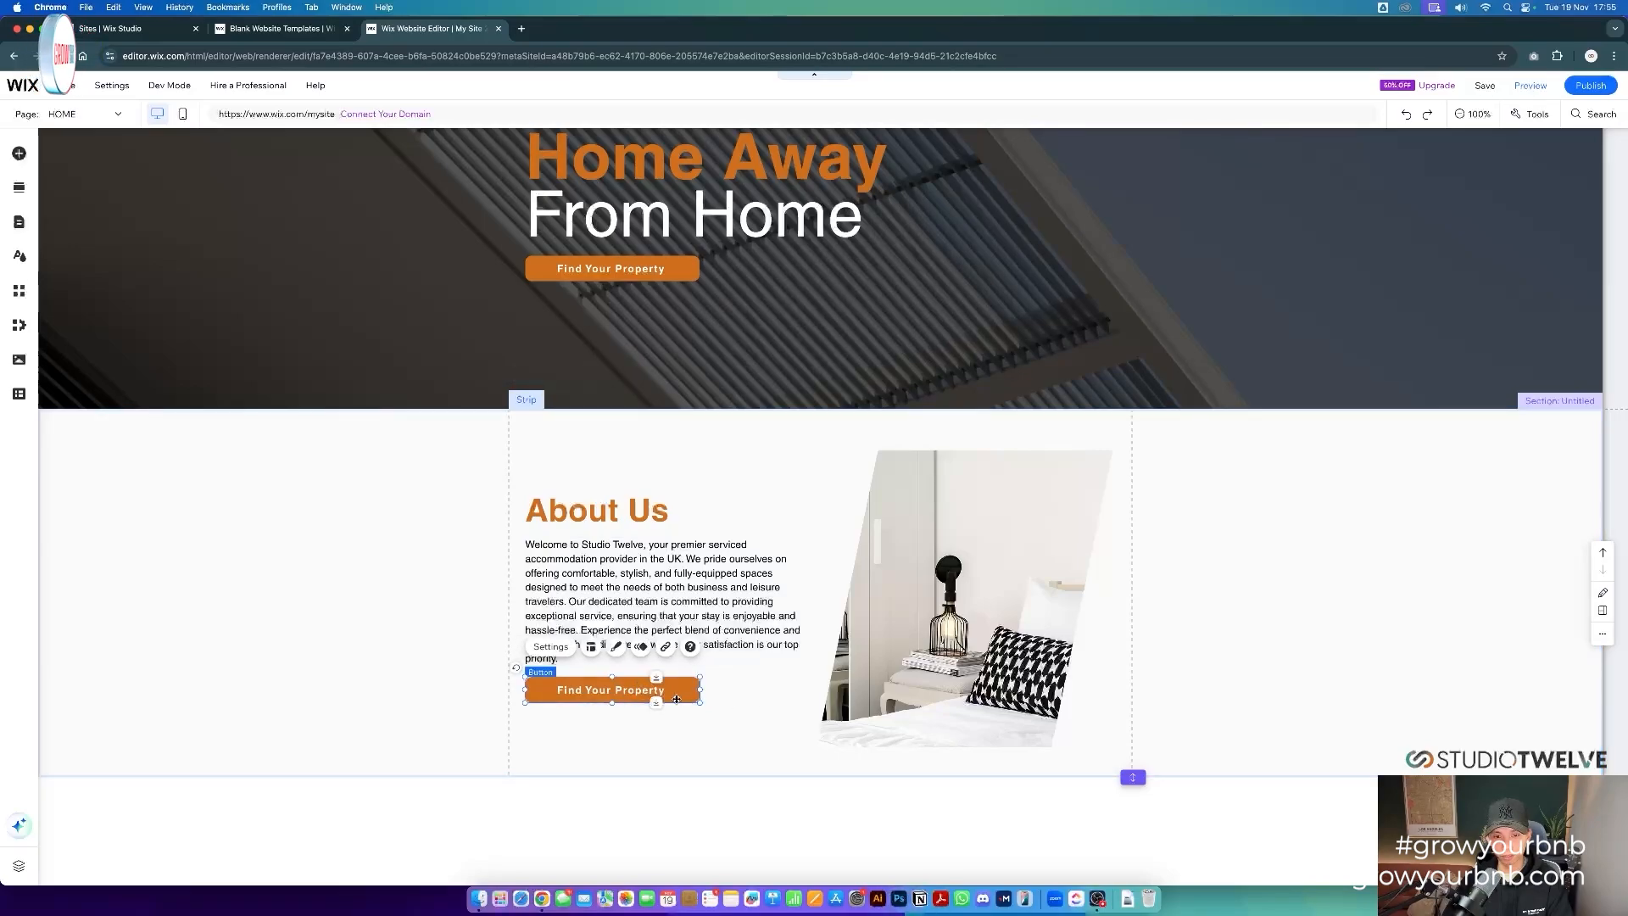
double_click(622, 691)
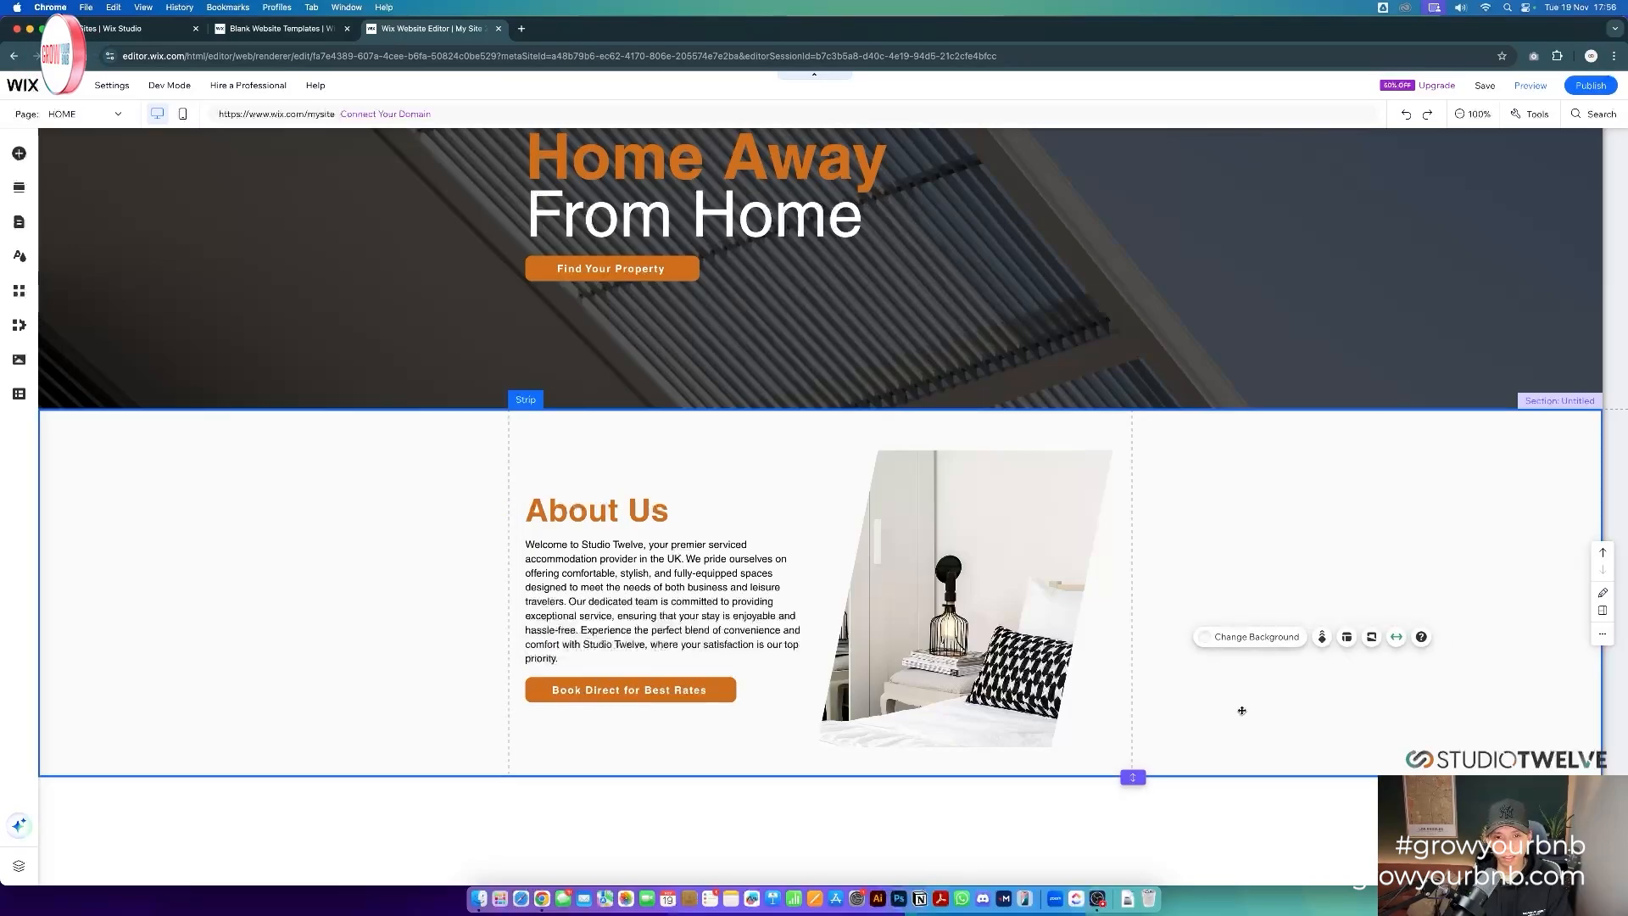
left_click(1297, 788)
- Add a blank section below About Us and reduce its height to a shallow band
scroll(1283, 777, "up", 3)
scroll(1283, 777, "down", 3)
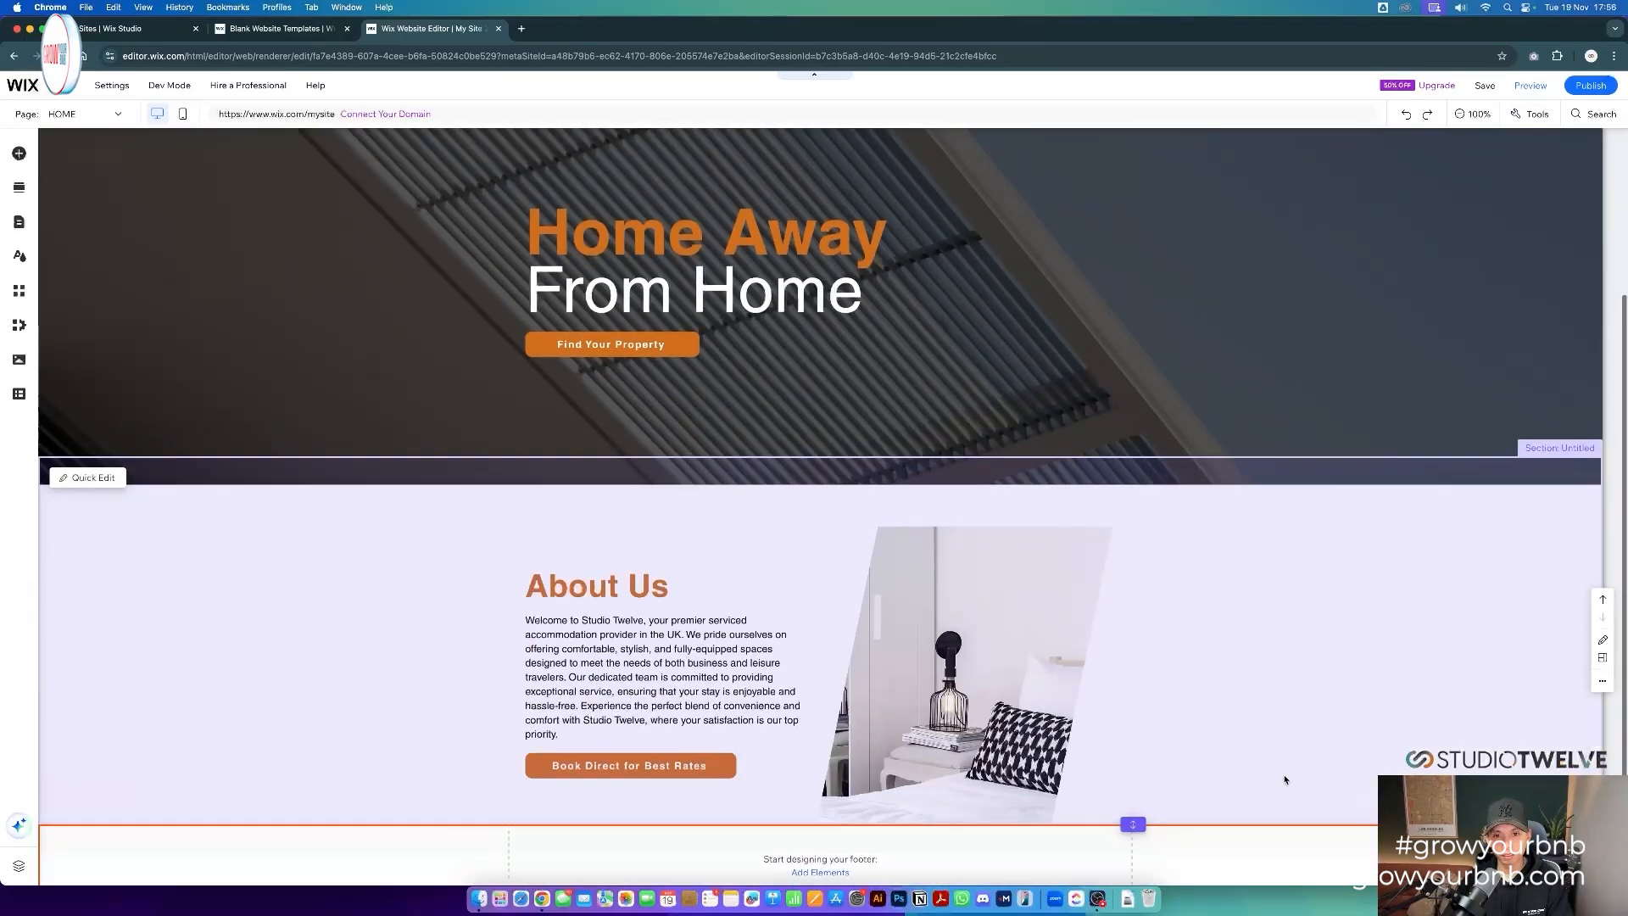
scroll(1283, 777, "up", 3)
scroll(1283, 777, "down", 3)
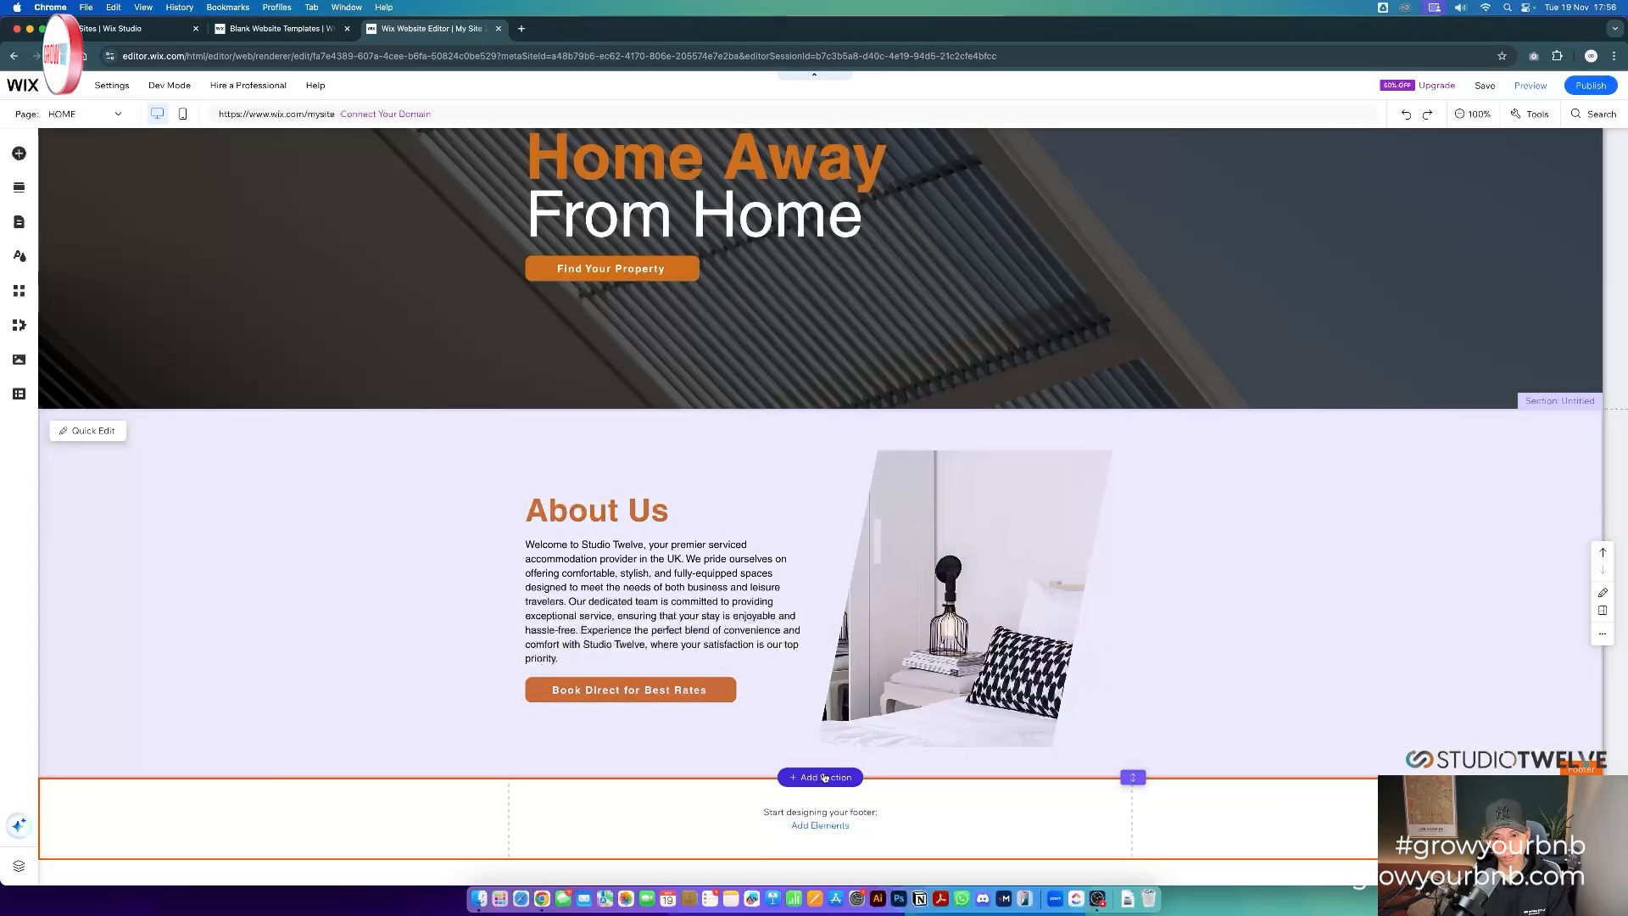
left_click(825, 778)
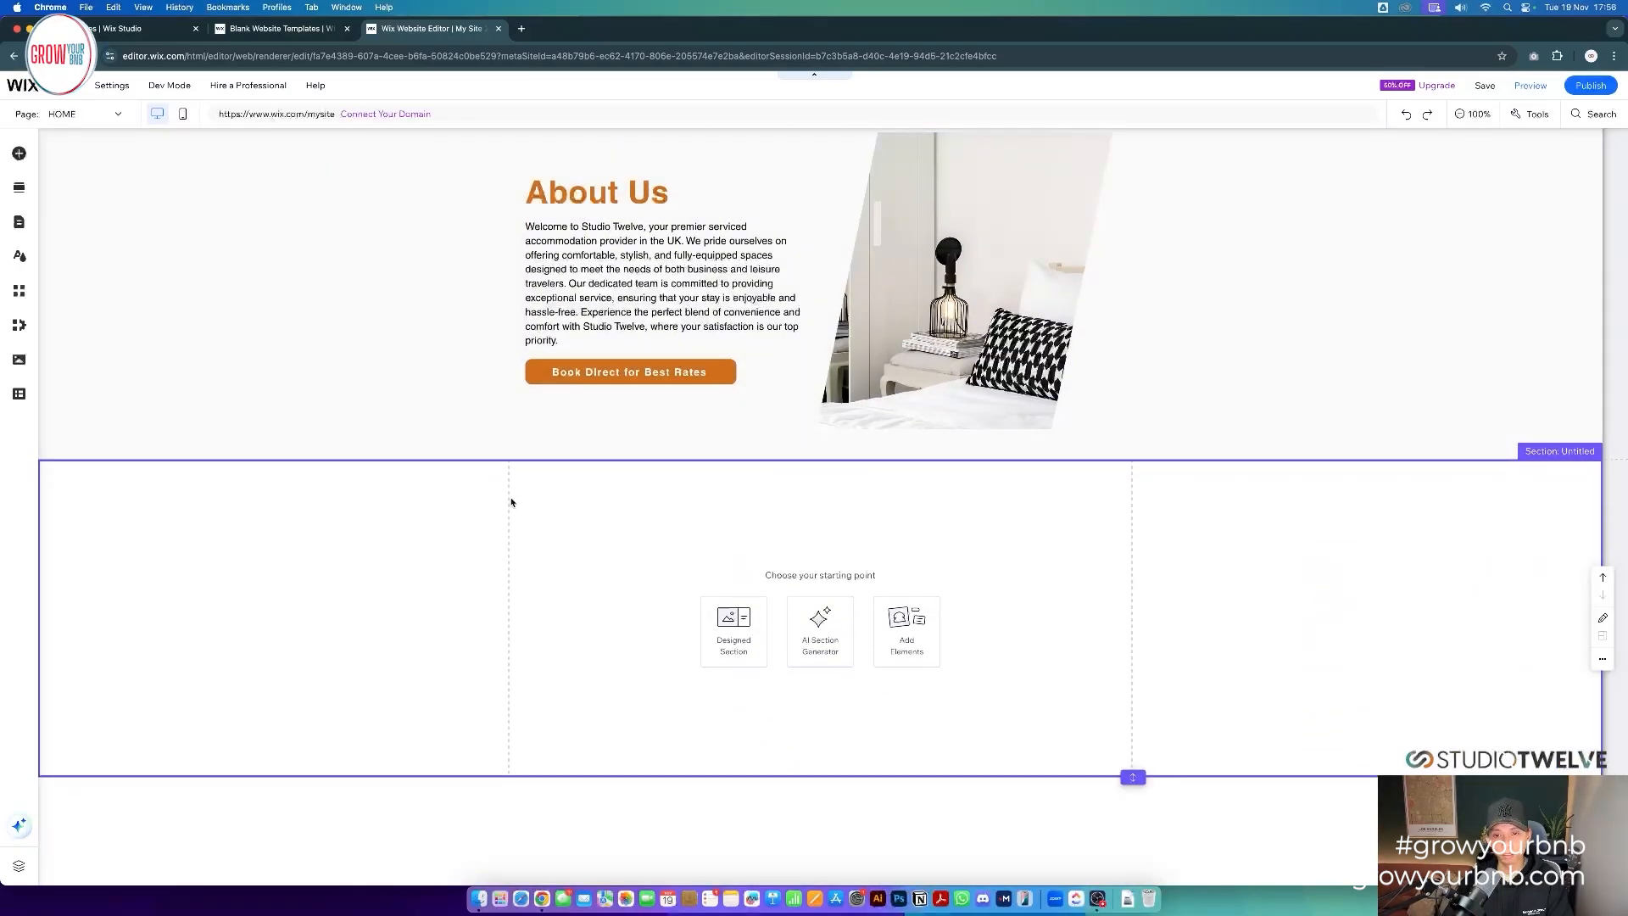
left_click_drag(1133, 778, 1121, 664)
scroll(765, 644, "up", 7)
scroll(765, 652, "down", 4)
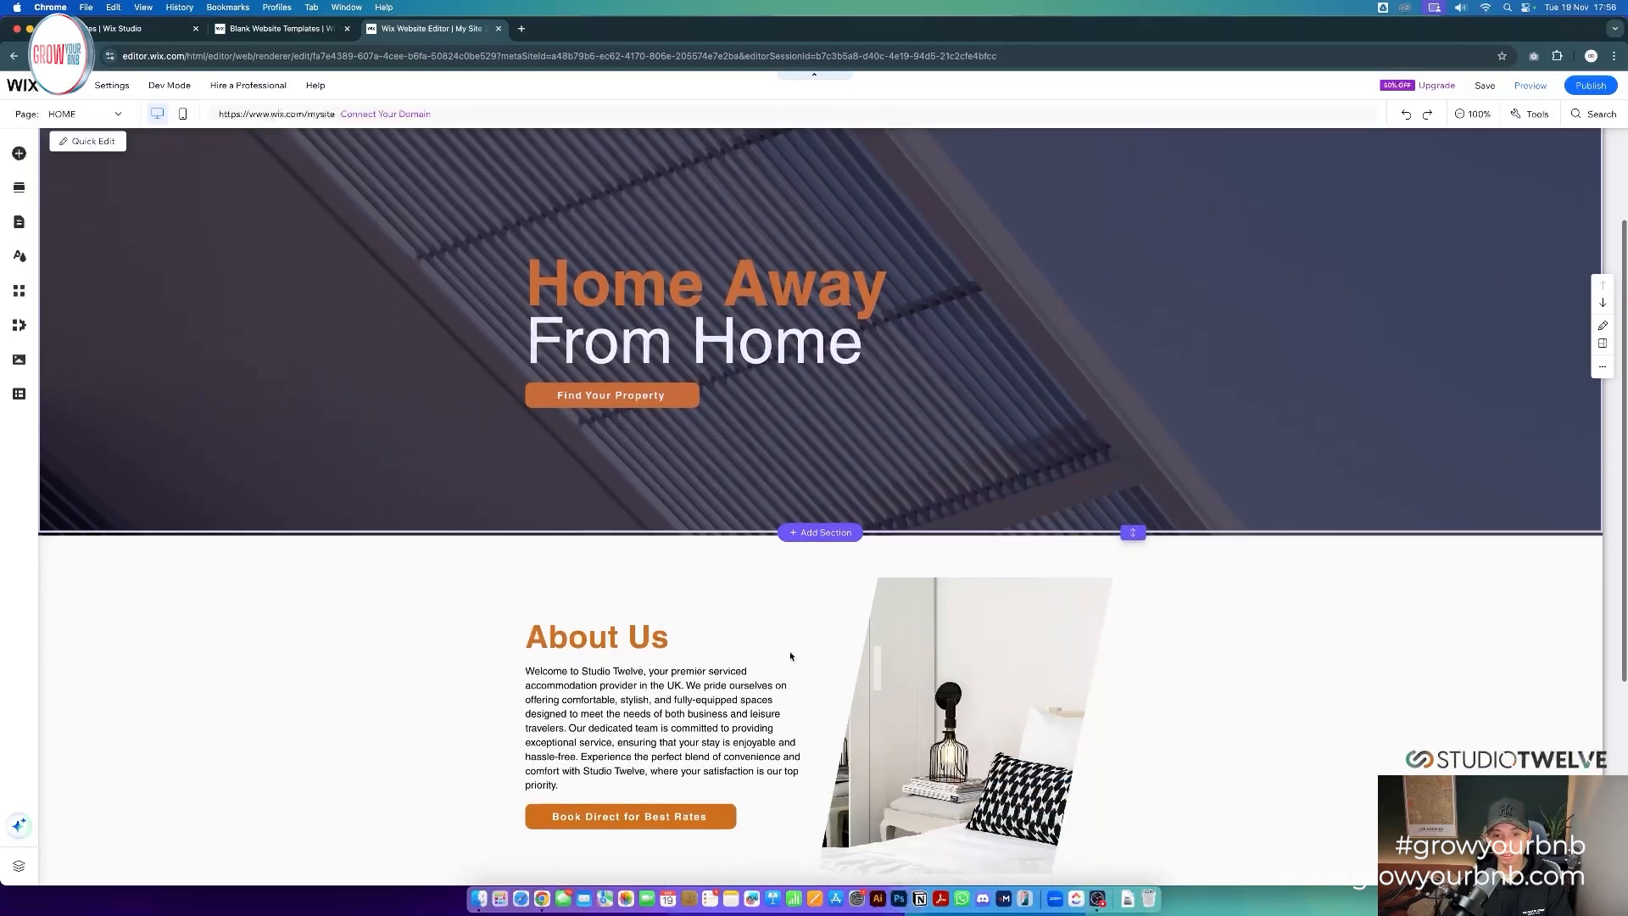
left_click(593, 417)
left_click(596, 419)
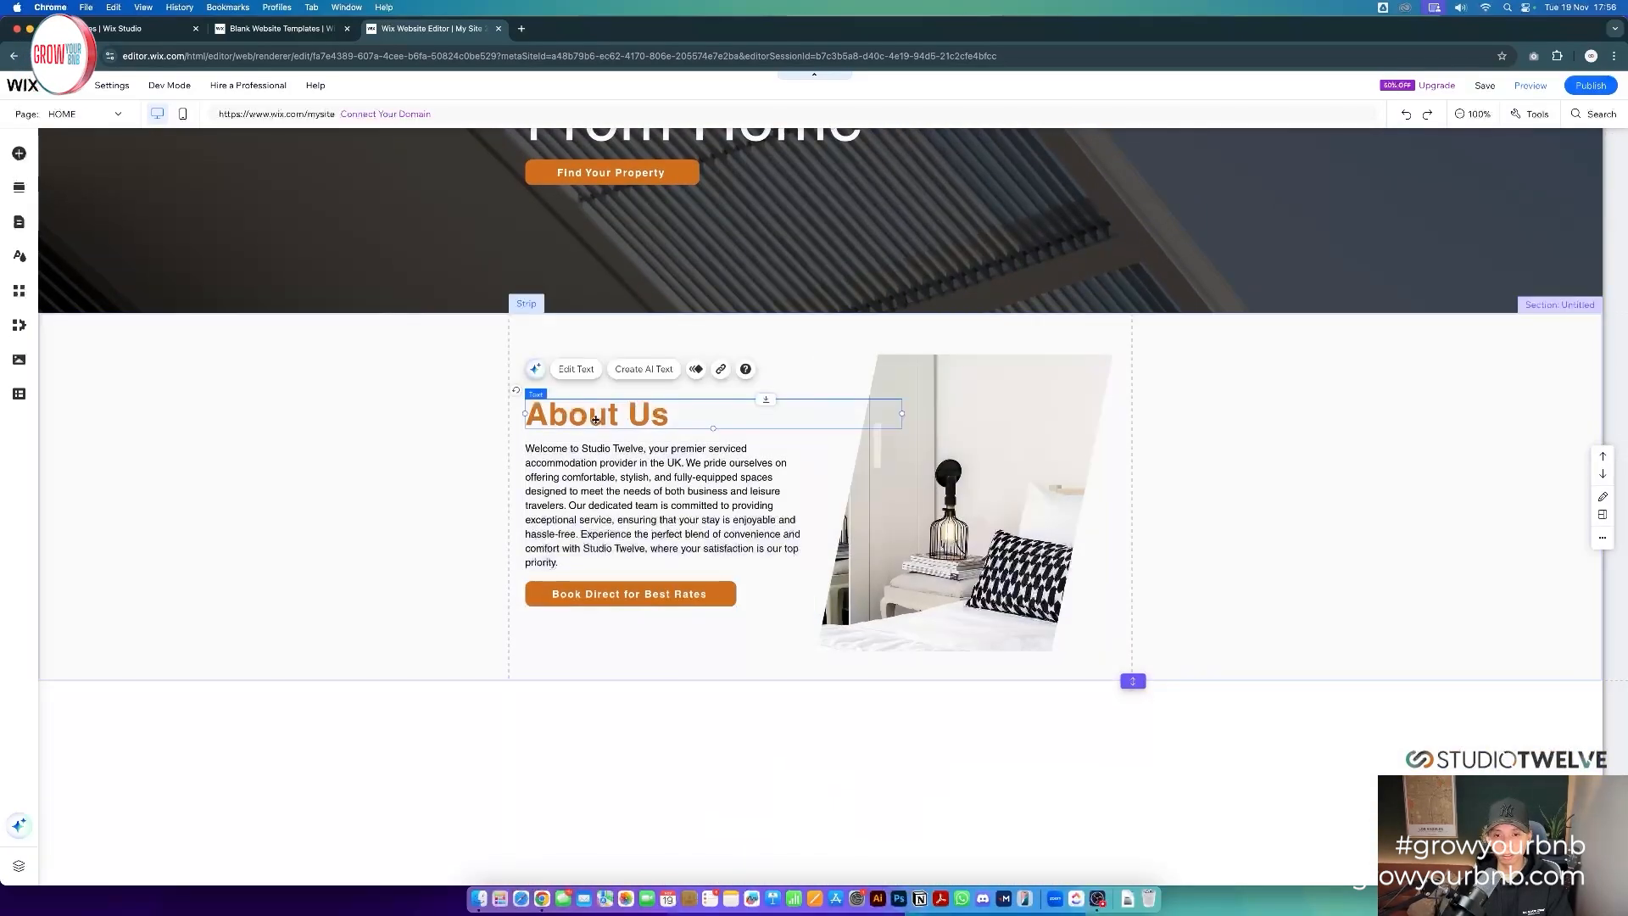
- Add a classic black strip to the new section and position it directly under the About Us section
left_click(946, 766)
scroll(944, 763, "down", 2)
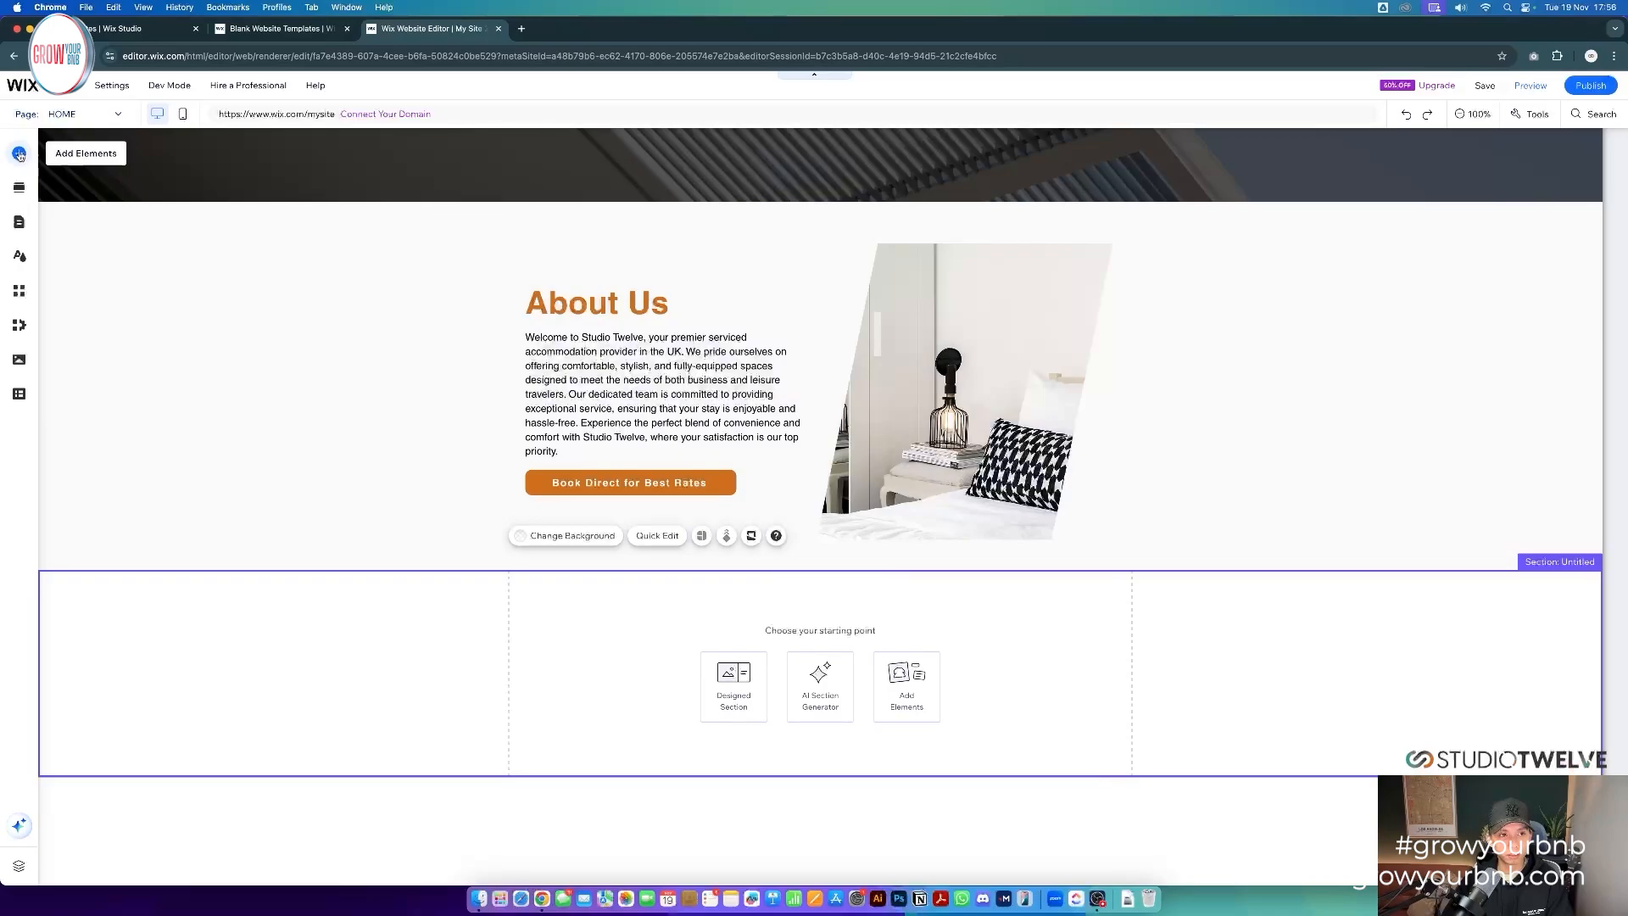
left_click(18, 154)
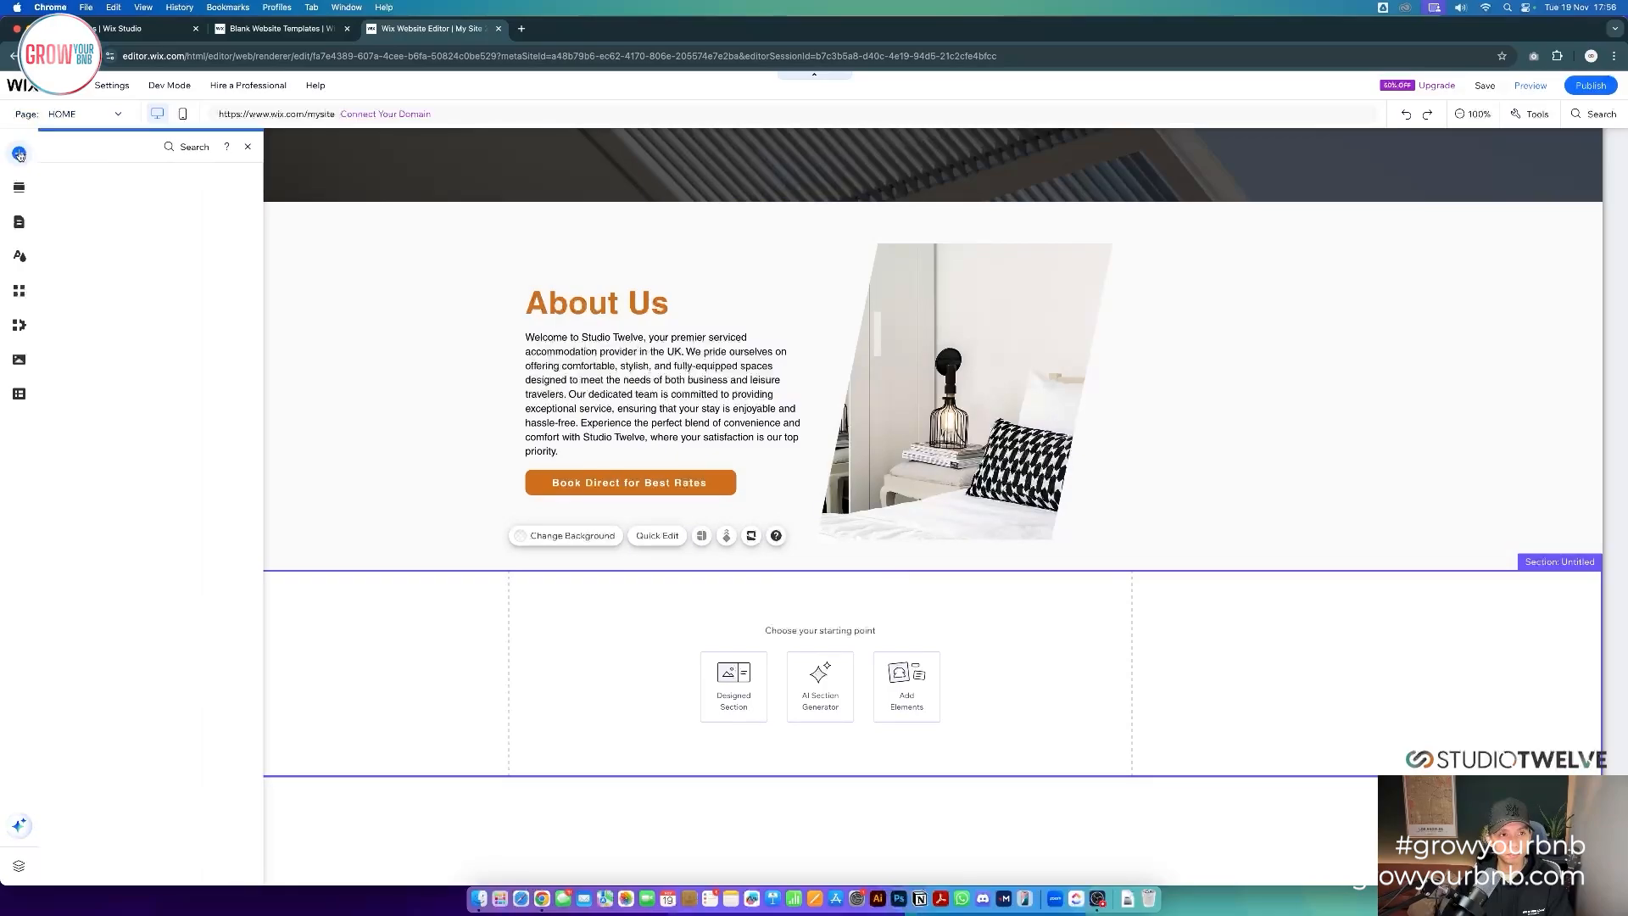
mouse_move(64, 252)
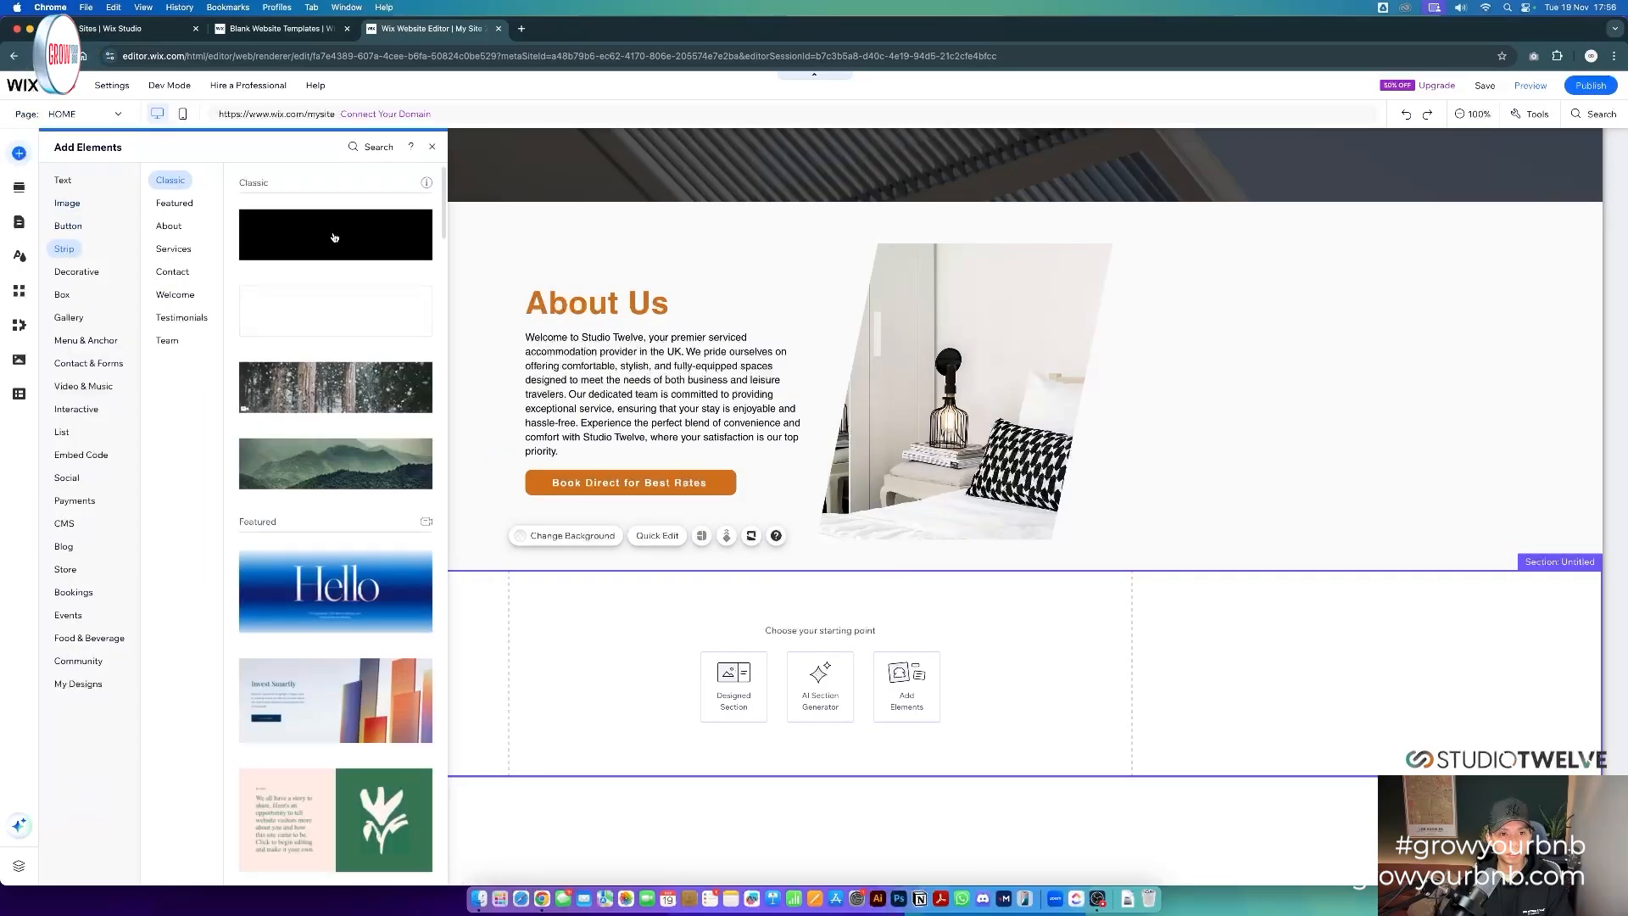
left_click_drag(334, 238, 840, 664)
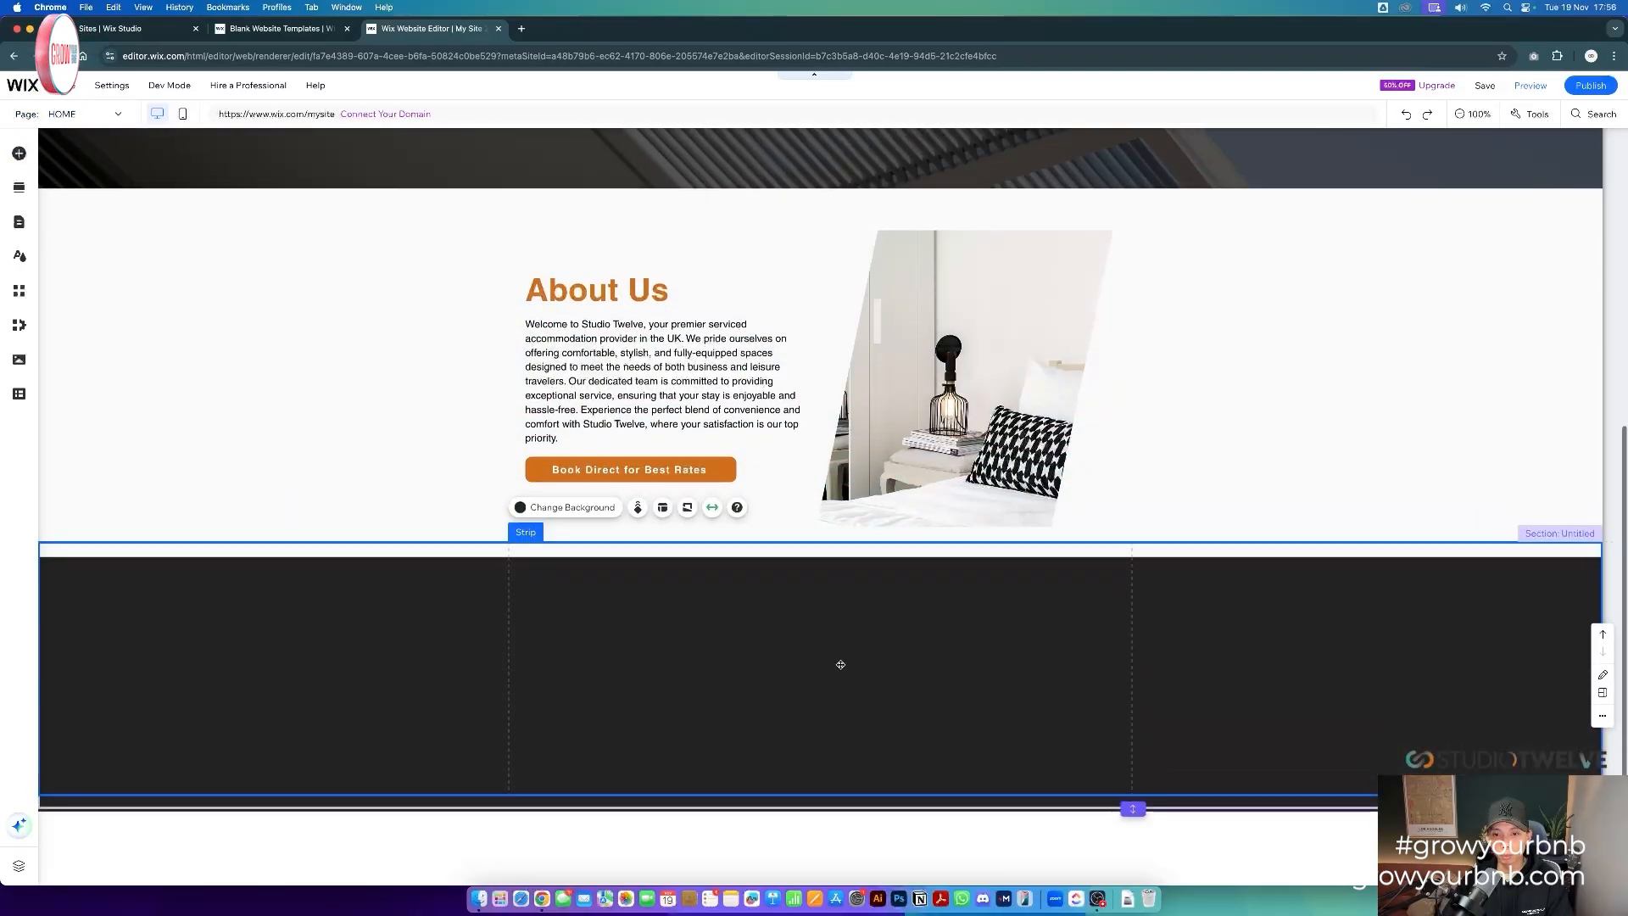
left_click_drag(1008, 638, 990, 630)
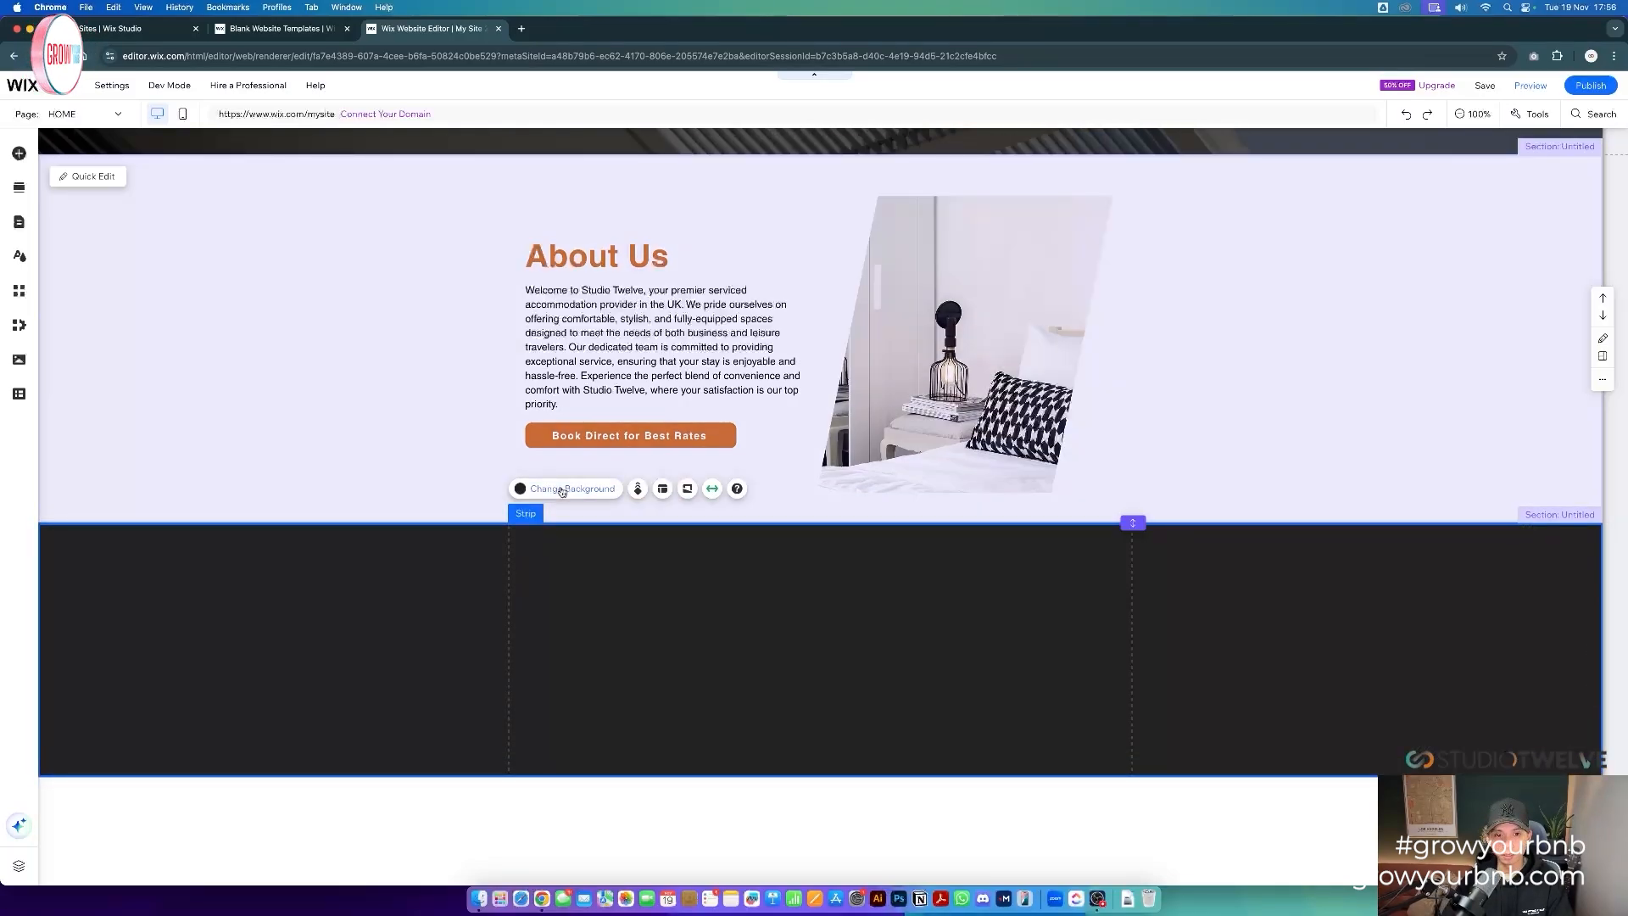
- Sample the teal #1D9484 from the header logo as a custom colour and apply it as the new strip's background
left_click(573, 488)
left_click(348, 609)
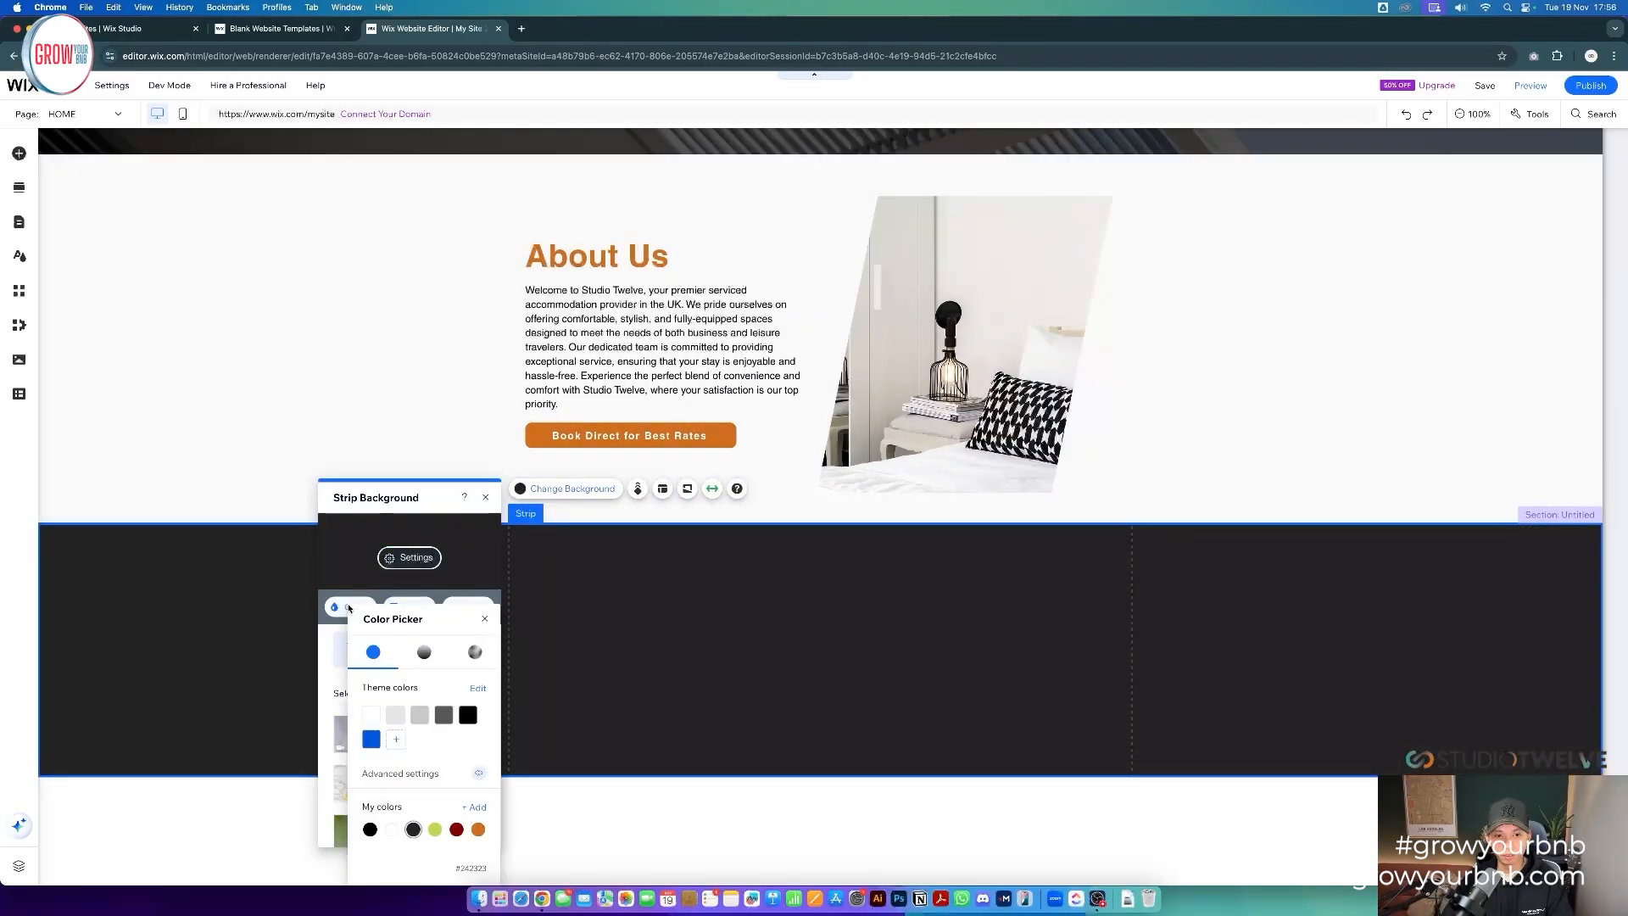
left_click(478, 829)
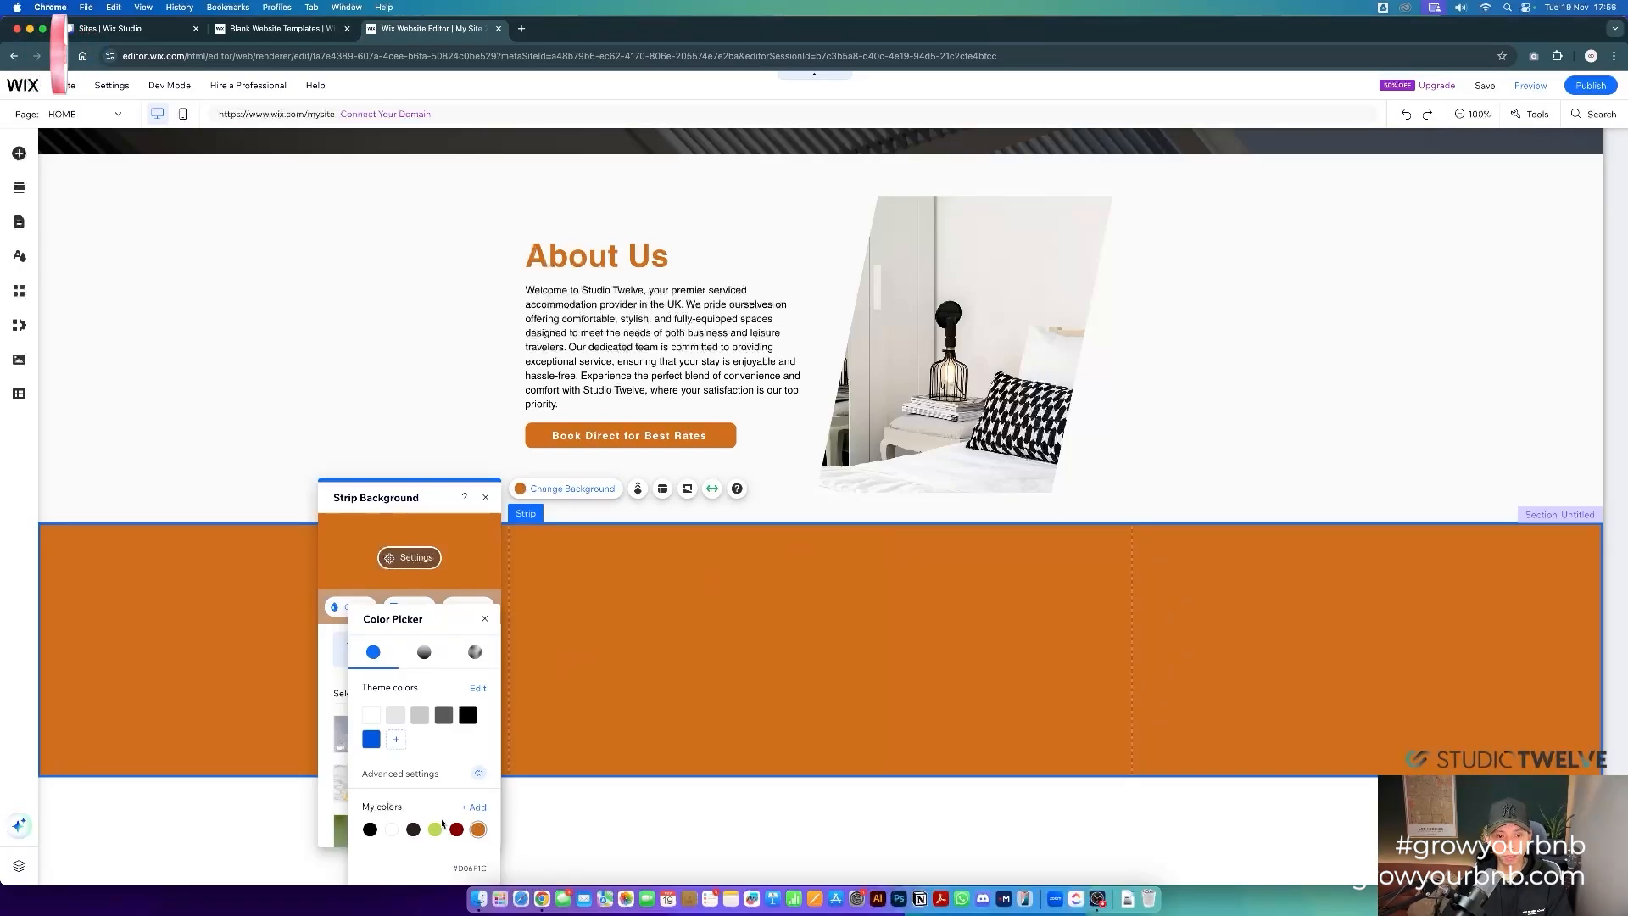
left_click(474, 806)
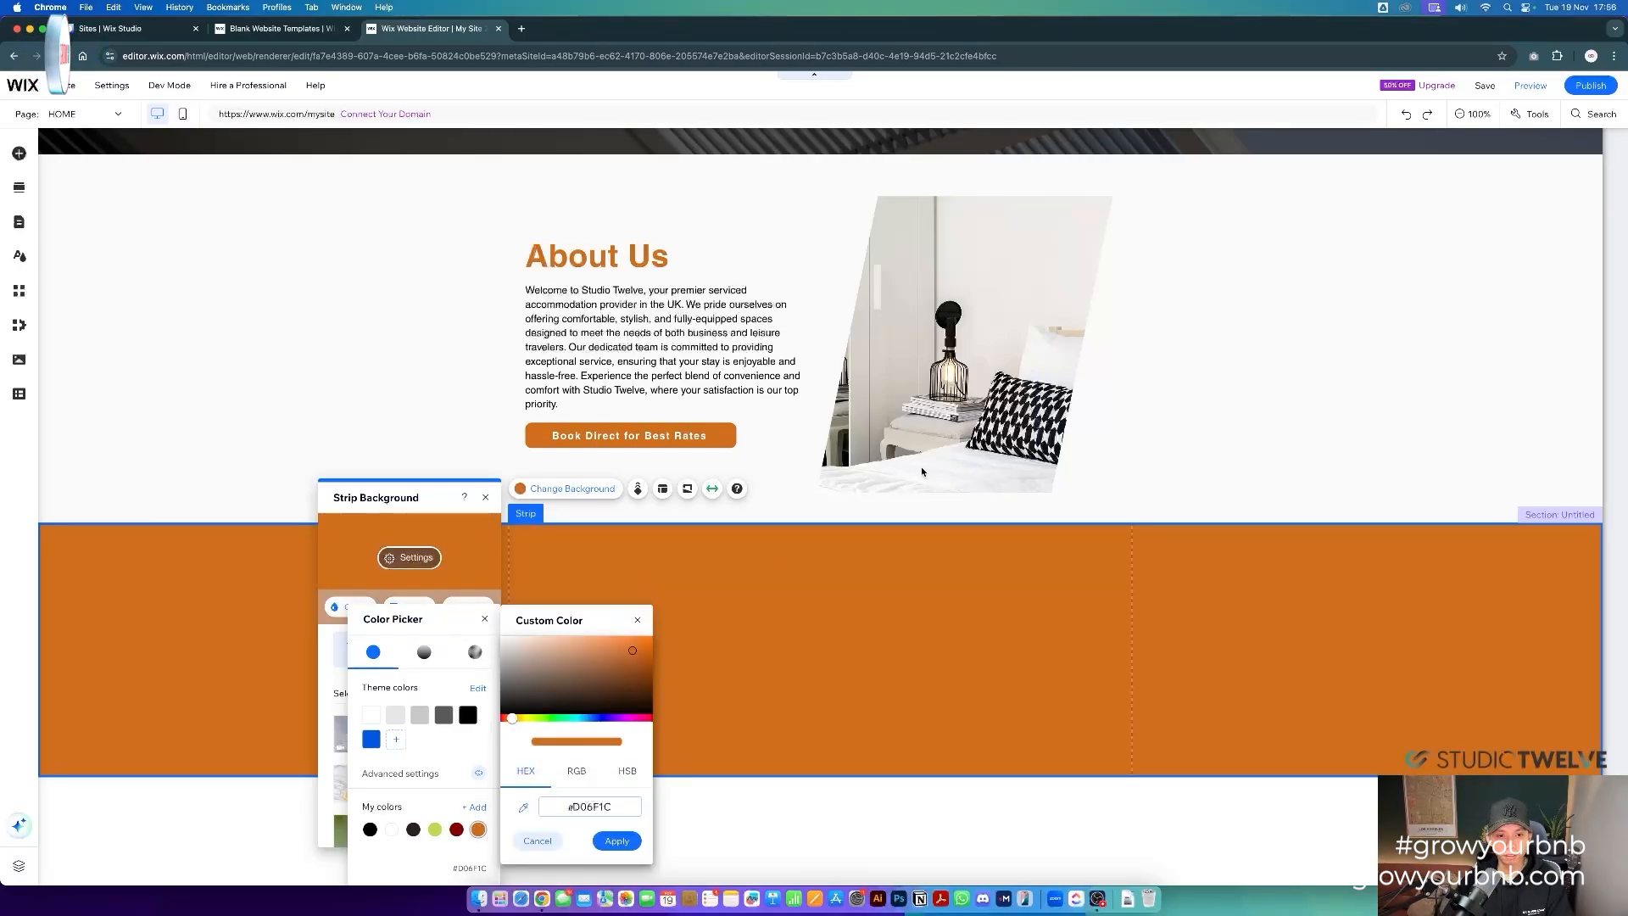
left_click(523, 806)
key("Escape")
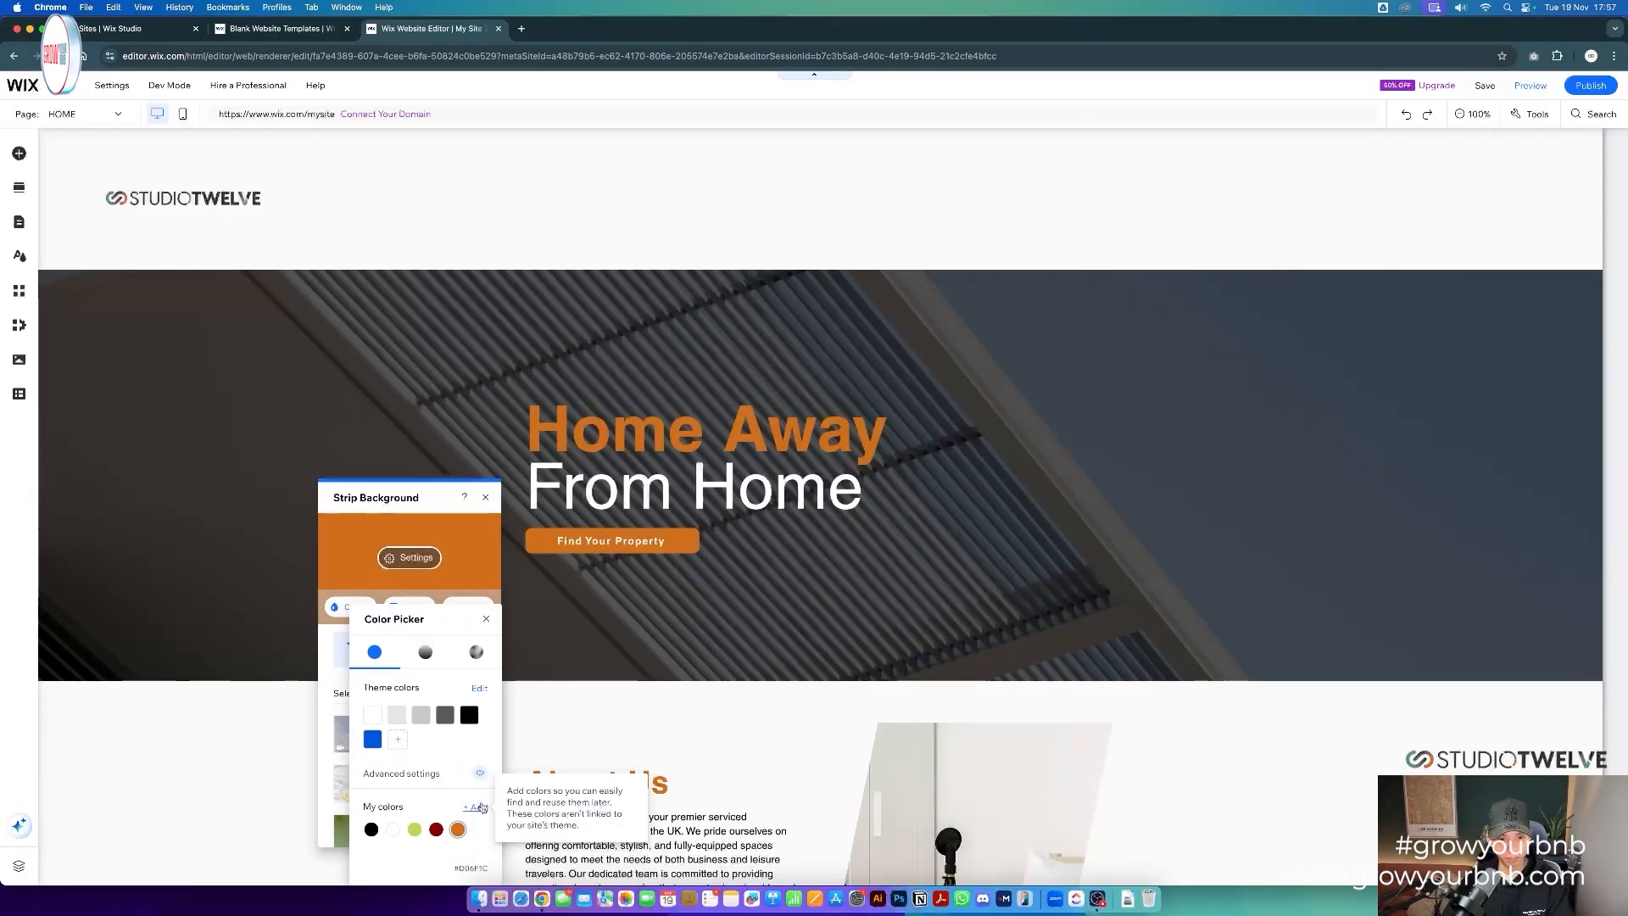
left_click(479, 806)
left_click(523, 816)
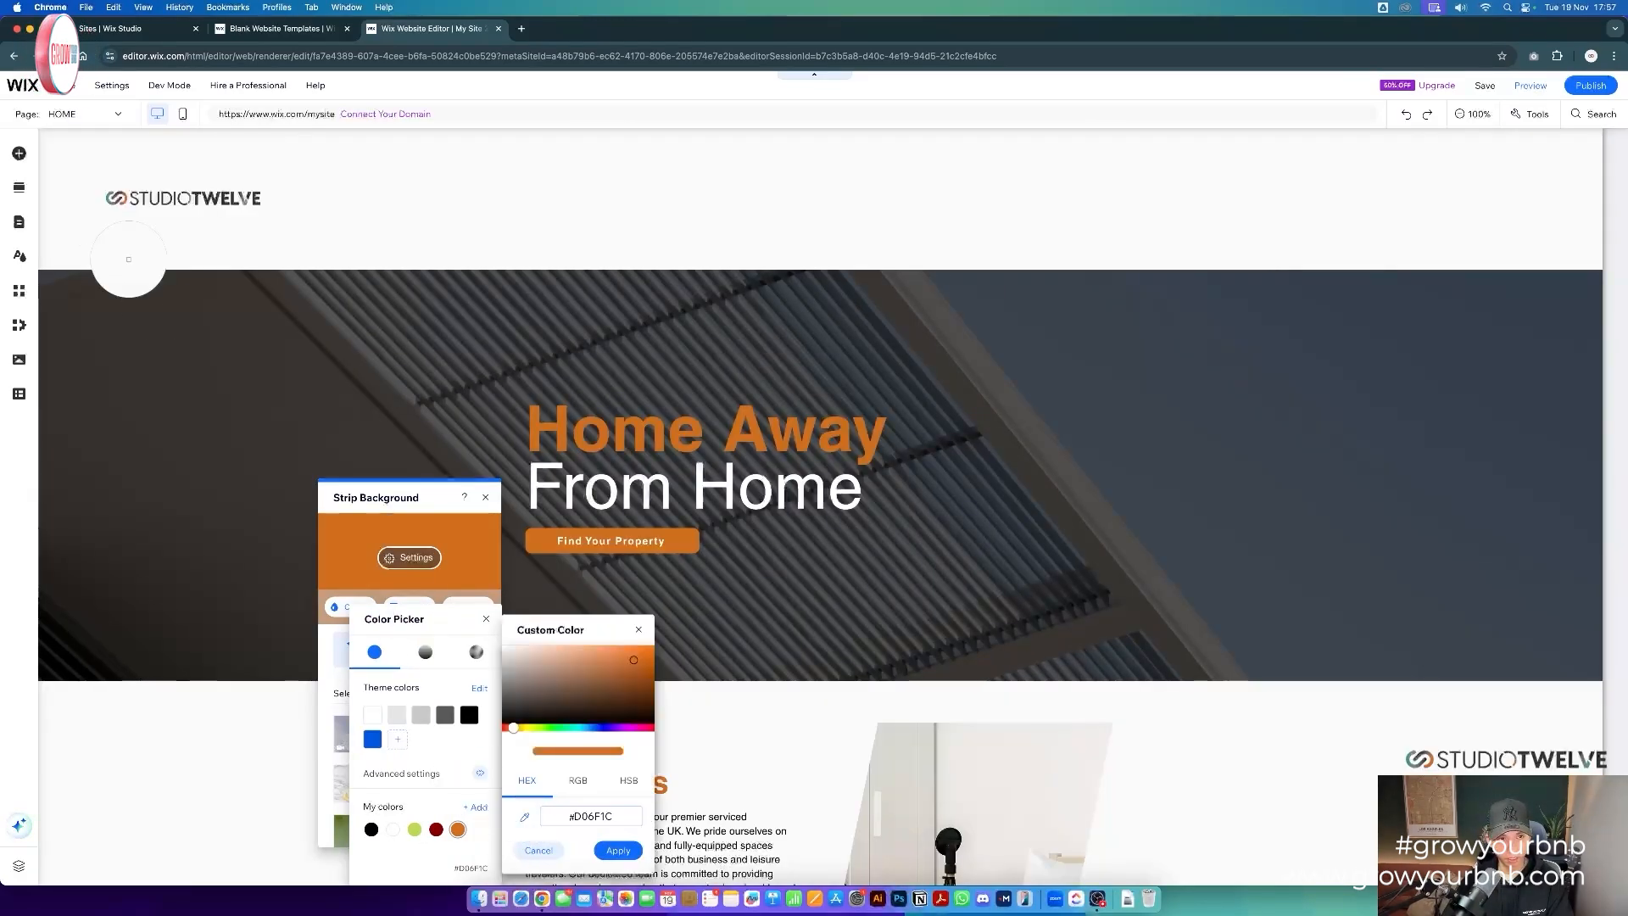
left_click(109, 199)
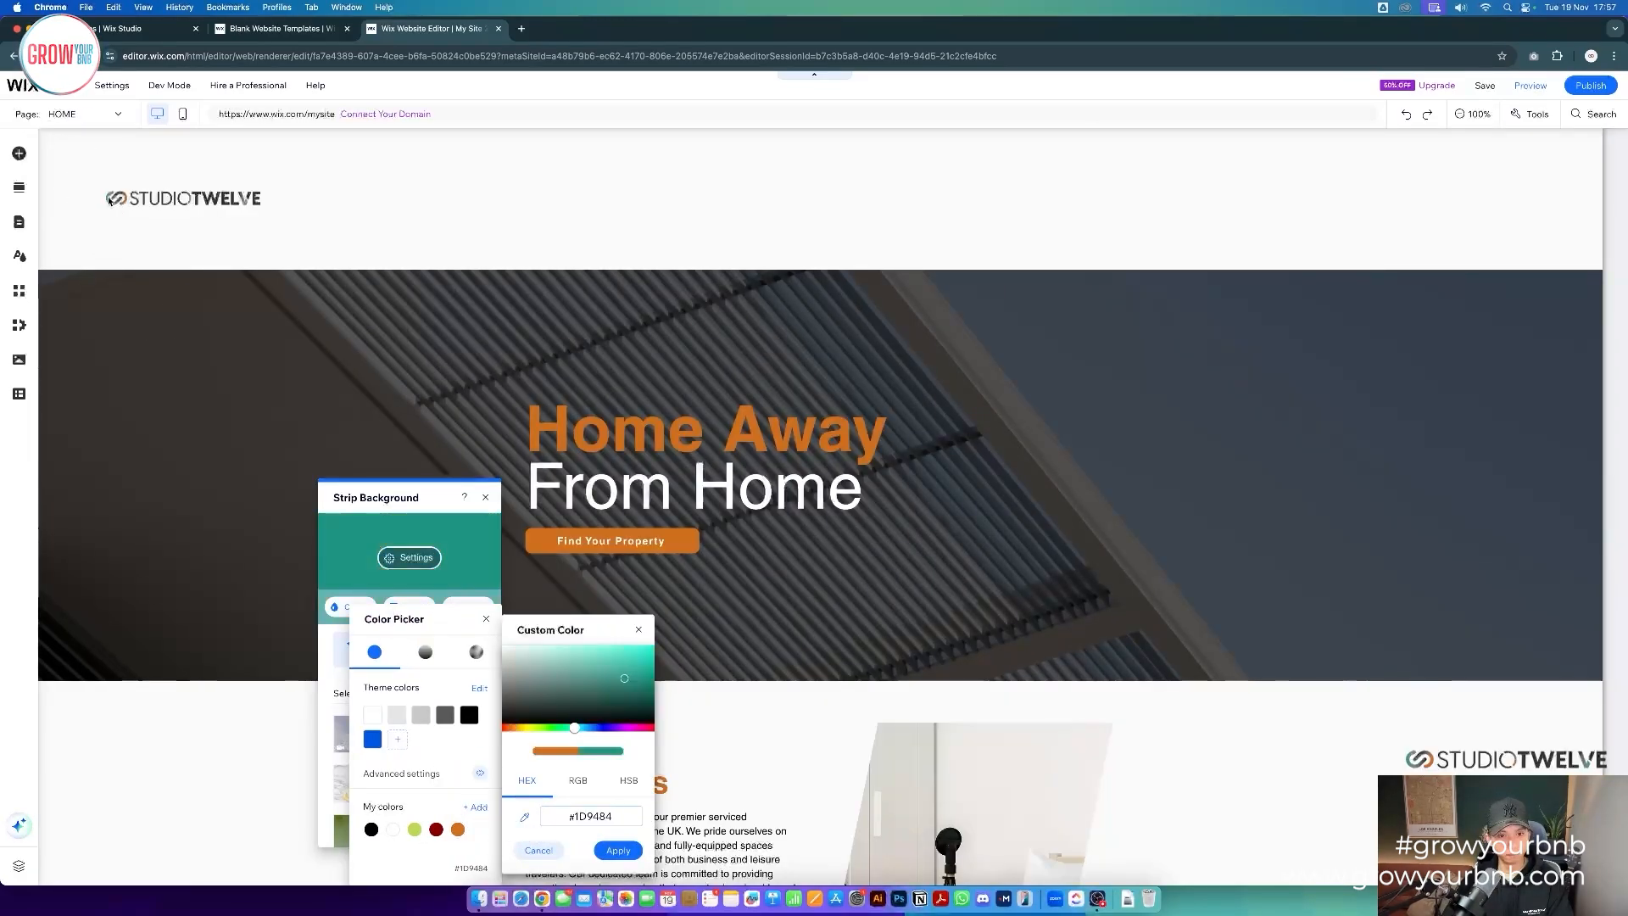
left_click(618, 850)
scroll(710, 750, "down", 5)
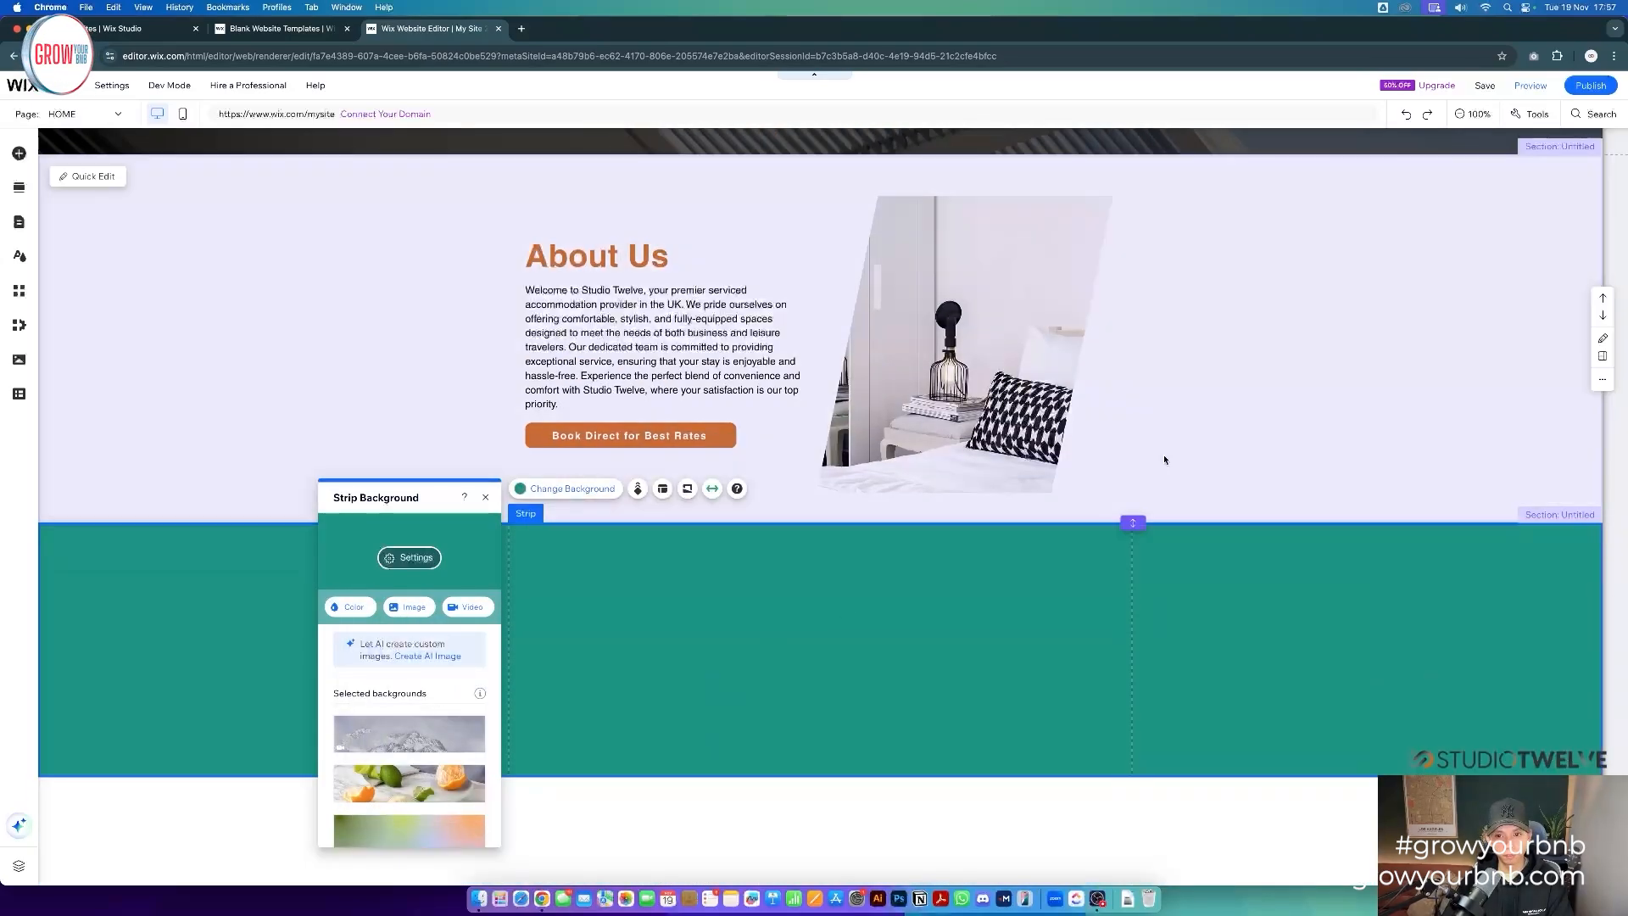
left_click(1164, 459)
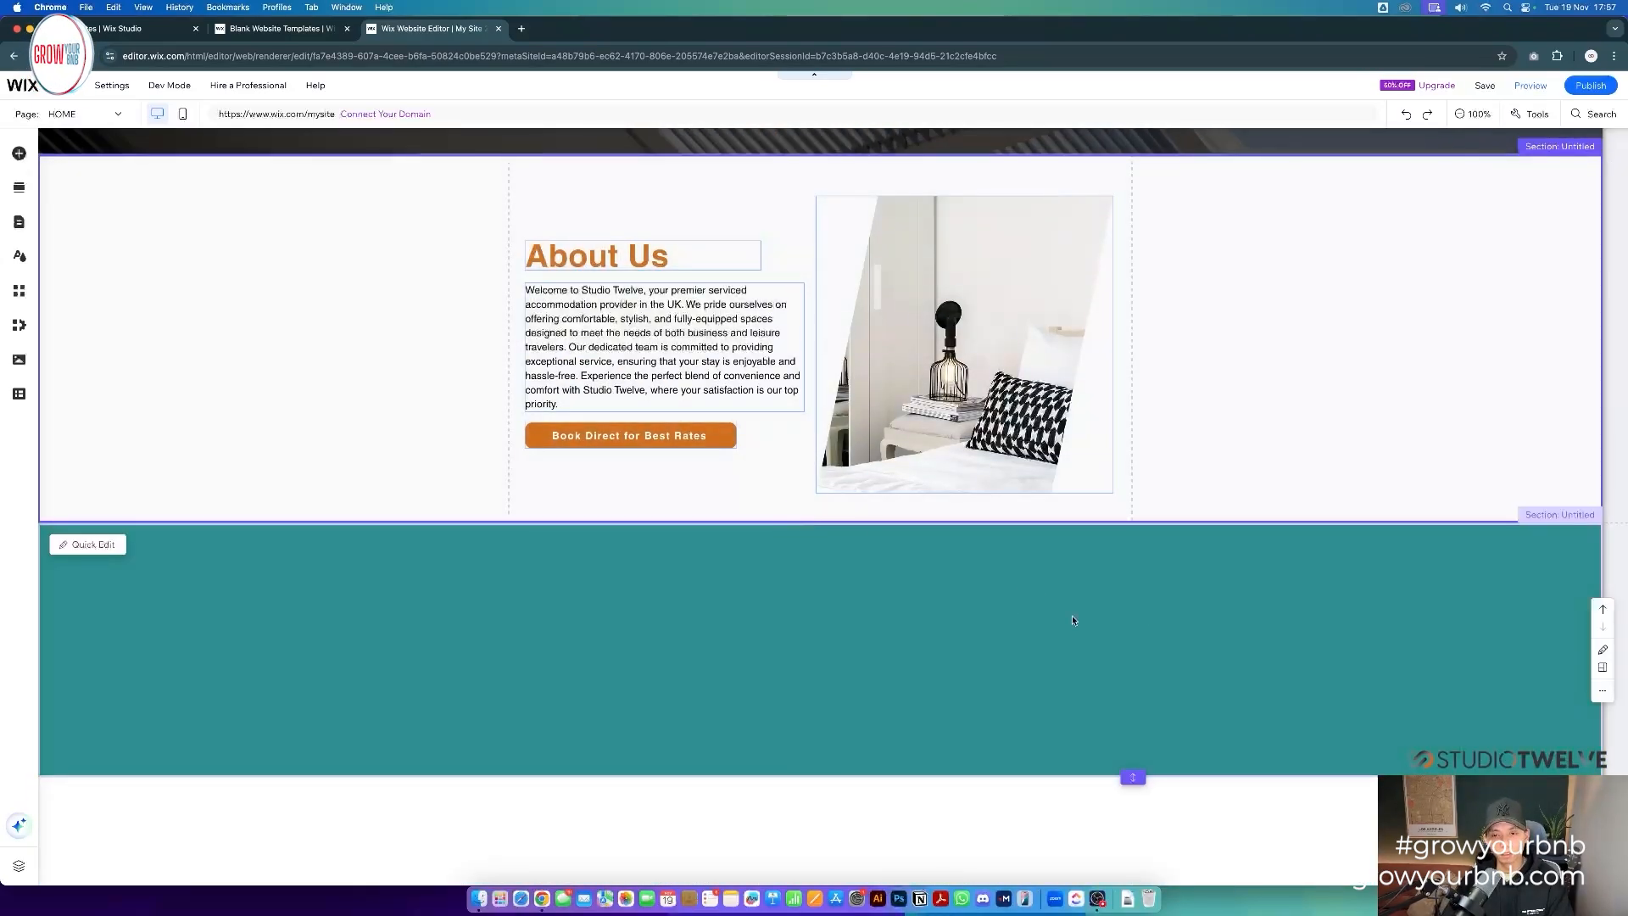
- Copy the hero's "Home Away From Home" heading and paste it into the teal strip
left_click(861, 556)
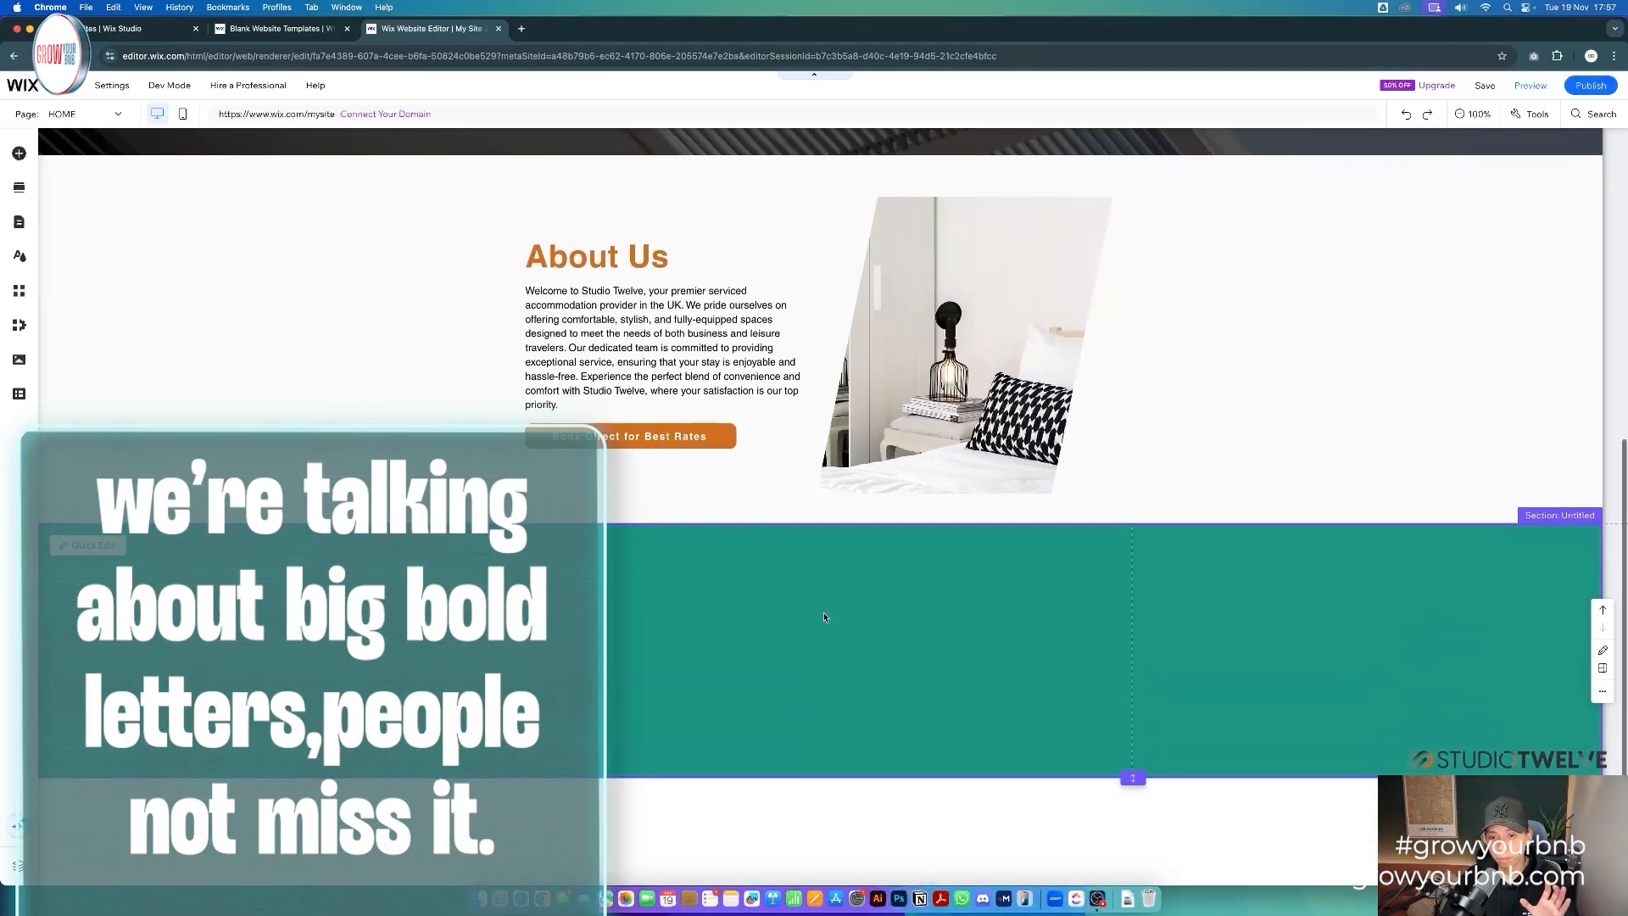
scroll(701, 465, "up", 6)
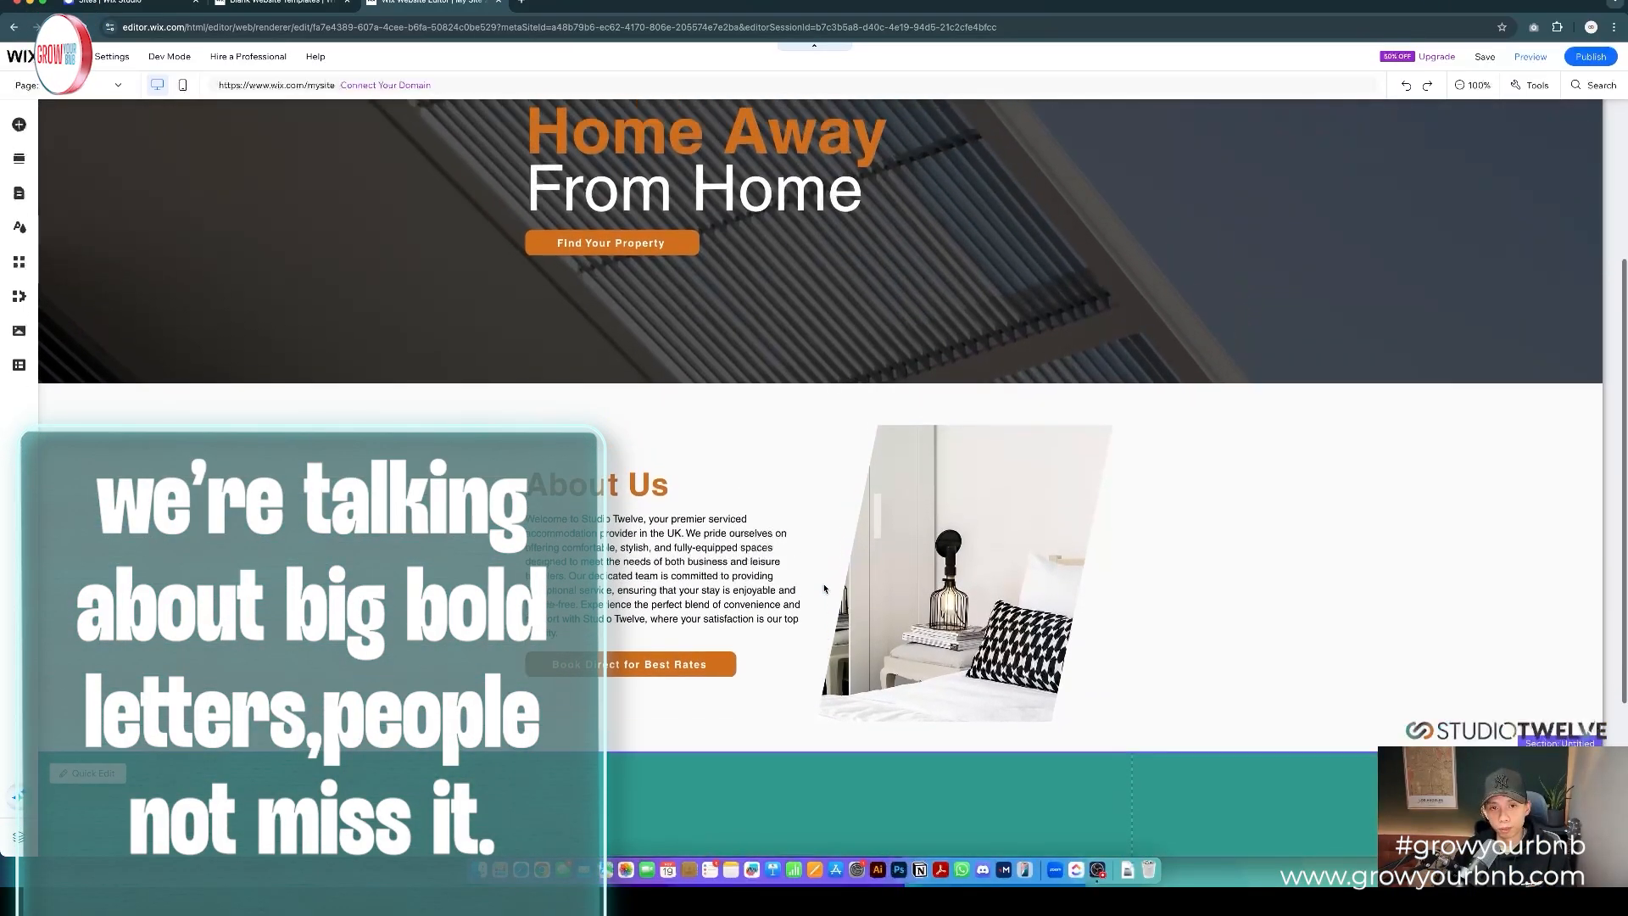
left_click(701, 438)
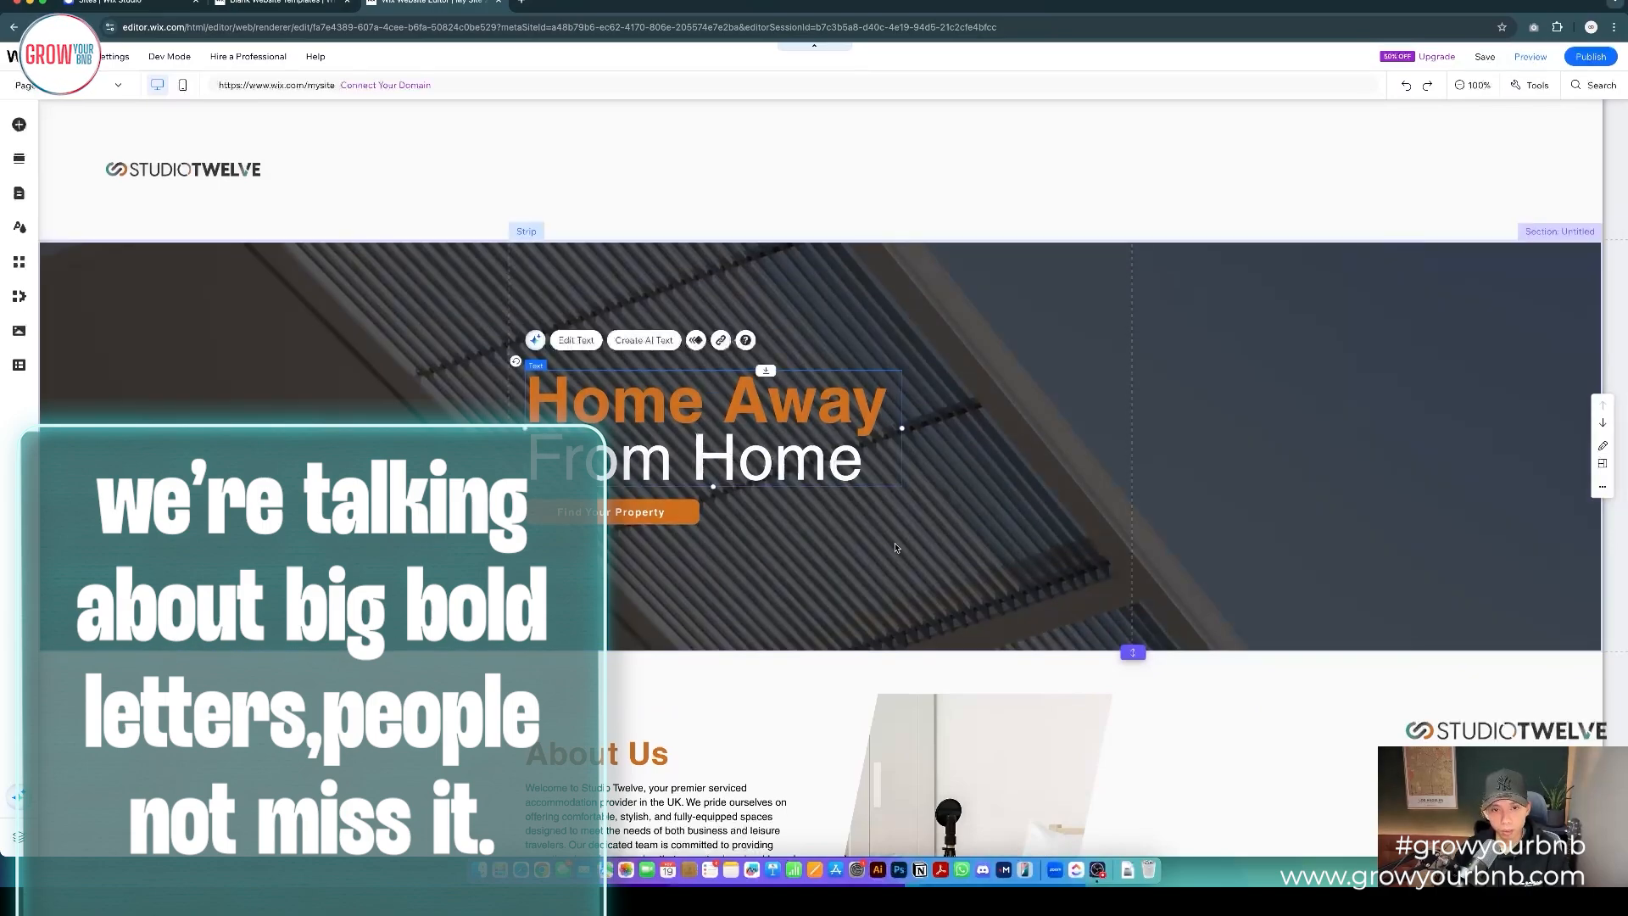
scroll(894, 551, "down", 6)
key("super+v")
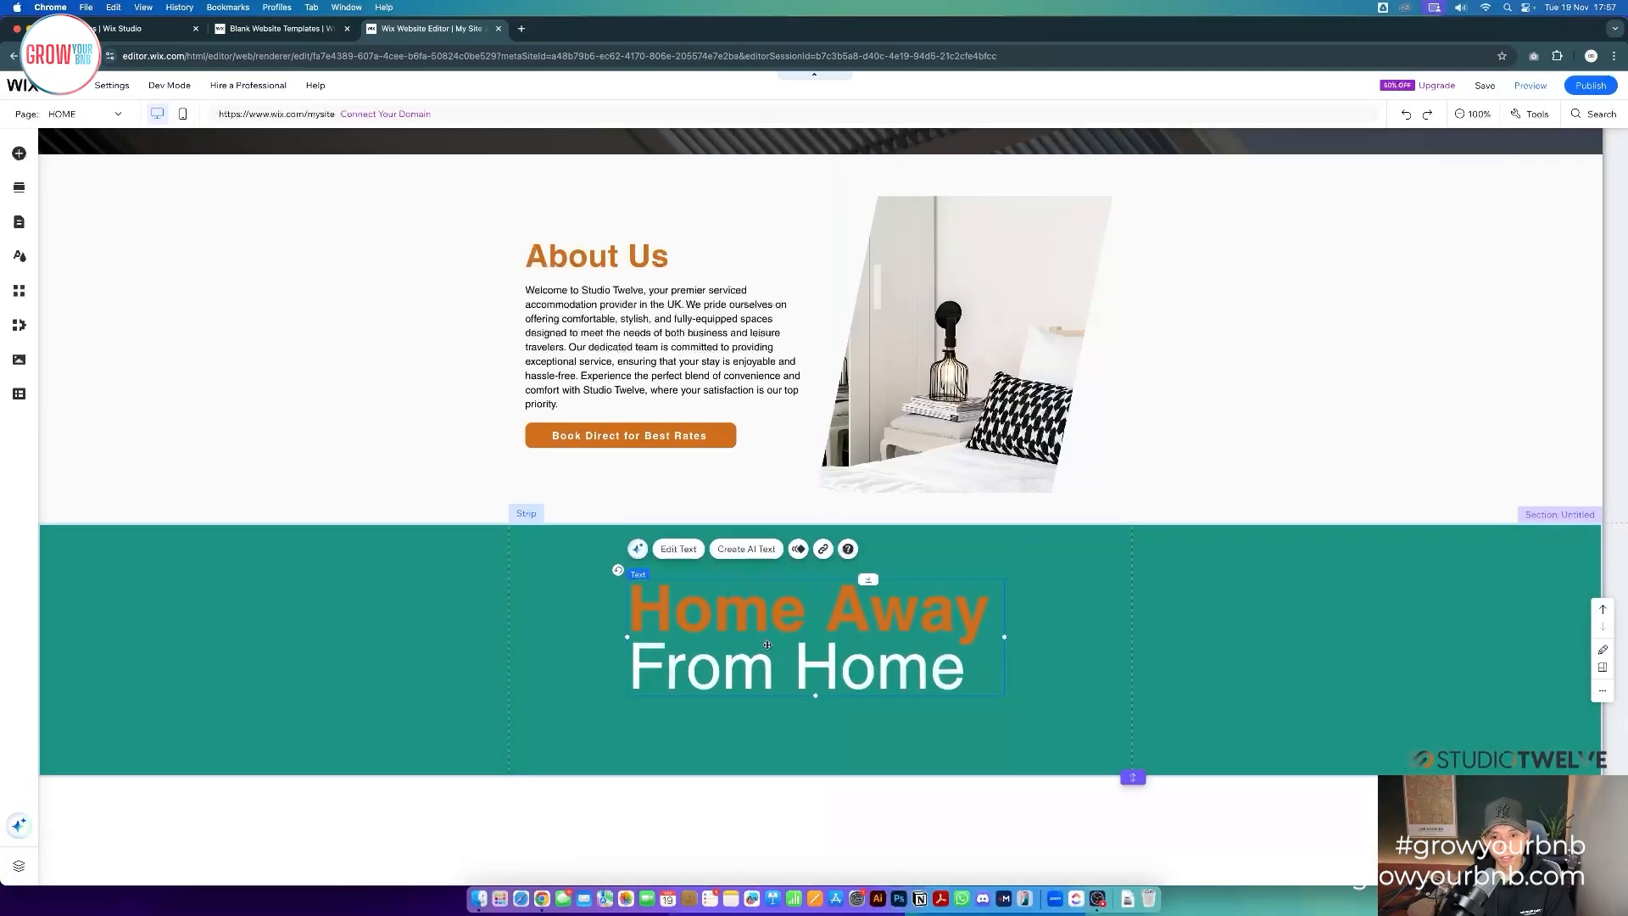
- Centre-align the pasted heading and replace its text with "BOOK DIRECT"
double_click(772, 616)
left_click(1041, 621)
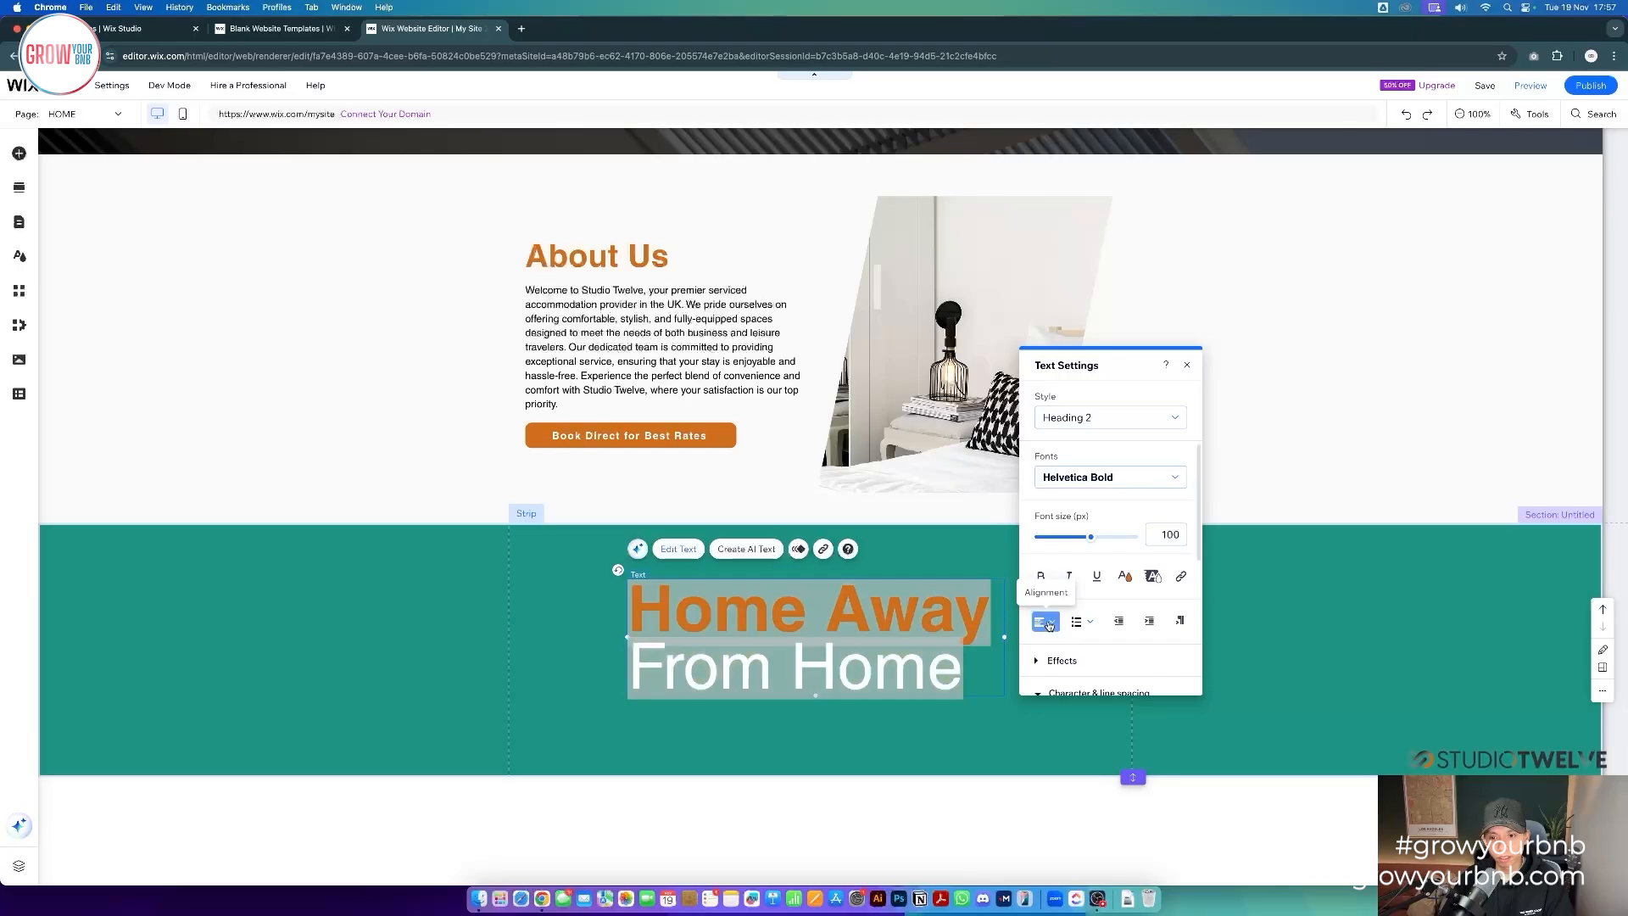
left_click(1041, 673)
type("BOO")
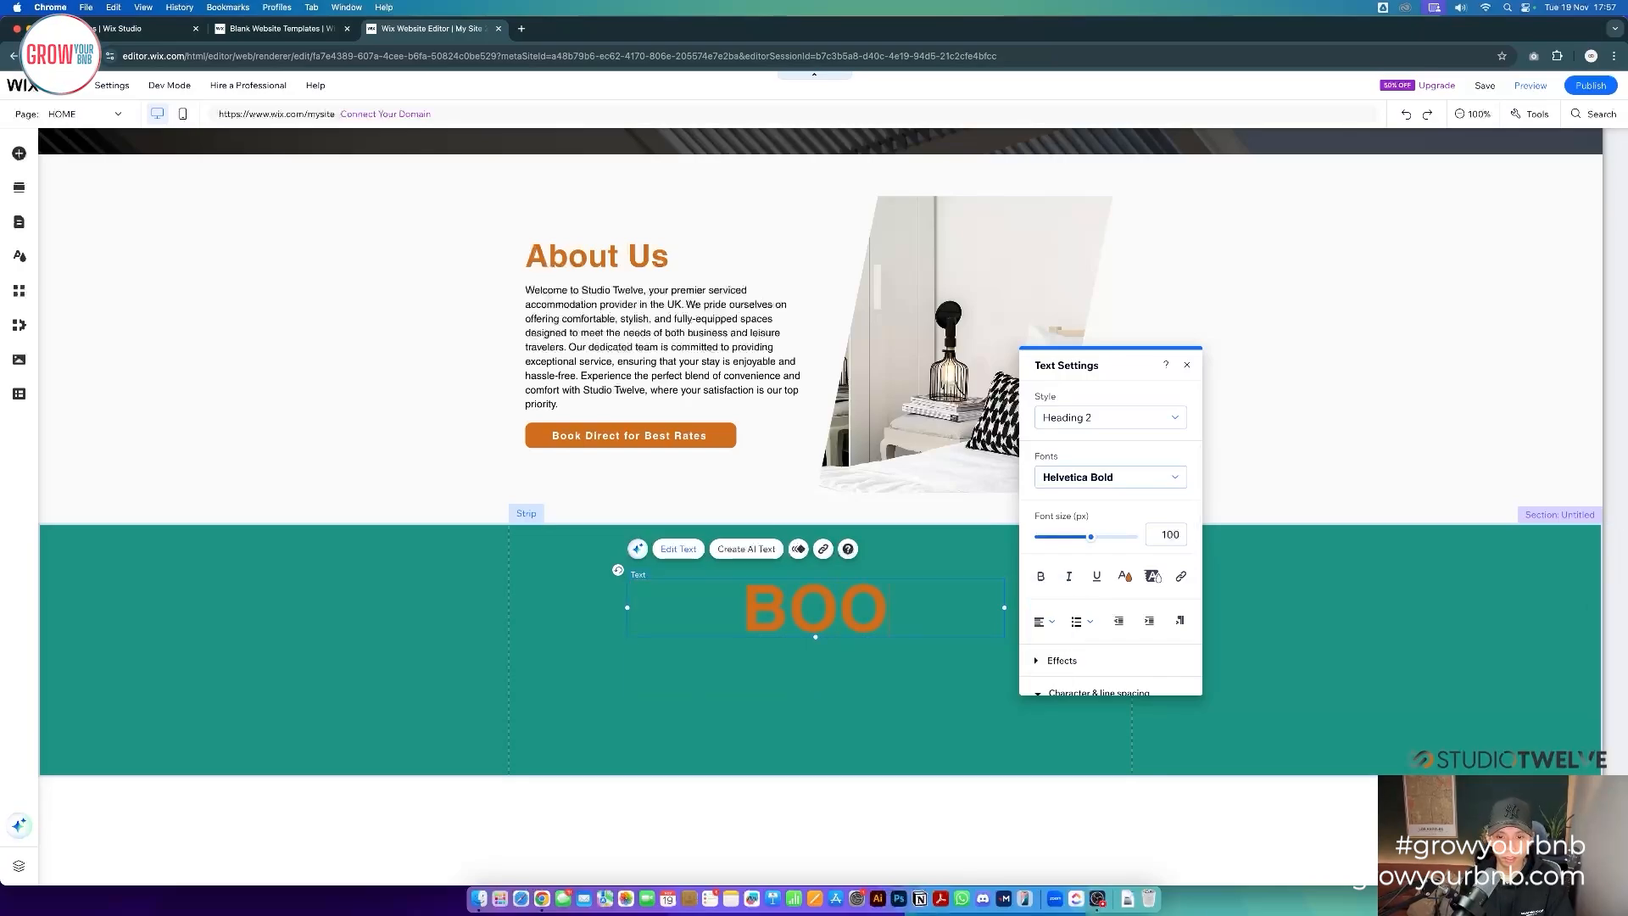
type("K DIRECT")
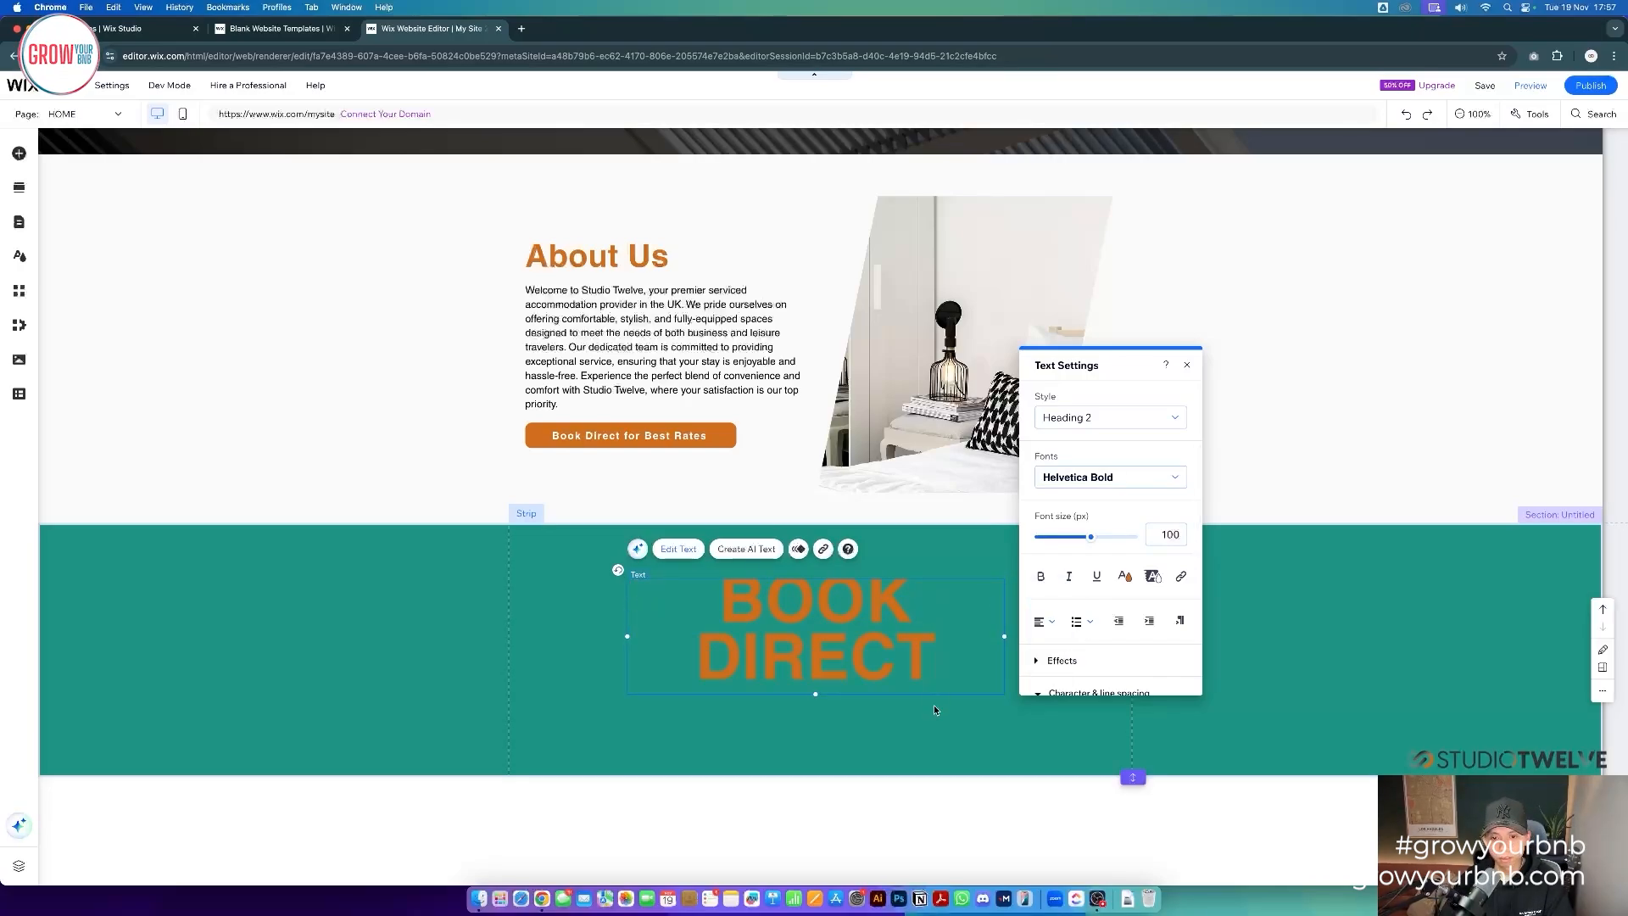
key("Escape")
- Change the "BOOK DIRECT" heading's text colour to white (#FFFFFF)
double_click(860, 644)
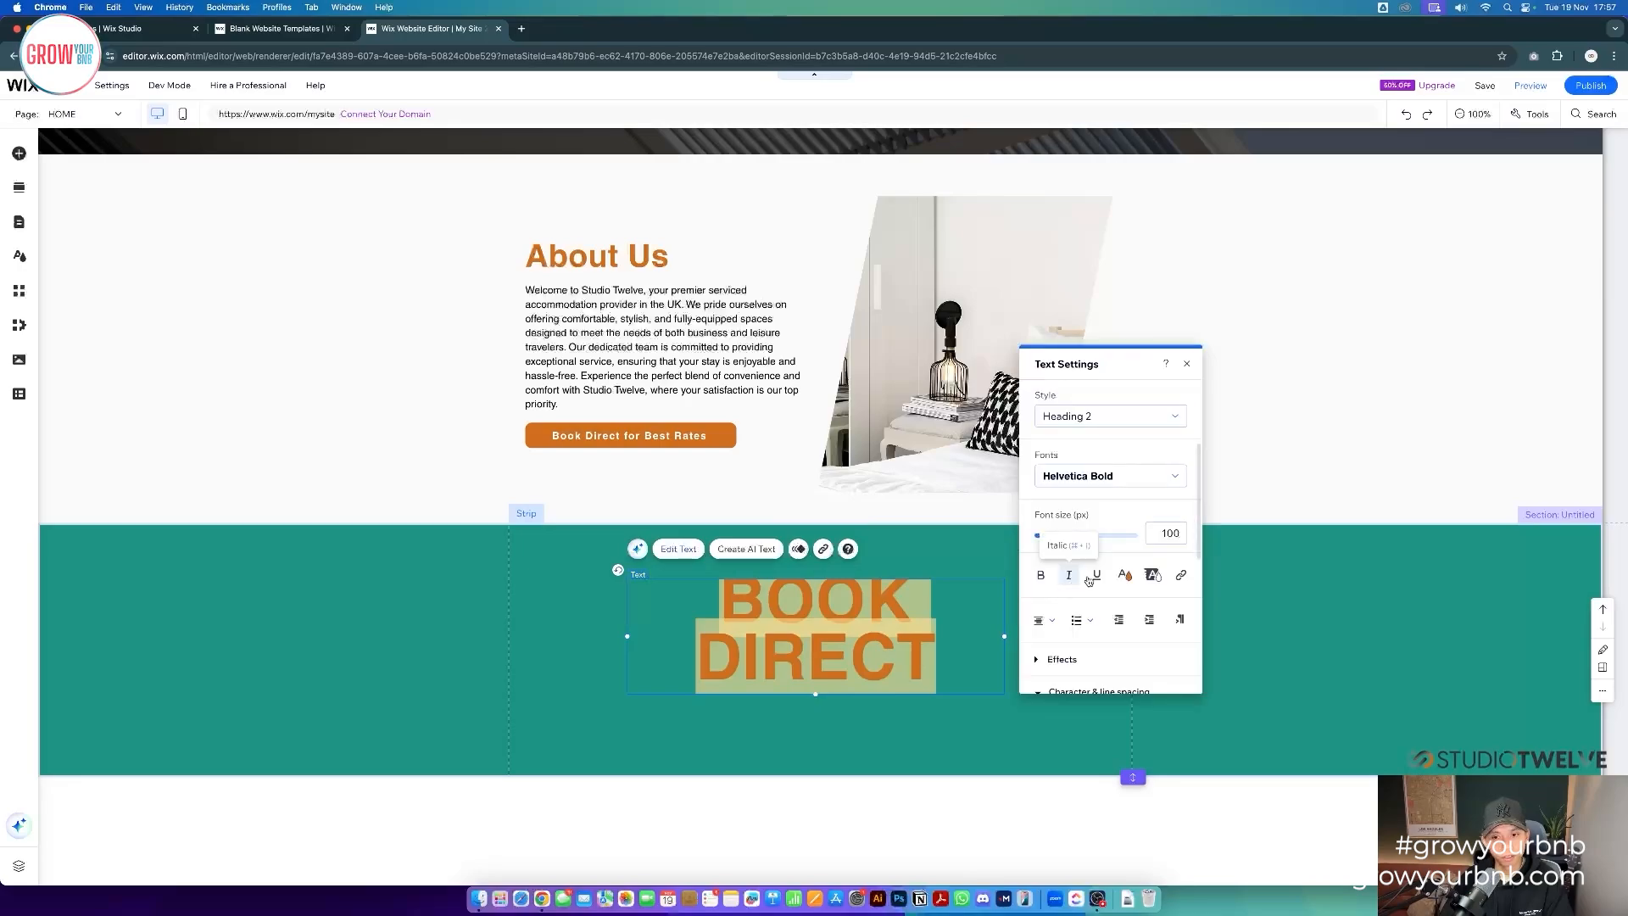
left_click(1146, 574)
left_click(1098, 582)
left_click(1055, 581)
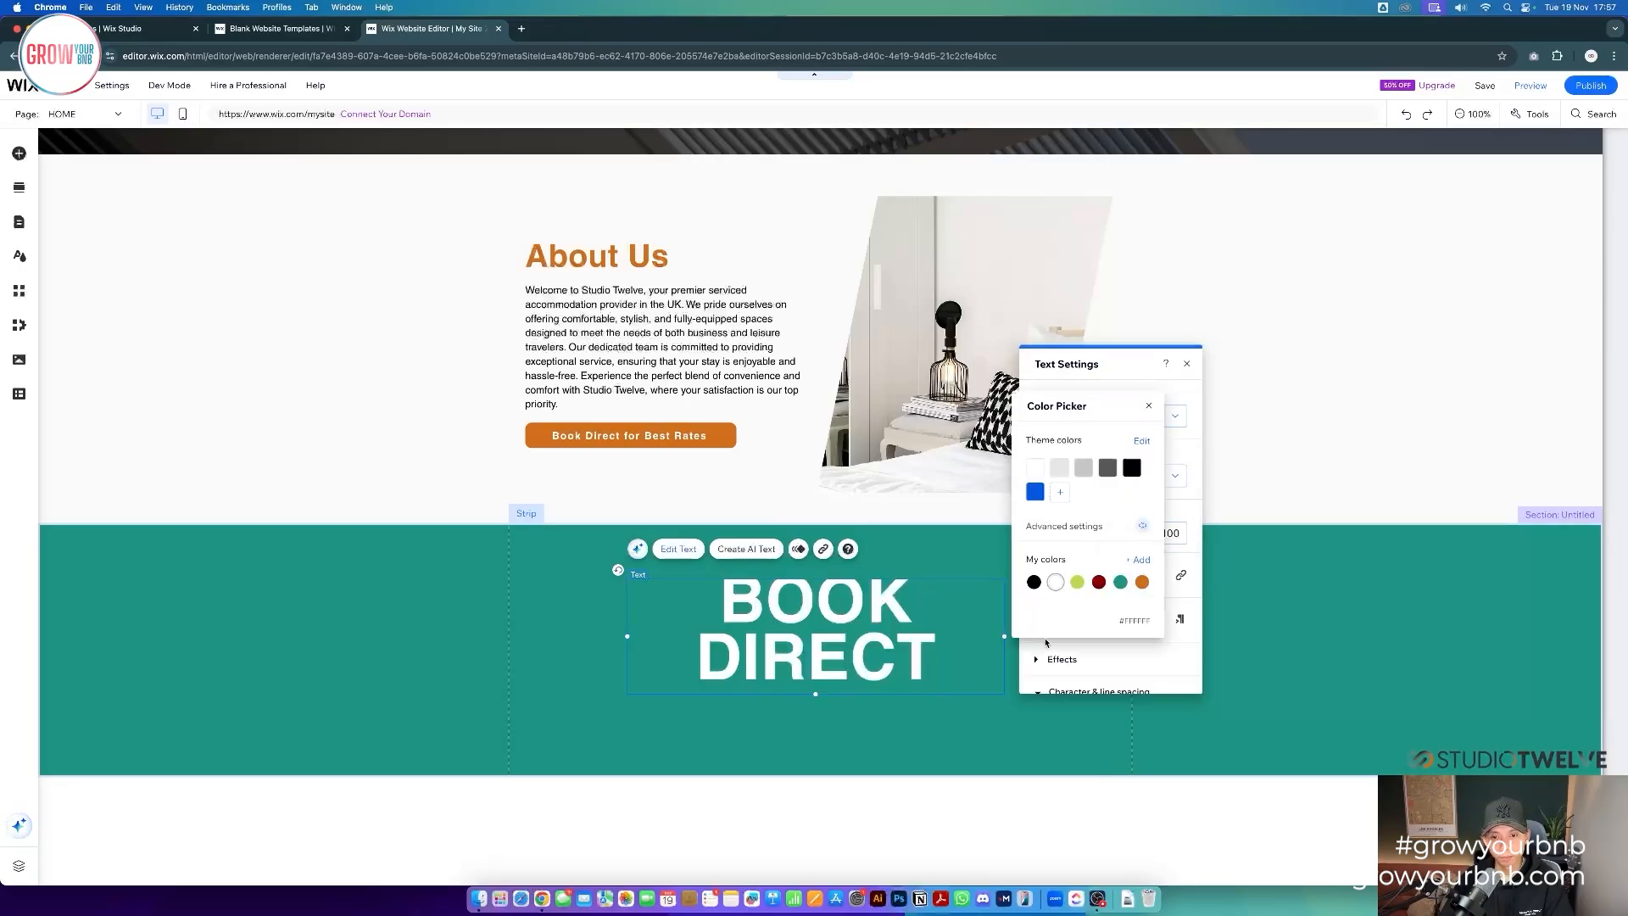
left_click(973, 725)
- Widen the "BOOK DIRECT" text box so the heading fits on one line, and centre it horizontally in the teal strip
left_click(851, 642)
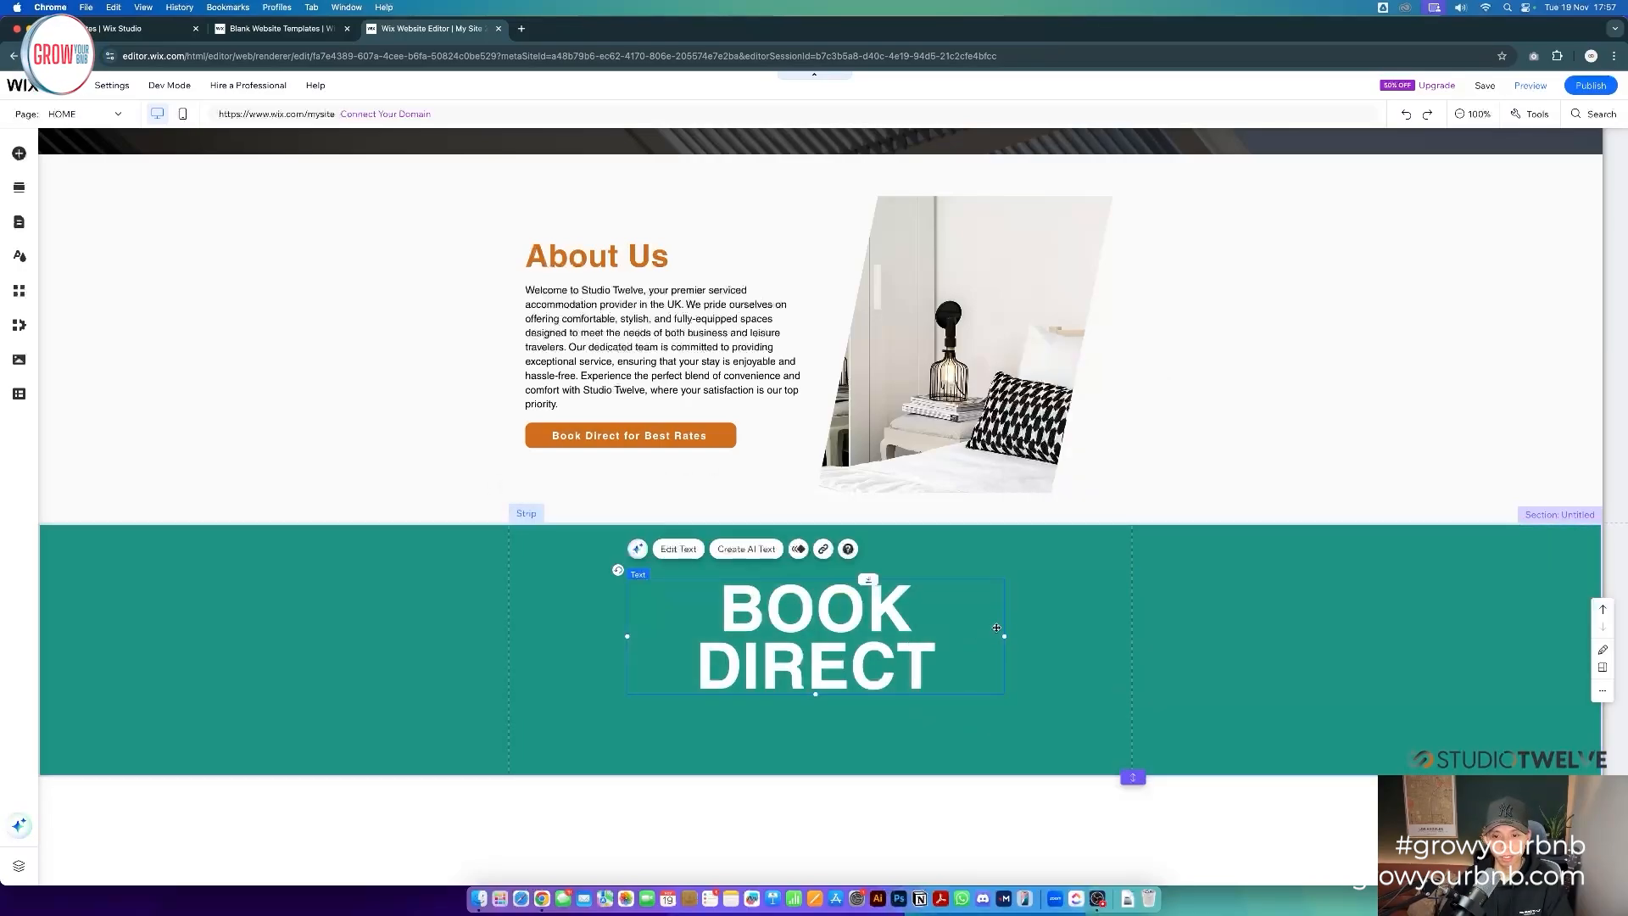
left_click_drag(1004, 636, 1125, 632)
left_click_drag(923, 611, 857, 621)
left_click(904, 679)
- Duplicate the "BOOK DIRECT" heading, place the copy just below the original, and open the copy's text for editing
scroll(905, 680, "up", 1)
scroll(905, 680, "up", 6)
scroll(692, 526, "down", 5)
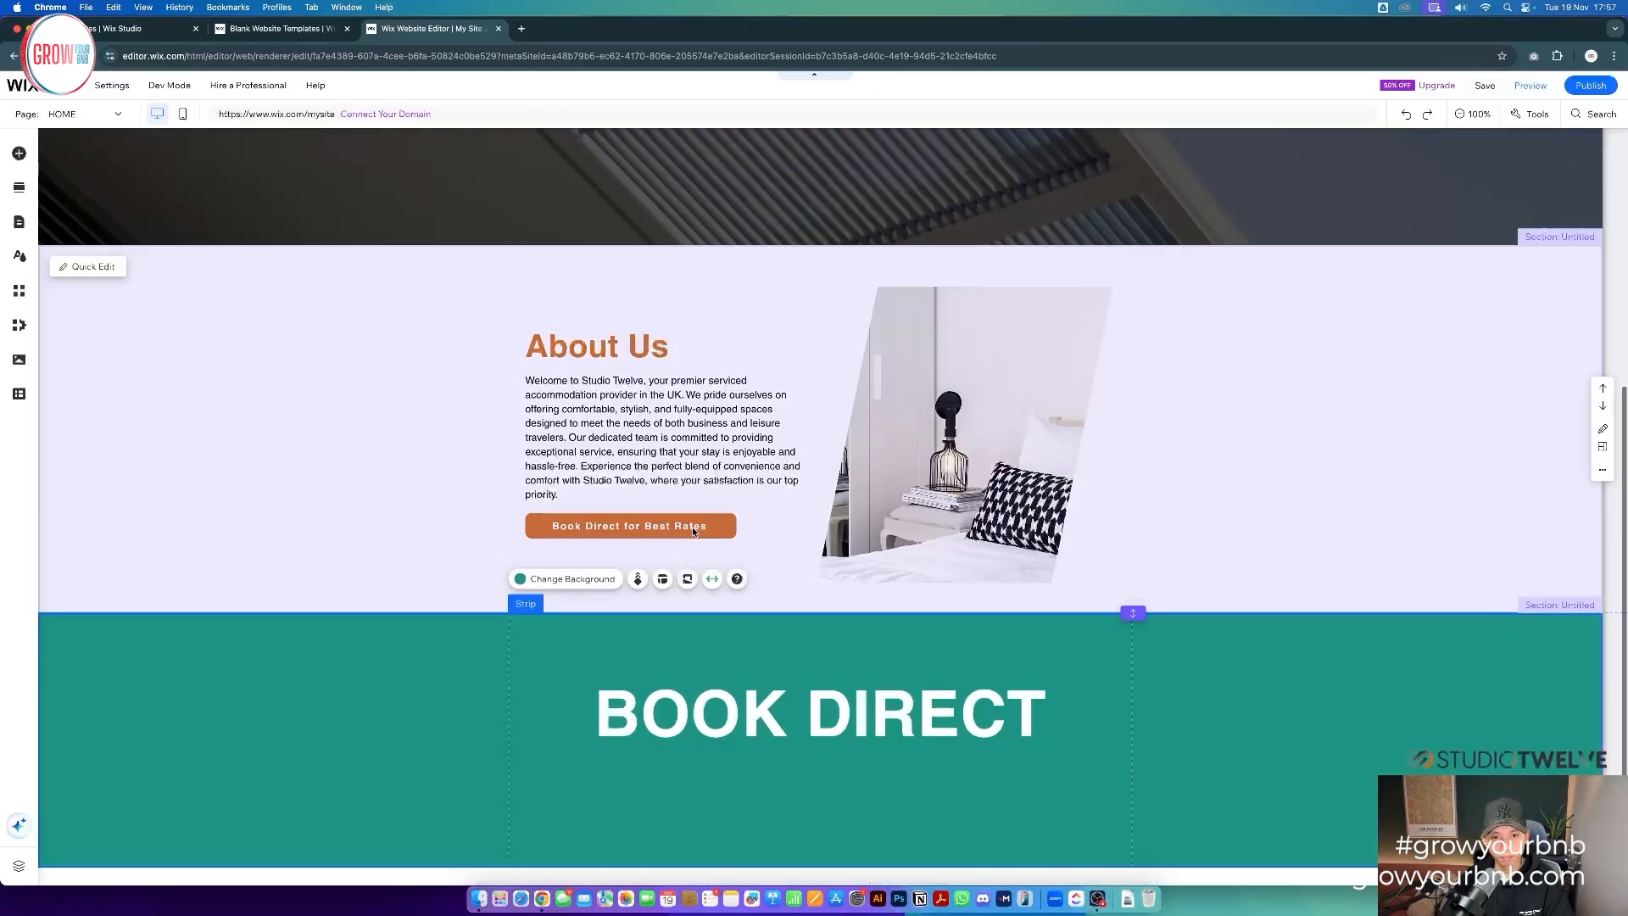
scroll(433, 435, "down", 1)
left_click(807, 631)
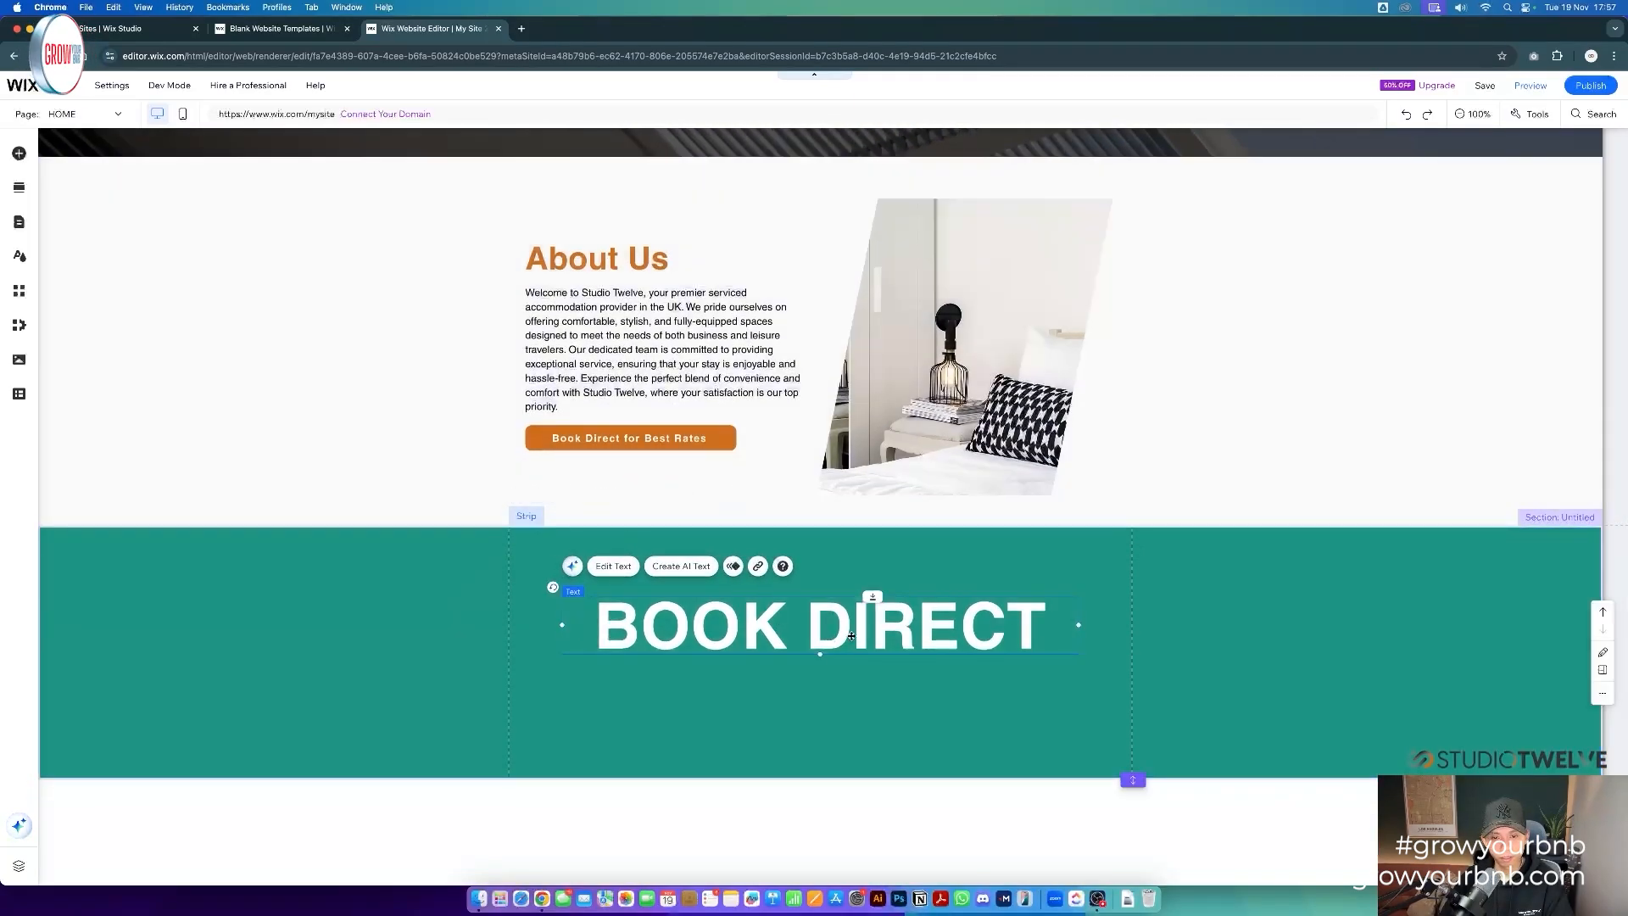
left_click_drag(808, 632, 801, 682)
double_click(801, 682)
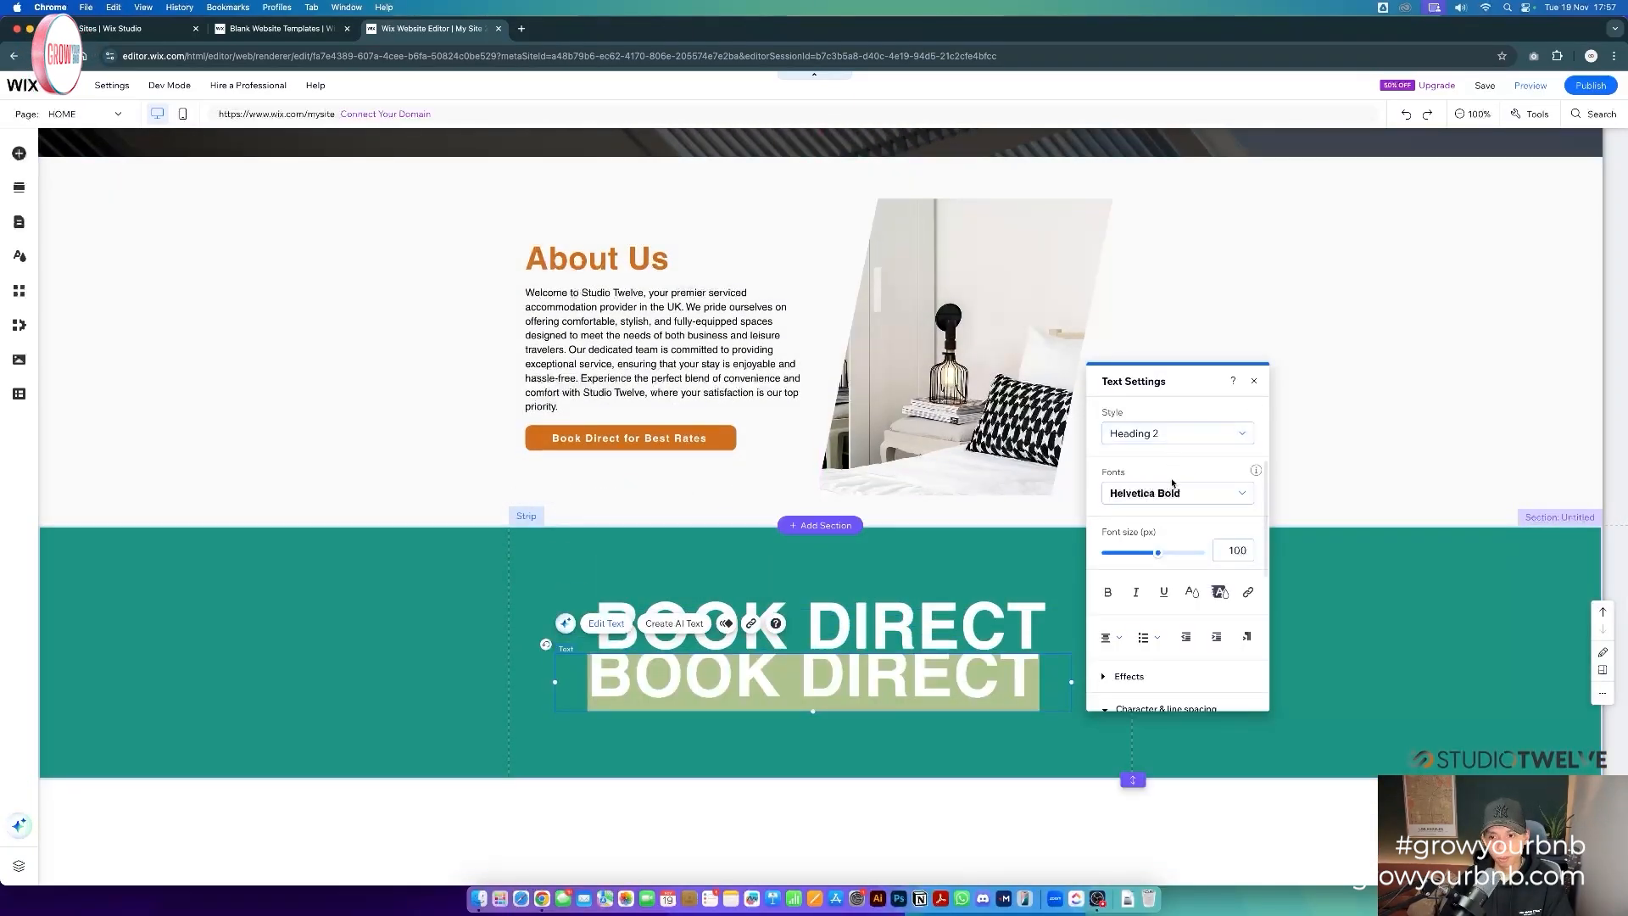
- Change the font of the lower "BOOK DIRECT" copy to regular Helvetica
left_click(1169, 501)
left_click(1169, 499)
scroll(1186, 537, "up", 2)
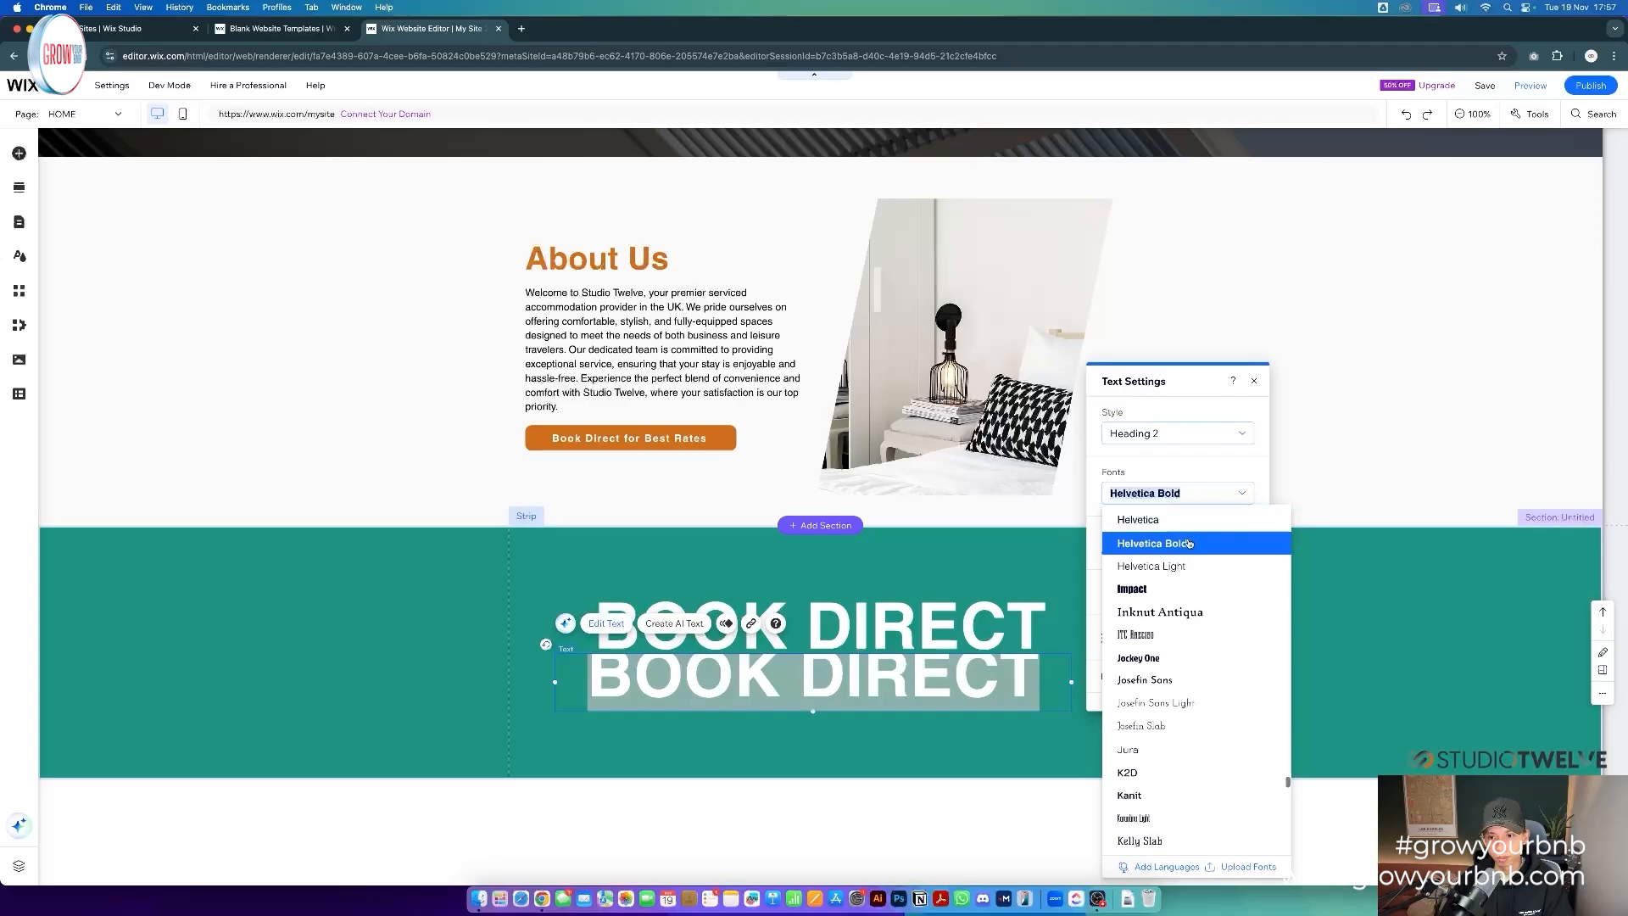
left_click(1187, 552)
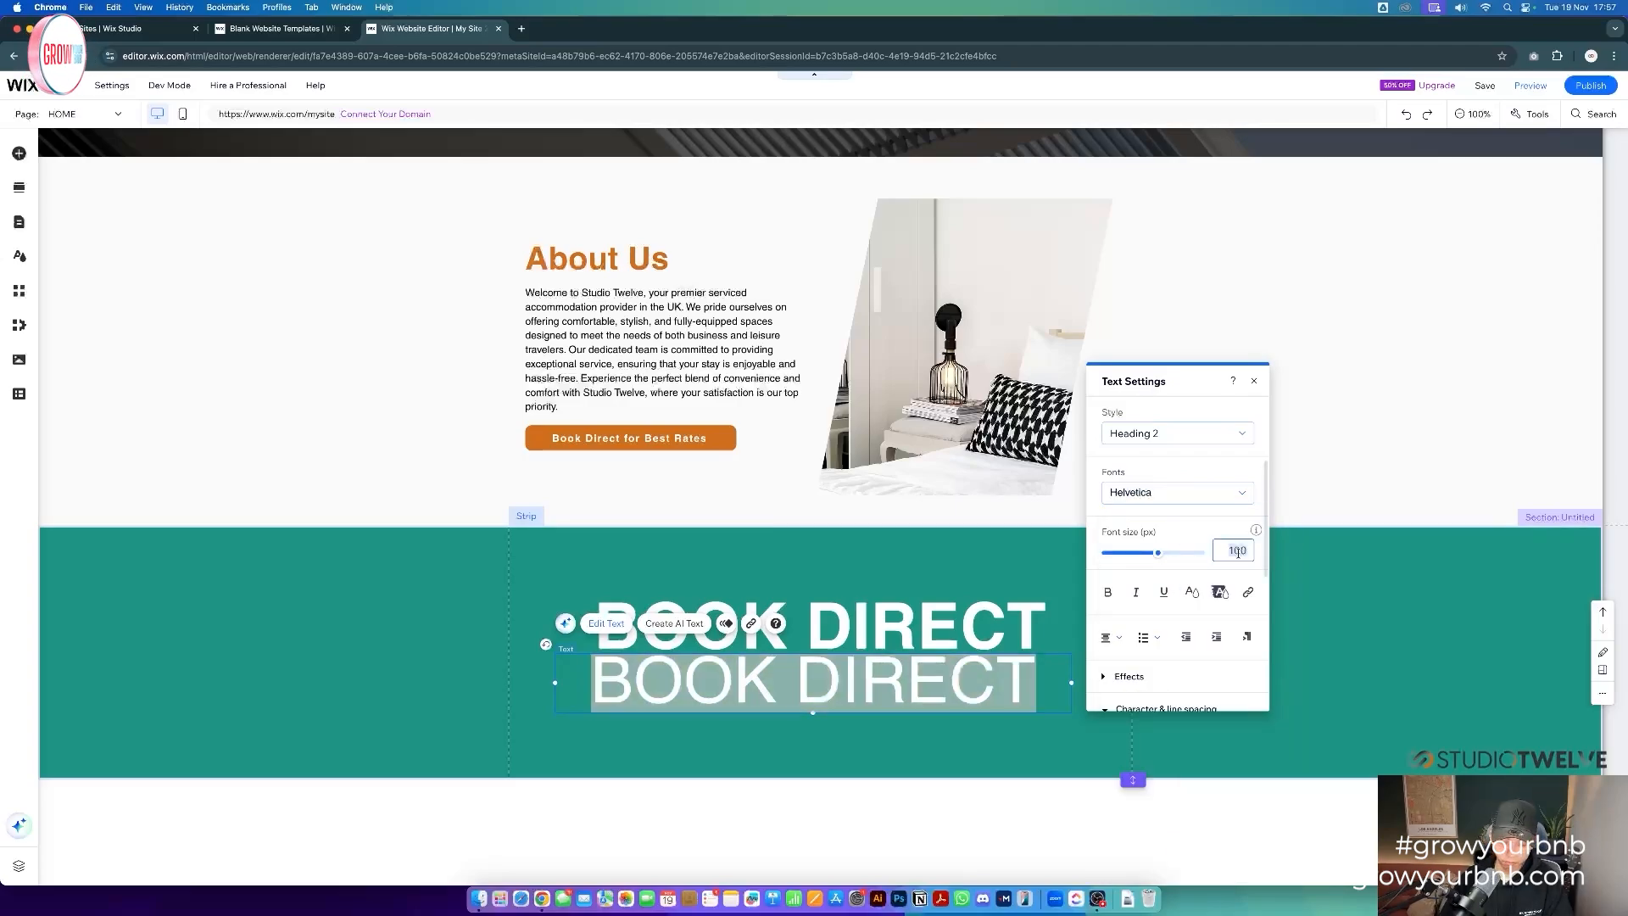
- Set the lower "BOOK DIRECT" copy to 60 px and replace its text with "FOR BEST RATES"
type("60")
left_click(806, 674)
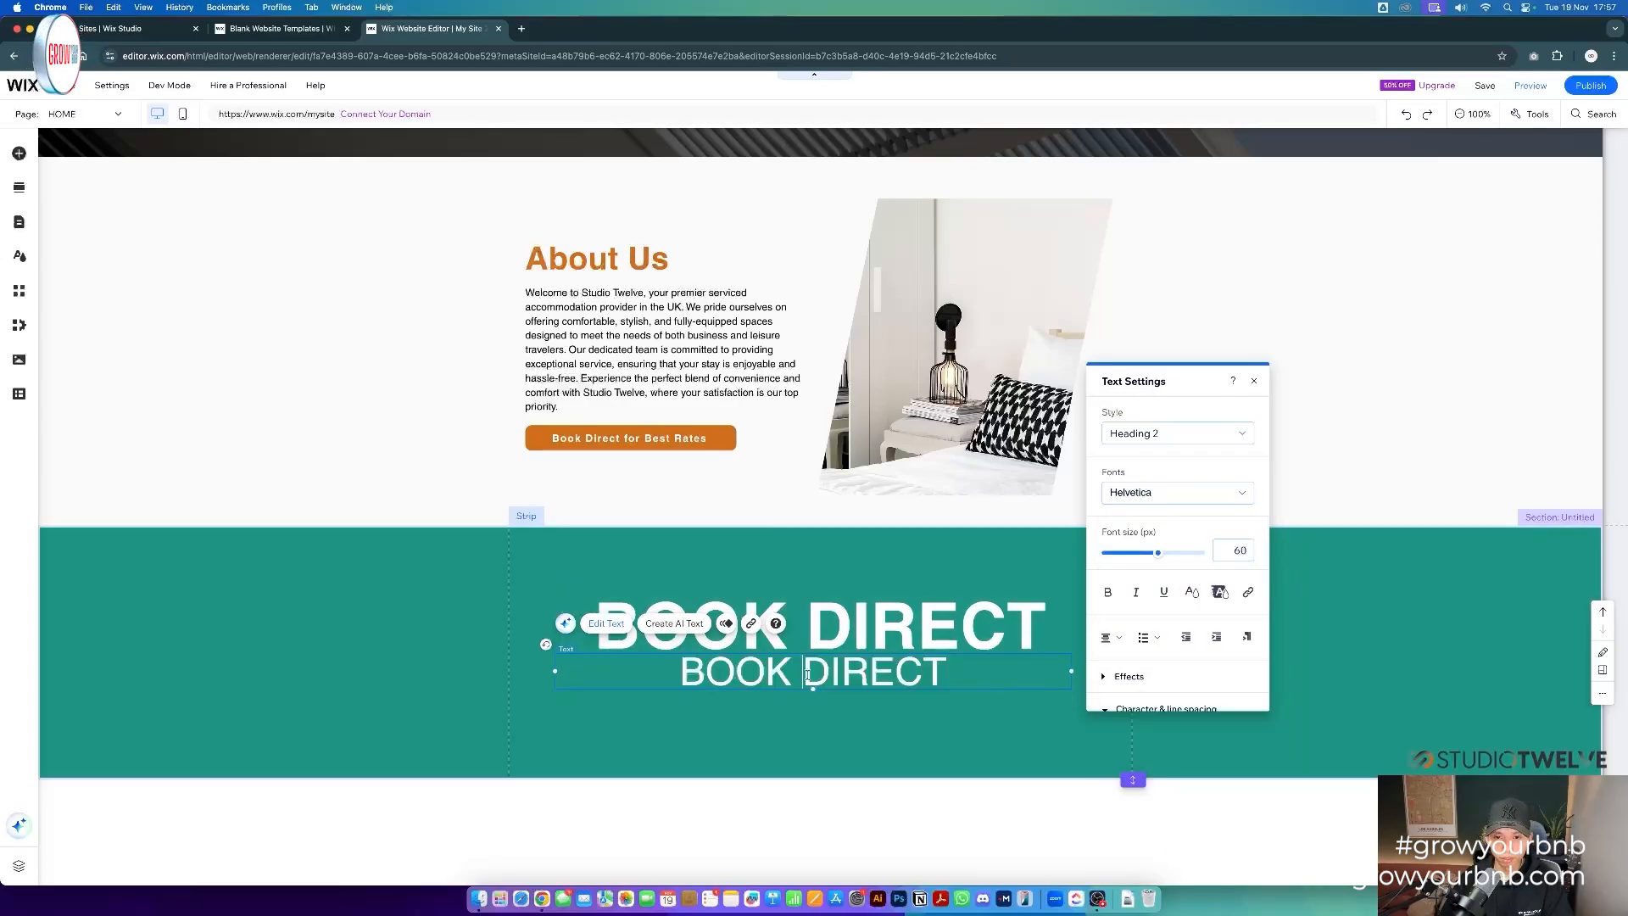
triple_click(806, 674)
type("FOR BEST ")
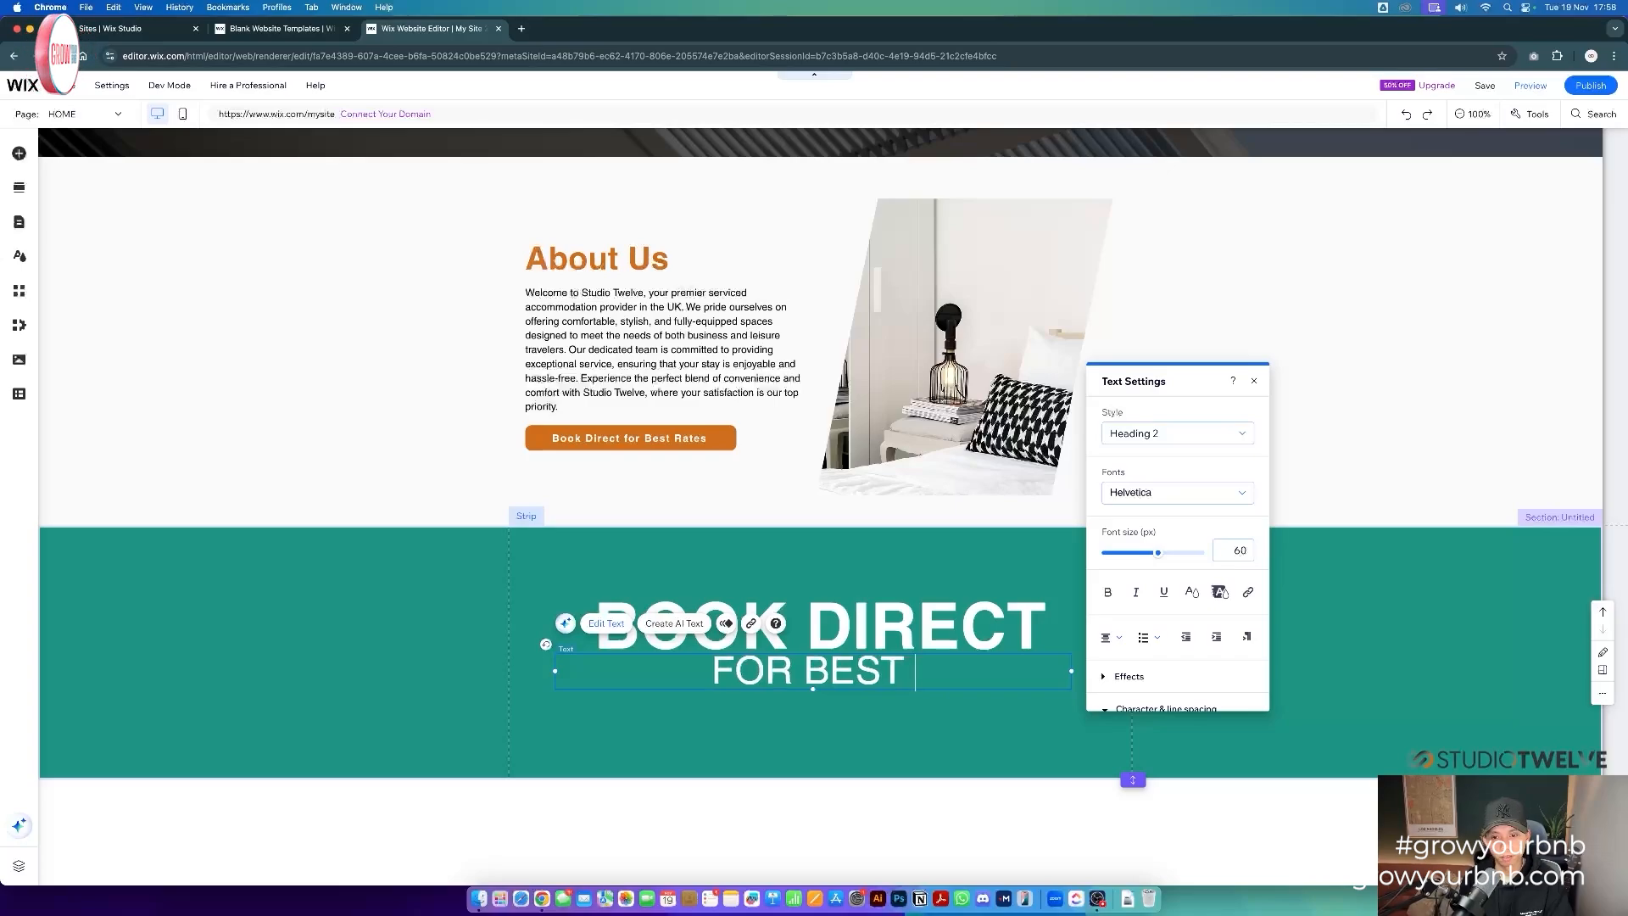
type("RATES")
- Set the "FOR BEST RATES" line to 40 px and widen its character spacing to nearly match the heading above
left_click_drag(827, 675, 834, 684)
left_click(1248, 539)
type("40")
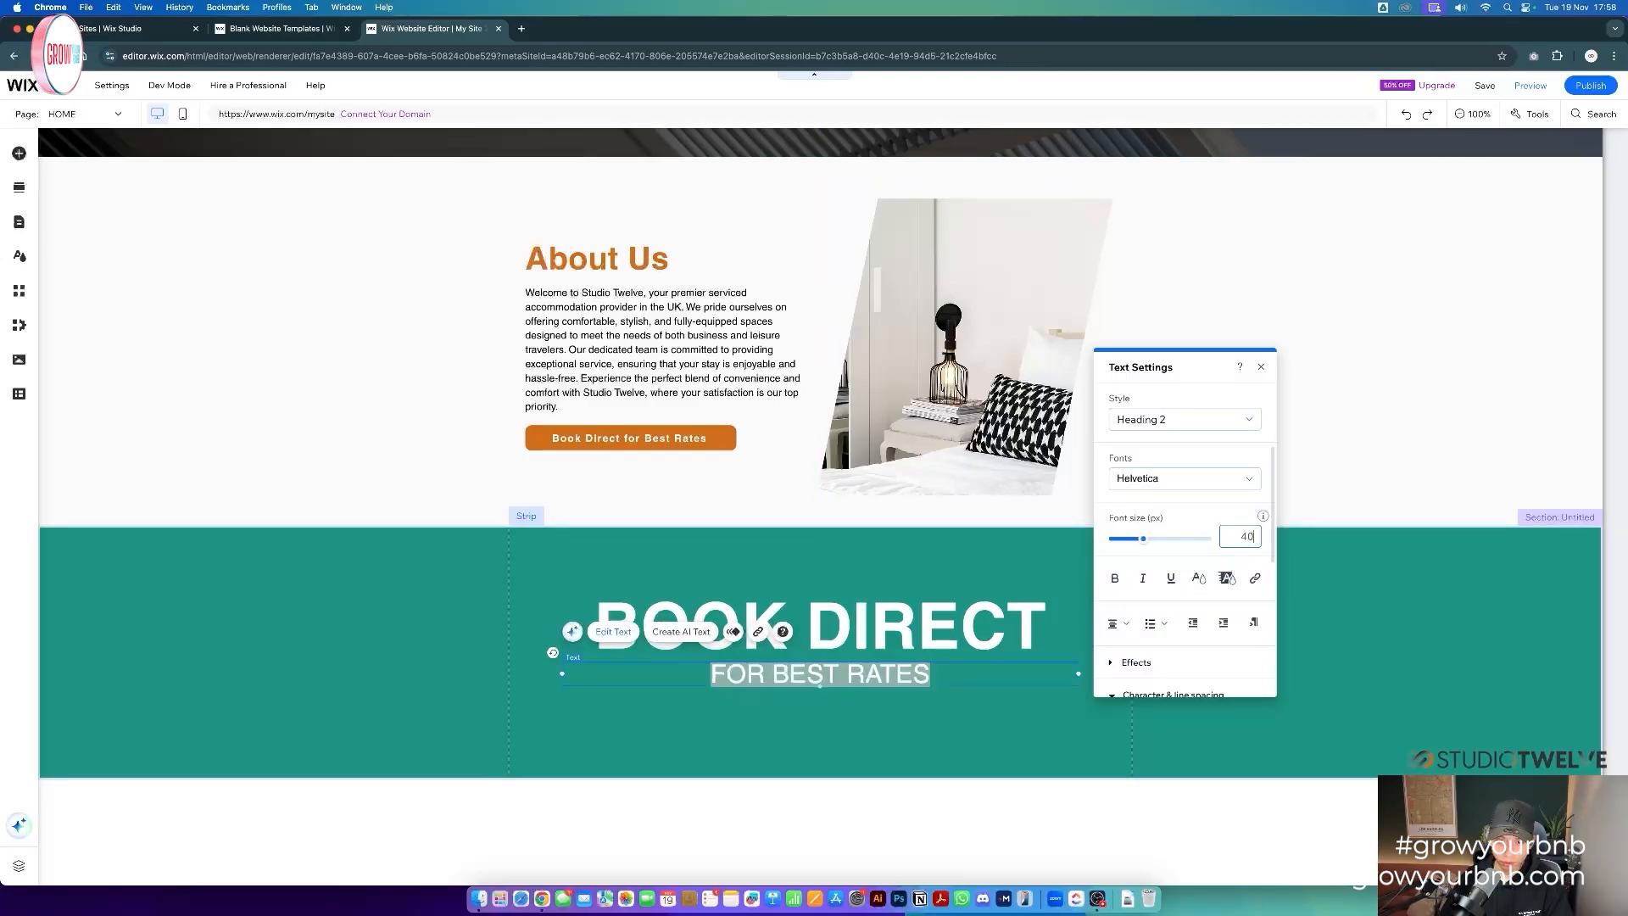
key("Return")
scroll(1187, 631, "down", 3)
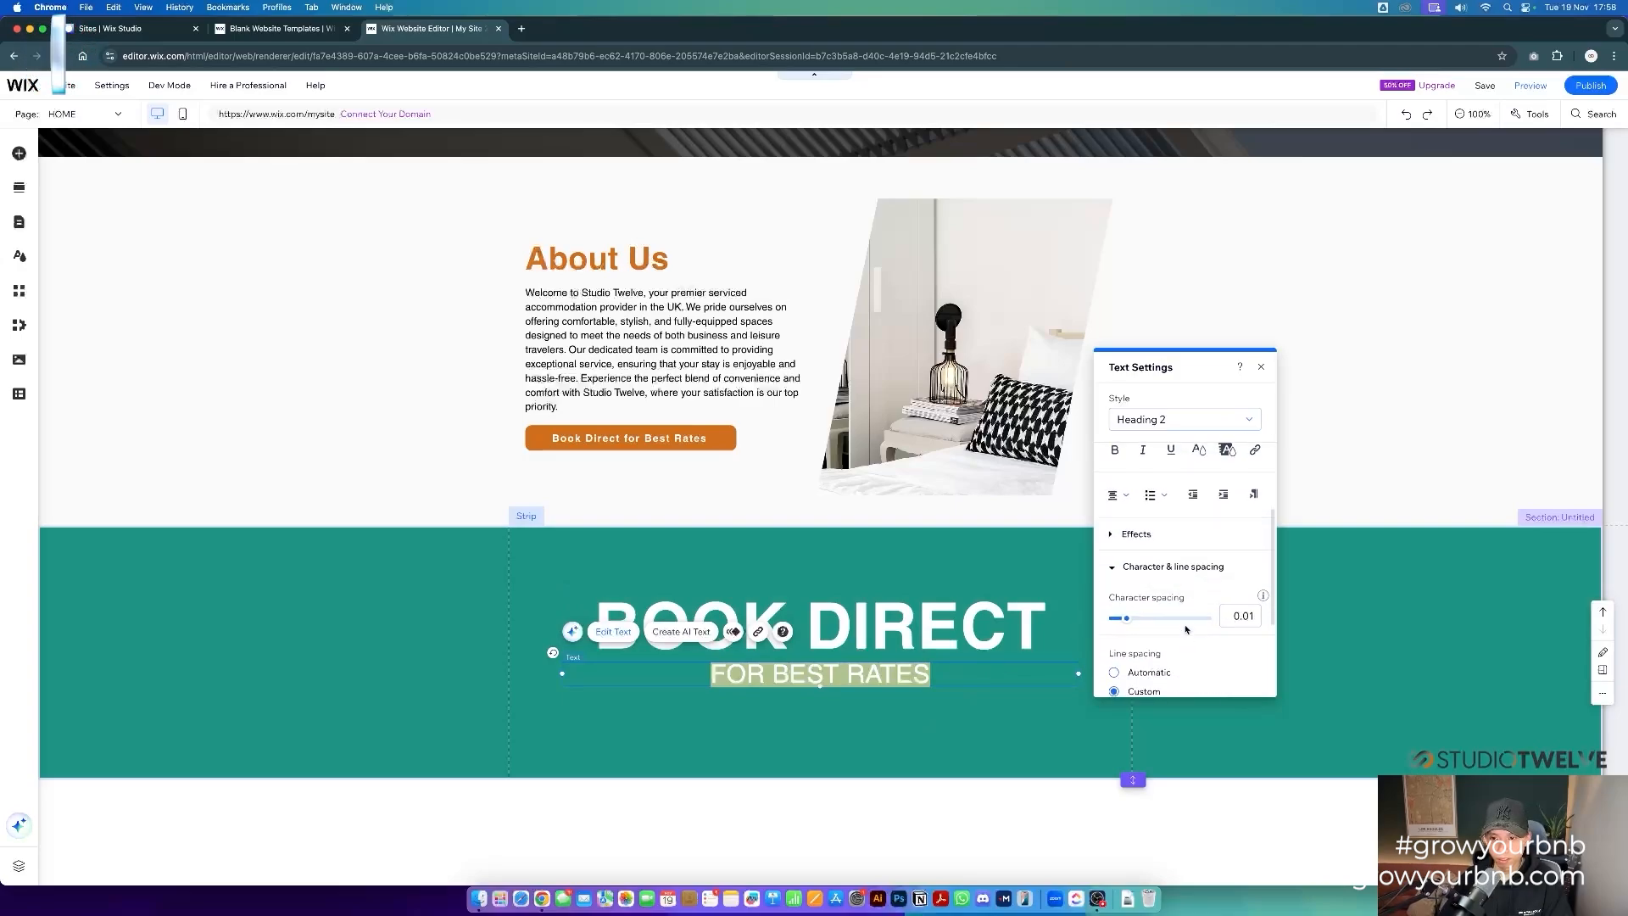
left_click_drag(1153, 618, 1194, 616)
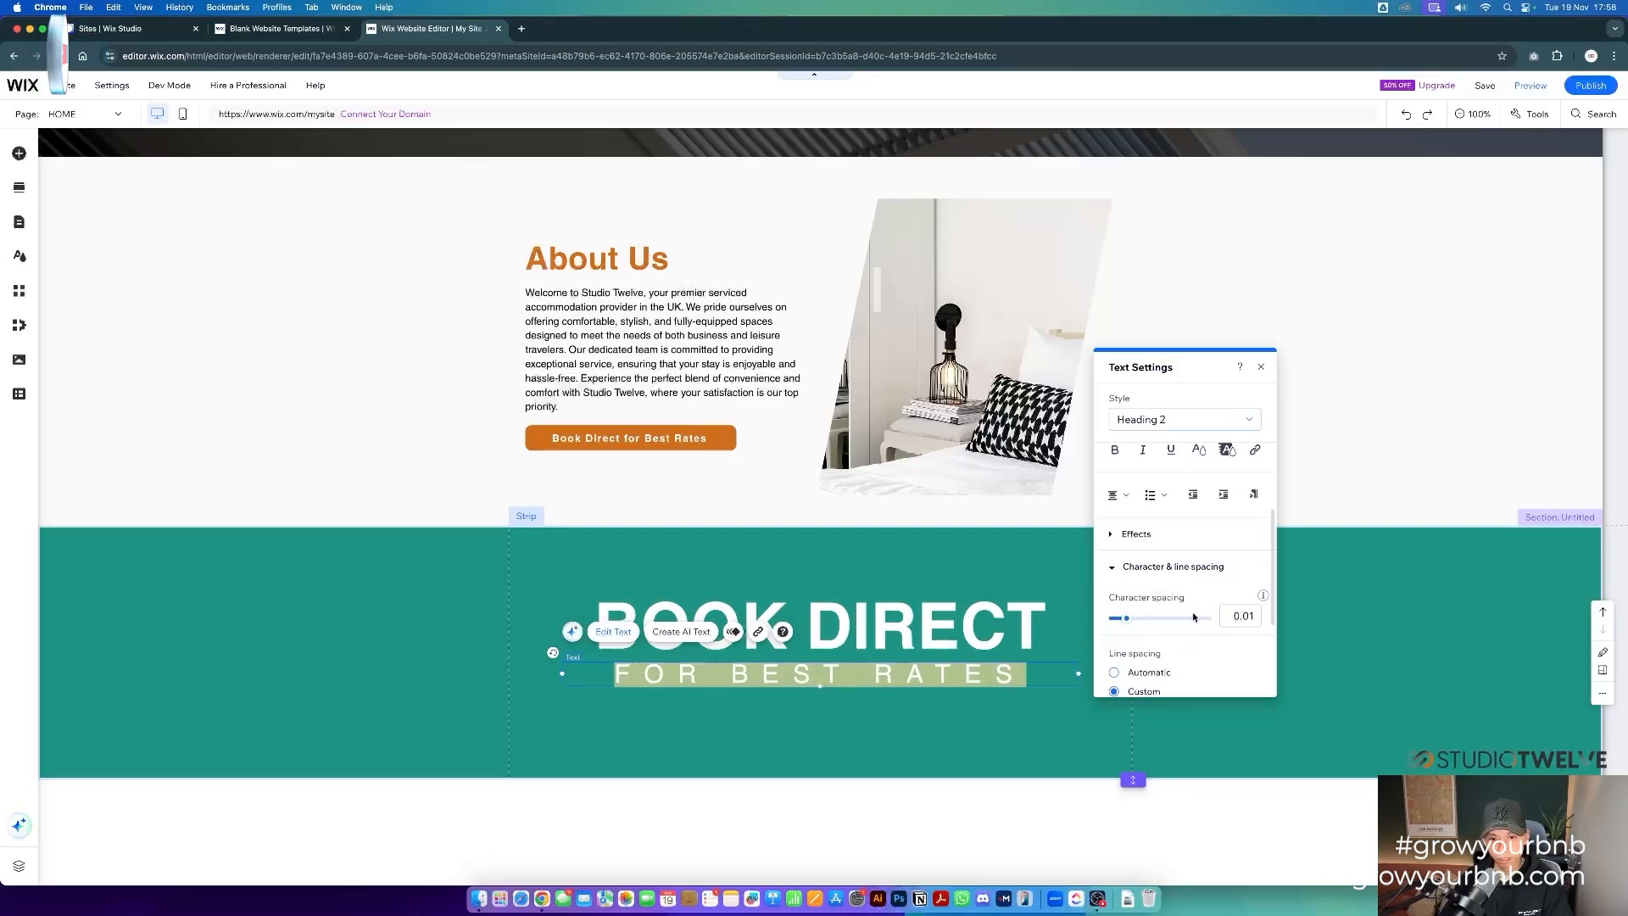
left_click(952, 735)
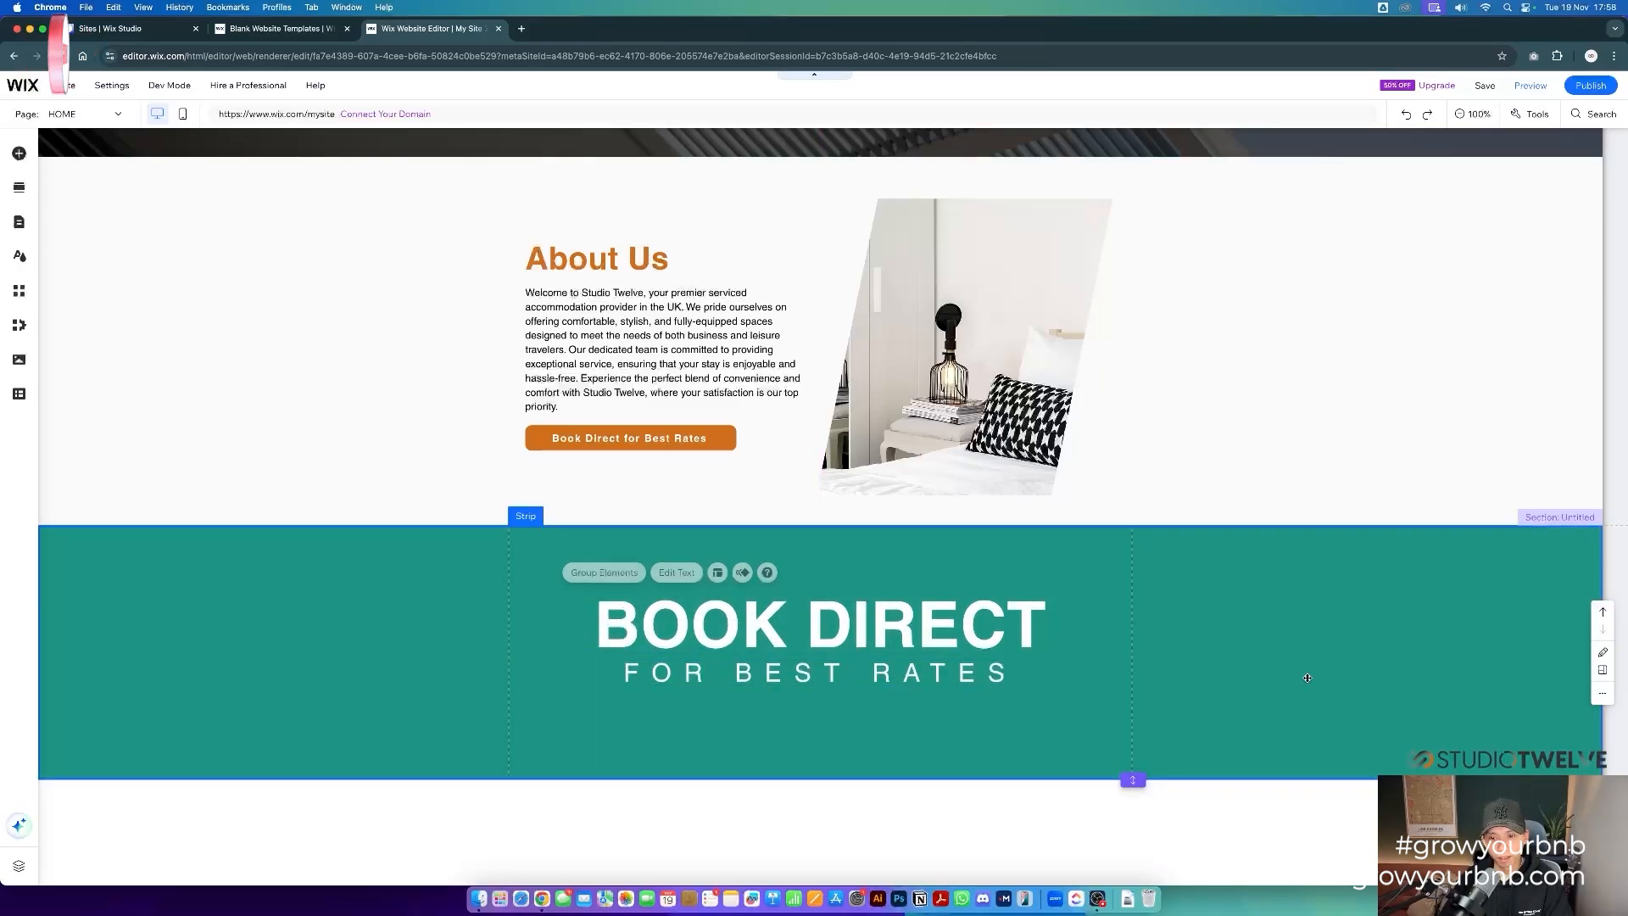
- Copy the hero's "Find Your Property" button and place it centred beneath "FOR BEST RATES" in the teal strip
scroll(661, 442, "up", 6)
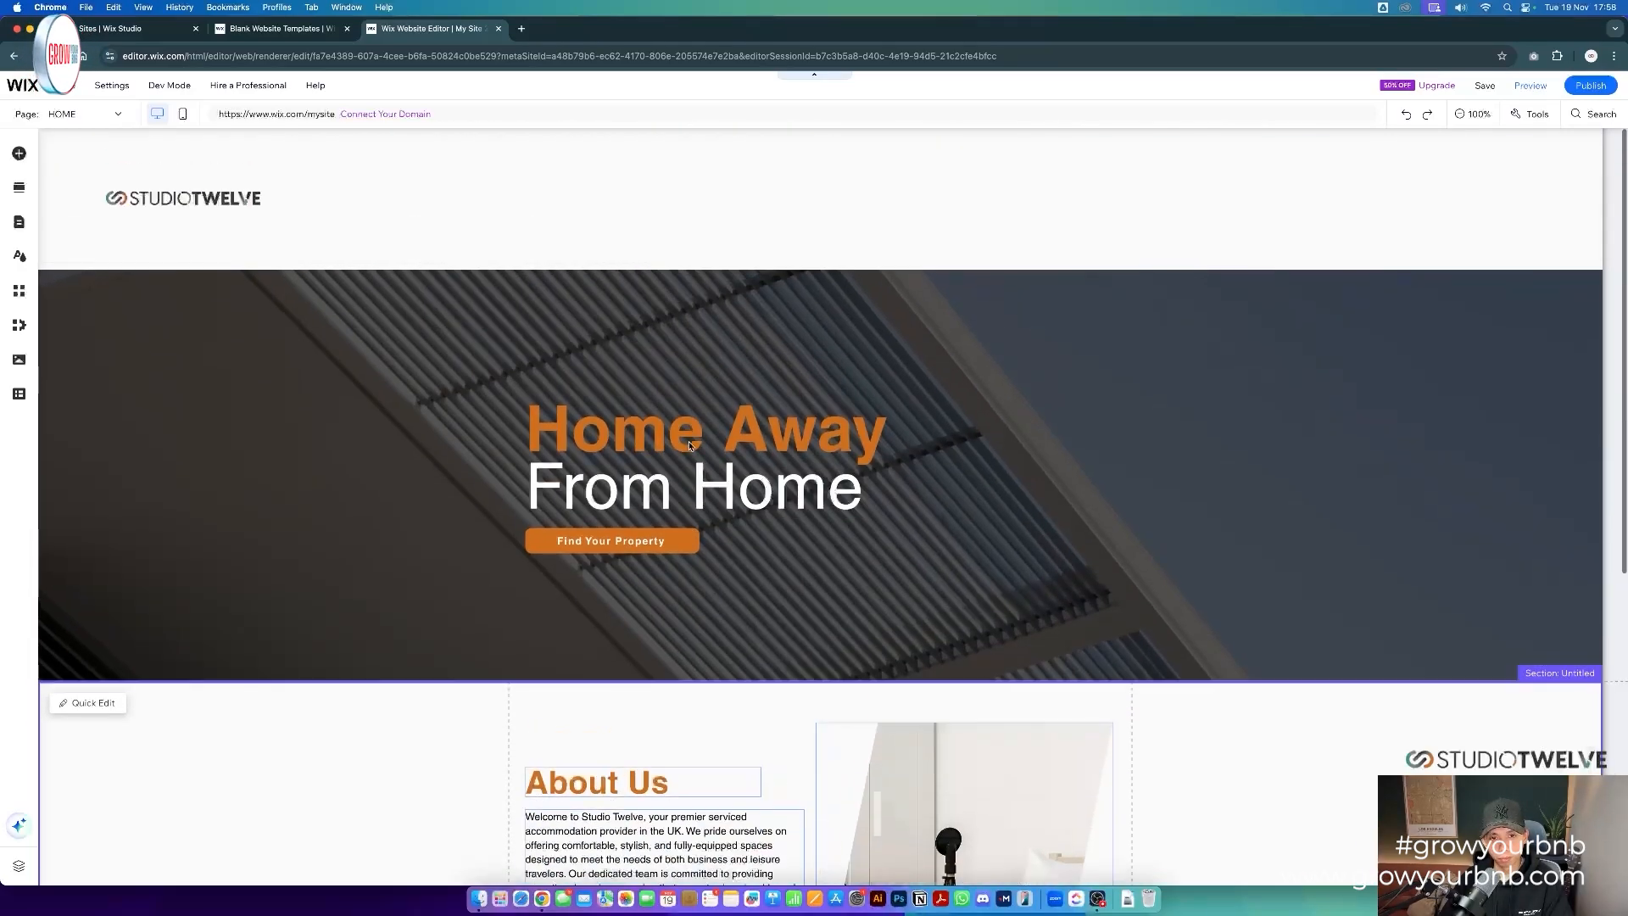
left_click(611, 540)
scroll(939, 637, "down", 6)
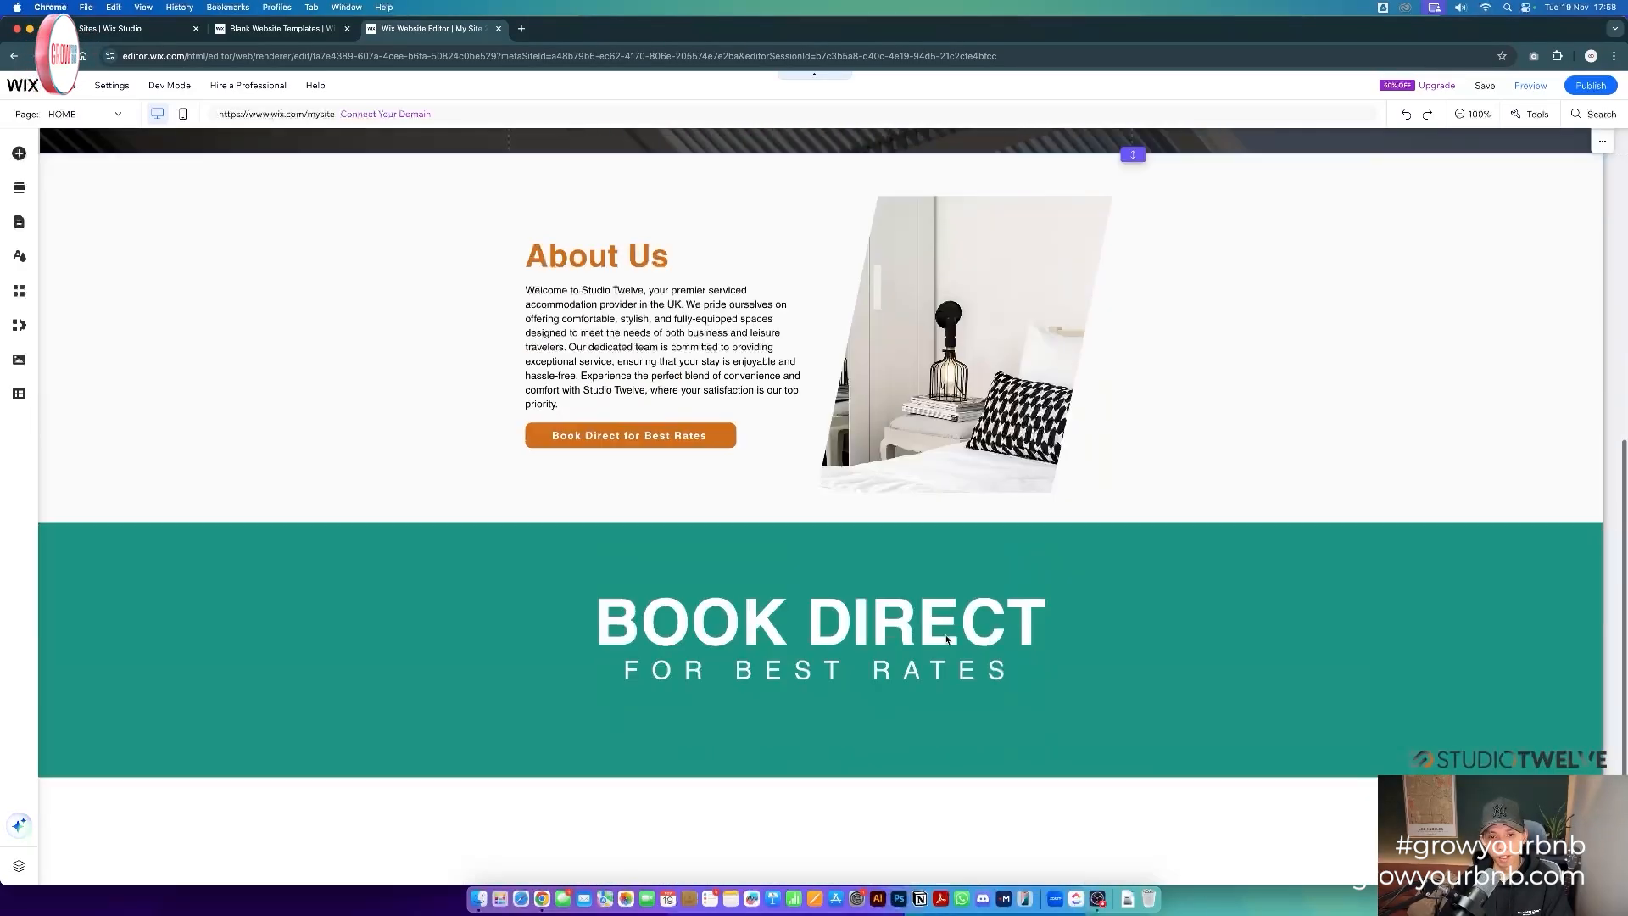
left_click(924, 710)
key("super+v")
left_click_drag(811, 532, 808, 701)
- Move the two heading lines and the button together slightly upward in the teal strip
left_click(857, 671)
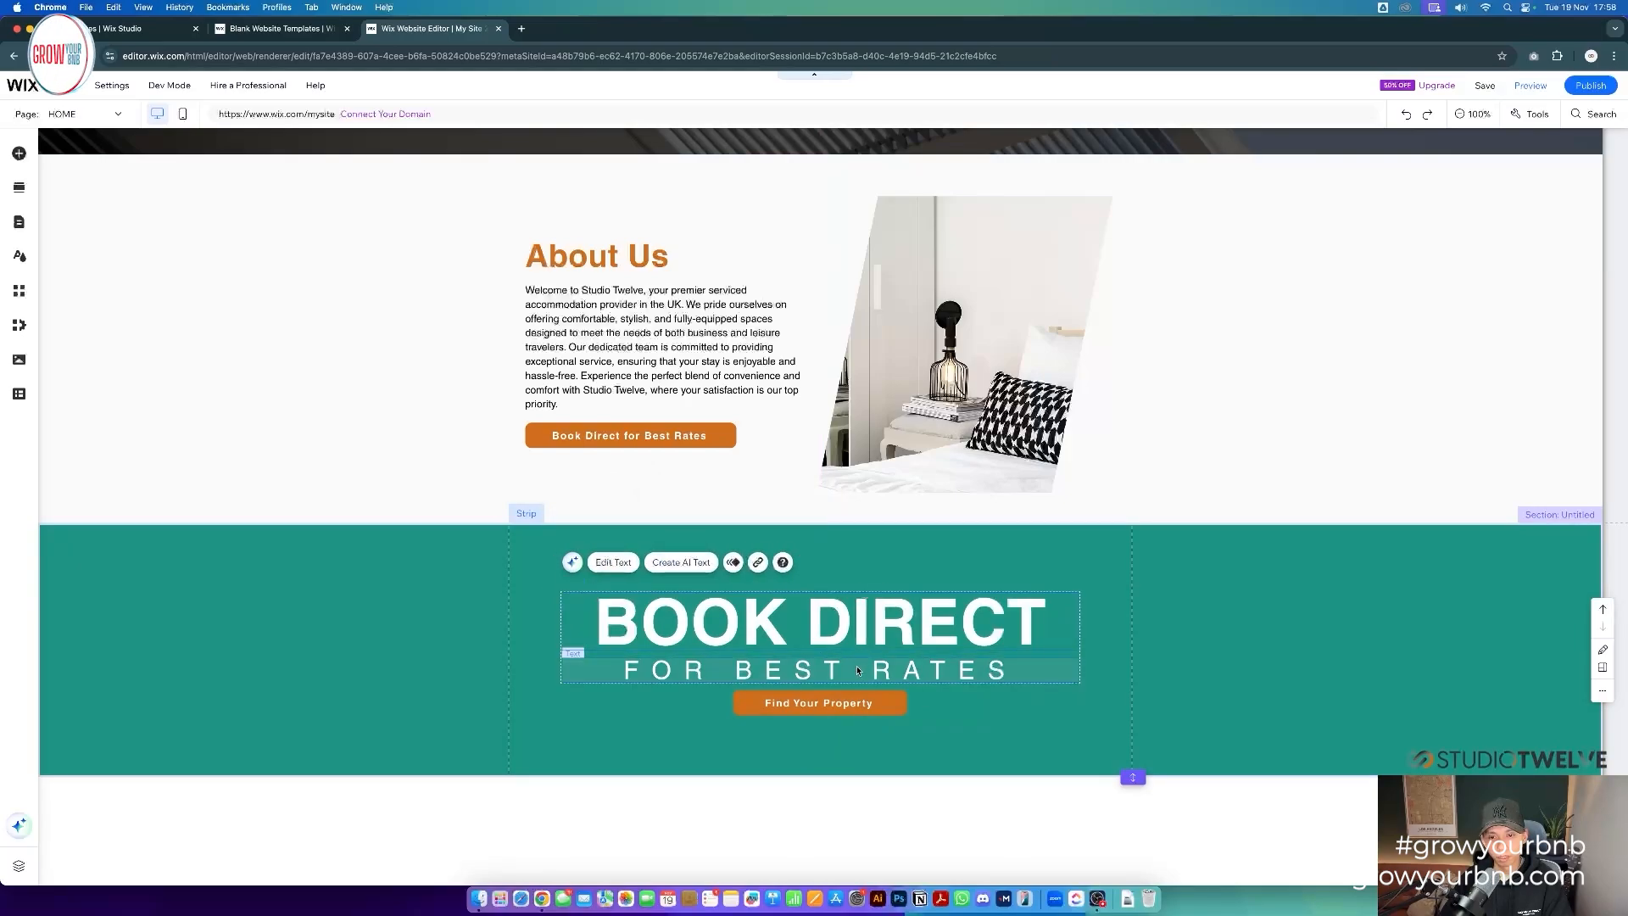
left_click(849, 702, "shift")
left_click_drag(851, 628, 851, 622)
left_click(1257, 722)
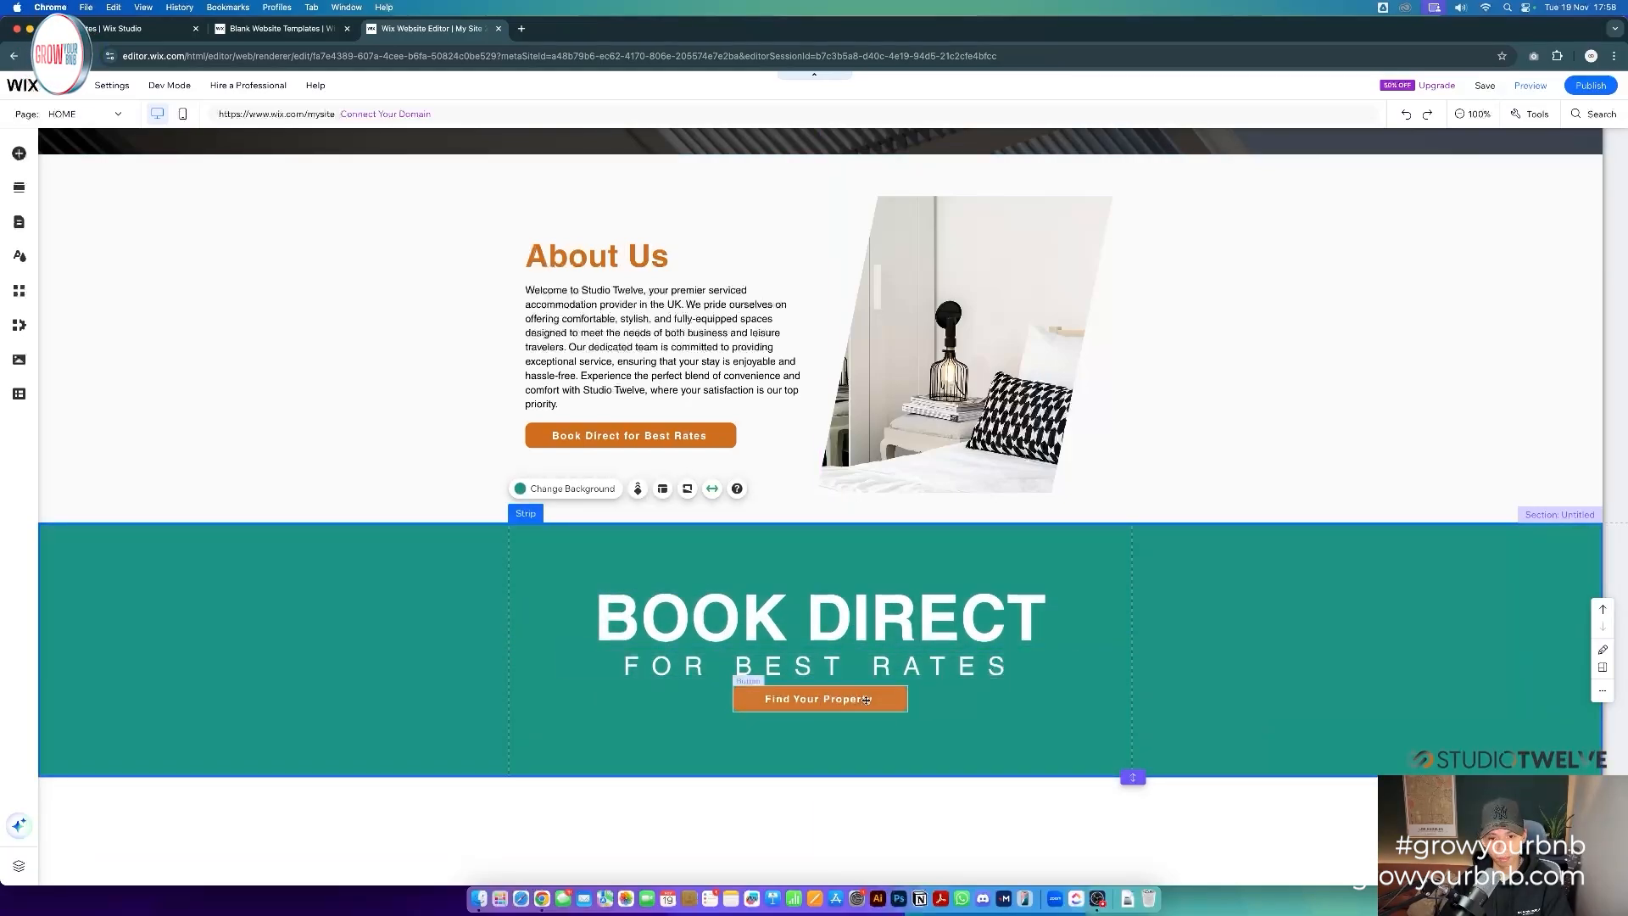
left_click_drag(866, 699, 851, 704)
left_click(1043, 549)
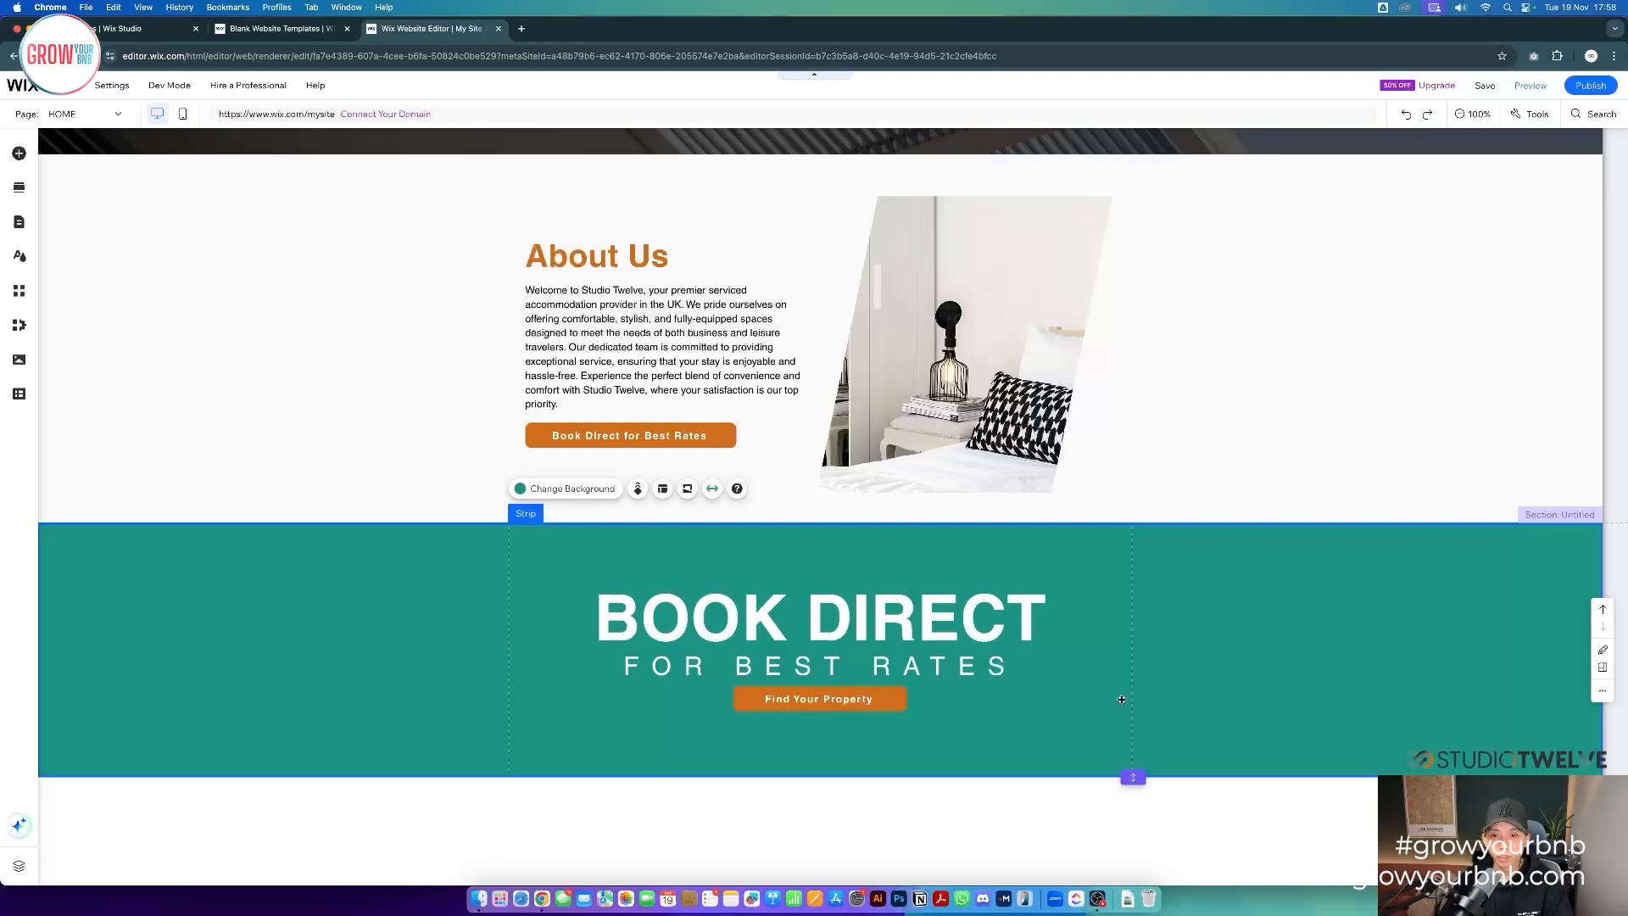
- Add a blank section below the teal banner and place a classic white strip at its top
left_click(835, 778)
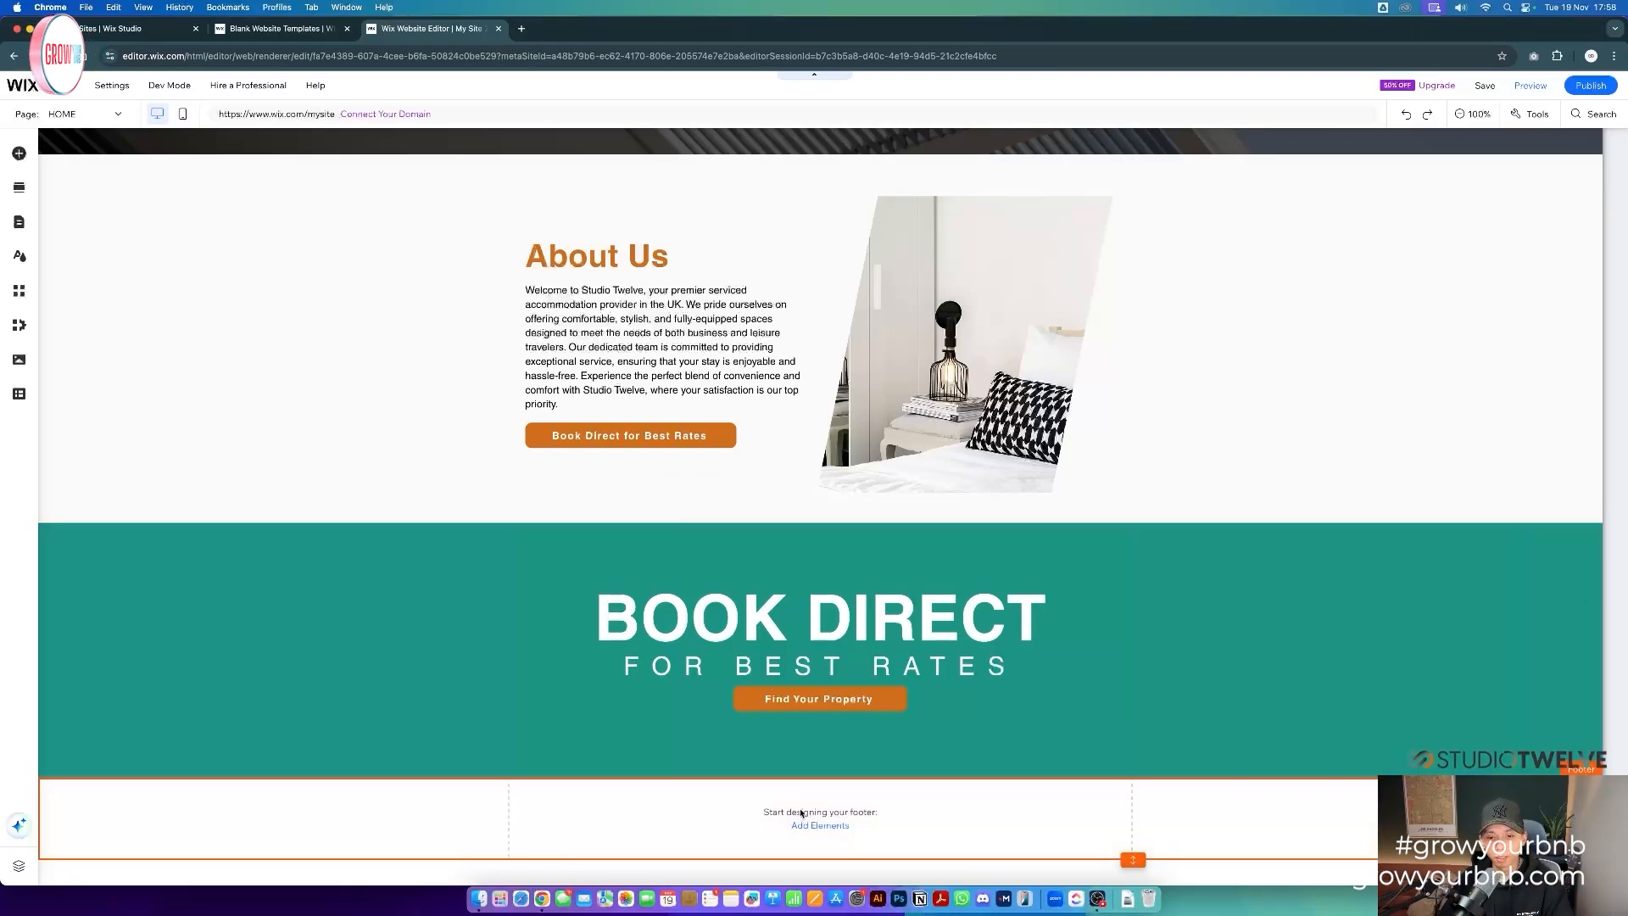
left_click(820, 773)
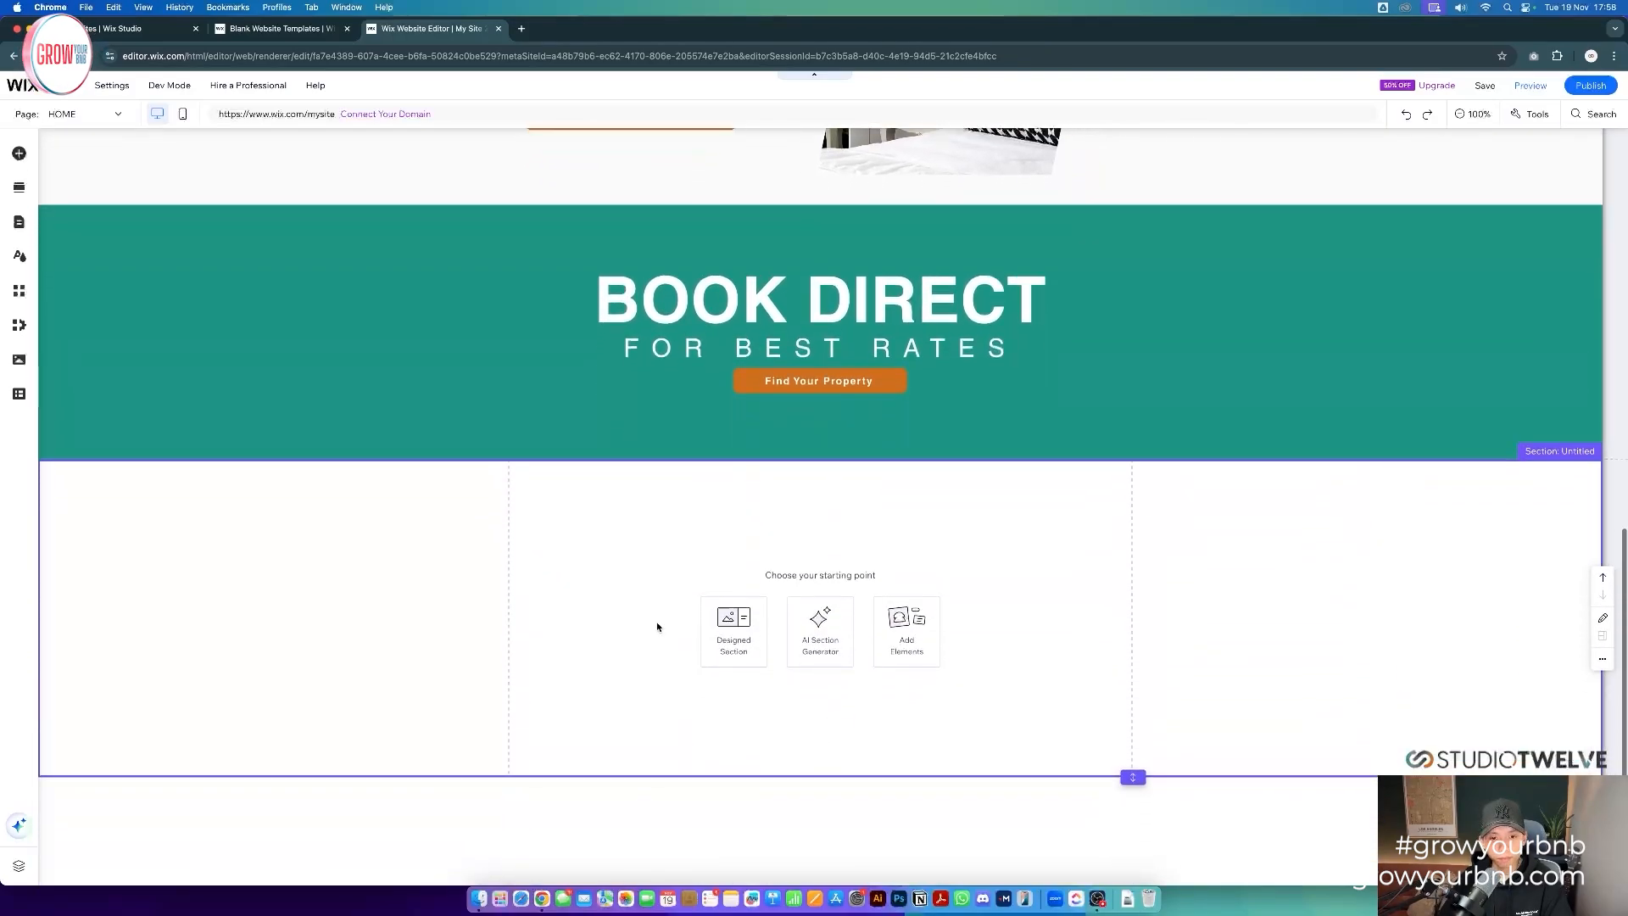
left_click(18, 153)
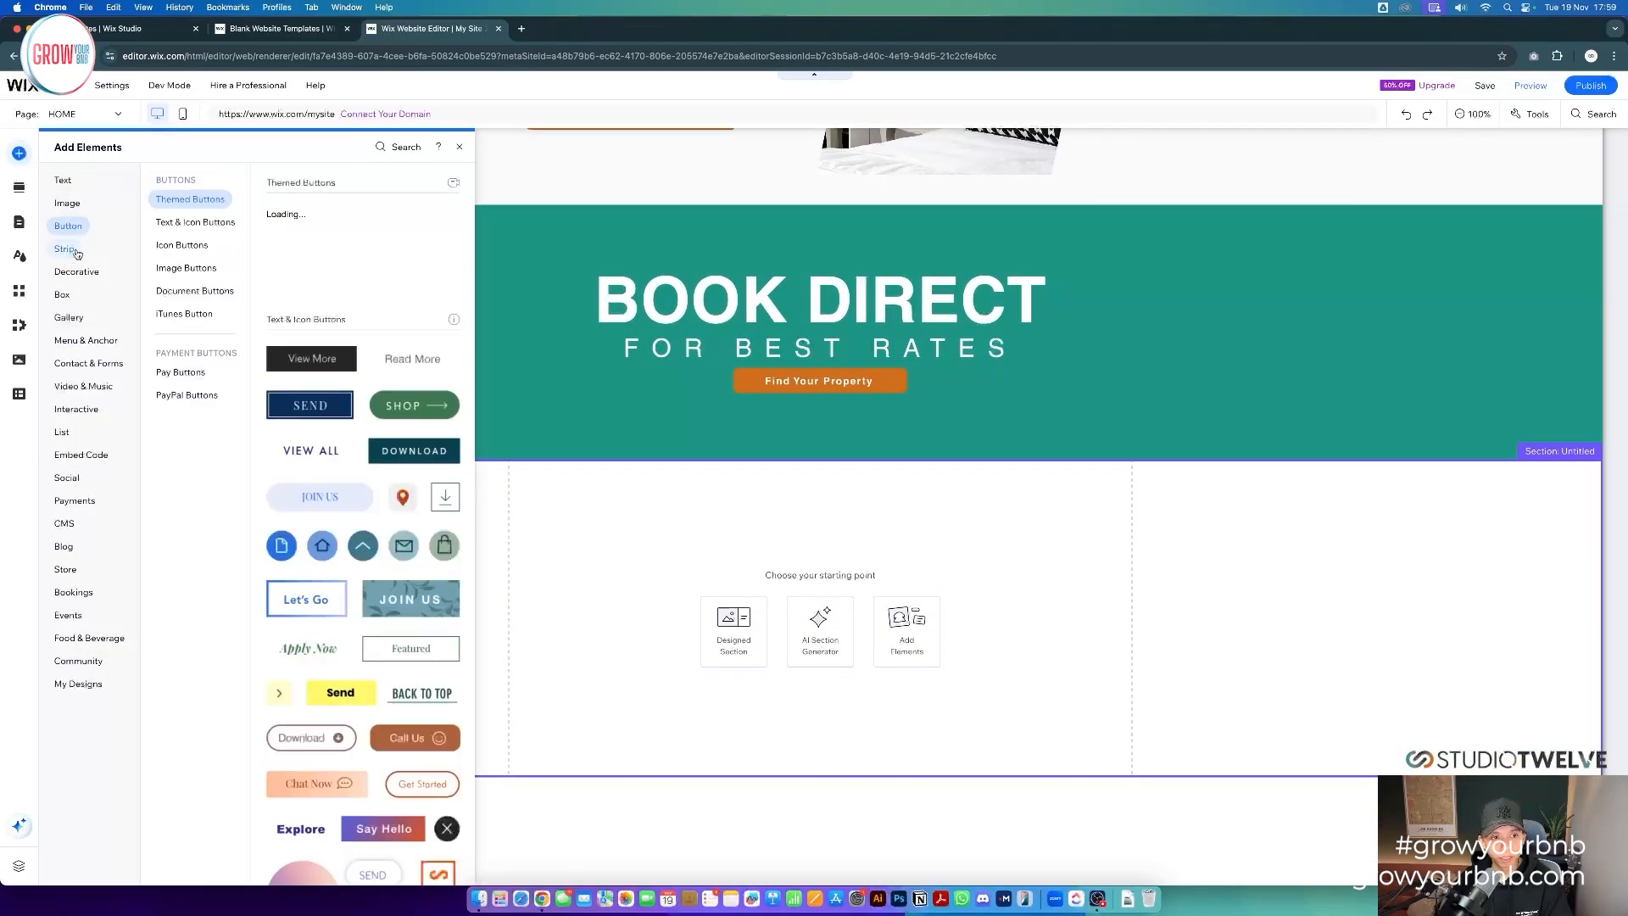
mouse_move(67, 248)
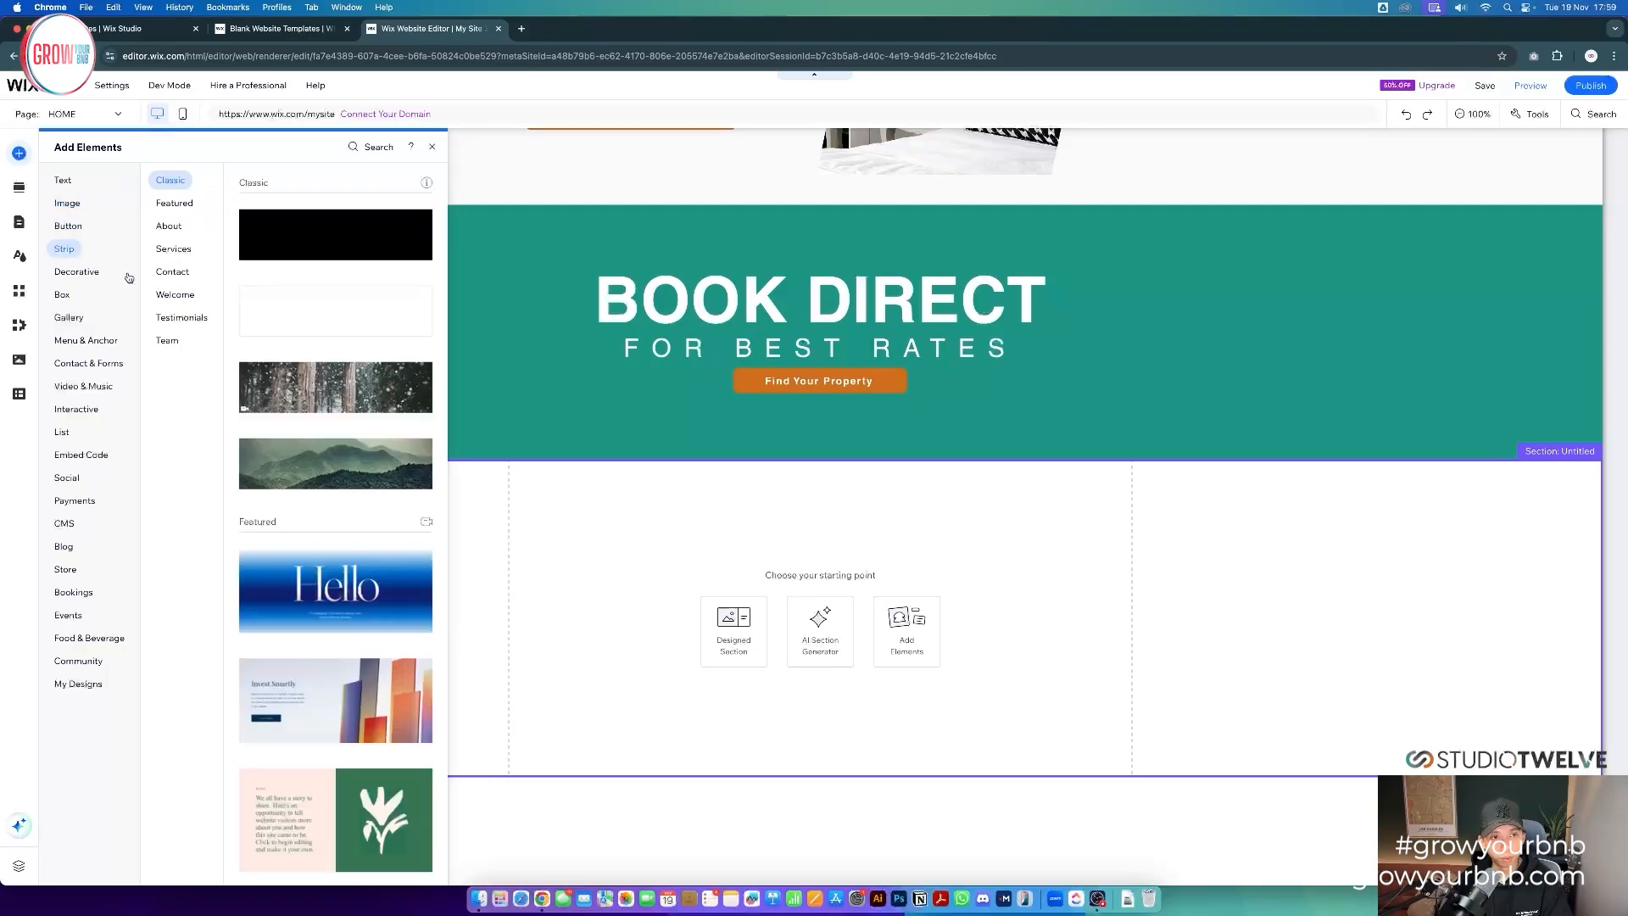
left_click_drag(303, 316, 945, 591)
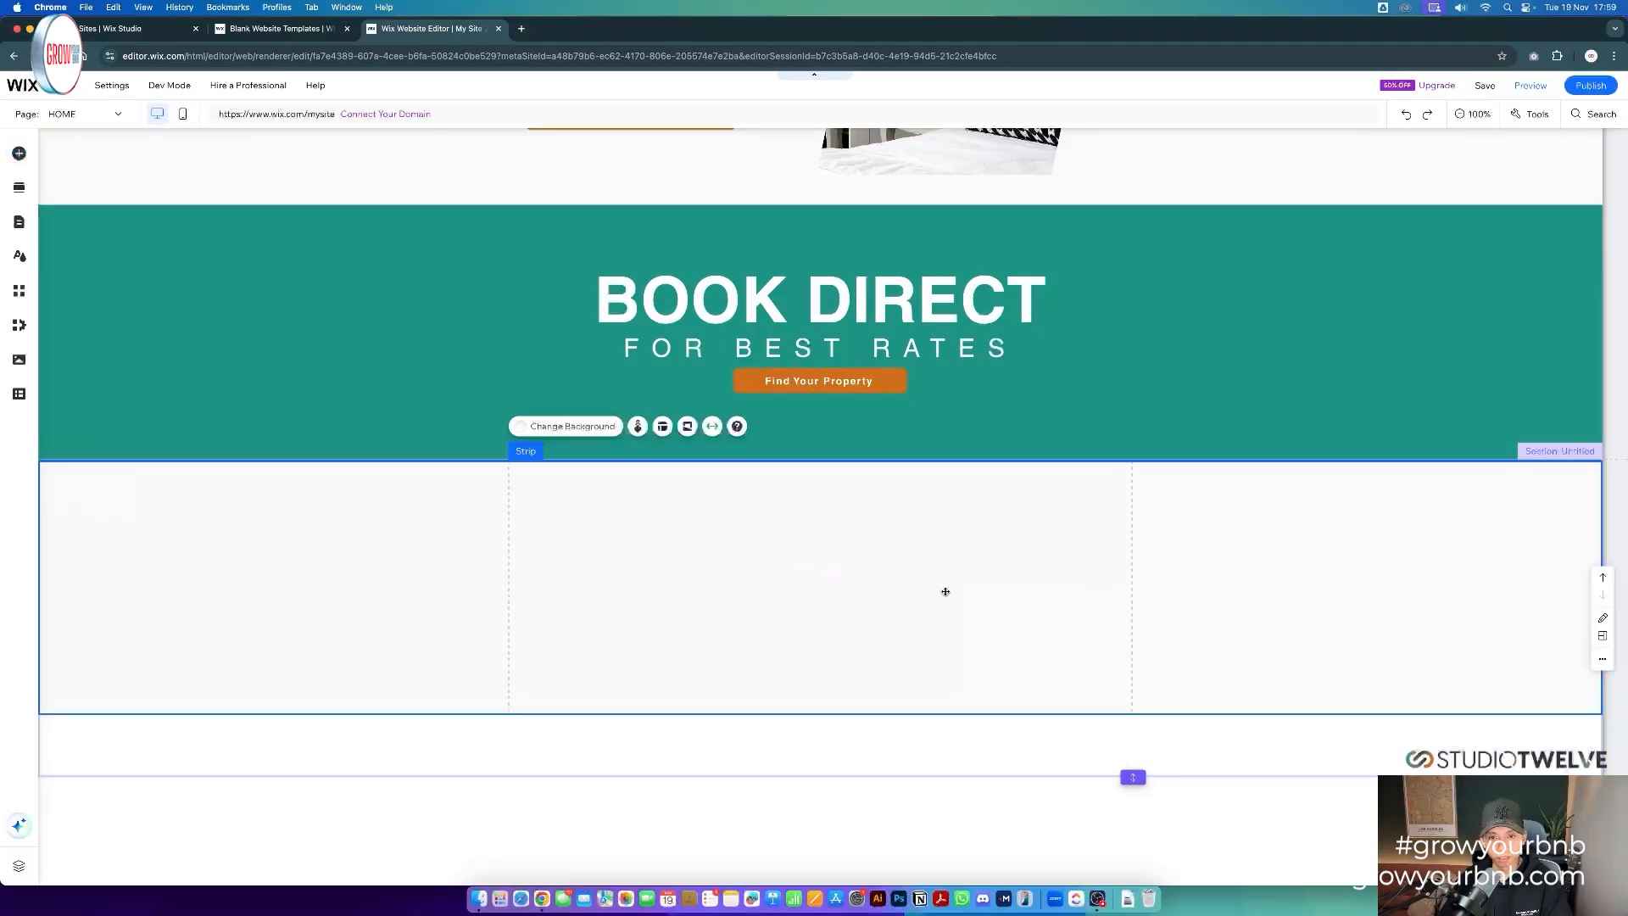
- Extend the white strip downward so it is considerably taller than the teal banner
left_click_drag(1065, 715, 1083, 856)
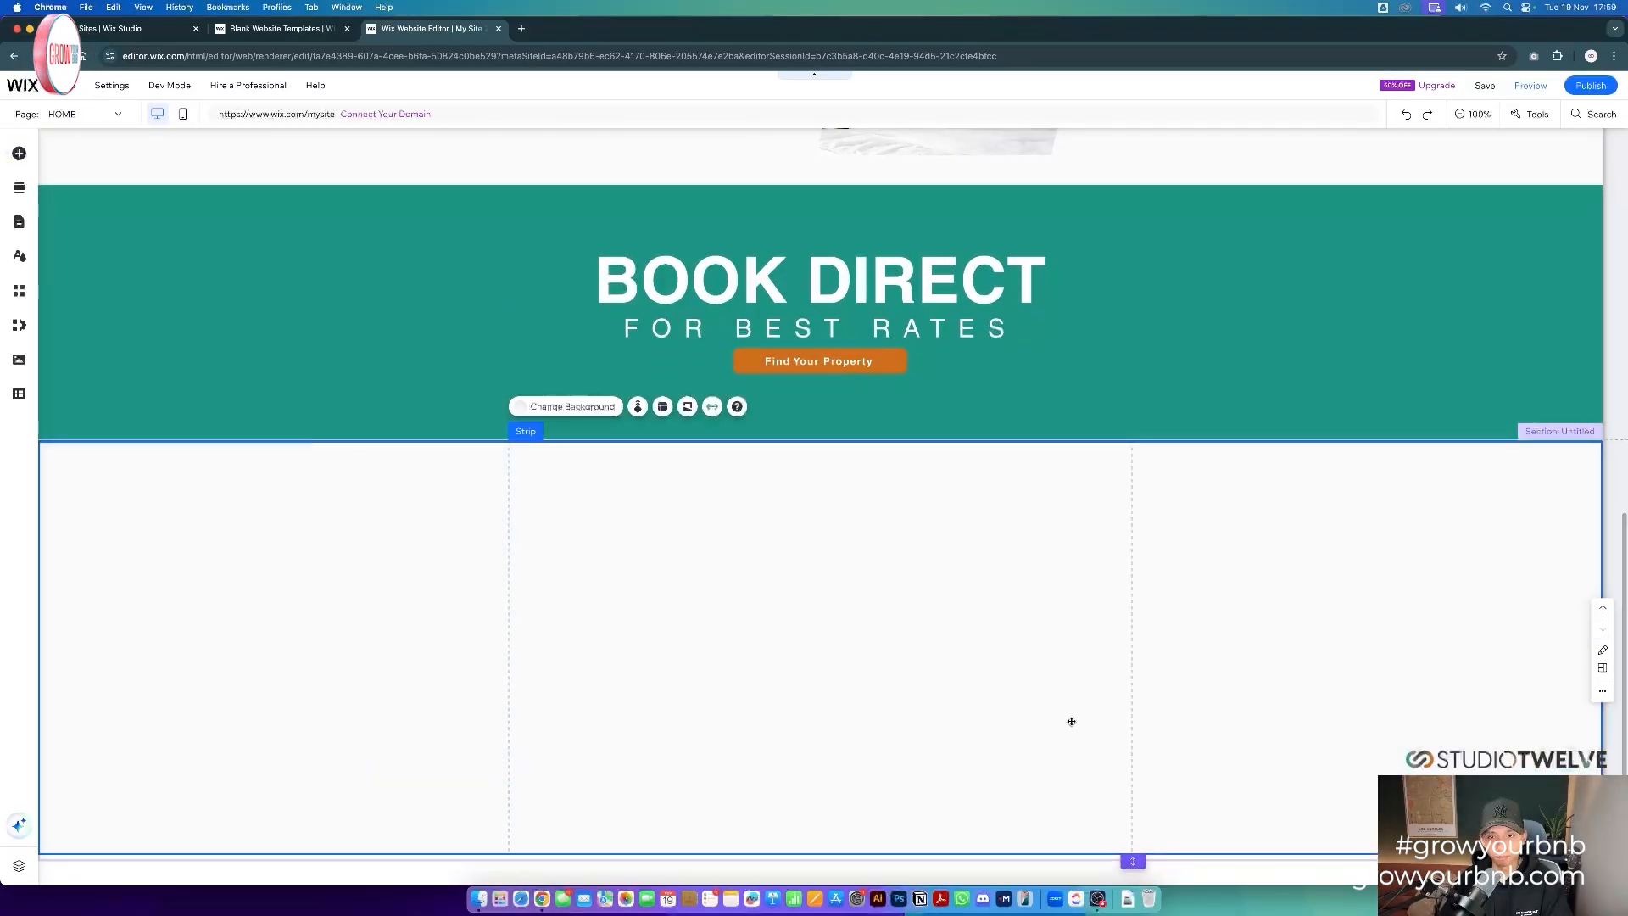
scroll(1042, 645, "down", 1)
left_click_drag(981, 506, 981, 504)
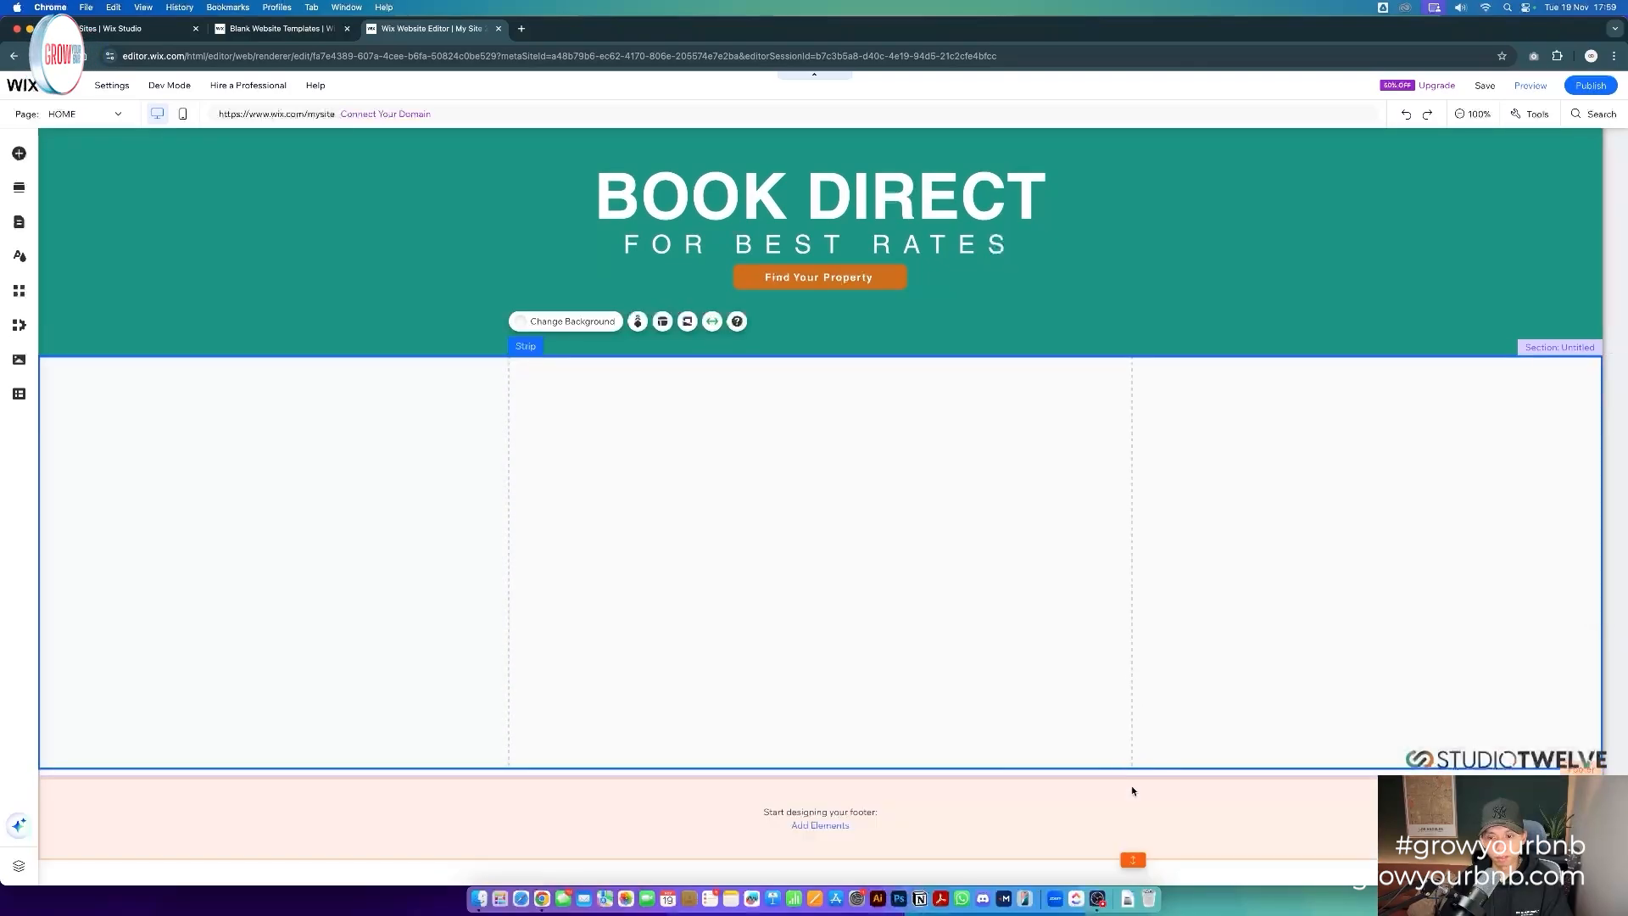
left_click(1041, 634)
scroll(1039, 632, "up", 1)
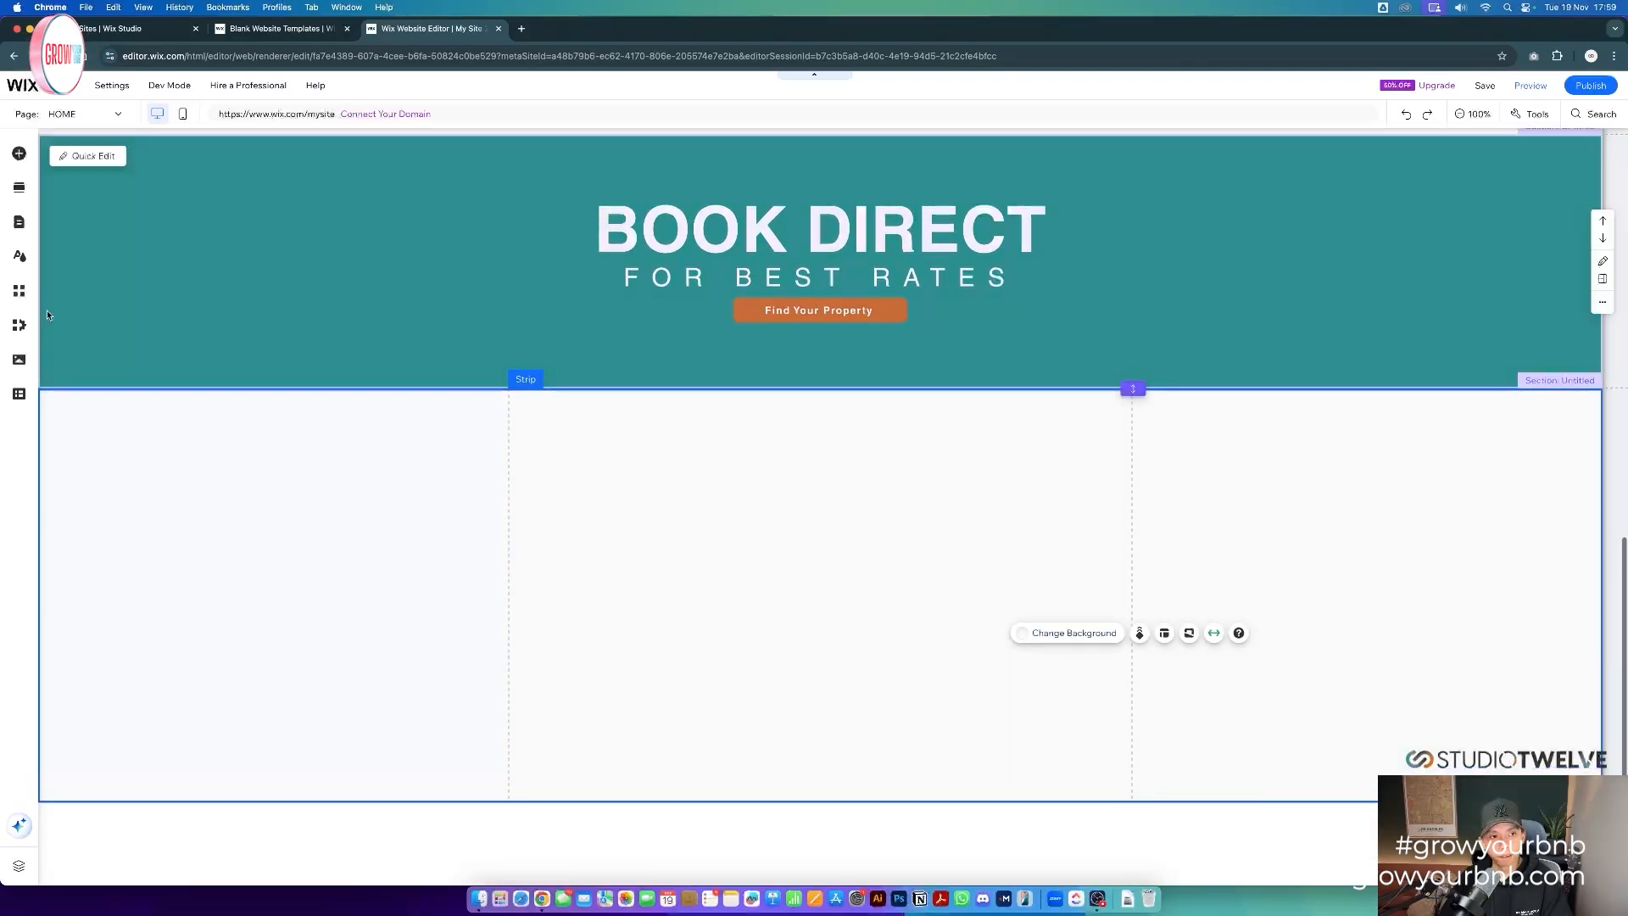
- Add a blank repeater with four boxes in a two-by-two grid and position it in the white strip
left_click(19, 154)
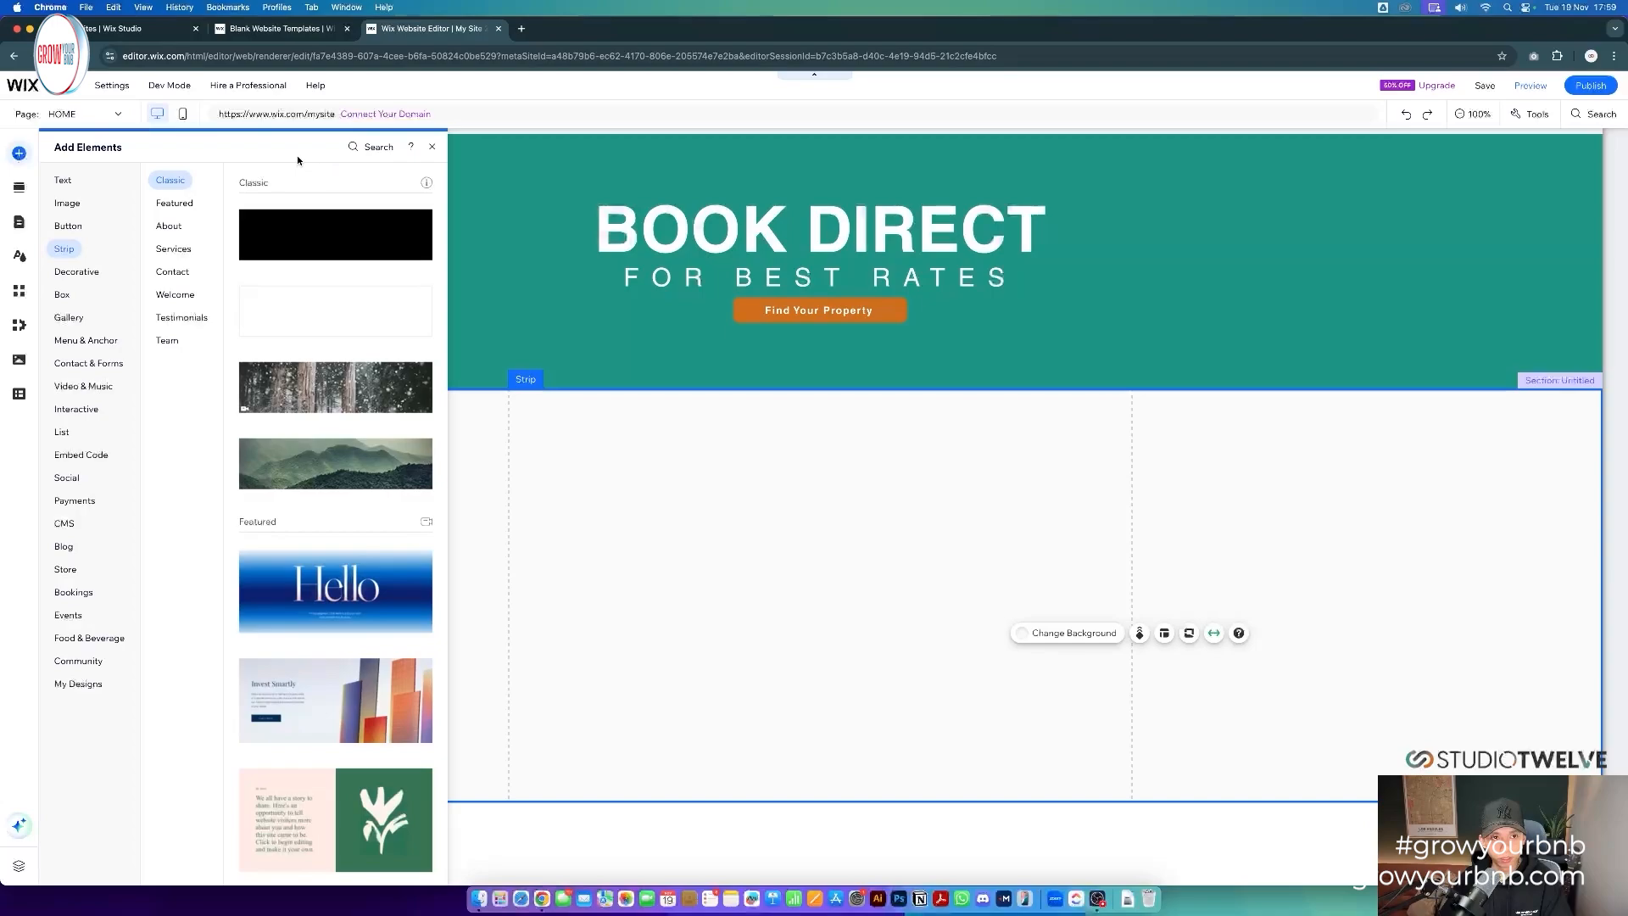
left_click(374, 149)
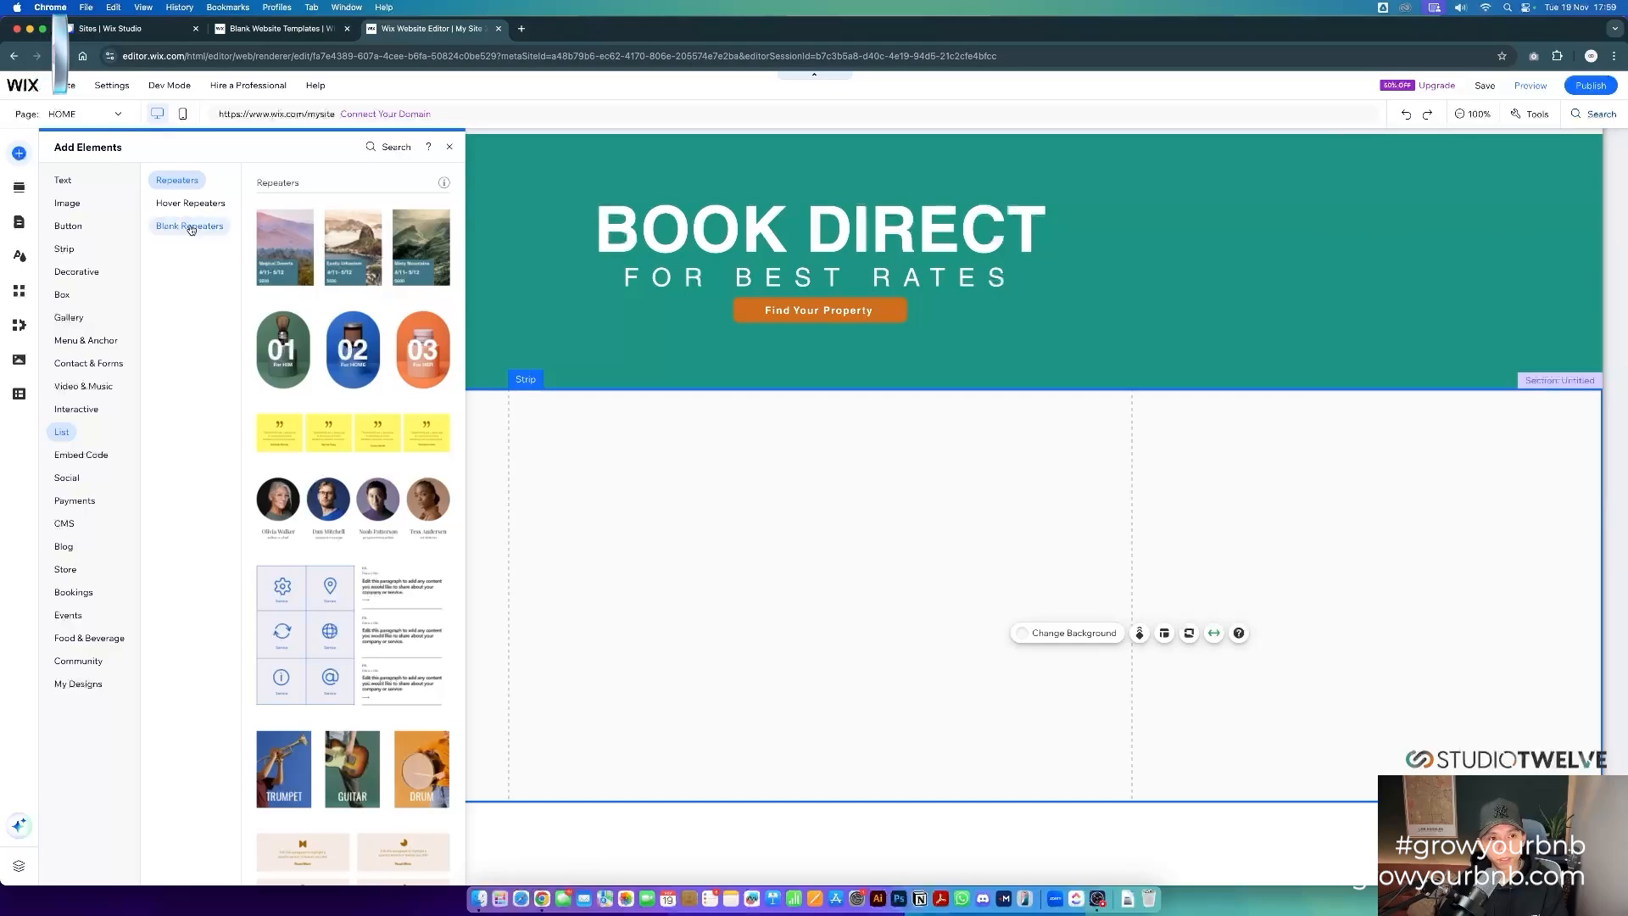
left_click(192, 229)
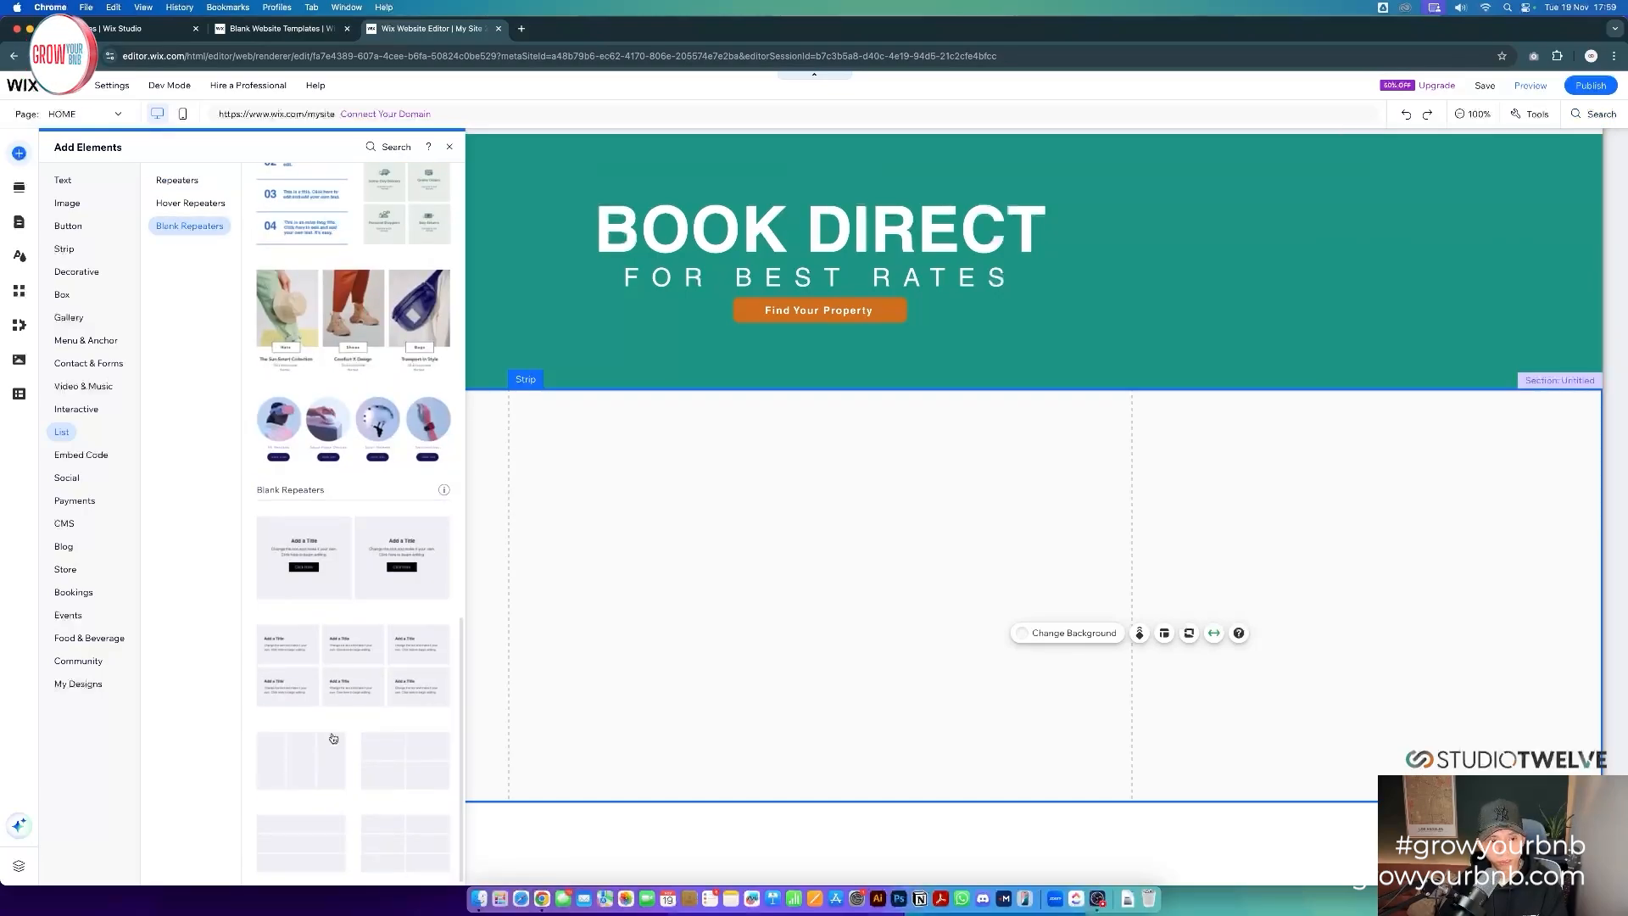
left_click(393, 751)
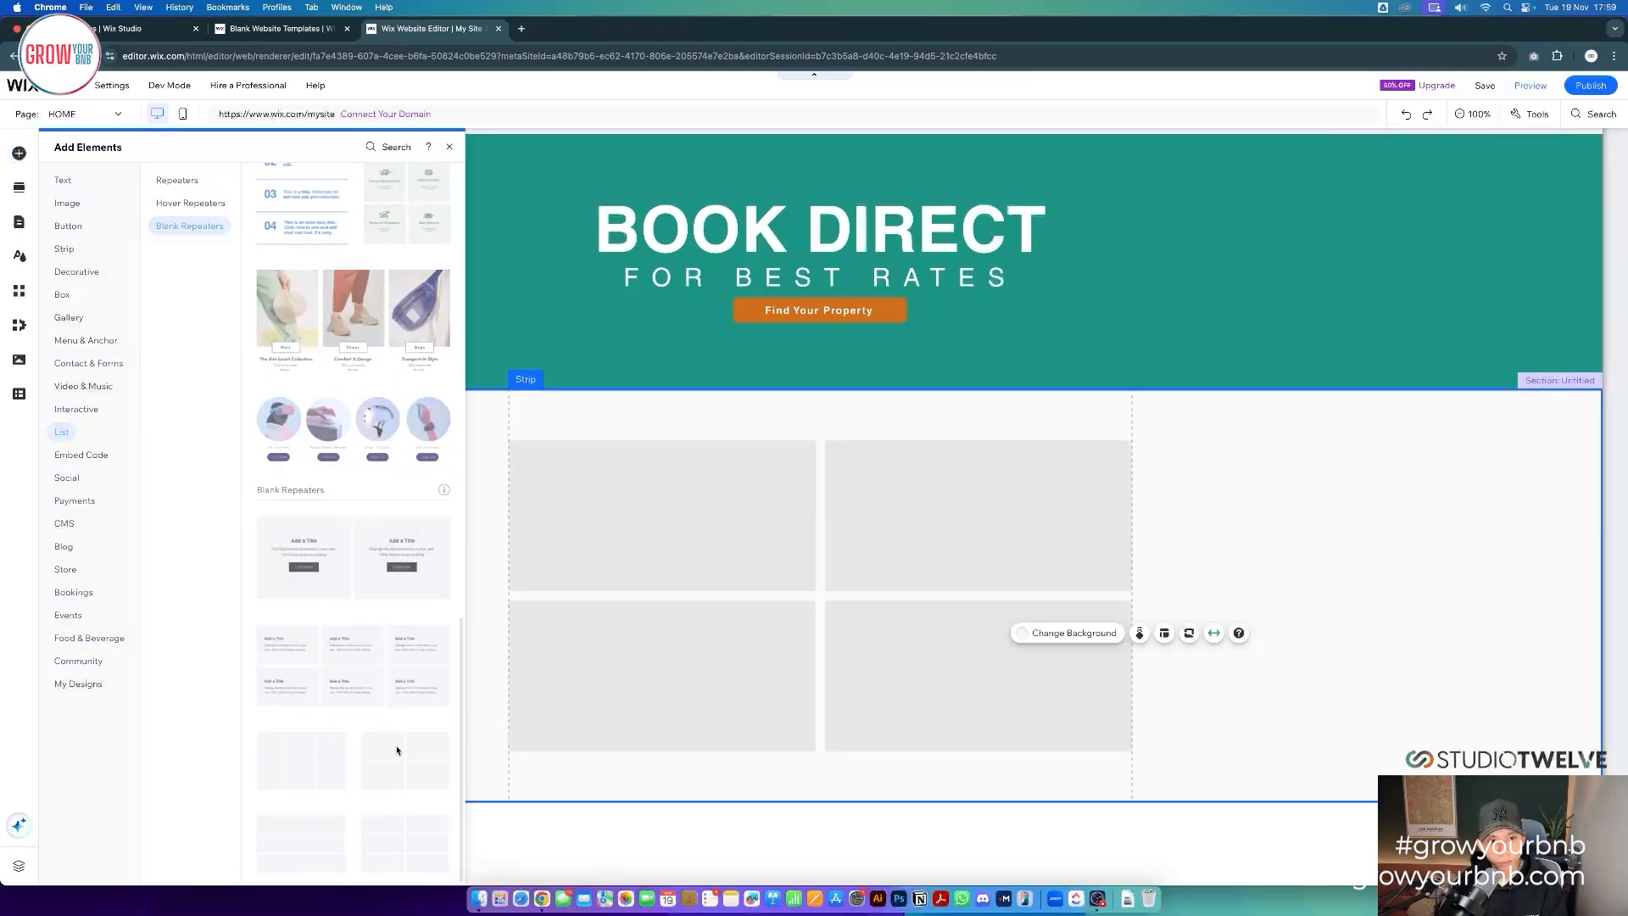
left_click_drag(812, 599, 814, 589)
scroll(886, 698, "down", 1)
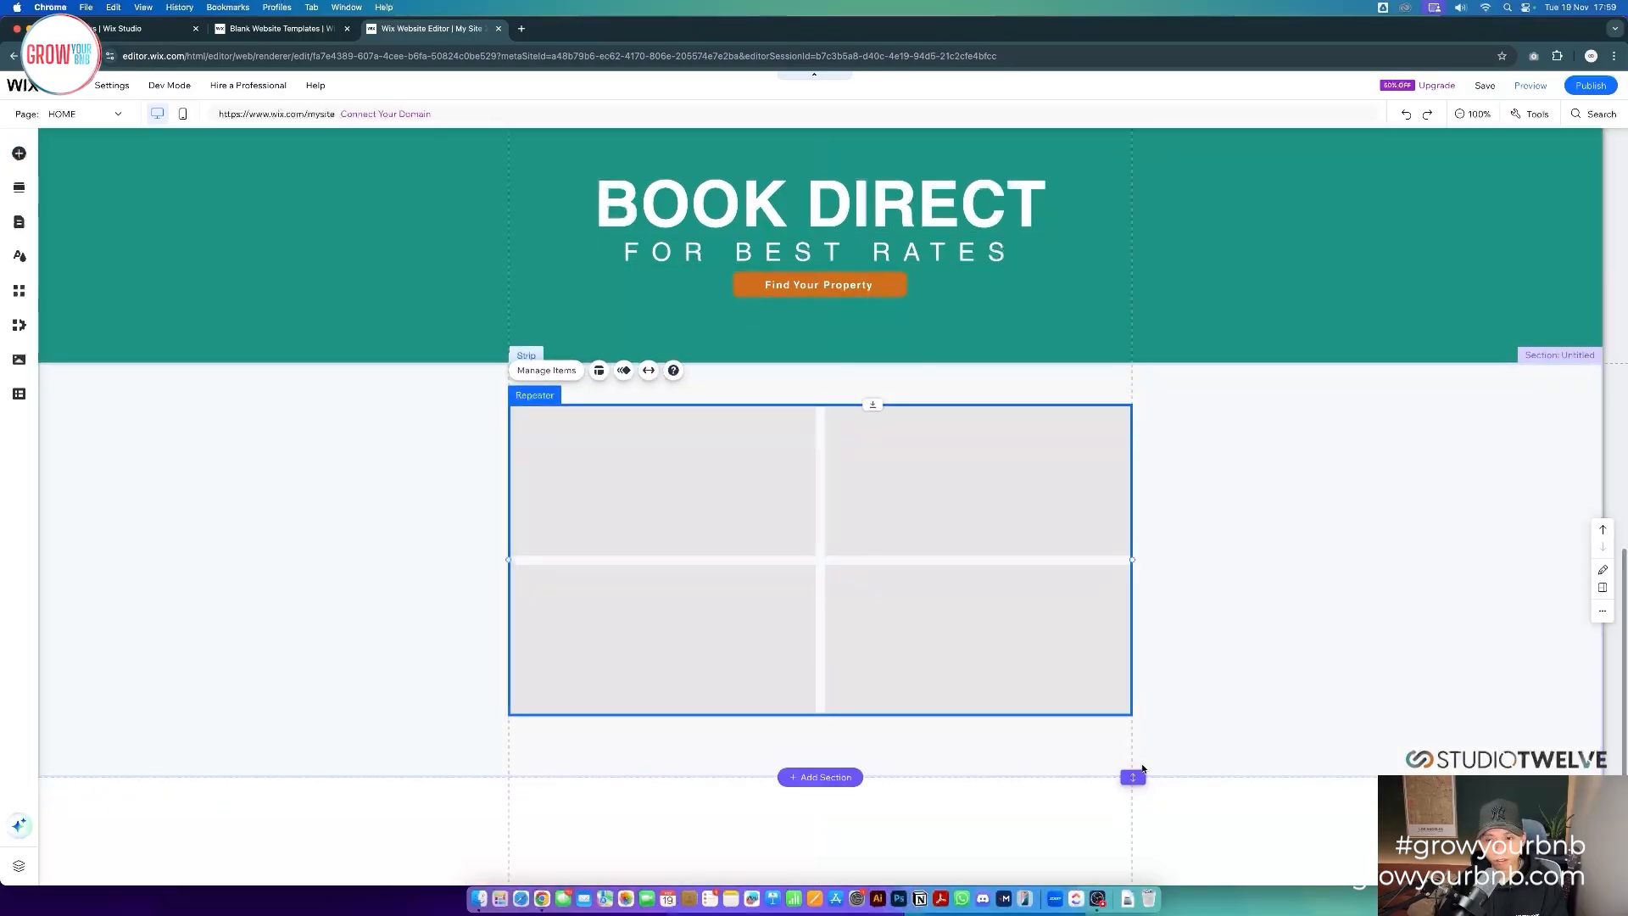
- Extend the white strip further down and lower the repeater to leave room for a heading above it
left_click(1181, 742)
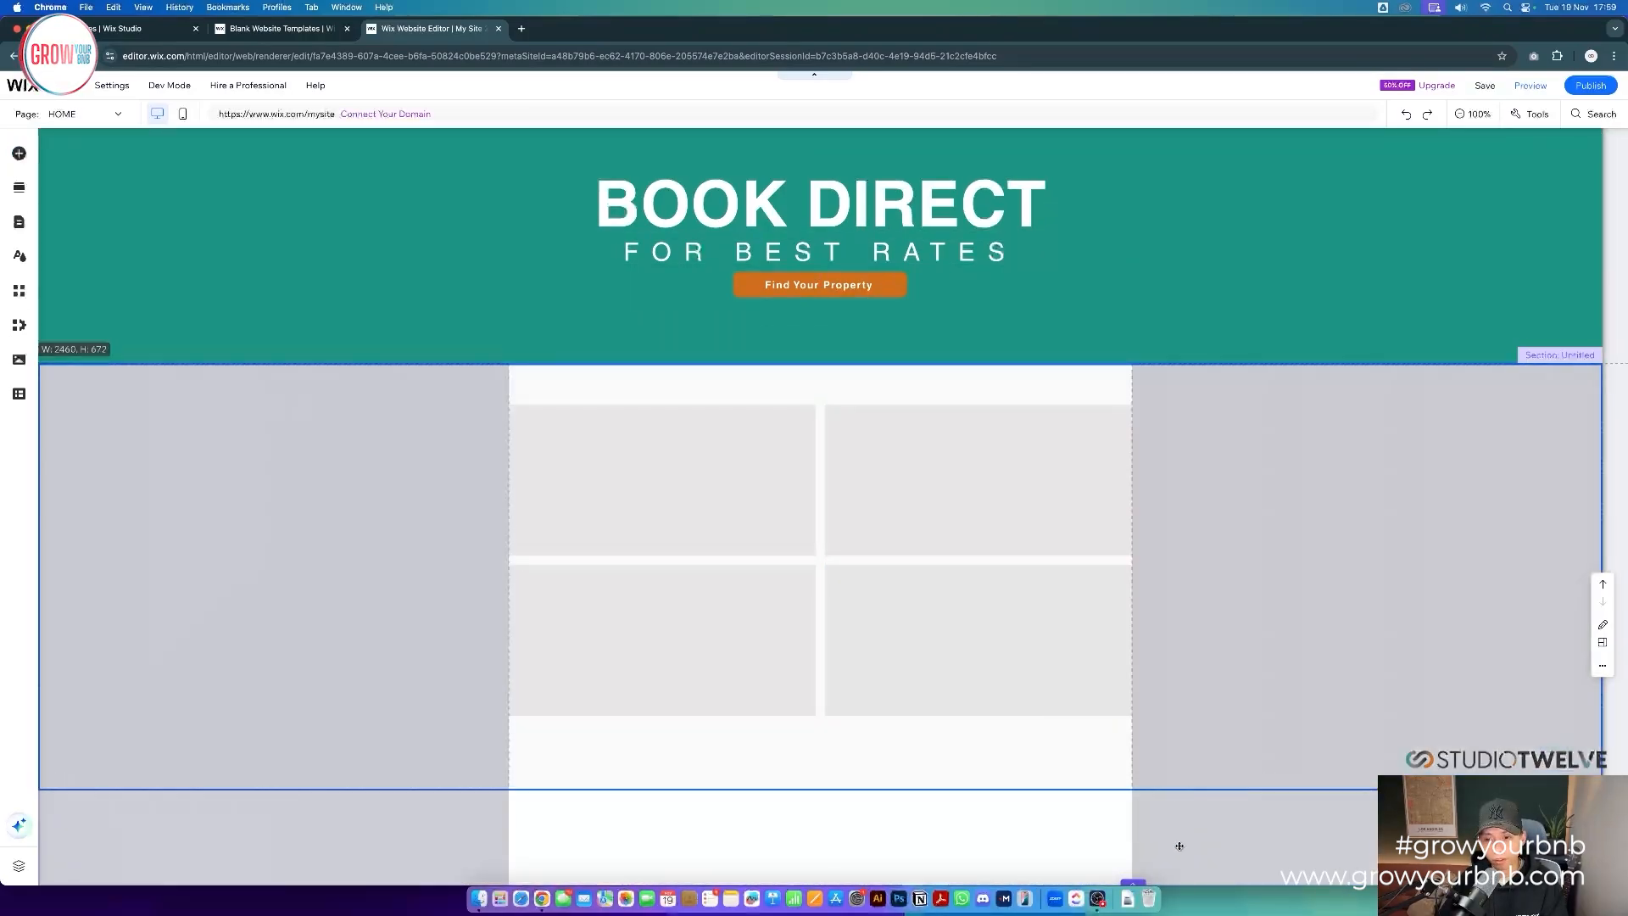
left_click_drag(1175, 776, 1180, 860)
left_click(939, 651)
left_click_drag(940, 652, 939, 727)
- Copy the "BOOK DIRECT" heading into the space above the repeater and change its text to "OUR PROPERTIES"
scroll(945, 712, "up", 2)
scroll(866, 381, "up", 1)
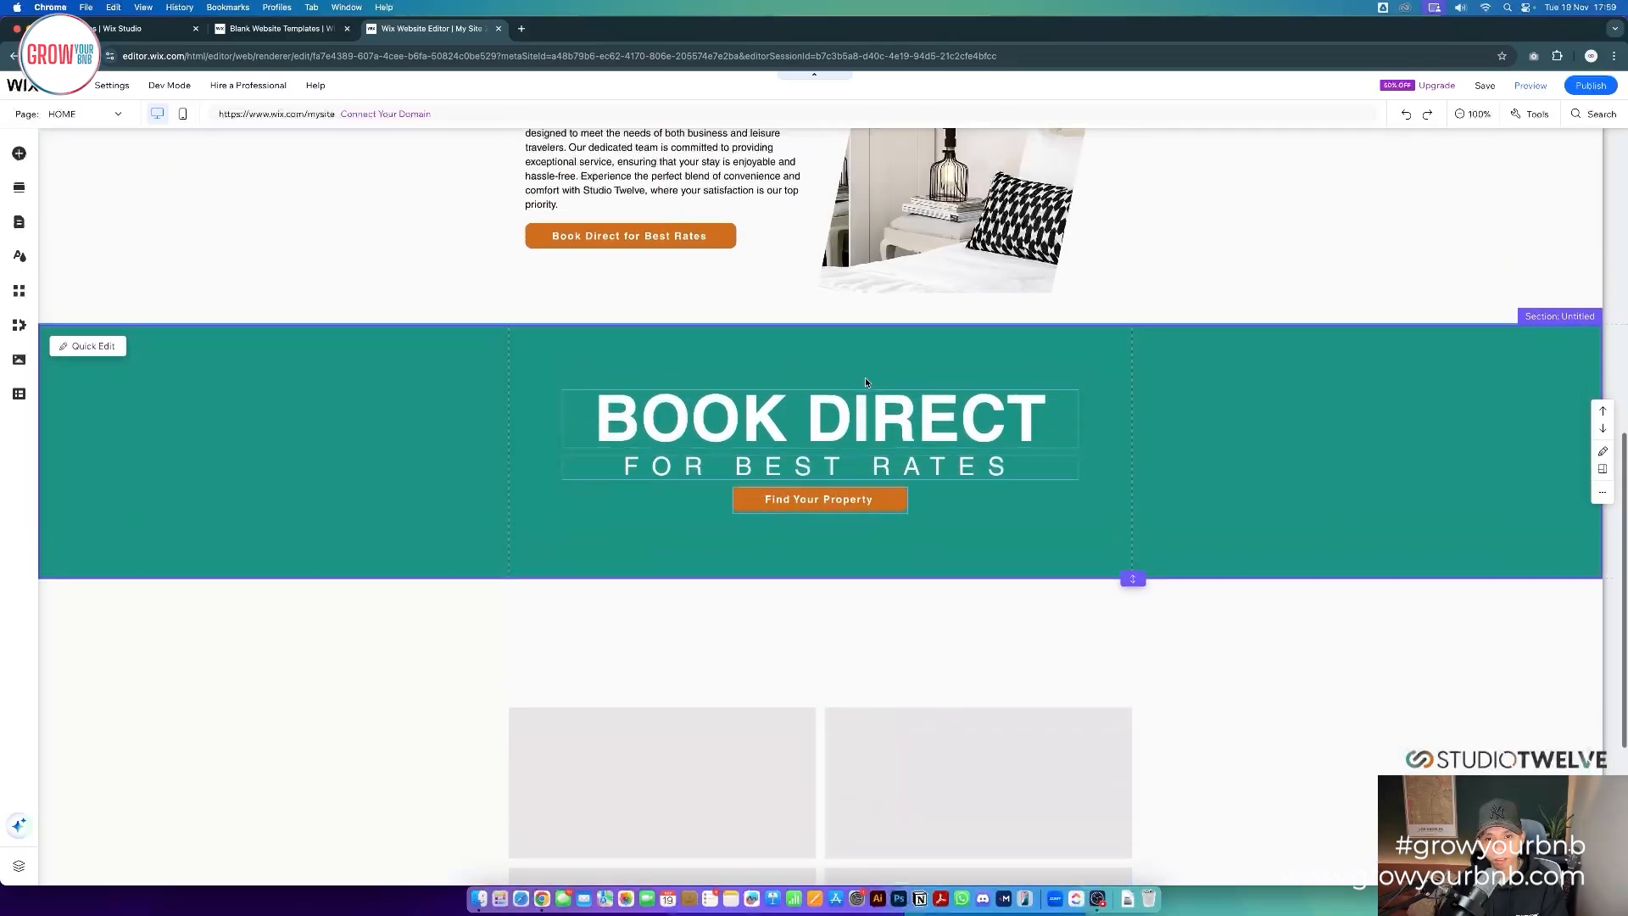
left_click(858, 417)
left_click(882, 618)
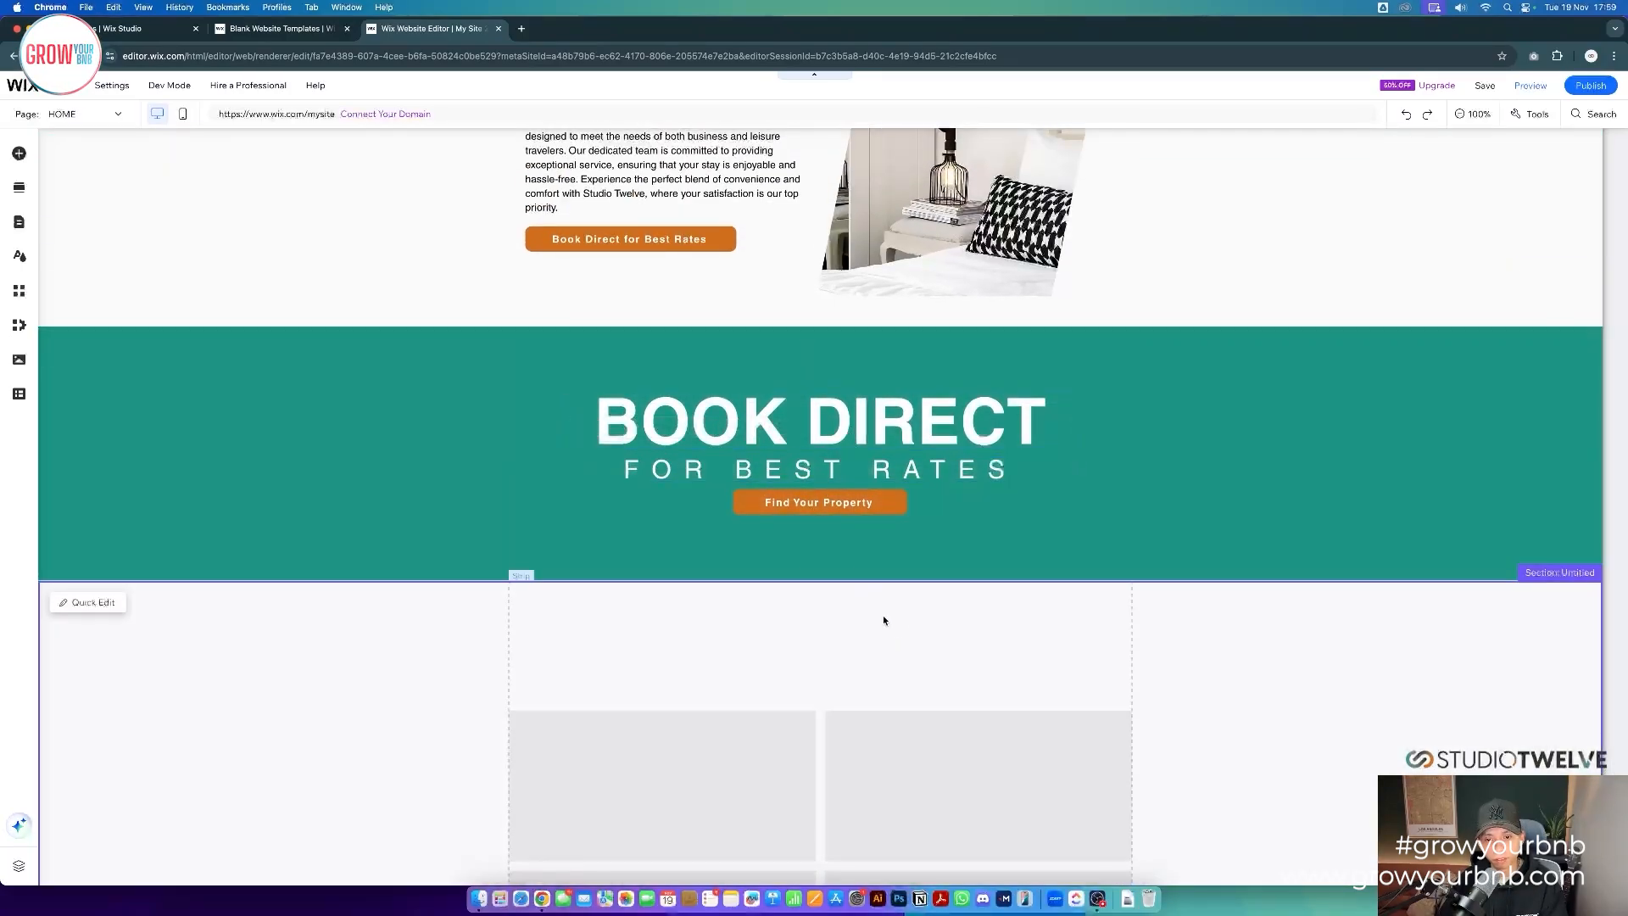
key("super+v")
left_click_drag(787, 612, 782, 638)
double_click(781, 638)
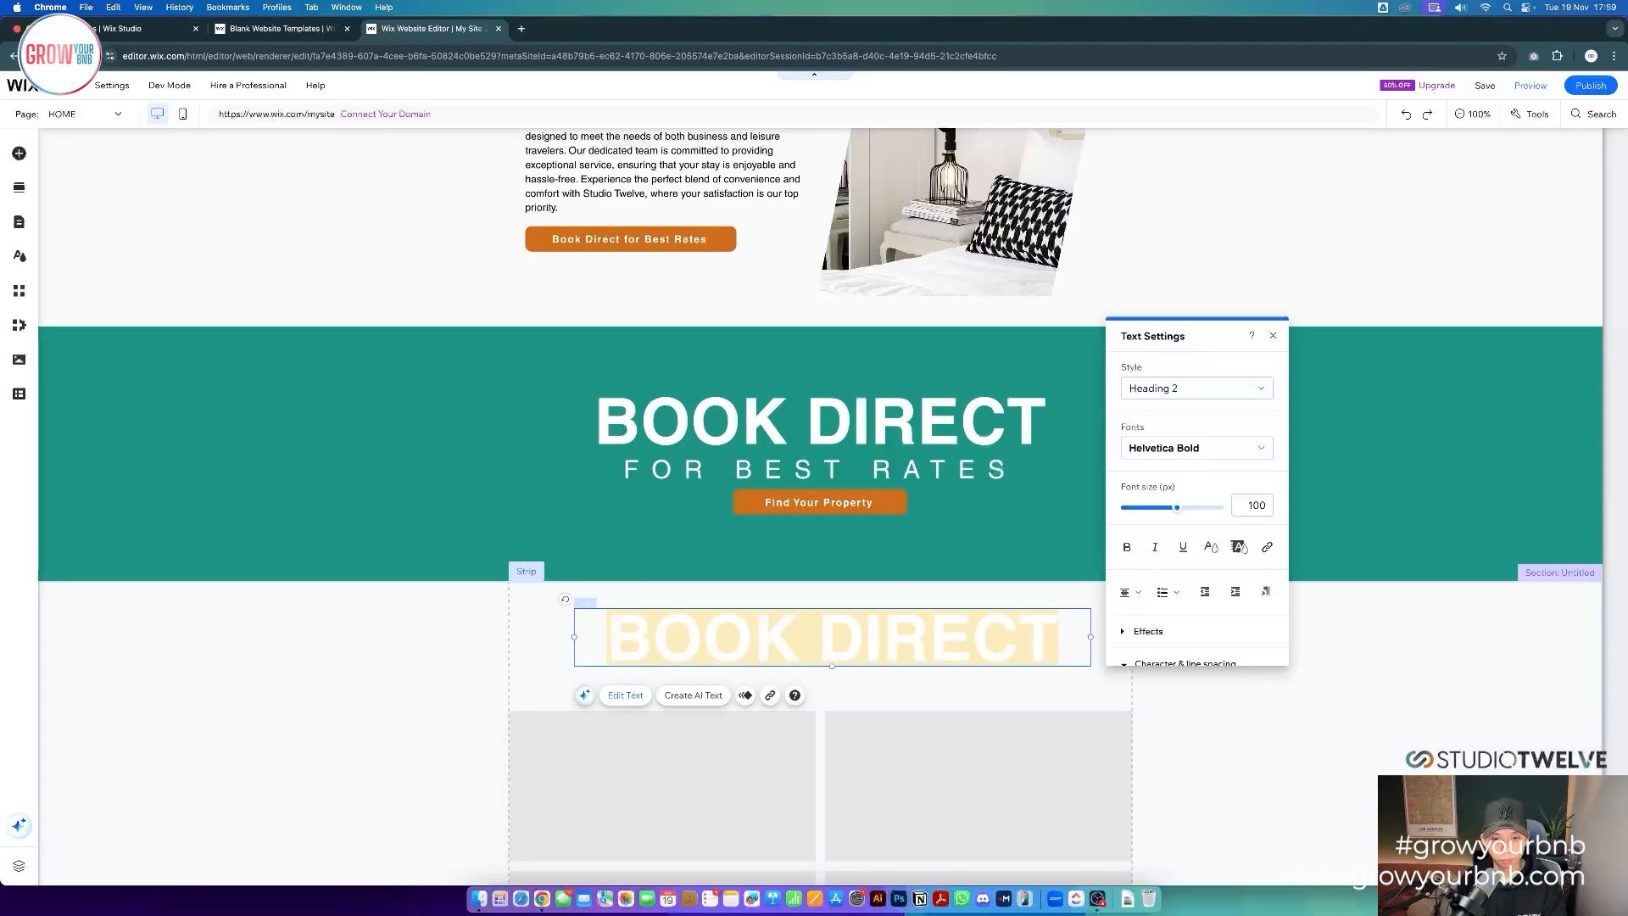
type("OUR PROPERTIES")
- Colour the "OUR PROPERTIES" heading with the saved orange and set its font size to 50 px
key("super+a")
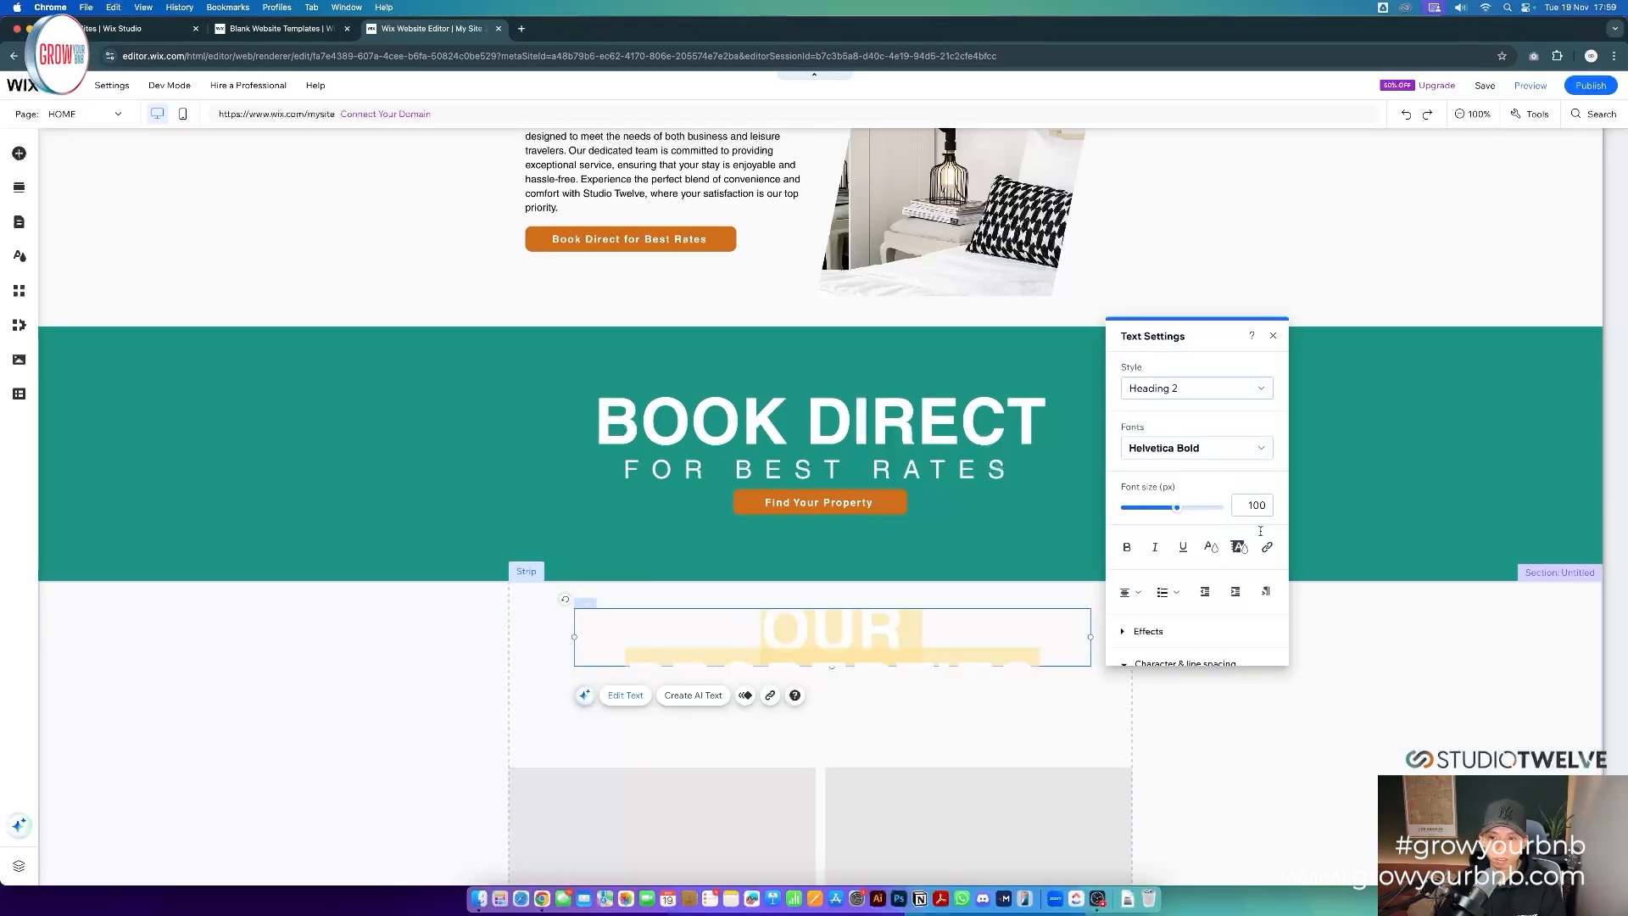
left_click(1211, 547)
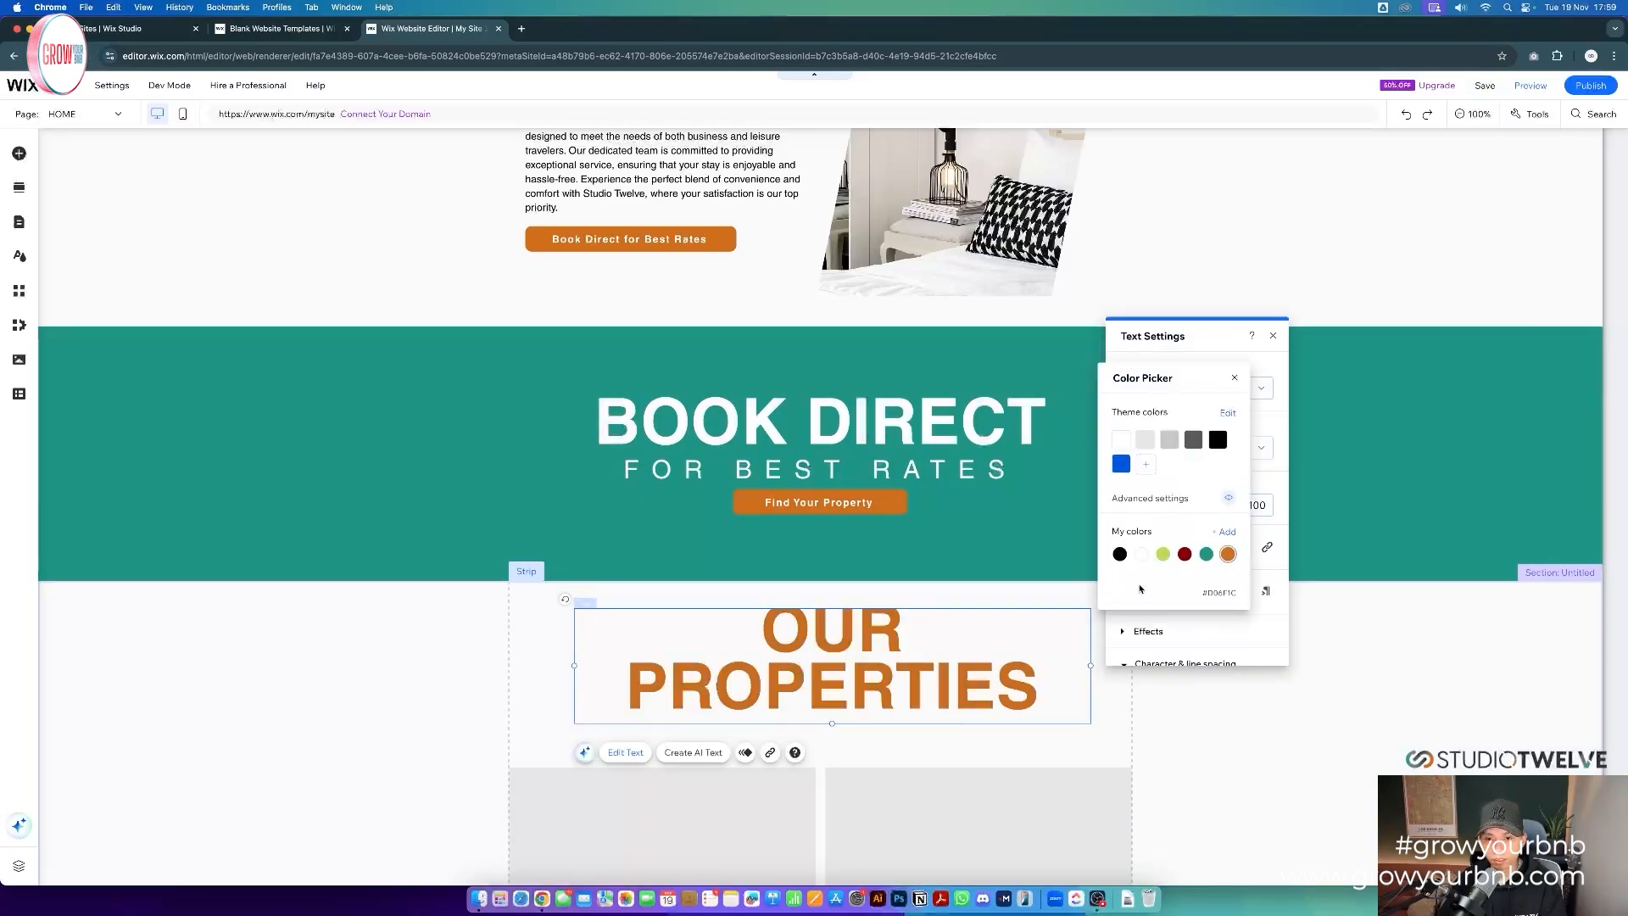
left_click(979, 665)
left_click(1245, 509)
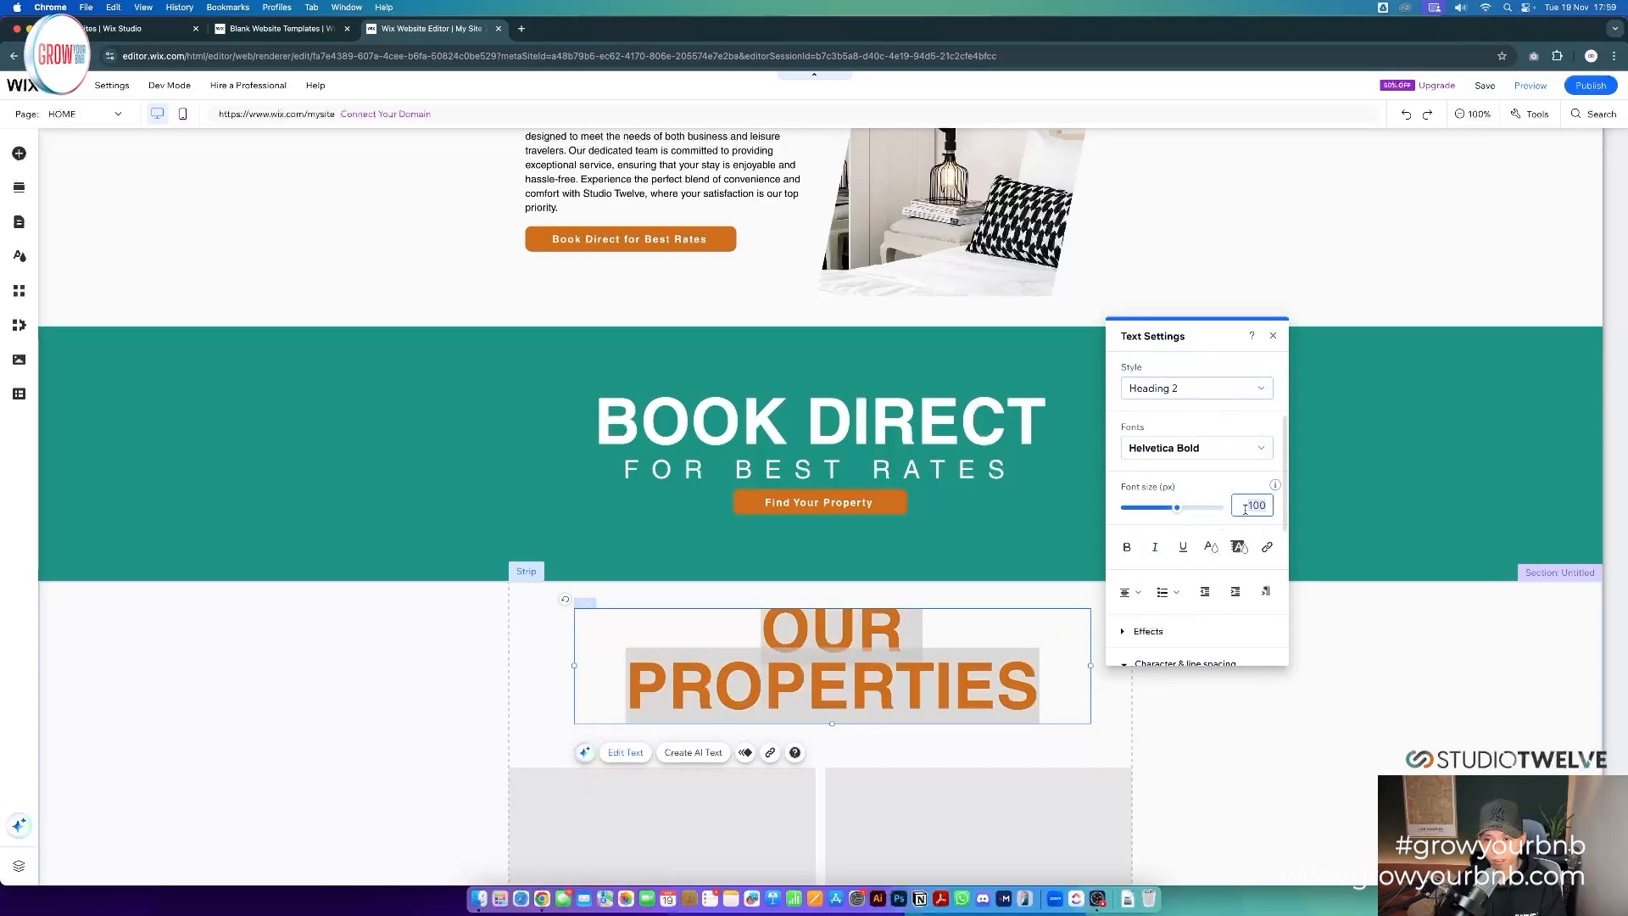
type("50")
key("Return")
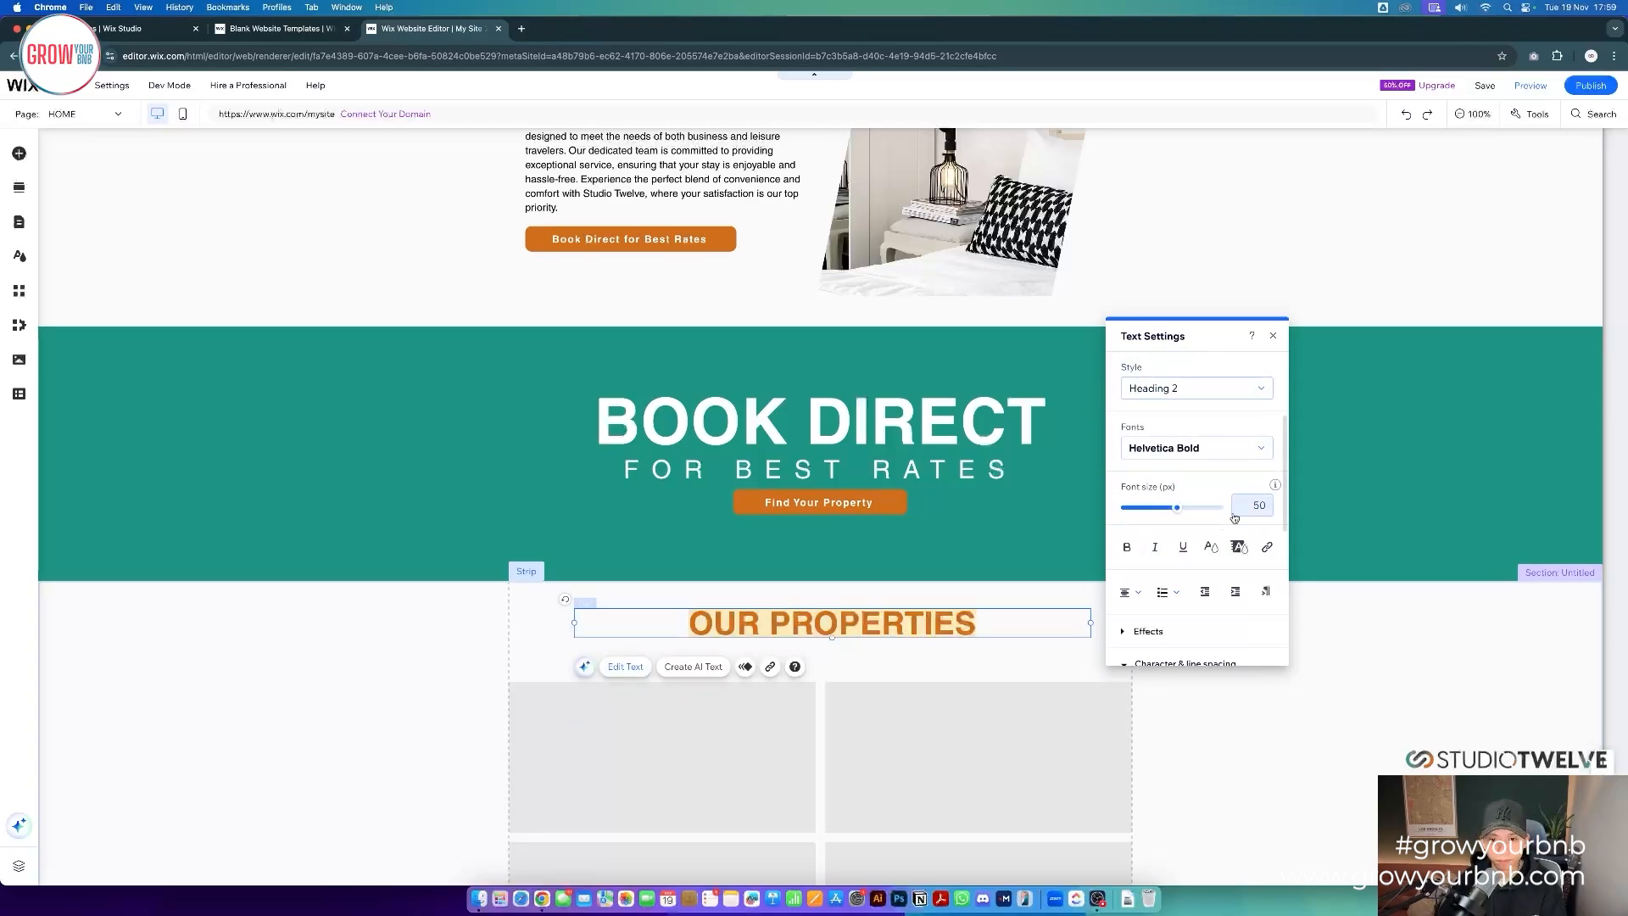
key("Escape")
- Centre the "OUR PROPERTIES" heading above the repeater and extend the white strip's lower edge further down
scroll(967, 614, "down", 3)
left_click(965, 612)
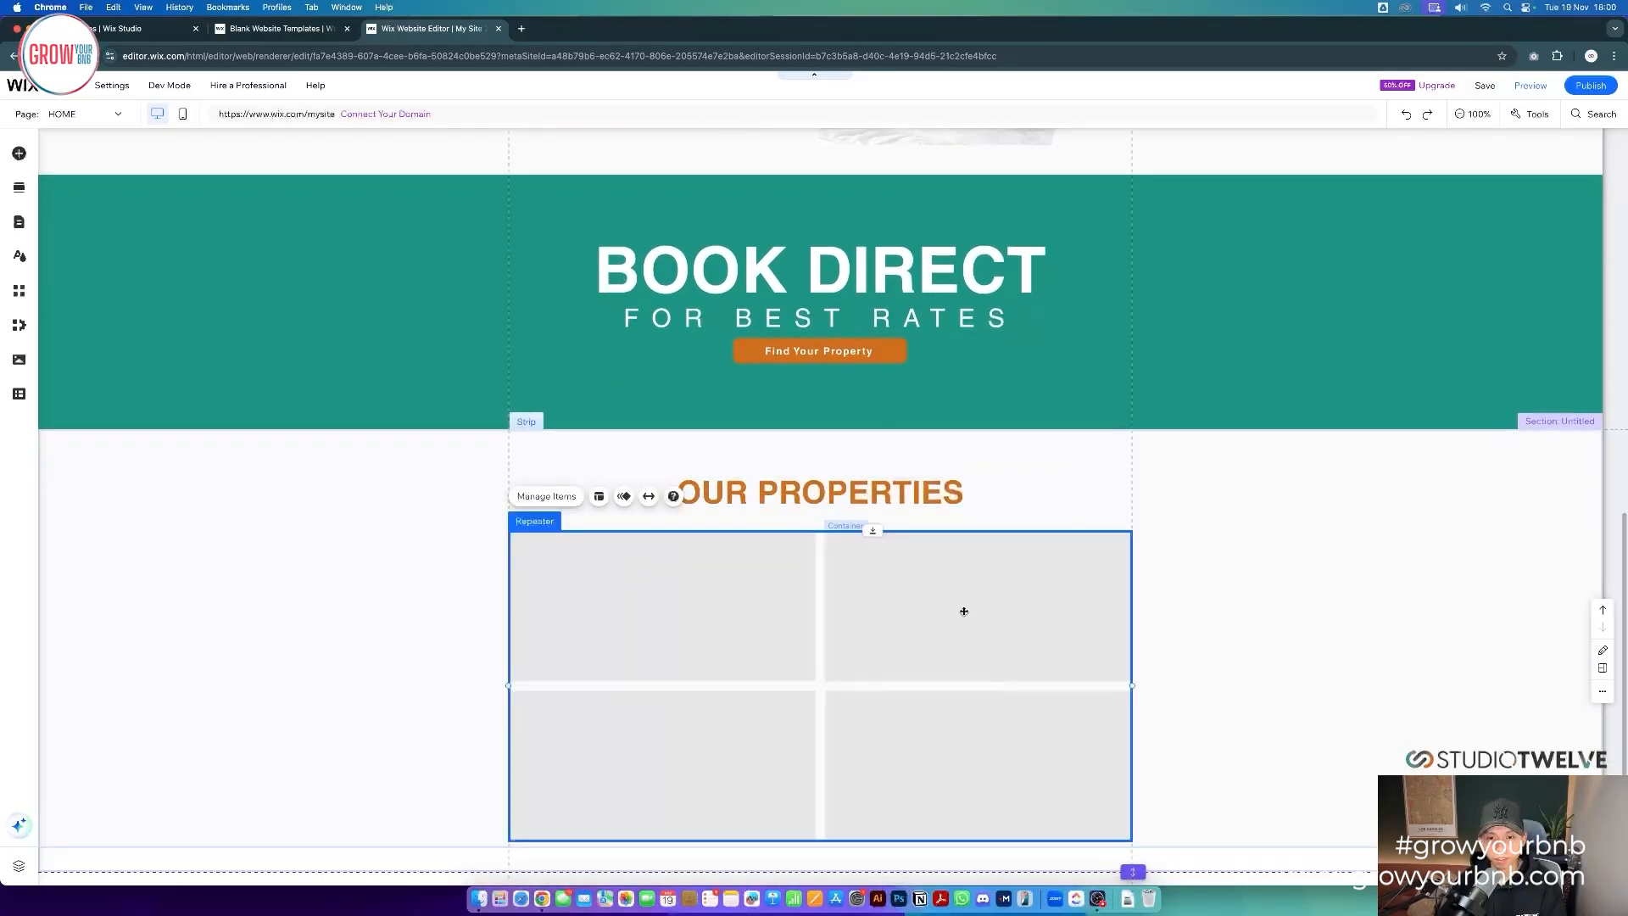
scroll(1163, 794, "down", 1)
left_click(1191, 744)
left_click_drag(1184, 752, 1184, 834)
- Make the repeater's boxes taller by stretching the first container downward, and select the "OUR PROPERTIES" heading
left_click(948, 697)
left_click(691, 575)
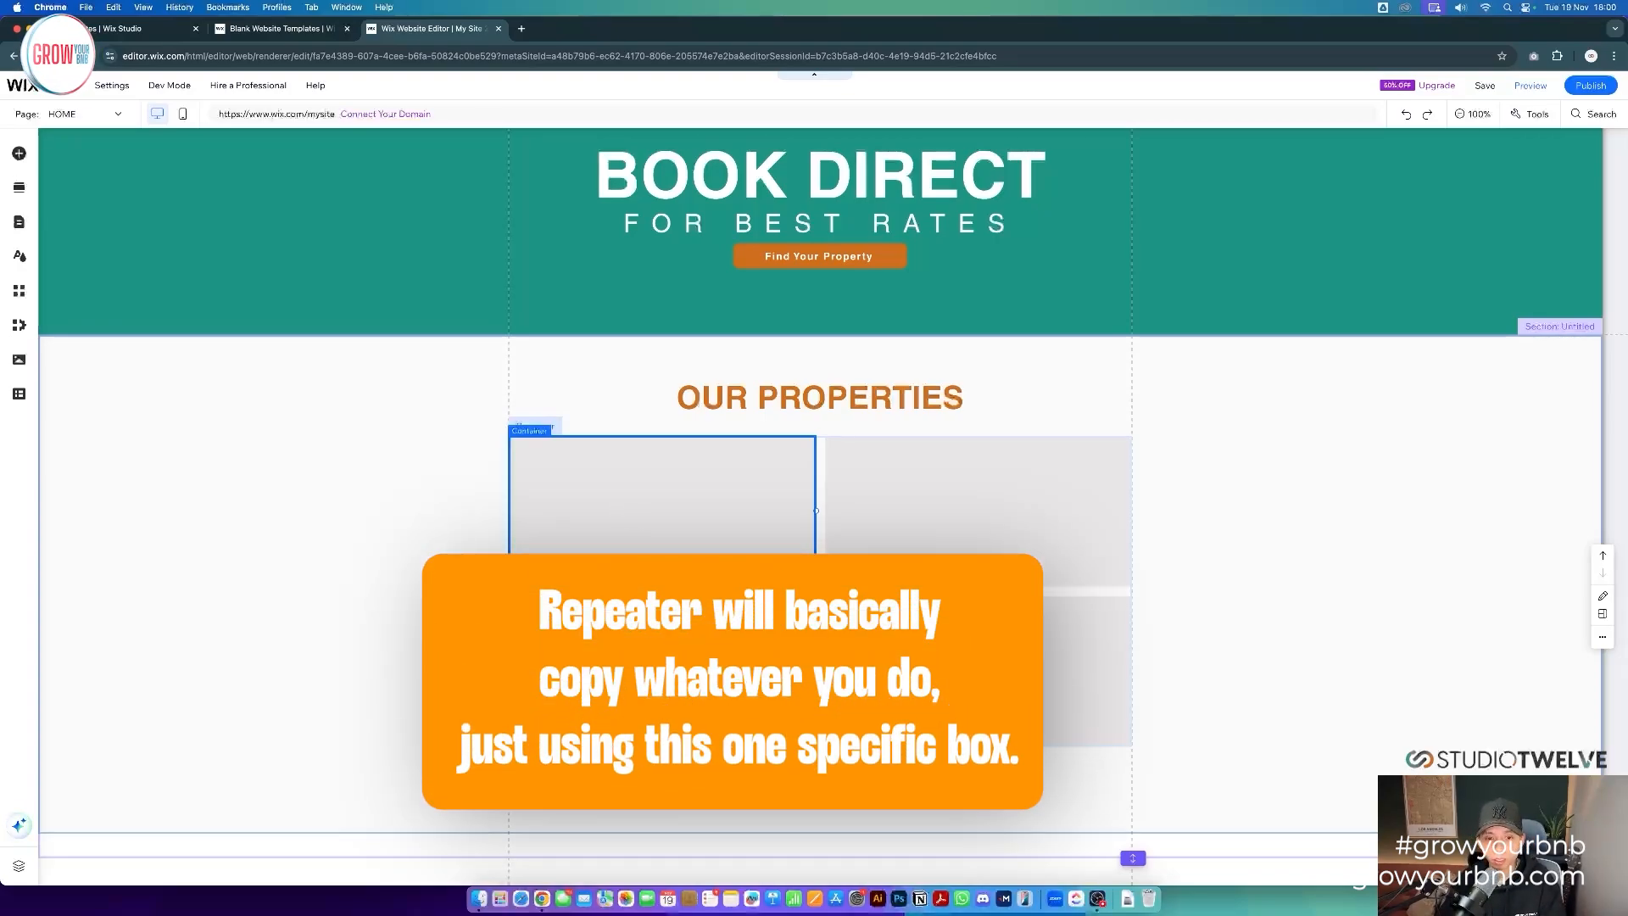
left_click_drag(662, 586, 662, 638)
left_click(1368, 591)
scroll(1102, 500, "down", 1)
left_click(776, 374)
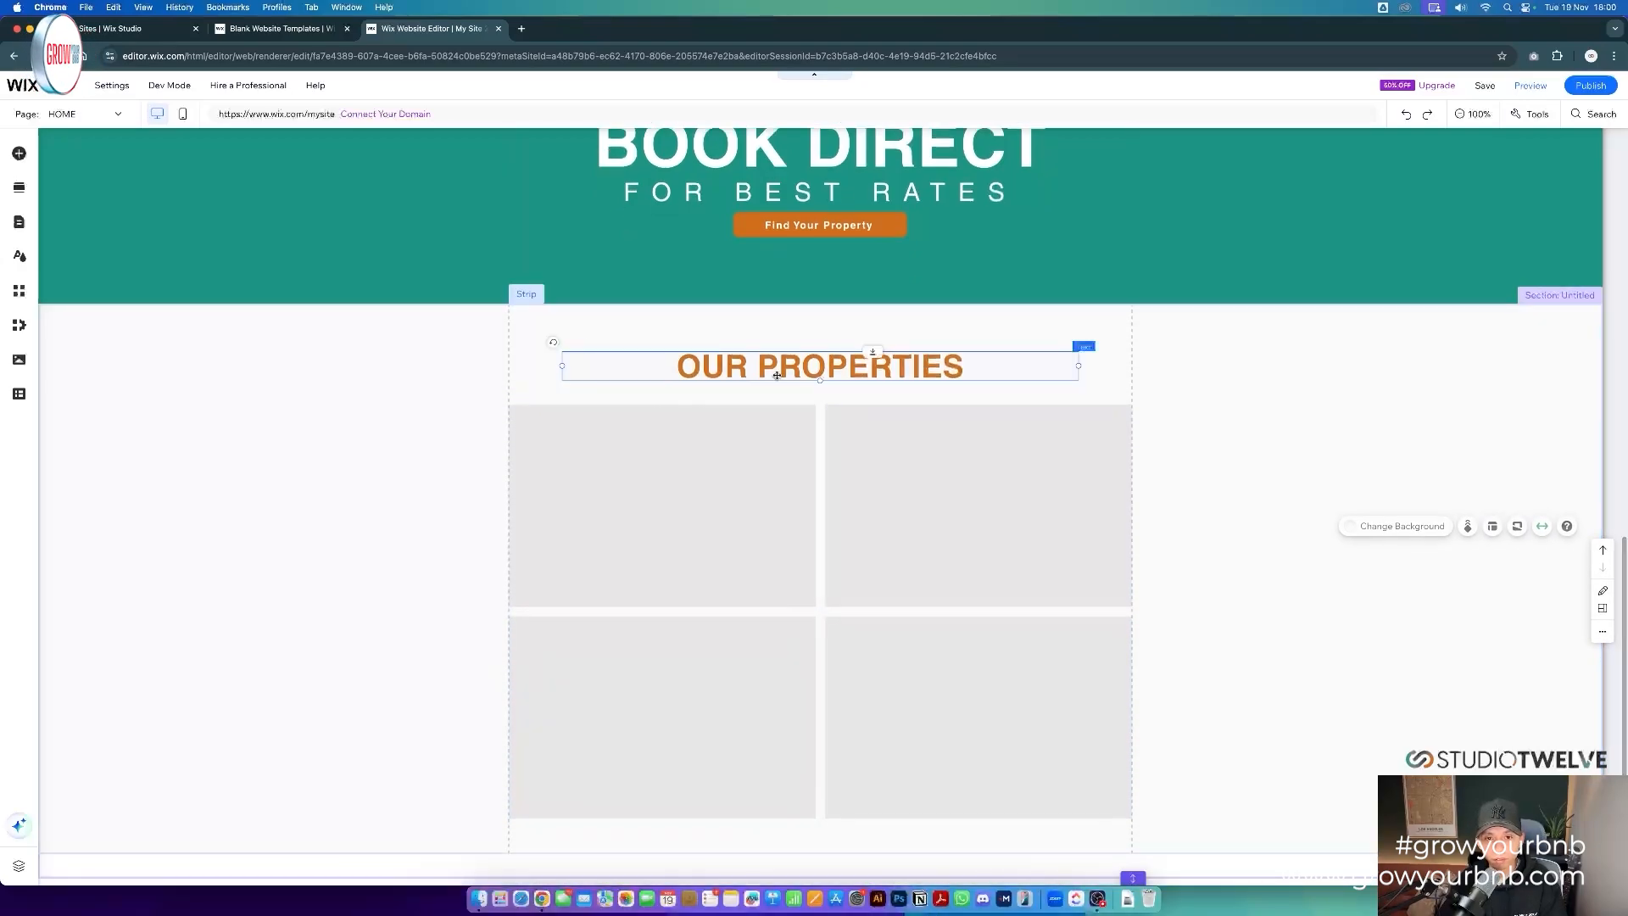
- Add a free Wix stock photo of the white modern house with a pool and wooden deck, found by searching "house"
left_click(563, 410)
left_click(17, 155)
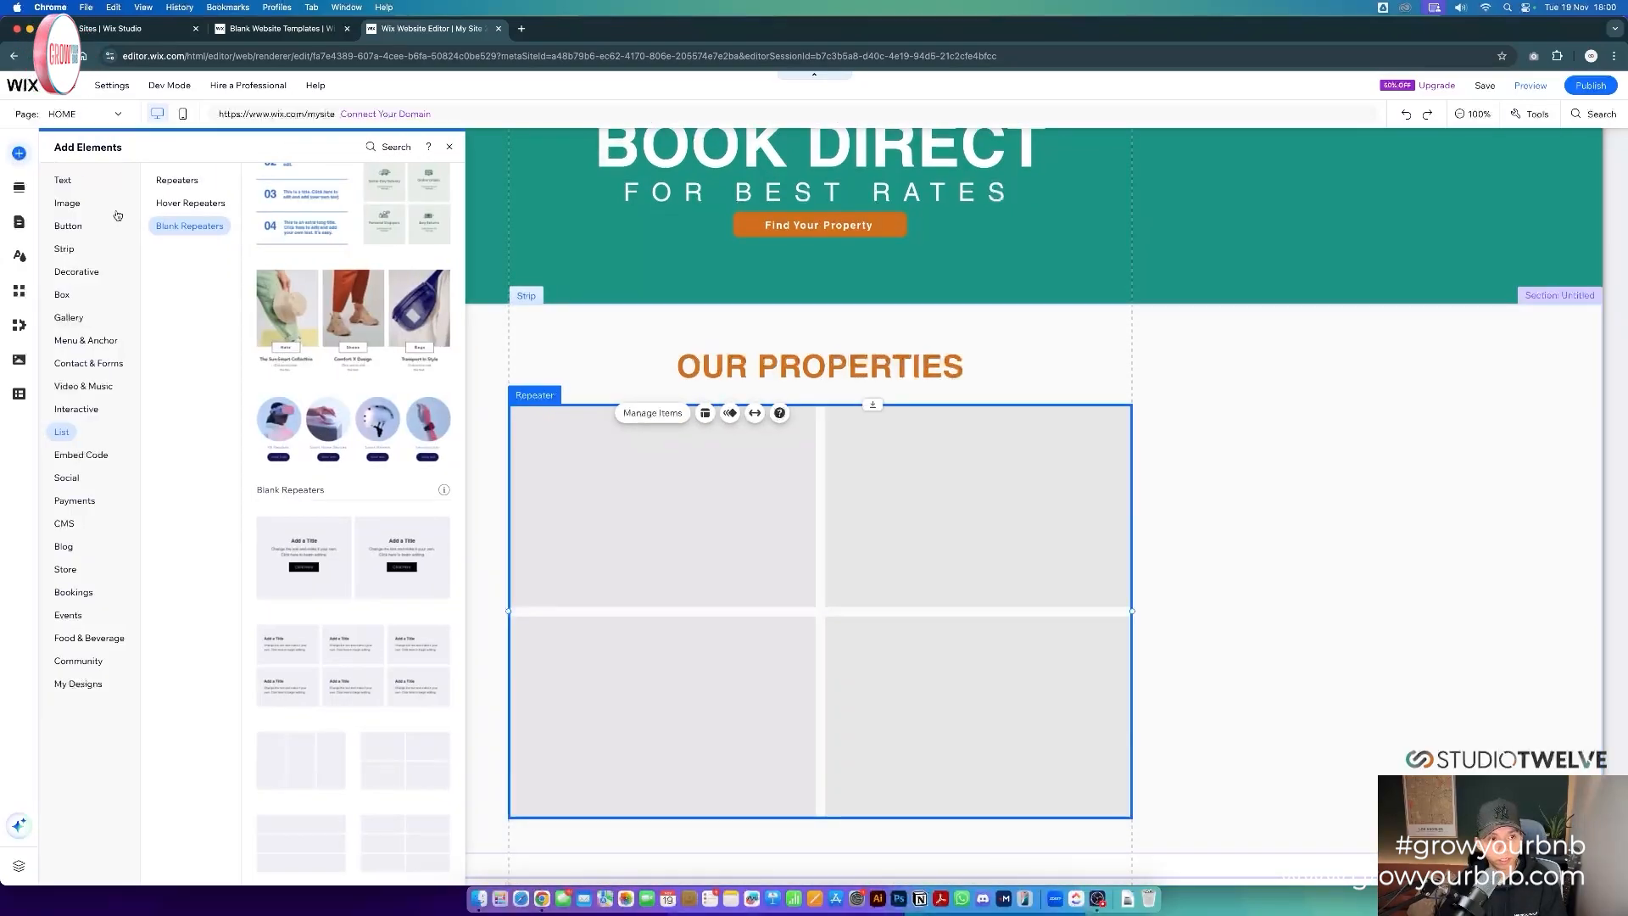
left_click(67, 203)
scroll(409, 374, "down", 10)
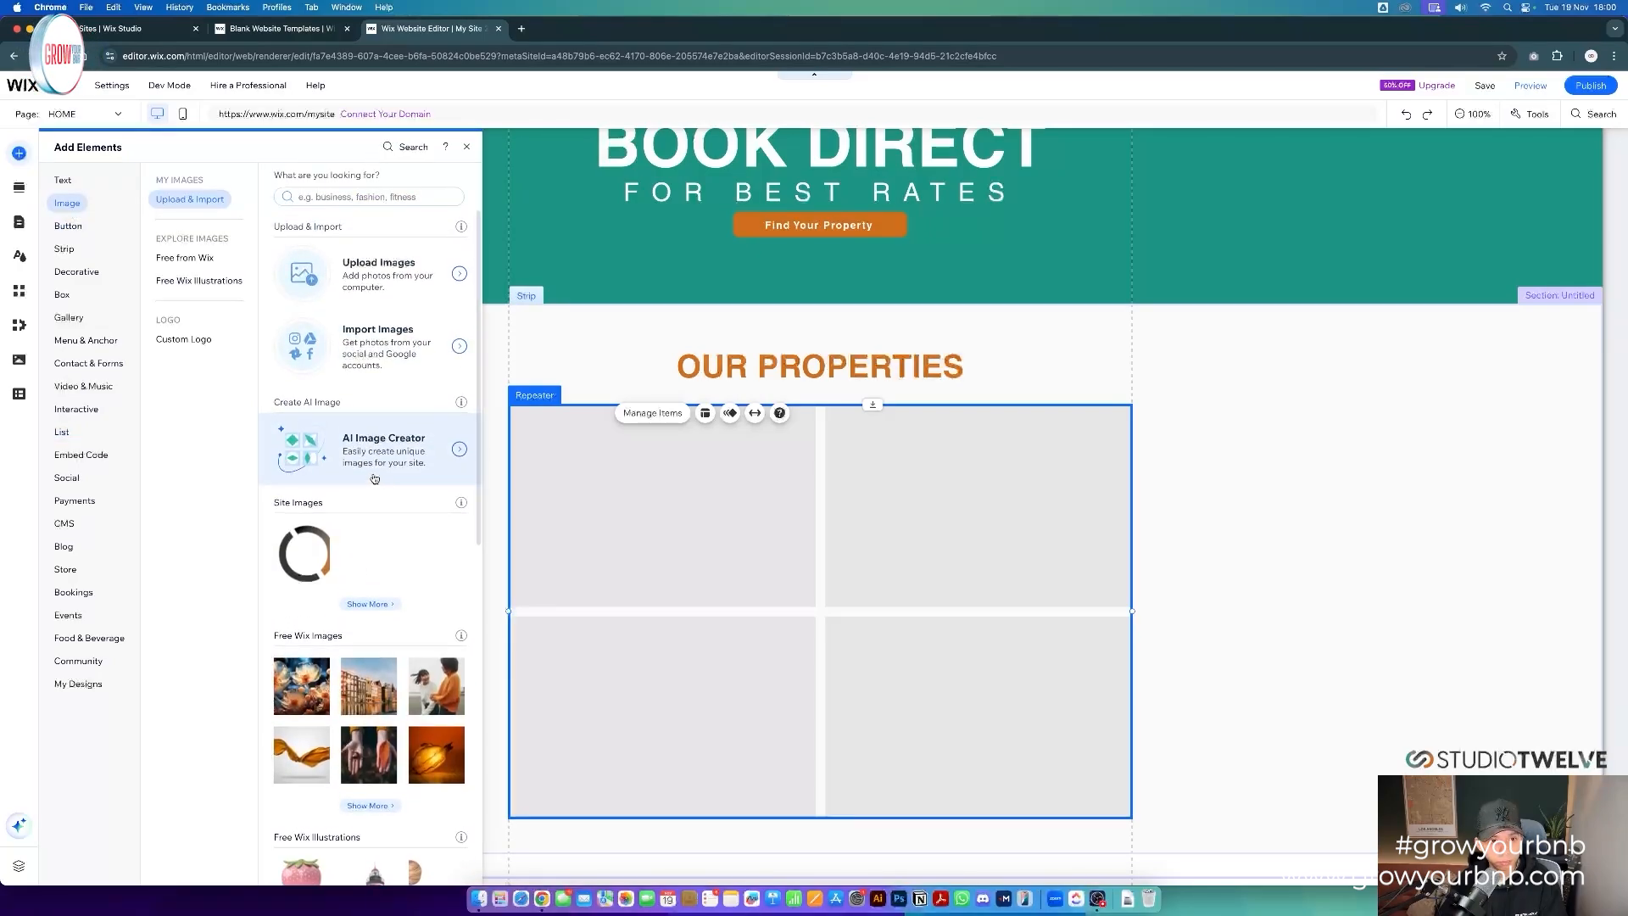
scroll(410, 374, "up", 2)
scroll(409, 373, "up", 1)
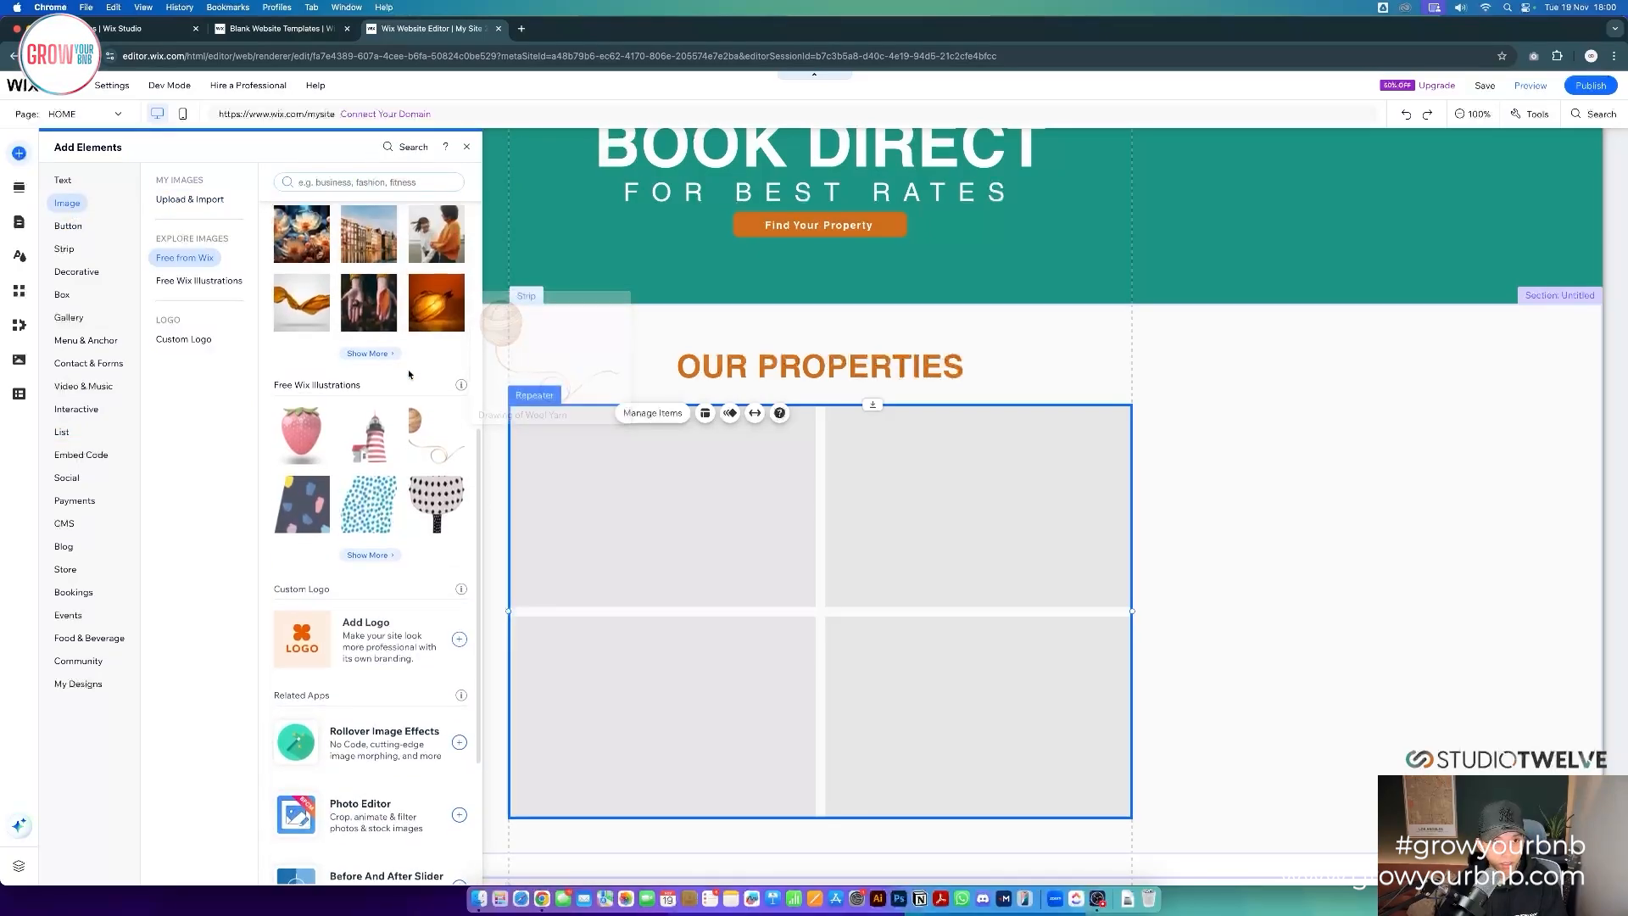
left_click(368, 351)
left_click(698, 258)
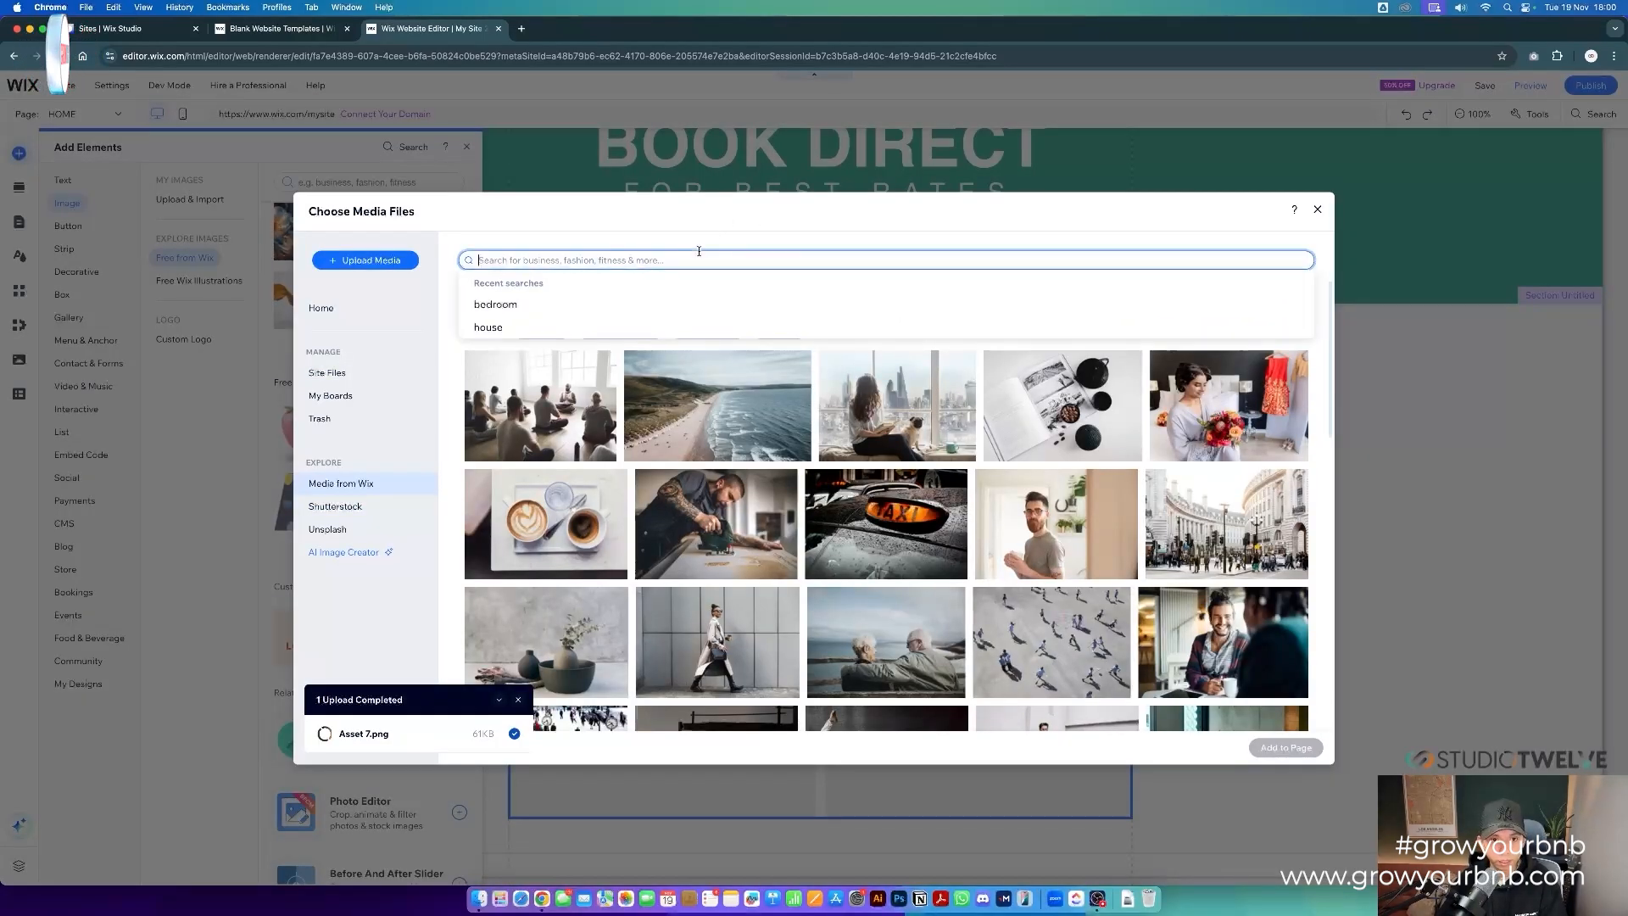
type("house")
key("Return")
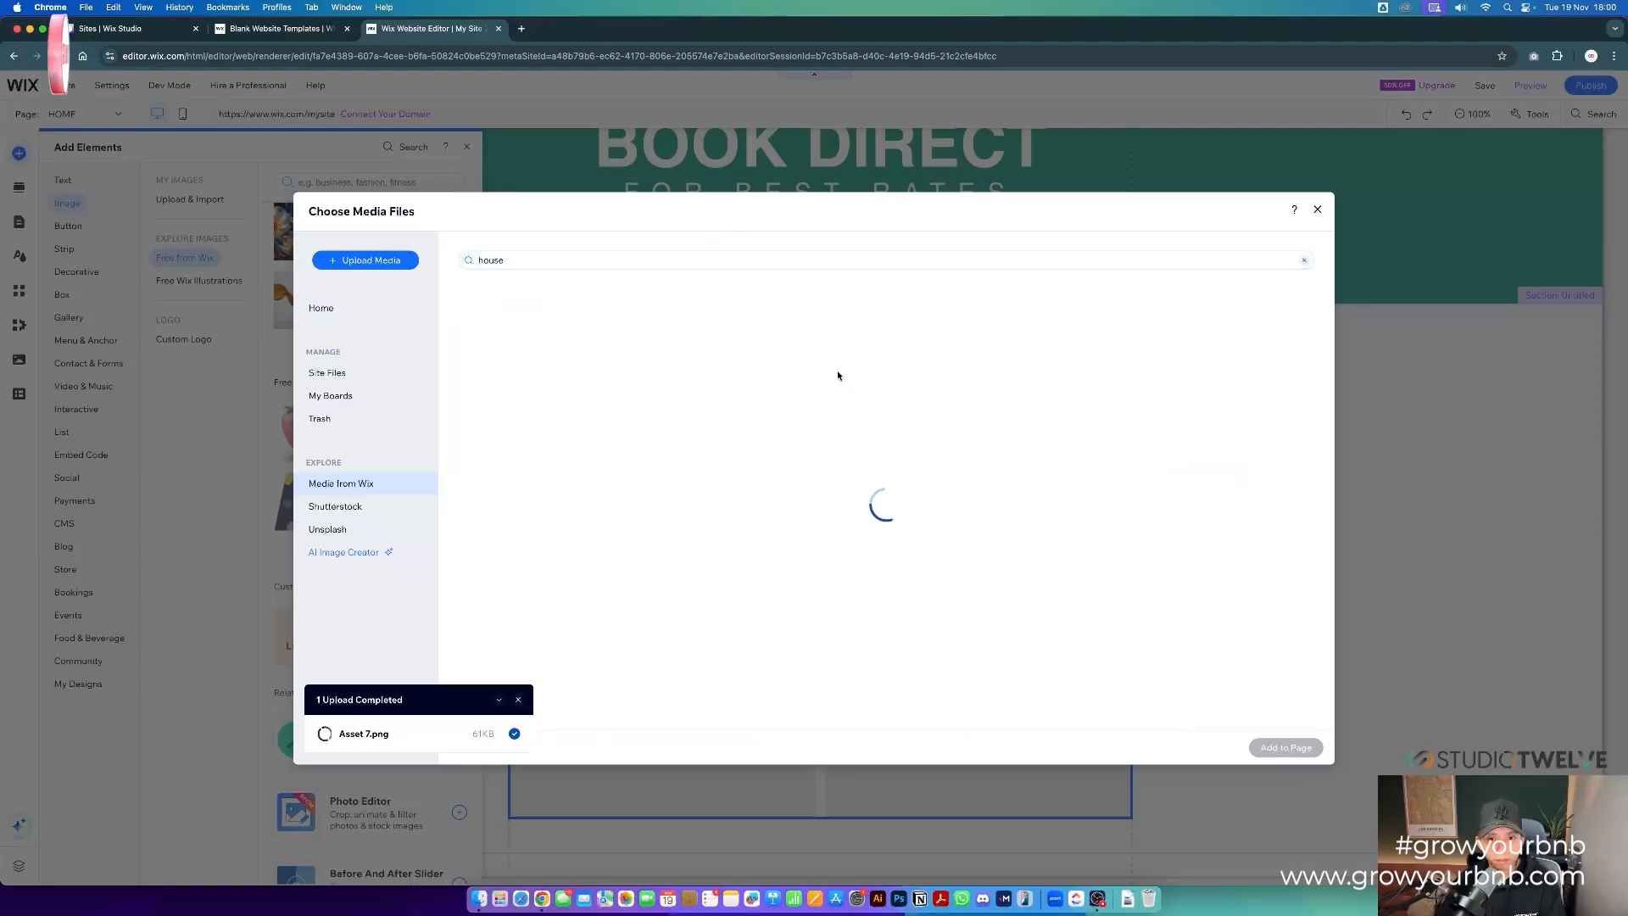
left_click(1053, 405)
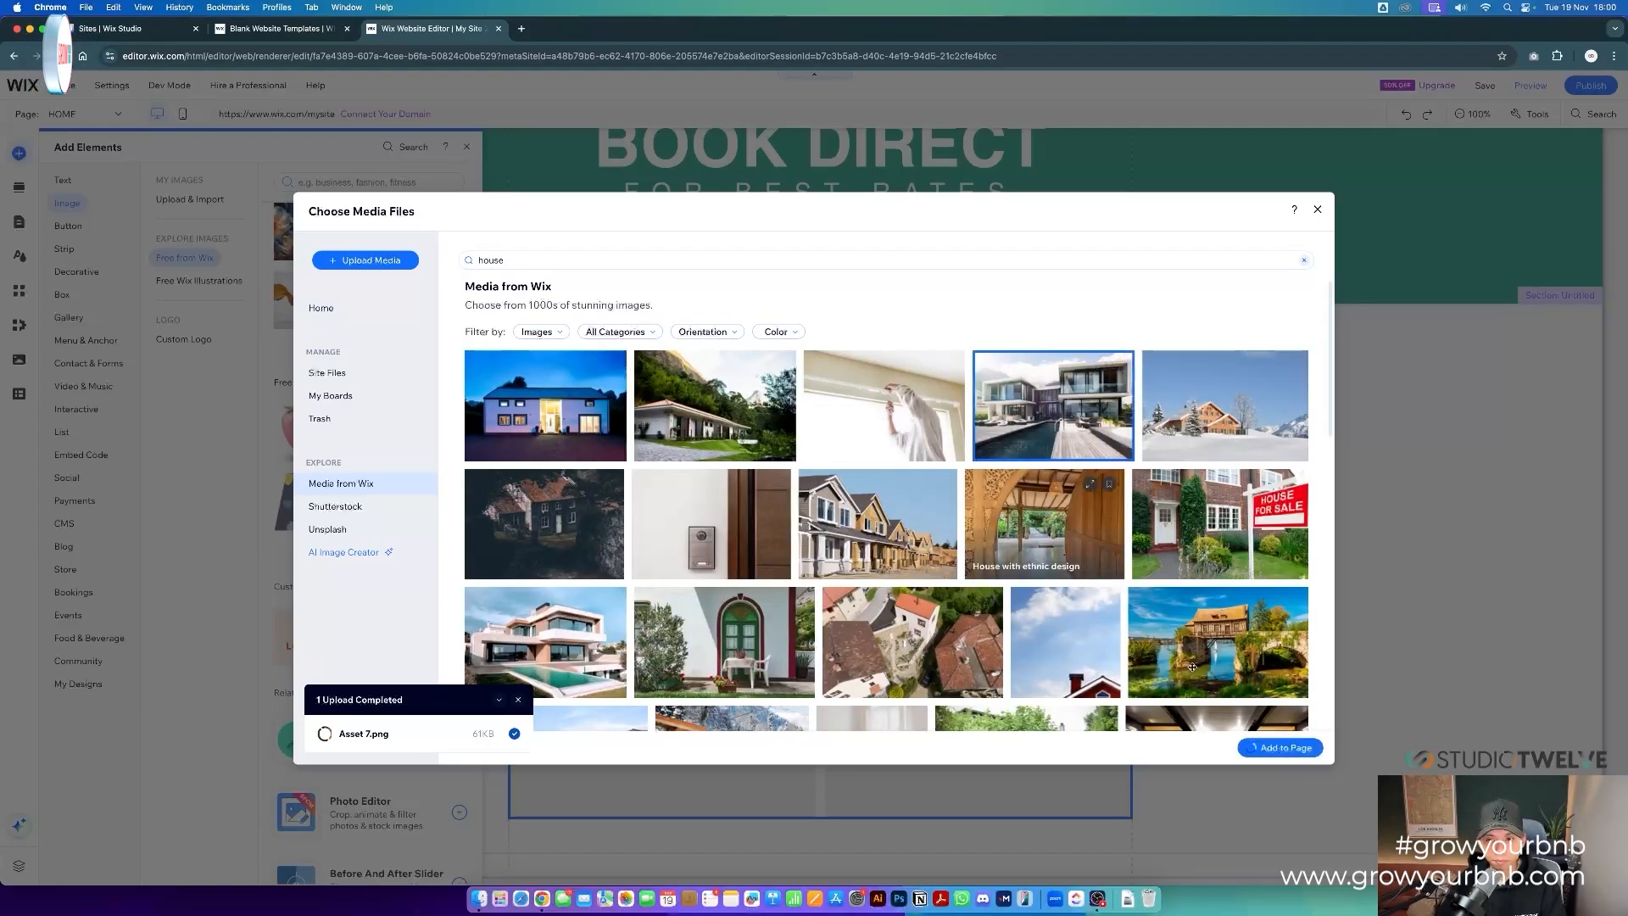
left_click(1285, 747)
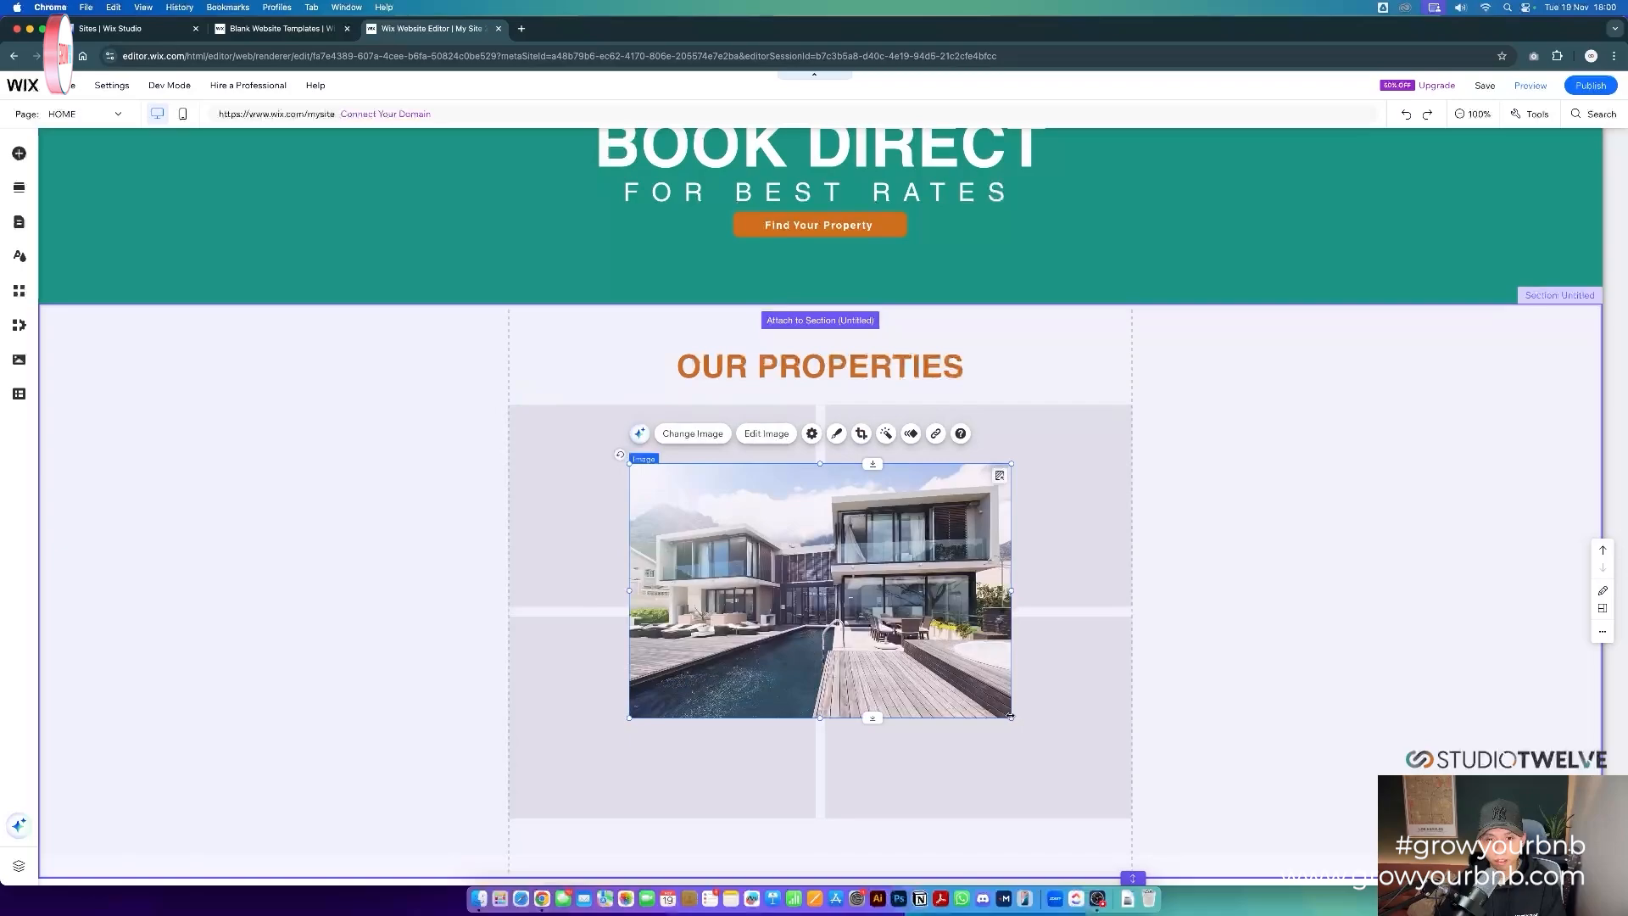
- Fit the house photo across the full width at the top of the first repeater box and stretch the box downward
left_click_drag(1013, 718, 666, 501)
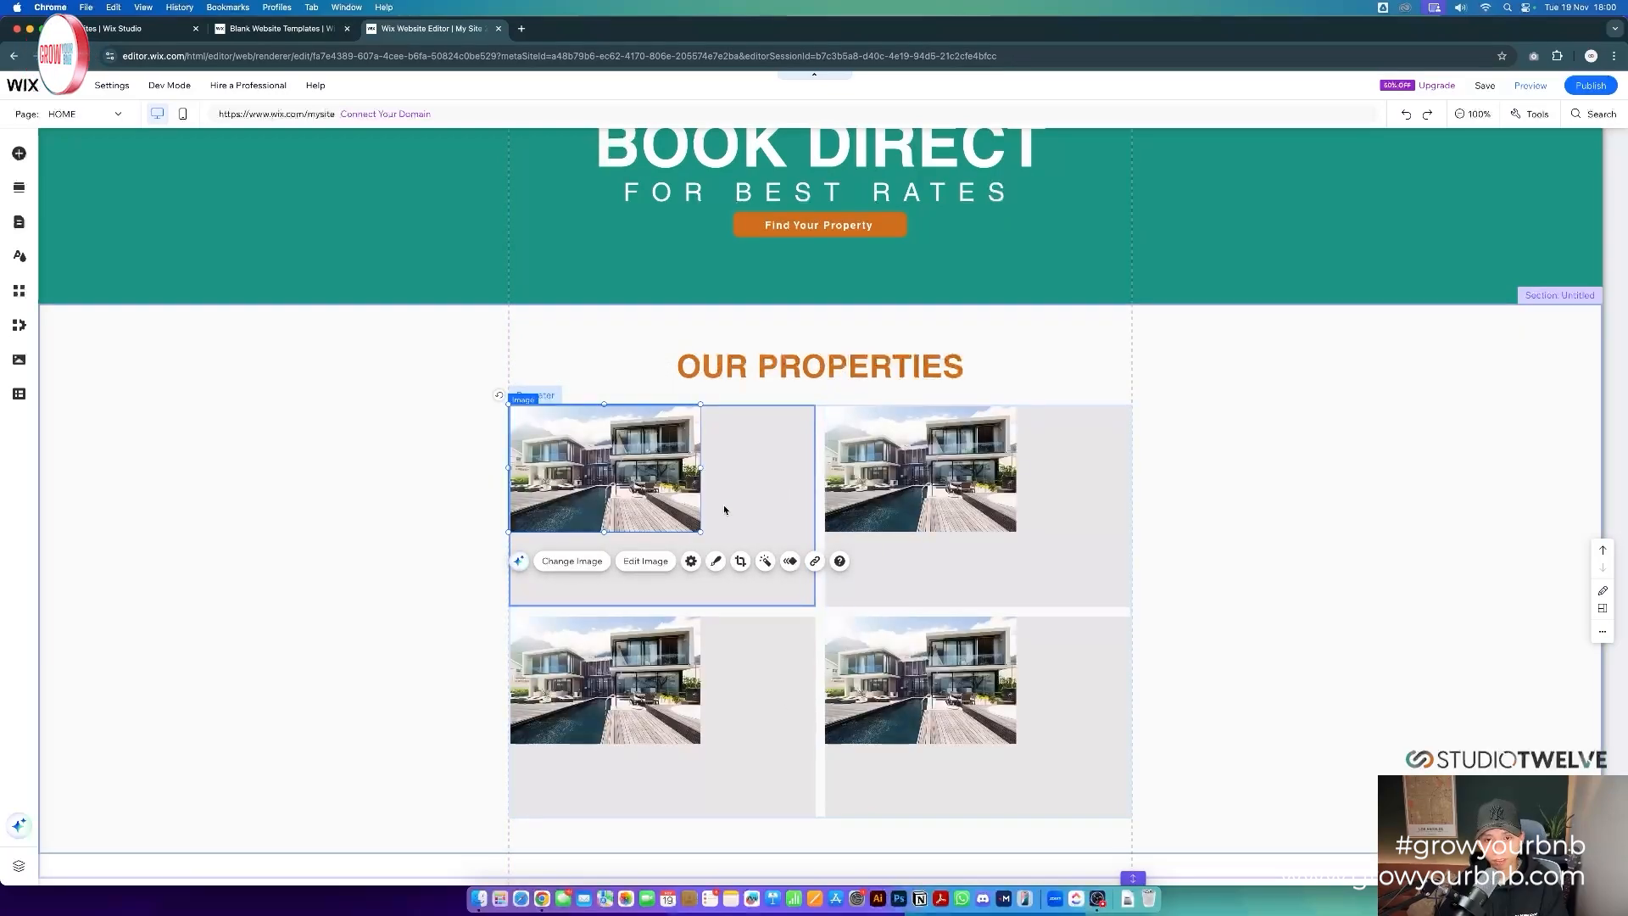
left_click_drag(701, 469, 816, 469)
left_click(727, 598)
left_click_drag(726, 603, 741, 667)
- Replace the second box's image with the Wix photo of a row of terraced houses, found by searching "house"
left_click(898, 513)
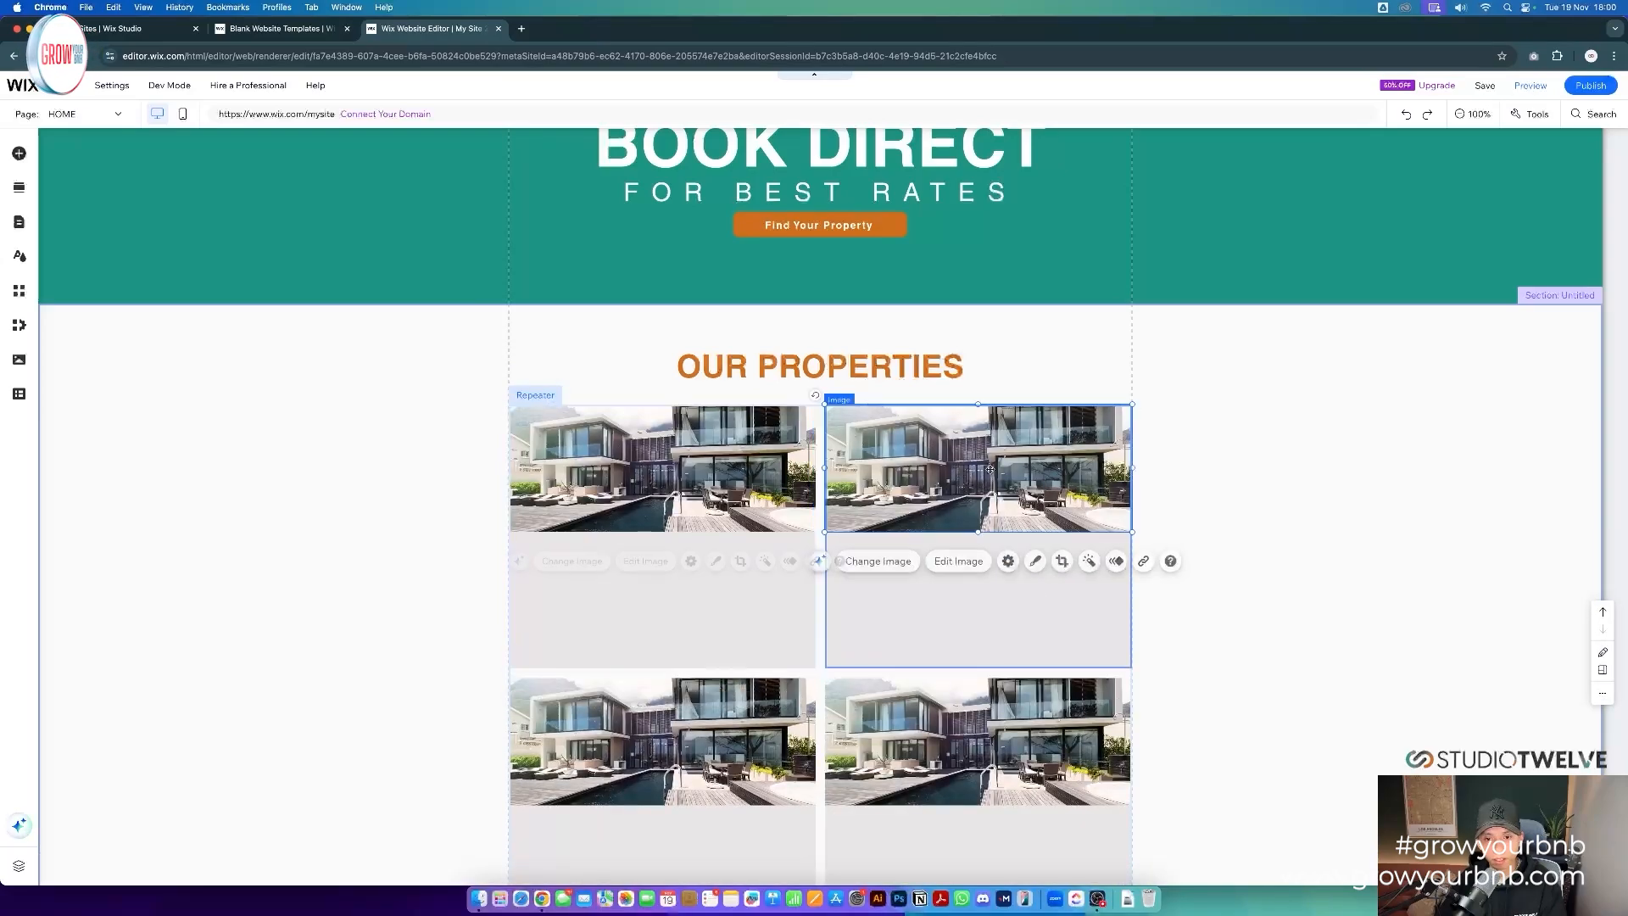
left_click(887, 561)
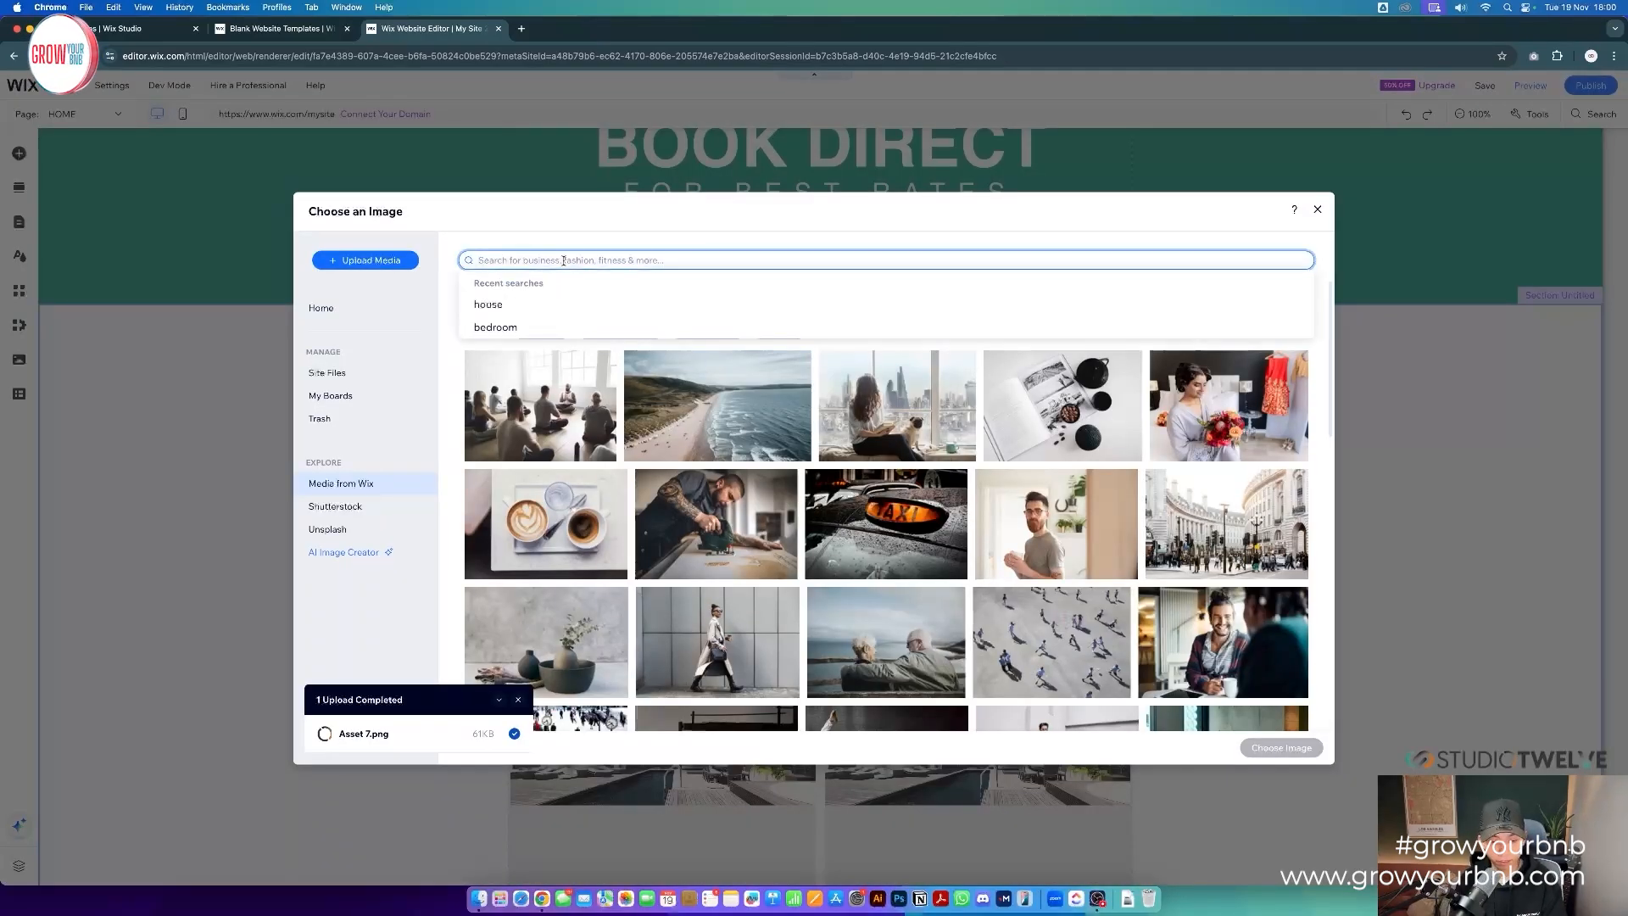
type("house")
key("Return")
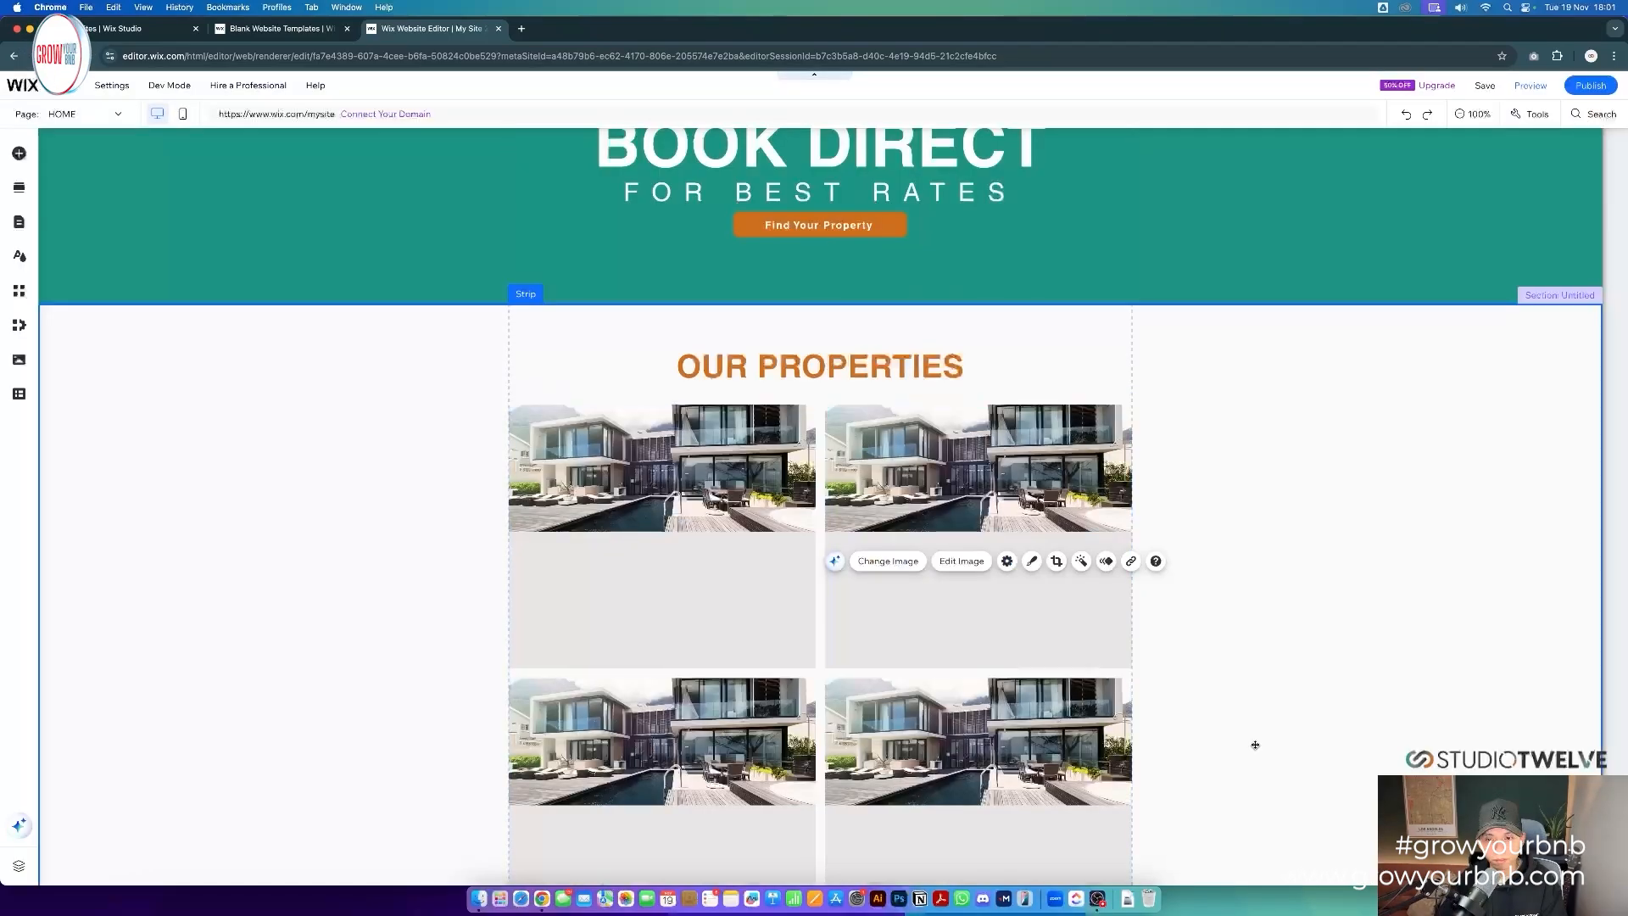
- Replace the third box's image with the Wix stock photo of the white-and-brown modern villa with a pool
scroll(749, 646, "down", 2)
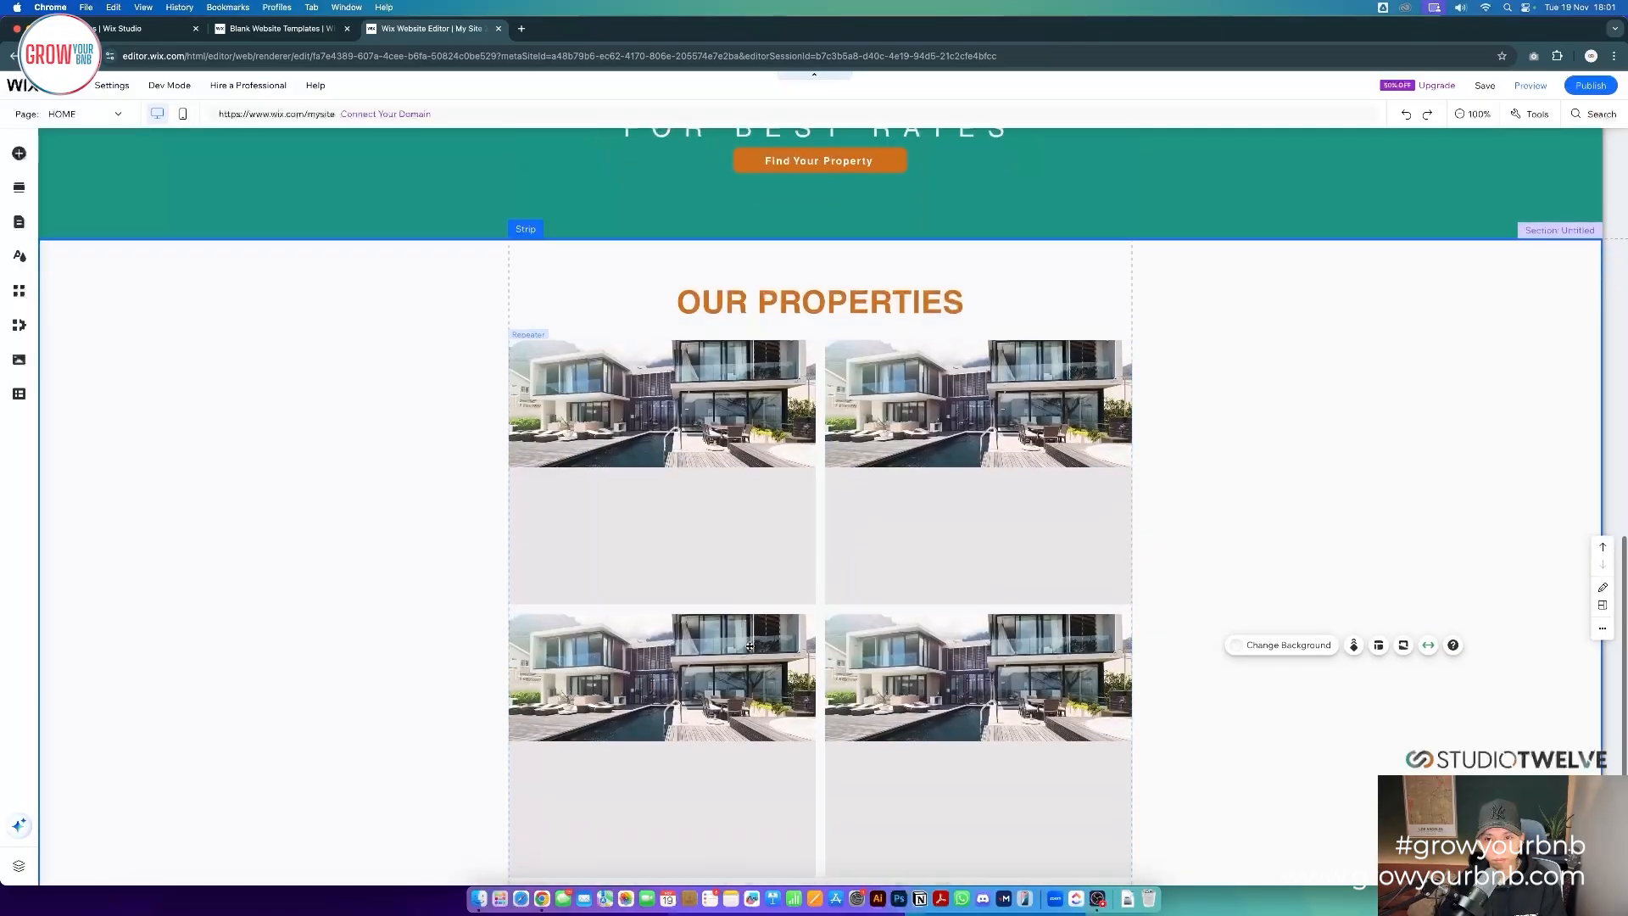
scroll(750, 646, "down", 2)
left_click(631, 639)
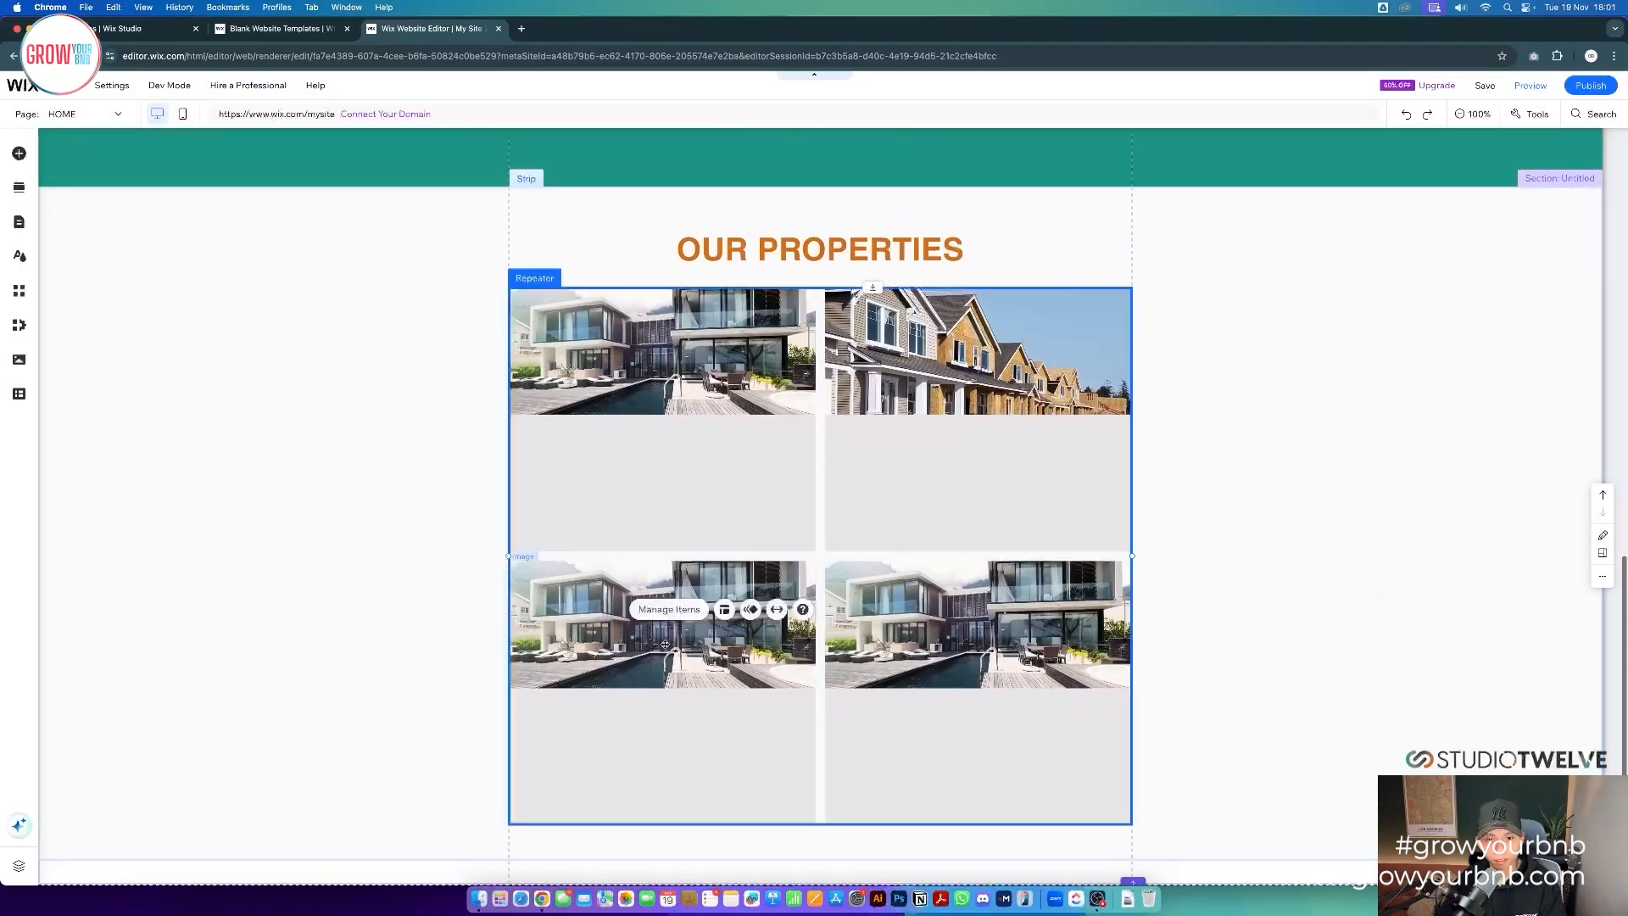
left_click(631, 639)
left_click(570, 533)
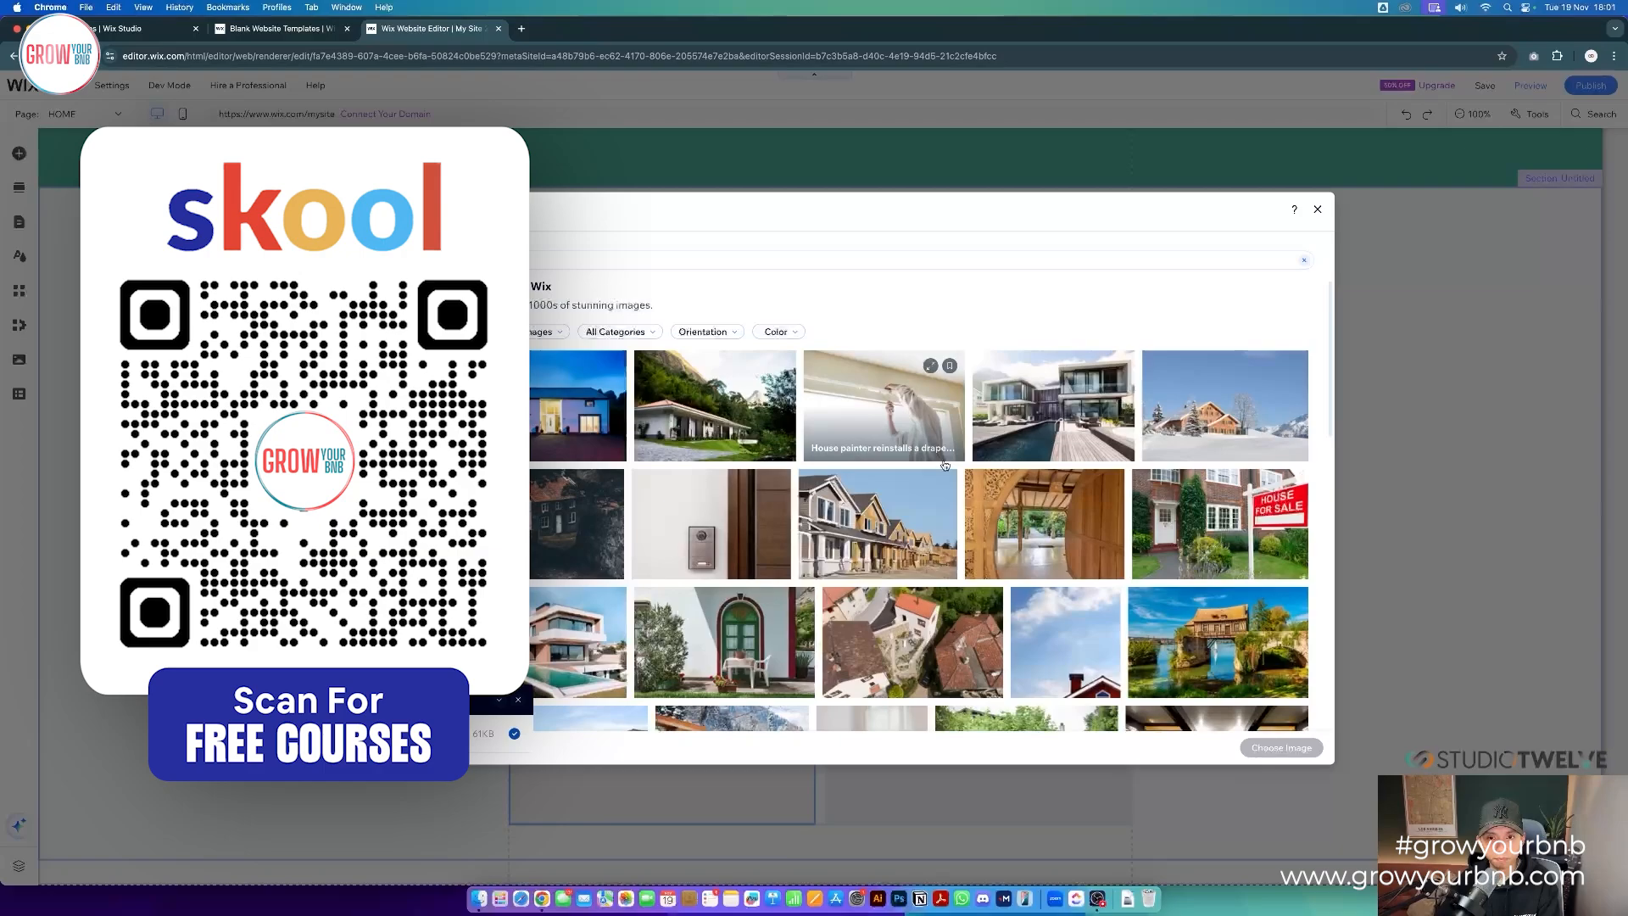
scroll(1078, 494, "down", 3)
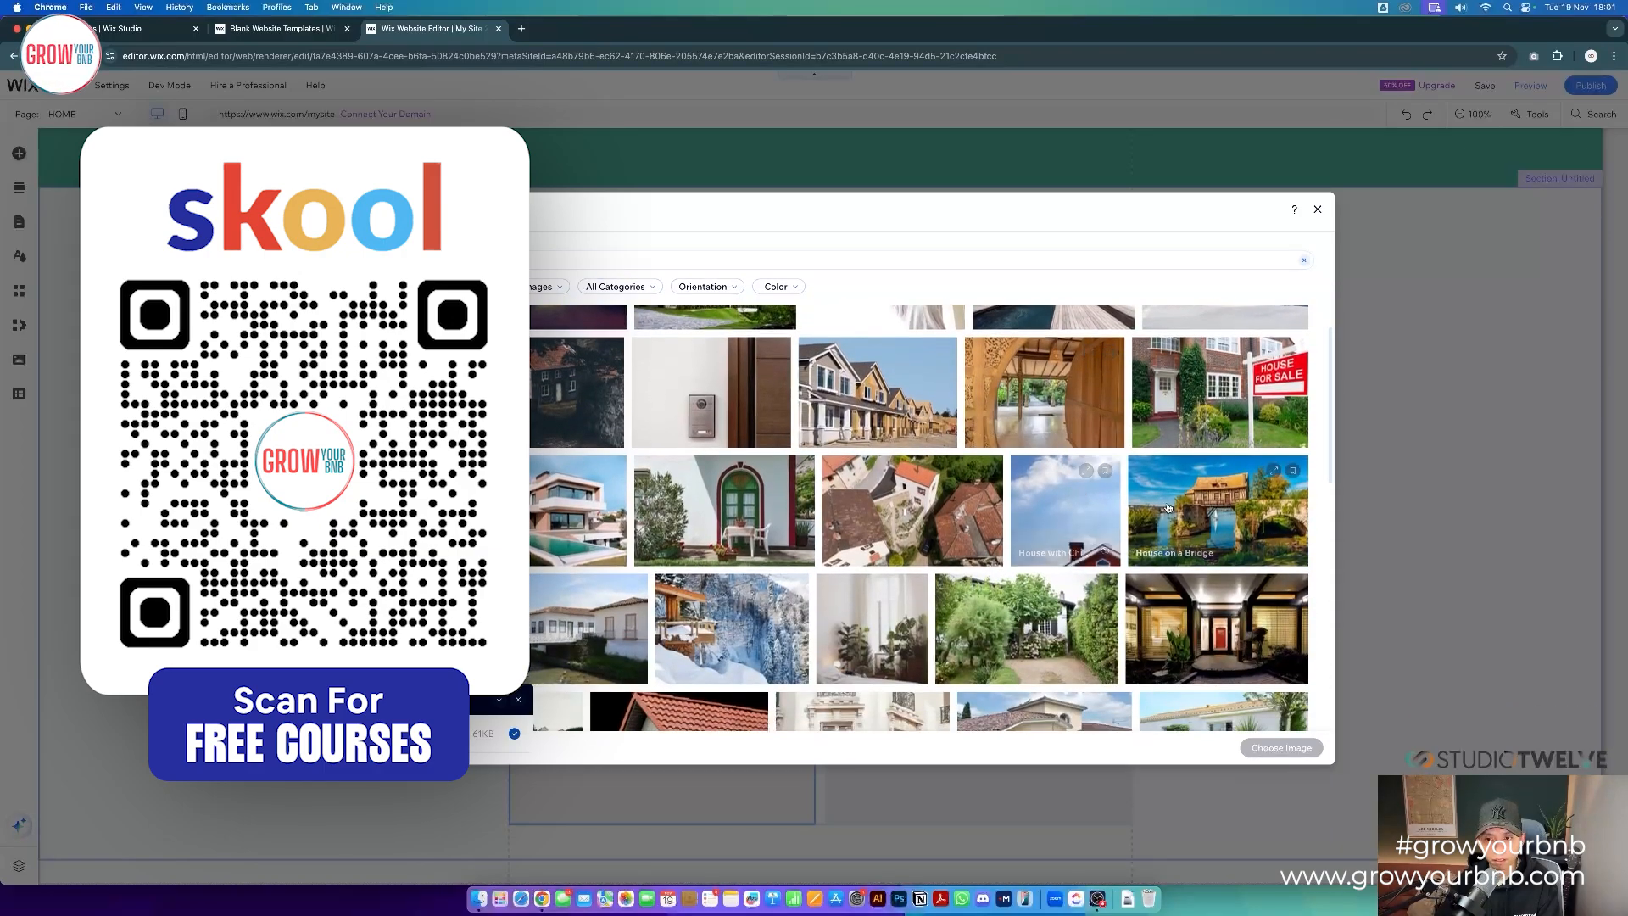
left_click(648, 512)
left_click(1271, 747)
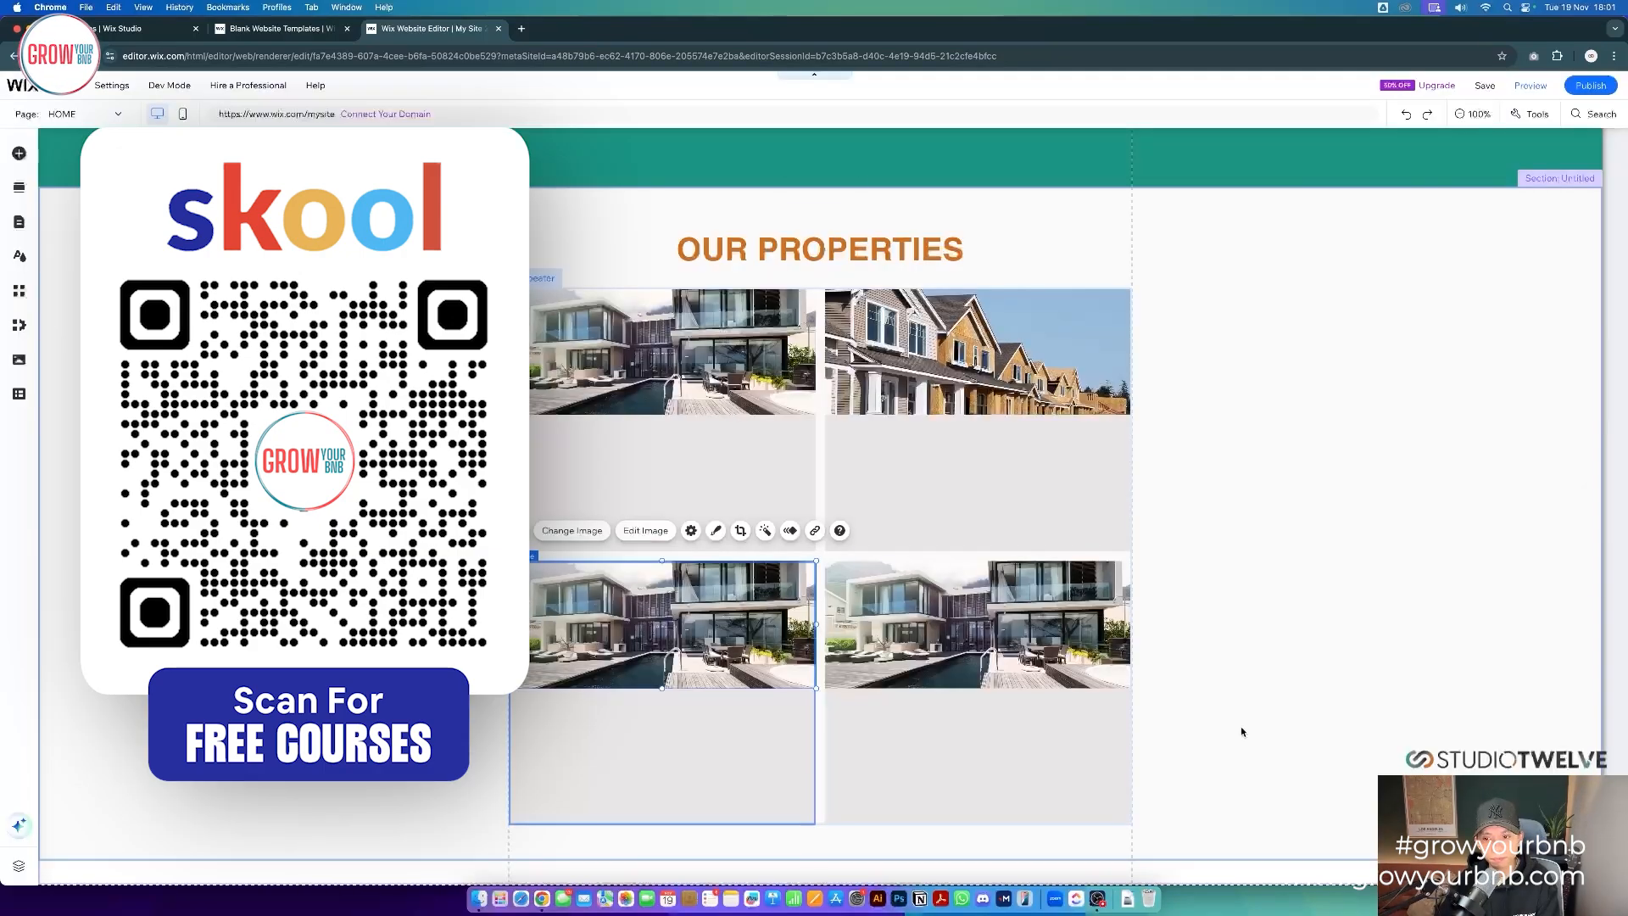
- Delete Item 4 from the repeater's items
left_click(970, 726)
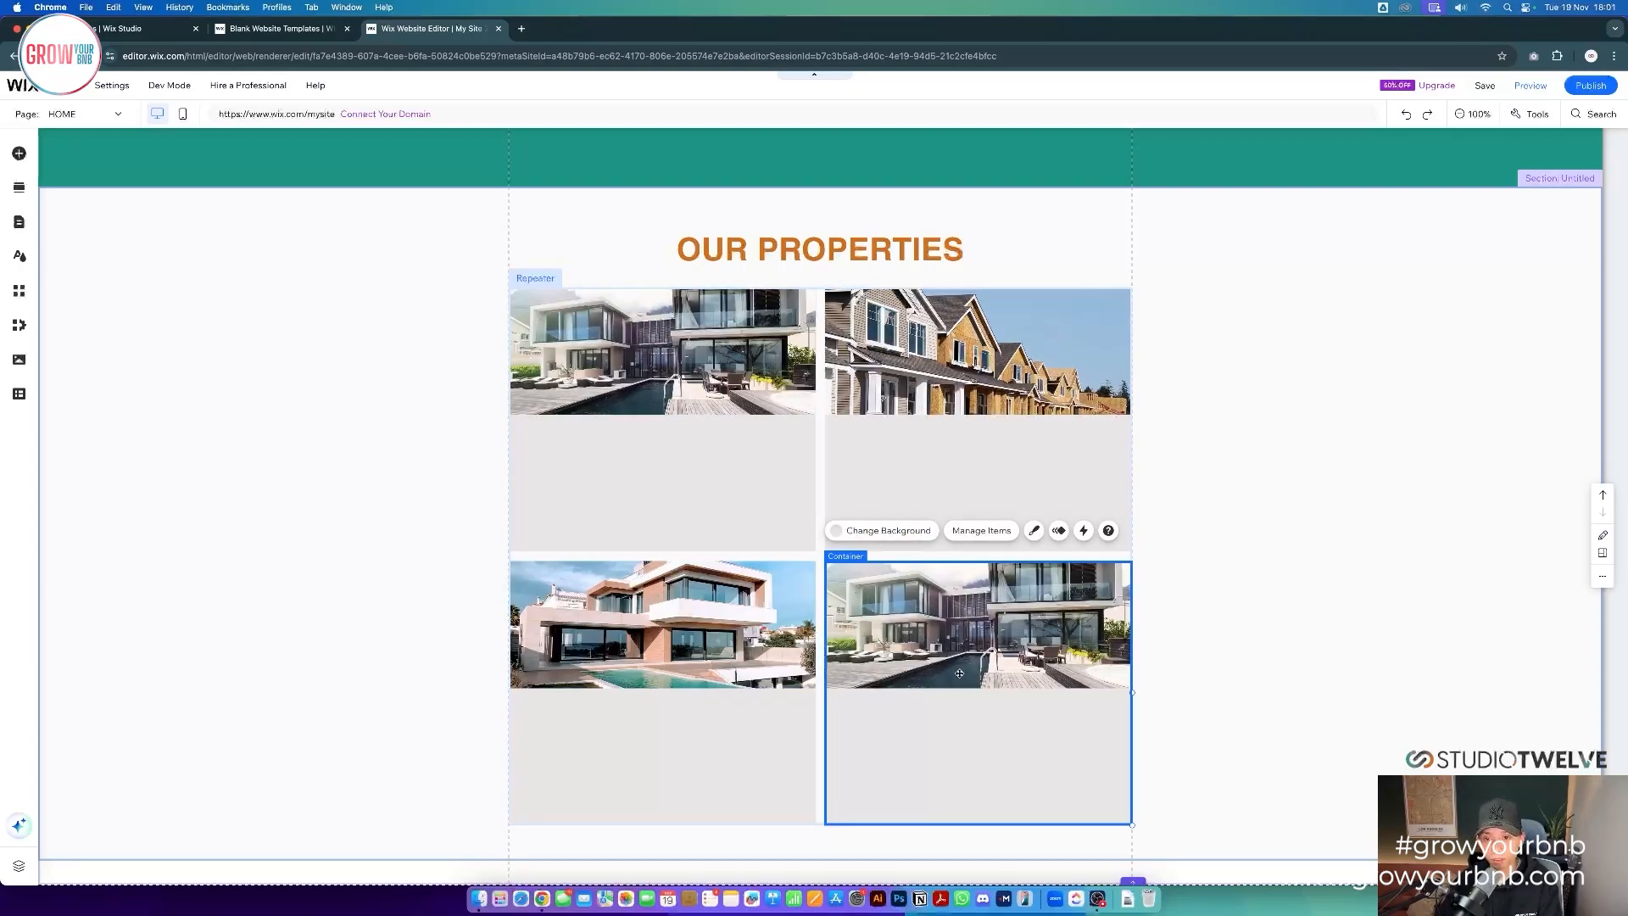
left_click(1312, 752)
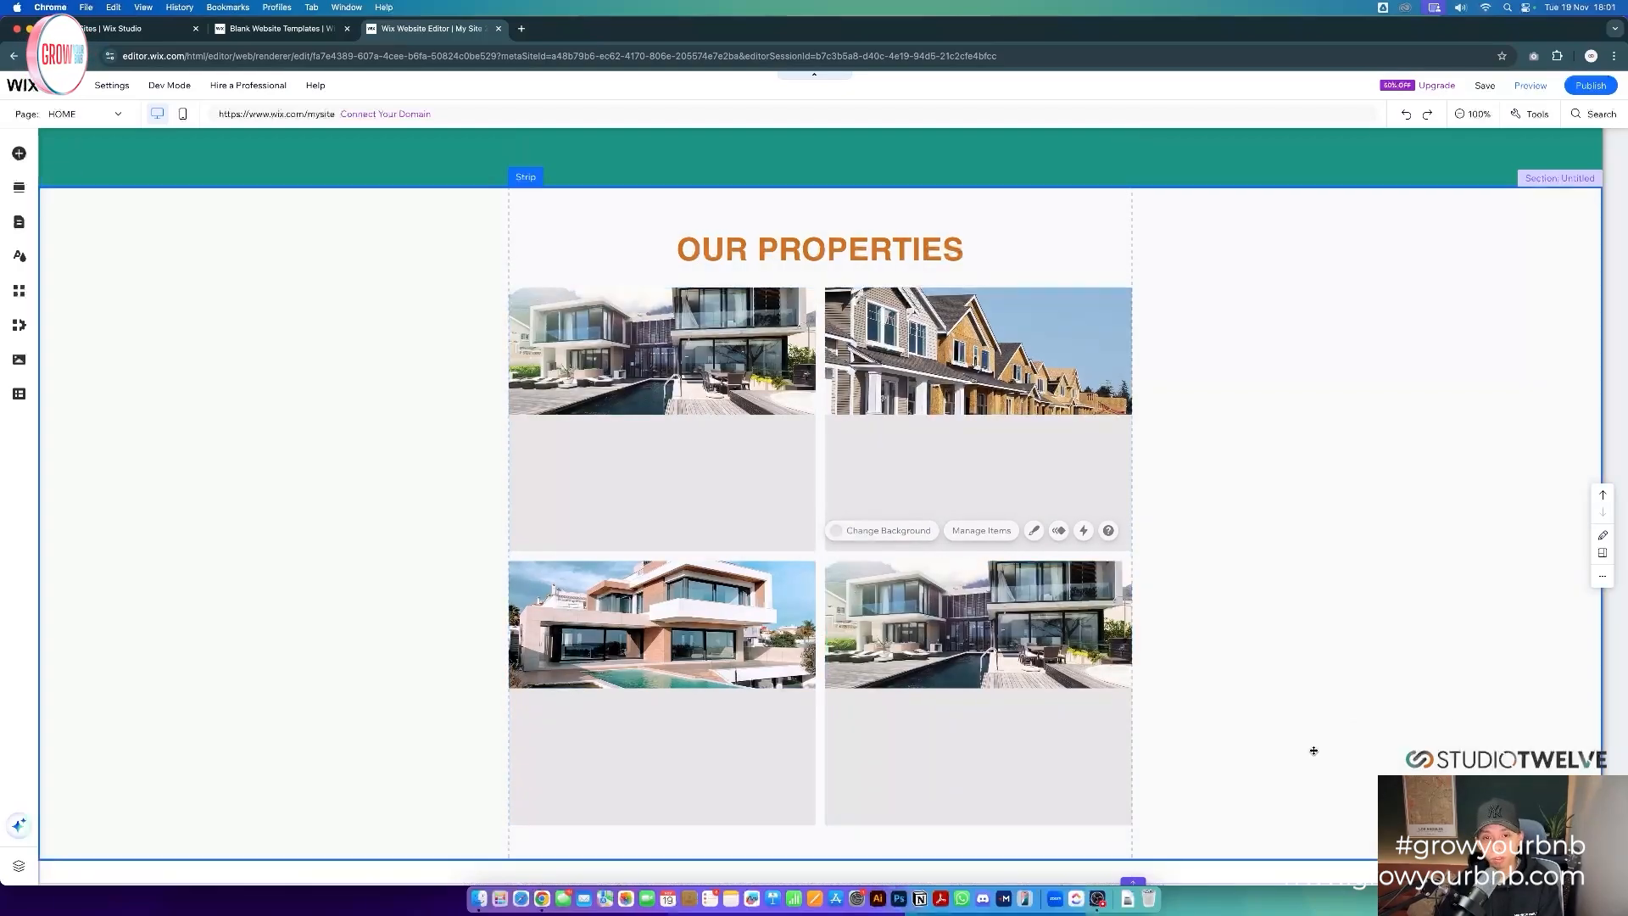
left_click(1040, 753)
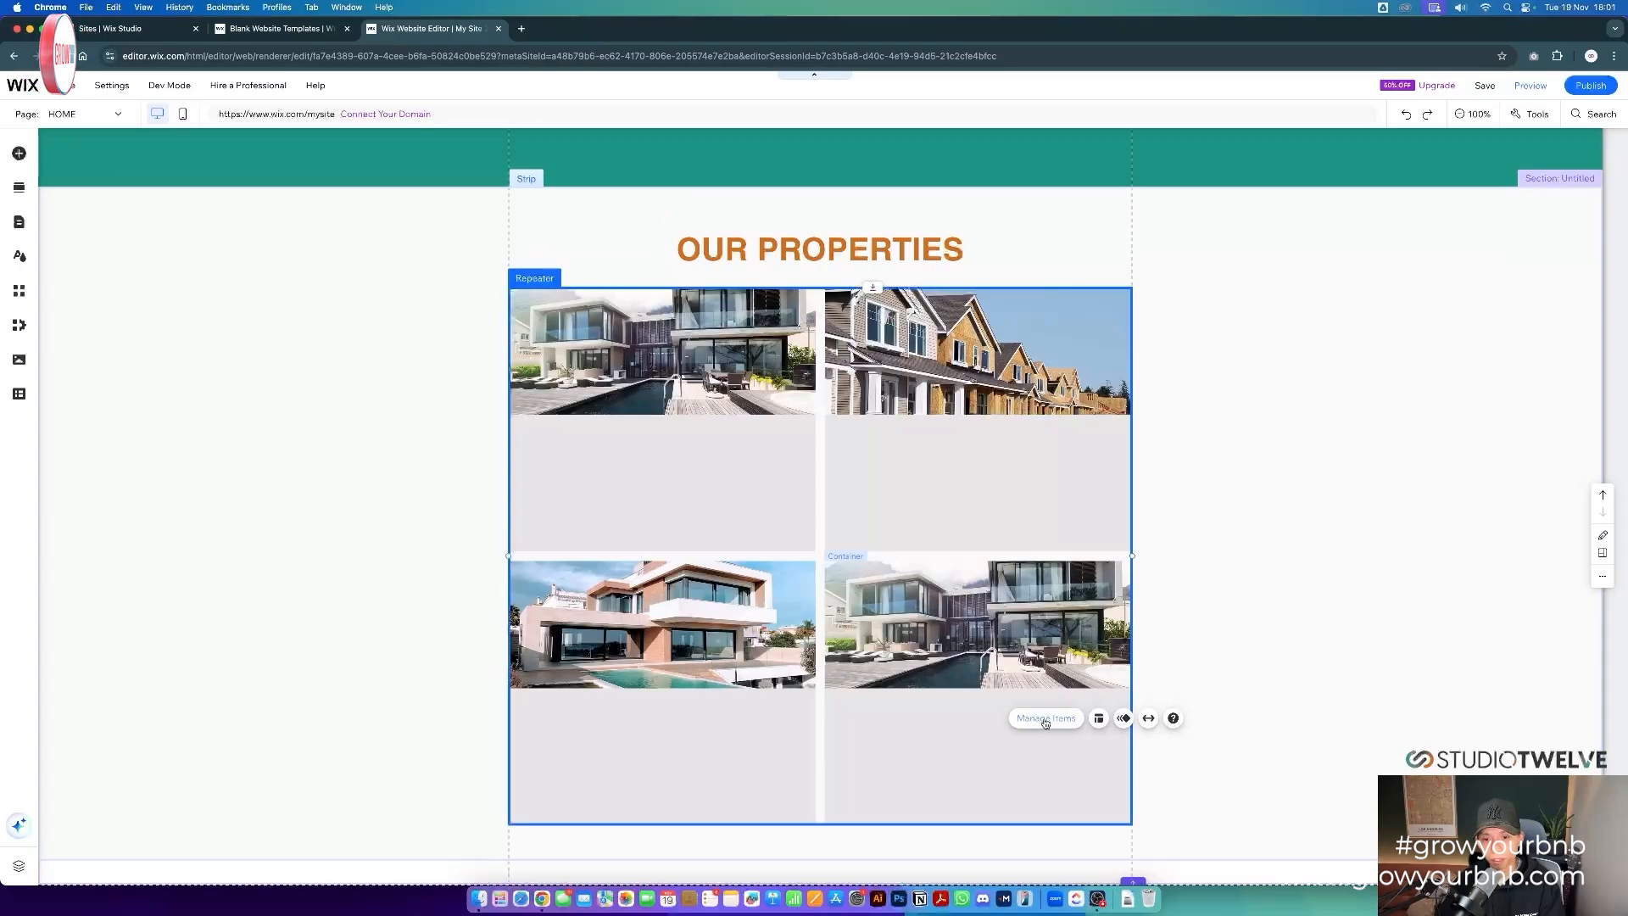
left_click(1057, 723)
left_click(1053, 723)
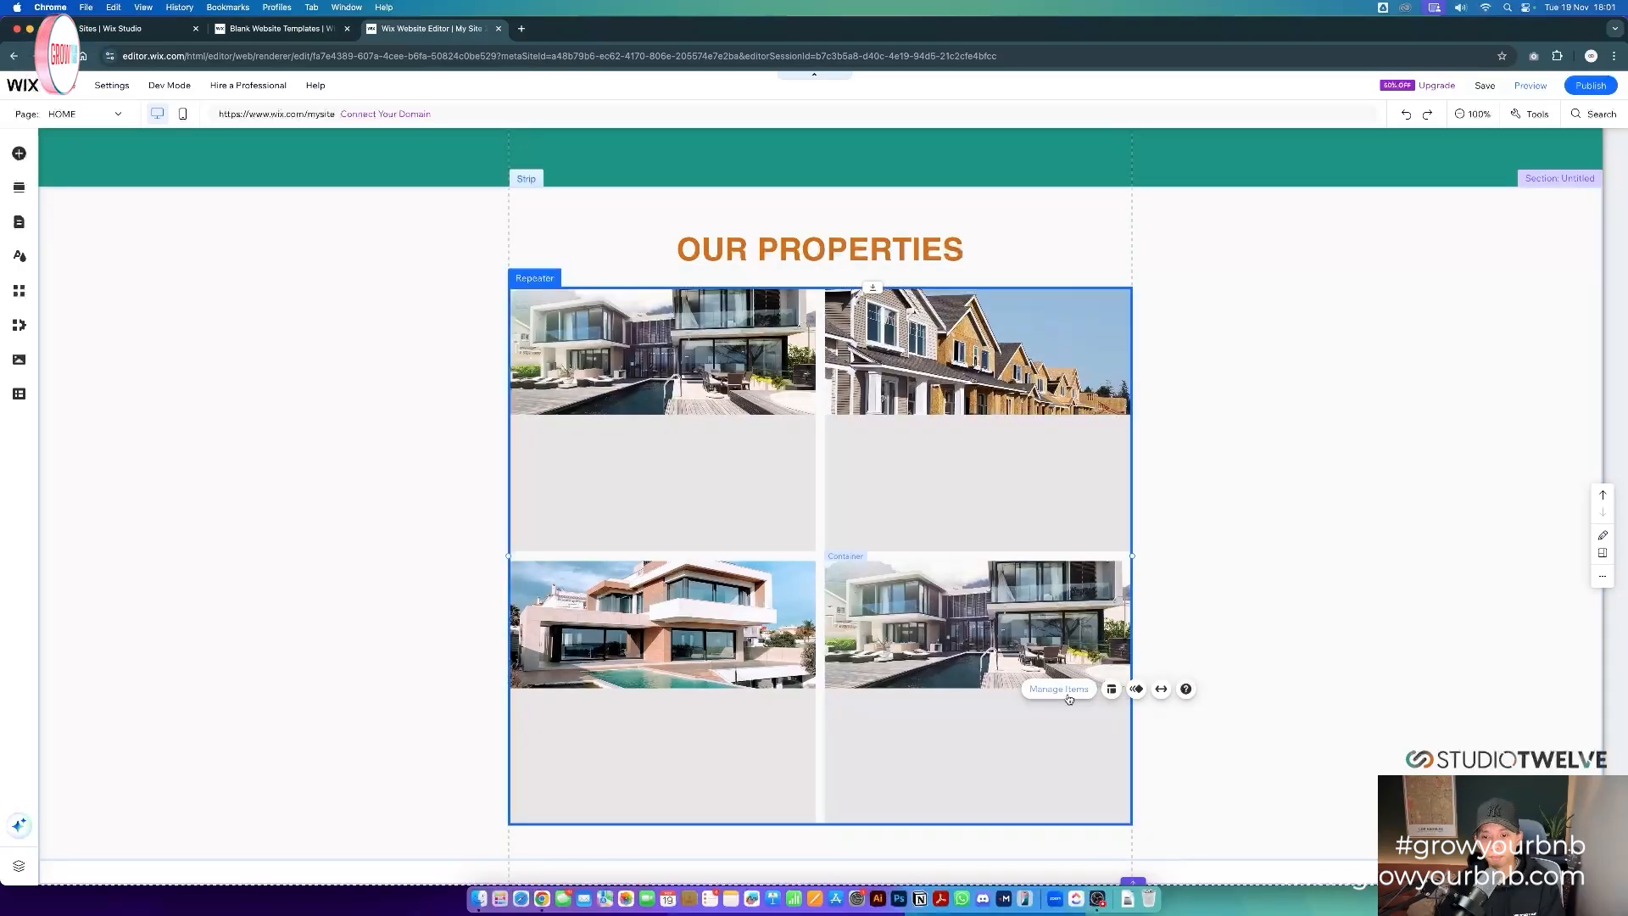
left_click(1059, 689)
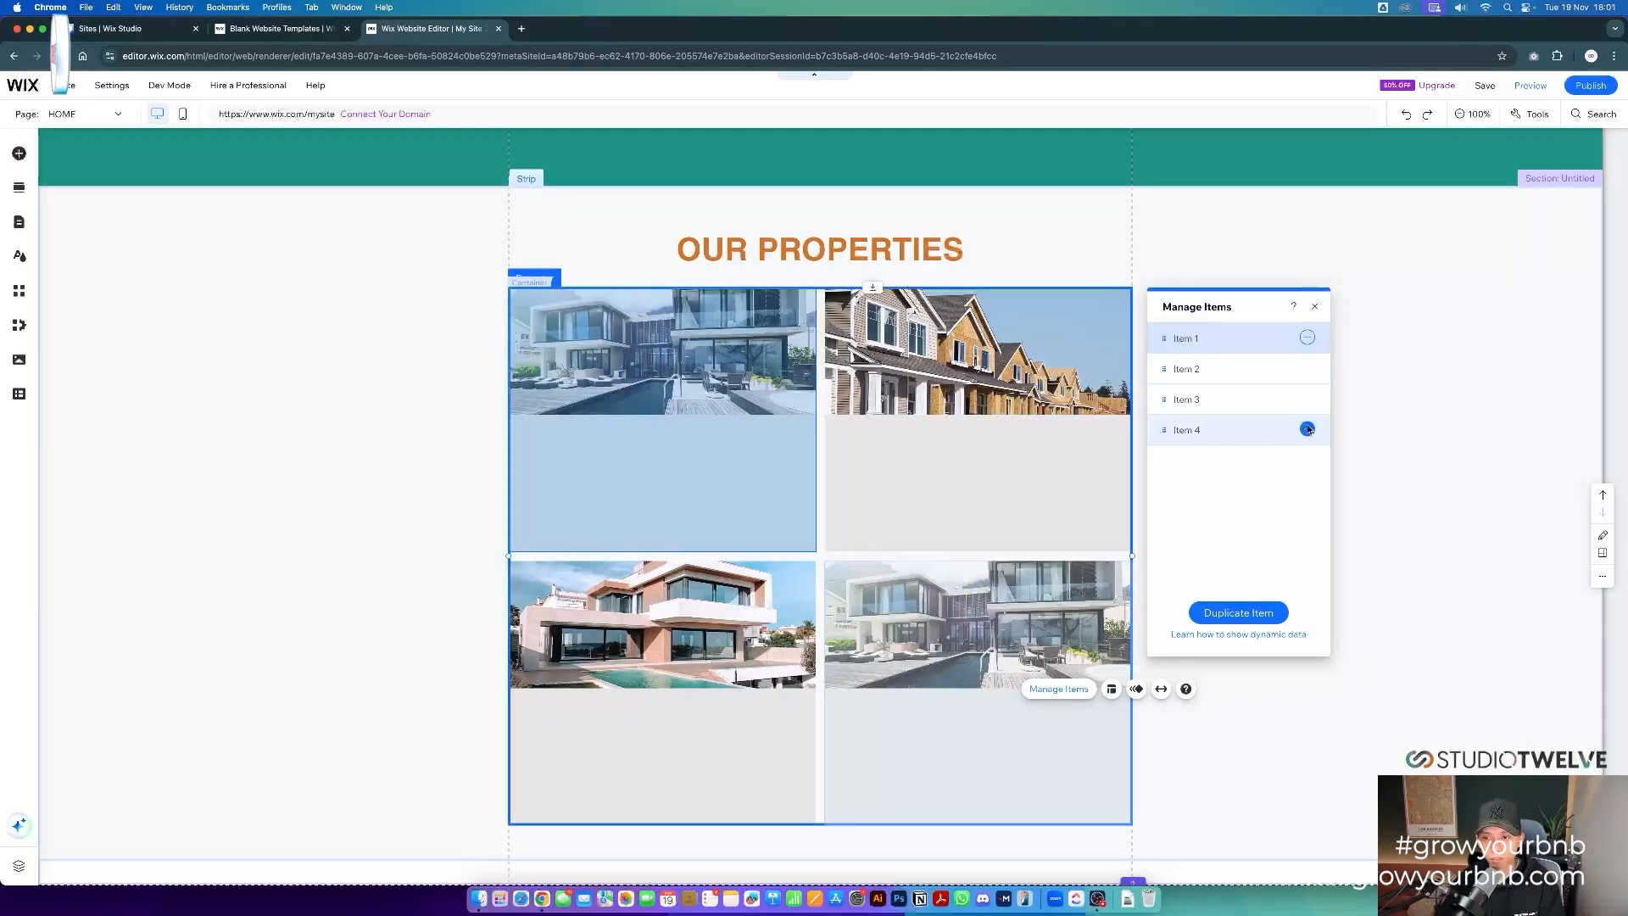
left_click(1308, 429)
left_click(1429, 554)
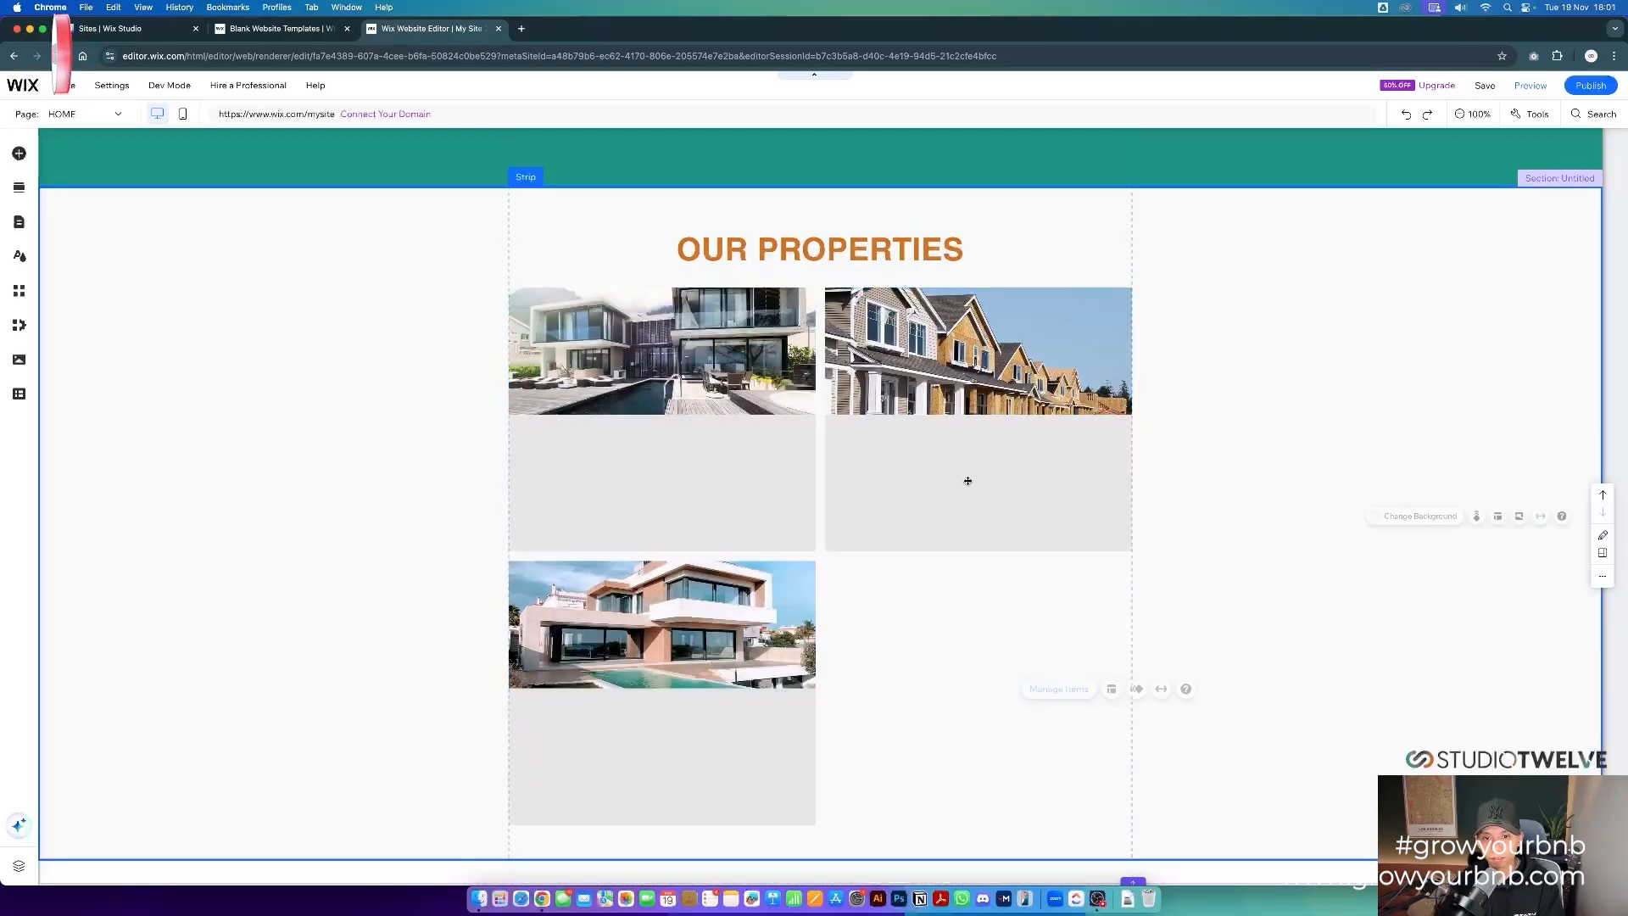
- Add a Heading 6 text below the photo in the first repeater box and change its text to "Property 1"
left_click(678, 447)
left_click(701, 473)
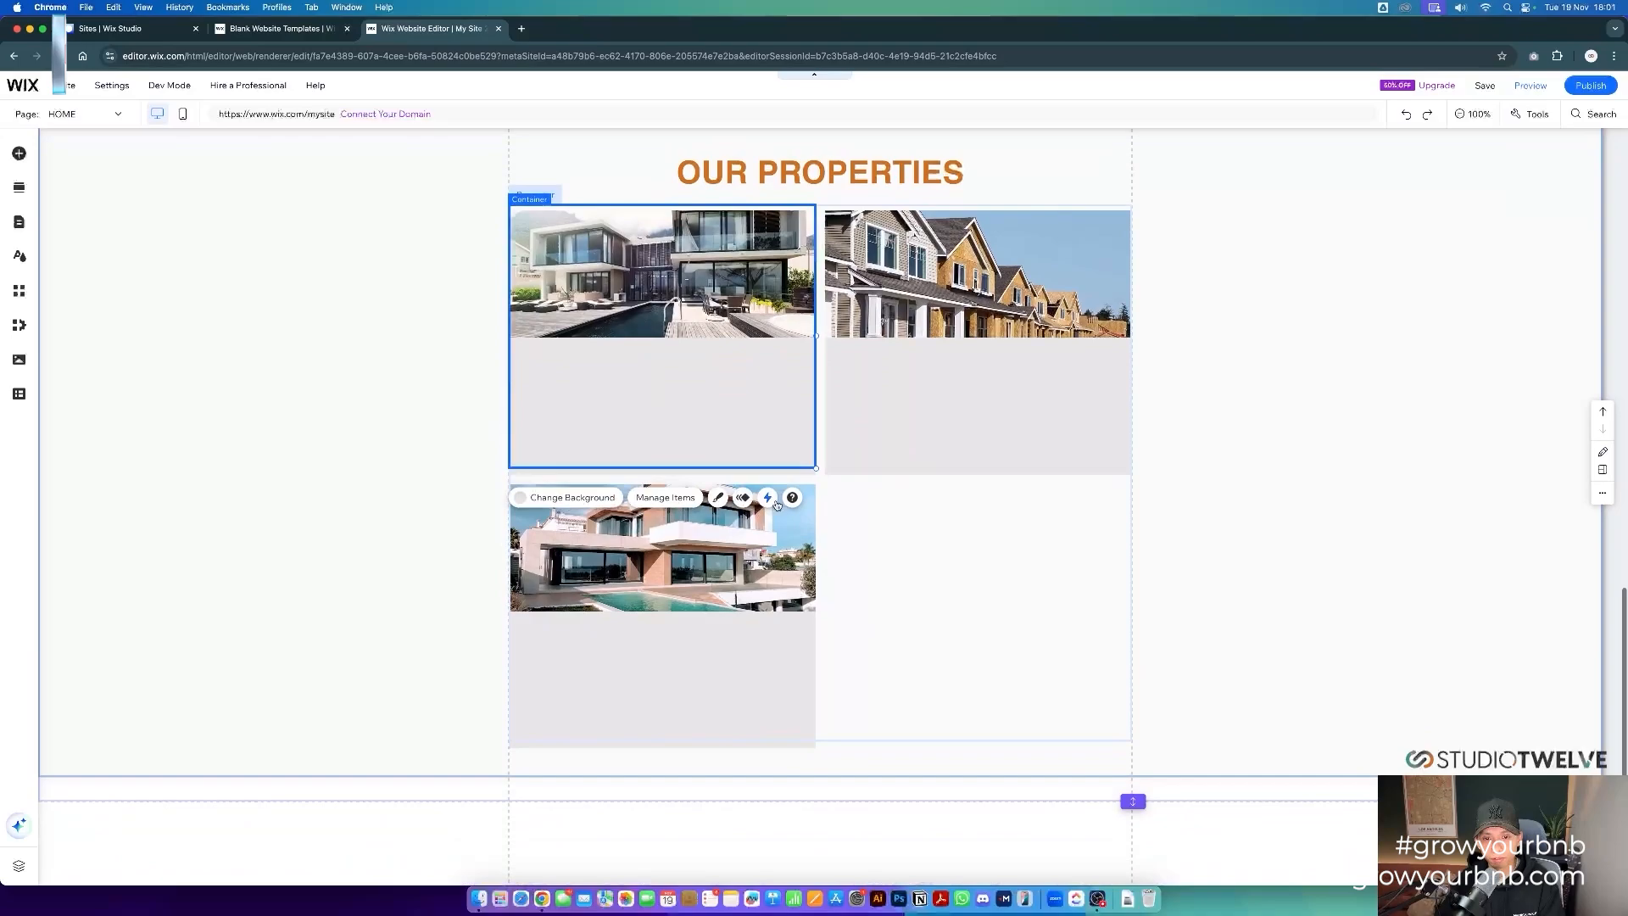
scroll(867, 488, "down", 1)
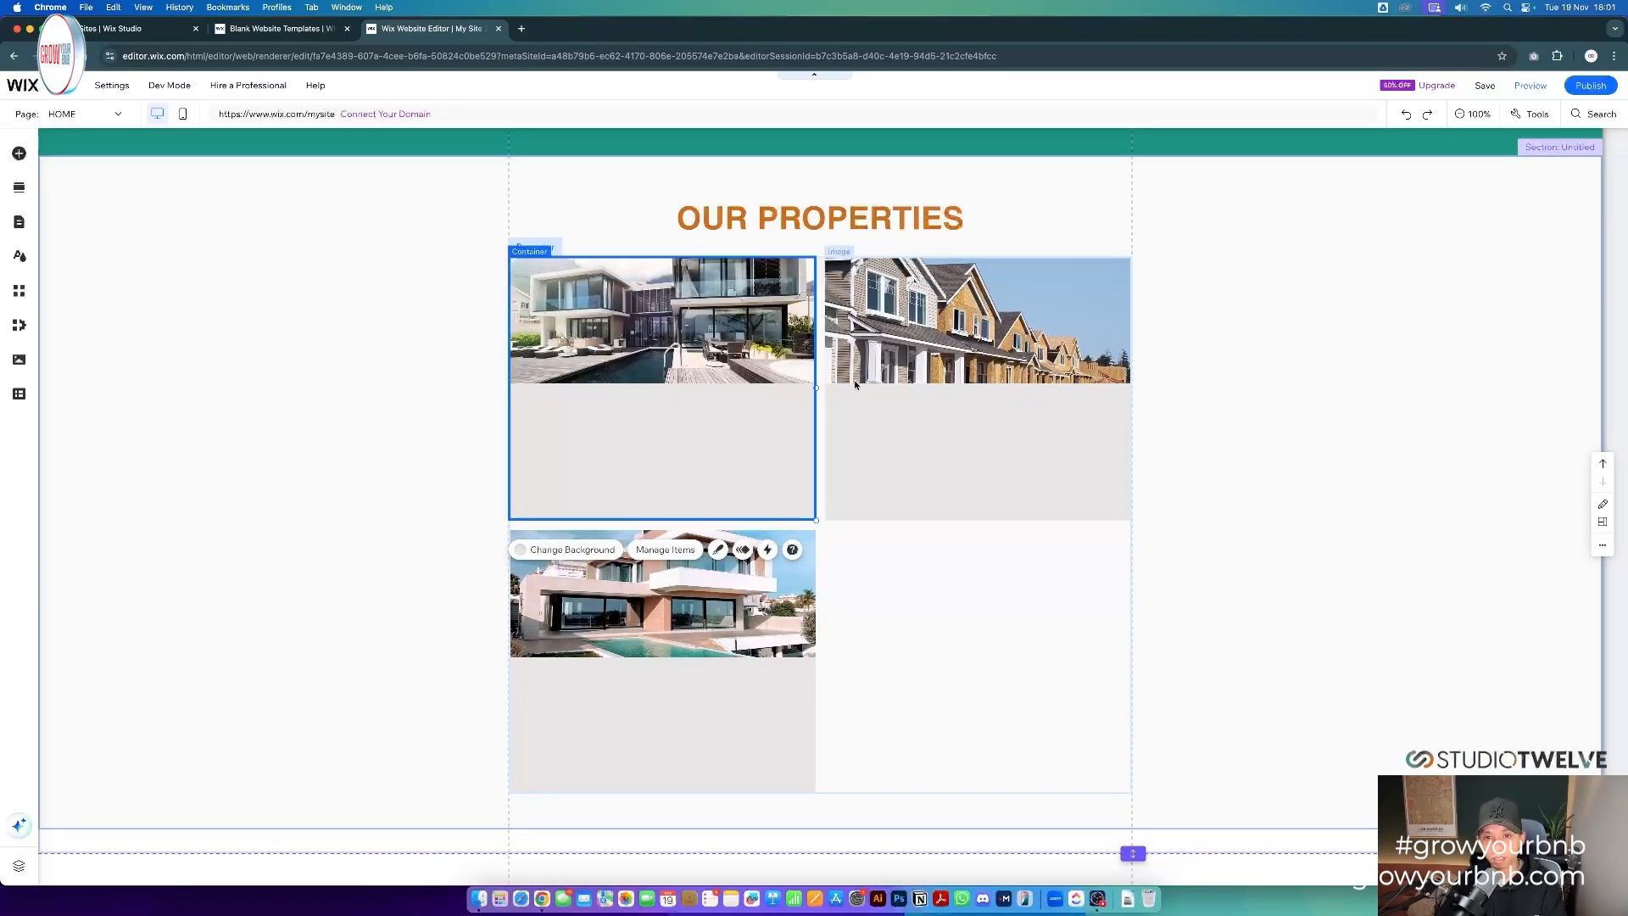
left_click(450, 406)
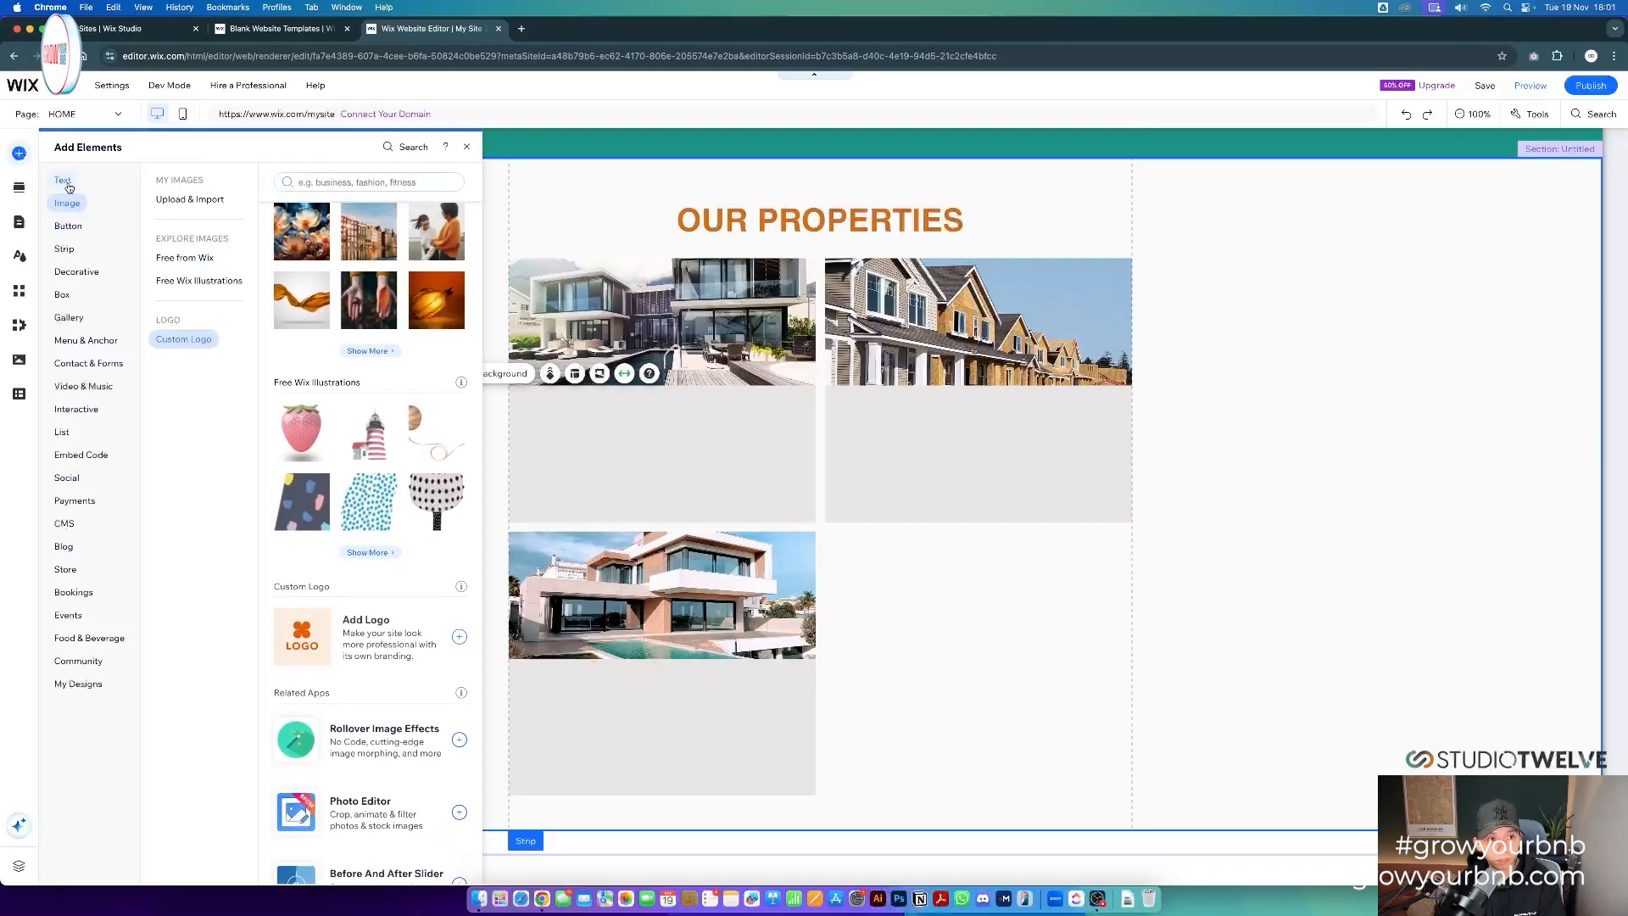
left_click(66, 182)
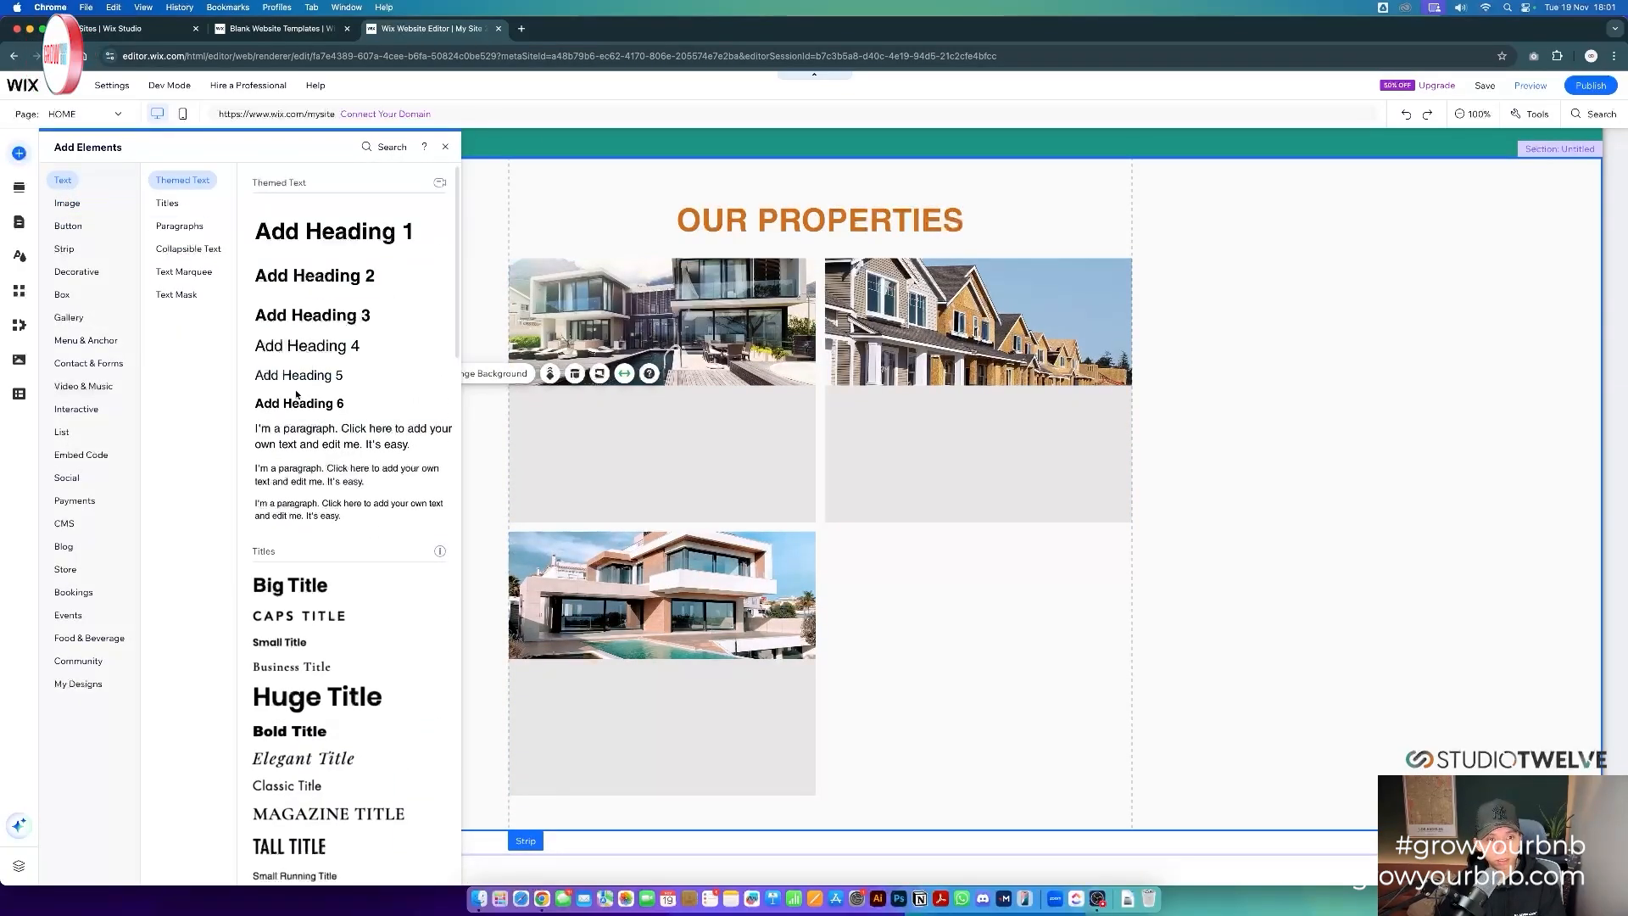
left_click_drag(296, 407, 596, 411)
double_click(596, 409)
type("Property 1")
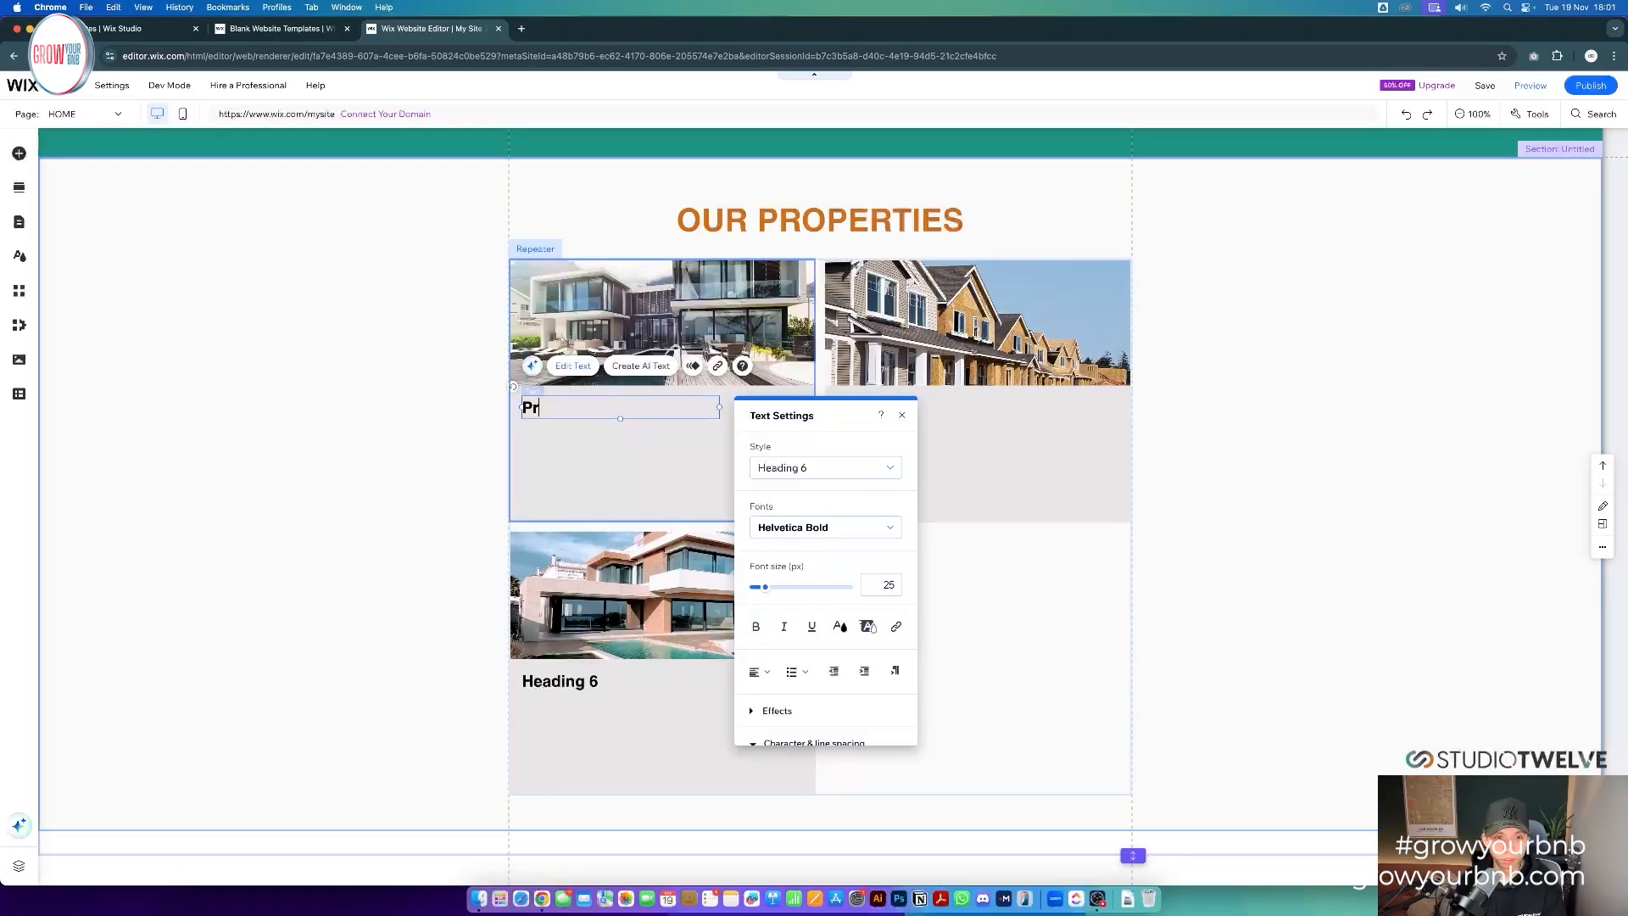
- Change the headings in the second and third repeater boxes to "Property 2" and "Property 3"
left_click(896, 408)
type("Property 1")
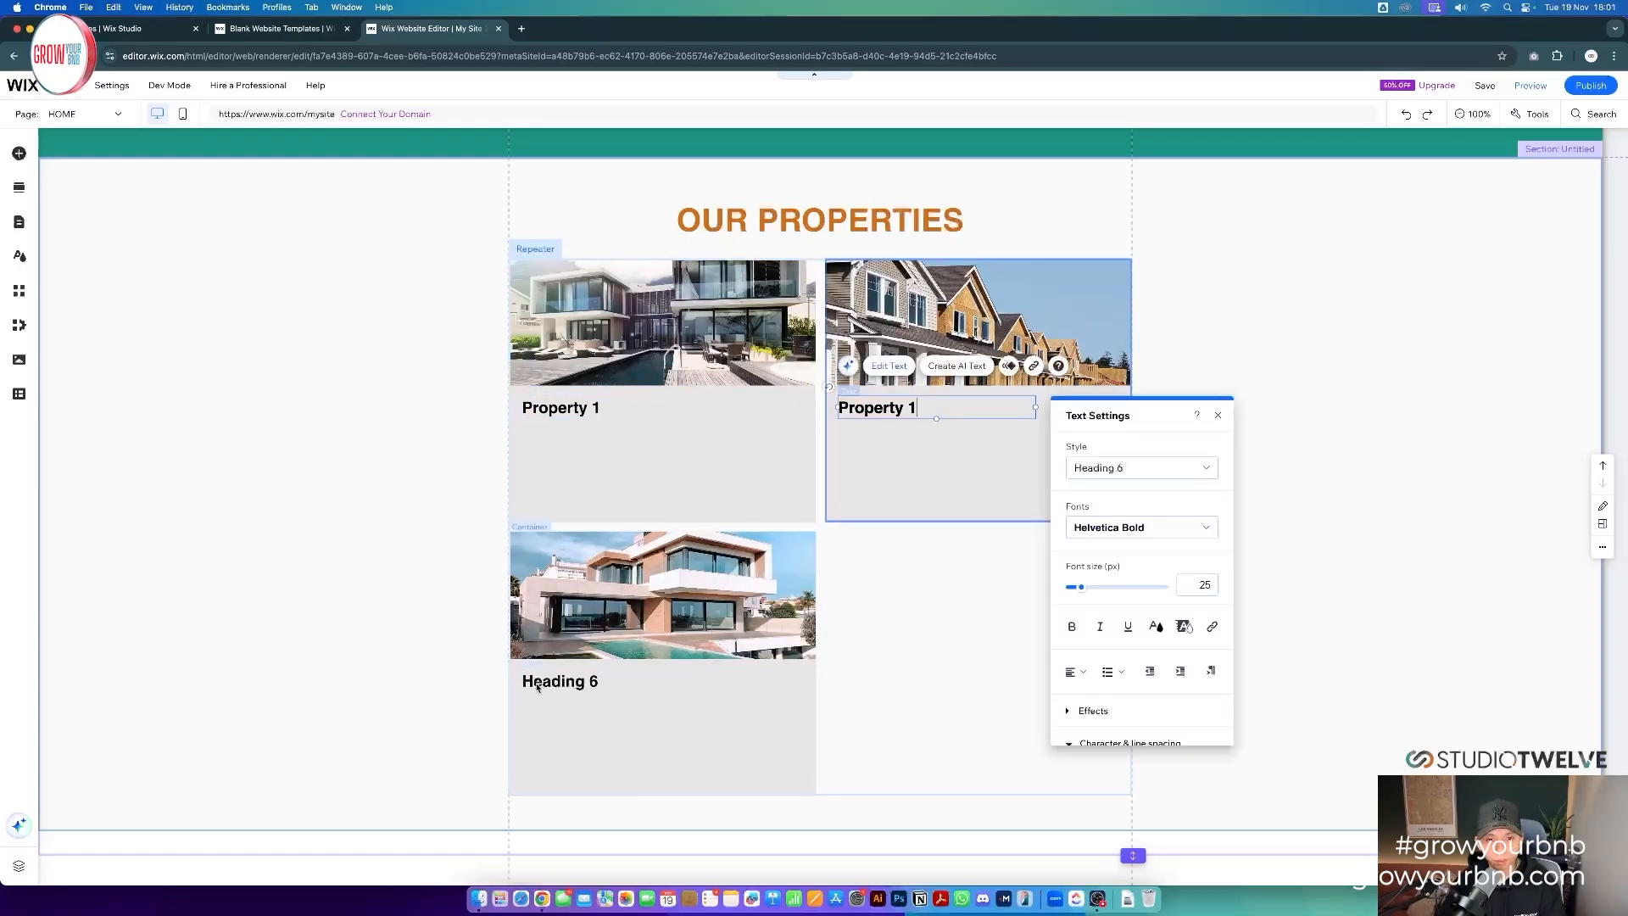
double_click(562, 680)
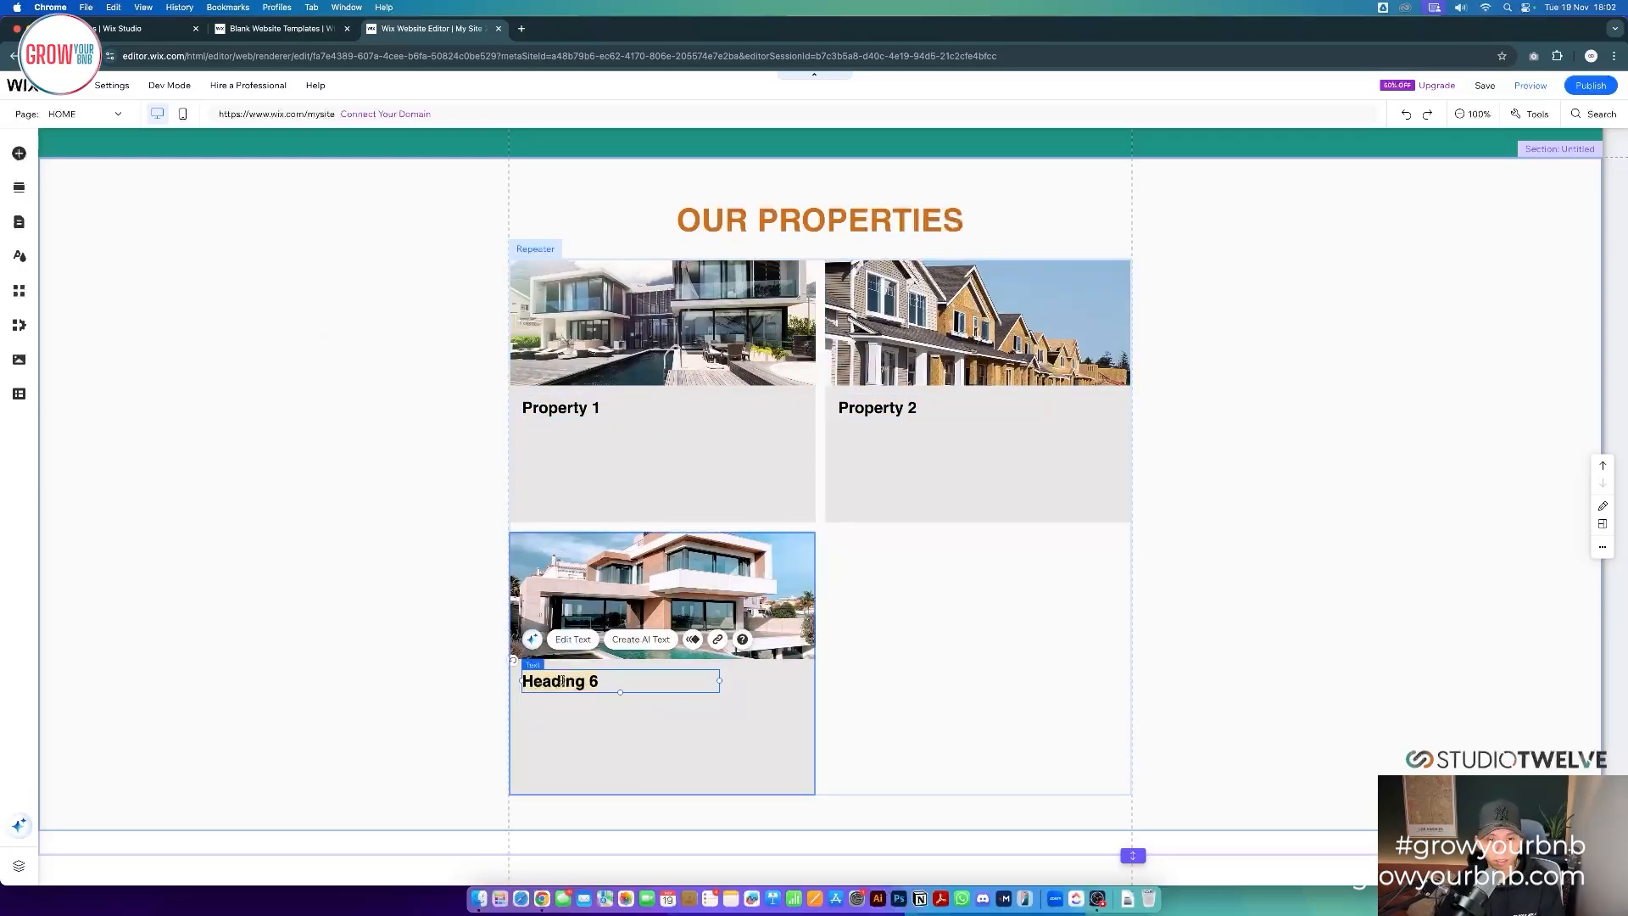
type("Property 1")
type("3")
left_click(995, 603)
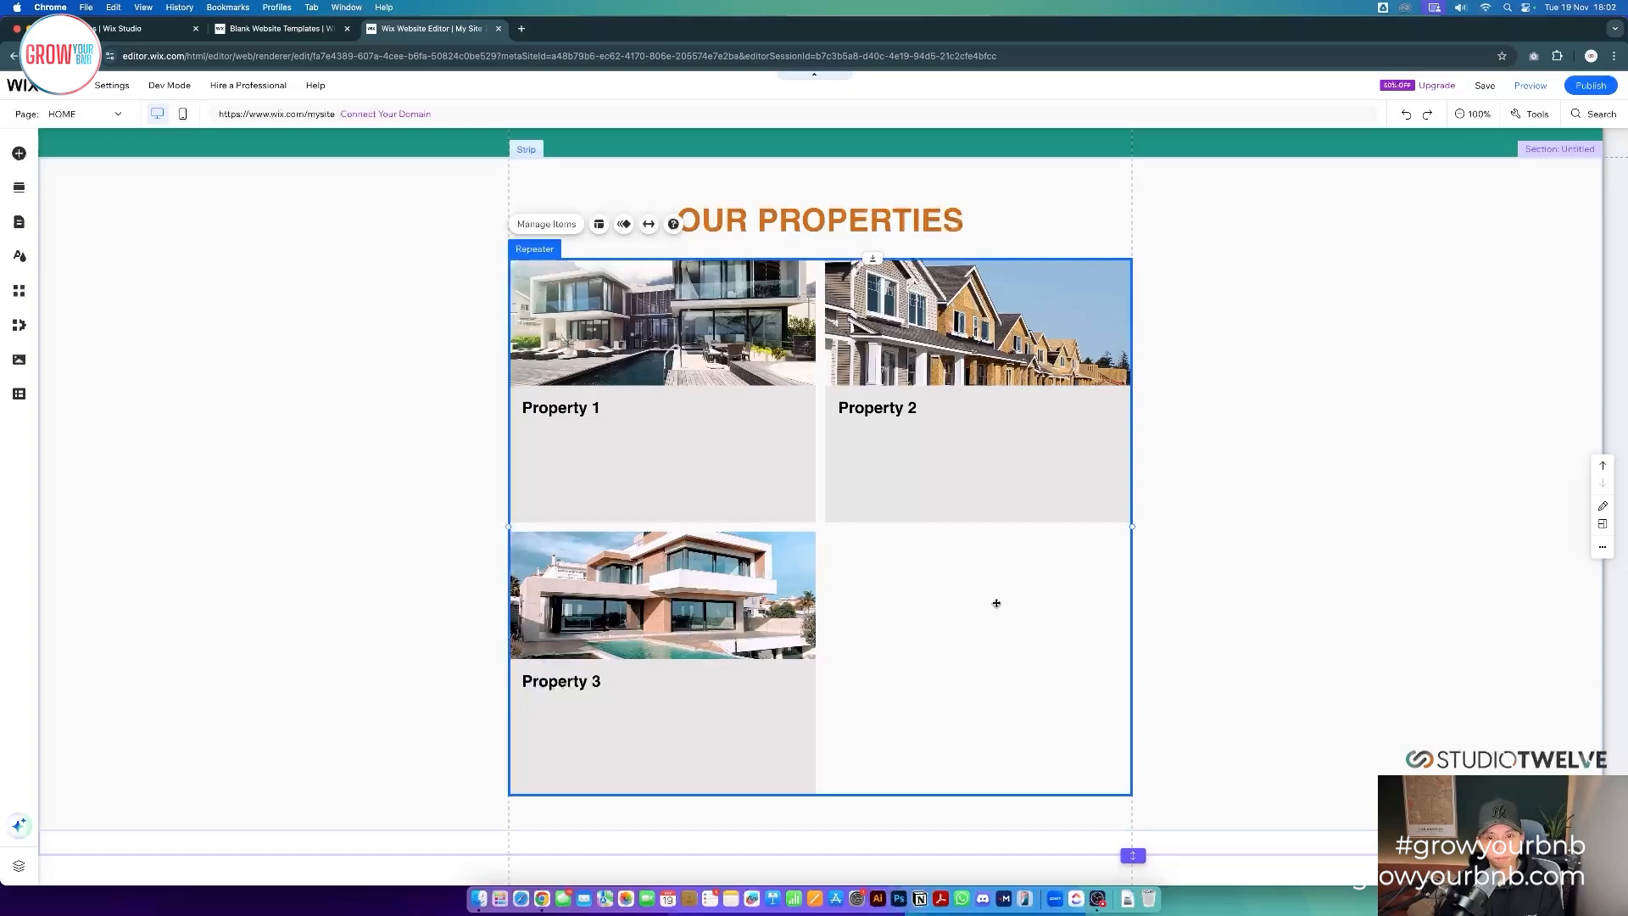
- Add a Paragraph 3 text below the "Property 1" heading reading "3 Beds | 3 Bedrooms | 3 Guests"
left_click(550, 413)
left_click(371, 483)
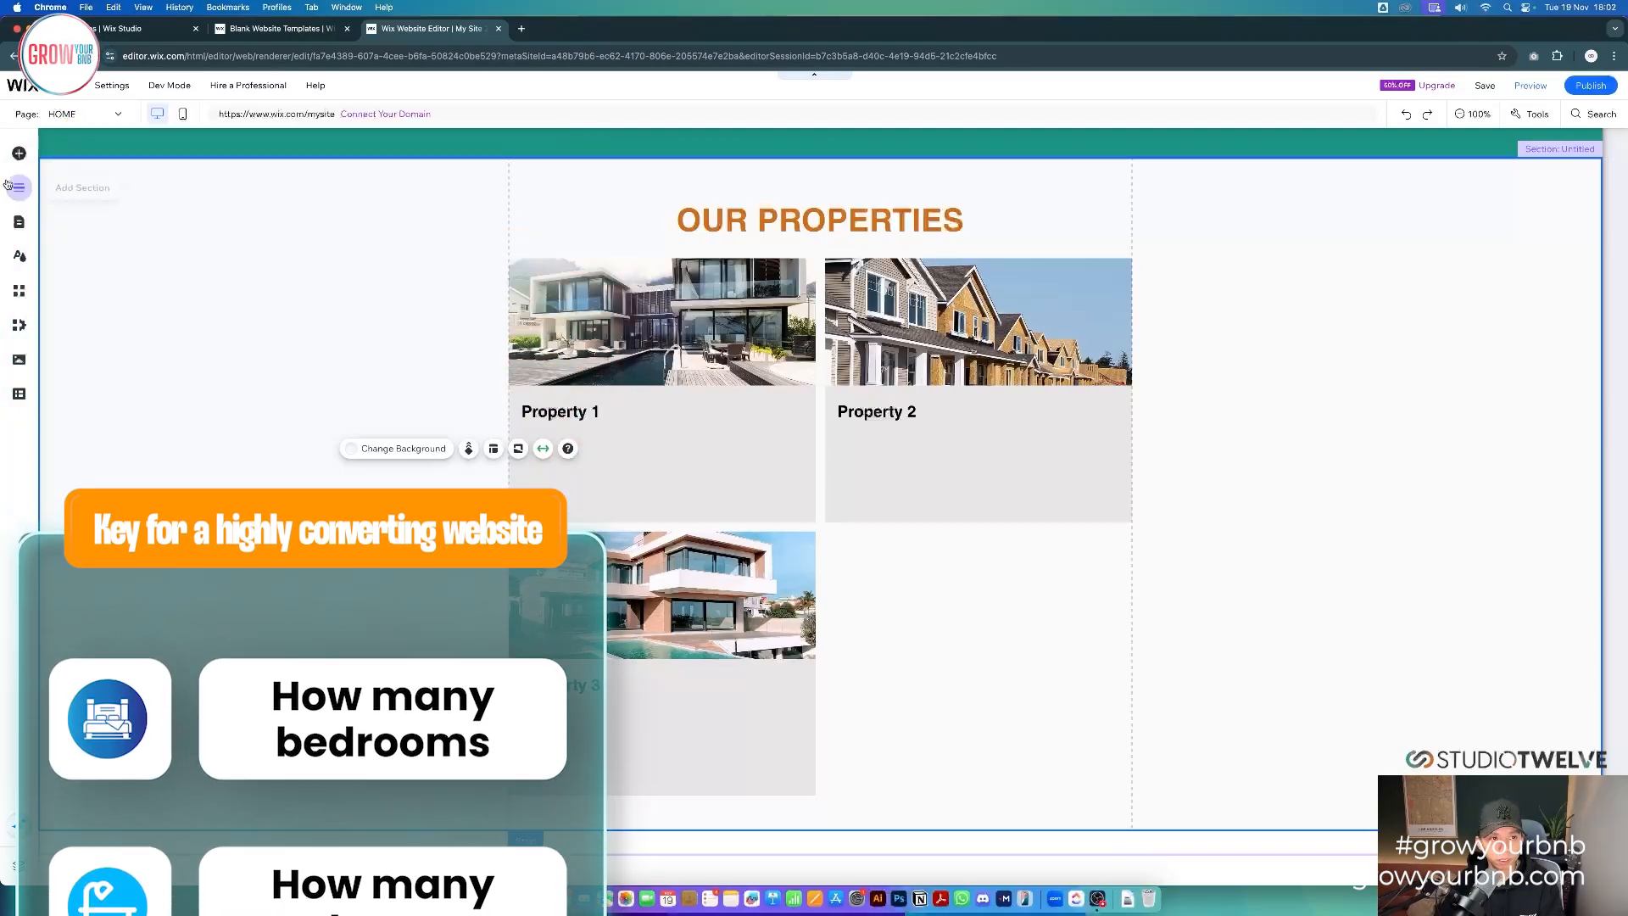
left_click(19, 153)
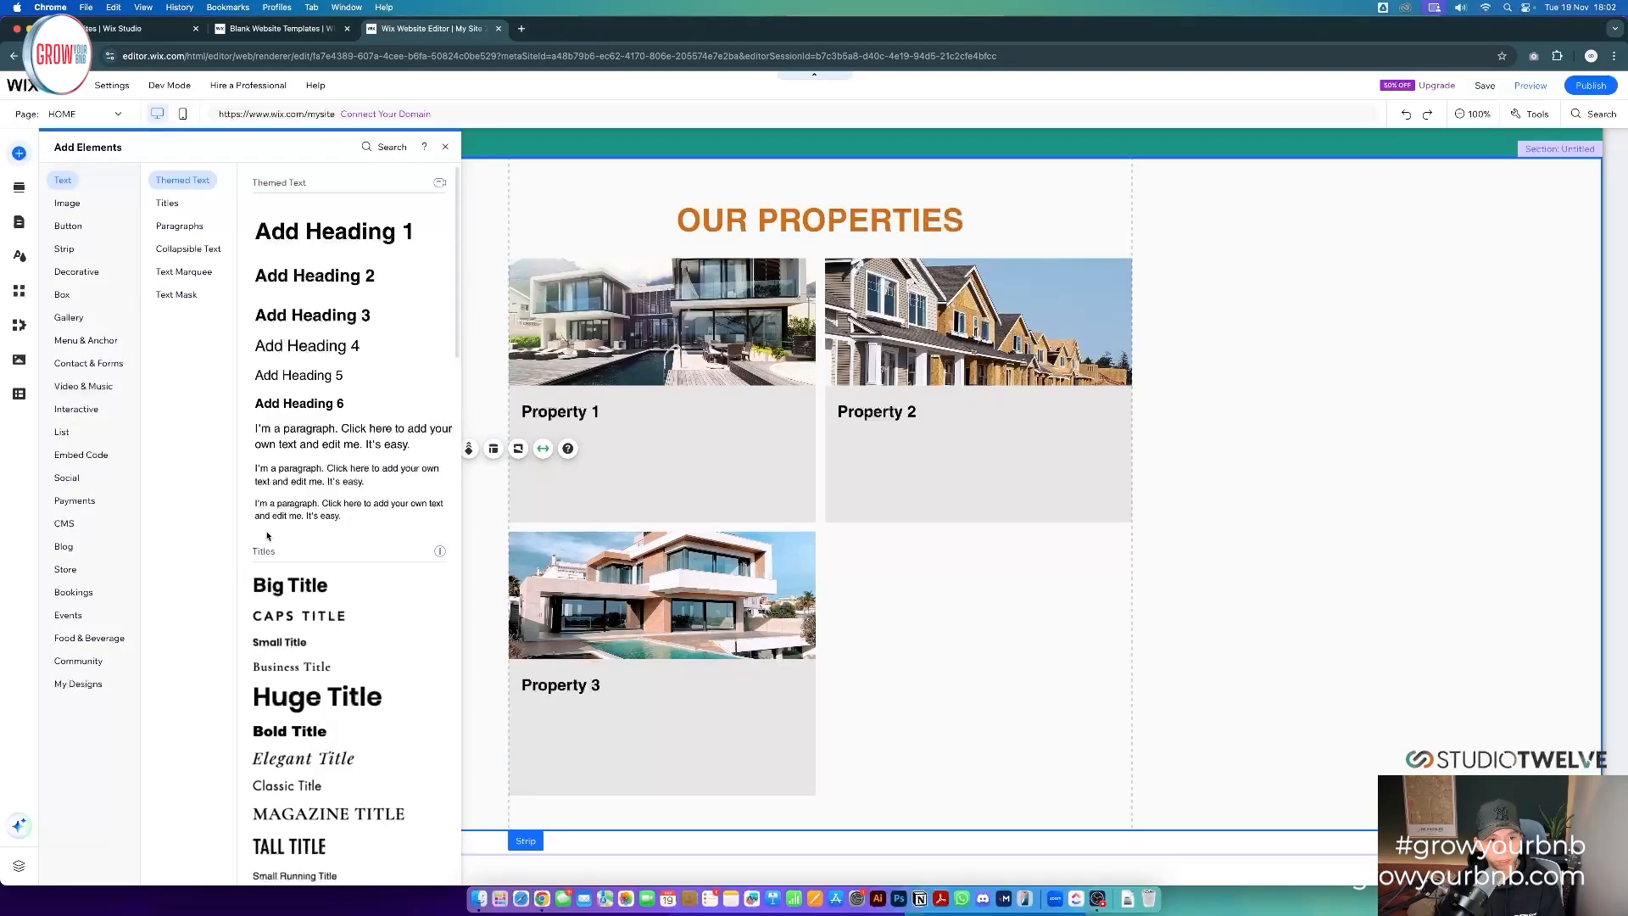
scroll(291, 543, "down", 1)
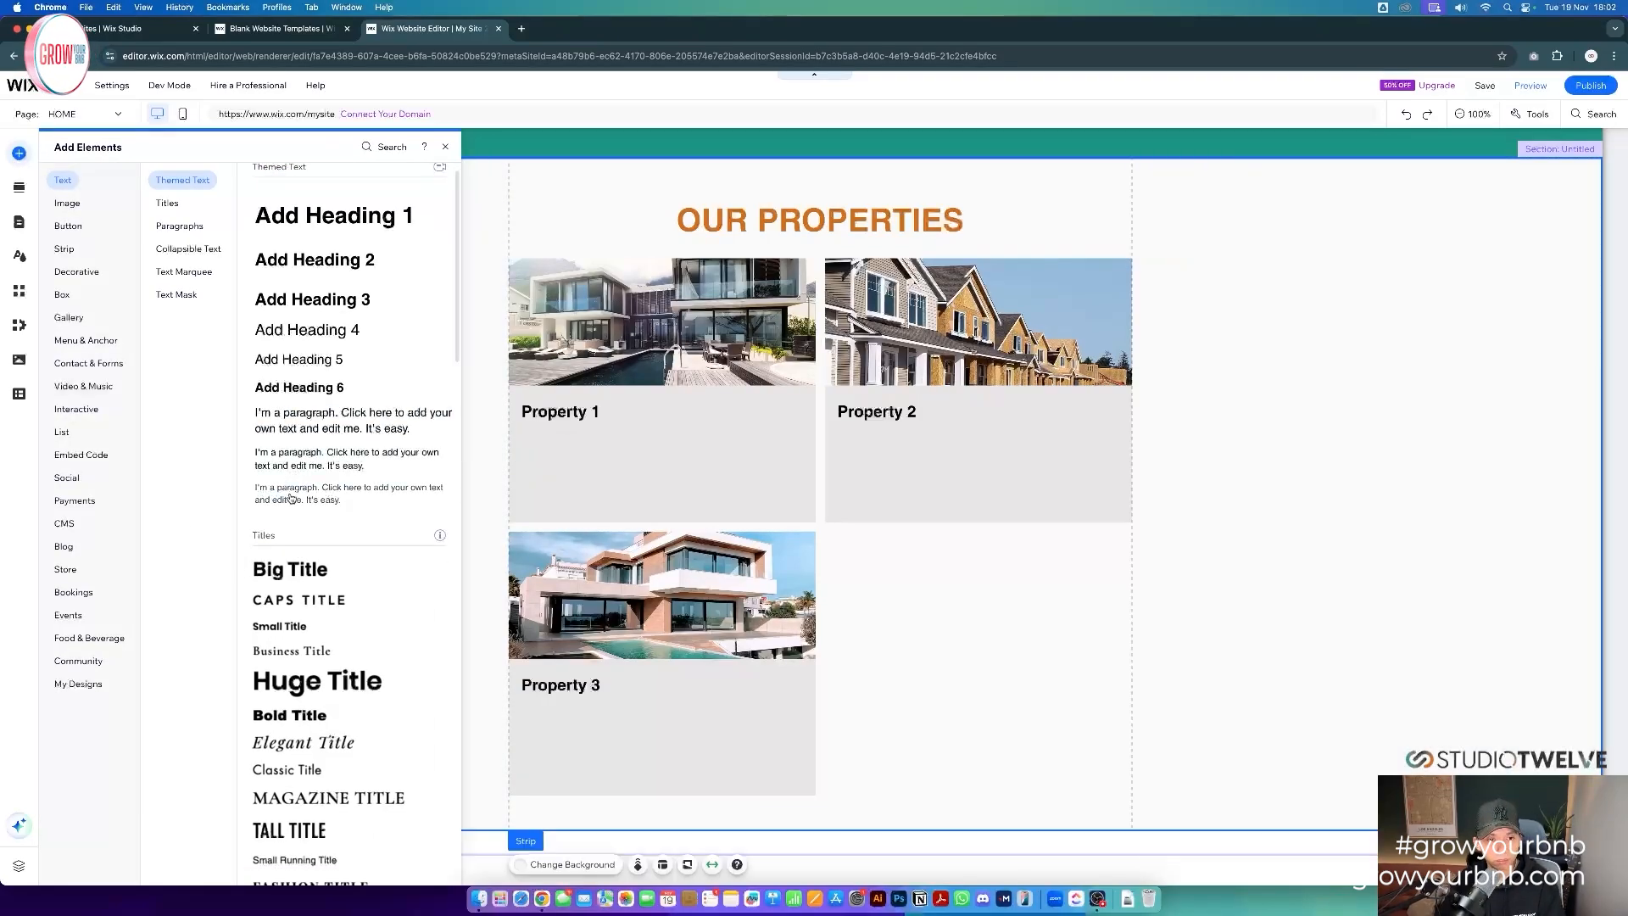
left_click_drag(289, 498, 583, 445)
double_click(583, 444)
key("BackSpace")
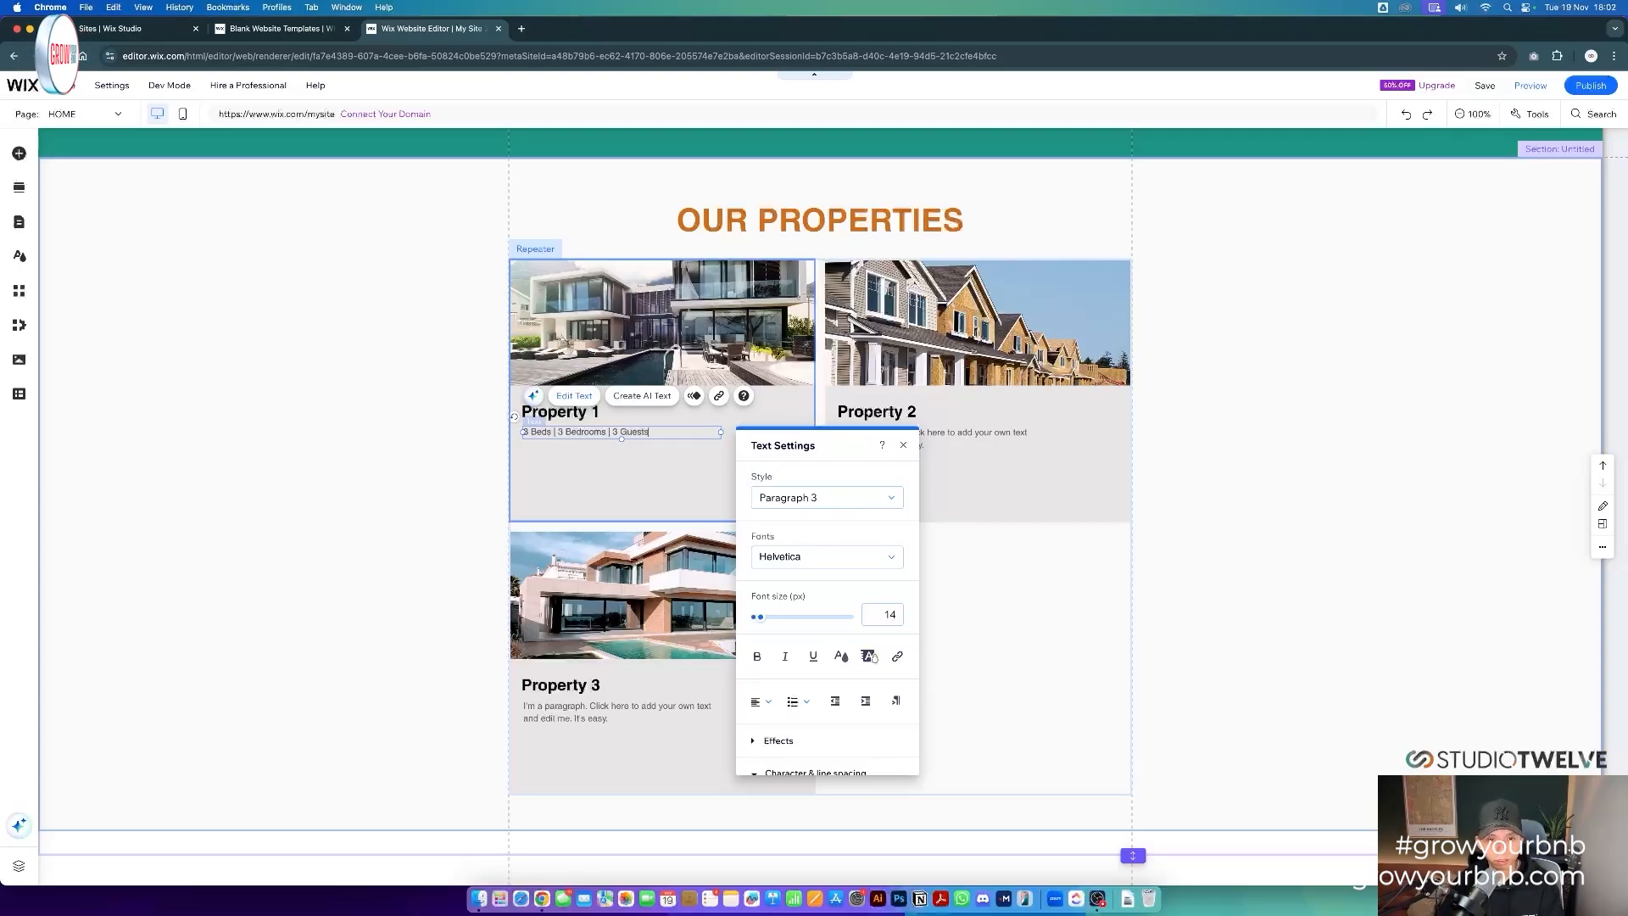
left_click(621, 487)
- Replace the placeholder paragraphs in the Property 2 and Property 3 boxes with "3 Beds | 3 Bedrooms | 3 Guests"
double_click(965, 436)
key("super+a")
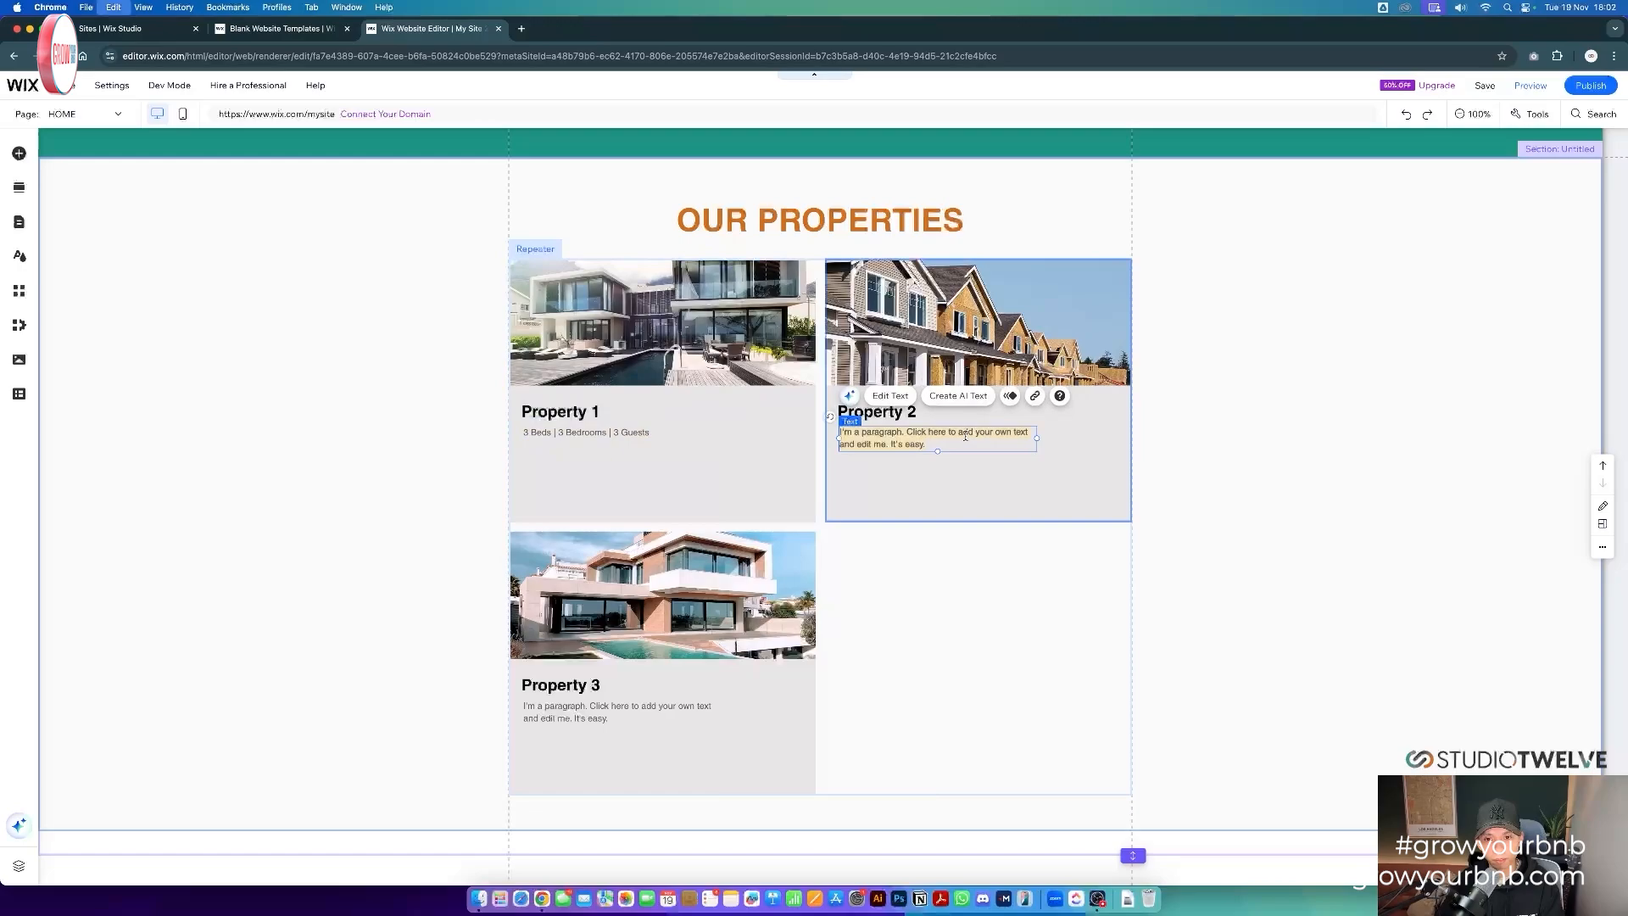
type("3 Beds | 3 Bedrooms | 3 Guests")
double_click(539, 717)
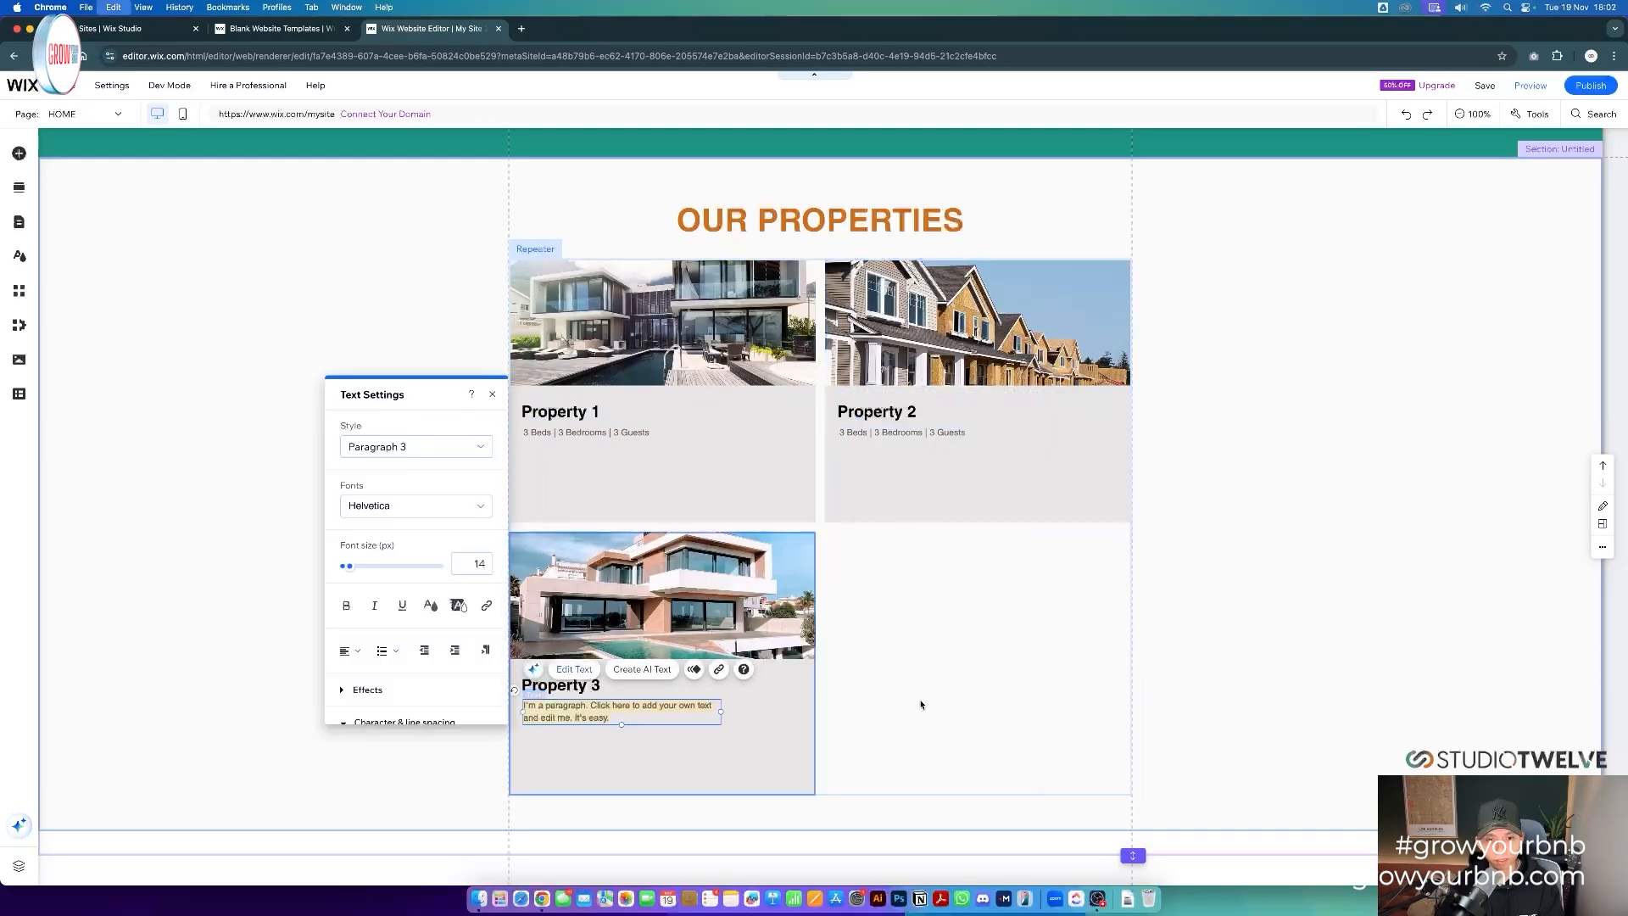
type("3 Beds | 3 Bedrooms | 3 Guests")
left_click(920, 703)
- Duplicate the "3 Beds | 3 Bedrooms | 3 Guests" text in the Property 1 box and place the copy just below the original
left_click(604, 432)
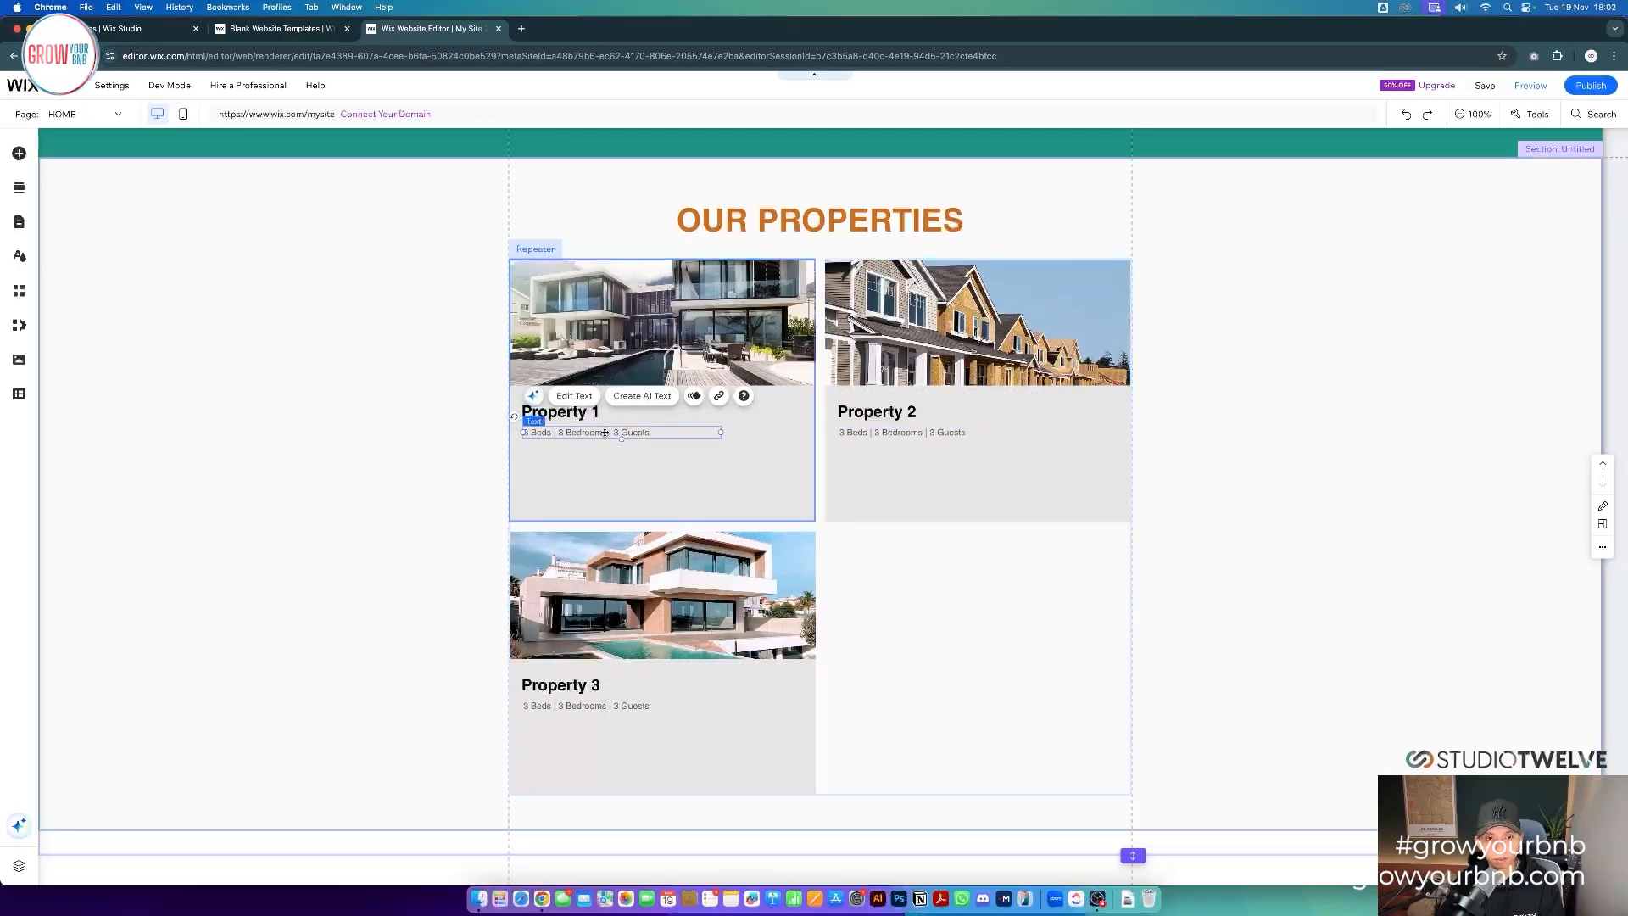
left_click(652, 470)
left_click(584, 434)
key("super+c")
key("super+v")
left_click_drag(619, 446, 617, 460)
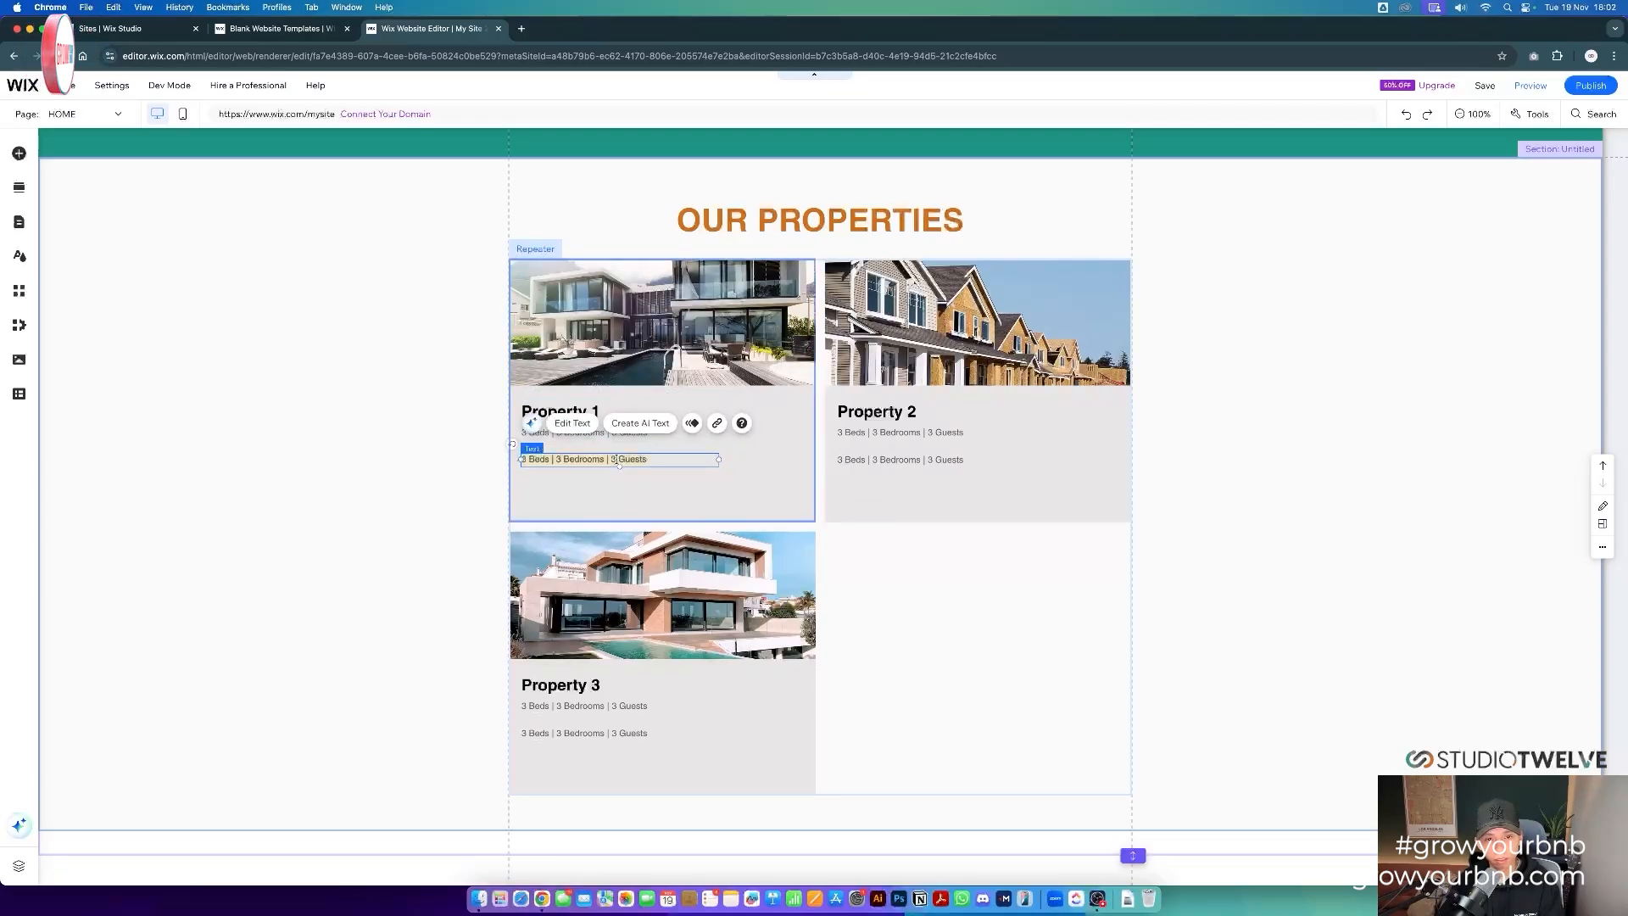
- Generate AI text for the duplicated line with the prompt "create a short property description about a 3 bedroom house in manchester"
double_click(616, 458)
left_click(651, 423)
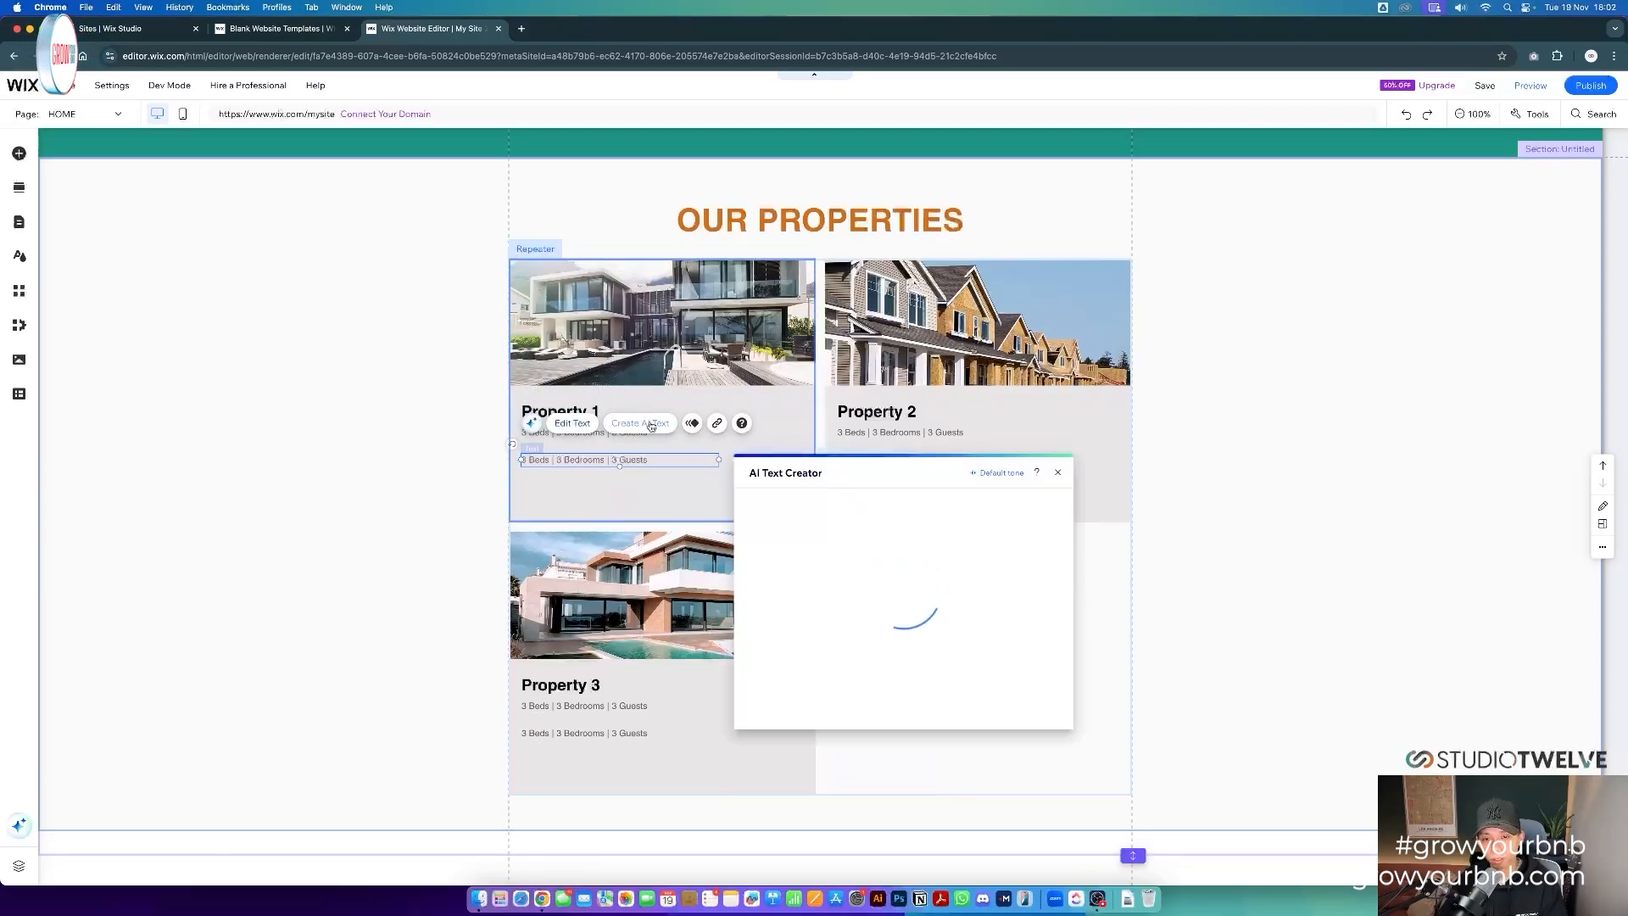
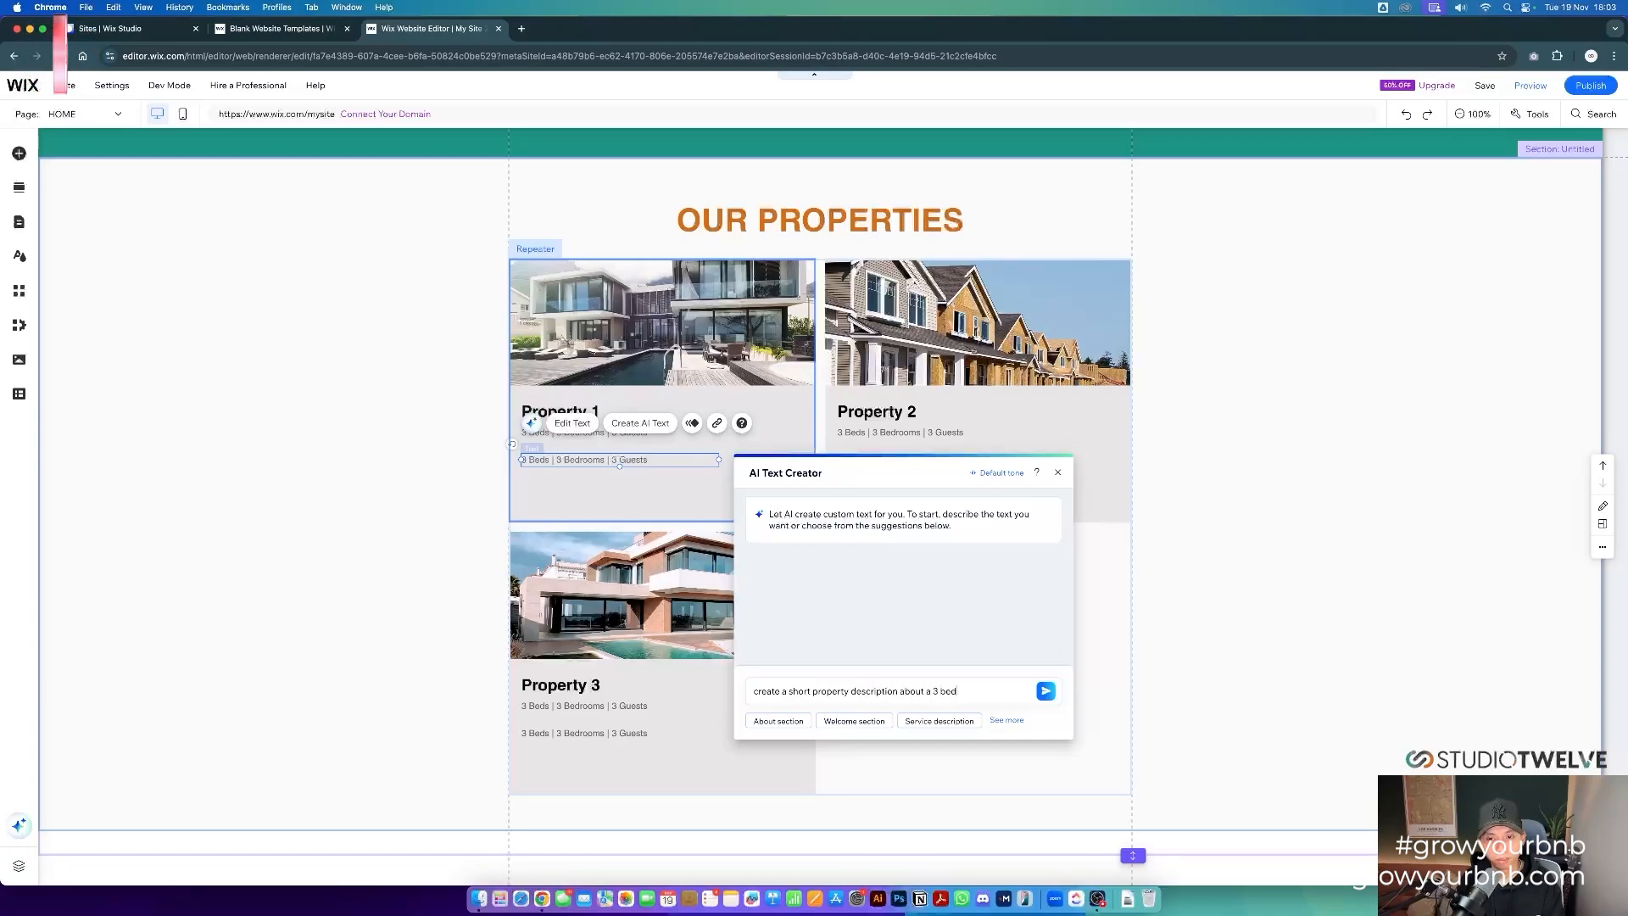
type("manchest")
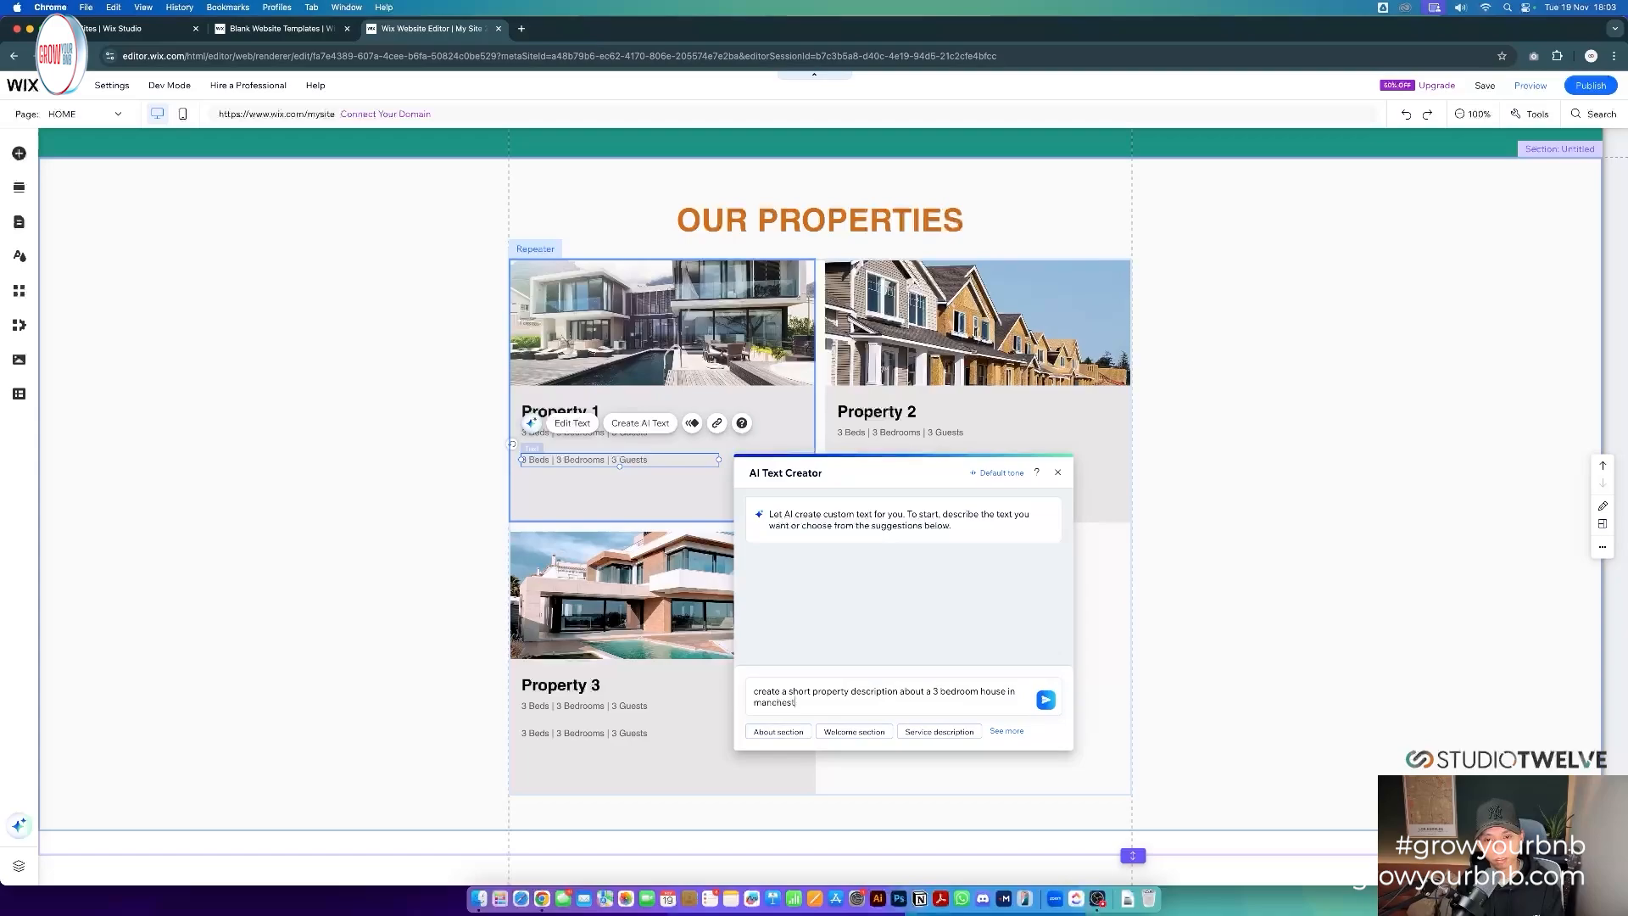
type("er")
key("Return")
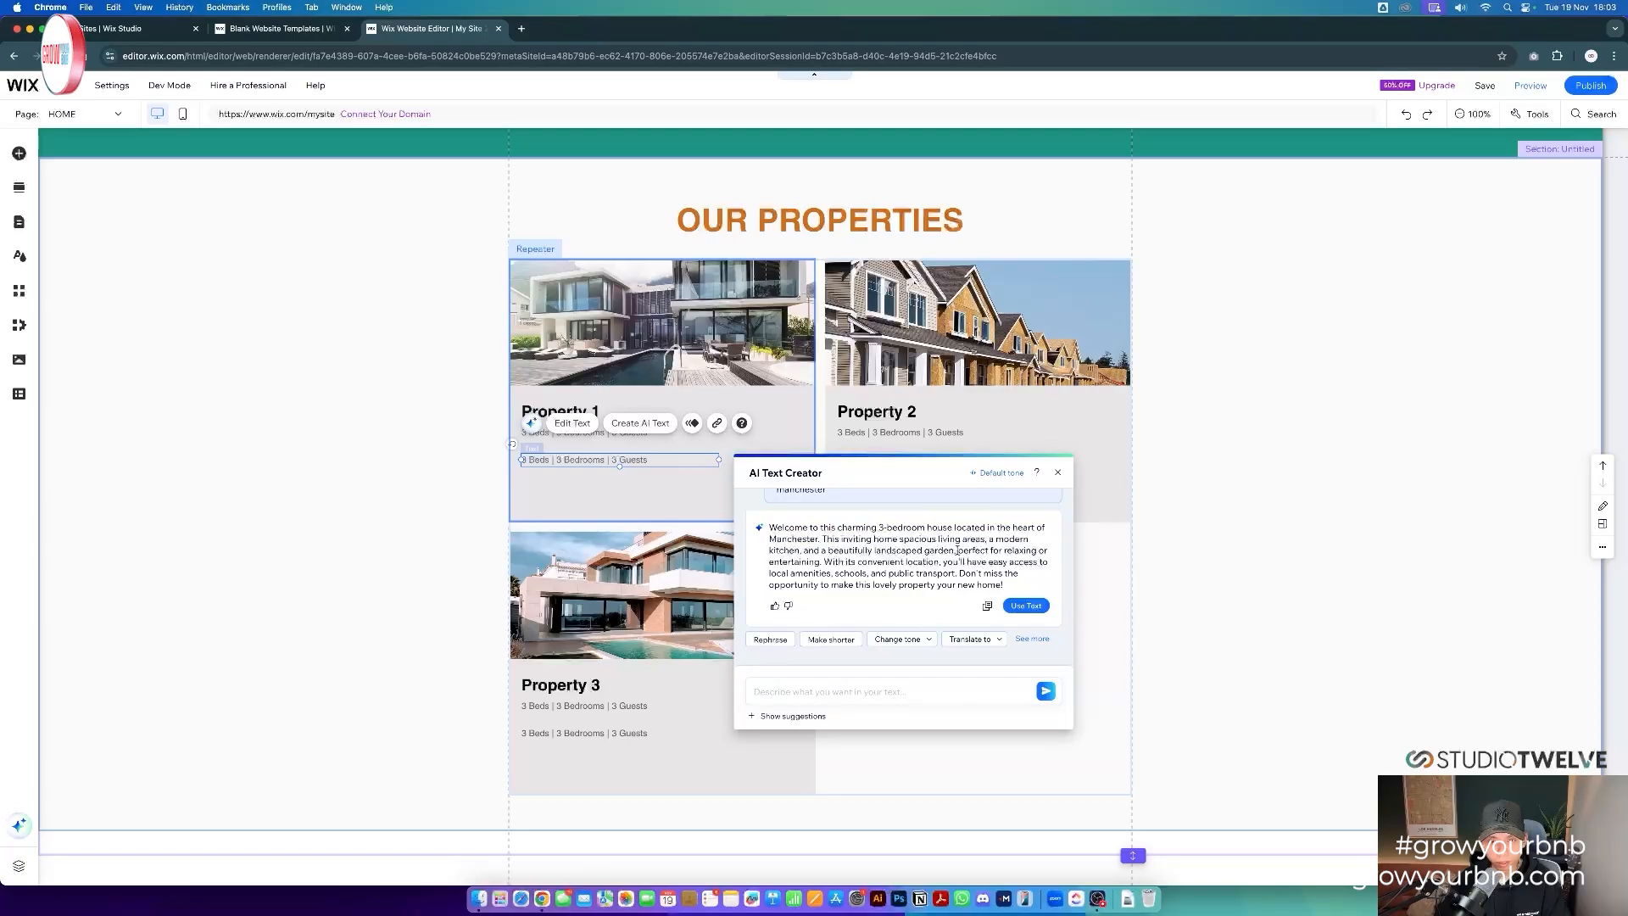
- Replace the duplicated line in the Property 1 box with the generated description up to "relaxing or entertaining." and widen its text box slightly
left_click_drag(822, 560, 768, 527)
key("super+c")
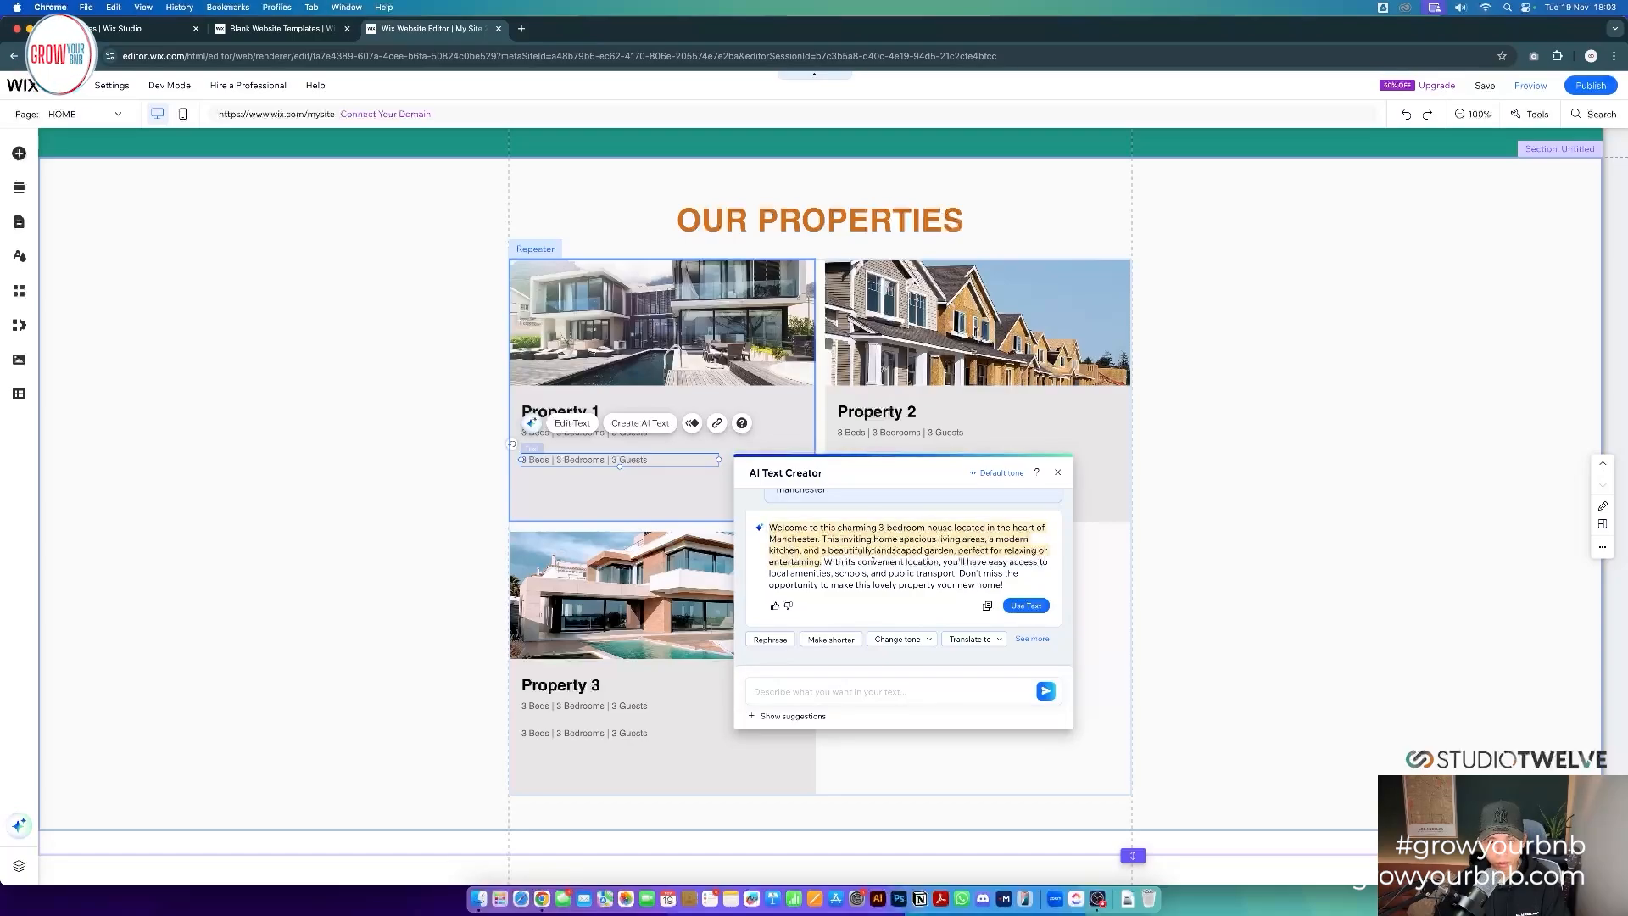
left_click(1057, 473)
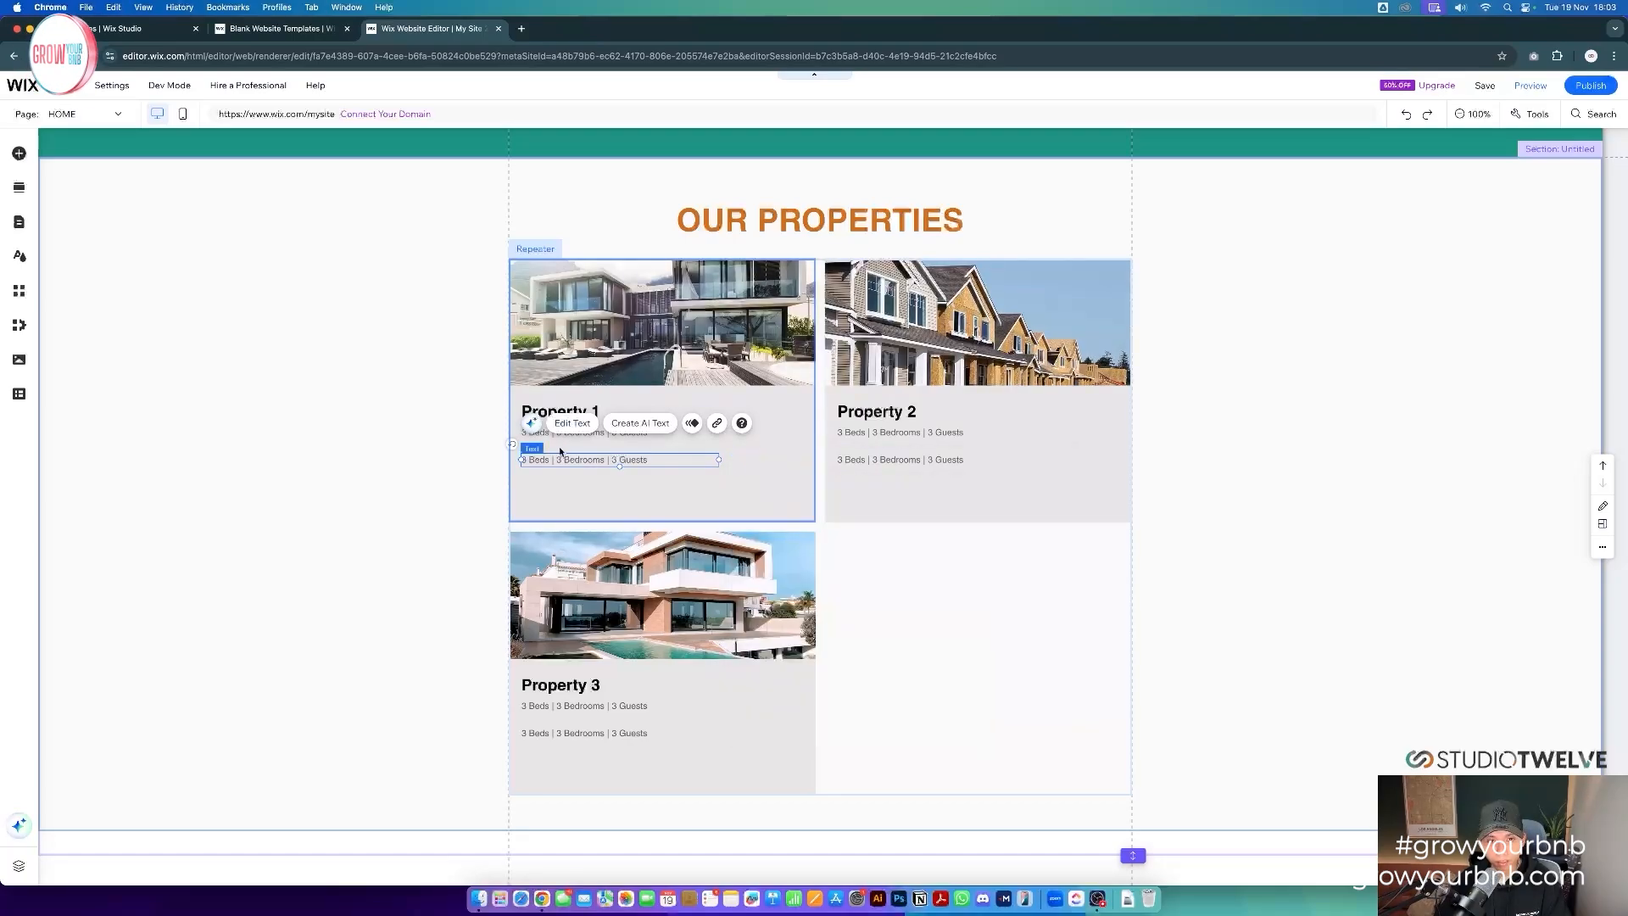
double_click(588, 463)
key("super+v")
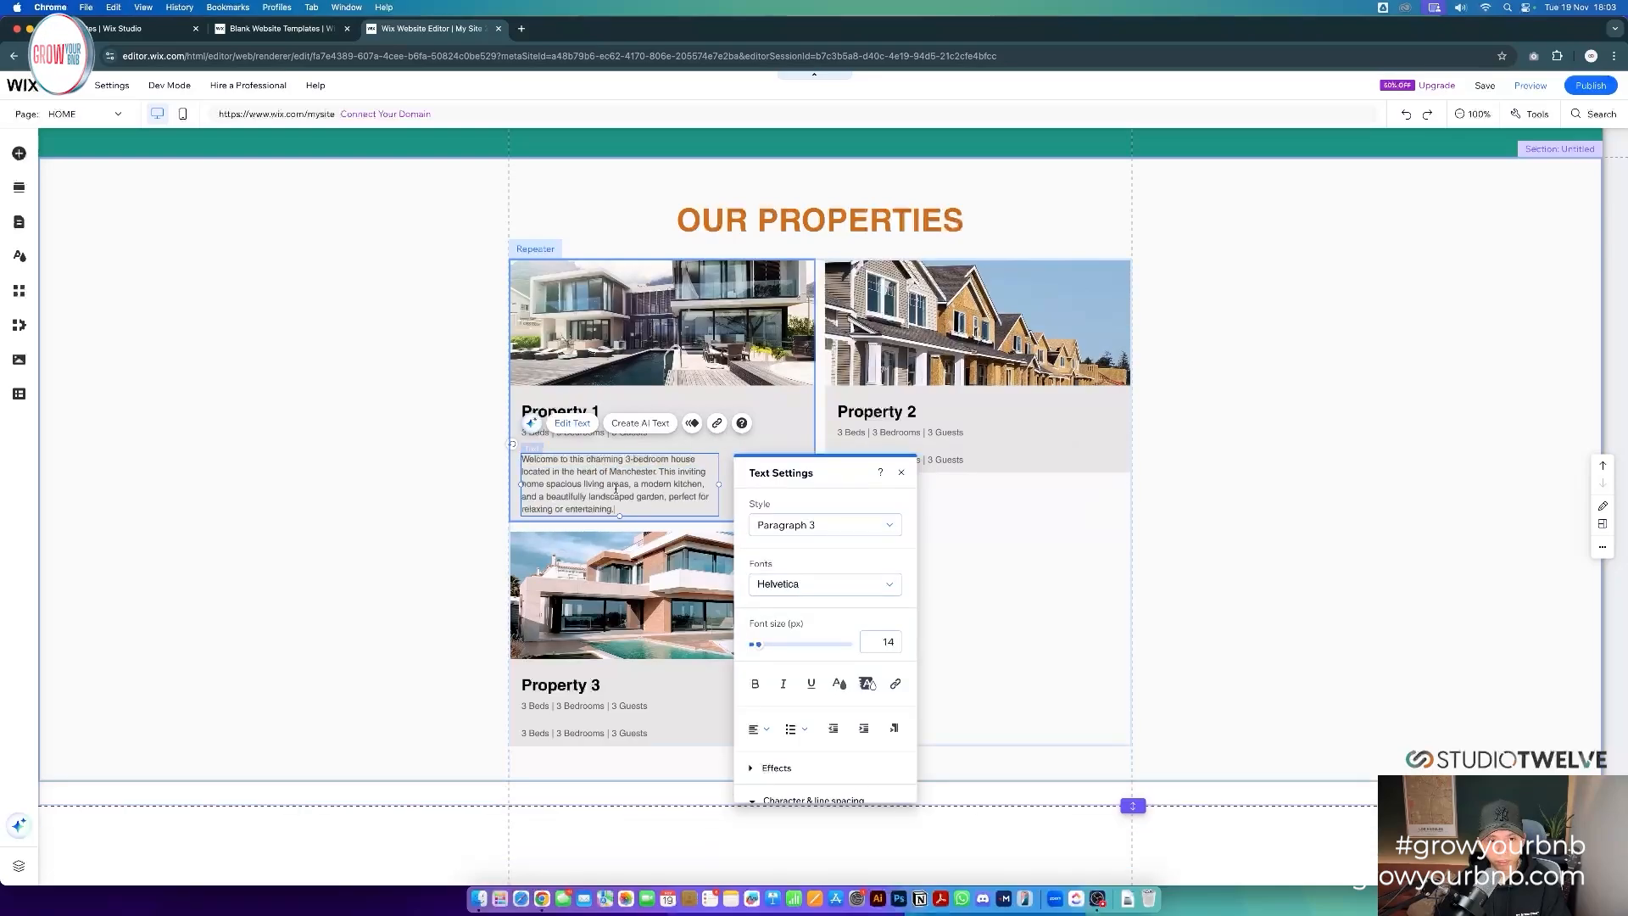
left_click(379, 487)
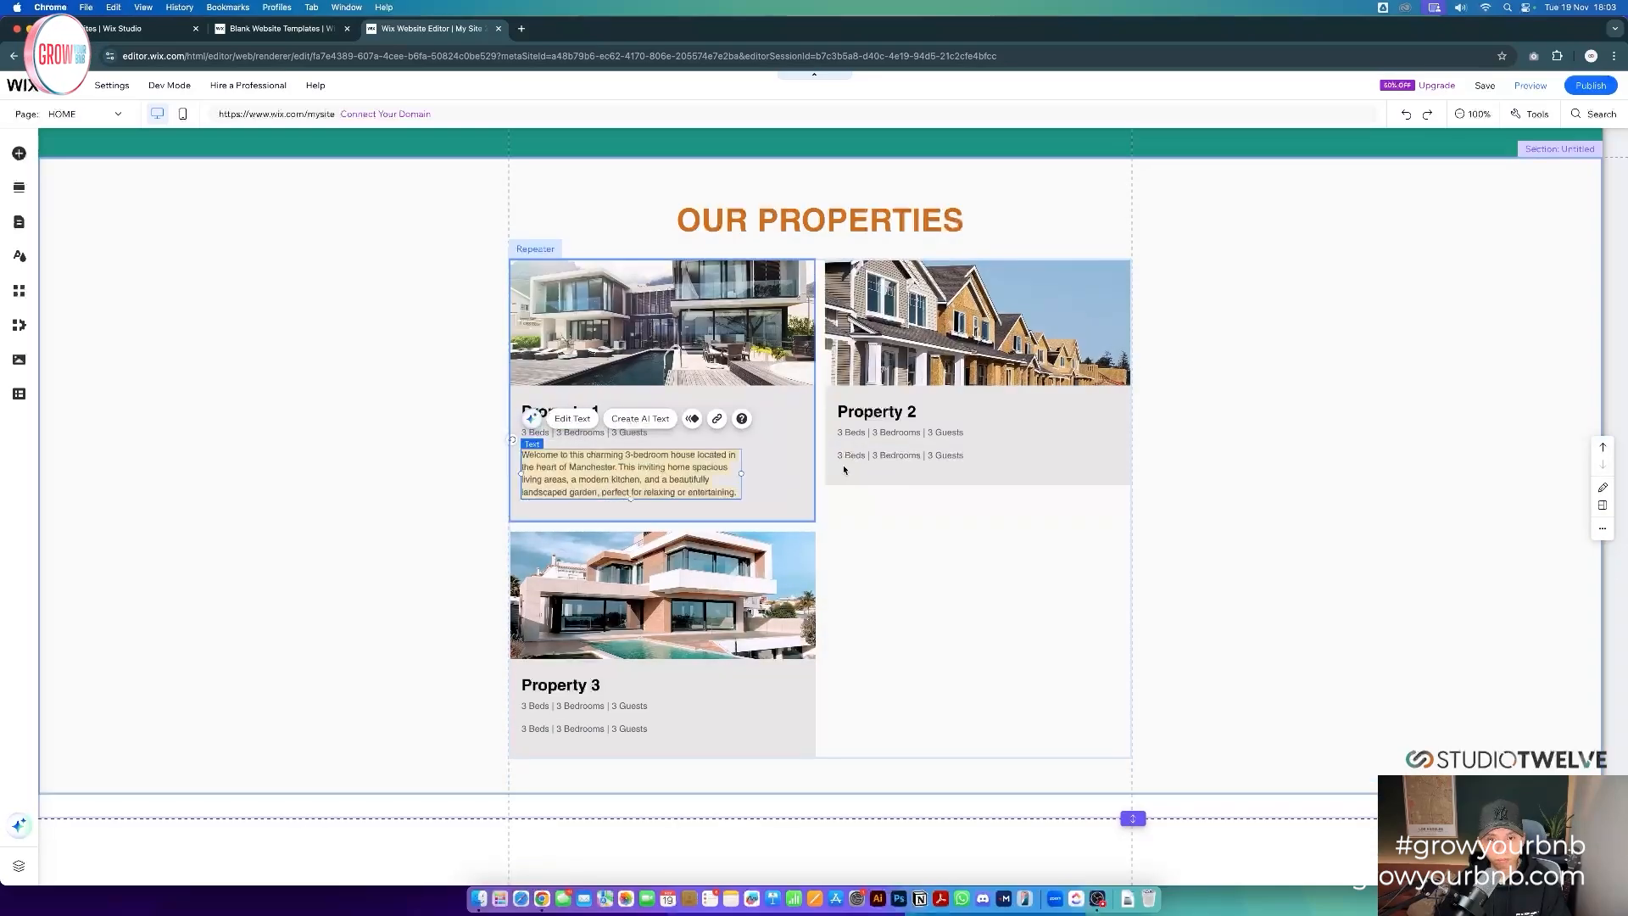
- Replace the lower "3 Beds | 3 Bedrooms | 3 Guests" line in the Property 2 box with the same copied house description
double_click(847, 455)
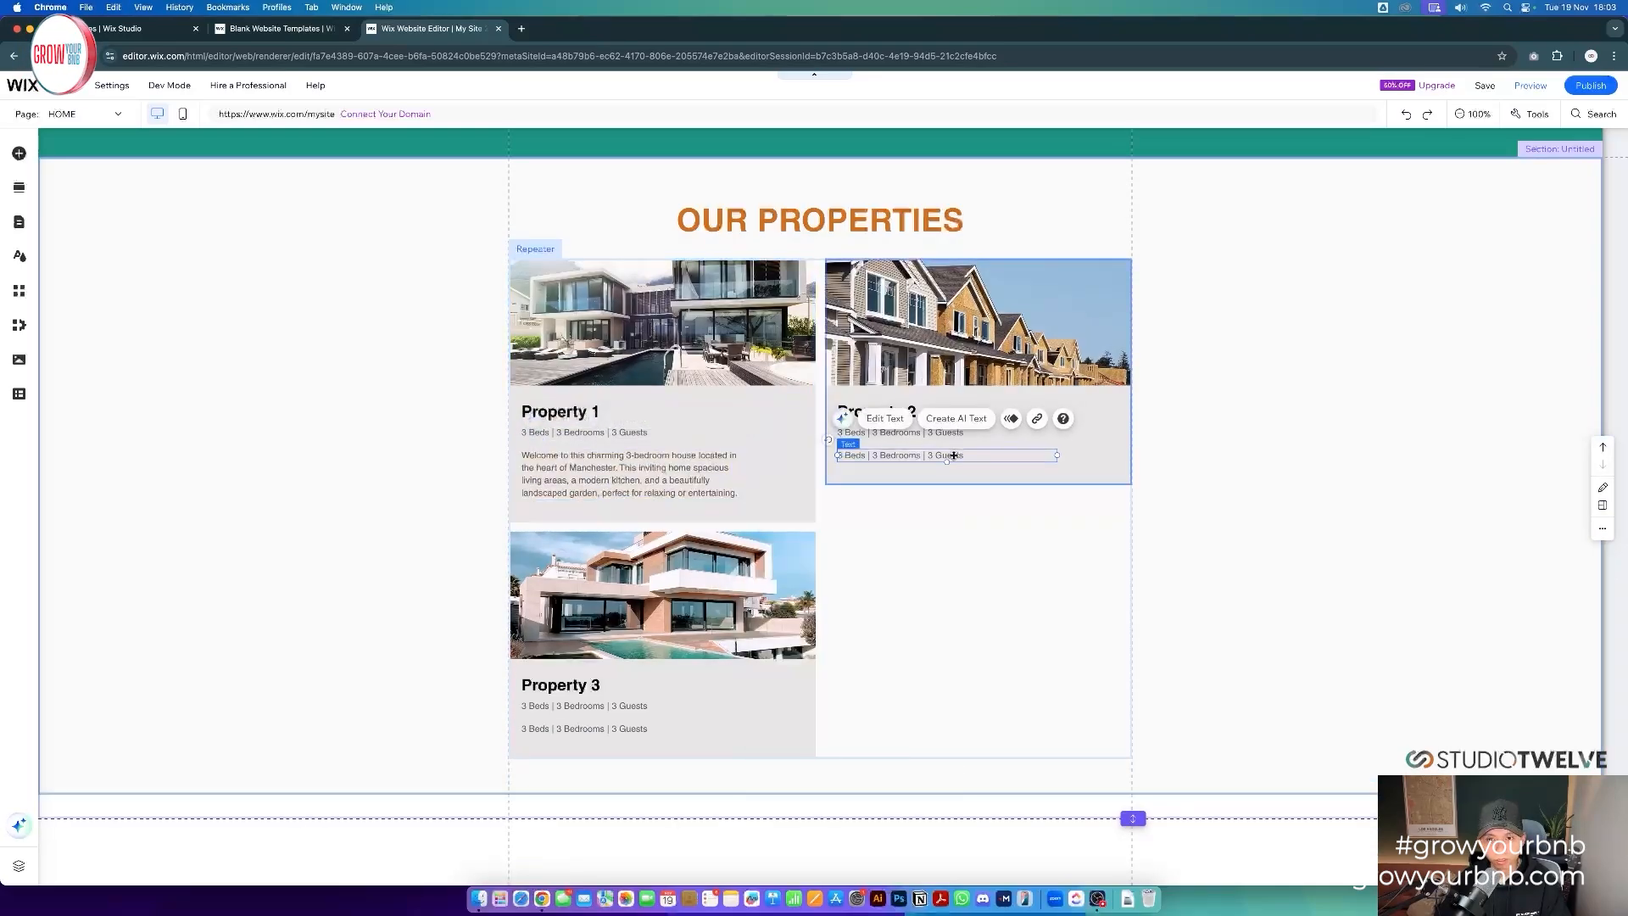
key("super+v")
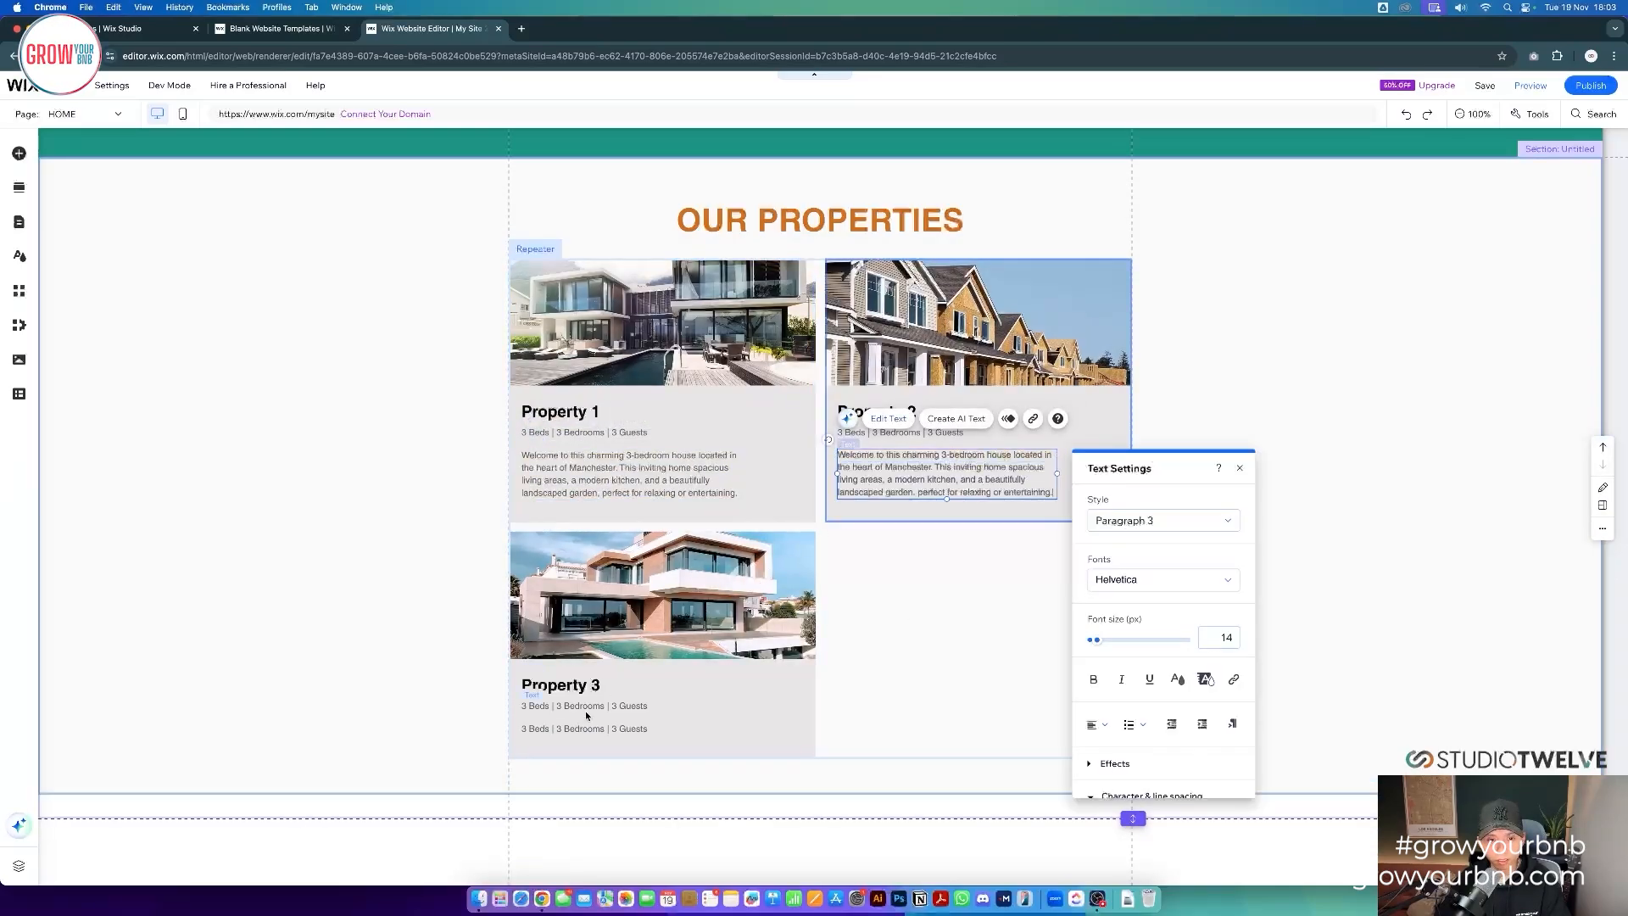
- Replace the second details line in the Property 3 card with the copied Manchester house description
left_click(591, 729)
double_click(591, 729)
key("super+v")
left_click(1094, 654)
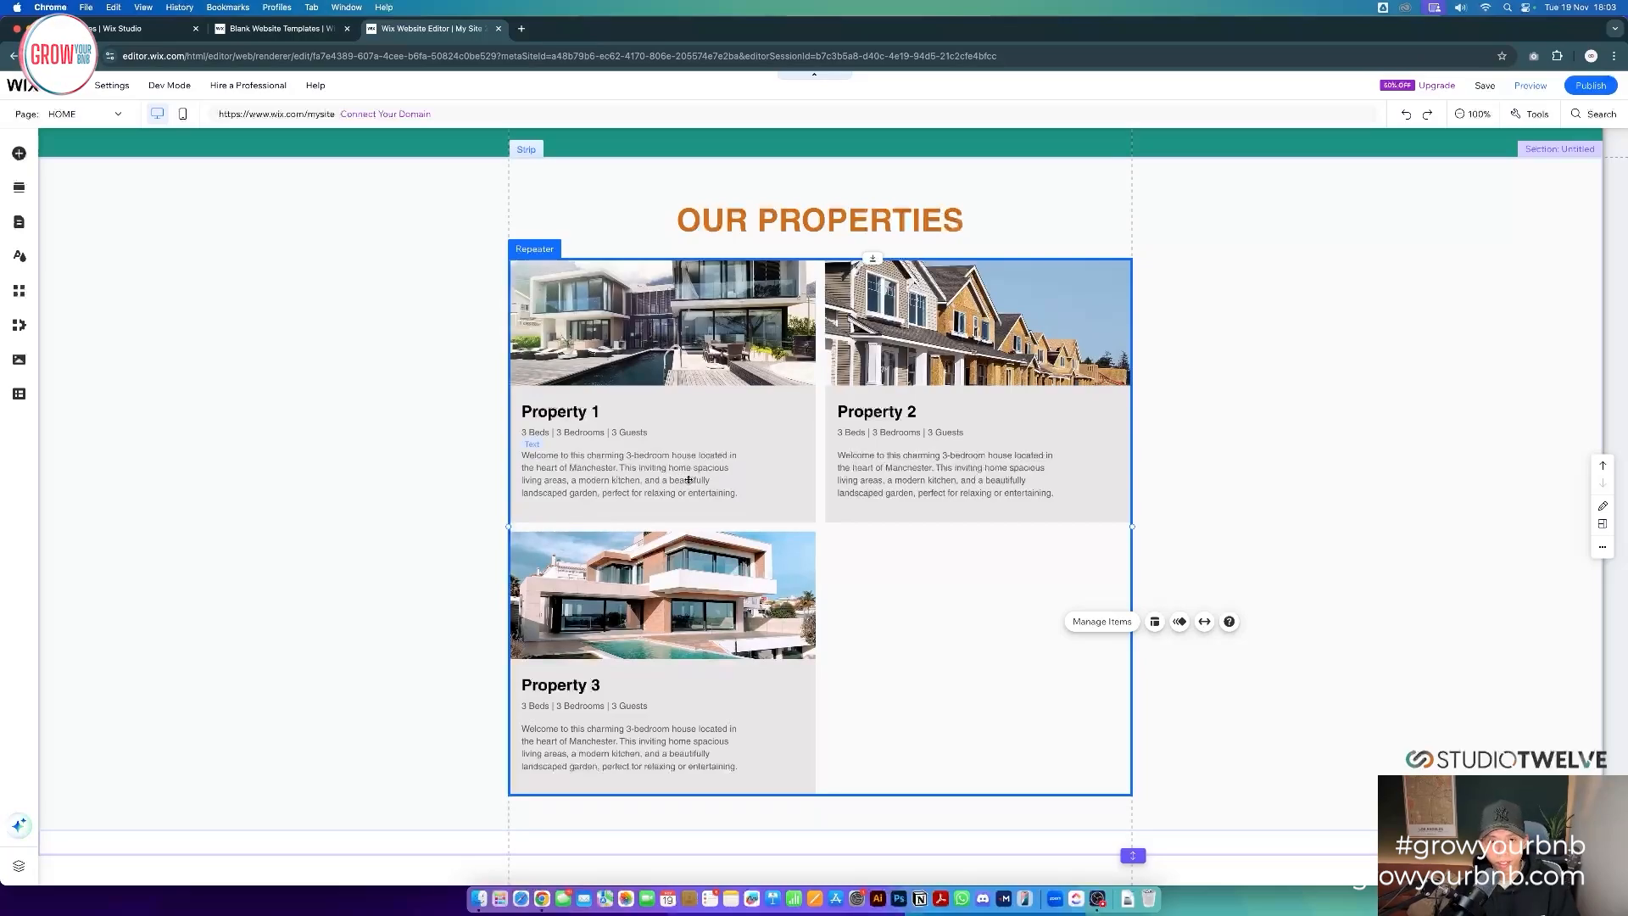
- Copy the Find Your Property button from the Book Direct banner into the Property 1 card, beside its heading
scroll(688, 479, "up", 7)
scroll(688, 476, "down", 3)
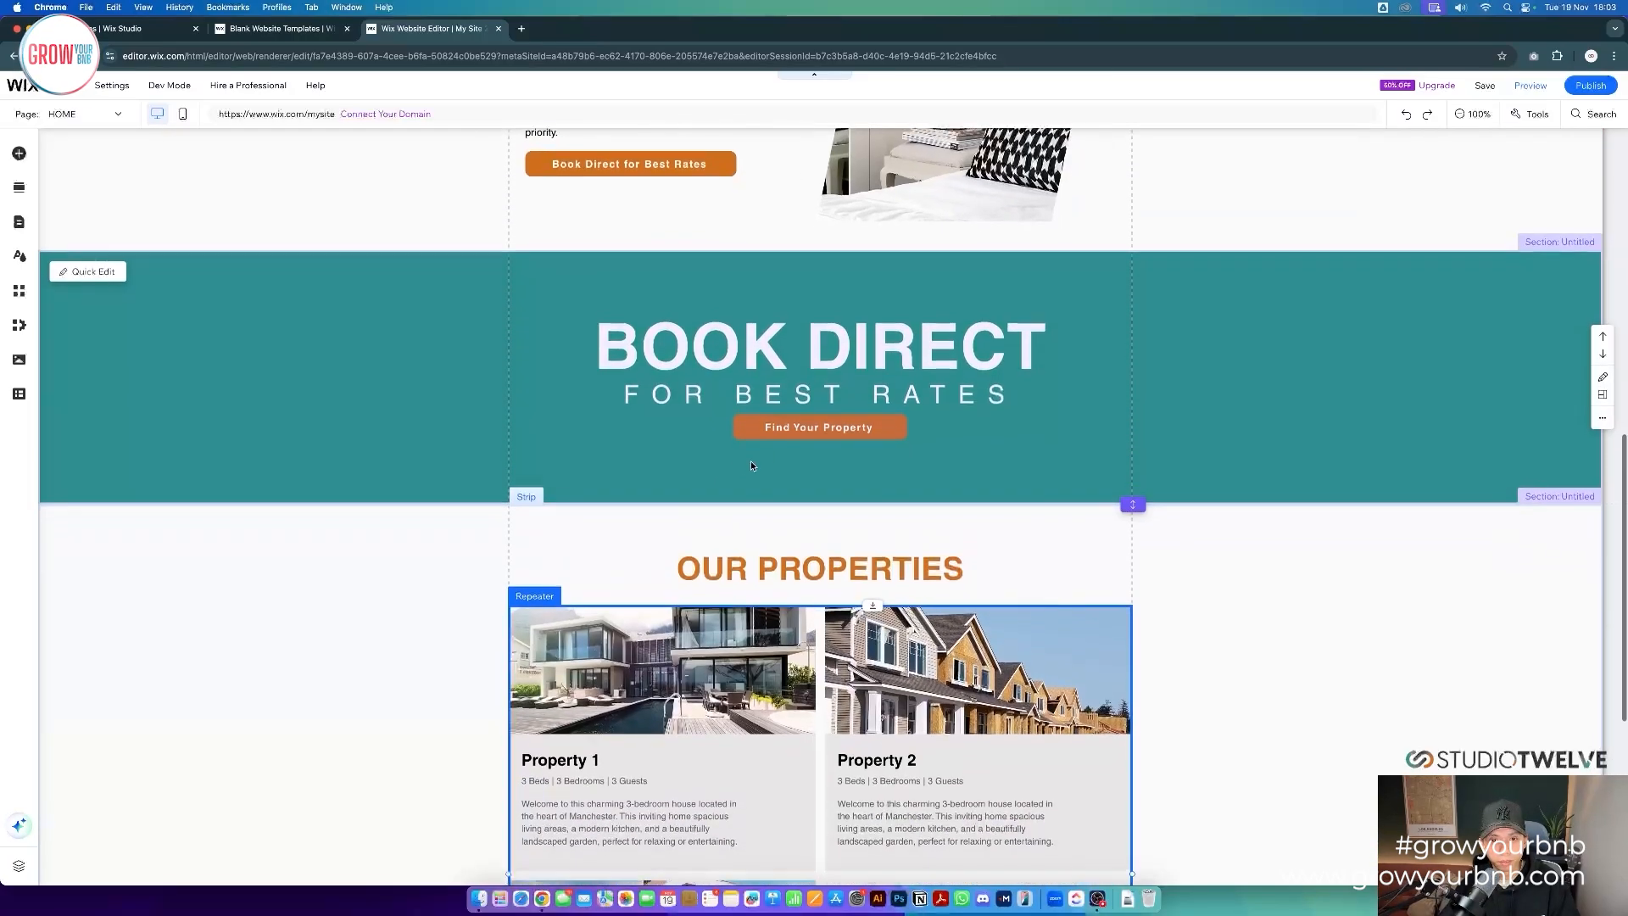
scroll(756, 576, "down", 3)
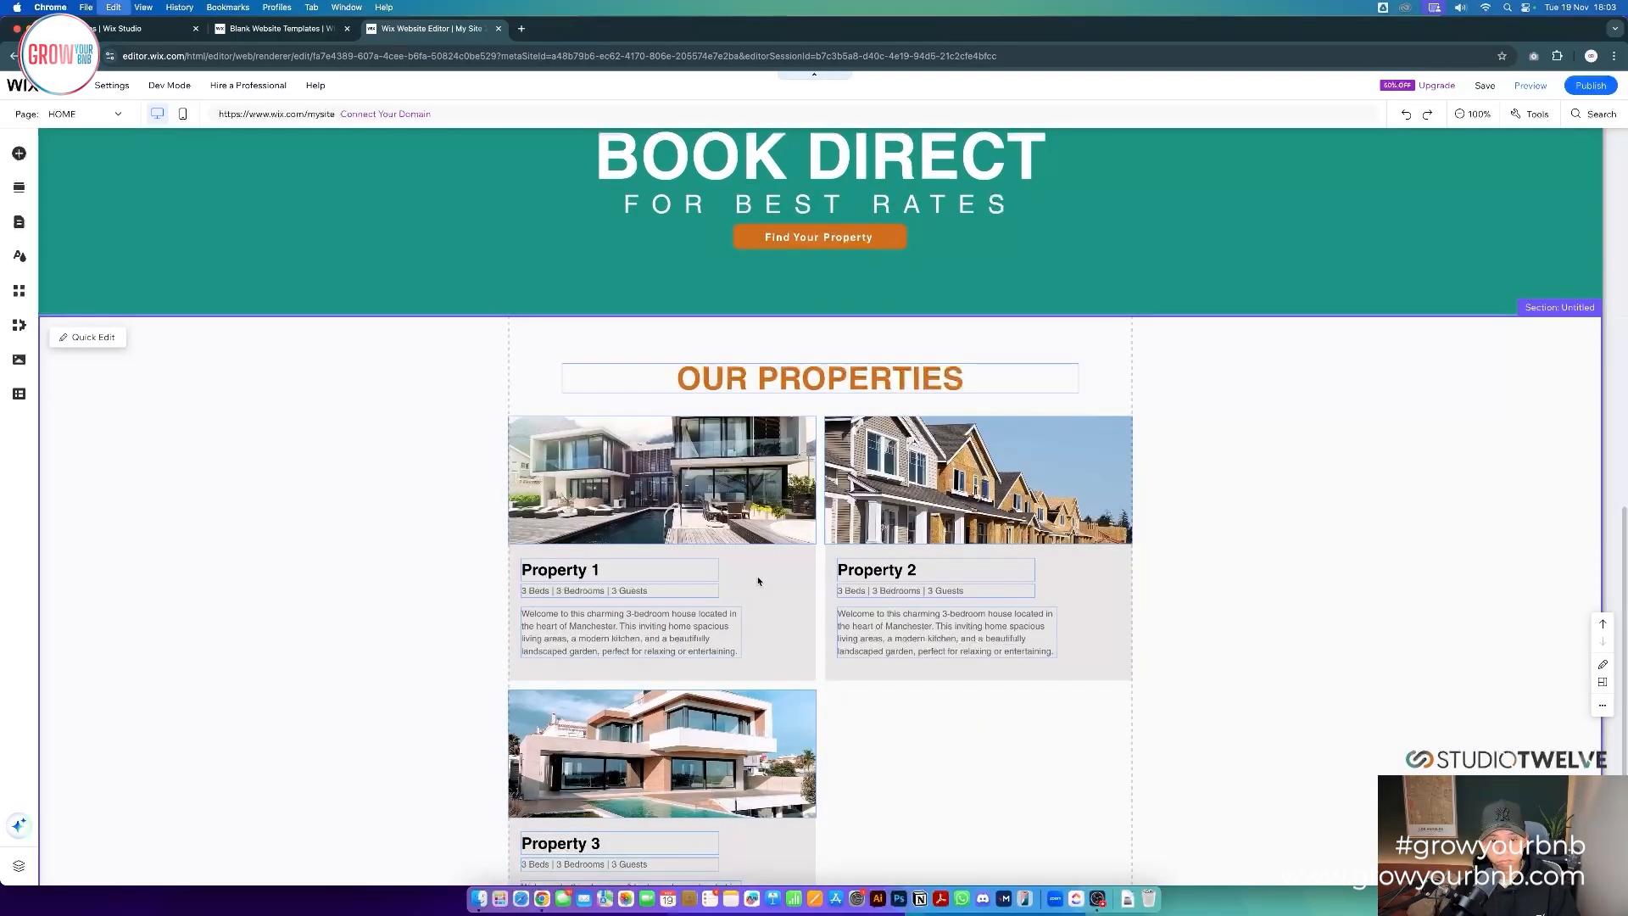
key("super+v")
left_click_drag(855, 508, 781, 567)
double_click(801, 565)
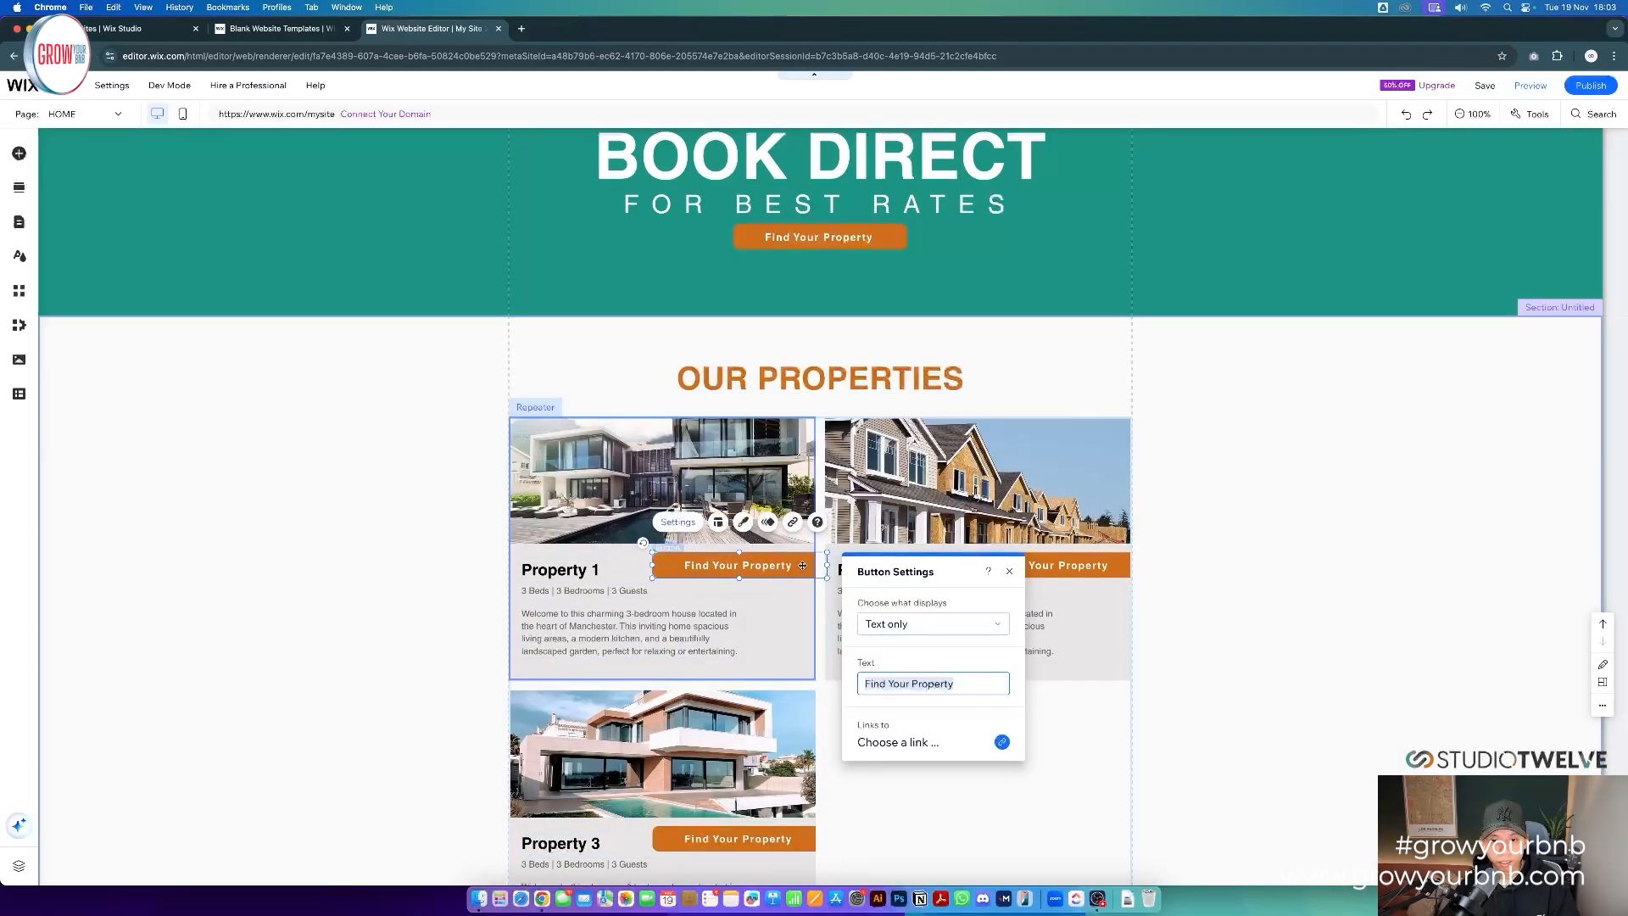
- Change the background fill of the Property 1 card's button to the custom teal colour
left_click(743, 522)
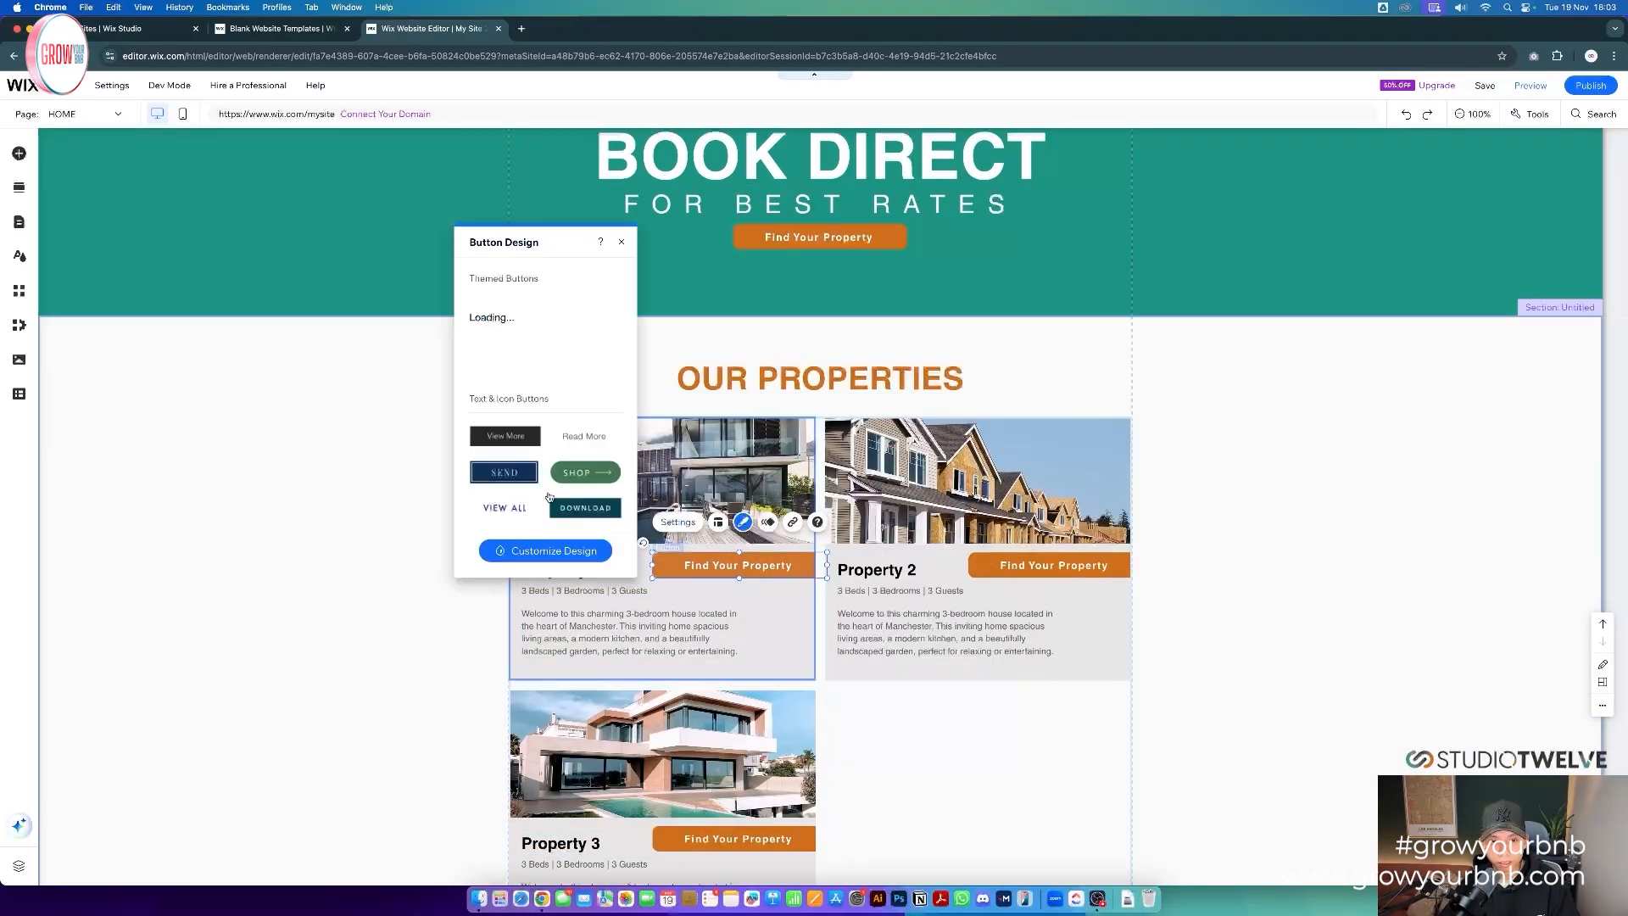
left_click(545, 550)
left_click(532, 309)
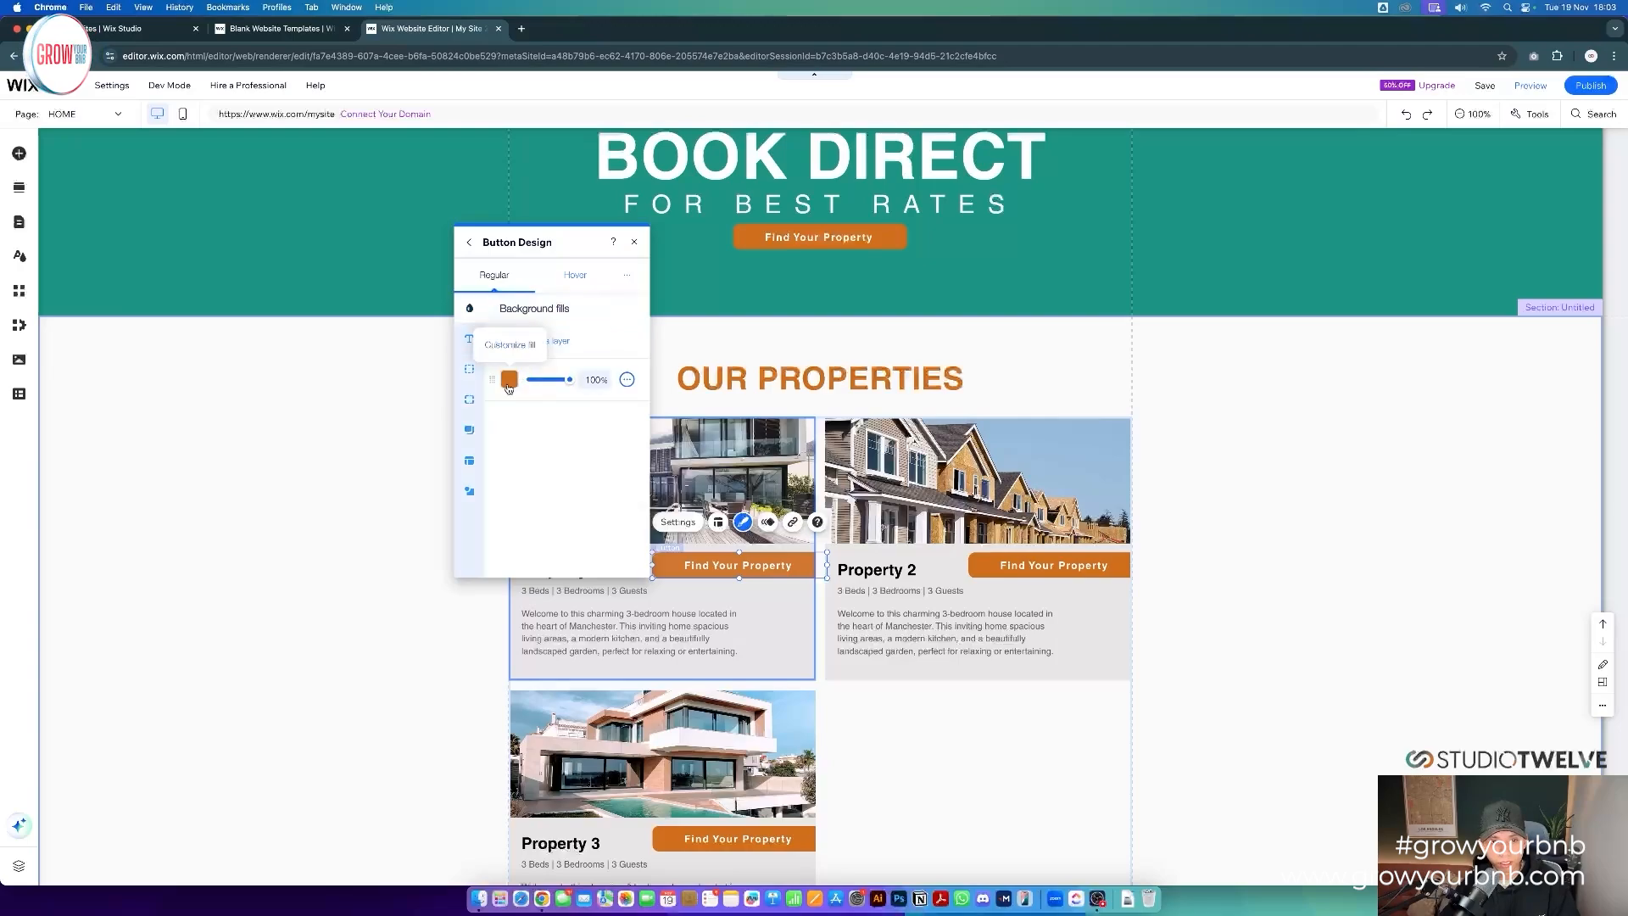
left_click(509, 380)
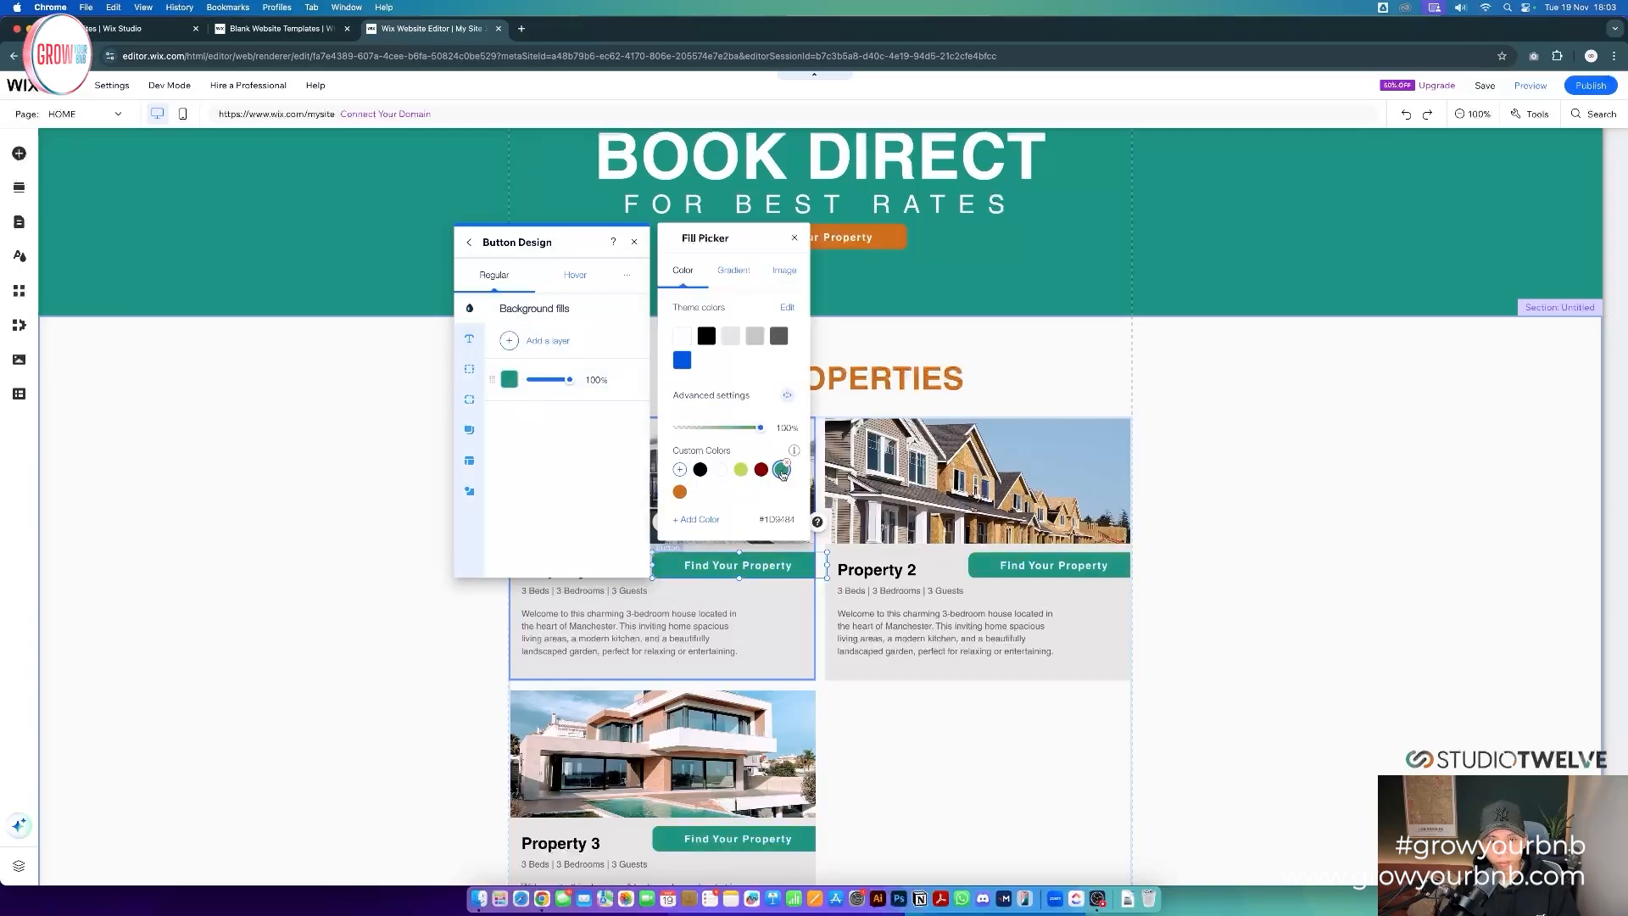
left_click(537, 511)
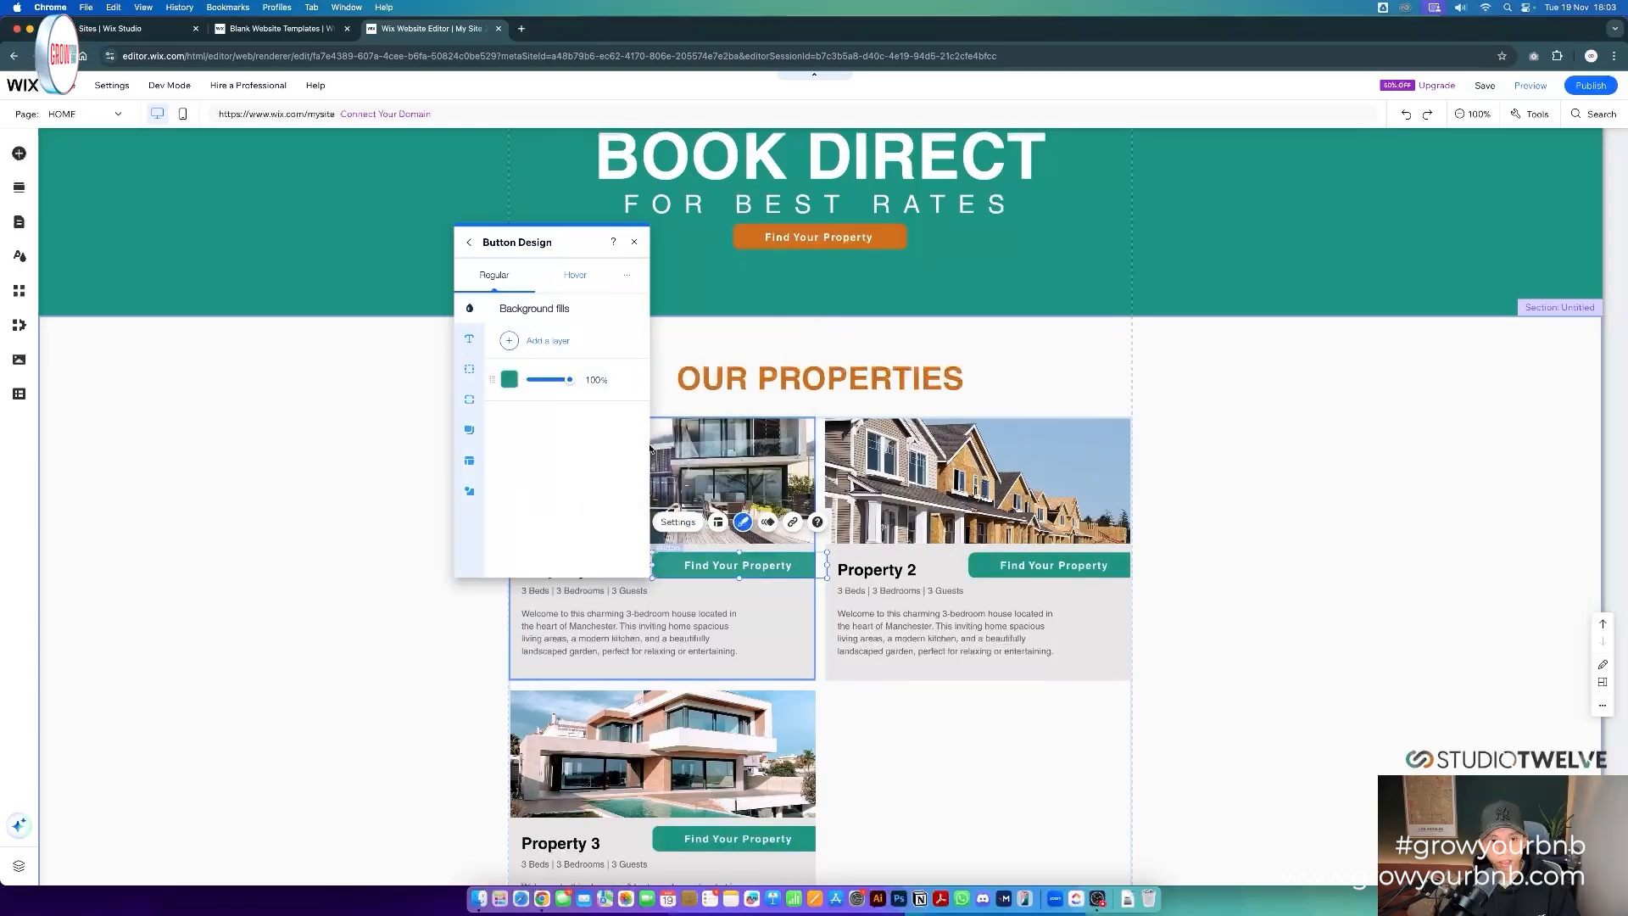
- Set the card button's font size to 13, then narrow it and align it with the Property 1 heading
left_click(477, 344)
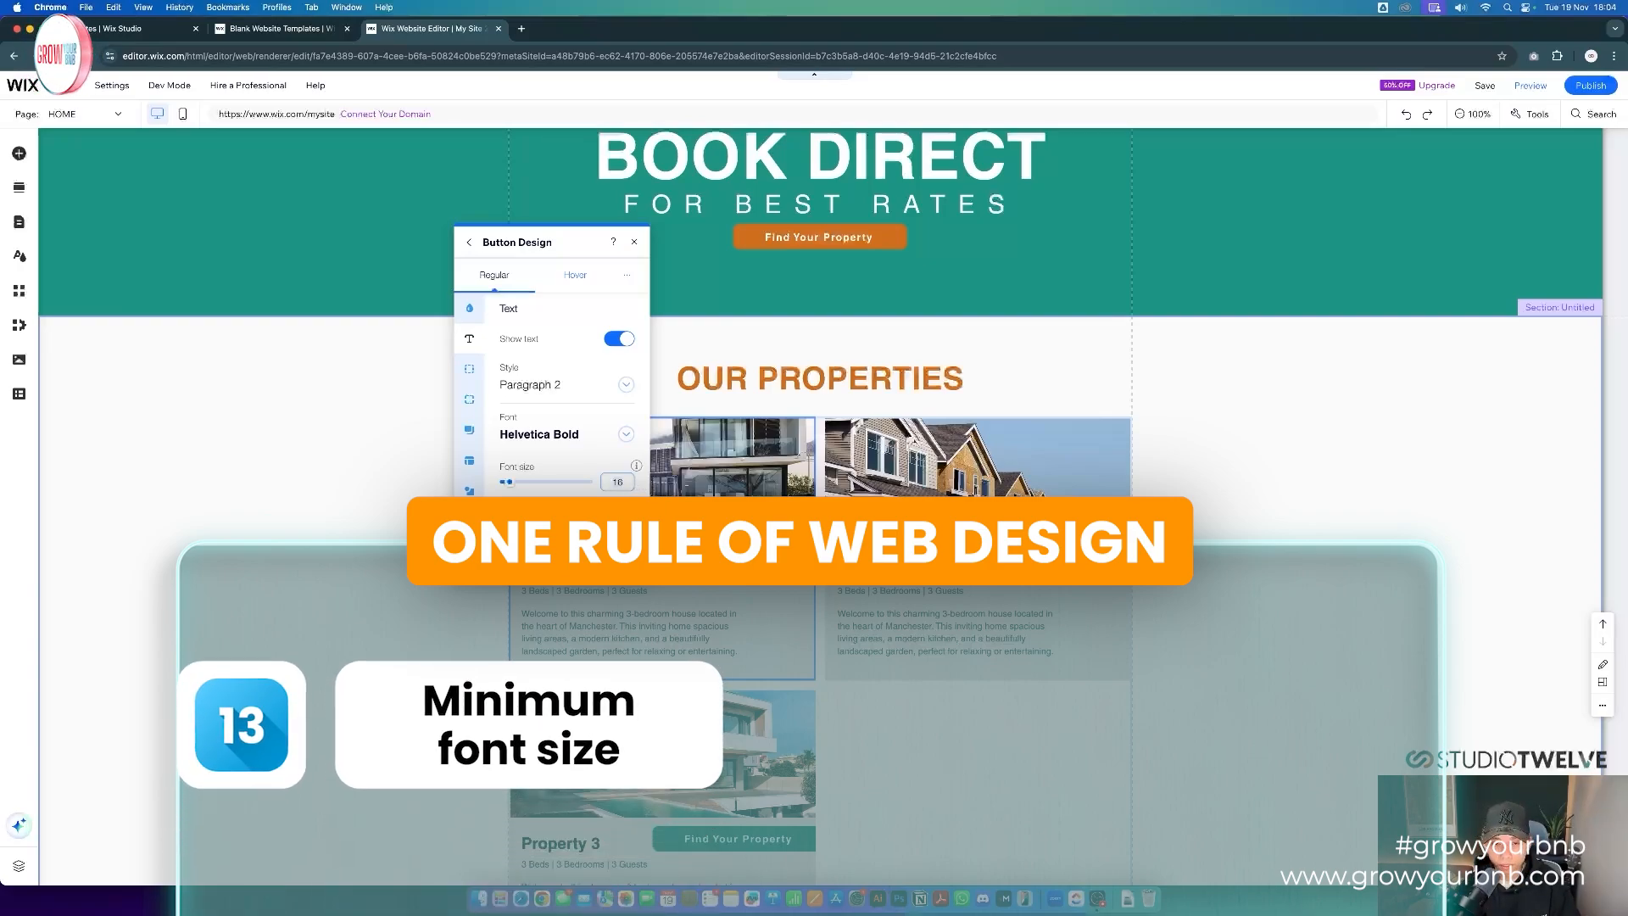
type("13")
key("Return")
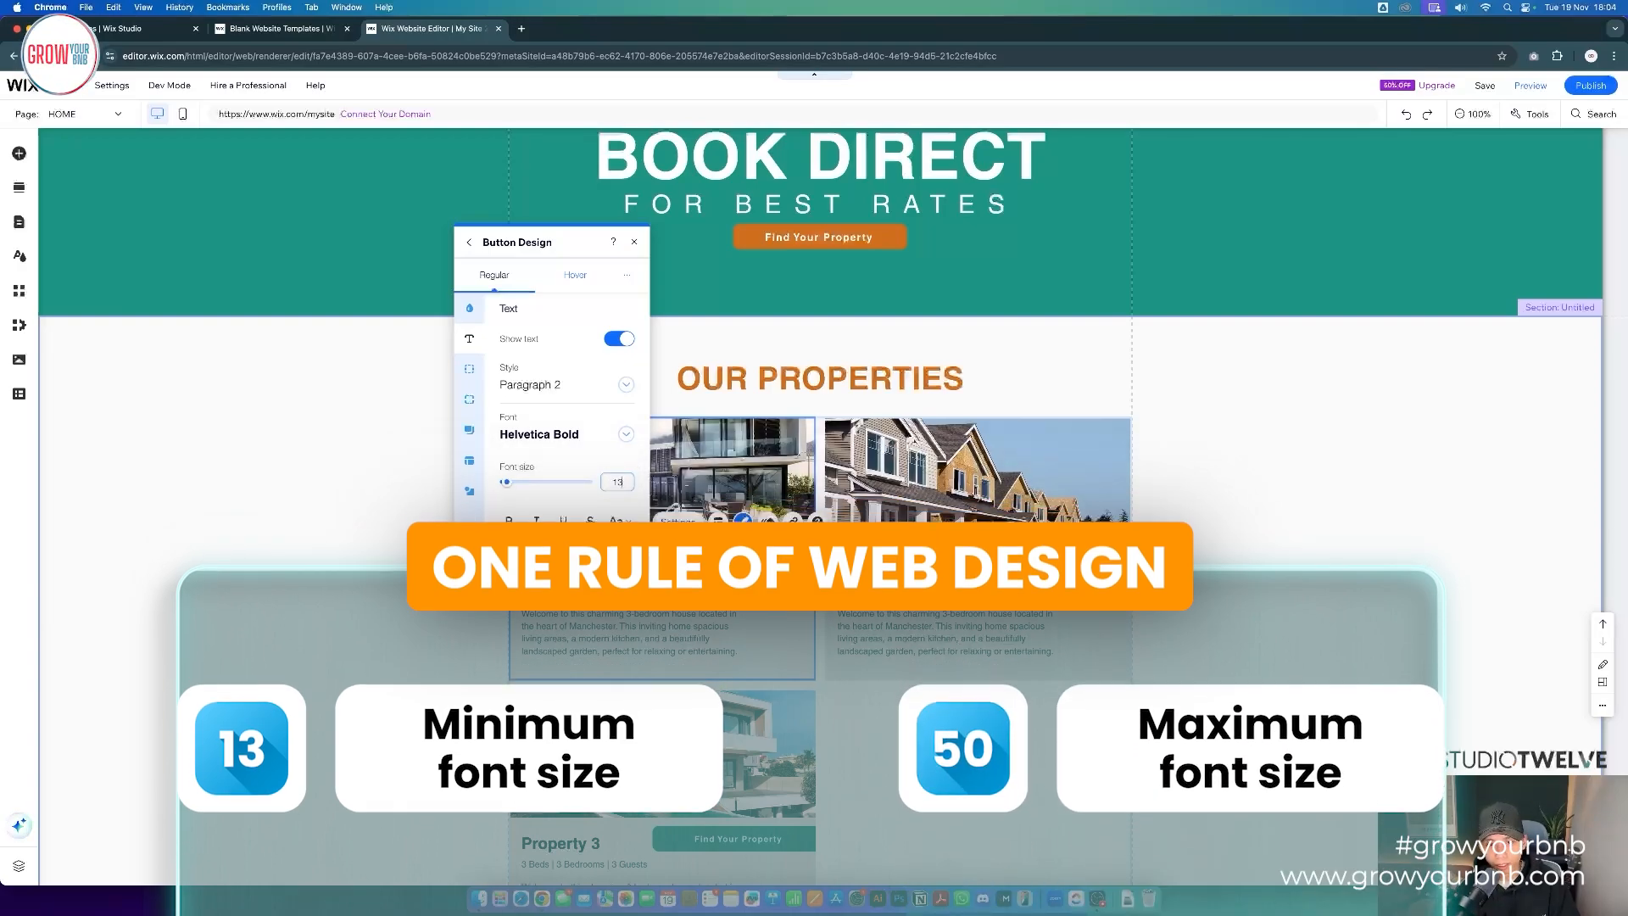
left_click(673, 589)
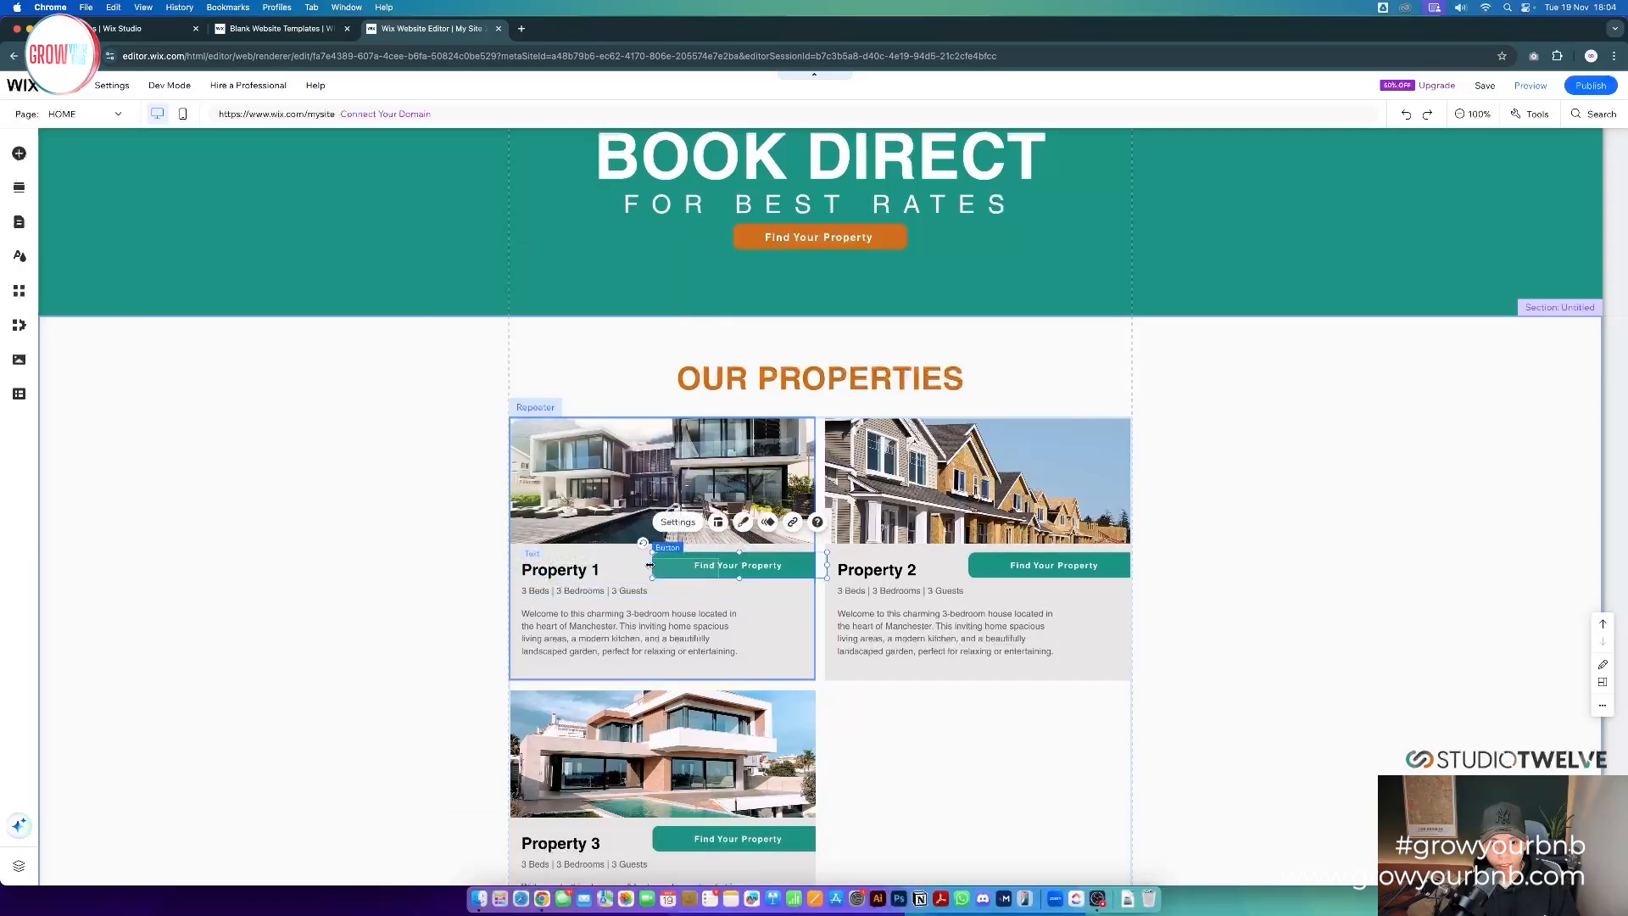
left_click(680, 569)
left_click_drag(679, 569, 737, 572)
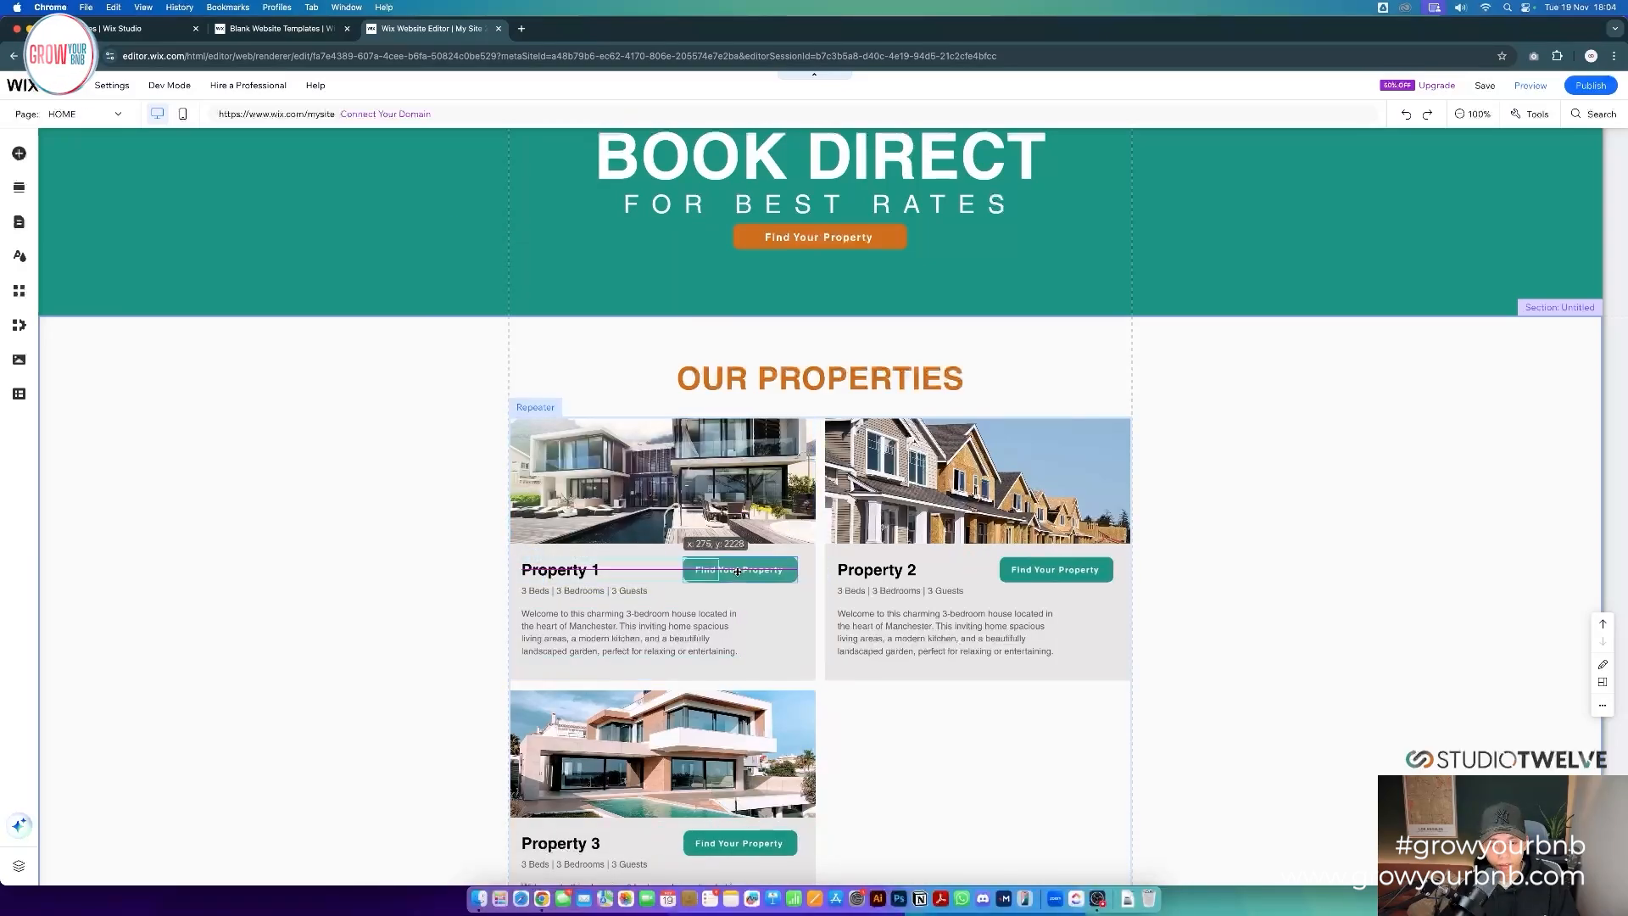
- Change the Property 1 card's button text to "Check Availability"
double_click(738, 570)
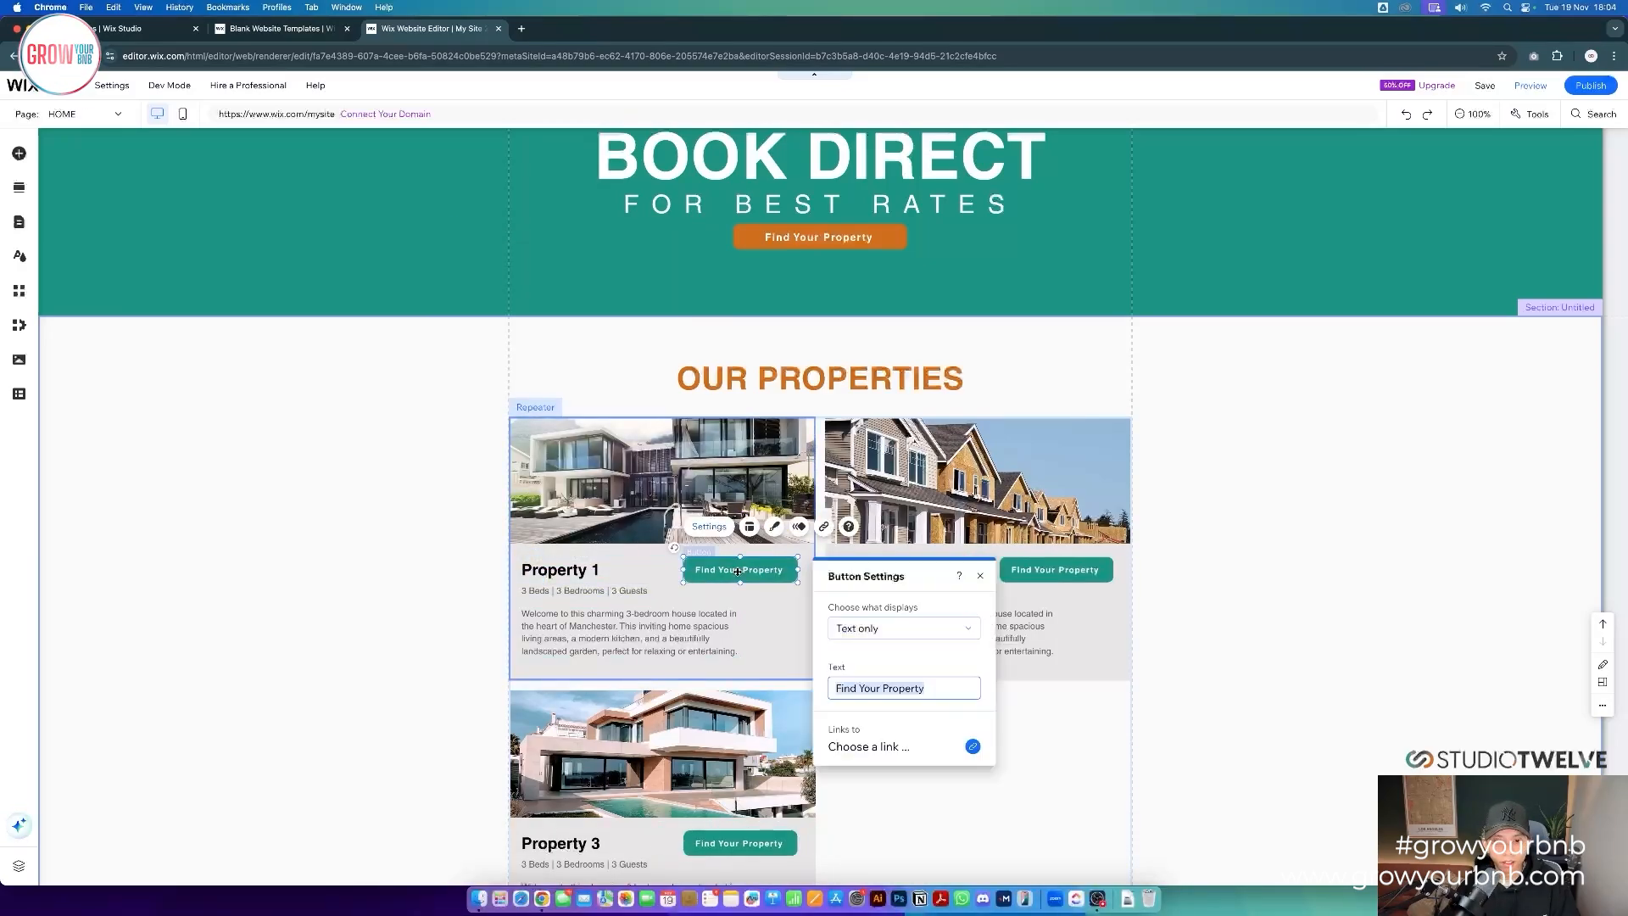
left_click(752, 669)
double_click(742, 565)
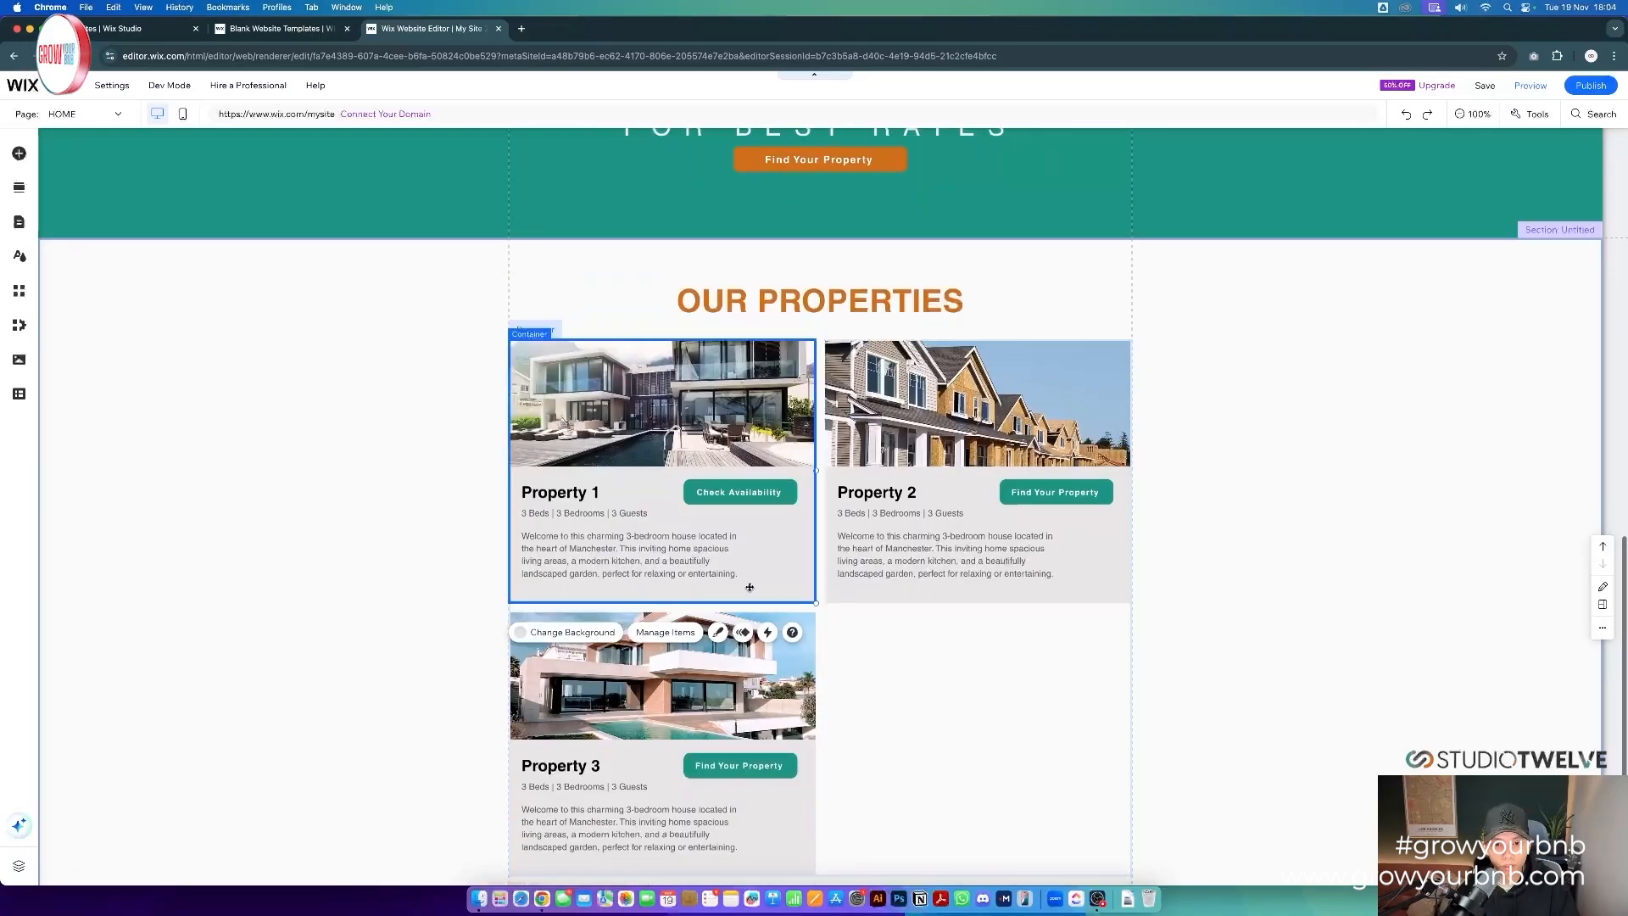
- Extend the property cards downward and place the button and a duplicate side by side below the Property 1 description
left_click_drag(662, 601, 662, 683)
left_click(740, 491)
left_click_drag(740, 492, 700, 616)
- Change the text of the second Property 1 button to "Explore Property"
double_click(699, 616)
type("Explore Property")
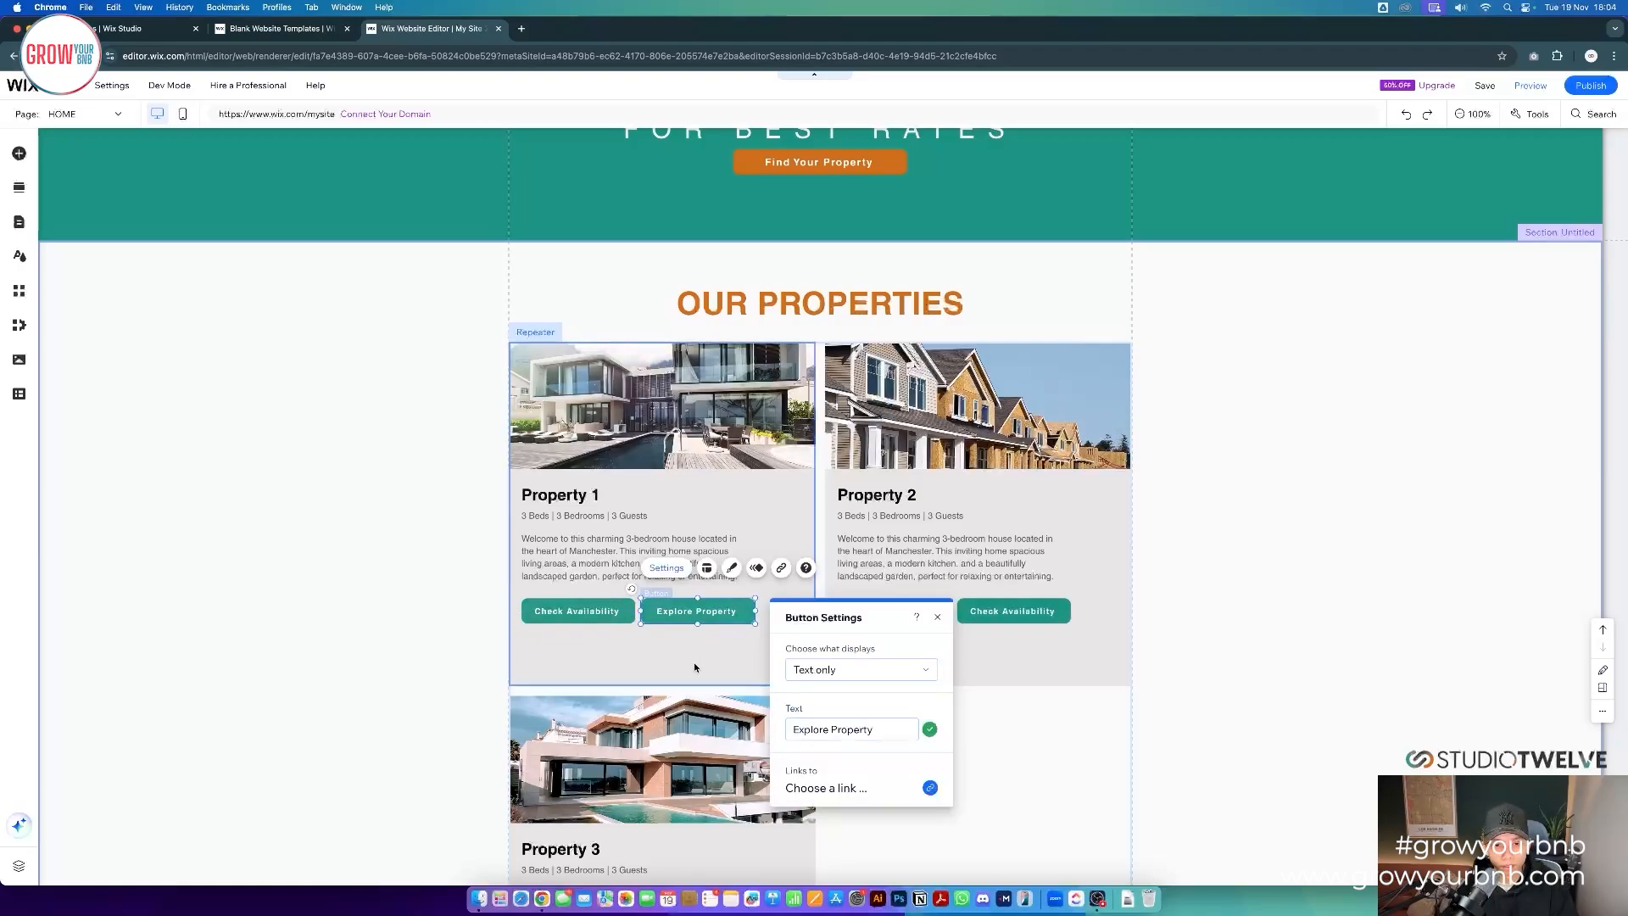
left_click(694, 665)
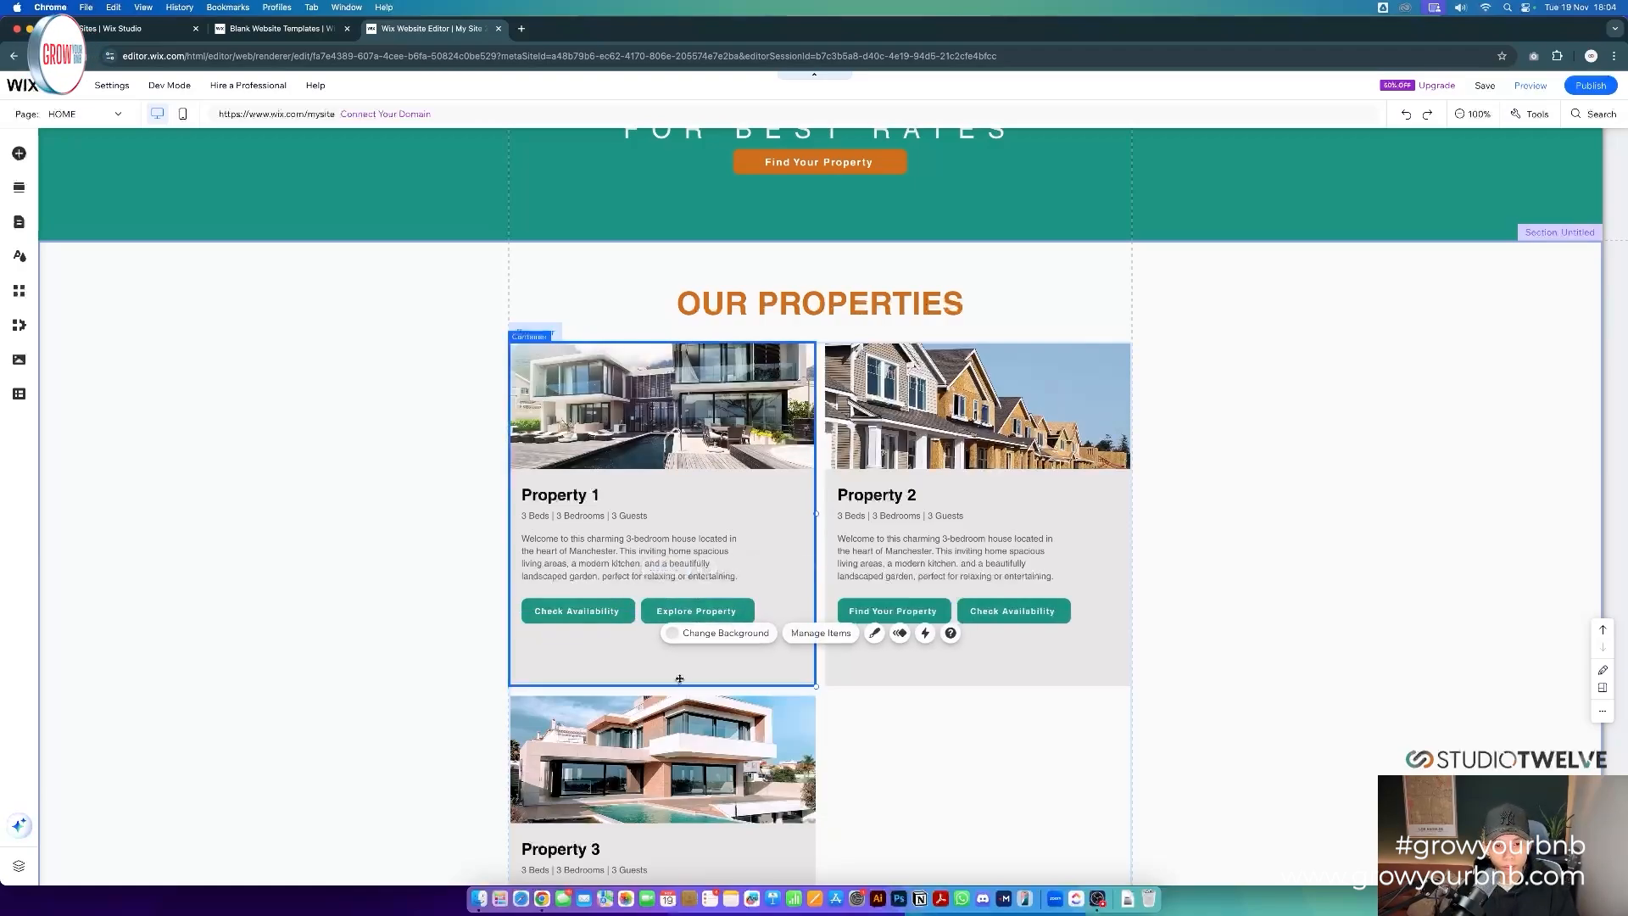
- Shorten the property cards and widen the gap between the two Property 1 buttons slightly
left_click_drag(673, 684, 713, 613)
left_click(905, 697)
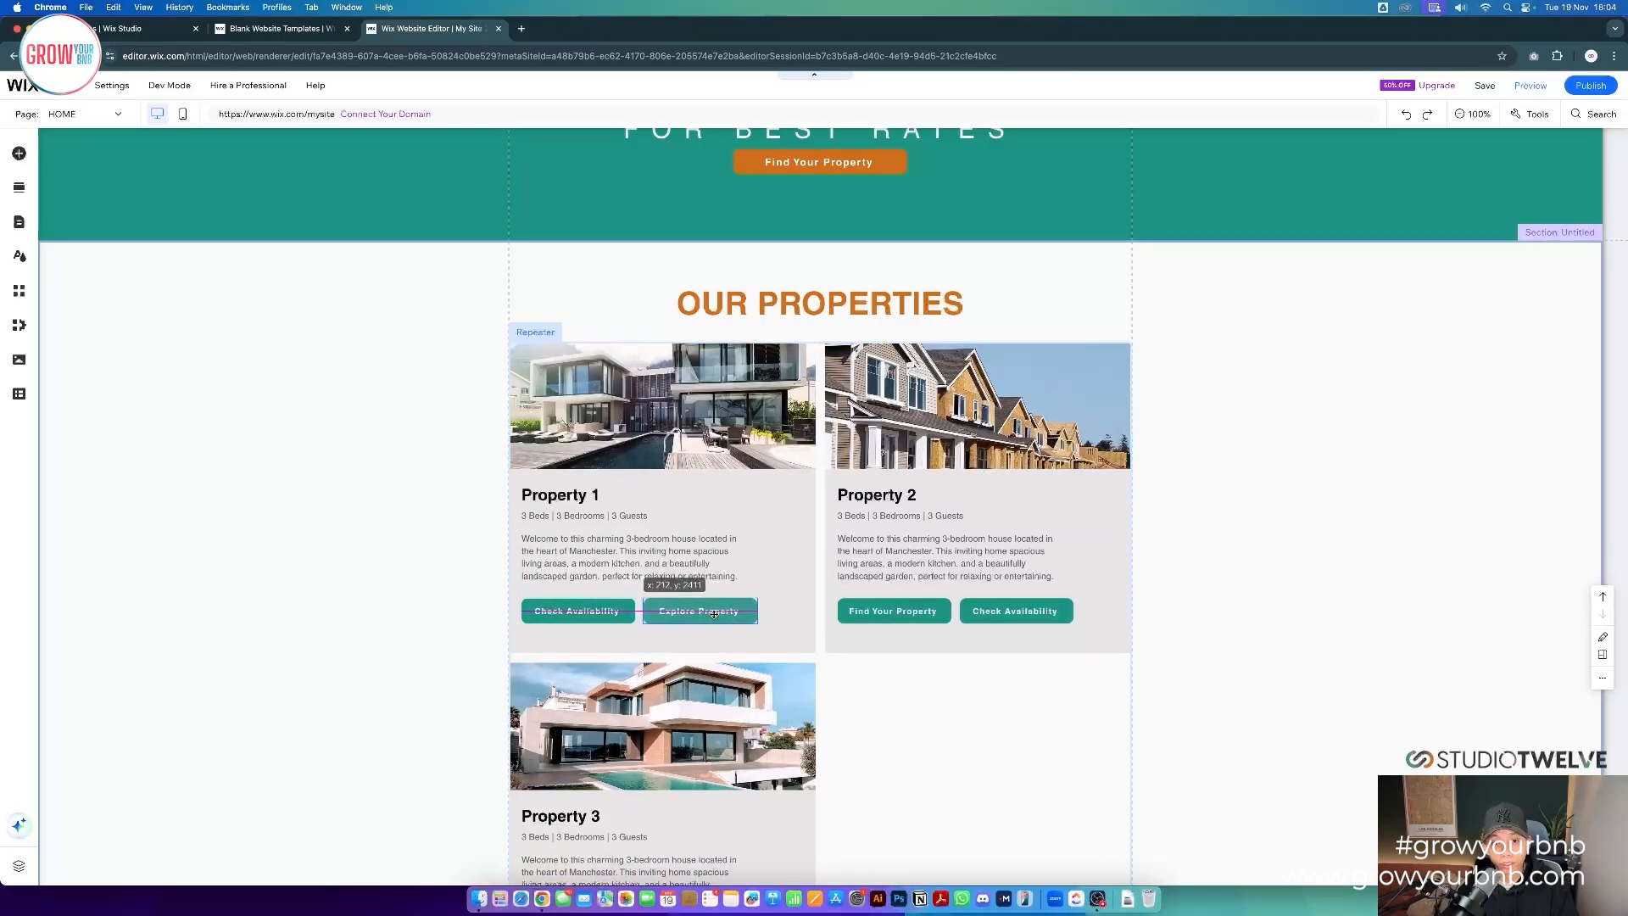
left_click(975, 713)
- Change the text of the first button in the Property 2 and Property 3 cards to "Check Availability"
double_click(657, 611)
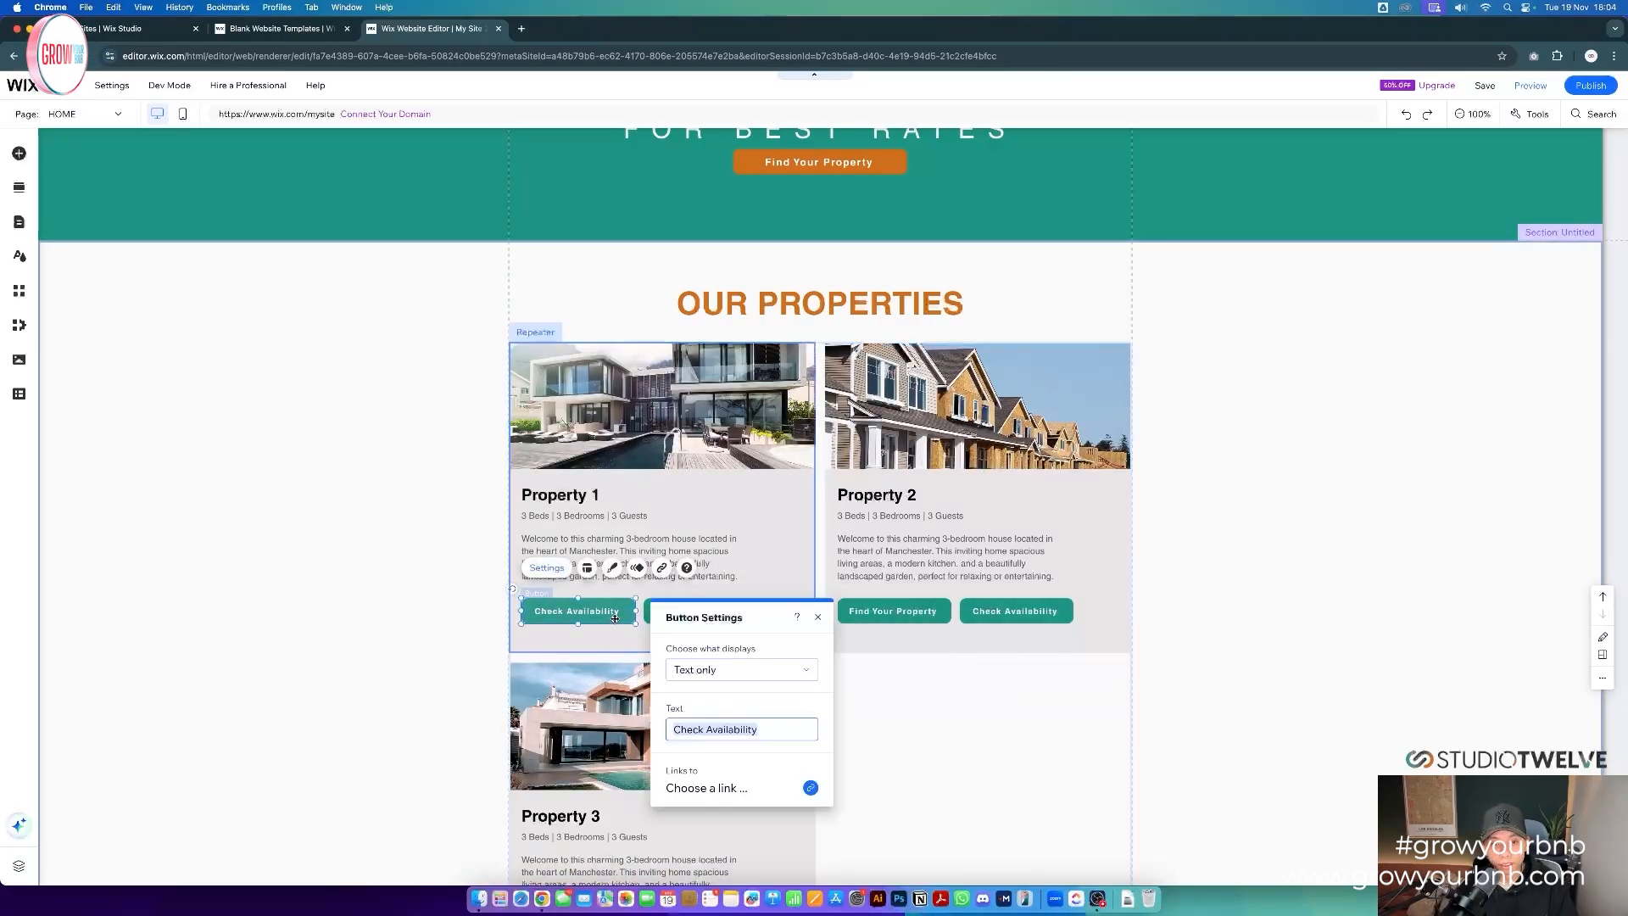
left_click(915, 619)
left_click(897, 705)
scroll(854, 701, "down", 2)
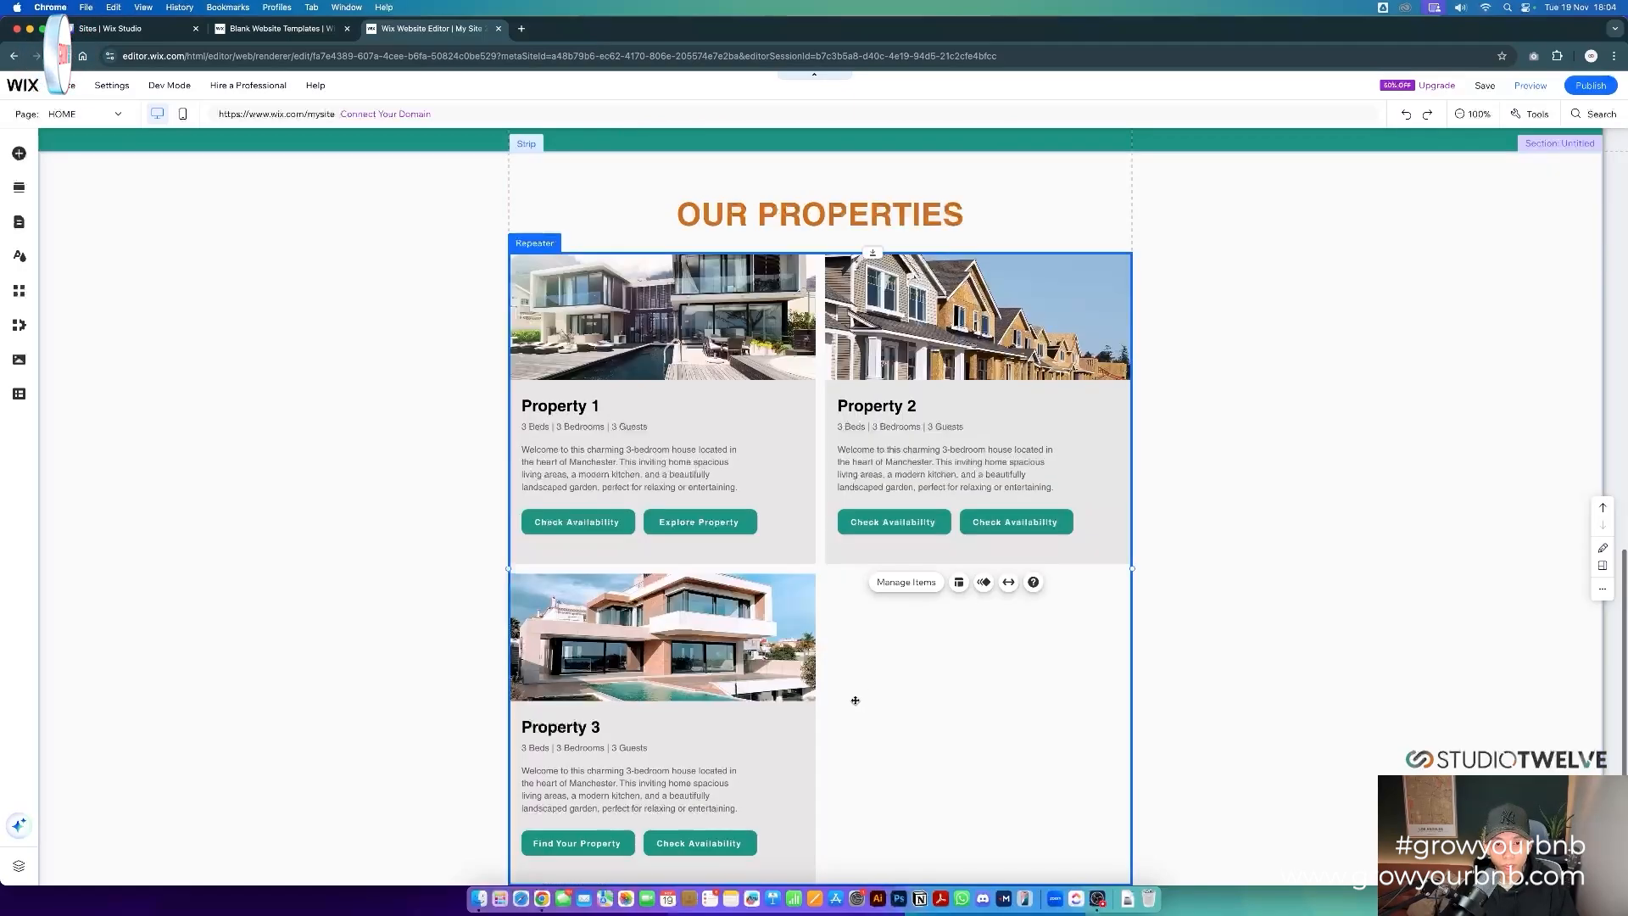
double_click(579, 844)
scroll(888, 779, "down", 2)
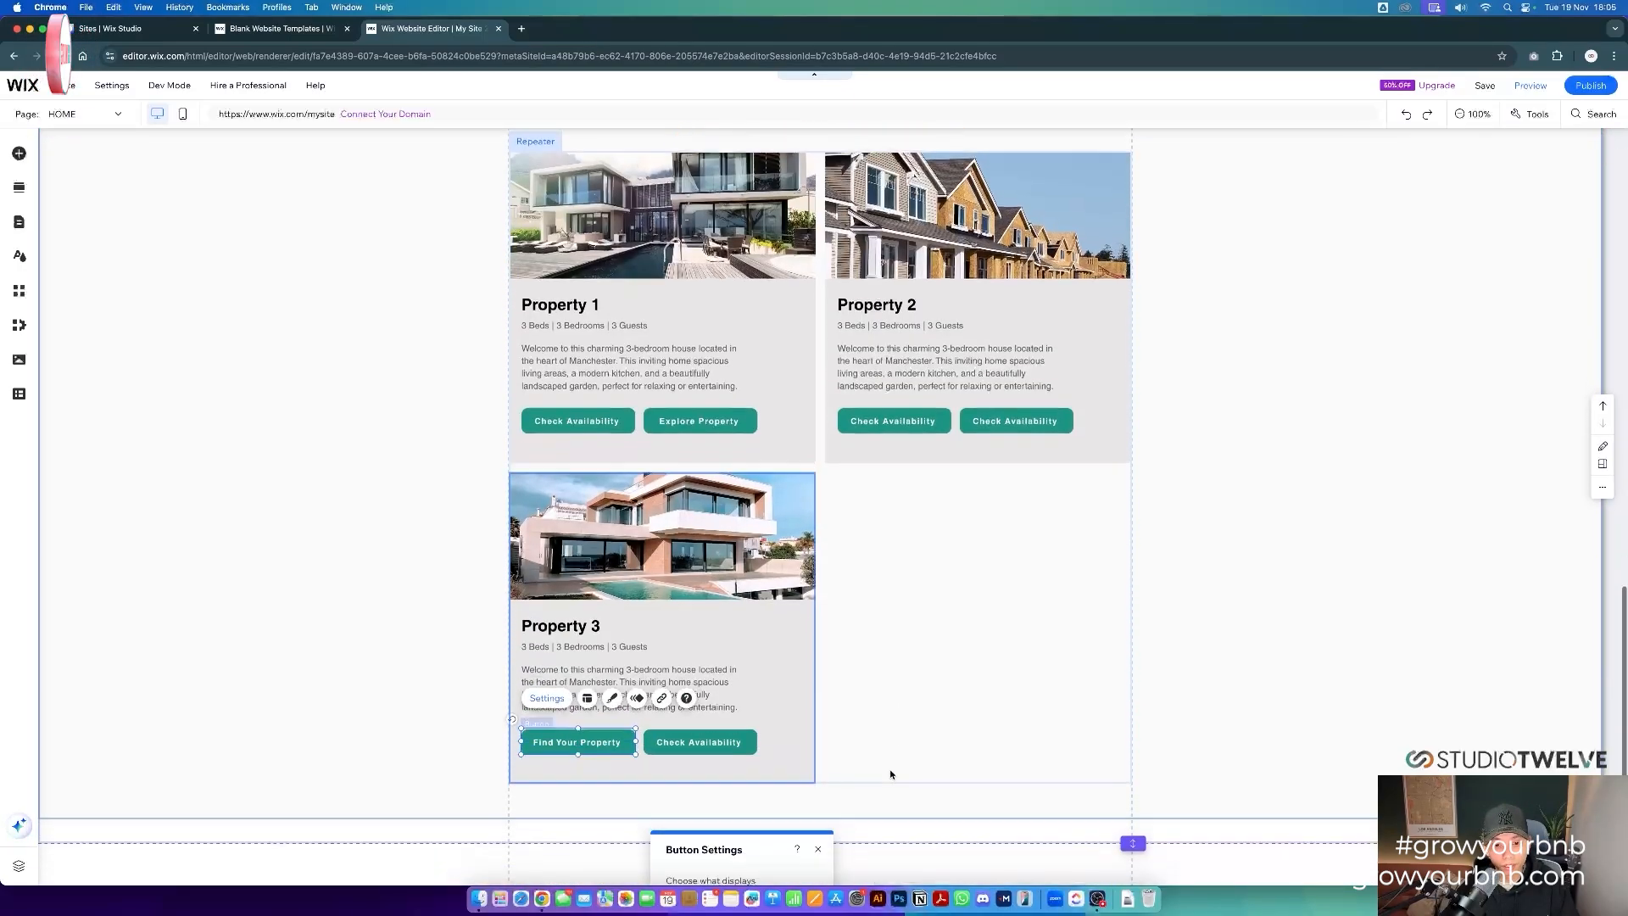
left_click(670, 445)
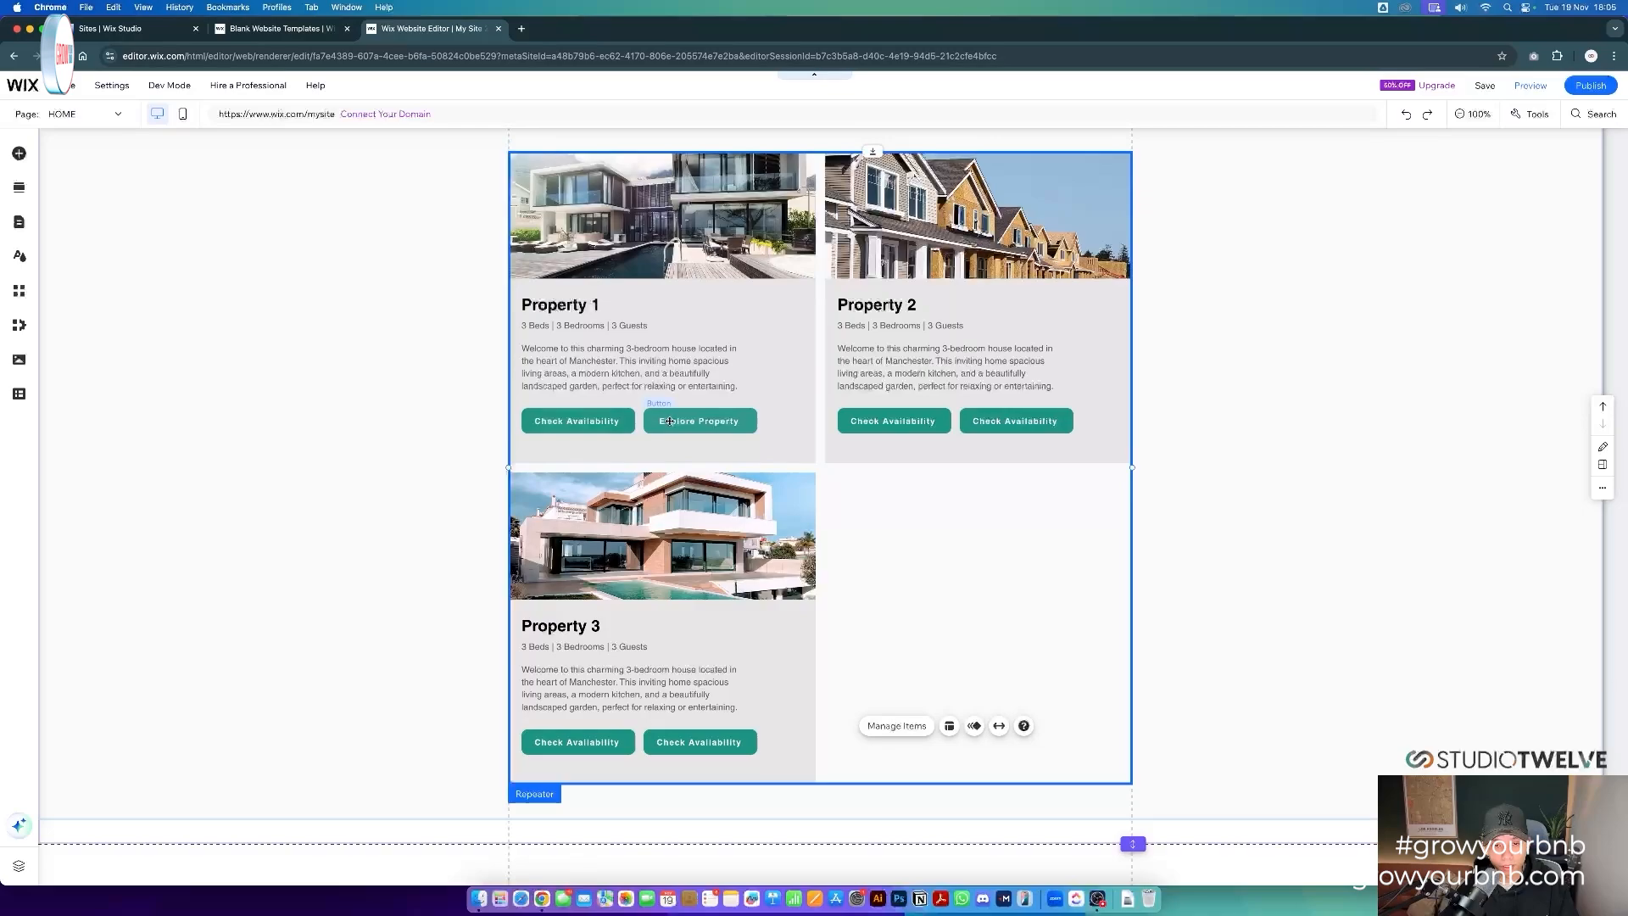
- Change the text of the second button in the Property 2 and Property 3 cards to "Explore Property"
double_click(669, 421)
double_click(1049, 422)
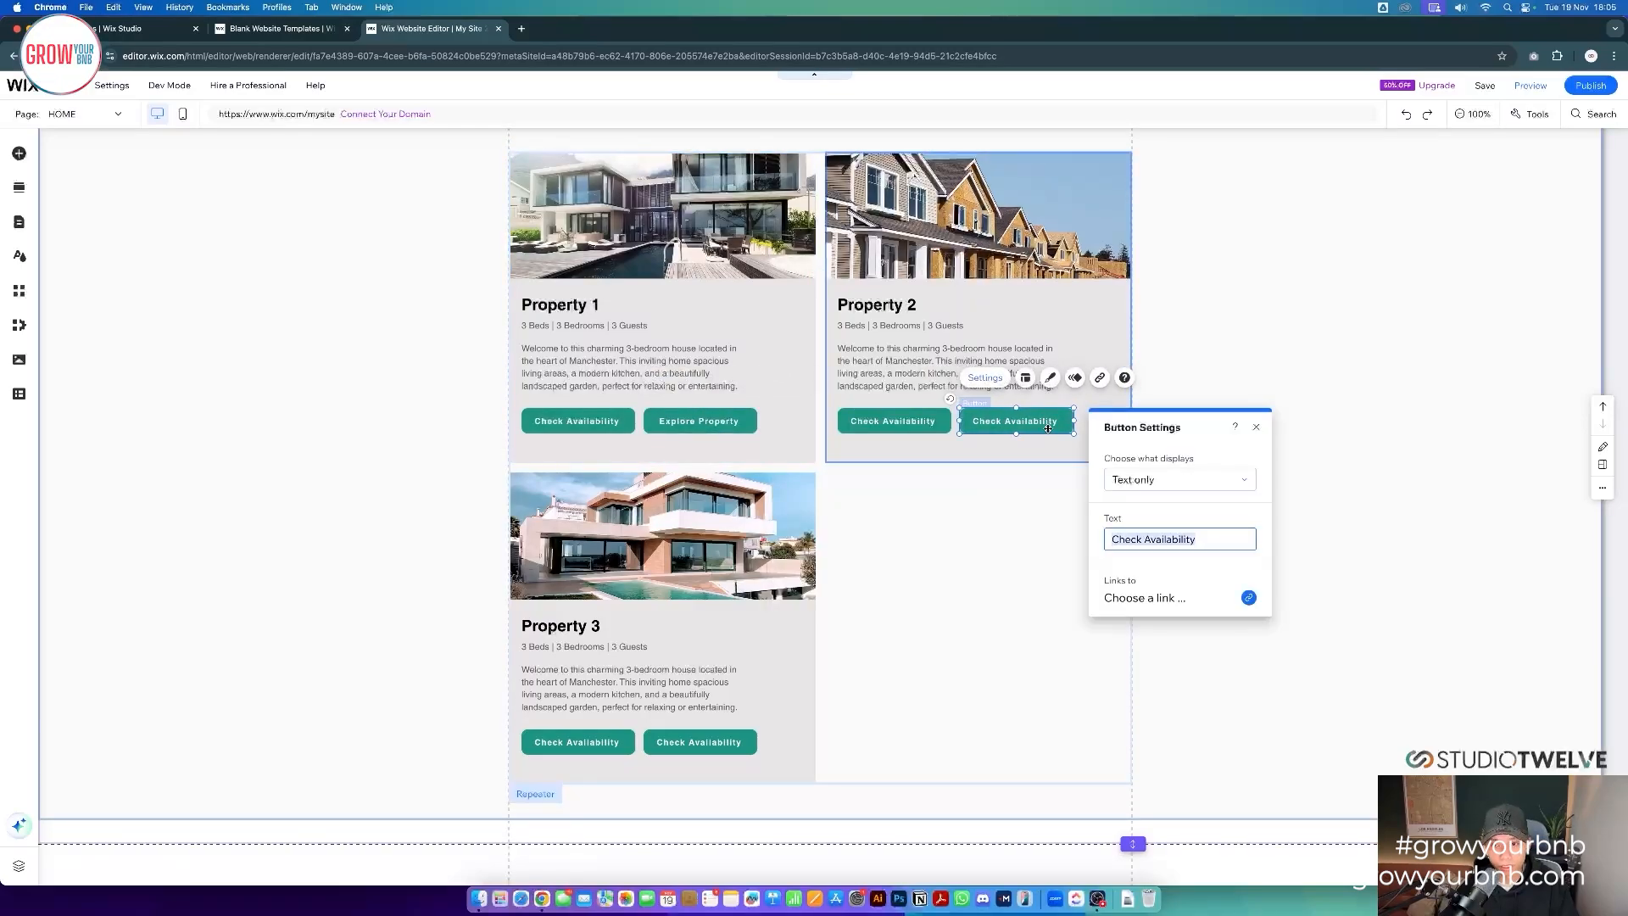
left_click(972, 706)
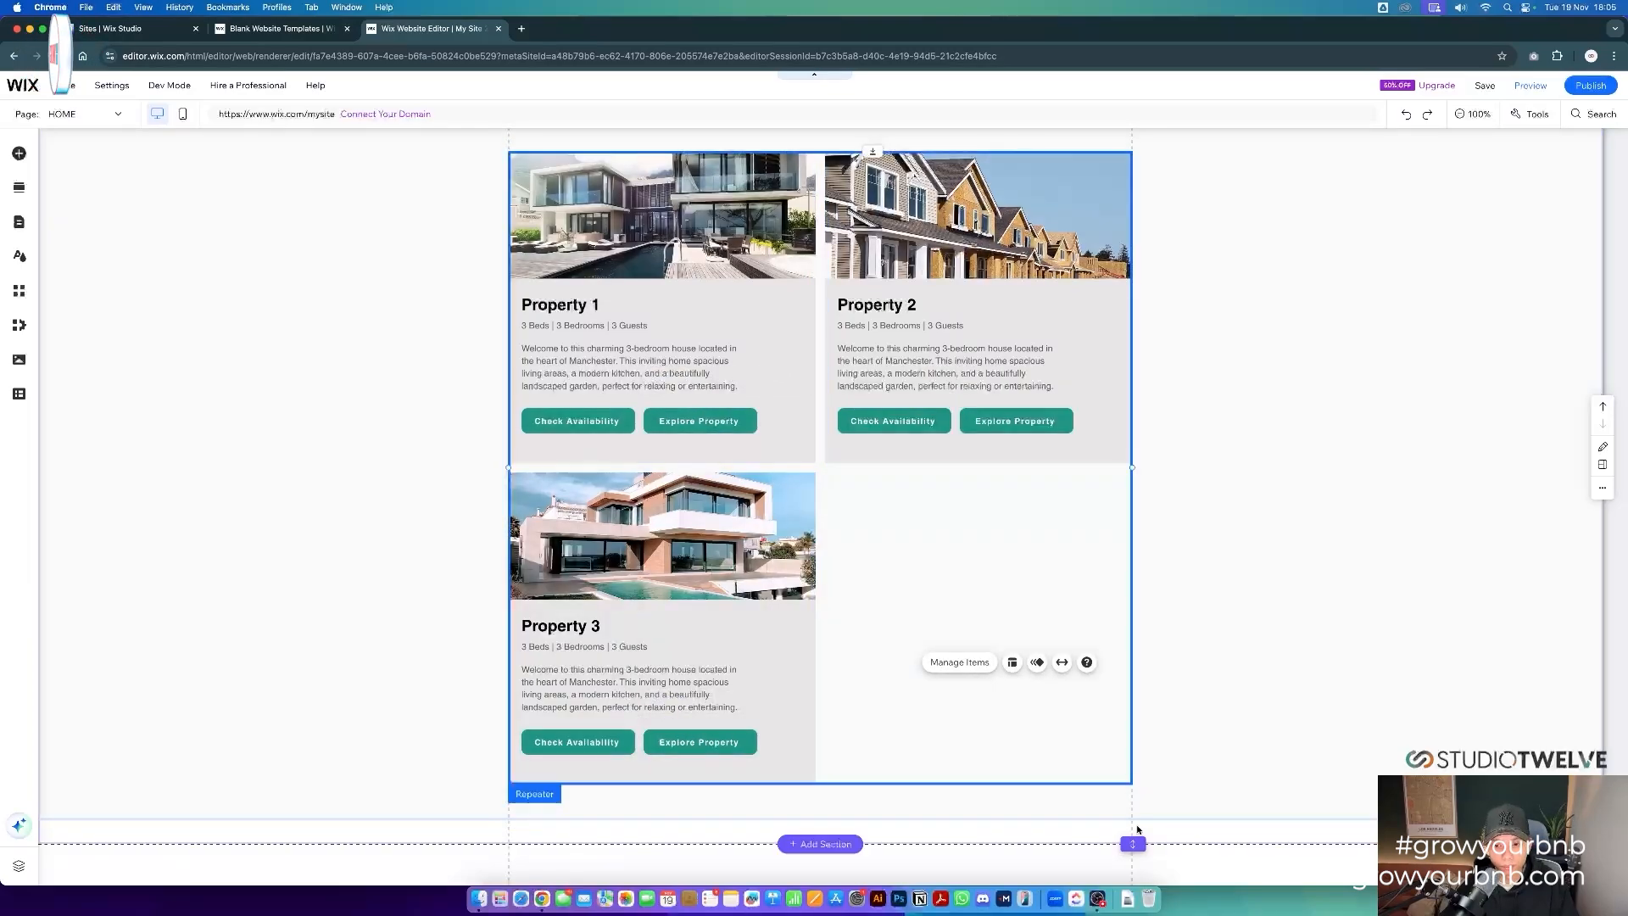
- Reduce the height of the Our Properties section to trim the empty space beneath the cards
left_click_drag(1134, 844, 1133, 820)
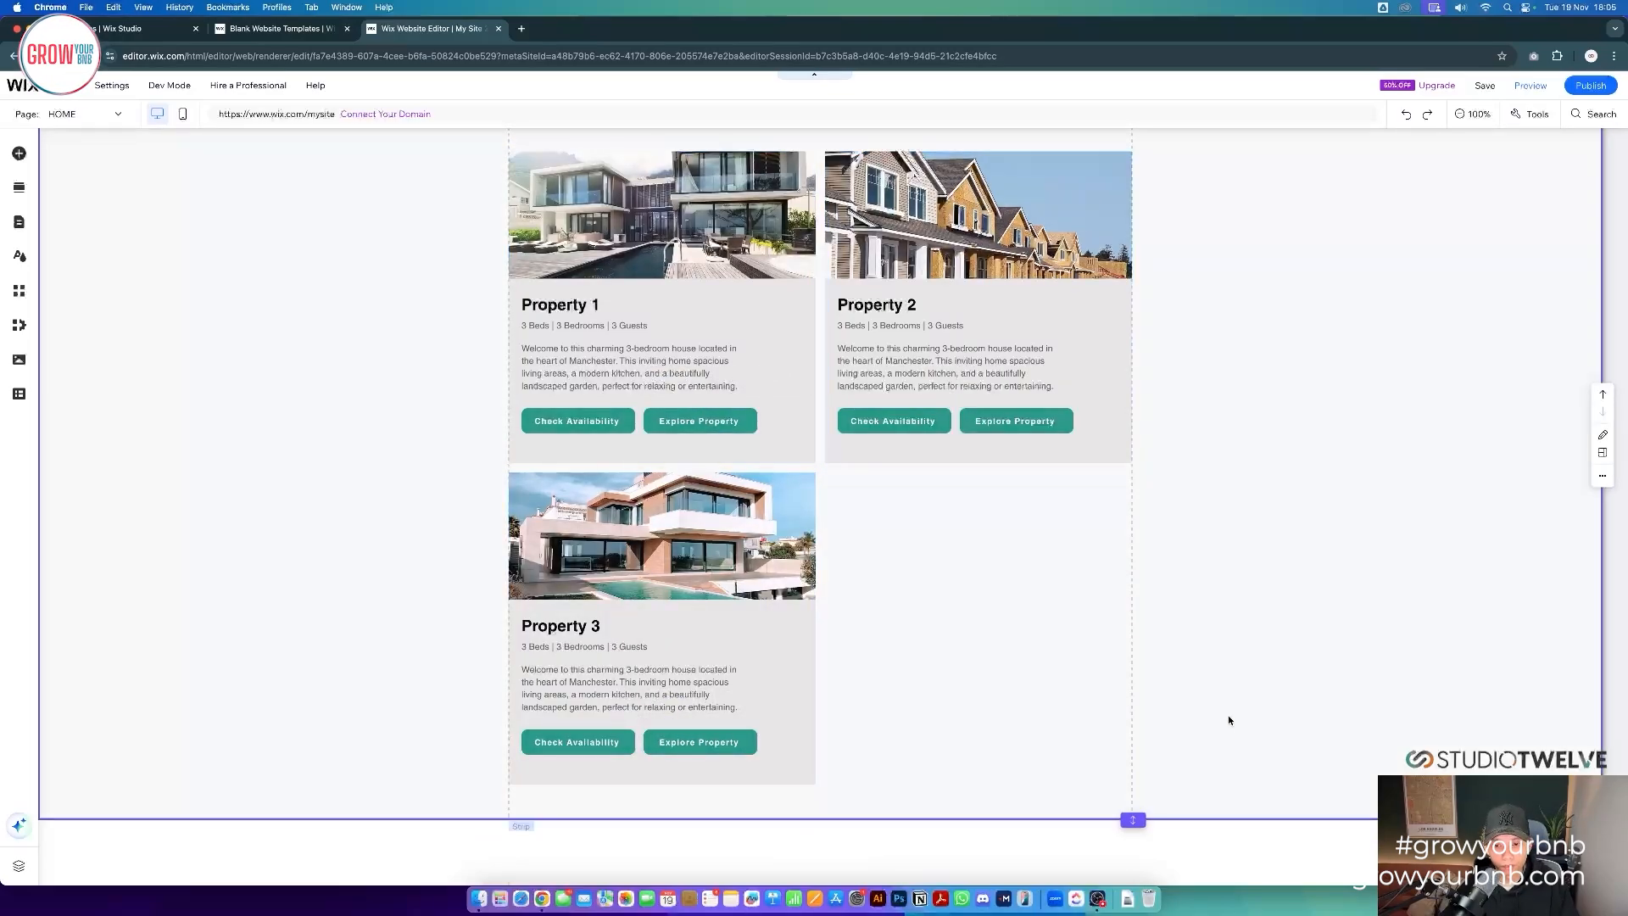
scroll(1229, 720, "up", 5)
scroll(1225, 716, "down", 2)
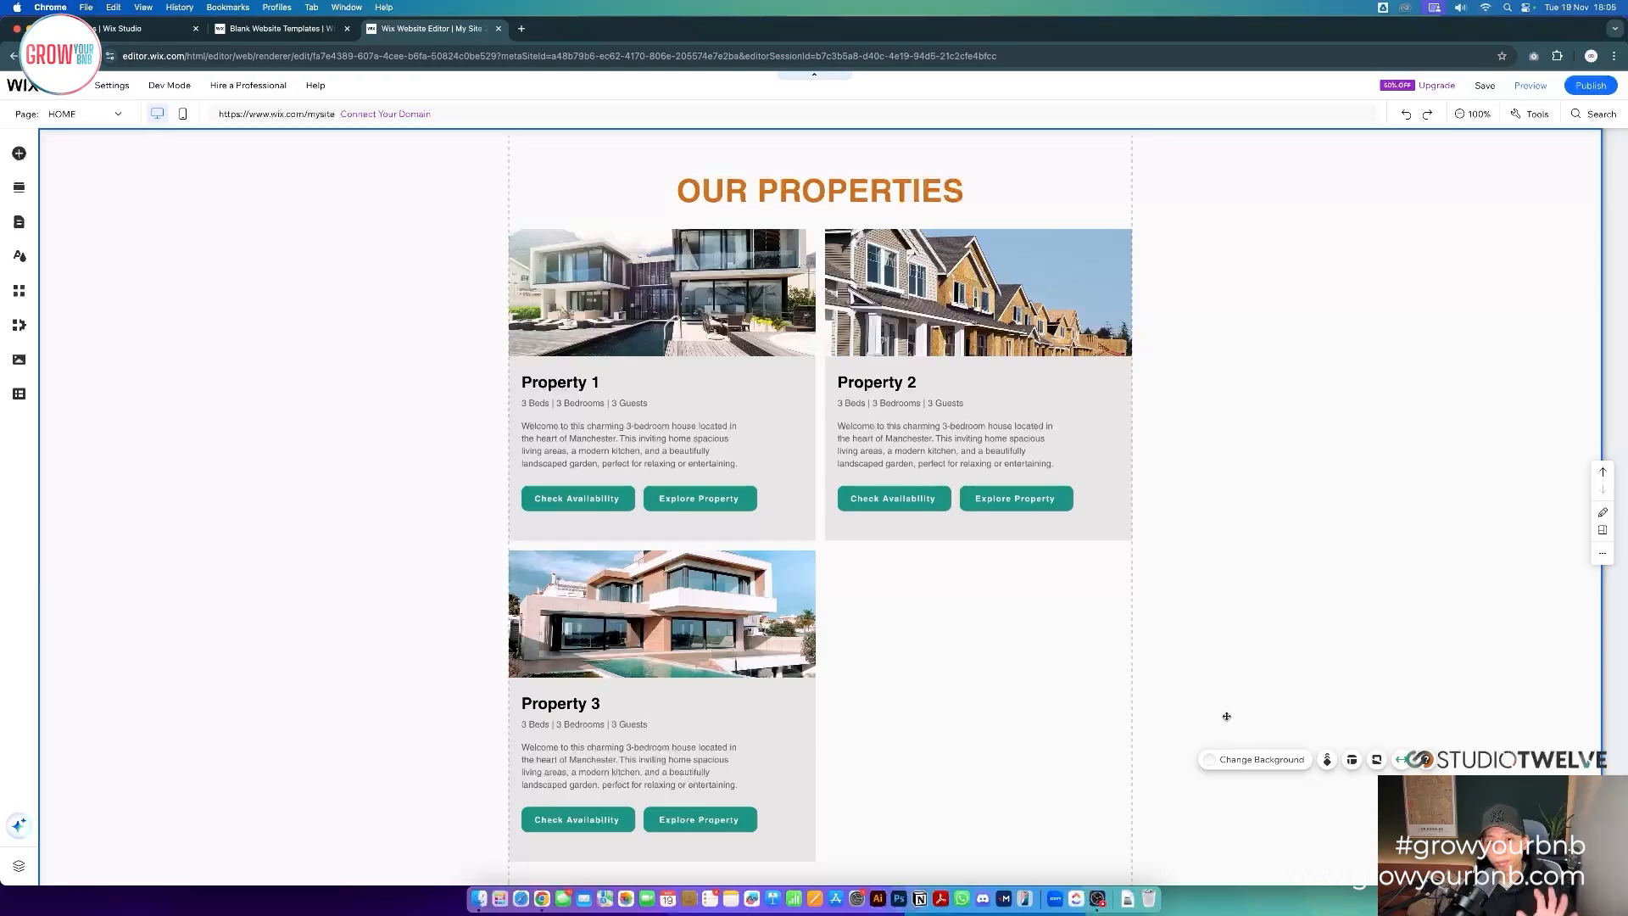
- Duplicate Property 1's beds and guests line beside the heading, change it to "£100 Per Night" and narrow its text box
scroll(1216, 711, "up", 3)
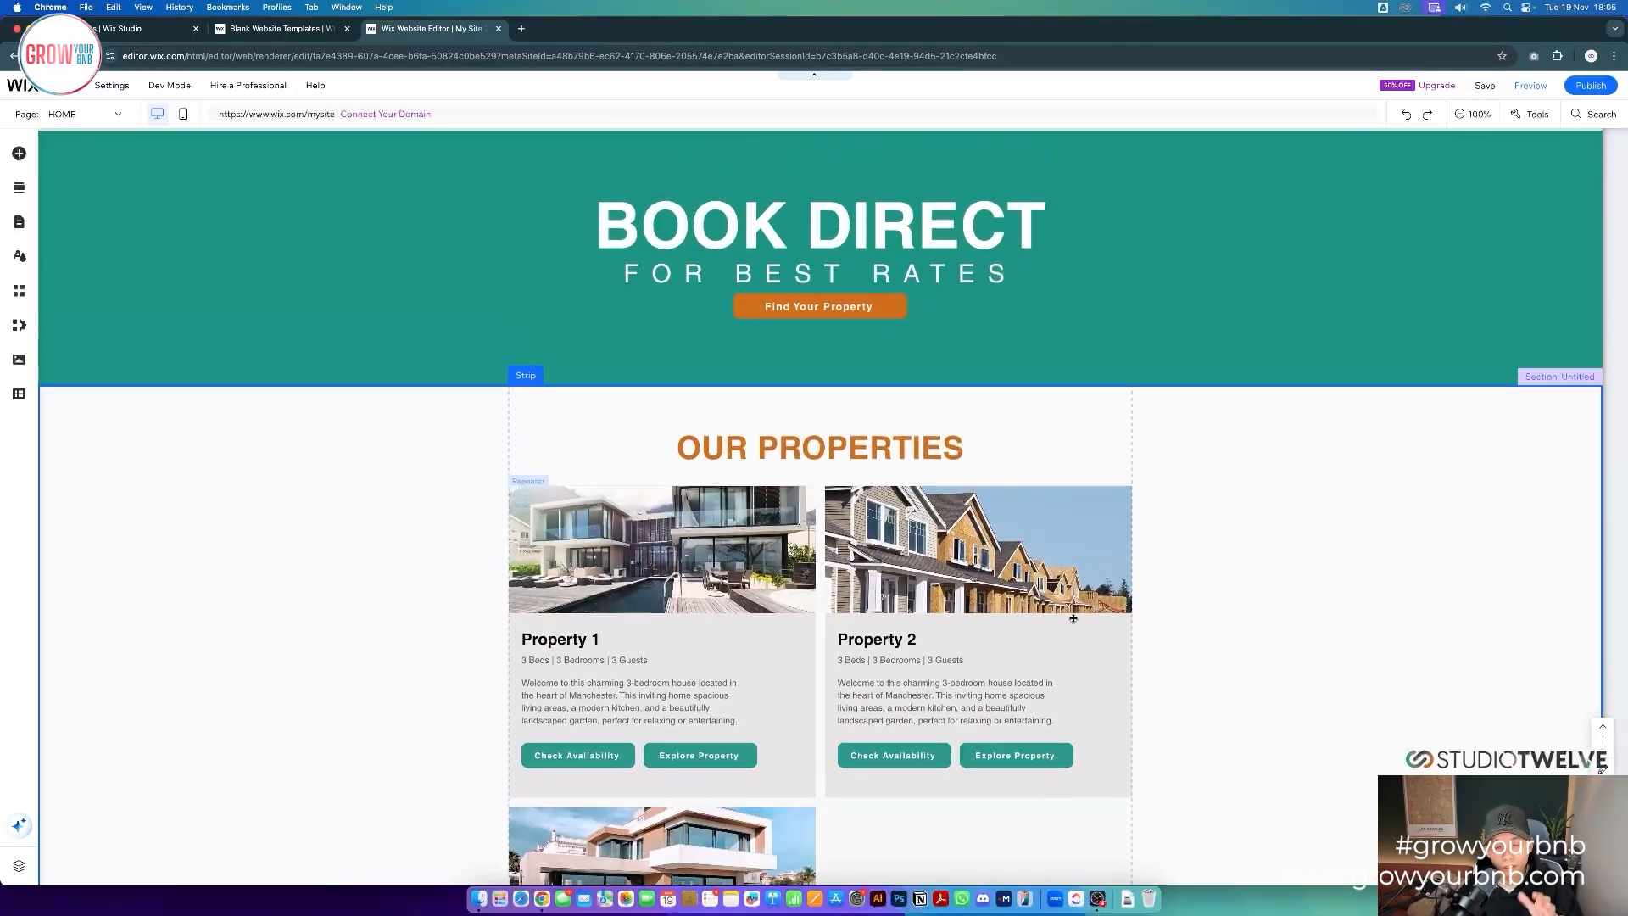
left_click(615, 659)
left_click(615, 658)
left_click_drag(616, 659, 756, 639)
double_click(756, 638)
type("£100 Per Night")
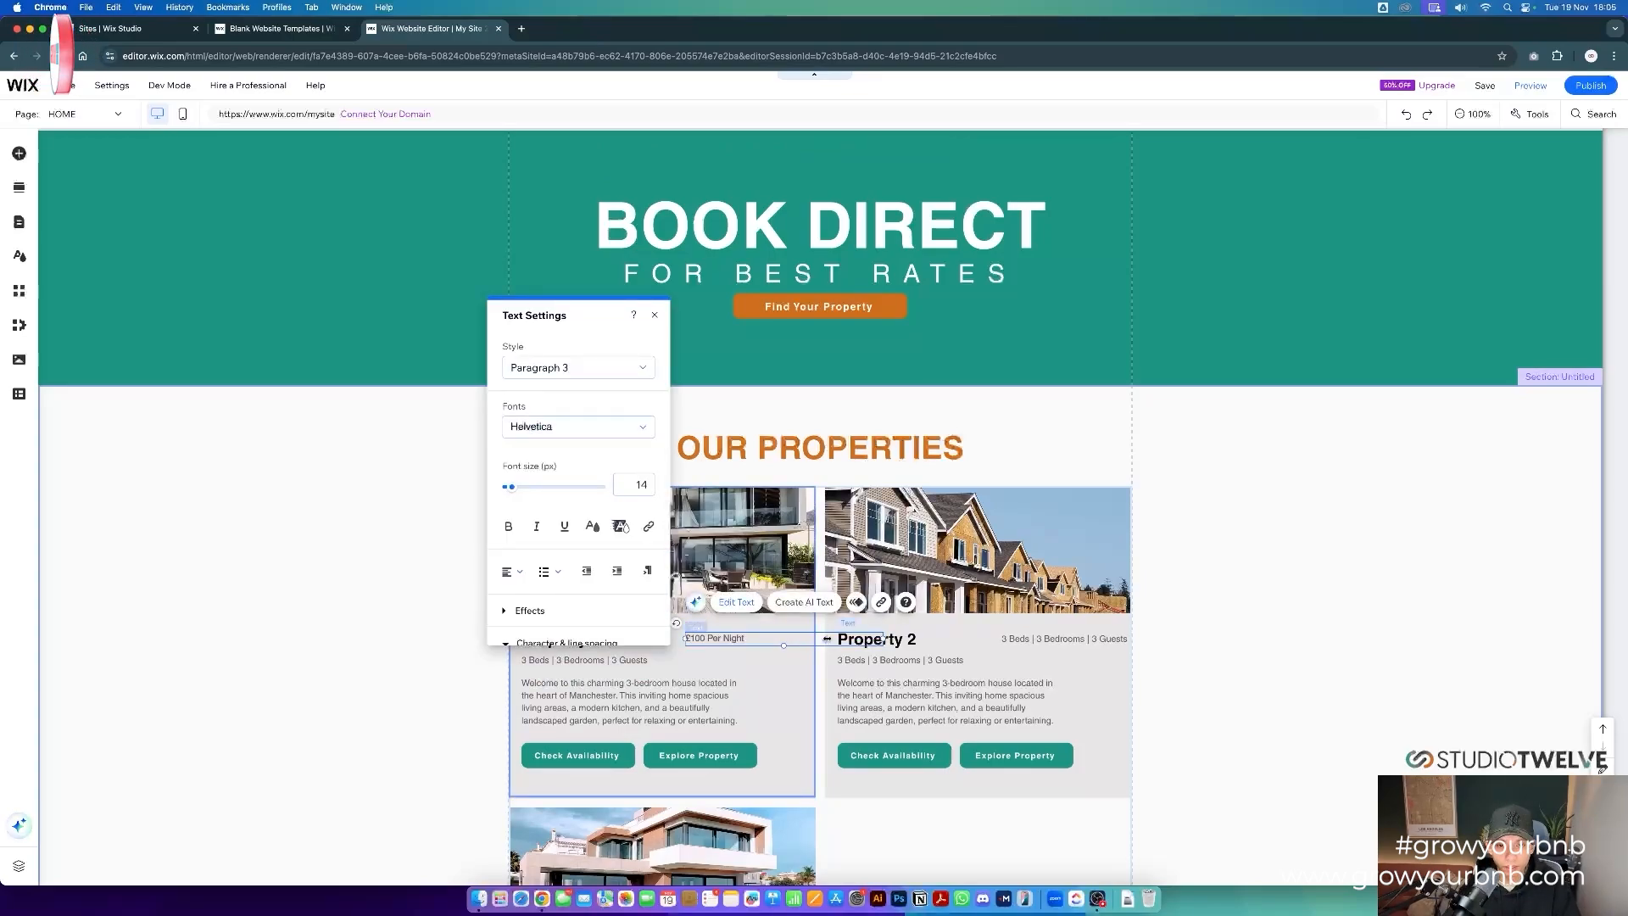
left_click_drag(826, 638, 765, 637)
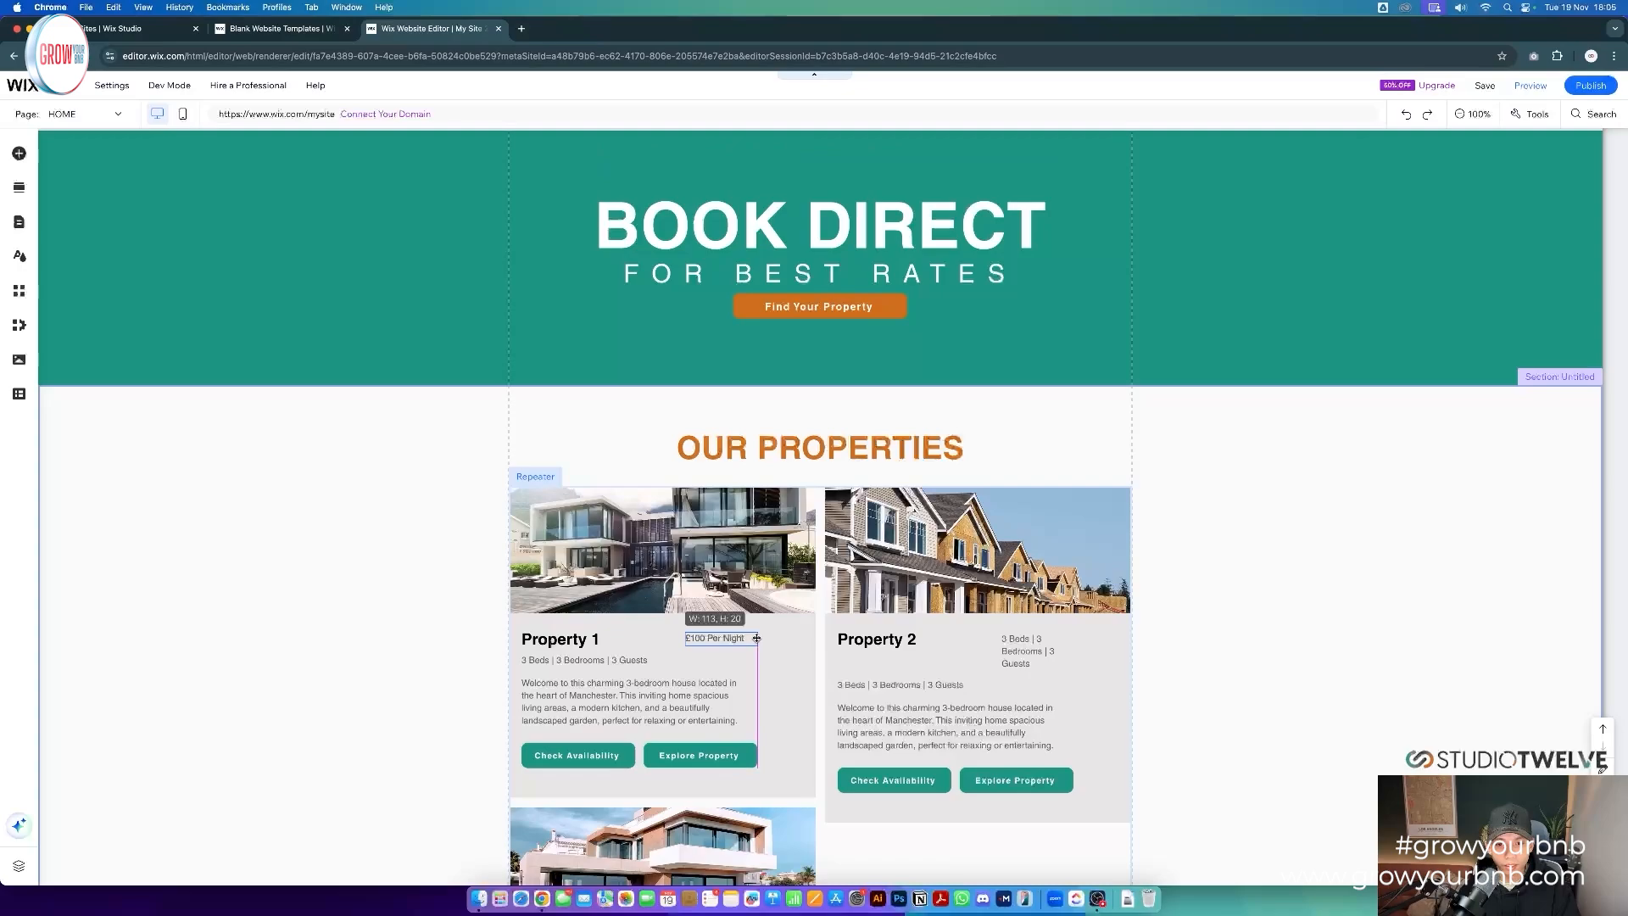
- Colour the Property 1 price text with the saved orange and move it toward the card's right edge
double_click(738, 639)
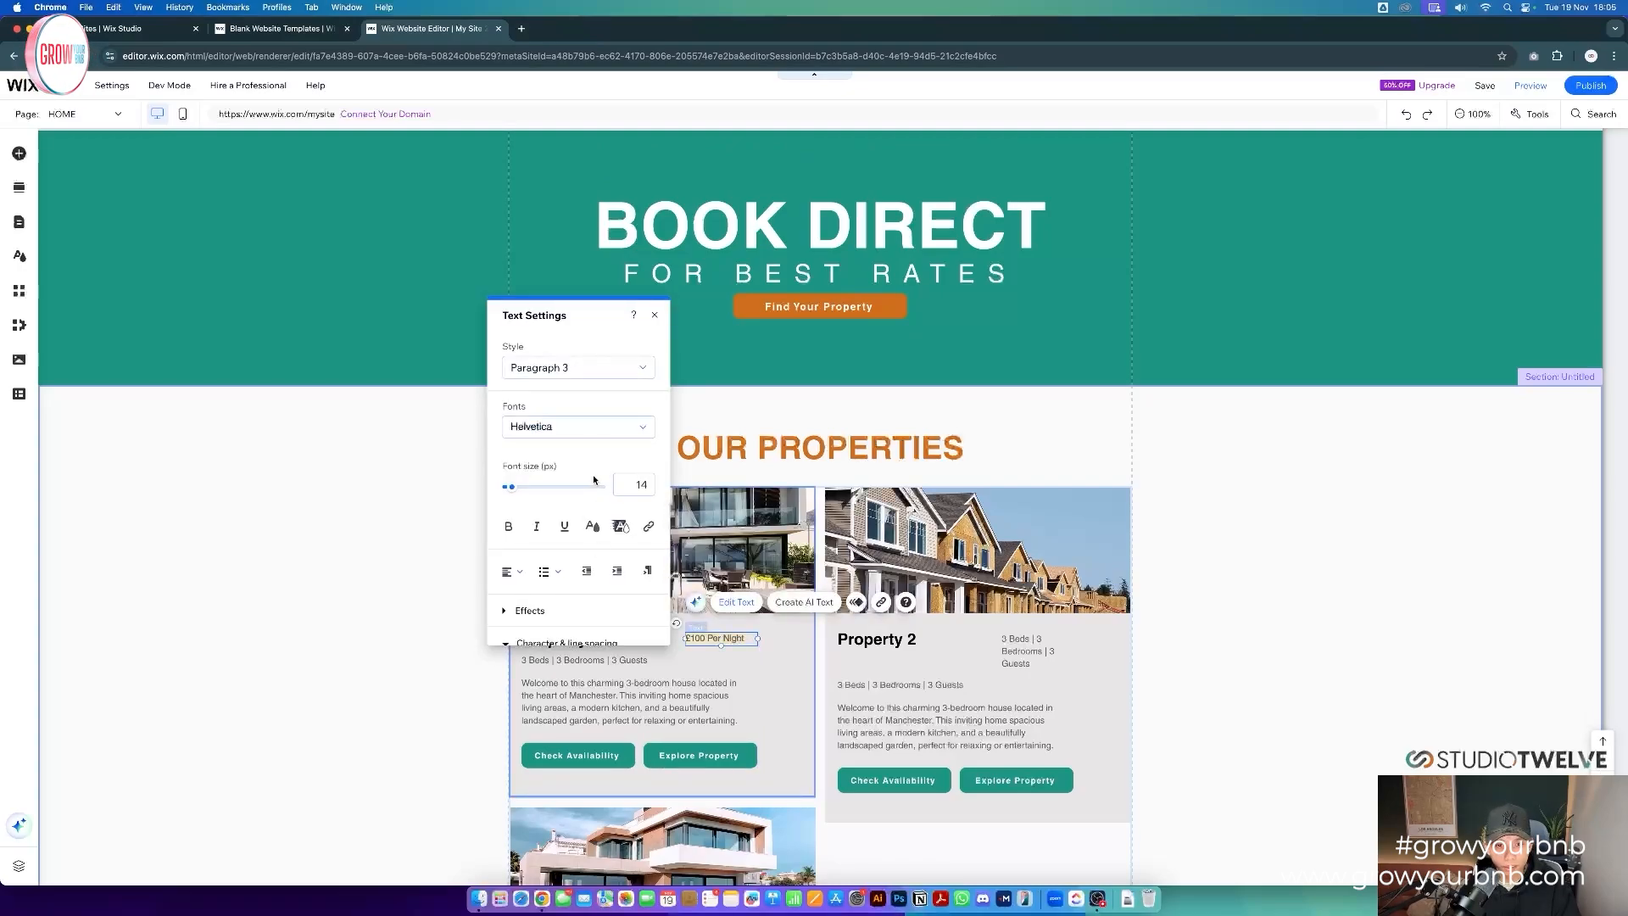
left_click(595, 527)
left_click(610, 532)
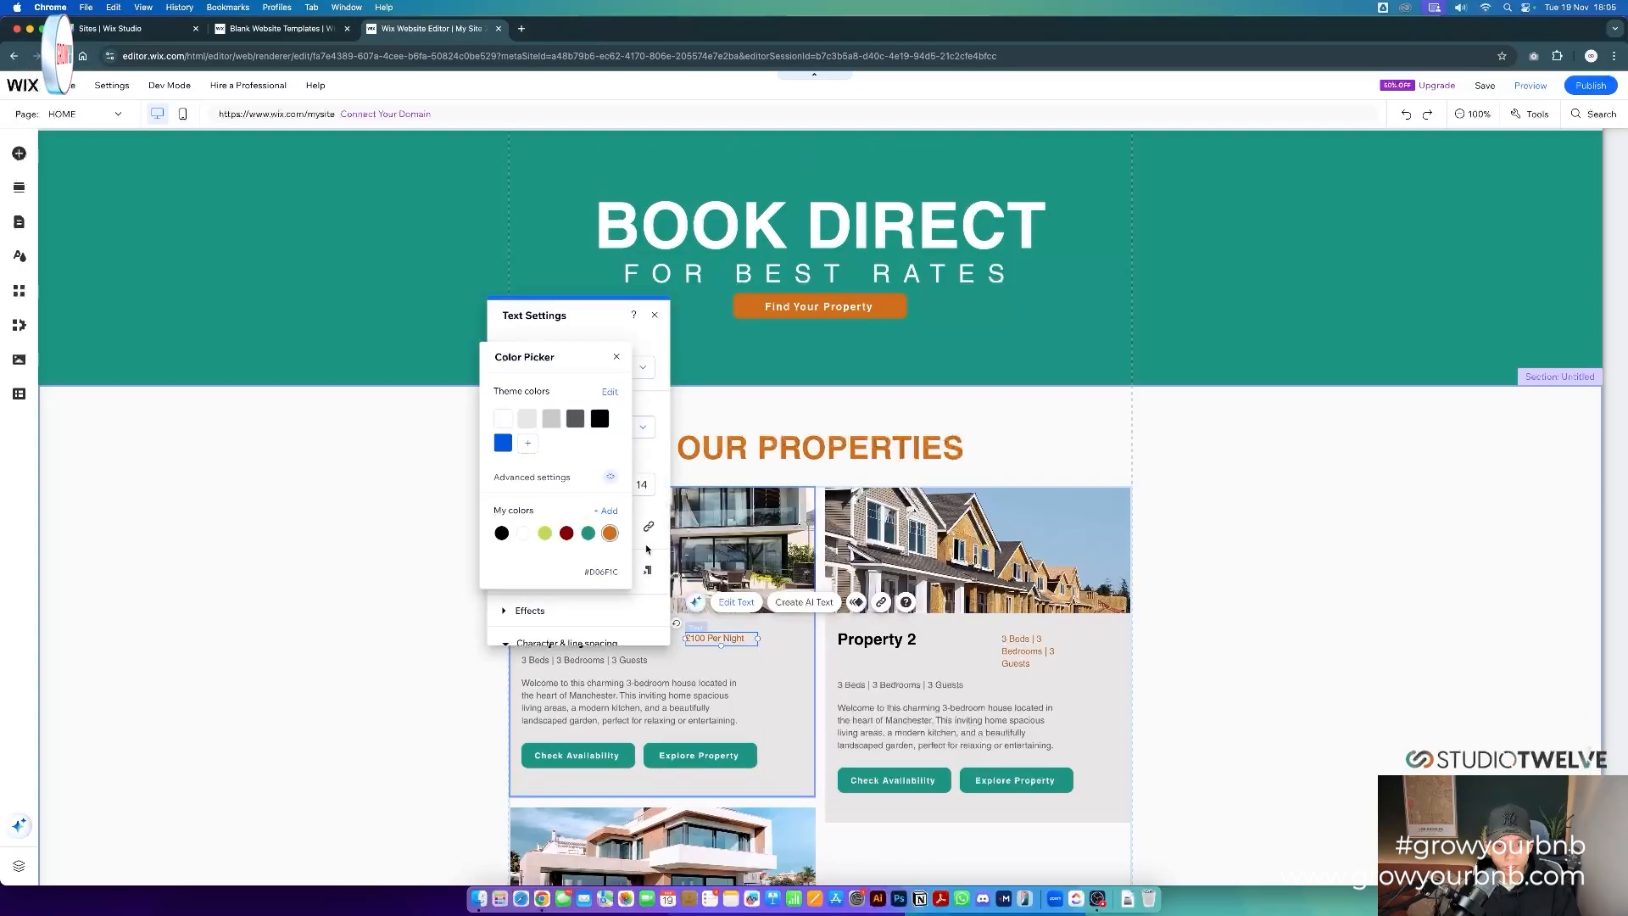
left_click(742, 656)
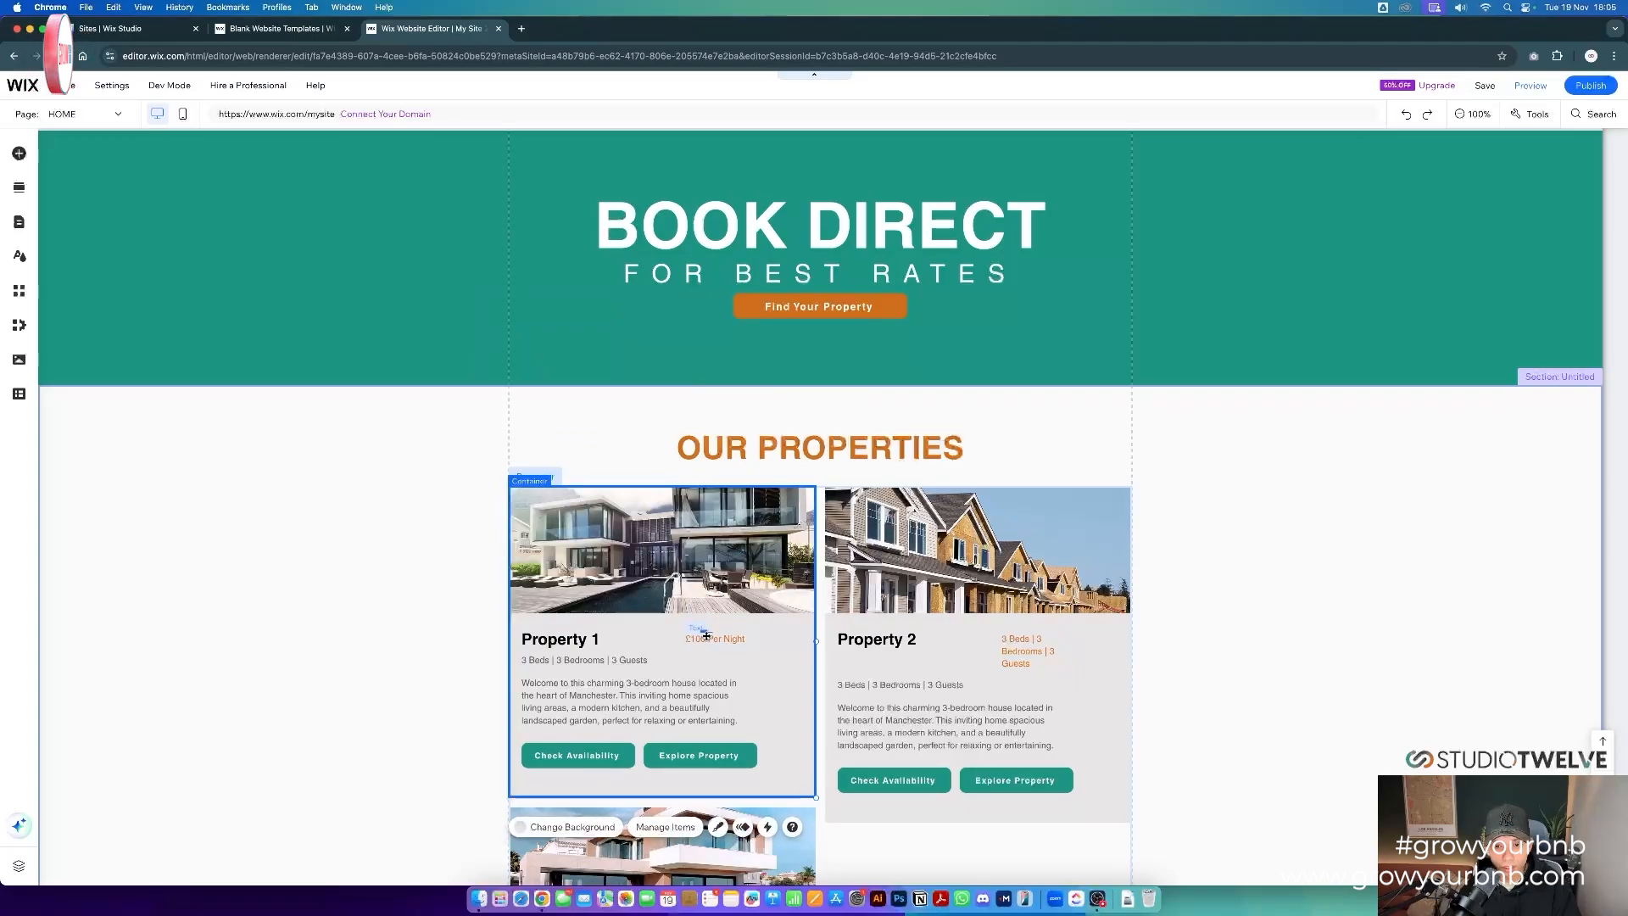
left_click_drag(724, 636, 773, 636)
- Replace the orange placeholder text in the Property 2 and Property 3 cards with "£100 Per Night"
double_click(1092, 659)
type("£100 Per Night")
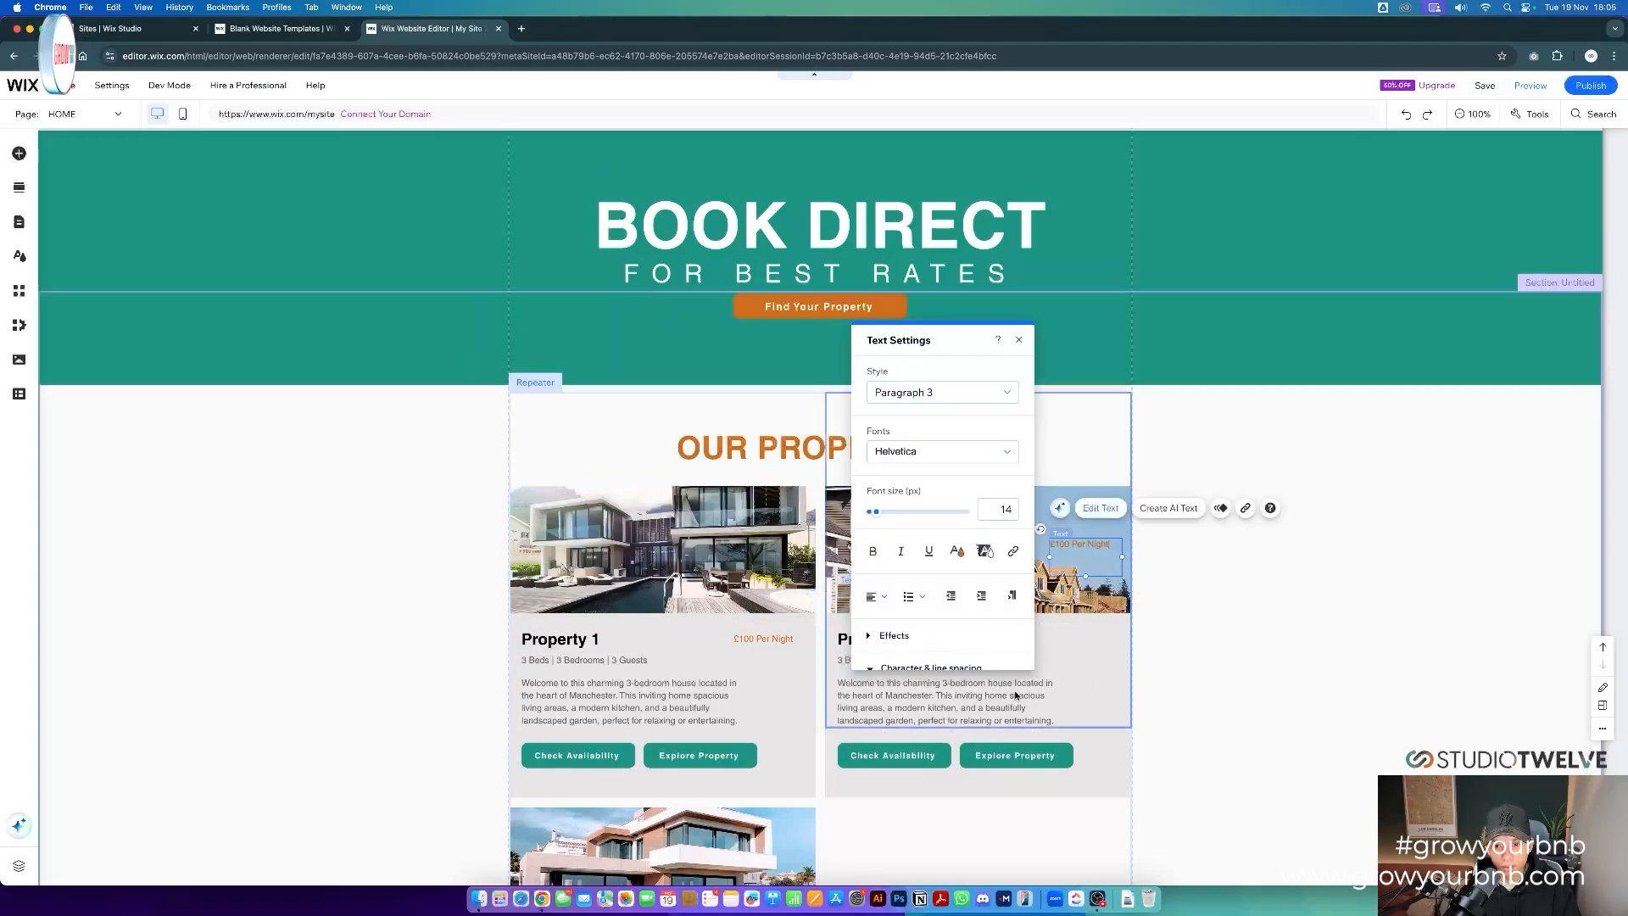
scroll(997, 731, "down", 1)
left_click(996, 731)
scroll(996, 730, "down", 2)
double_click(744, 719)
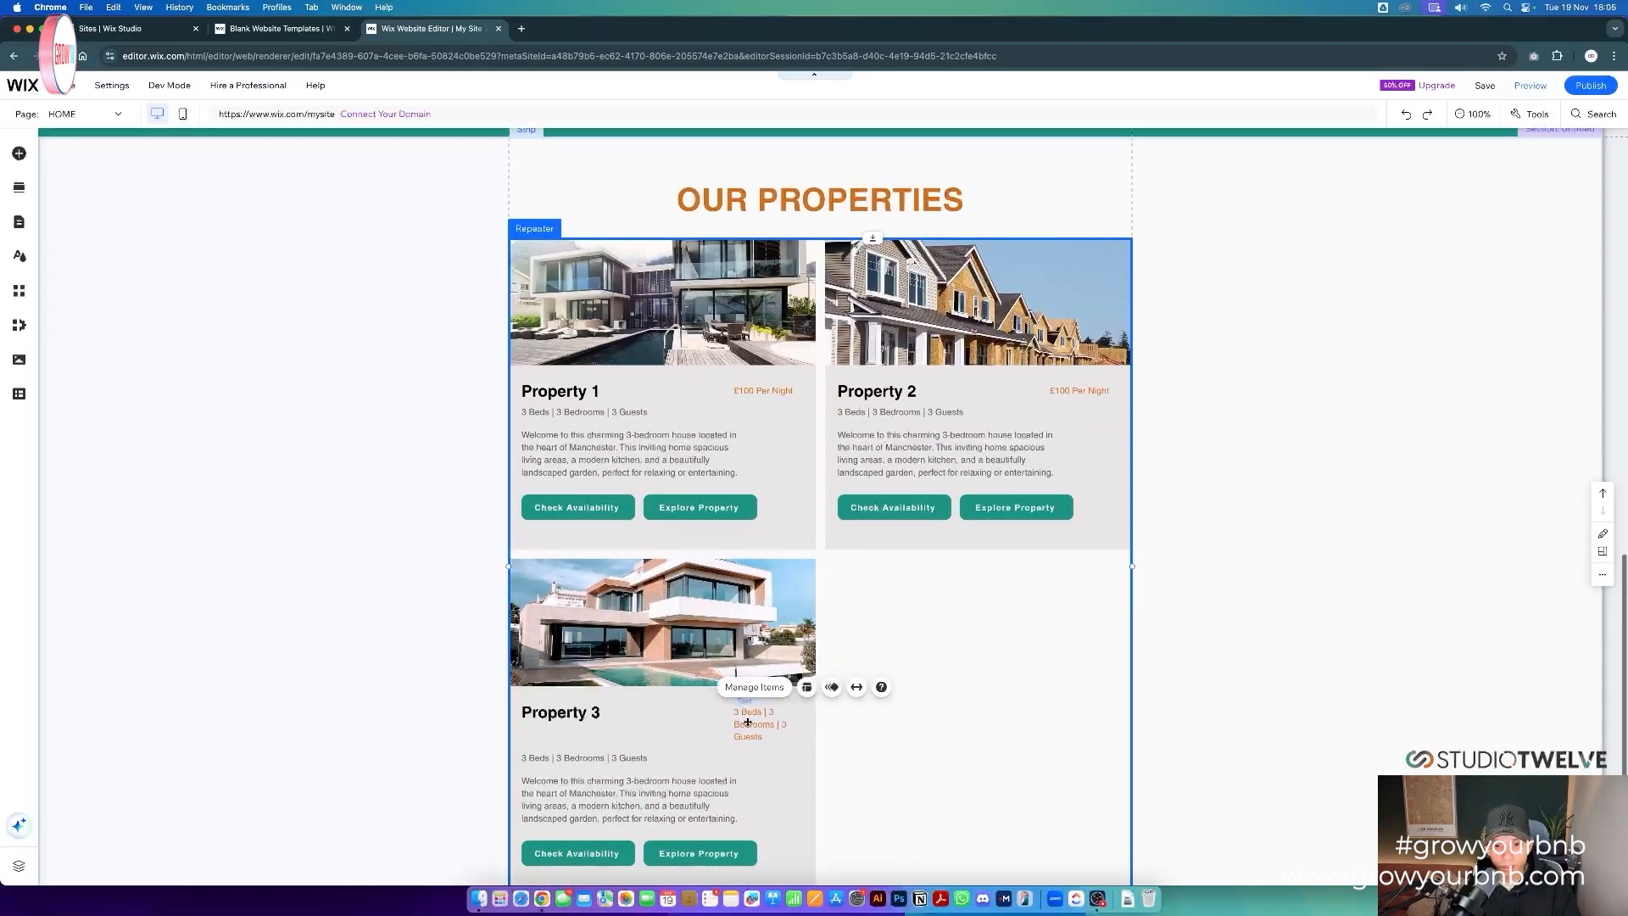
type("£100 Per Night")
left_click(937, 716)
- Move the Property 1 price between the heading and the beds line, and raise the heading to make room
scroll(938, 716, "up", 1)
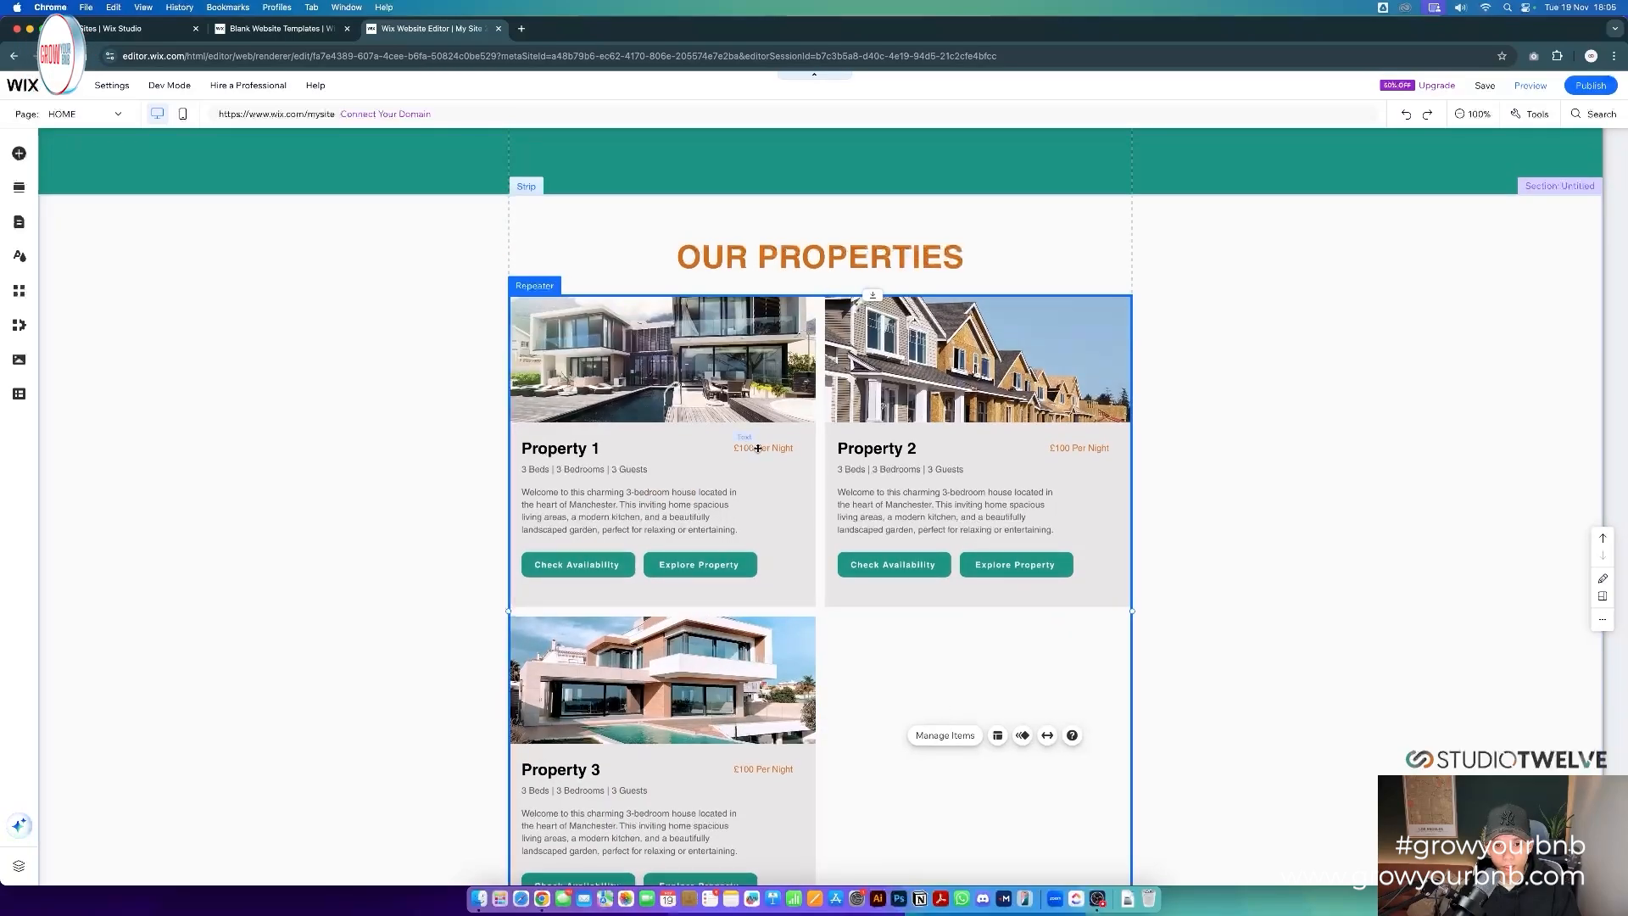
left_click_drag(766, 447, 557, 458)
left_click(689, 467)
left_click(576, 448)
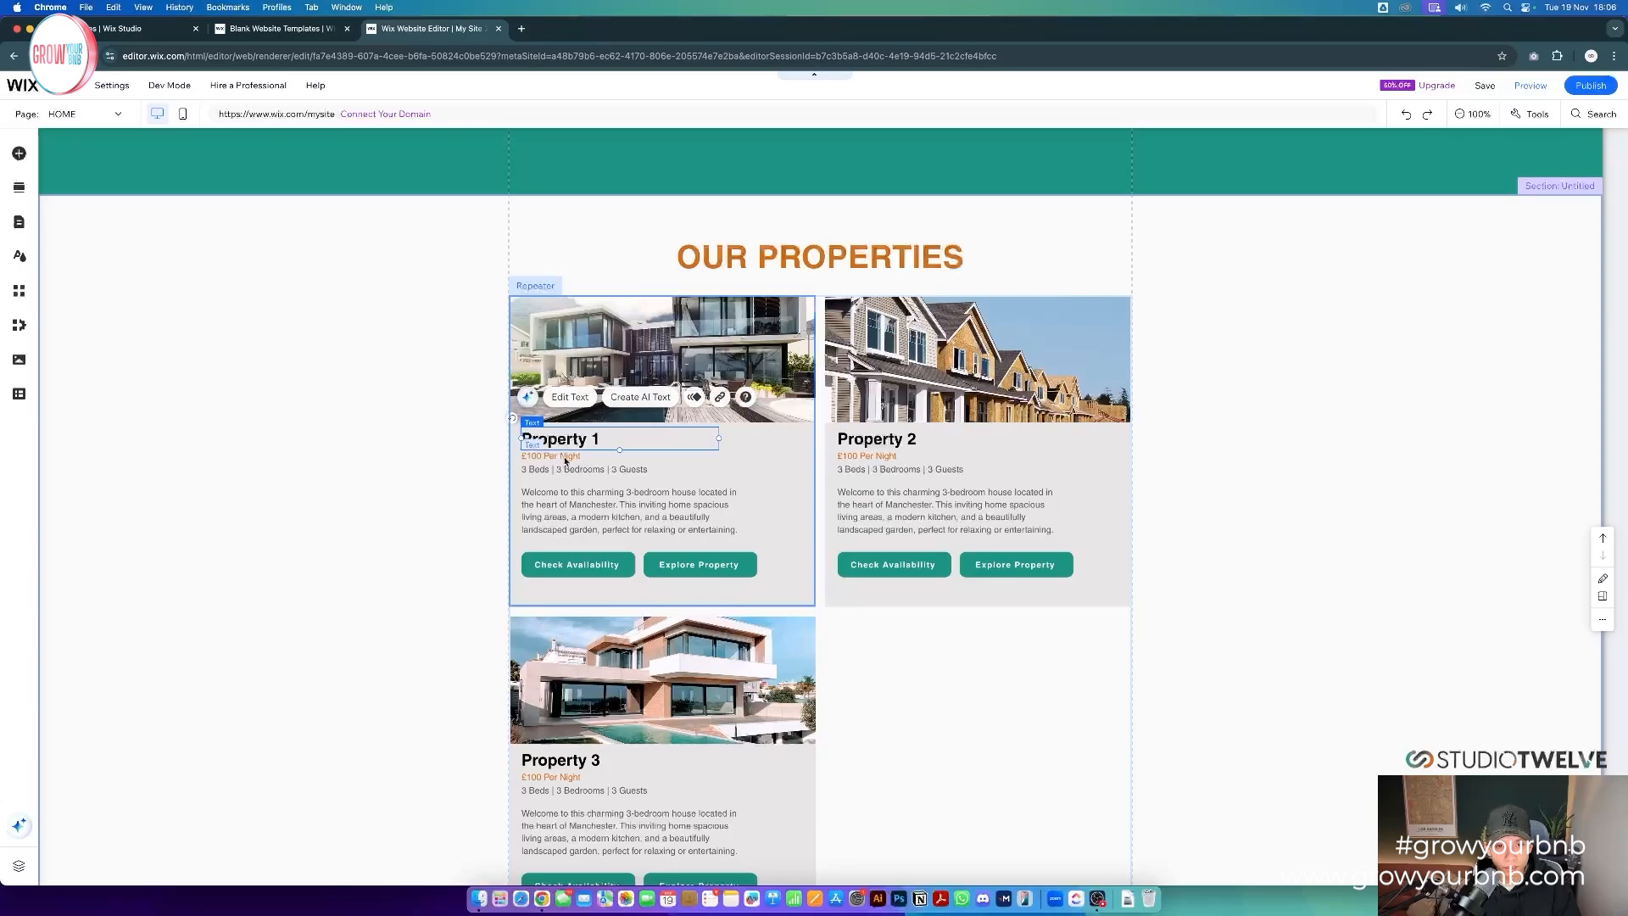
- Review the home page layout from the hero banner through About Us and Book Direct to the property cards
left_click(963, 676)
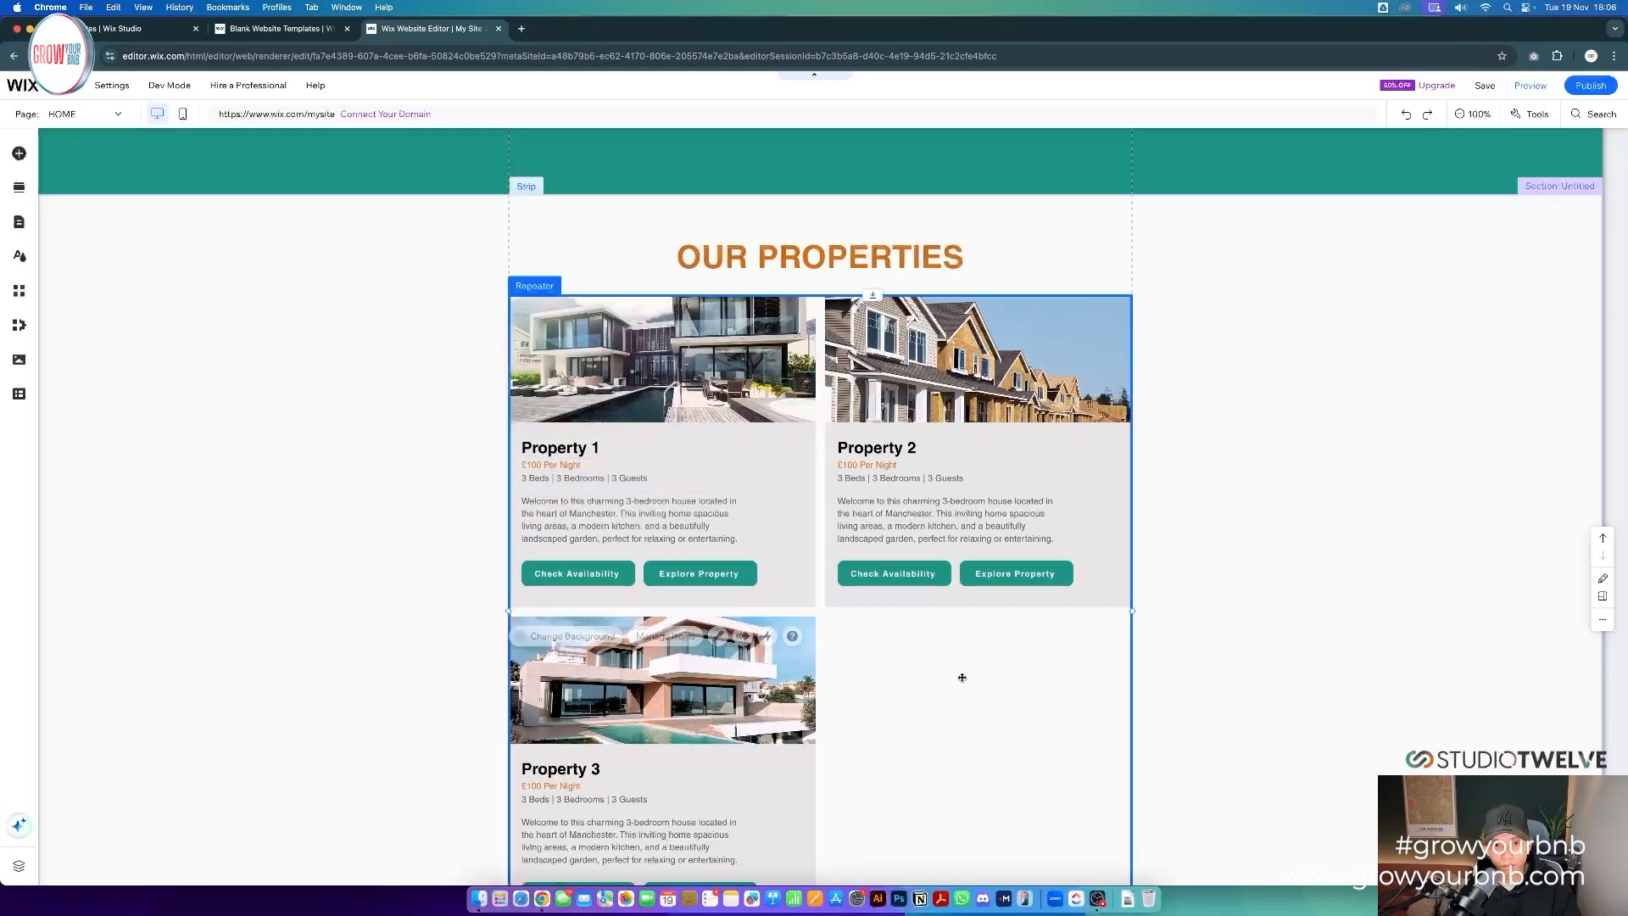
scroll(971, 697, "down", 1)
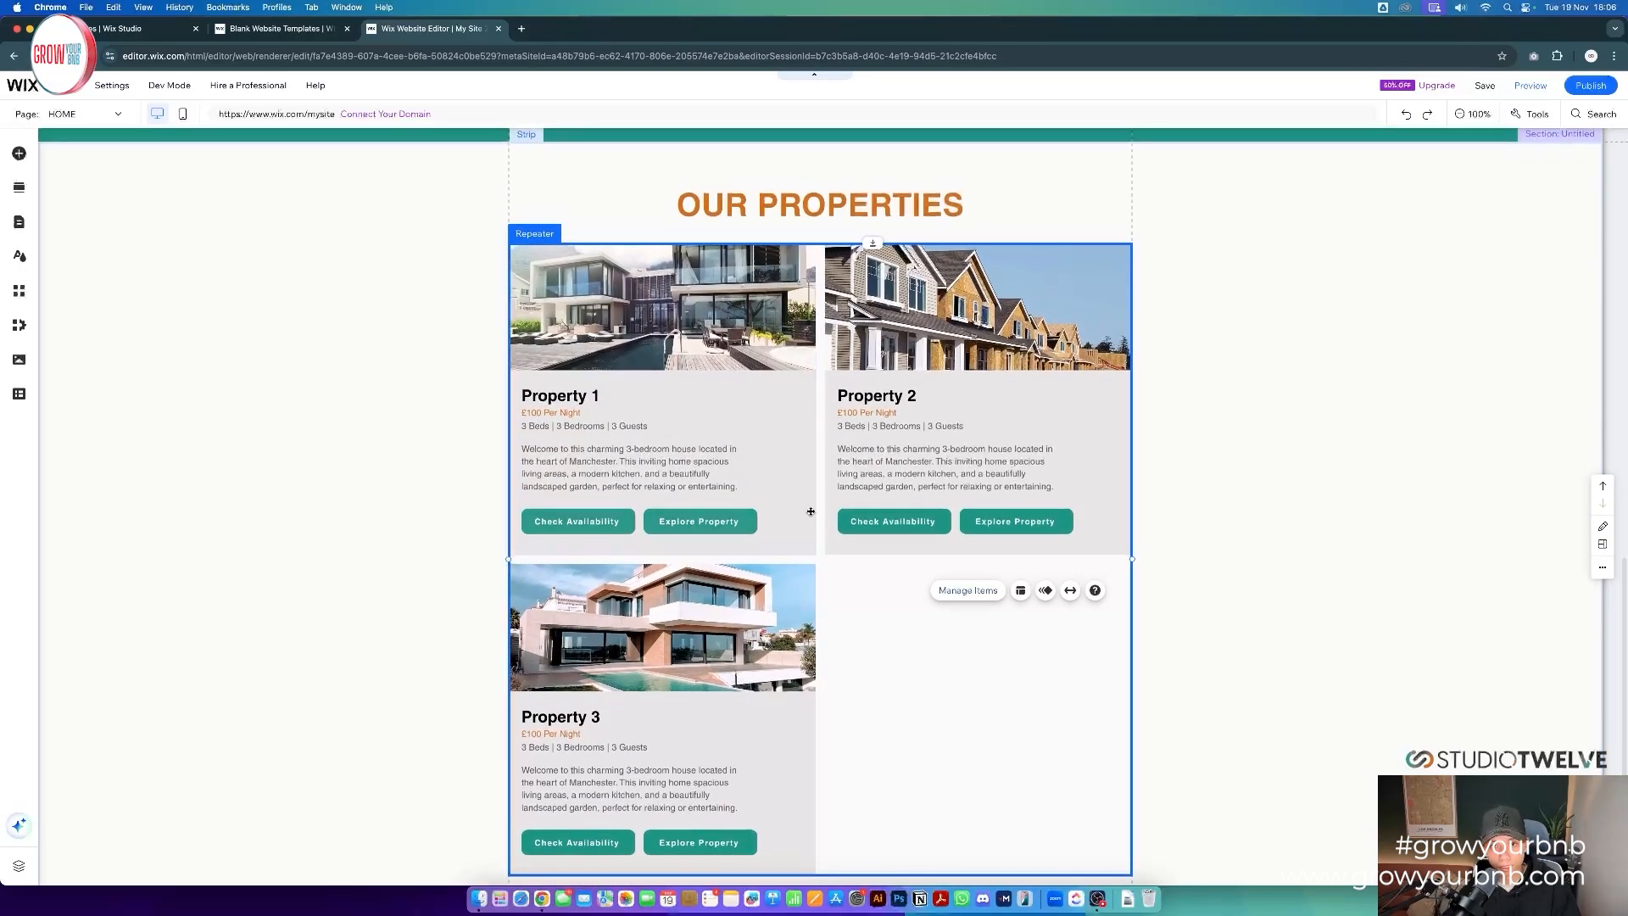
scroll(811, 514, "up", 5)
scroll(810, 513, "up", 10)
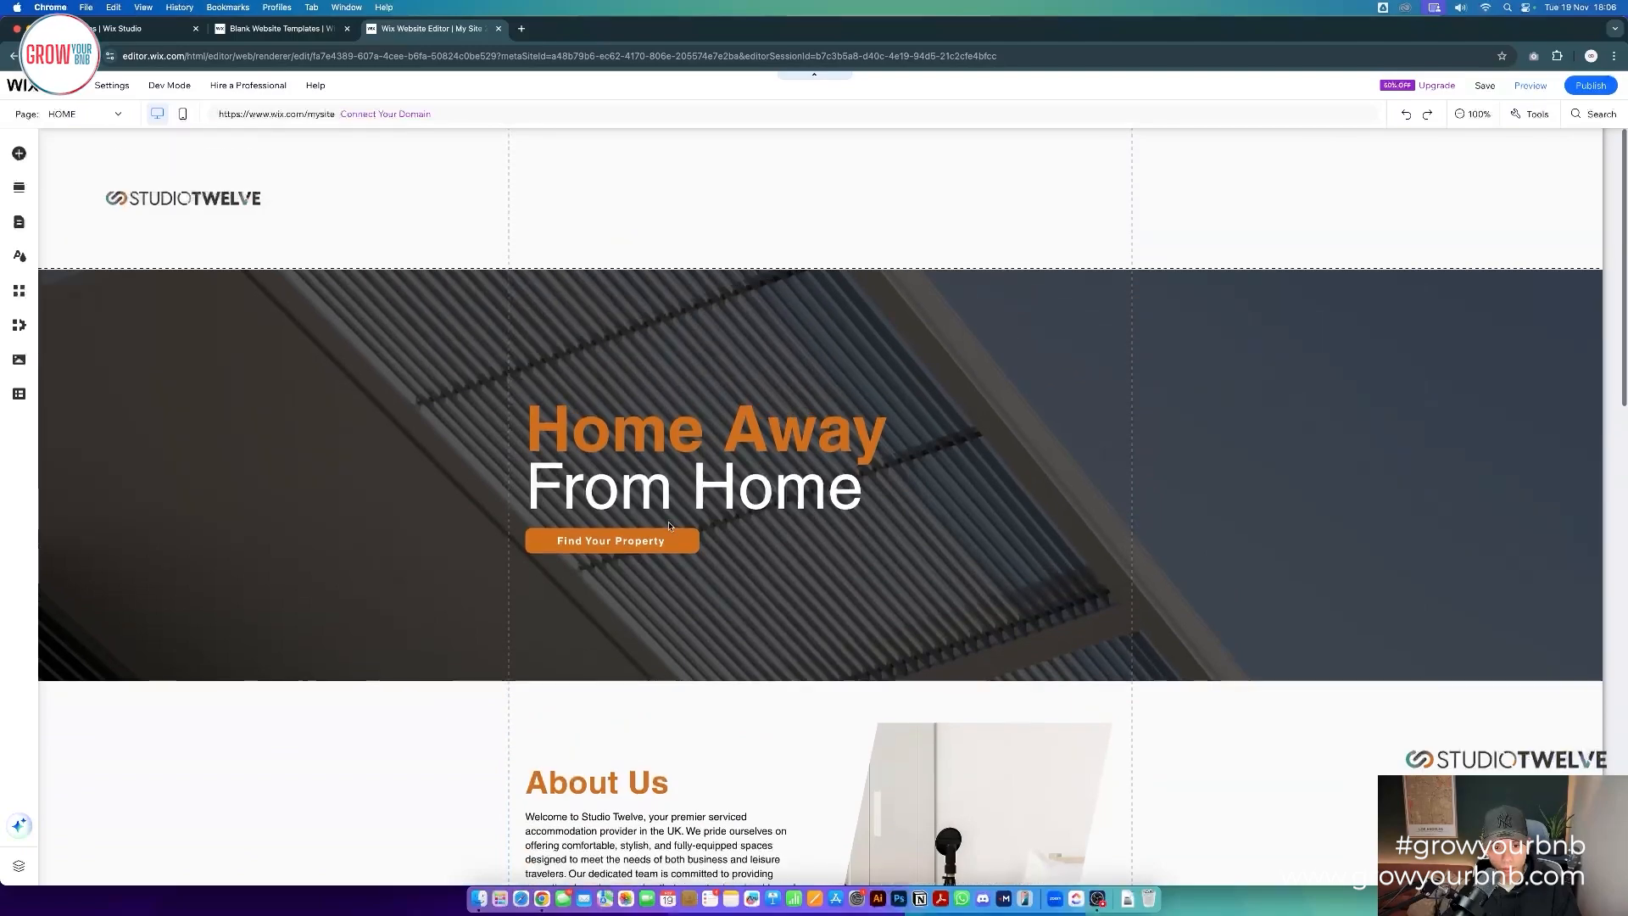
scroll(607, 450, "down", 3)
scroll(607, 450, "down", 4)
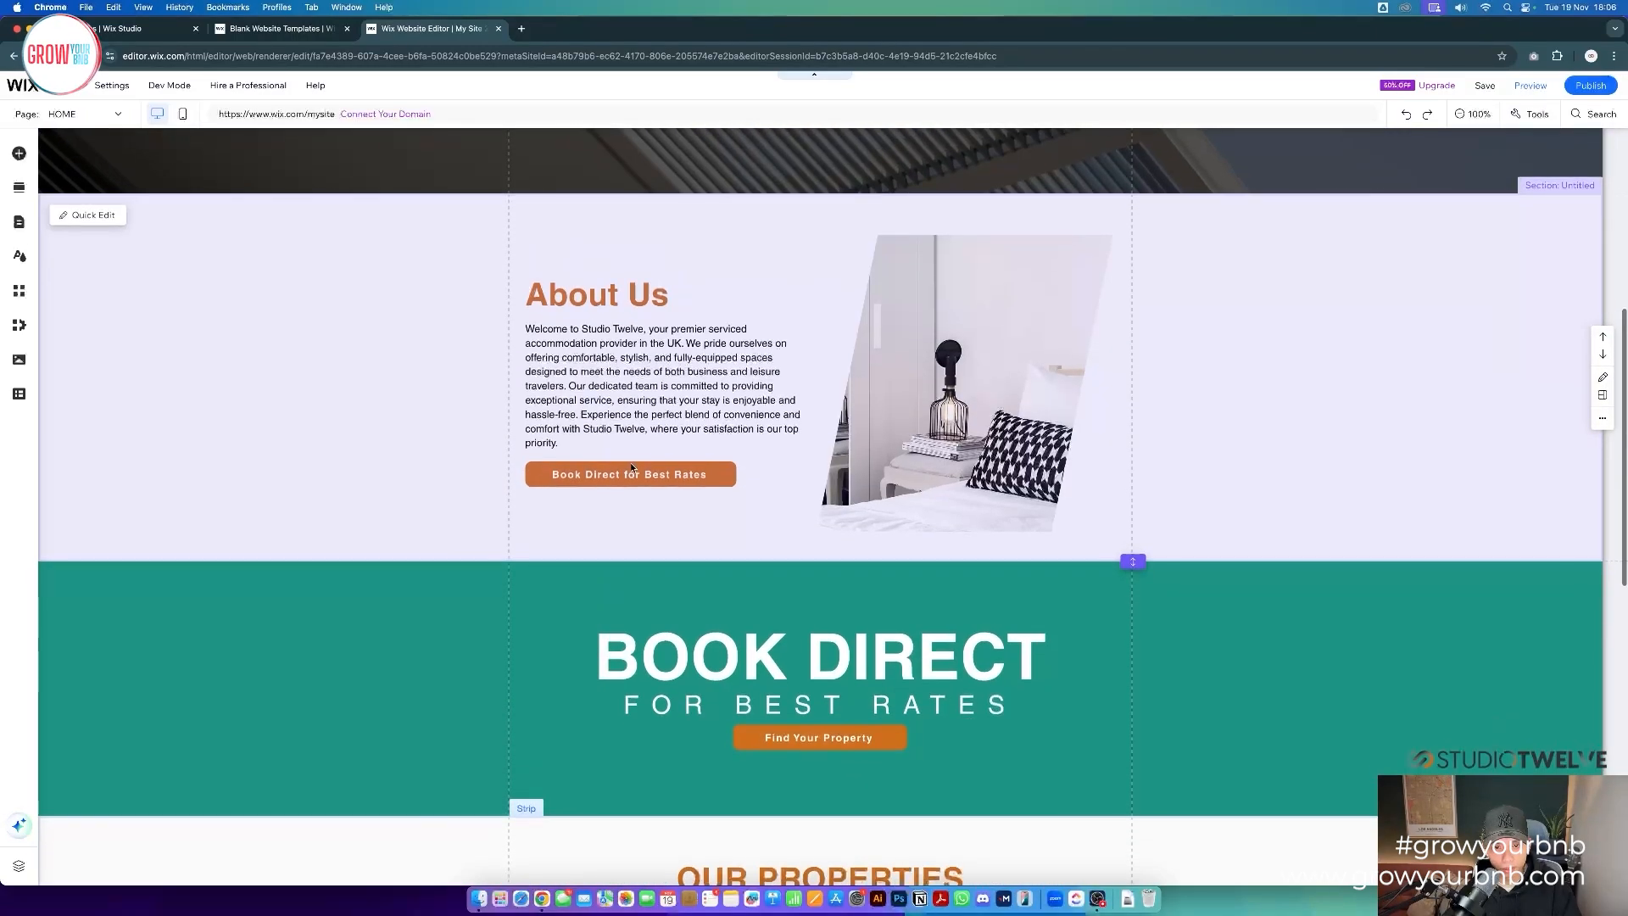
scroll(688, 513, "up", 6)
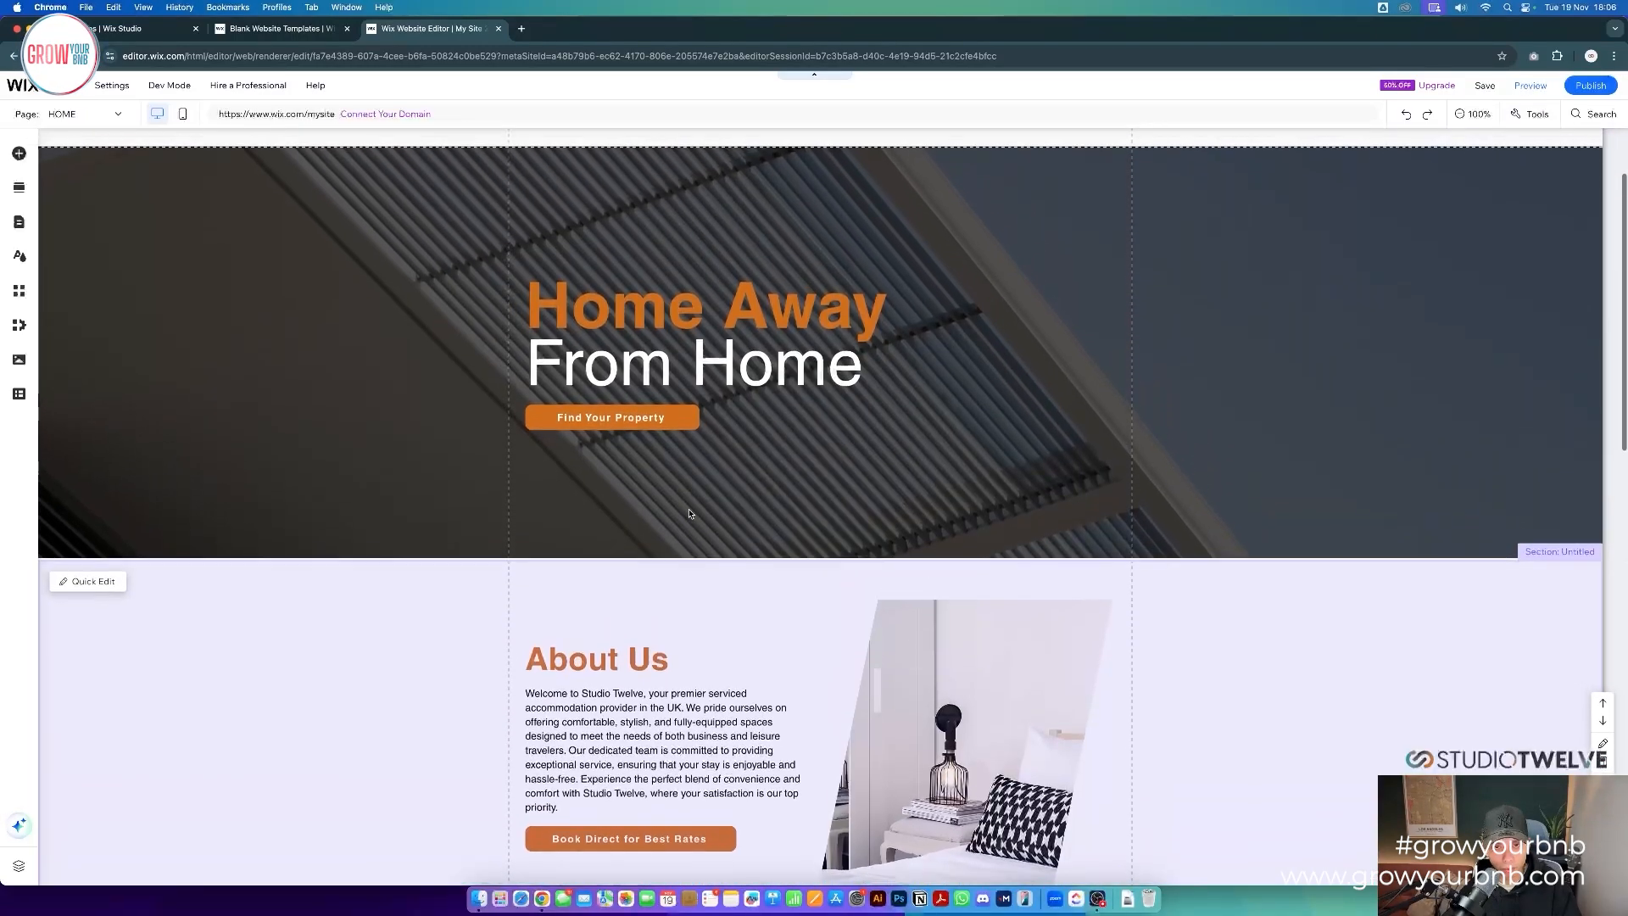
scroll(689, 513, "down", 9)
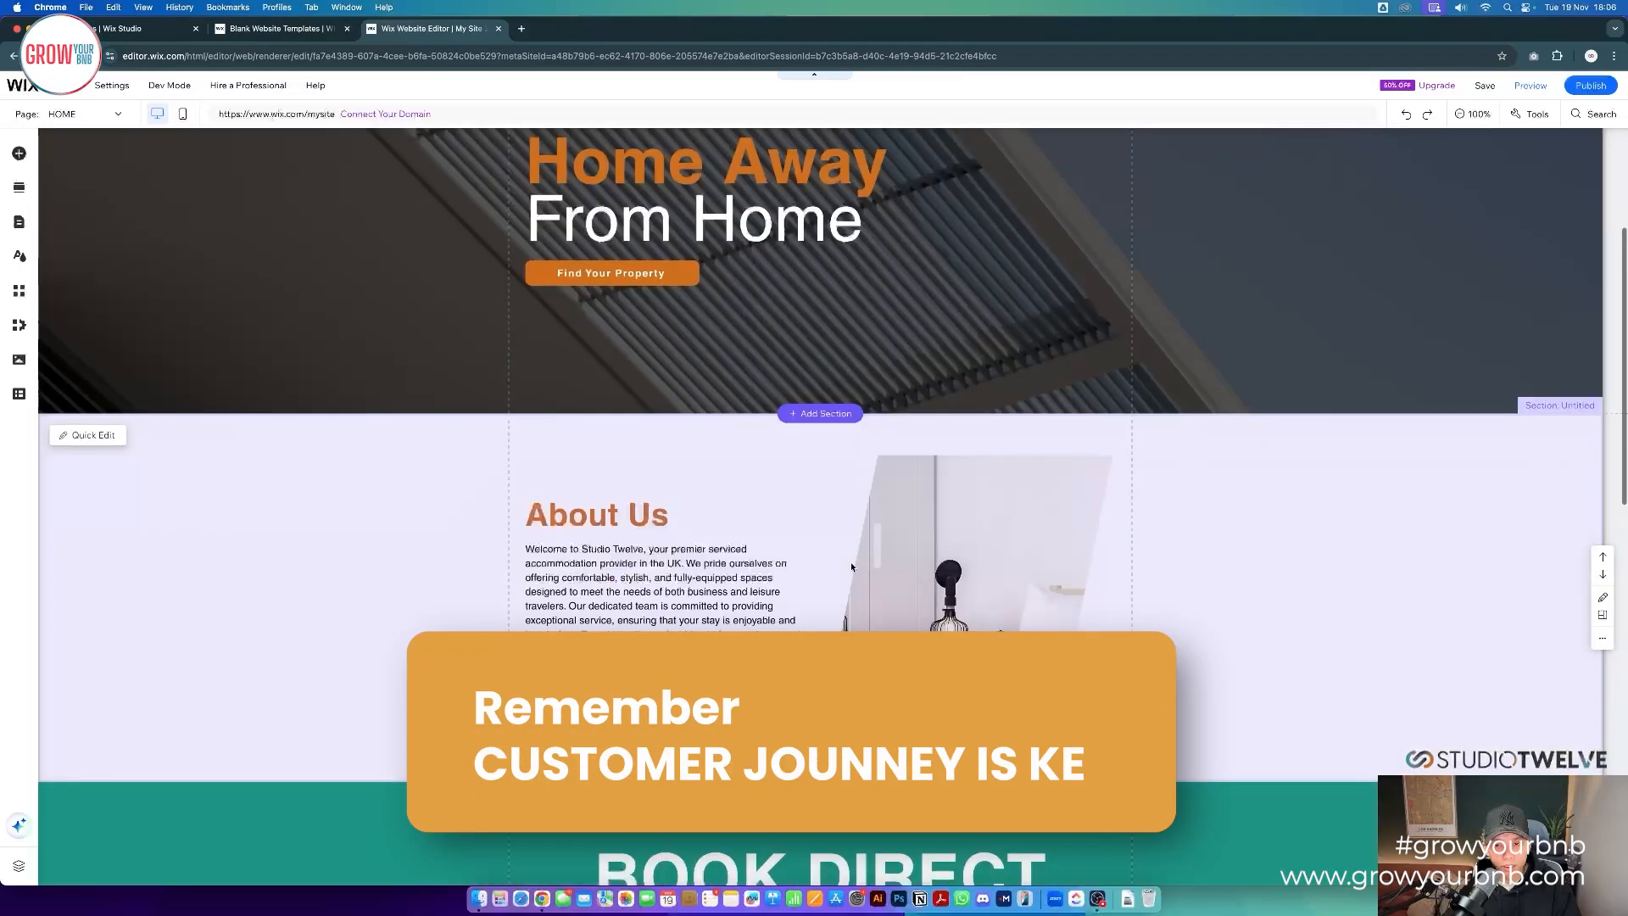
scroll(1297, 639, "down", 3)
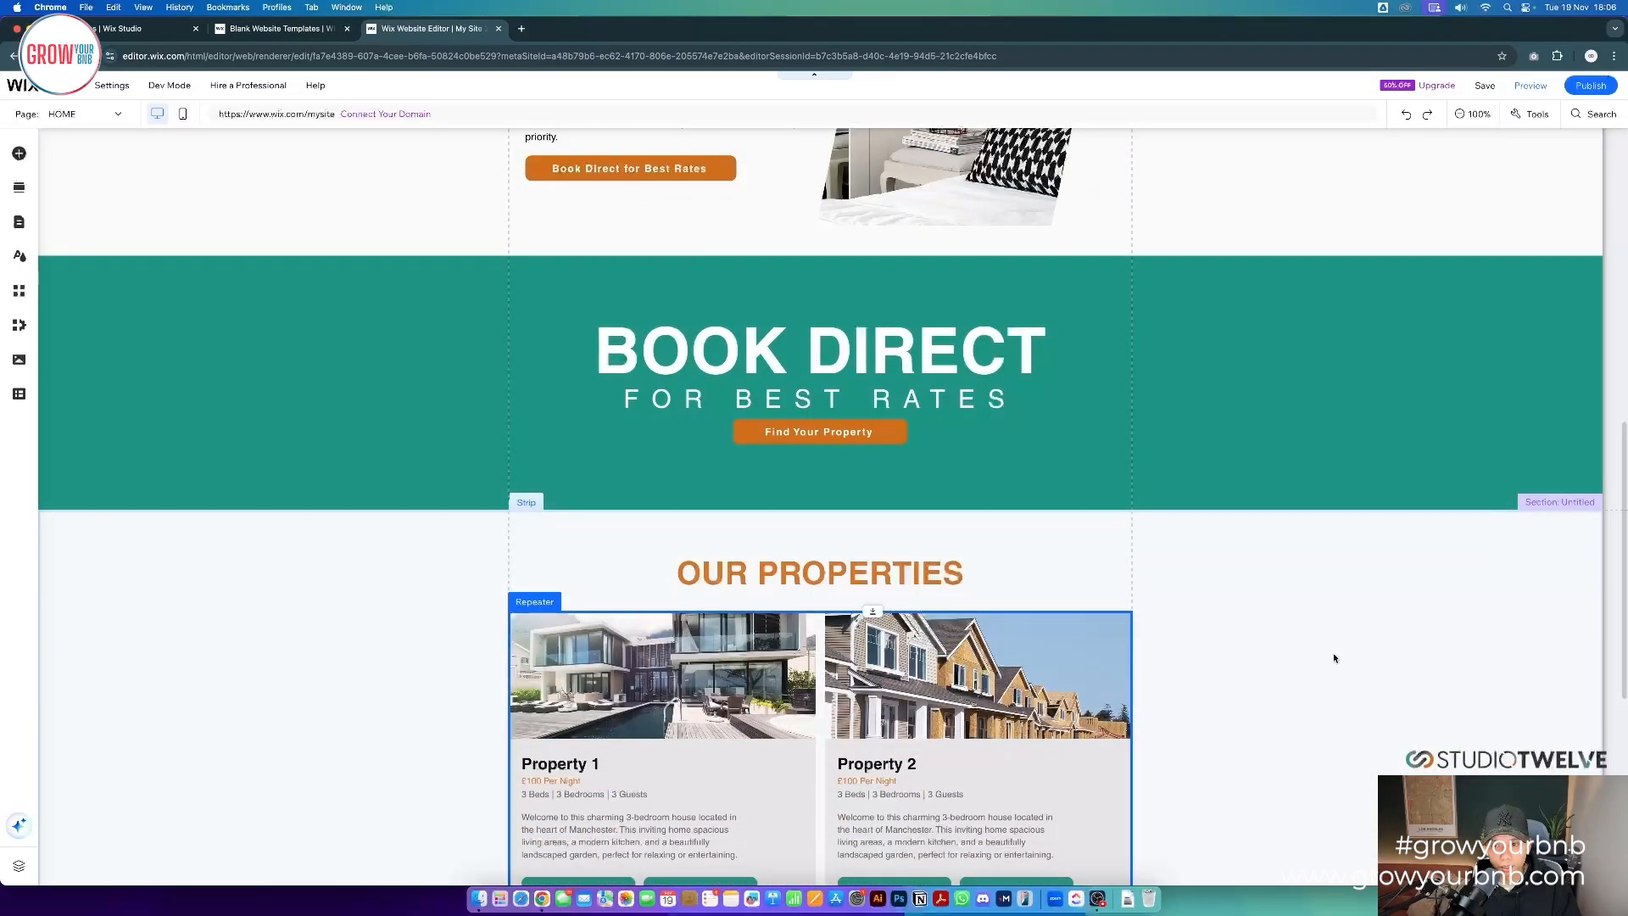
- Name the section containing the Our Properties heading and cards "Properties"
left_click(1108, 571)
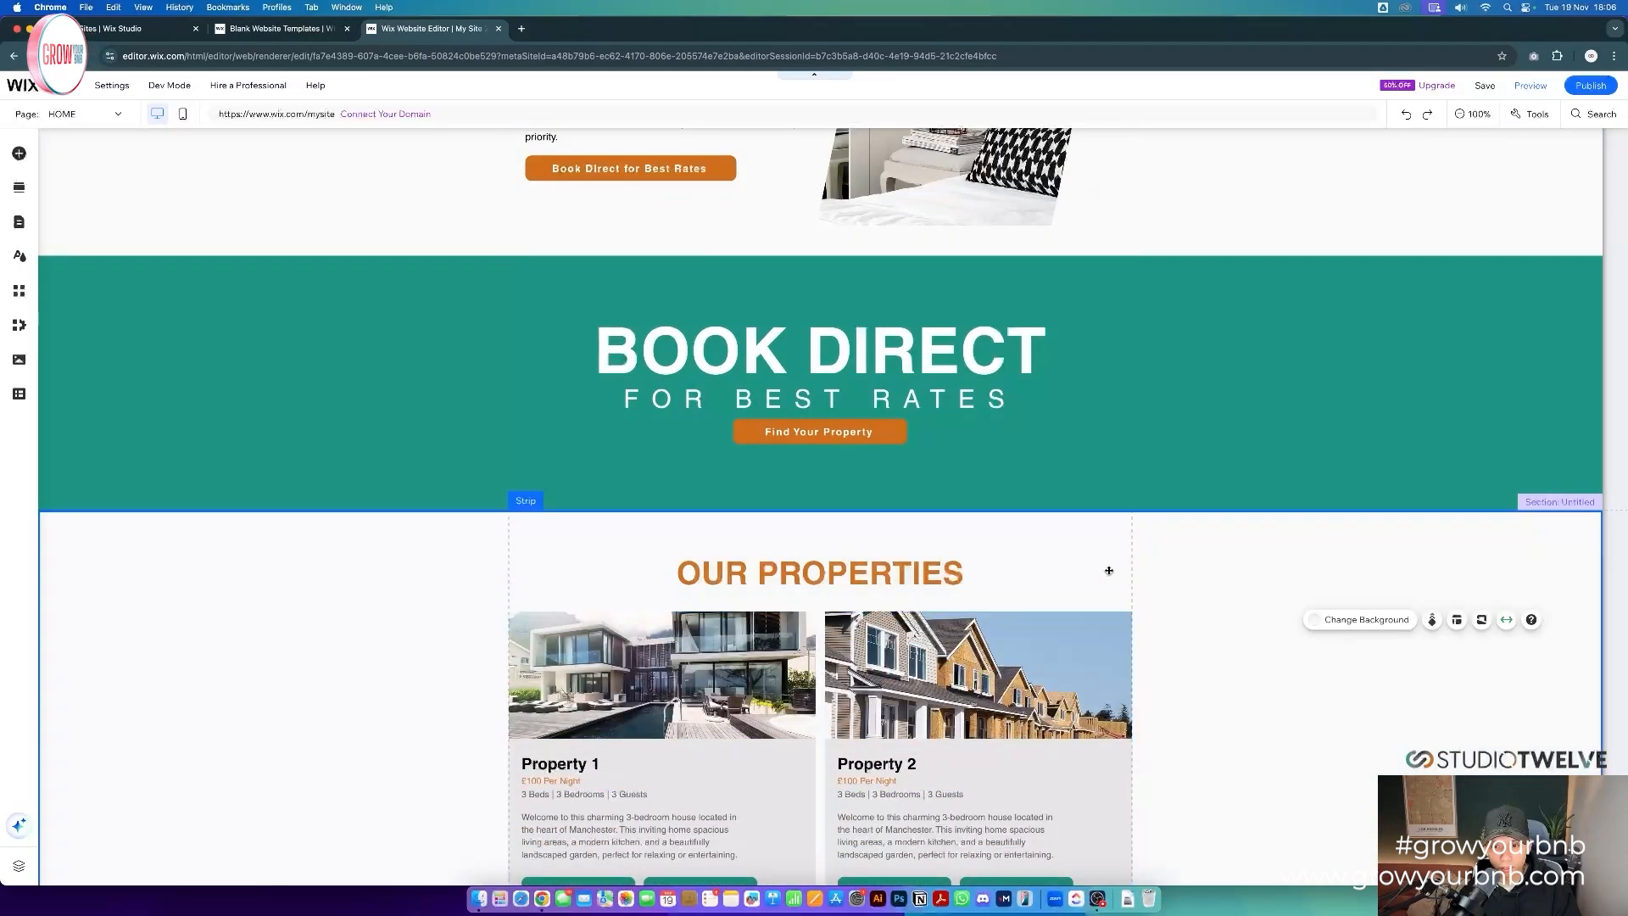
left_click(1565, 503)
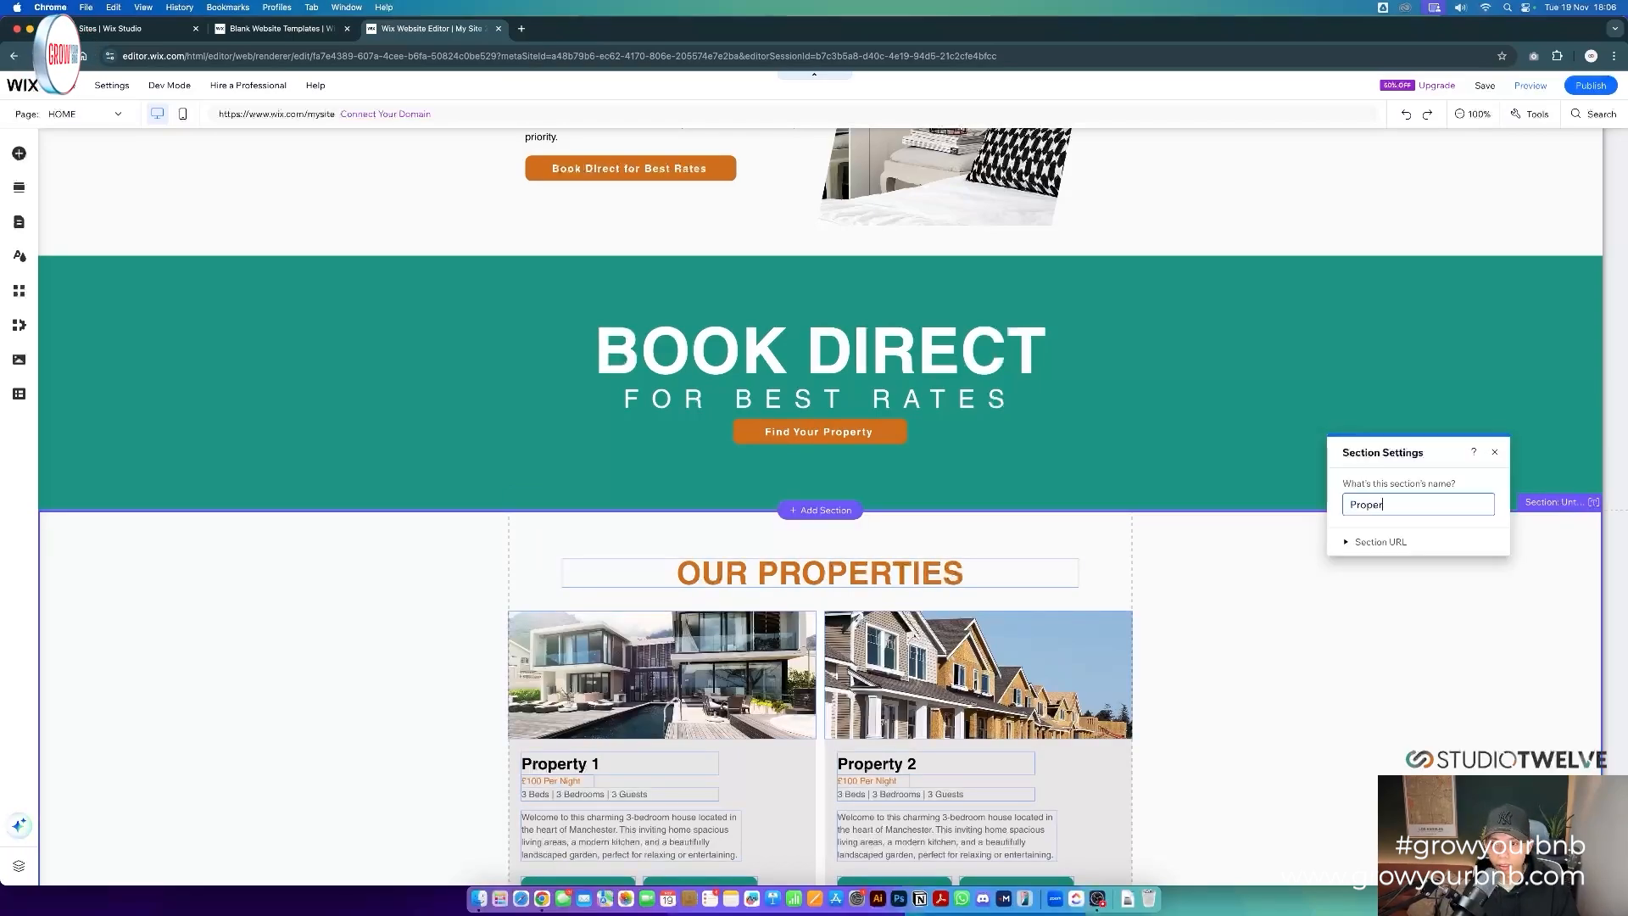
key("Return")
left_click(1192, 618)
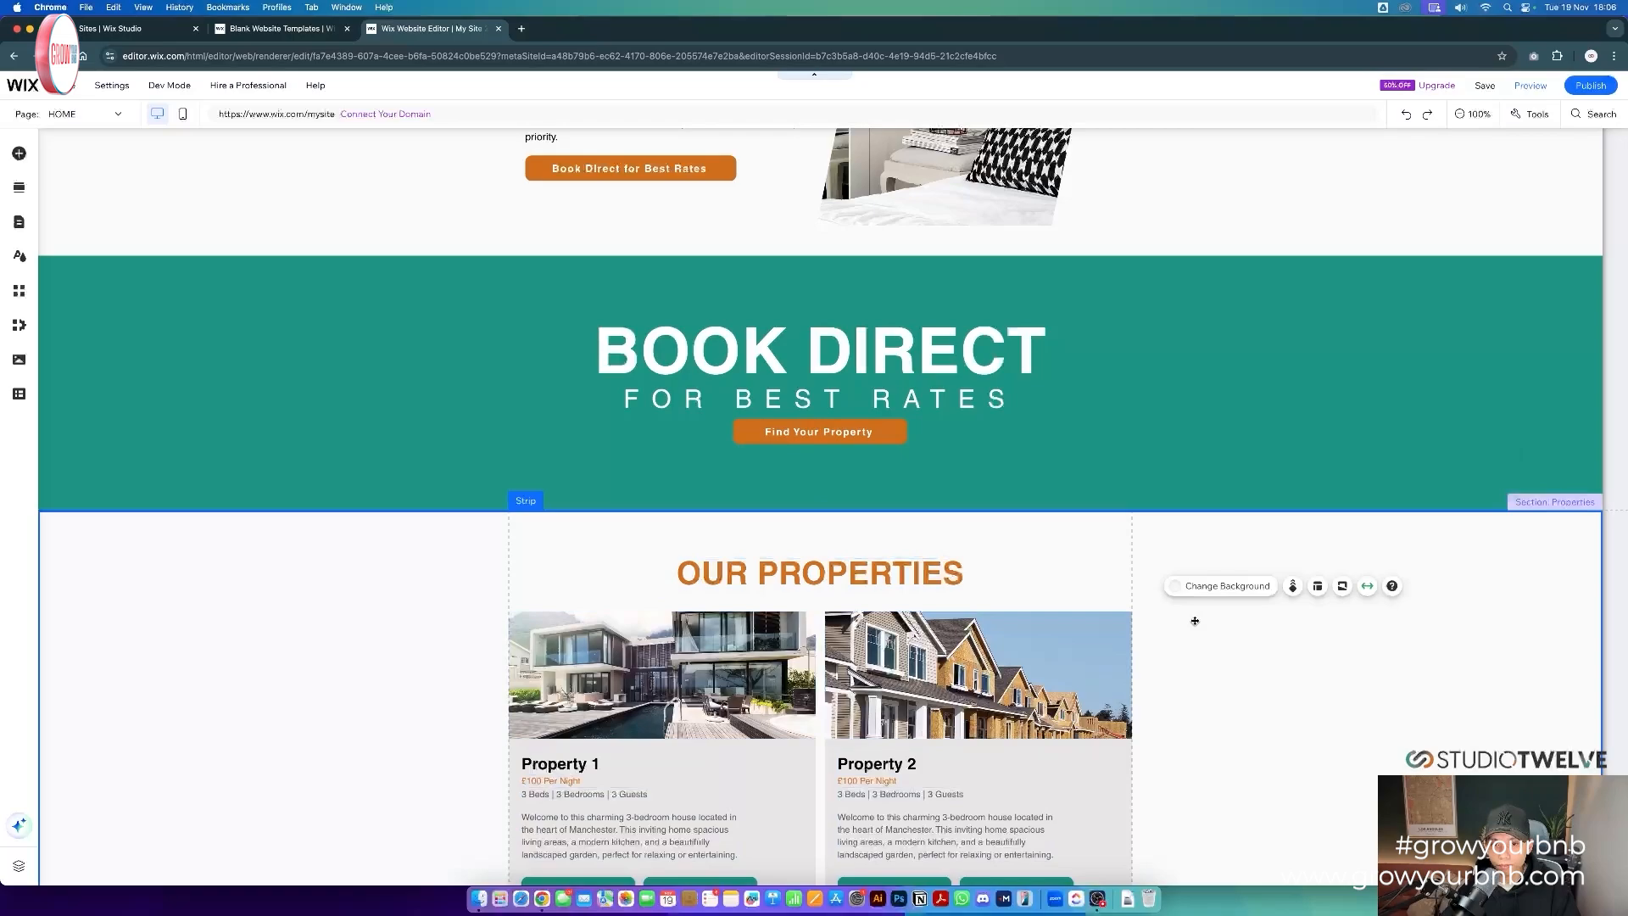
- Link the hero banner's Find Your Property button to the Properties section of the HOME page
scroll(1188, 614, "up", 10)
scroll(1187, 614, "up", 2)
left_click(611, 540)
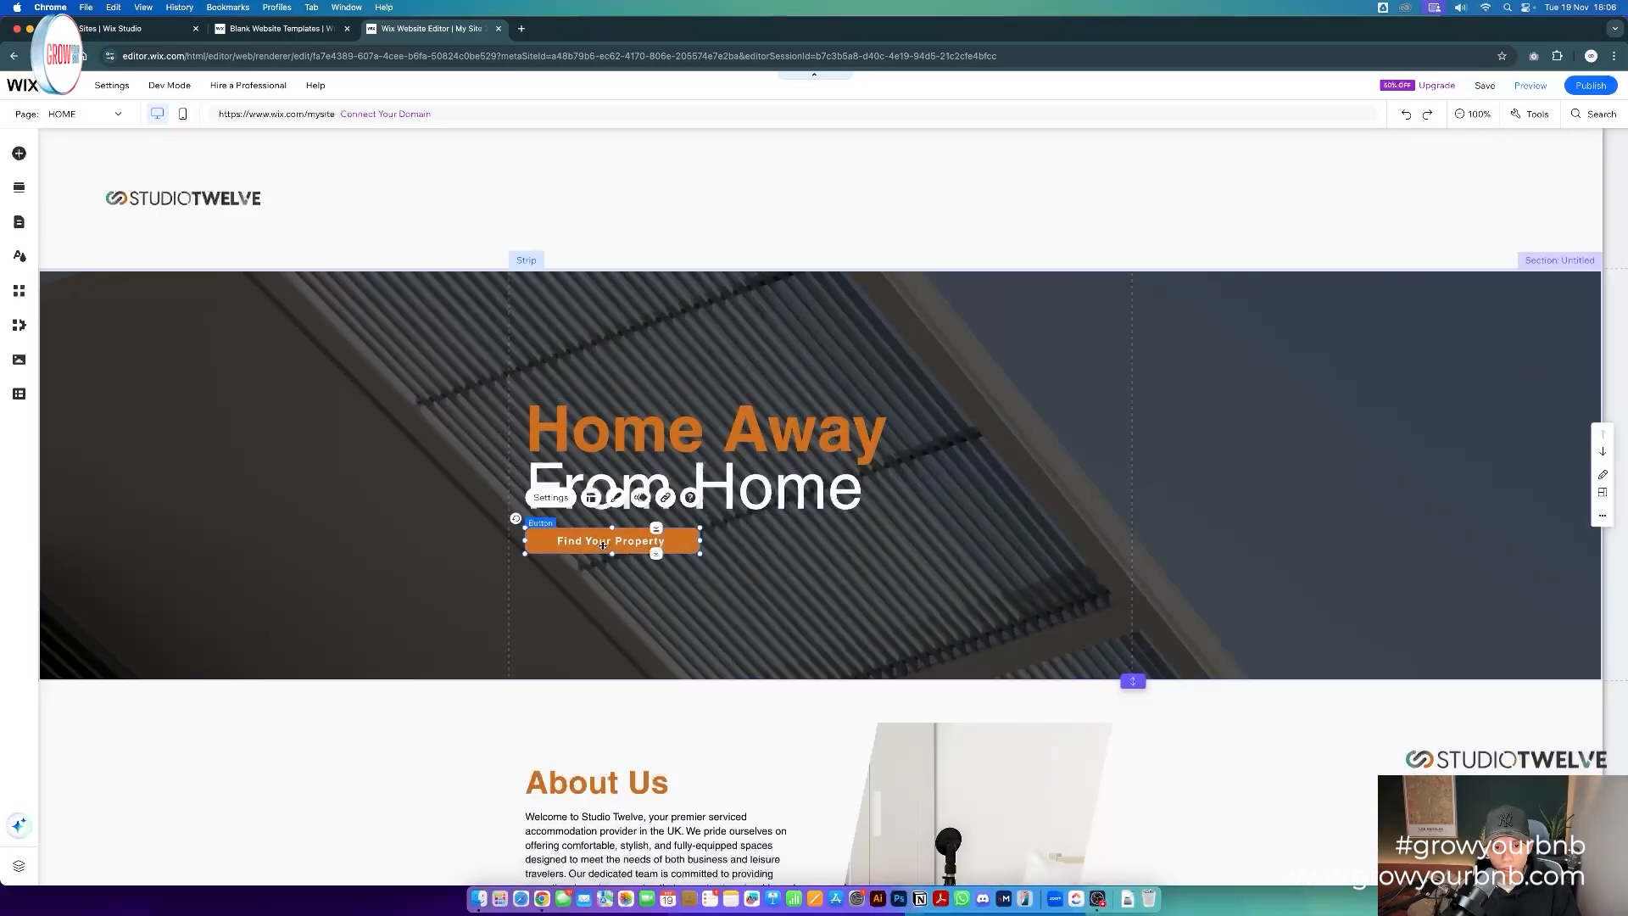
left_click(665, 498)
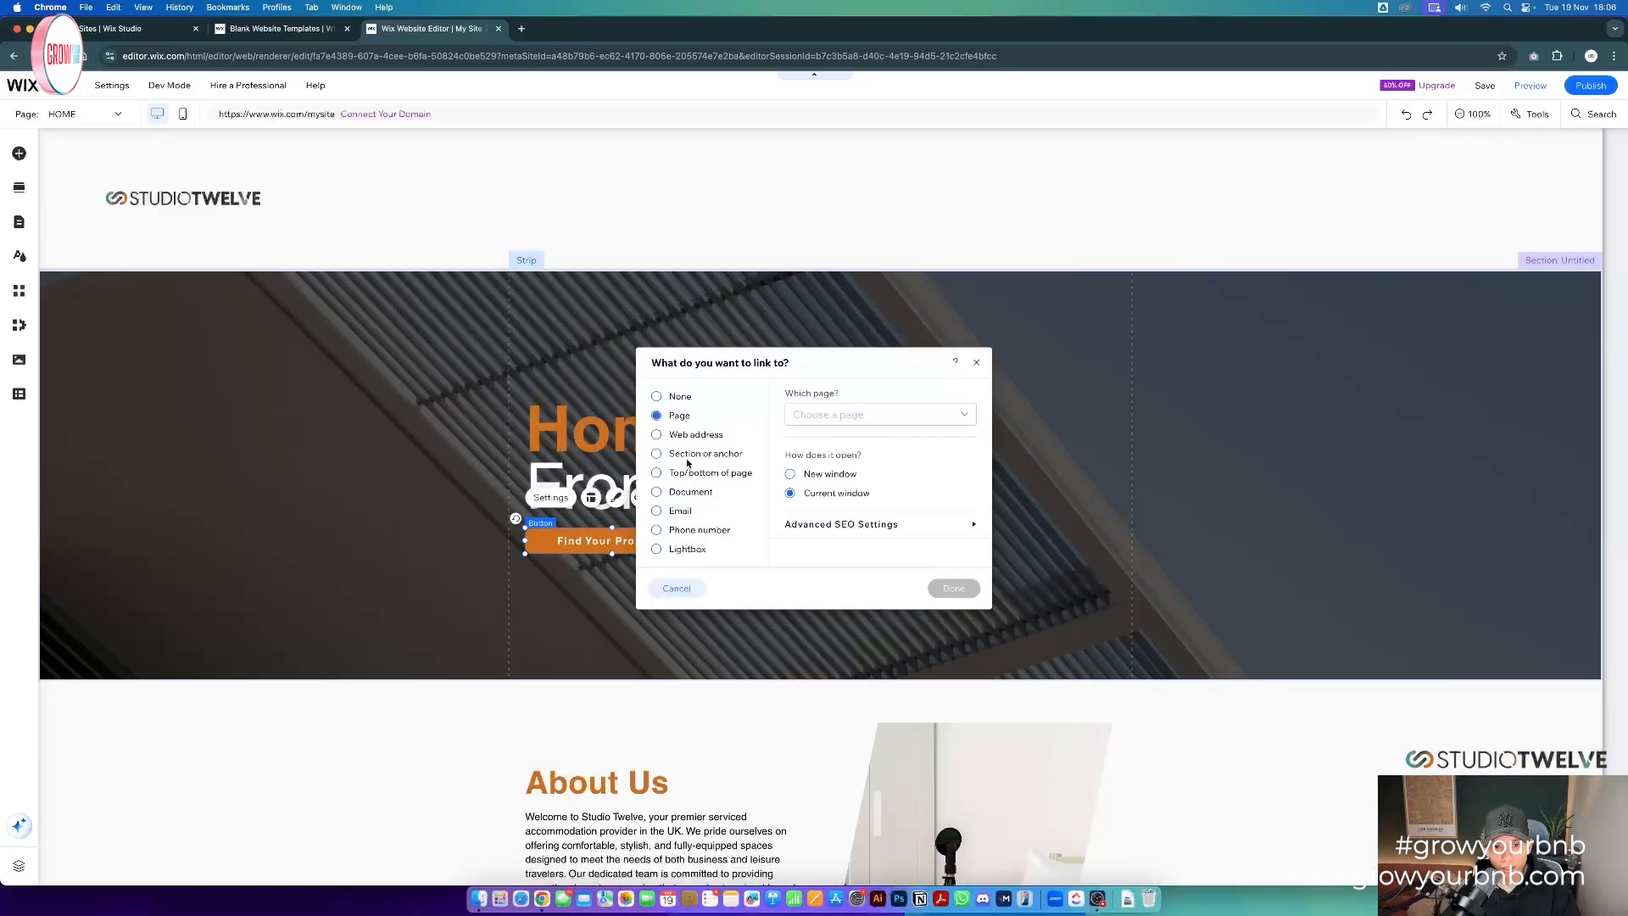
left_click(711, 456)
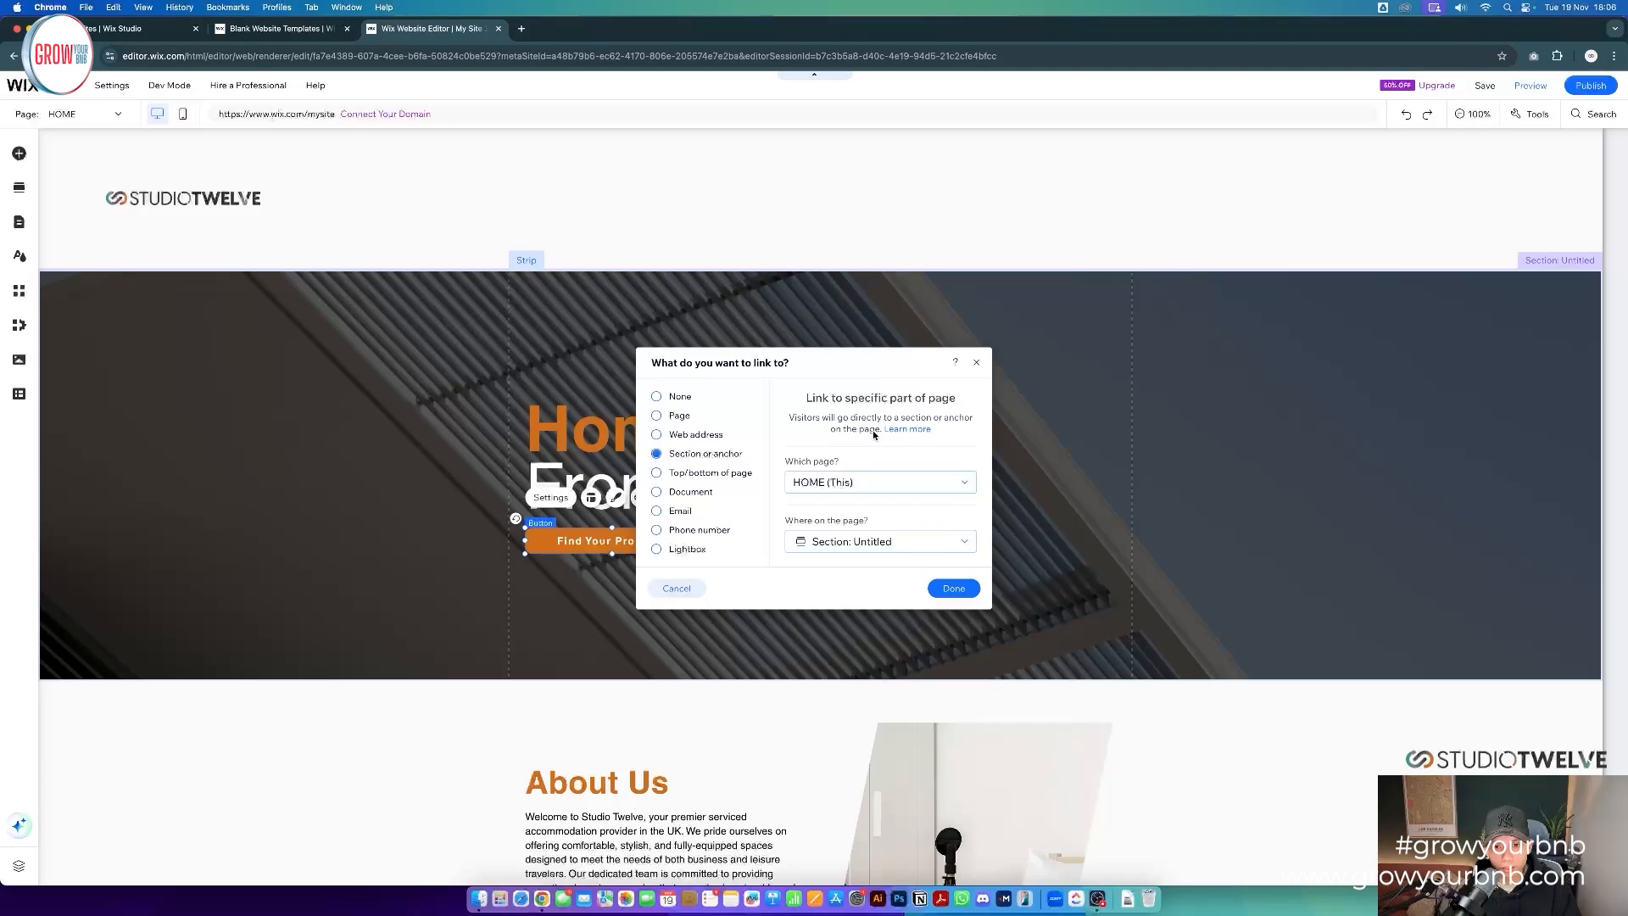
left_click(863, 539)
left_click(889, 633)
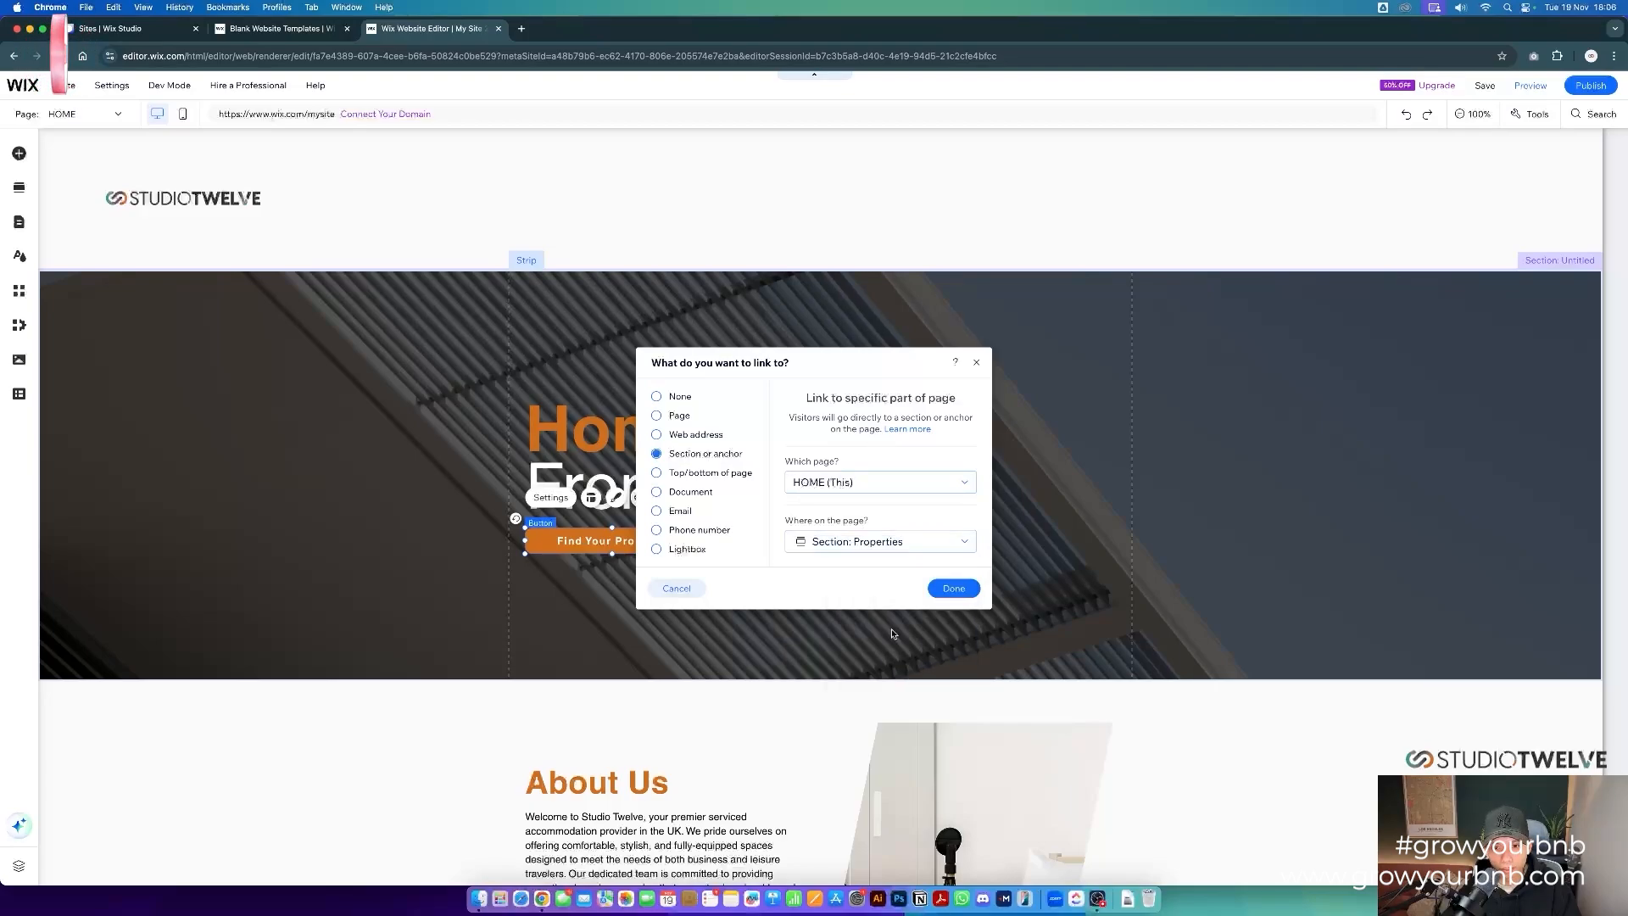
left_click(951, 586)
- Link the About Us button "Book Direct for Best Rates" to the Properties section of the HOME page
scroll(636, 449, "down", 6)
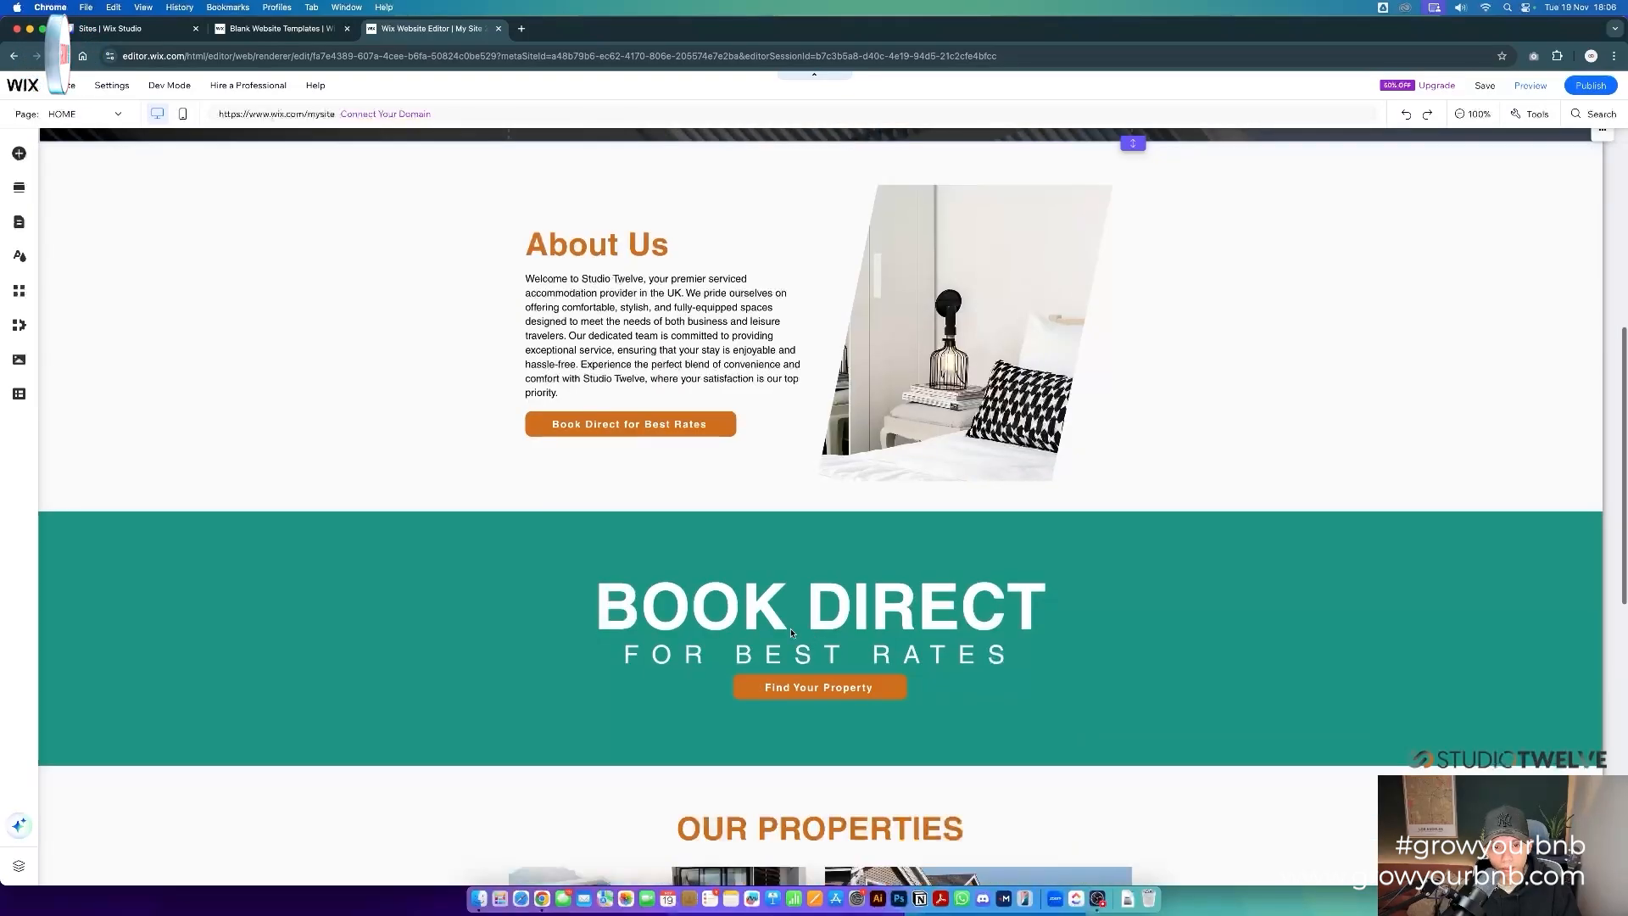
left_click(661, 426)
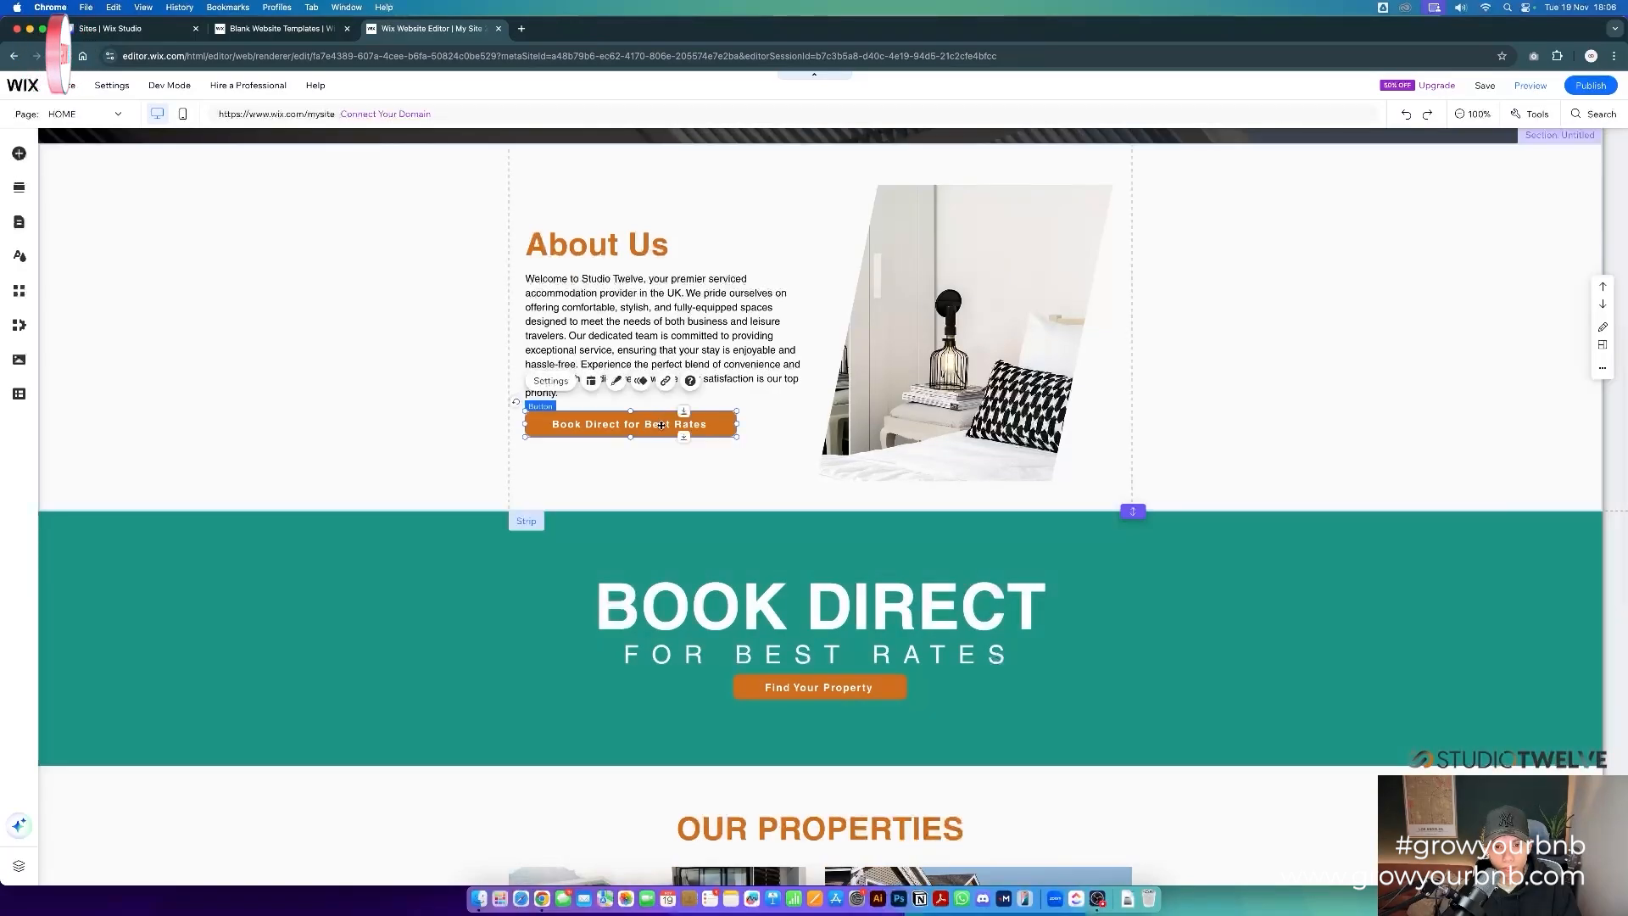
left_click(666, 381)
left_click(676, 455)
left_click(877, 542)
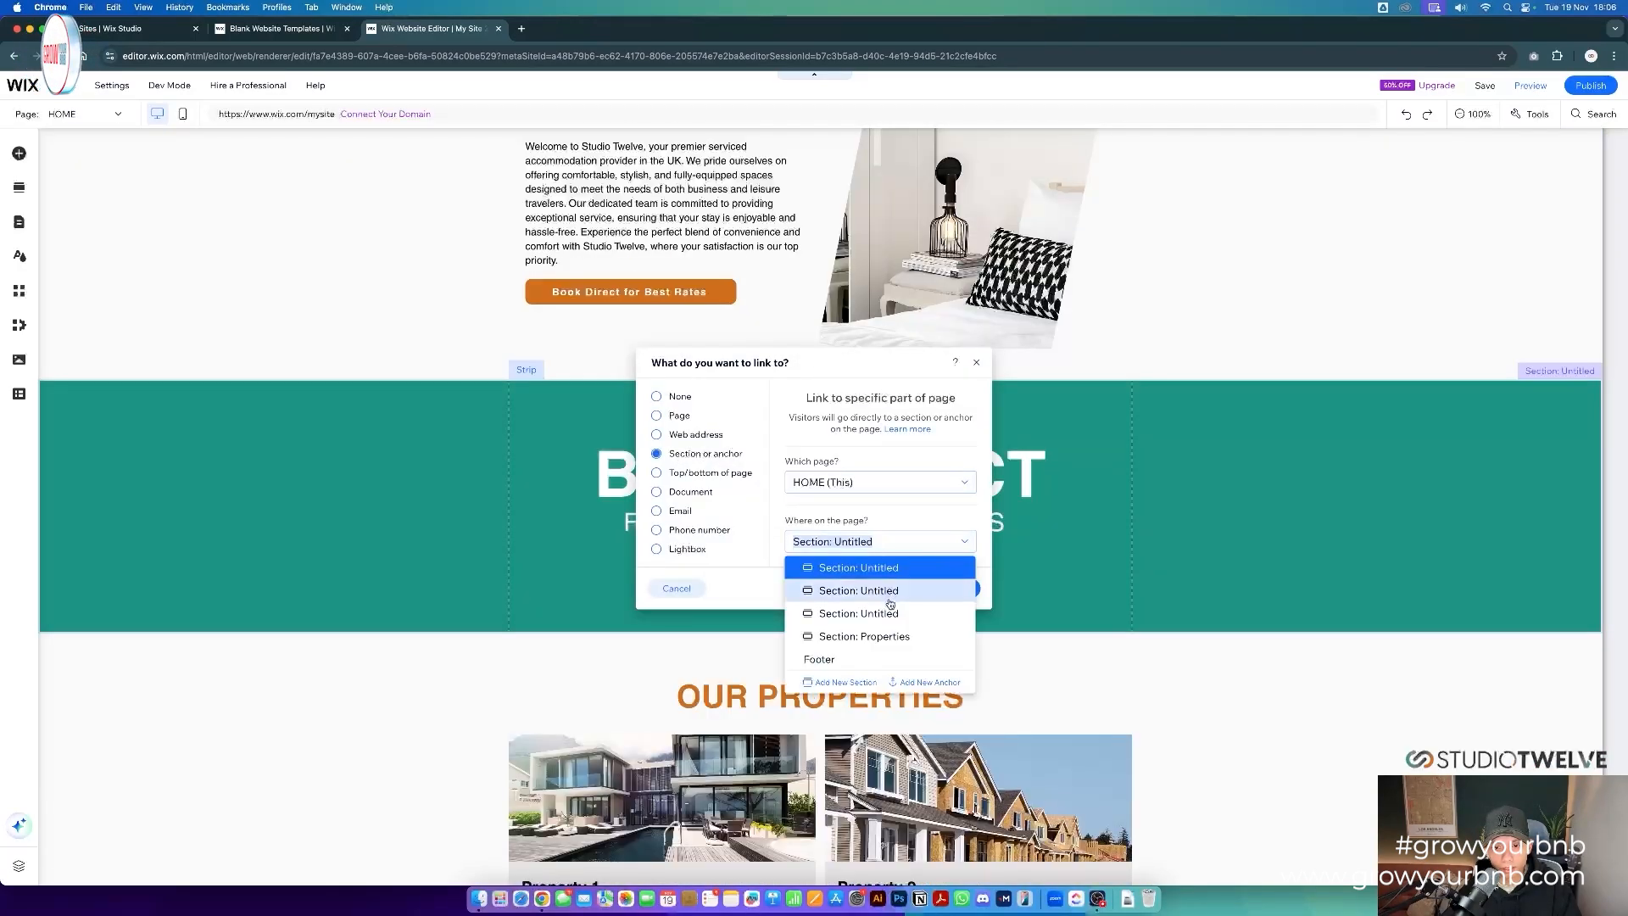
left_click(887, 634)
left_click(953, 587)
- Preview the site, test the hero banner's Find Your Property link, look through the page and return to editing
scroll(953, 508, "up", 7)
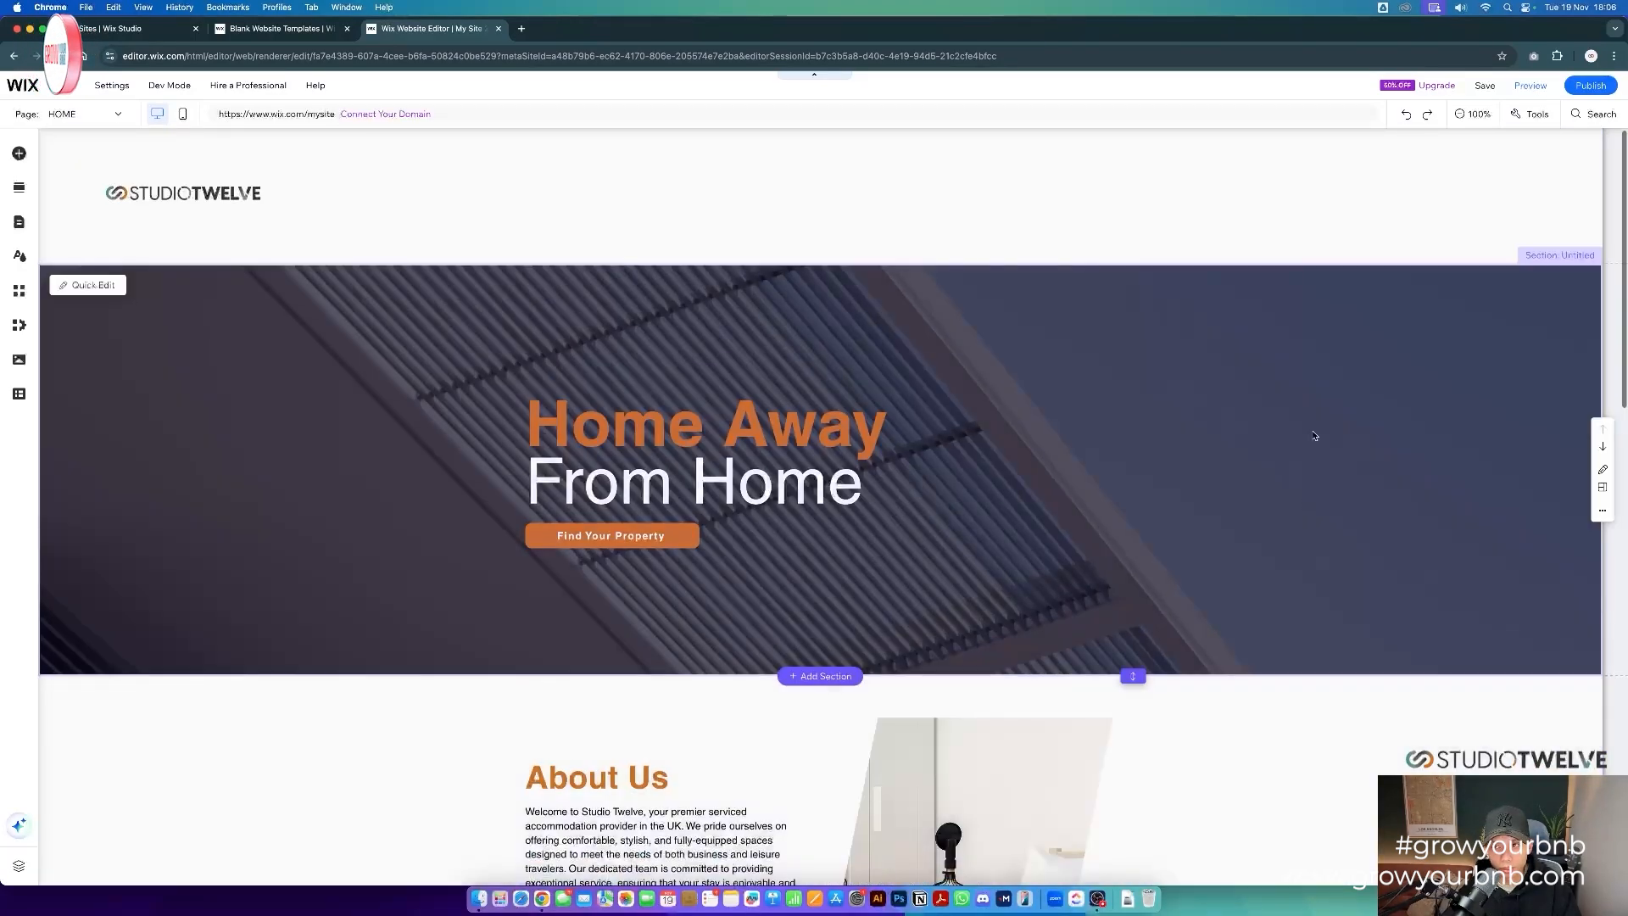
left_click(1531, 85)
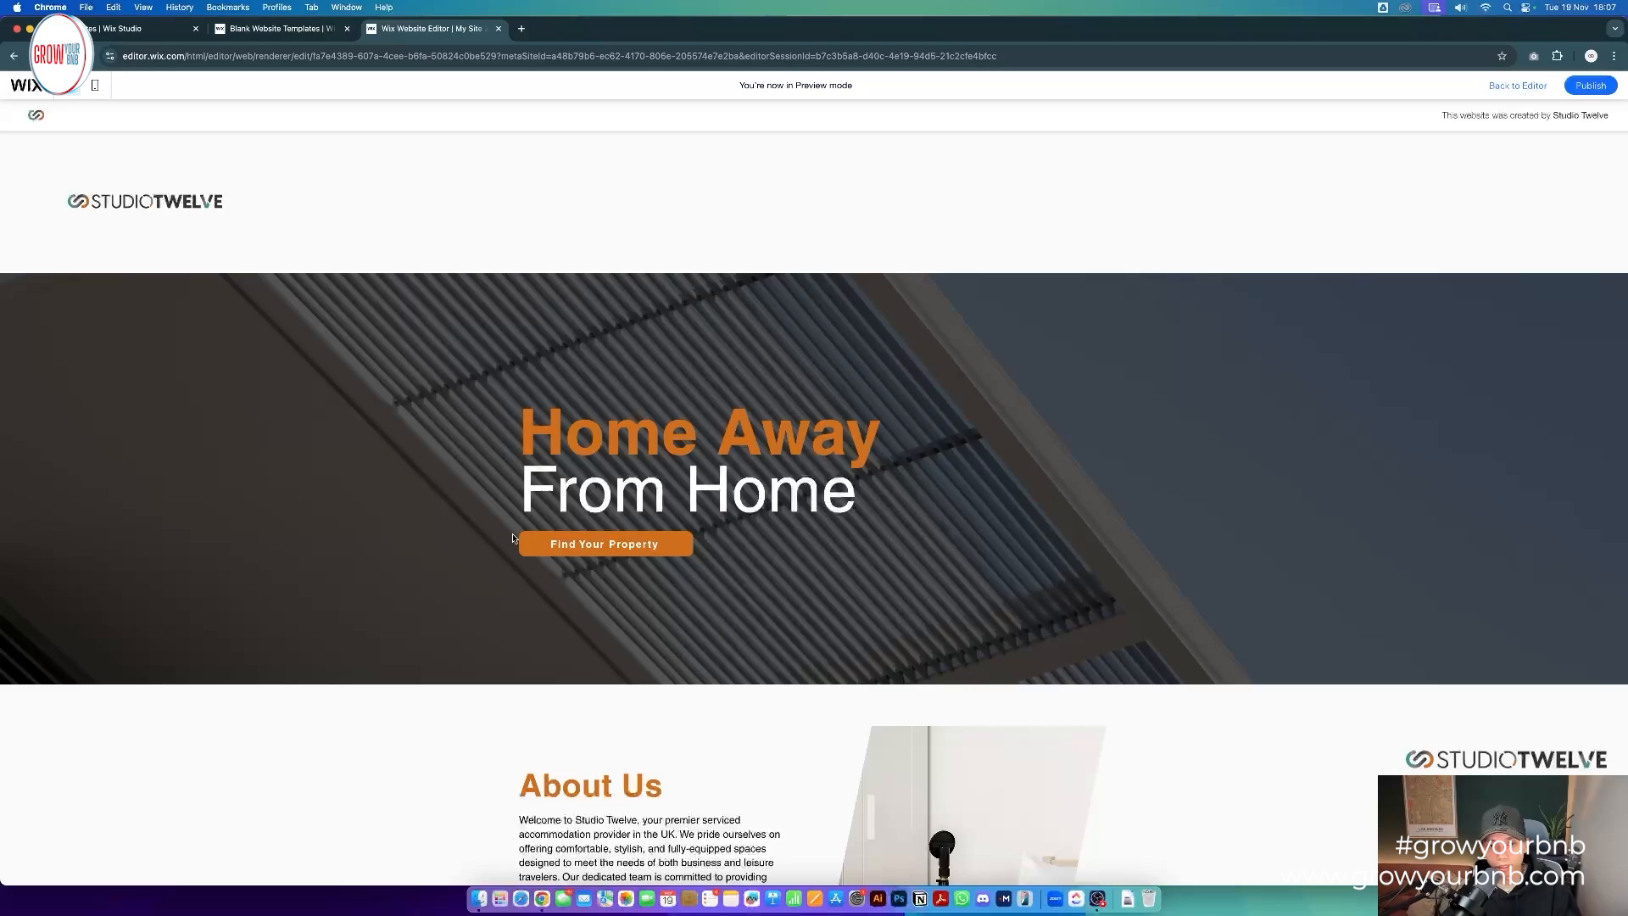
left_click(563, 551)
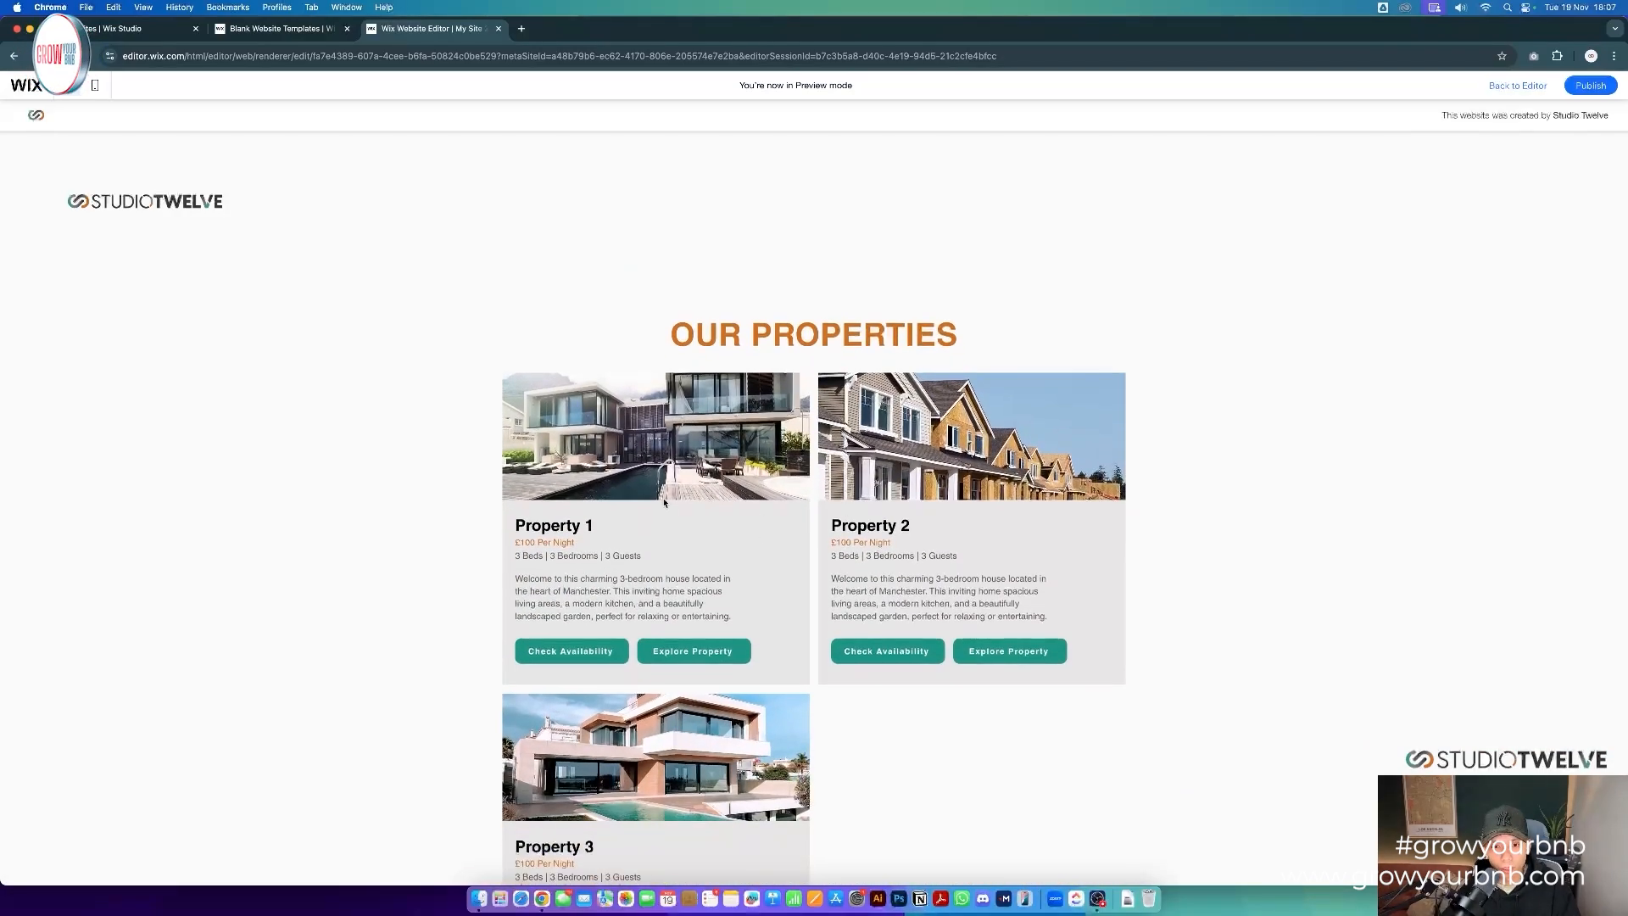
scroll(766, 610, "up", 12)
scroll(768, 616, "down", 5)
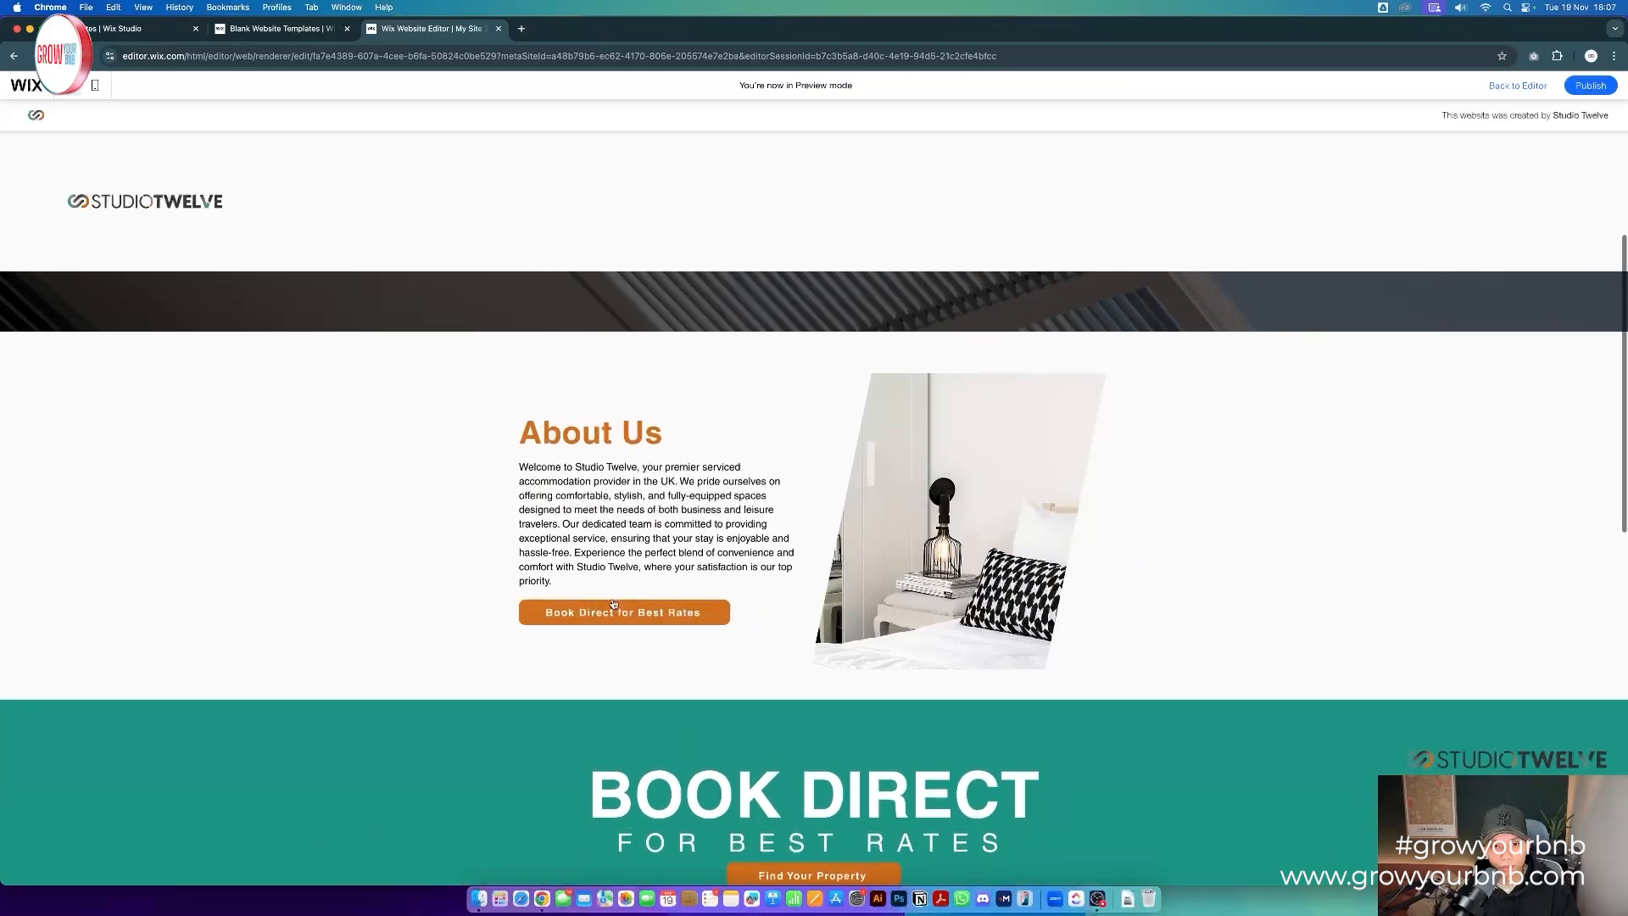
scroll(768, 616, "up", 4)
scroll(707, 618, "down", 10)
scroll(707, 618, "up", 6)
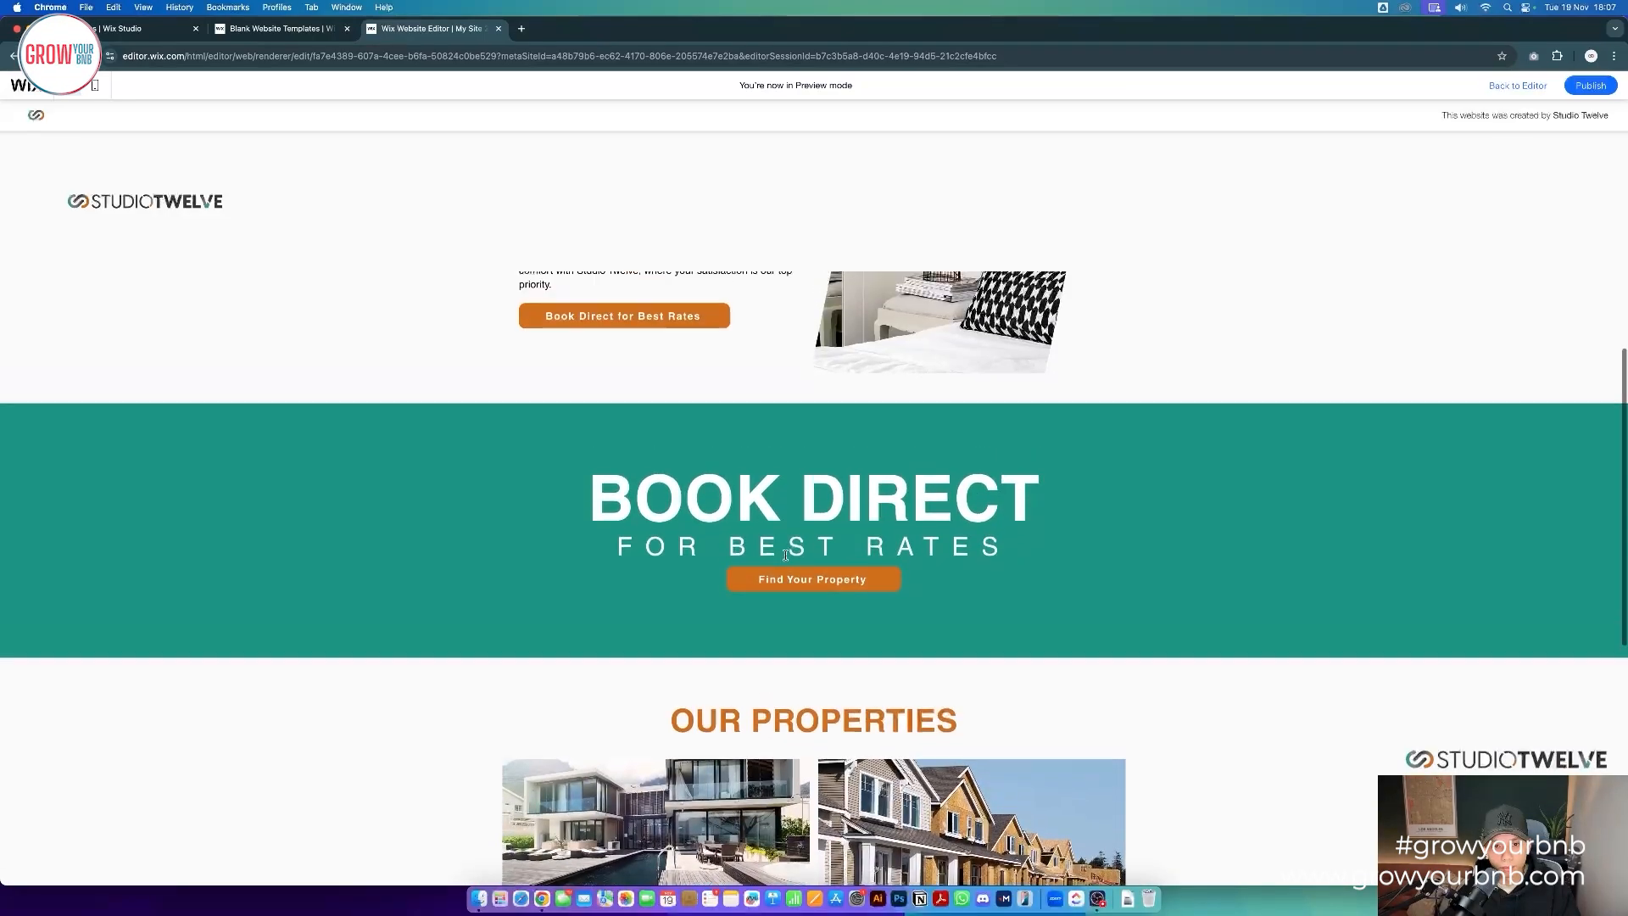
scroll(849, 629, "down", 6)
scroll(849, 629, "down", 1)
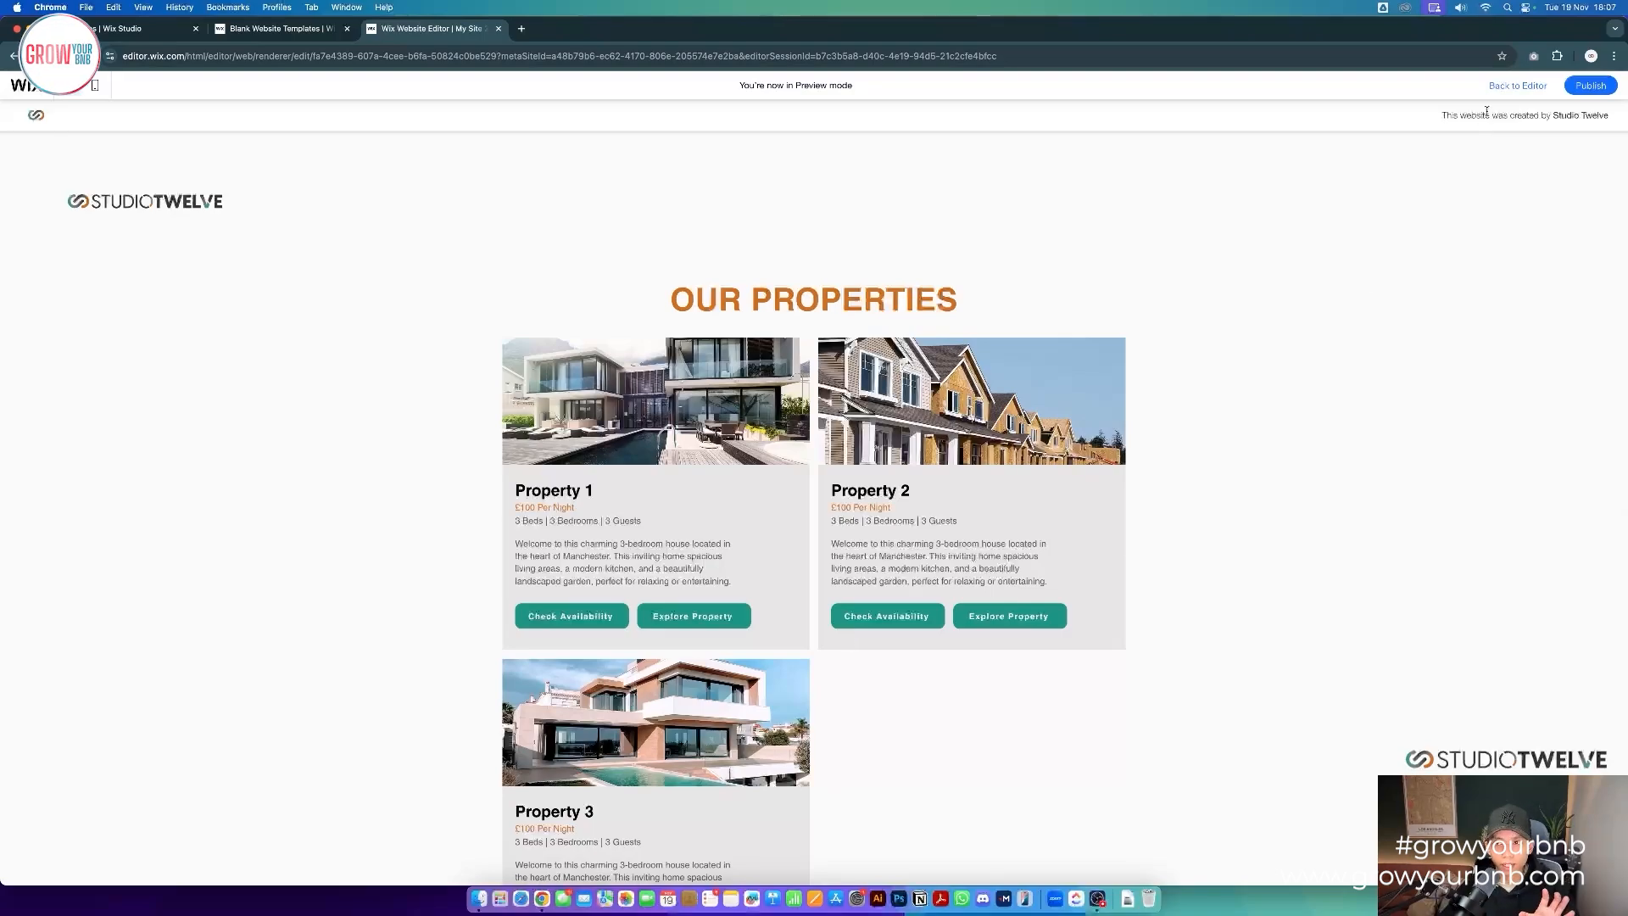
left_click(1517, 85)
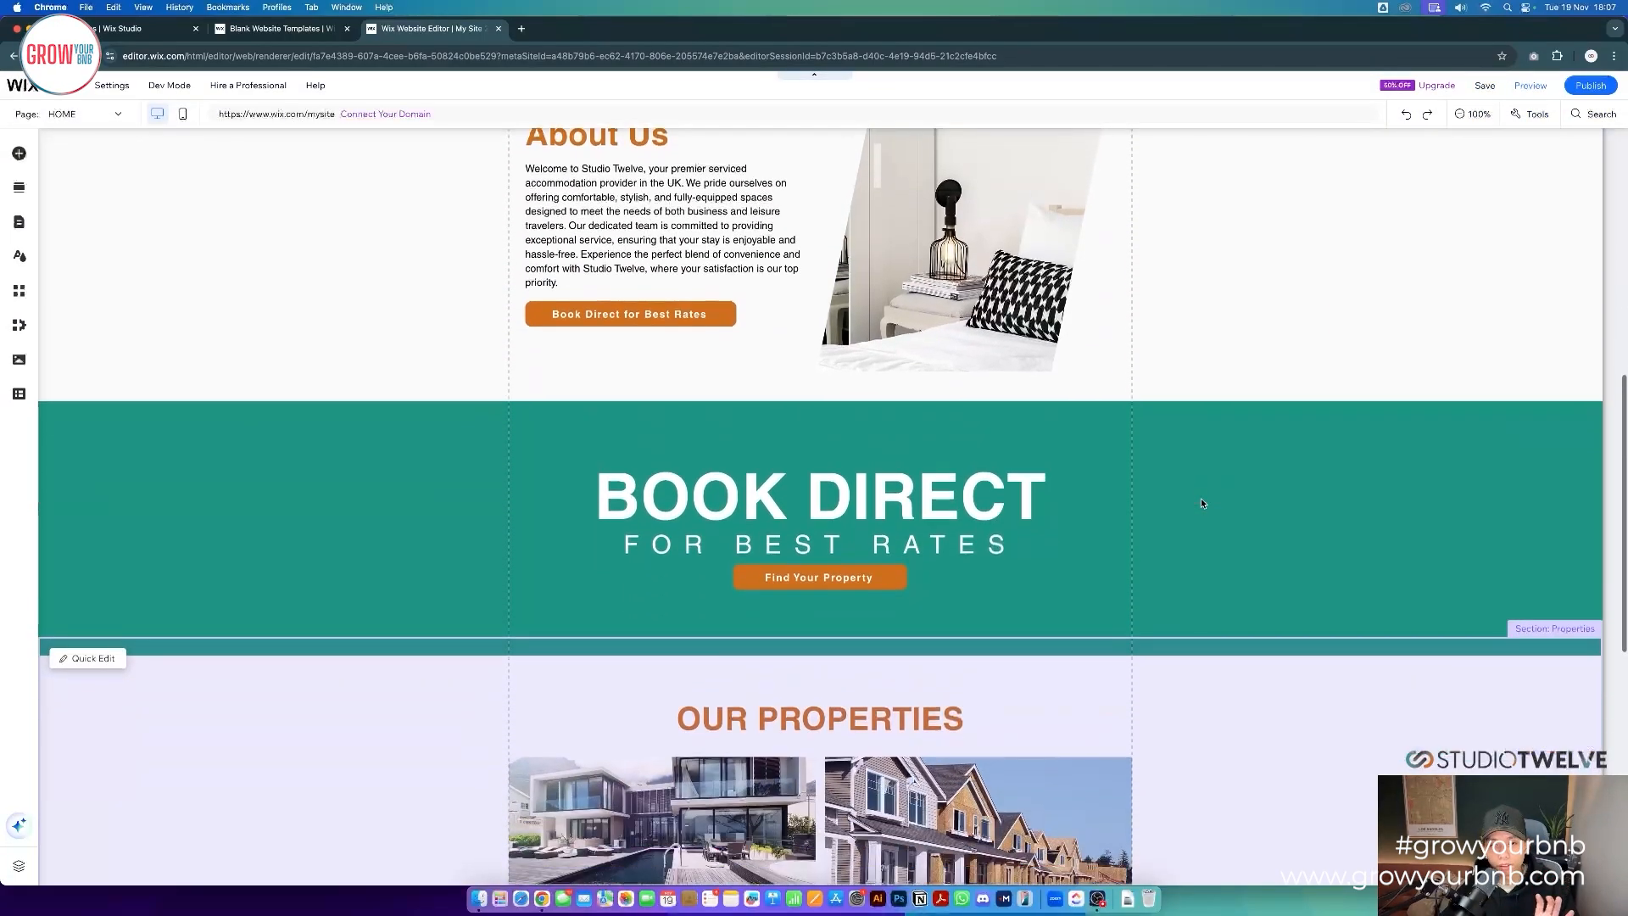
- Add a blank section between the property cards and the footer, and place a plain white classic strip in it
scroll(1201, 504, "down", 4)
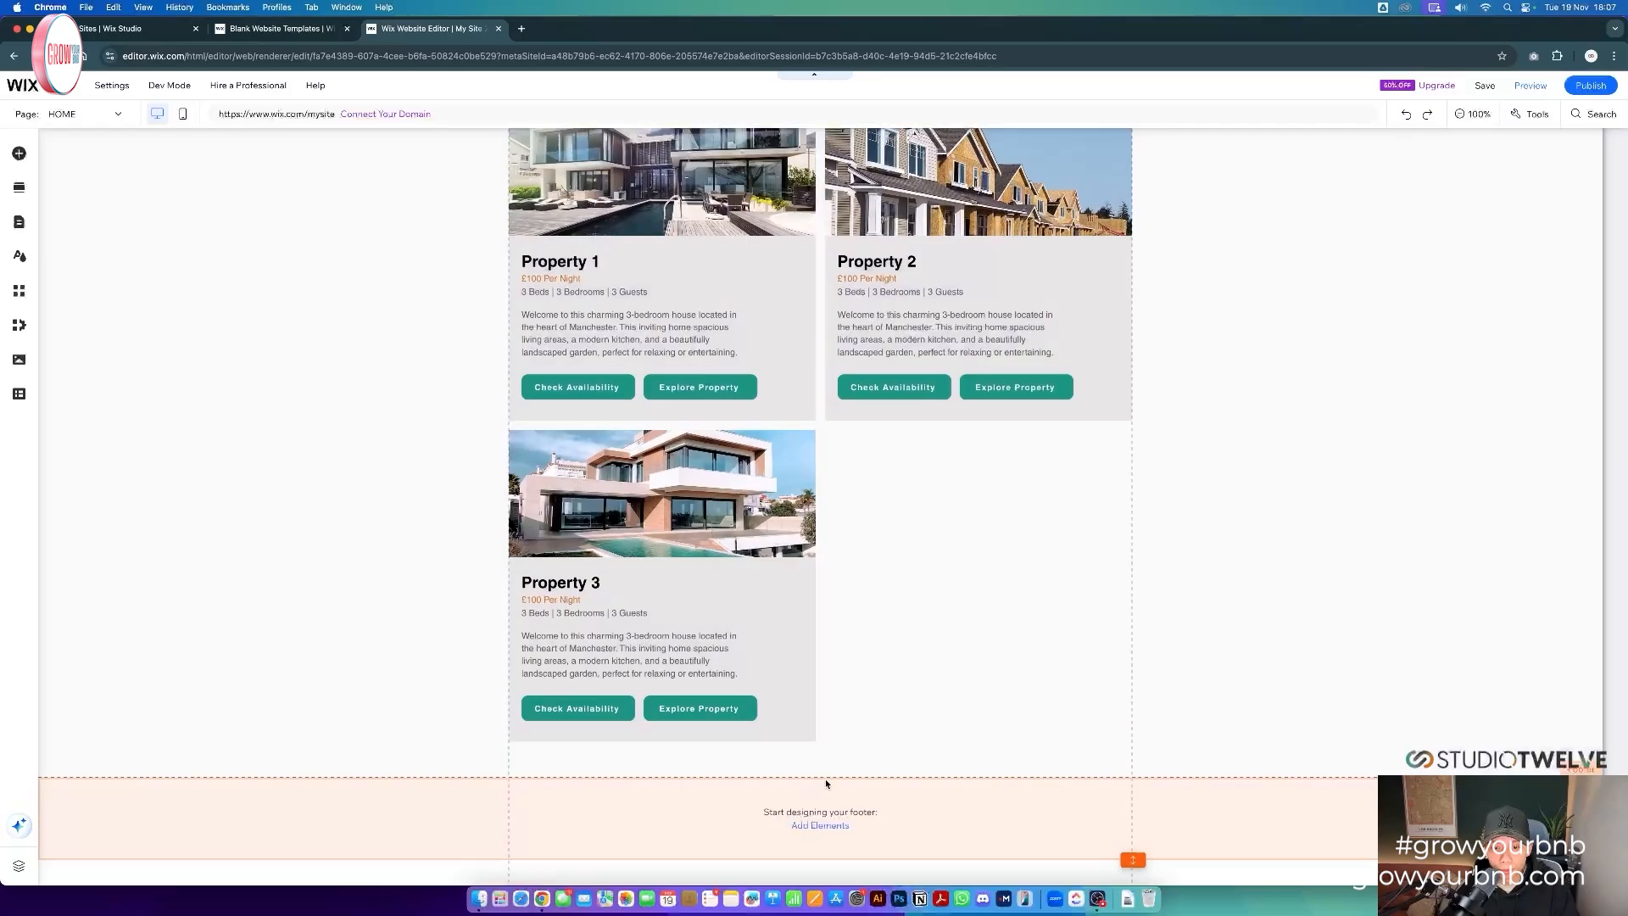
mouse_move(830, 777)
left_click(830, 778)
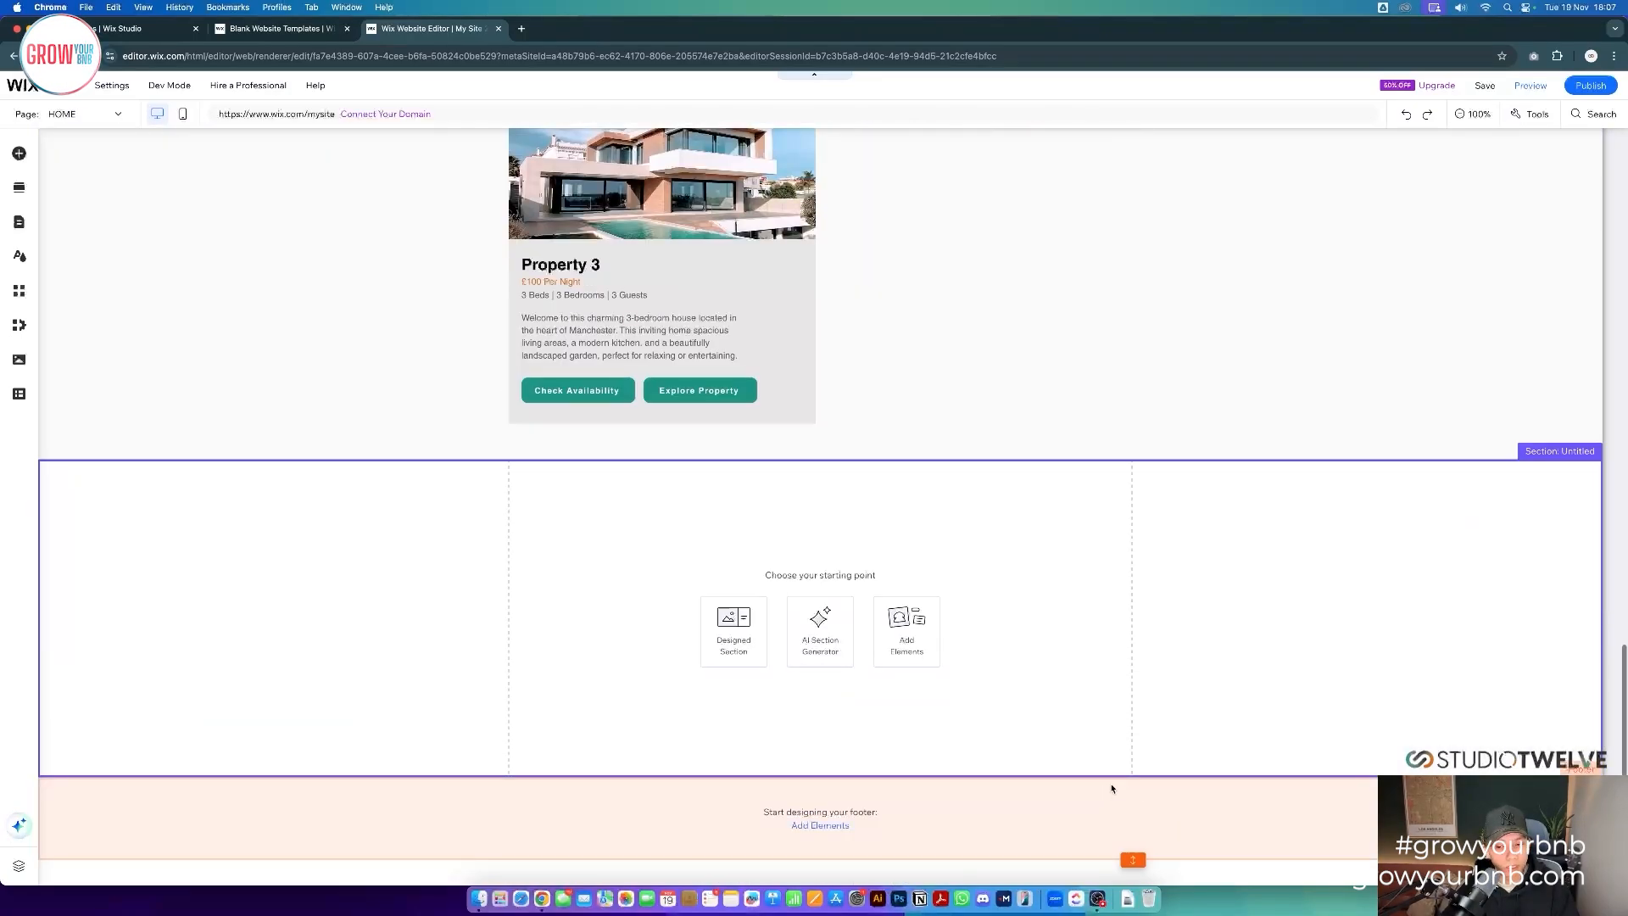
scroll(1044, 714, "up", 6)
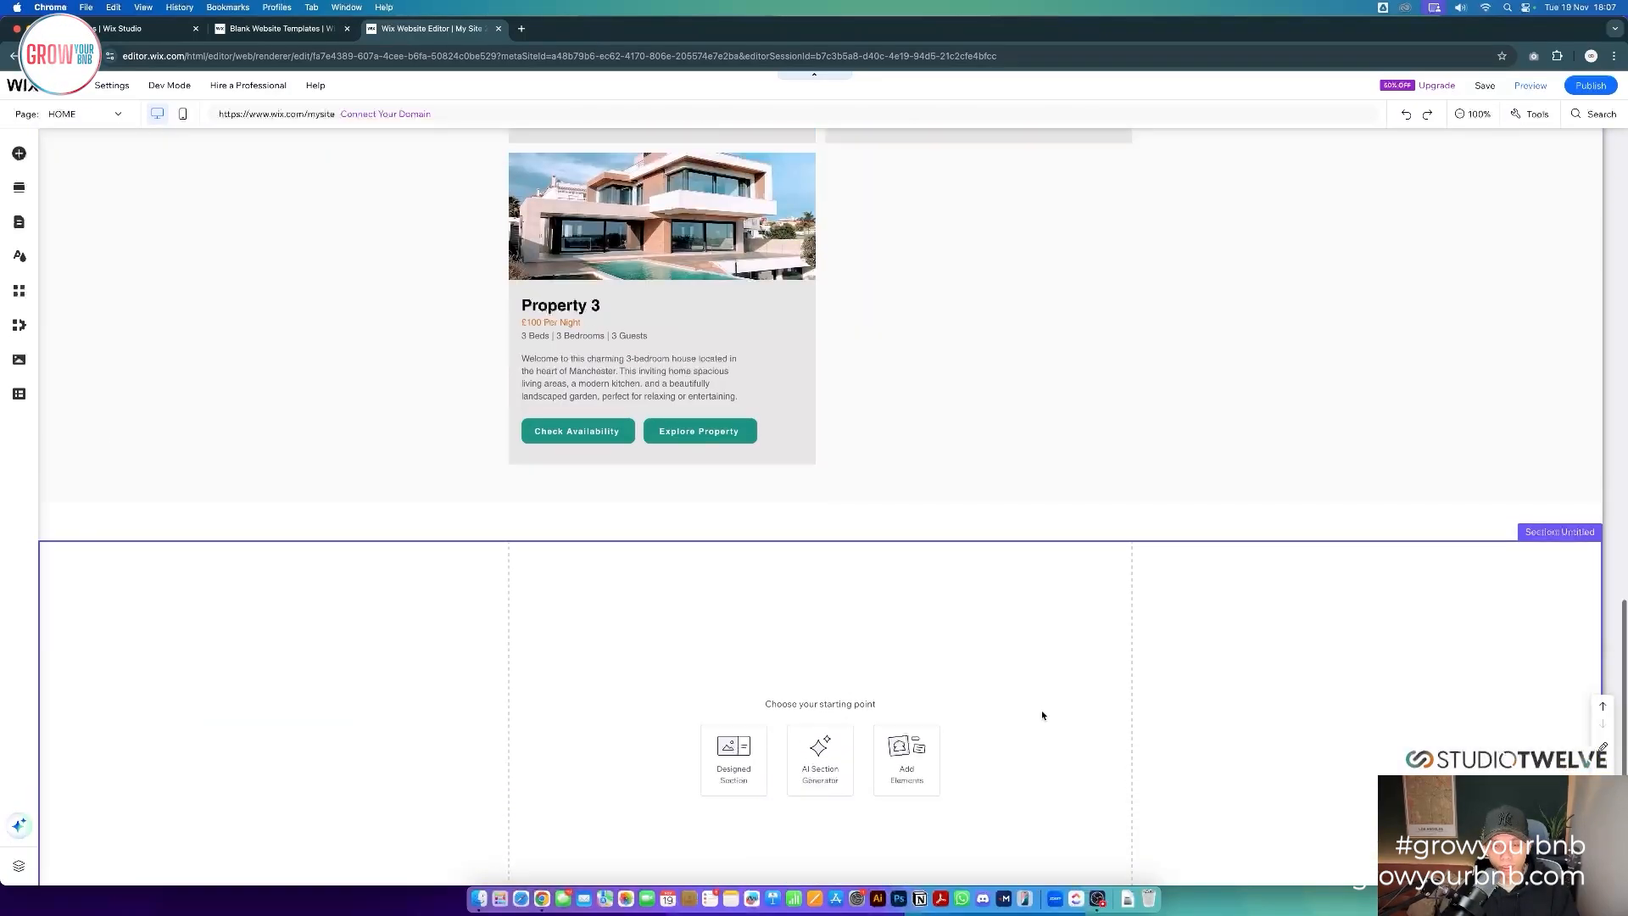
scroll(1043, 715, "down", 7)
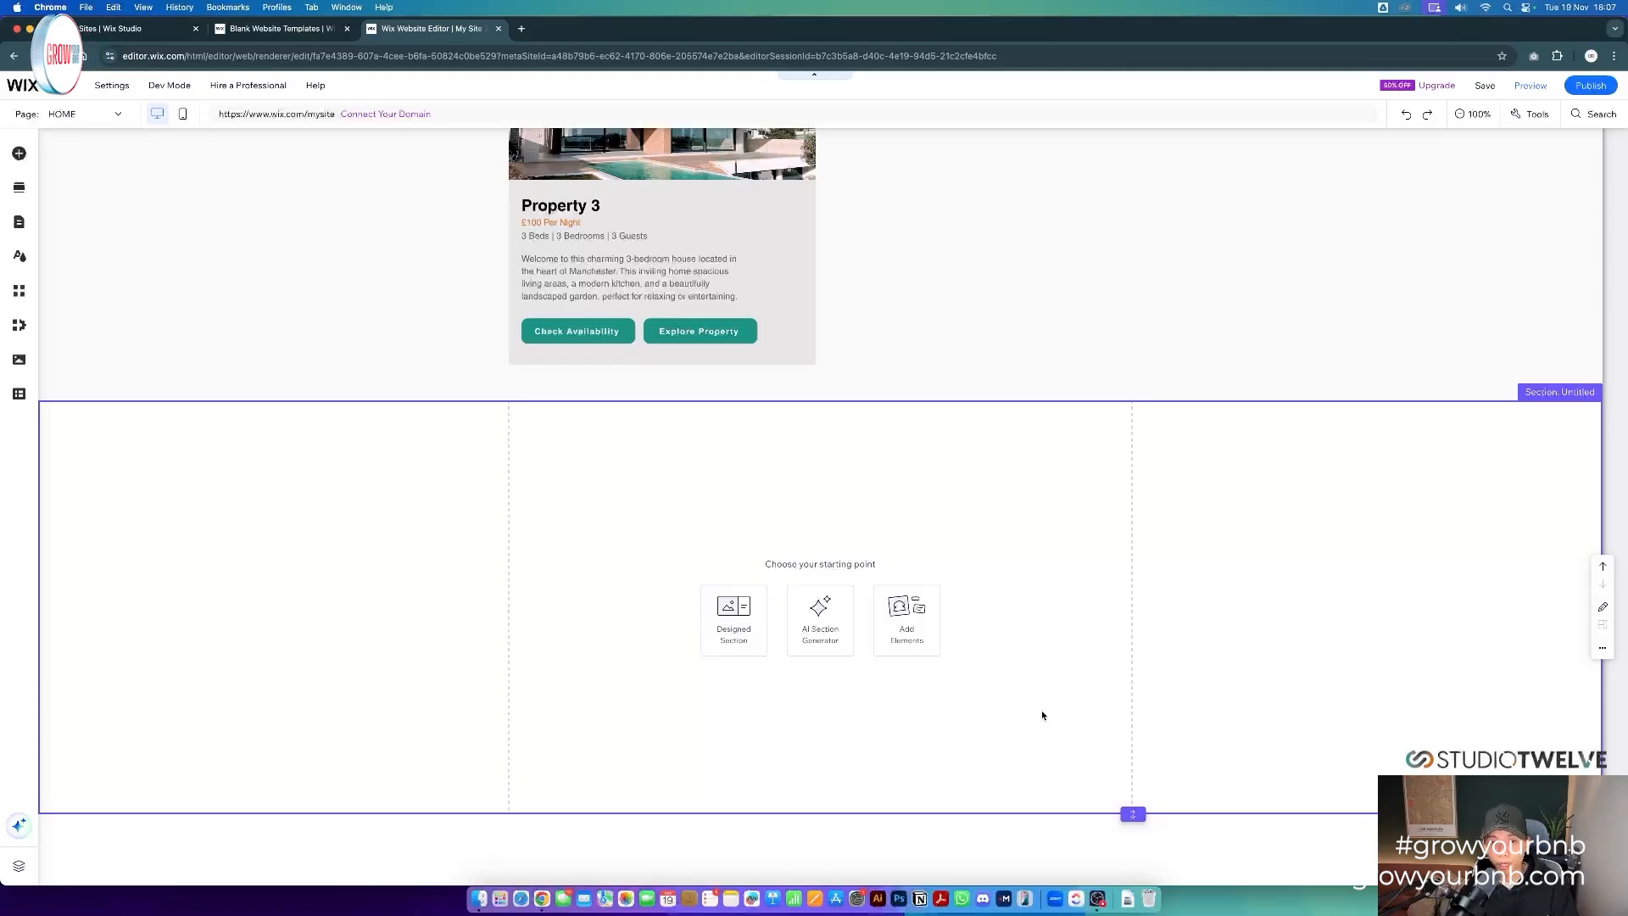
scroll(663, 483, "up", 3)
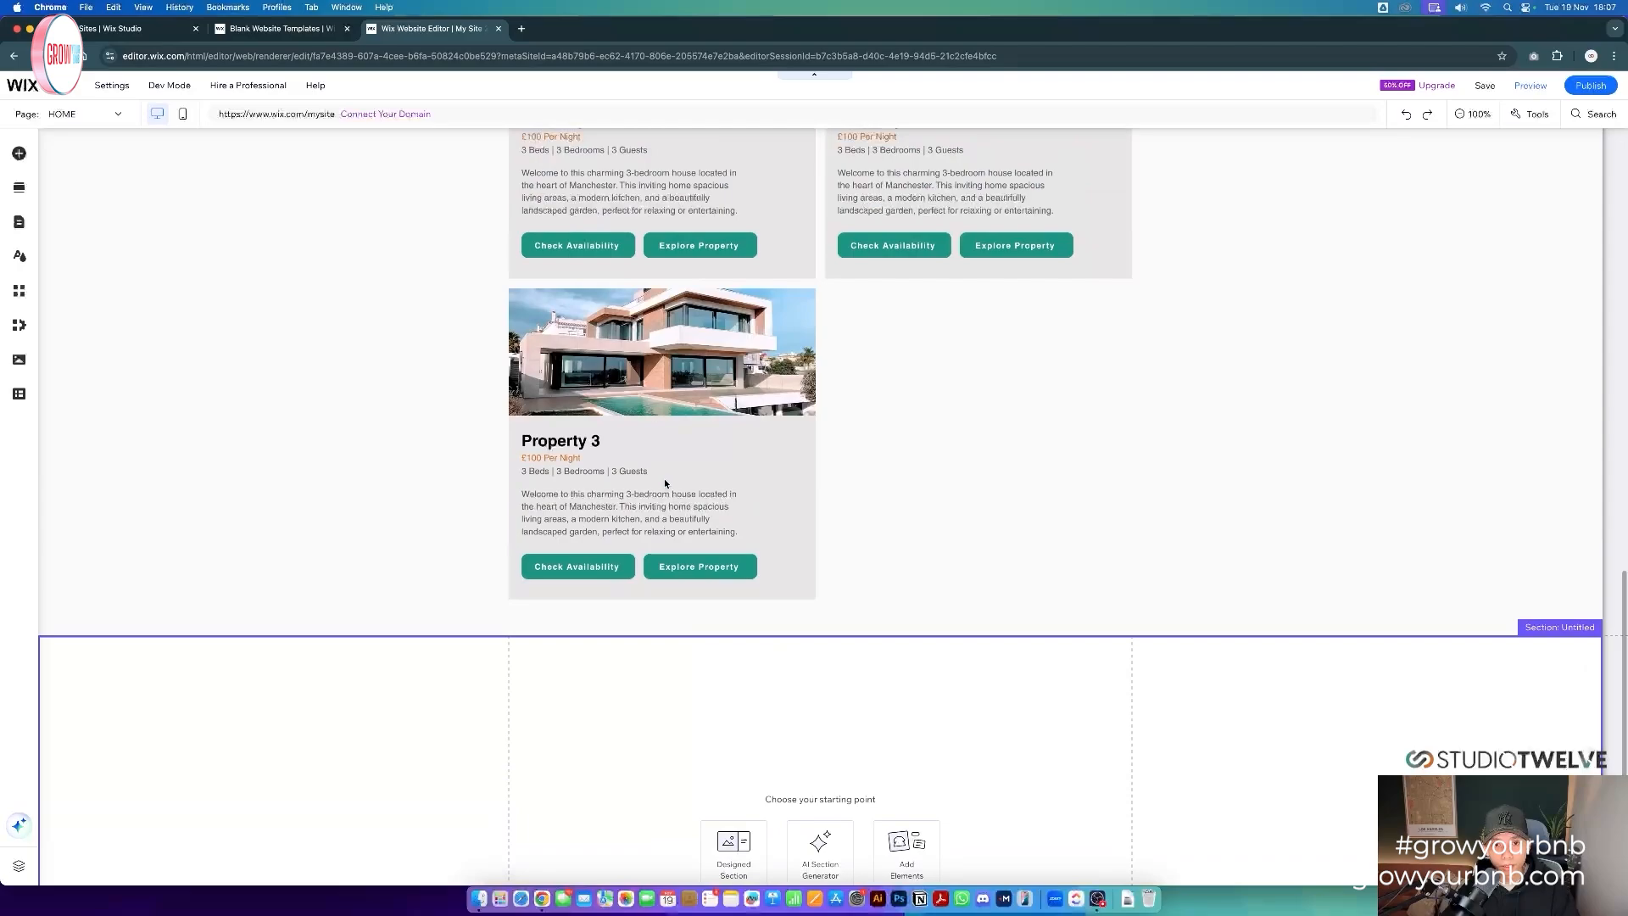
scroll(664, 483, "down", 4)
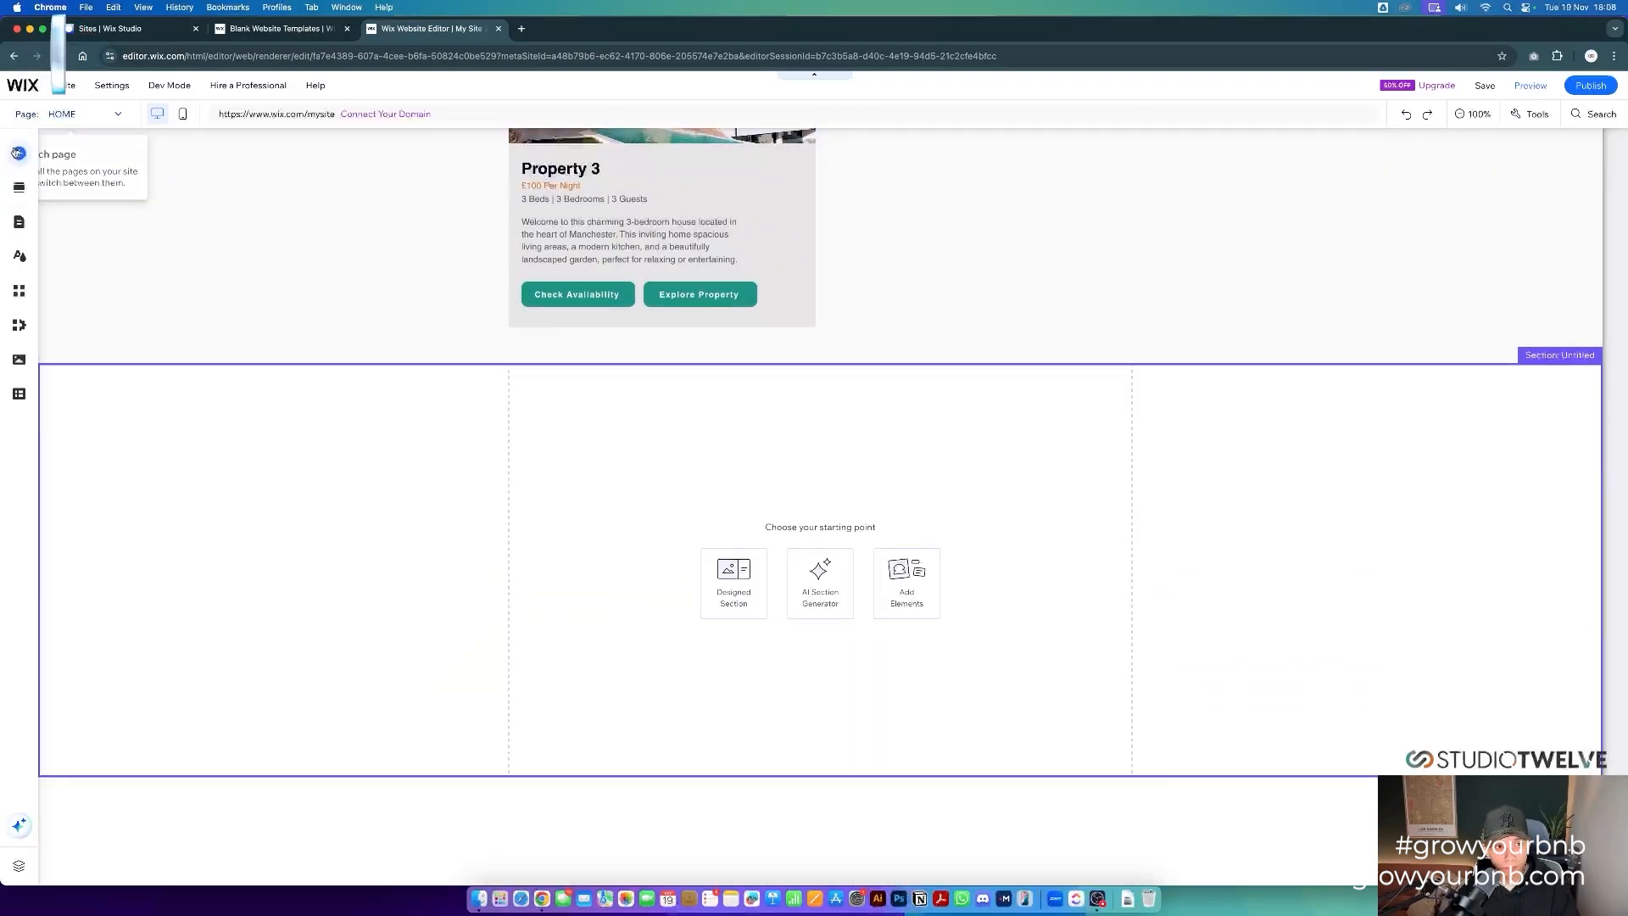
left_click(20, 157)
left_click_drag(330, 309, 966, 429)
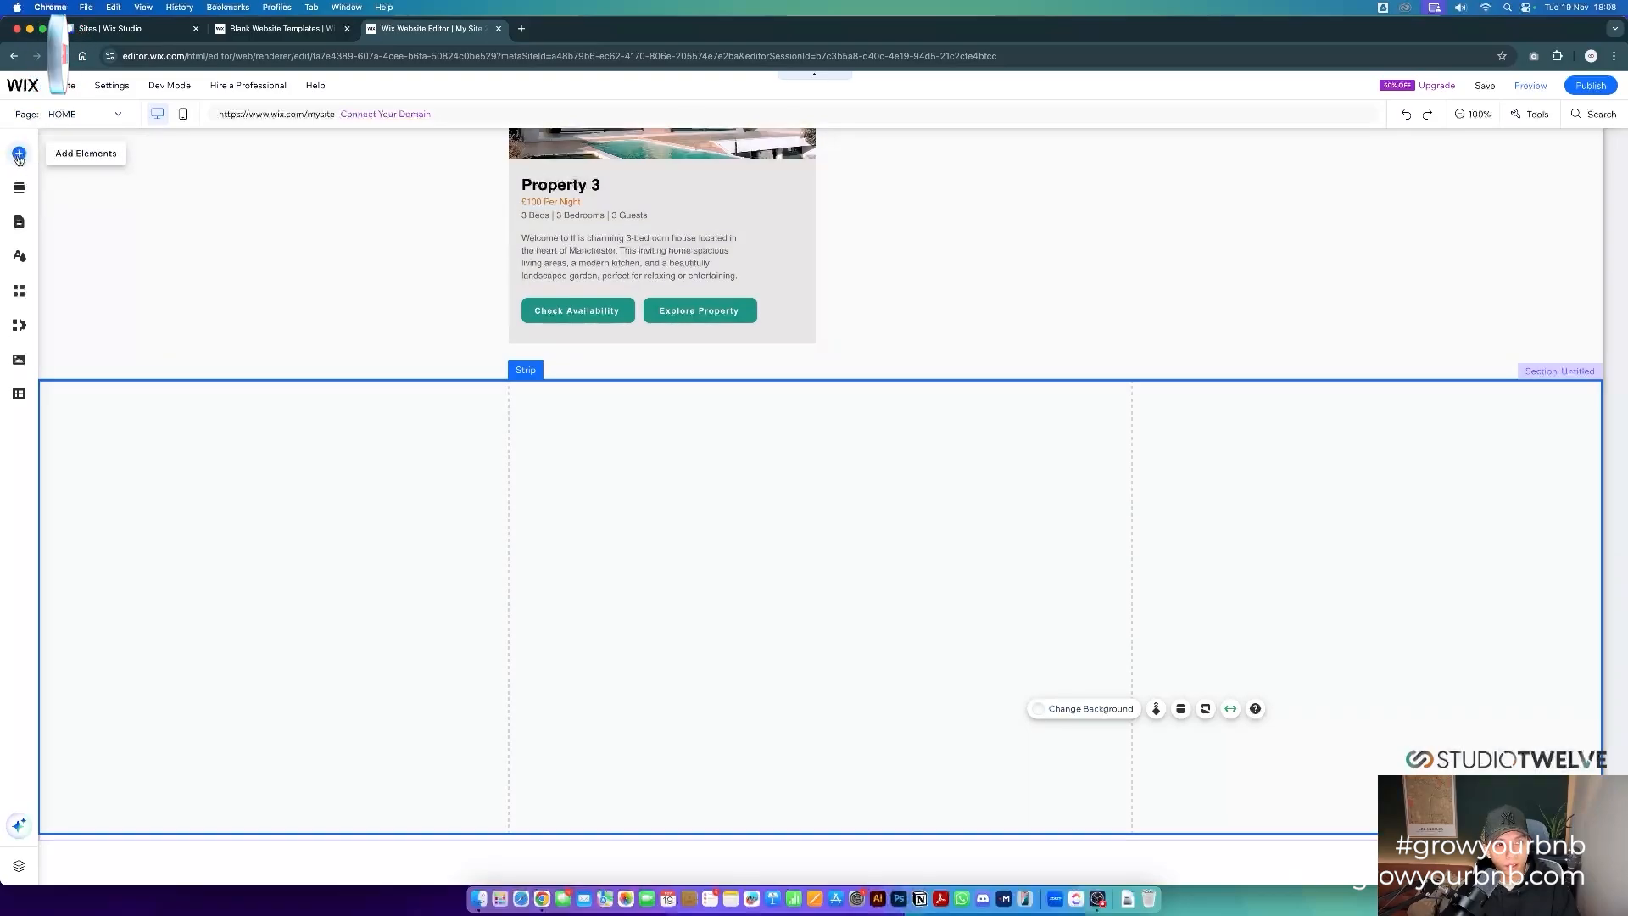
- Find the repeater elements and add the two-card blank repeater with title, text and button to the new strip
left_click(20, 153)
left_click(373, 147)
type("repeater")
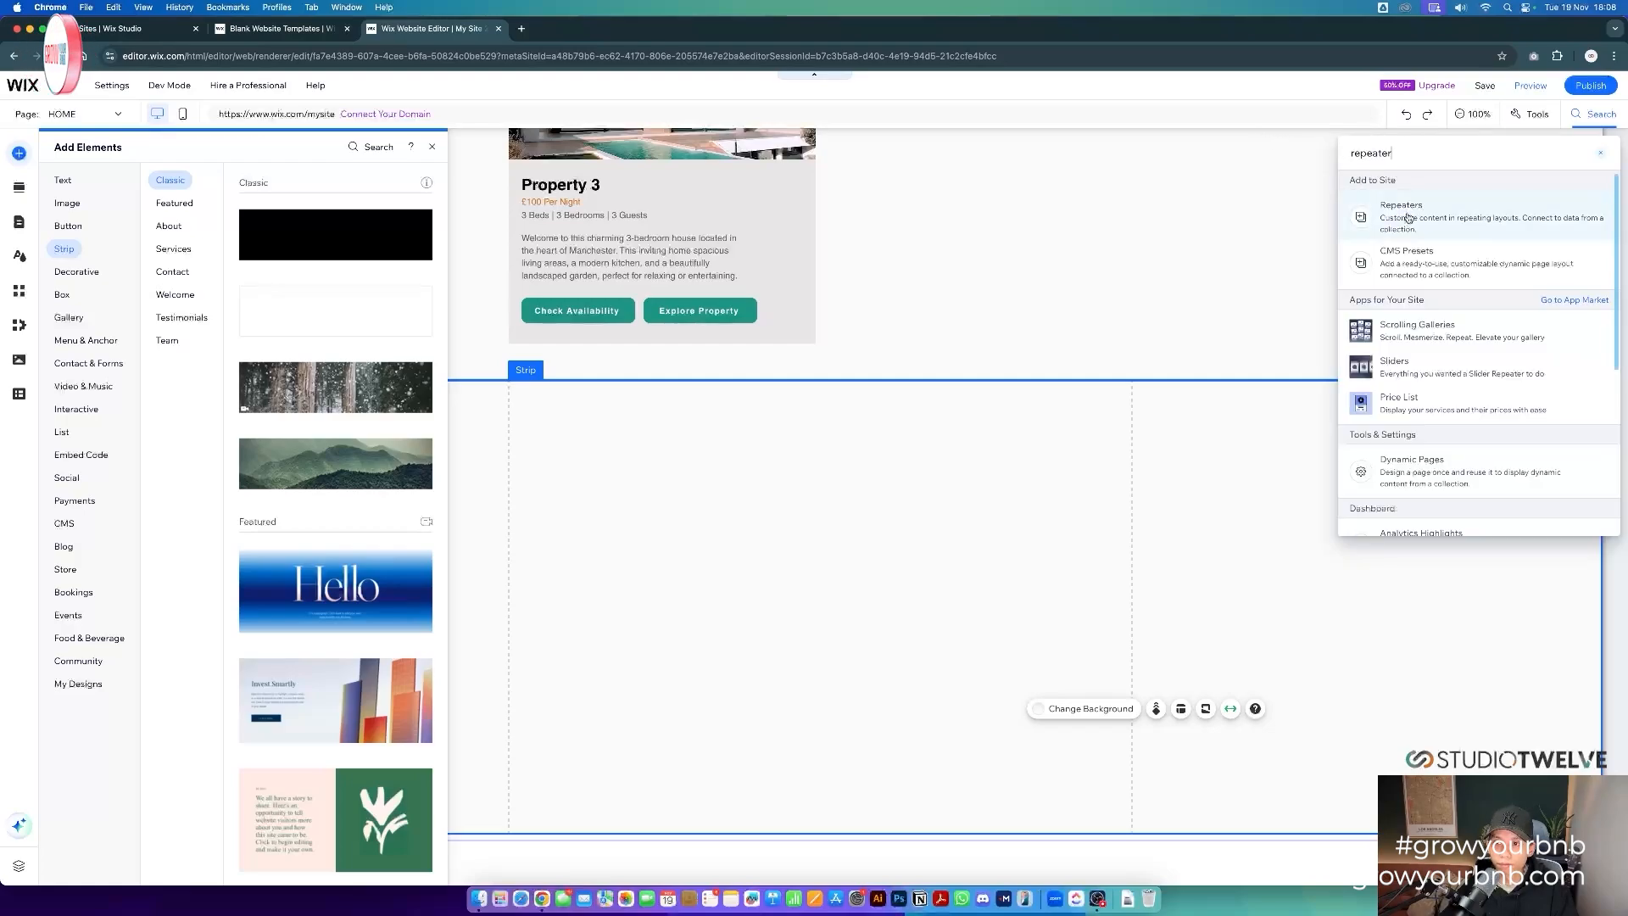
left_click(1441, 219)
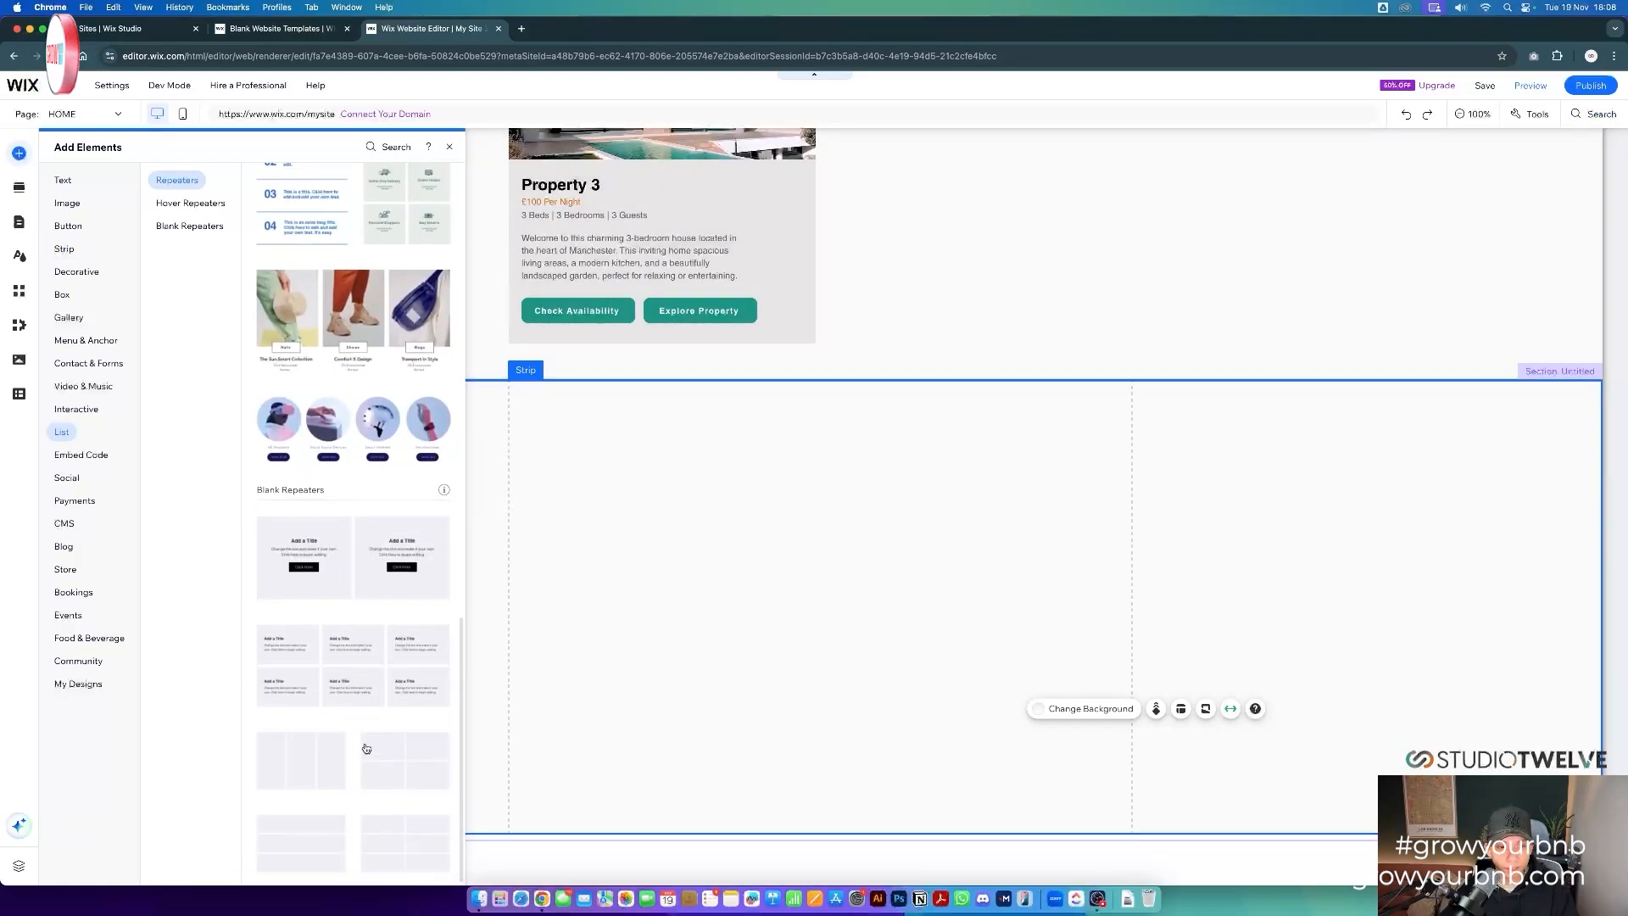
left_click(330, 598)
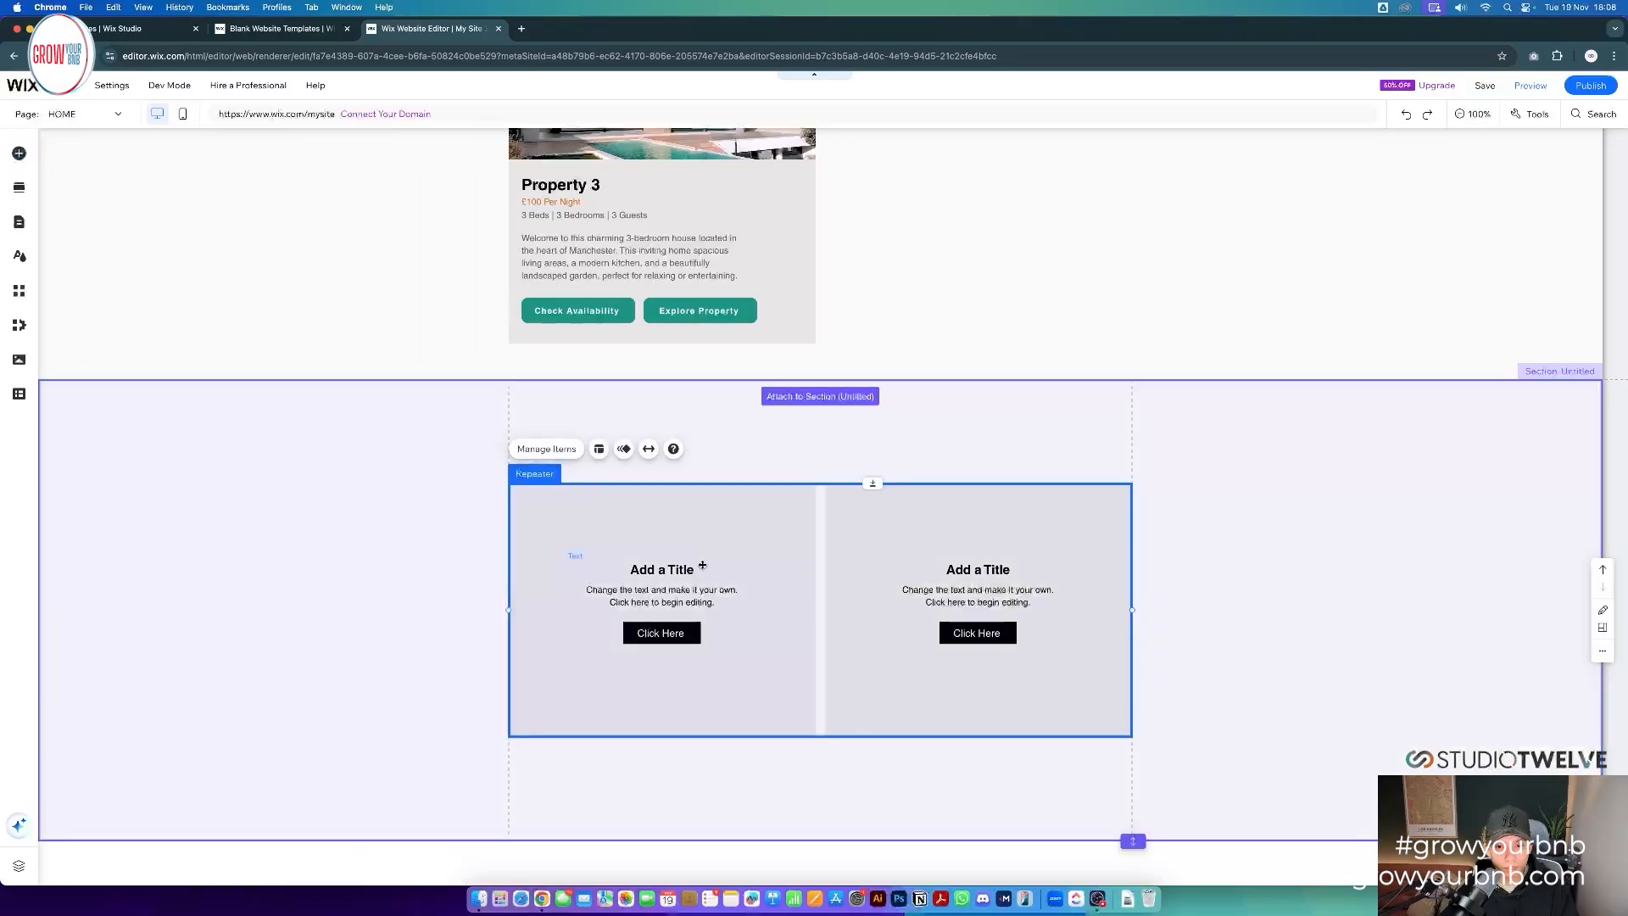
- Title the first card of the new repeater "Contractor Stays" and the second card "Relocations Stays"
double_click(660, 568)
type("Con")
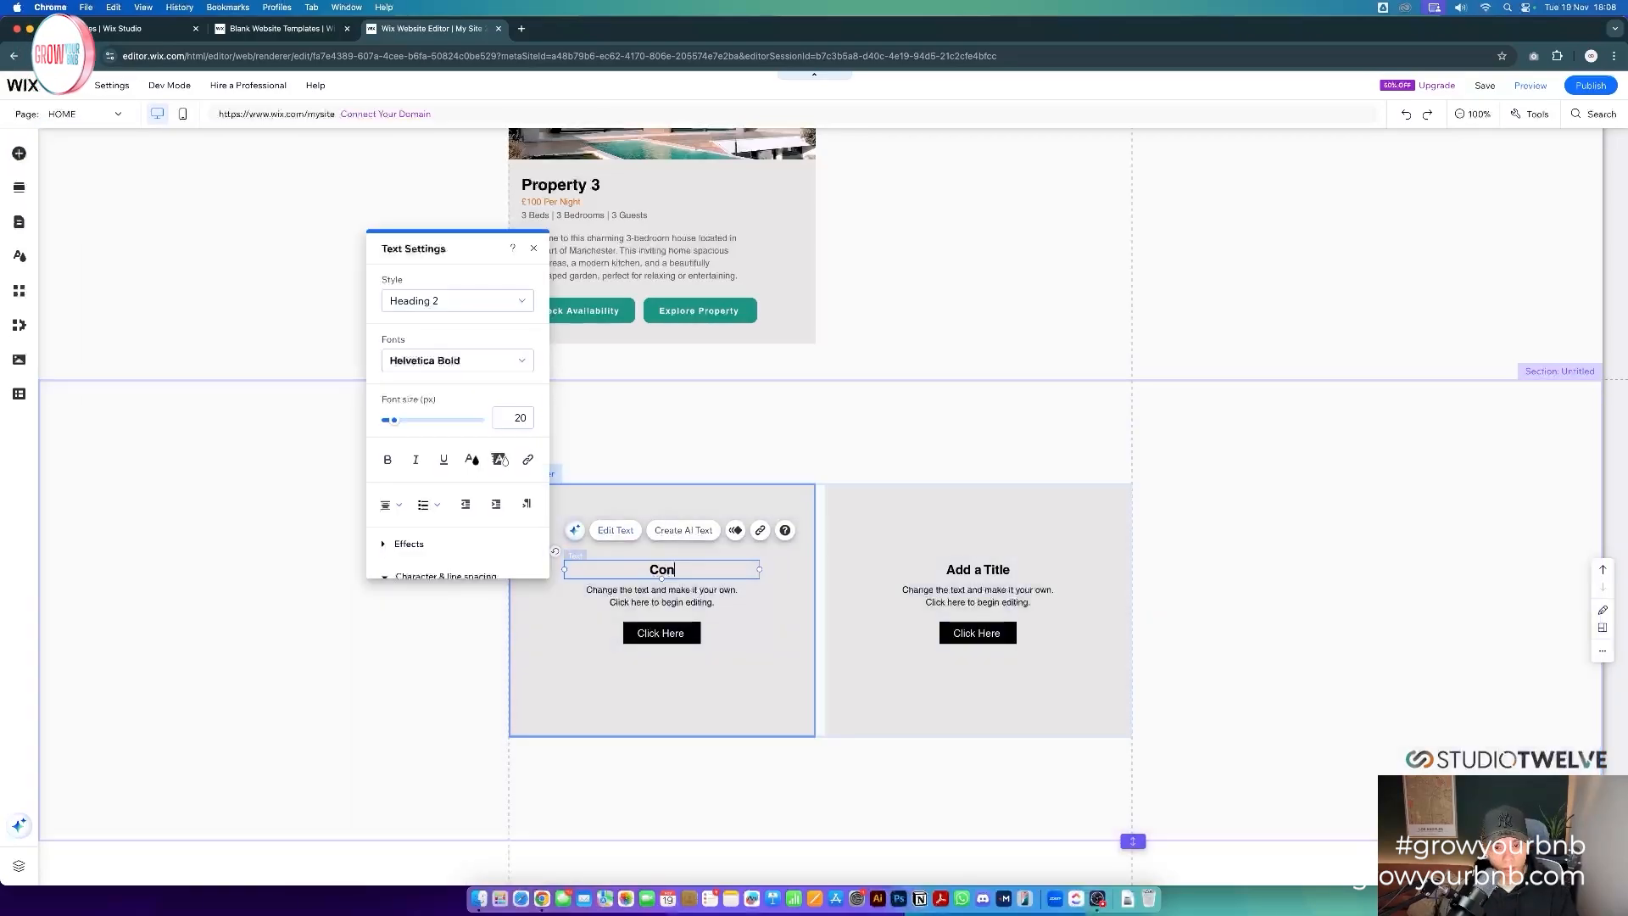
type("tractor")
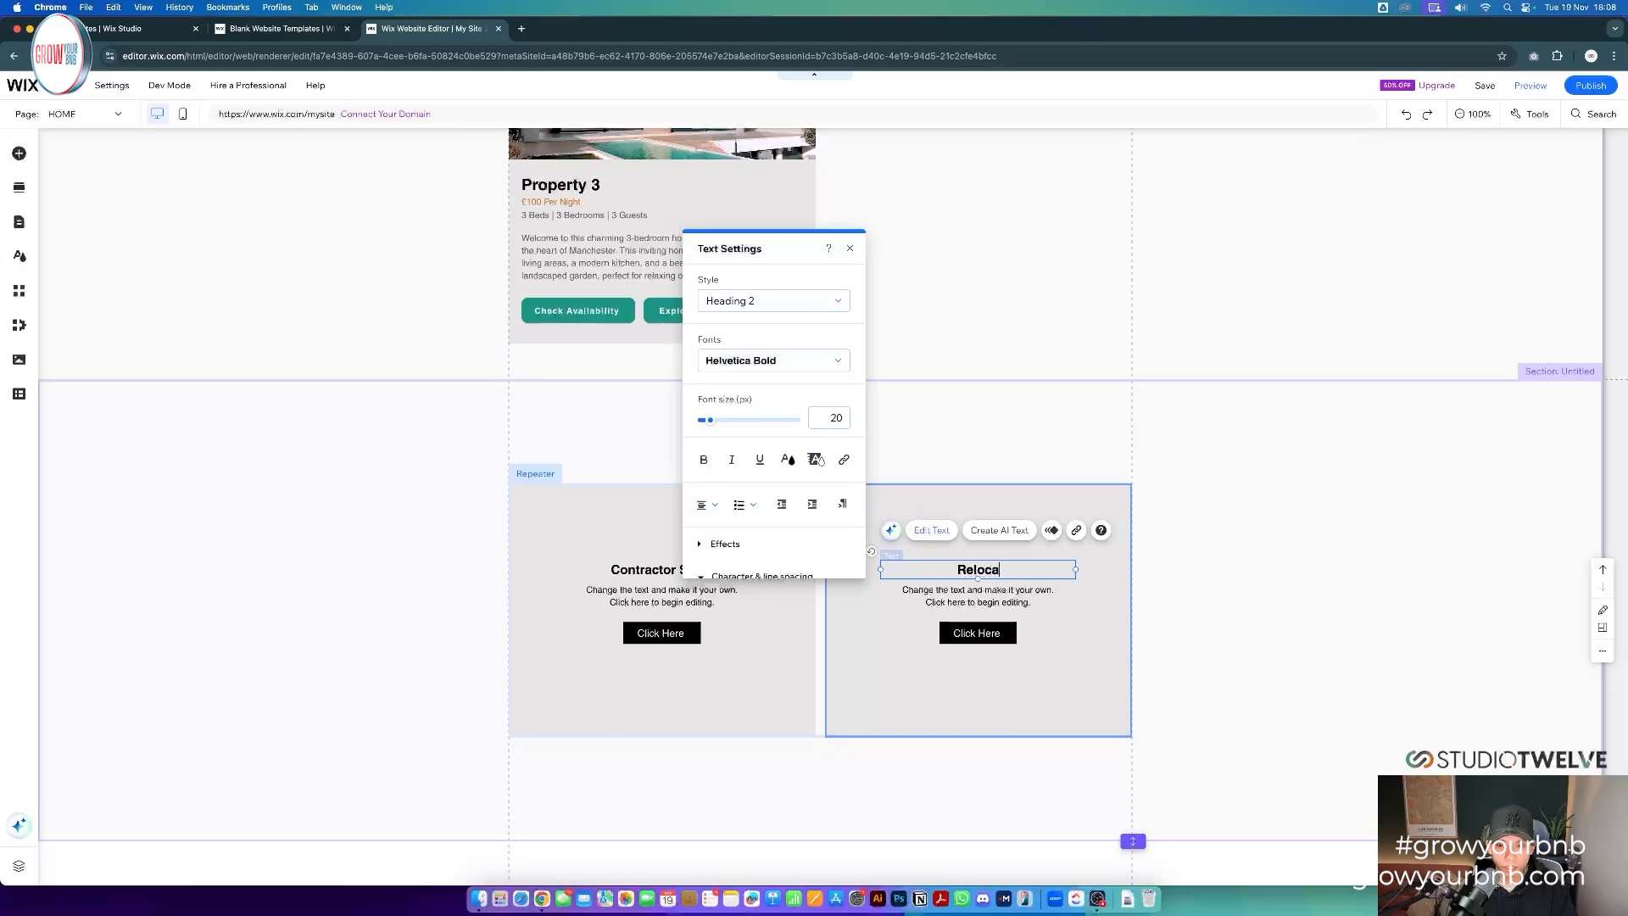
type("s Stays")
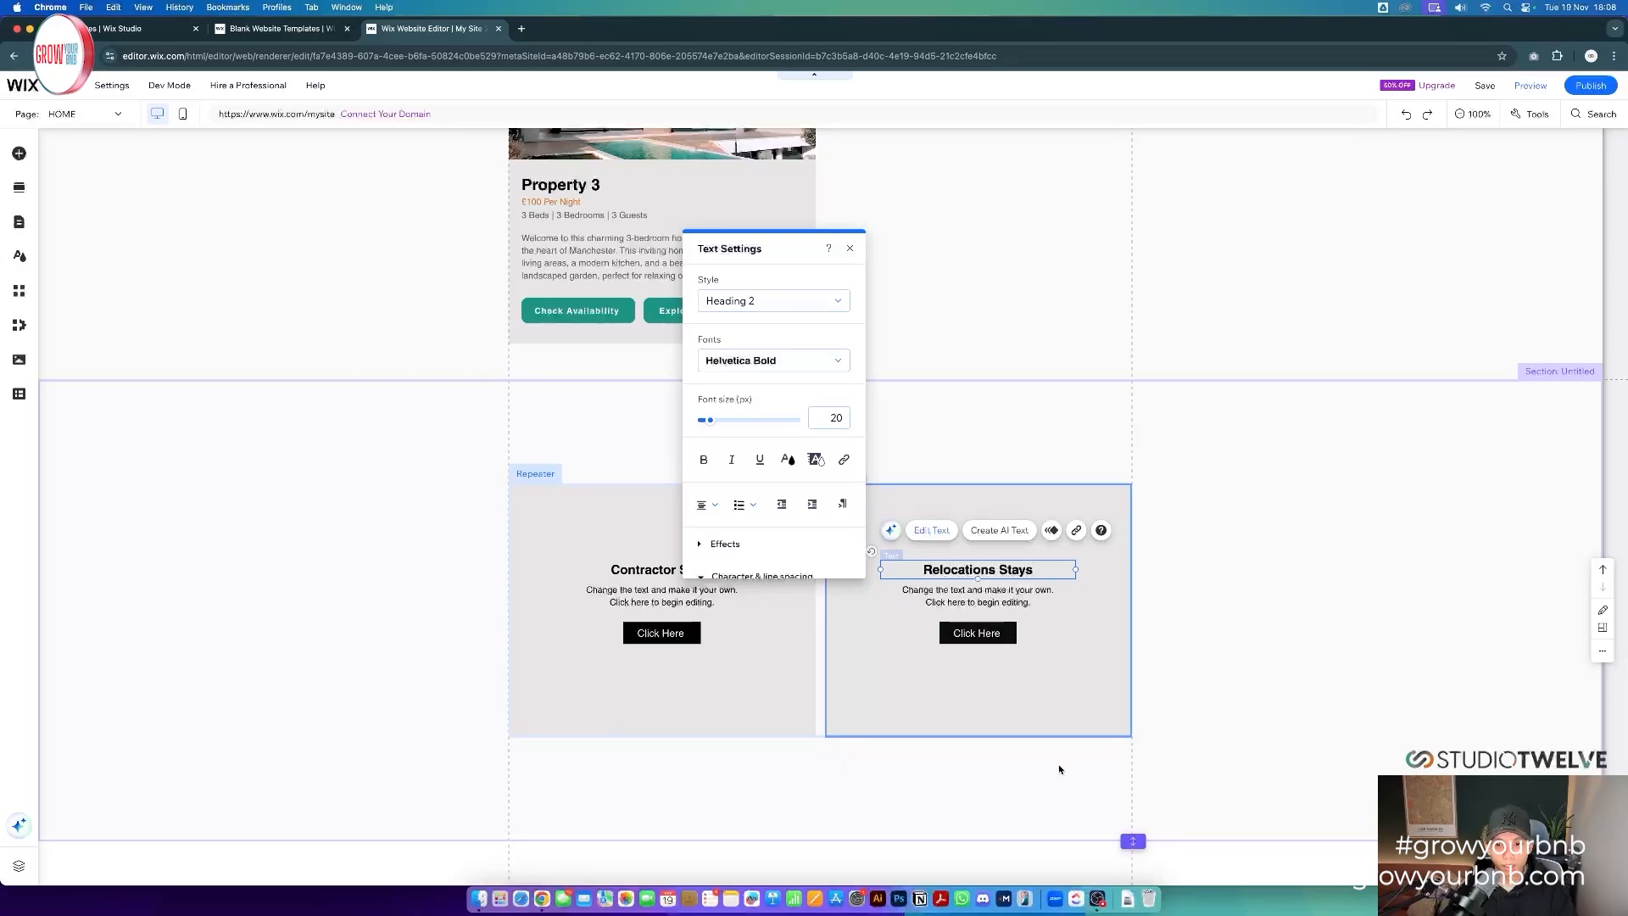
left_click(959, 717)
- Delete the placeholder paragraph between the title and the button on the repeater cards
left_click(705, 609)
left_click(705, 609)
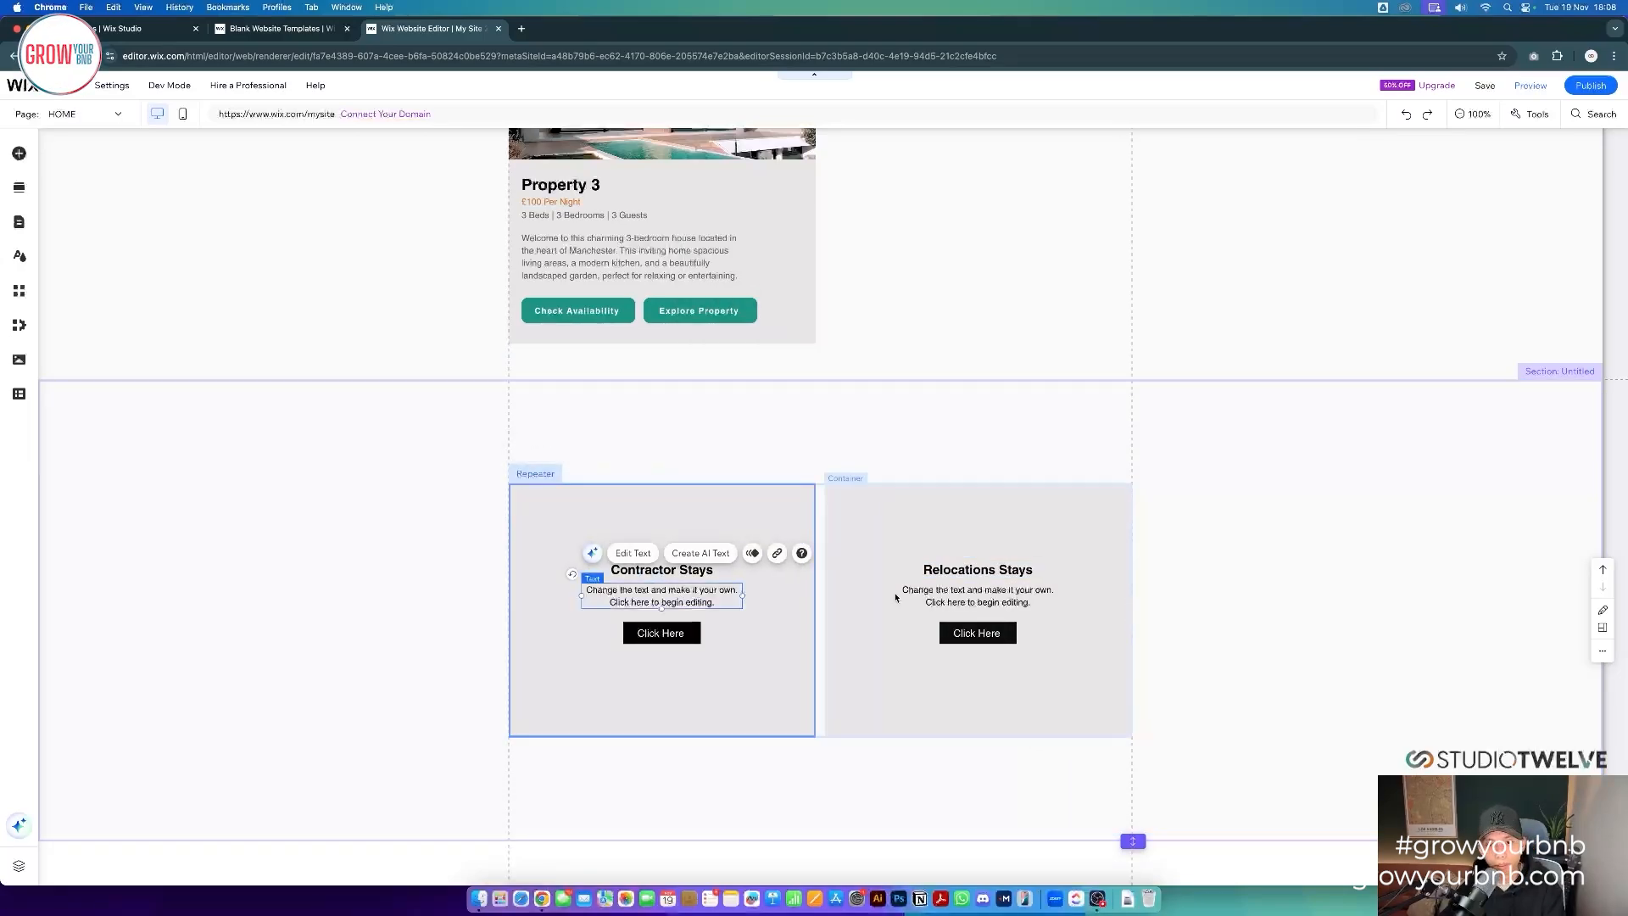
key("Delete")
- Duplicate the Contractor Stays item twice so the repeater has four cards
left_click(845, 705)
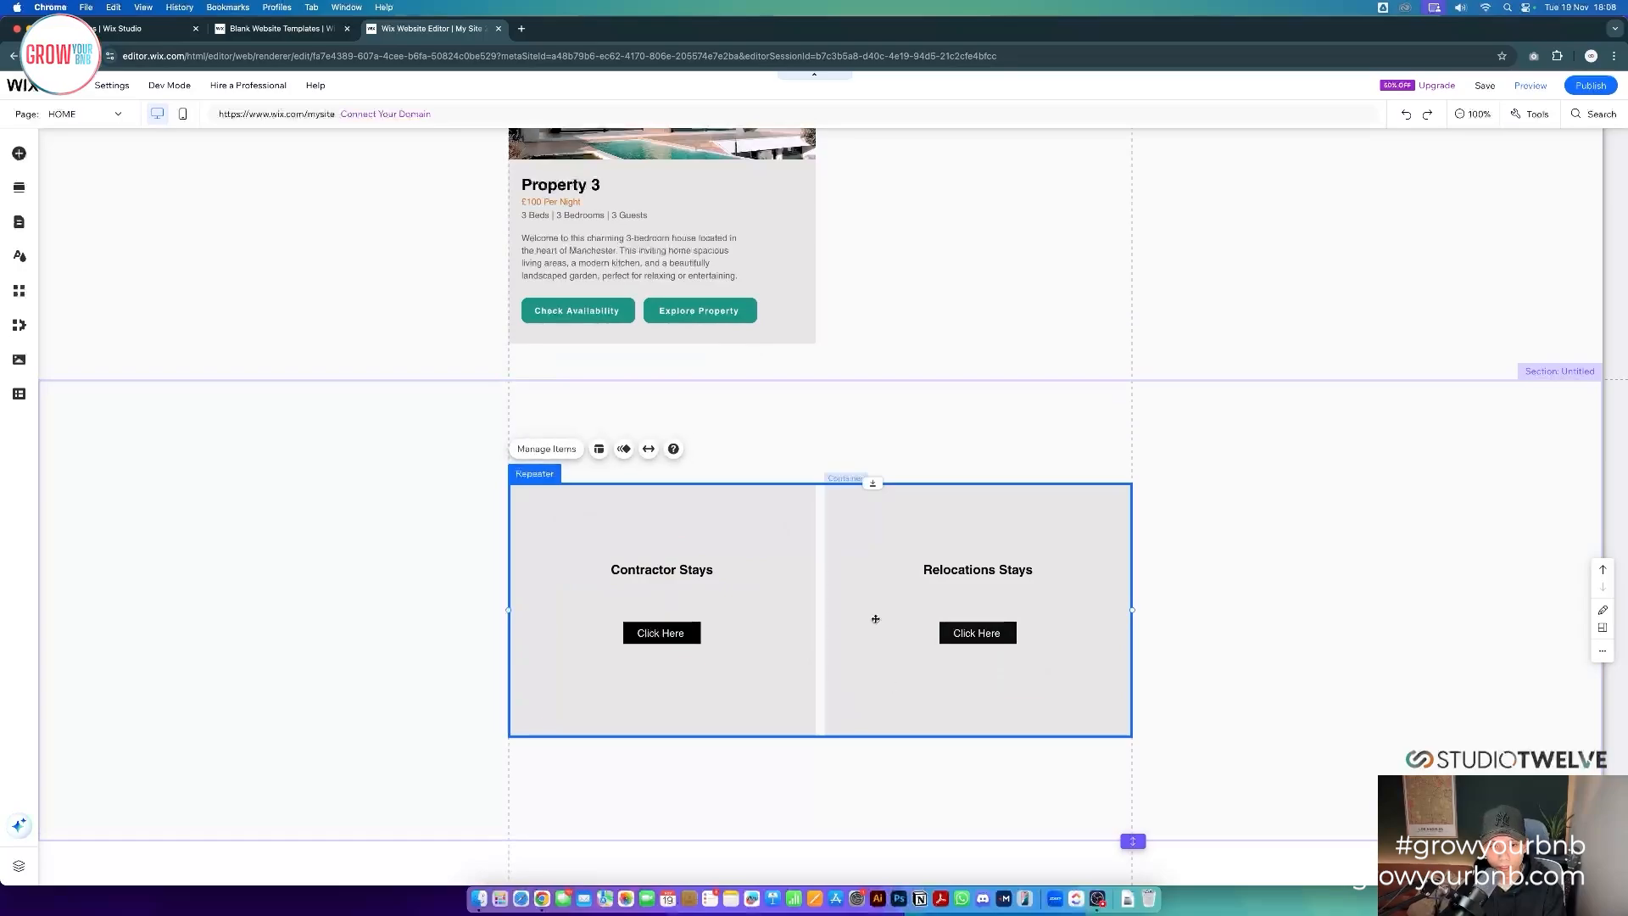
left_click(560, 451)
left_click(1242, 807)
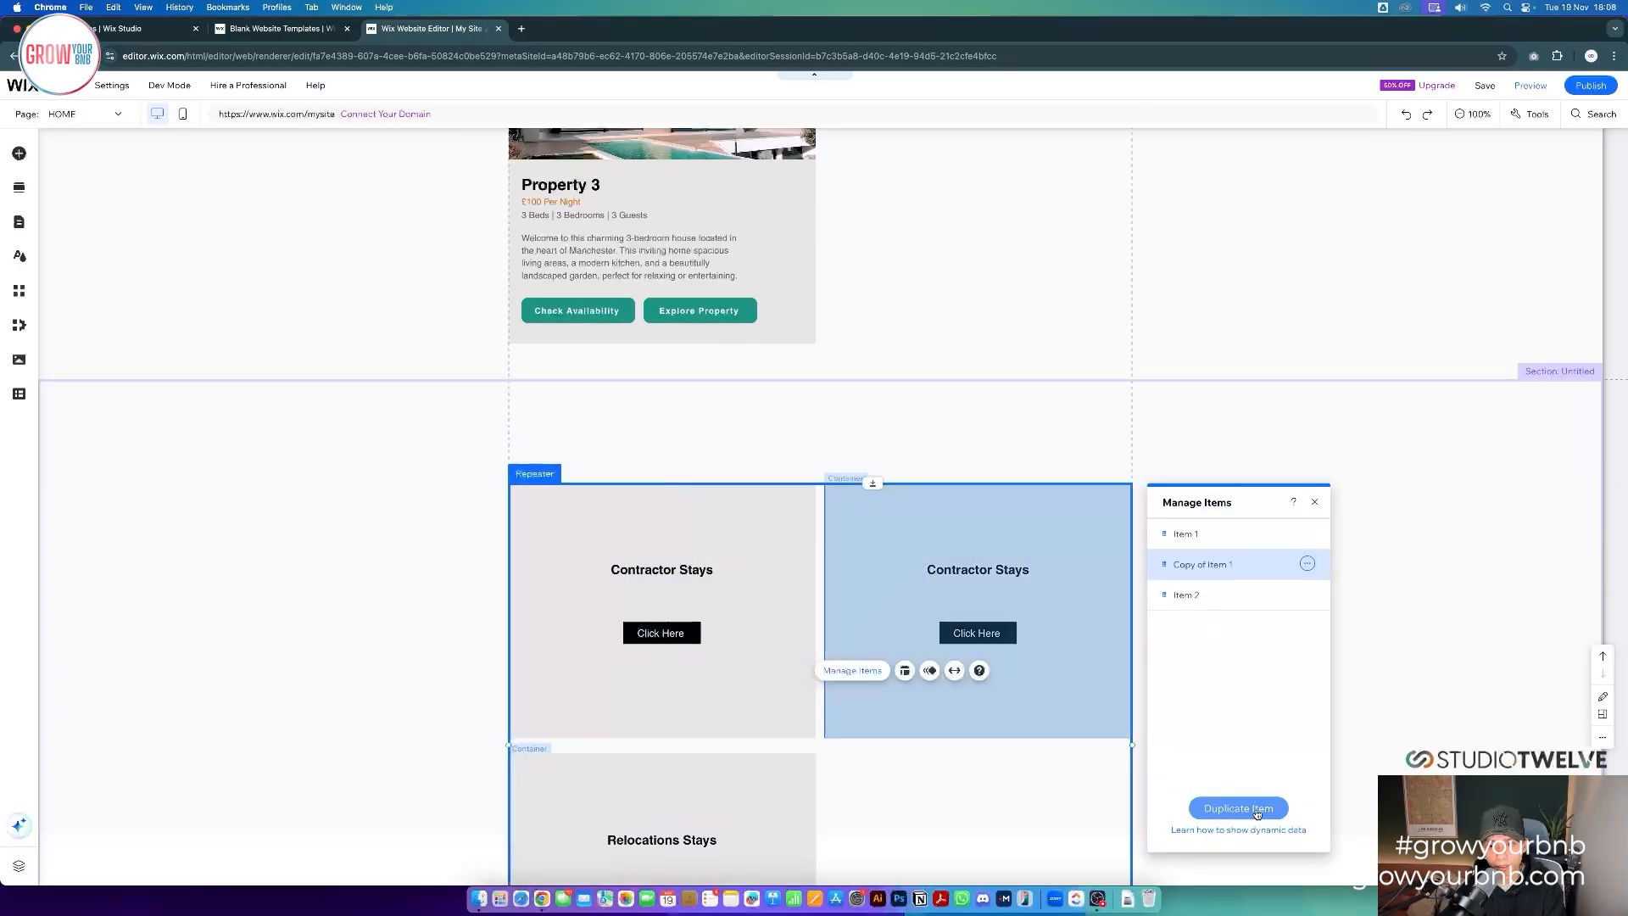
left_click(1242, 807)
- Retitle the two duplicated cards, "Insurance Stays" in the second row and "Corporate Stays" in the first row
left_click(662, 696)
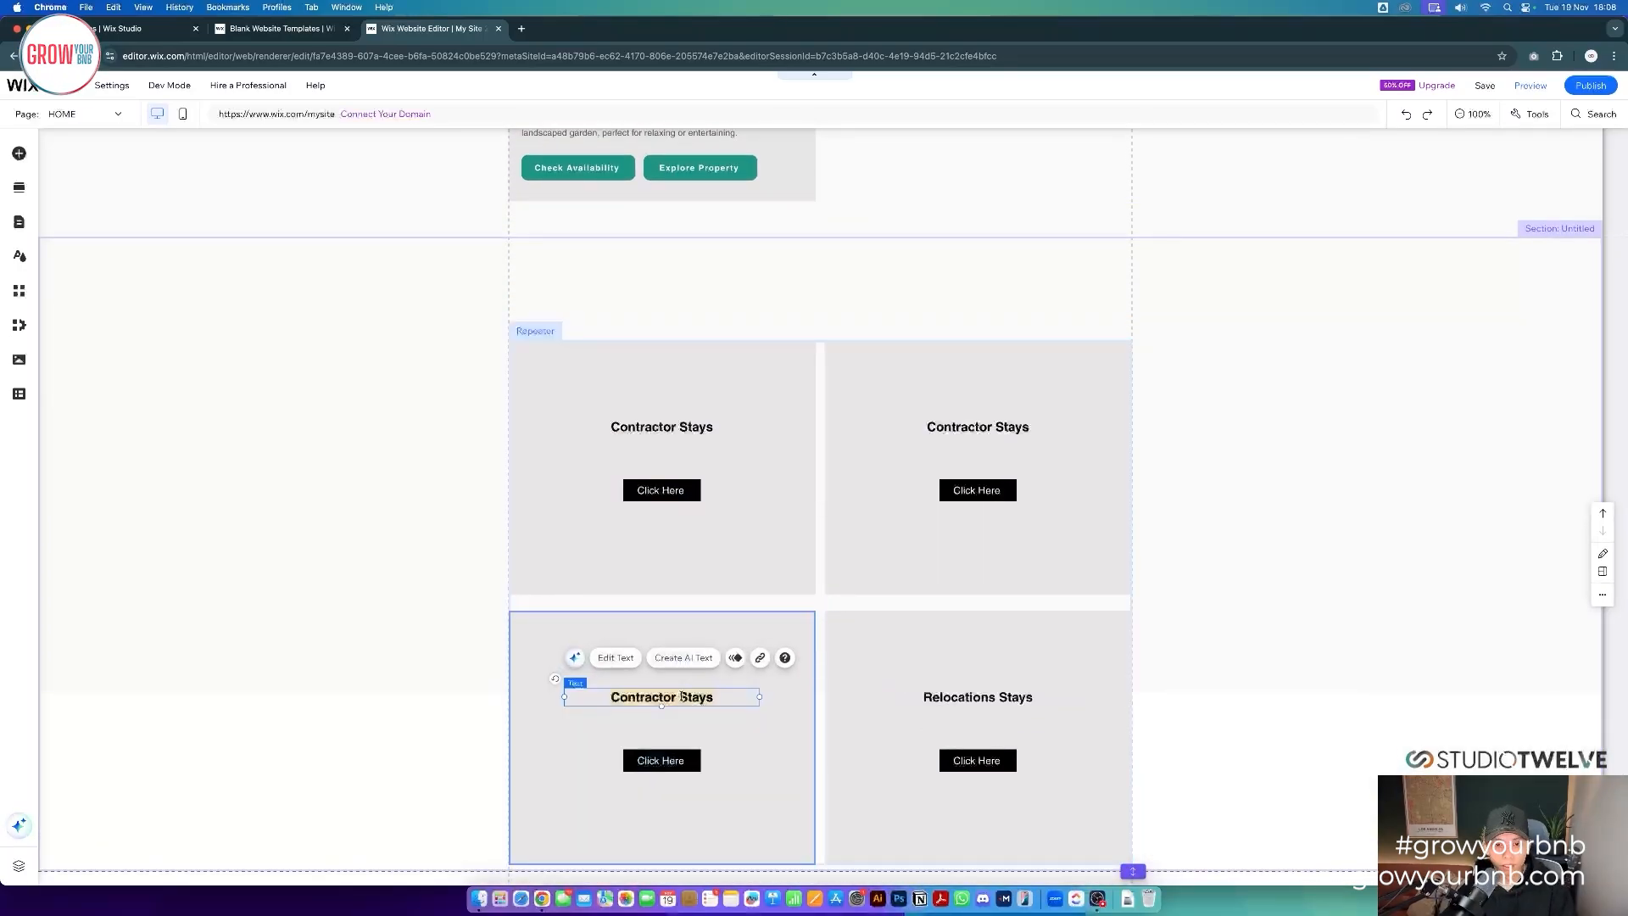
double_click(661, 696)
key("BackSpace")
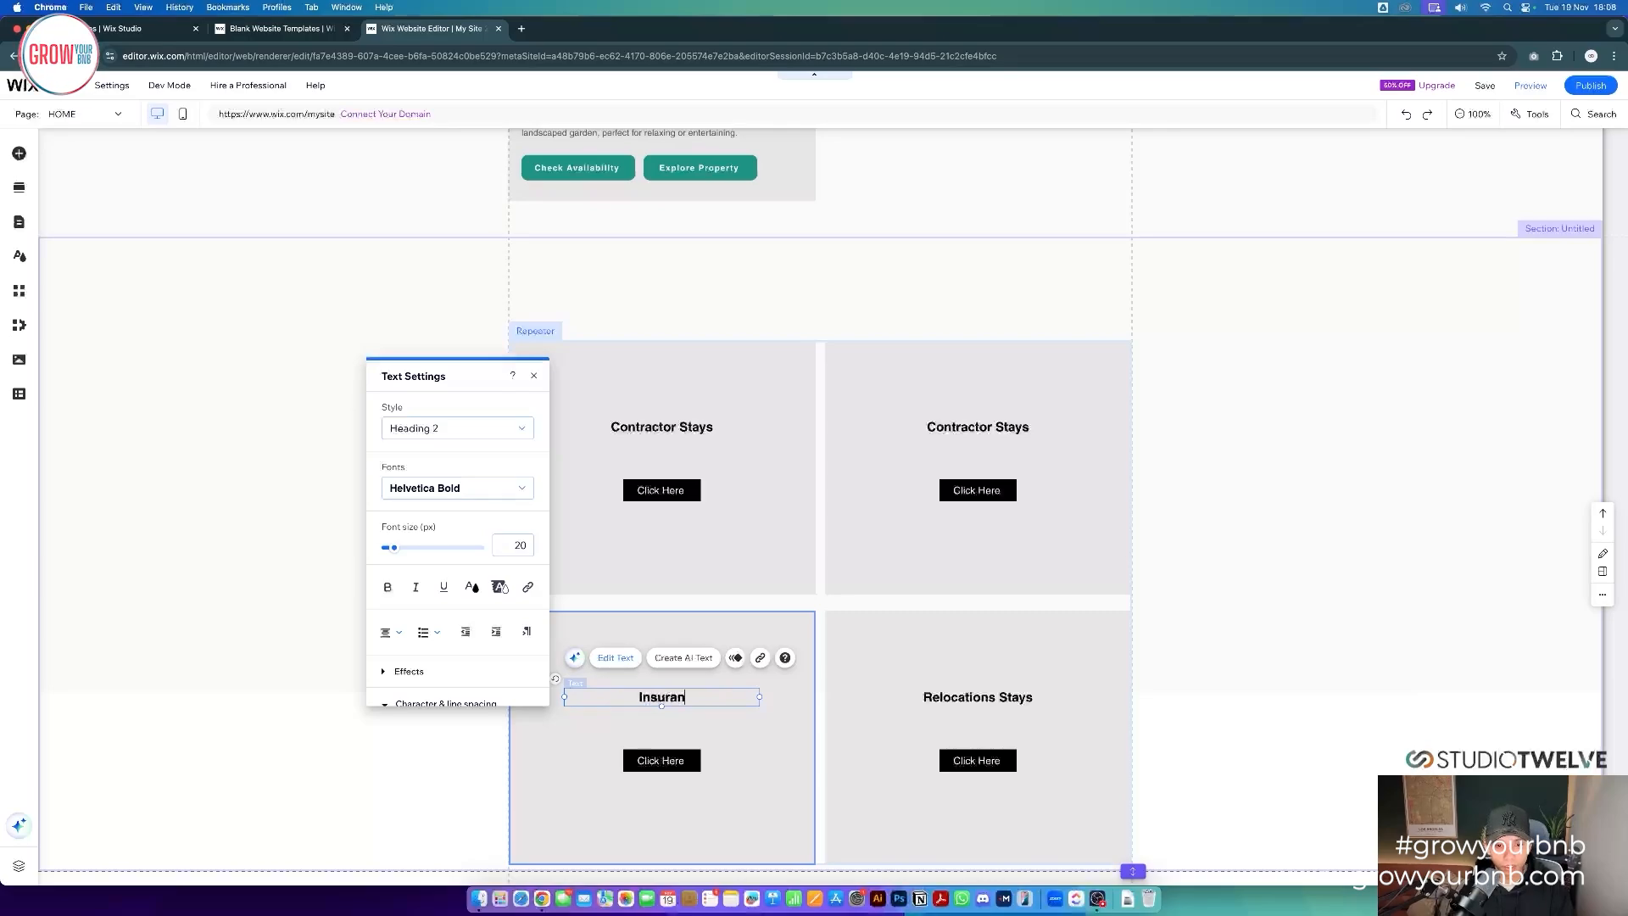
type("Insurance Stays")
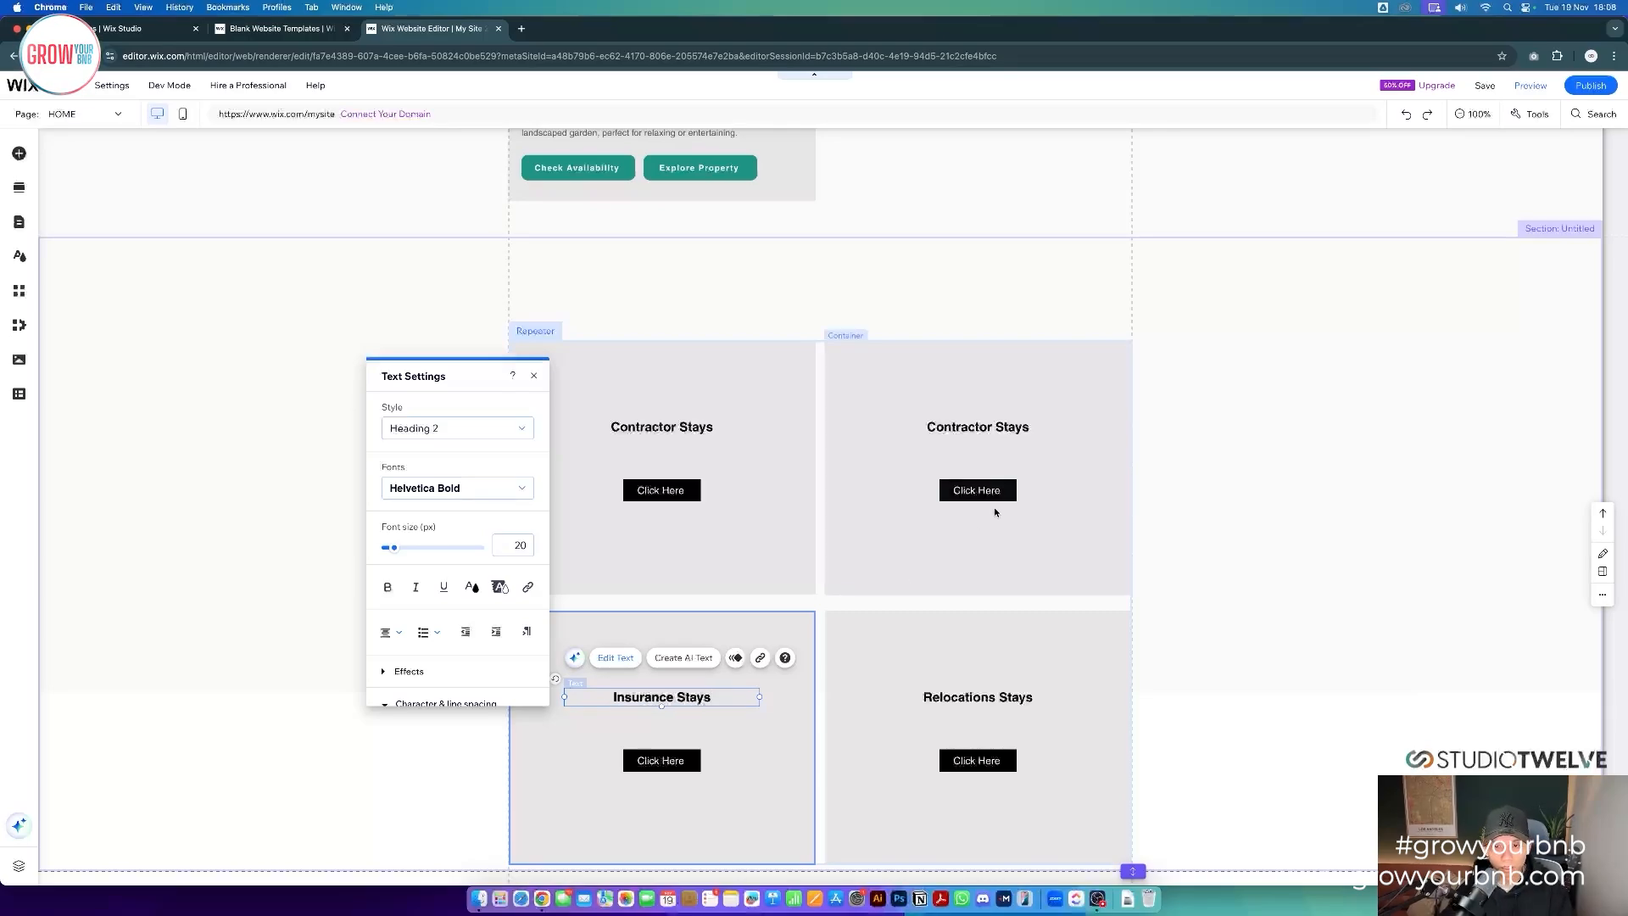
left_click(983, 427)
double_click(983, 428)
type("Me")
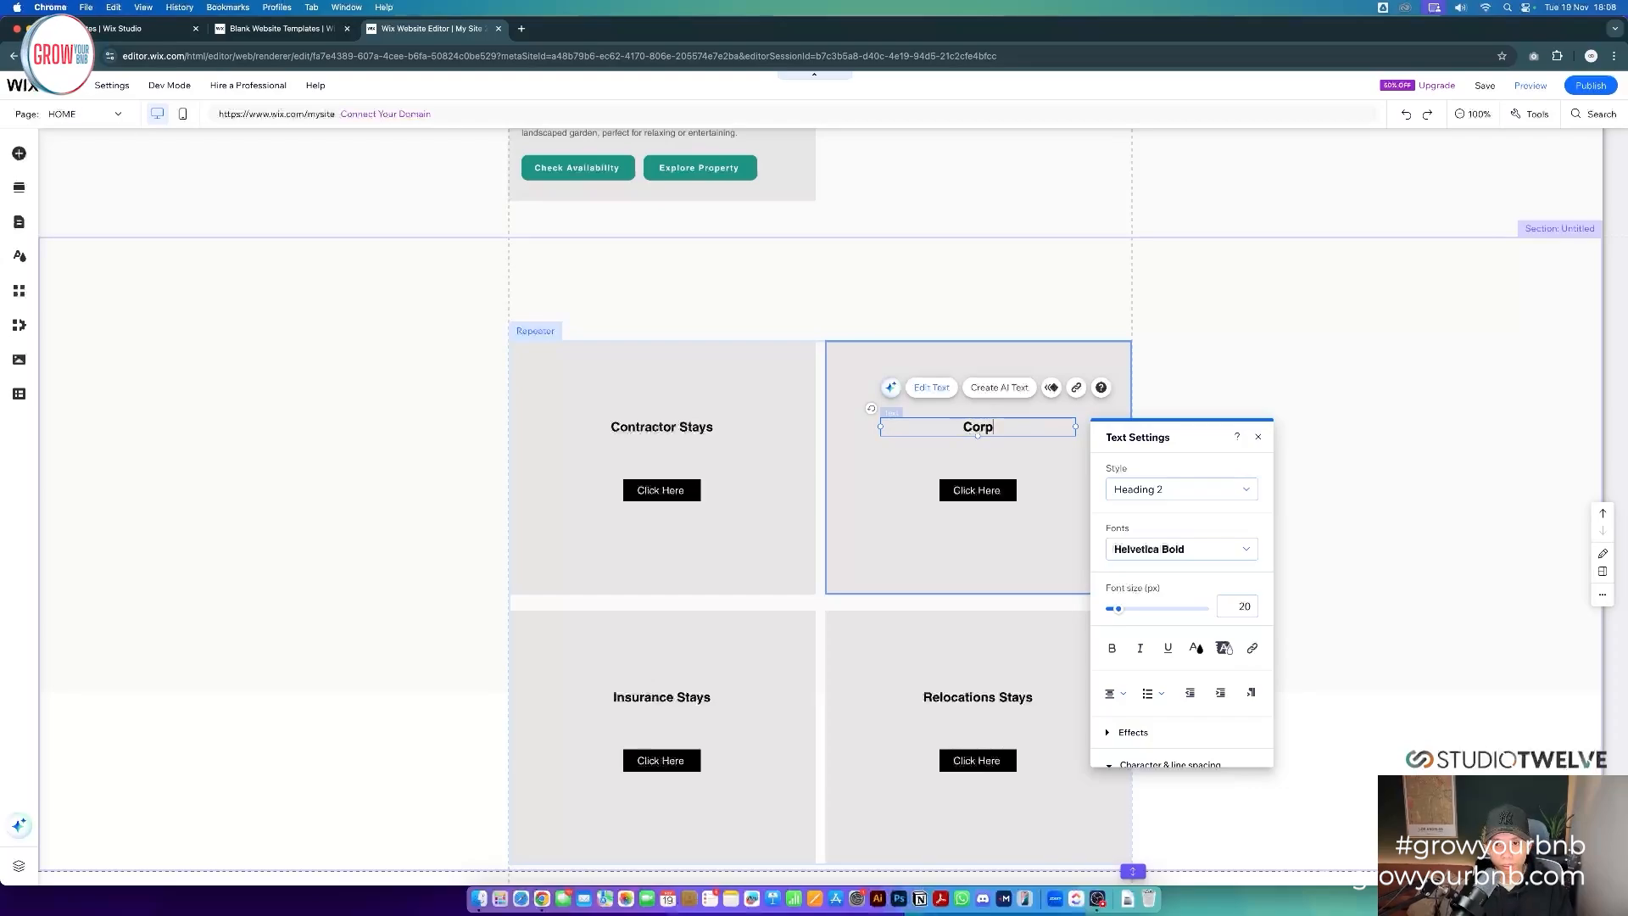
type("rporate Stays")
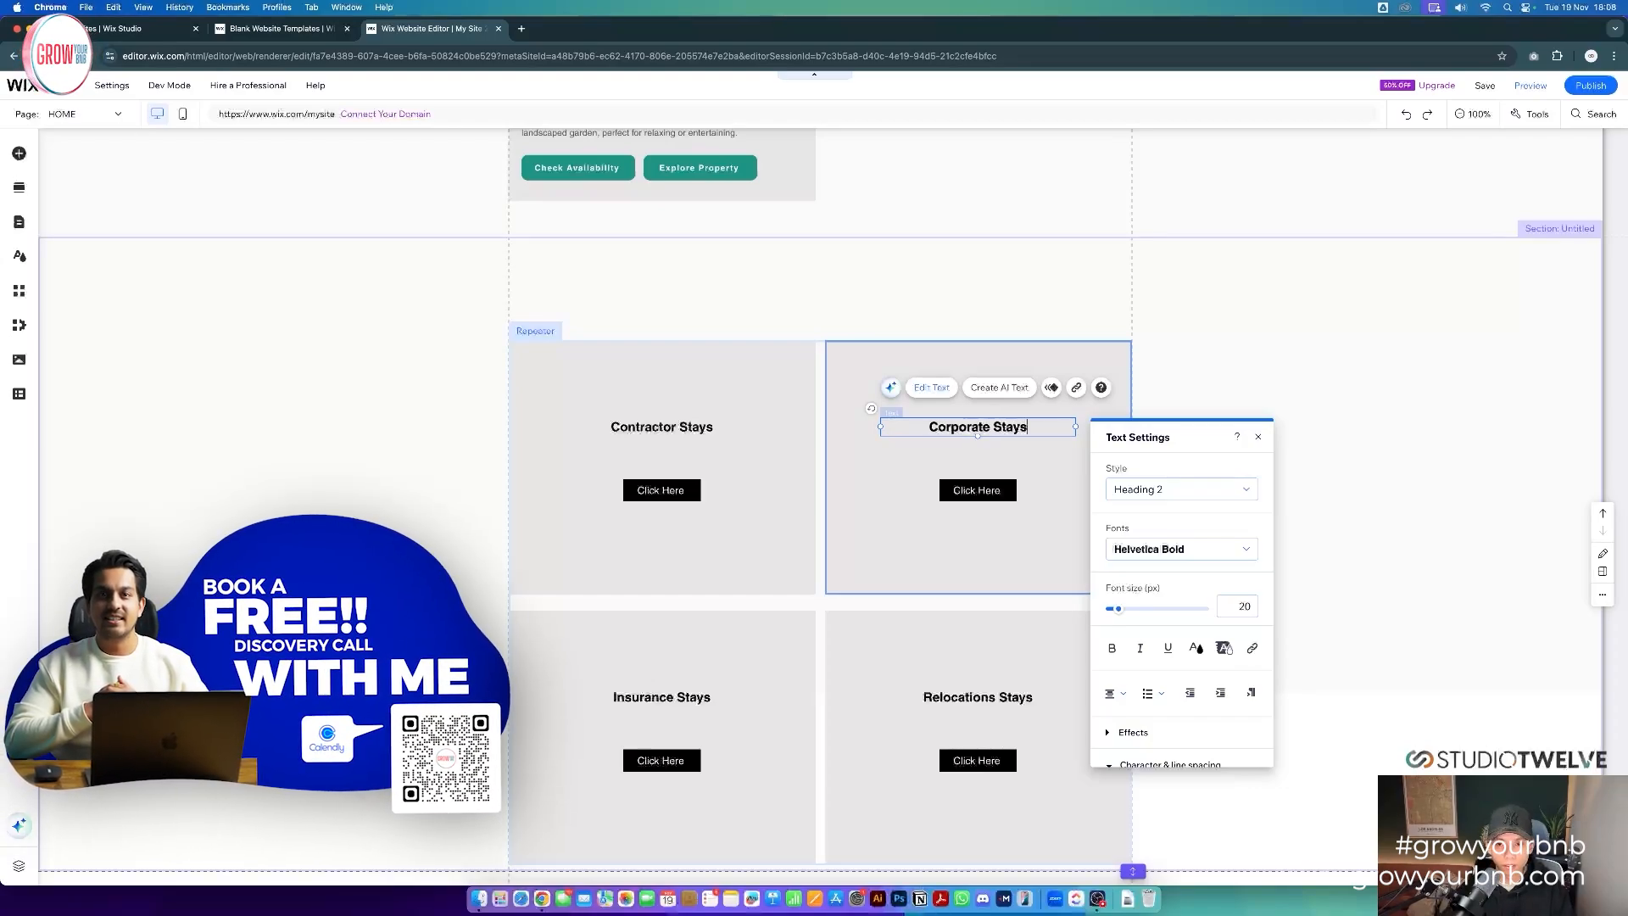
left_click(694, 590)
- Set the Contractor Stays title's font size to 40 px and colour the word "Contractor" orange
double_click(653, 427)
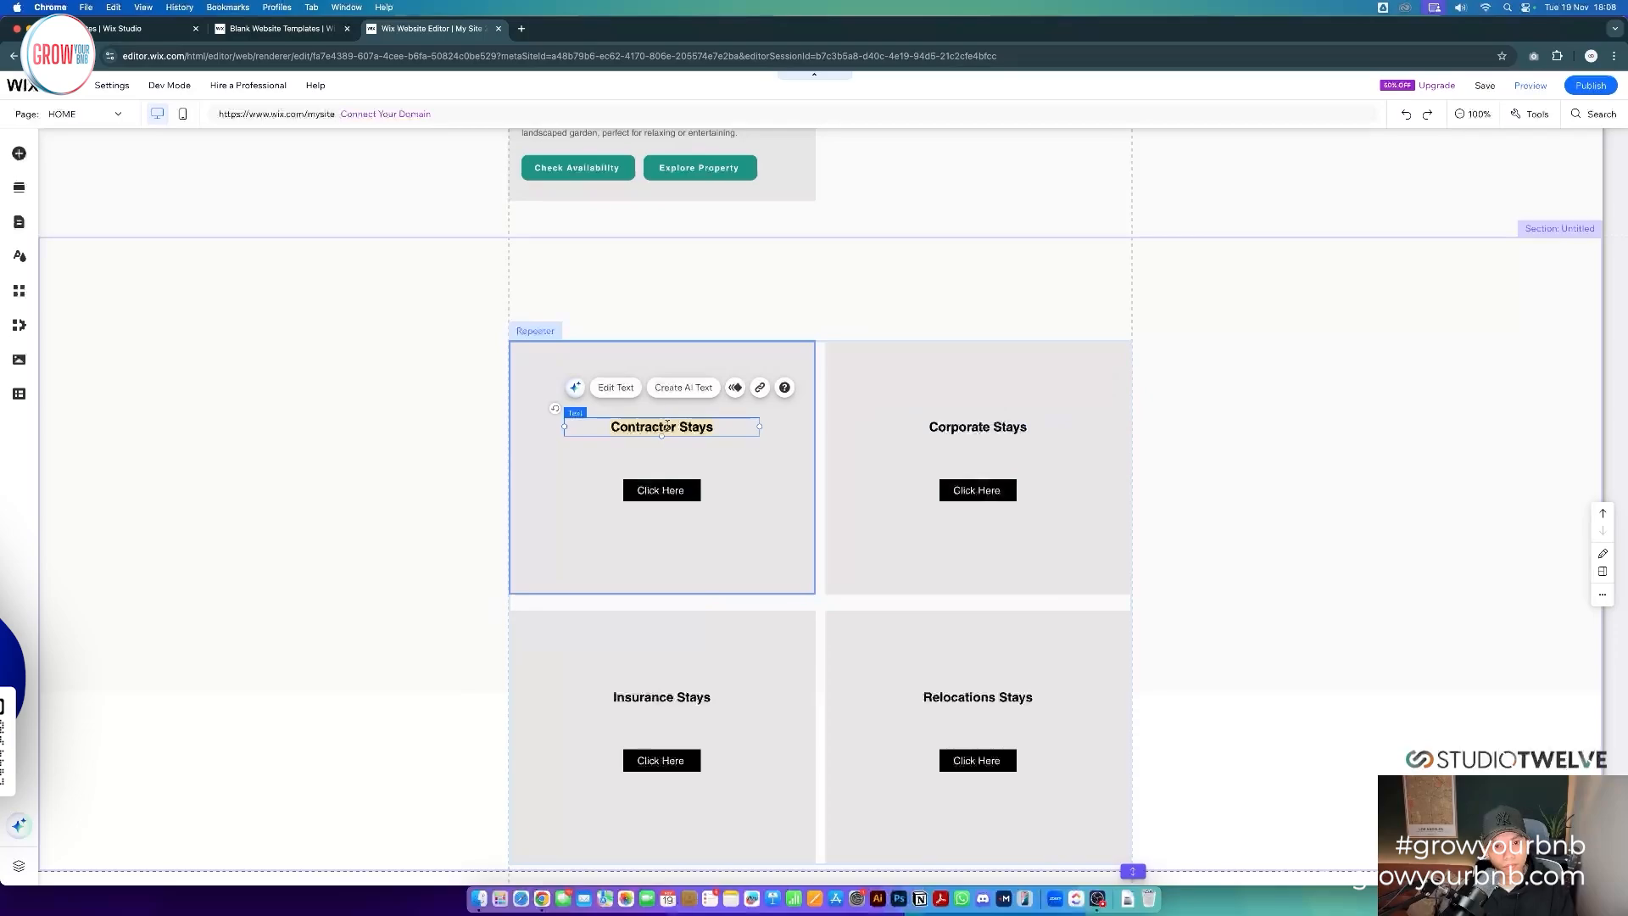
double_click(927, 607)
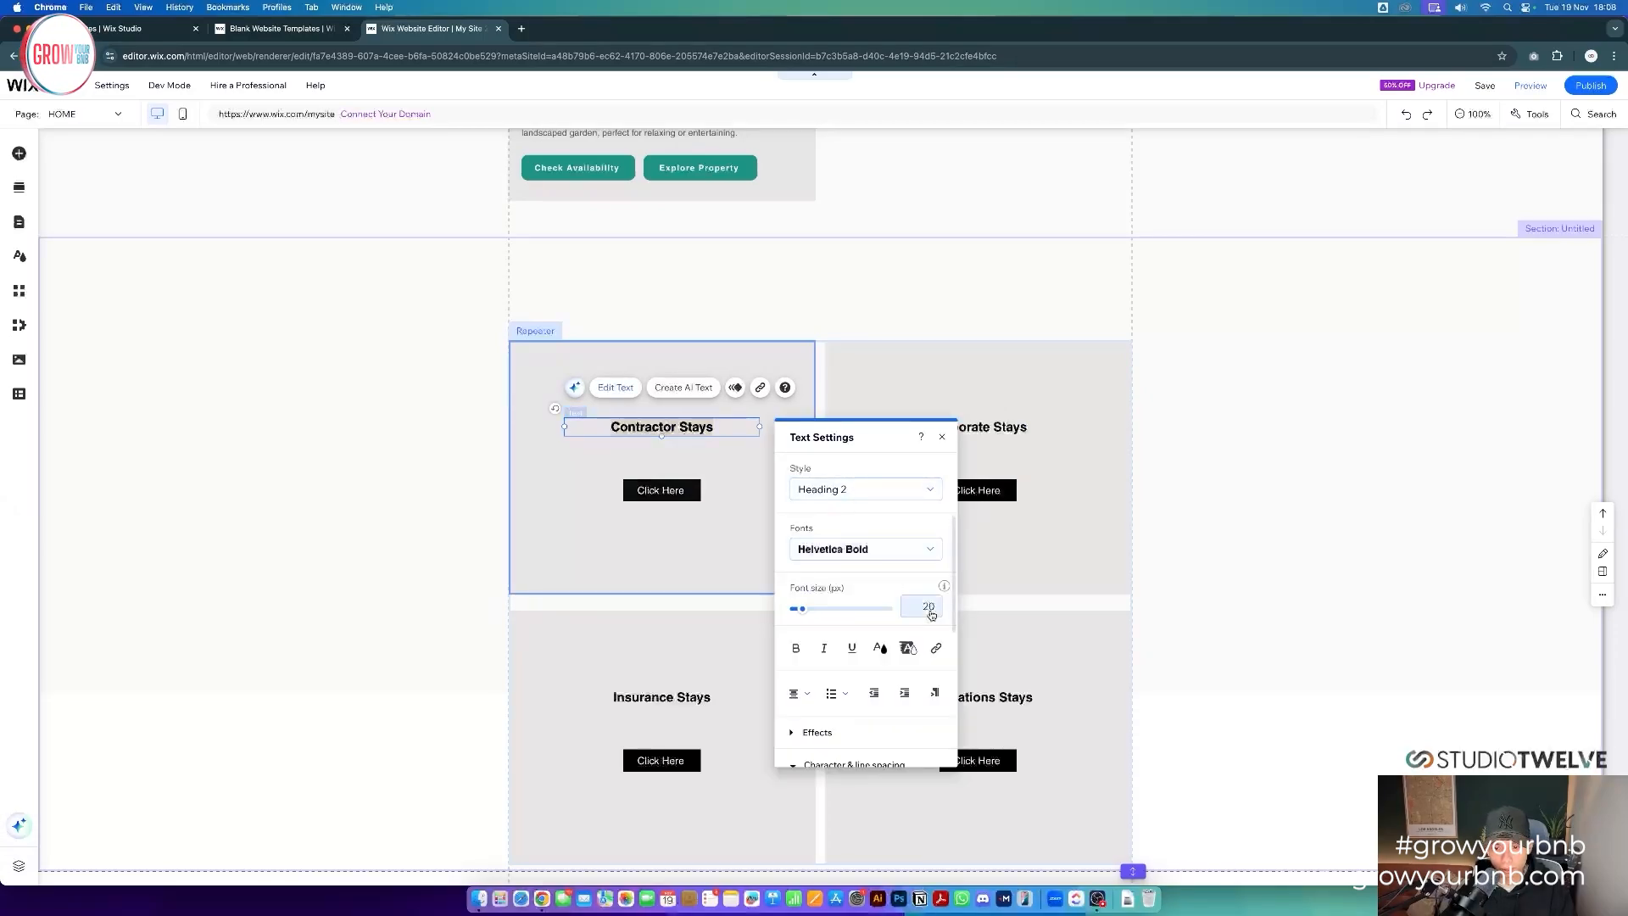
type("40")
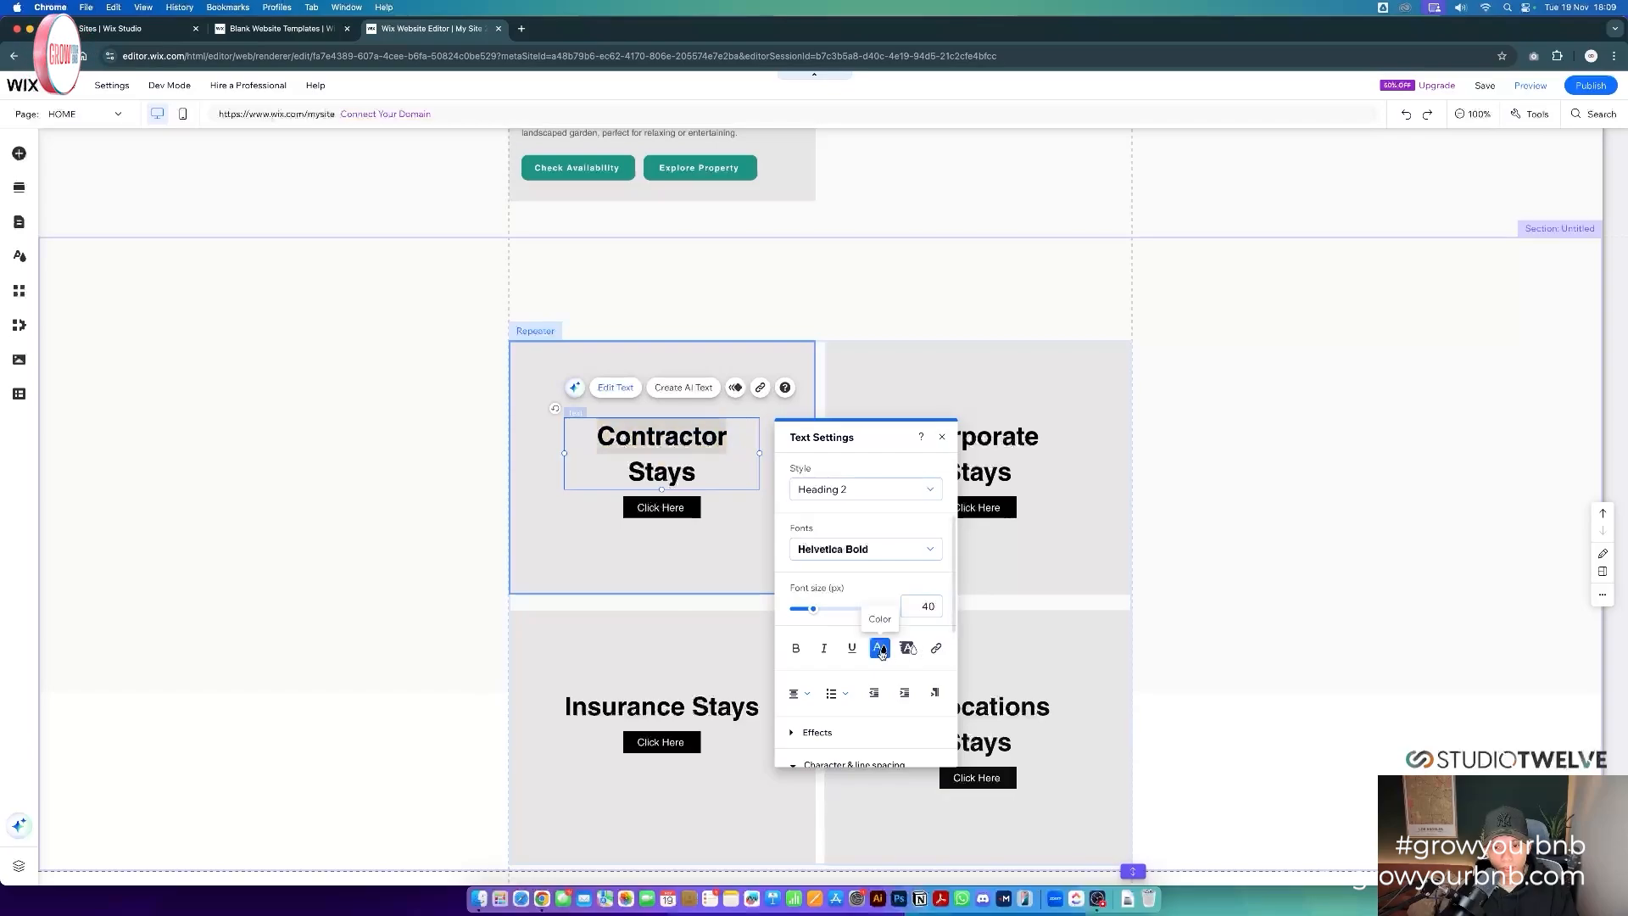
left_click(879, 648)
left_click(896, 656)
left_click(715, 475)
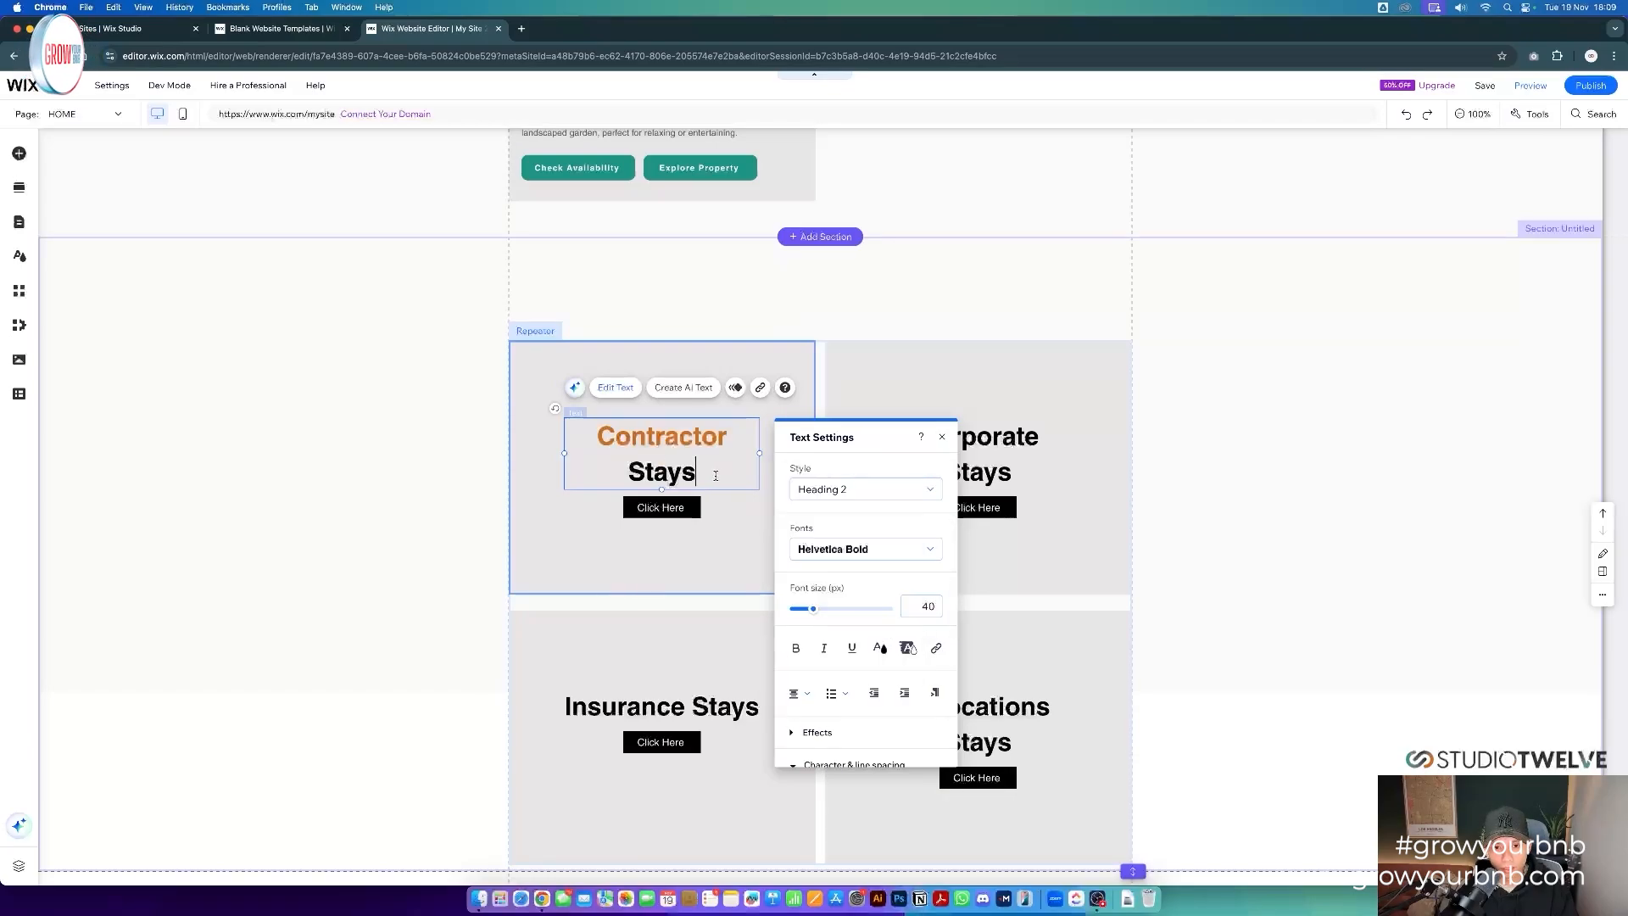
- Tighten the custom line spacing of the Contractor Stays title so its two lines sit closer together
scroll(842, 647, "down", 5)
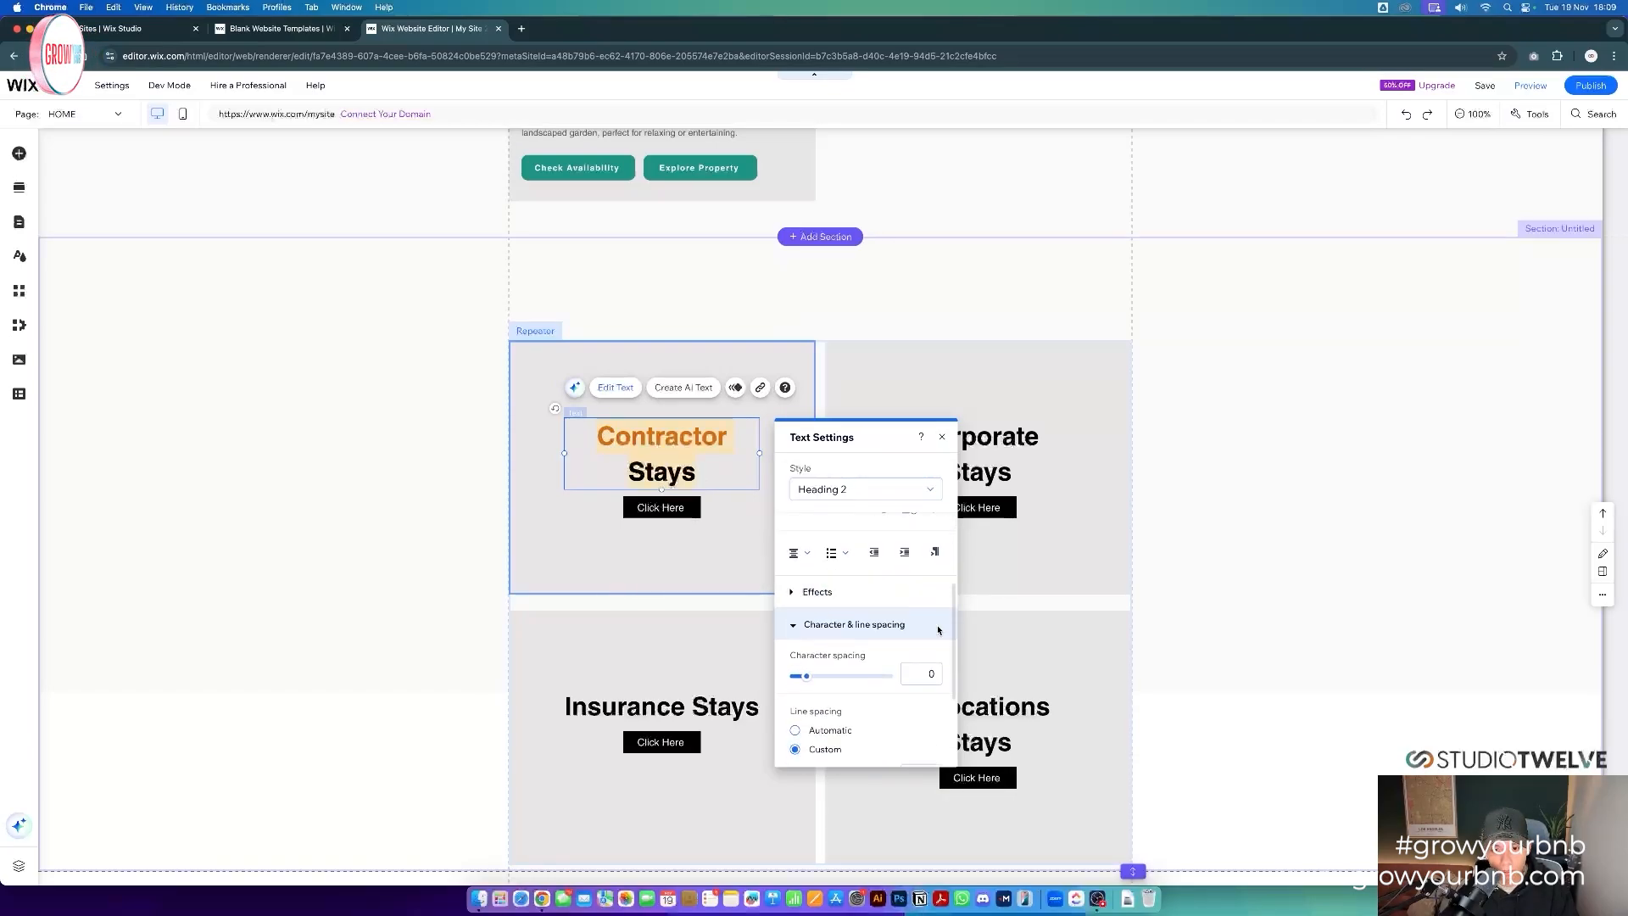
left_click_drag(828, 650, 814, 652)
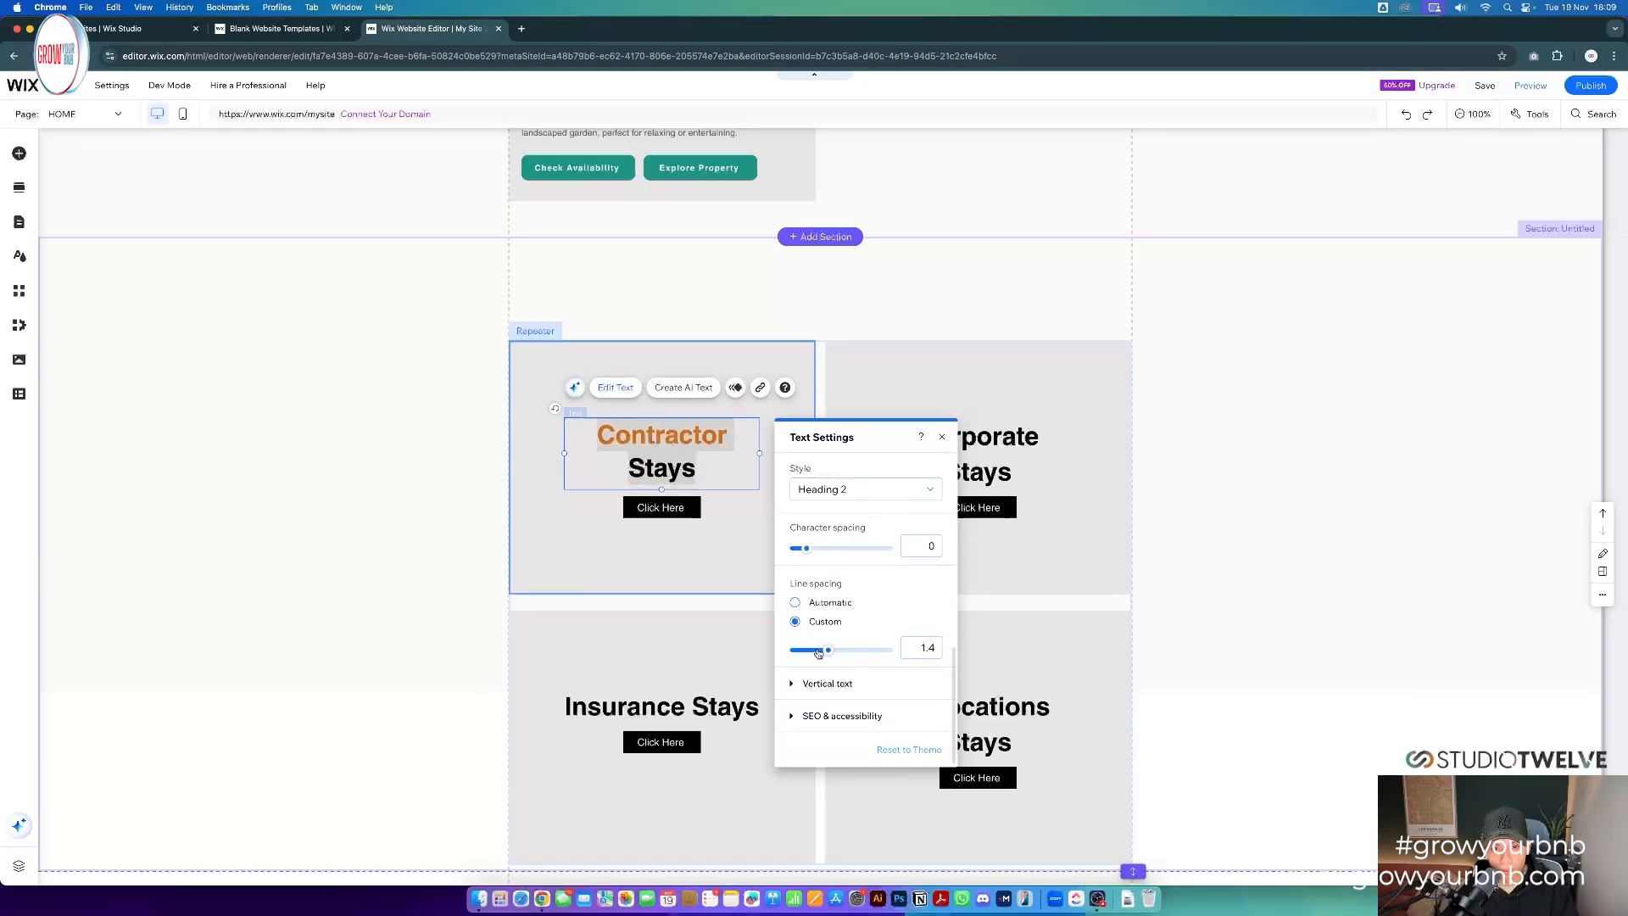
left_click(571, 508)
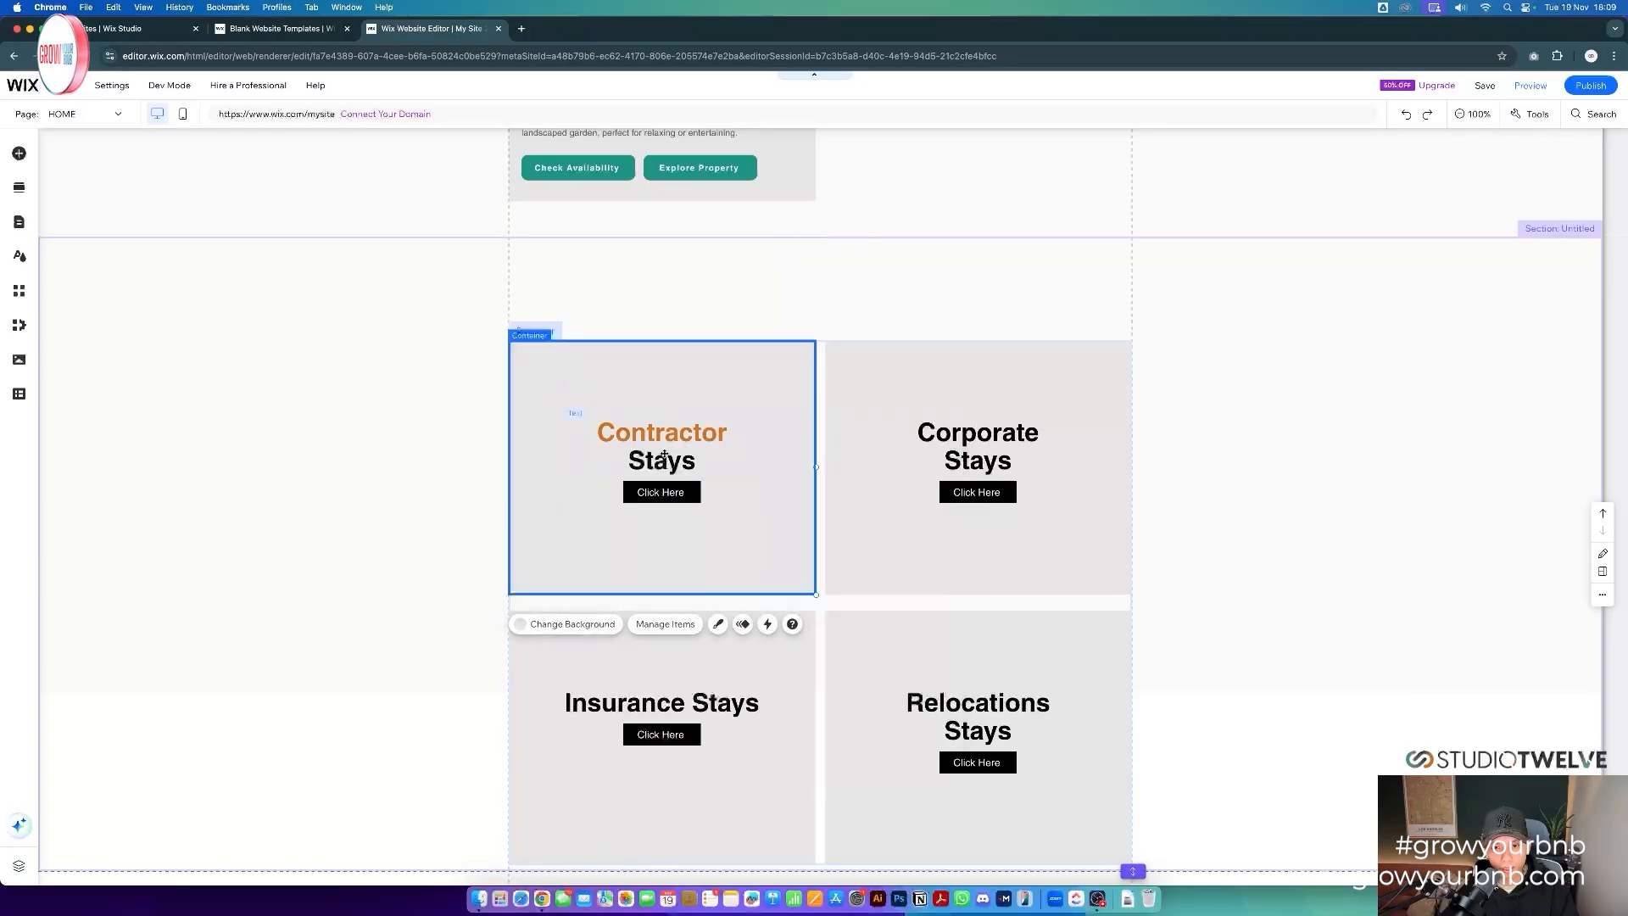
- Change the button label on all four repeater cards to "Read More"
left_click(663, 500)
double_click(663, 499)
type("REa")
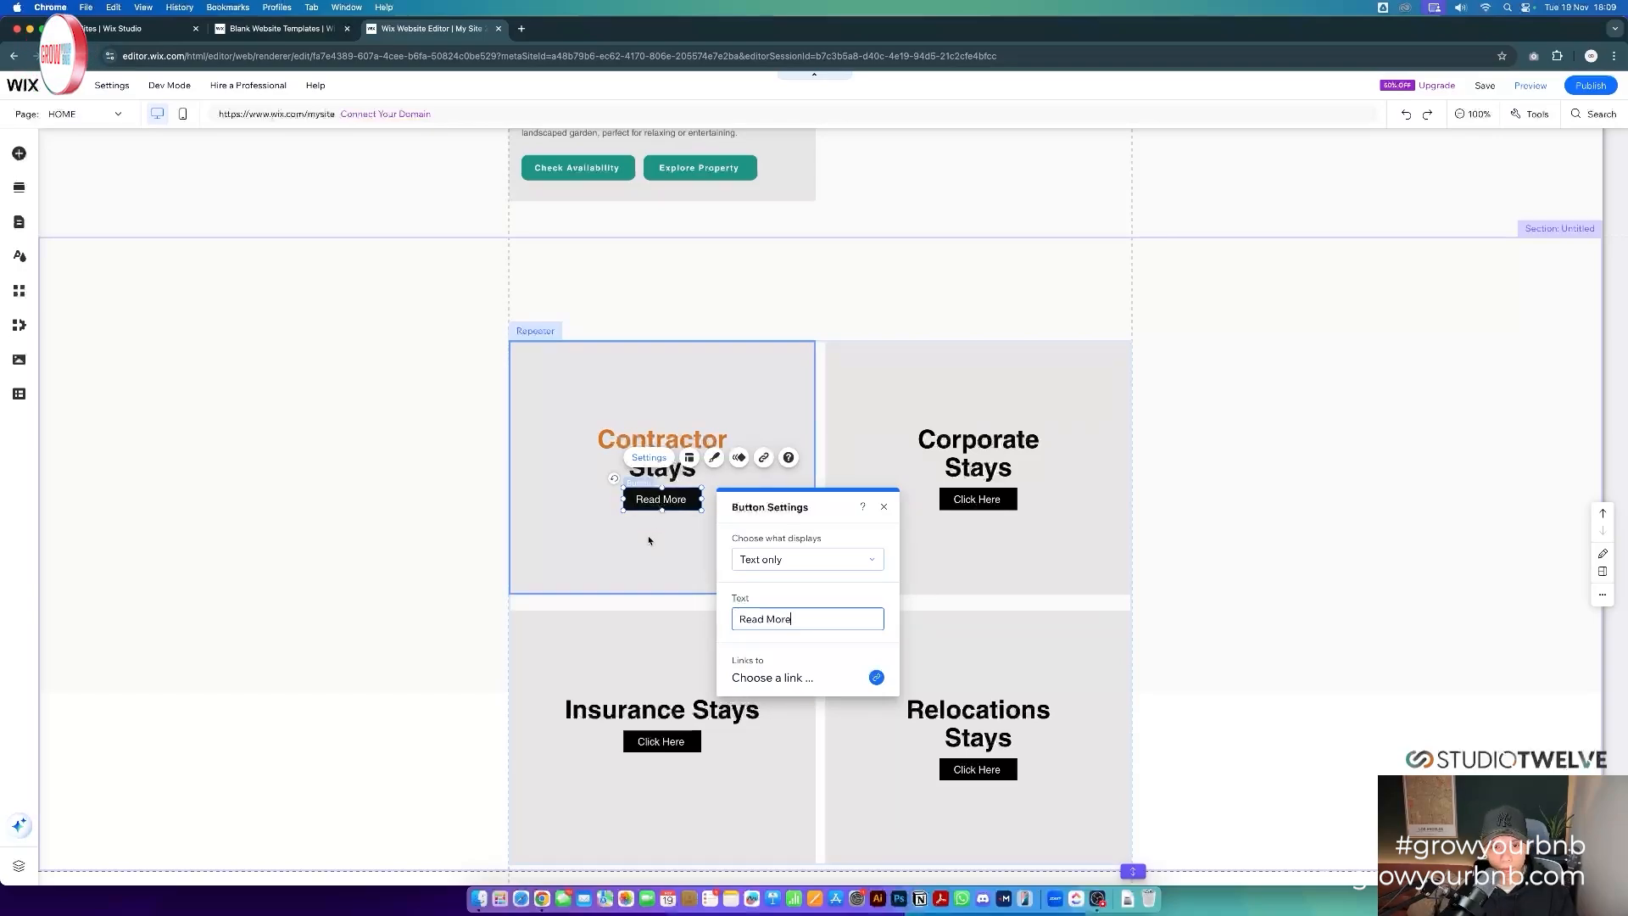
key("super+a")
key("super+c")
left_click(969, 510)
key("super+v")
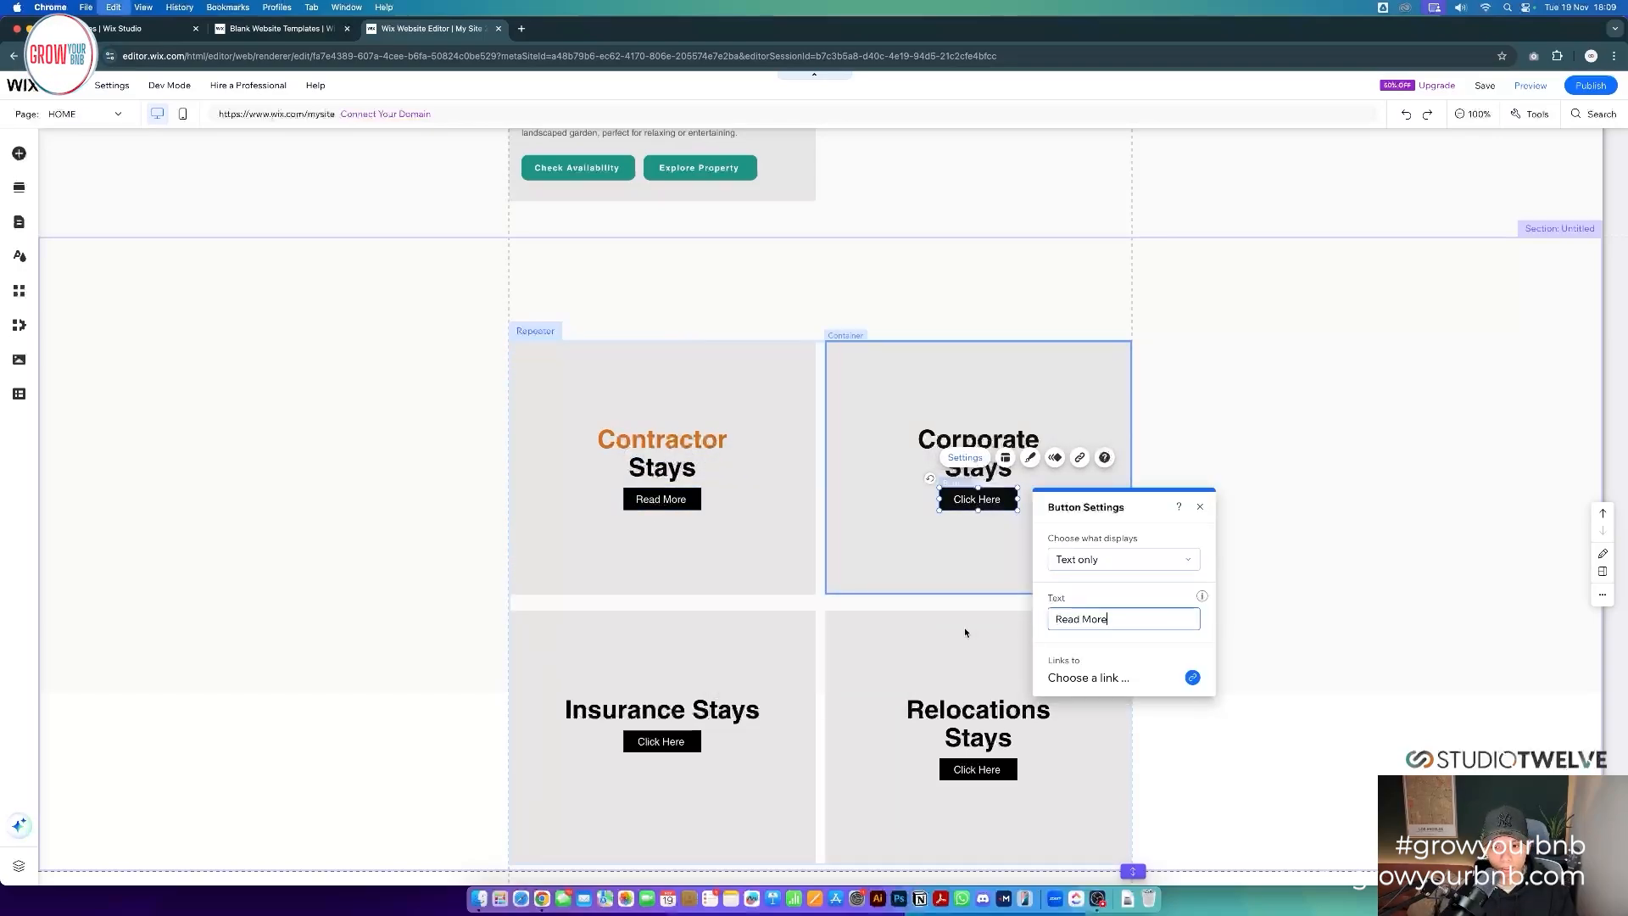
left_click(964, 629)
double_click(667, 742)
key("super+v")
left_click(795, 840)
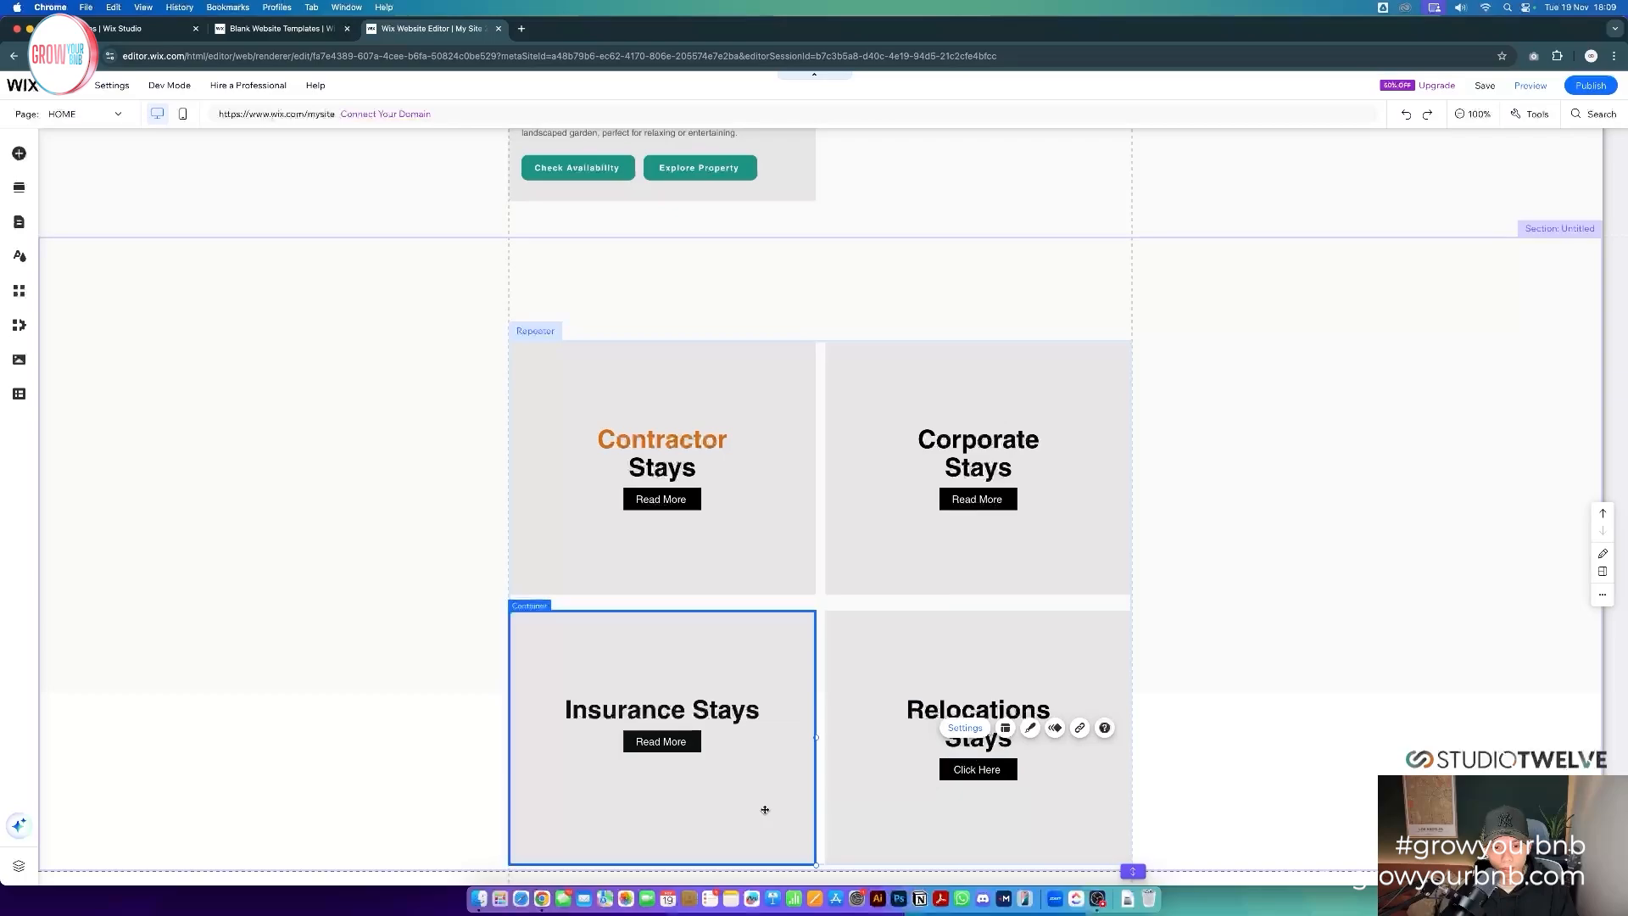
- Narrow the Insurance Stays title box to about 274 px, wrapping it onto two lines, and reposition the button below the centred title
left_click(755, 709)
left_click_drag(754, 709, 742, 710)
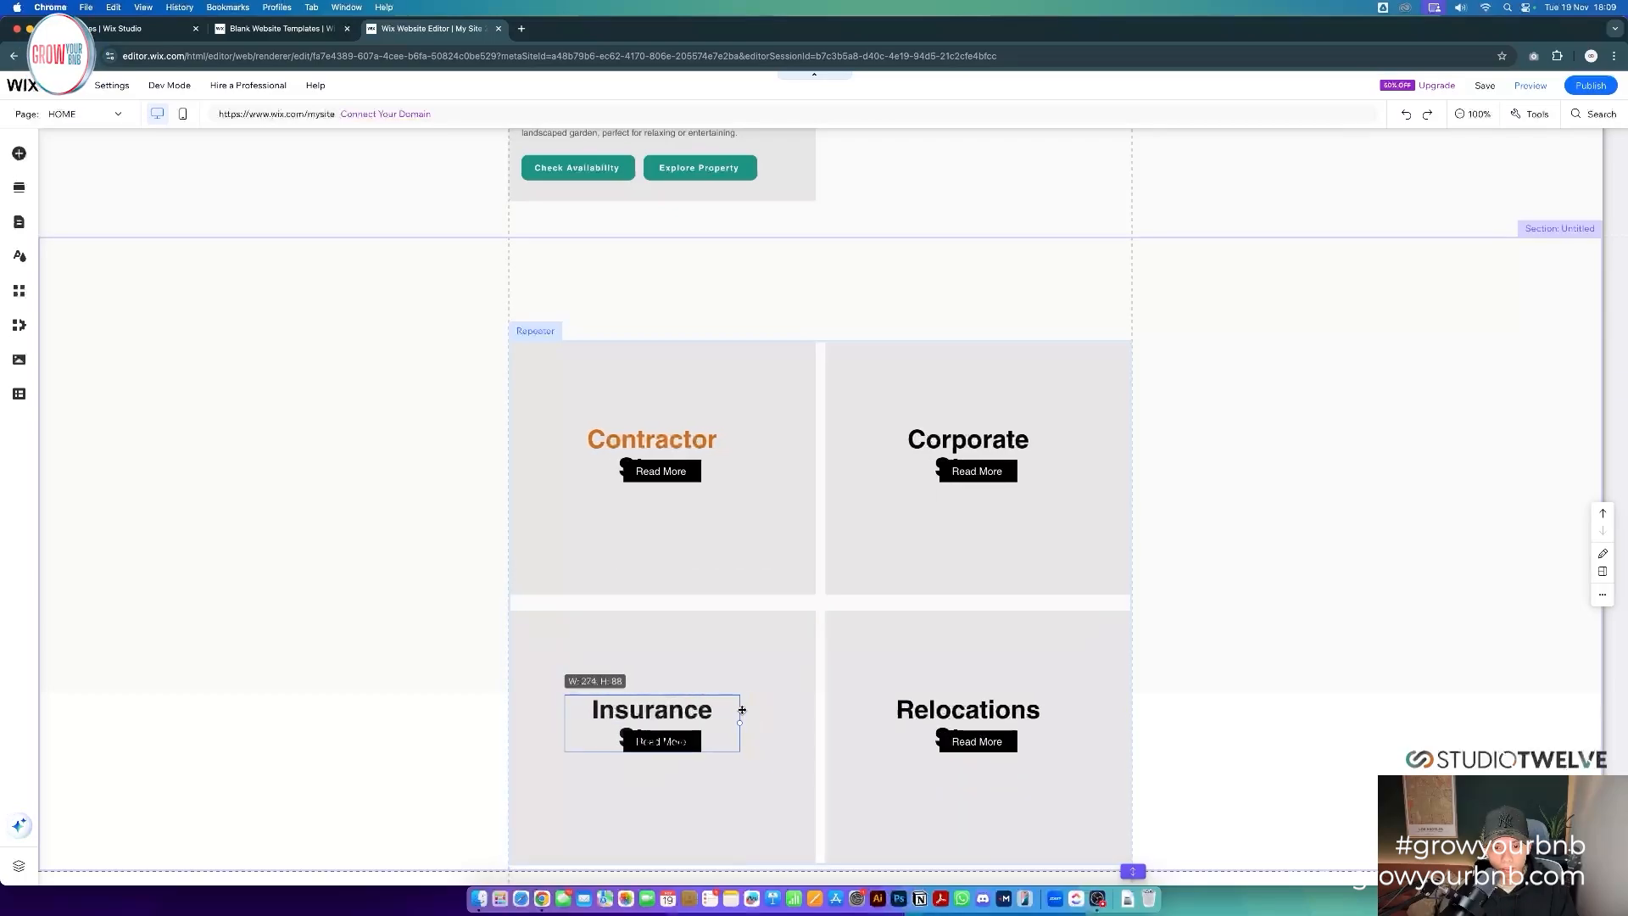
left_click_drag(653, 741, 659, 775)
left_click(631, 712)
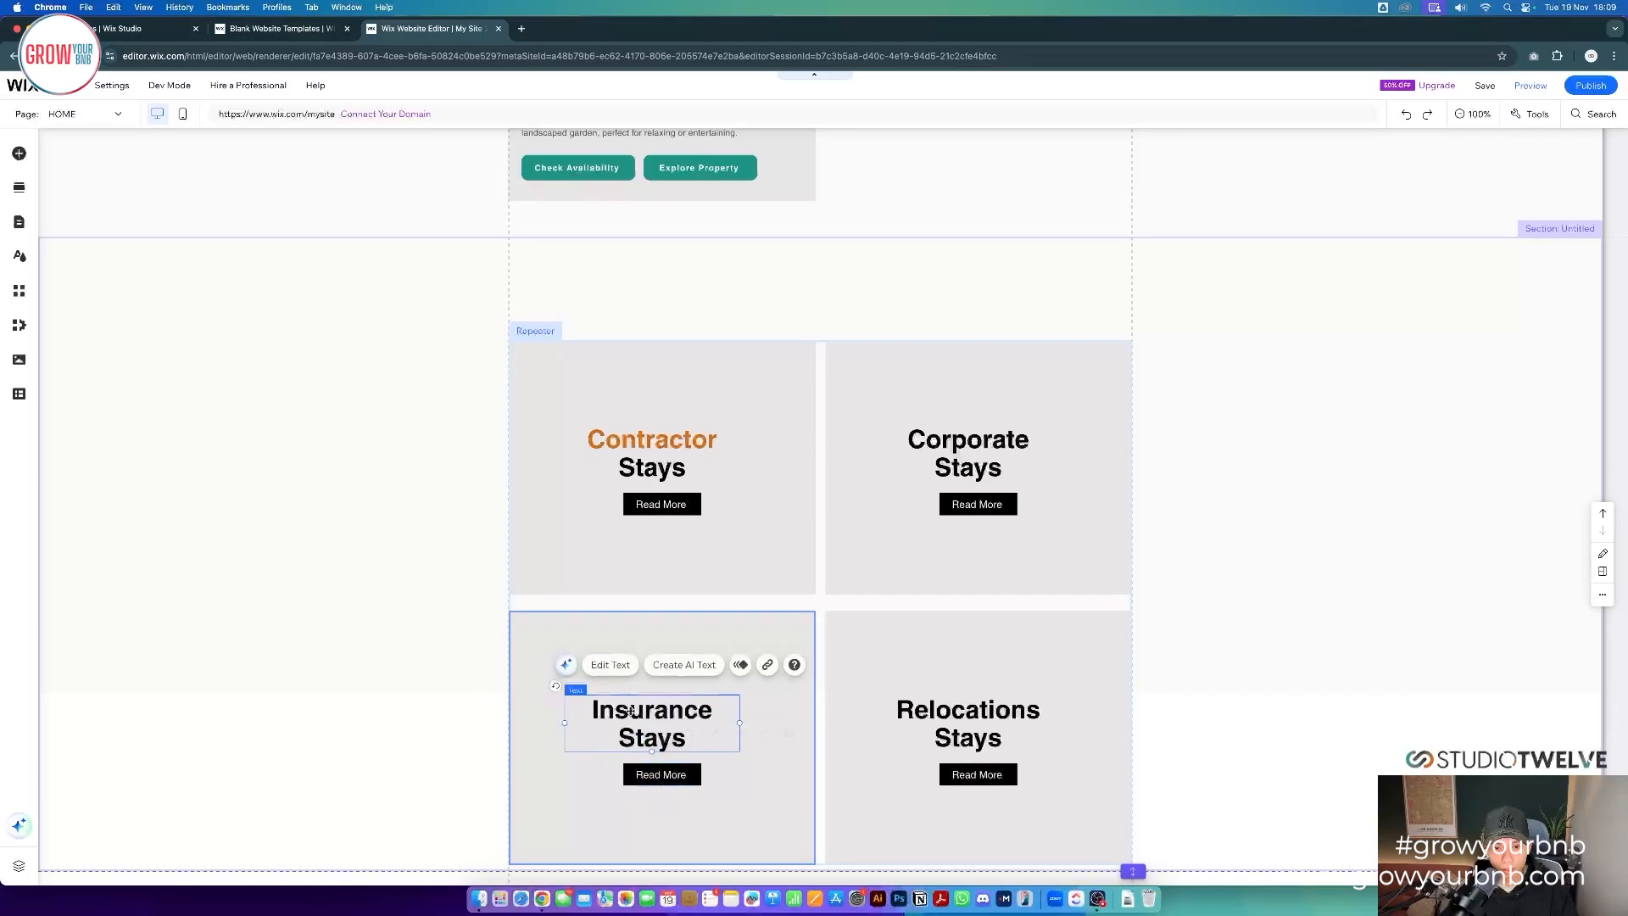
left_click_drag(631, 712, 642, 712)
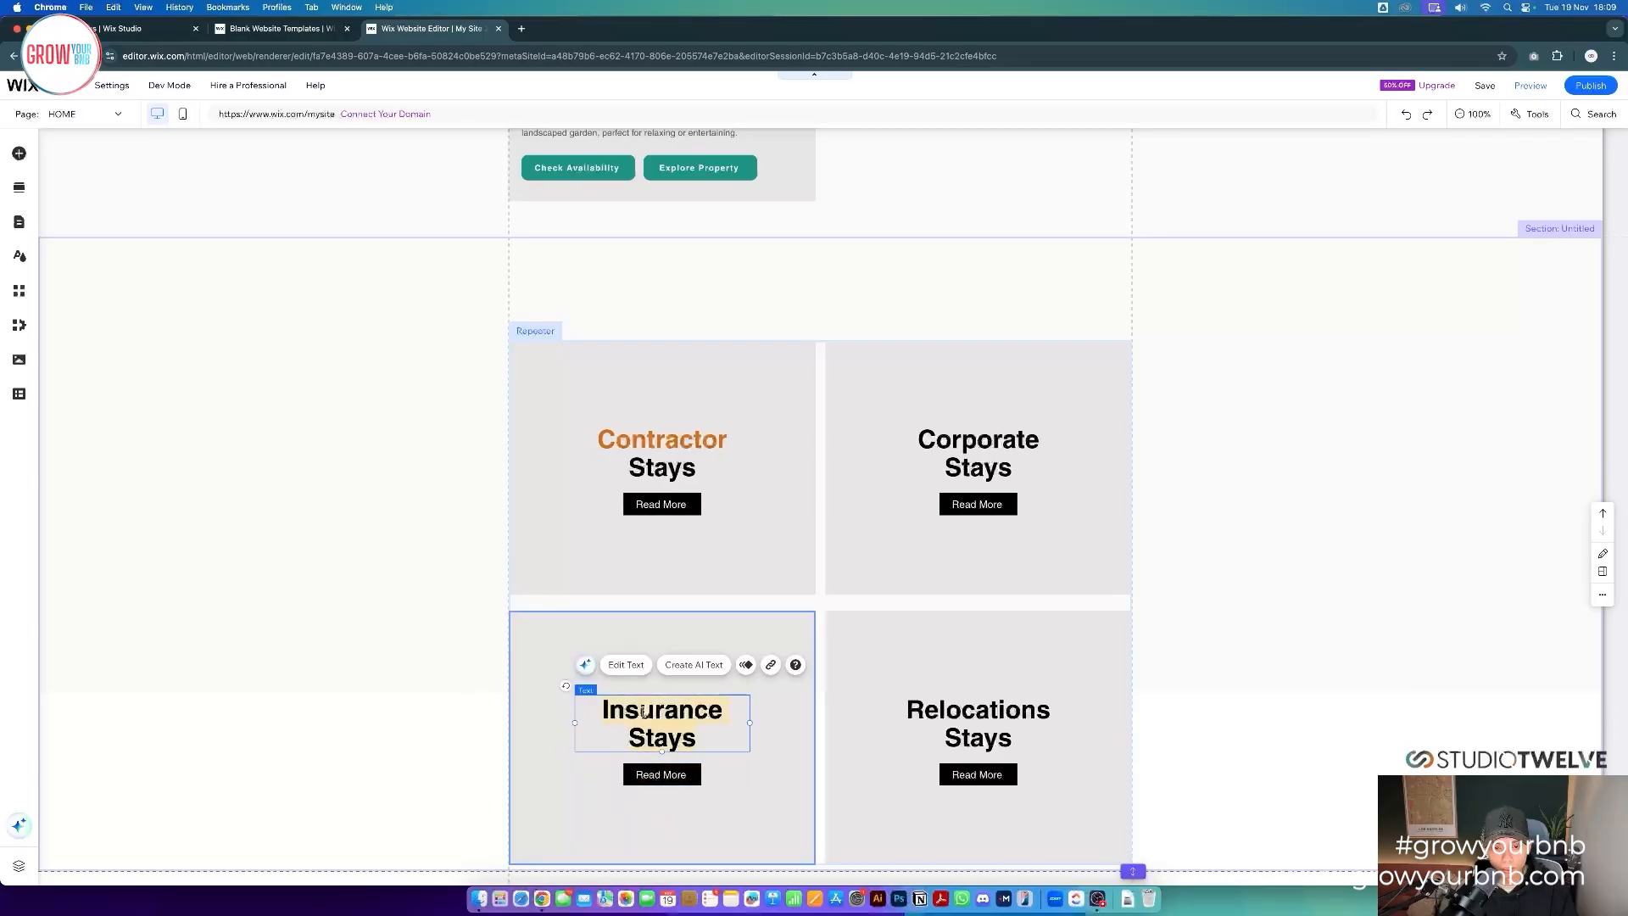
- Colour the words "Insurance" and "Relocations" orange in their card titles
double_click(643, 712)
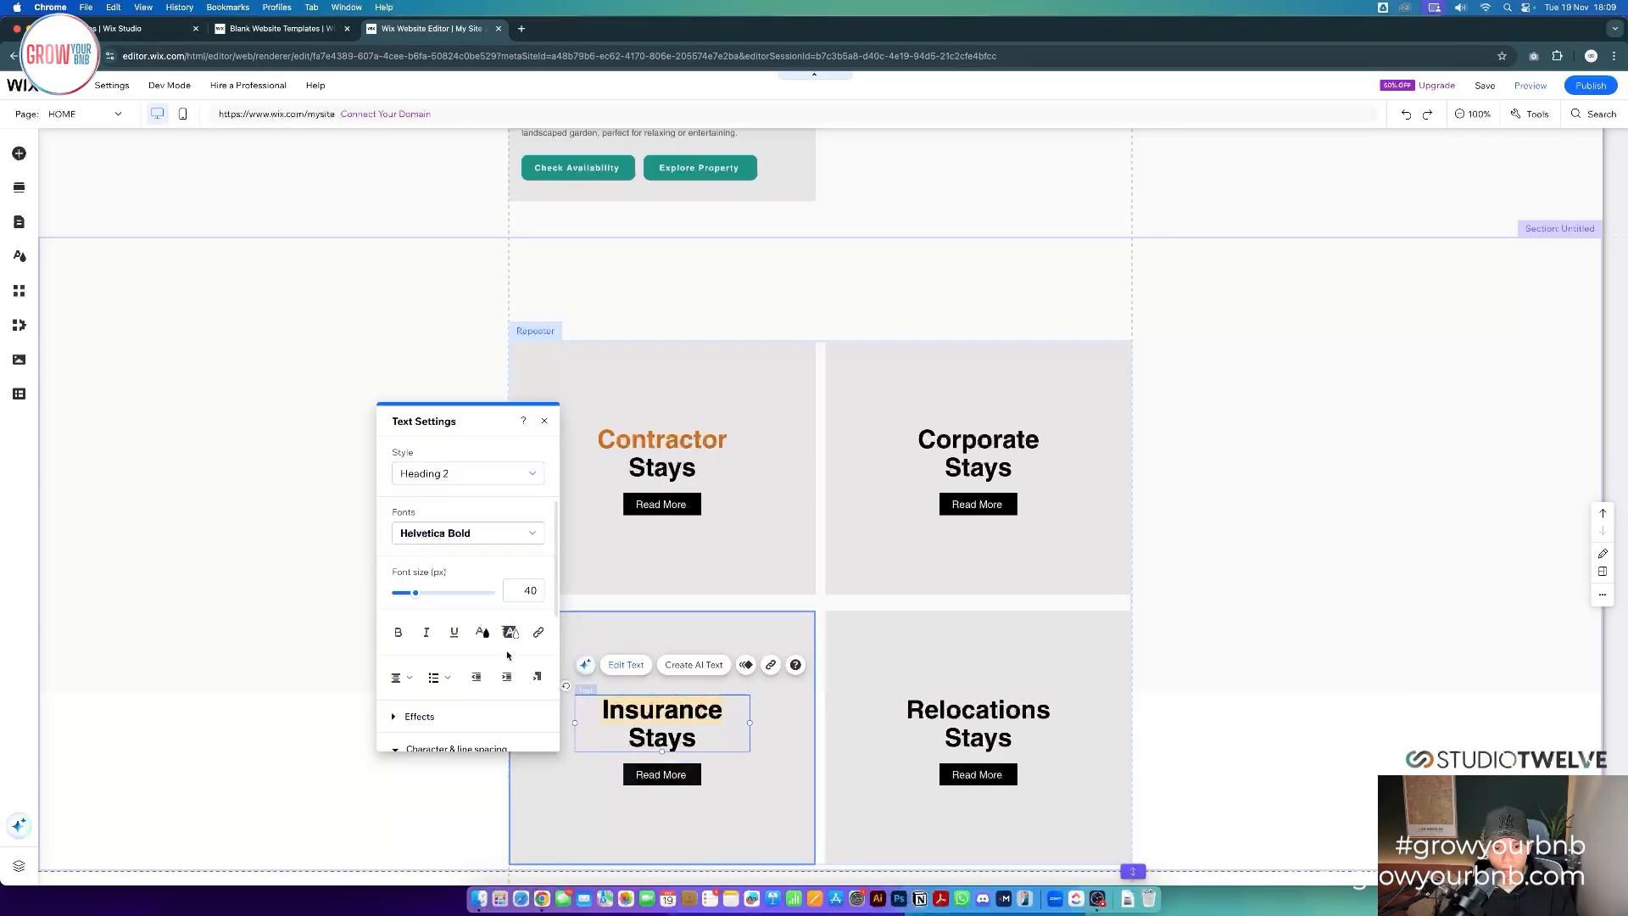
left_click(482, 631)
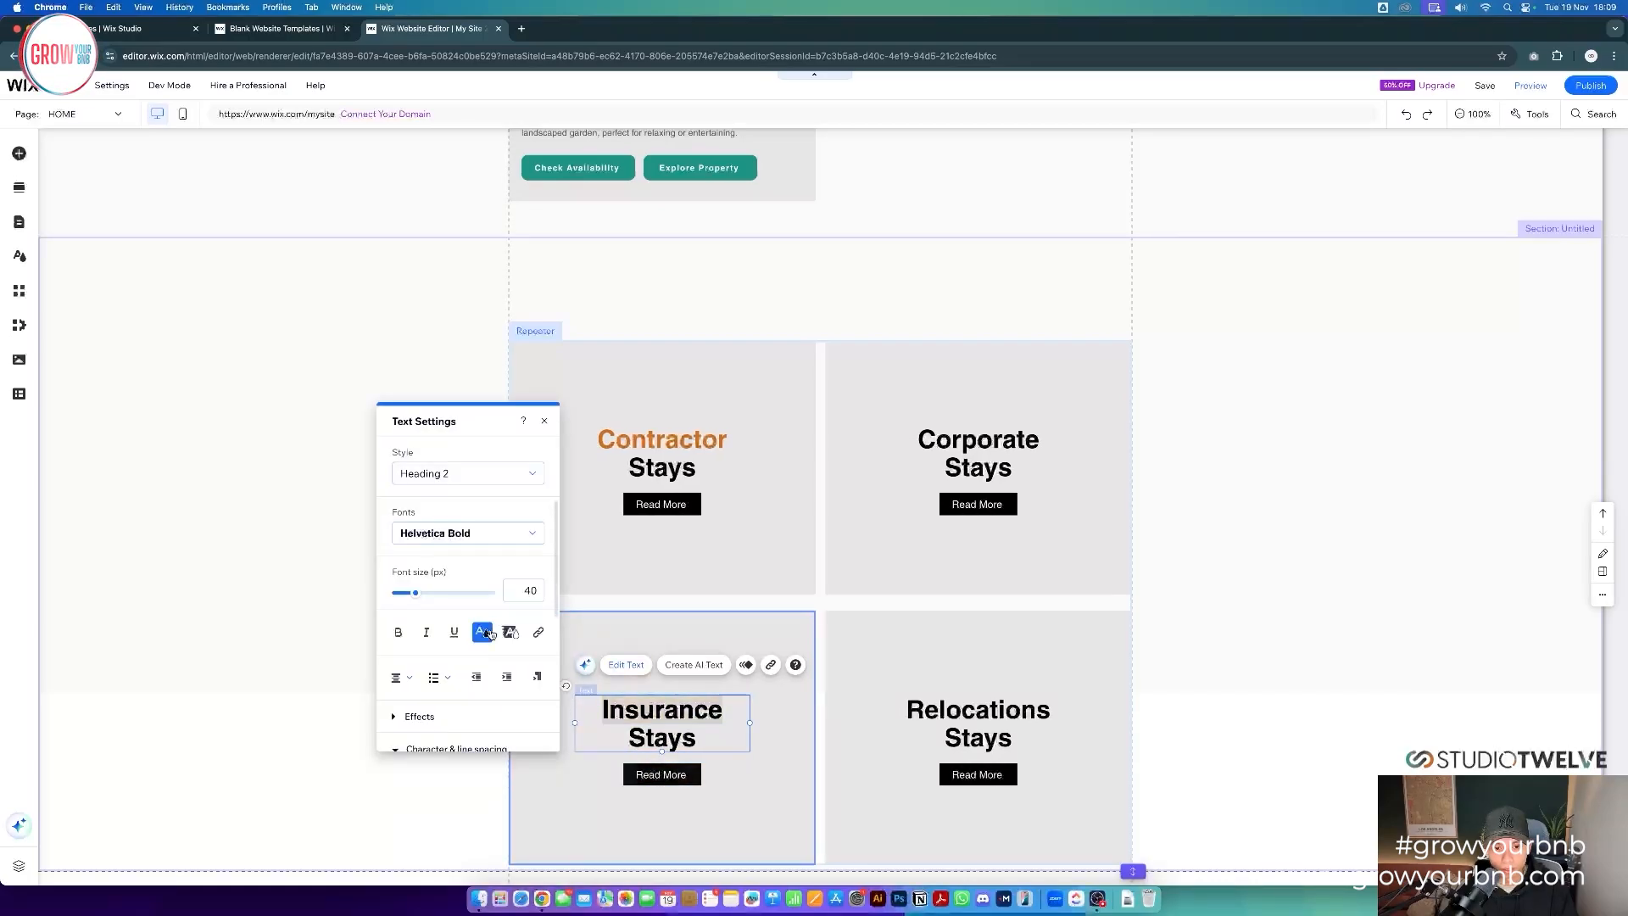
left_click(956, 726)
double_click(924, 710)
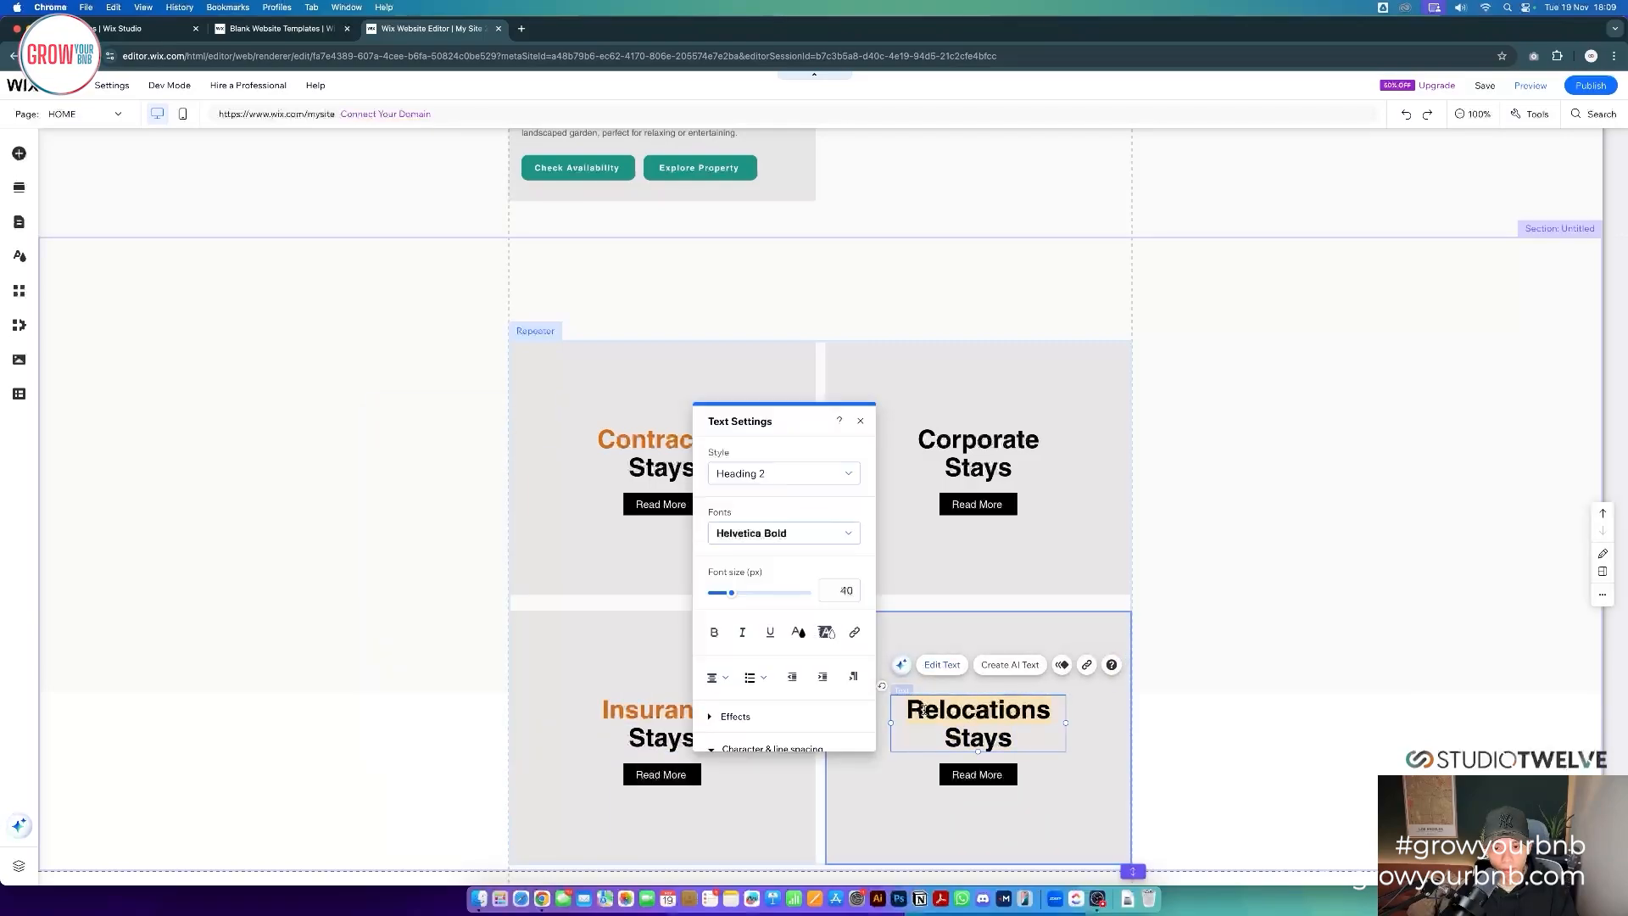
left_click(800, 632)
left_click(814, 638)
- Colour the word "Corporate" orange in the Corporate Stays card title using the saved custom colour
left_click(1004, 443)
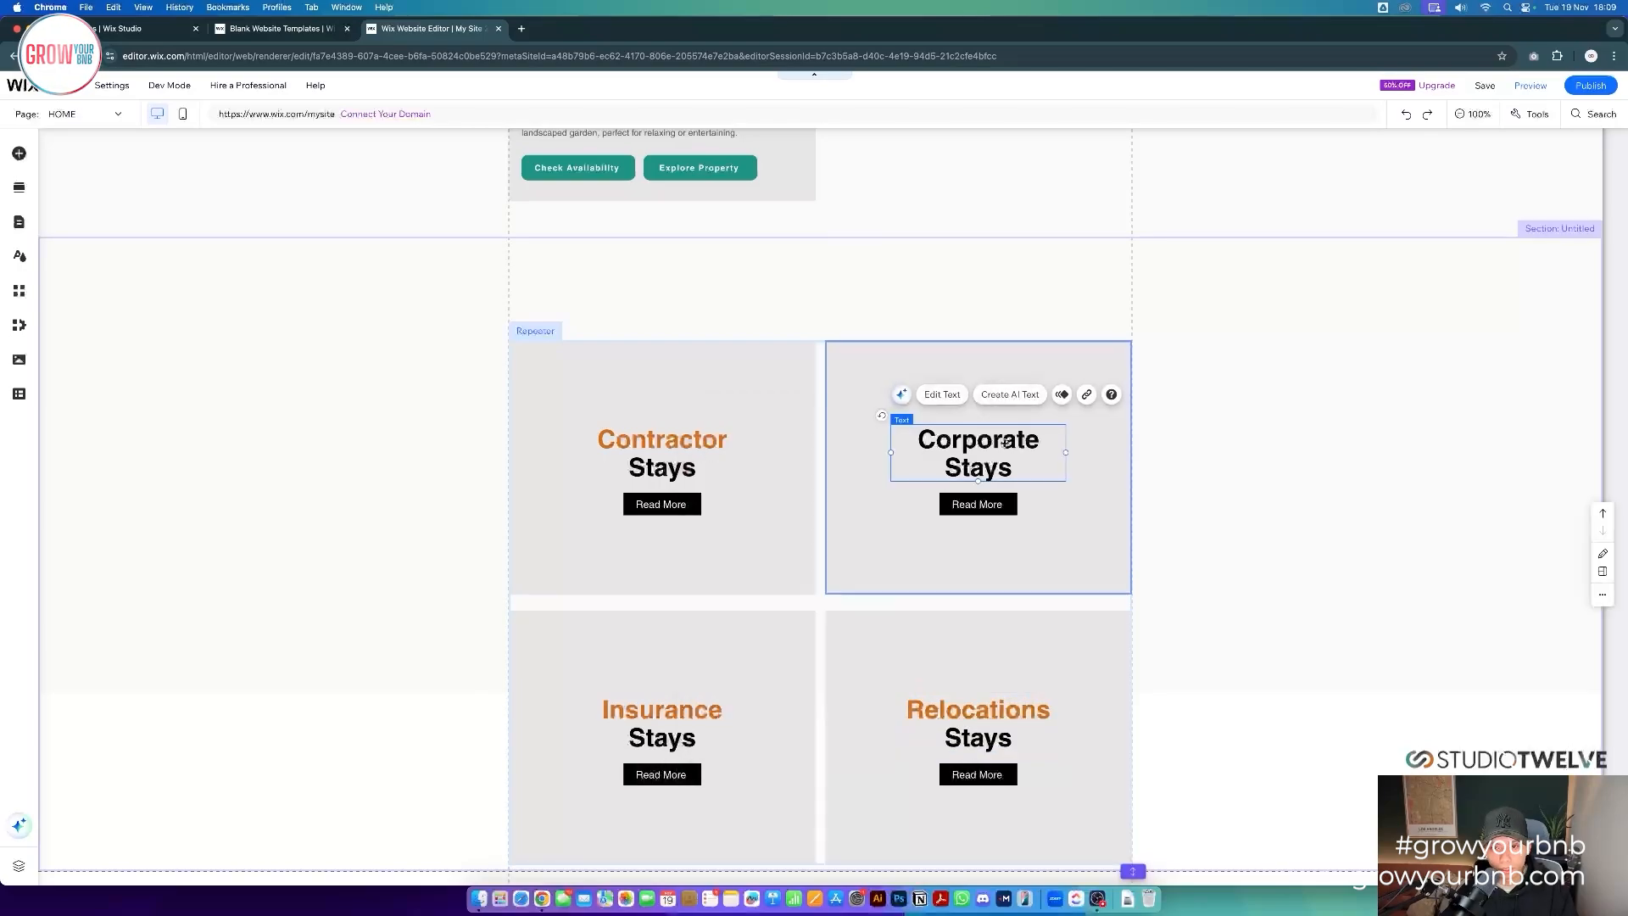
double_click(1048, 438)
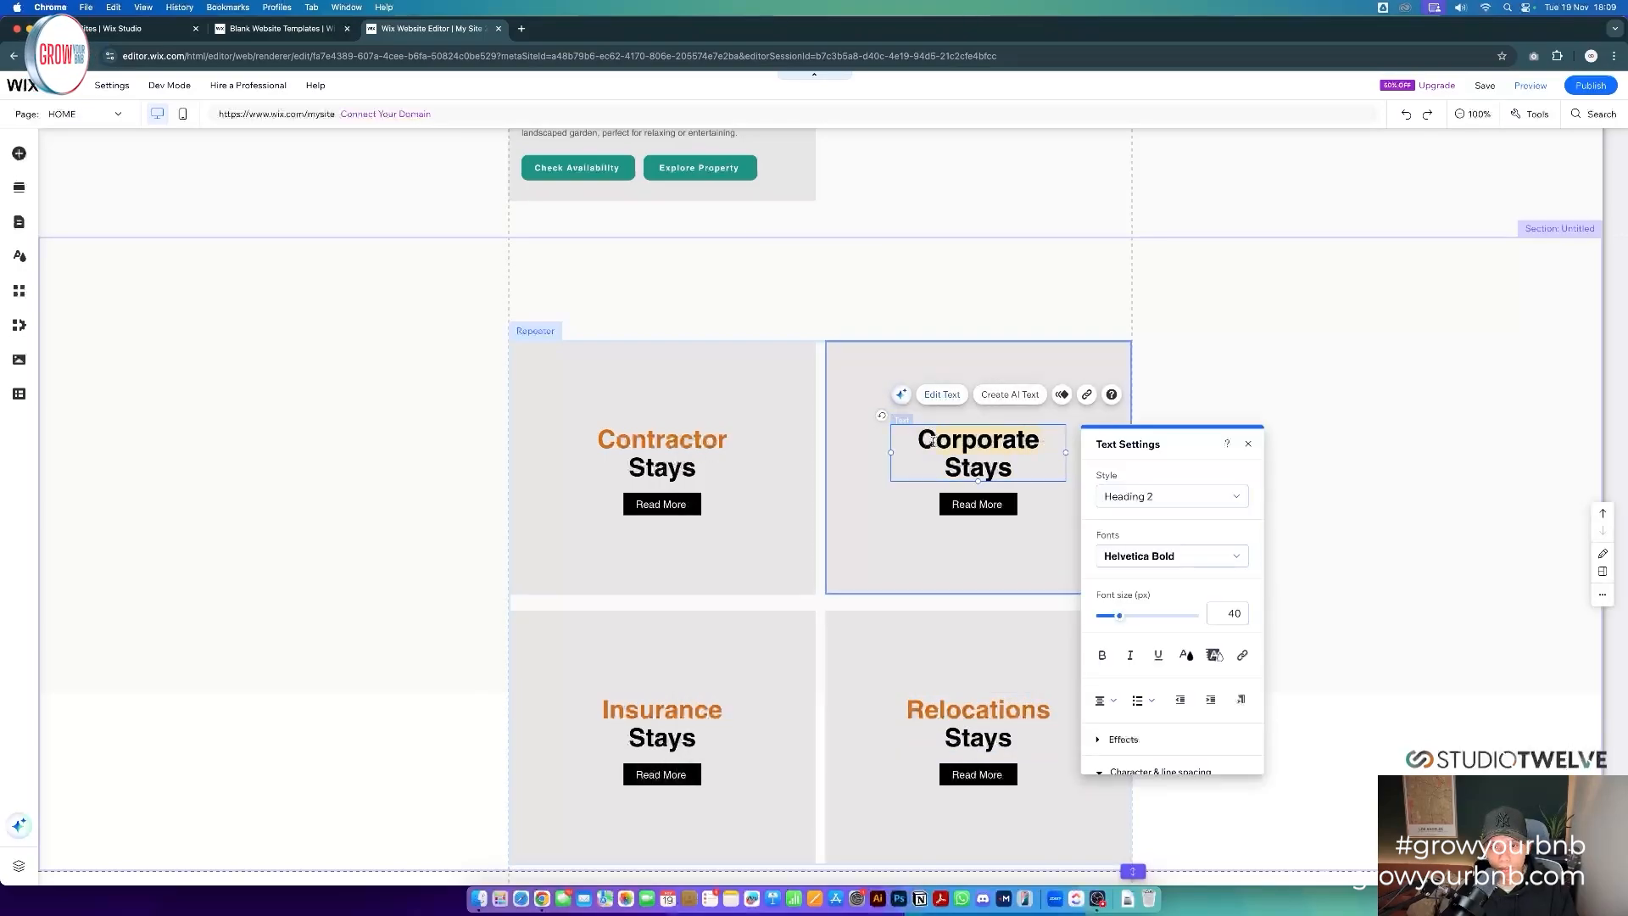
left_click(1185, 654)
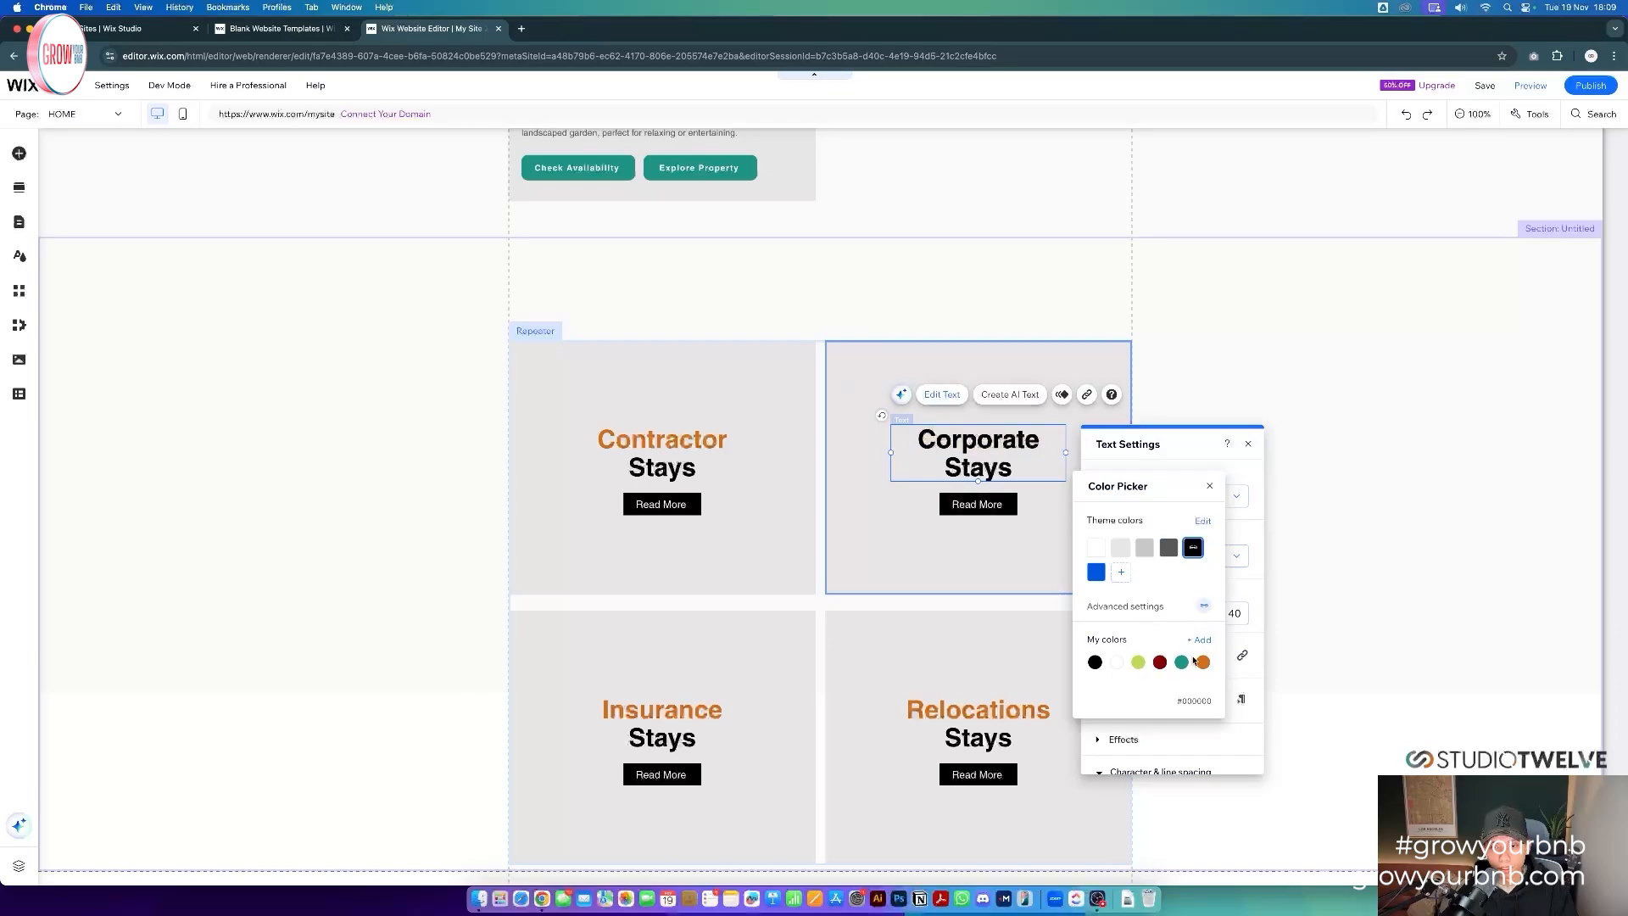
left_click(1202, 663)
left_click(1361, 616)
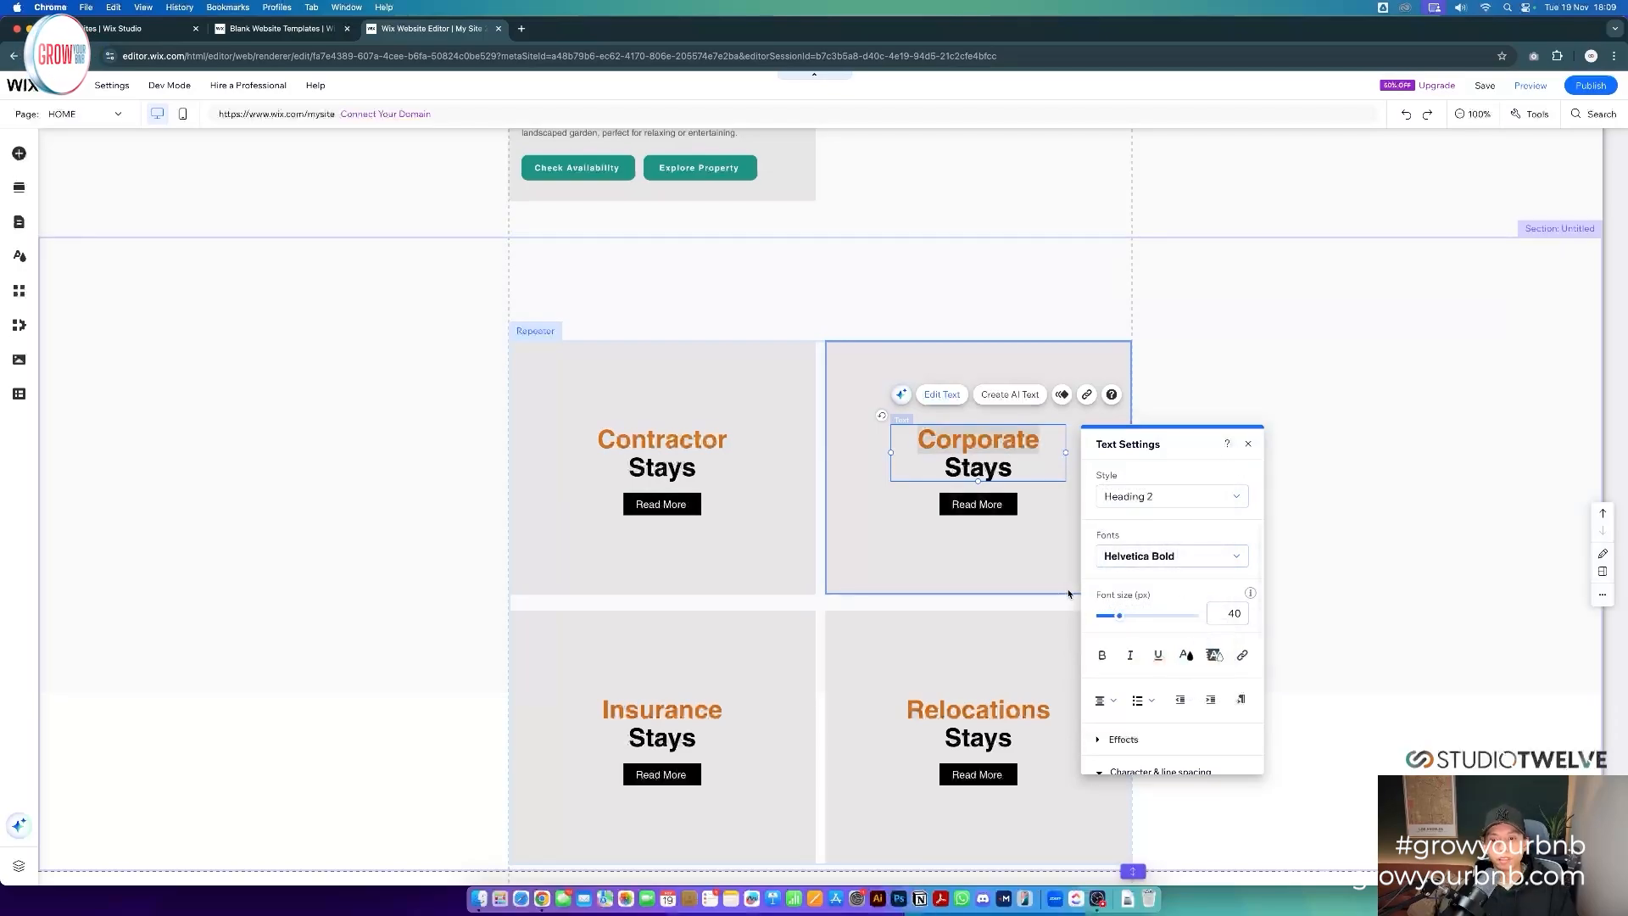
left_click(984, 537)
- Set the Contractor Stays card's background to the Wix photo of two hard-hat workers leaning over a table, searching for "Contractor"
left_click(695, 563)
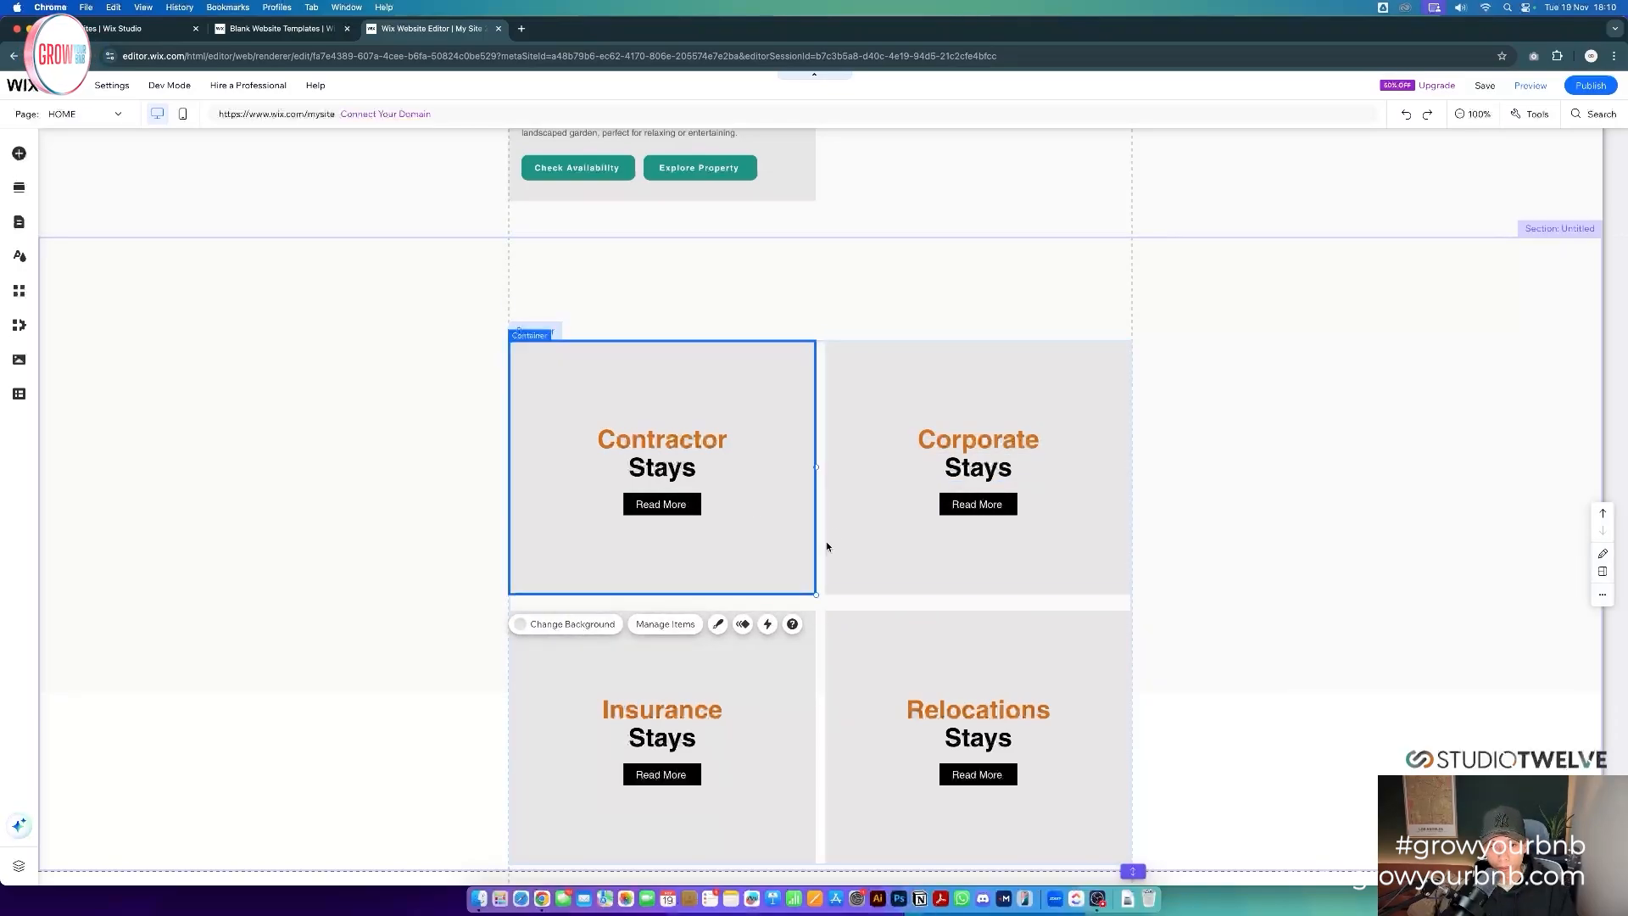
left_click(576, 632)
left_click(962, 468)
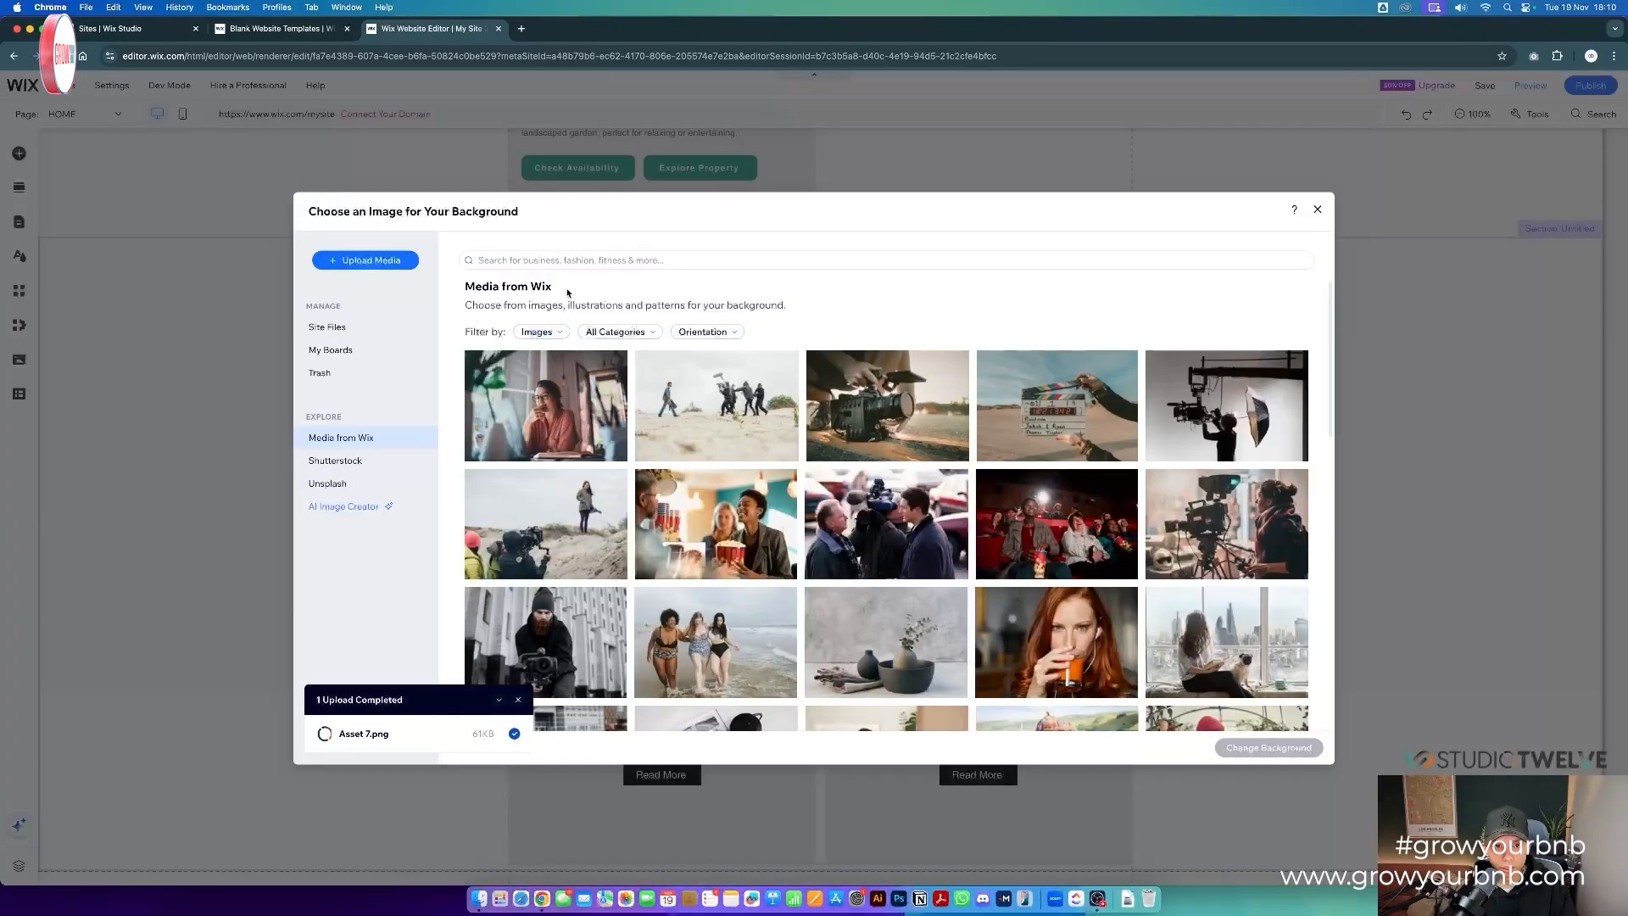
left_click(573, 261)
type("Cob")
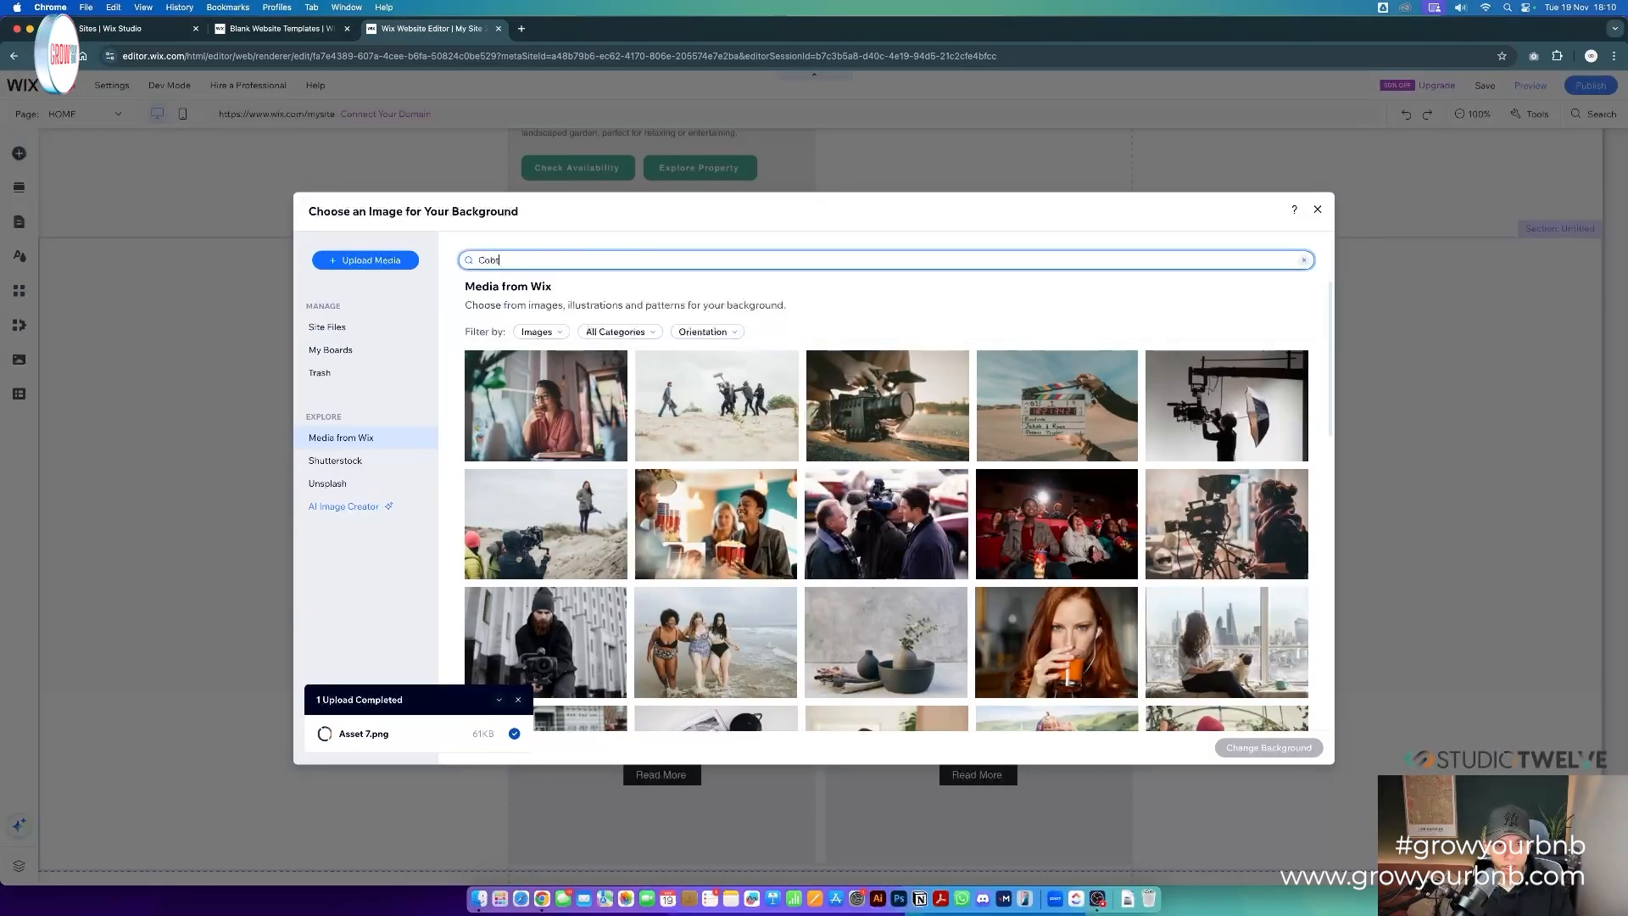
type("tractor")
key("Return")
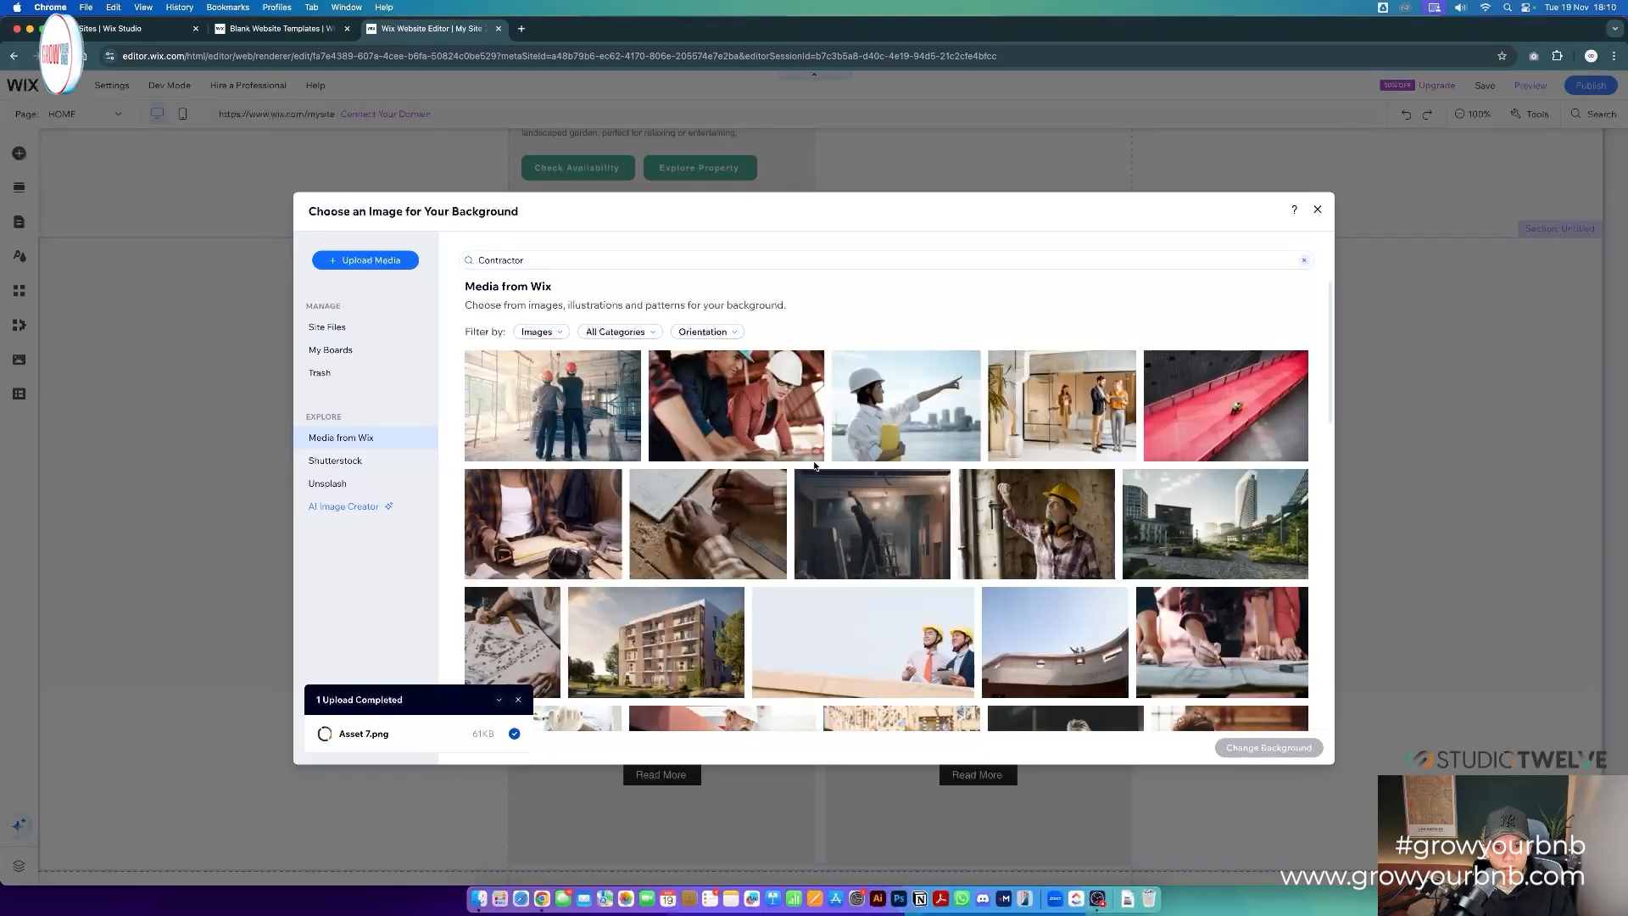
left_click(734, 409)
double_click(733, 405)
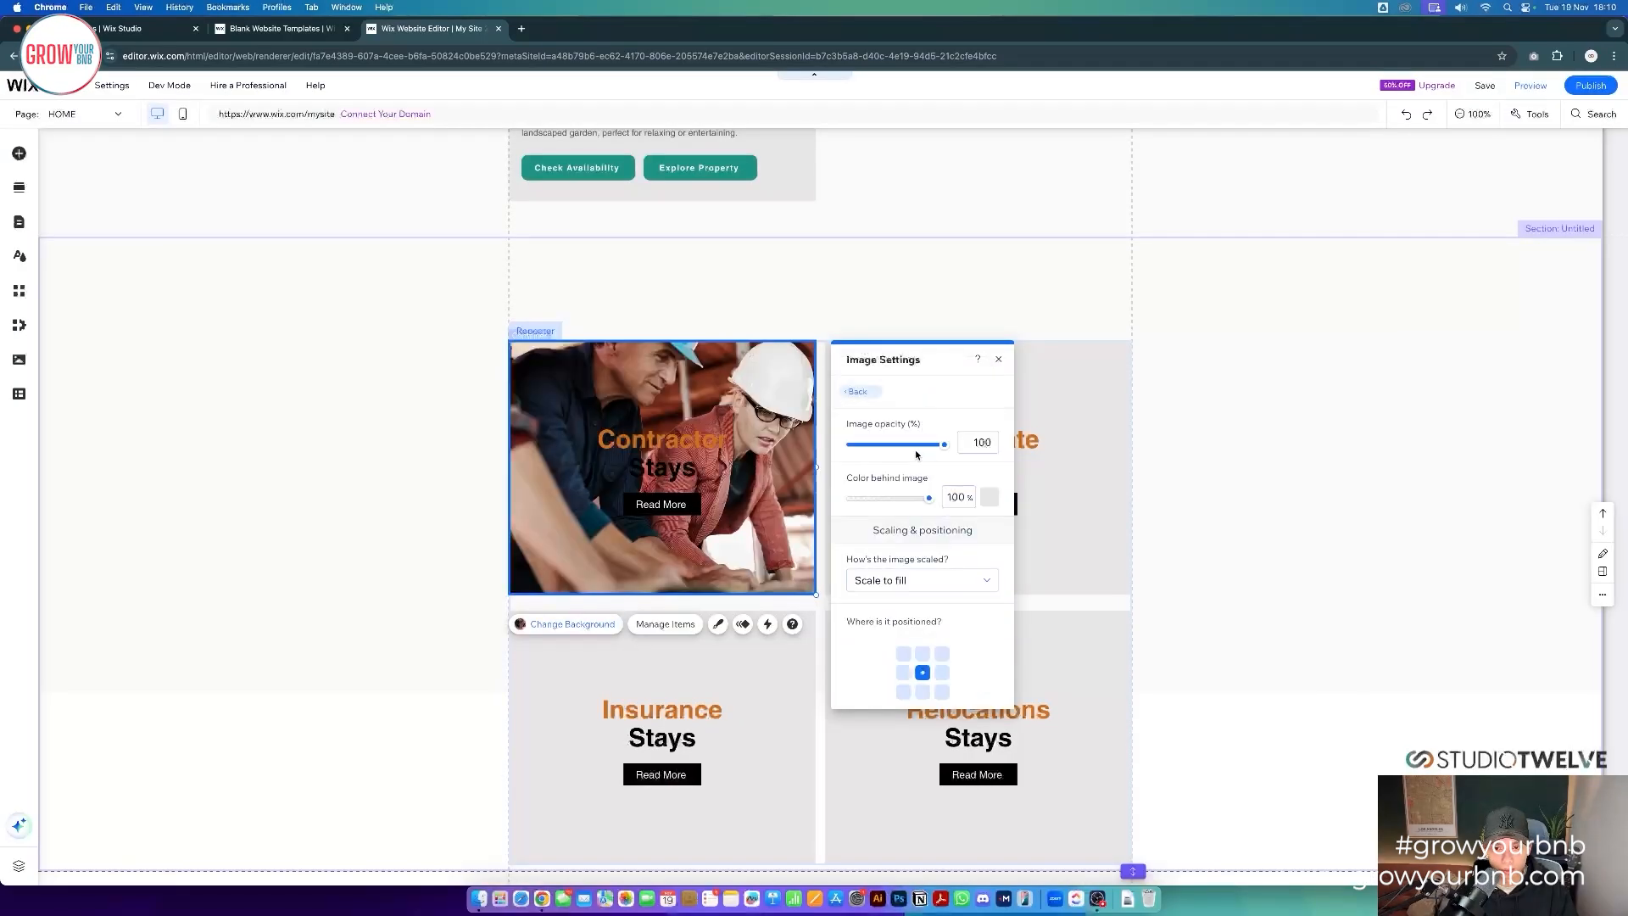
- Fade the Contractor Stays background image to 28% opacity and set the colour behind it to white
left_click_drag(916, 444, 881, 446)
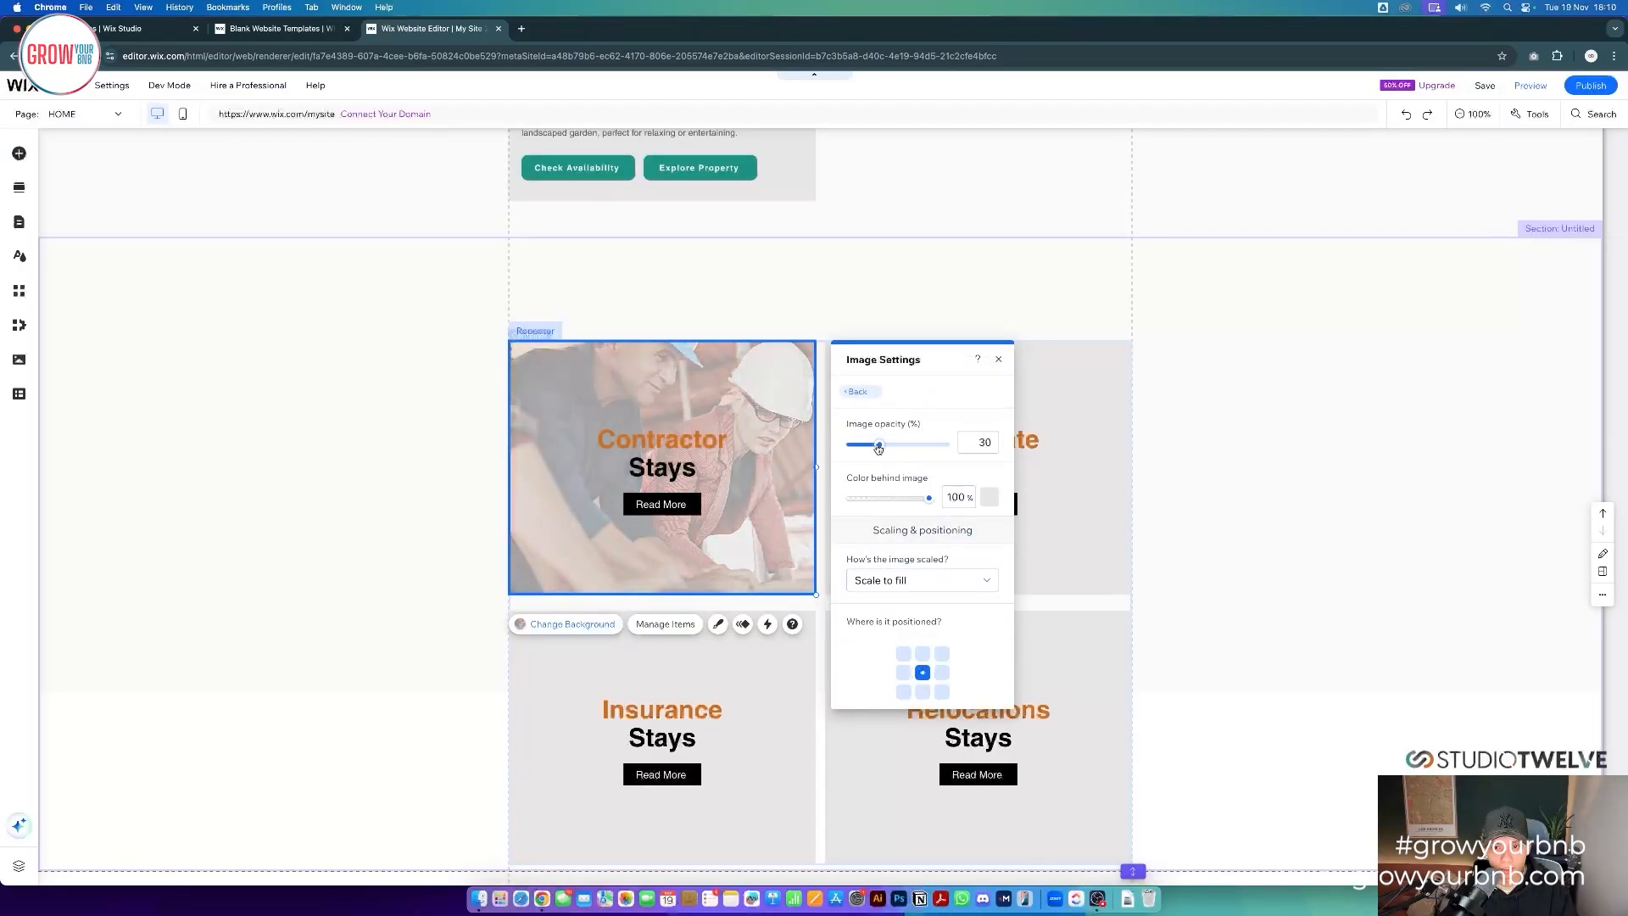
left_click(990, 497)
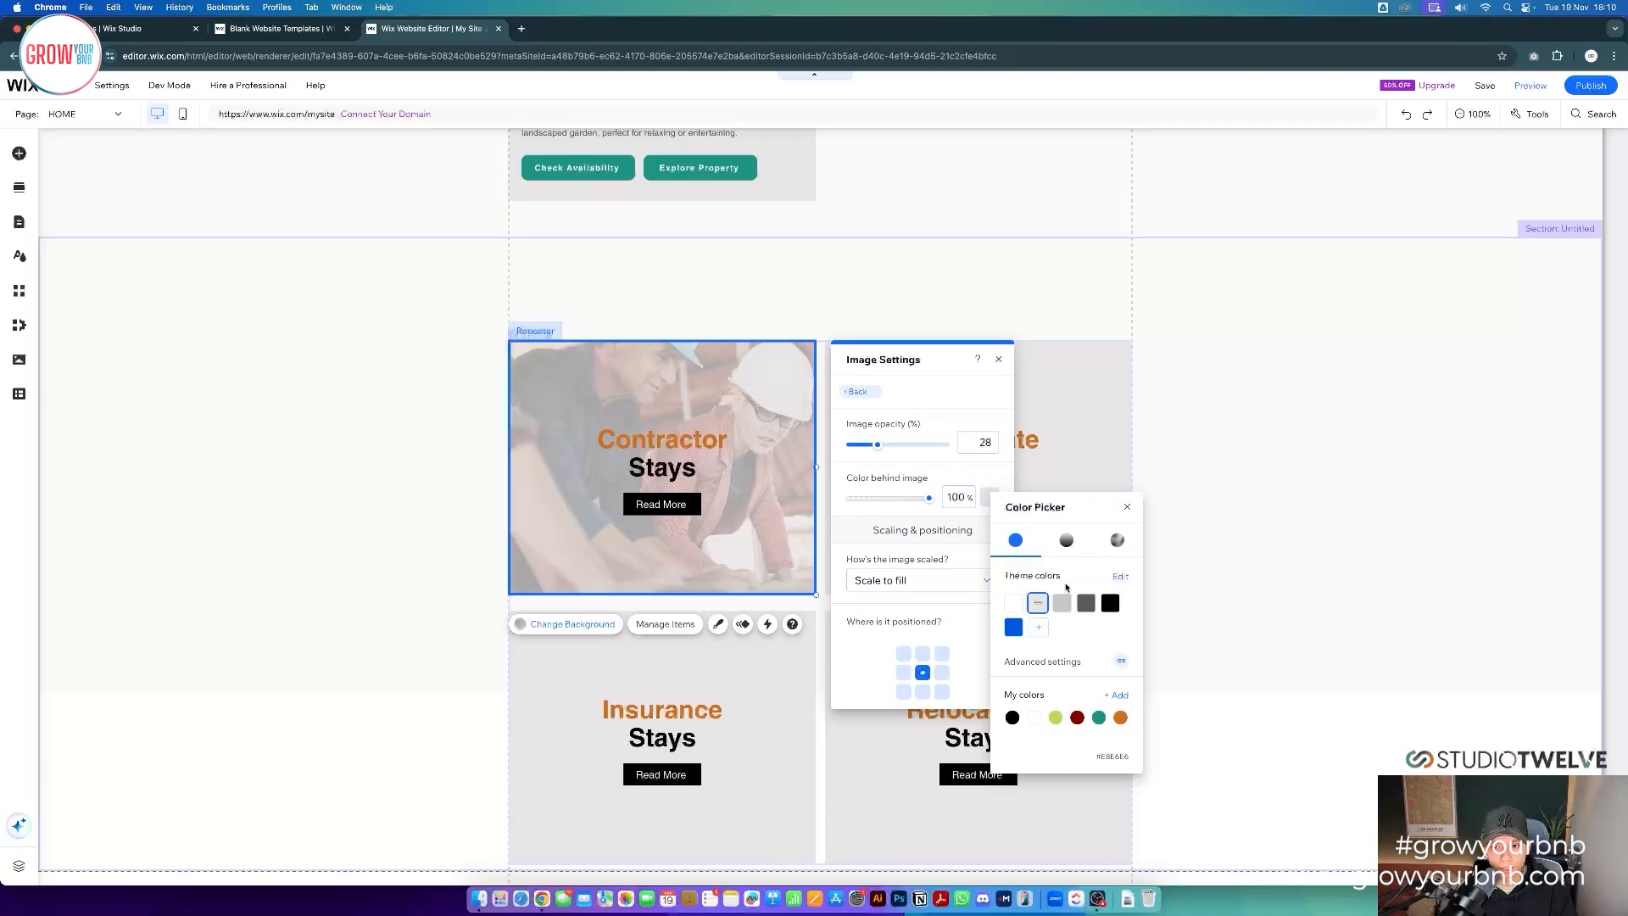
left_click(1110, 602)
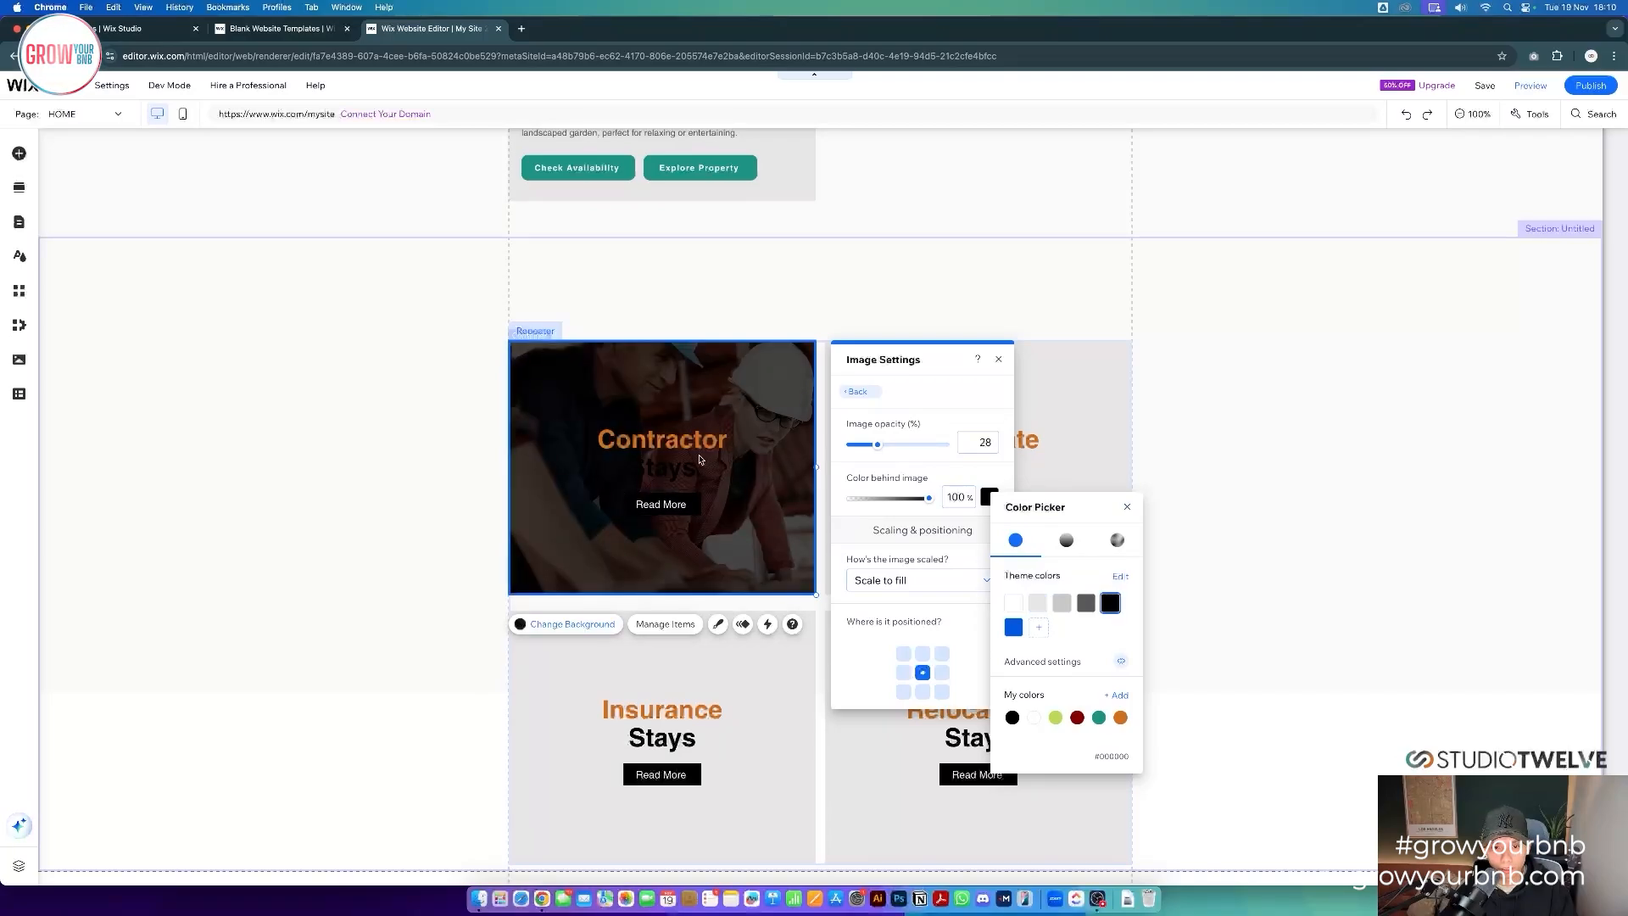
left_click(897, 492)
left_click(989, 498)
left_click(1015, 607)
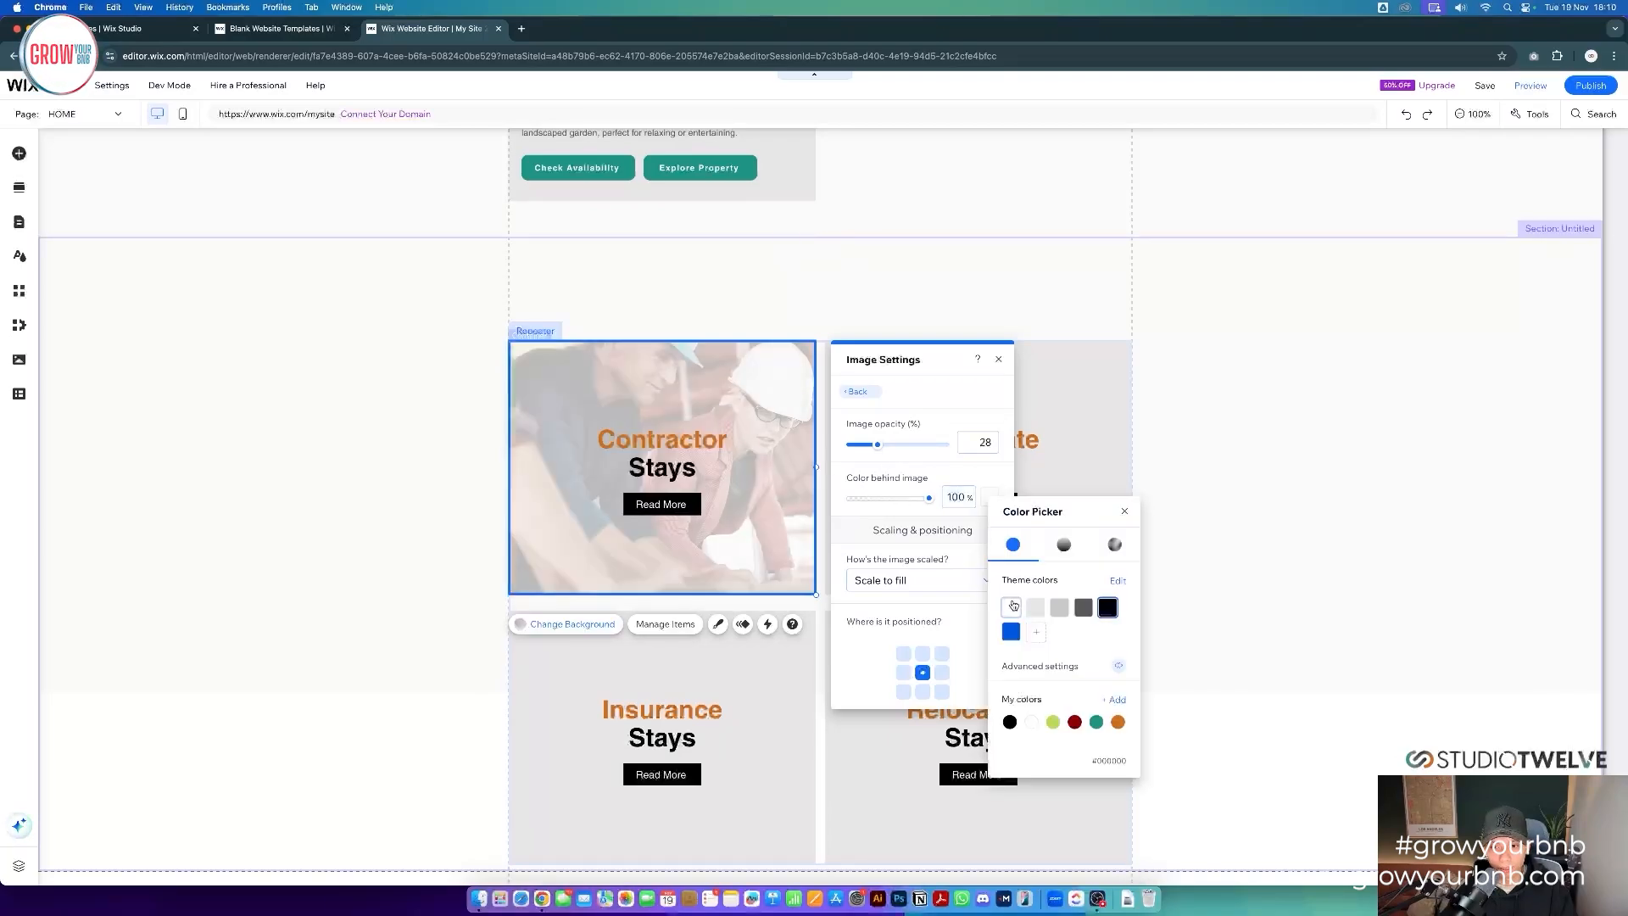
- Set the Corporate Stays card's background to the Wix photo of two colleagues looking at a phone, searching for "corporate"
left_click(1098, 466)
left_click(1097, 466)
left_click(888, 624)
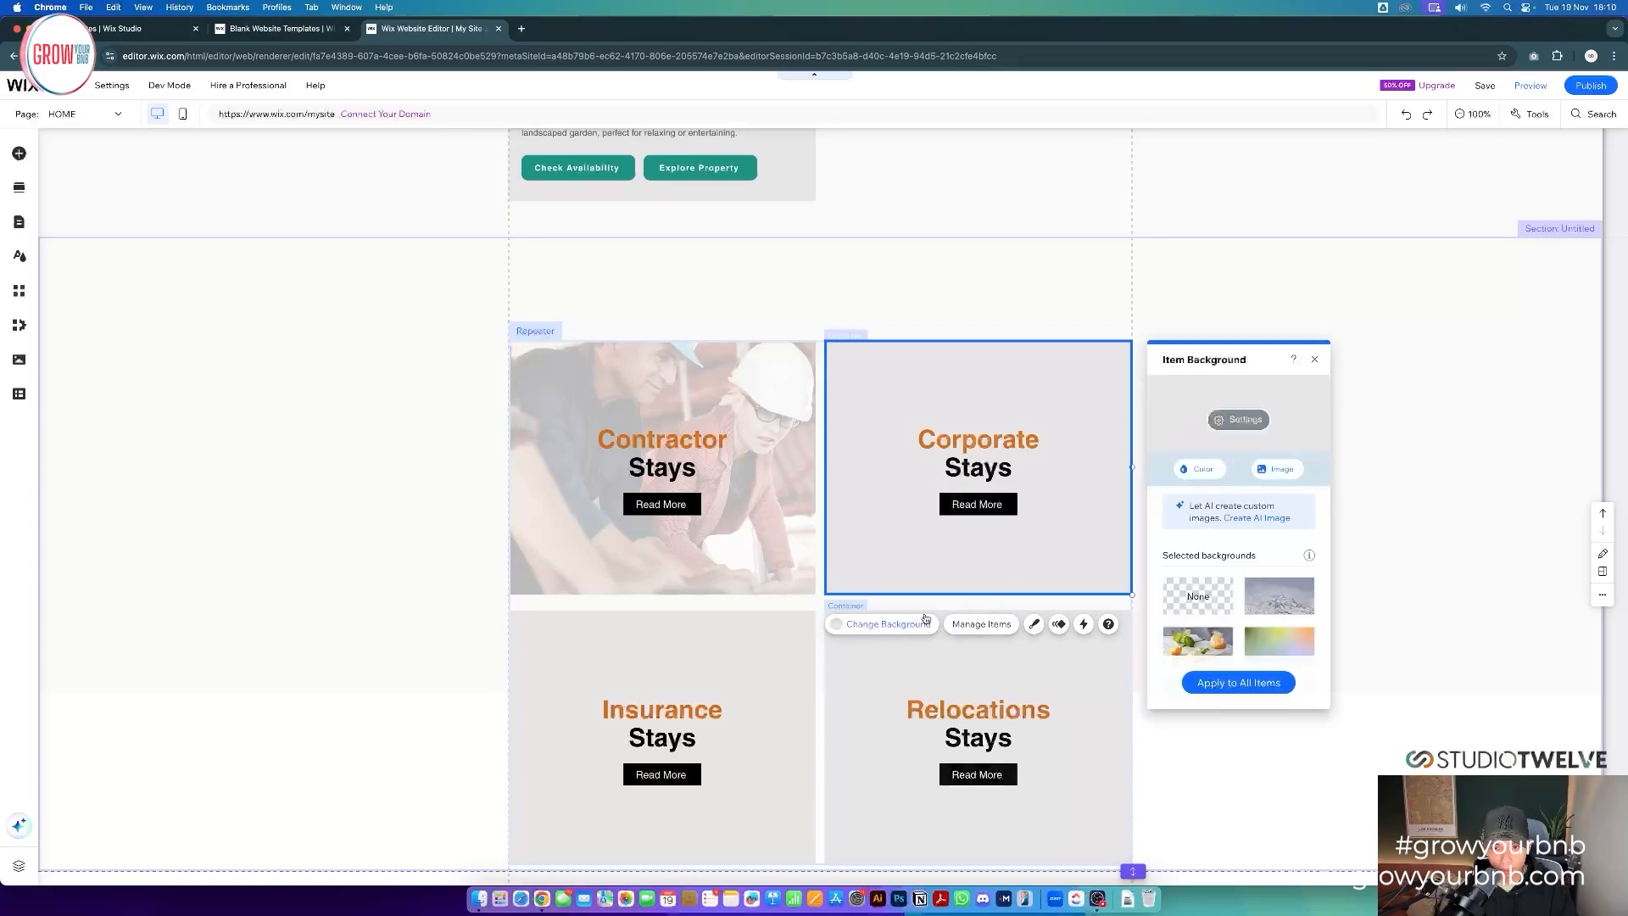
left_click(1274, 469)
left_click(886, 260)
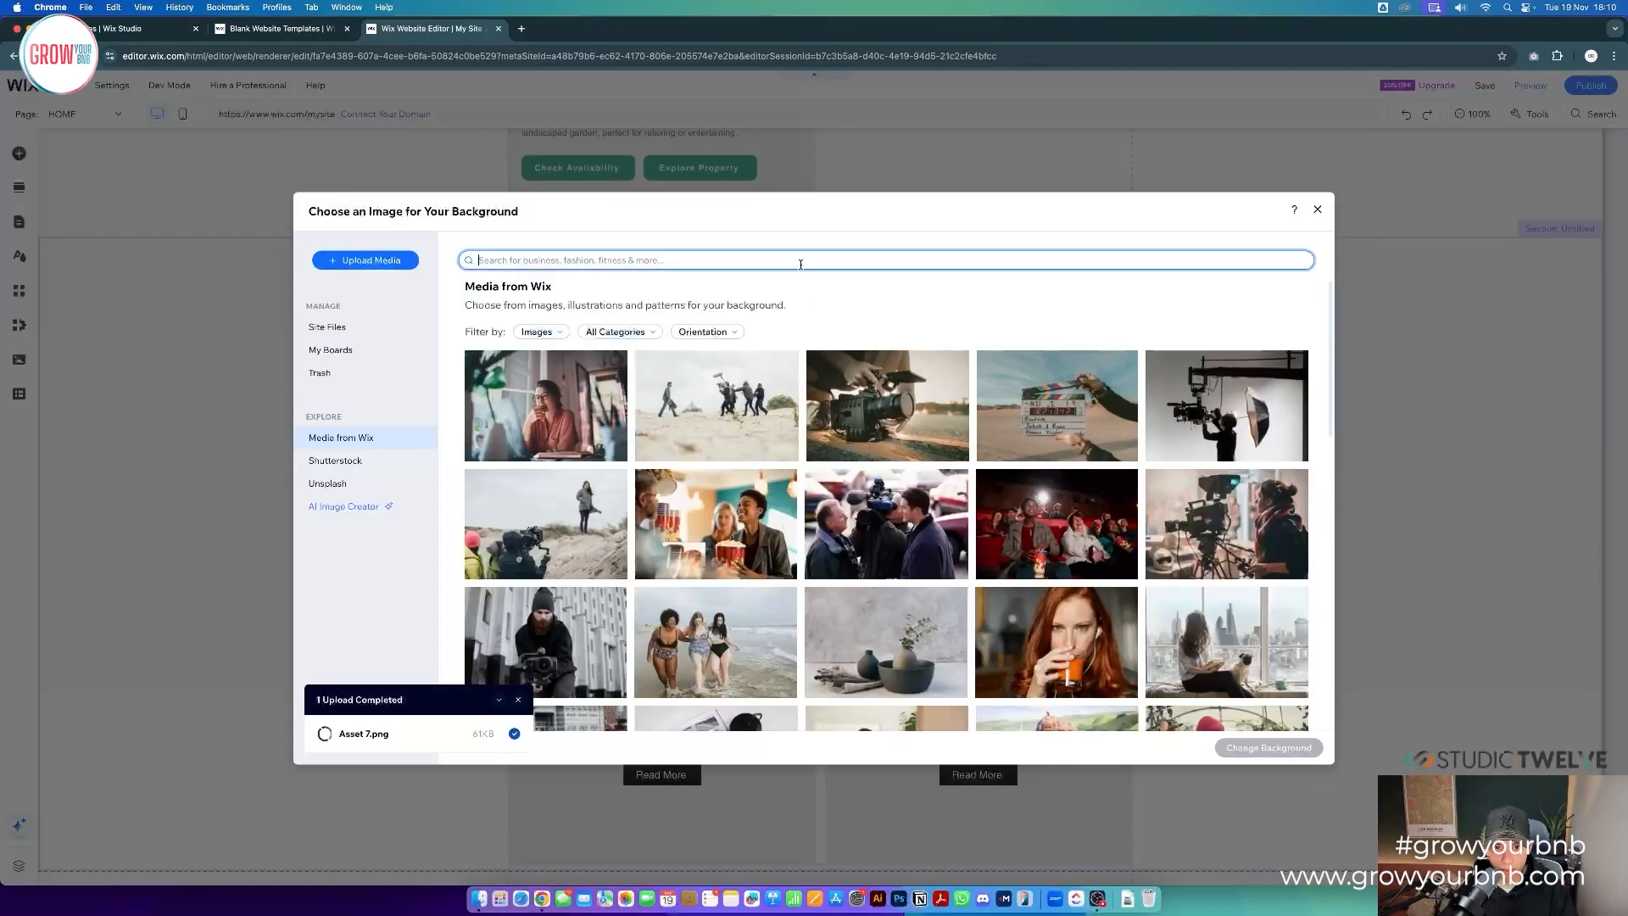
type("corporate")
key("Return")
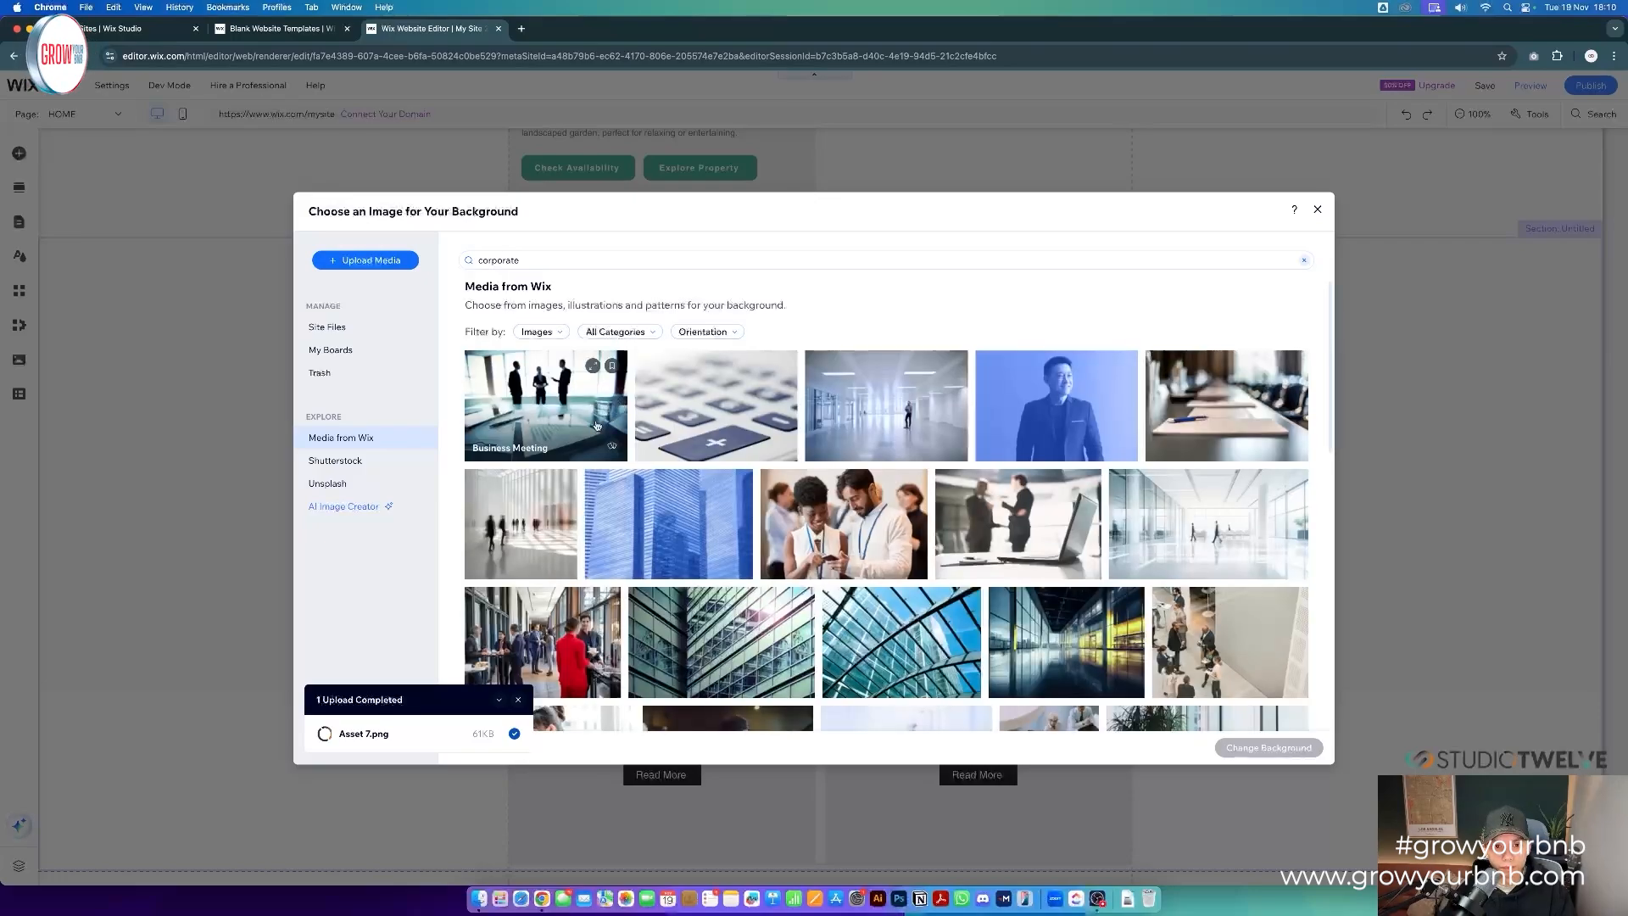
double_click(843, 534)
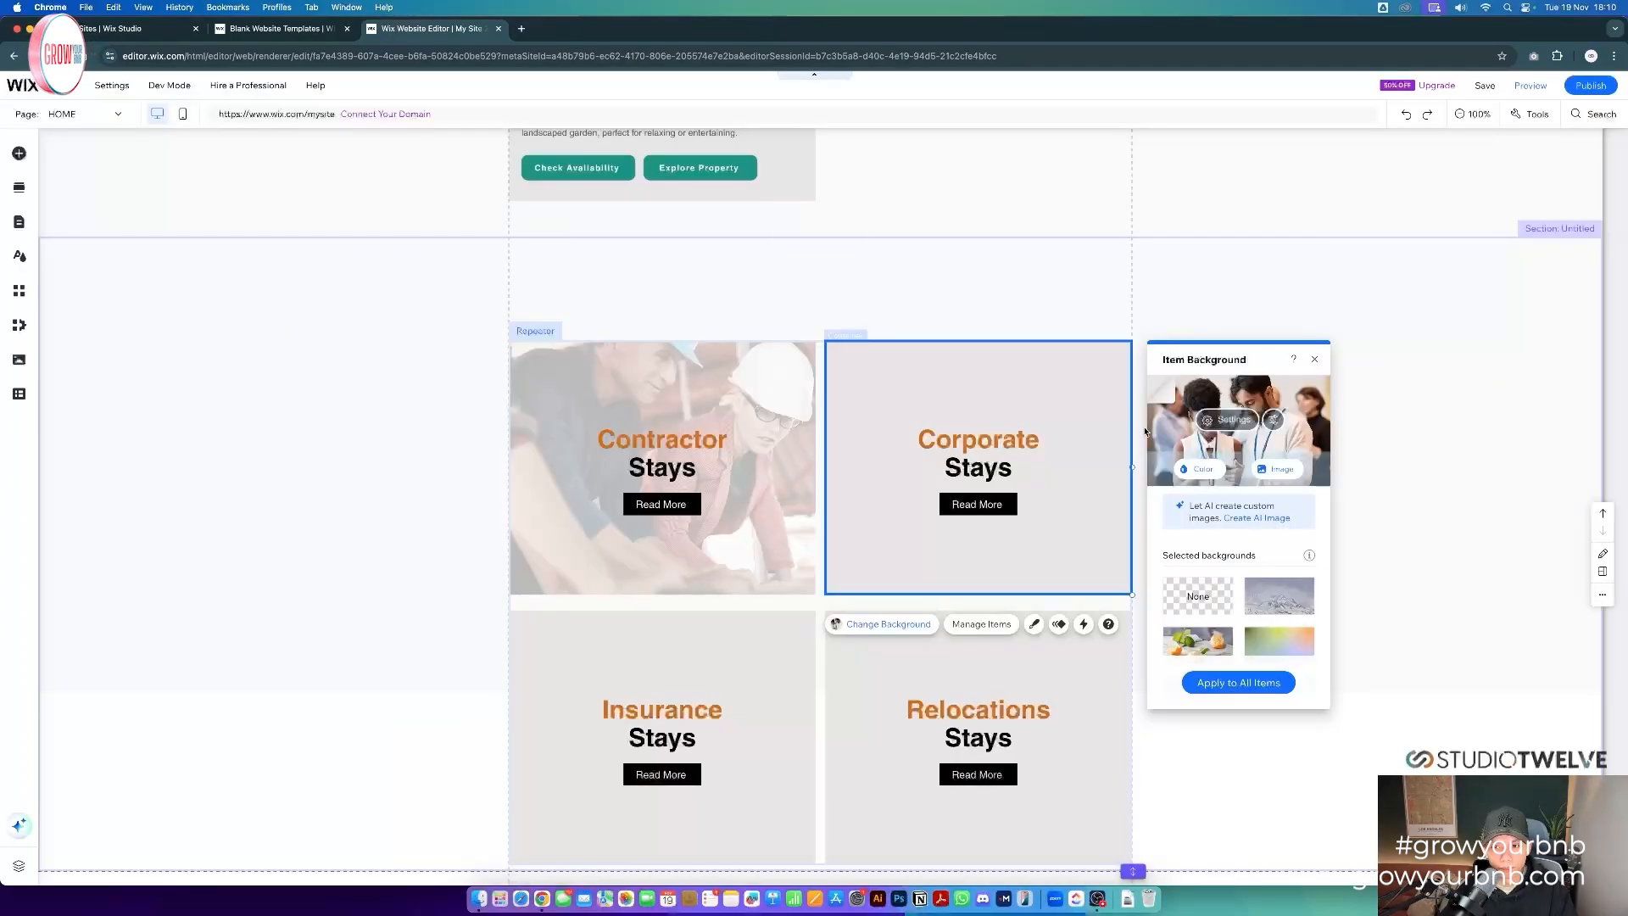
- Reduce the opacity of the Corporate Stays background image to about 49%
left_click(1226, 419)
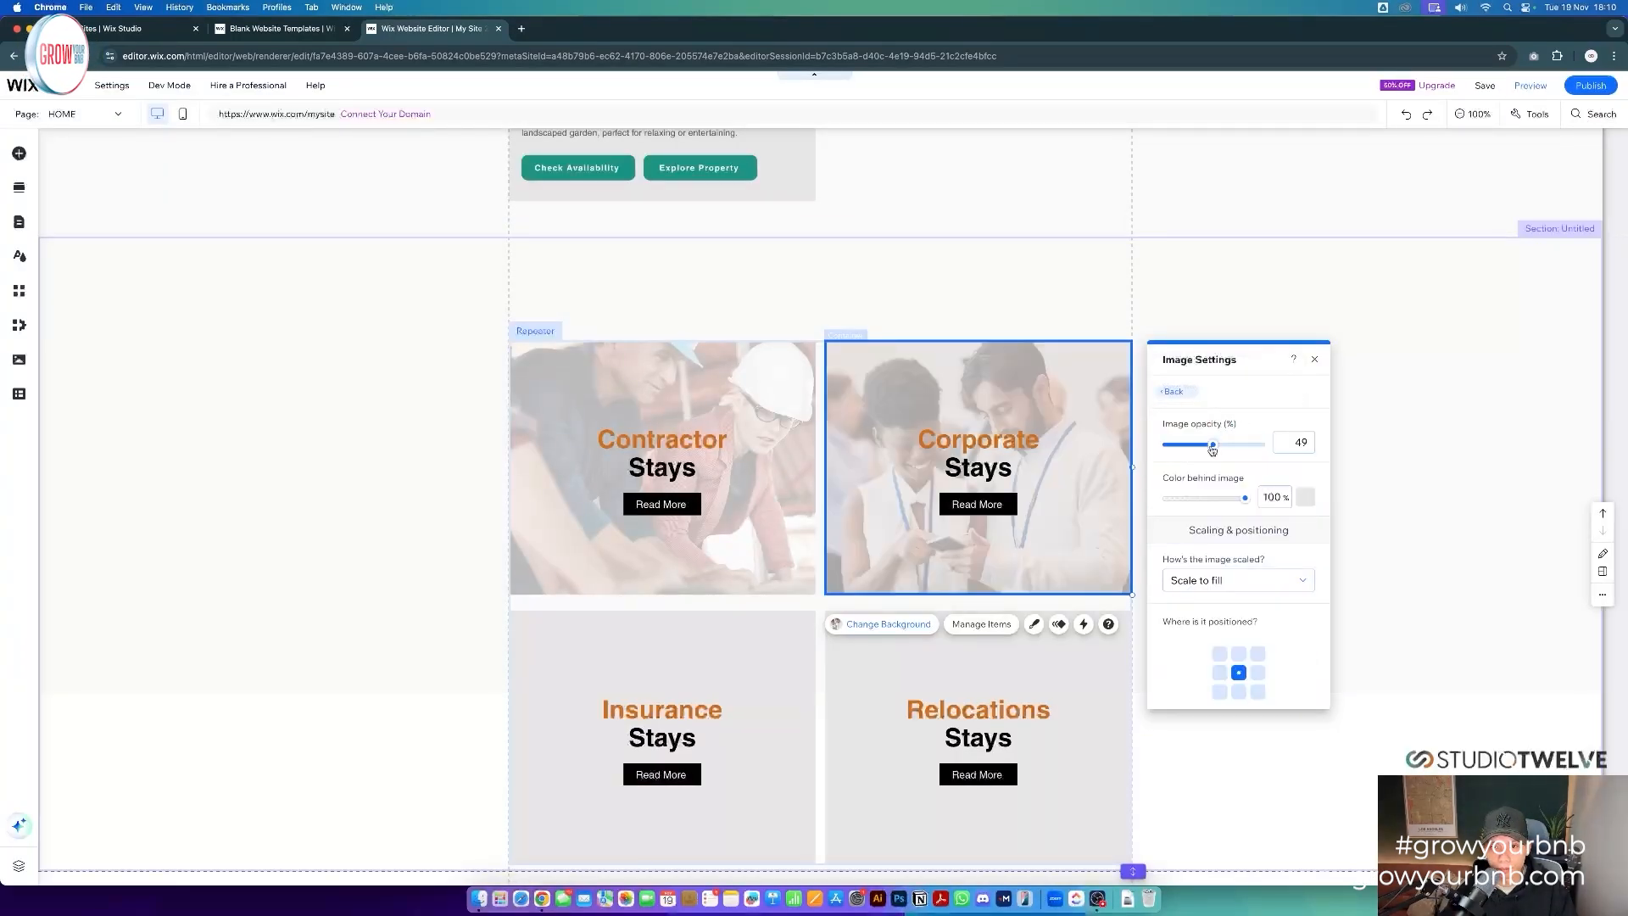
left_click(1271, 588)
scroll(654, 525, "down", 1)
- Extend the strip behind the stay cards downward to a height of about 1064 px, past the lower row
left_click(654, 525)
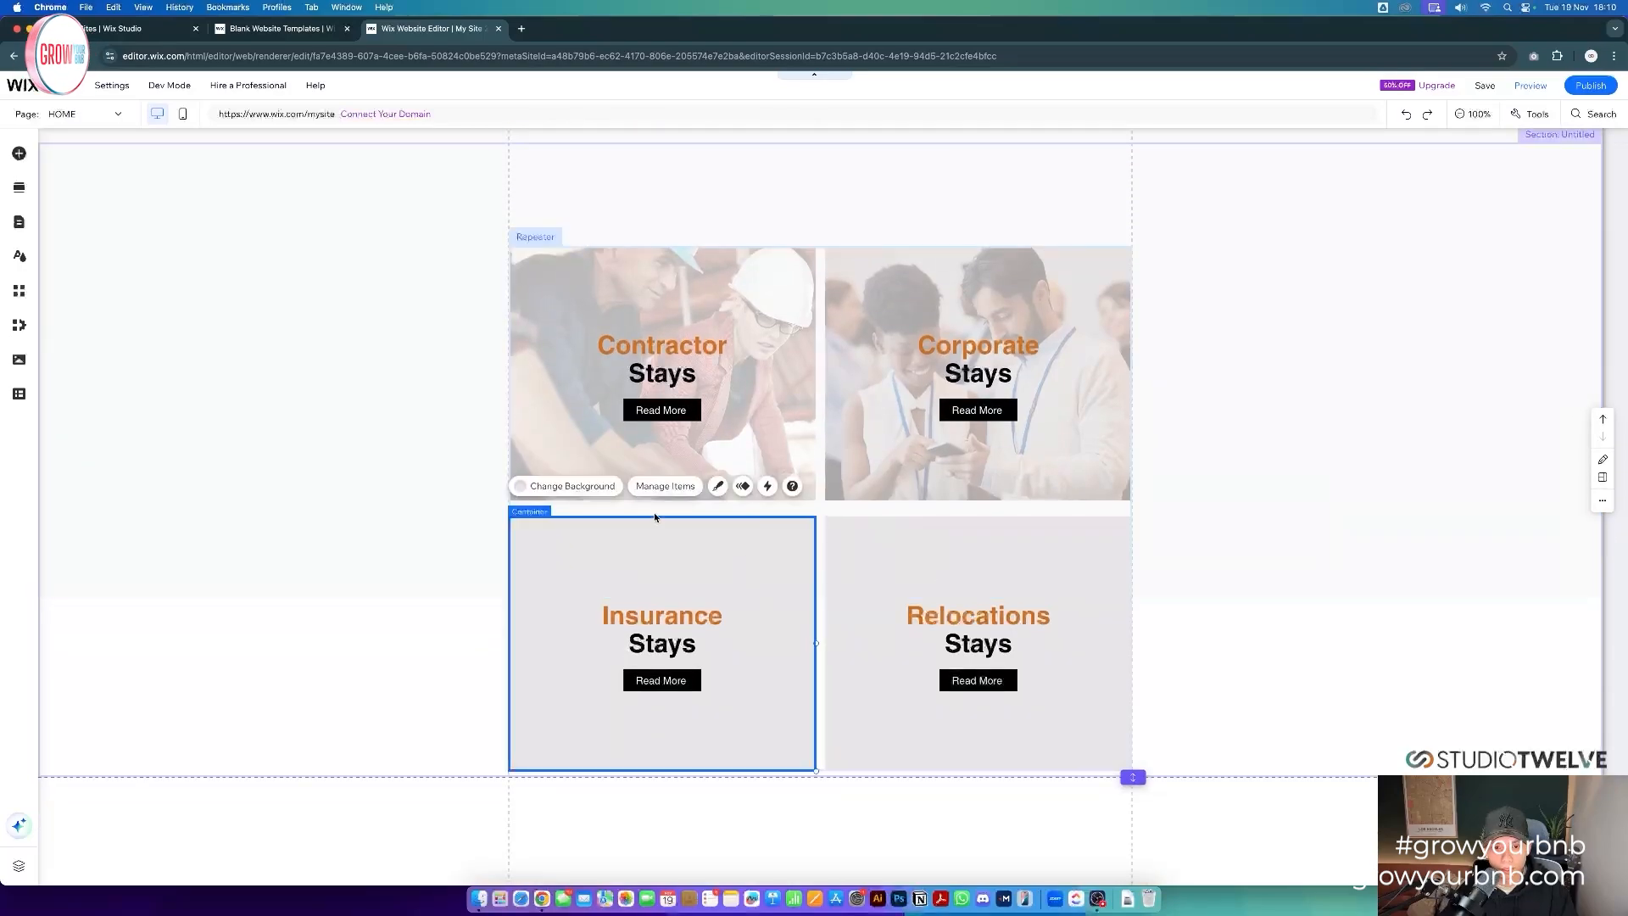
scroll(1223, 557, "up", 2)
scroll(1222, 558, "down", 1)
left_click(1223, 555)
scroll(1229, 577, "down", 2)
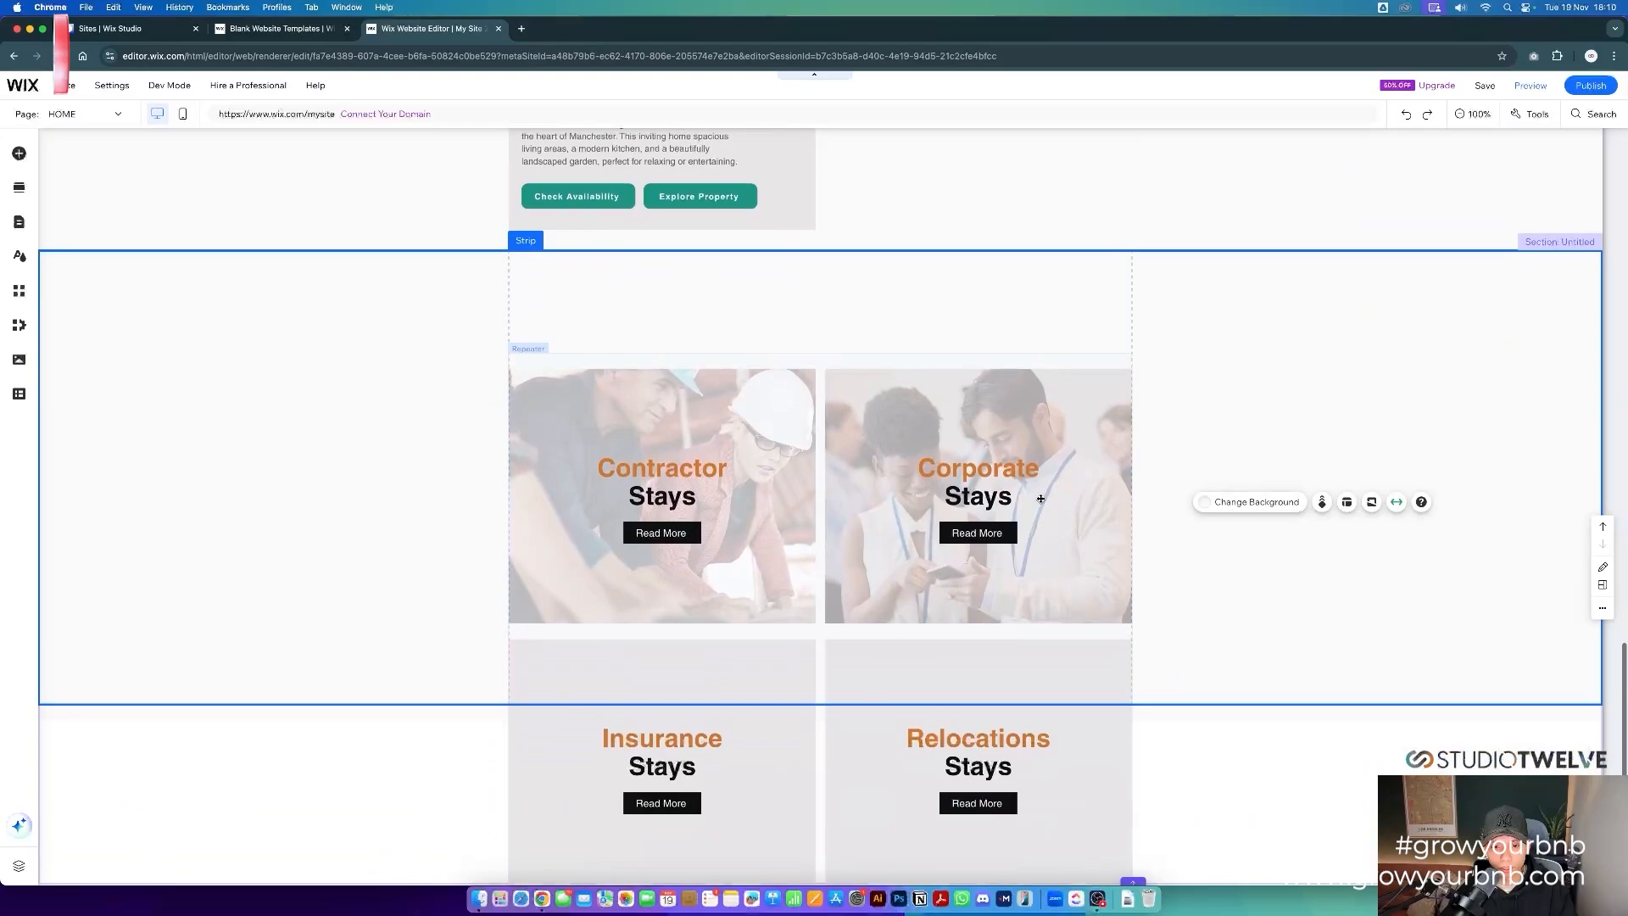
left_click_drag(1228, 596, 1233, 821)
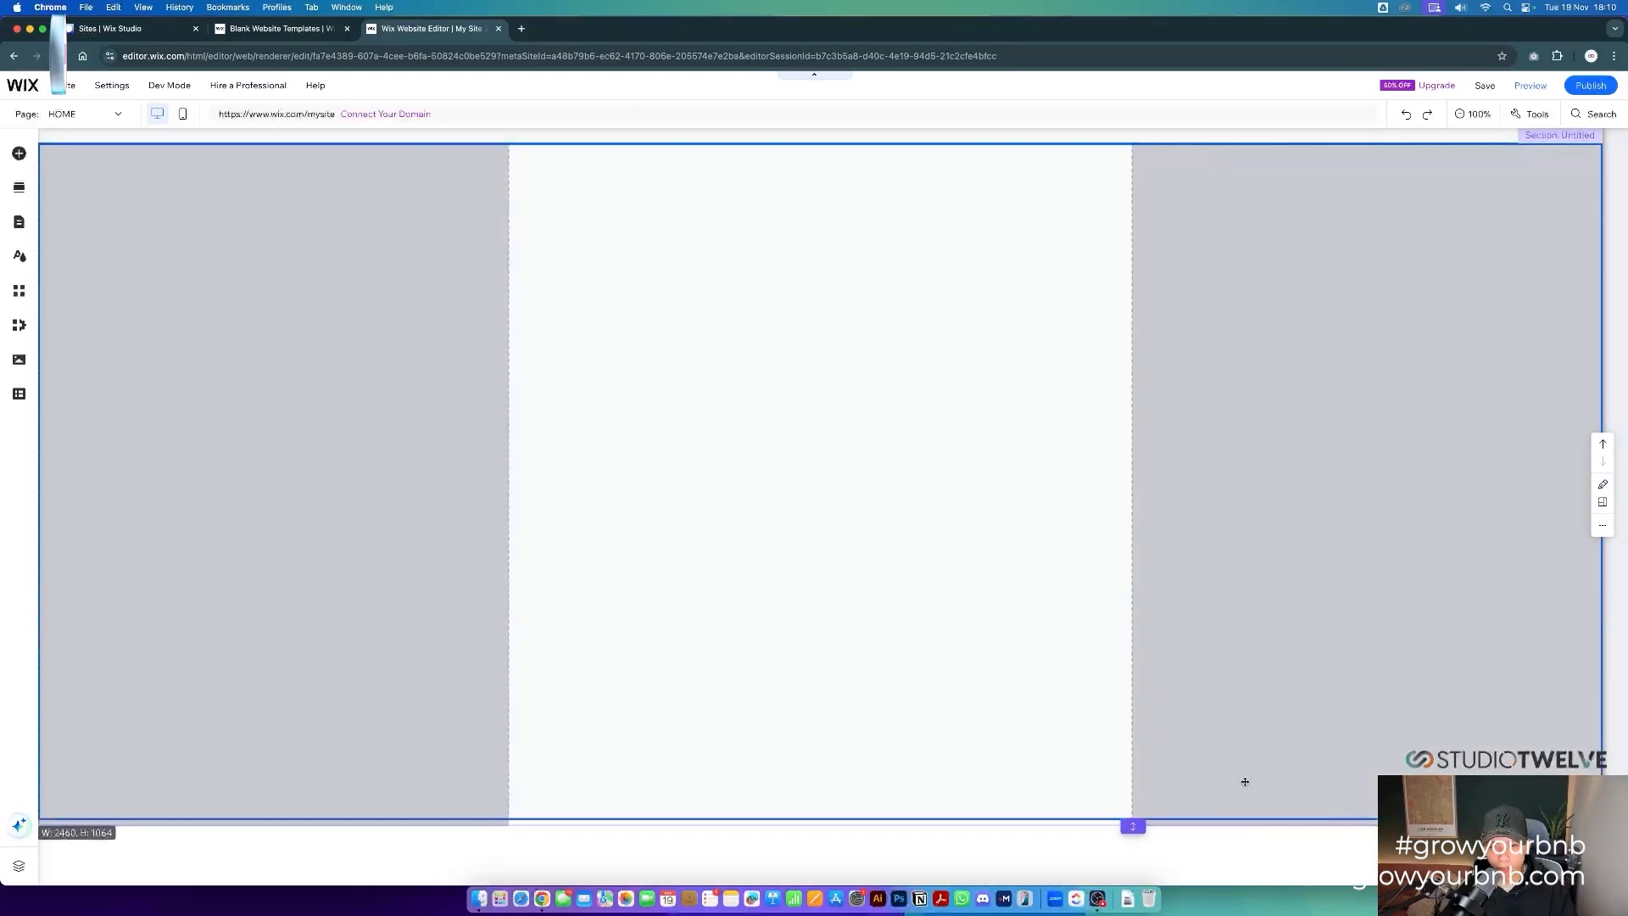
- Copy the "OUR PROPERTIES" heading and place the duplicate centred above the stay cards in the section below
scroll(1242, 658, "up", 1)
scroll(1241, 658, "up", 10)
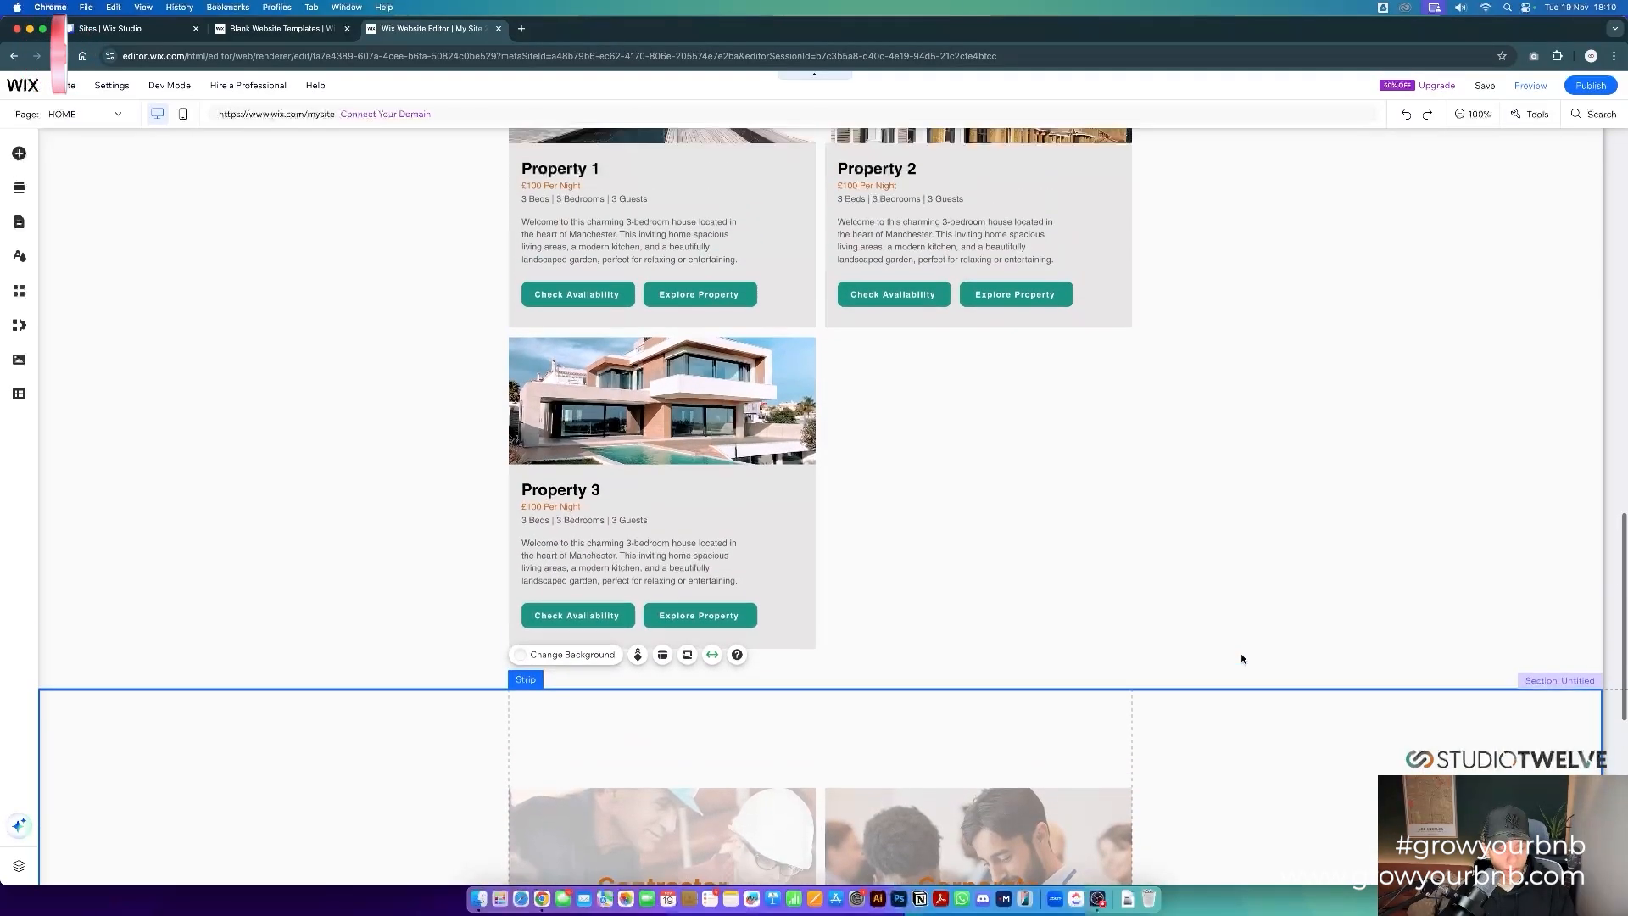
scroll(1240, 657, "up", 3)
left_click(882, 500)
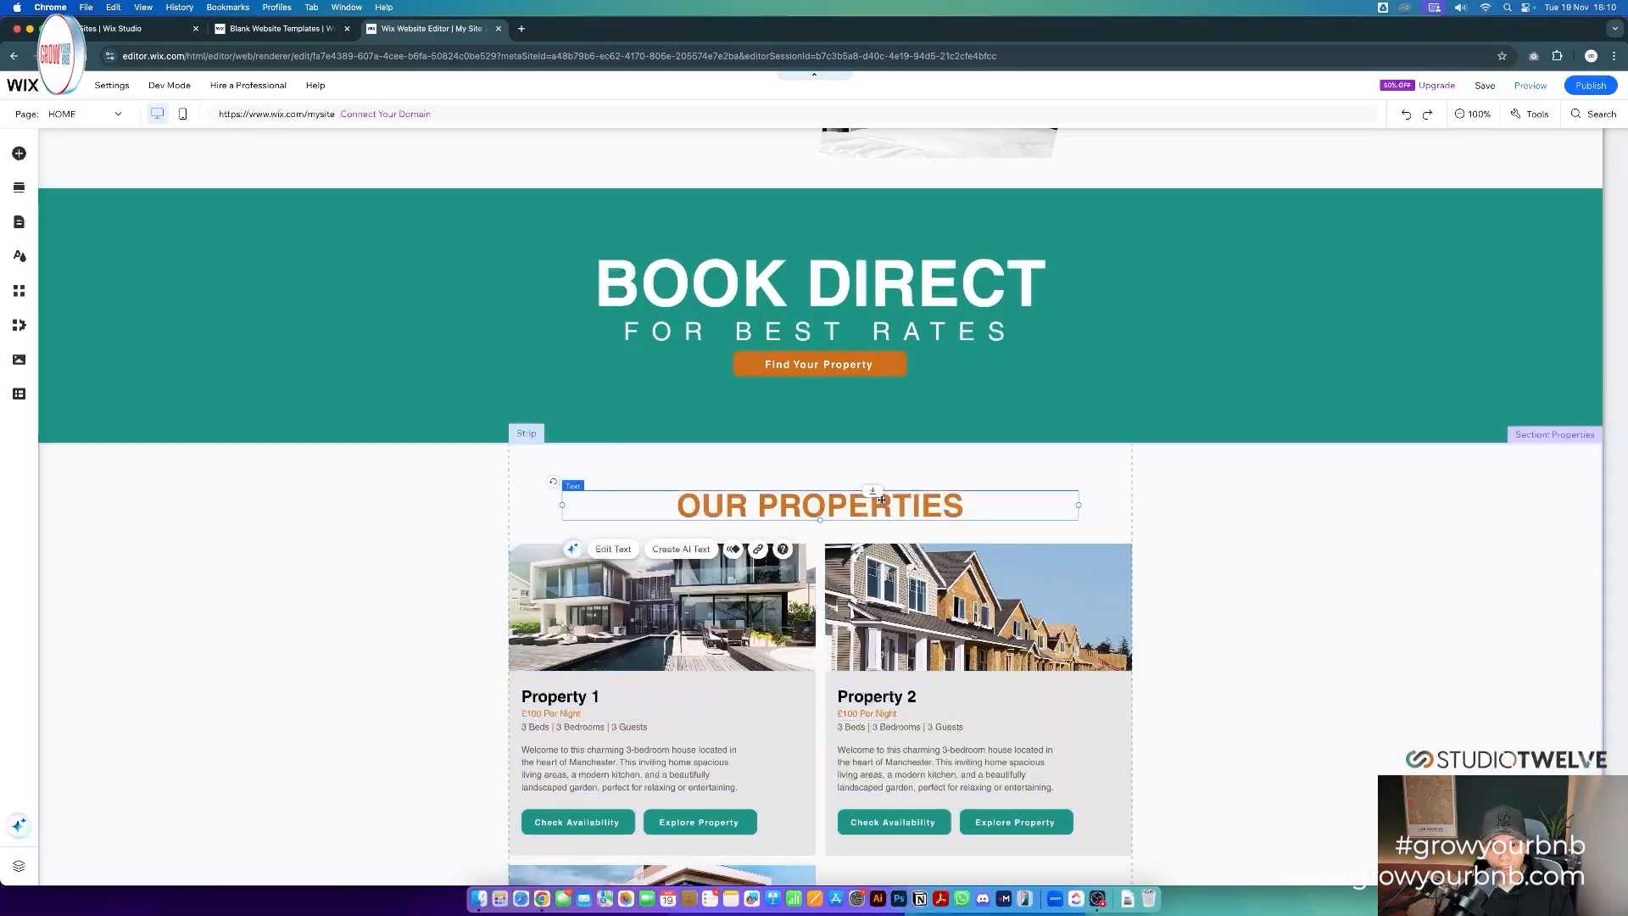
scroll(1126, 644, "down", 7)
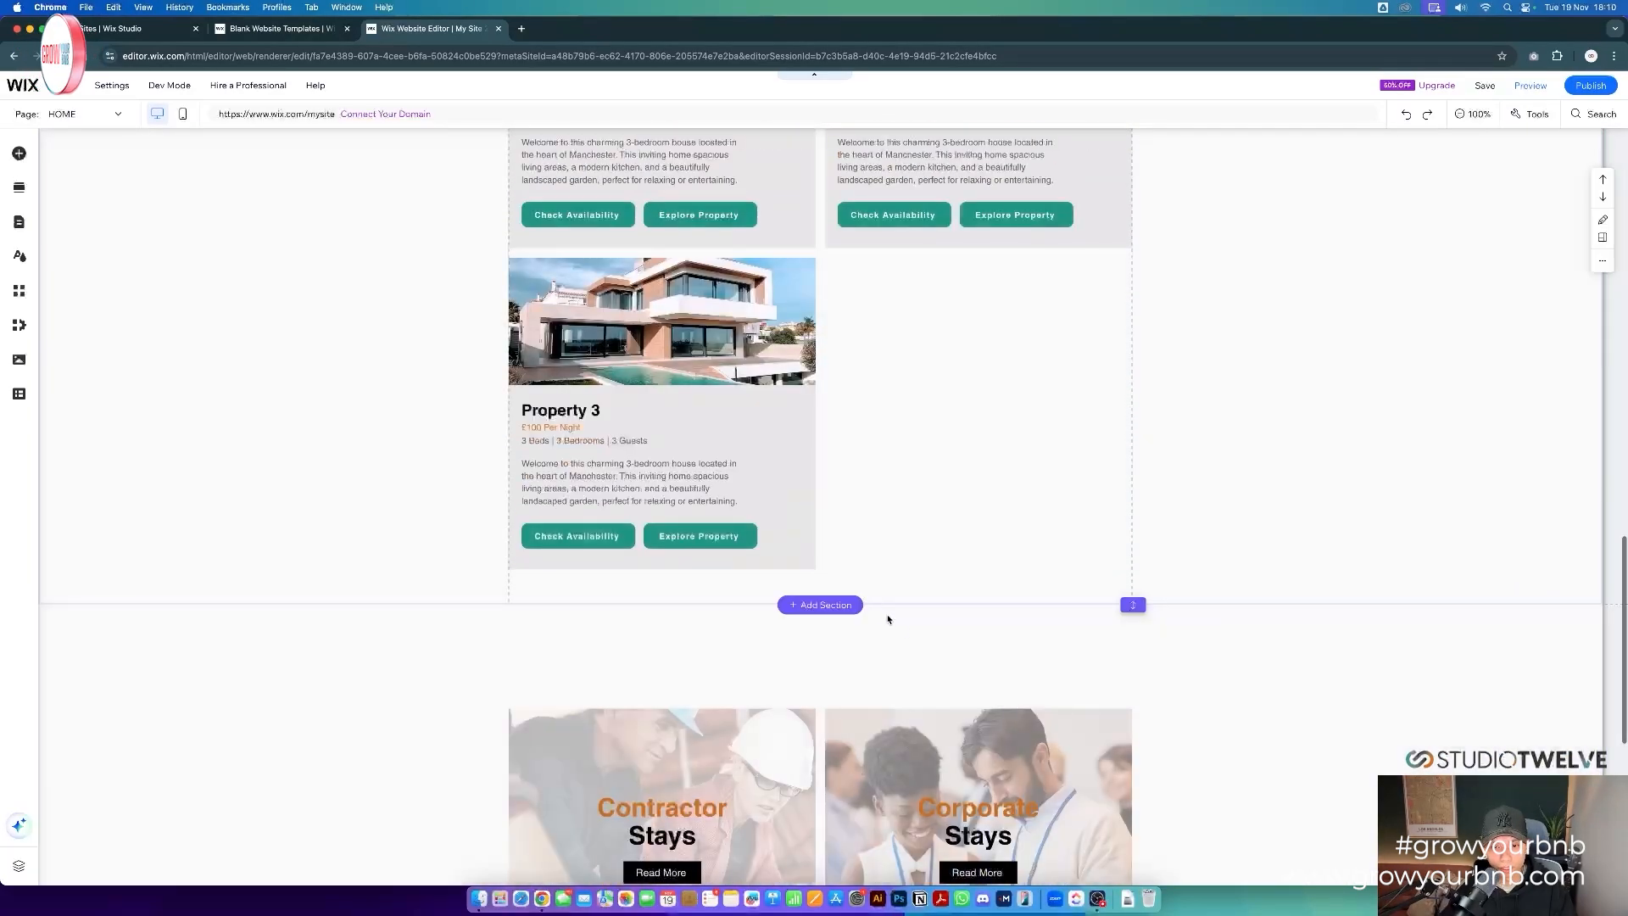
key("super+v")
left_click_drag(850, 546, 847, 584)
- Change the copied heading above the stay cards to "OUR GUESTS"
double_click(831, 583)
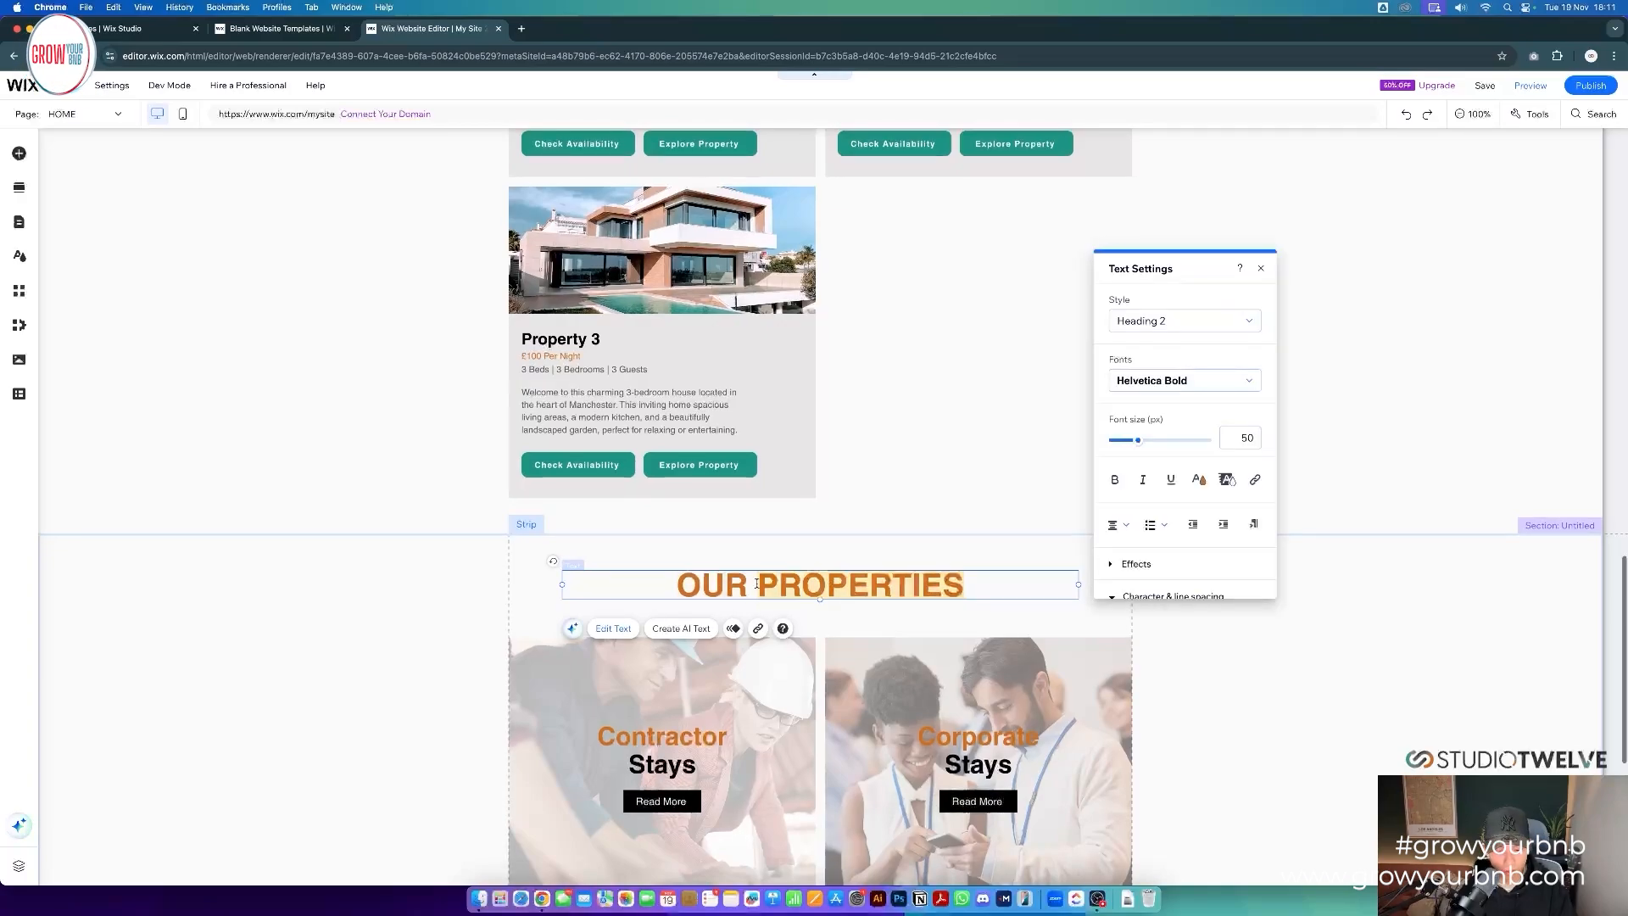
type("GUESTS")
left_click(1244, 703)
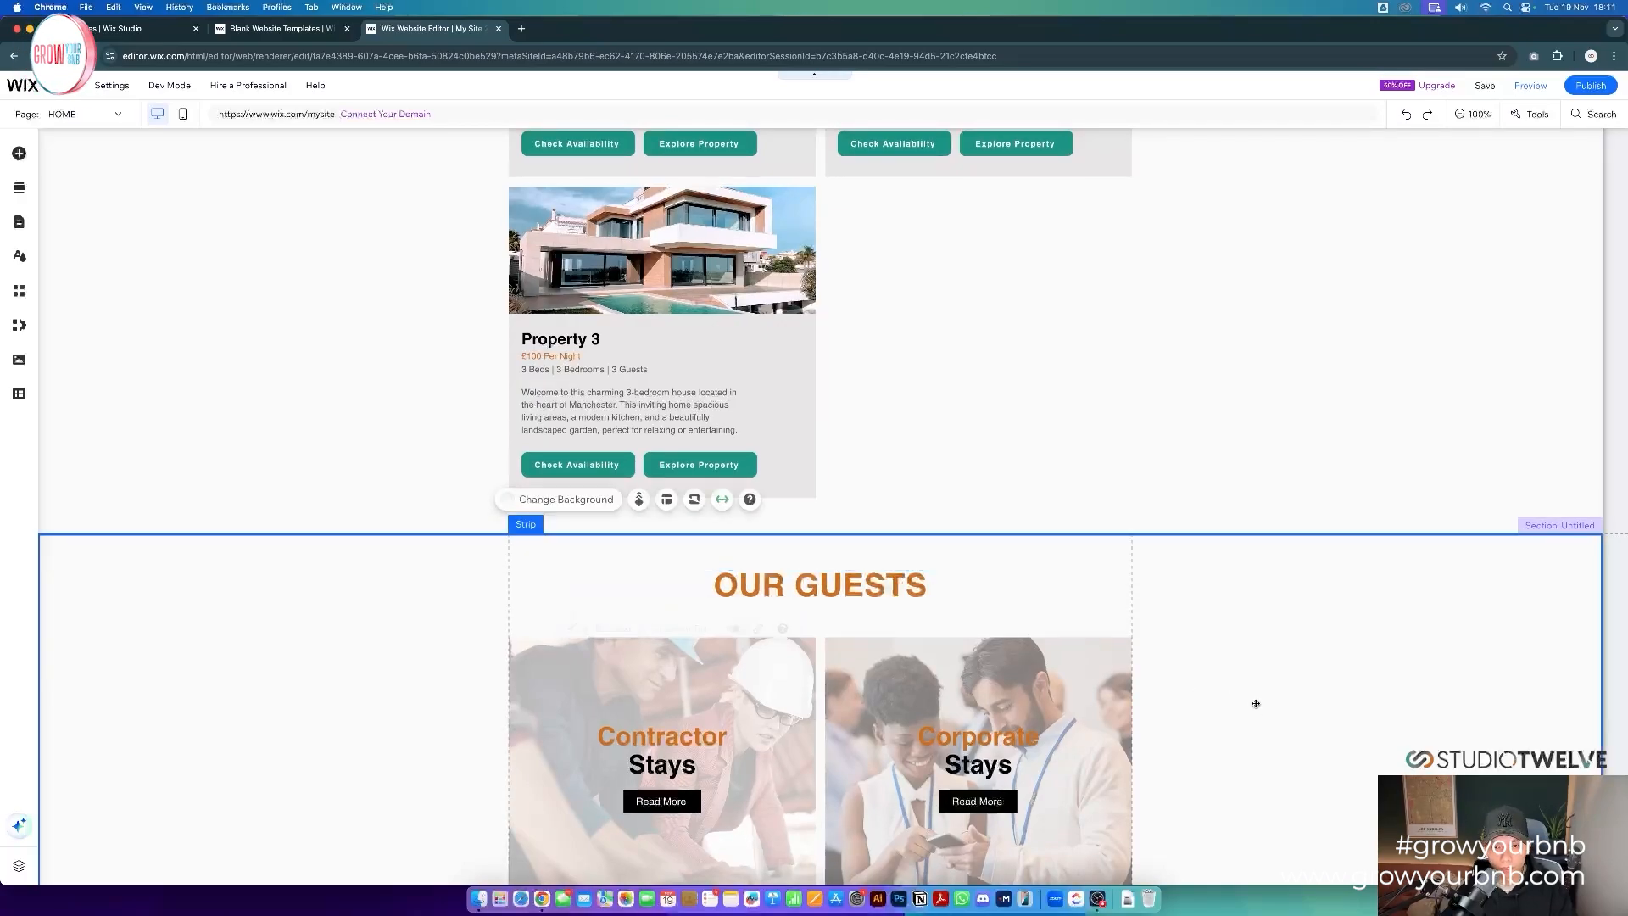
- Nudge the four-card repeater slightly upward, closer to the "OUR GUESTS" heading
scroll(1181, 716, "down", 5)
scroll(1183, 716, "up", 3)
scroll(1183, 716, "down", 3)
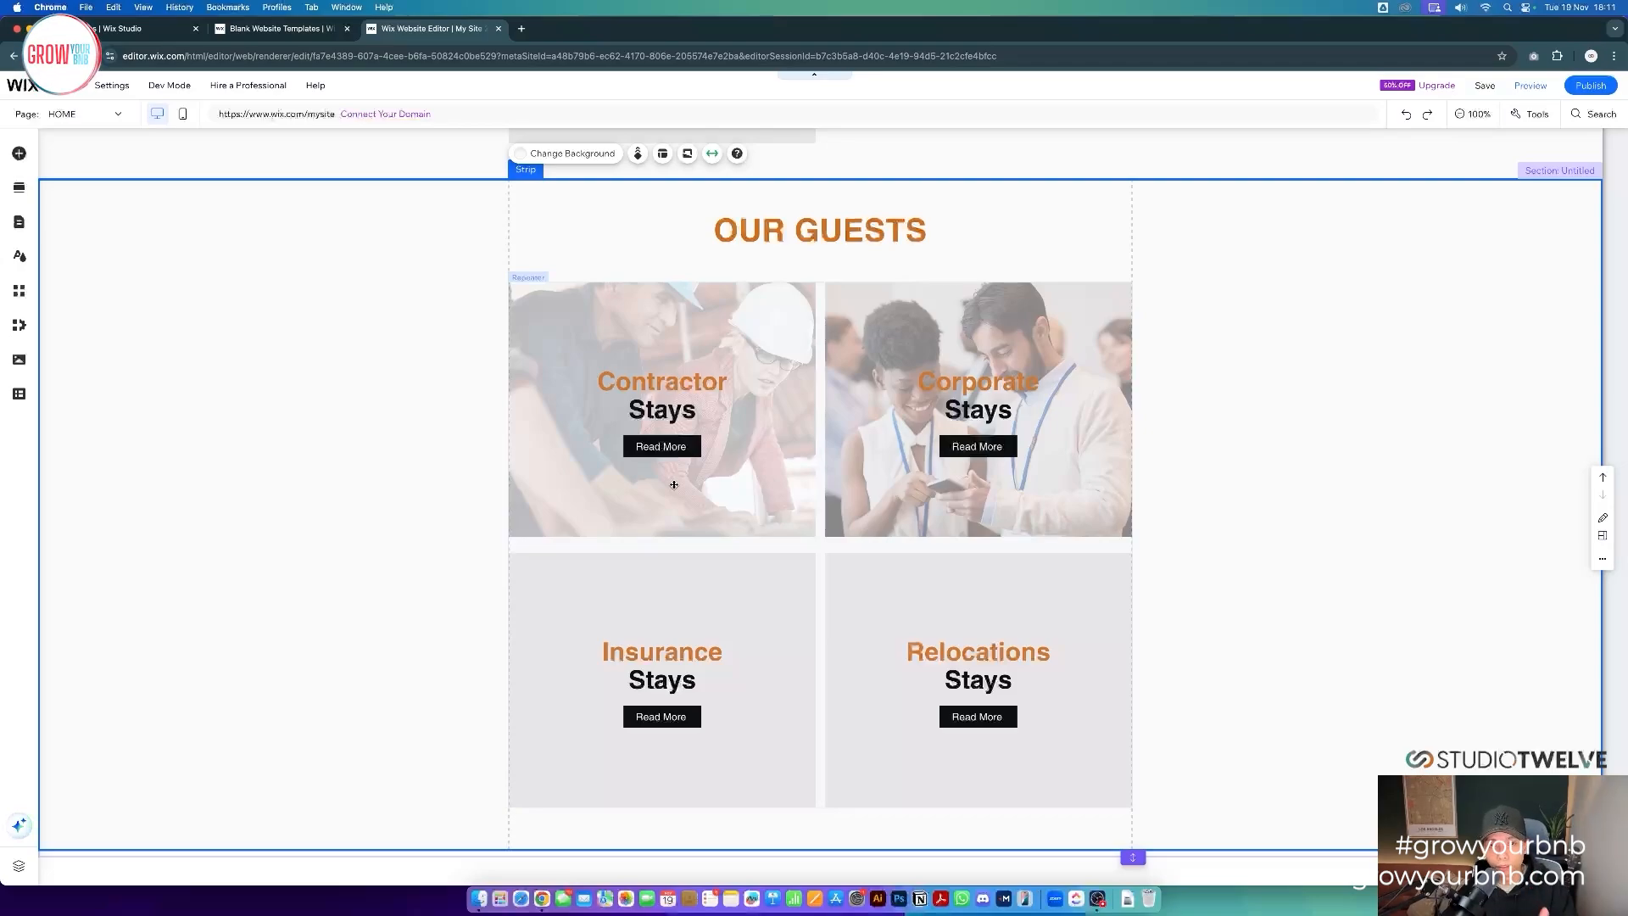
left_click(715, 490)
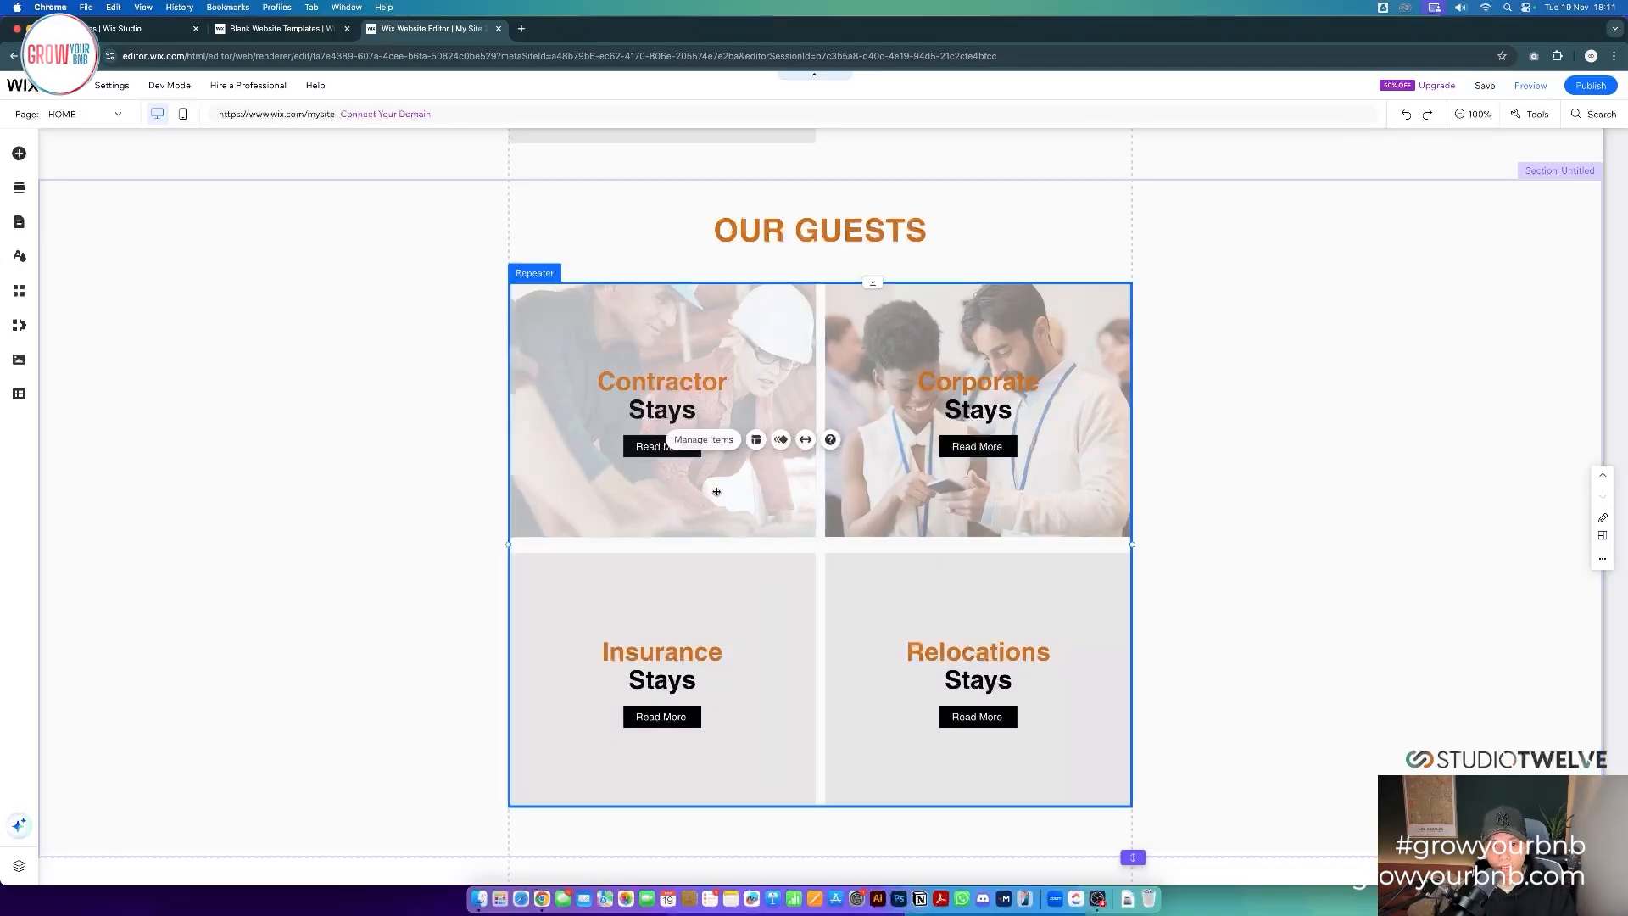
left_click_drag(715, 490, 715, 483)
left_click(1236, 566)
- Give the untitled section holding the guest cards a name beginning with "Our"
scroll(1236, 566, "up", 20)
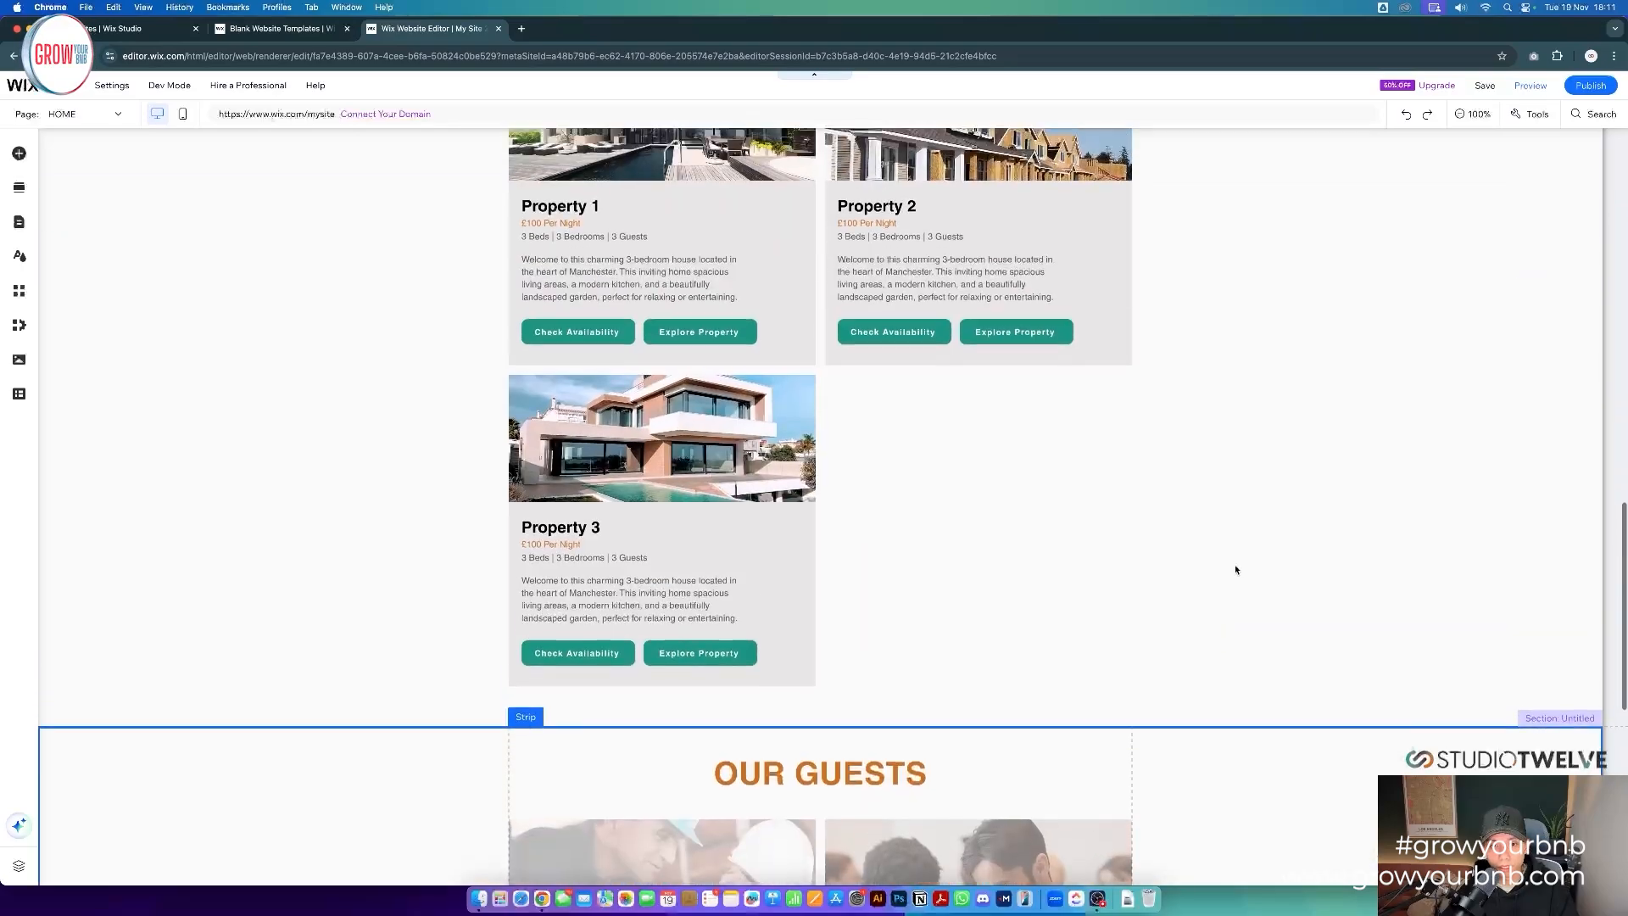
scroll(1236, 570, "down", 20)
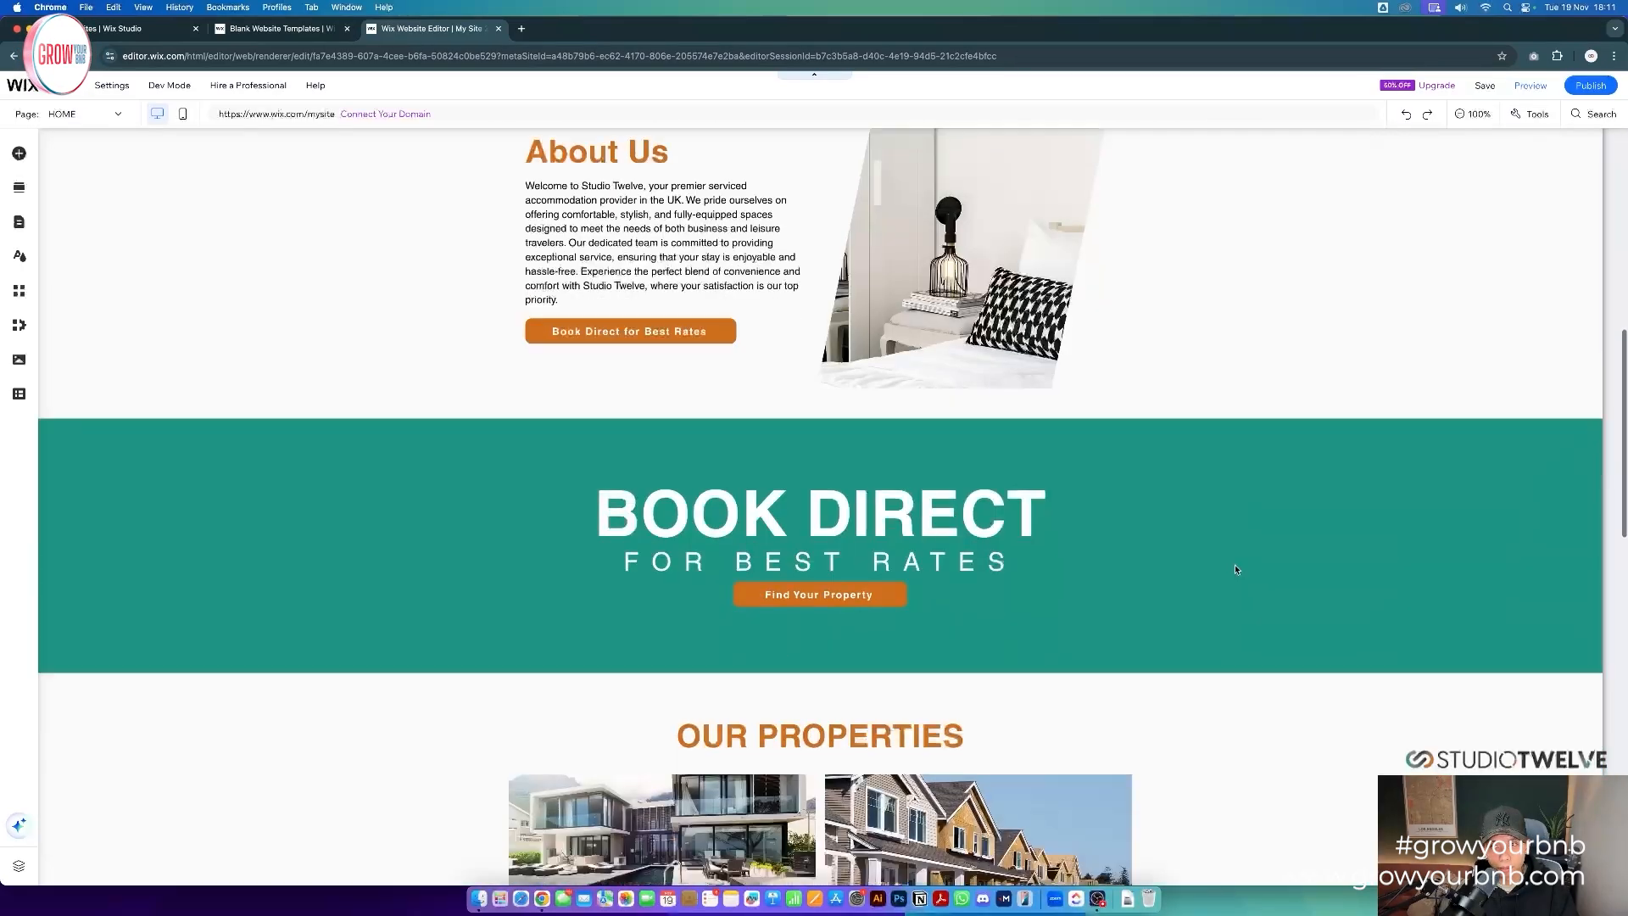
scroll(1236, 566, "down", 2)
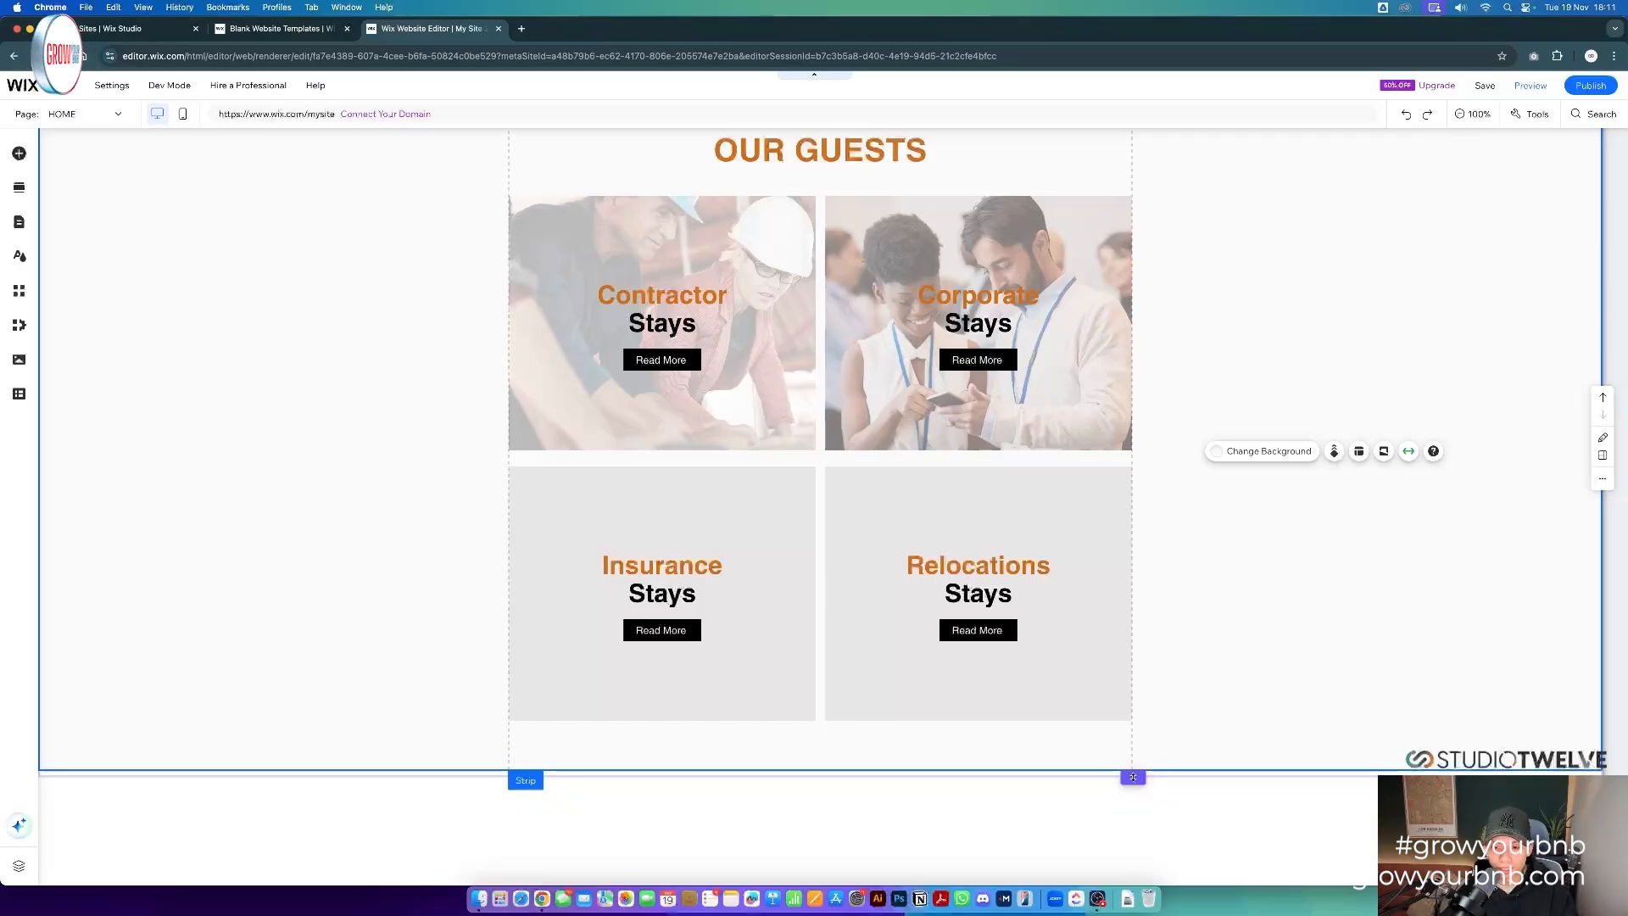
scroll(1165, 639, "up", 3)
scroll(1161, 628, "up", 3)
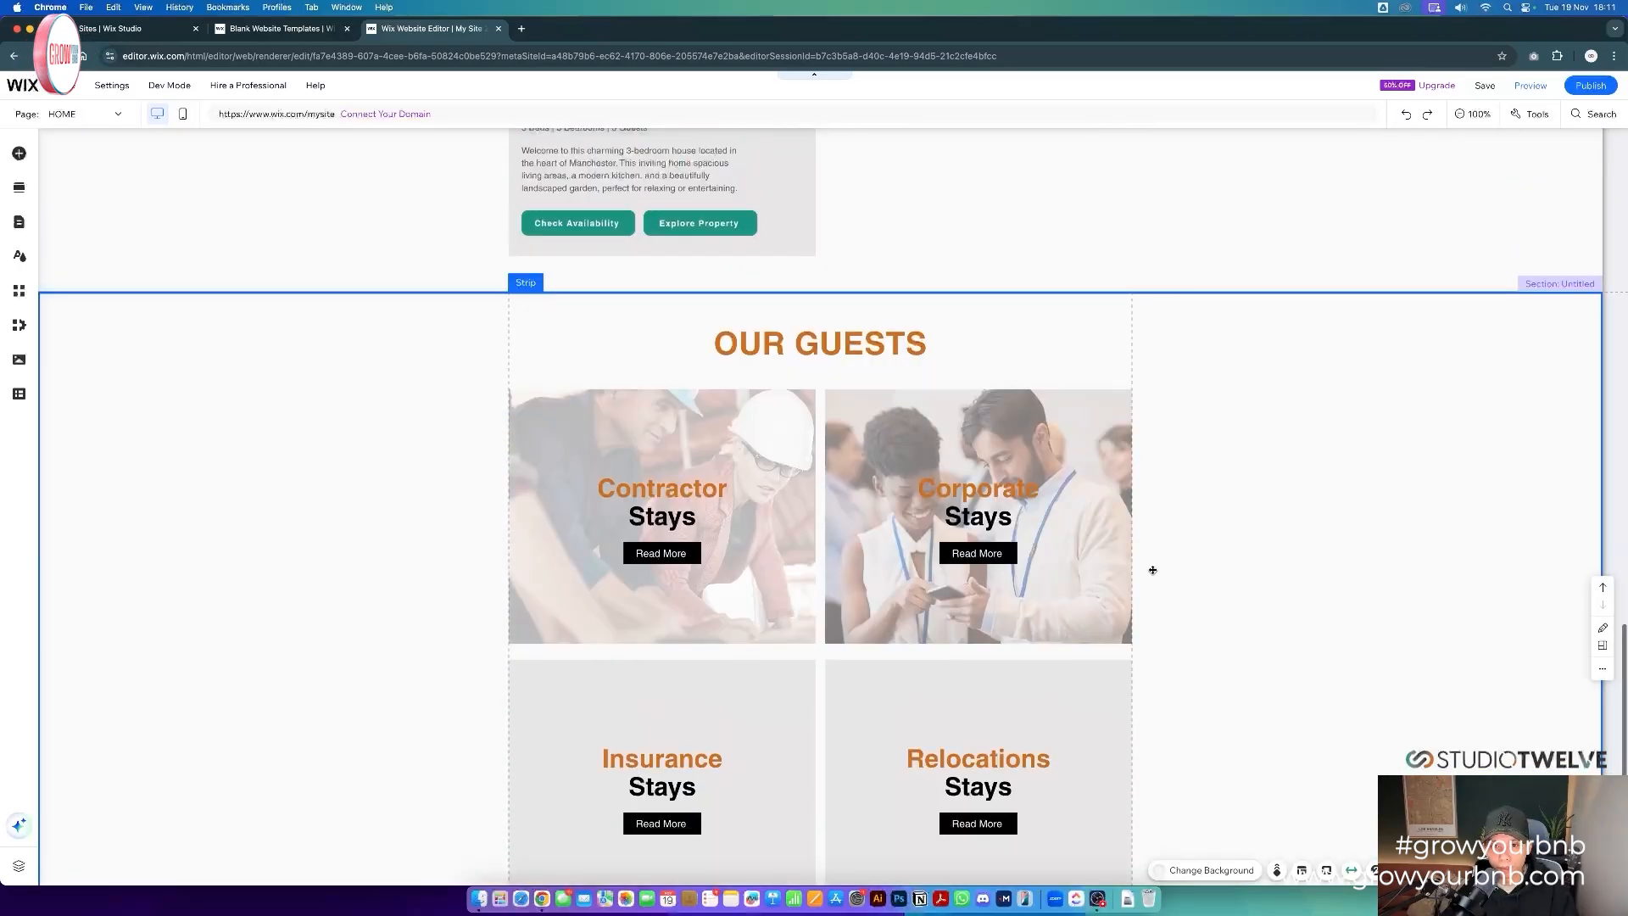
left_click(1564, 286)
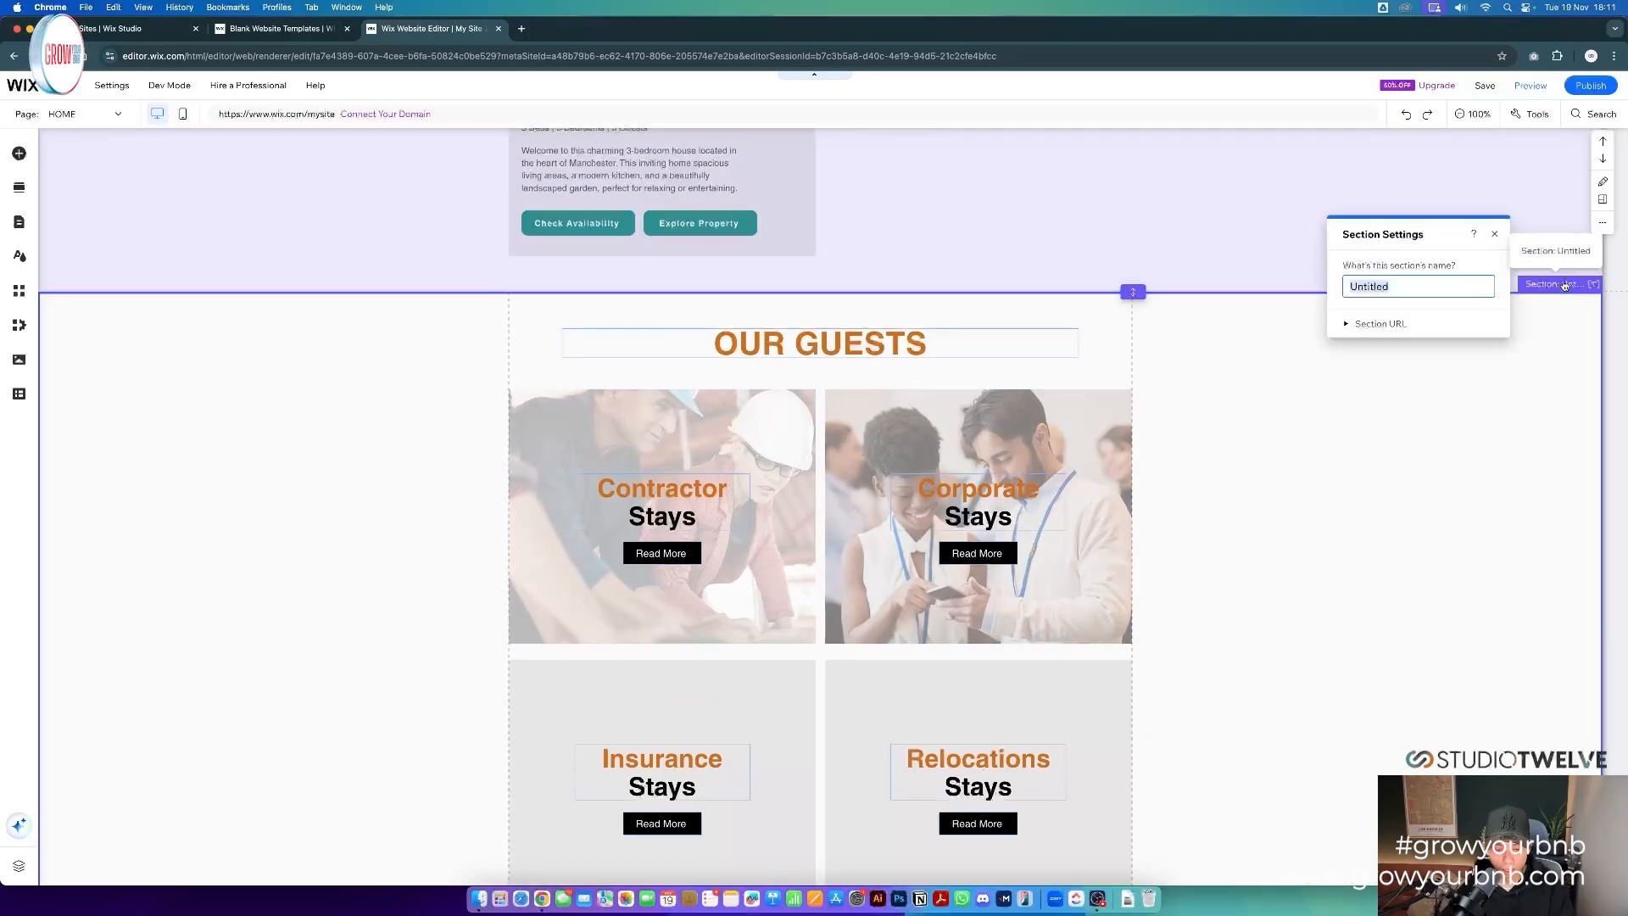
type("Ou")
type("r")
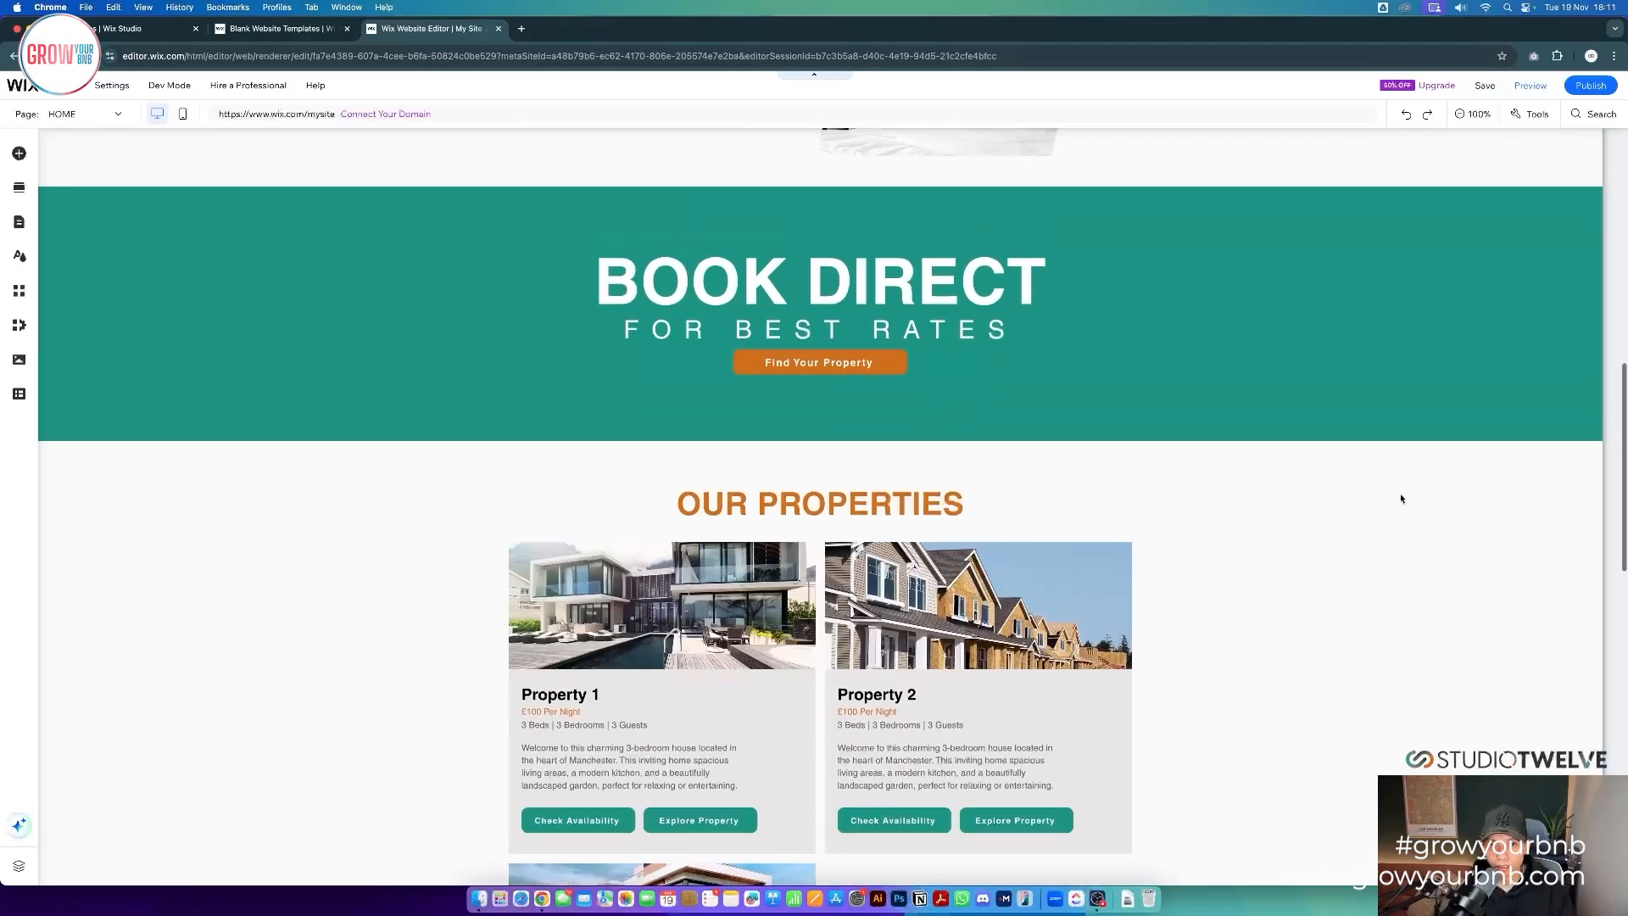
- Rename the untitled section below the hero banner to "About Us"
scroll(1400, 498, "up", 7)
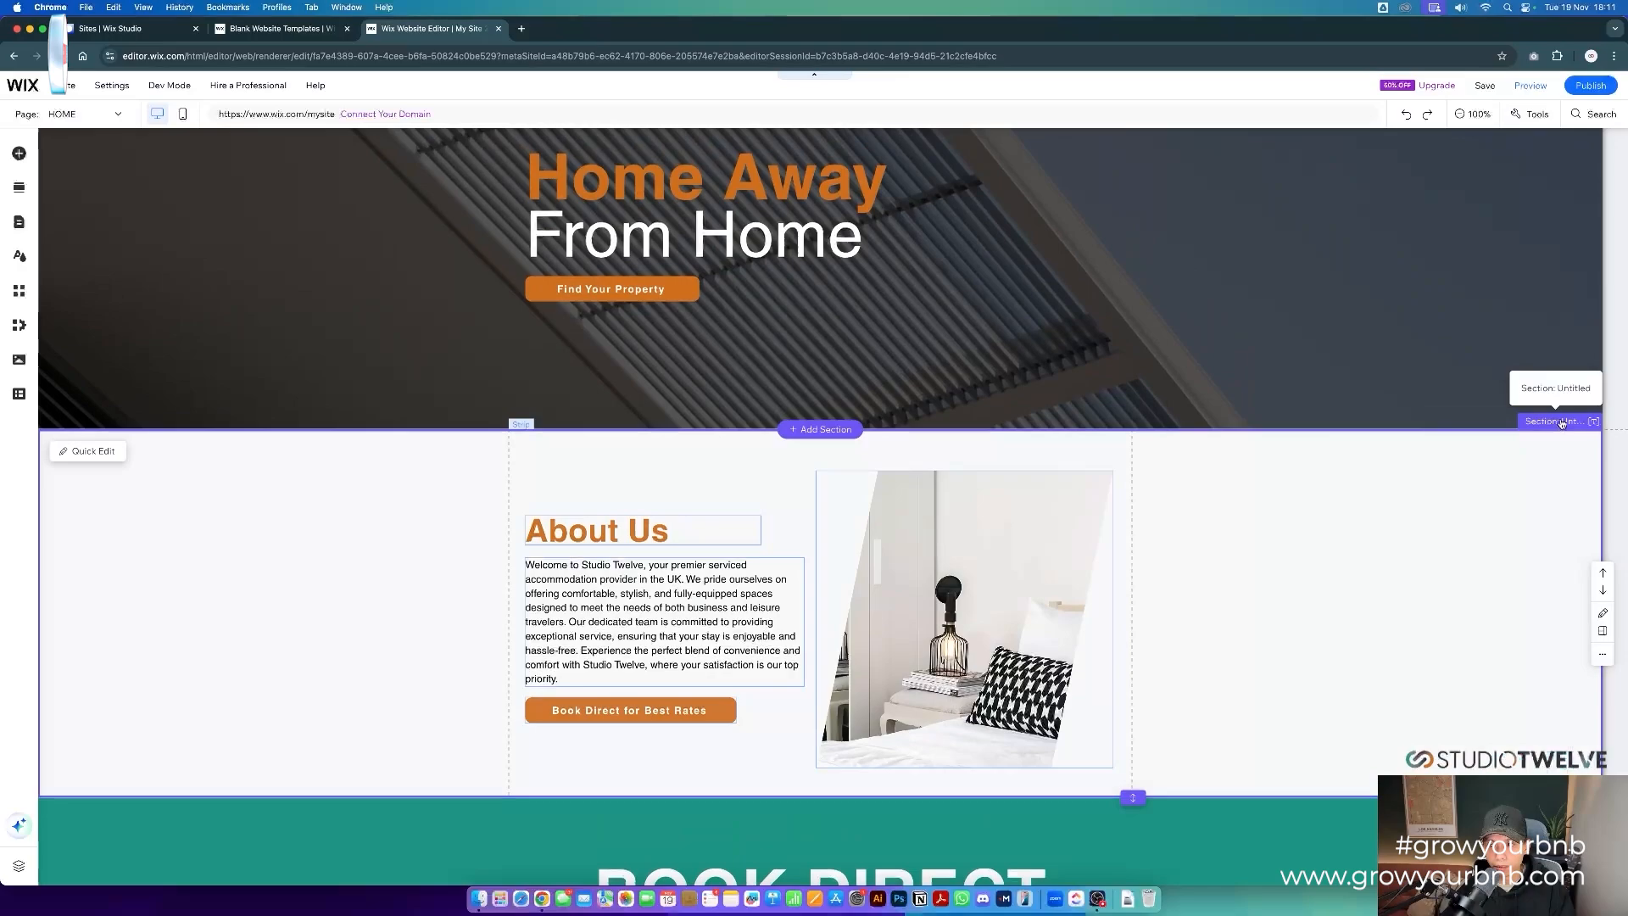
left_click(1566, 423)
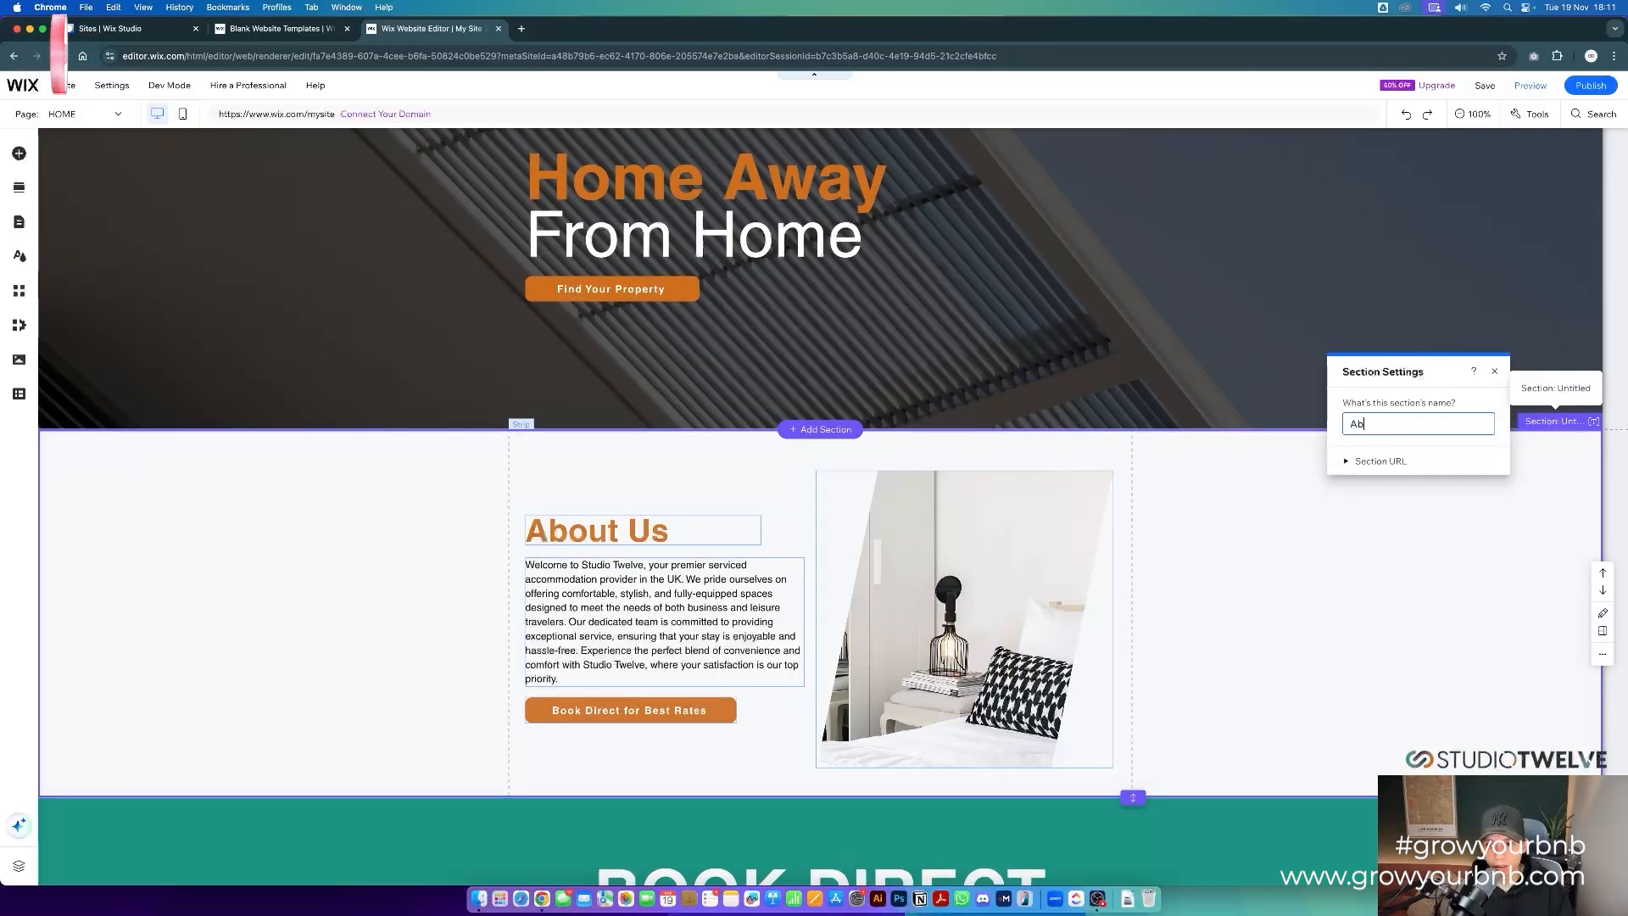
key("Return")
left_click(1358, 664)
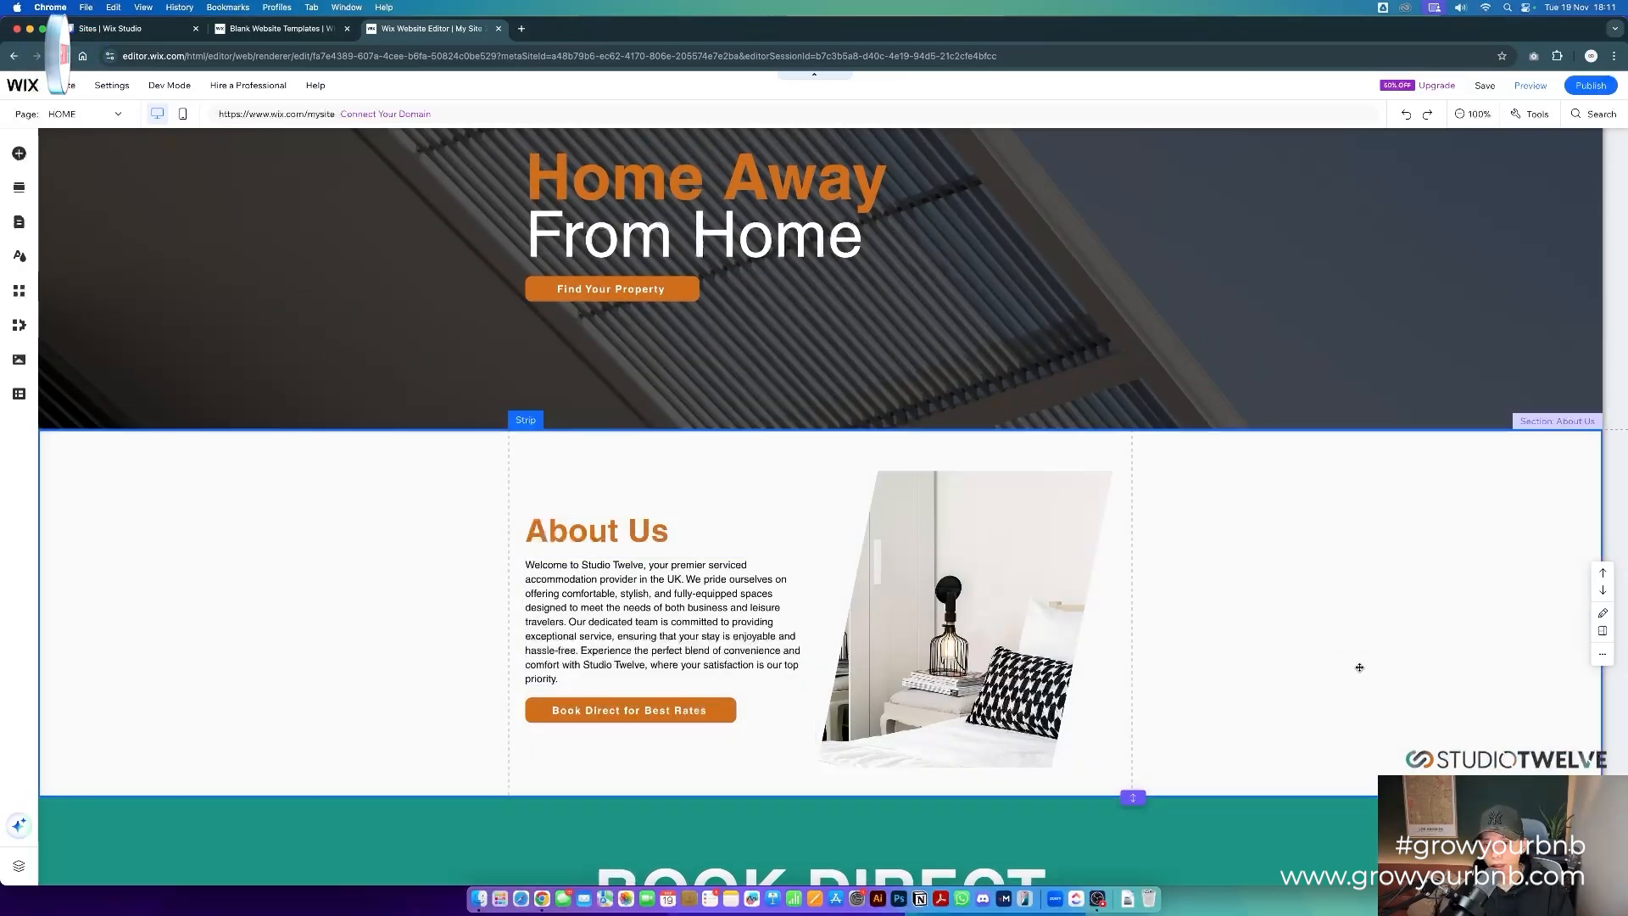
- Add a new blank section directly below the "OUR GUESTS" section
scroll(1272, 687, "down", 15)
scroll(1145, 714, "up", 1)
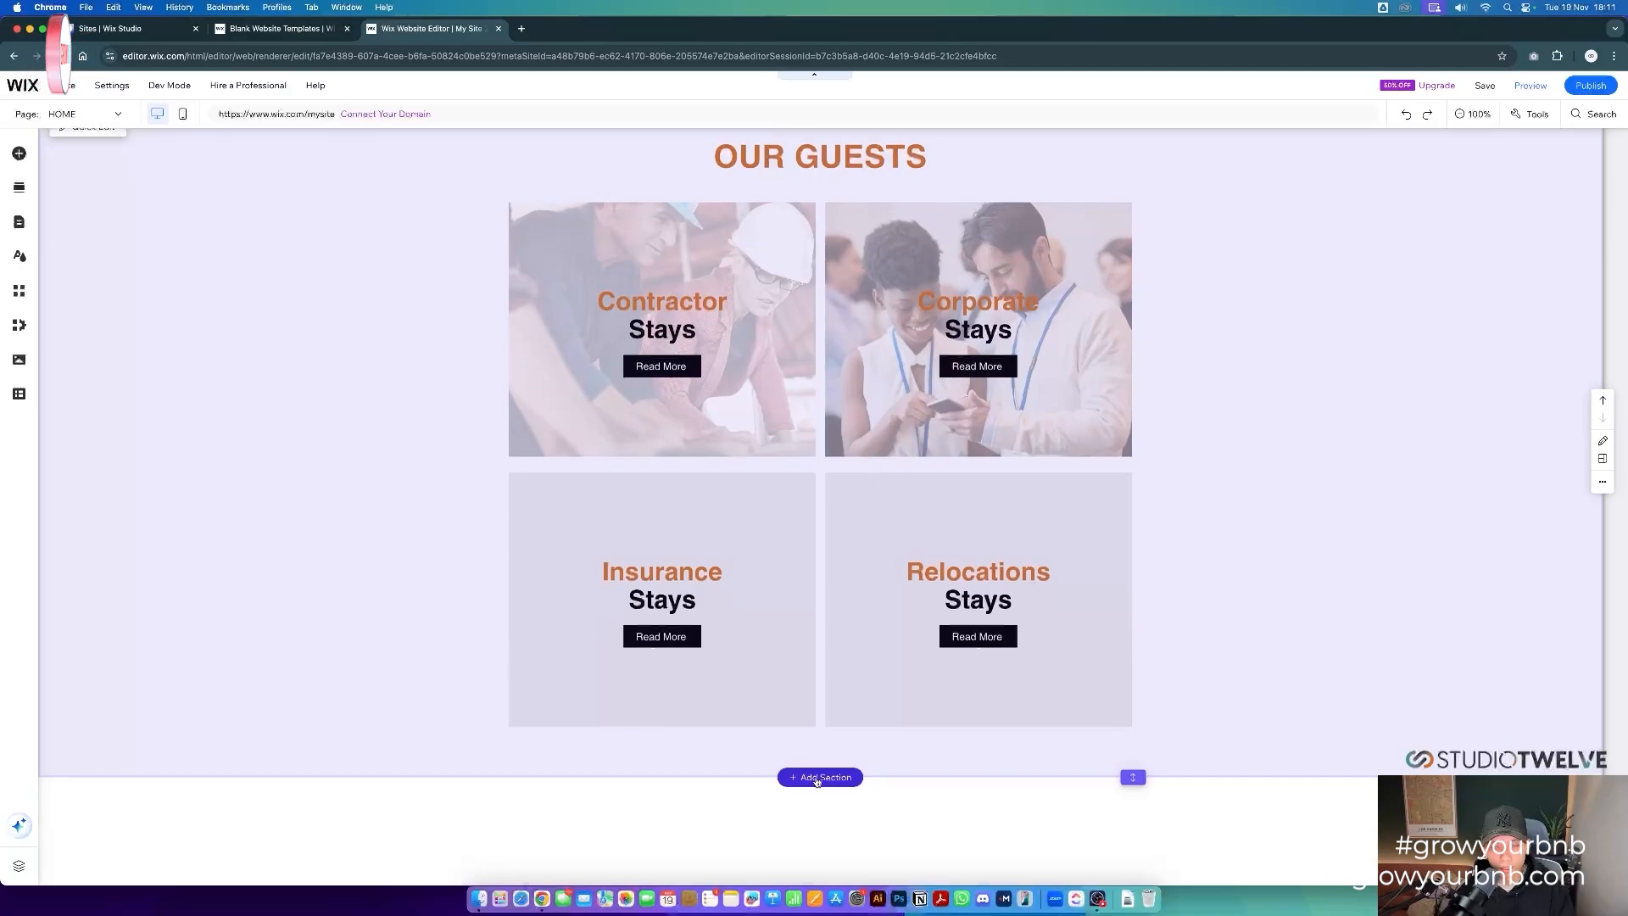
left_click(819, 775)
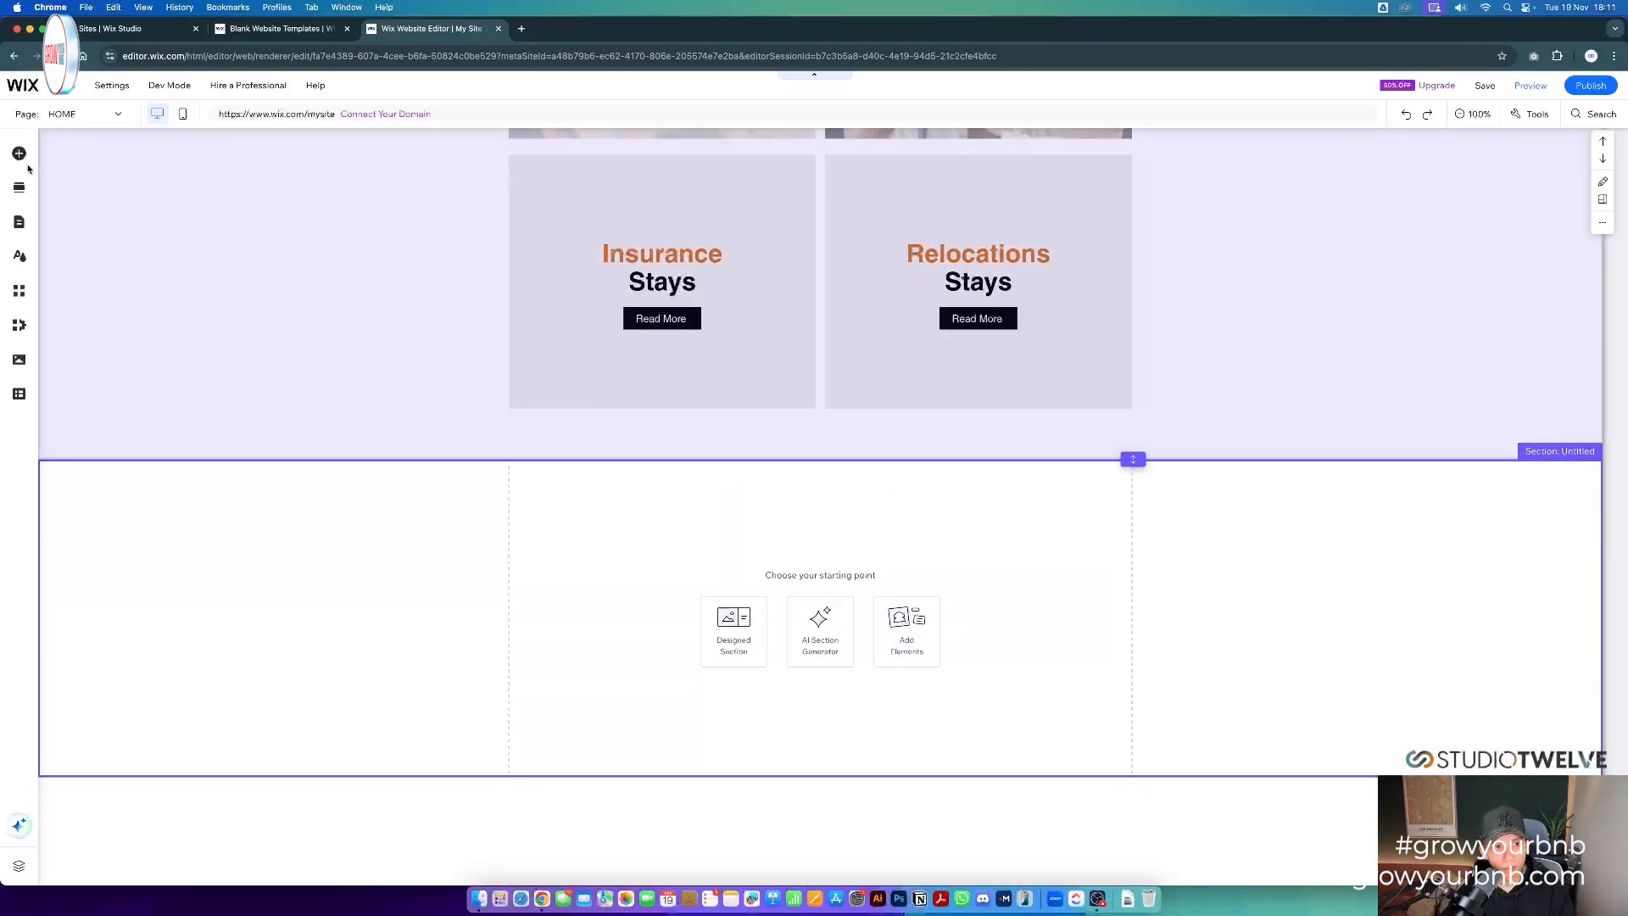
- Copy the teal "BOOK DIRECT FOR BEST RATES" strip and paste it into the blank section below the guest cards
scroll(481, 424, "up", 2)
scroll(480, 425, "up", 15)
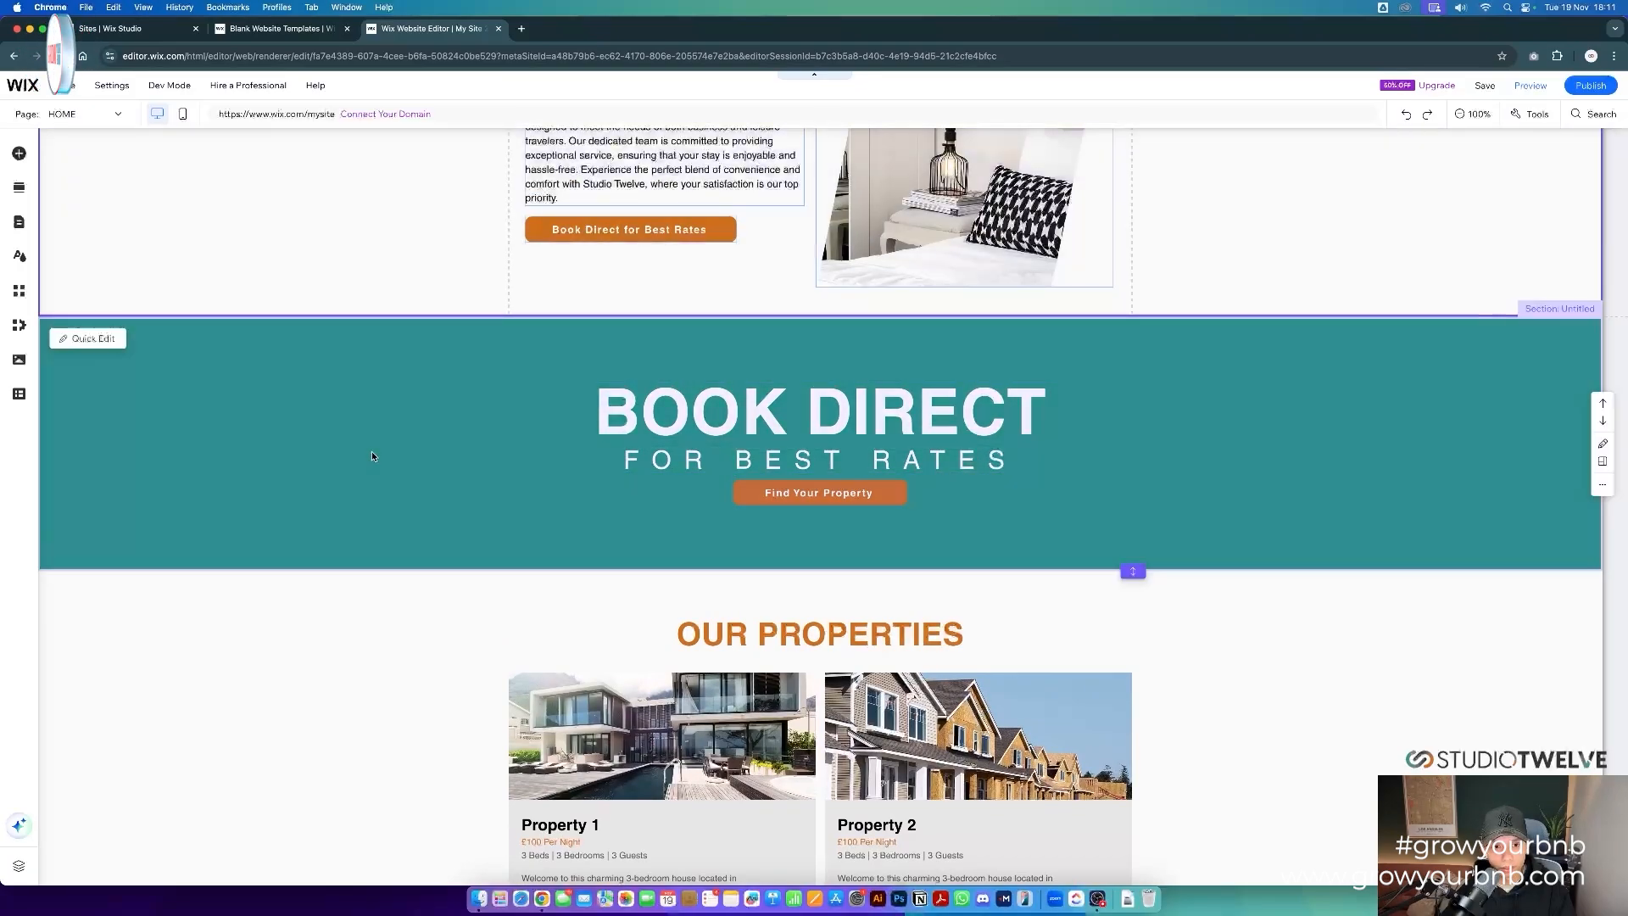
left_click(313, 456)
scroll(490, 514, "down", 15)
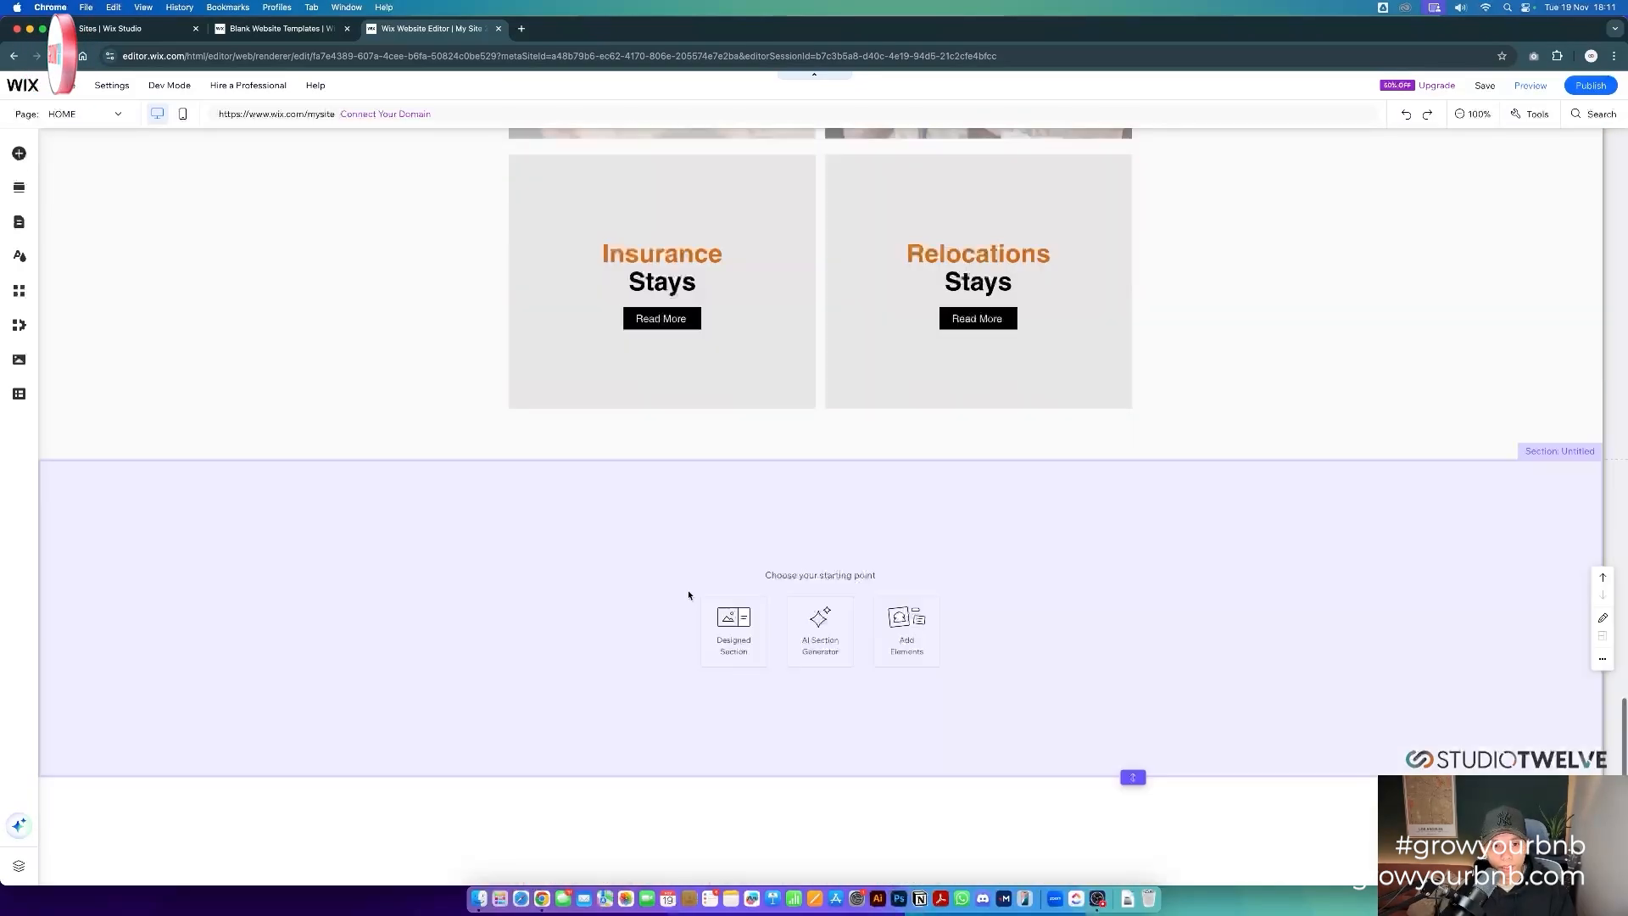
key("cmd+v")
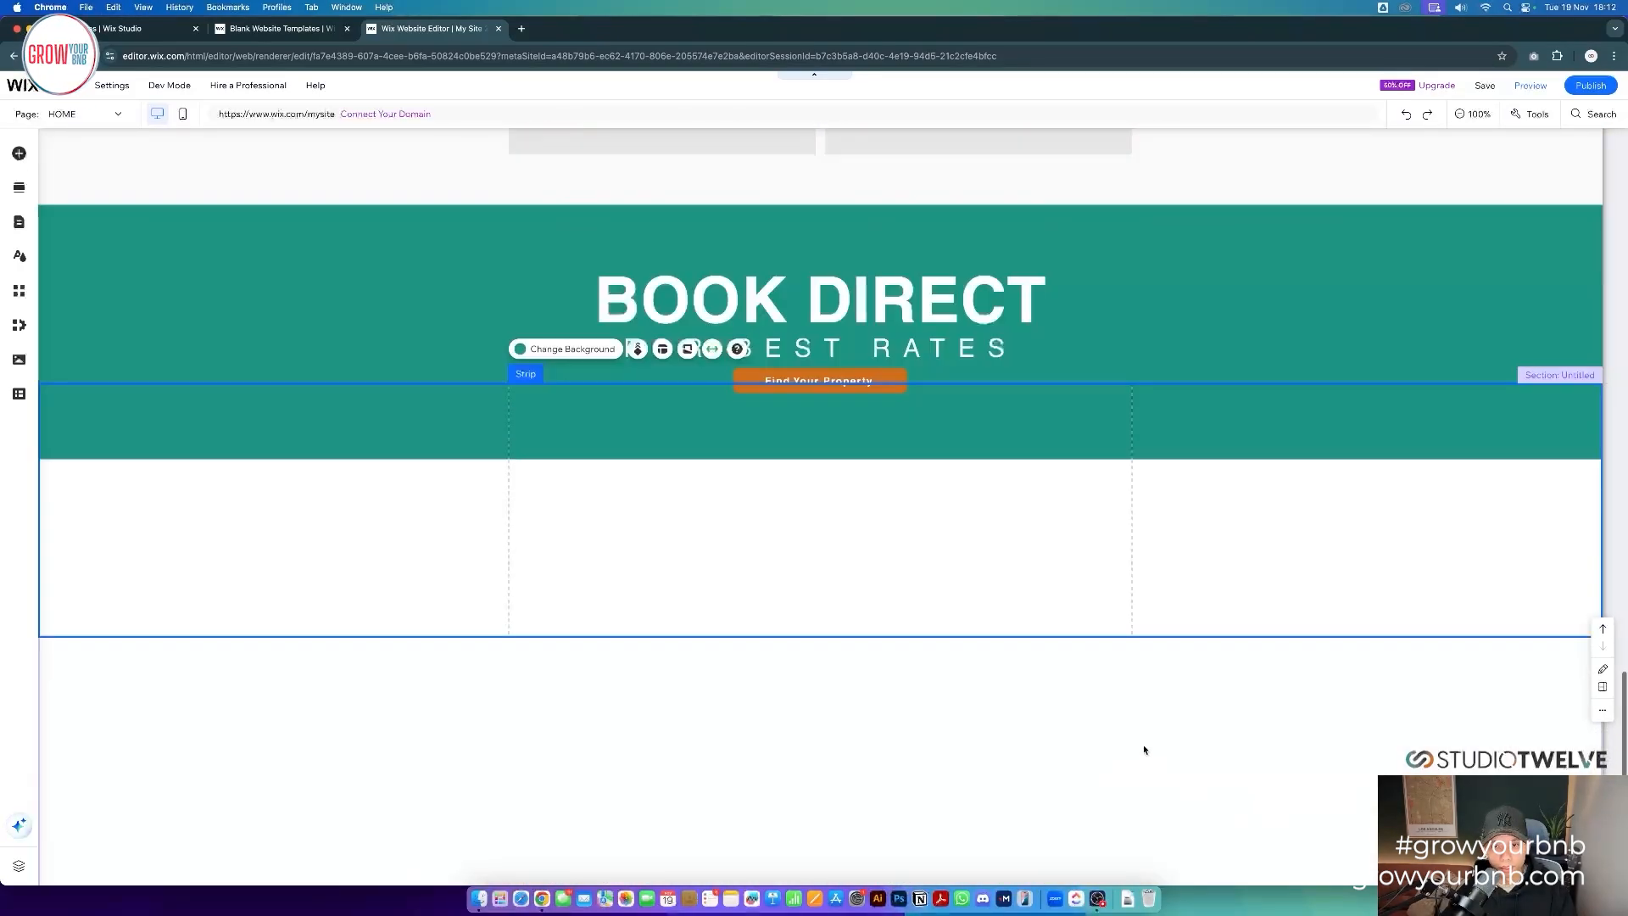
- Align the pasted "BOOK DIRECT" strip with the top of its section and shorten the section to the strip's height
scroll(1131, 741, "down", 2)
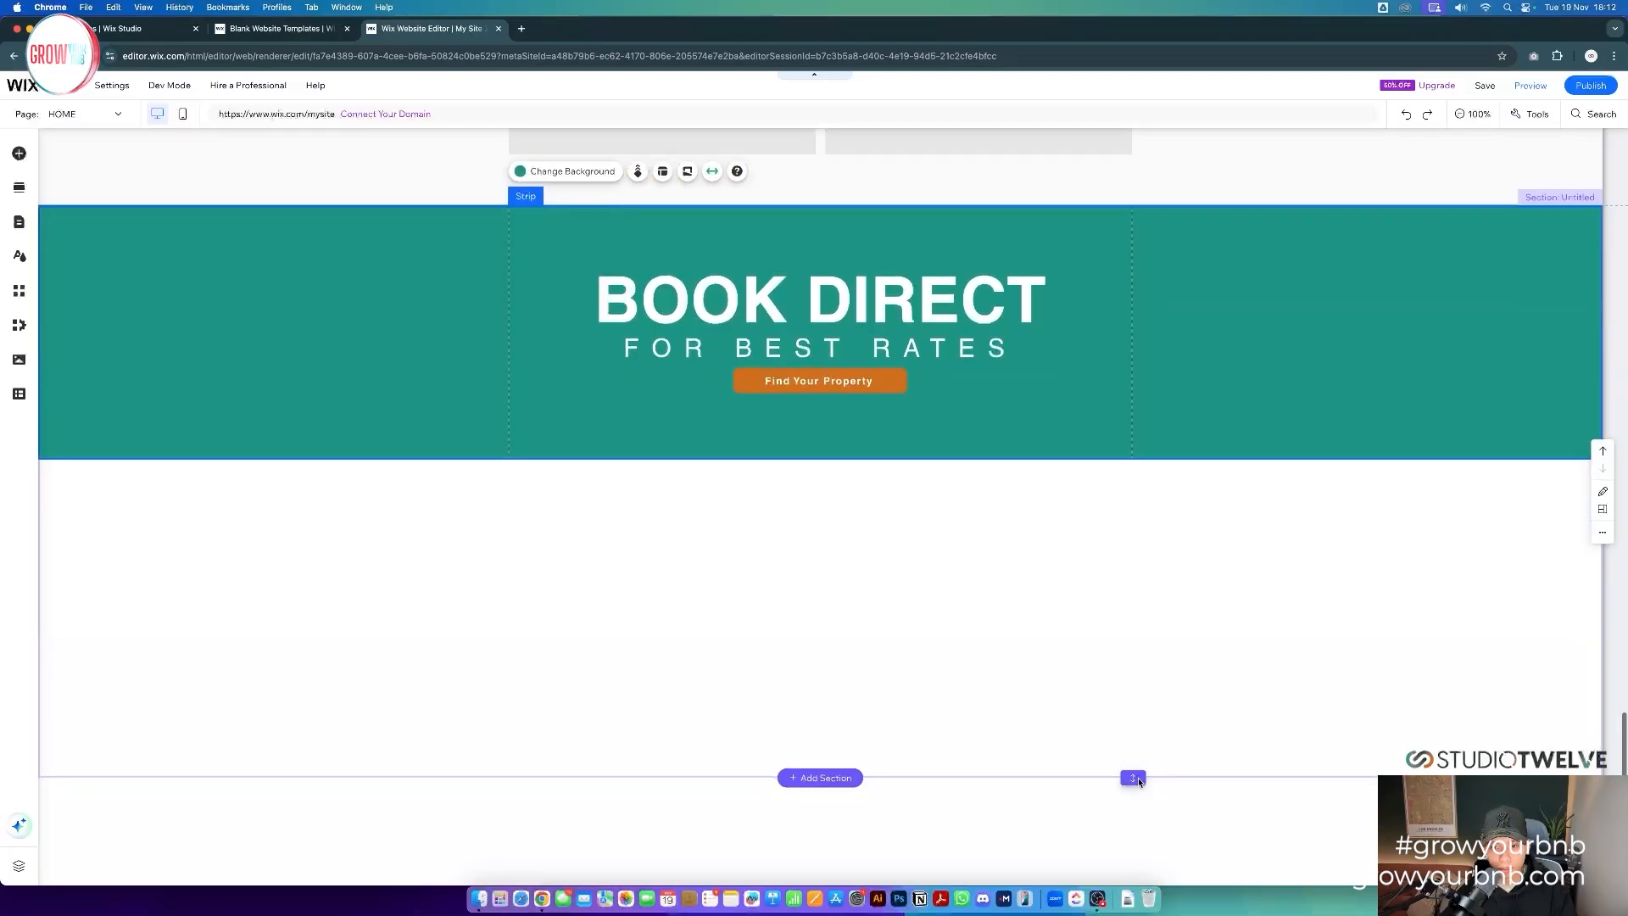
left_click(1046, 584)
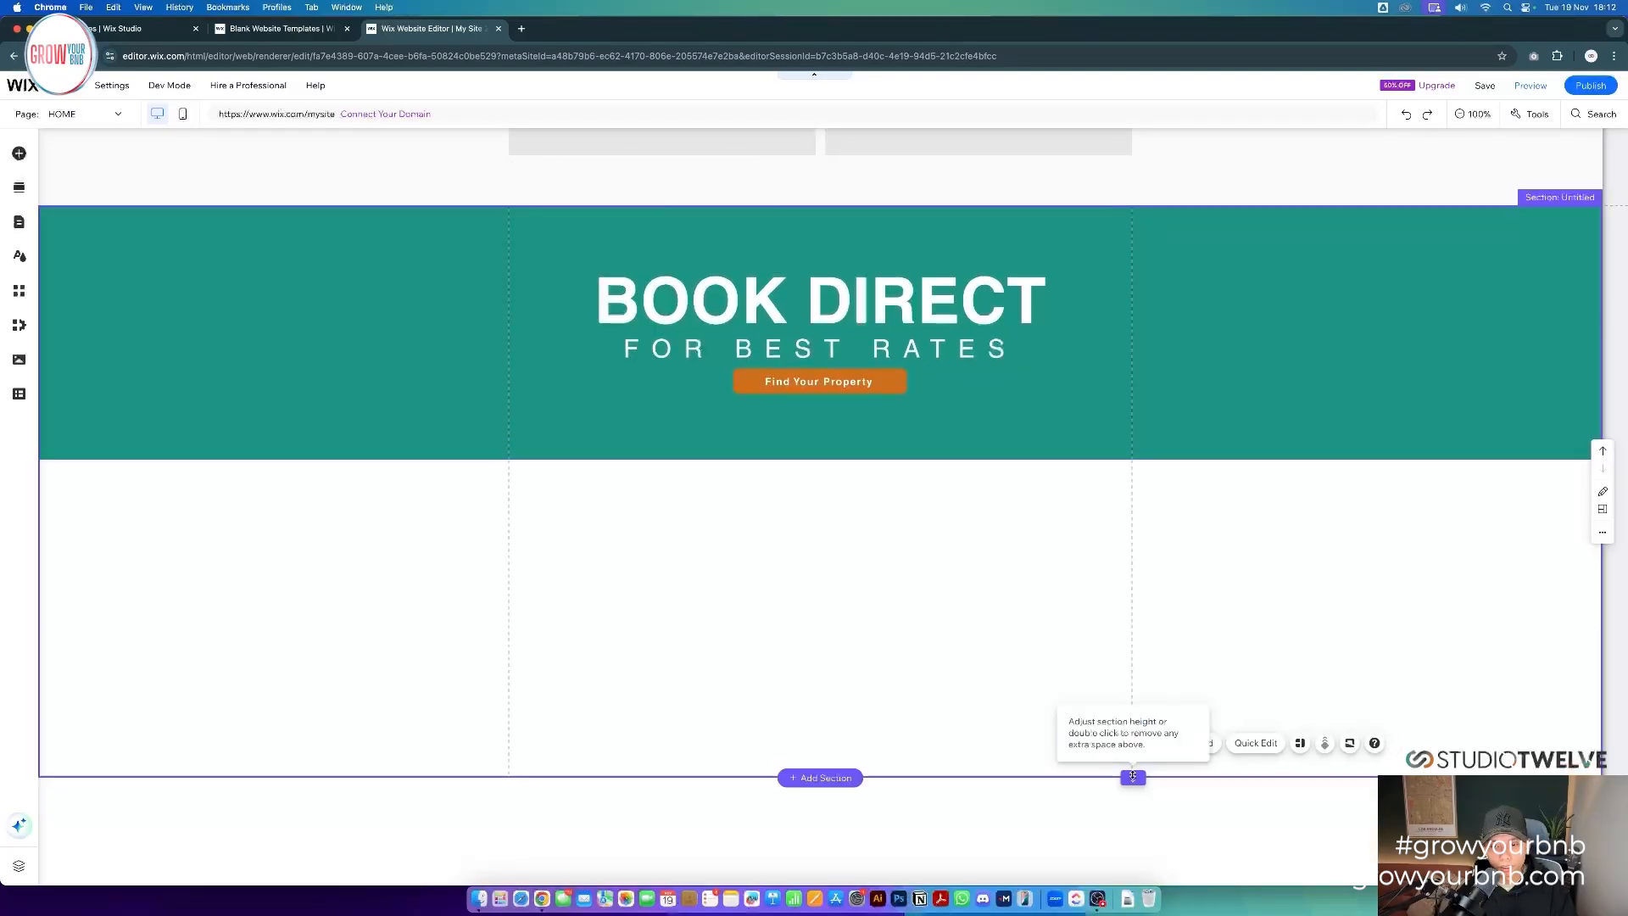
left_click_drag(1133, 775, 1129, 415)
scroll(1118, 519, "up", 5)
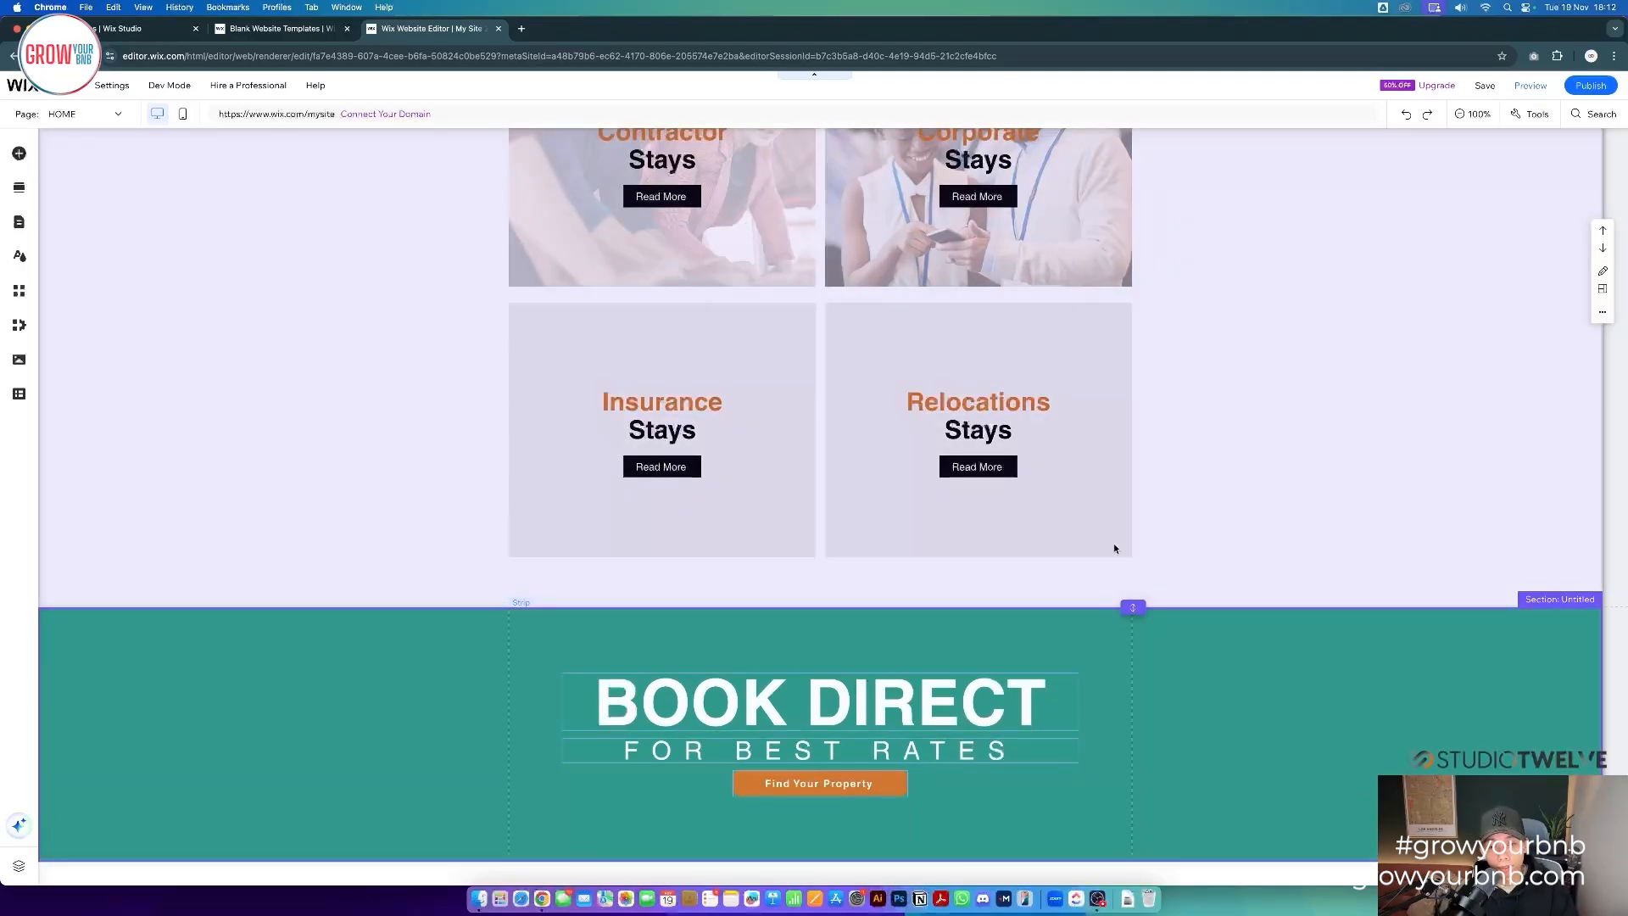
scroll(1116, 552, "down", 1)
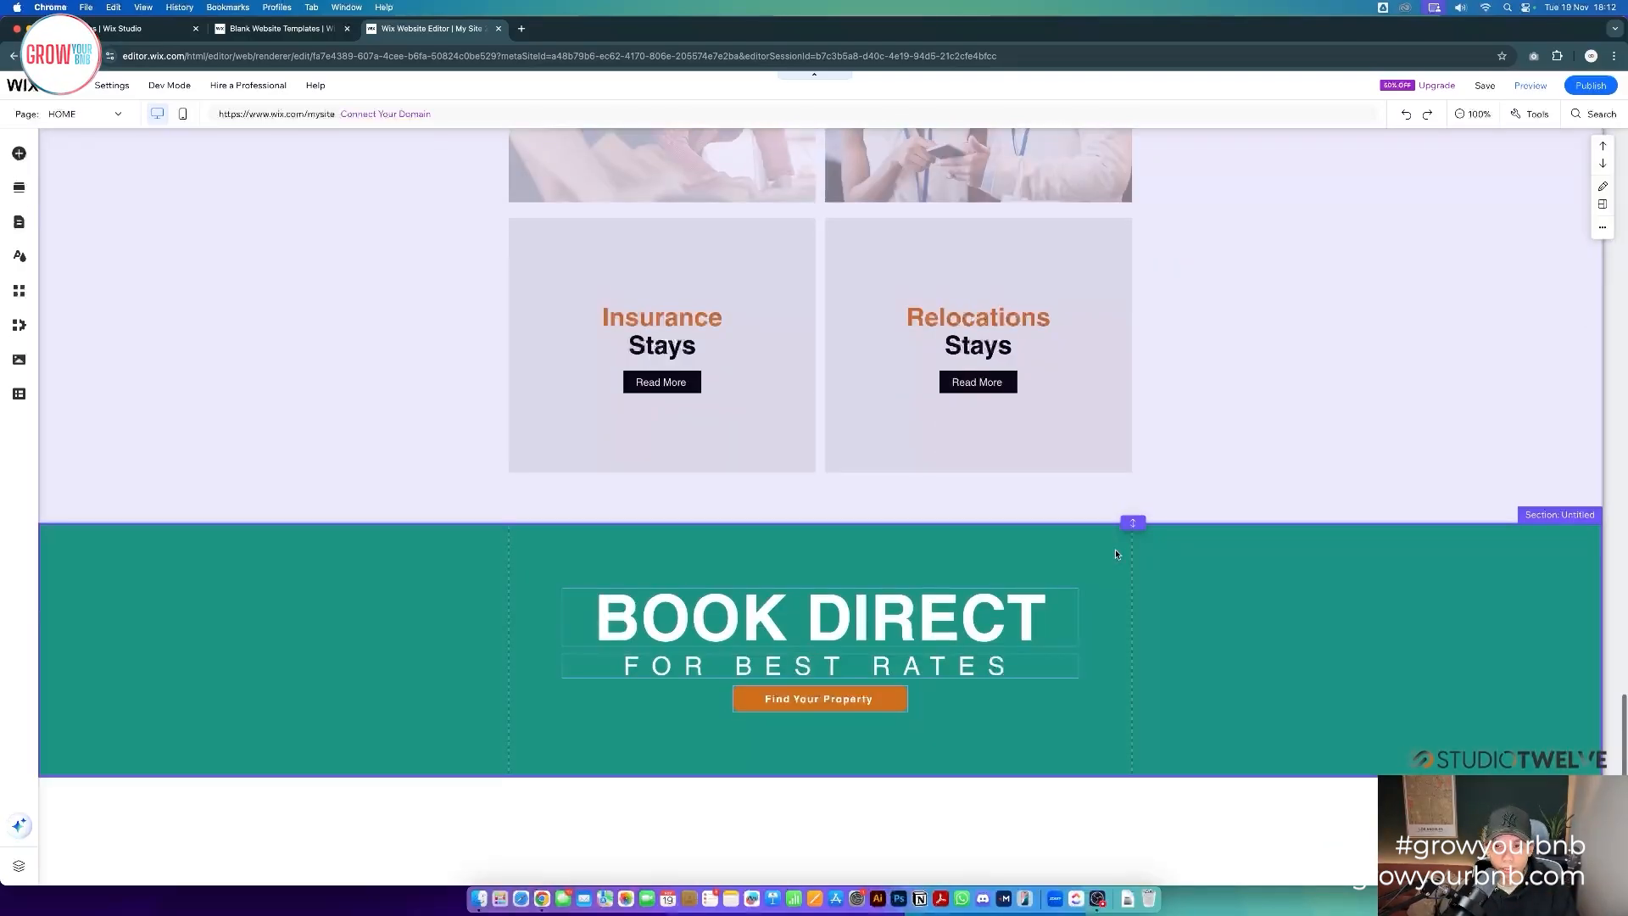
- Preview the page, test the lower banner's "Find Your Property" button, check the property cards, and return to editing
left_click(1530, 85)
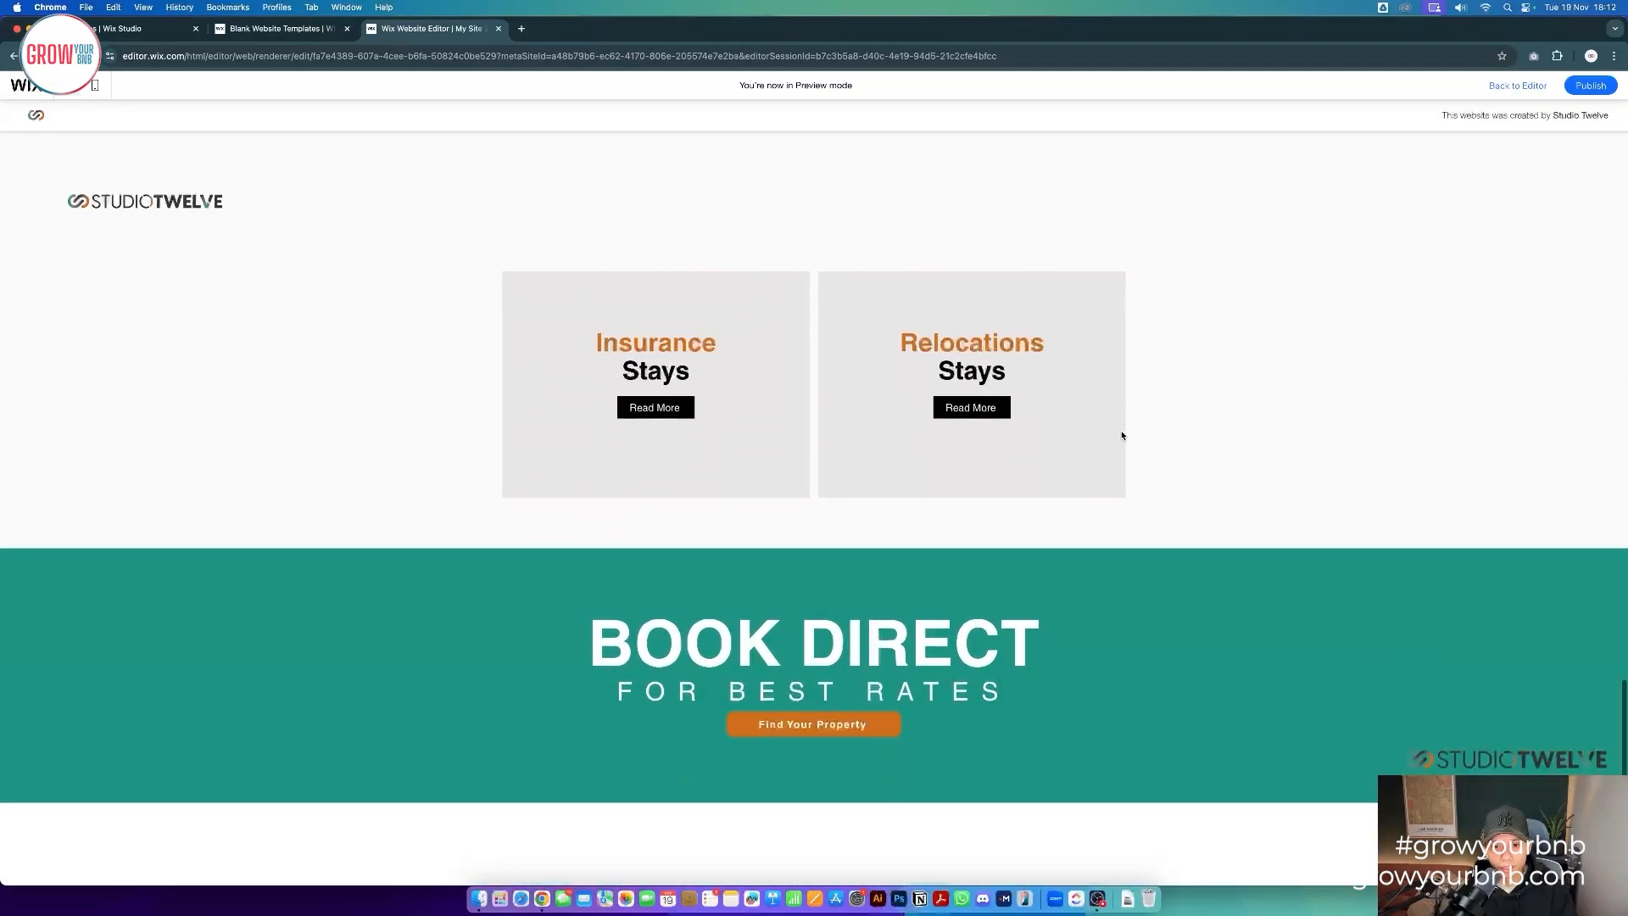
left_click(821, 727)
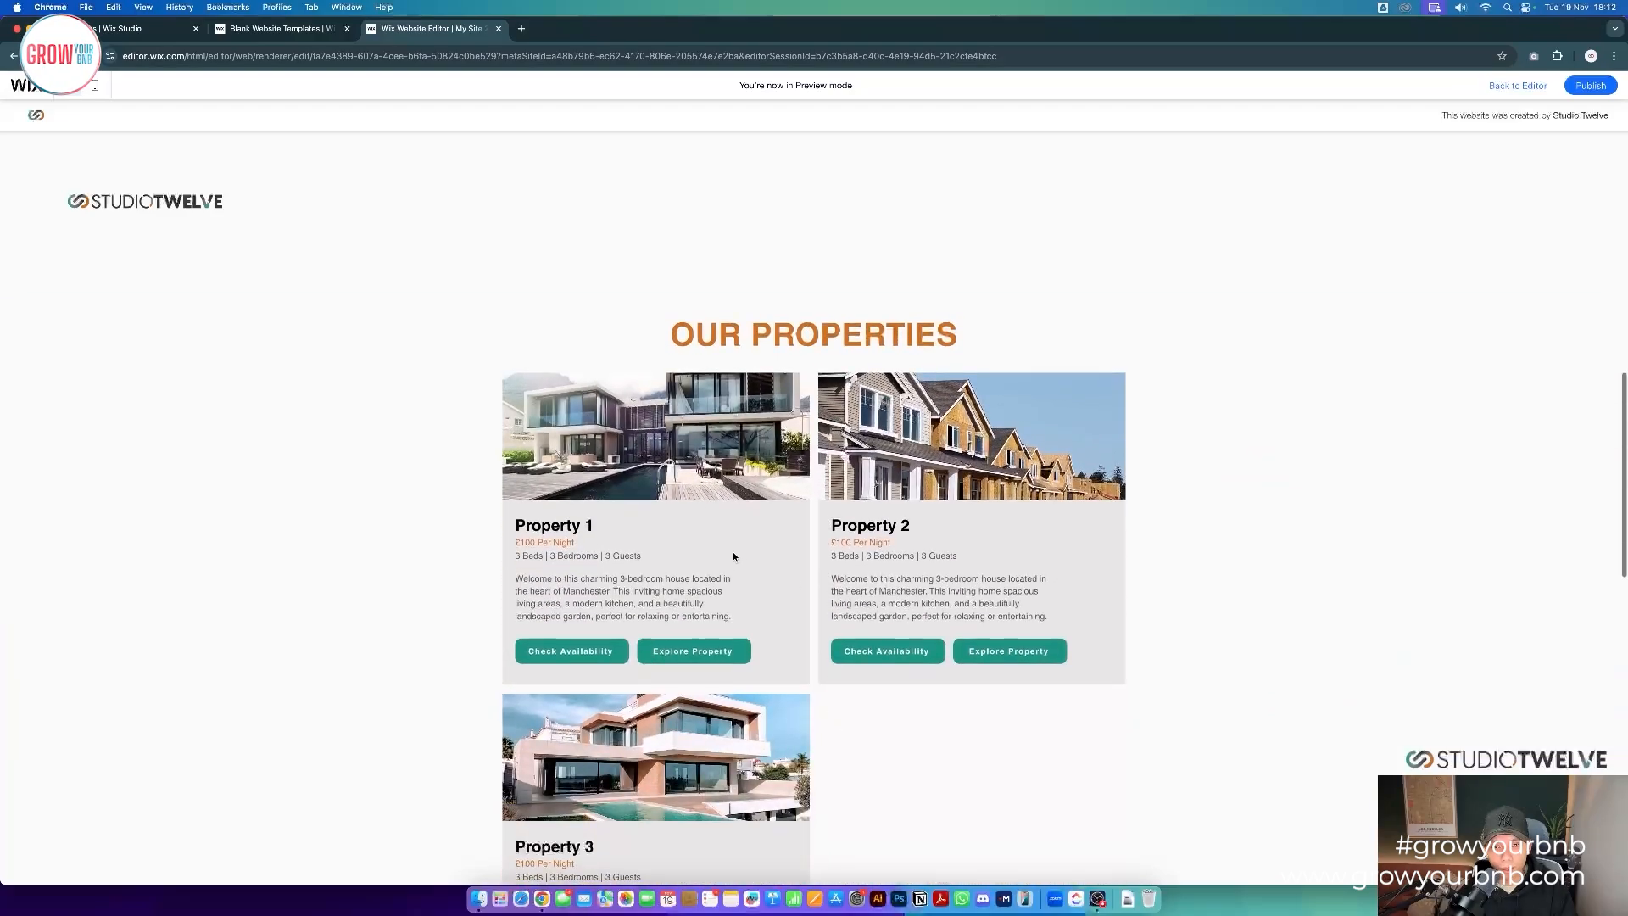
scroll(1134, 644, "down", 2)
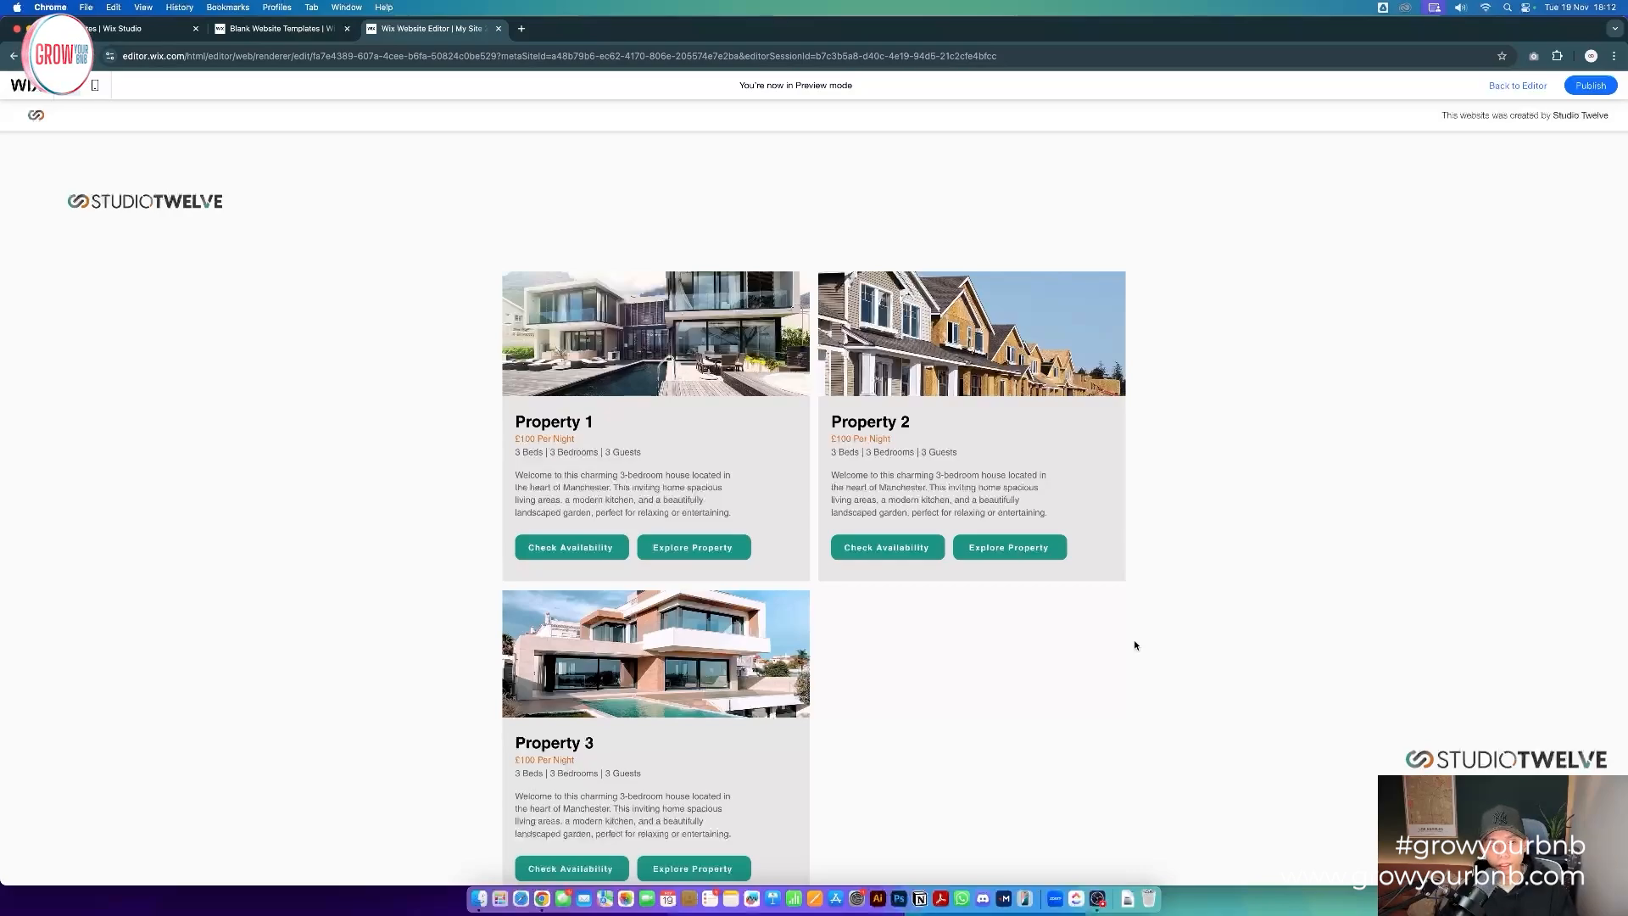
scroll(1134, 645, "down", 10)
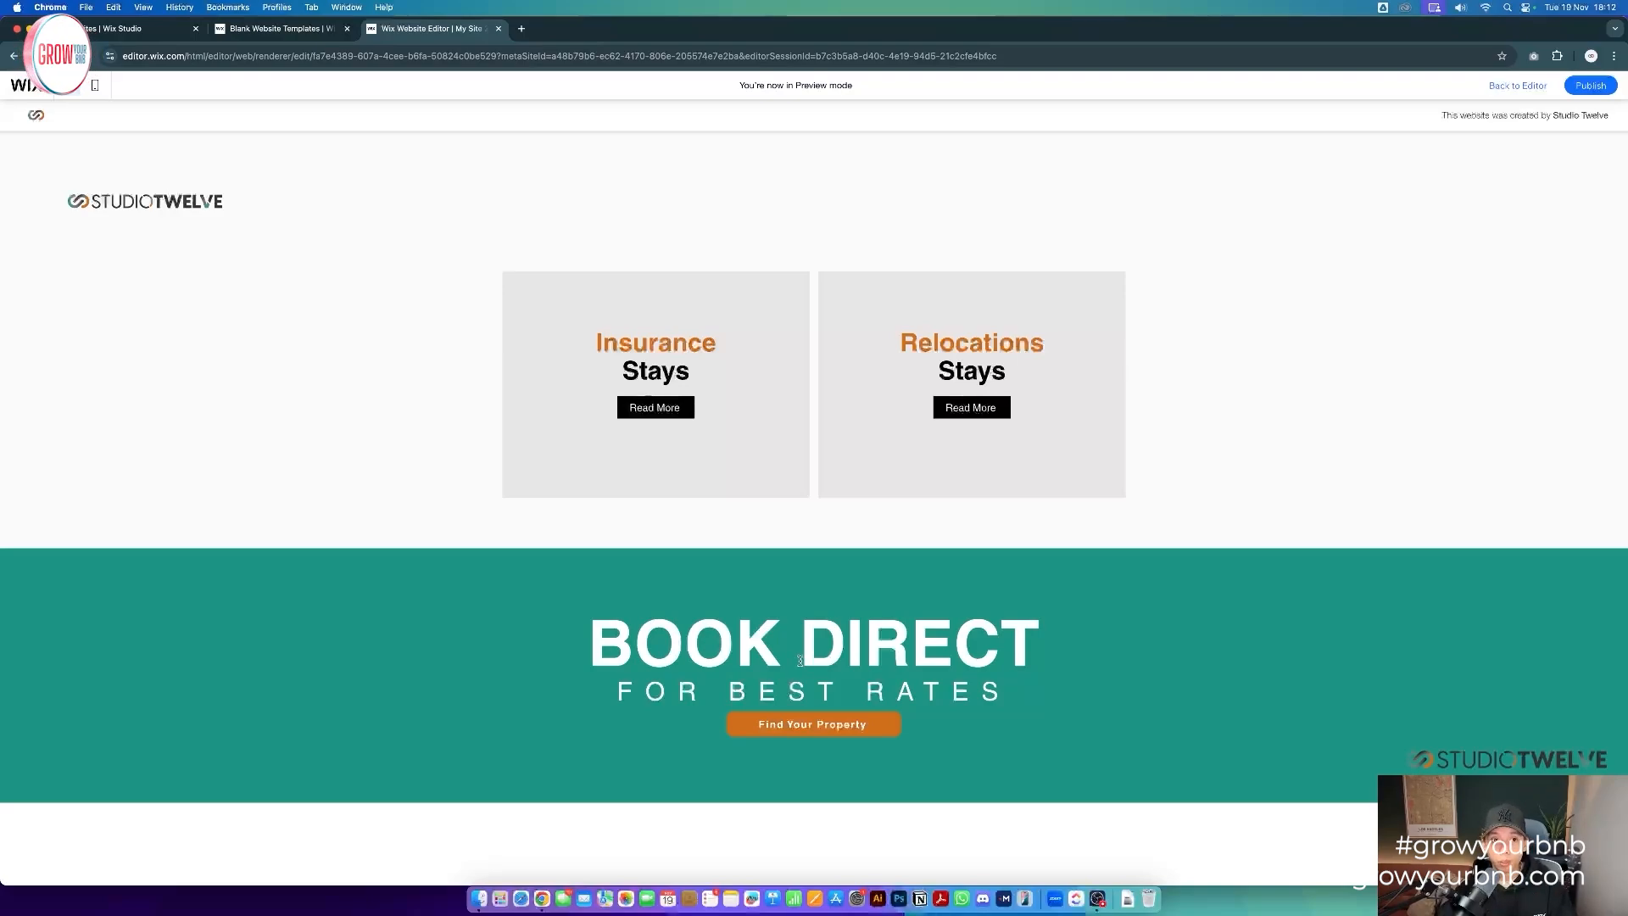
left_click(1494, 87)
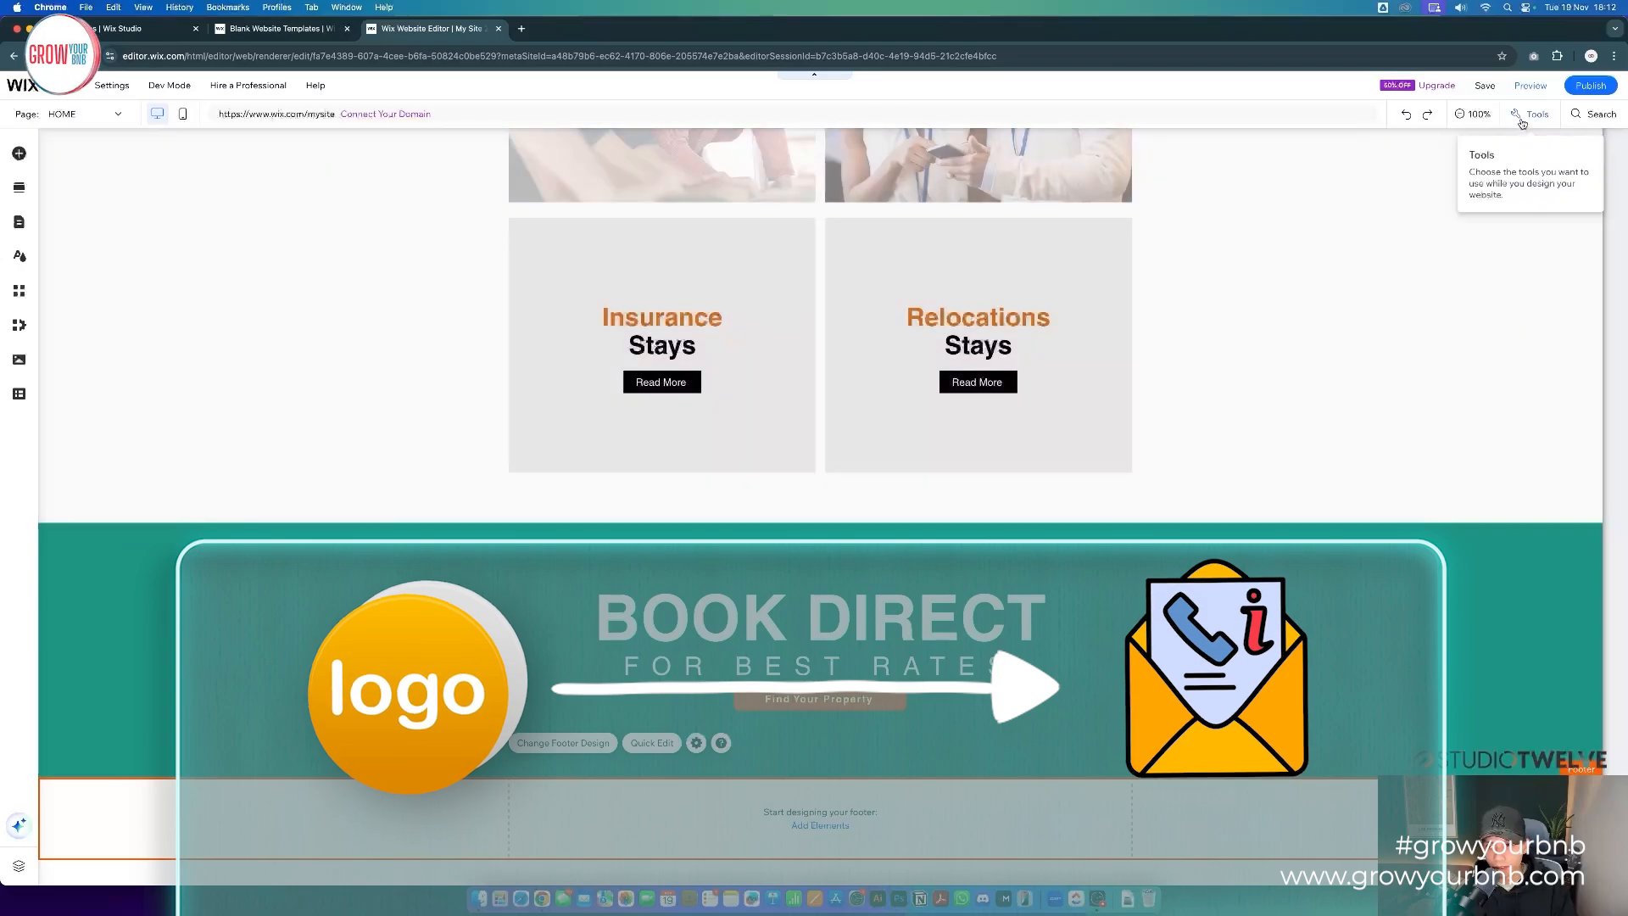
- Show the editing toolbar and set the footer's height to 300 px
left_click(1522, 119)
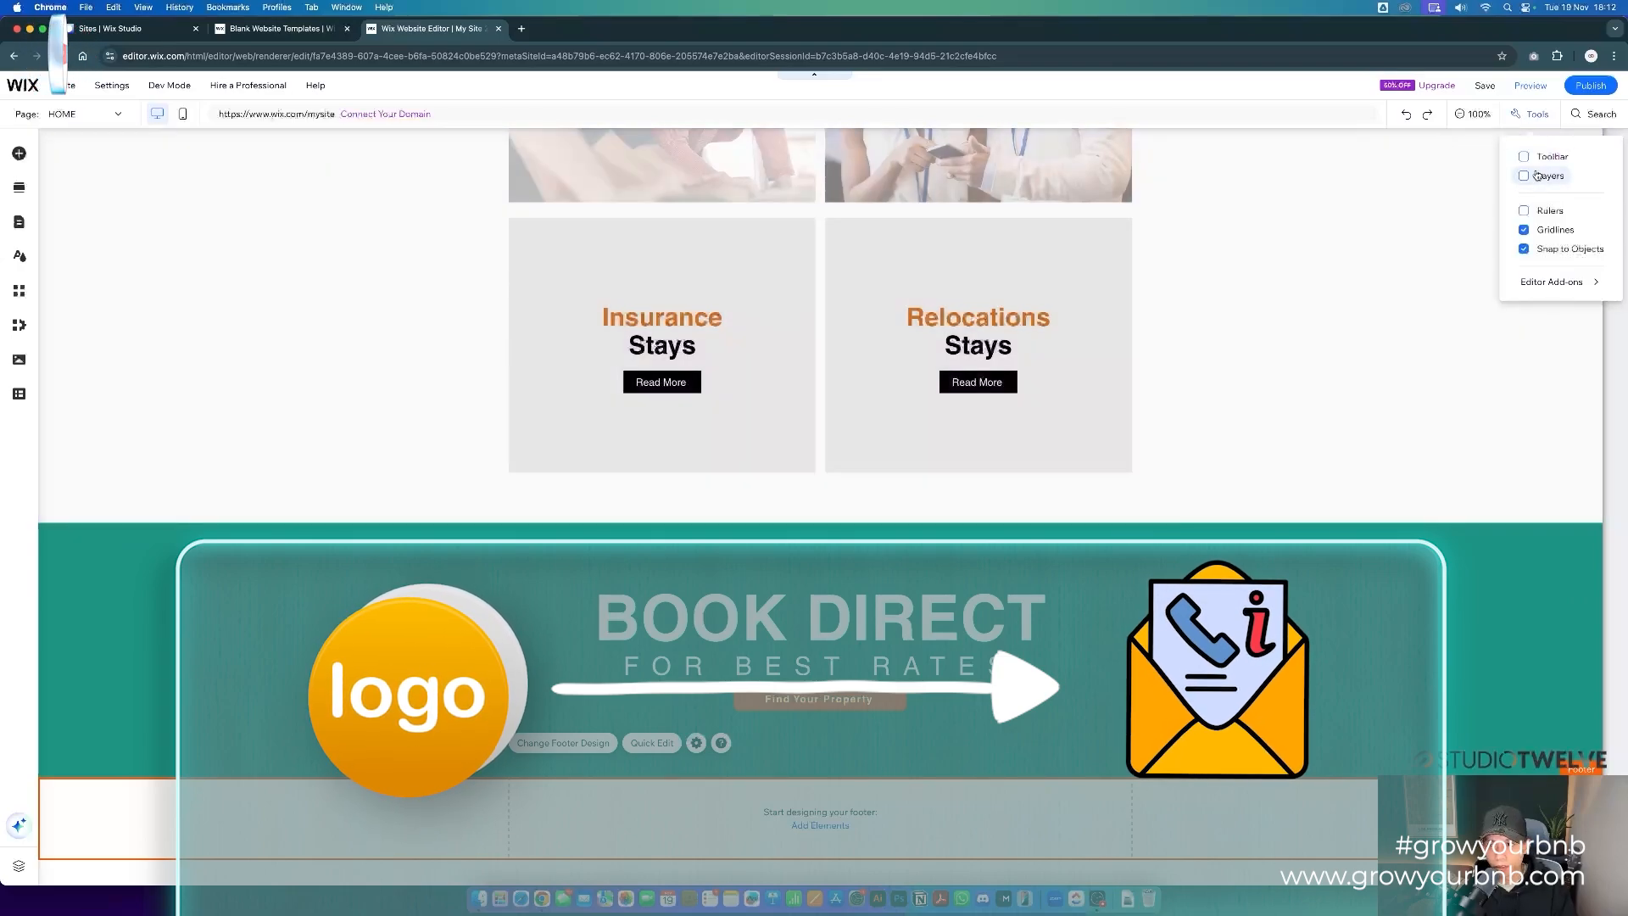
left_click(1524, 156)
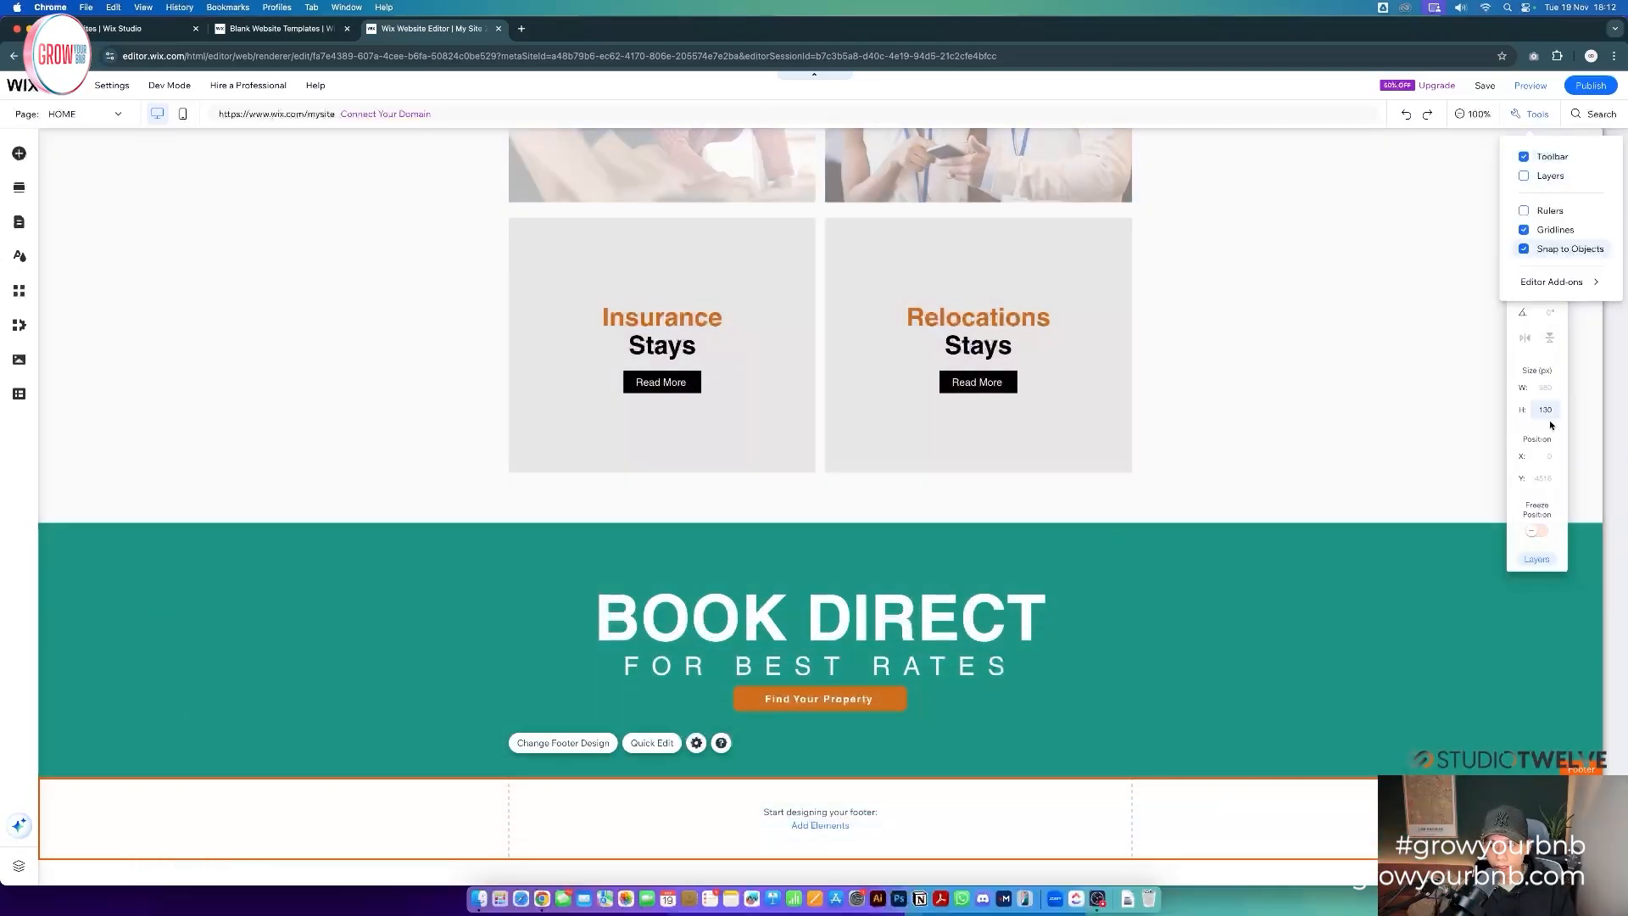
left_click(1553, 412)
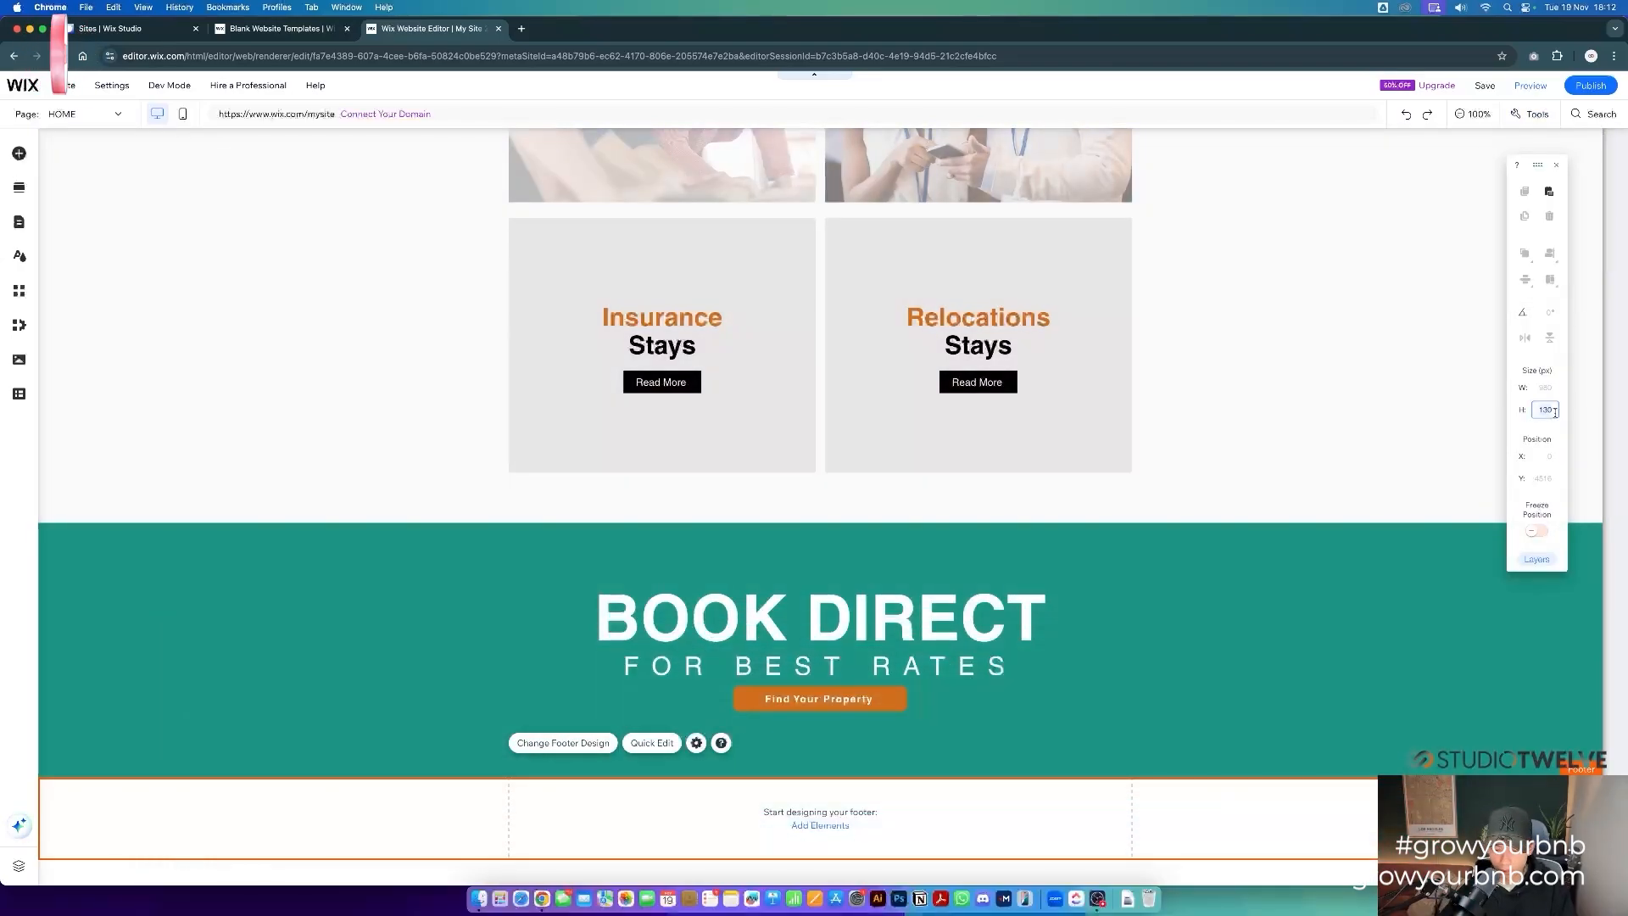
type("300")
key("Return")
scroll(1237, 518, "up", 20)
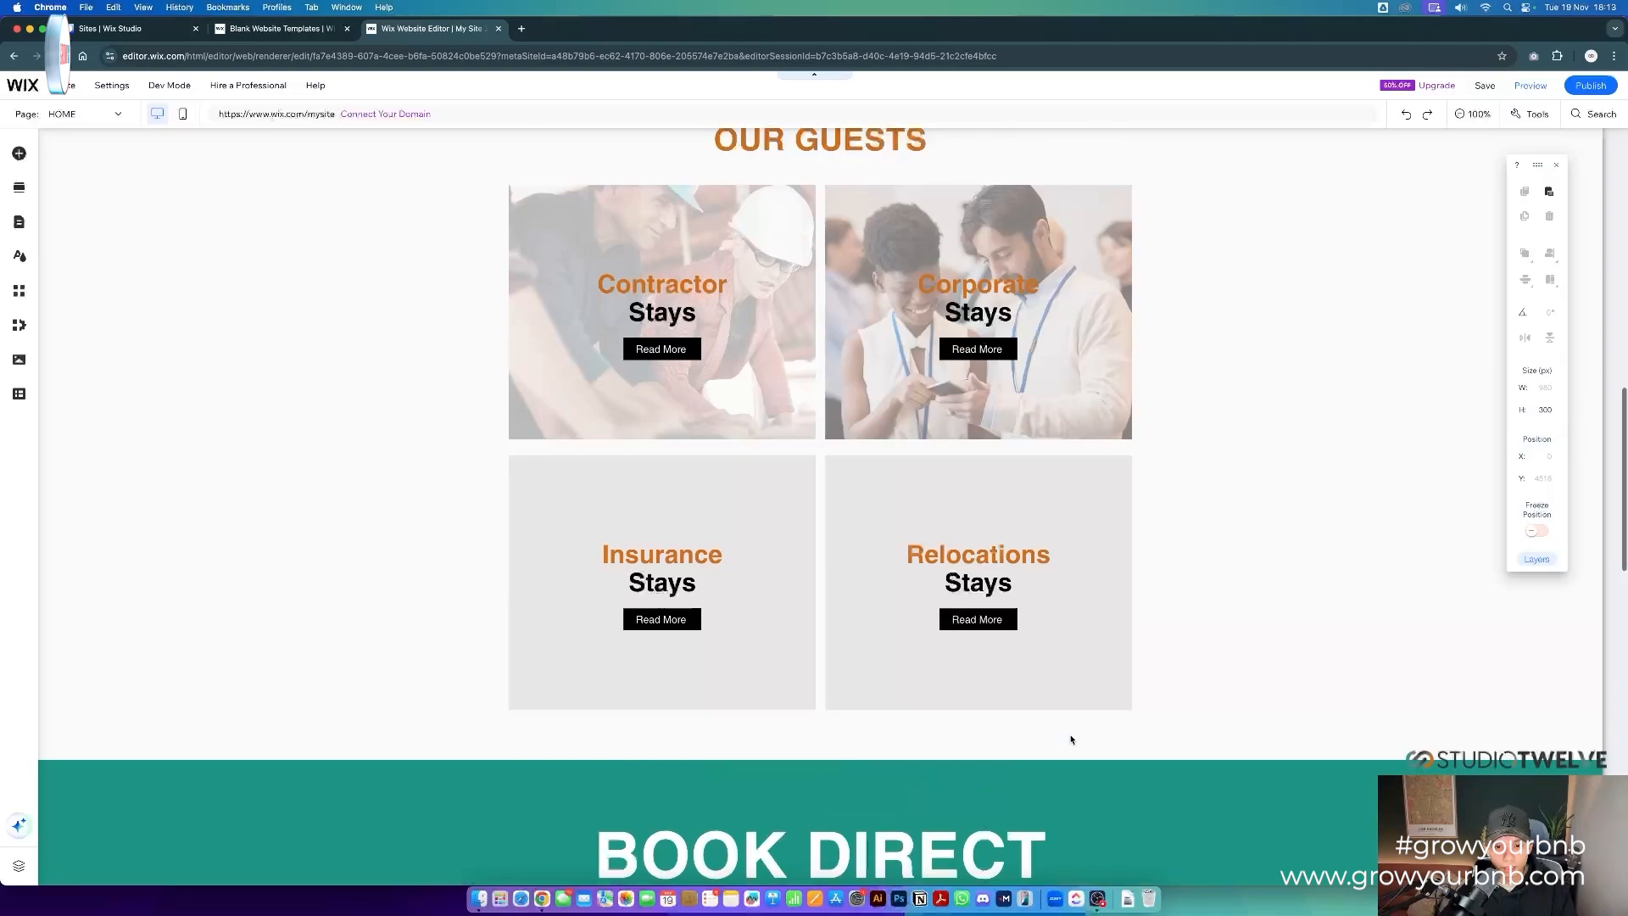
left_click(447, 243)
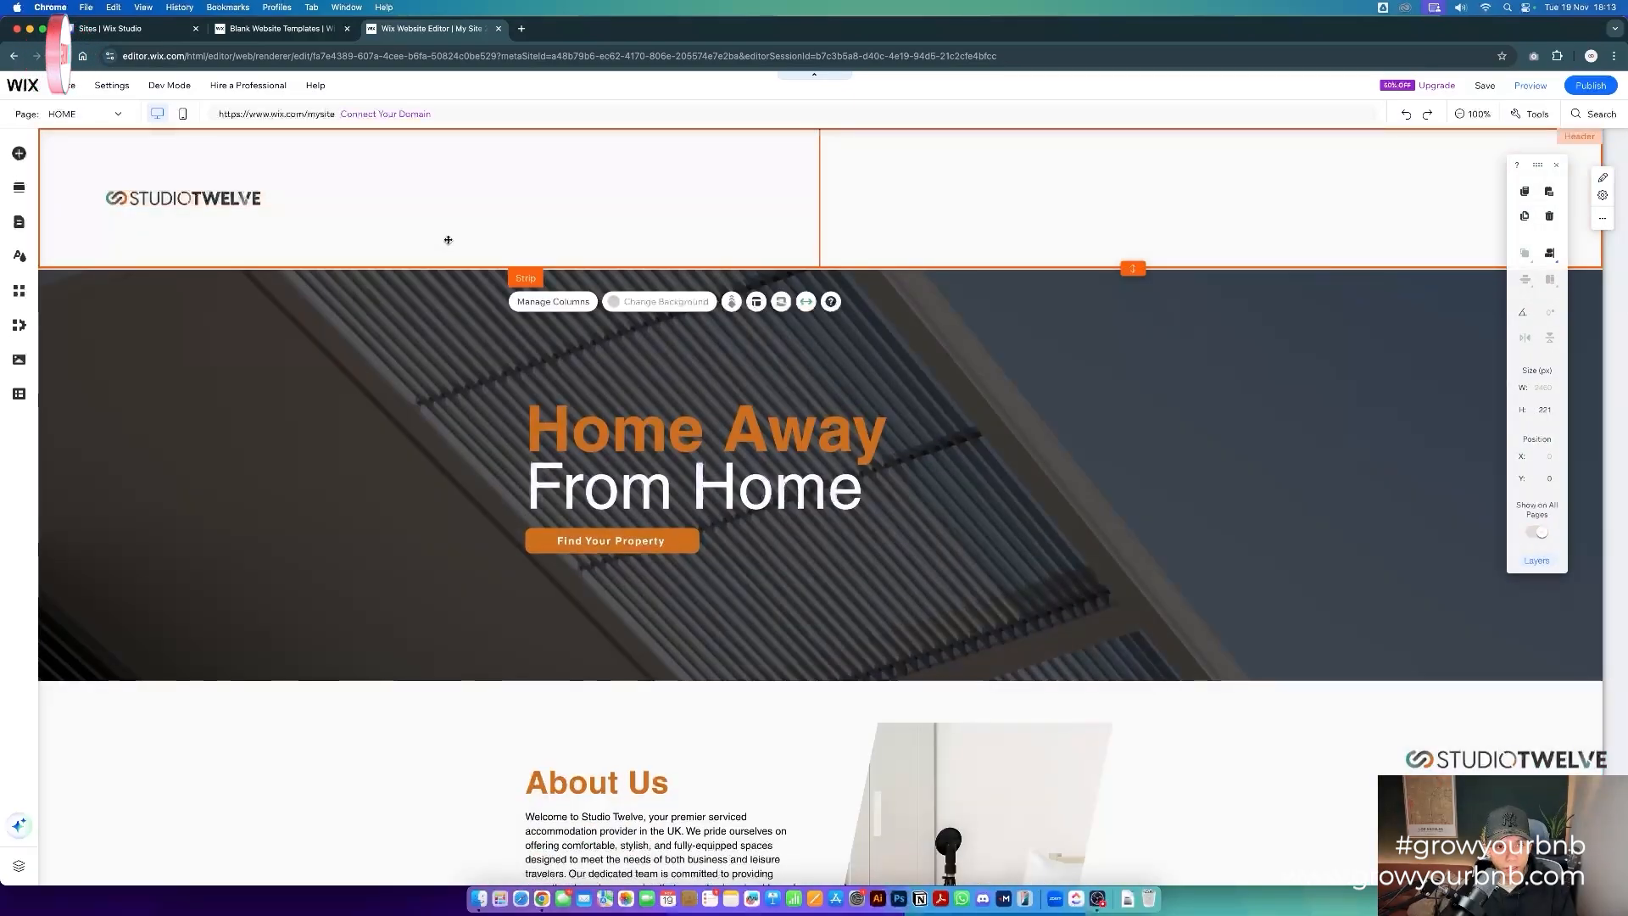
scroll(453, 658, "down", 20)
left_click(561, 799)
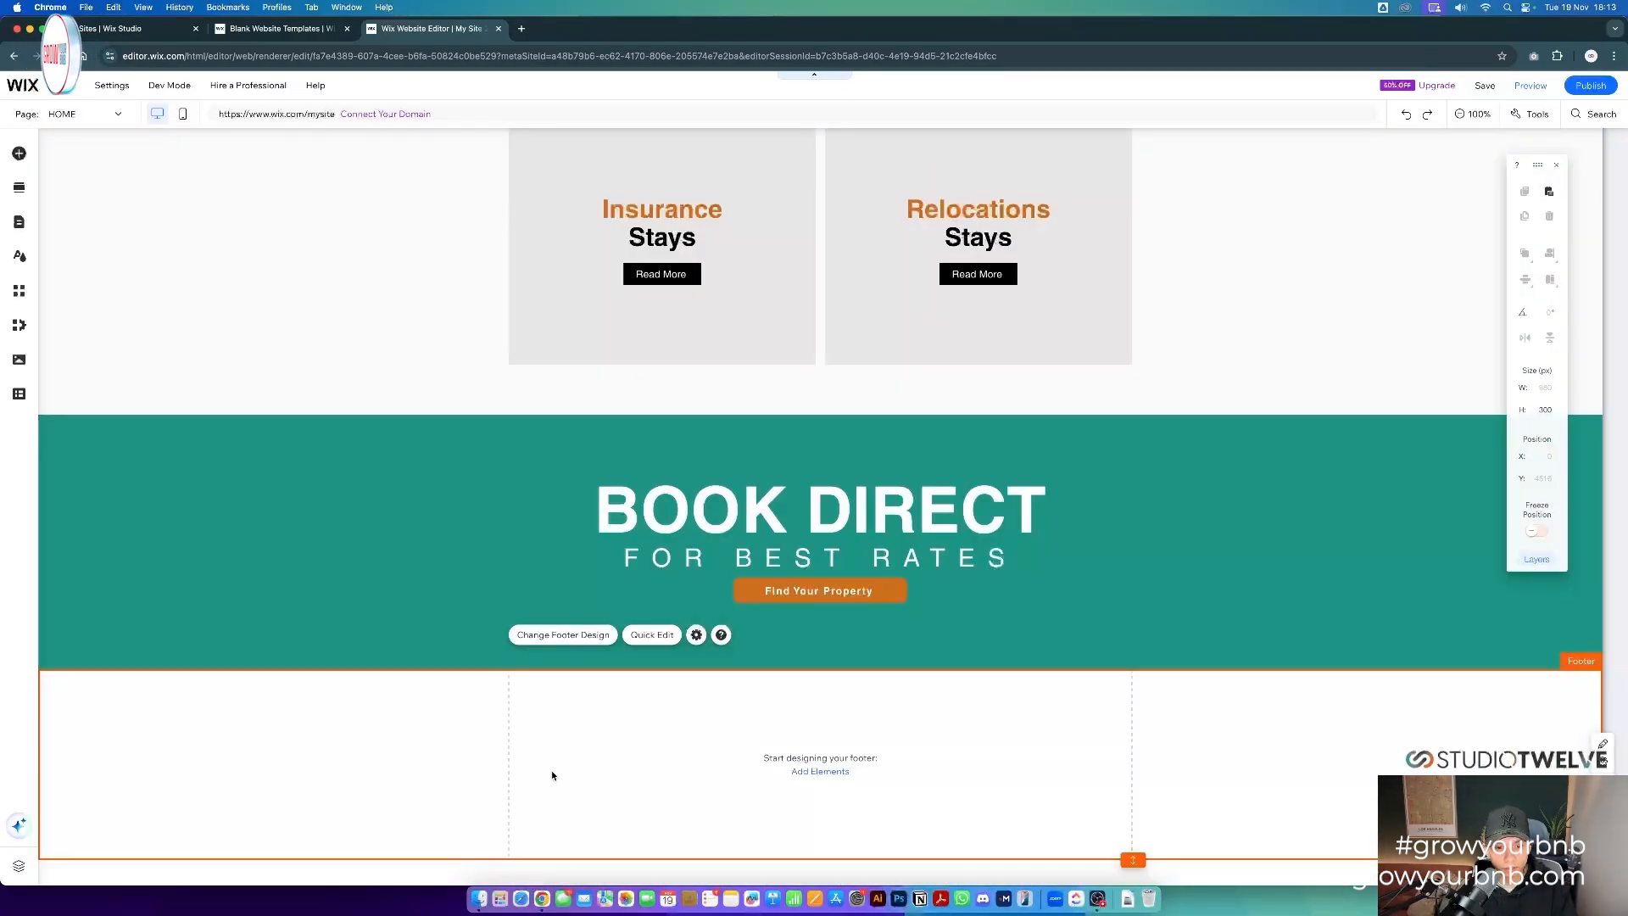
- Copy the Studio Twelve logo from the header into the footer and place it just inside the left gridline
scroll(414, 755, "up", 10)
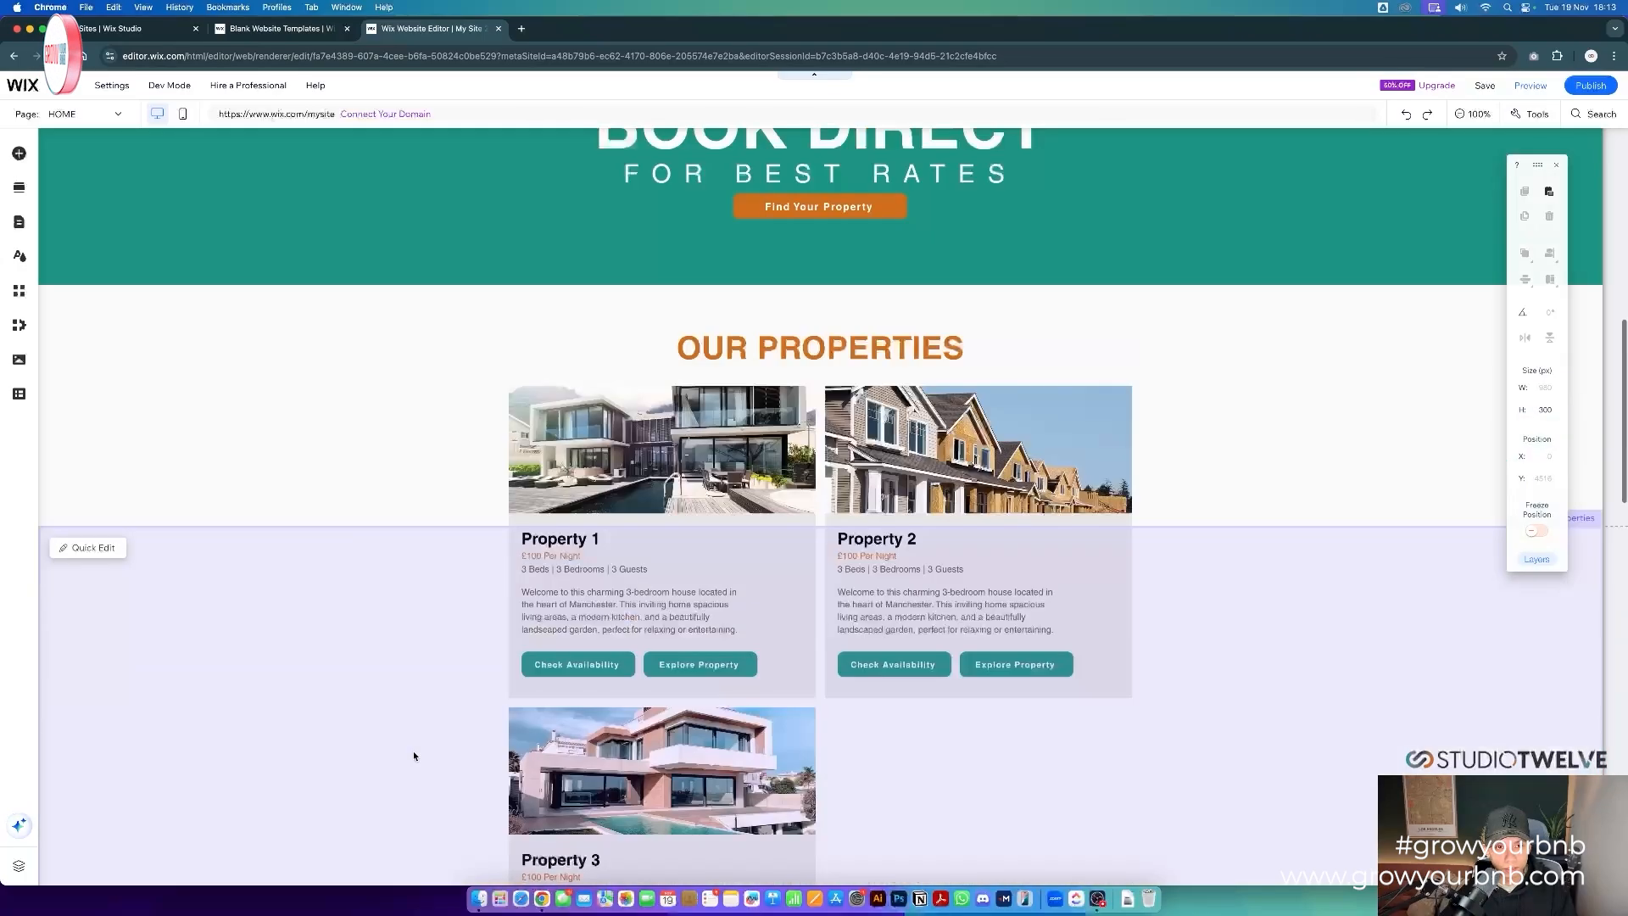
scroll(414, 750, "up", 15)
left_click(195, 192)
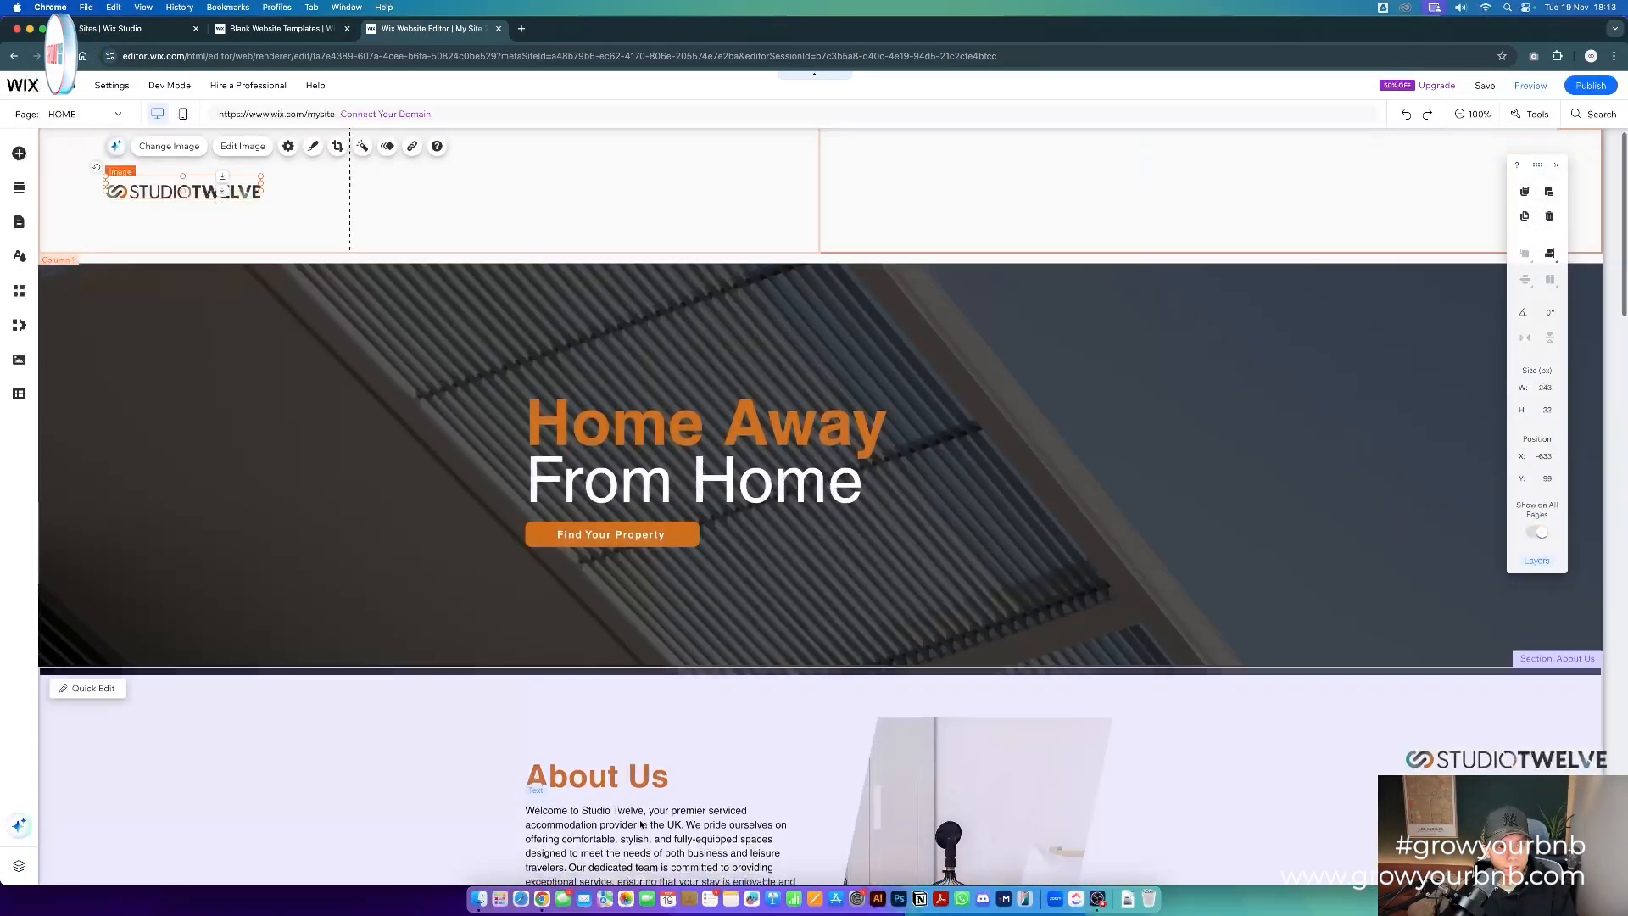
scroll(640, 824, "down", 20)
left_click(926, 737)
key("super+v")
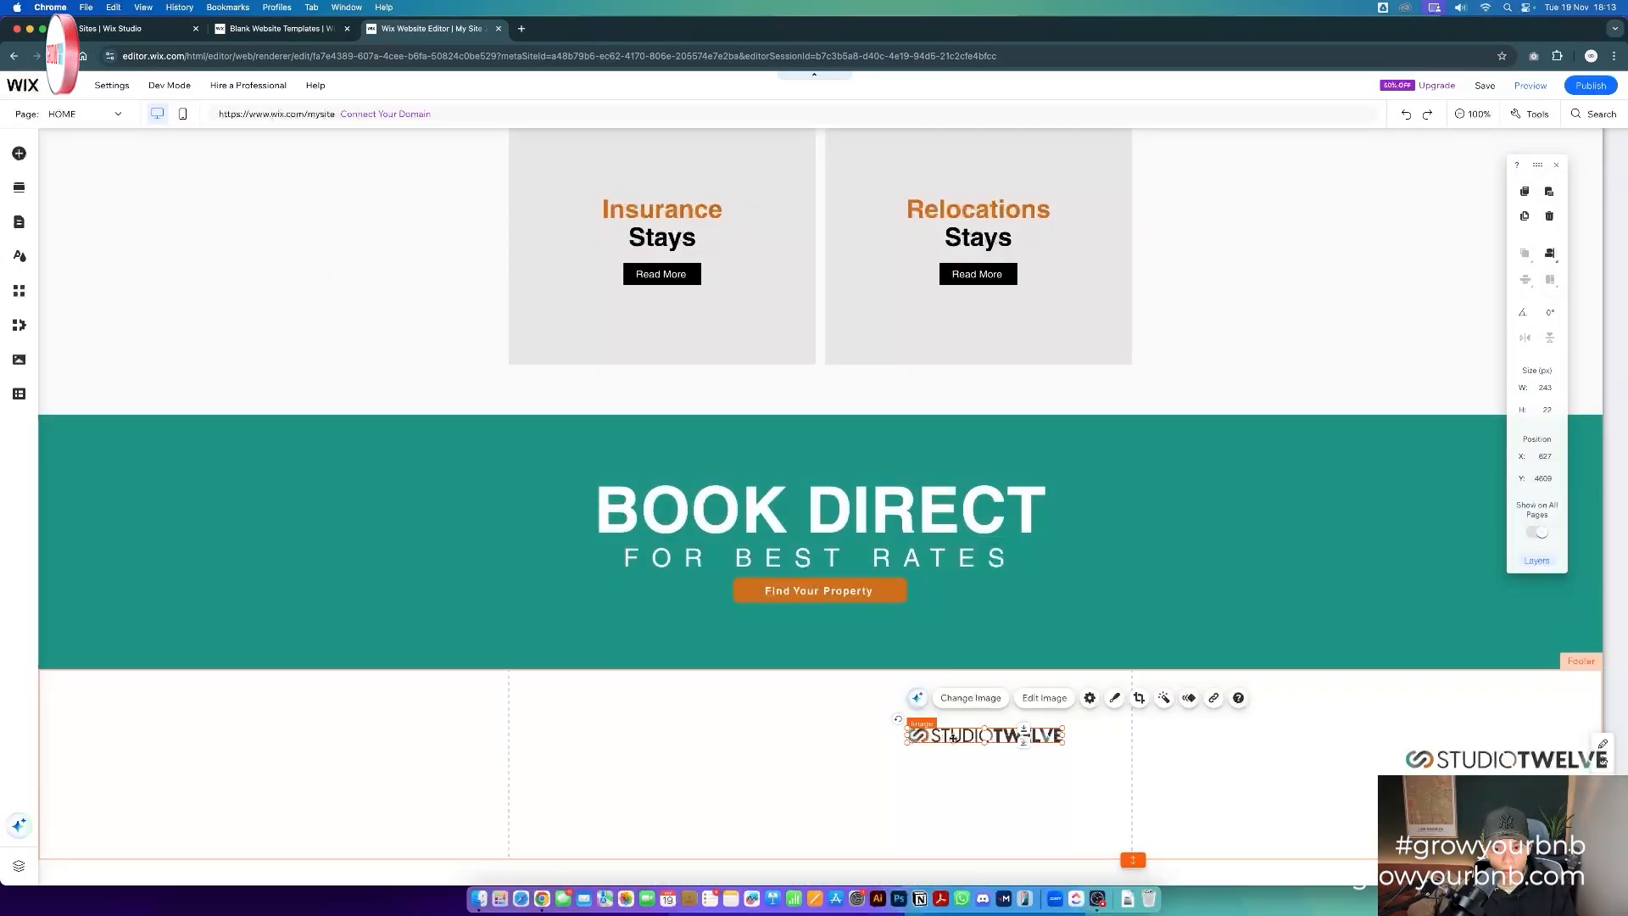
left_click_drag(952, 737, 575, 765)
left_click(803, 774)
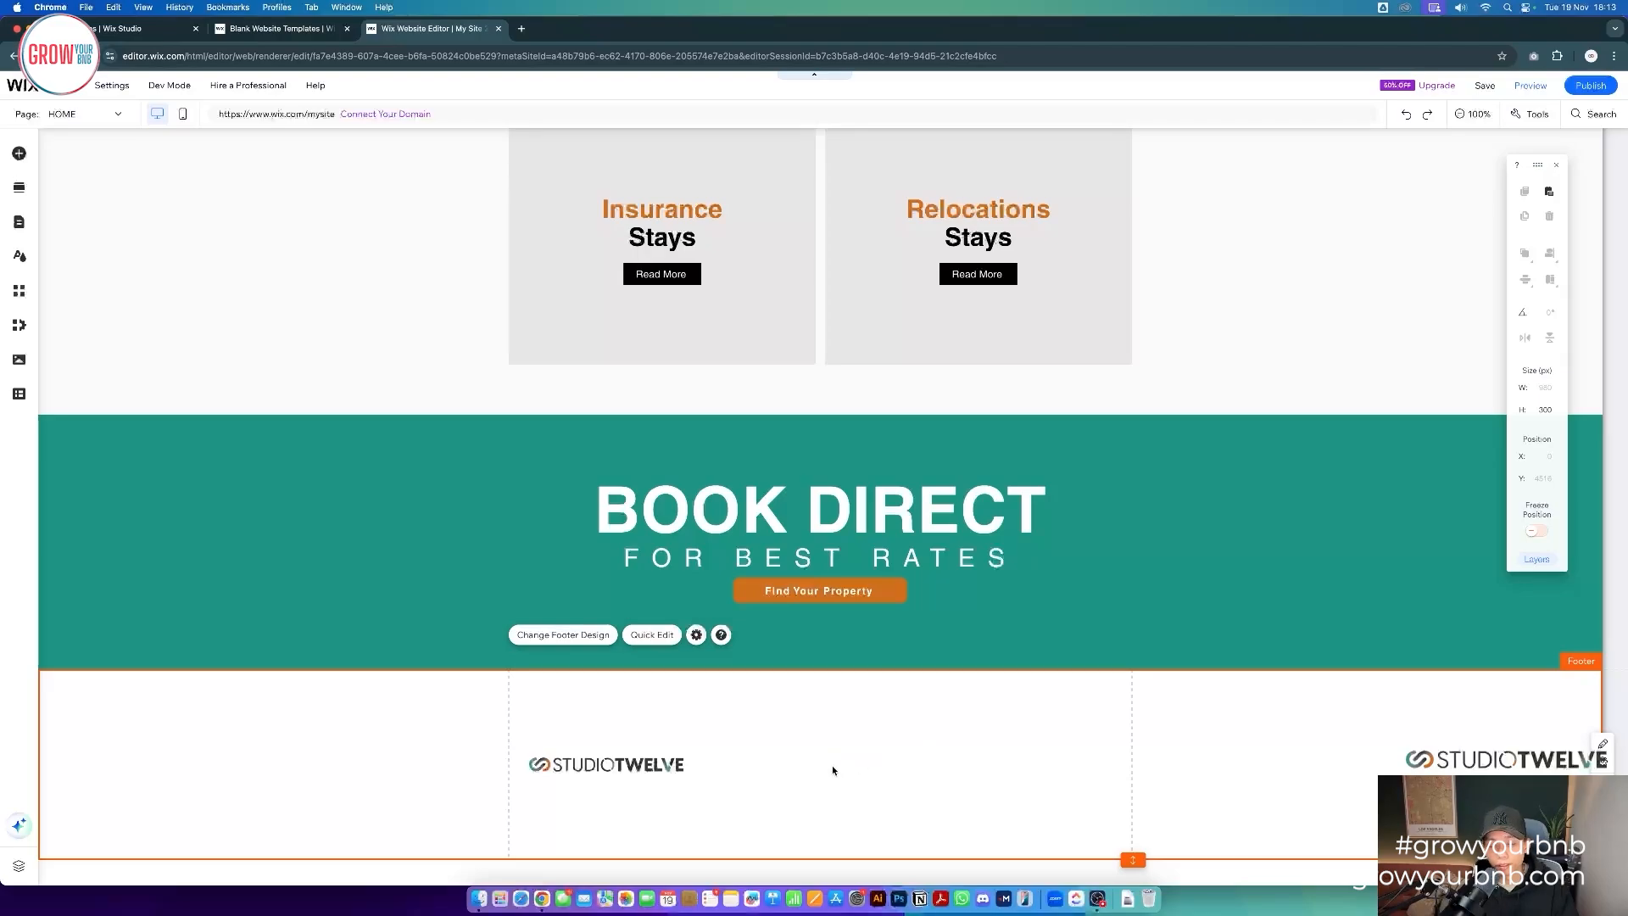
- Find the menu elements and place the first themed horizontal menu in the header's right column
scroll(916, 766, "up", 20)
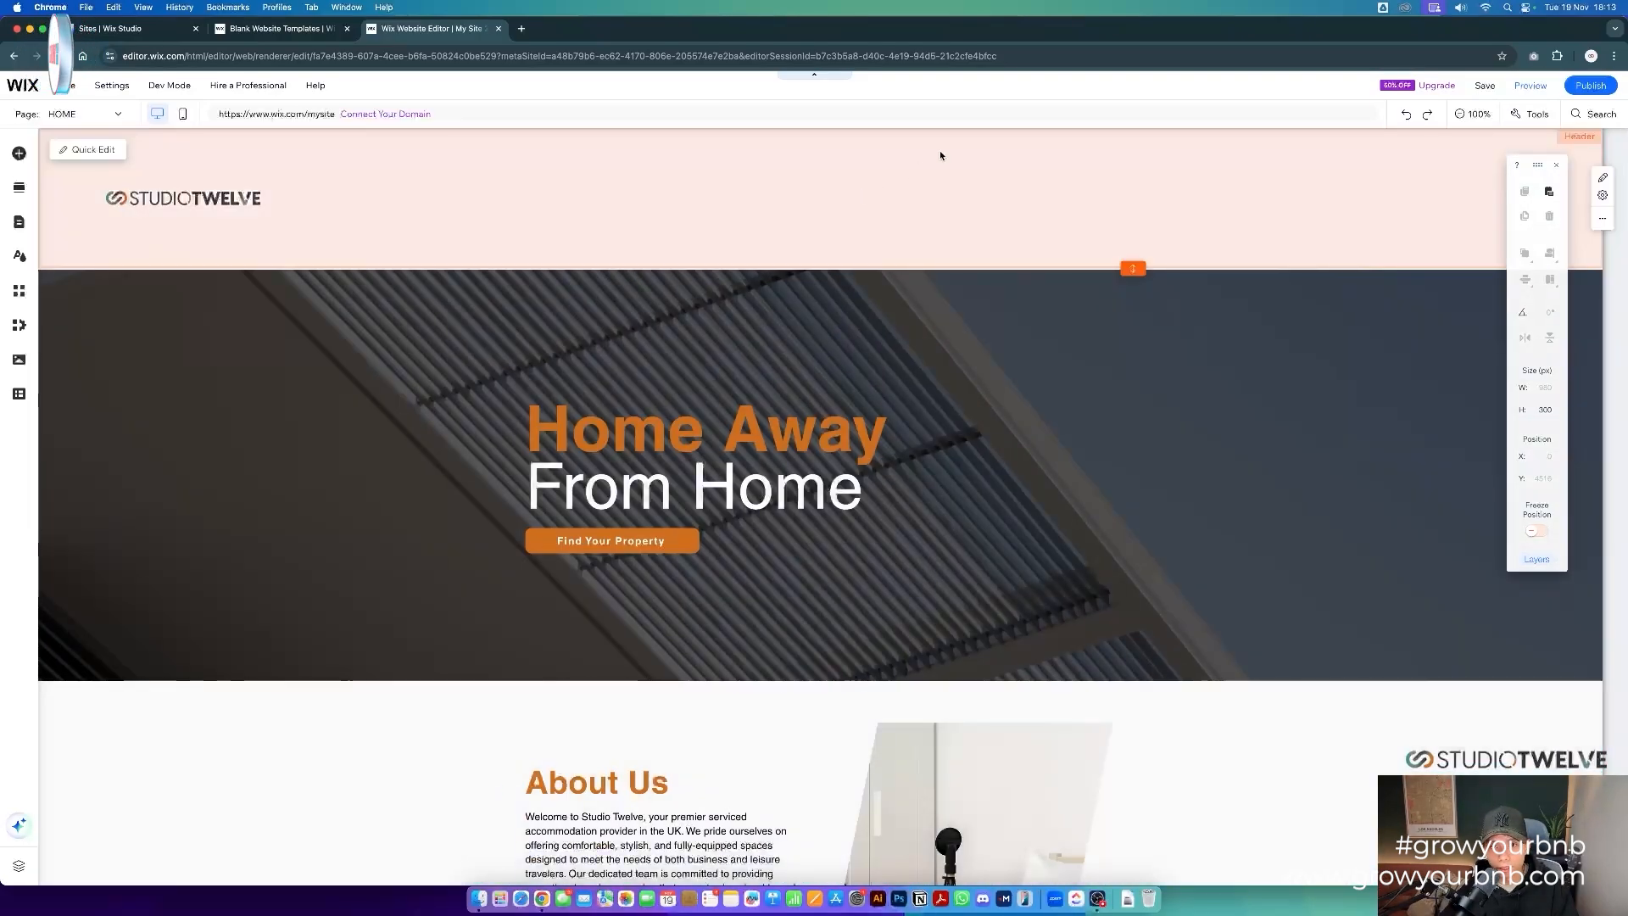
left_click(939, 155)
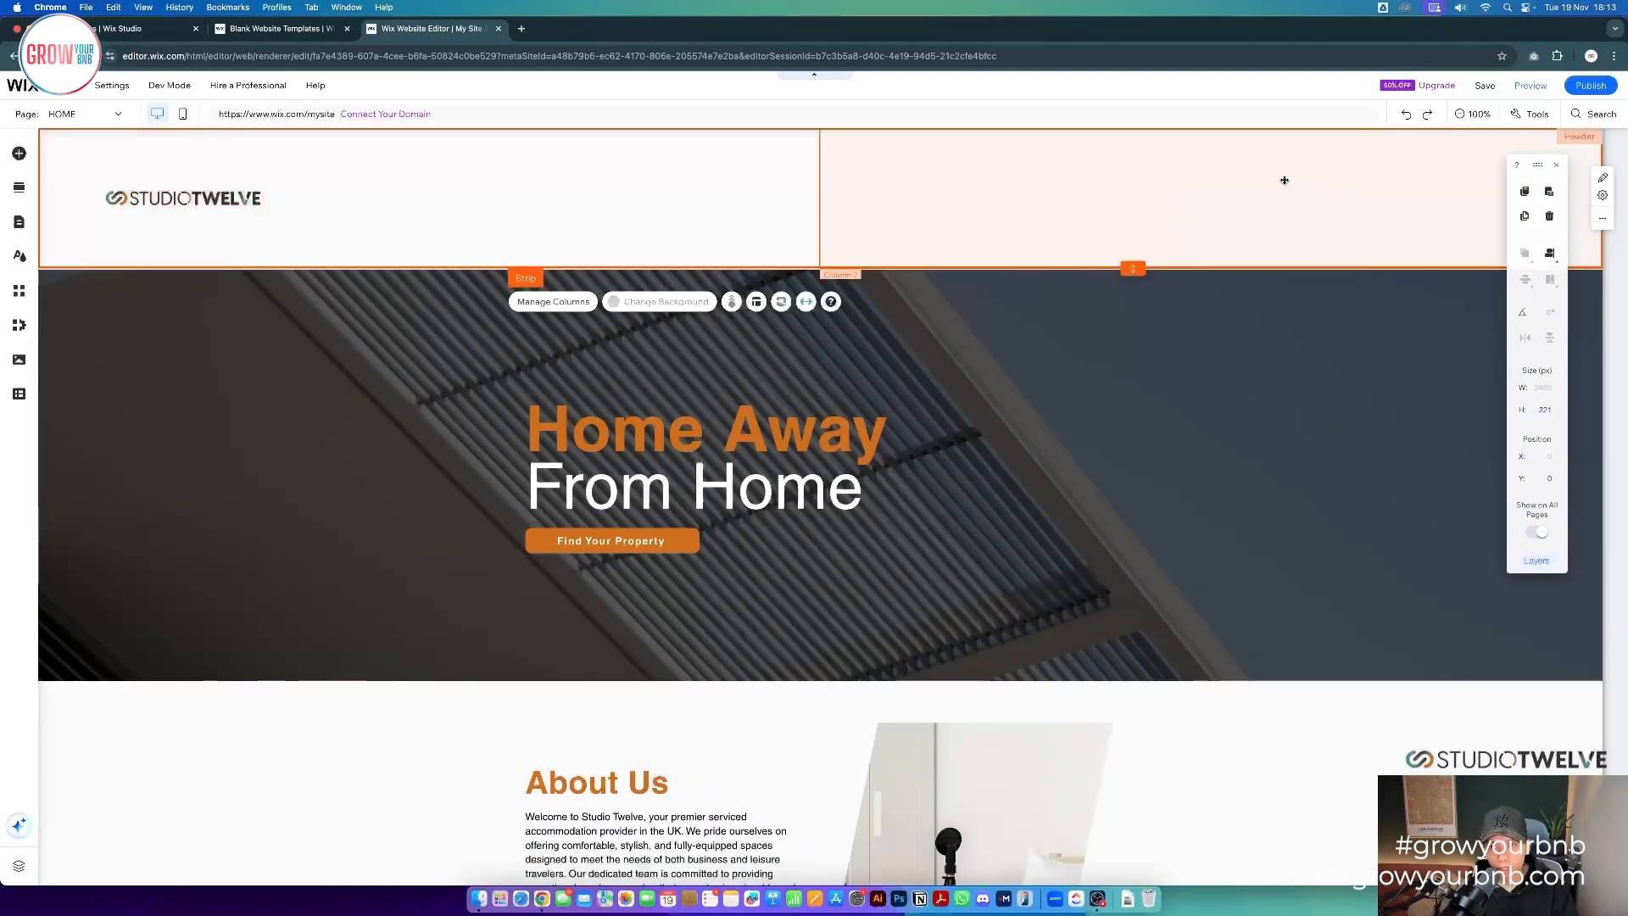
left_click(1170, 196)
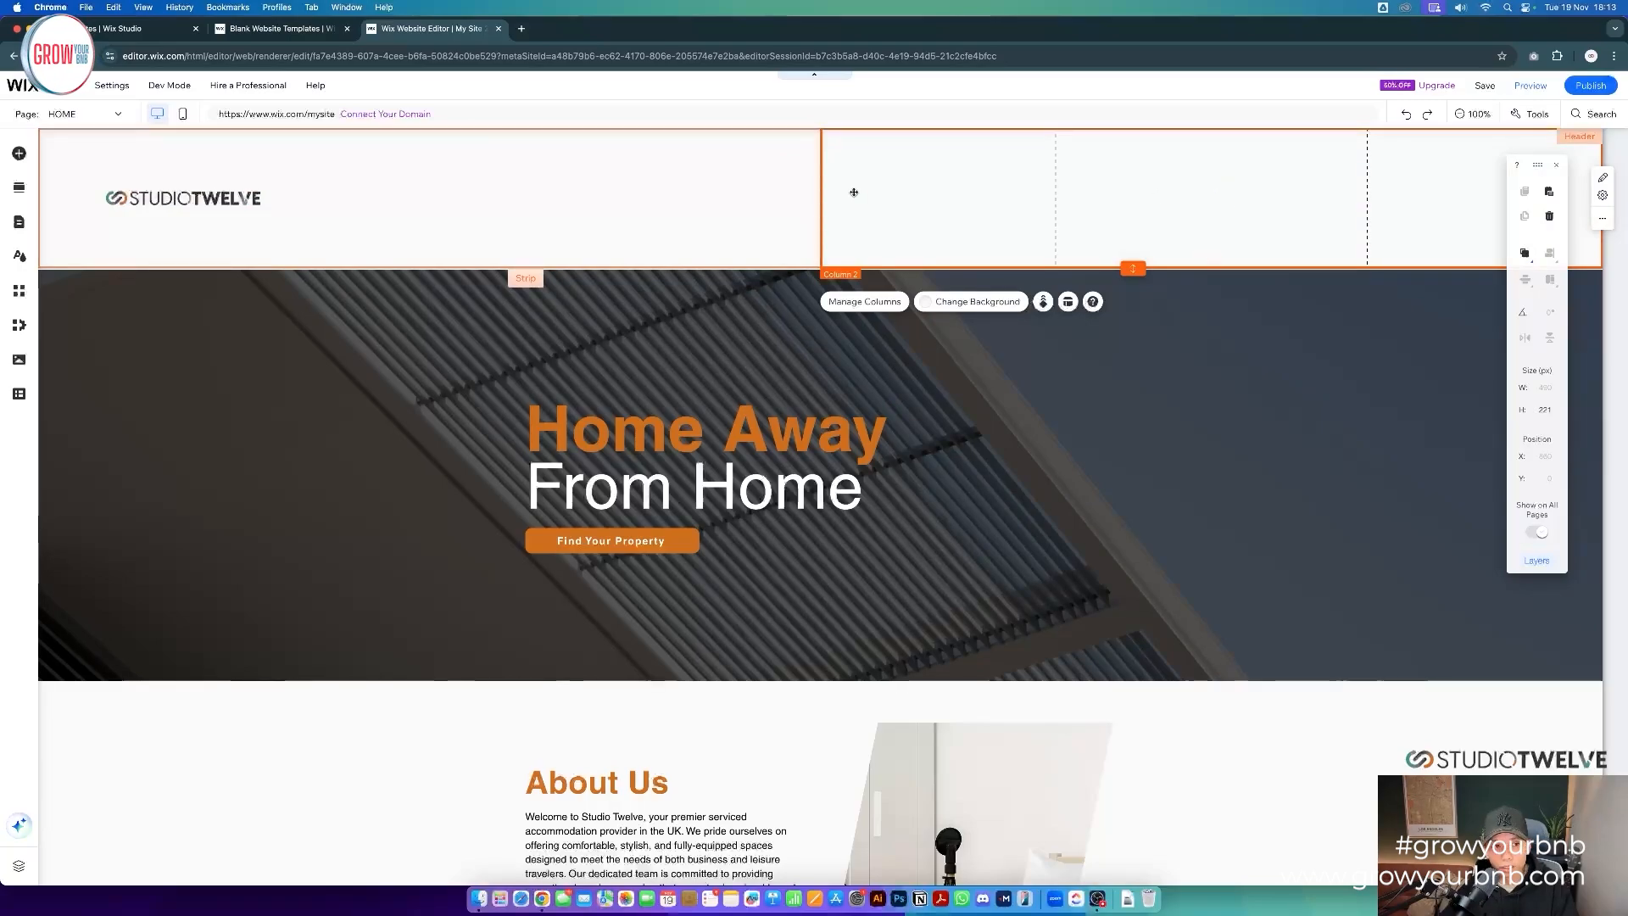
left_click(18, 154)
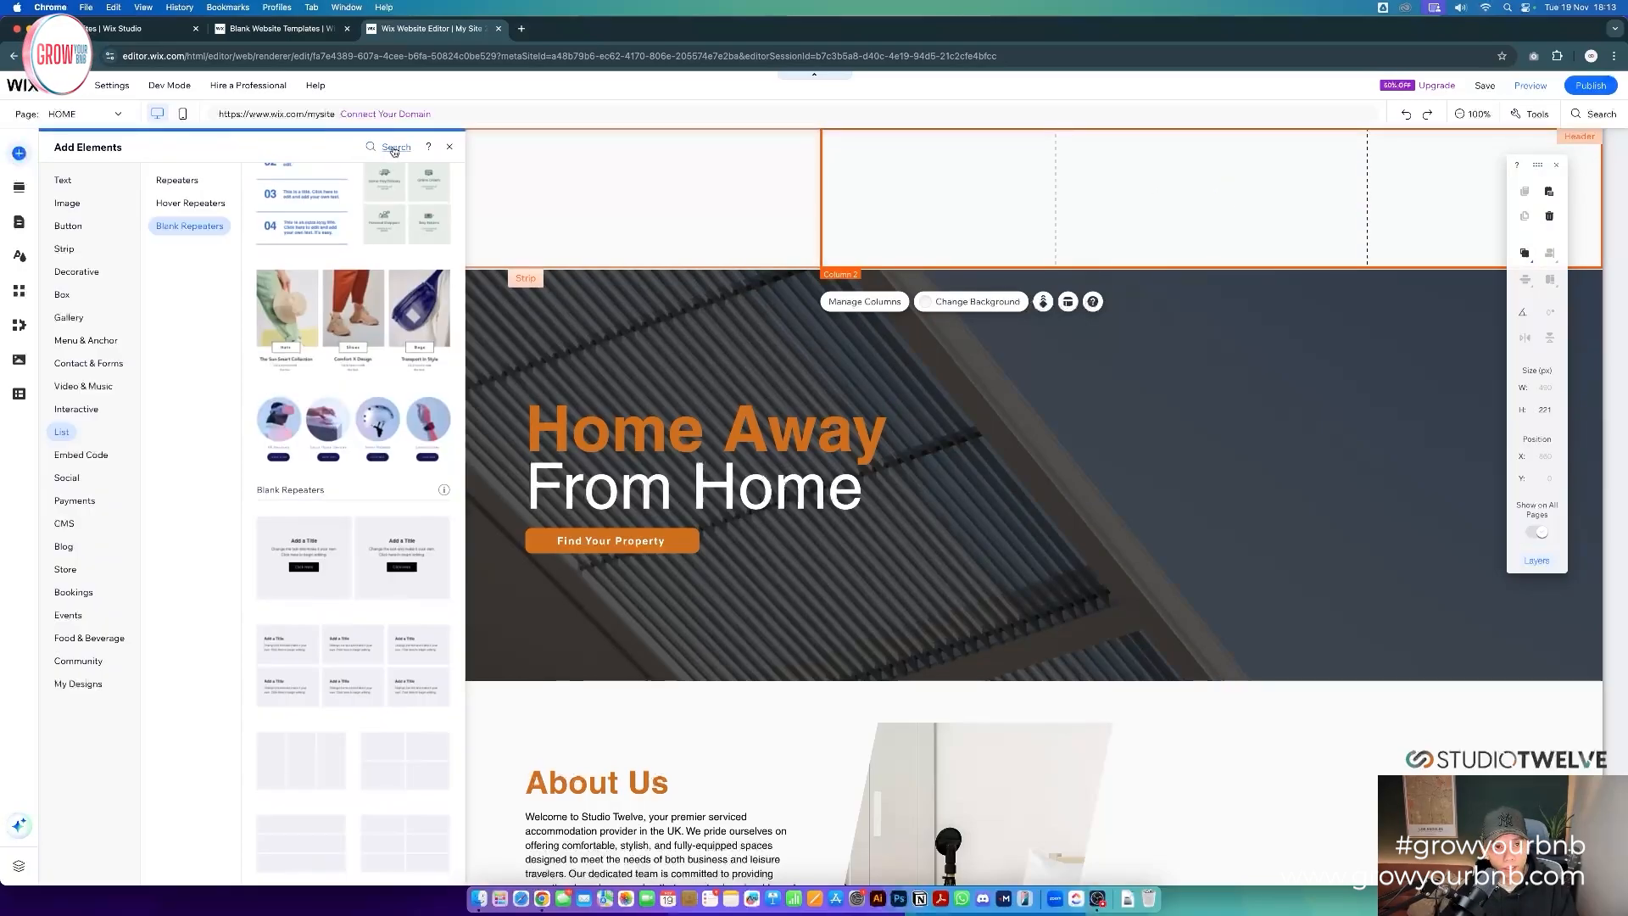
left_click(394, 149)
type("menu")
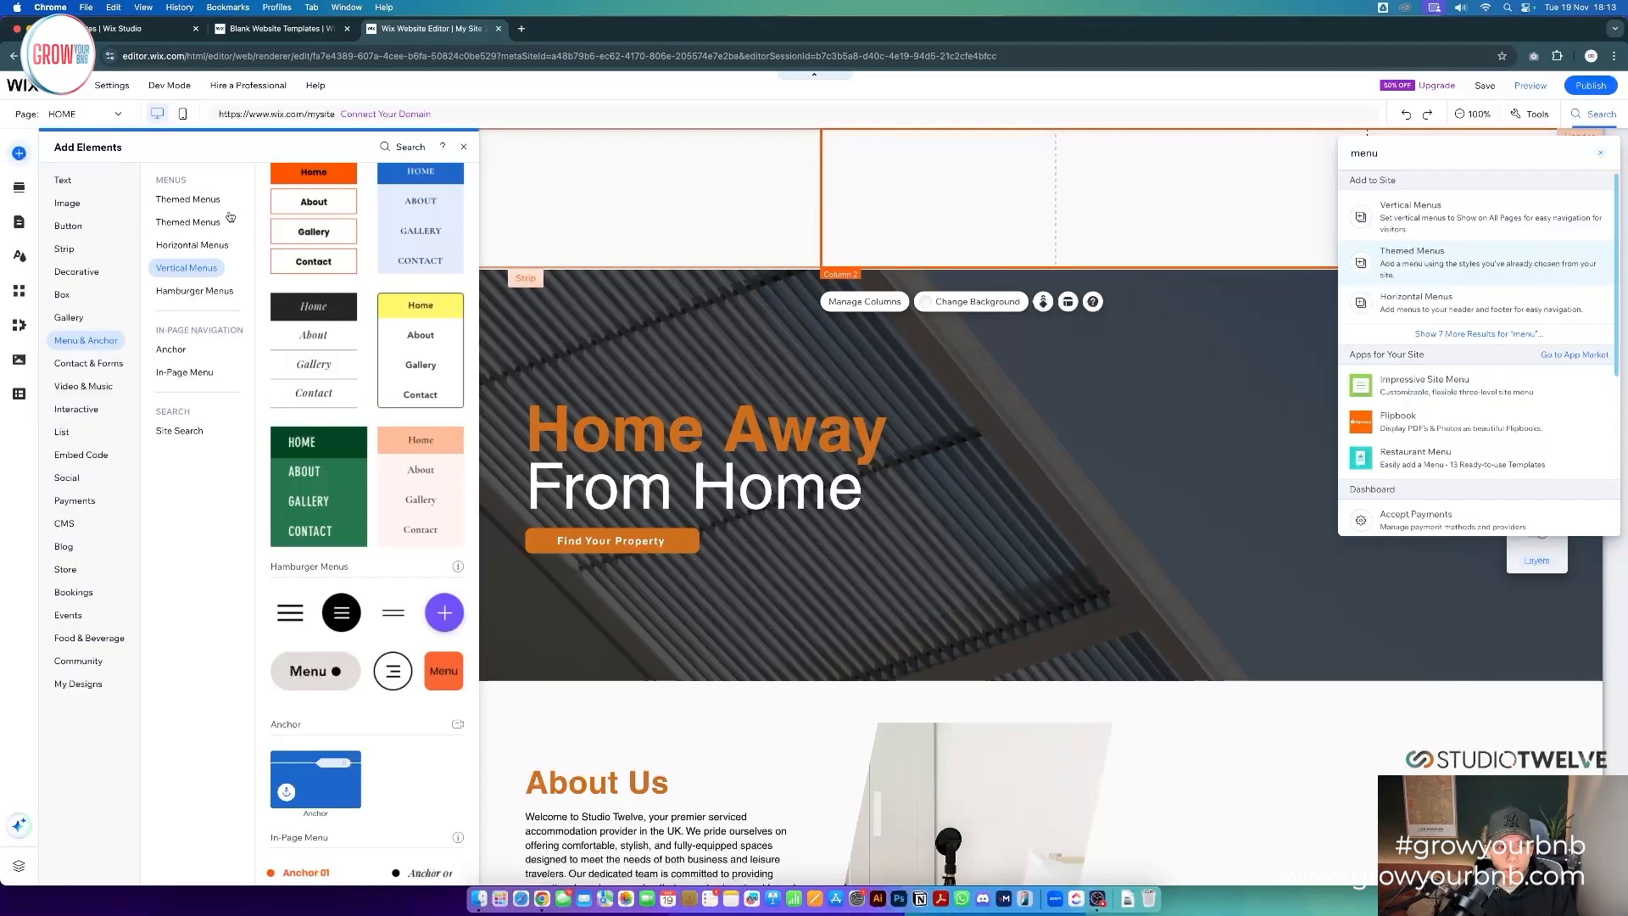
left_click(196, 205)
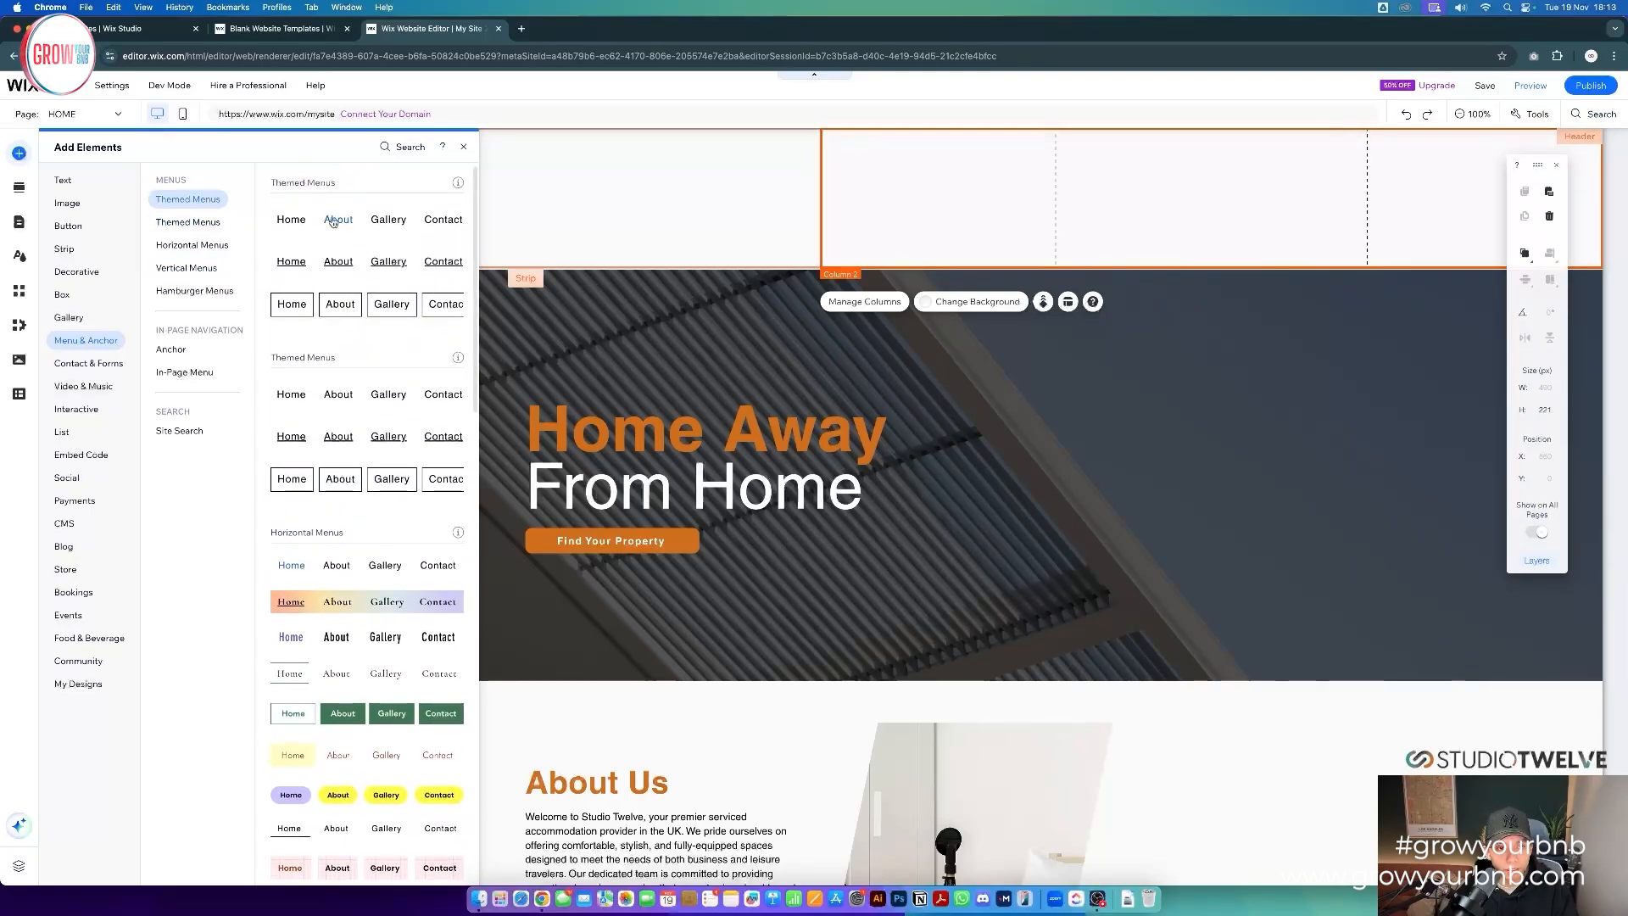
left_click_drag(333, 222, 1210, 204)
- Add a site menu item linked to the About Us section of the HOME page and name it "ABOUT US"
left_click(1016, 158)
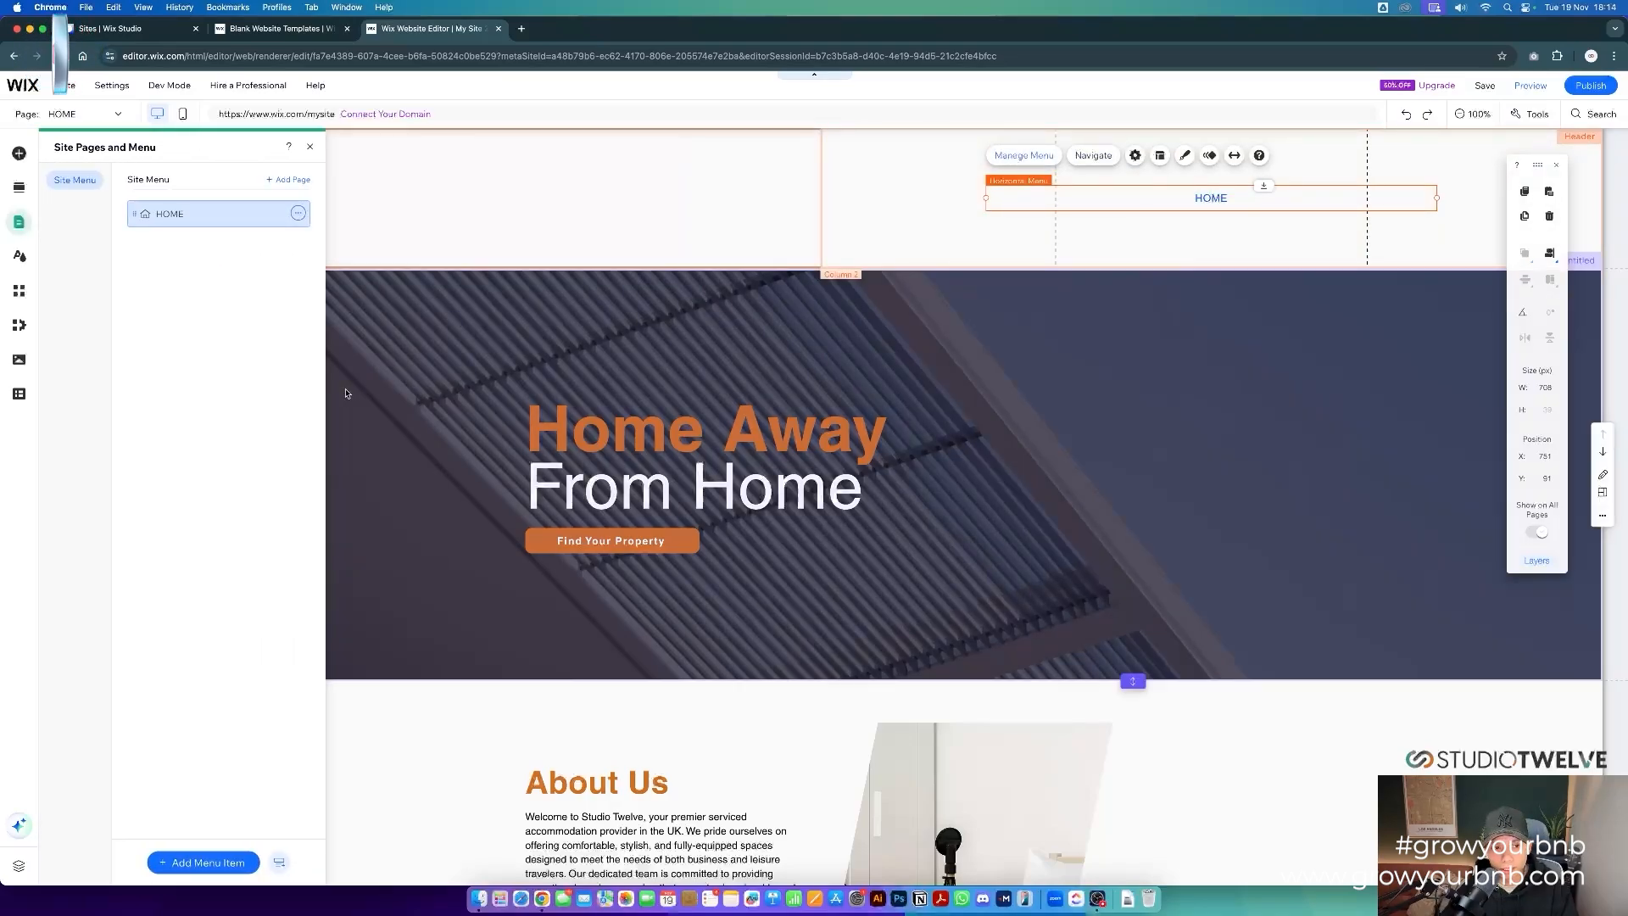
left_click(197, 860)
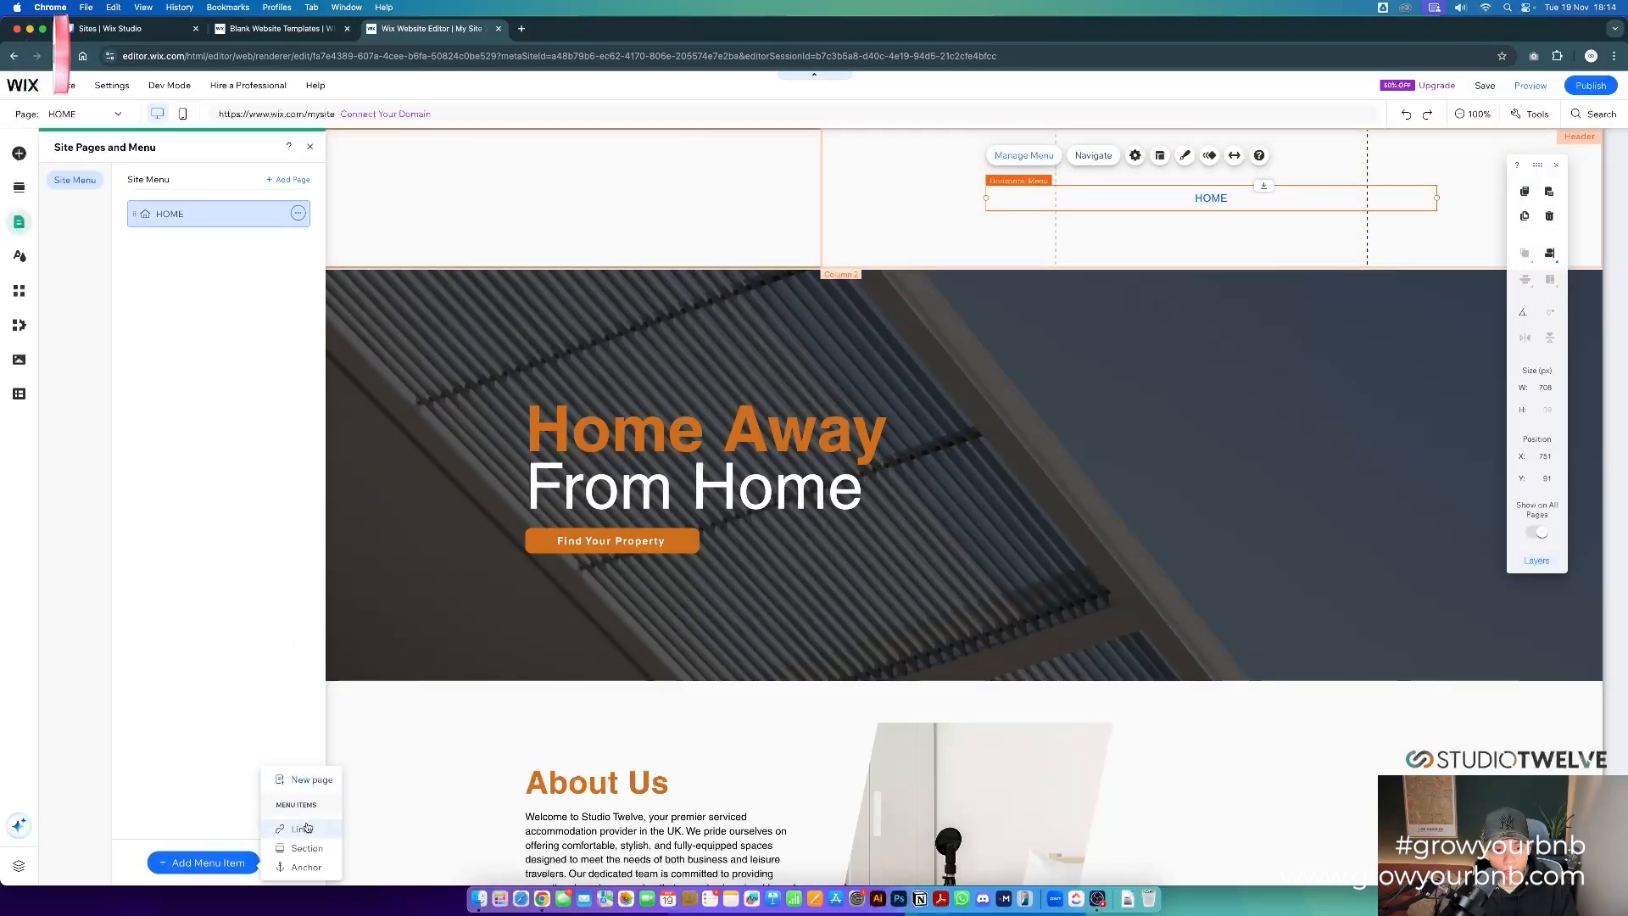
left_click(318, 849)
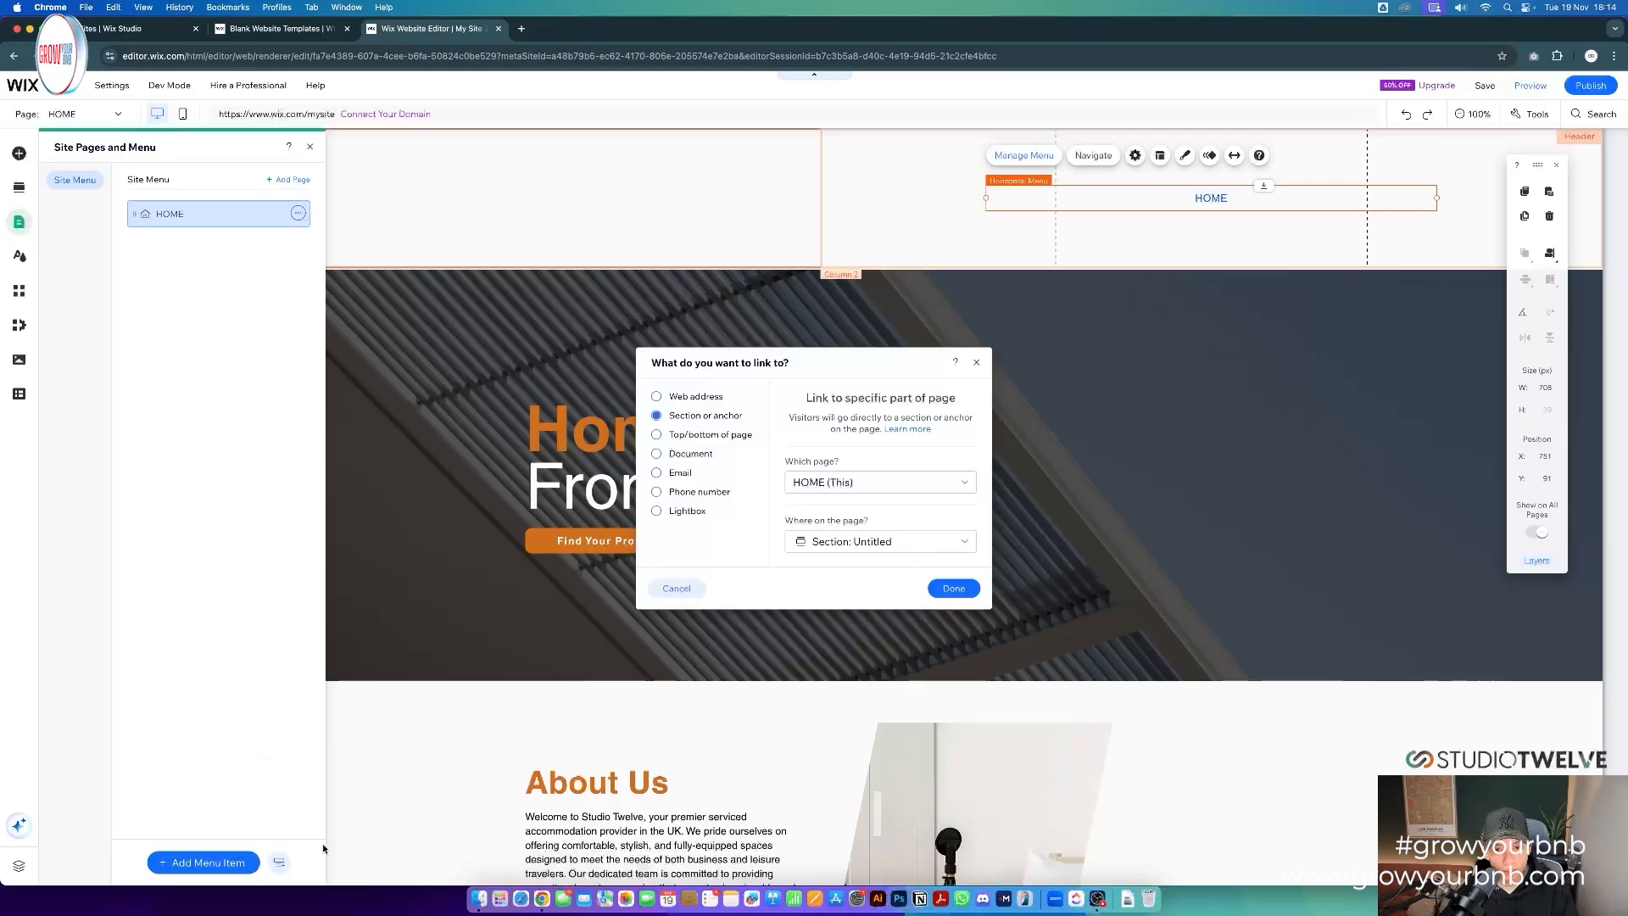
left_click(880, 541)
left_click(875, 591)
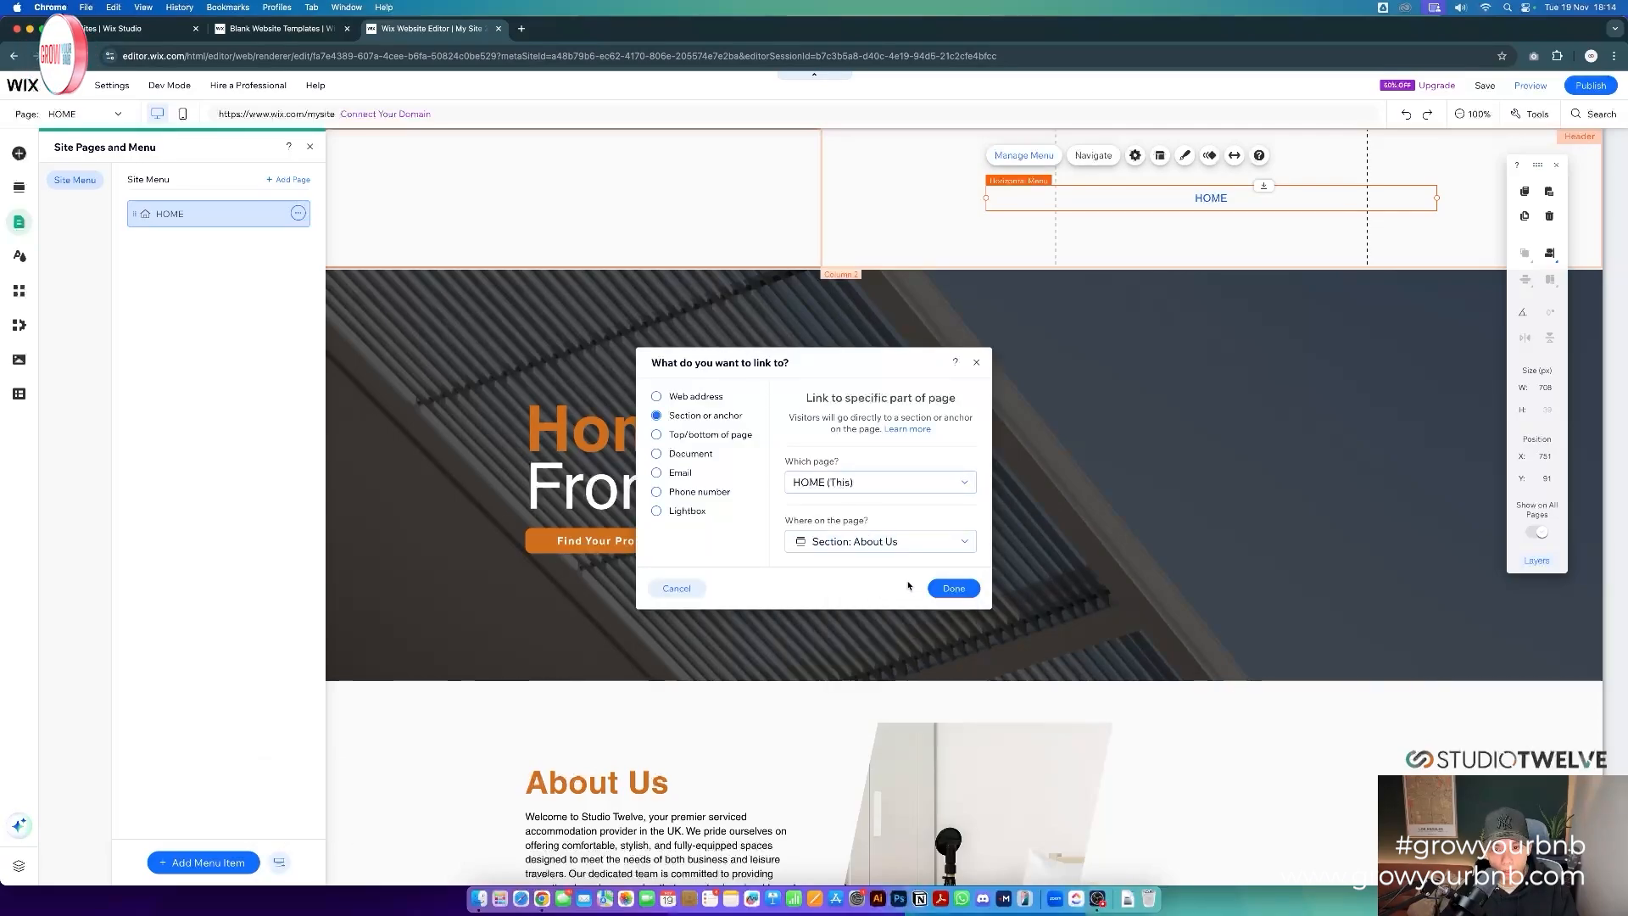
left_click(950, 586)
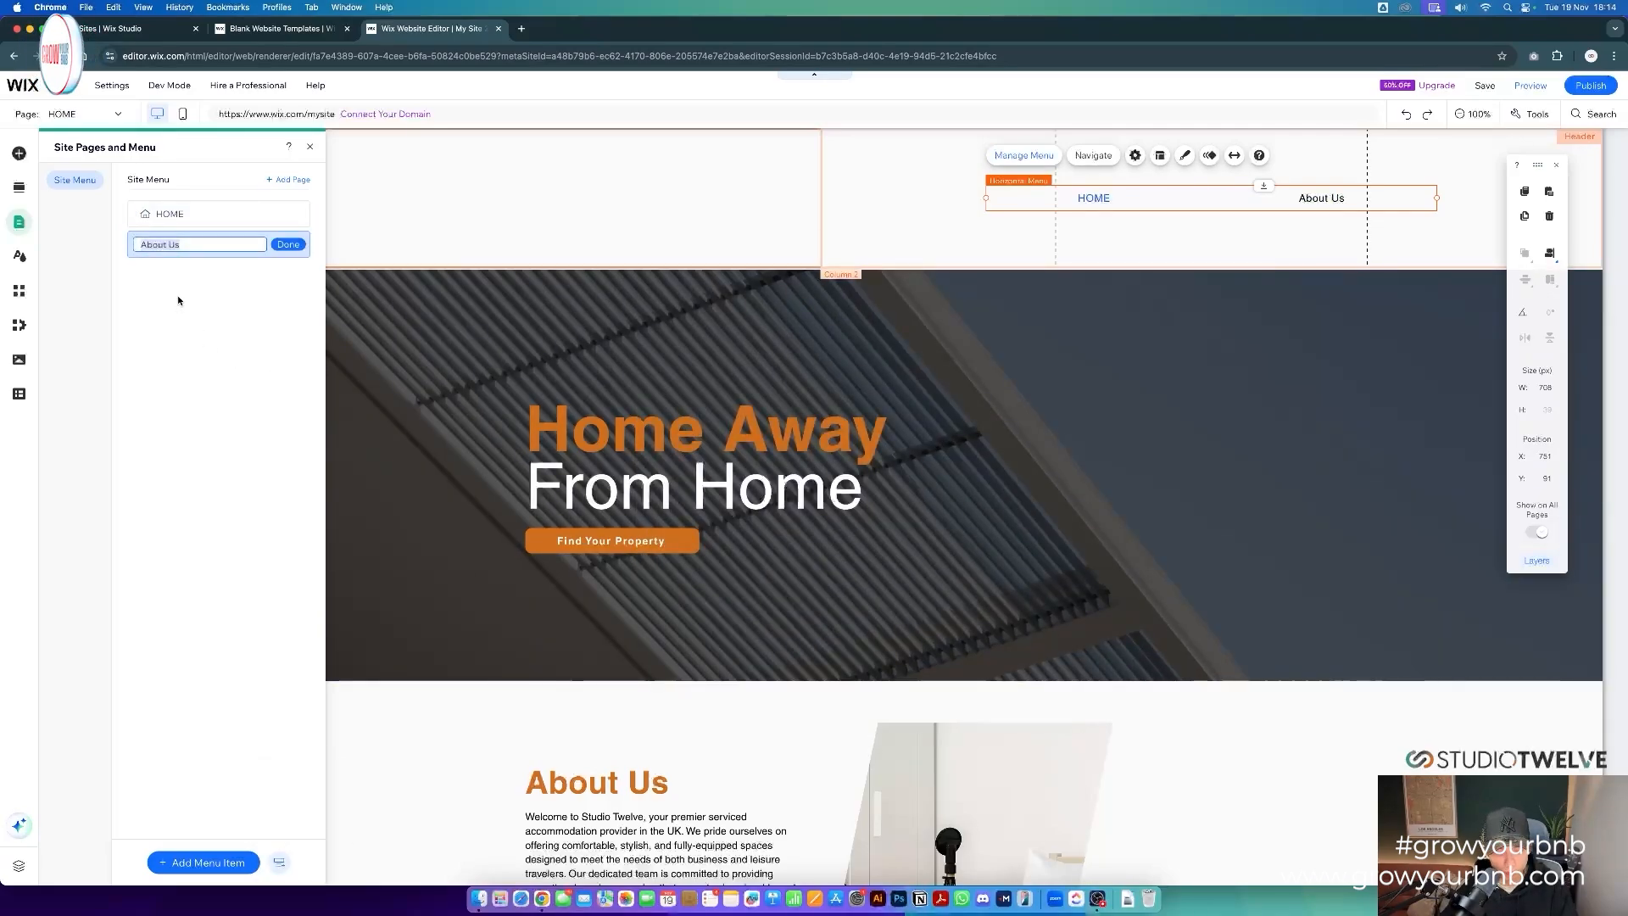
key("Return")
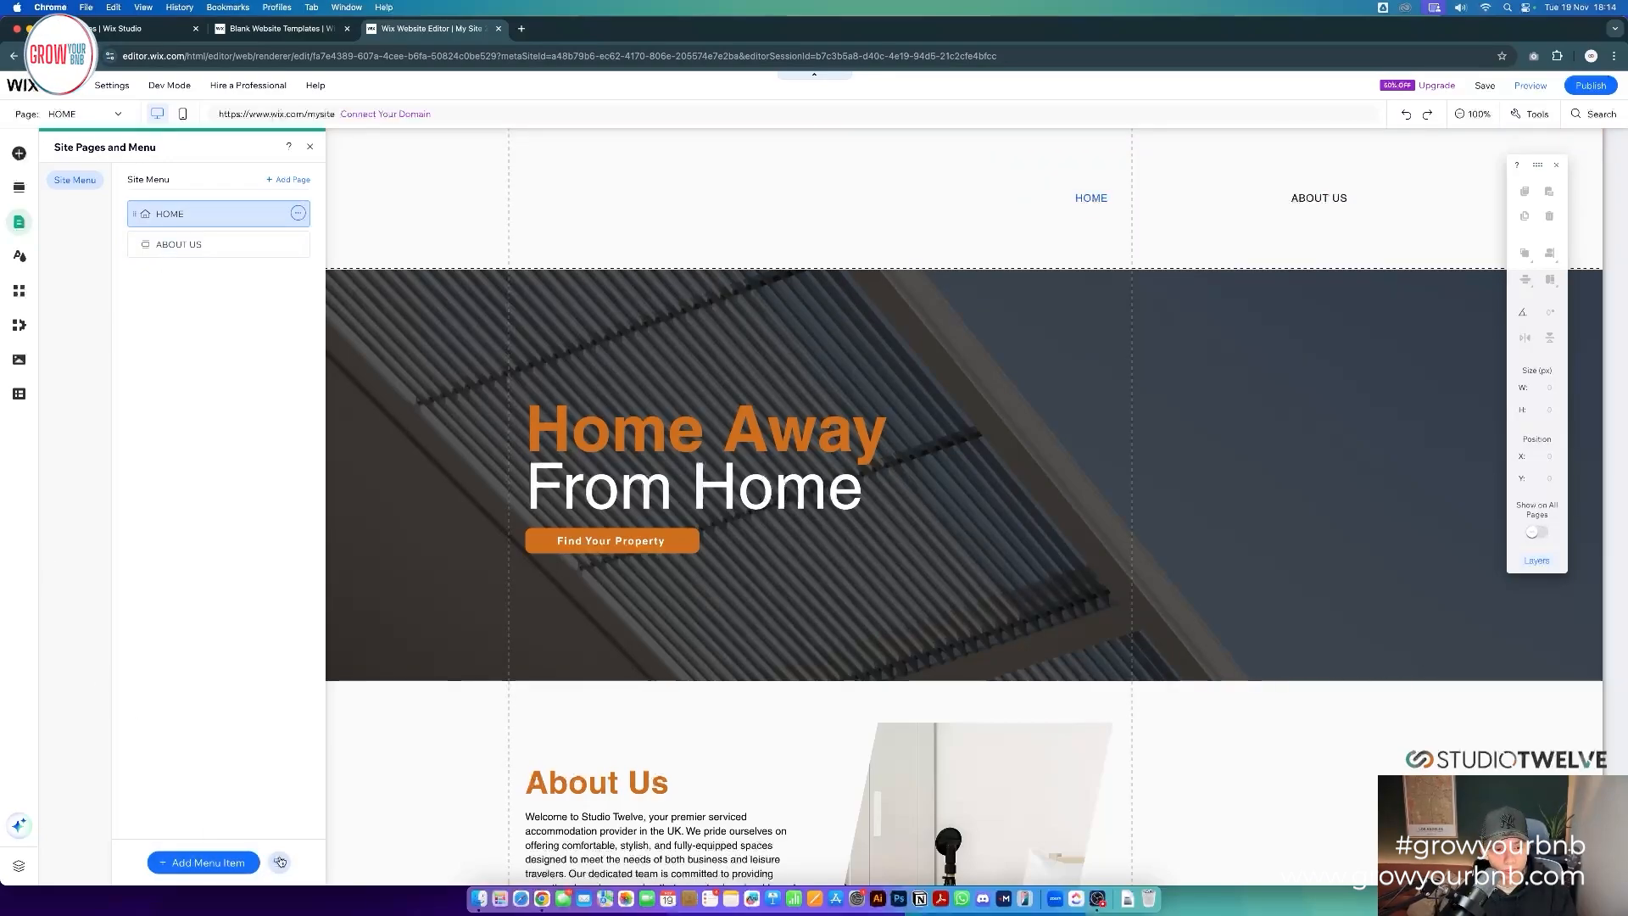
left_click(206, 863)
left_click(286, 850)
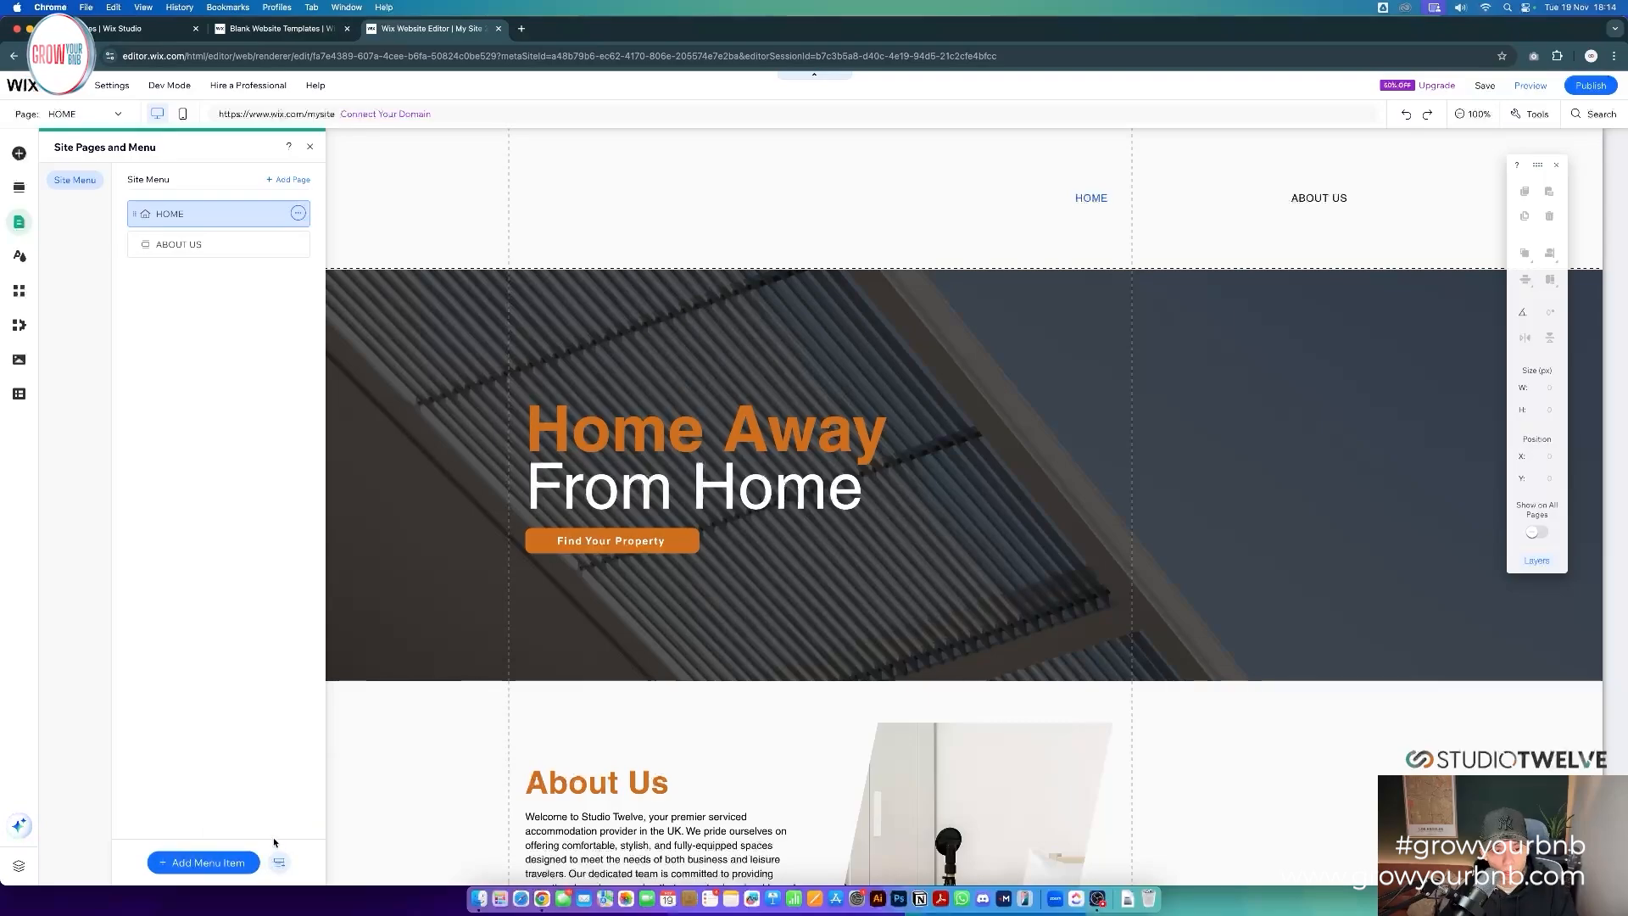
left_click(331, 796)
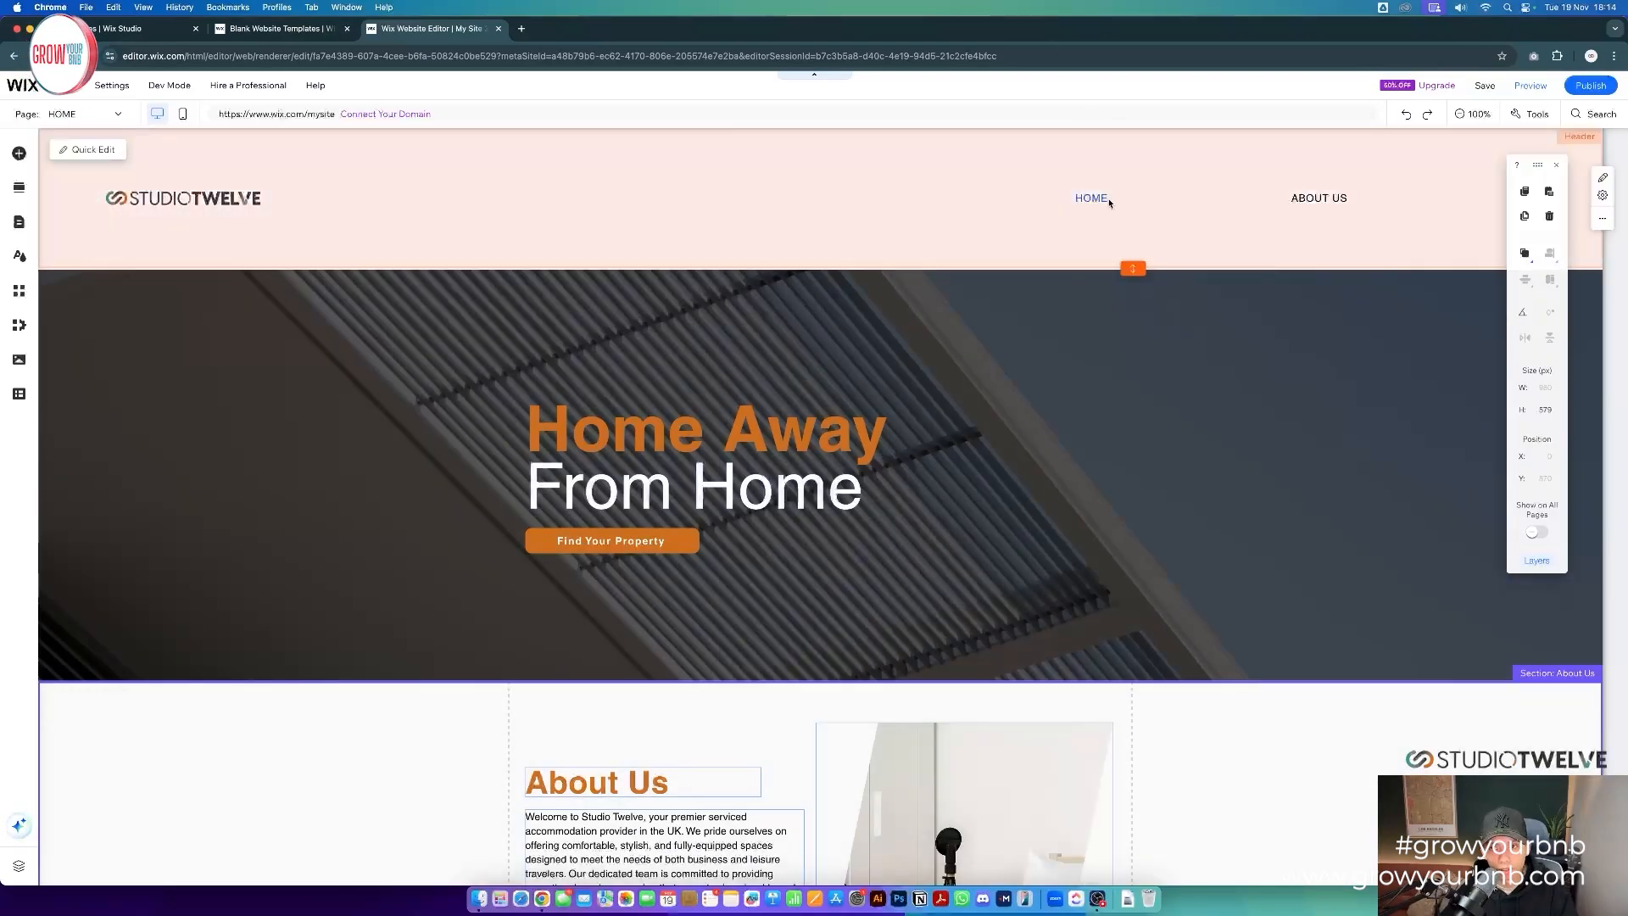
- Add a site menu item linked to the Properties section of the HOME page and name it "OUR PROPERTIES"
left_click(1156, 192)
left_click(1049, 159)
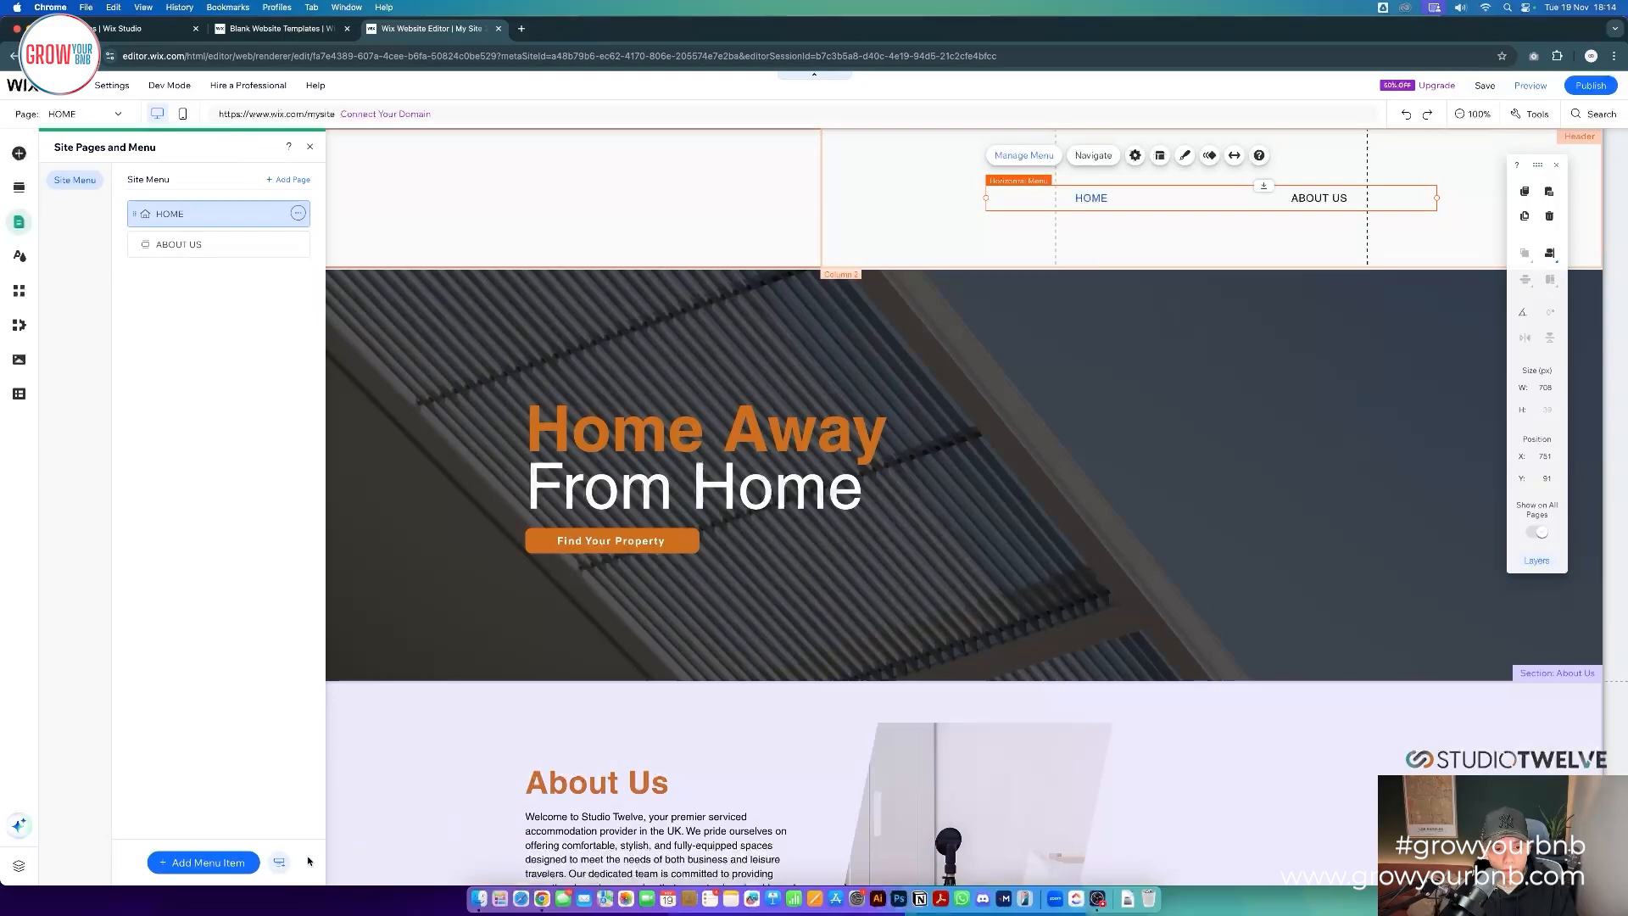
left_click(204, 863)
left_click(307, 848)
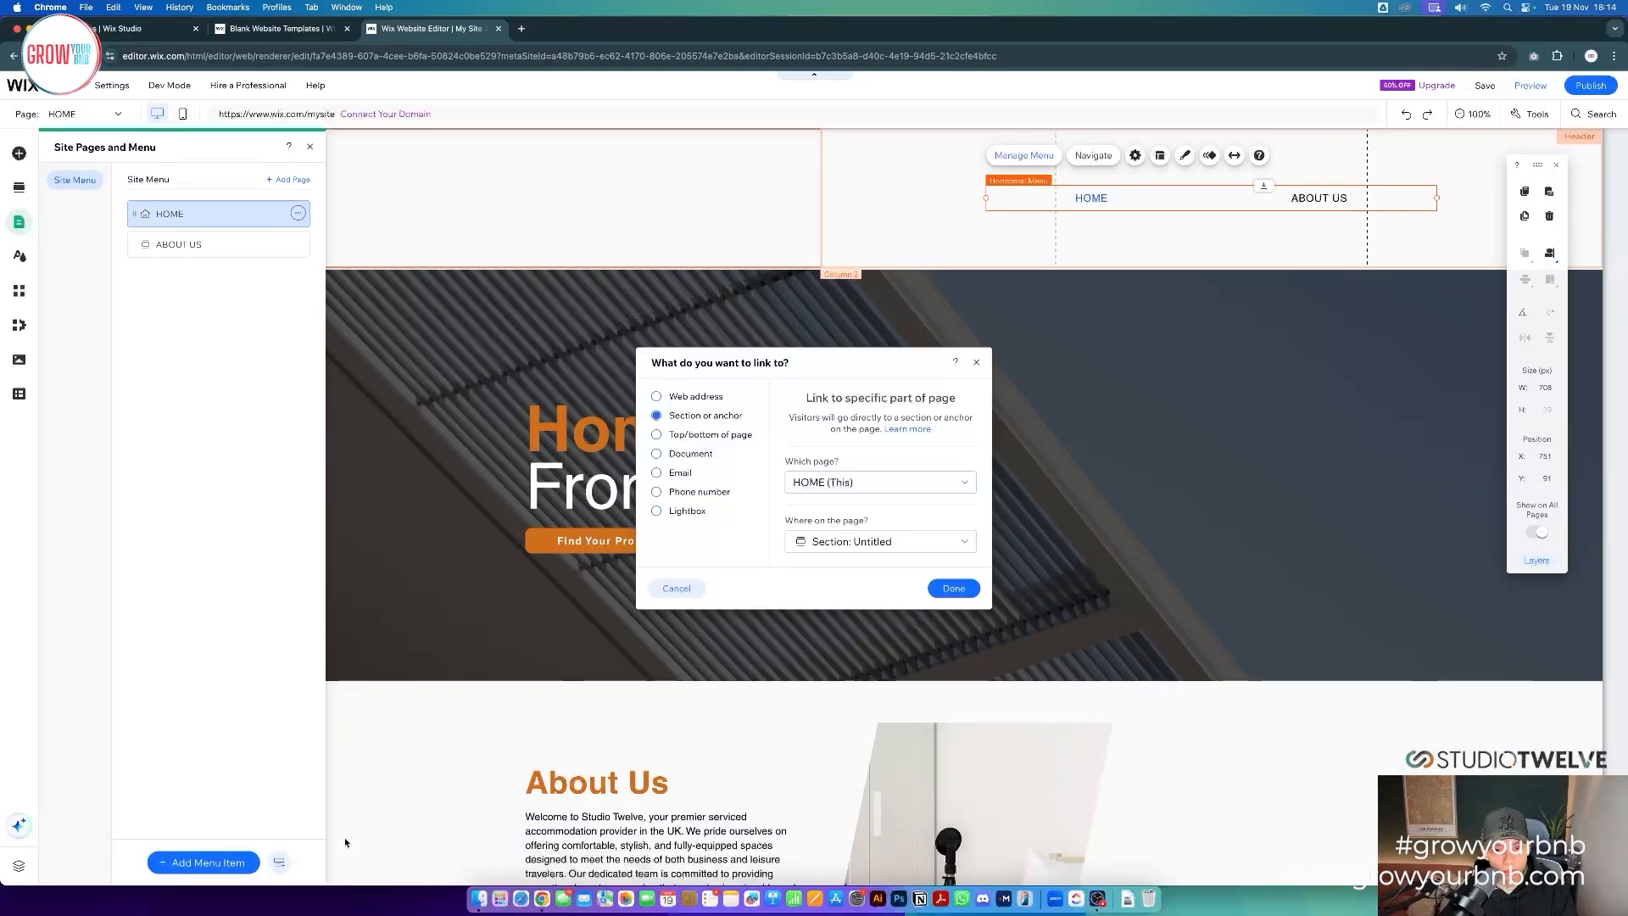
left_click(858, 542)
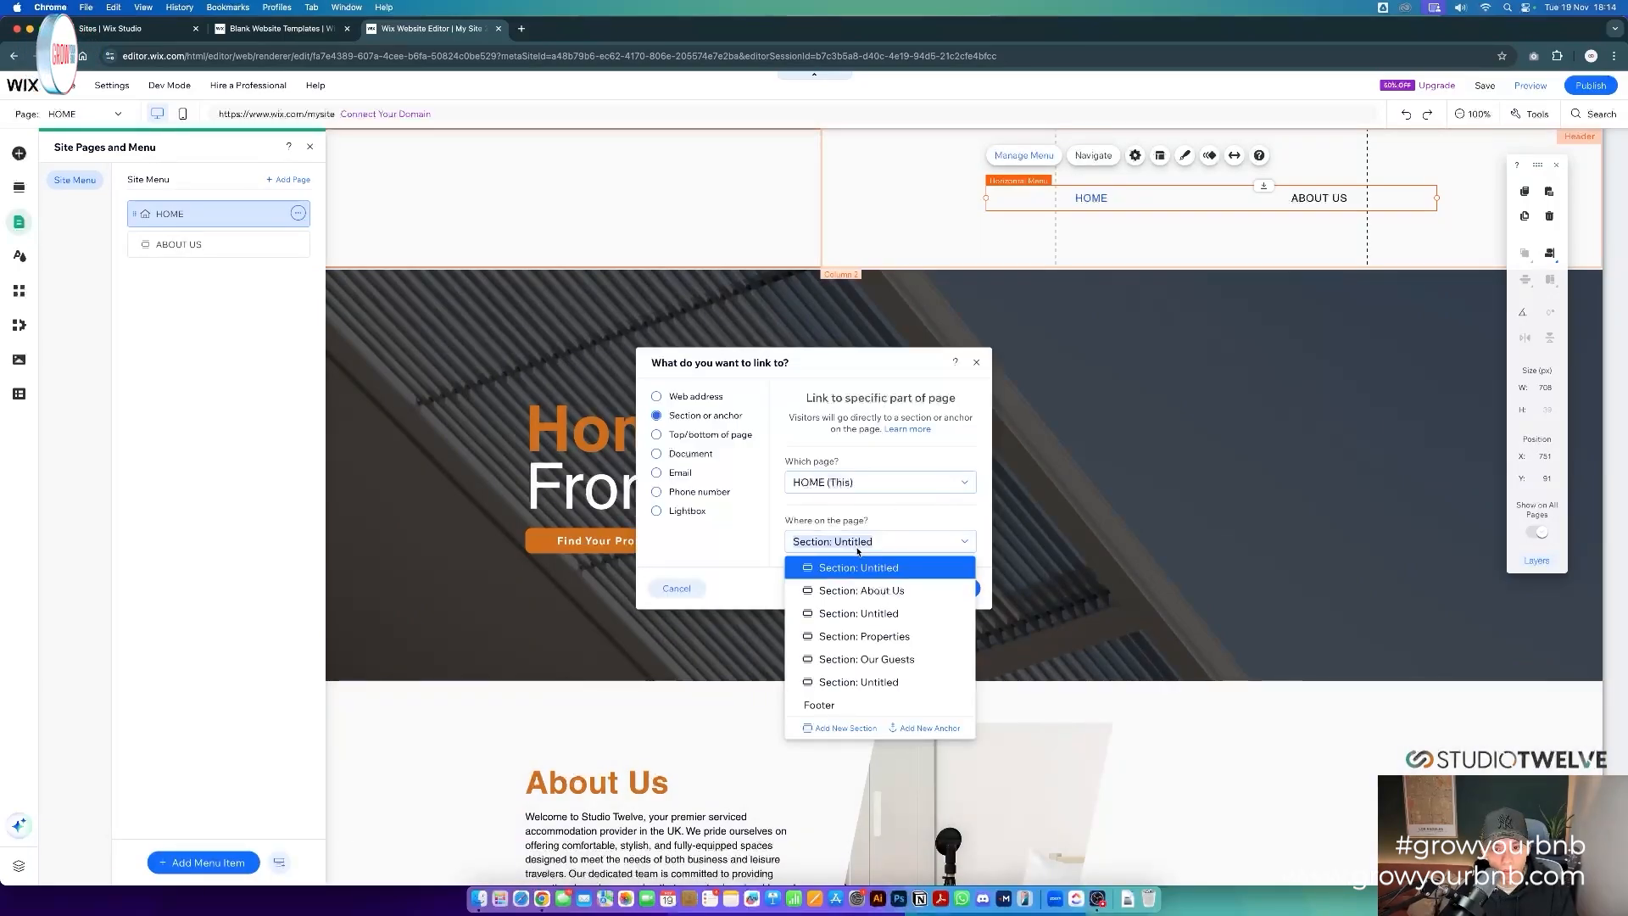
left_click(894, 637)
left_click(954, 586)
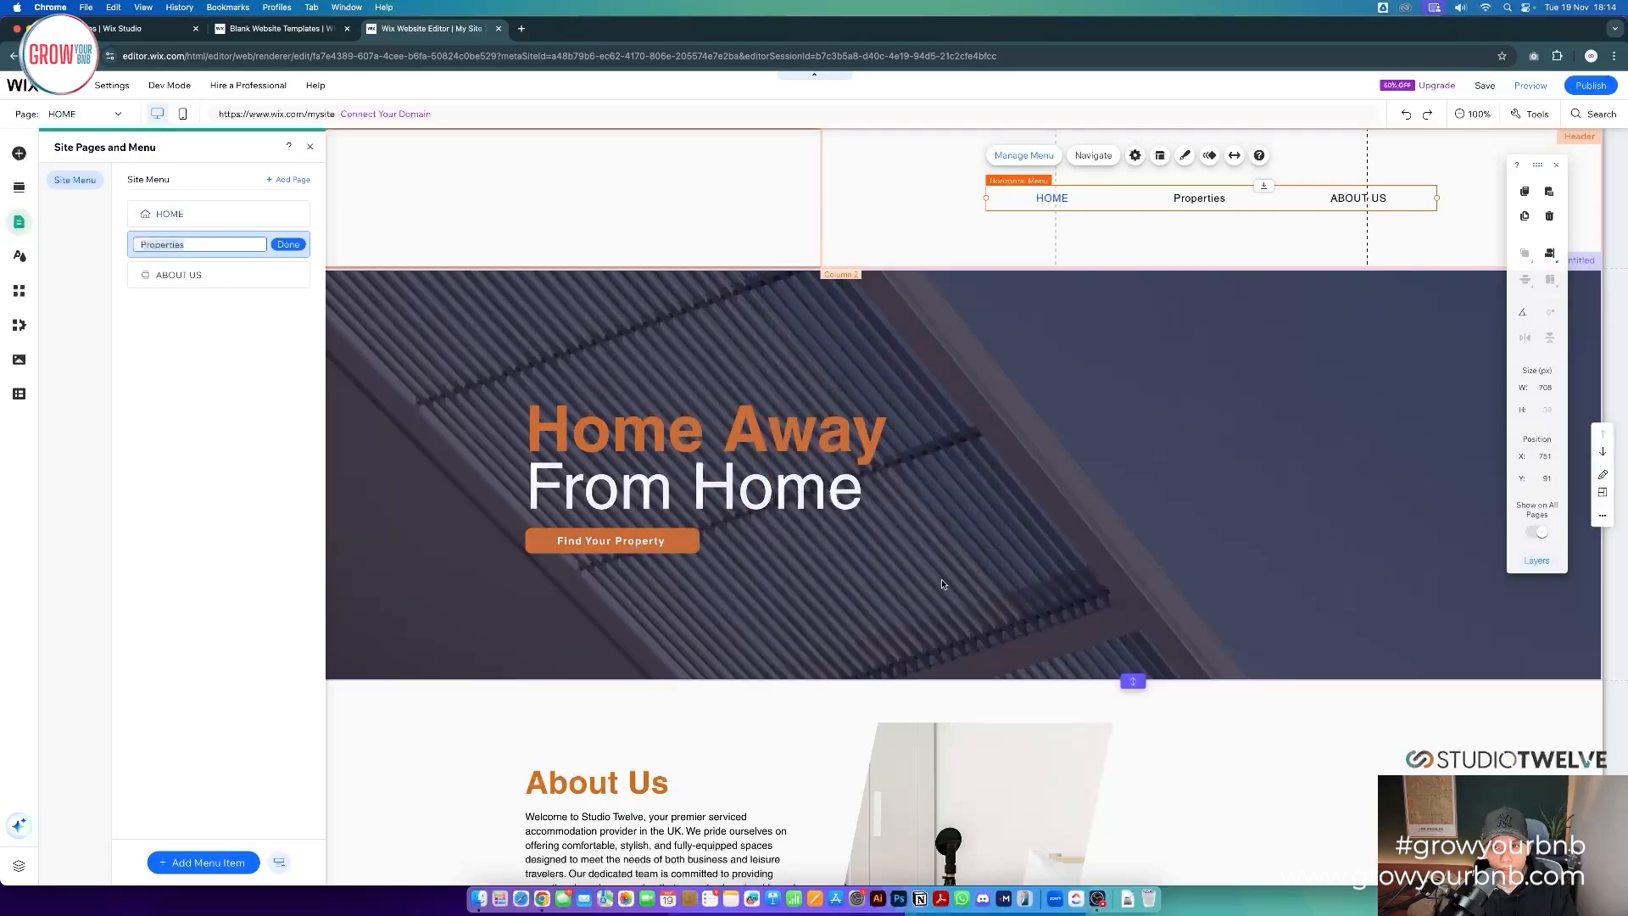
type("Our Properties")
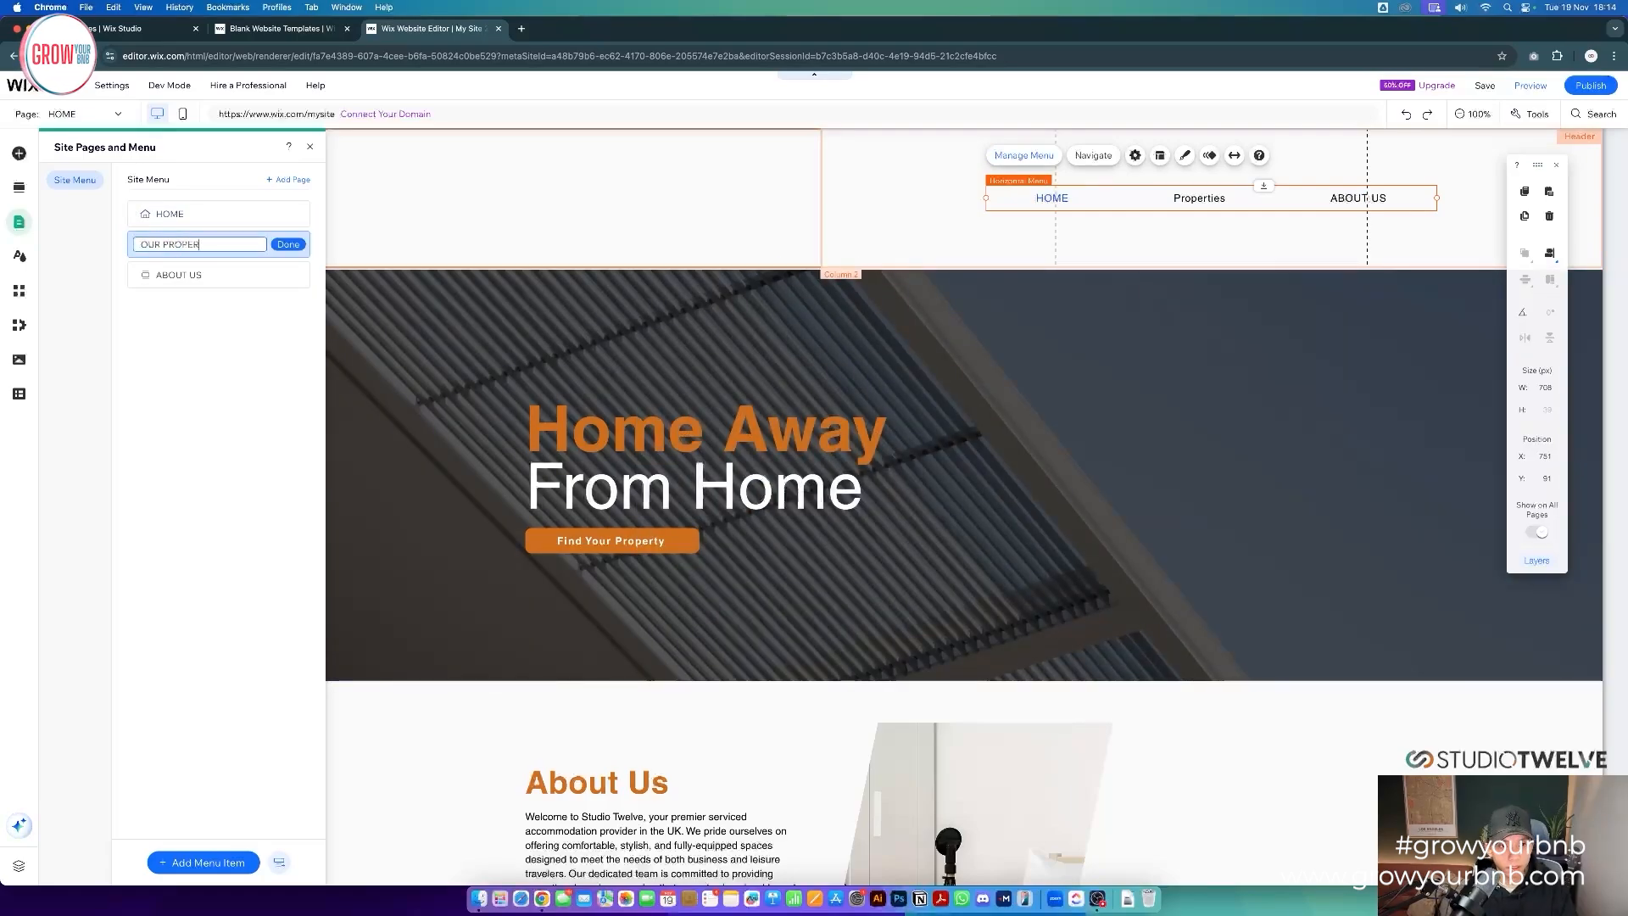
key("Return")
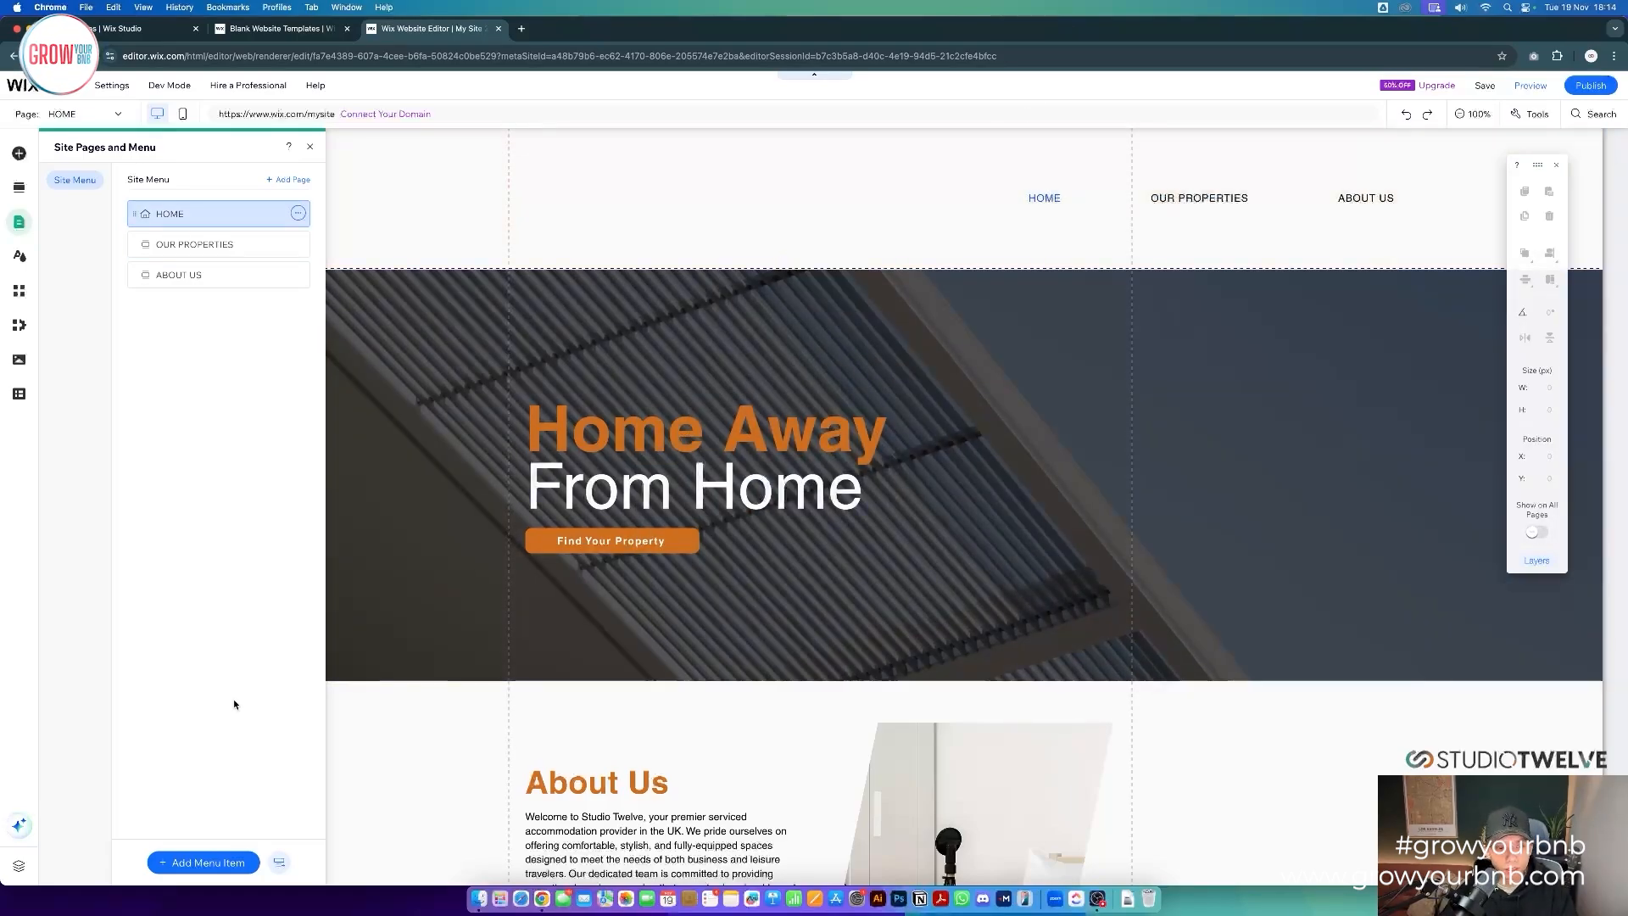
- Add a menu item linked to the HOME page's Our Guests section, name it "OUR GUESTS", and place OUR PROPERTIES above it
left_click(192, 865)
left_click(277, 849)
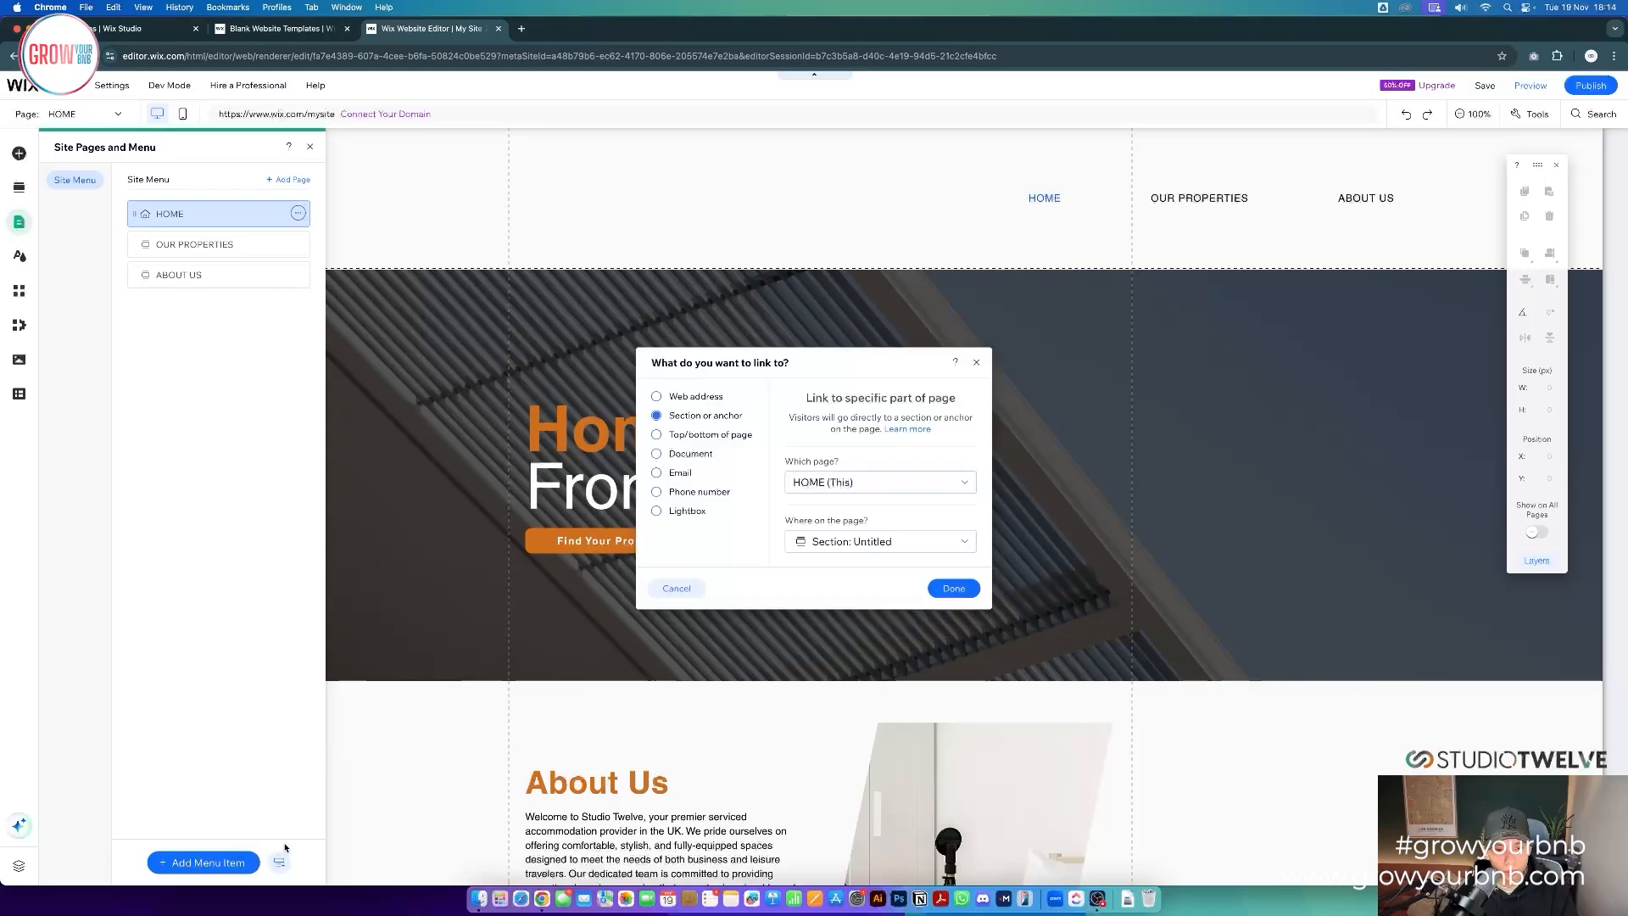
left_click(893, 539)
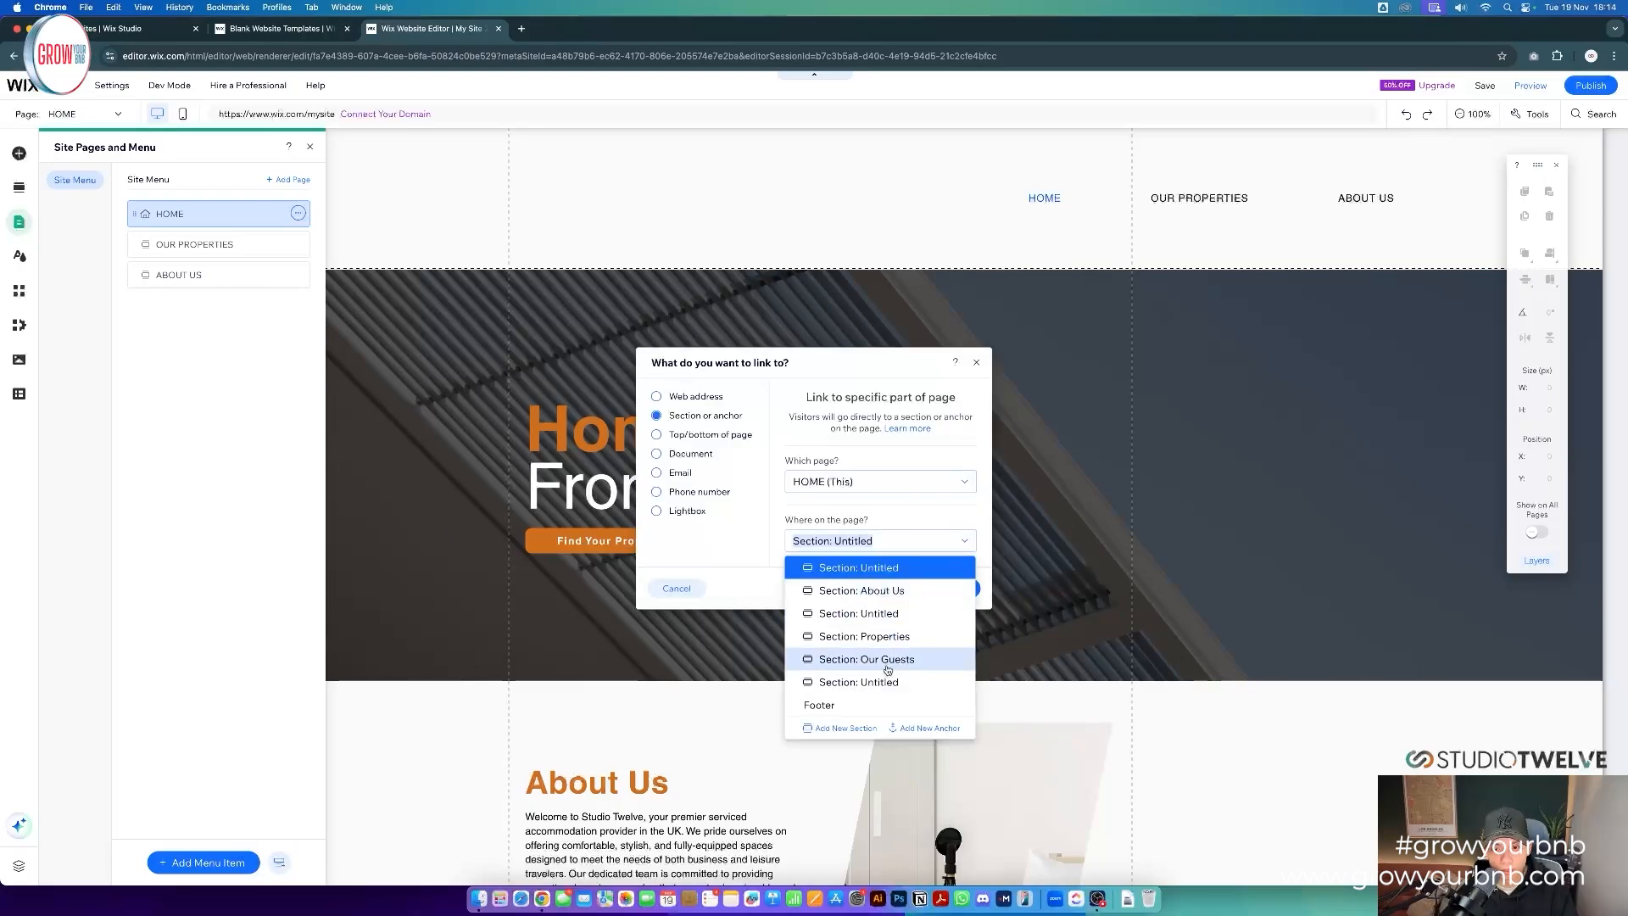
left_click(933, 660)
left_click(951, 587)
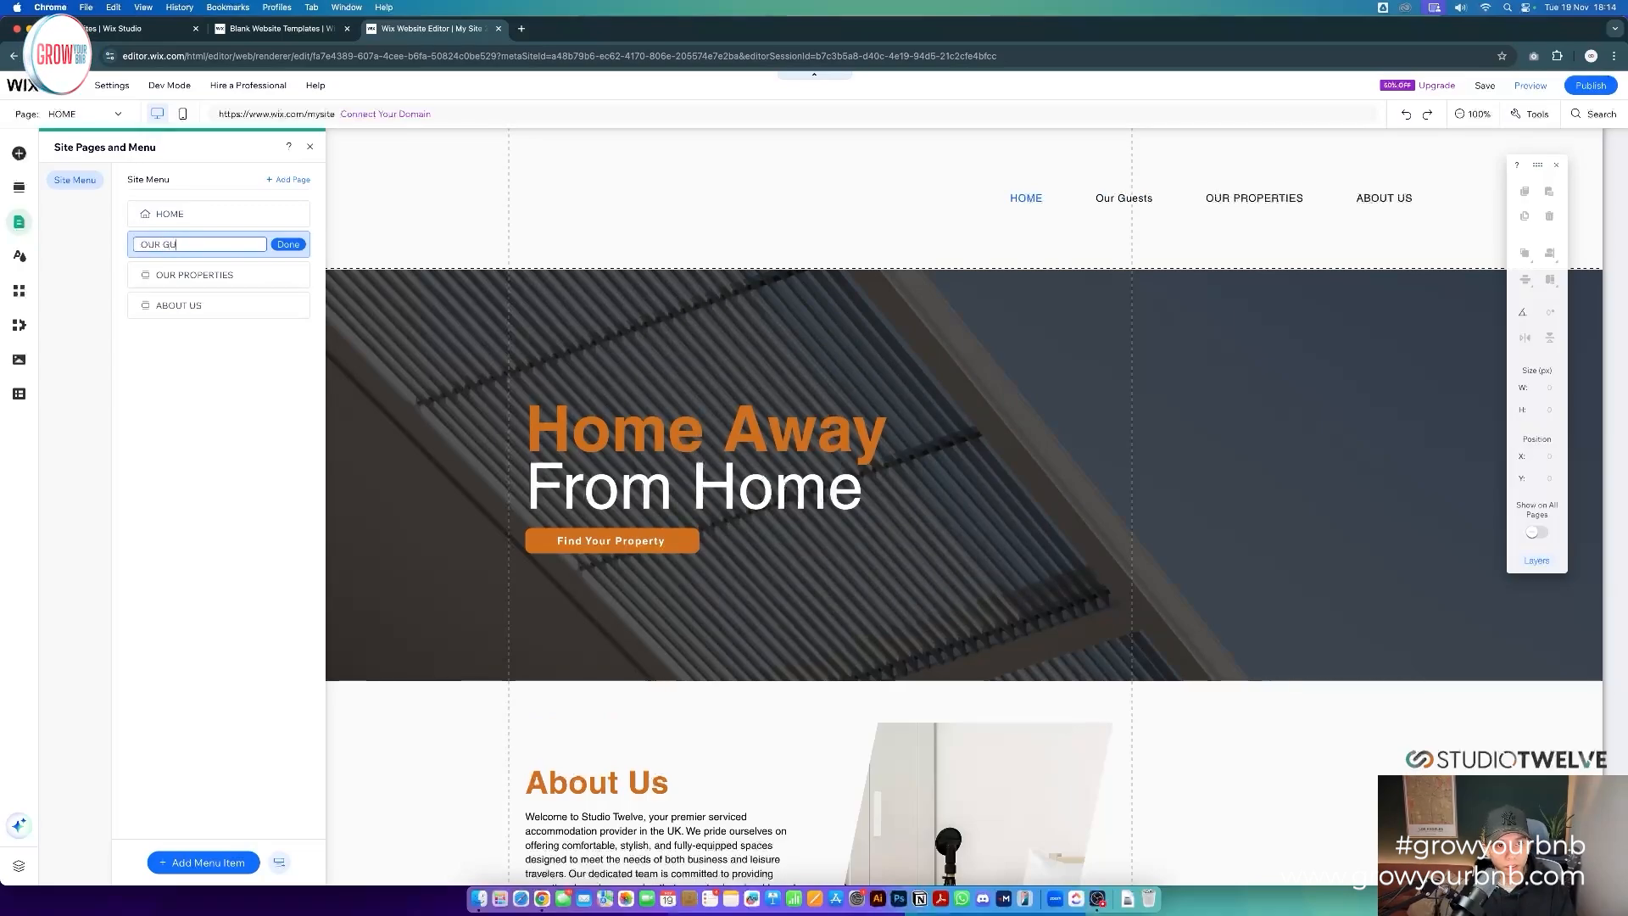
key("Return")
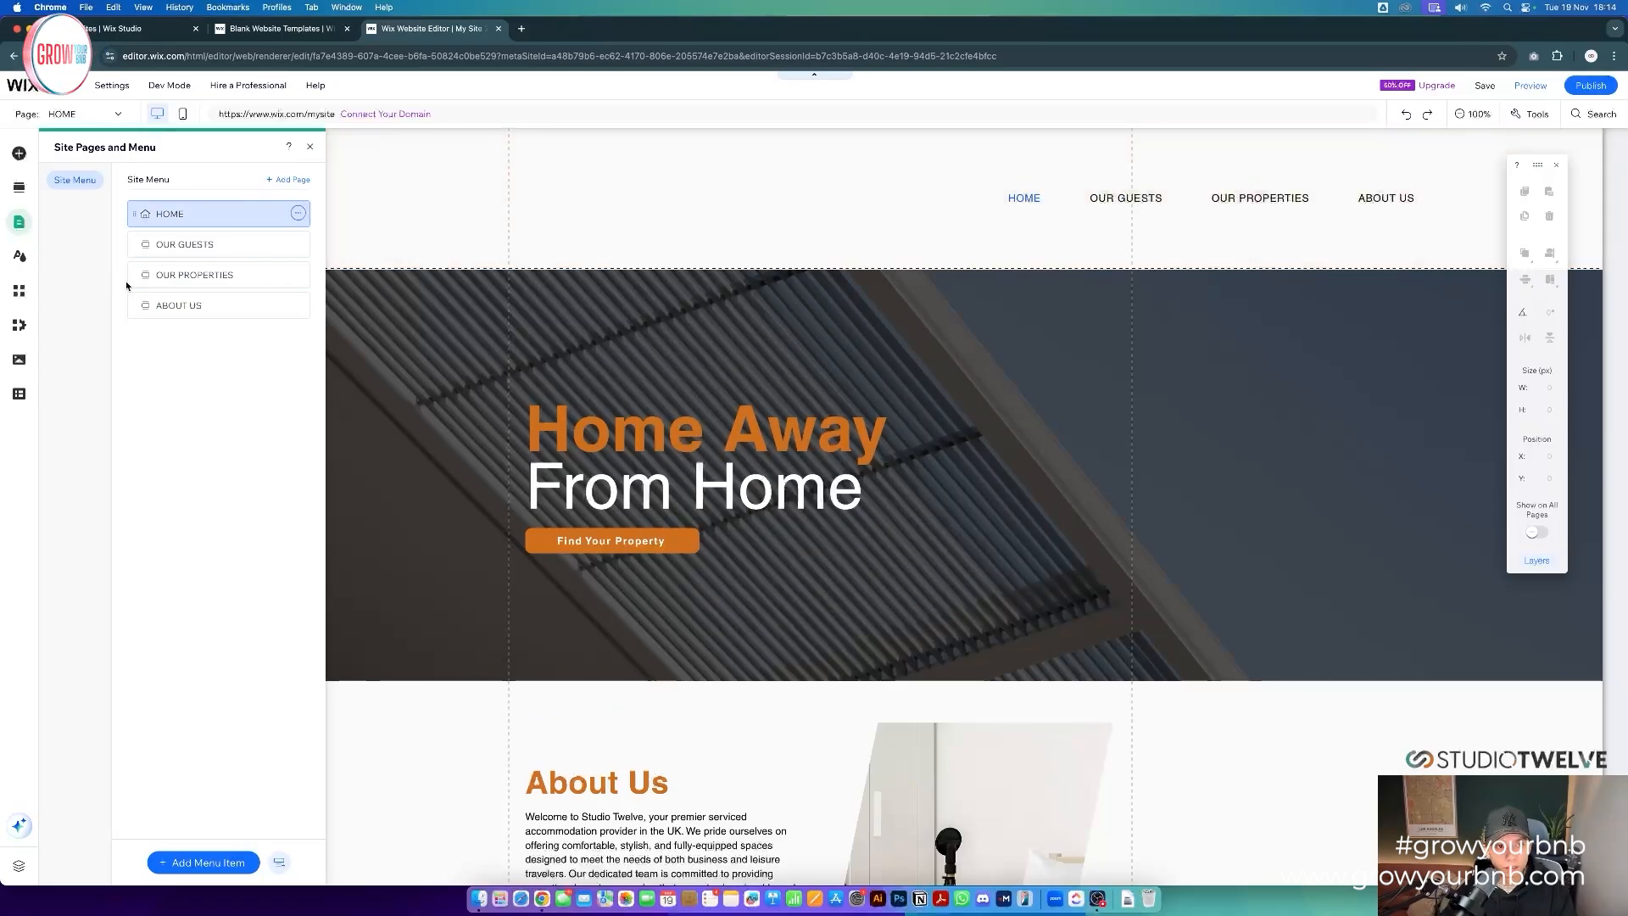
left_click_drag(126, 285, 136, 244)
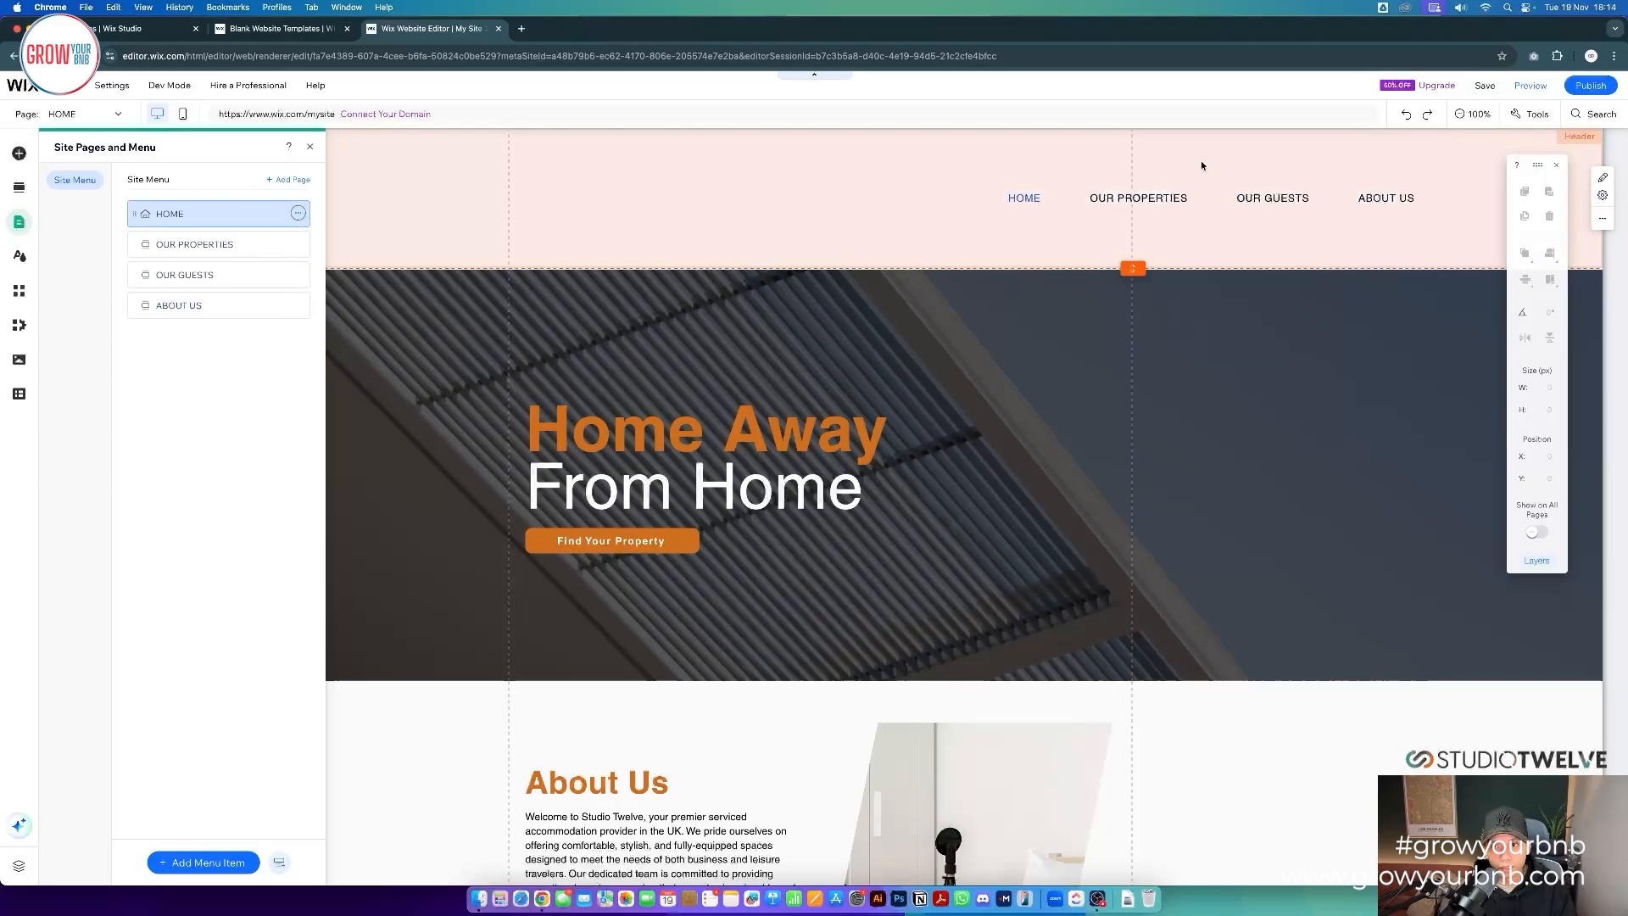
- Narrow the header menu to about 529 px and move it left to leave room for a button beside it
left_click(1221, 189)
left_click_drag(1436, 198, 1331, 201)
left_click(1370, 719)
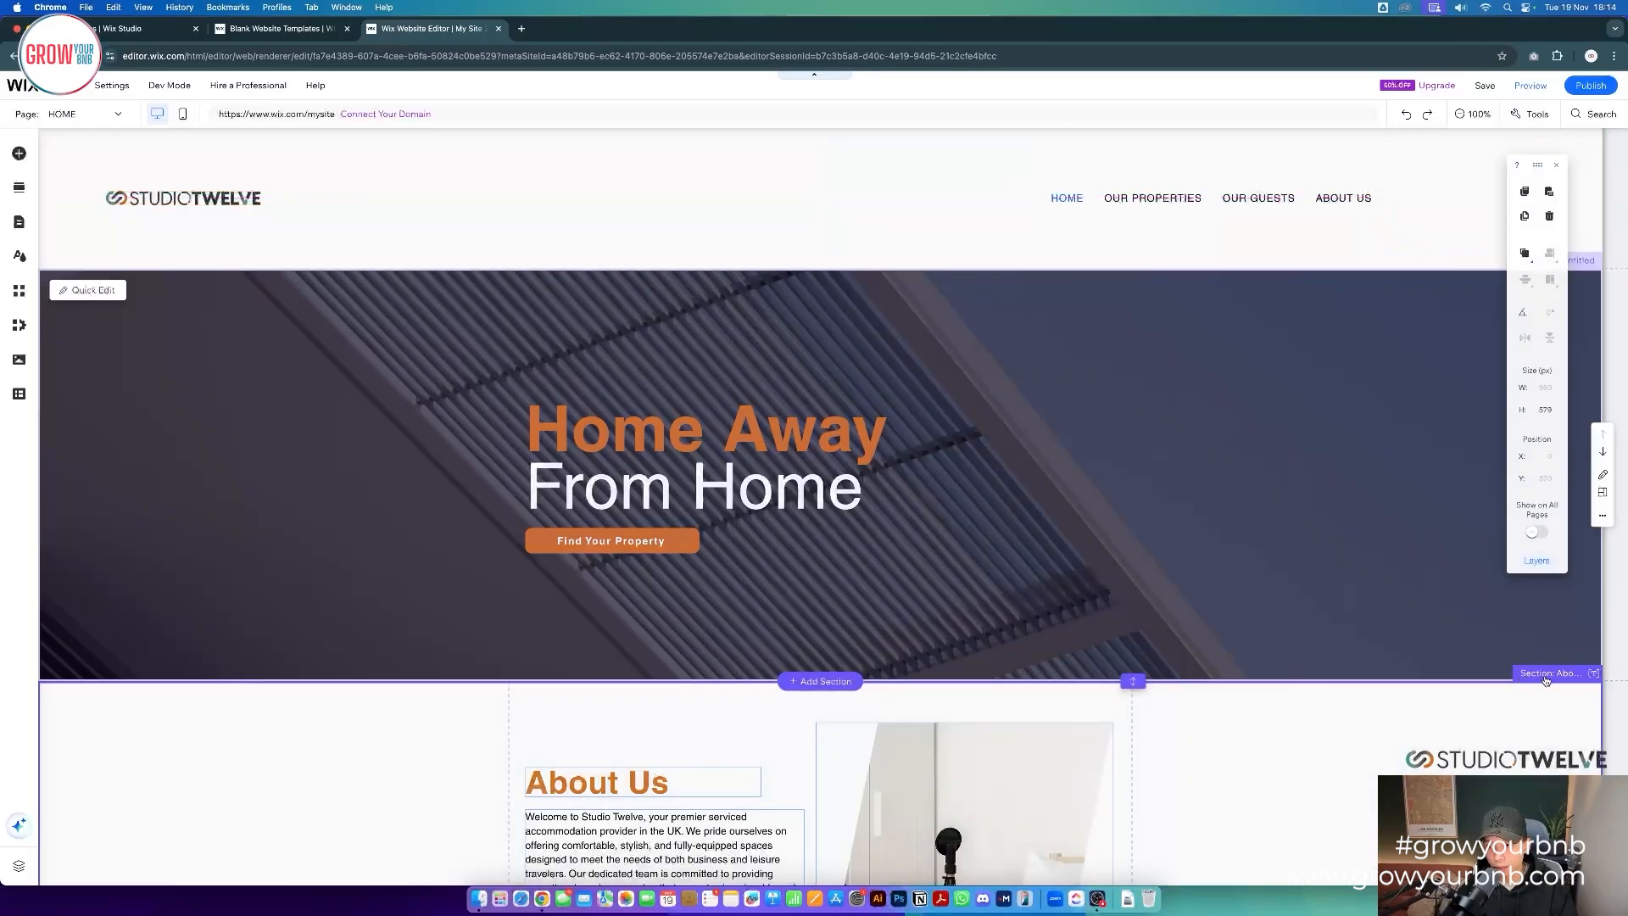
scroll(1549, 686, "down", 20)
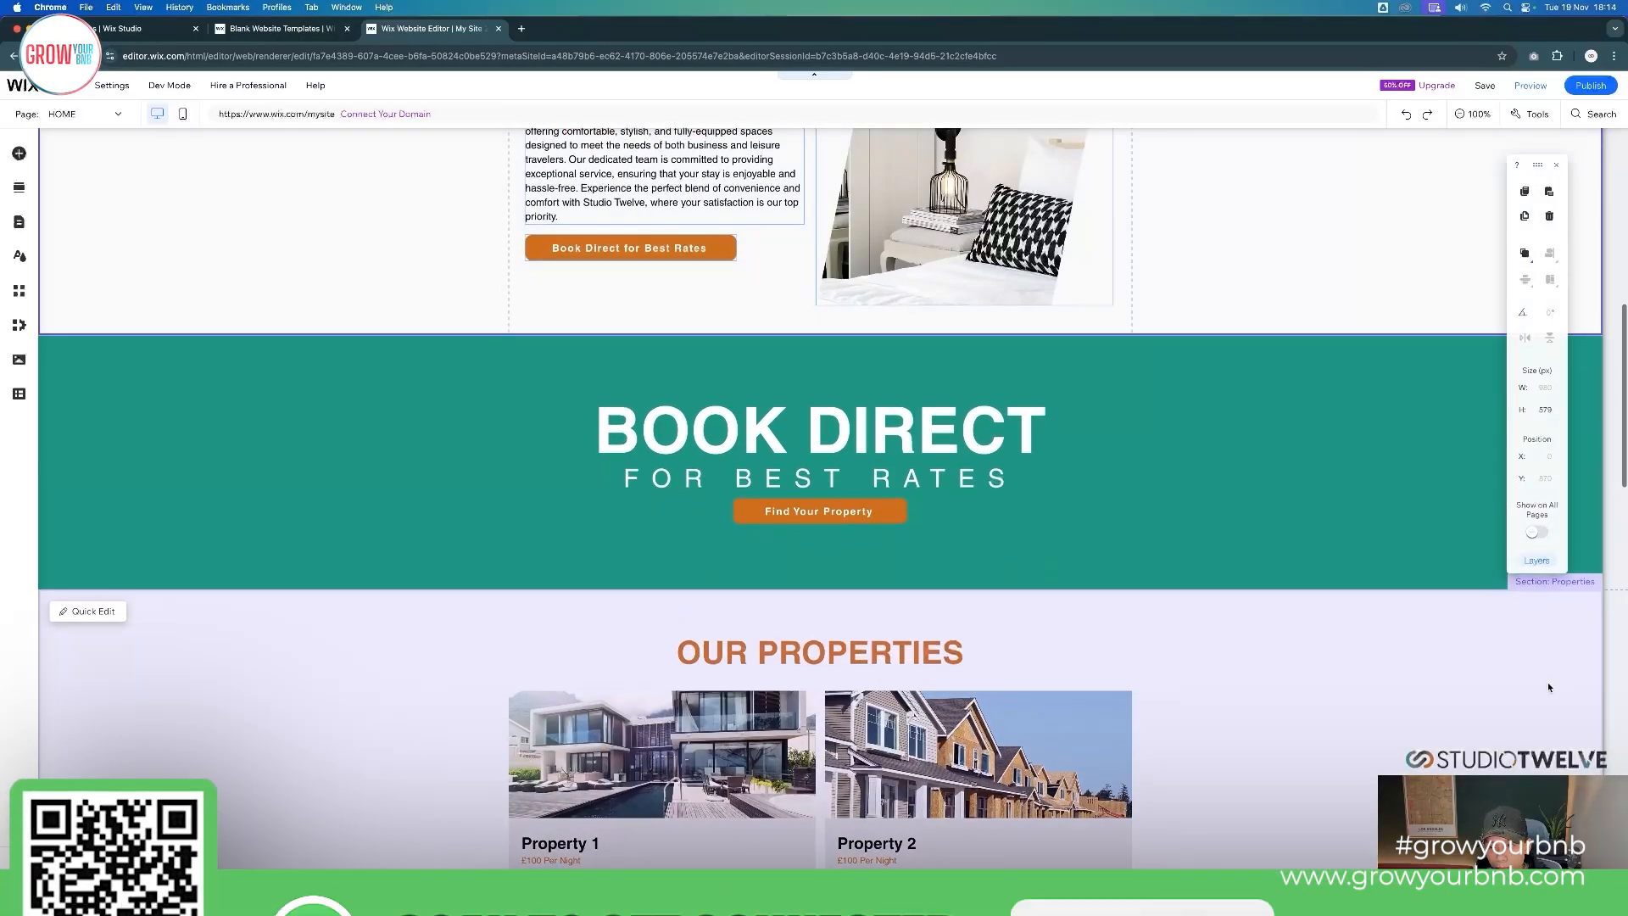
scroll(1547, 687, "up", 20)
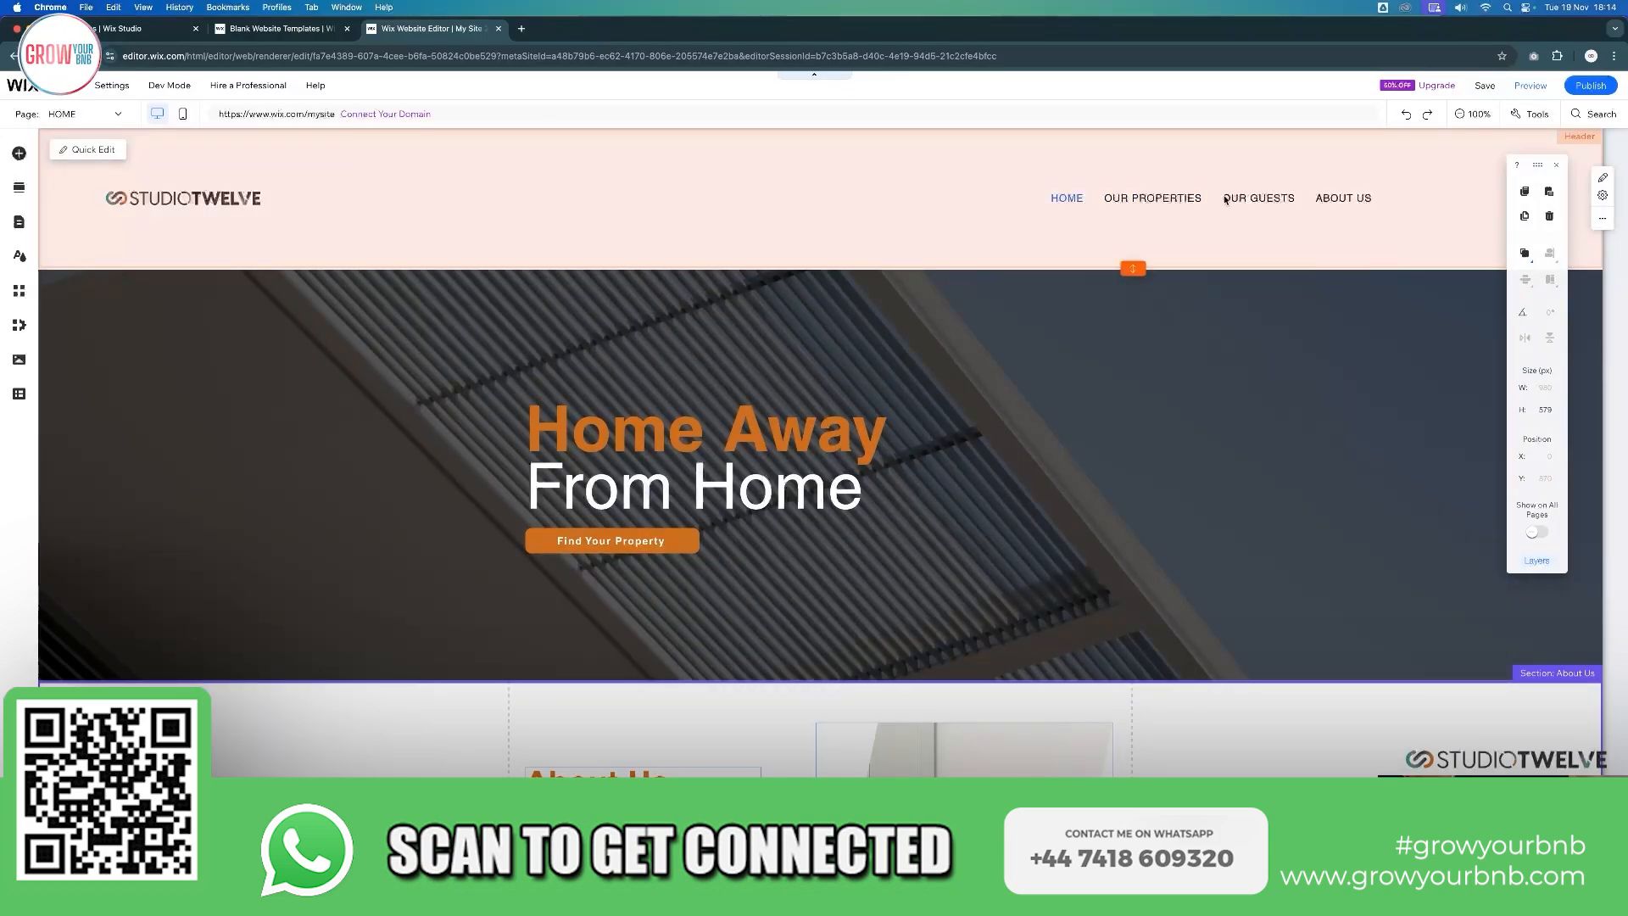
left_click(1227, 196)
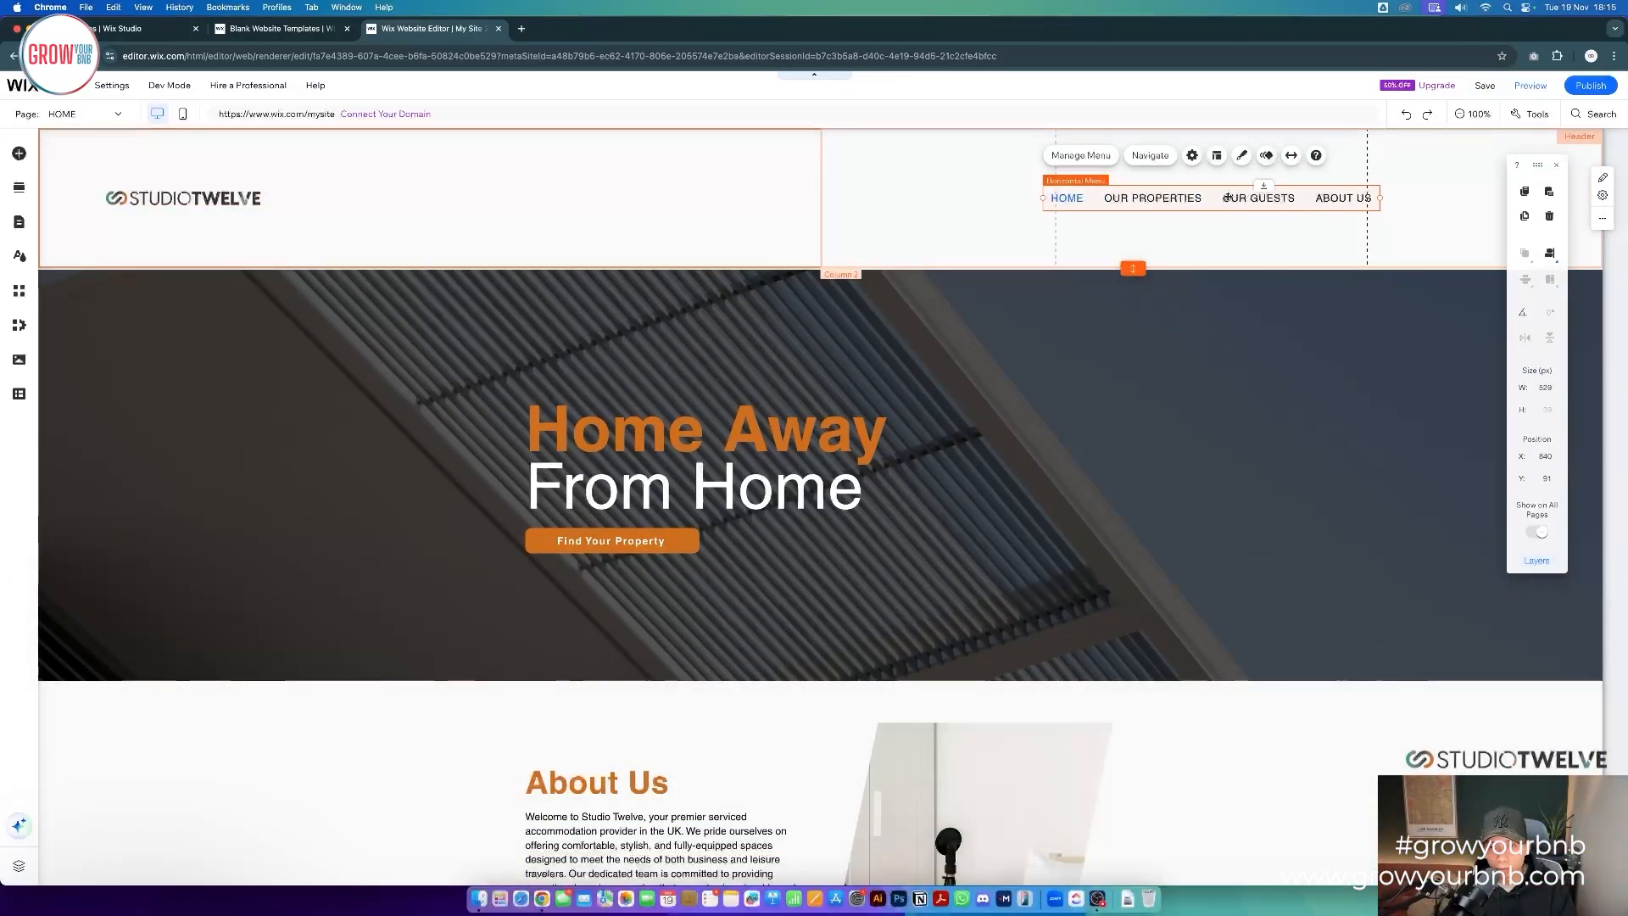
left_click_drag(1227, 197, 1099, 198)
- Copy the hero's Find Your Property button into the header, right of the menu, and change the copy's text to "BOOK NOW"
left_click(591, 546)
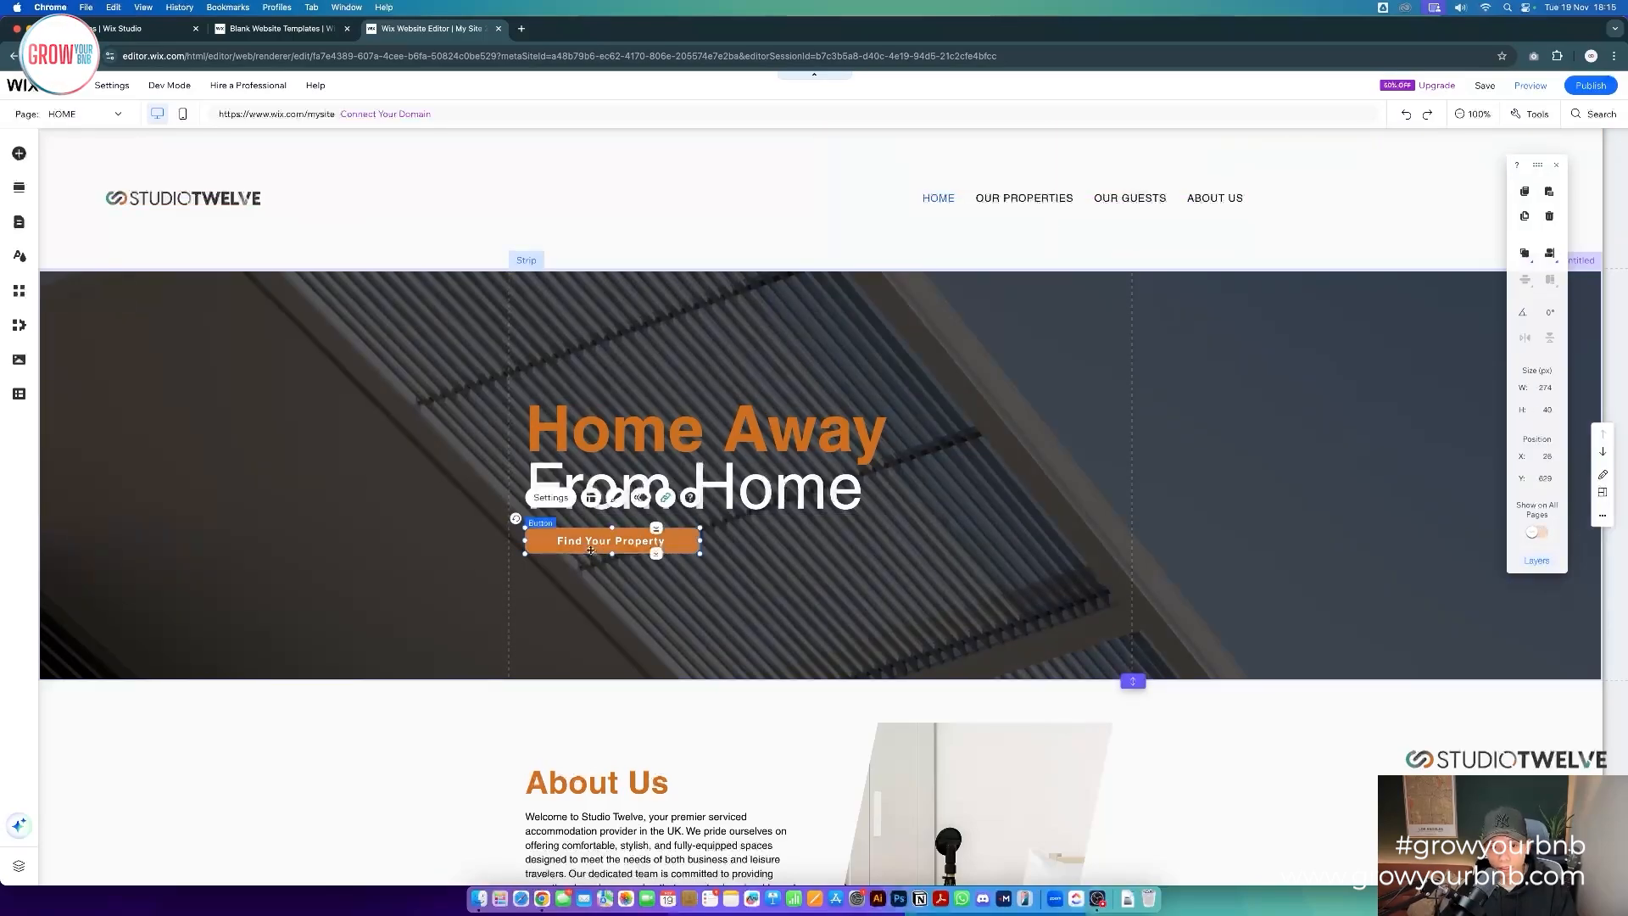
left_click_drag(591, 550, 1310, 194)
left_click(1226, 248)
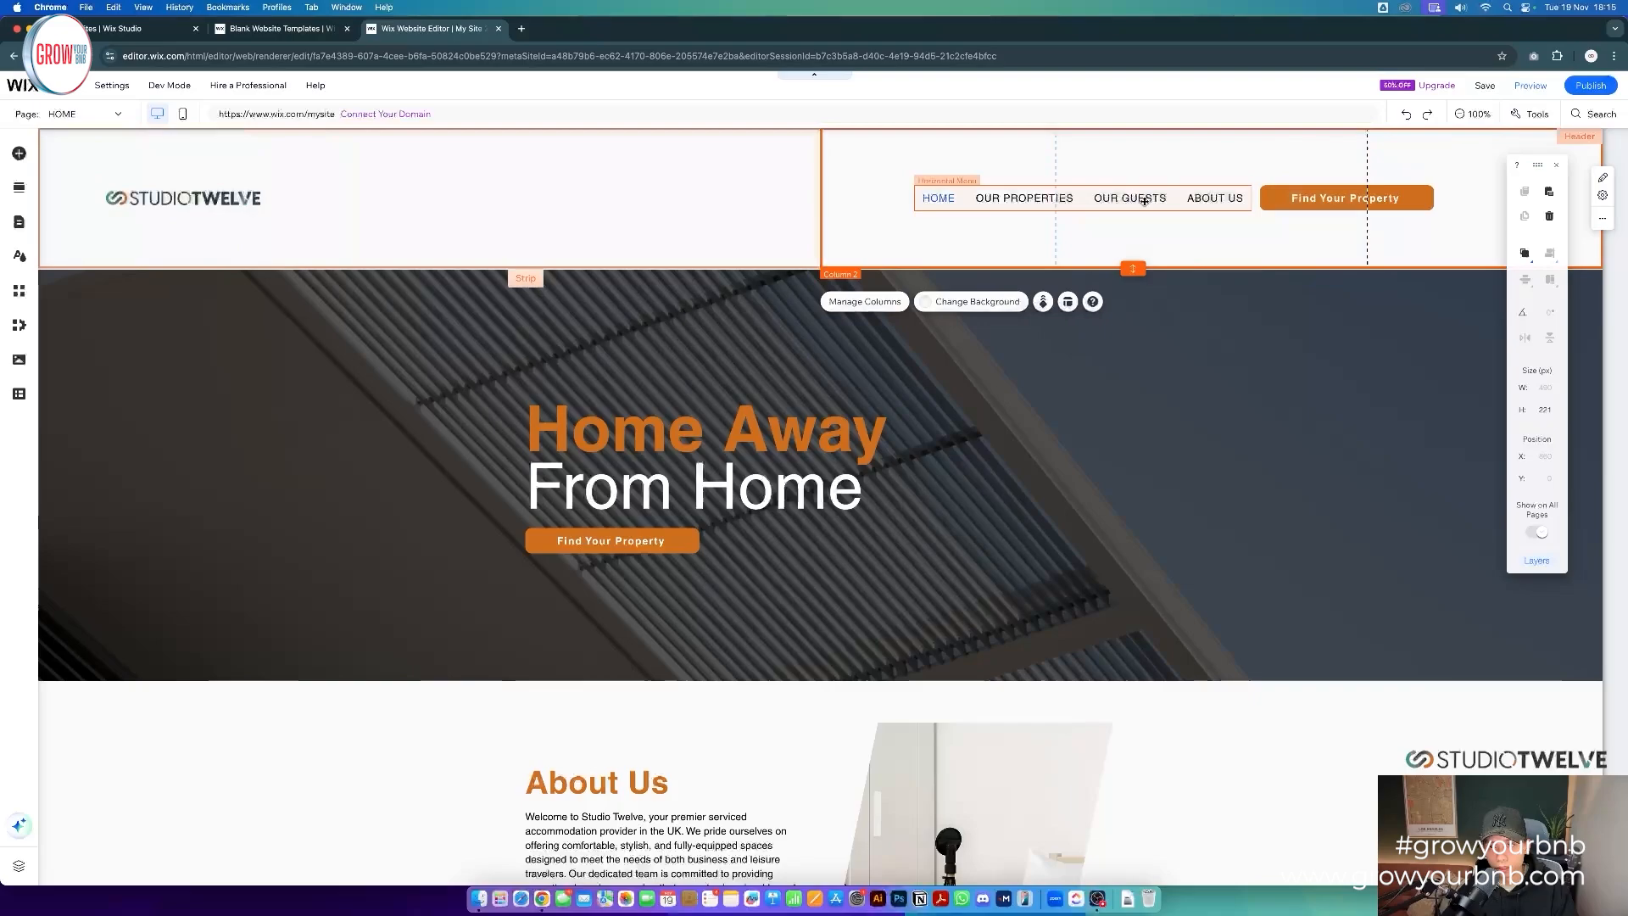
key("Escape")
left_click(1297, 202)
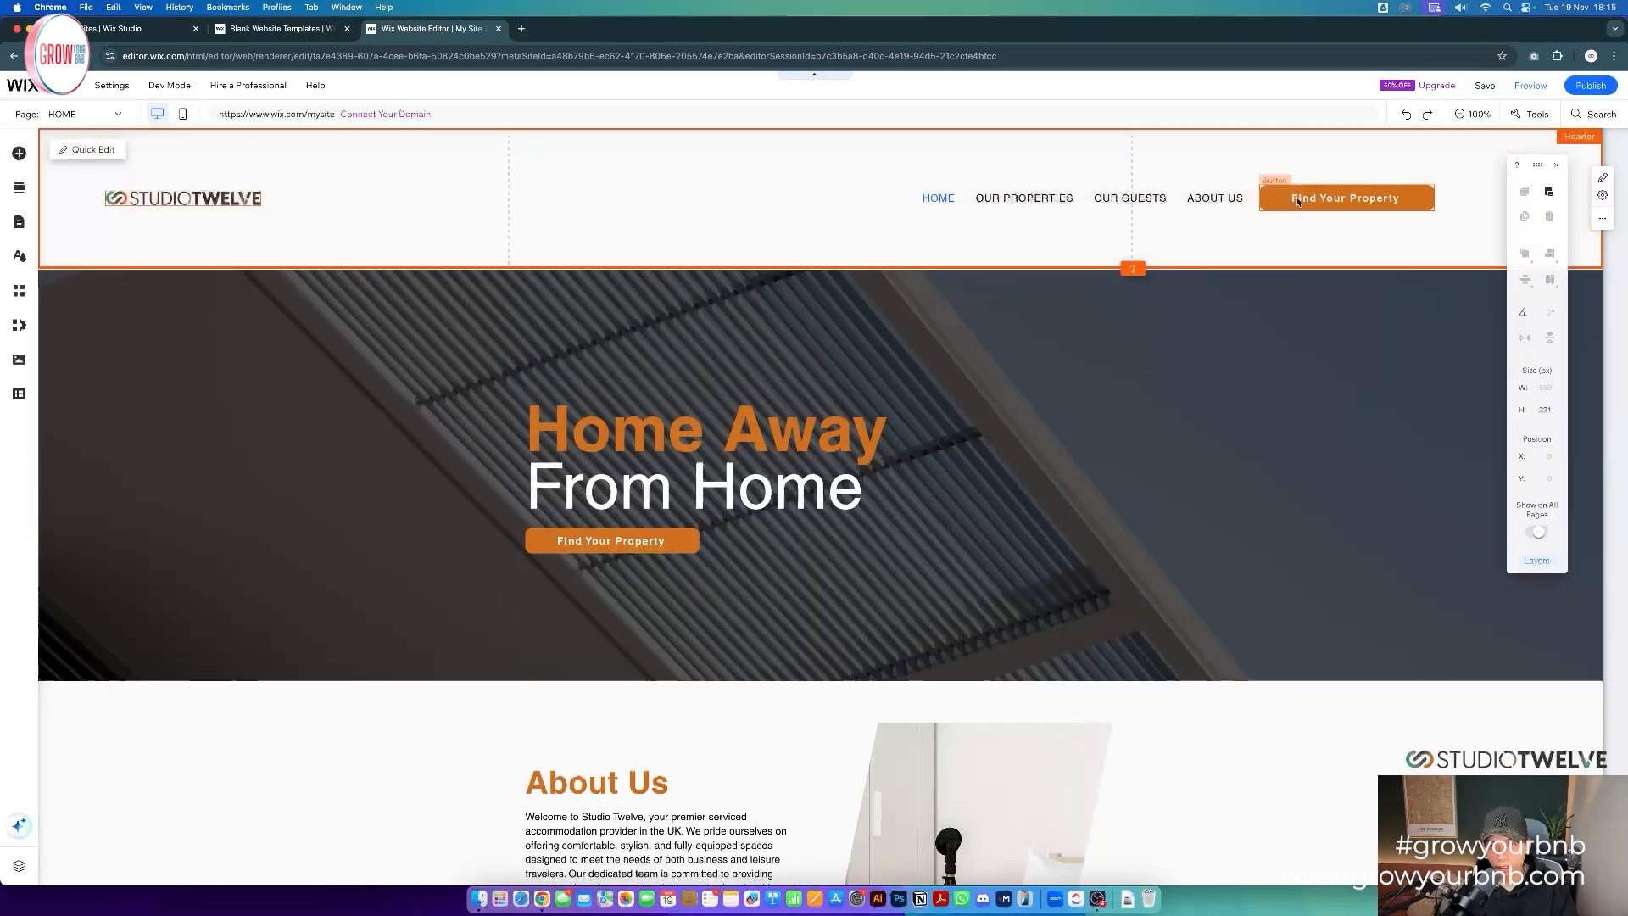
left_click(1234, 201)
double_click(1313, 199)
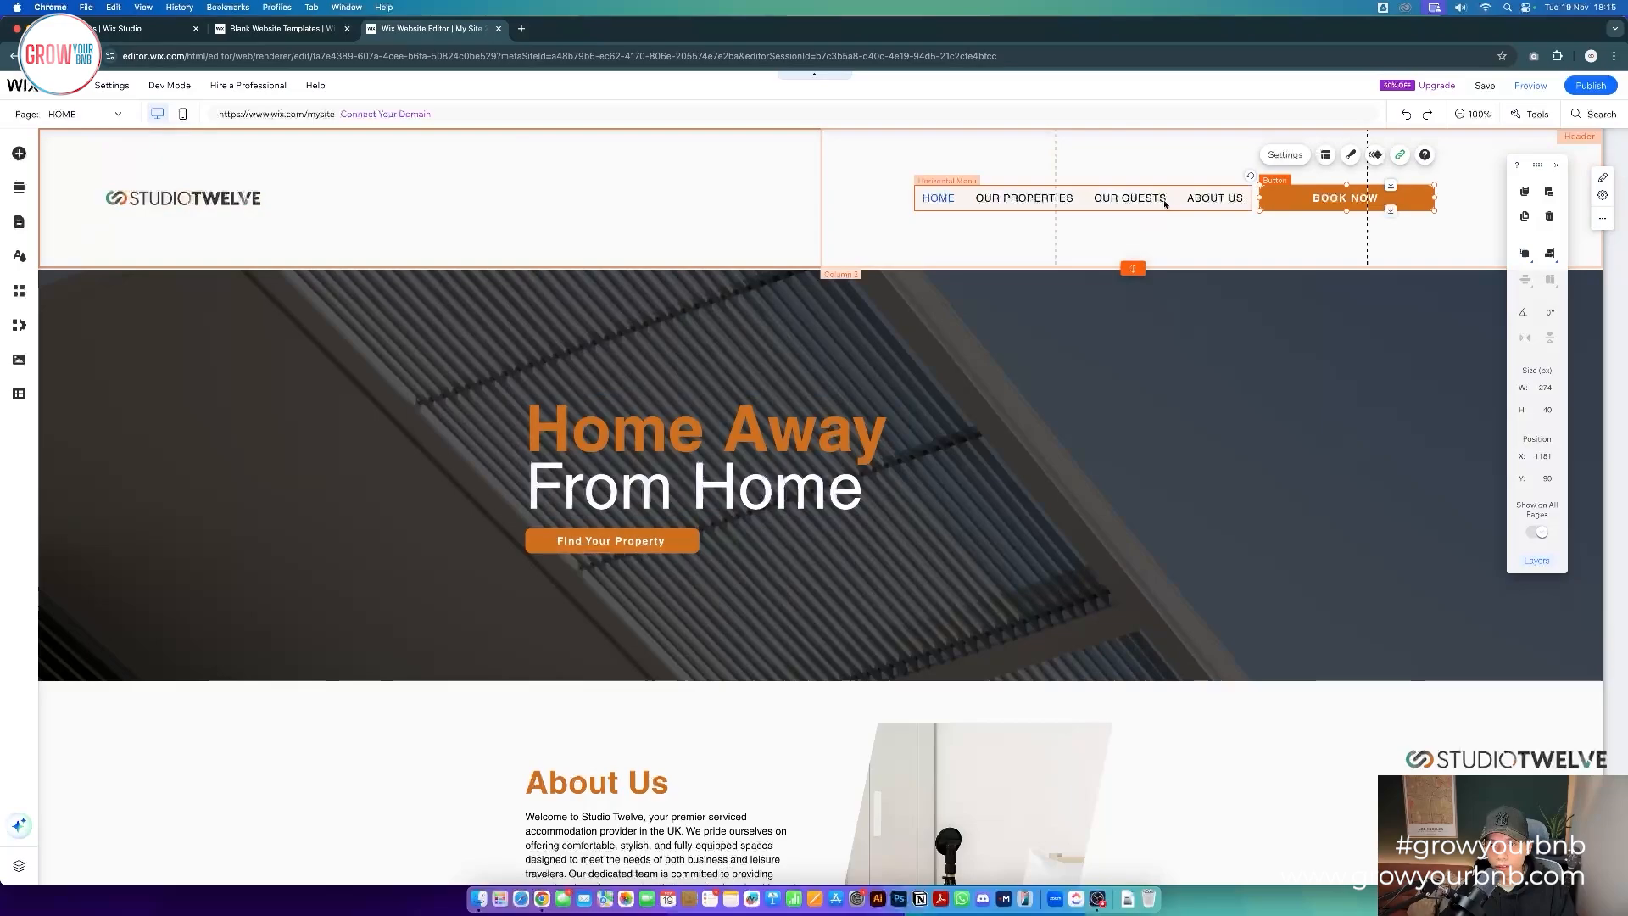
- Shift the header menu and BOOK NOW button to the right and narrow the button, keeping the menu close beside it
left_click_drag(1123, 199, 1173, 199)
left_click(1428, 480)
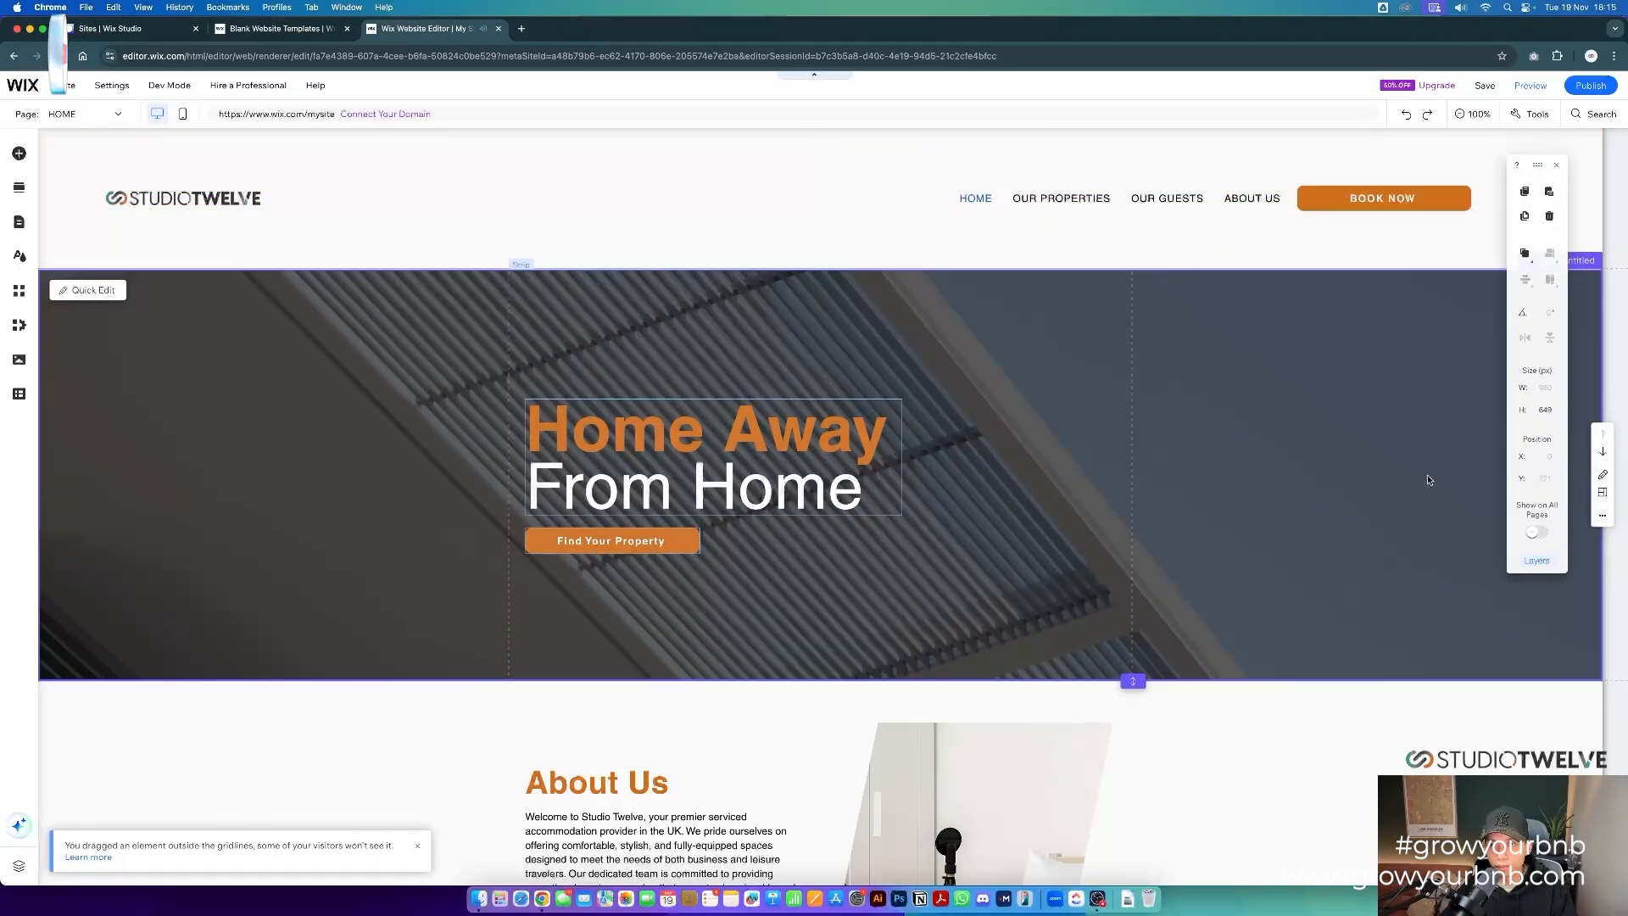
left_click(1409, 206)
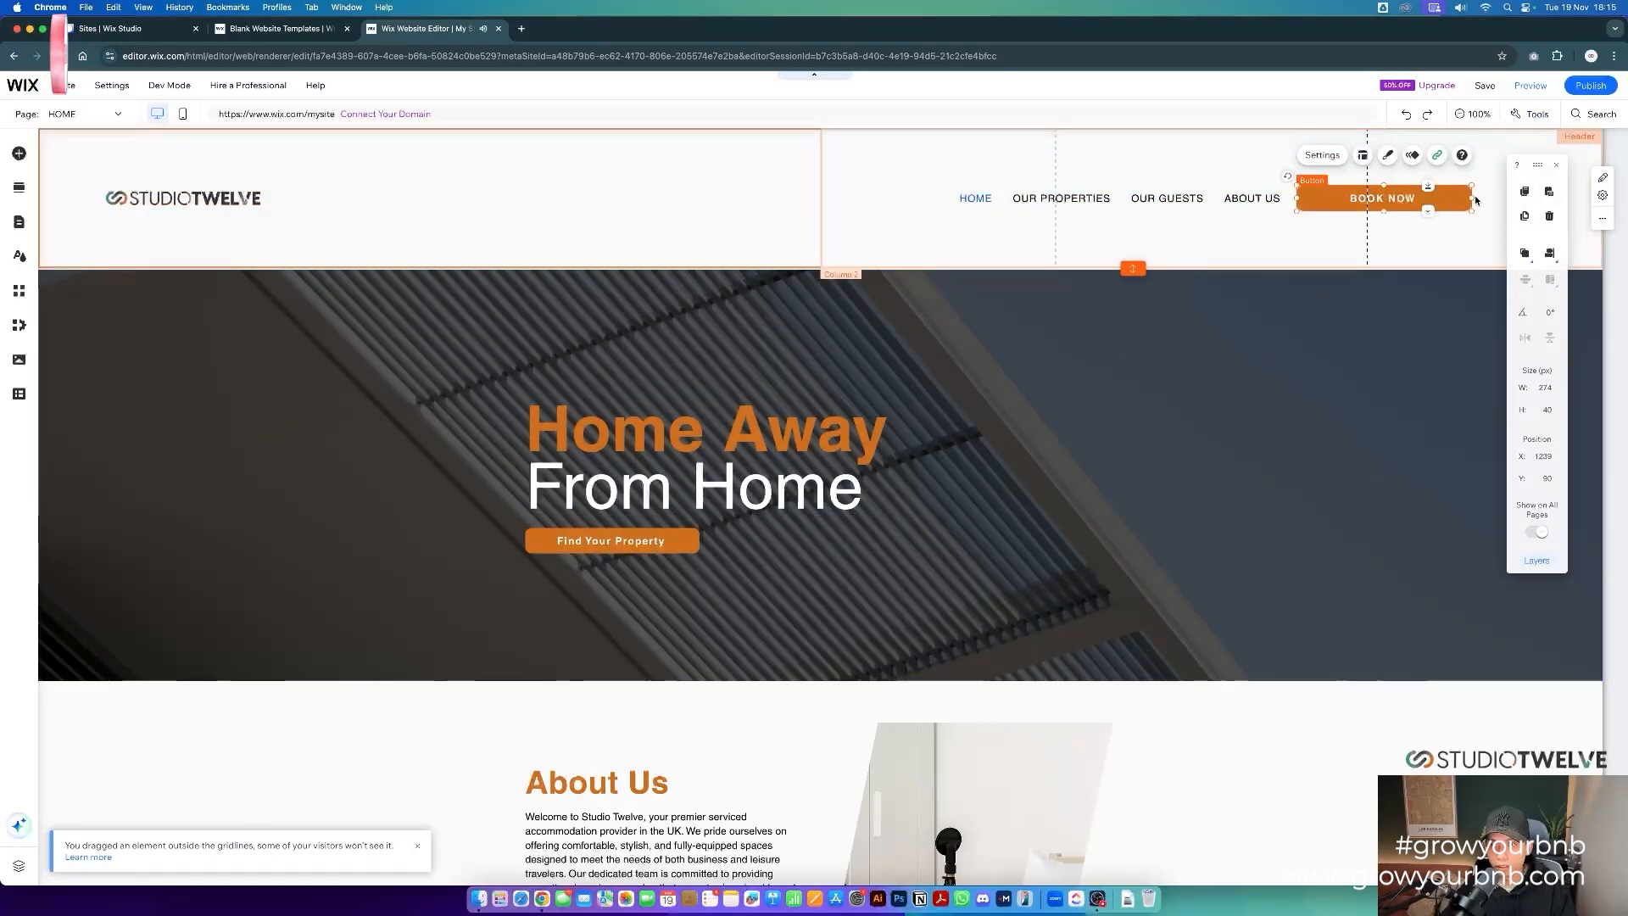
left_click_drag(1470, 197, 1416, 201)
left_click(1229, 200)
left_click_drag(1228, 201, 1247, 200)
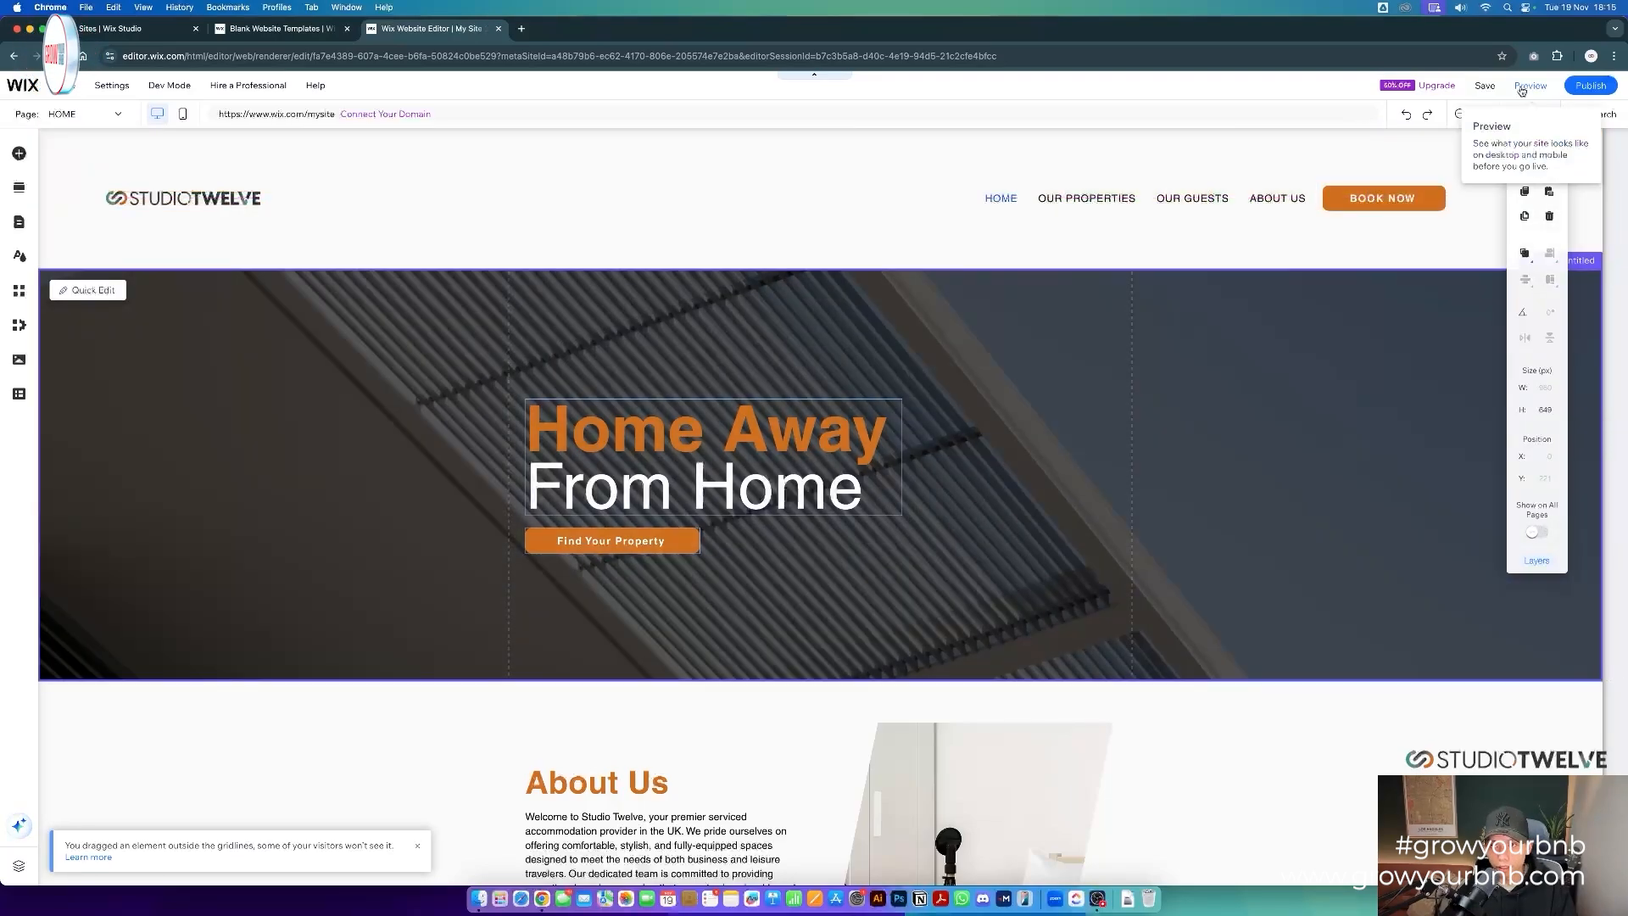
- Preview the site and test the links of the hero's Find Your Property button and the header's BOOK NOW button
left_click(1531, 85)
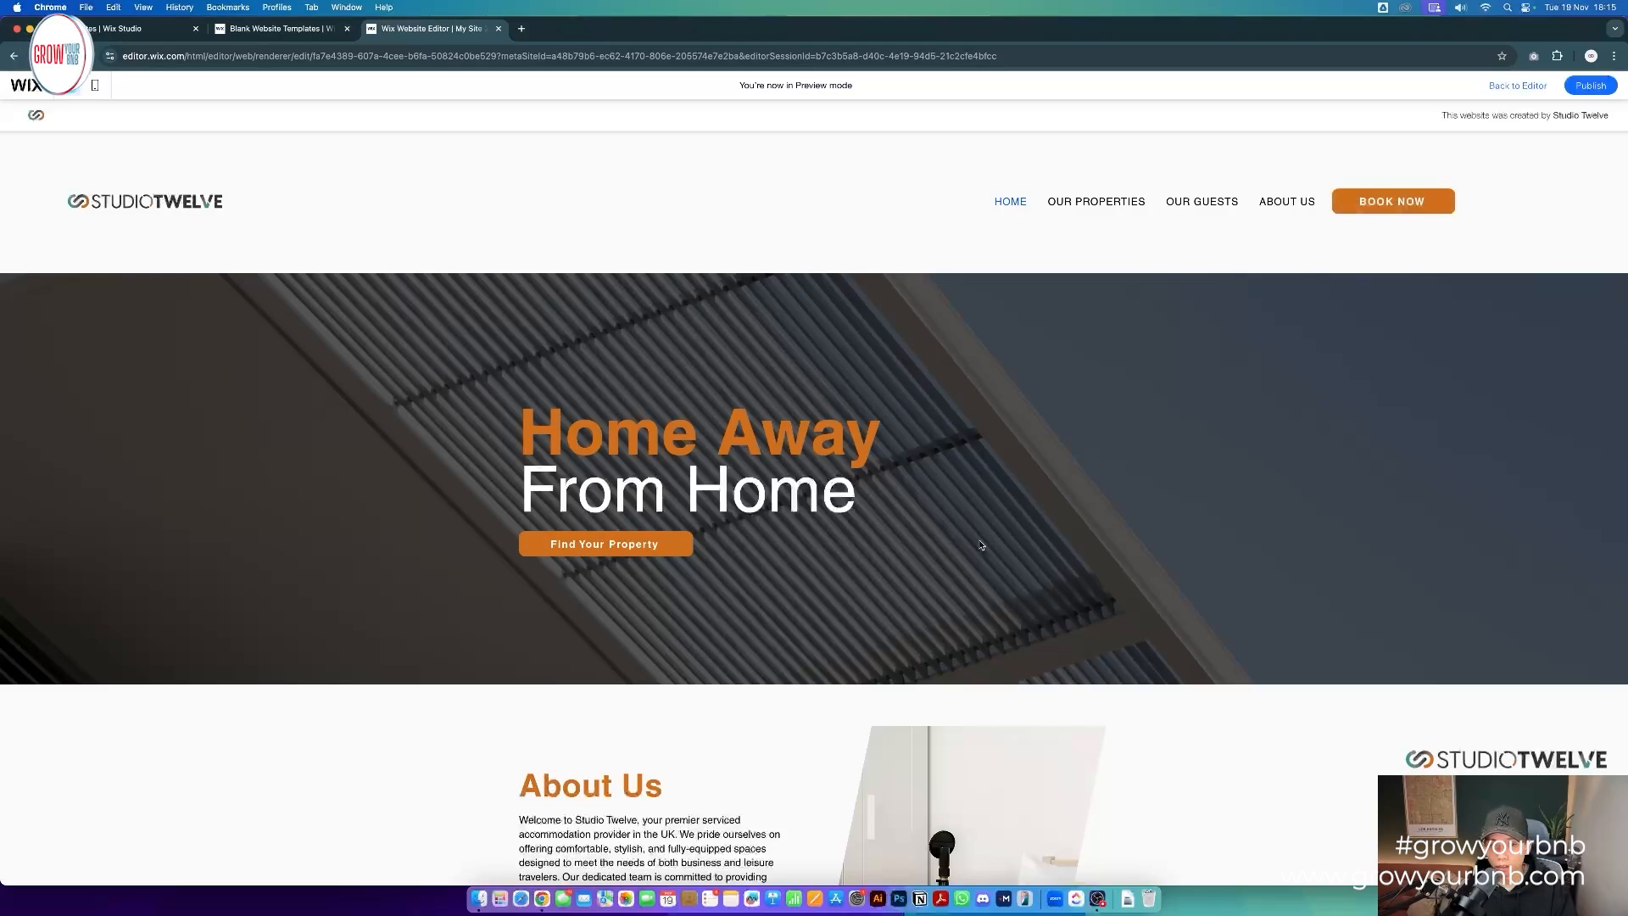
scroll(980, 545, "down", 20)
scroll(980, 544, "up", 20)
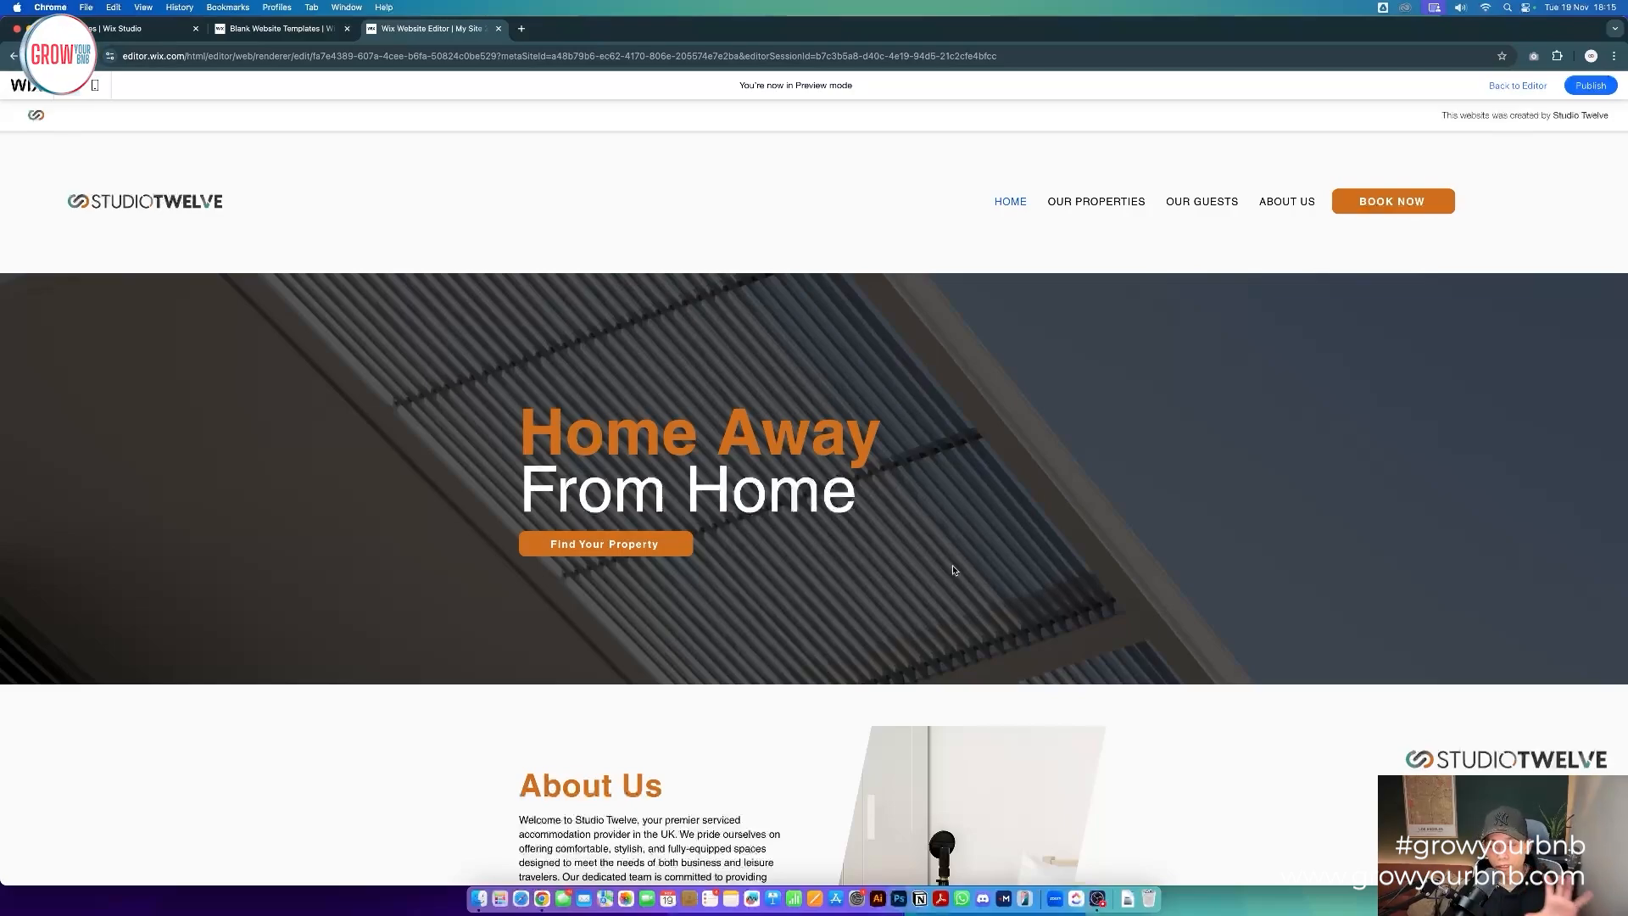
left_click(623, 546)
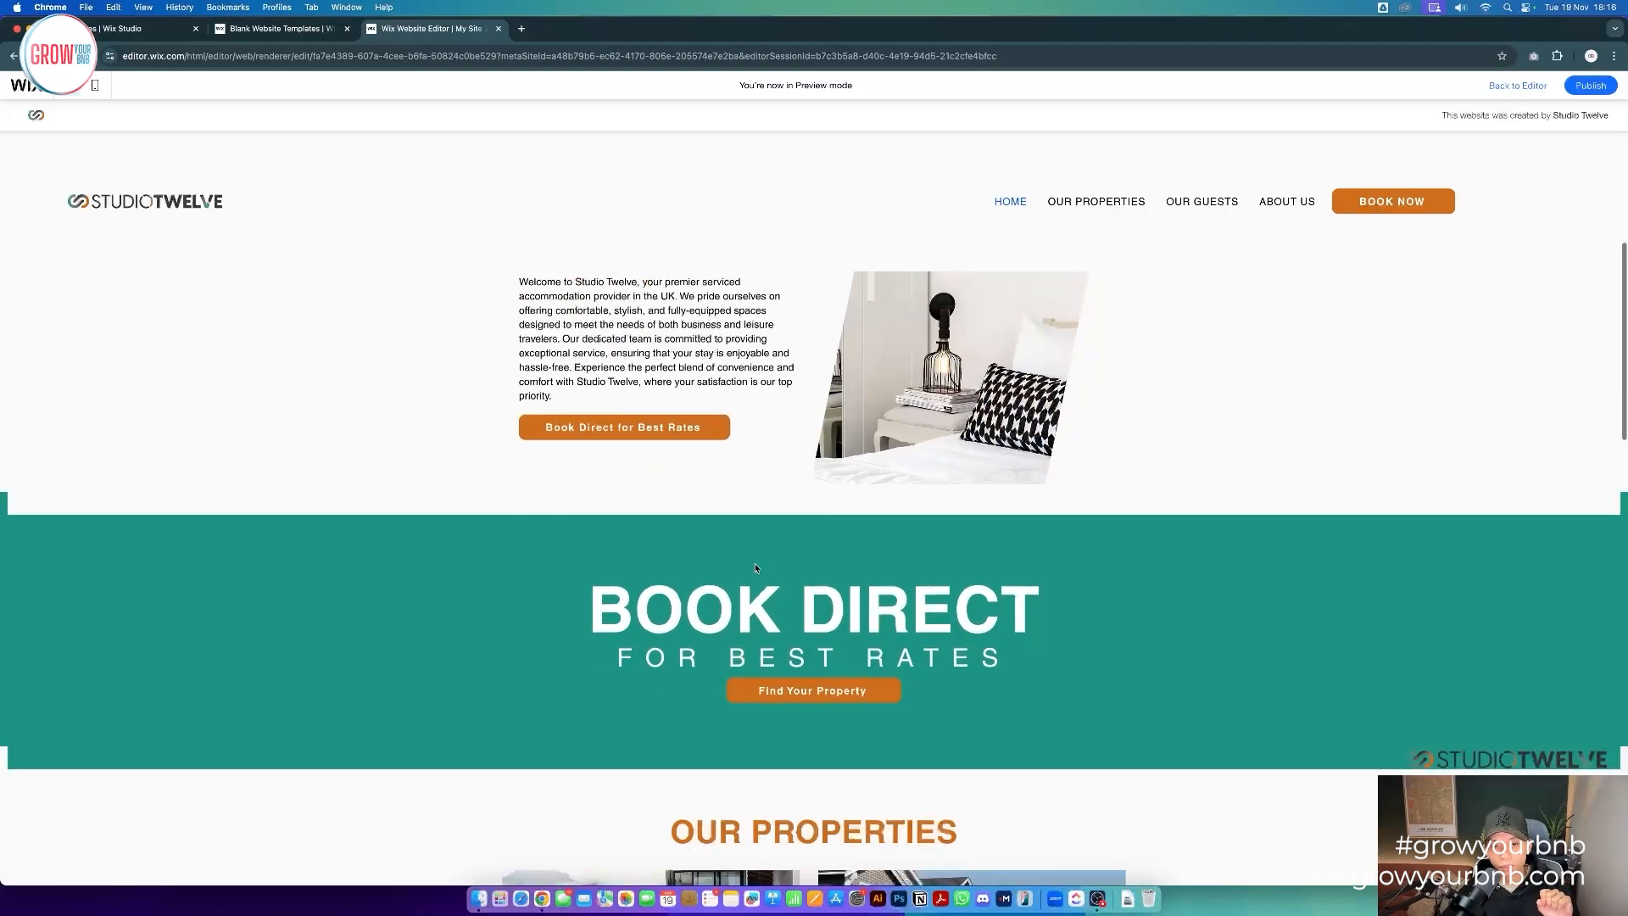
scroll(786, 536, "up", 12)
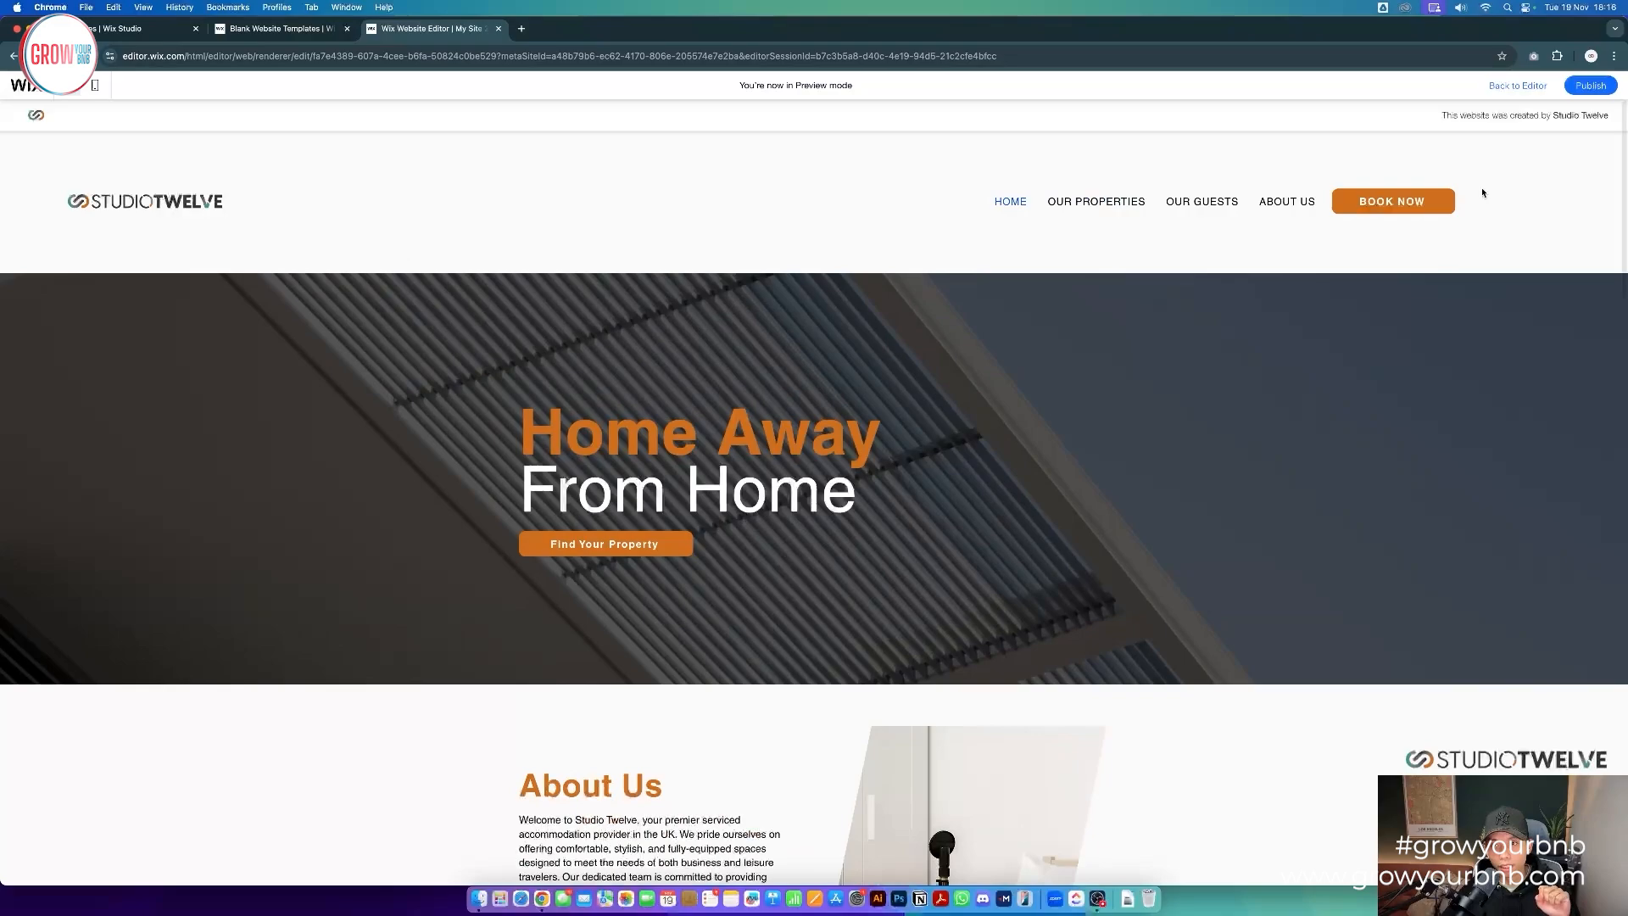
left_click(1400, 212)
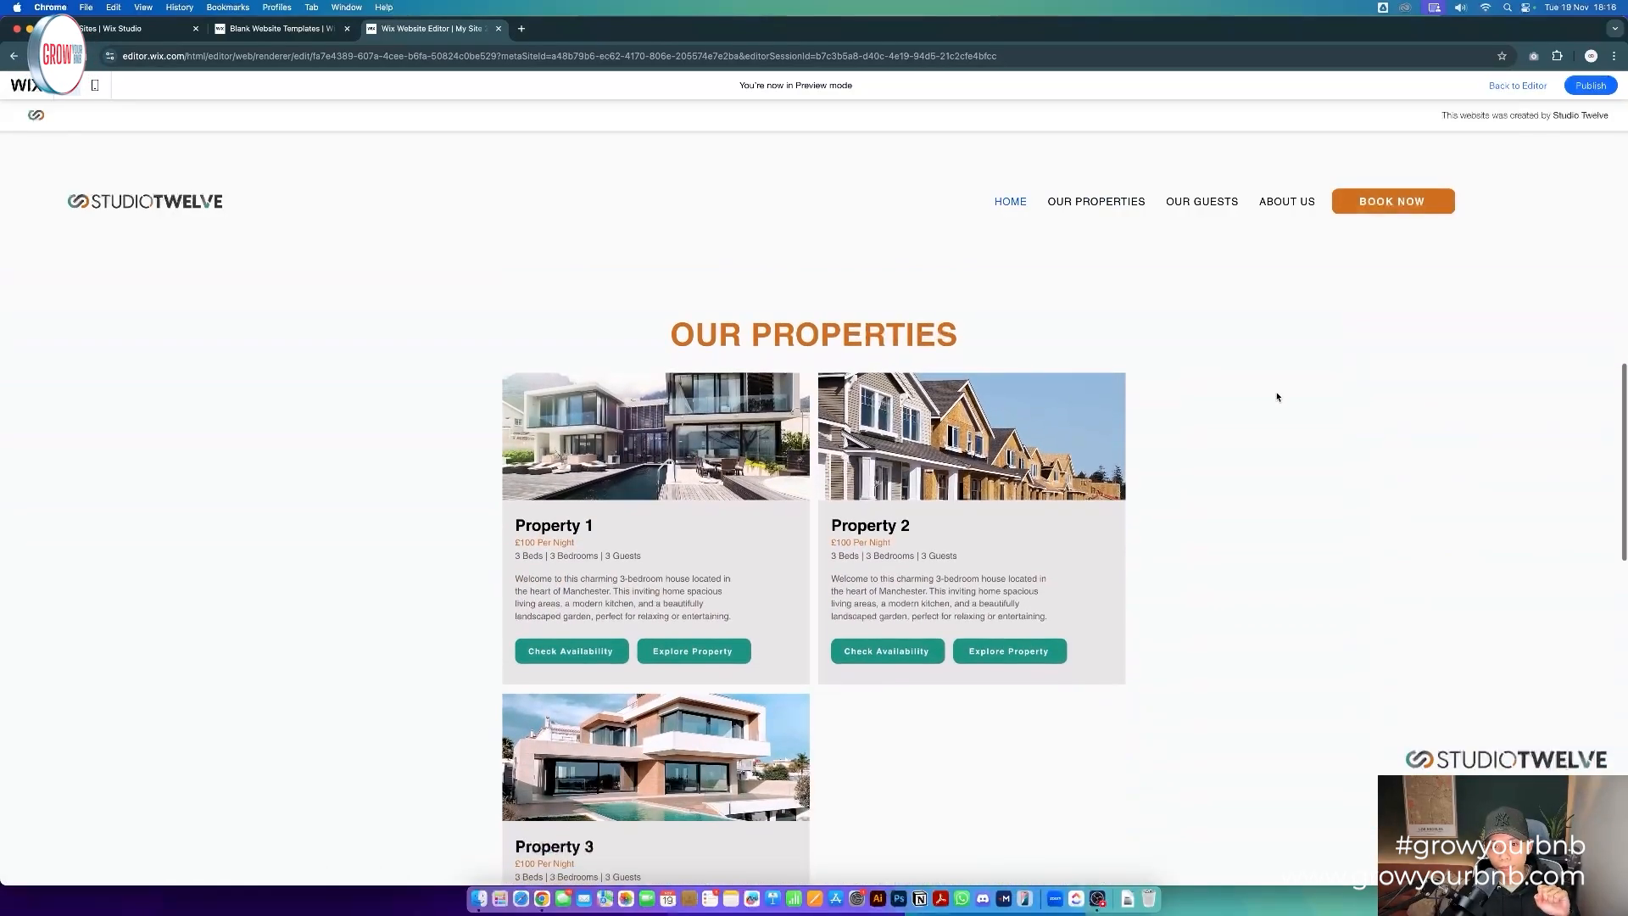
- Test the About Us section's button and the Find Your Property buttons in both BOOK DIRECT banners, and return to the editor
scroll(1275, 392, "up", 5)
scroll(1161, 462, "up", 1)
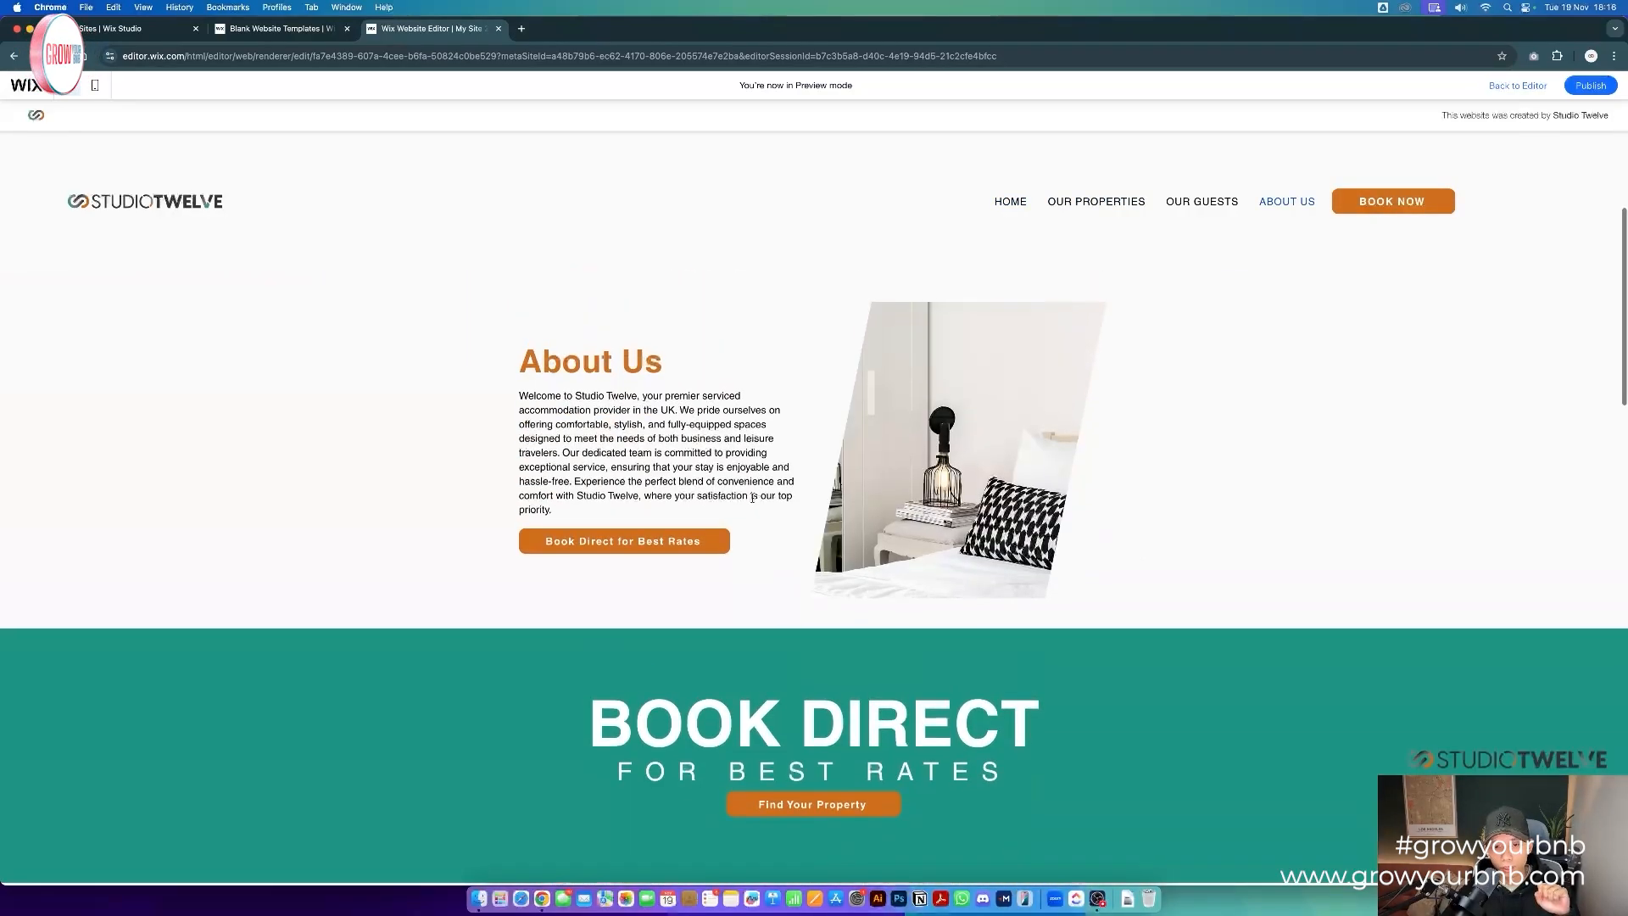
left_click(674, 544)
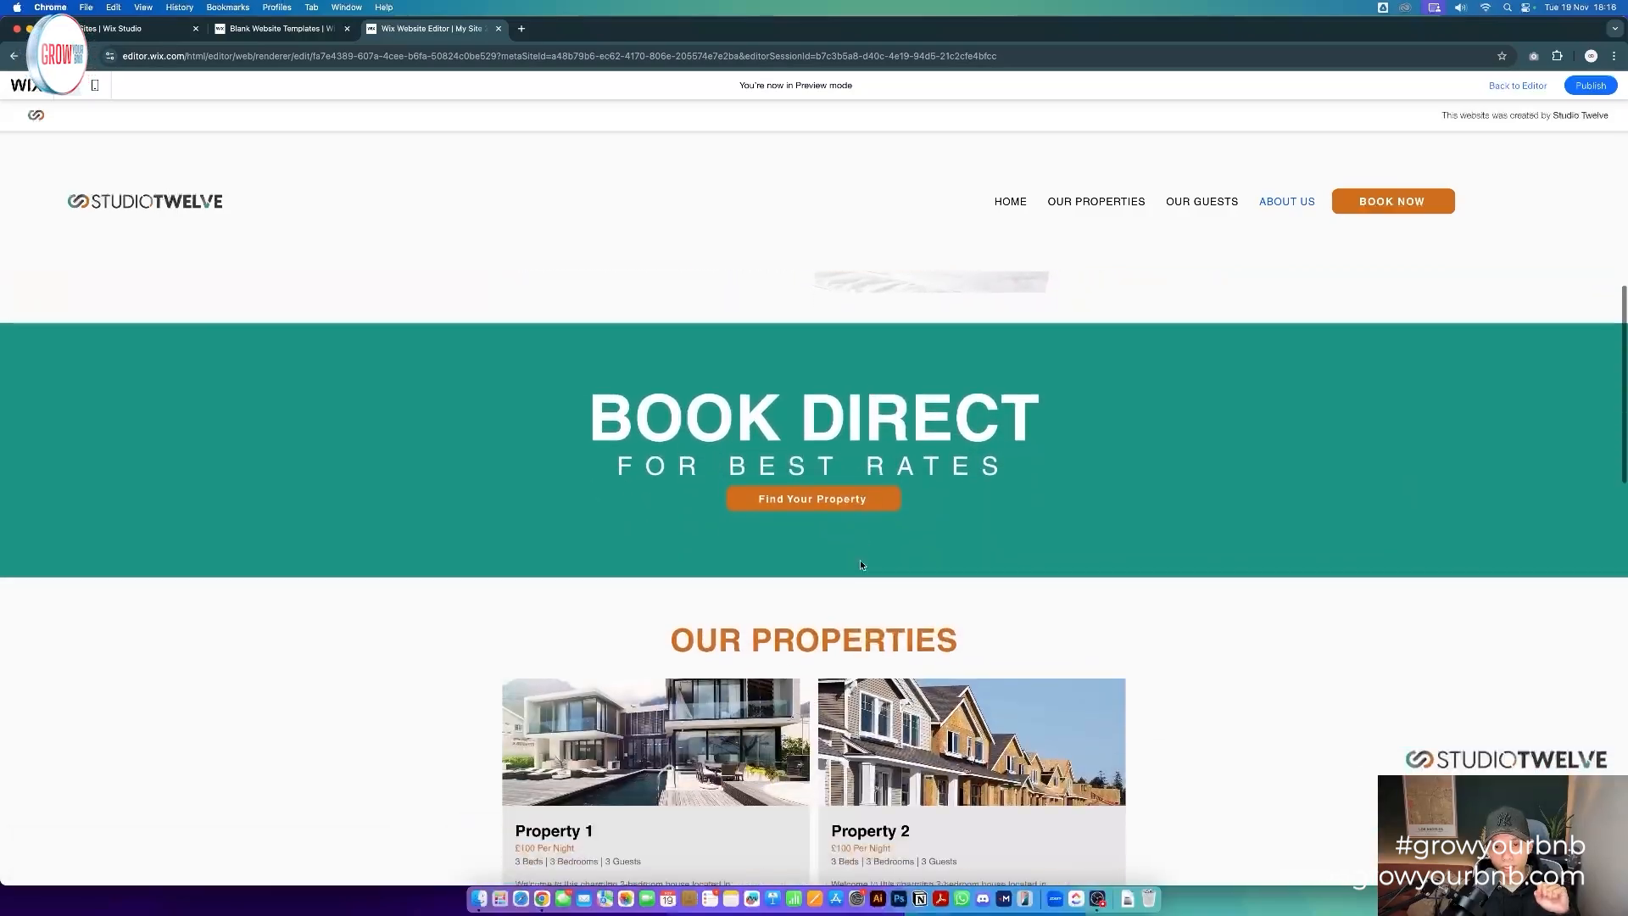
scroll(871, 562, "up", 4)
scroll(857, 566, "down", 1)
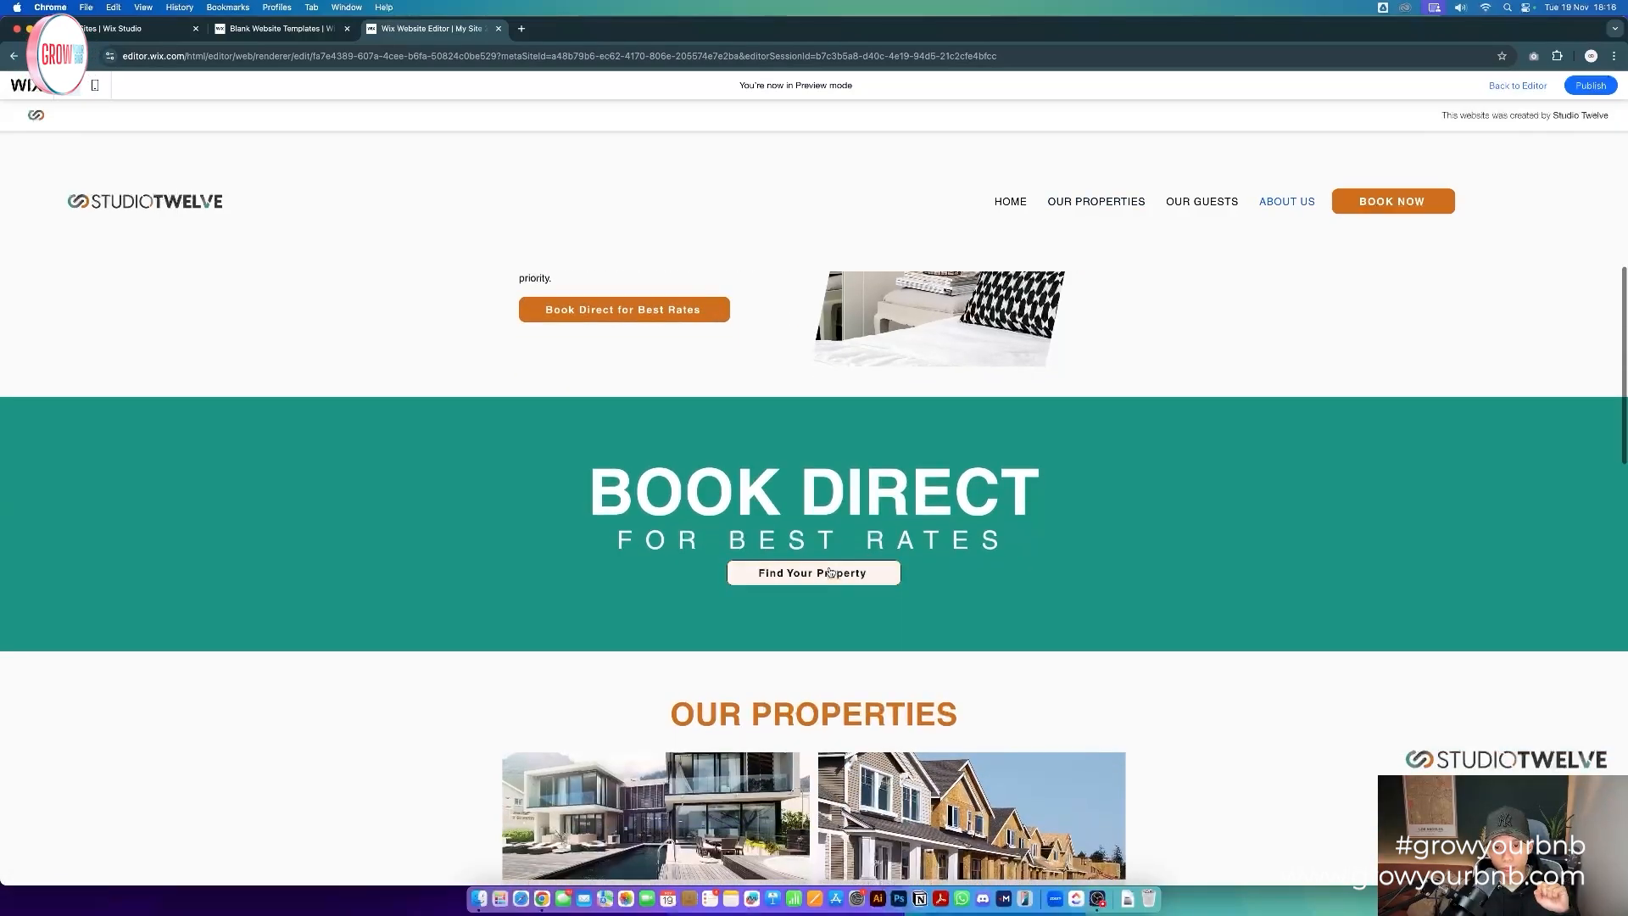
left_click(833, 570)
scroll(974, 519, "down", 15)
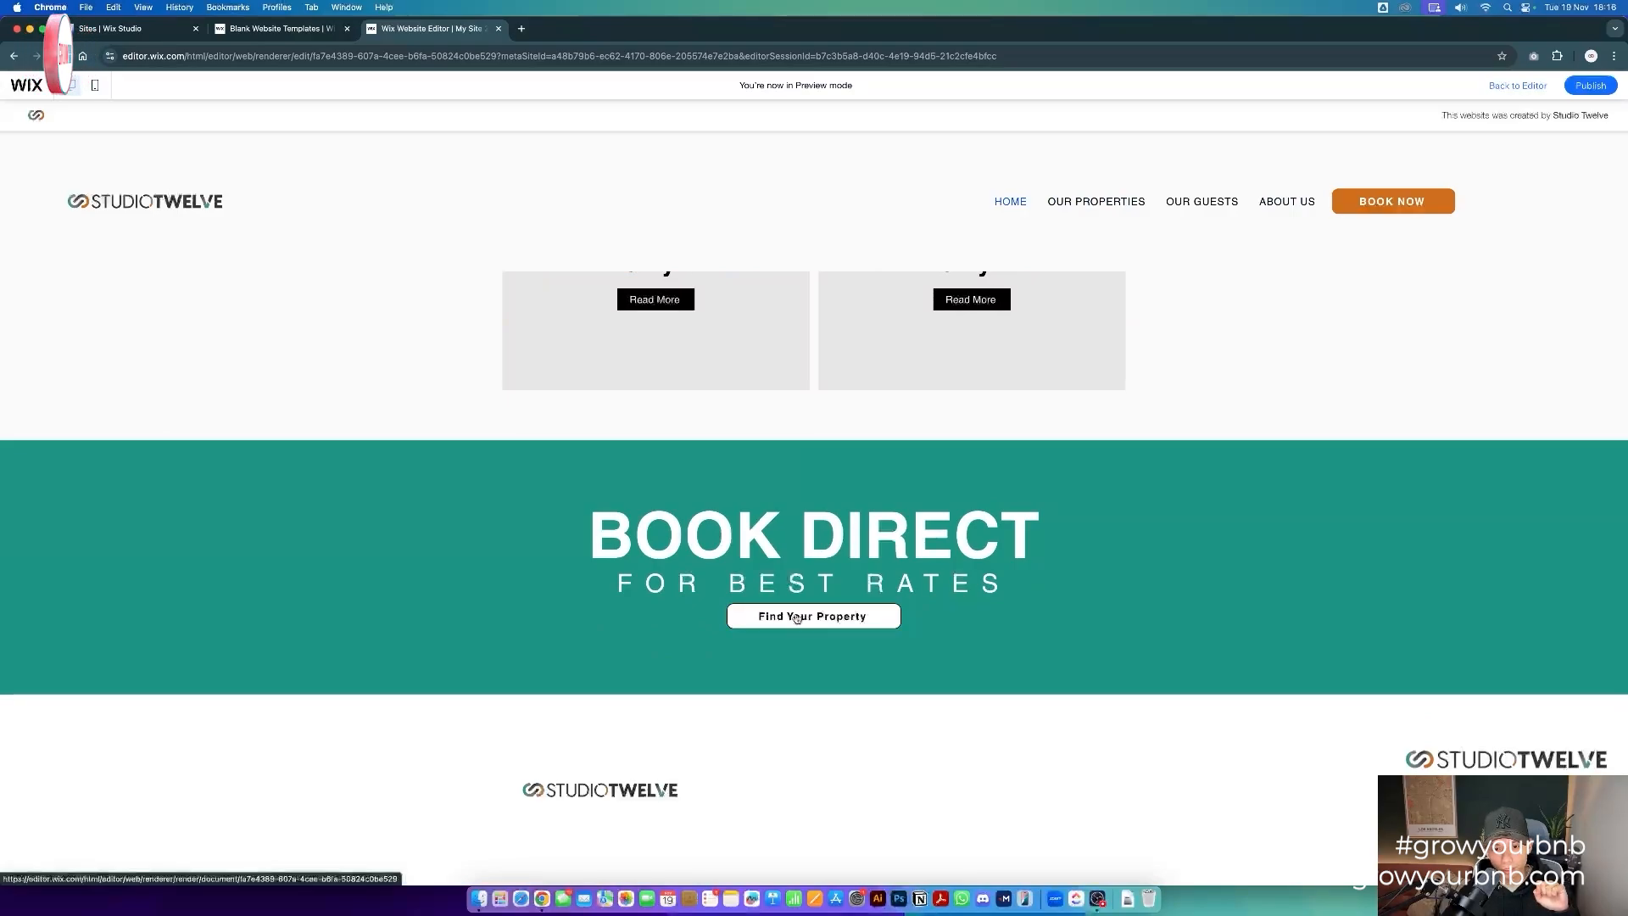
left_click(797, 617)
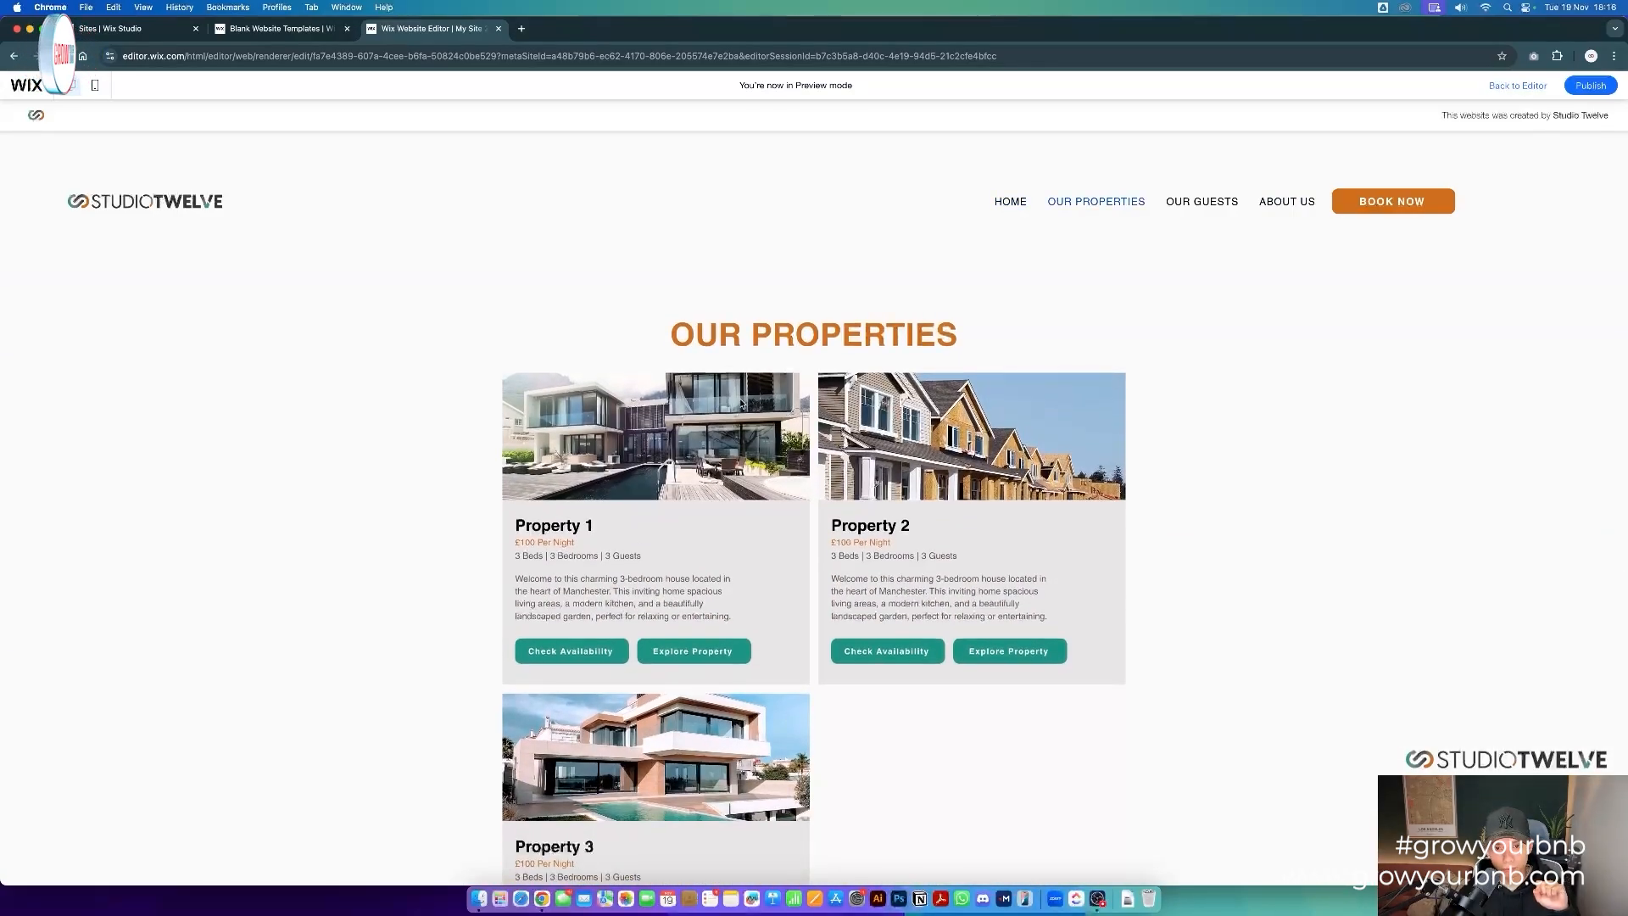
scroll(739, 403, "up", 15)
left_click(1513, 89)
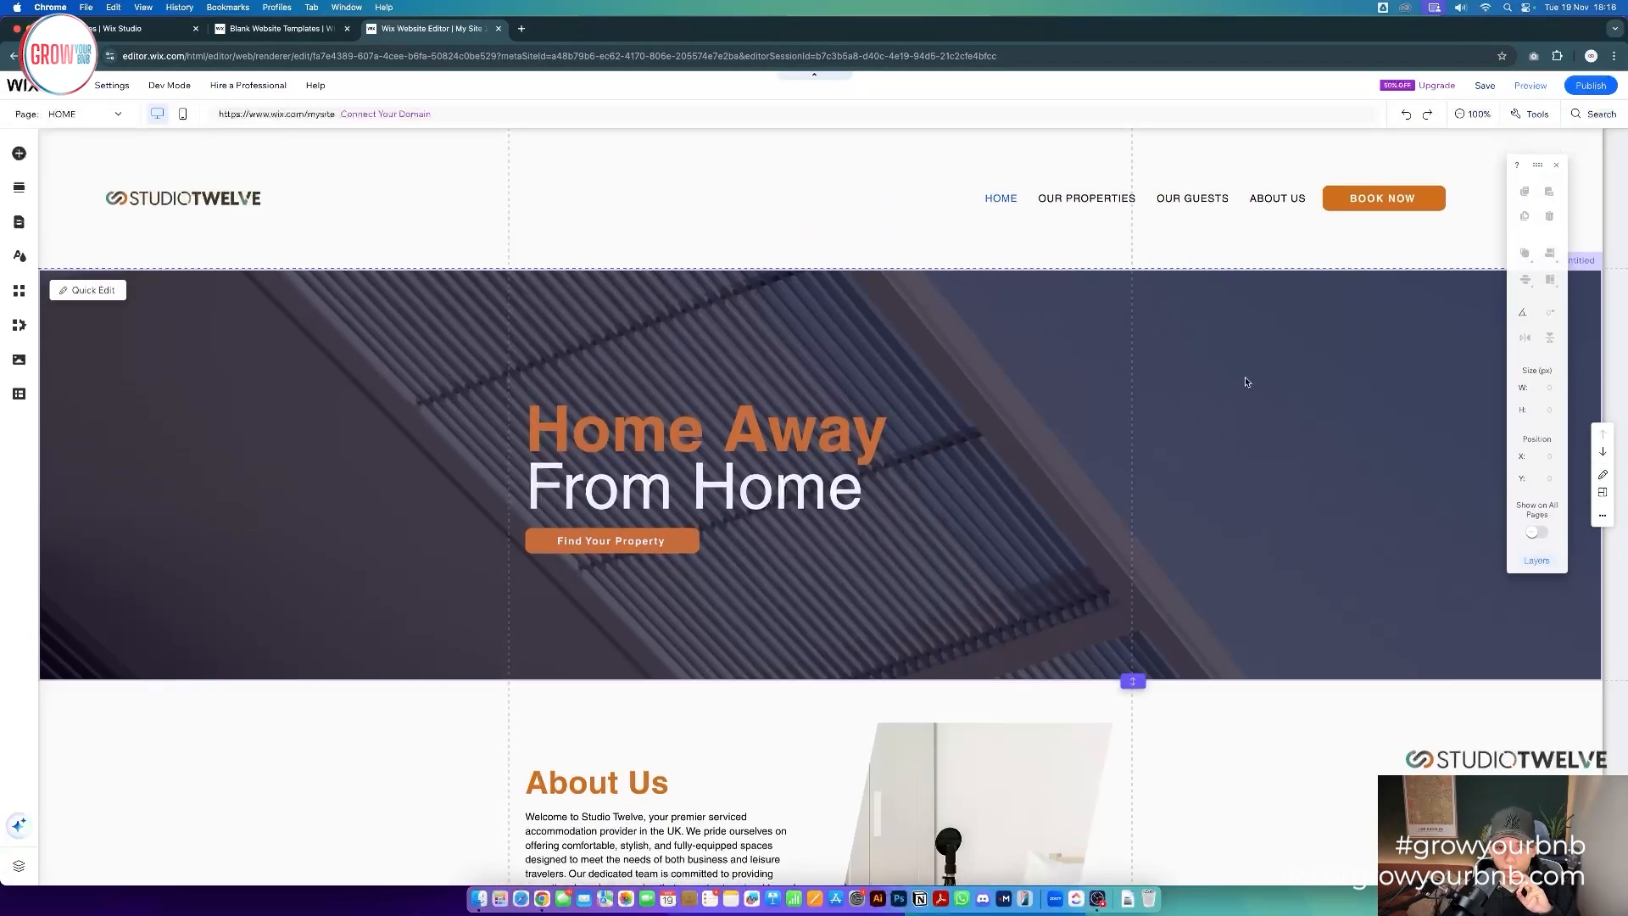
- Apply a Fade entrance animation to the hero's Home Away From Home heading and preview it
left_click(920, 473)
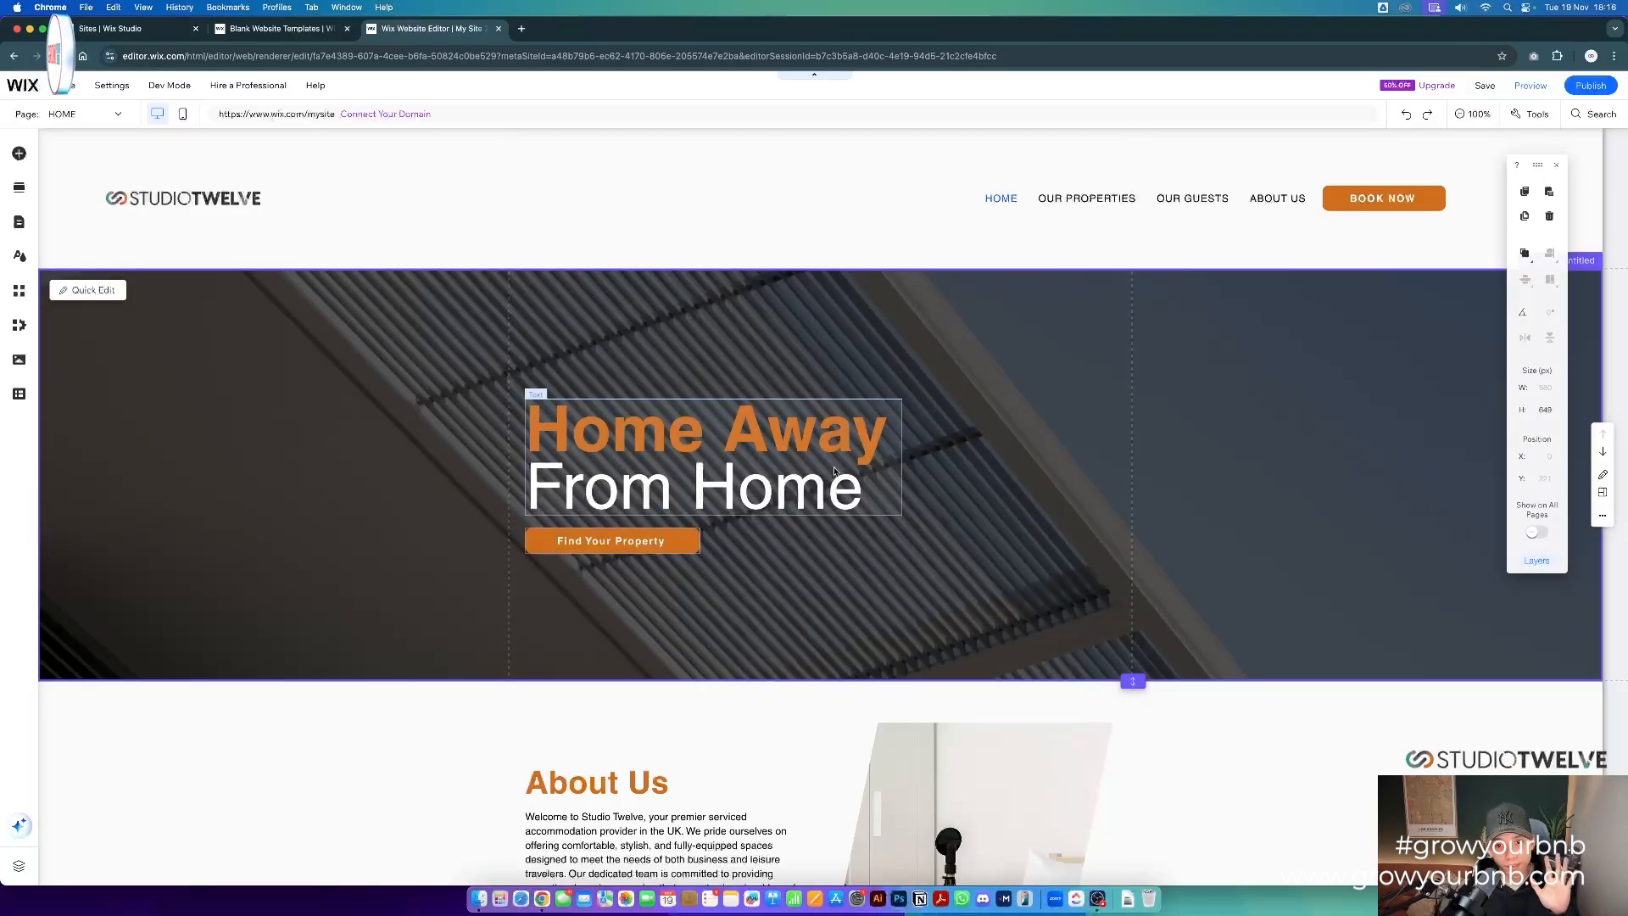
left_click(808, 469)
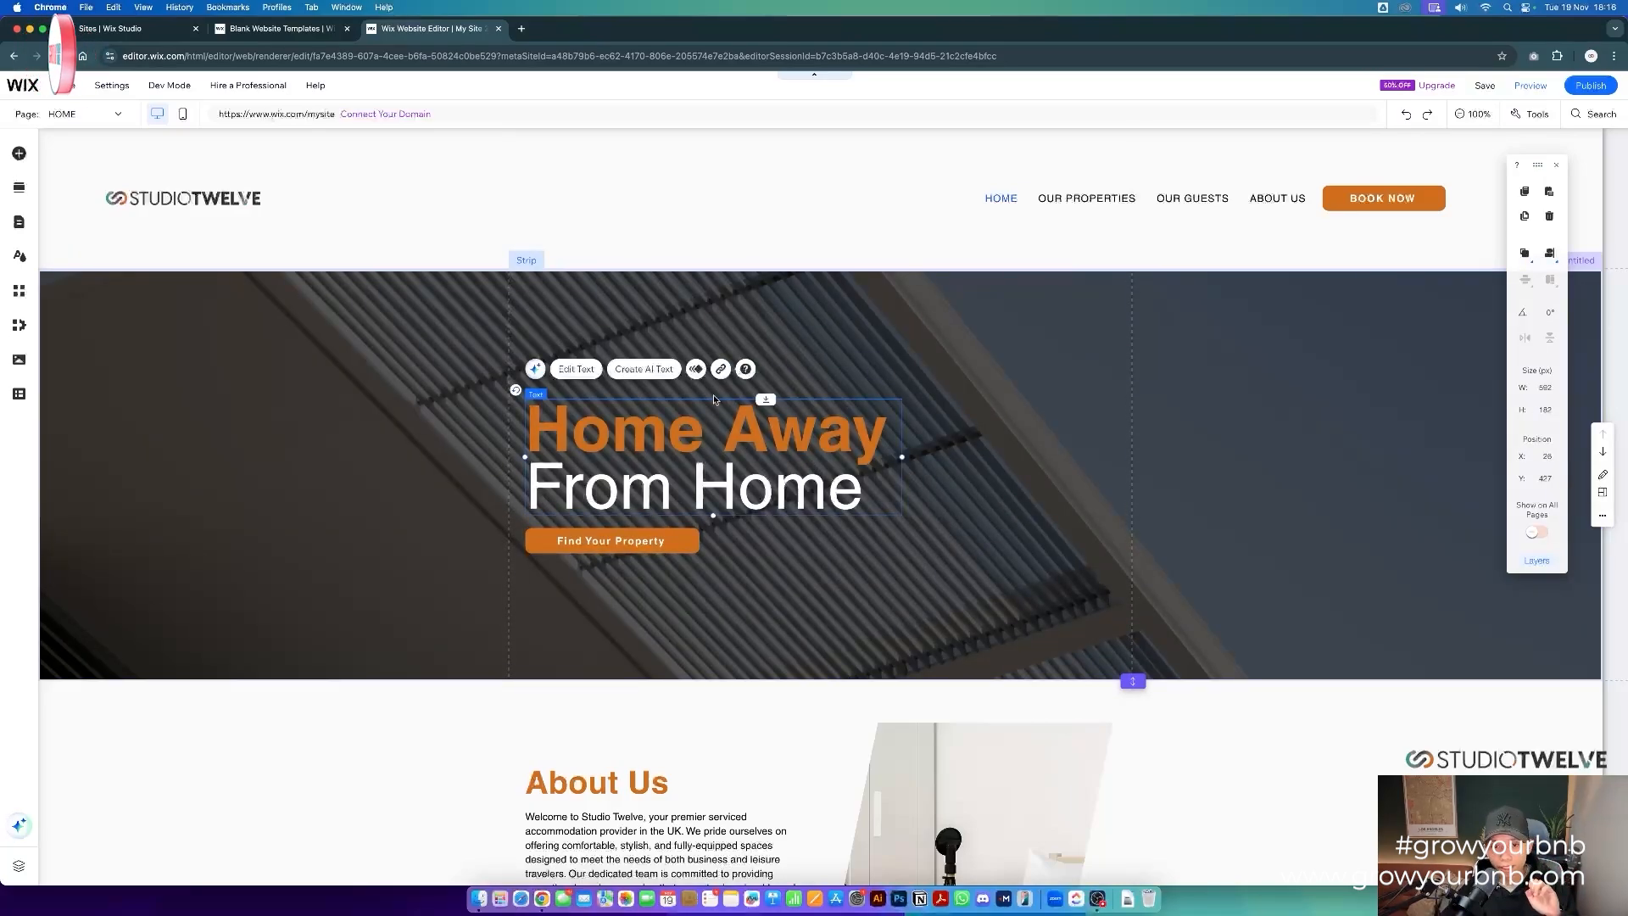
left_click(696, 369)
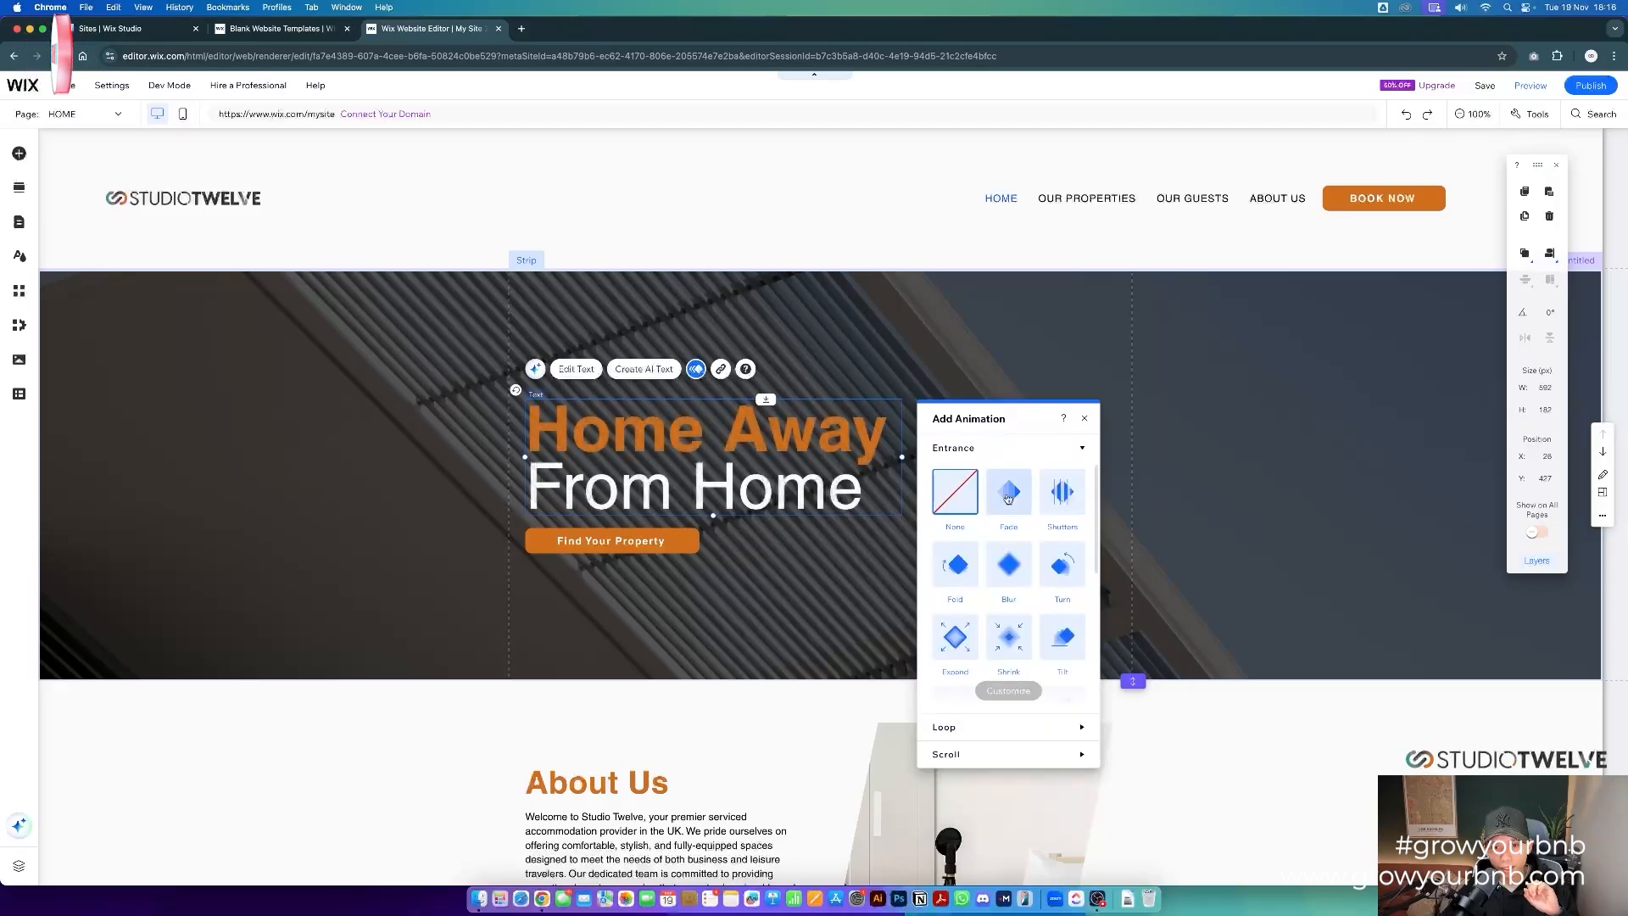
left_click(1008, 494)
left_click(1530, 85)
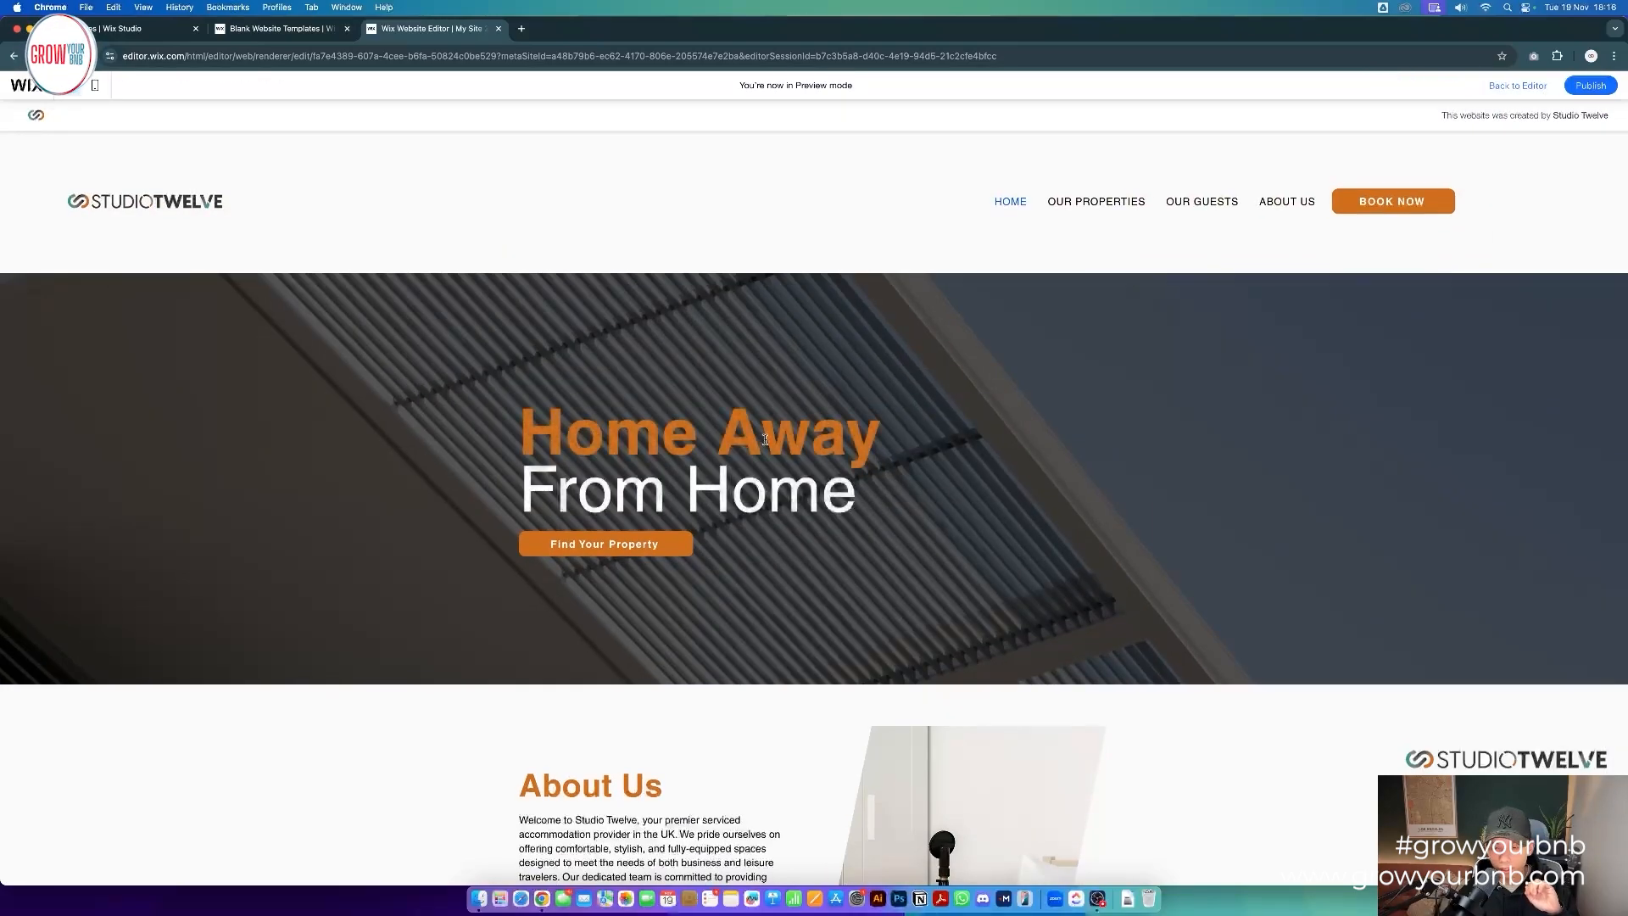
left_click(1516, 86)
- Examine the home page's header, hero, About Us, BOOK DIRECT and OUR PROPERTIES sections for consistent fonts, spacing and brand colours
left_click(627, 536)
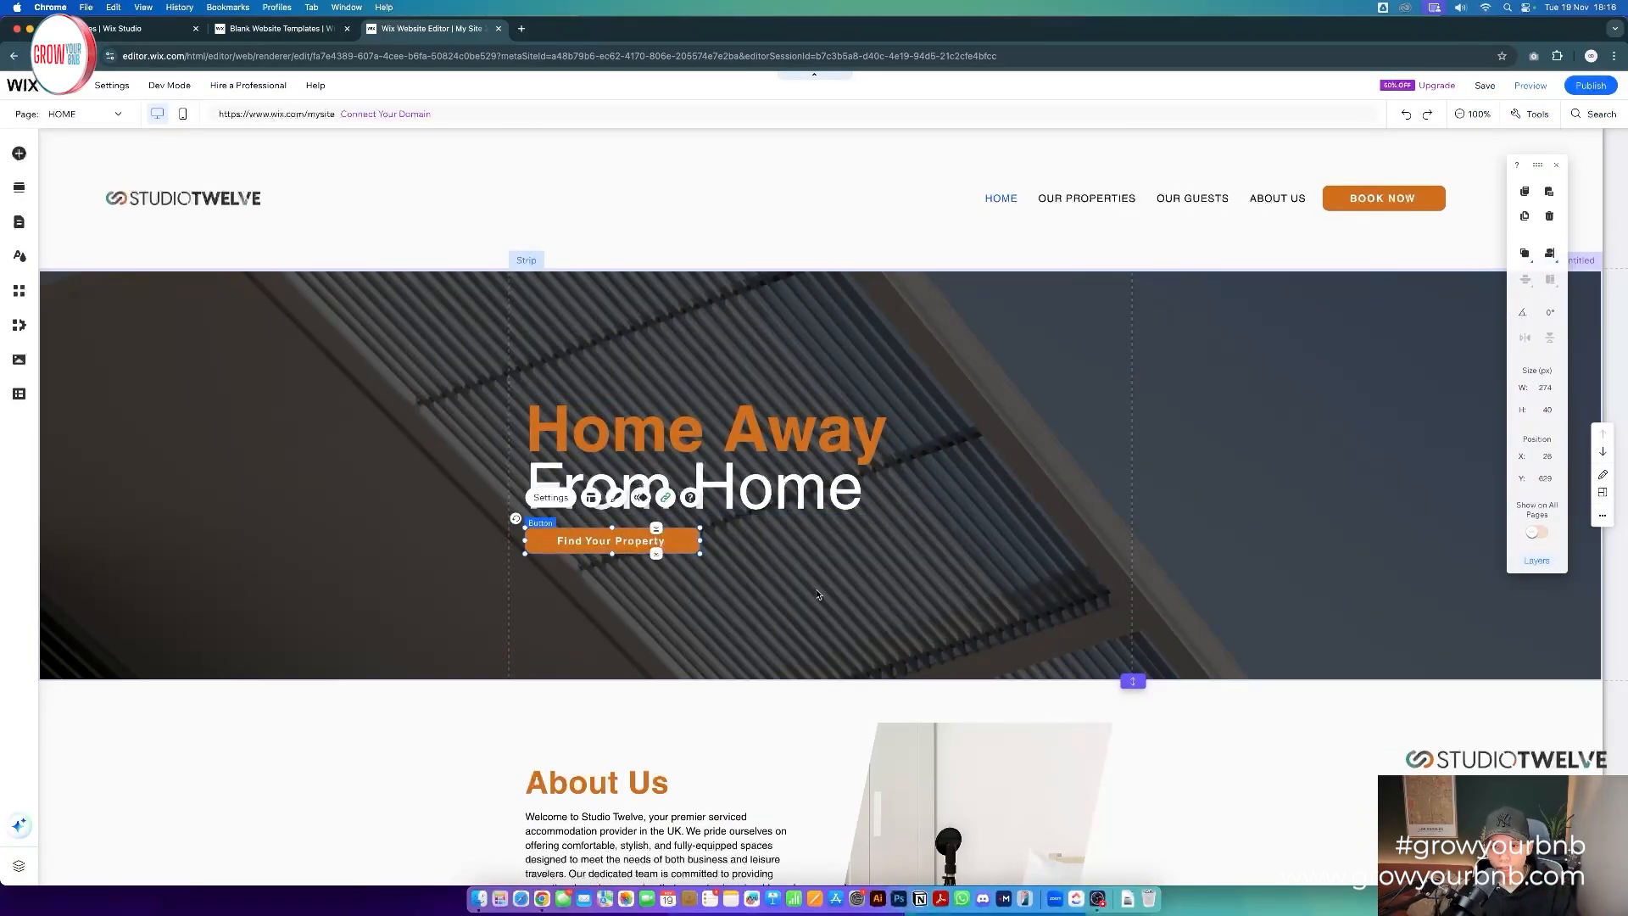
scroll(818, 594, "down", 15)
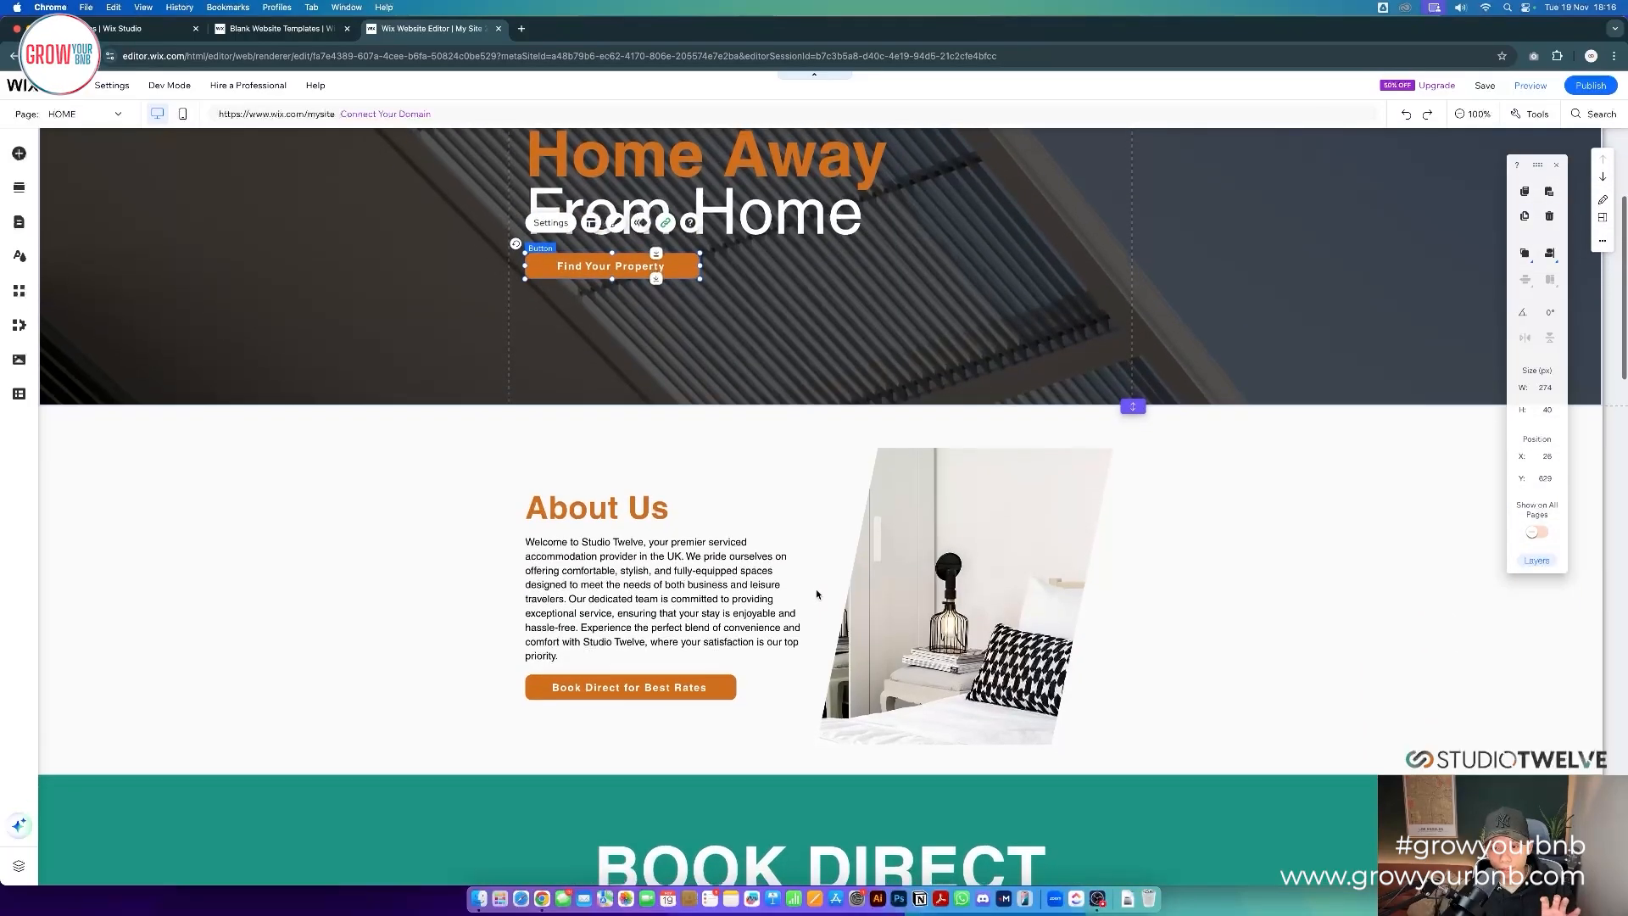
scroll(816, 593, "up", 15)
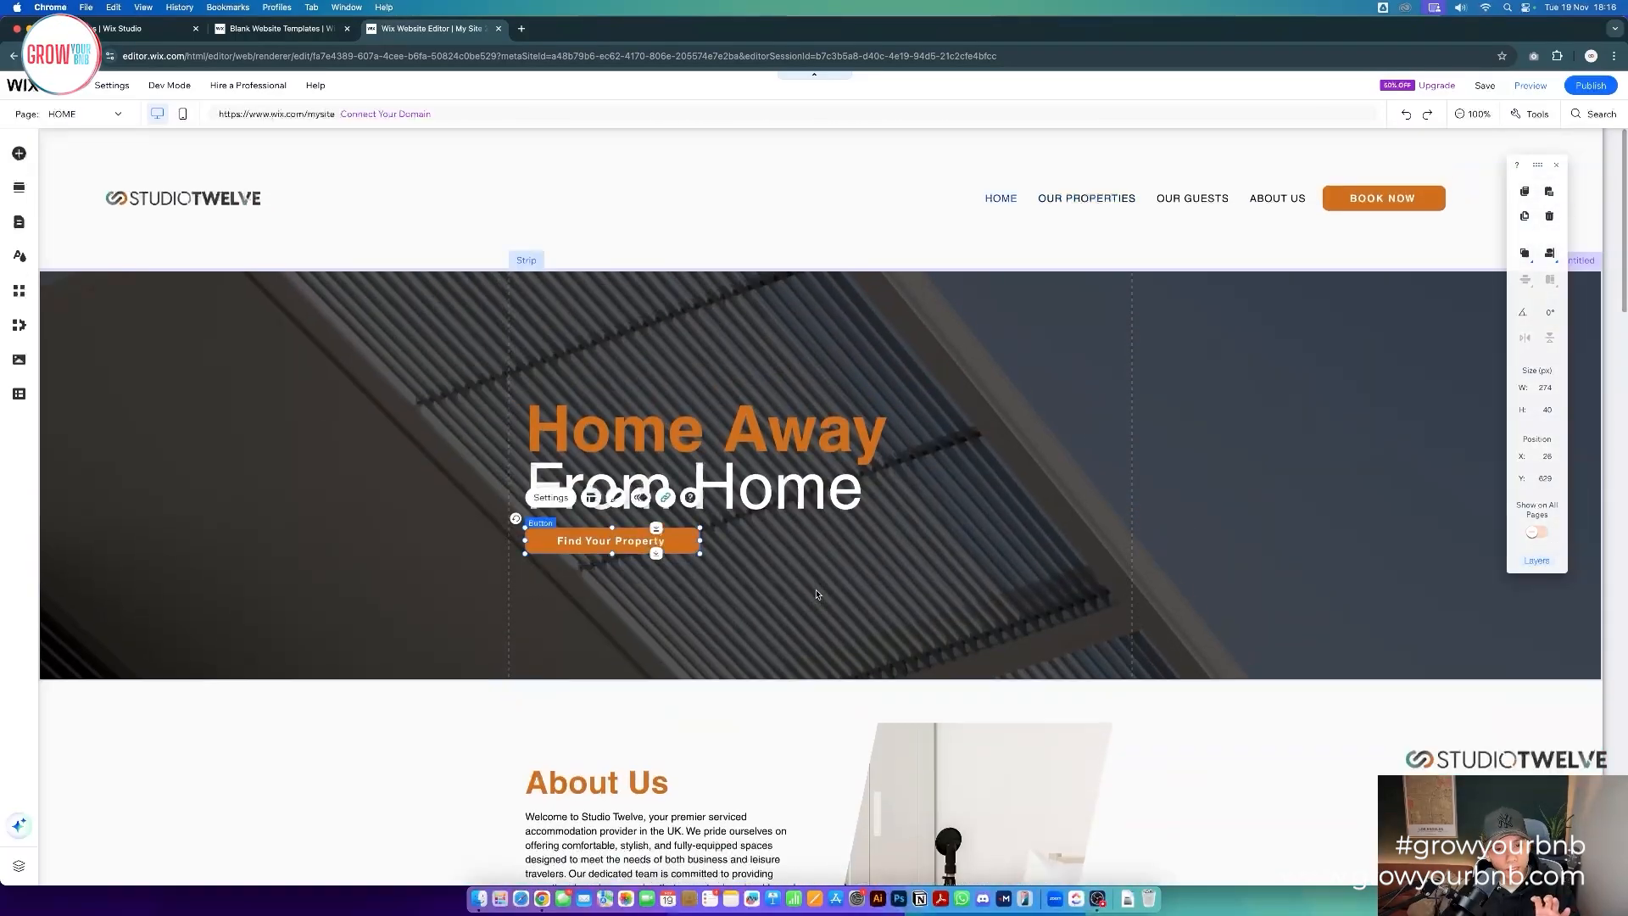
scroll(816, 594, "down", 4)
scroll(817, 593, "up", 4)
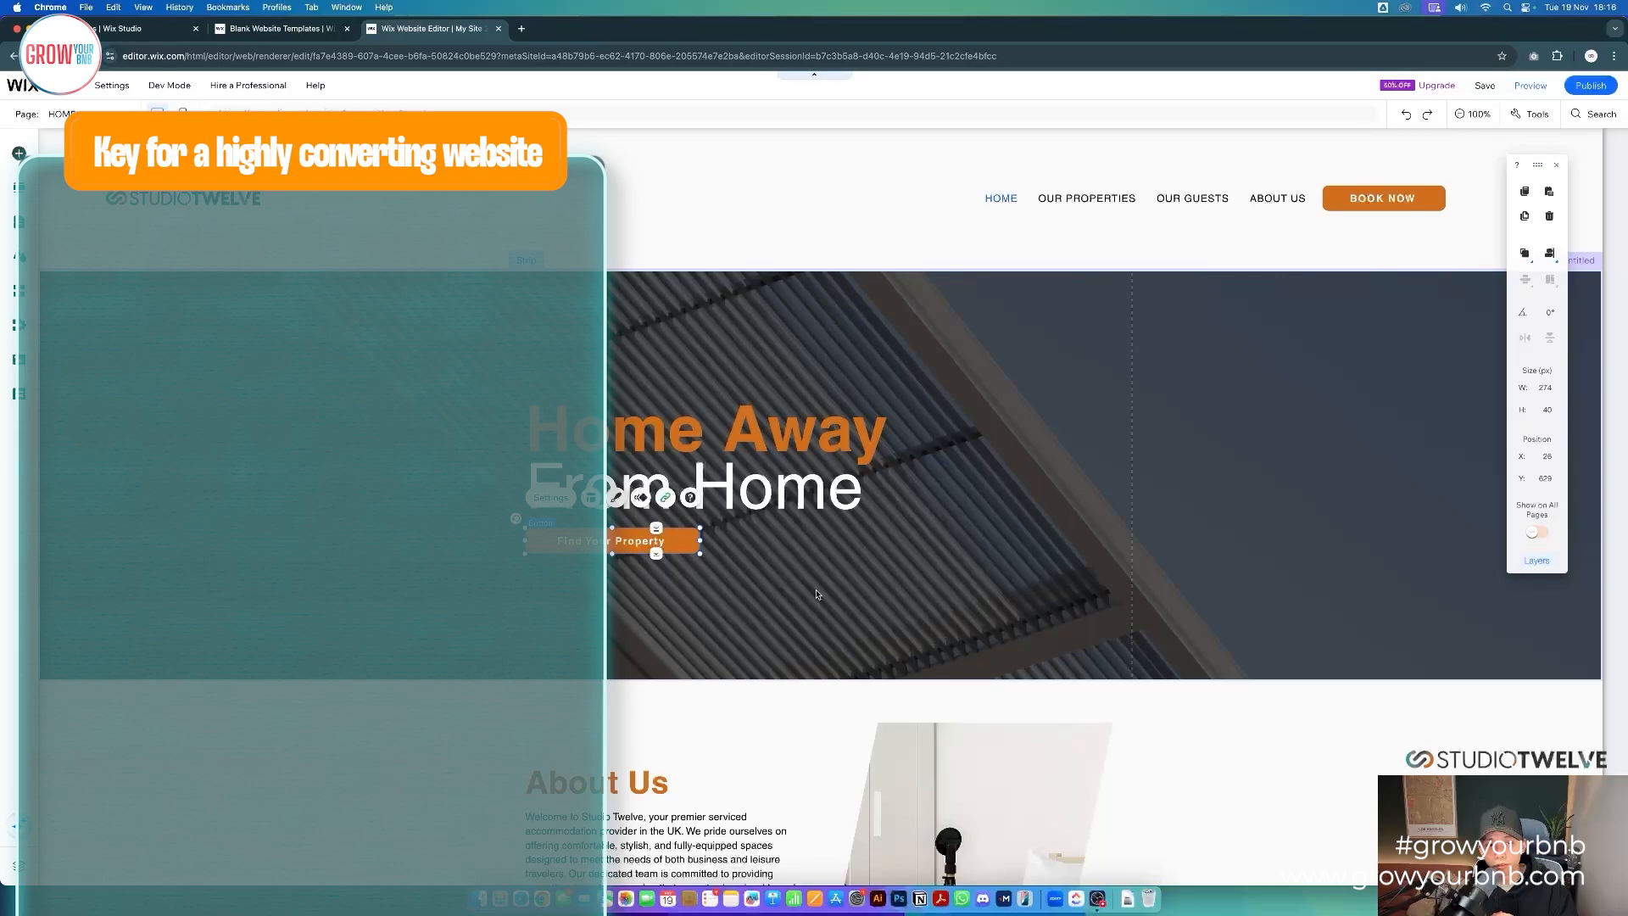
scroll(816, 594, "down", 2)
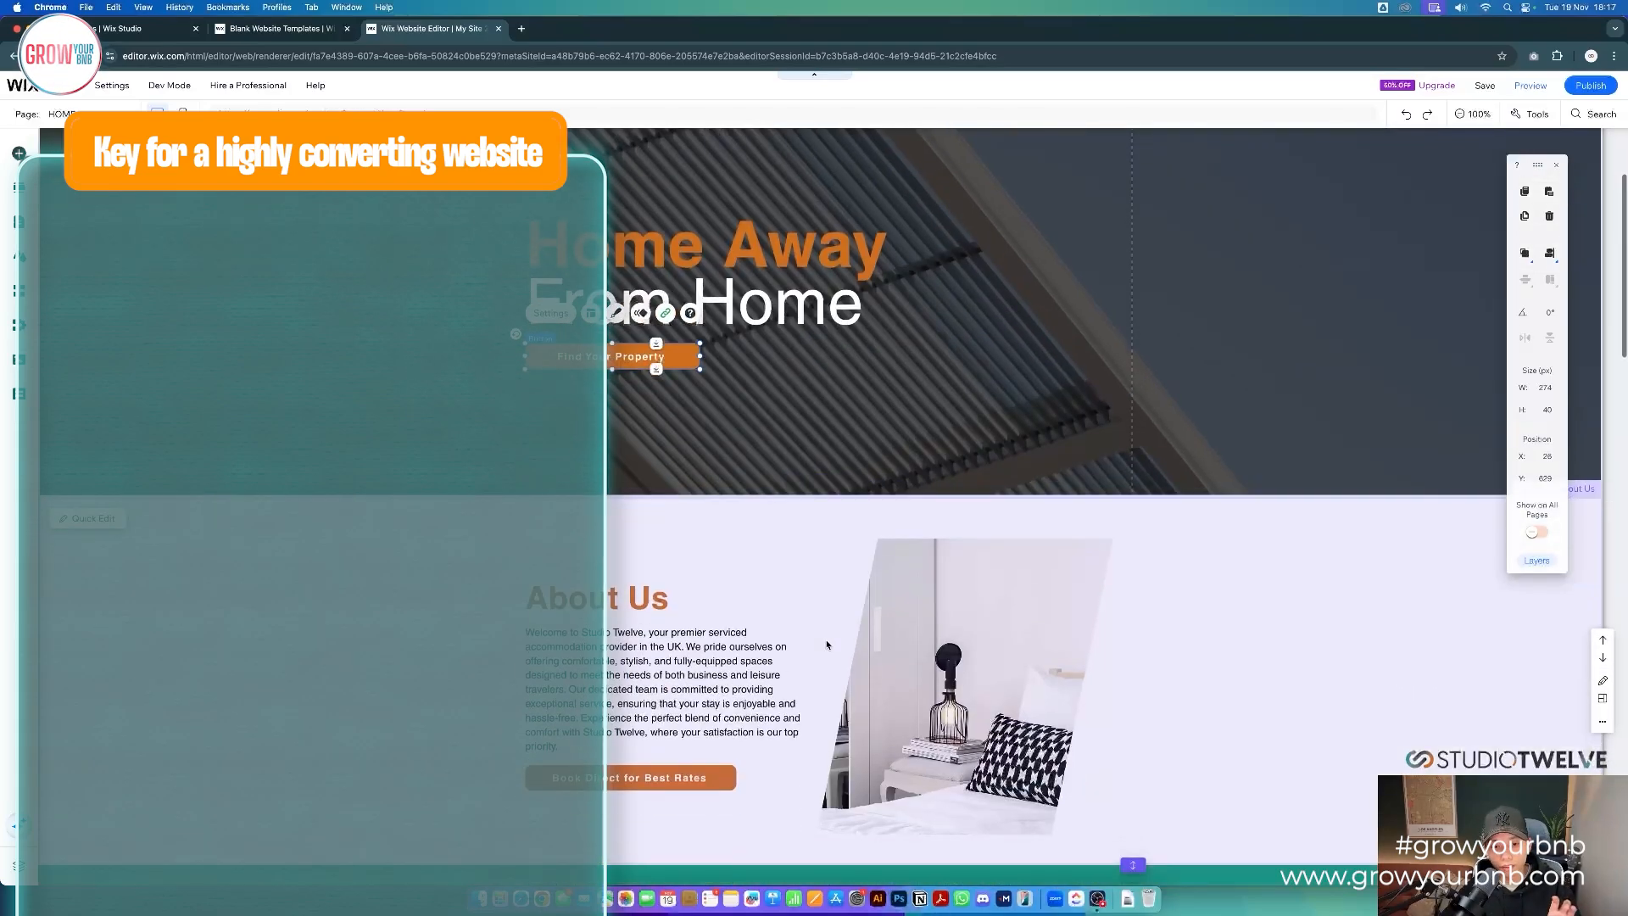
scroll(763, 551, "up", 2)
left_click(739, 533)
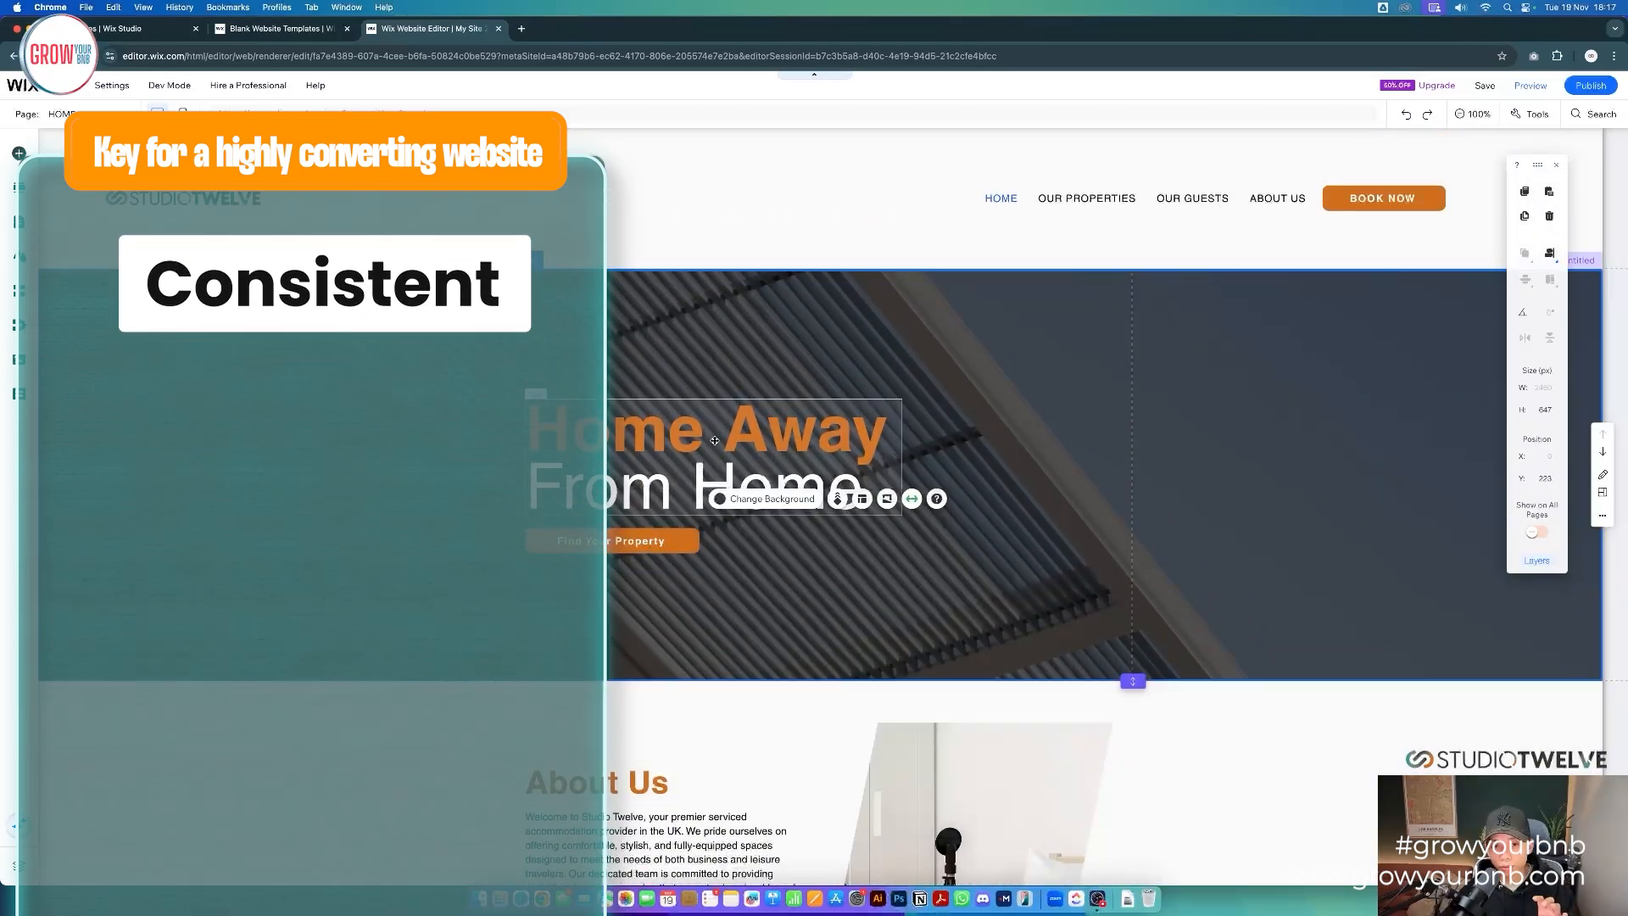
scroll(806, 608, "down", 7)
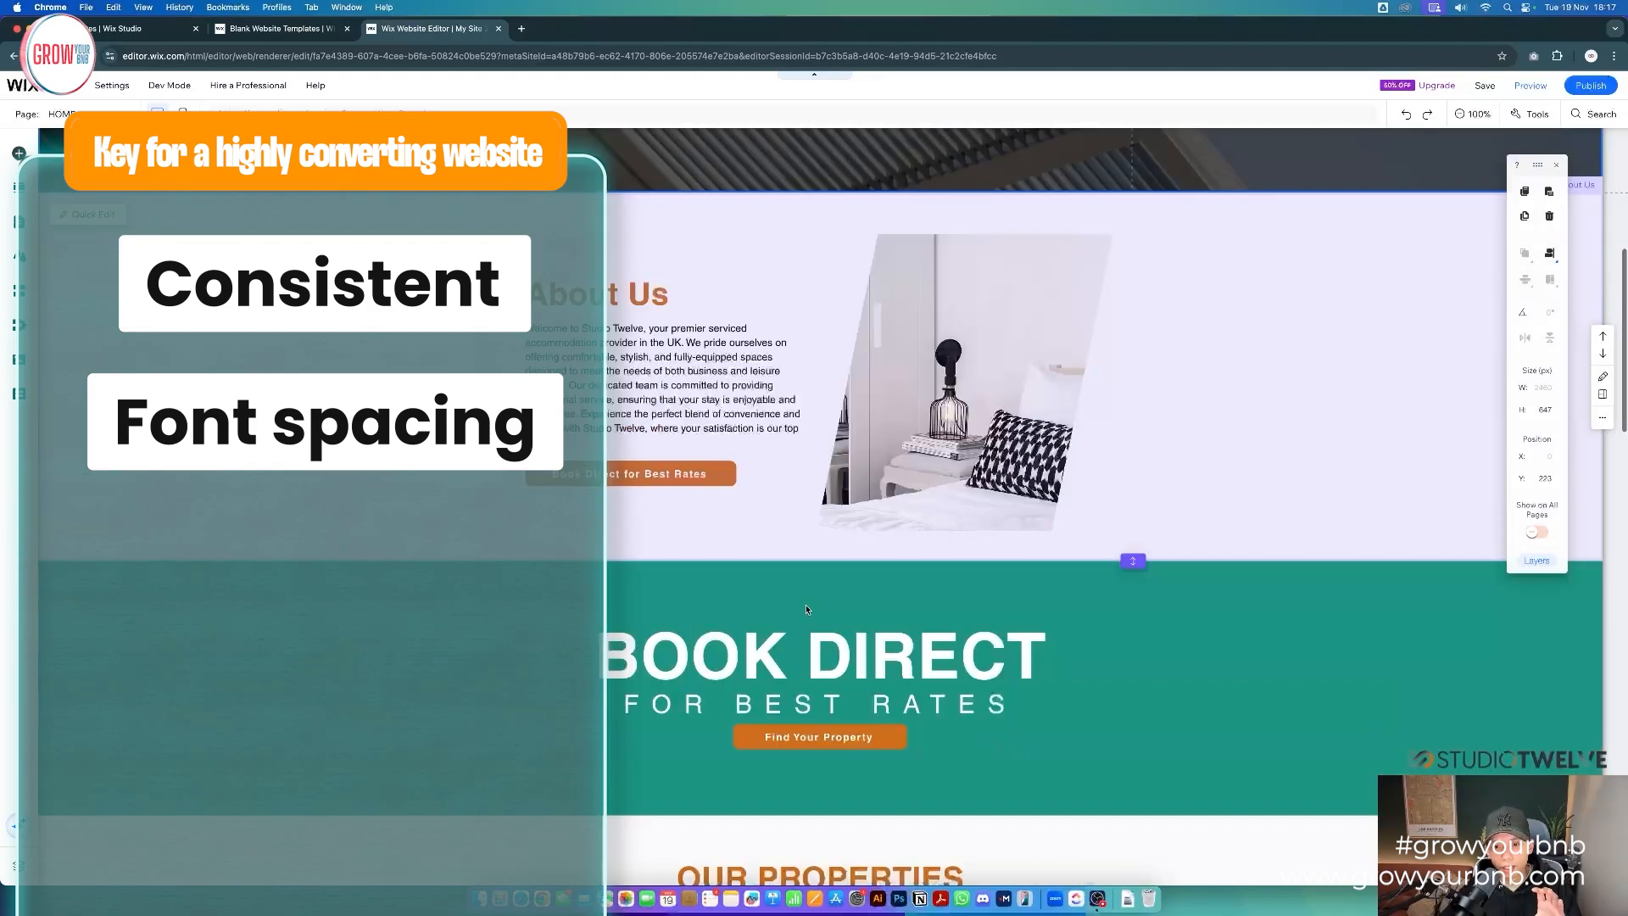
scroll(806, 608, "down", 2)
left_click(1092, 536)
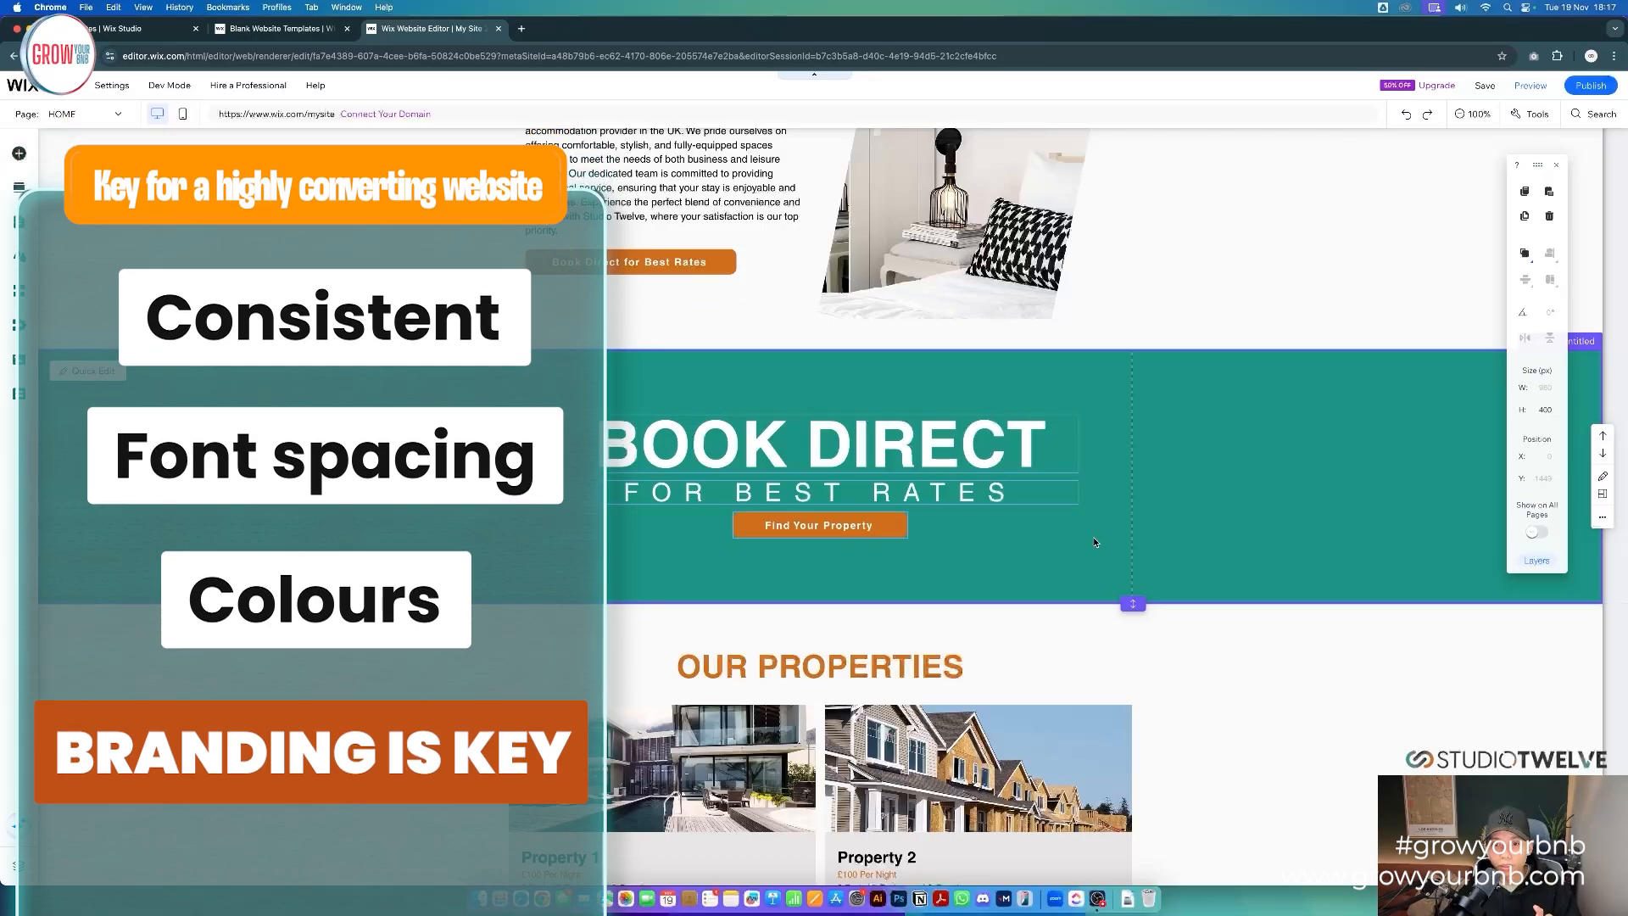
scroll(1093, 538, "up", 9)
scroll(1094, 541, "up", 3)
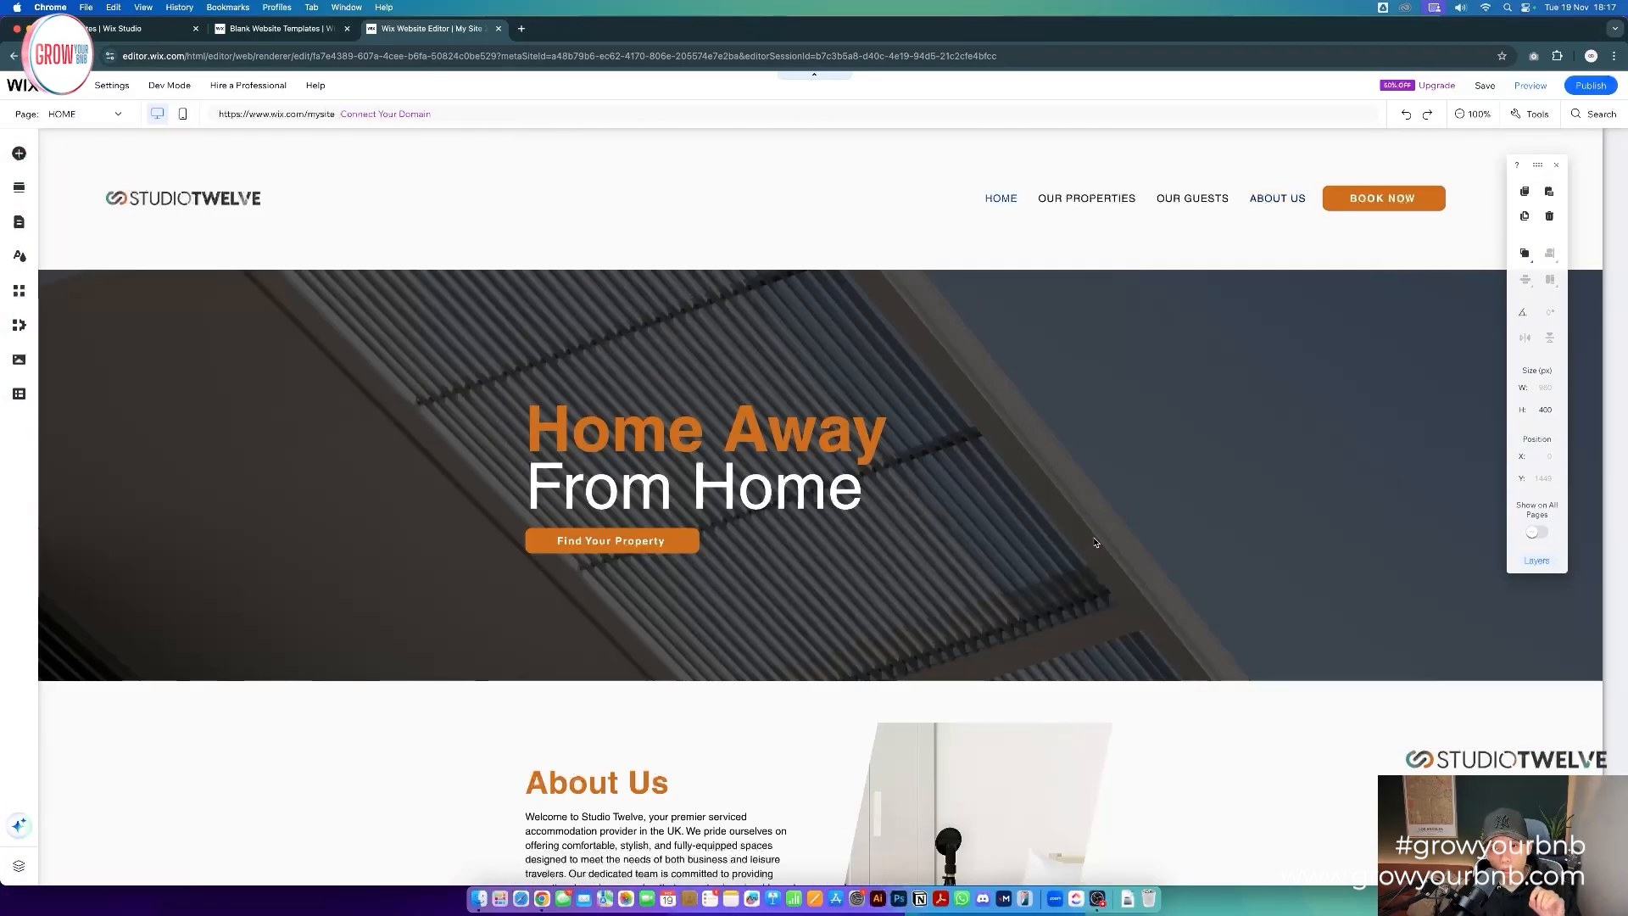
left_click(147, 206)
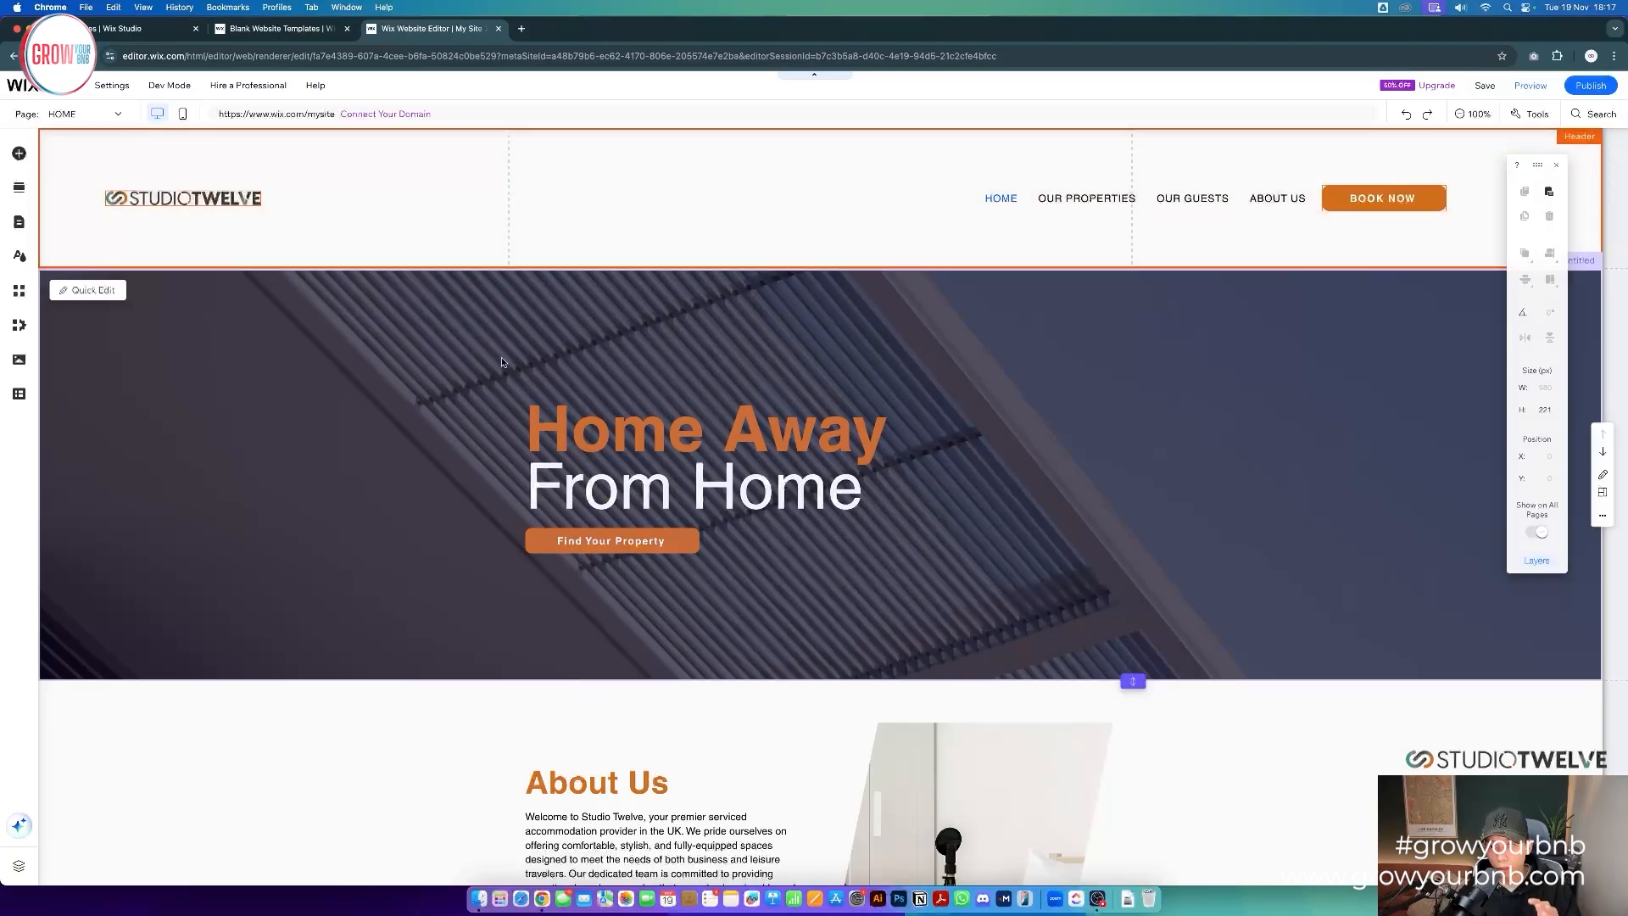
scroll(507, 364, "down", 10)
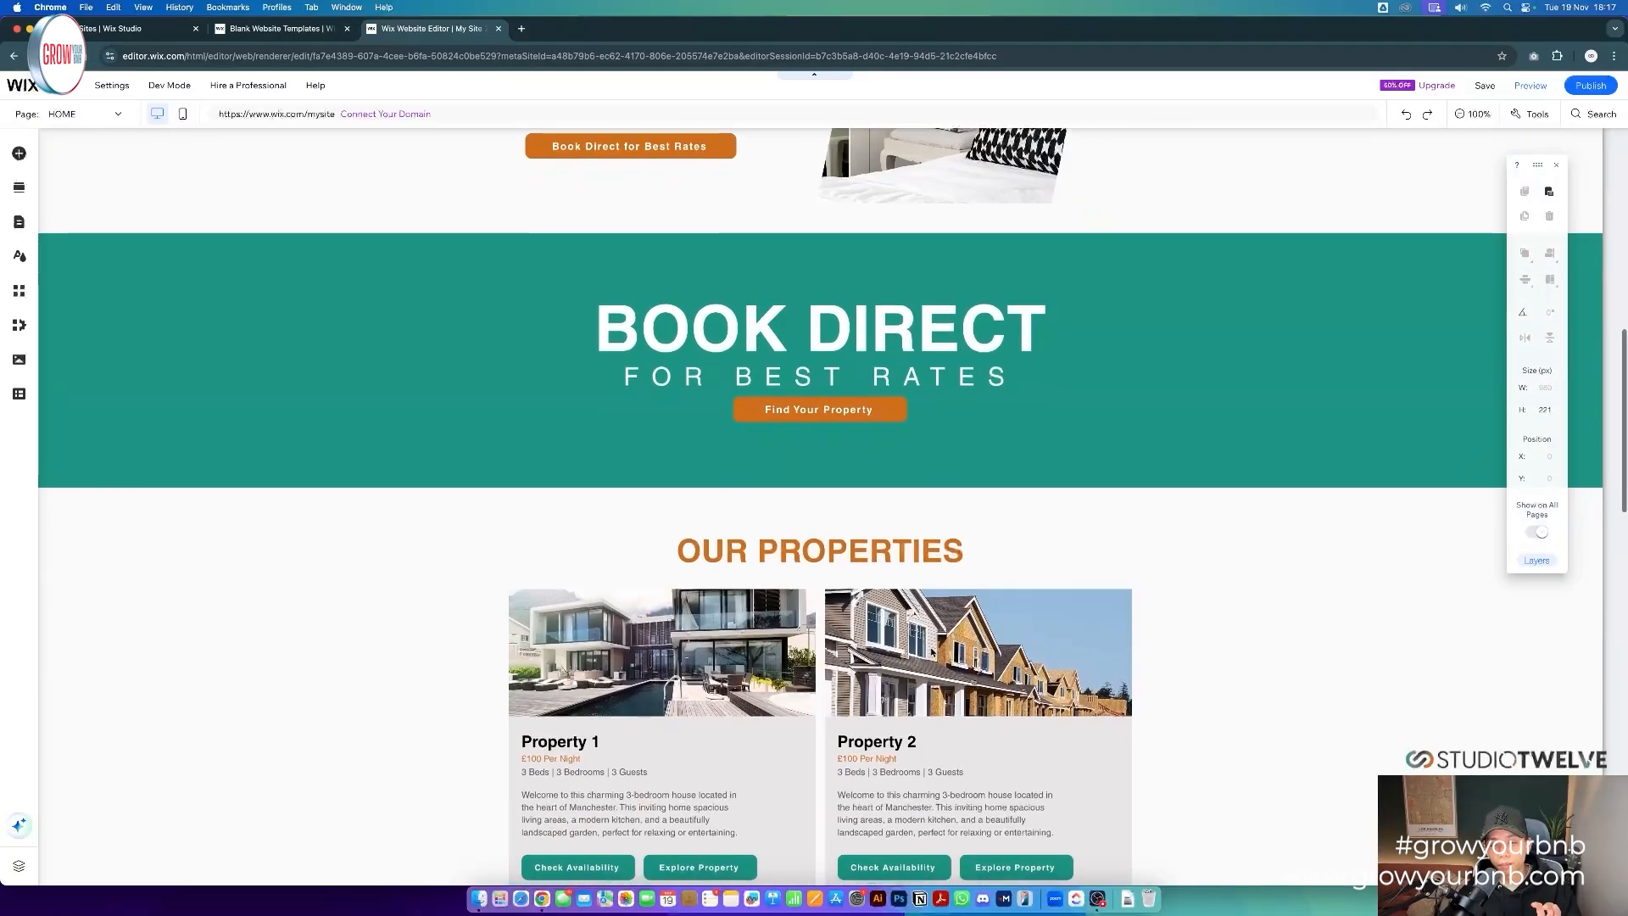
scroll(932, 652, "up", 10)
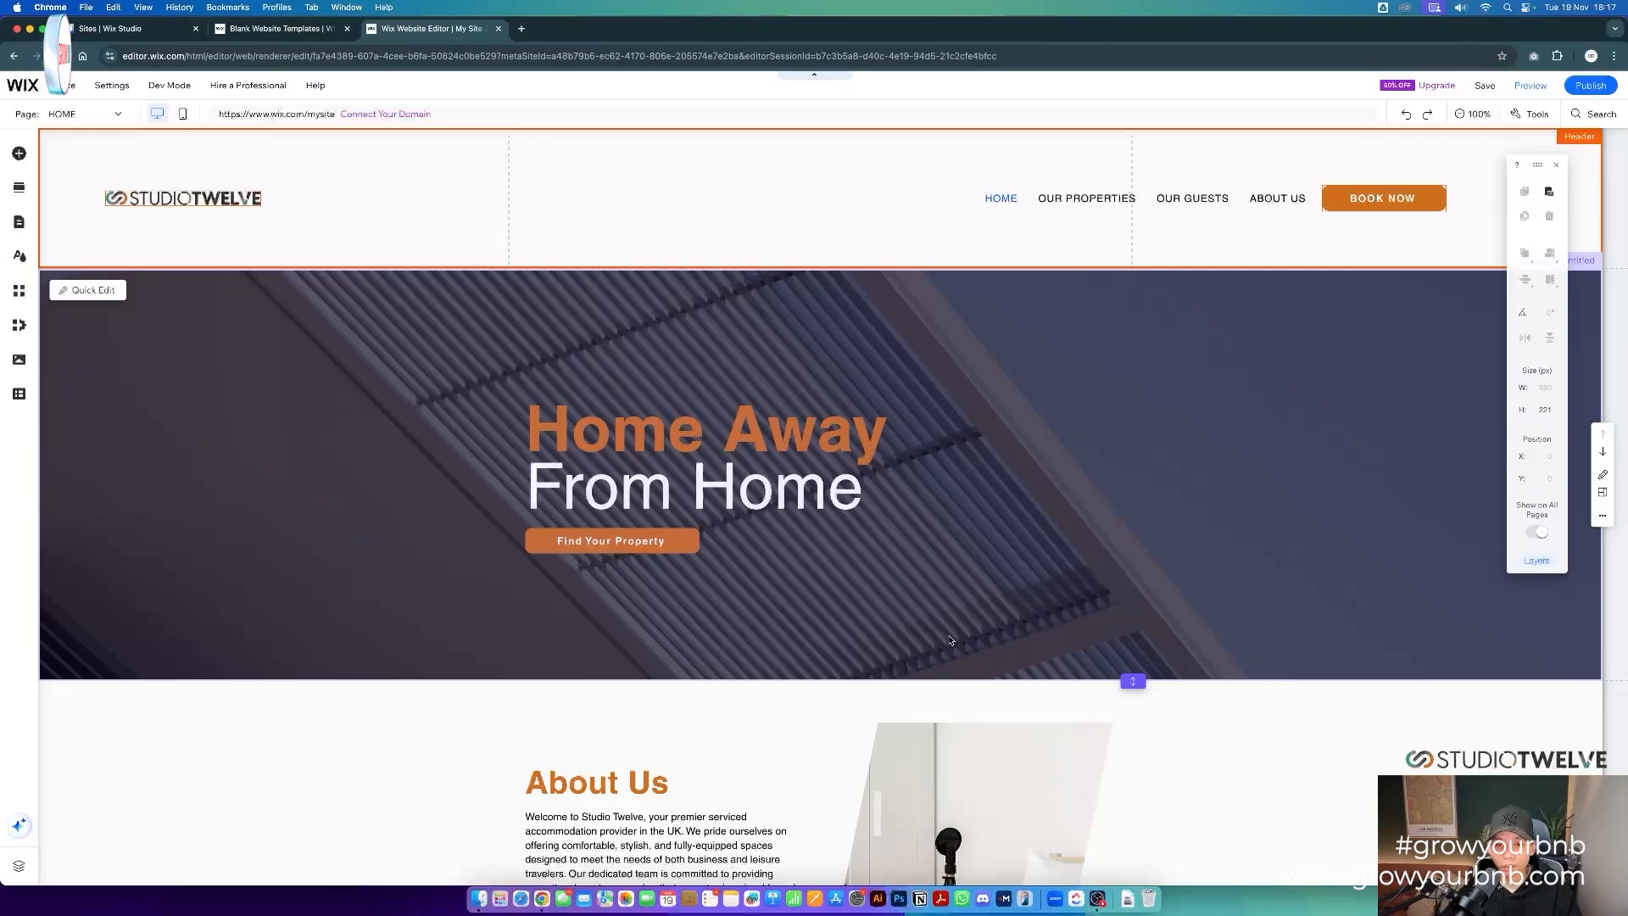
- Add a blank page for the contractor guest card to the site menu and name it "CONTRACTO STAYS"
scroll(951, 640, "down", 8)
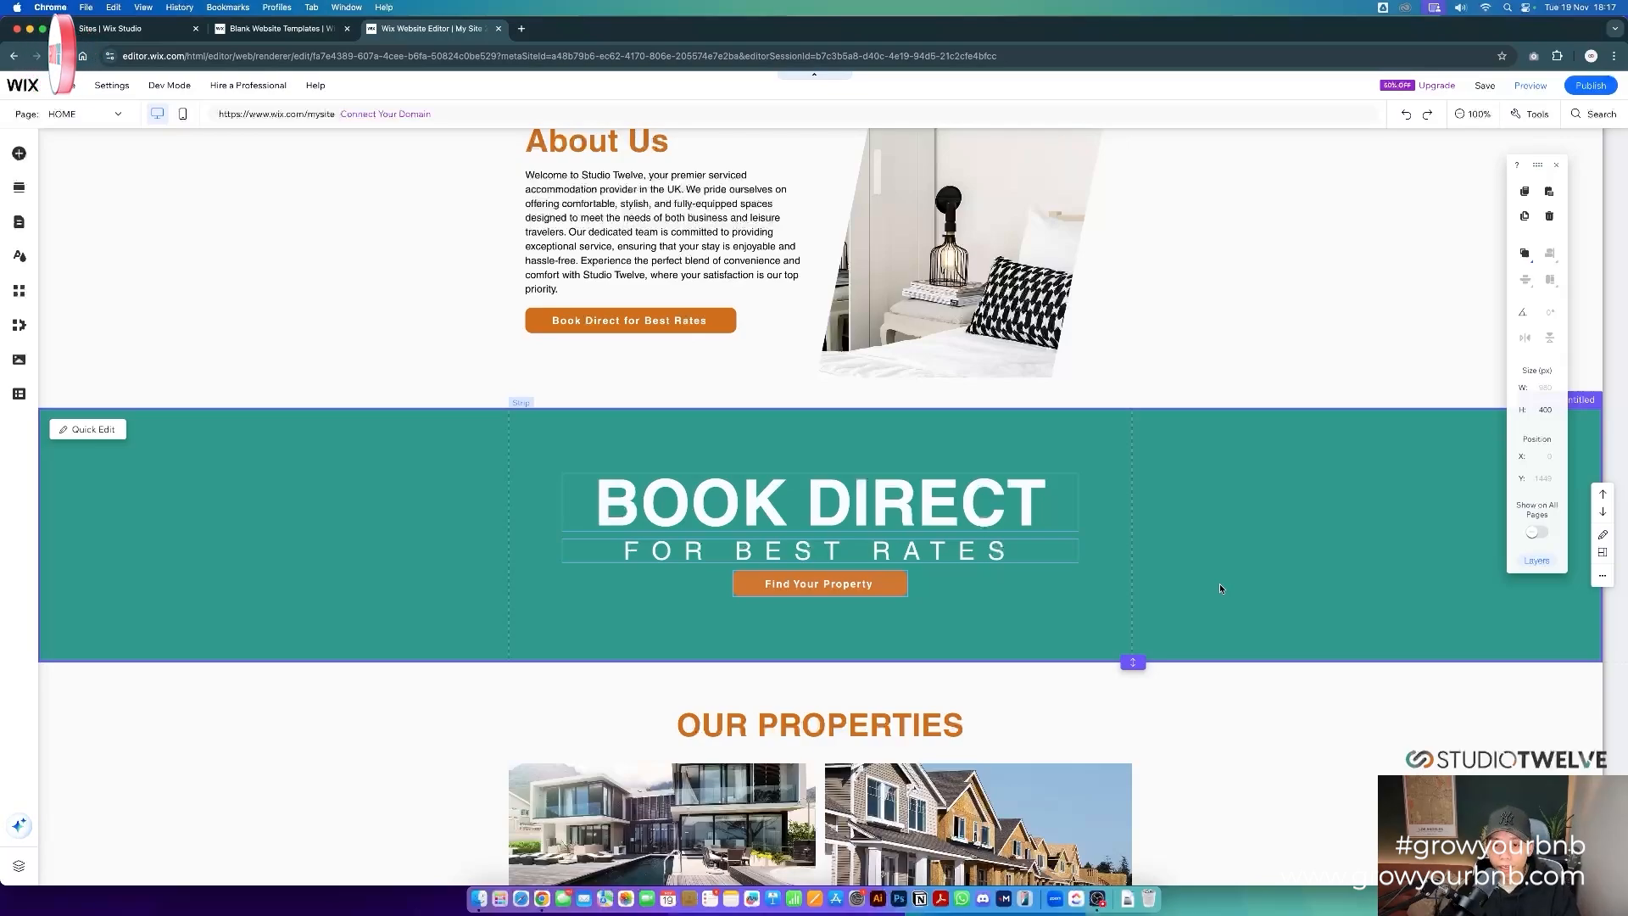
scroll(1220, 589, "down", 10)
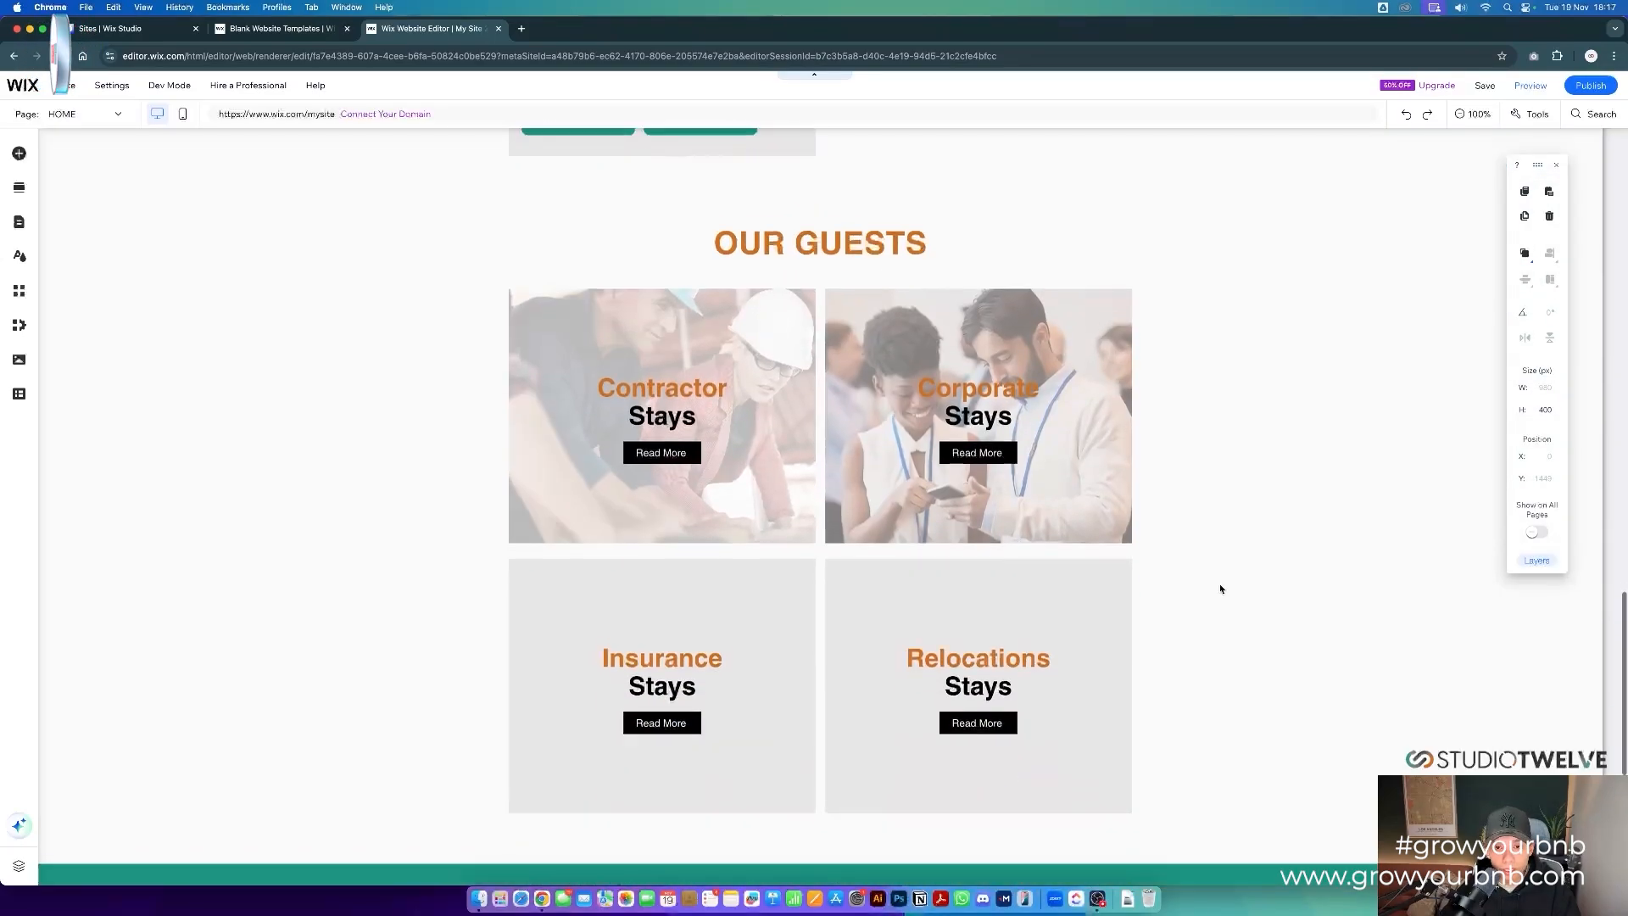
scroll(1220, 588, "up", 1)
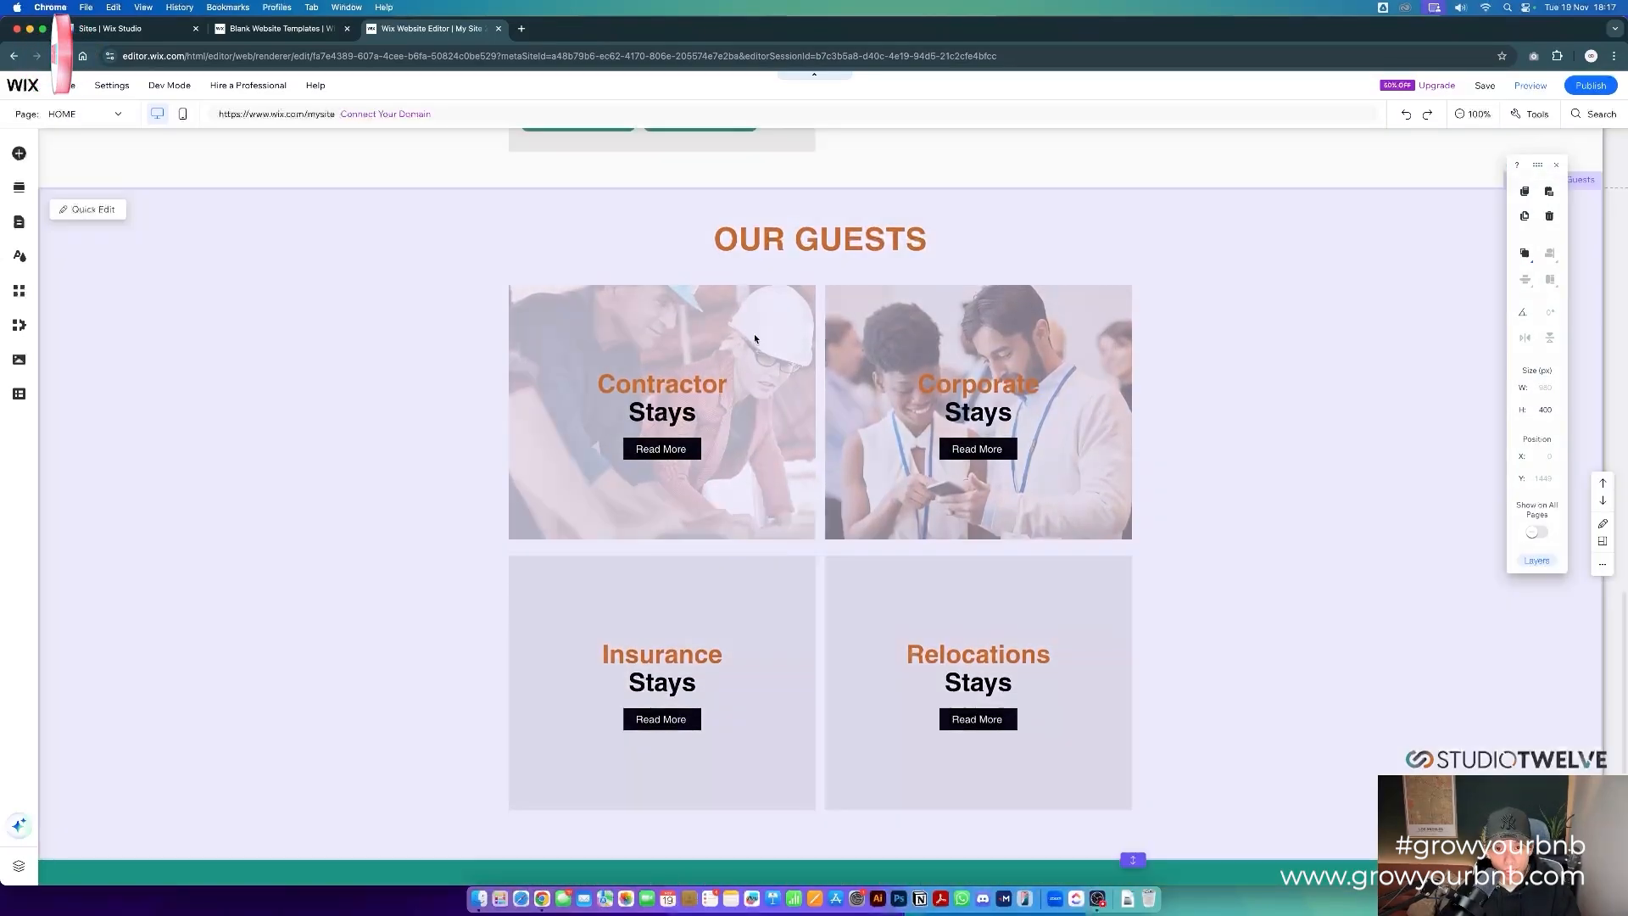
left_click(1100, 486)
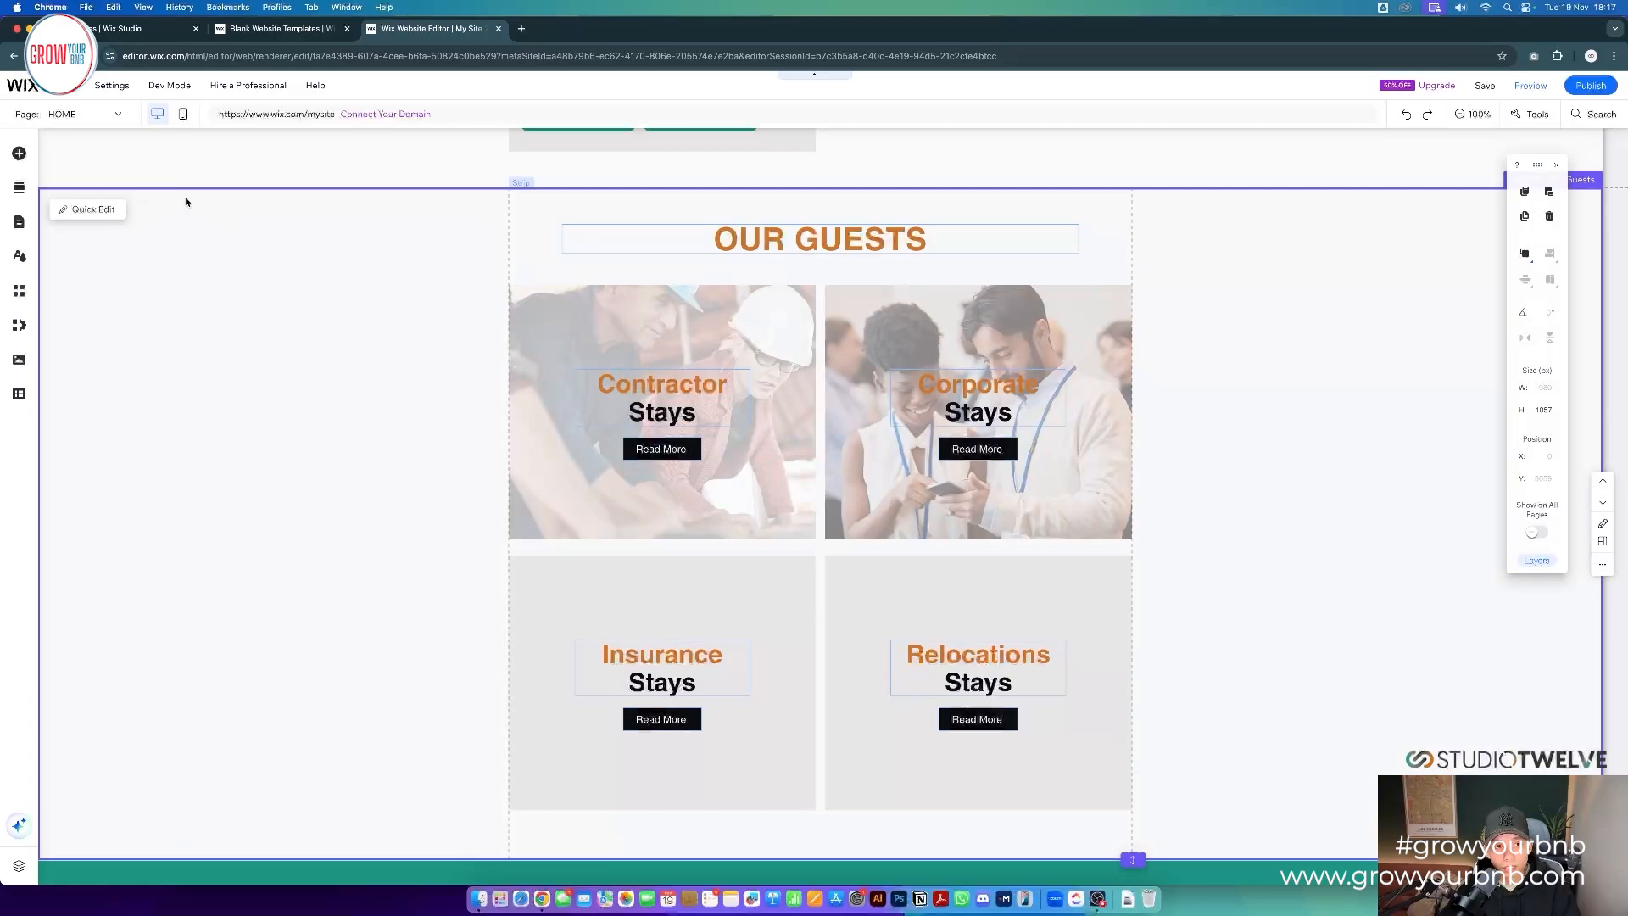
left_click(79, 115)
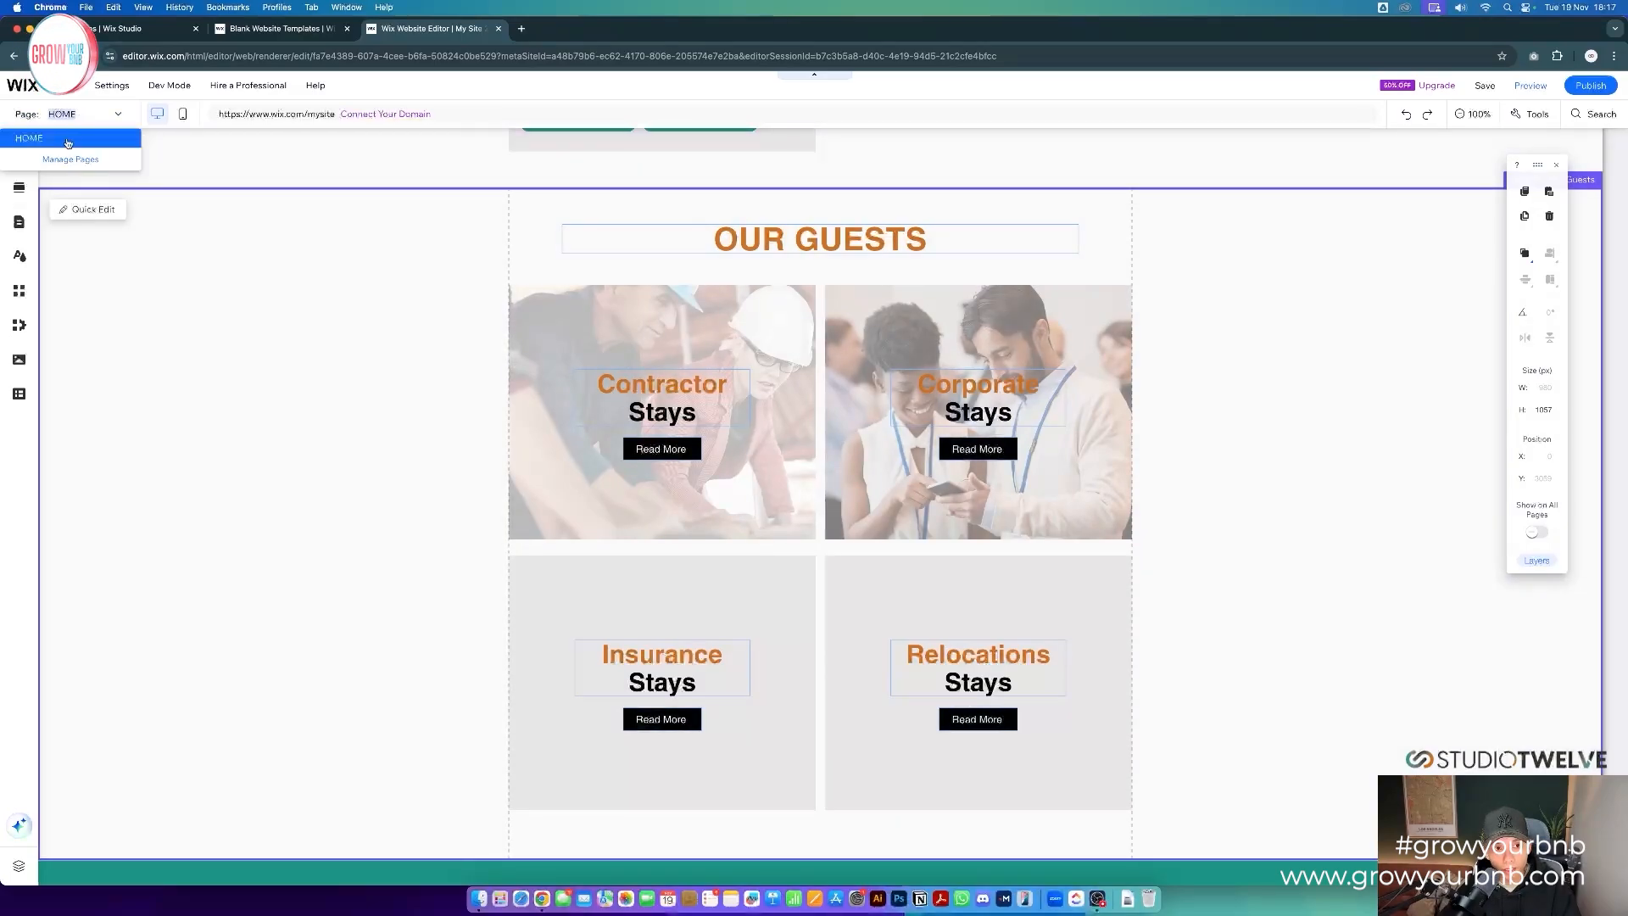
left_click(70, 159)
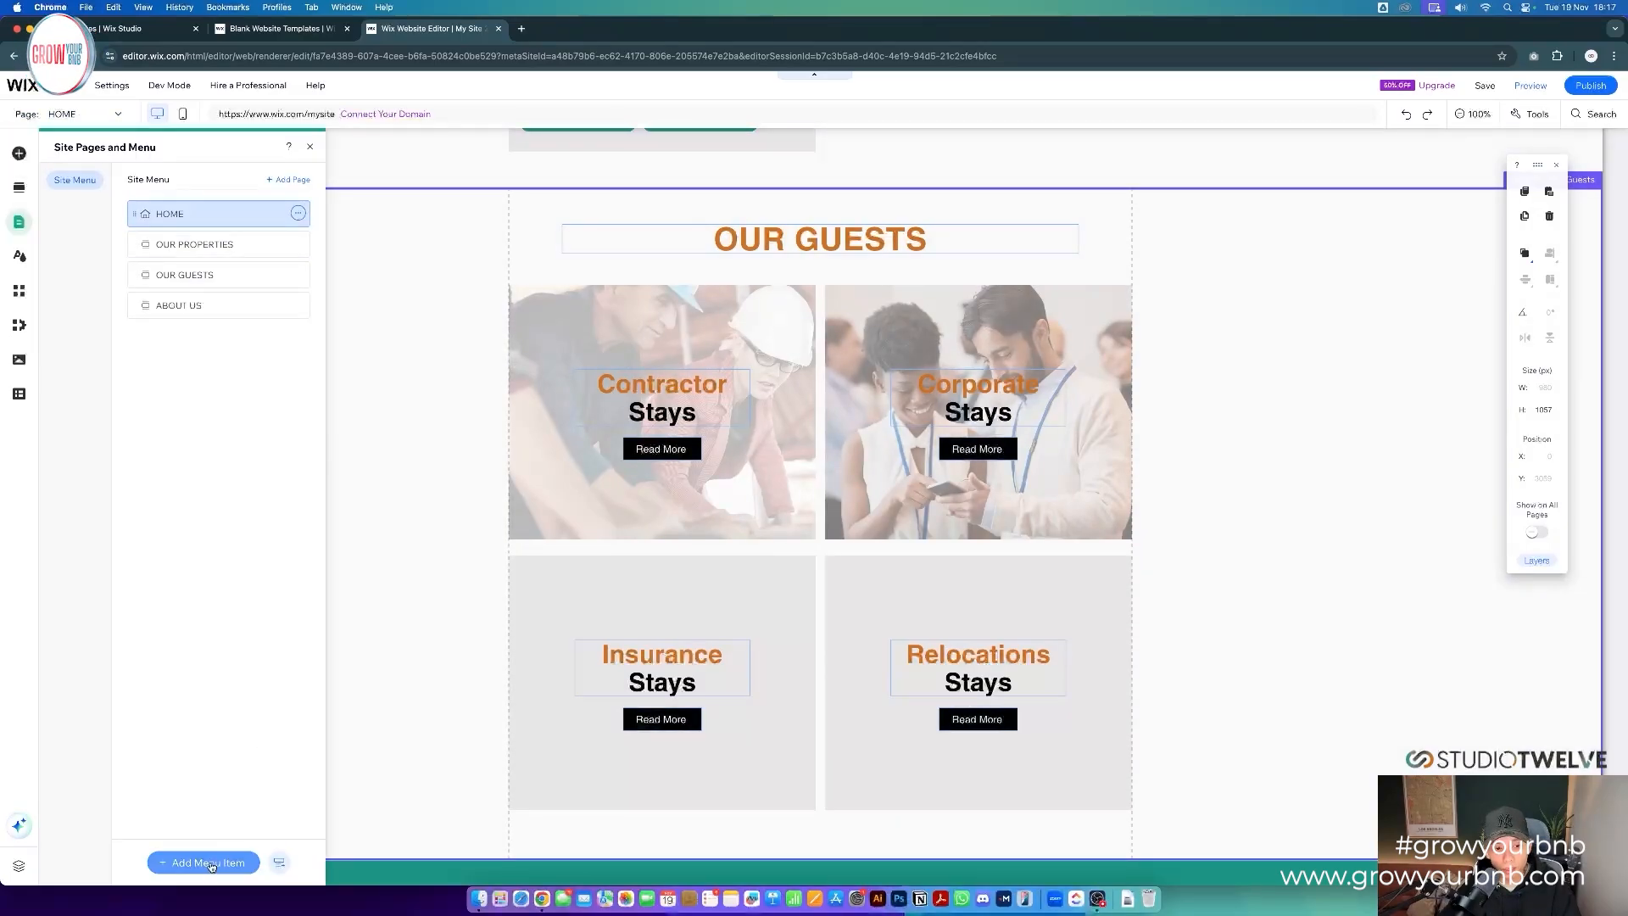
left_click(246, 862)
left_click(291, 795)
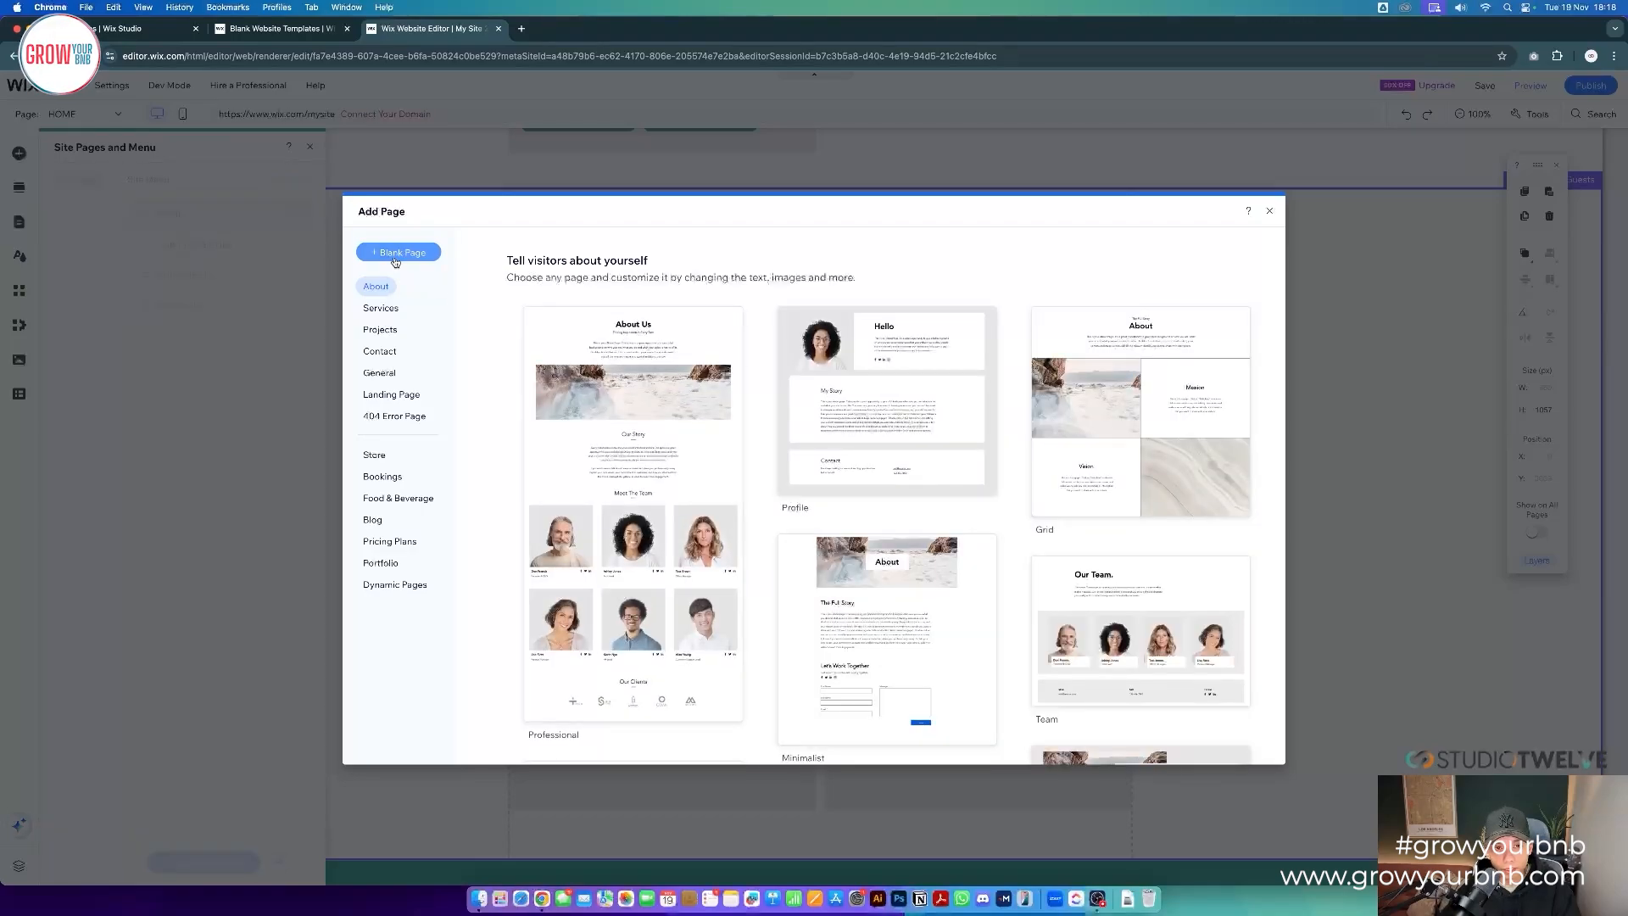
left_click(397, 252)
type("CONTRACTO STAYS")
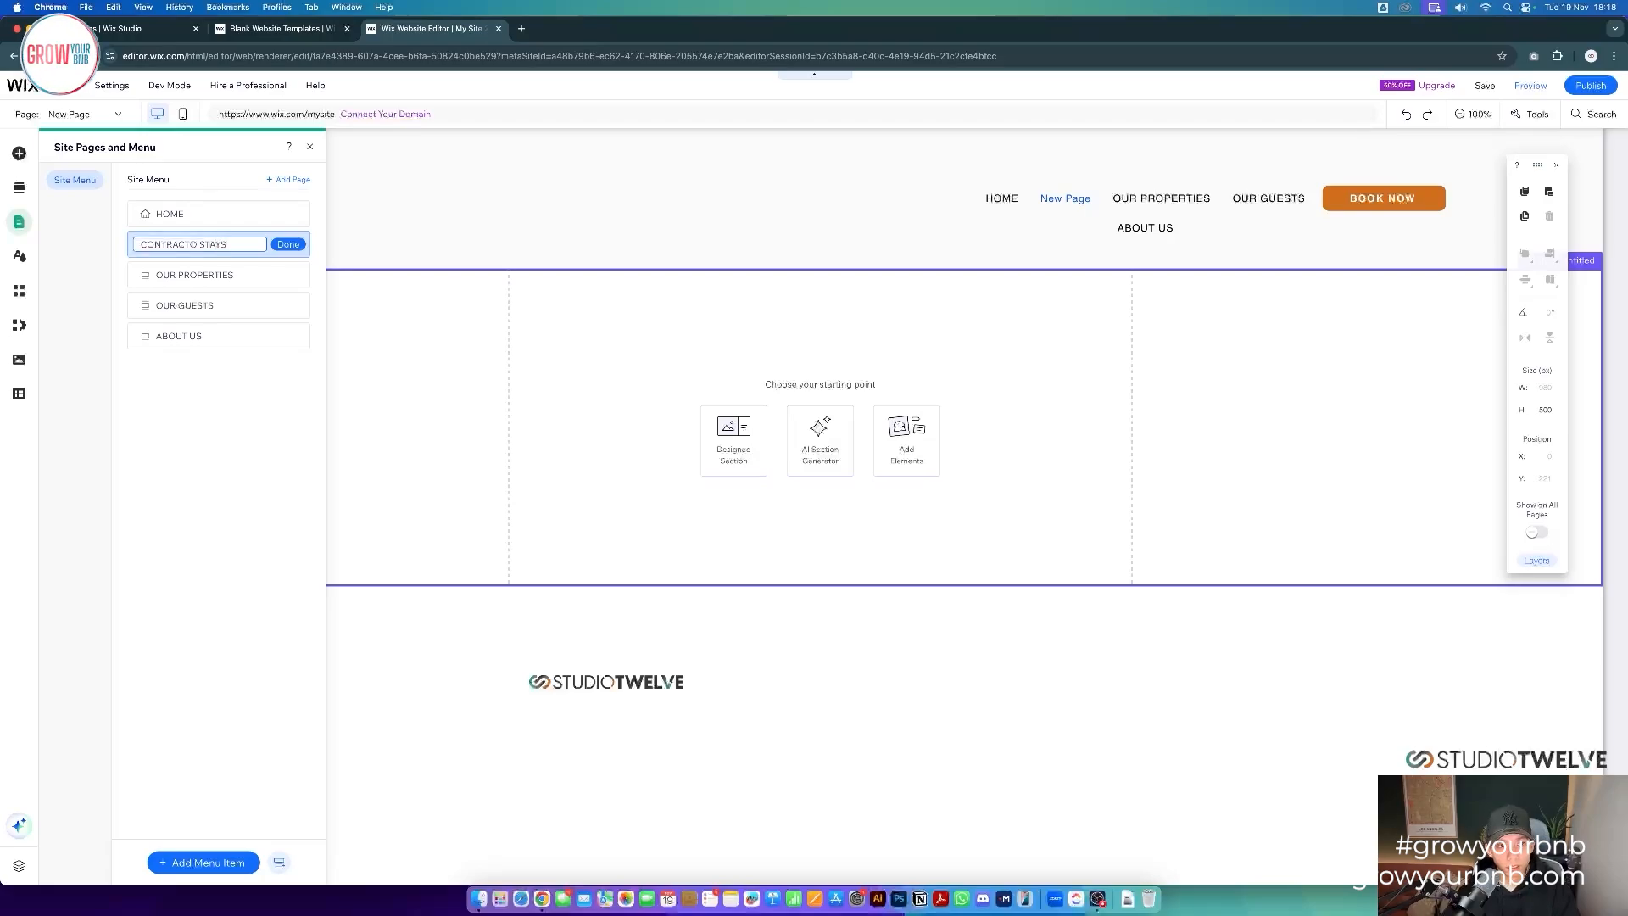
key("Return")
- Correct the new page's name to "CONTRACTOR STAYS"
left_click(297, 244)
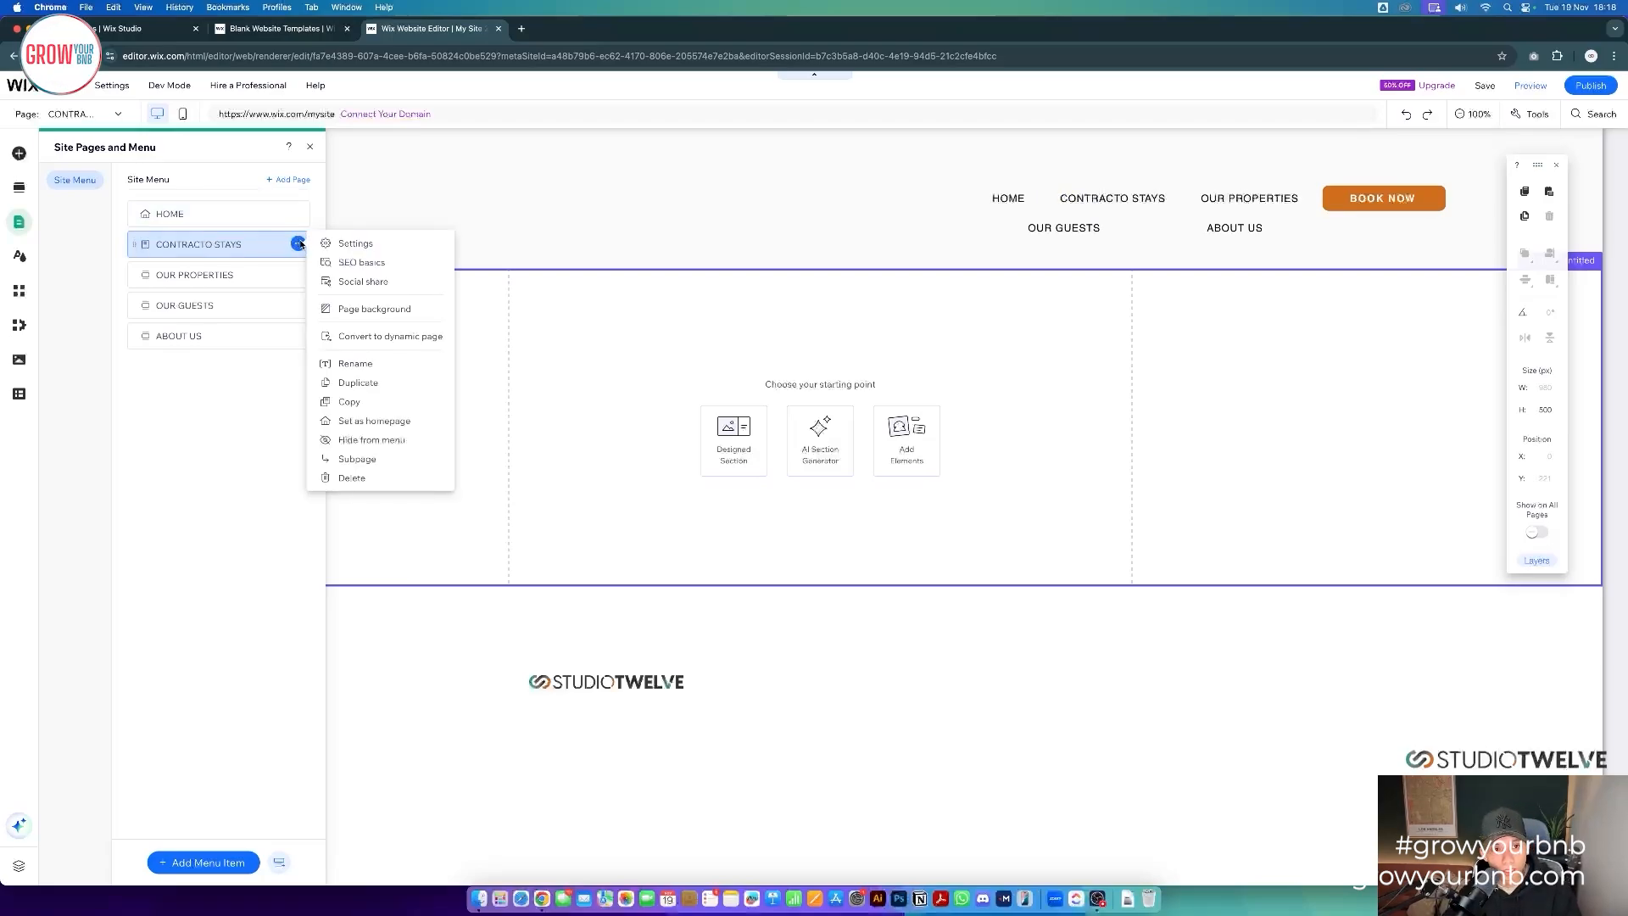
left_click(355, 363)
left_click(194, 245)
type("R")
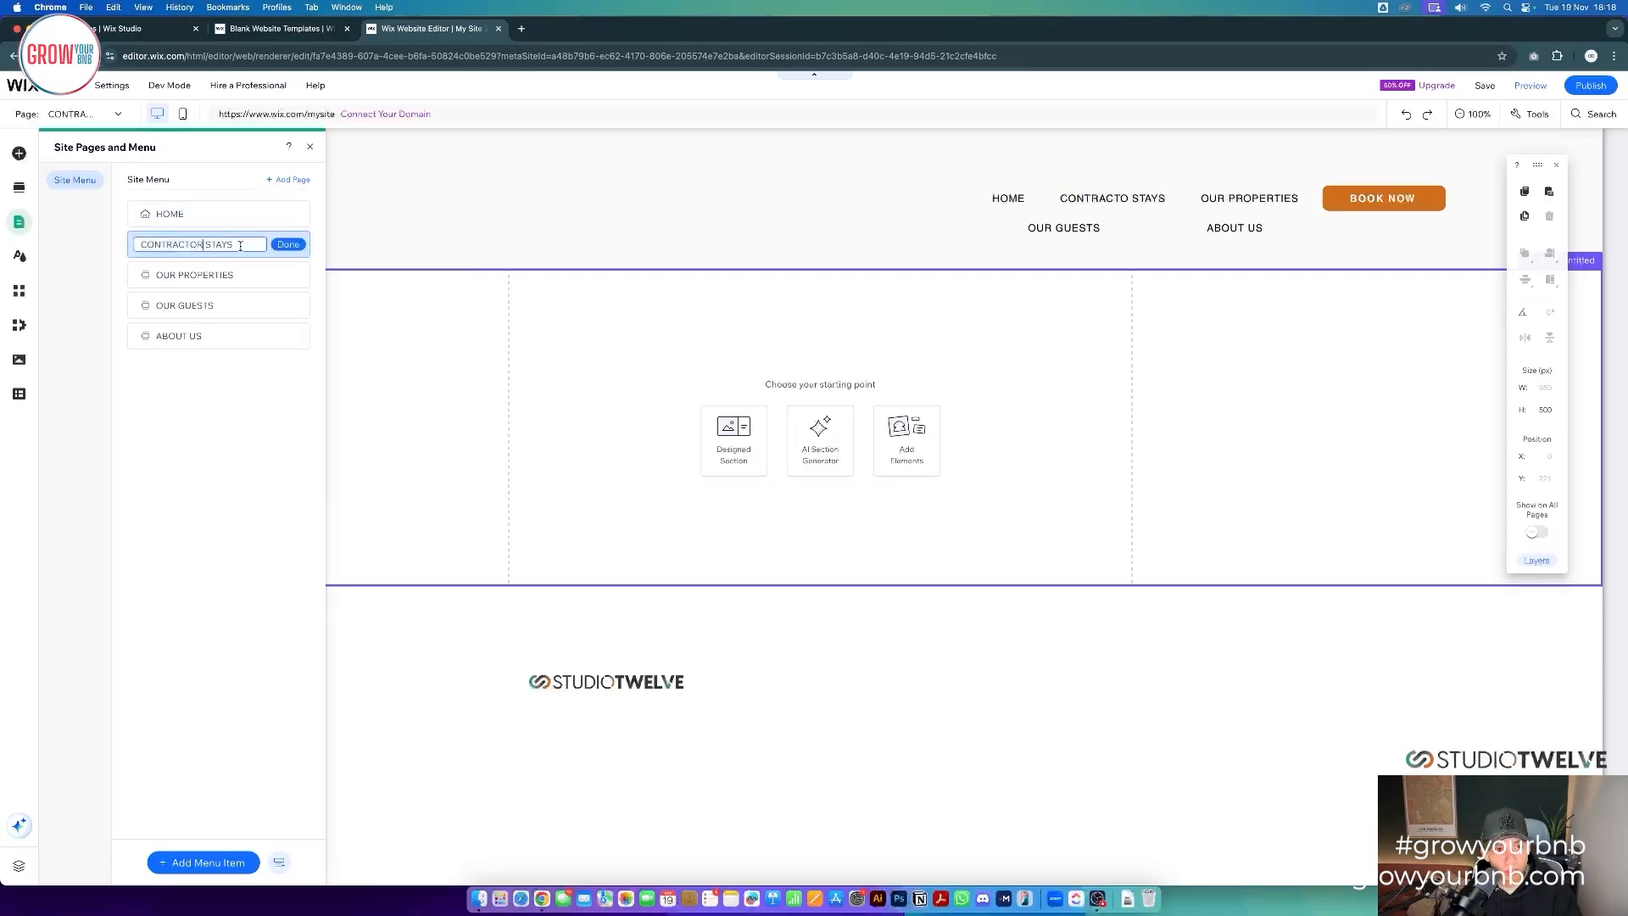
left_click(288, 245)
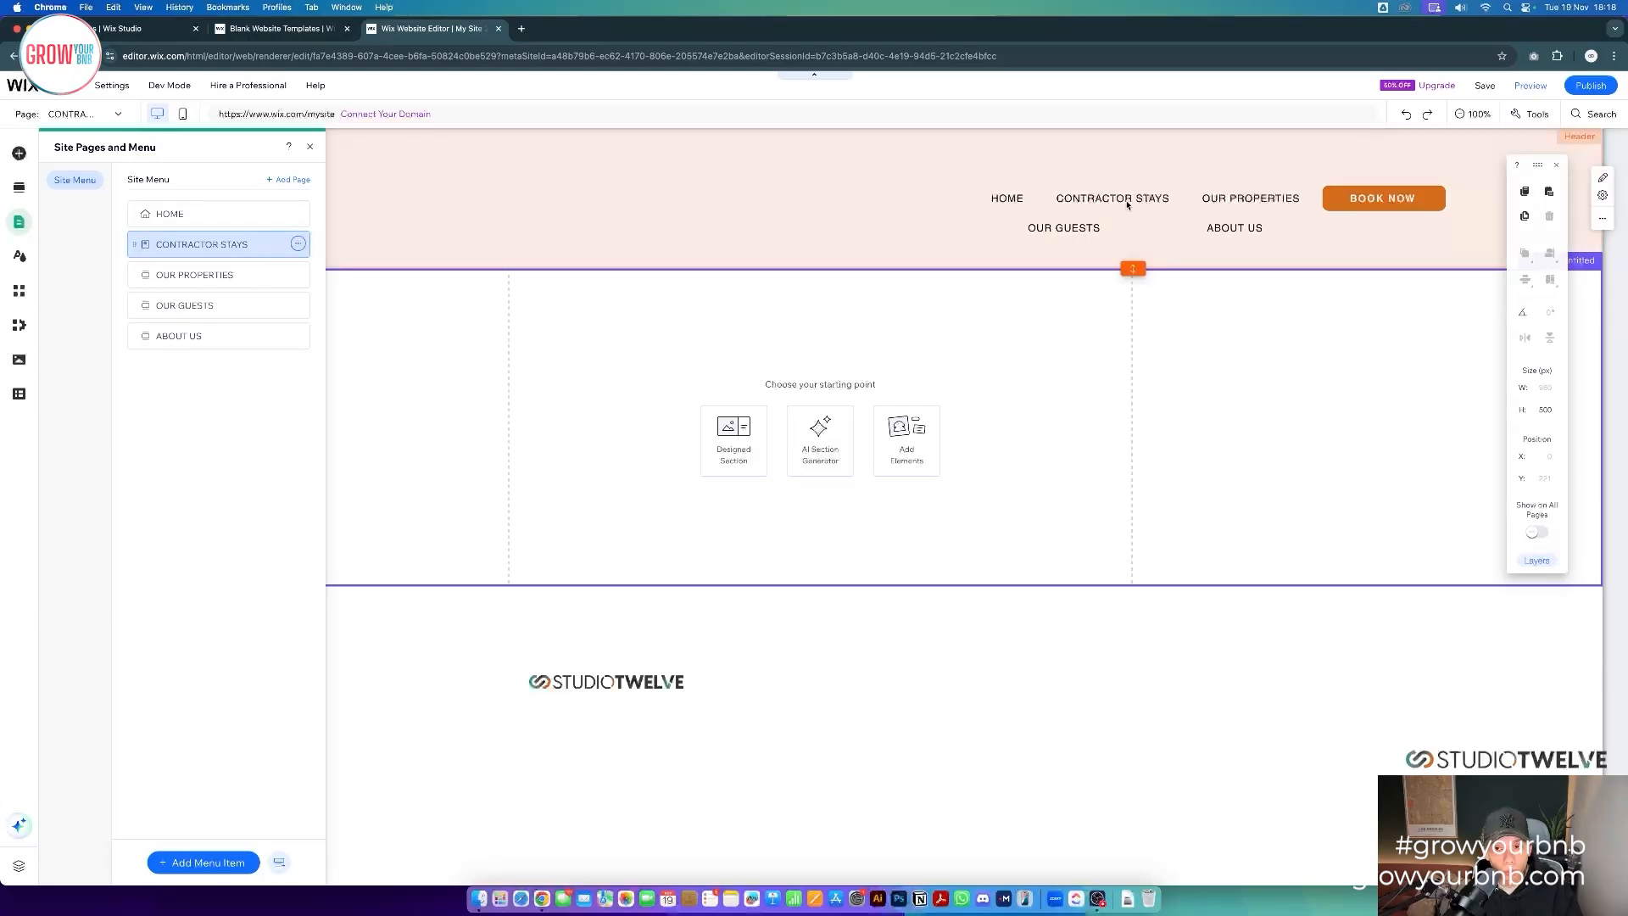
- Hide the CONTRACTOR STAYS page from the site menu and return to its blank section
left_click(299, 244)
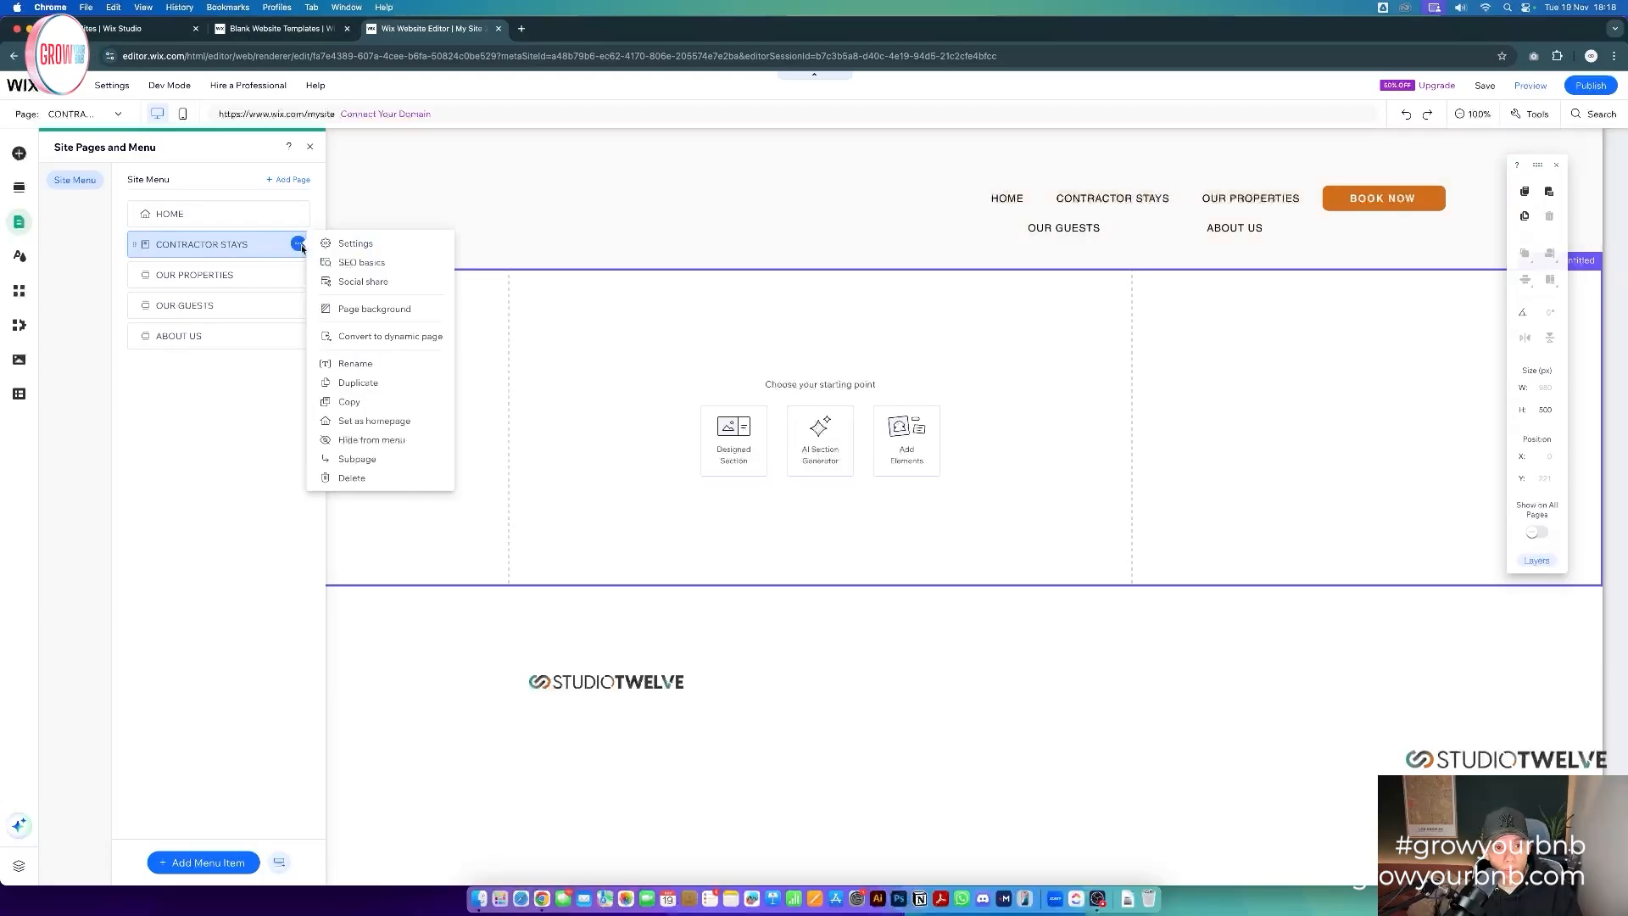
left_click(371, 439)
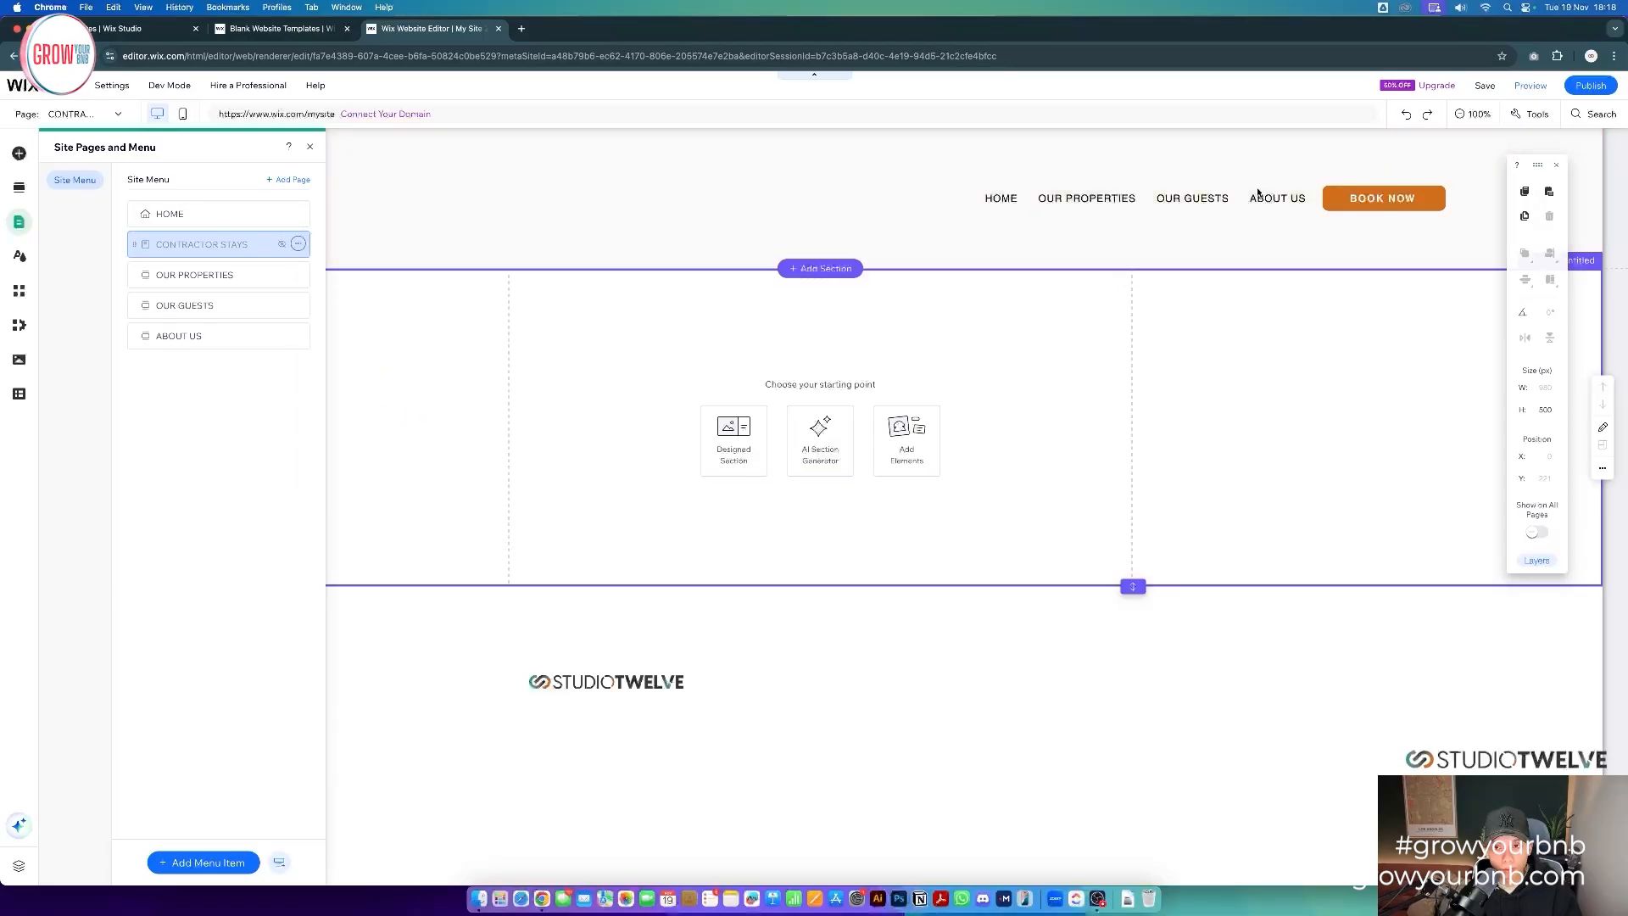
left_click(1145, 398)
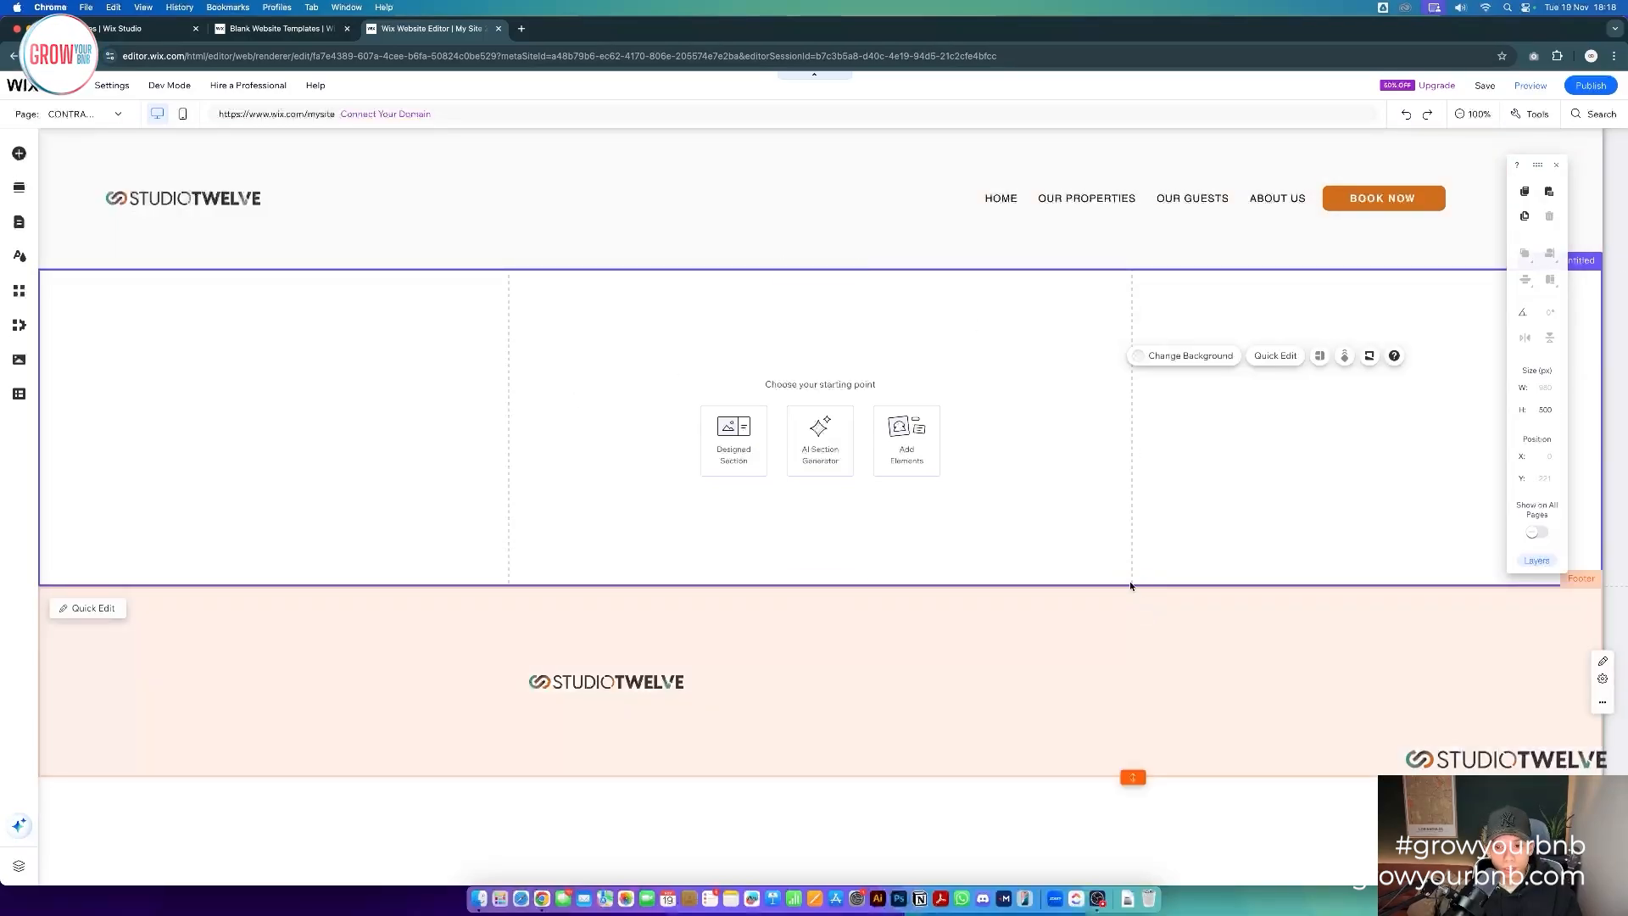
left_click_drag(1133, 586, 1131, 668)
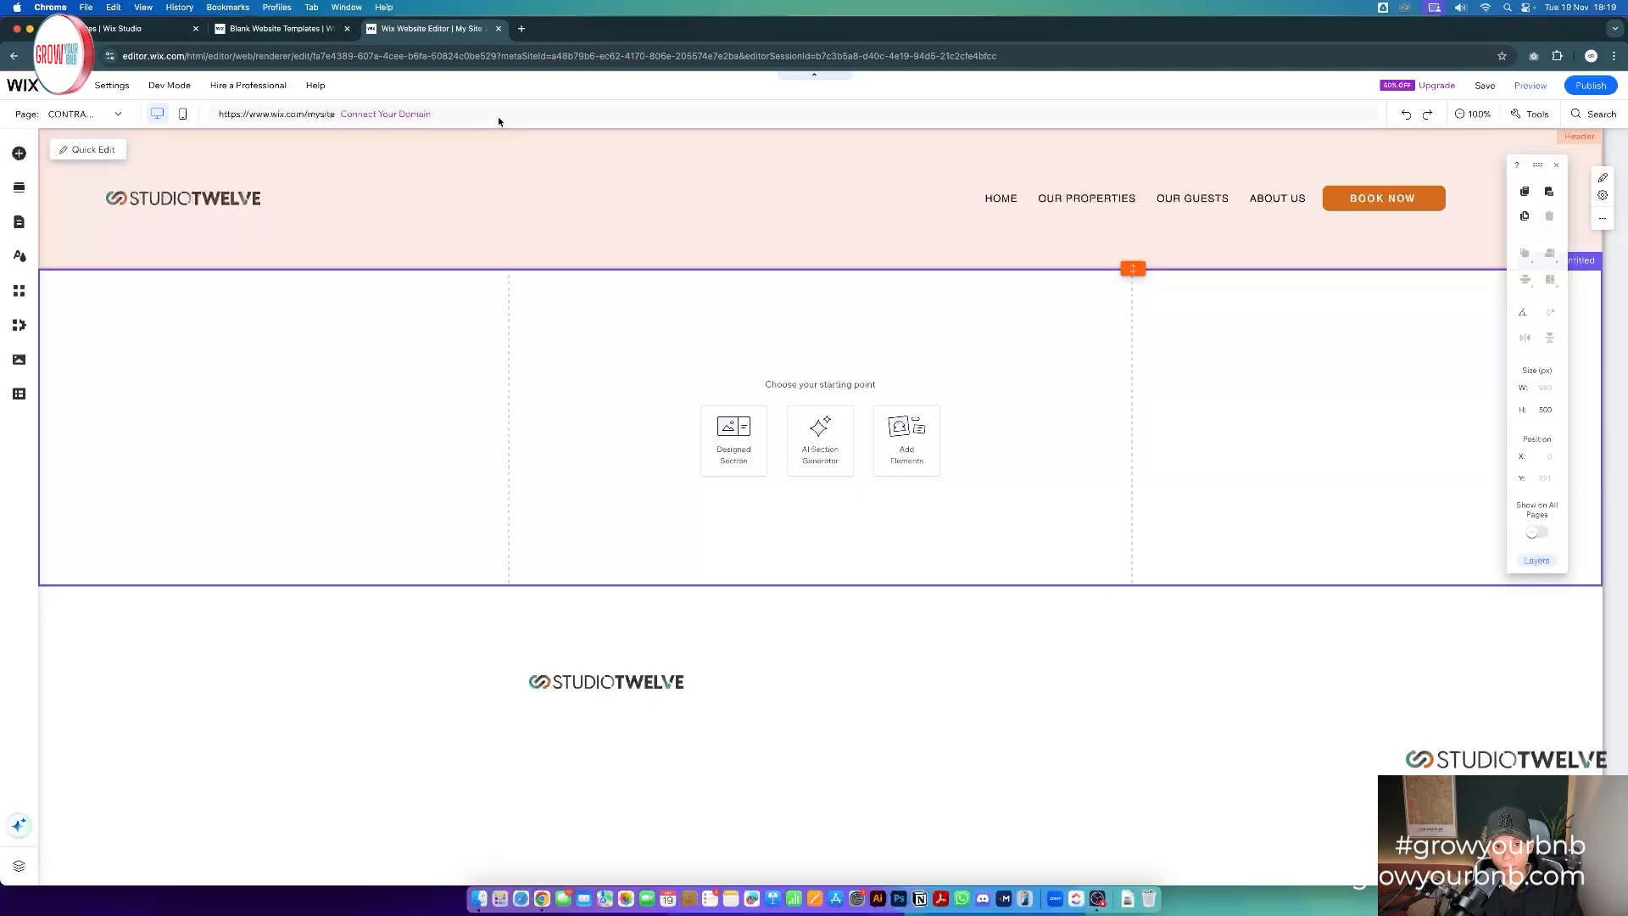
- Open sahara-suites.com in a new browser tab and examine its home page down to the Who Stays guest cards
left_click(522, 33)
type("sahara-suites.com")
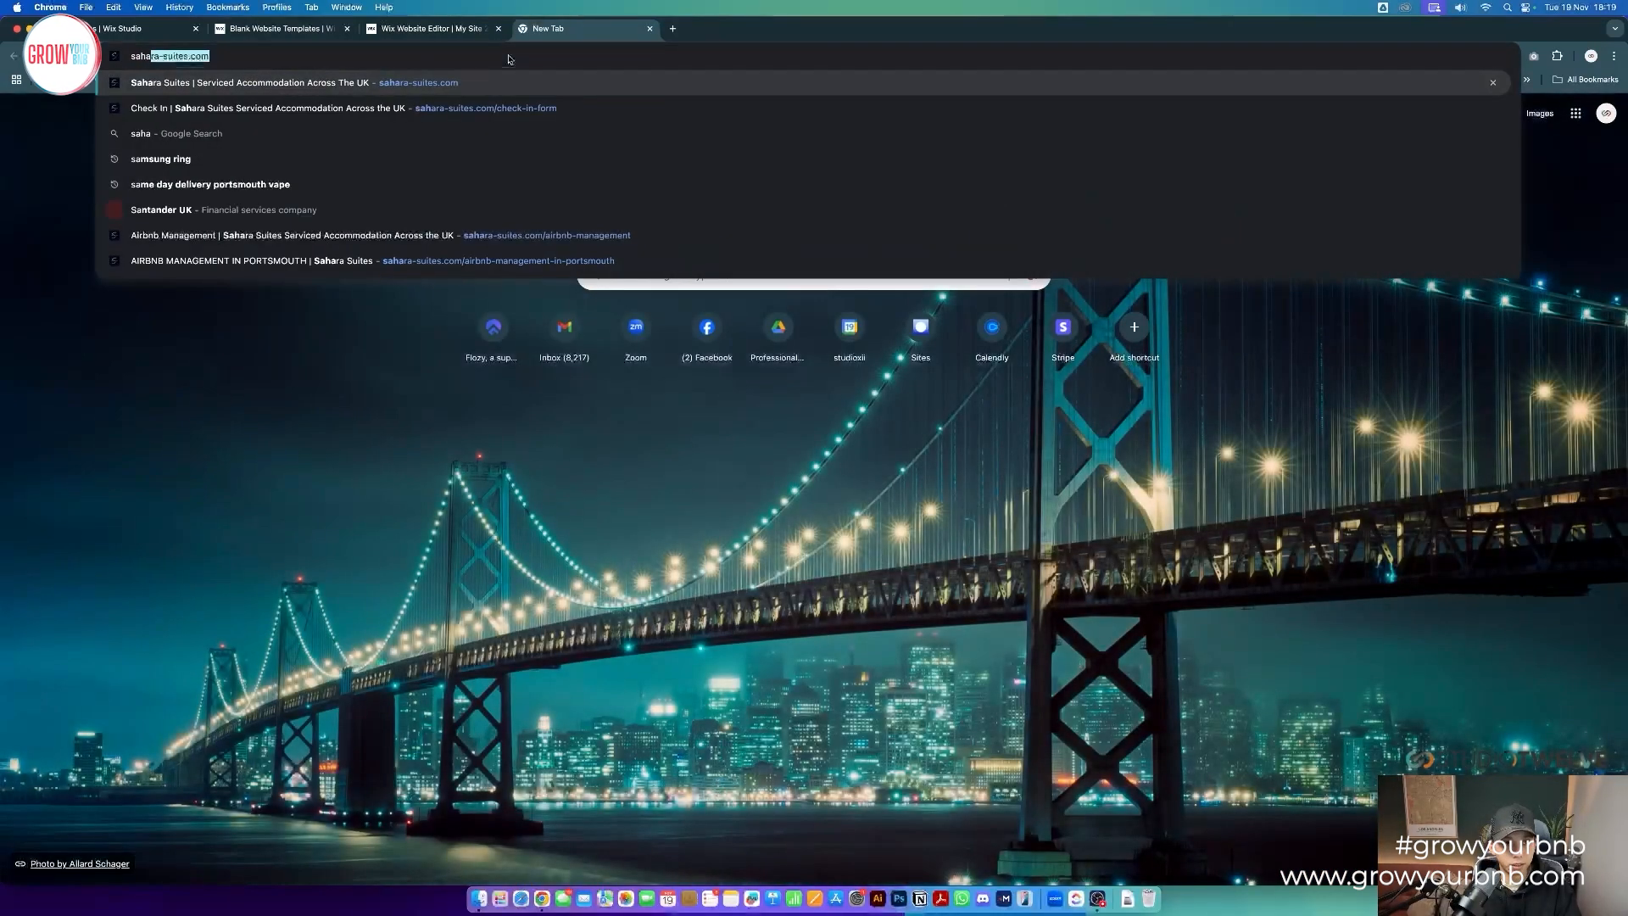
key("Return")
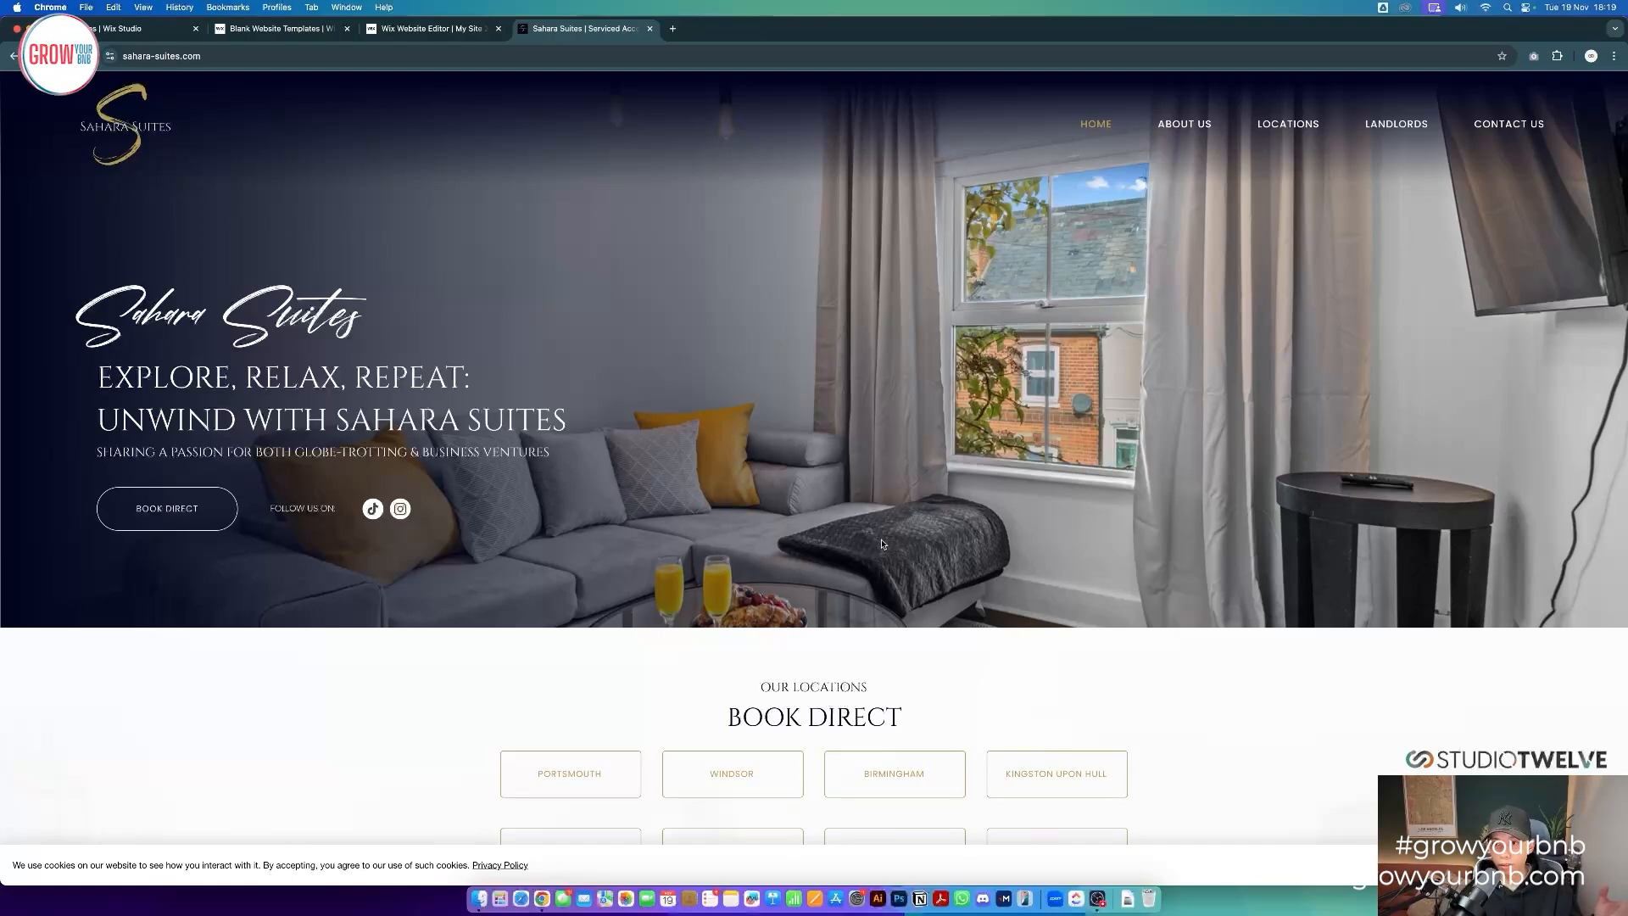
scroll(881, 545, "down", 3)
scroll(882, 544, "up", 2)
scroll(881, 545, "down", 3)
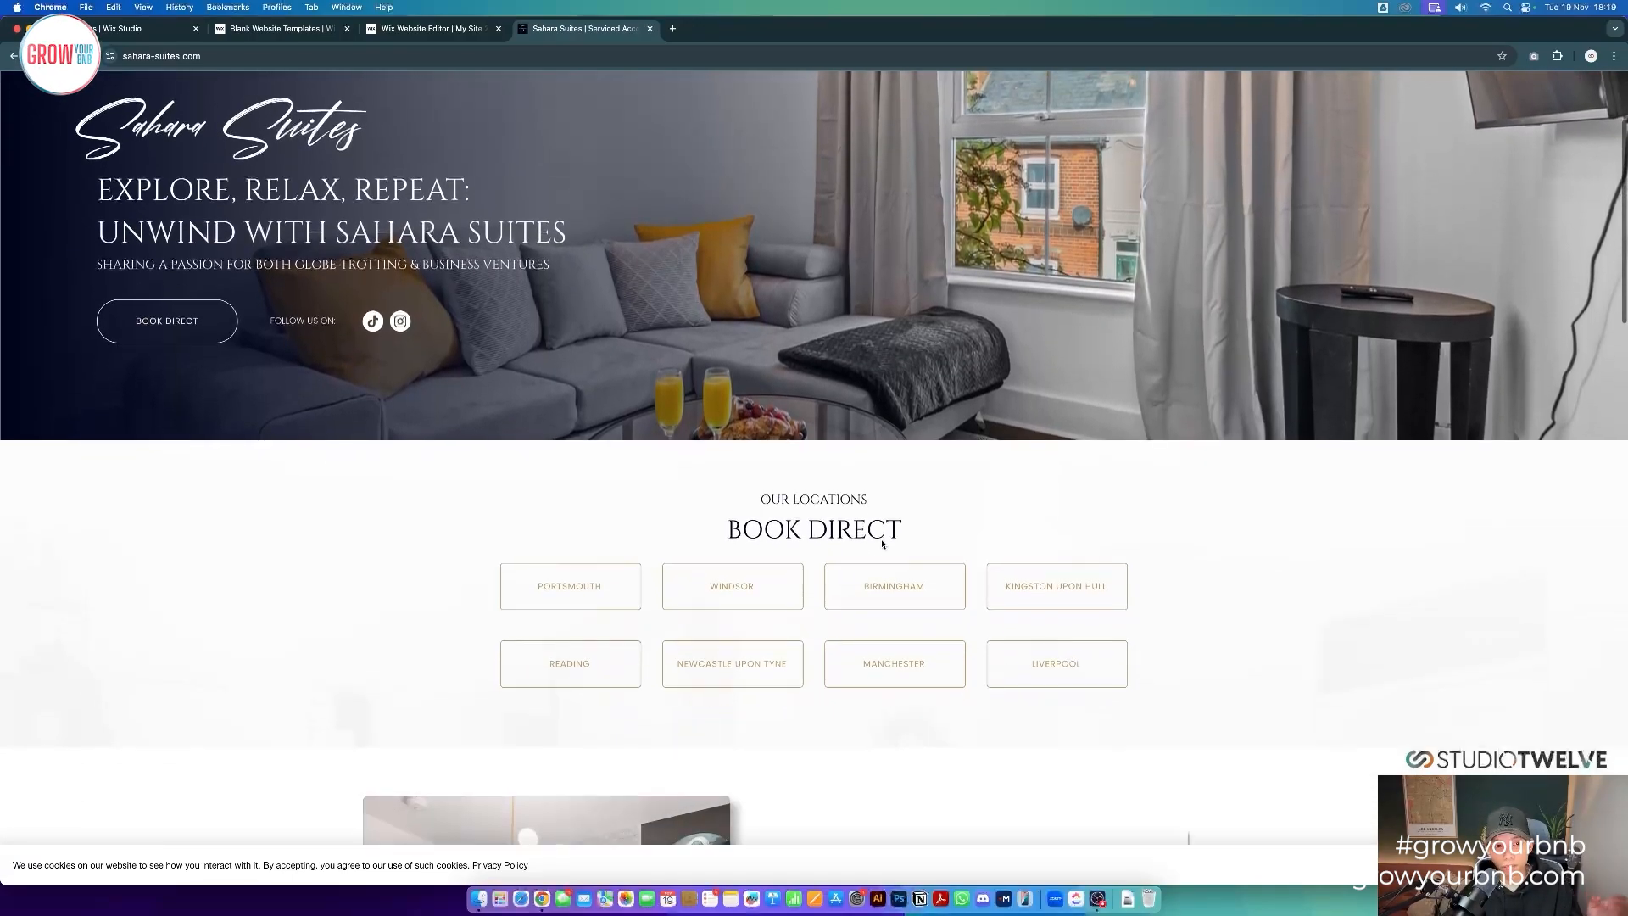
scroll(881, 544, "down", 12)
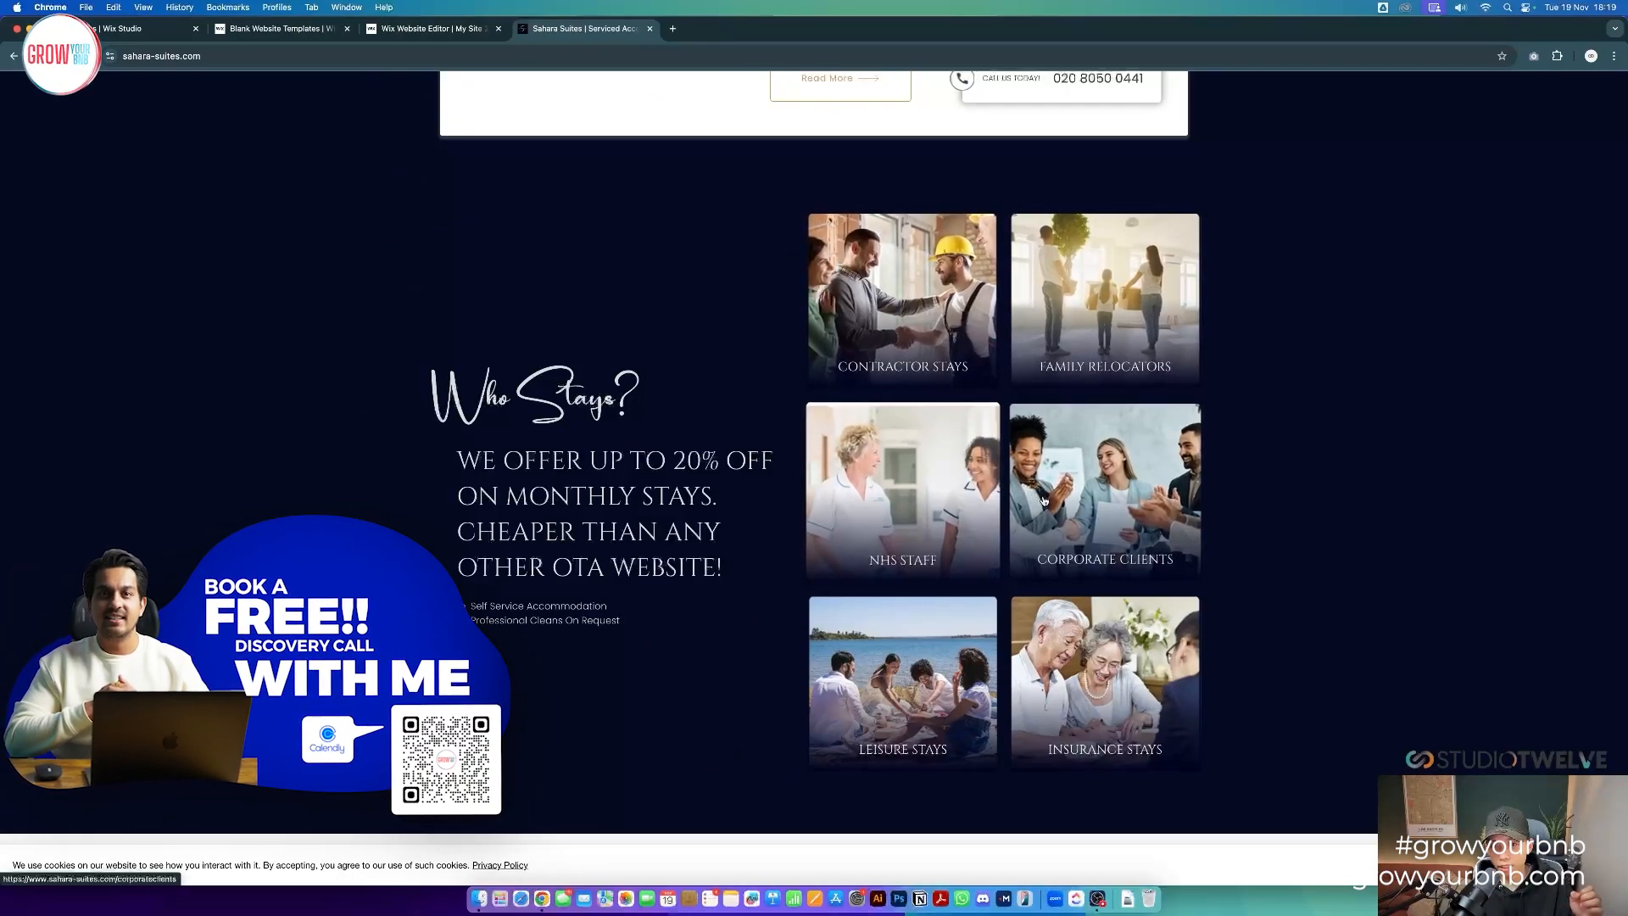
- Open the Contractor Stays page from the Who Stays cards and examine its welcome text, feature cards and call-to-action section
scroll(1303, 599, "down", 1)
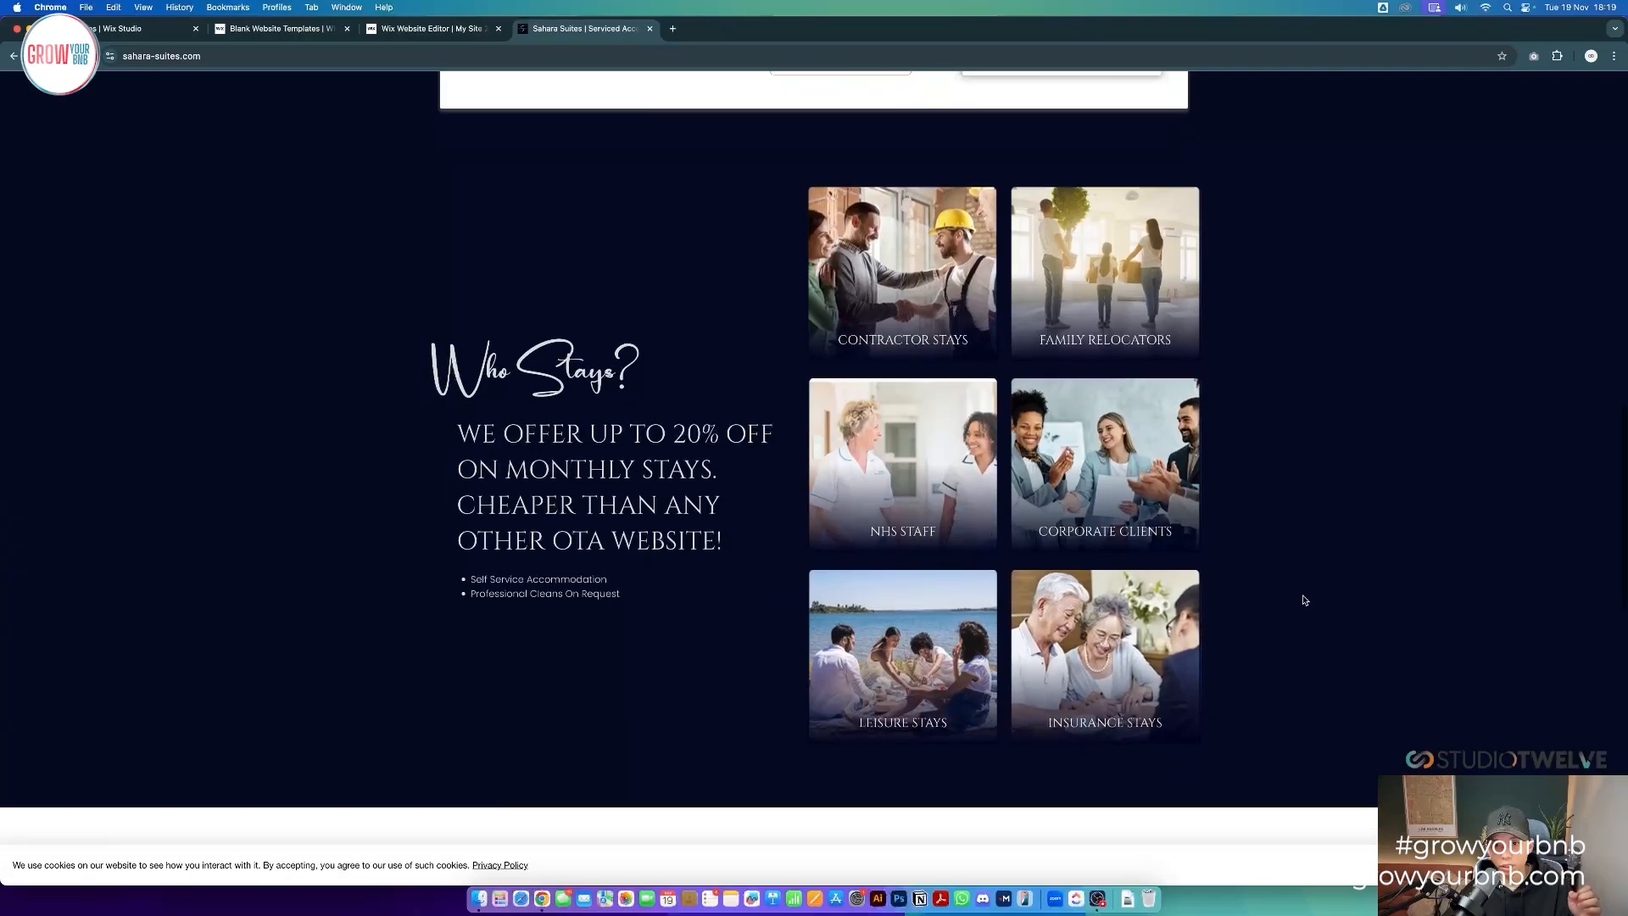
left_click(890, 274)
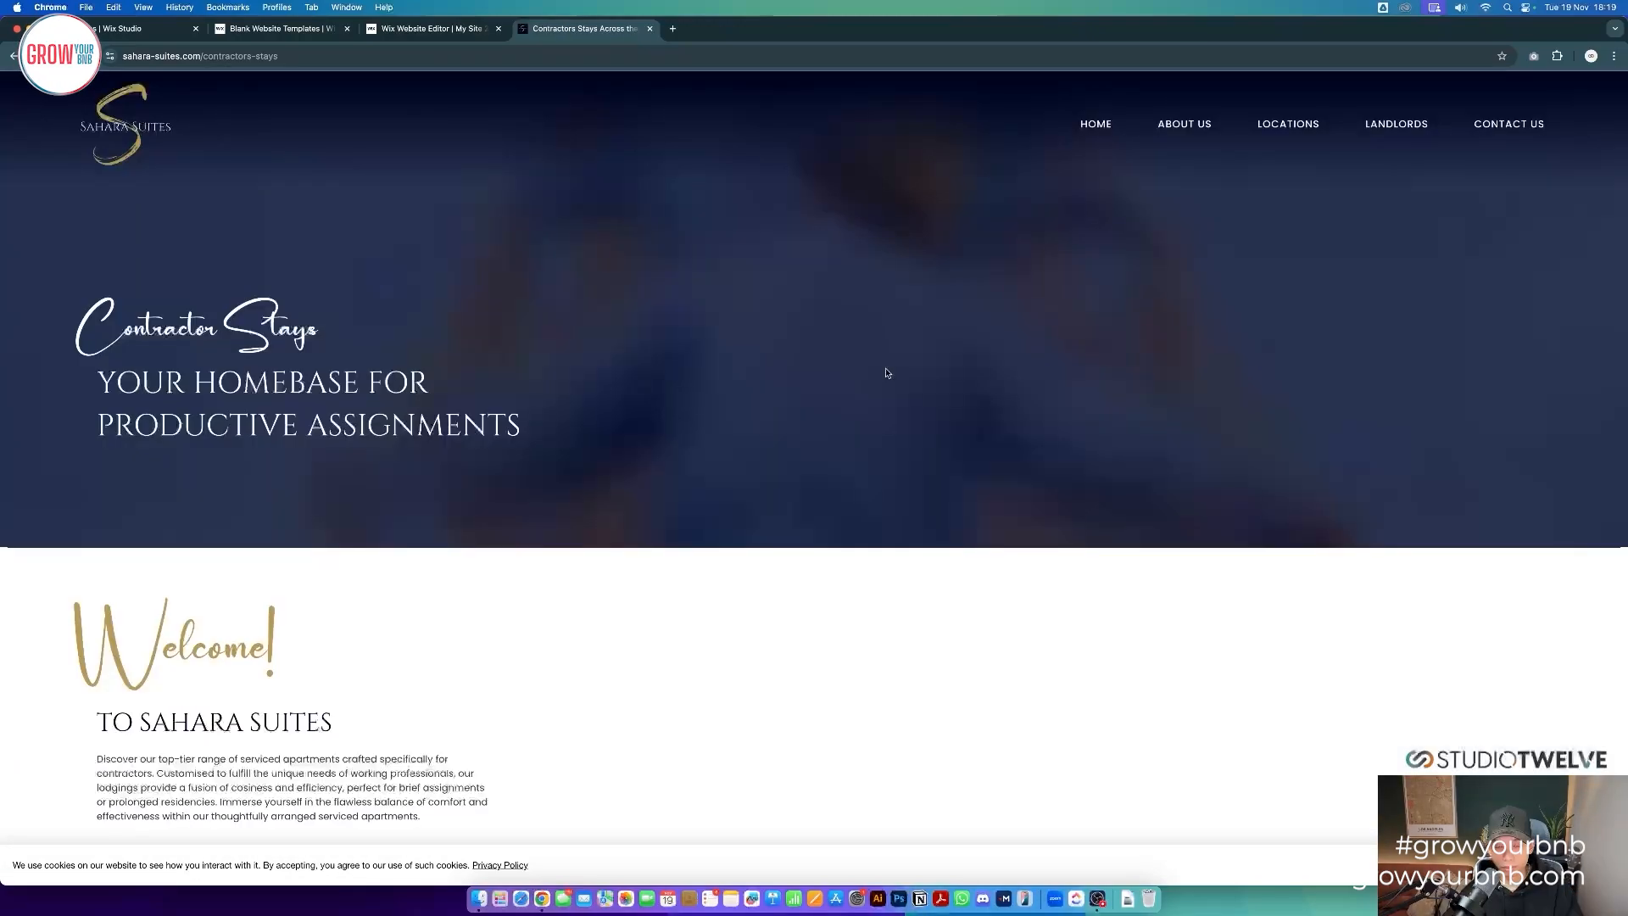
scroll(886, 373, "down", 5)
scroll(886, 373, "down", 8)
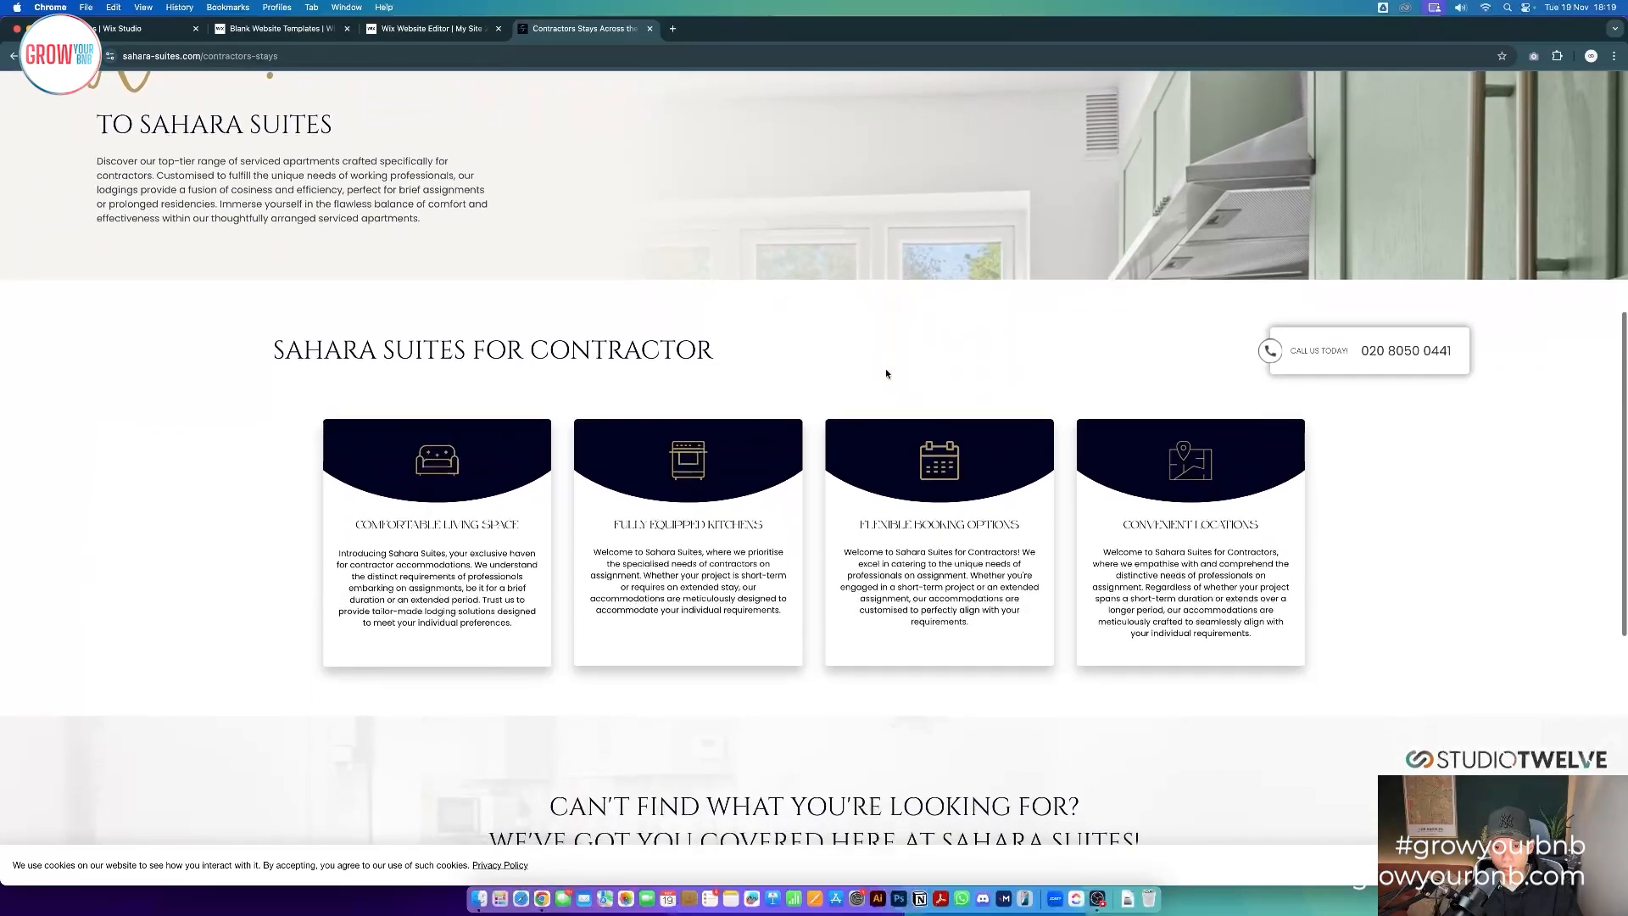
scroll(887, 373, "up", 2)
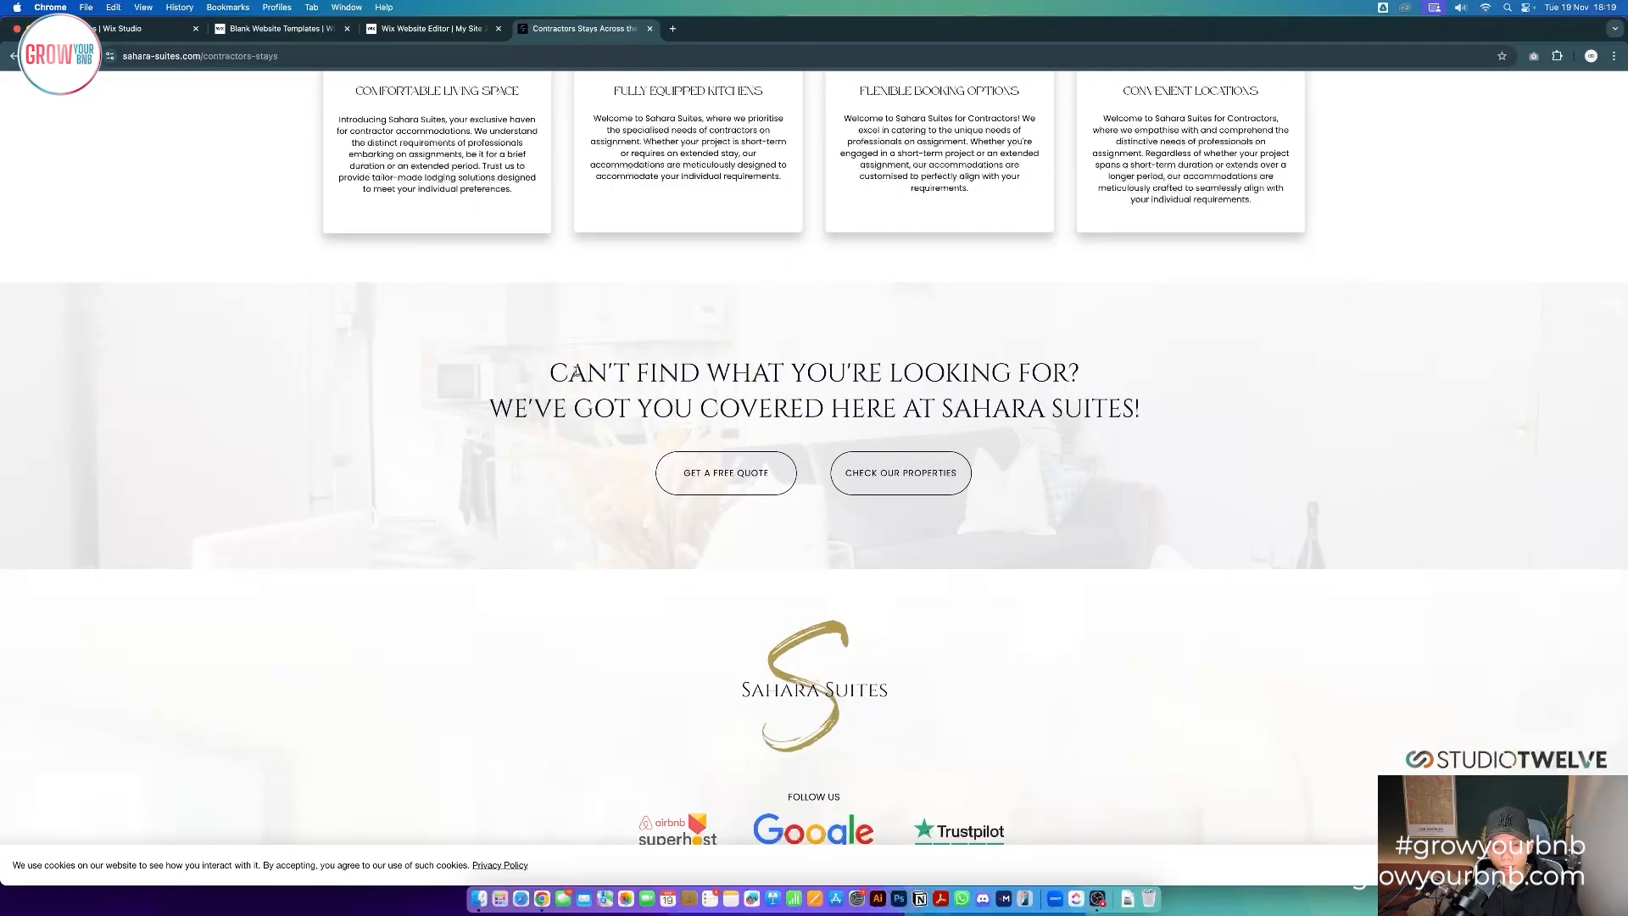
- Follow the contractor page's link to check the properties and examine the city cards on the locations page
left_click(964, 488)
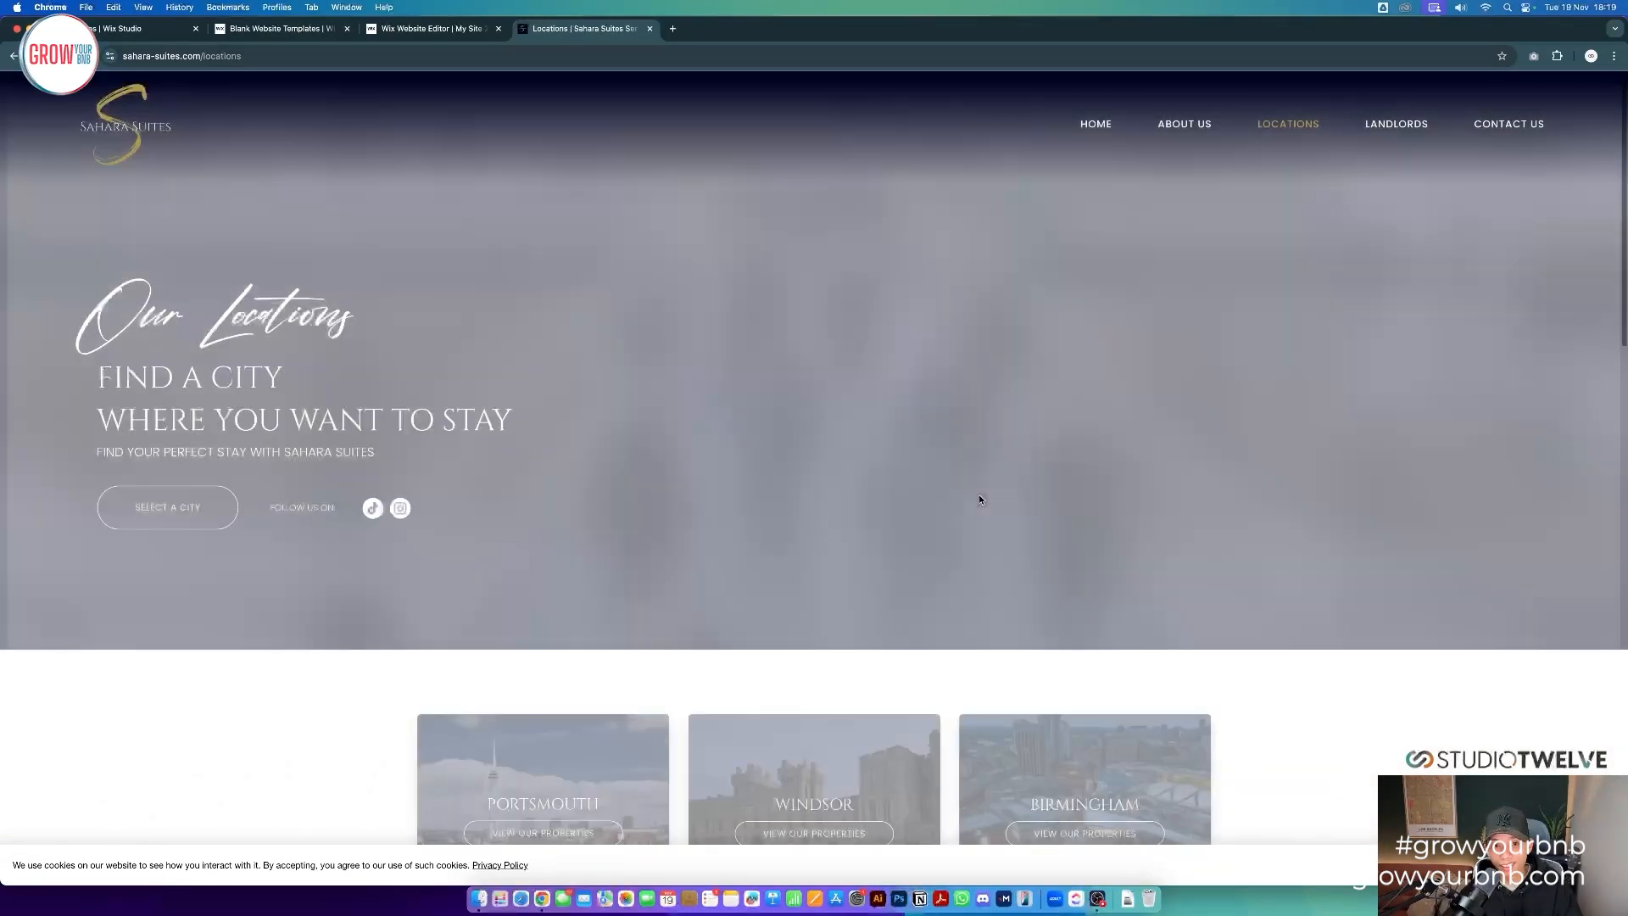
scroll(981, 495, "down", 6)
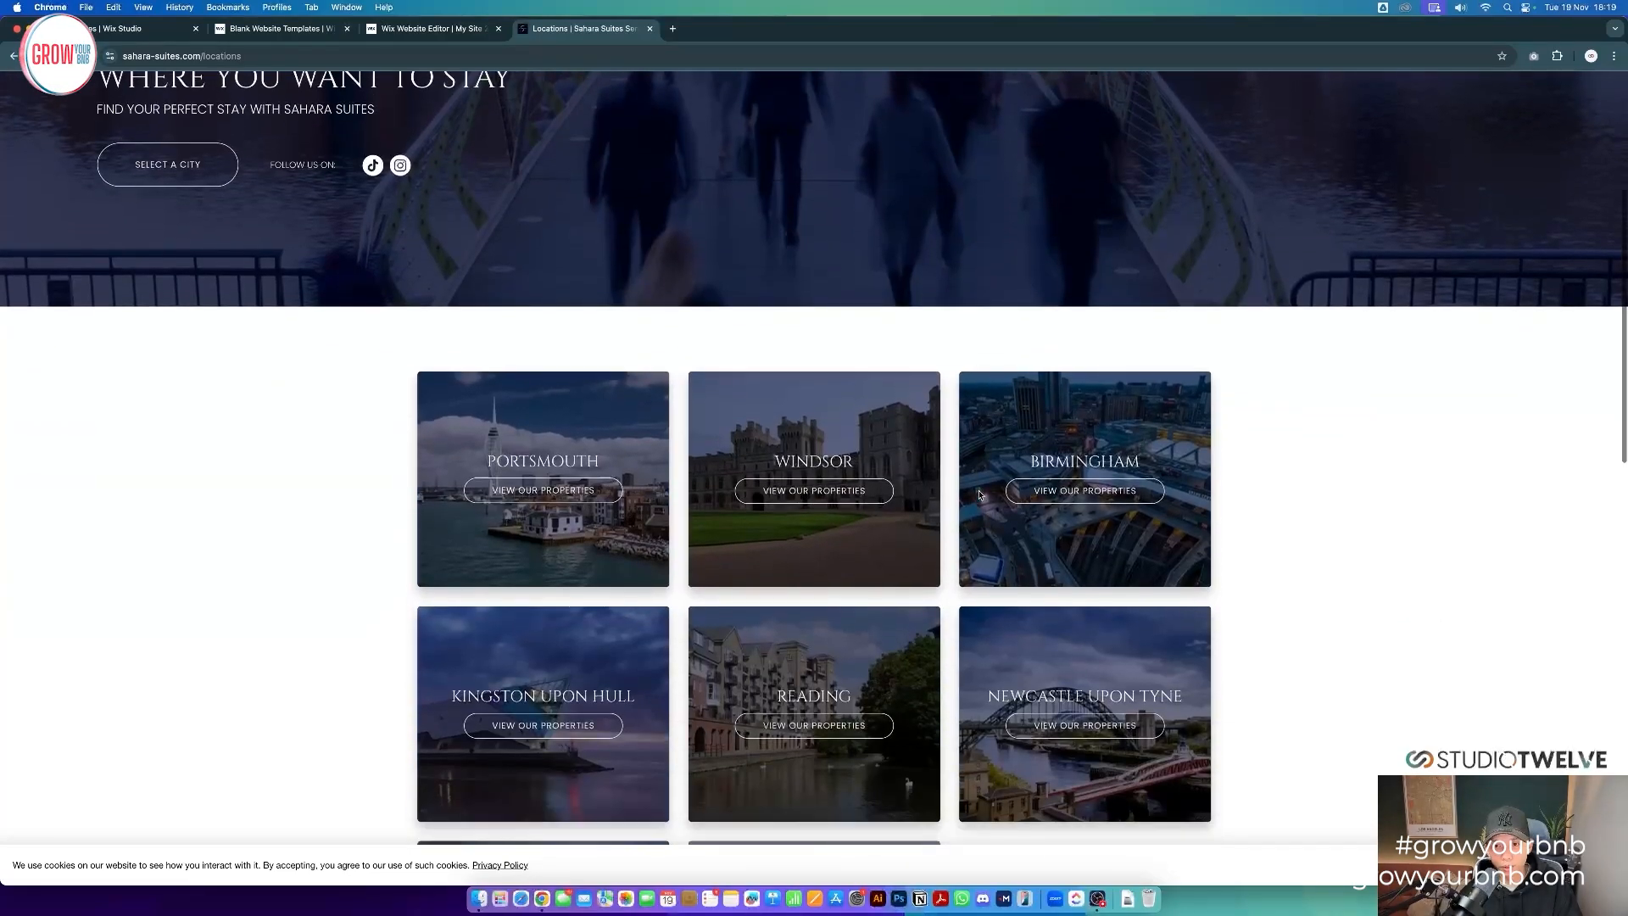
scroll(979, 495, "down", 2)
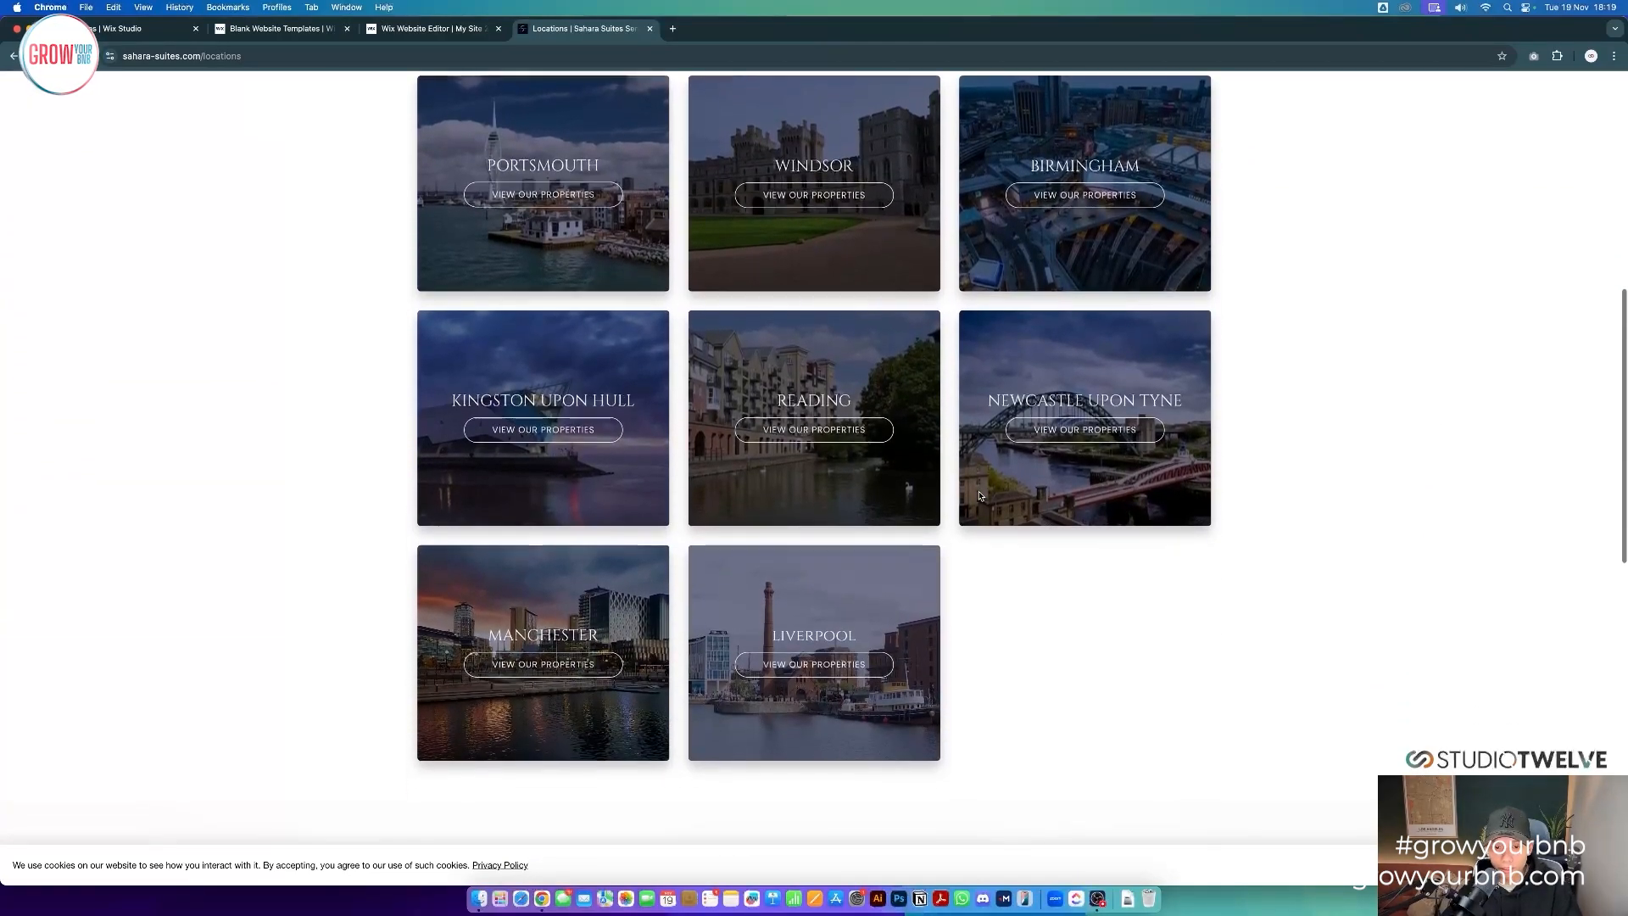
scroll(933, 356, "up", 1)
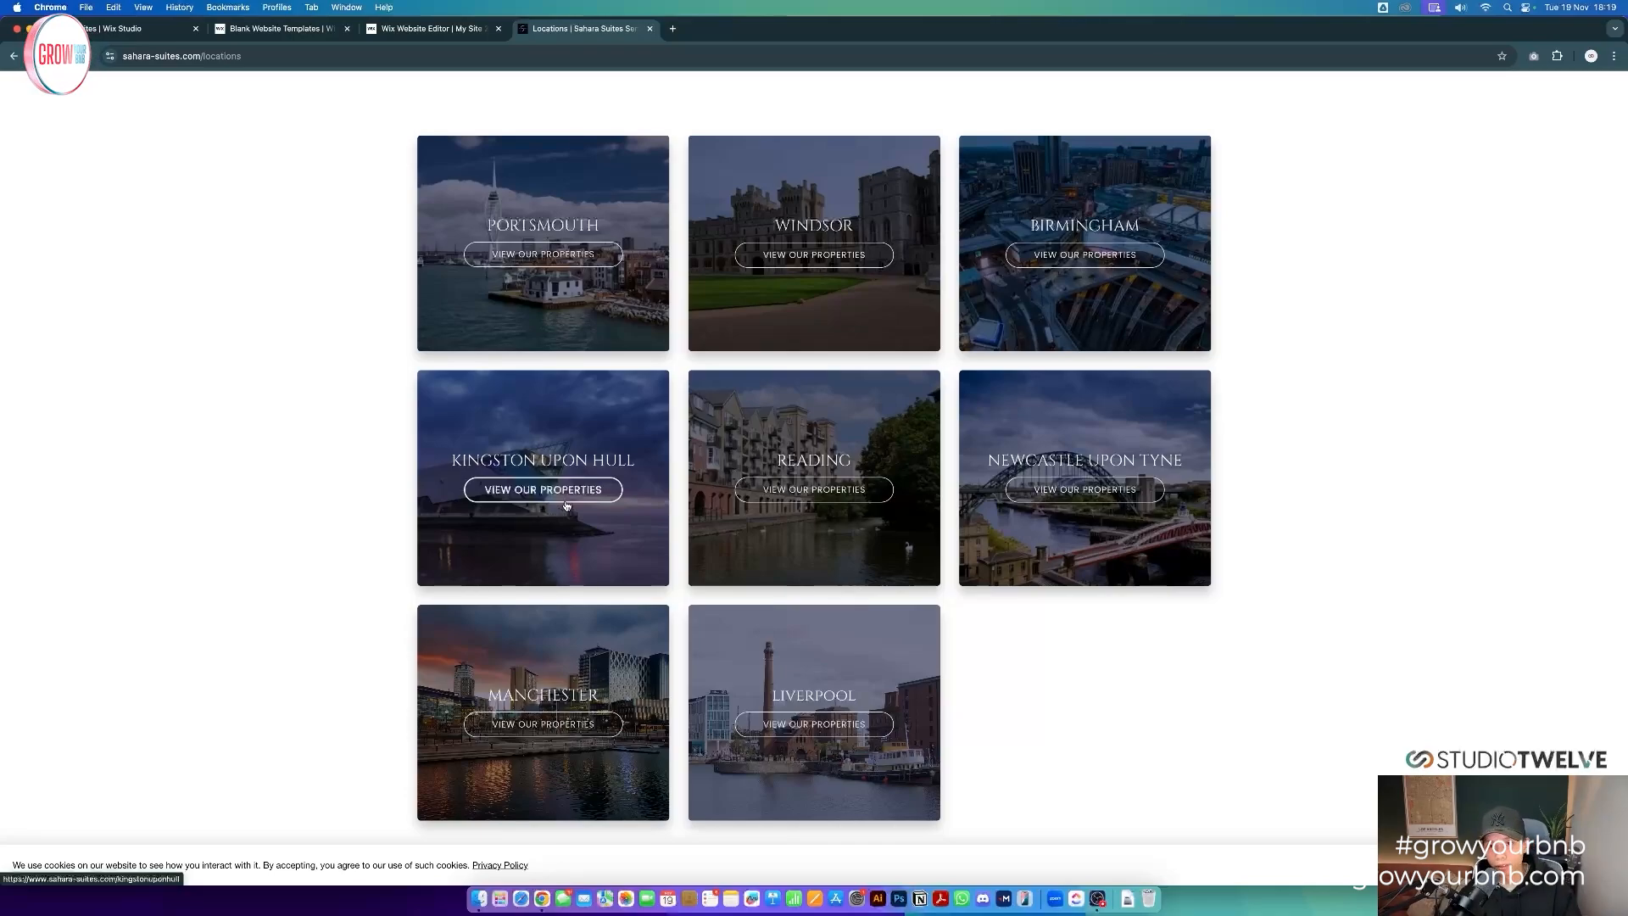
scroll(602, 515, "up", 7)
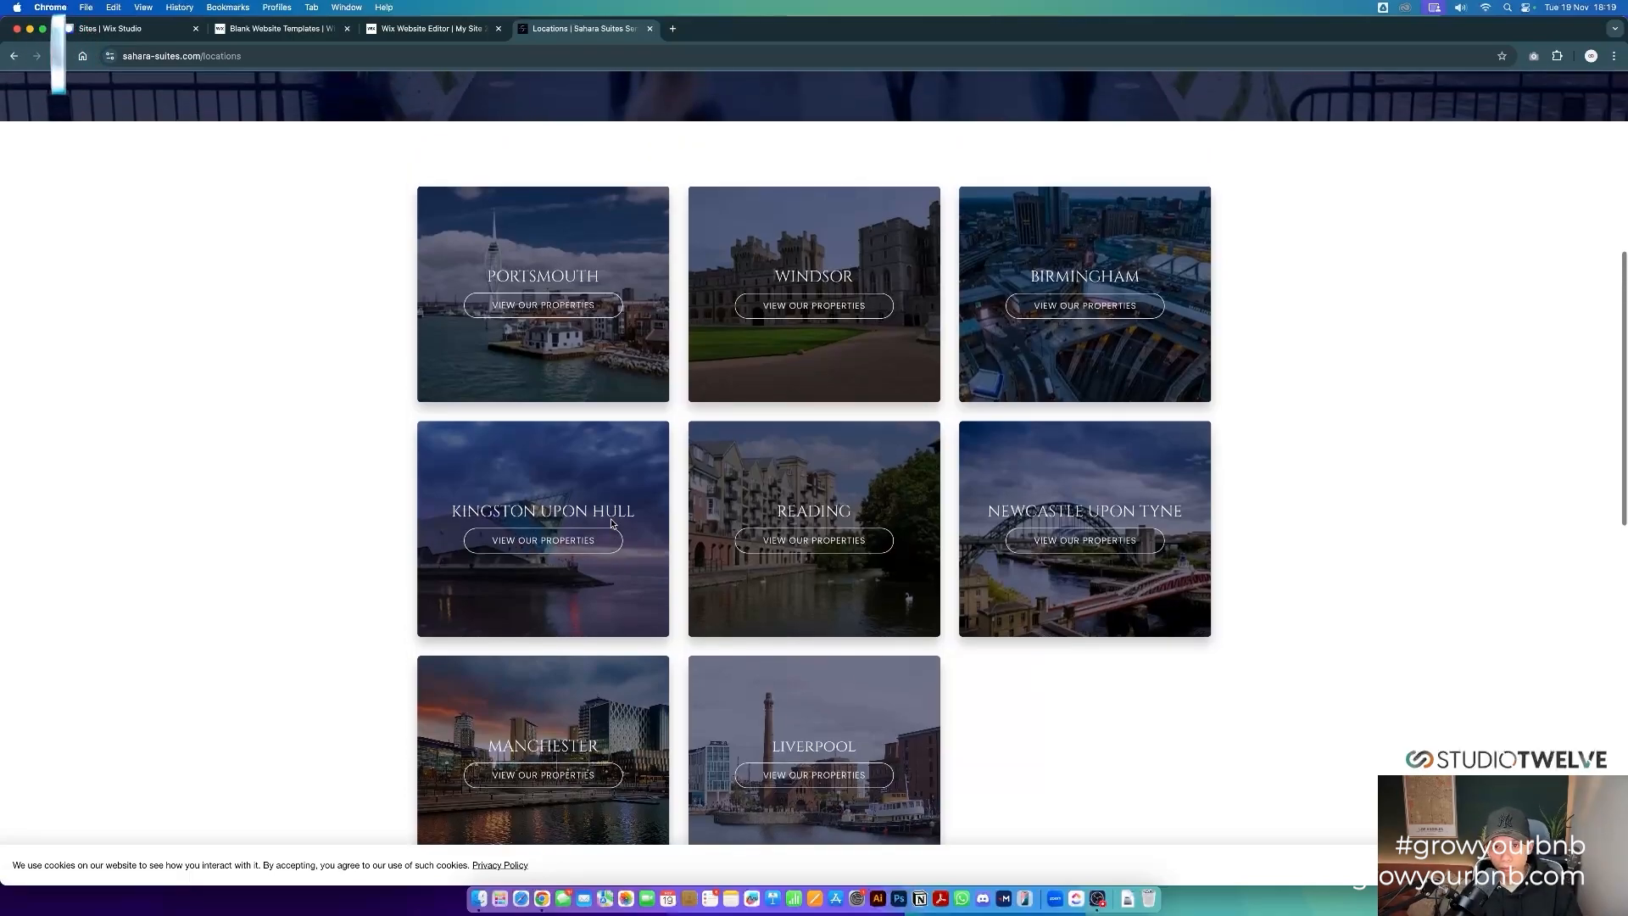
scroll(611, 520, "down", 5)
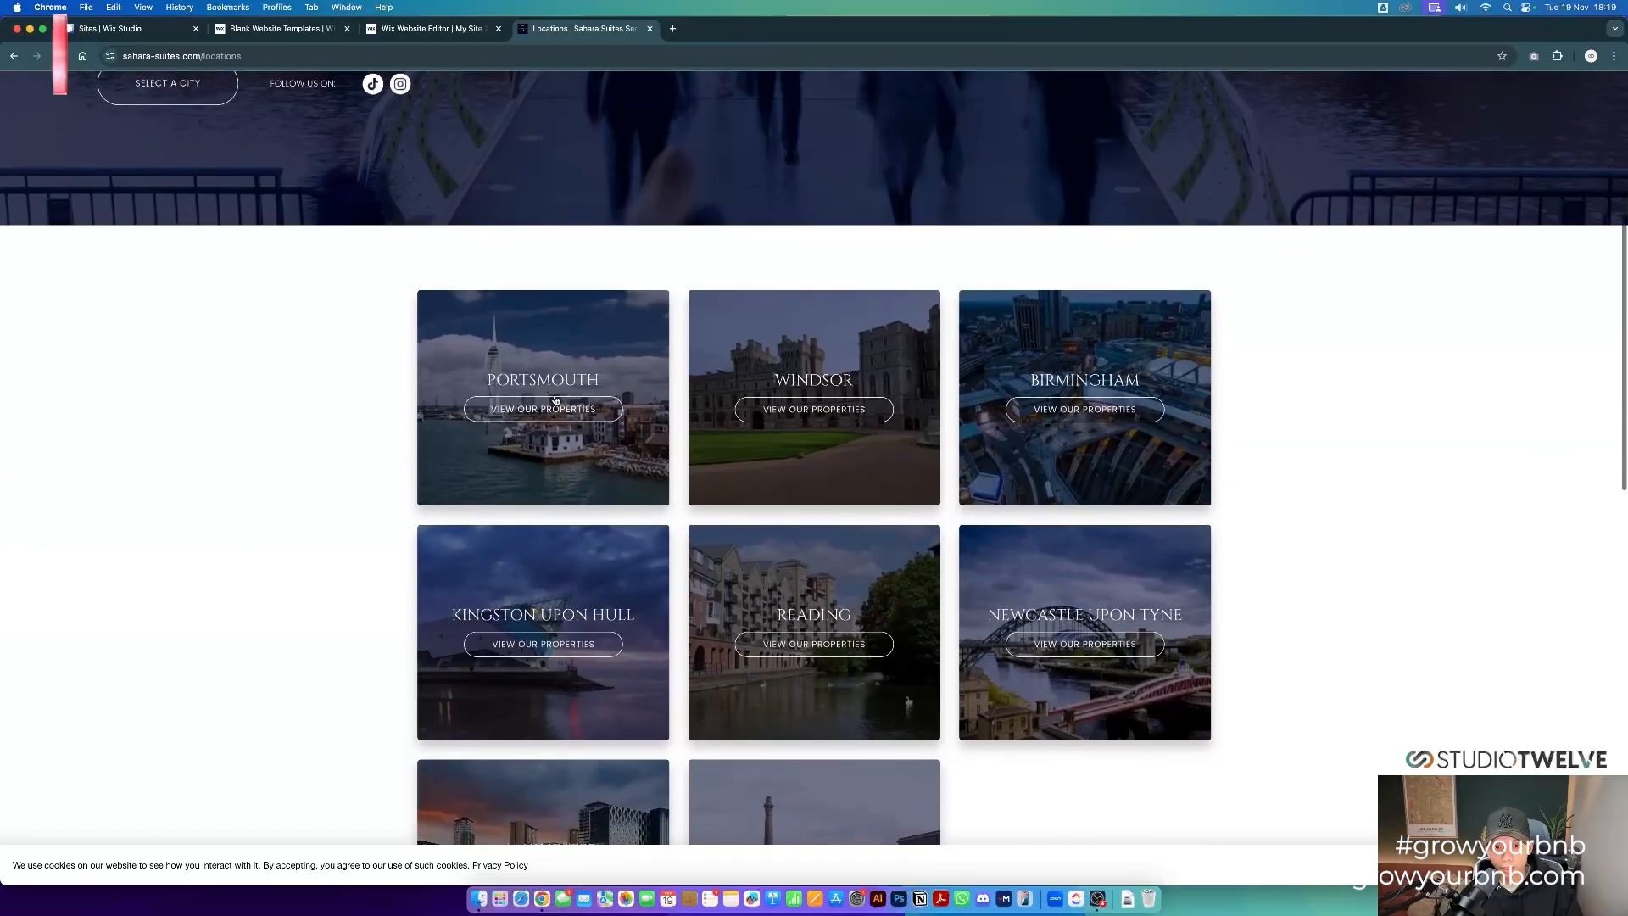
- Open the Portsmouth location page and check the availability of its 6-bed central property
left_click(660, 436)
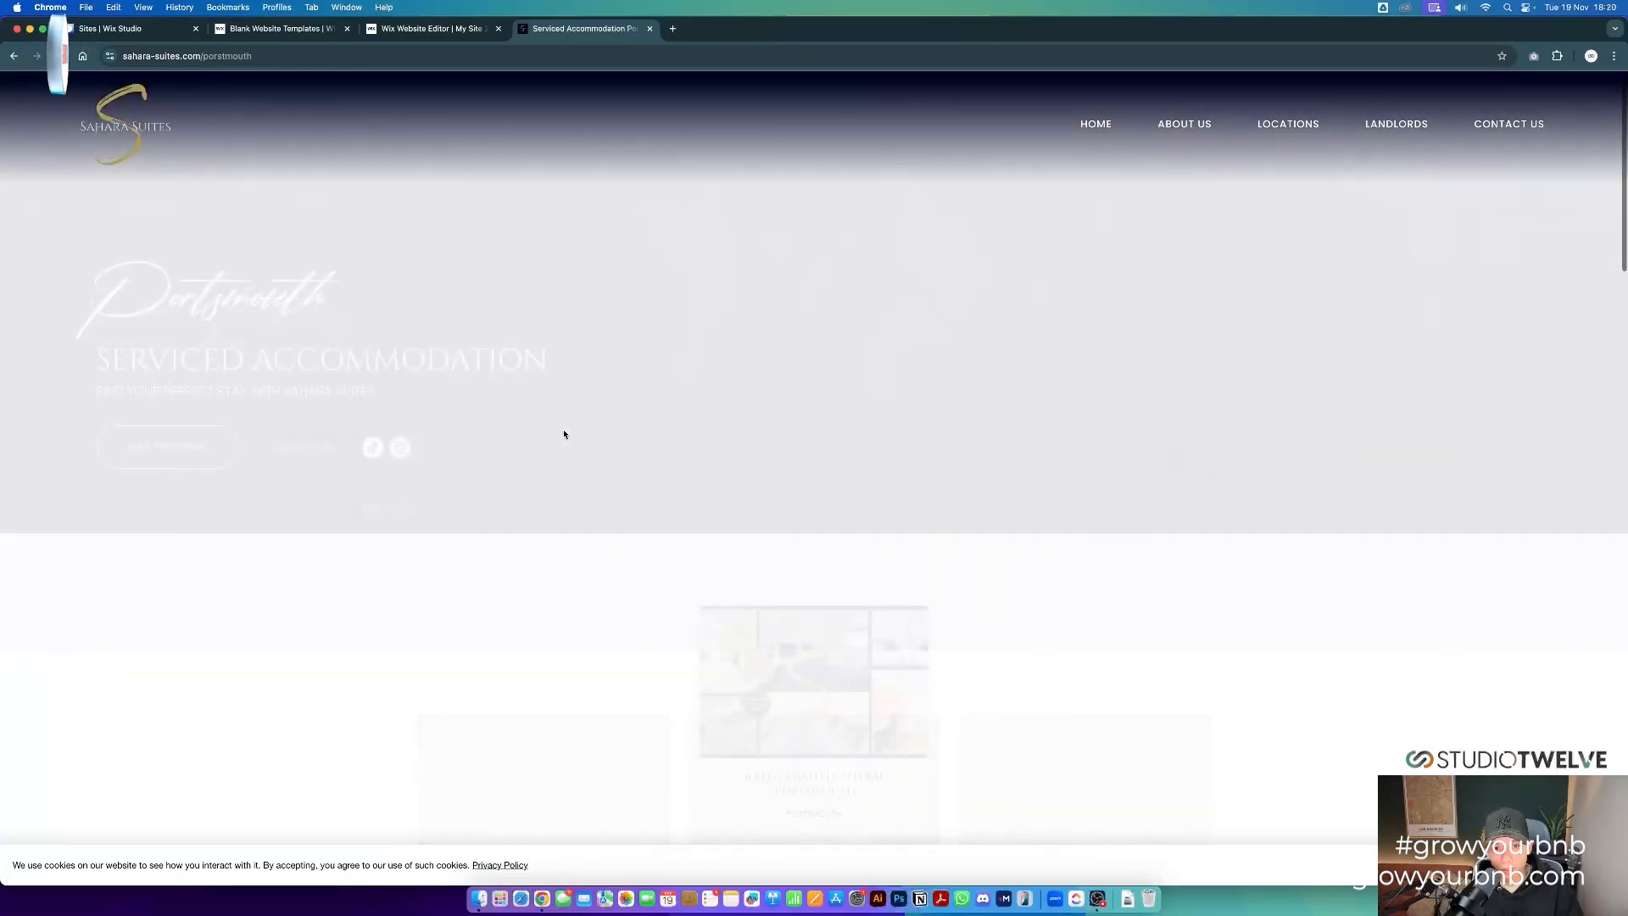
scroll(761, 661, "down", 2)
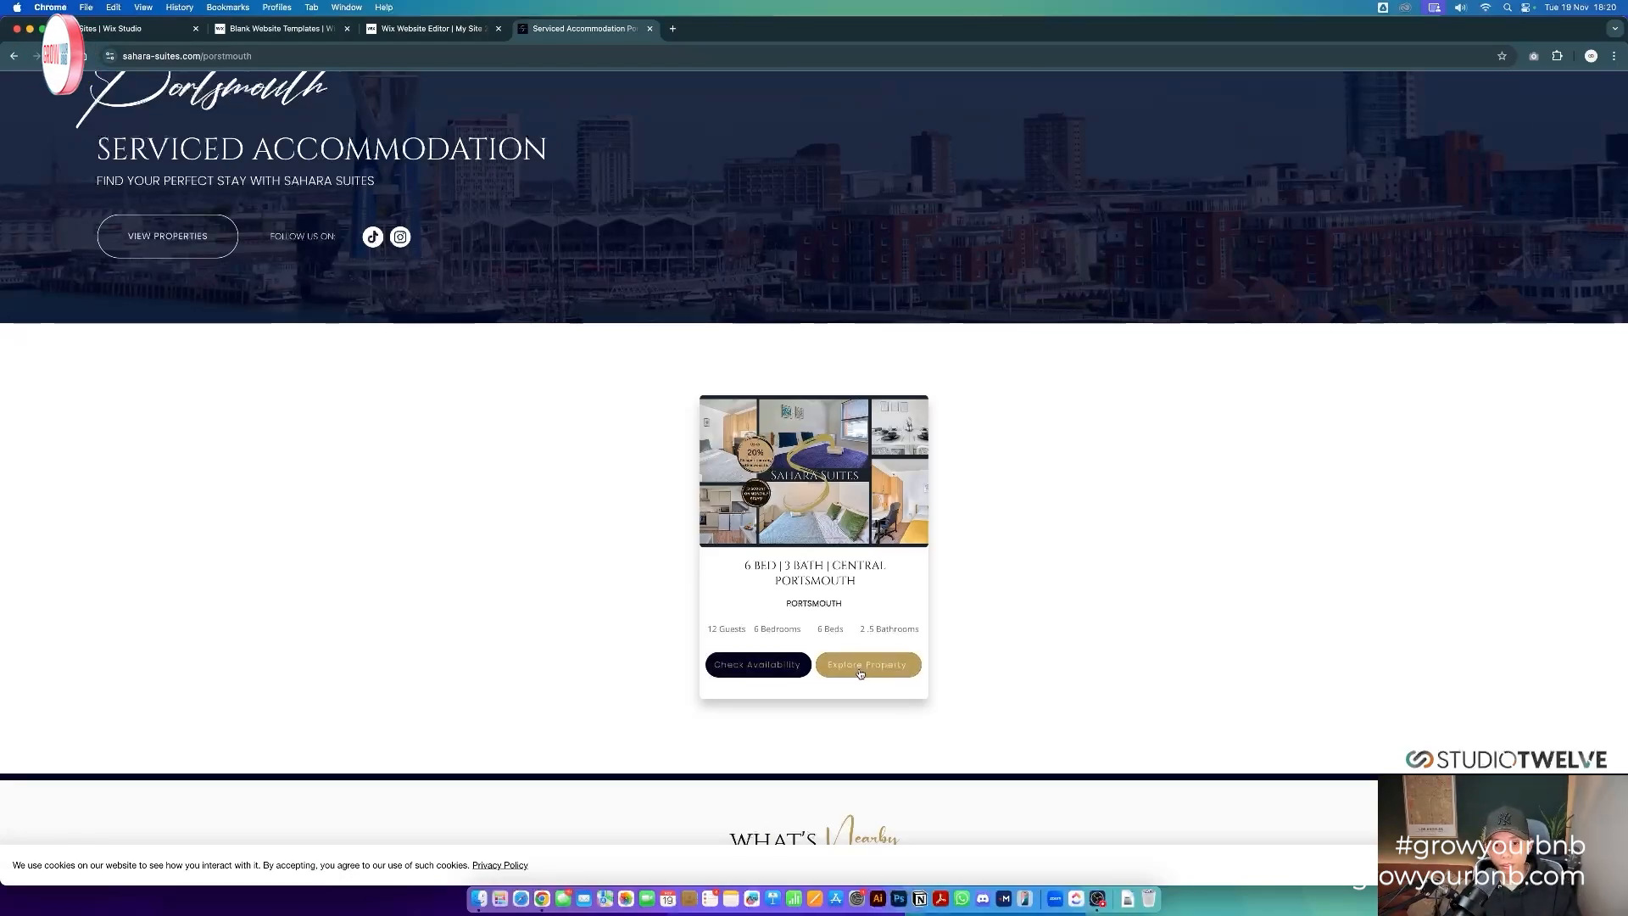
left_click(774, 666)
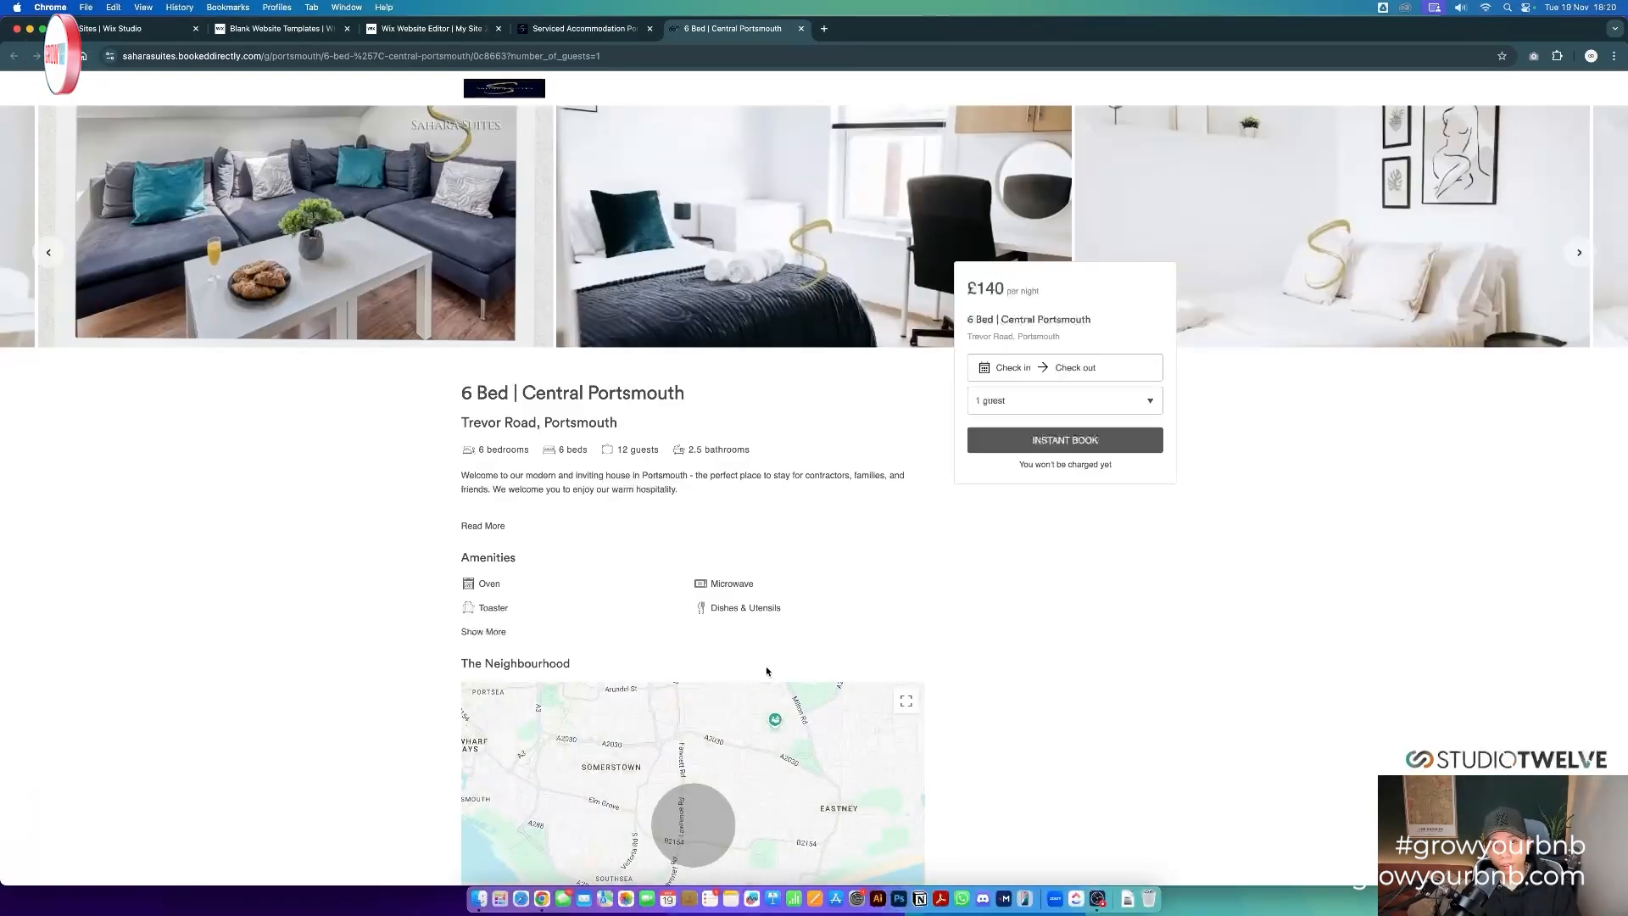
- Return to the Portsmouth page, explore the 6-bed property and examine its description, amenities and closing call-to-action
left_click(591, 32)
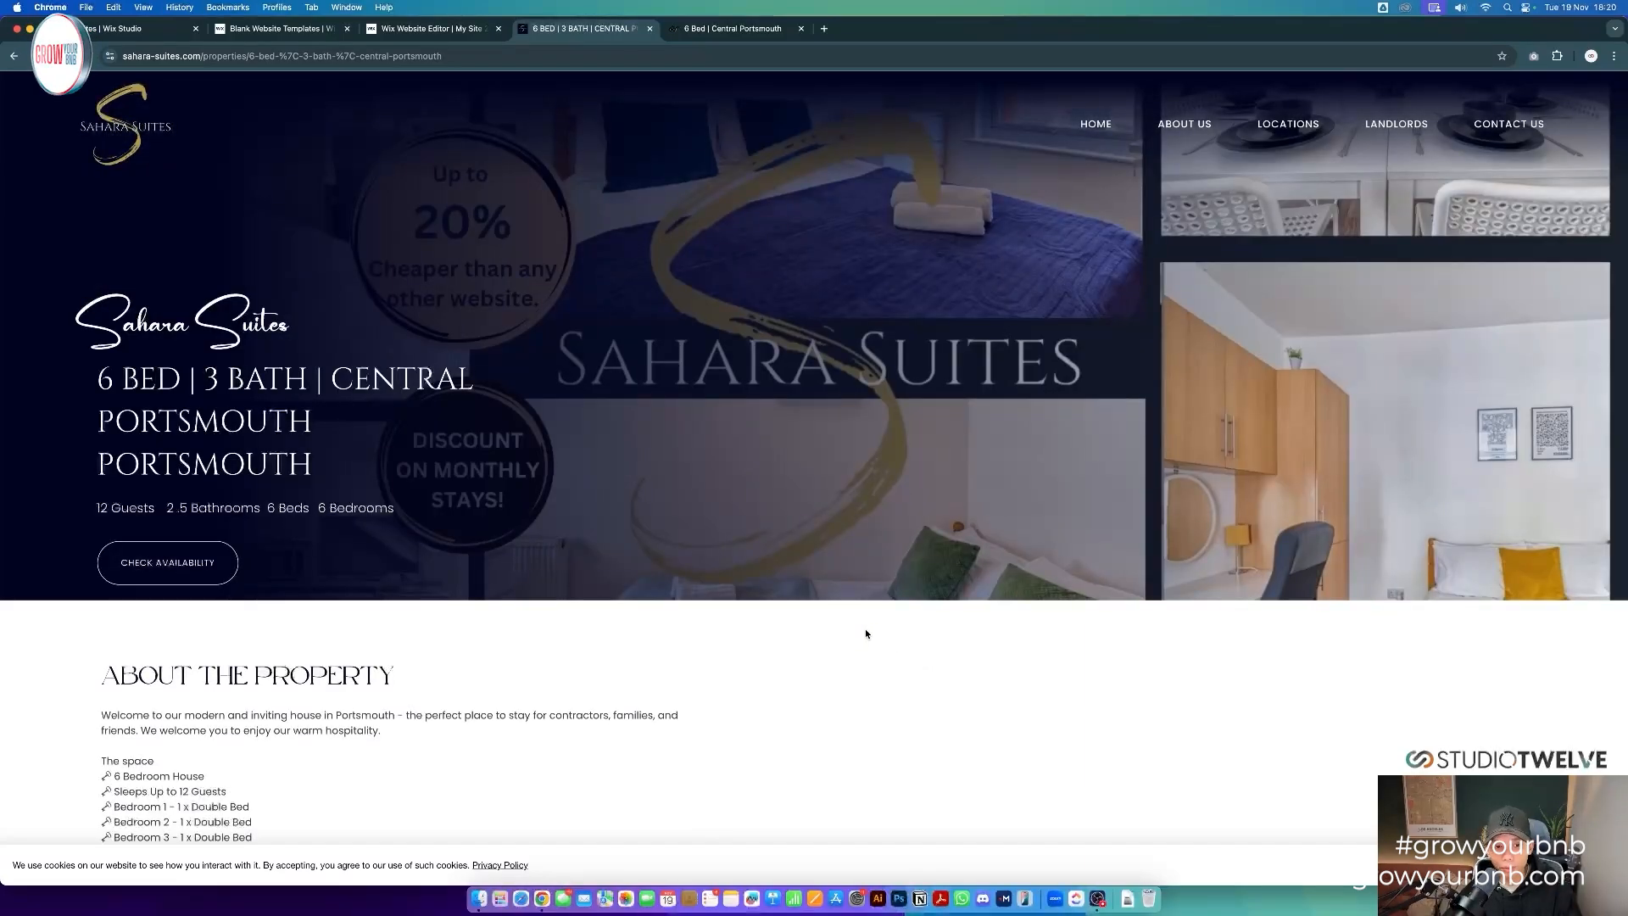
scroll(865, 631, "down", 7)
scroll(865, 631, "up", 4)
scroll(865, 634, "down", 15)
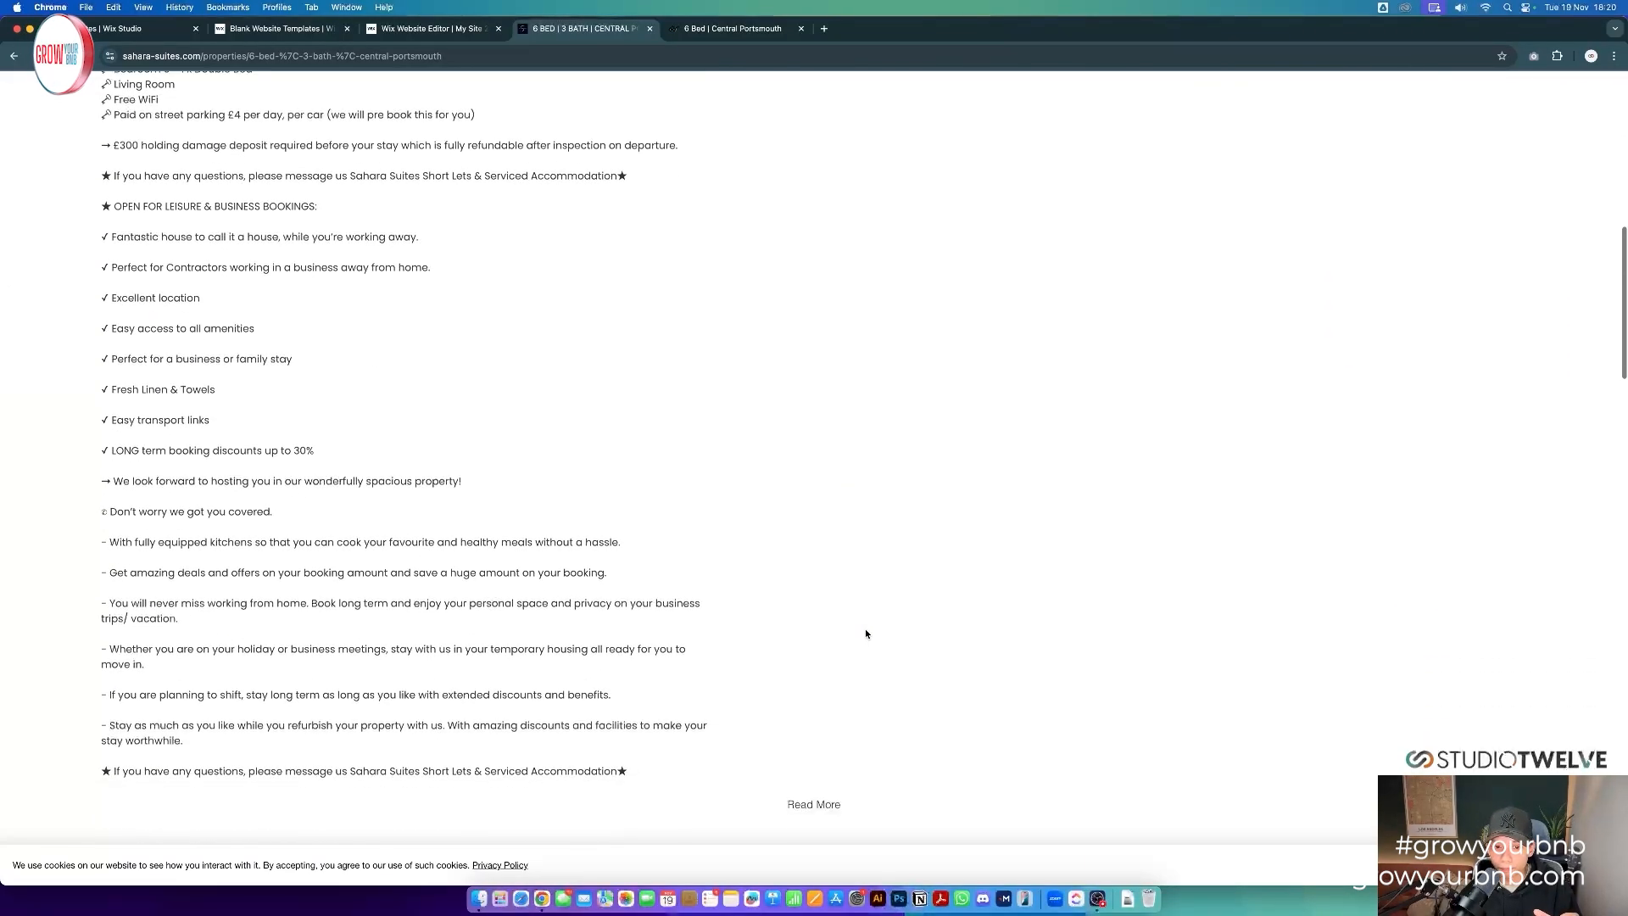
scroll(866, 633, "down", 10)
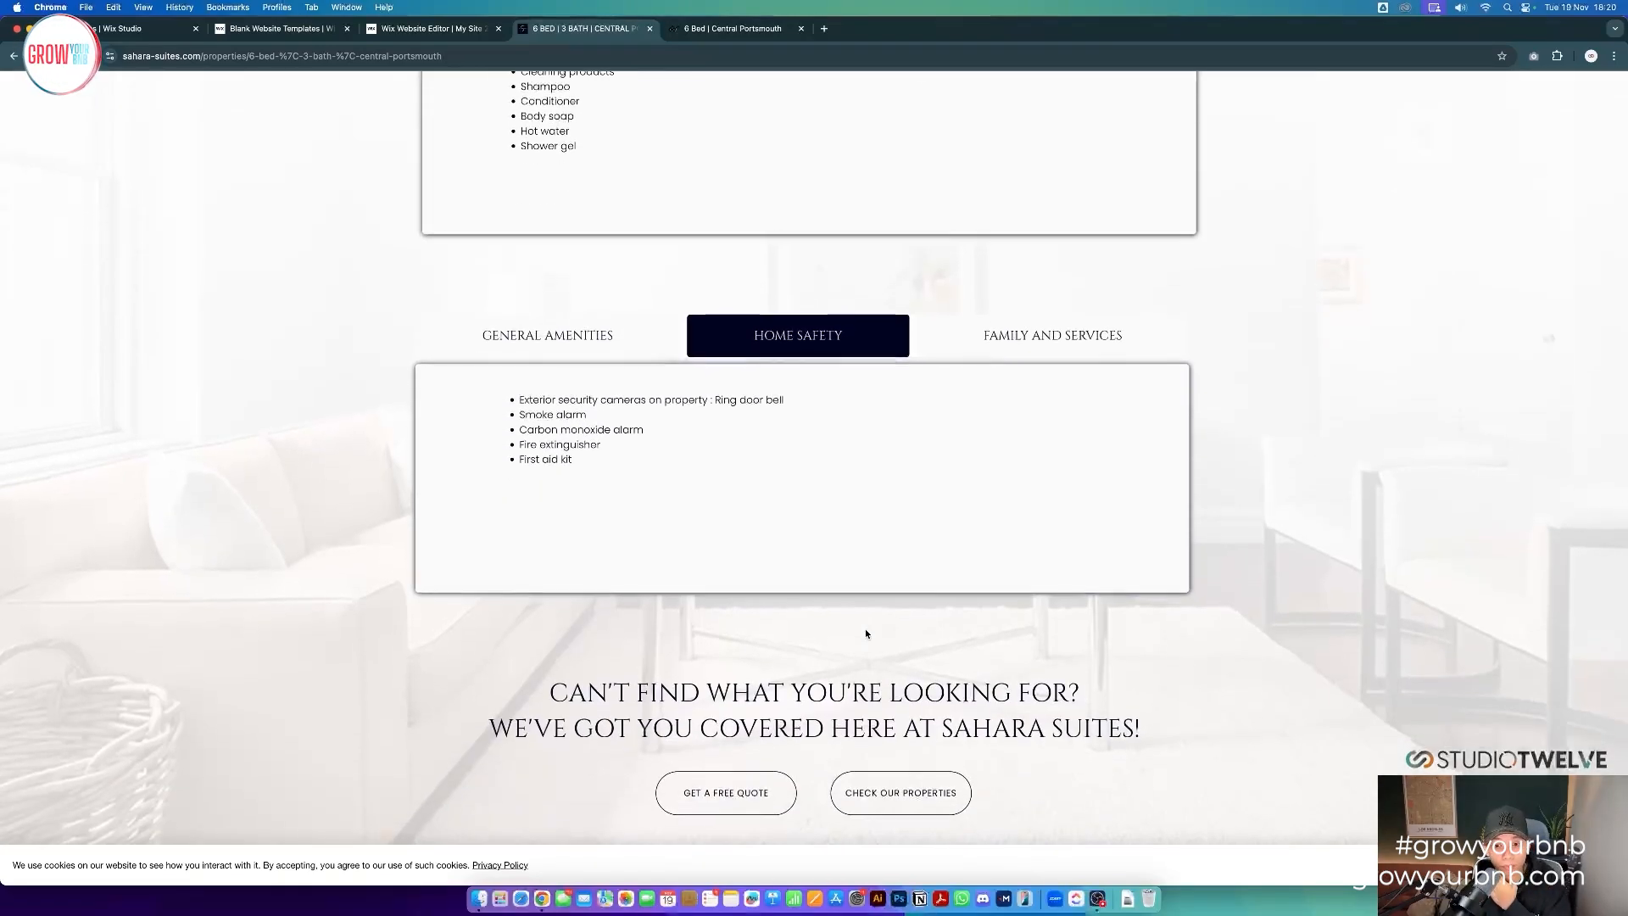
scroll(866, 633, "up", 15)
scroll(865, 633, "up", 15)
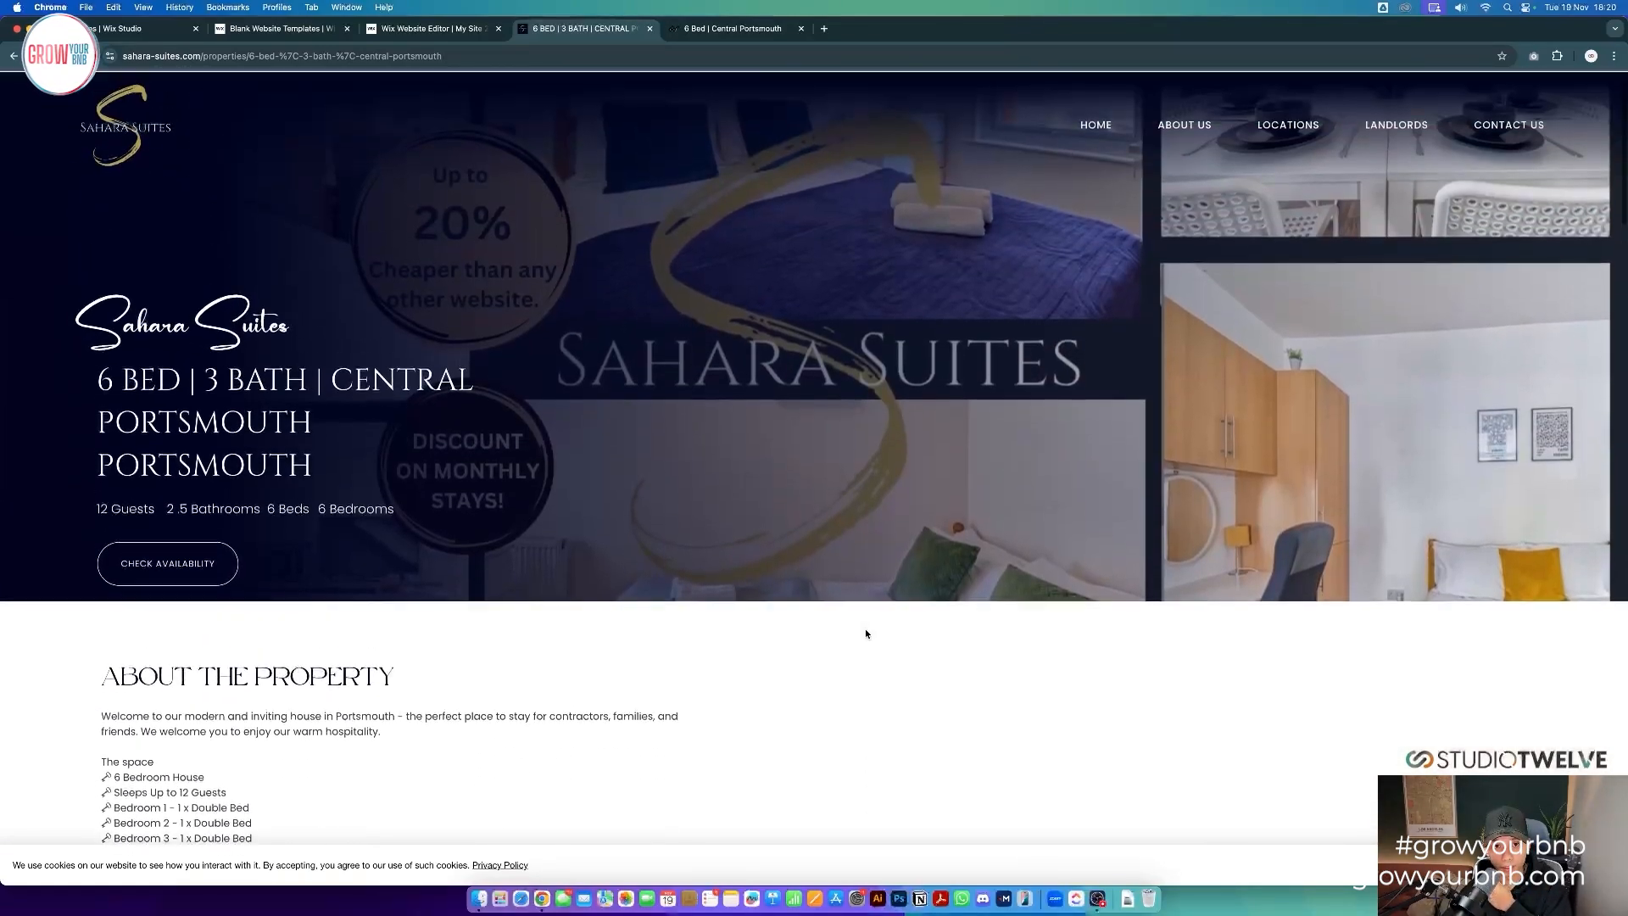
- Open prescottapartments.co.uk in a new browser tab and examine its home page down to the Bristol and Oxfordshire location cards
left_click(823, 31)
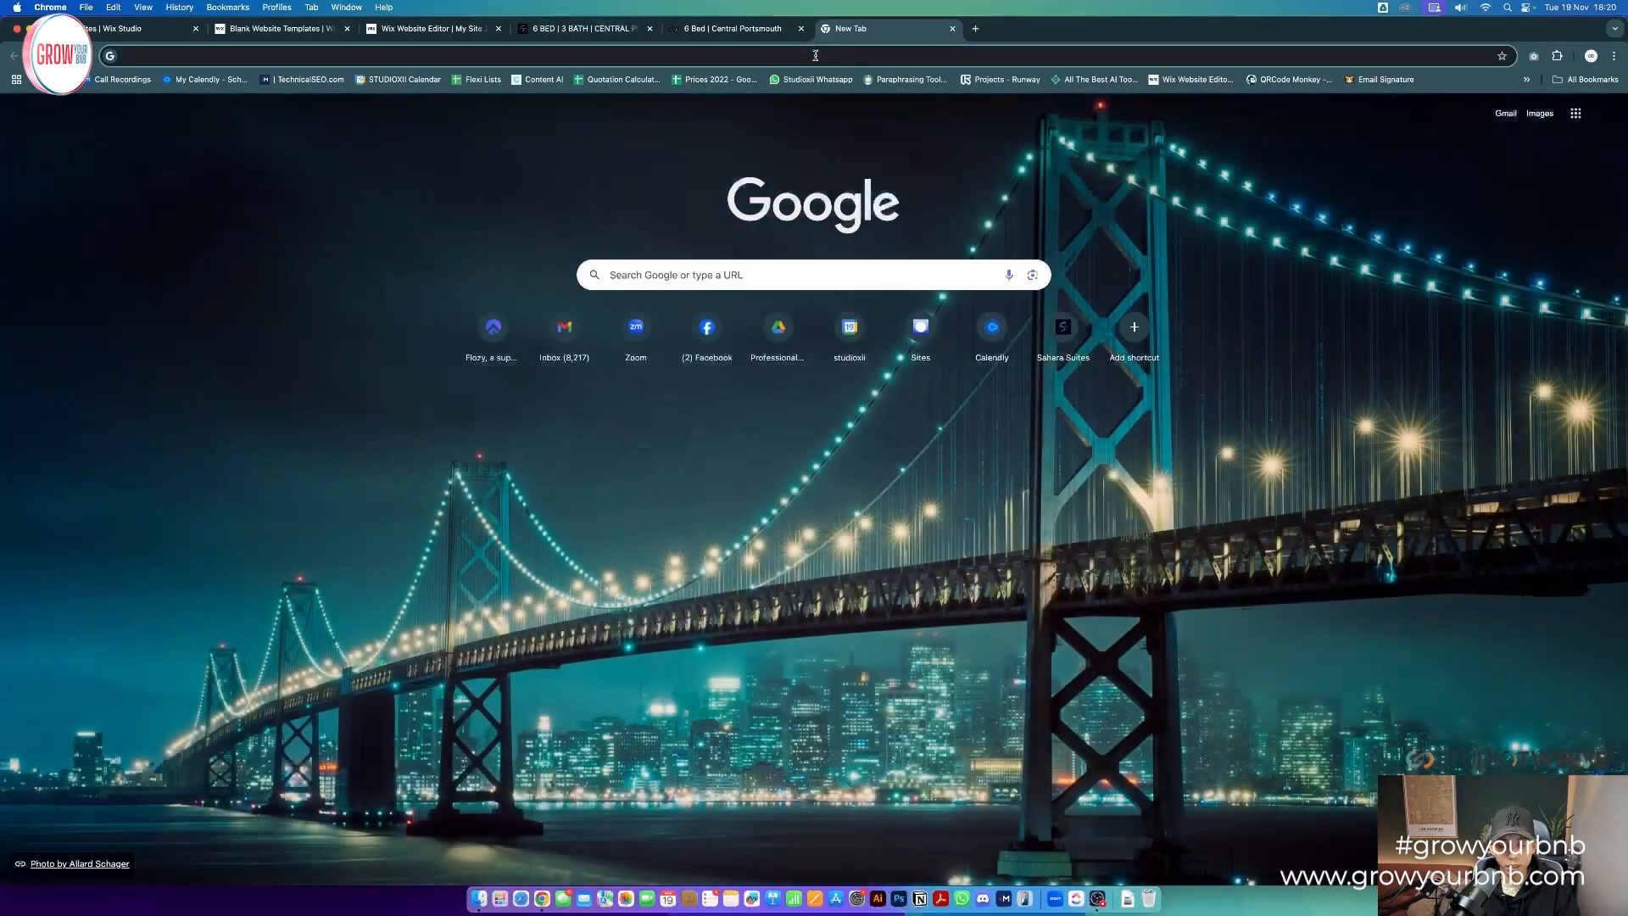
type("prescottapartments.co.uk")
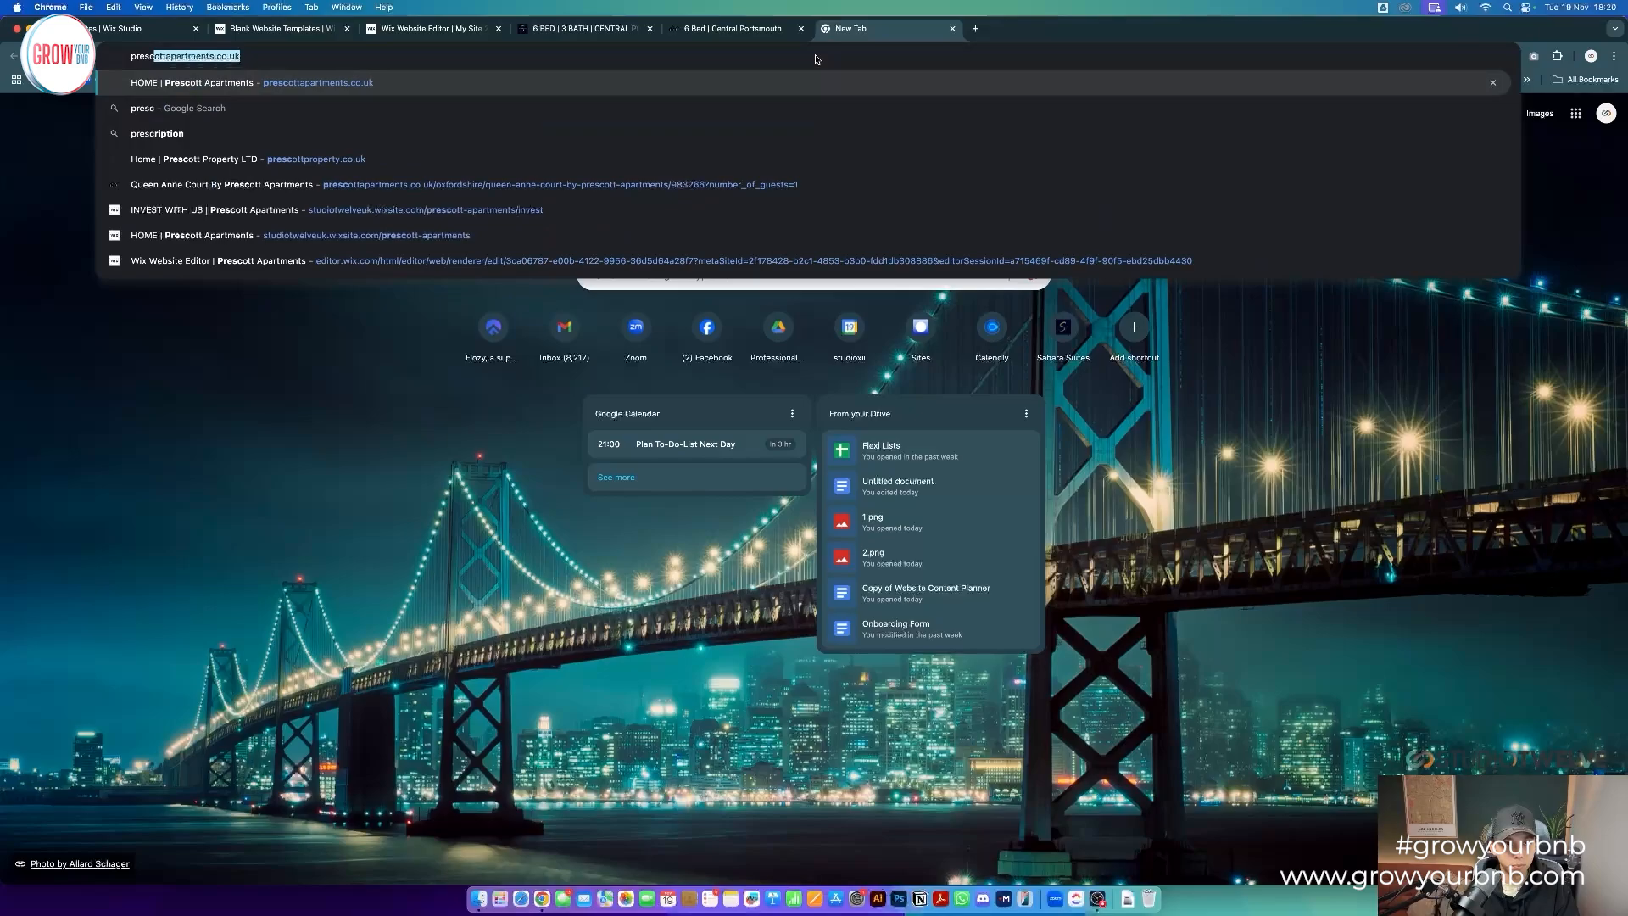
key("Return")
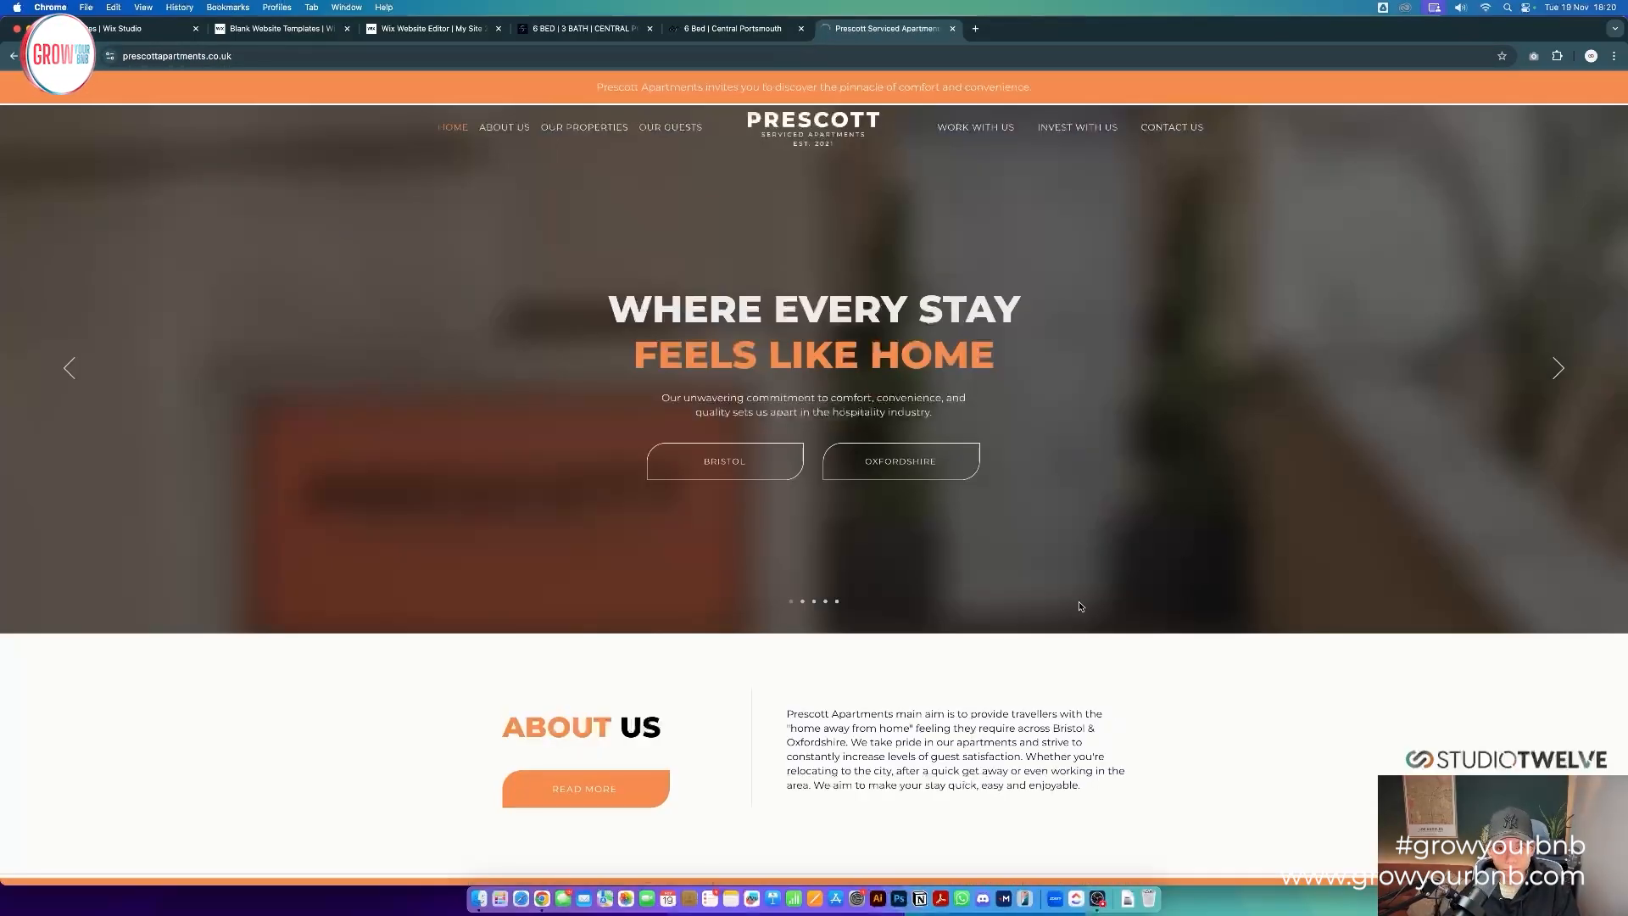
scroll(1079, 606, "down", 10)
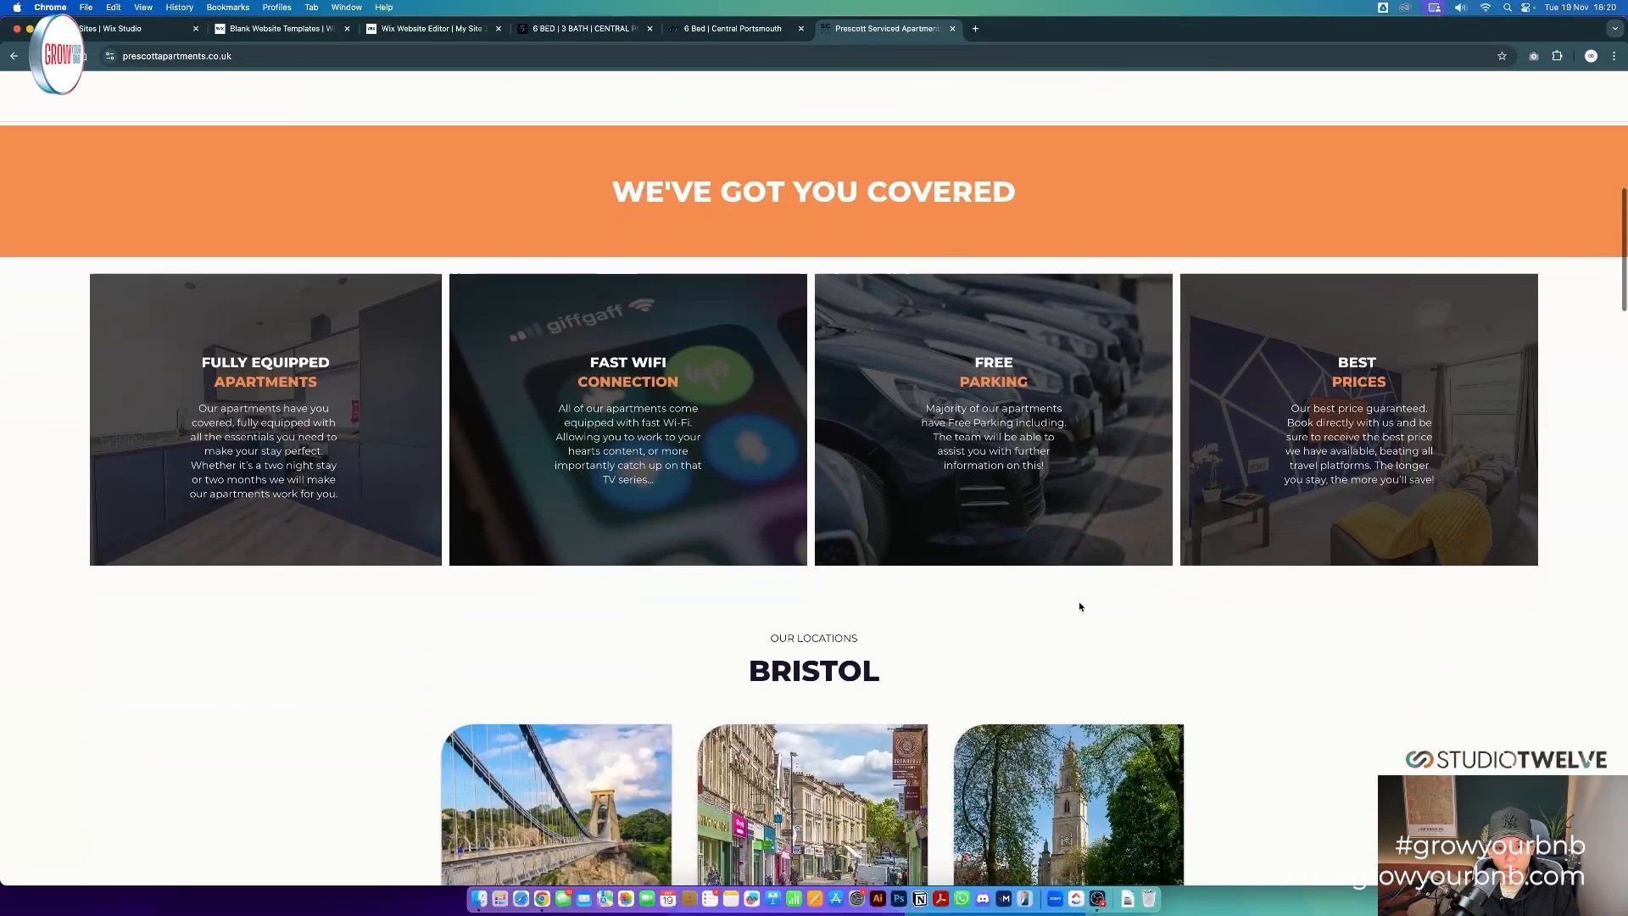
scroll(1079, 607, "down", 10)
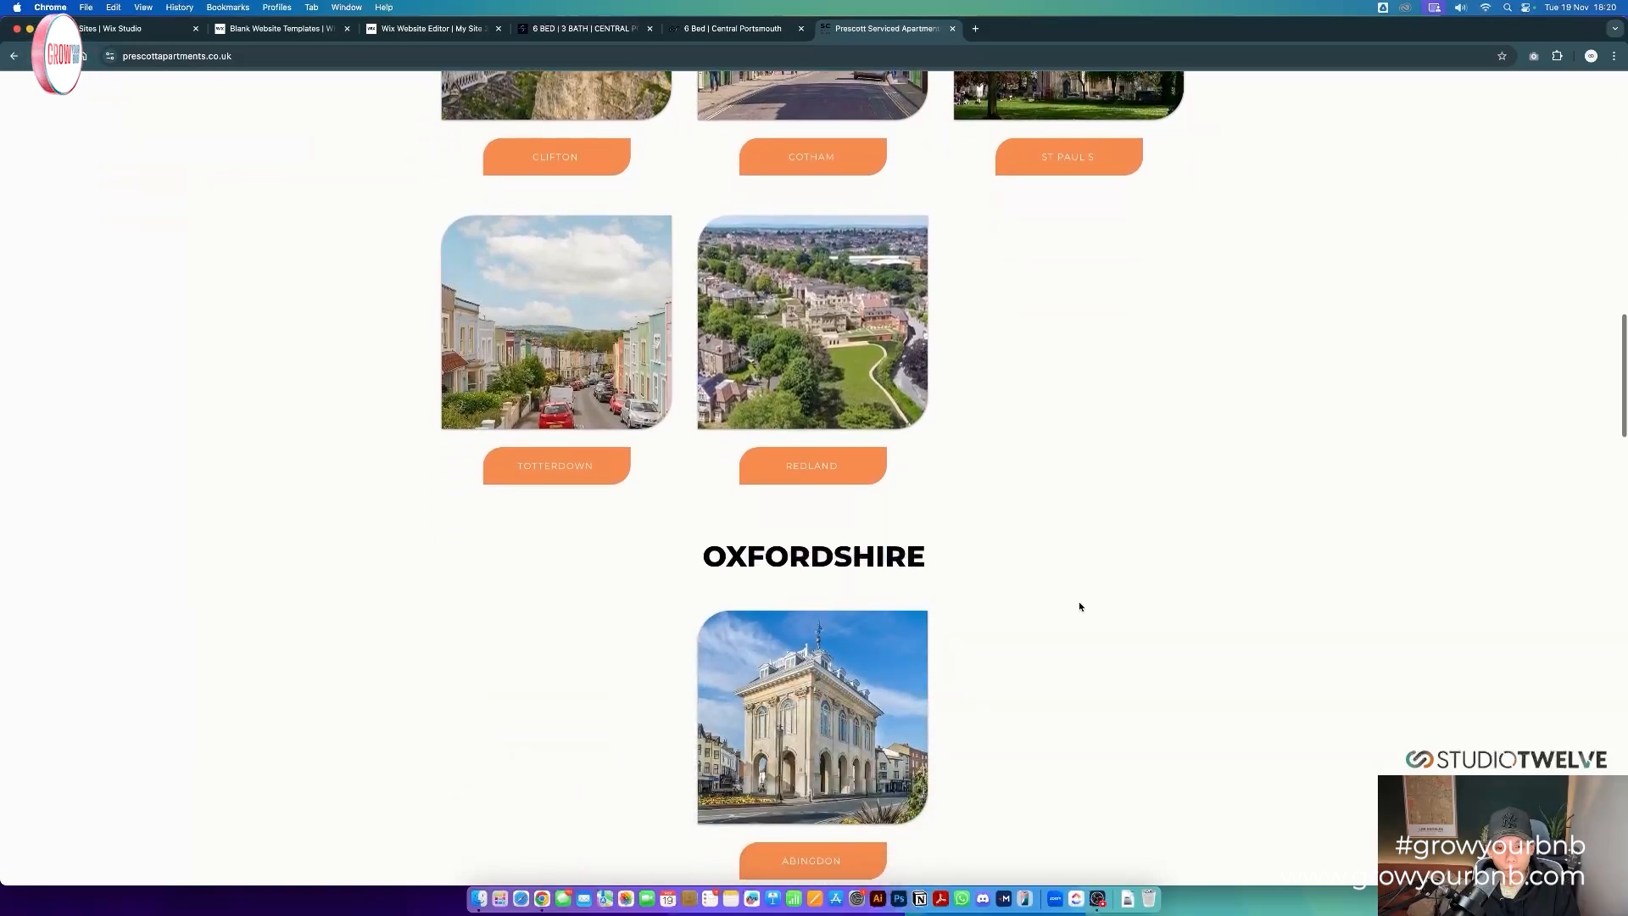
scroll(1080, 606, "down", 1)
scroll(1079, 606, "up", 5)
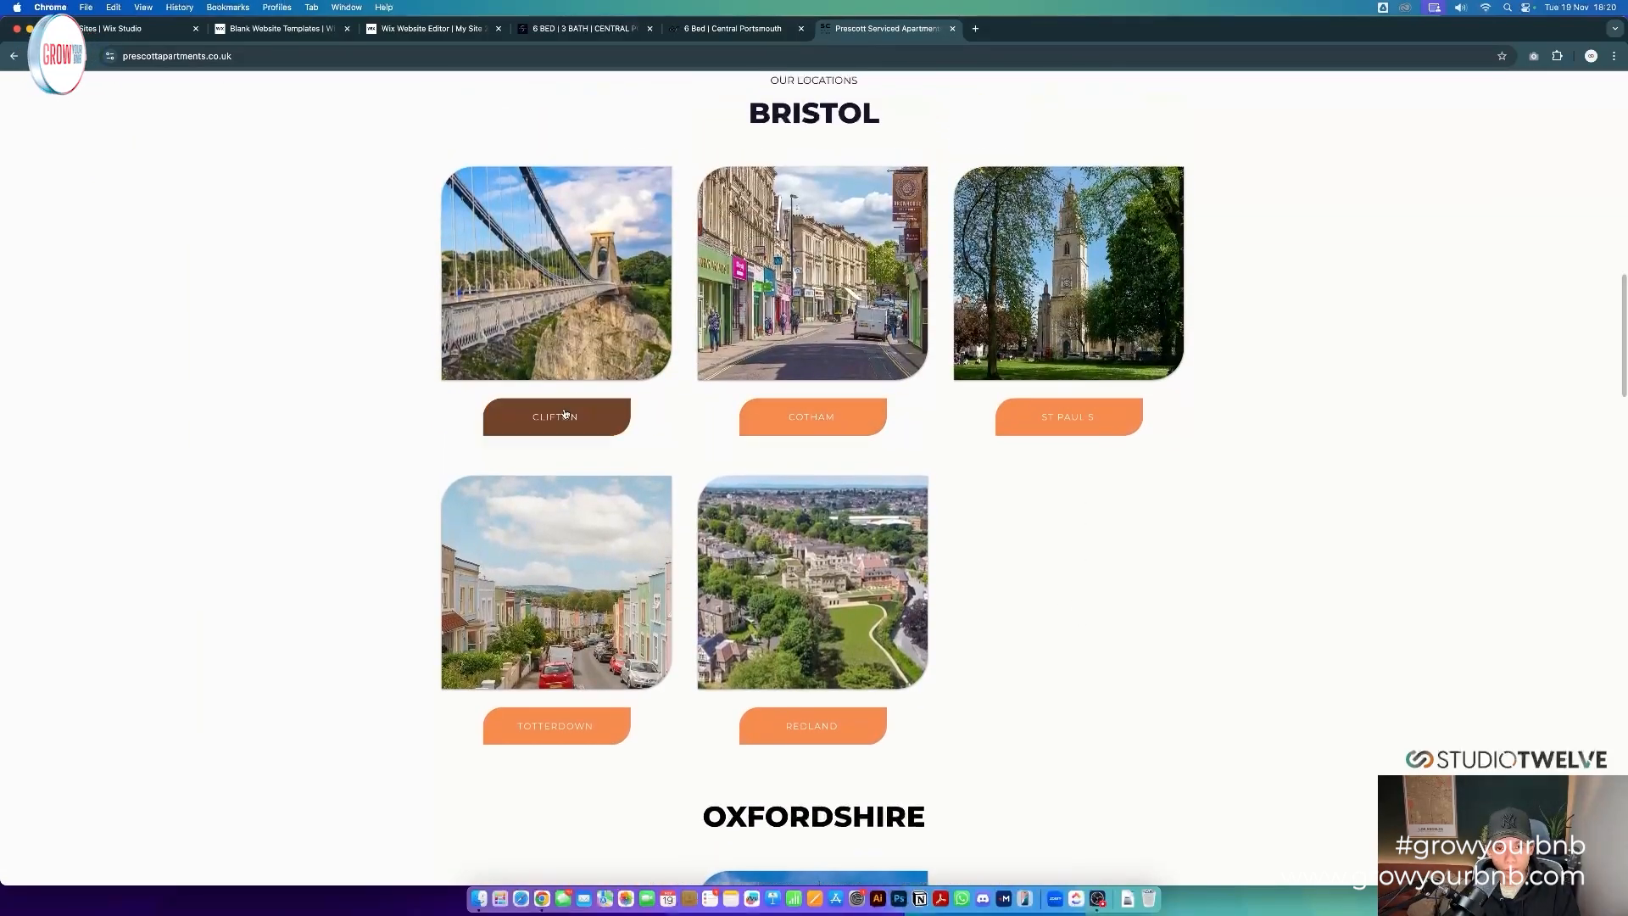
- Open the Clifton location page and explore the Osborne House property
left_click(565, 414)
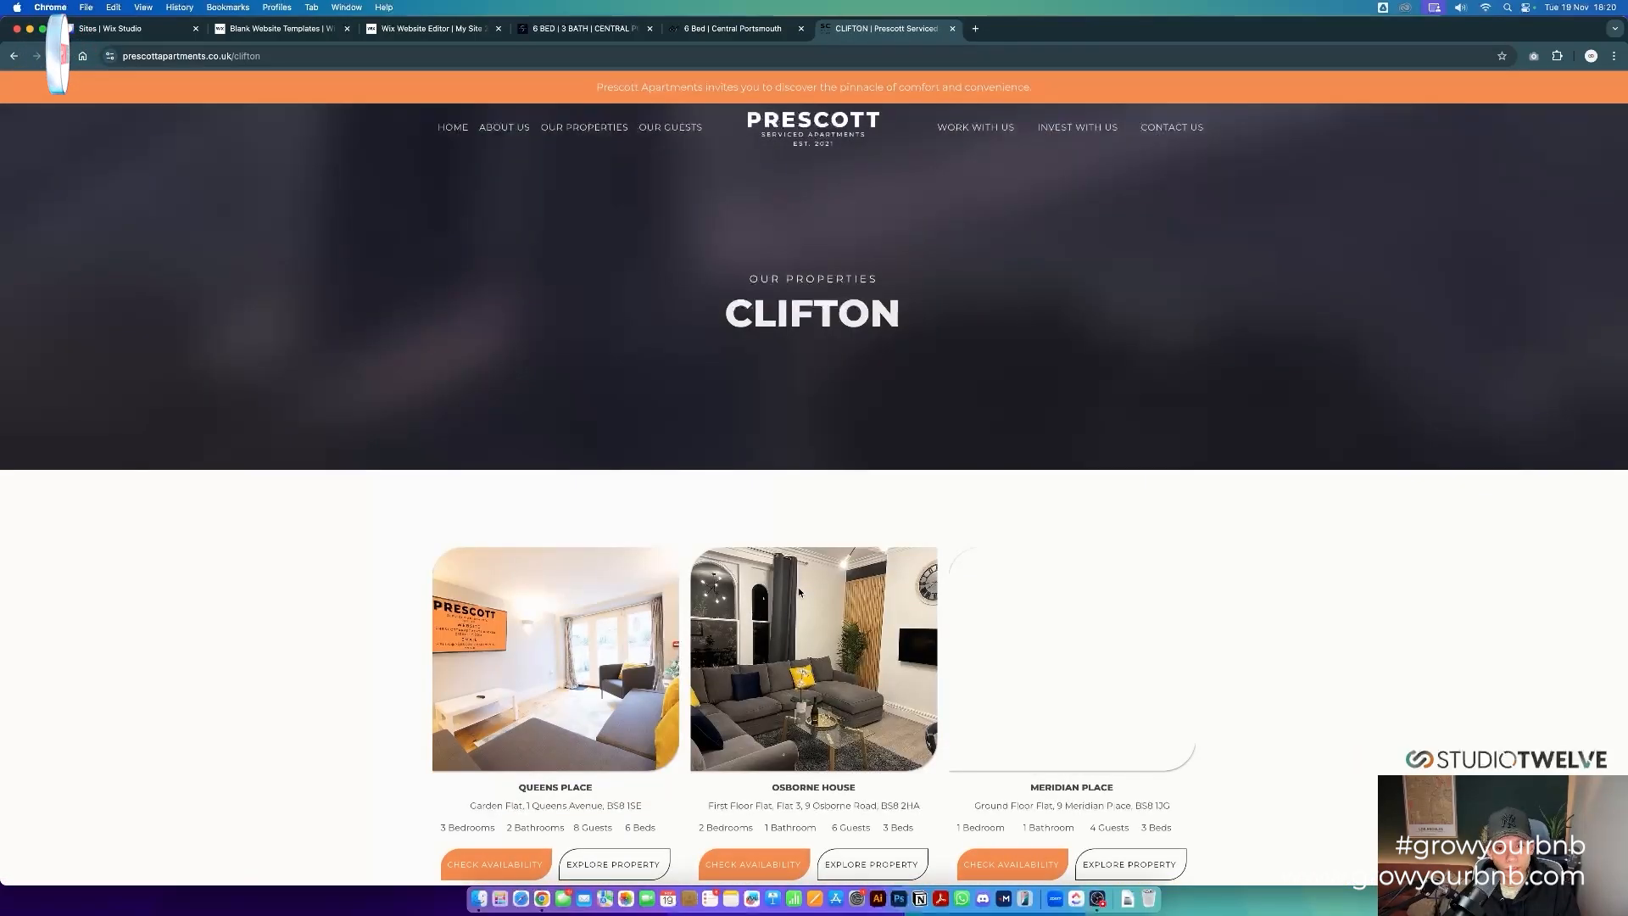
scroll(797, 586, "down", 4)
left_click(870, 541)
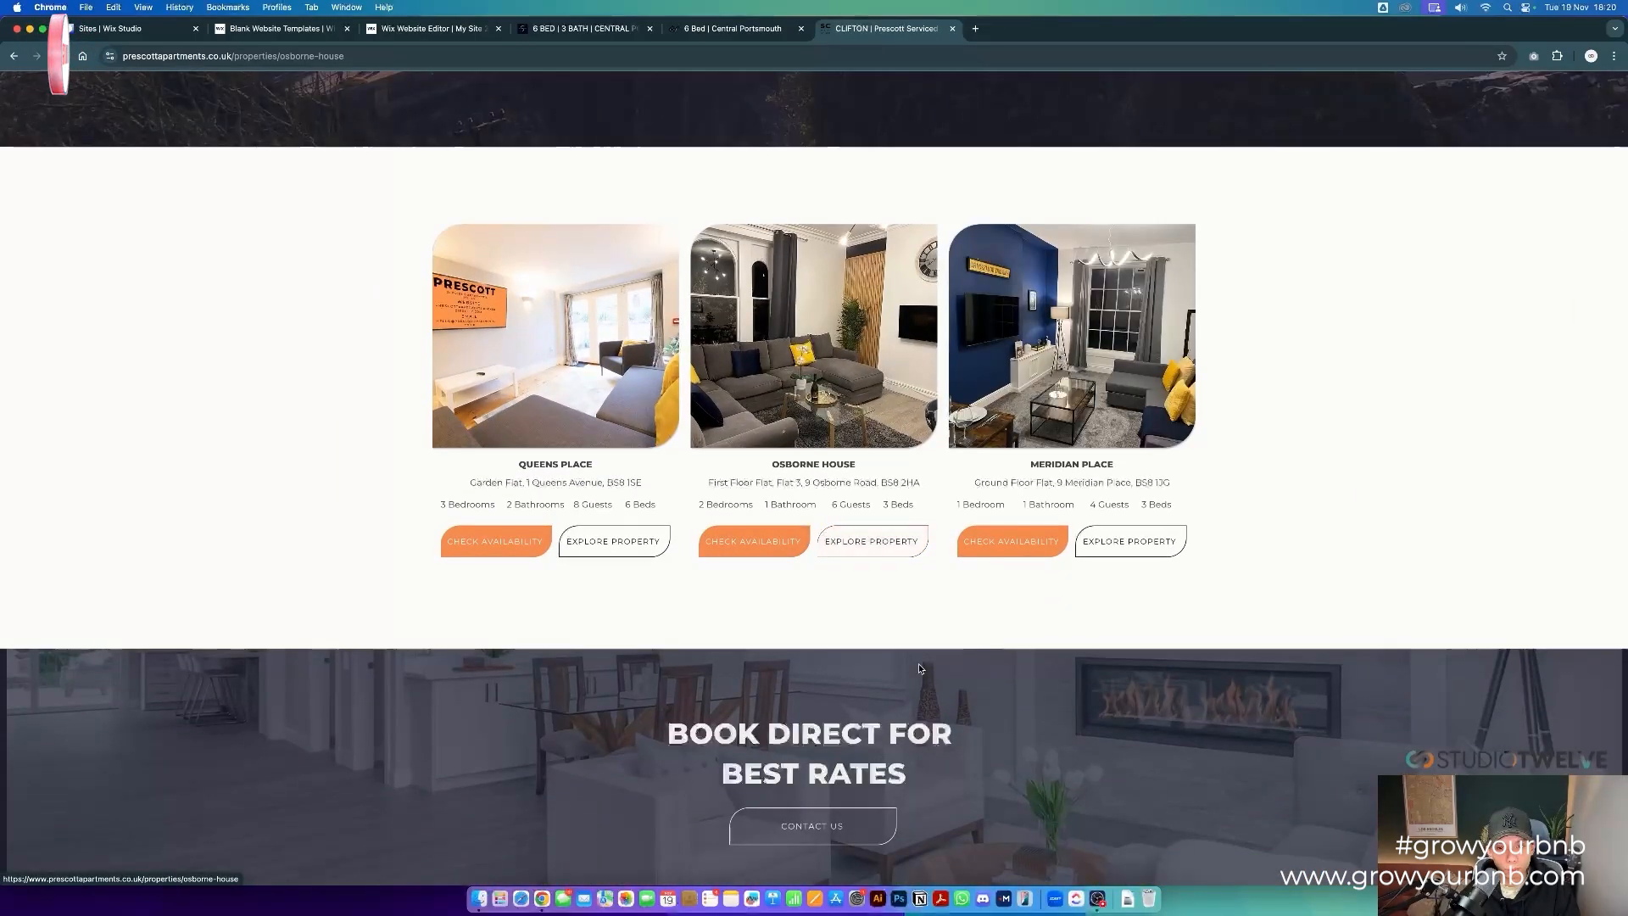
- Examine the Osborne House page's property description, enquiry form and amenities sections
scroll(890, 638, "down", 10)
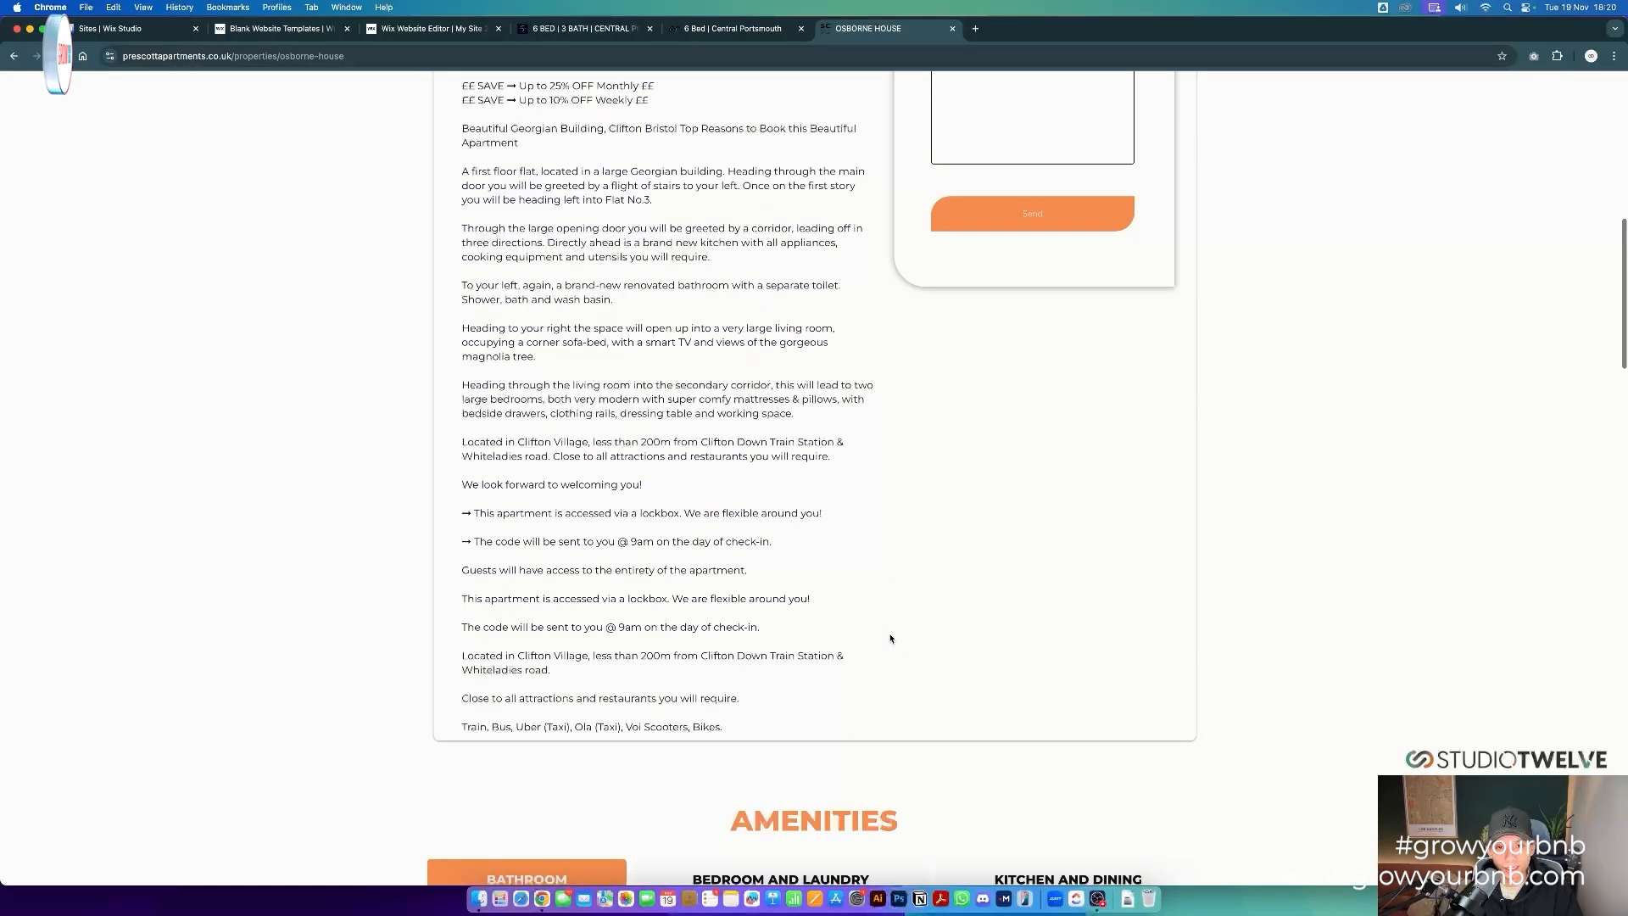
scroll(890, 637, "up", 5)
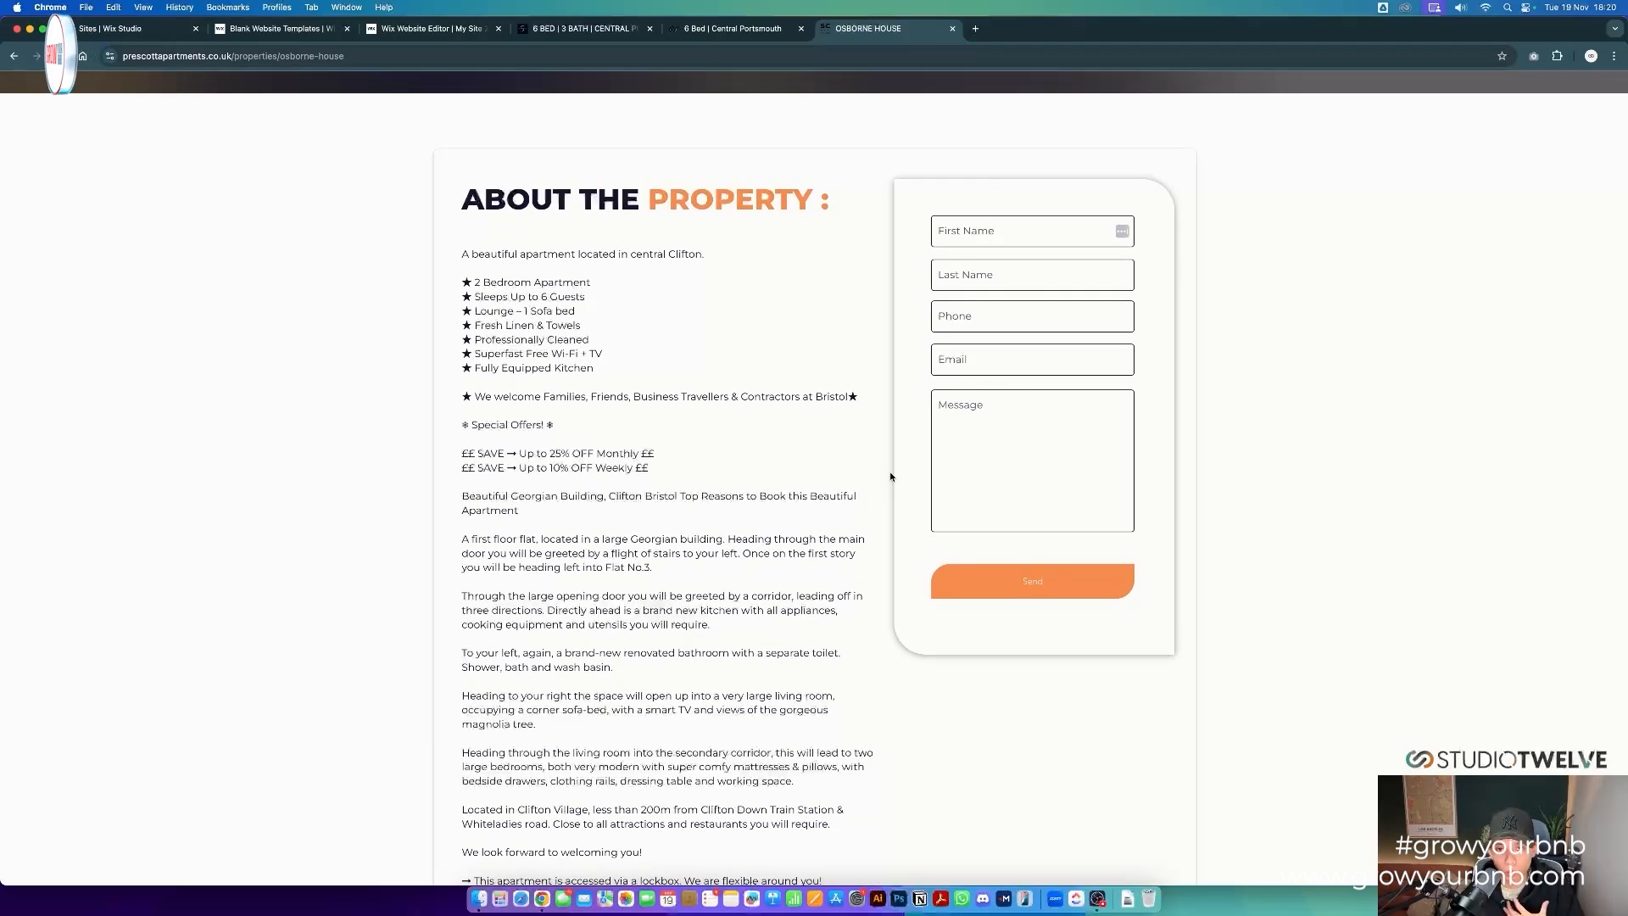
scroll(891, 476, "down", 5)
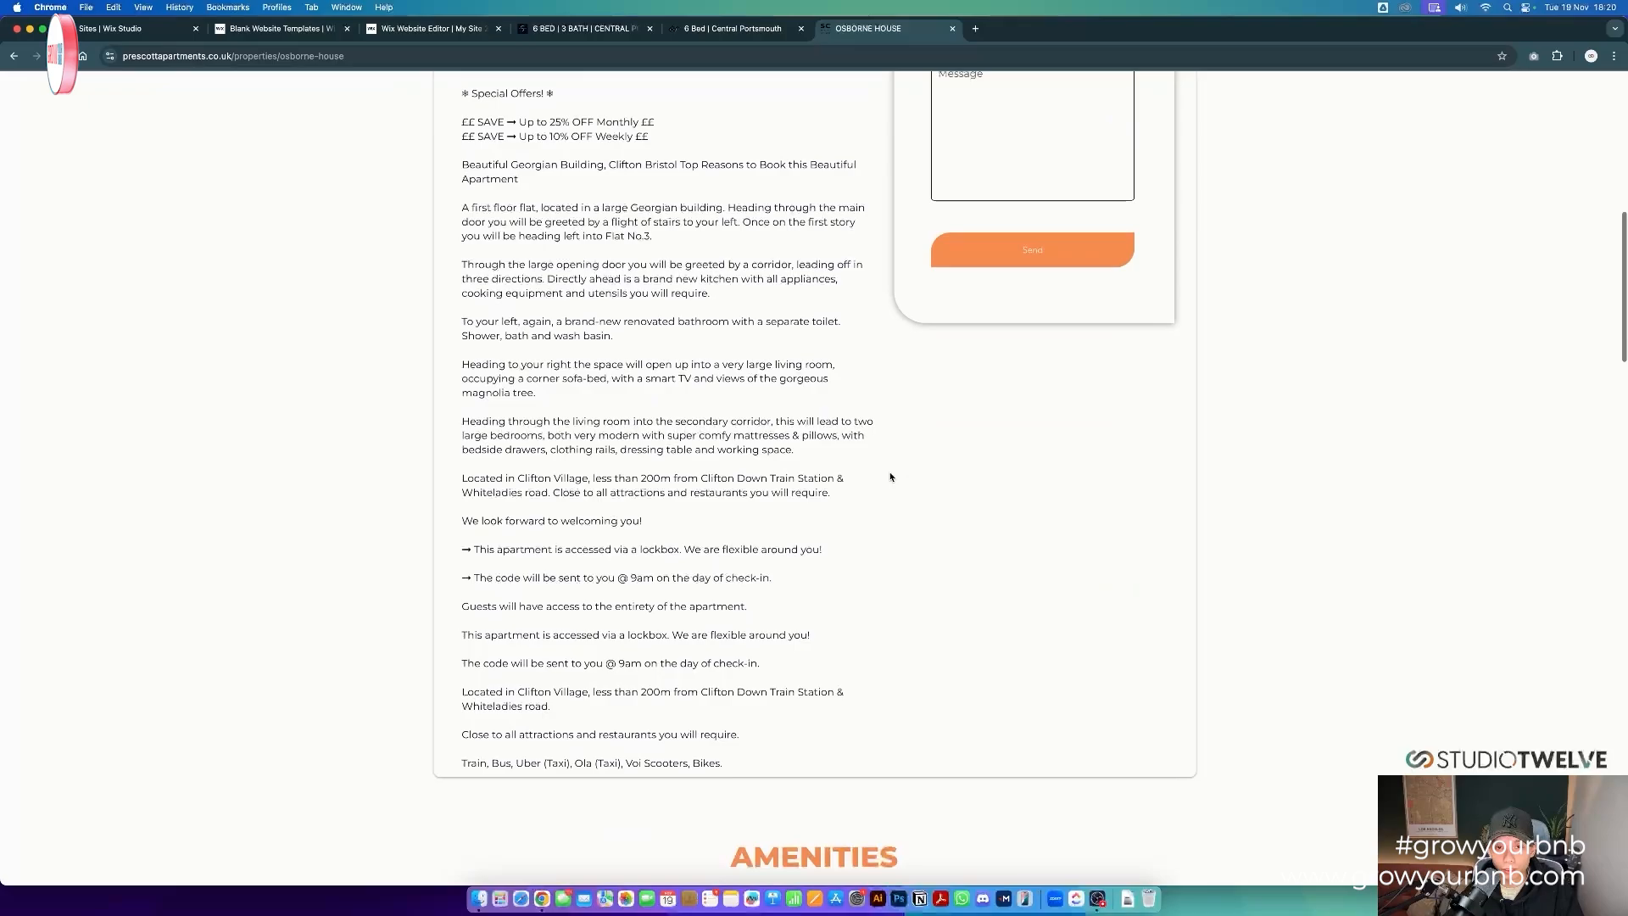
scroll(890, 476, "up", 3)
scroll(890, 477, "down", 15)
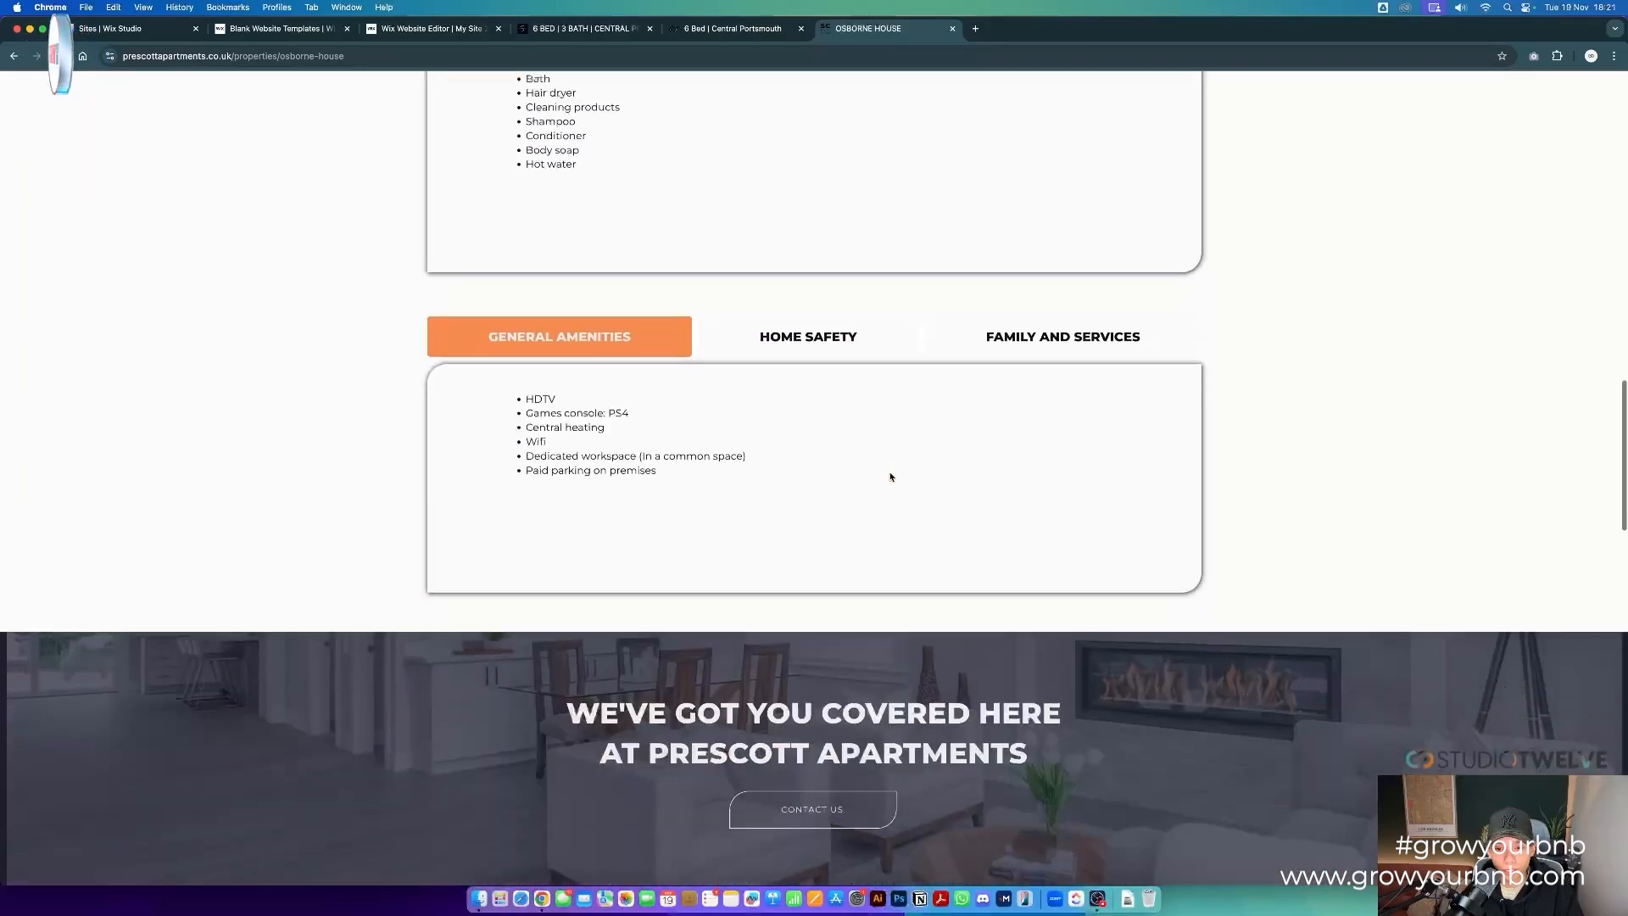
- Examine the Osborne House location section with its map and open the property's availability page from there
scroll(890, 476, "down", 5)
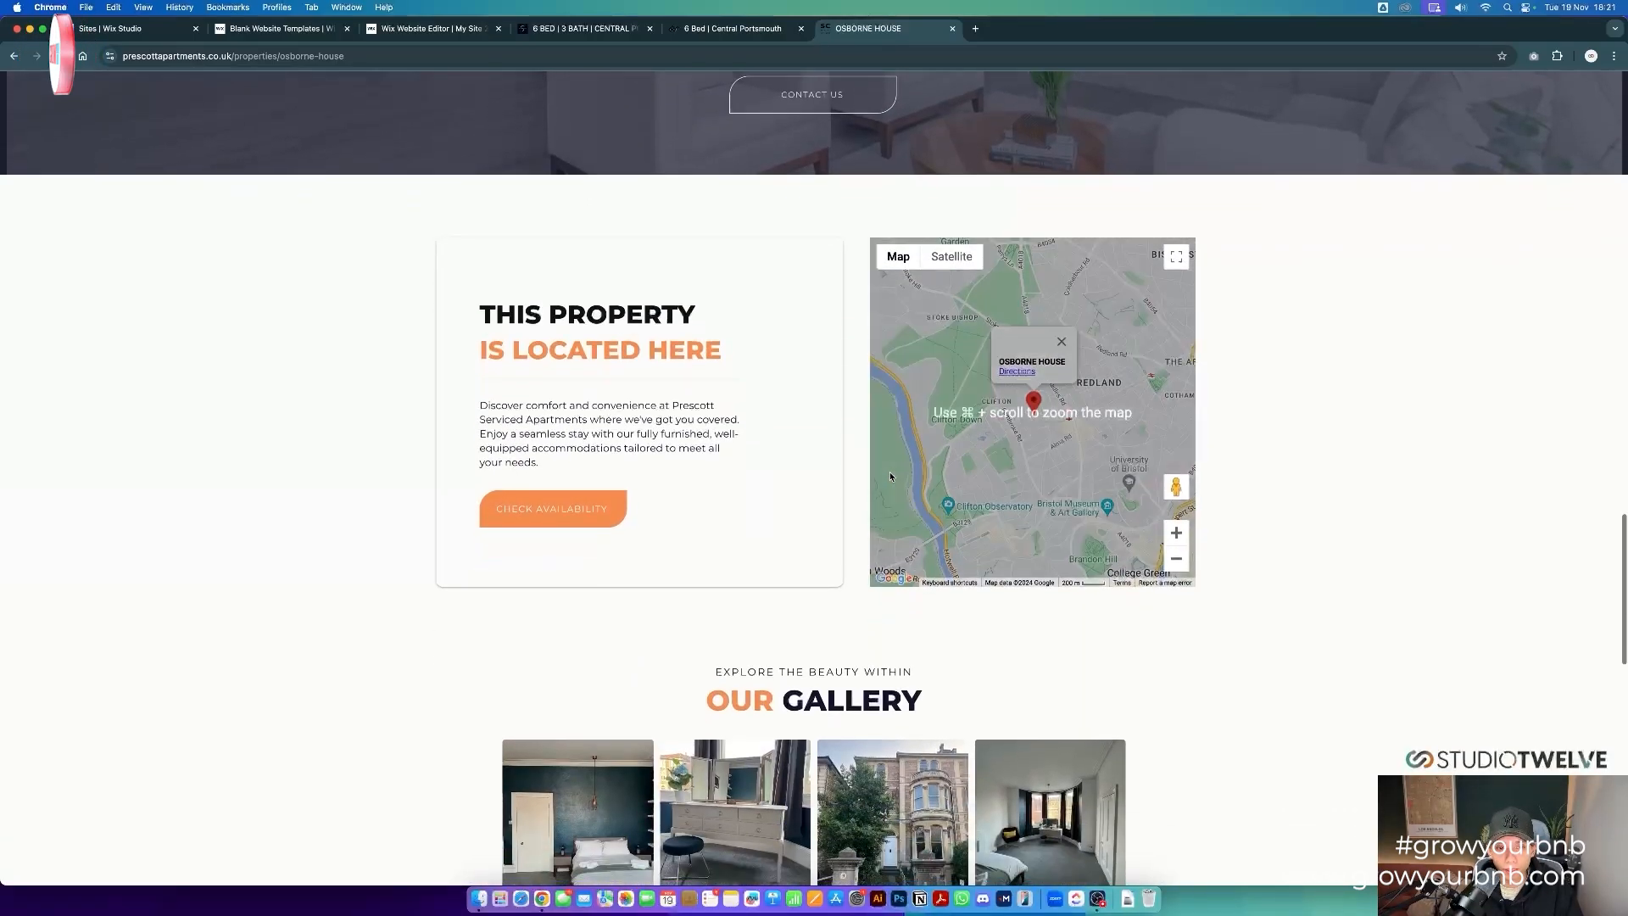
scroll(890, 476, "up", 2)
scroll(890, 477, "down", 2)
left_click_drag(425, 352, 715, 371)
left_click(723, 515)
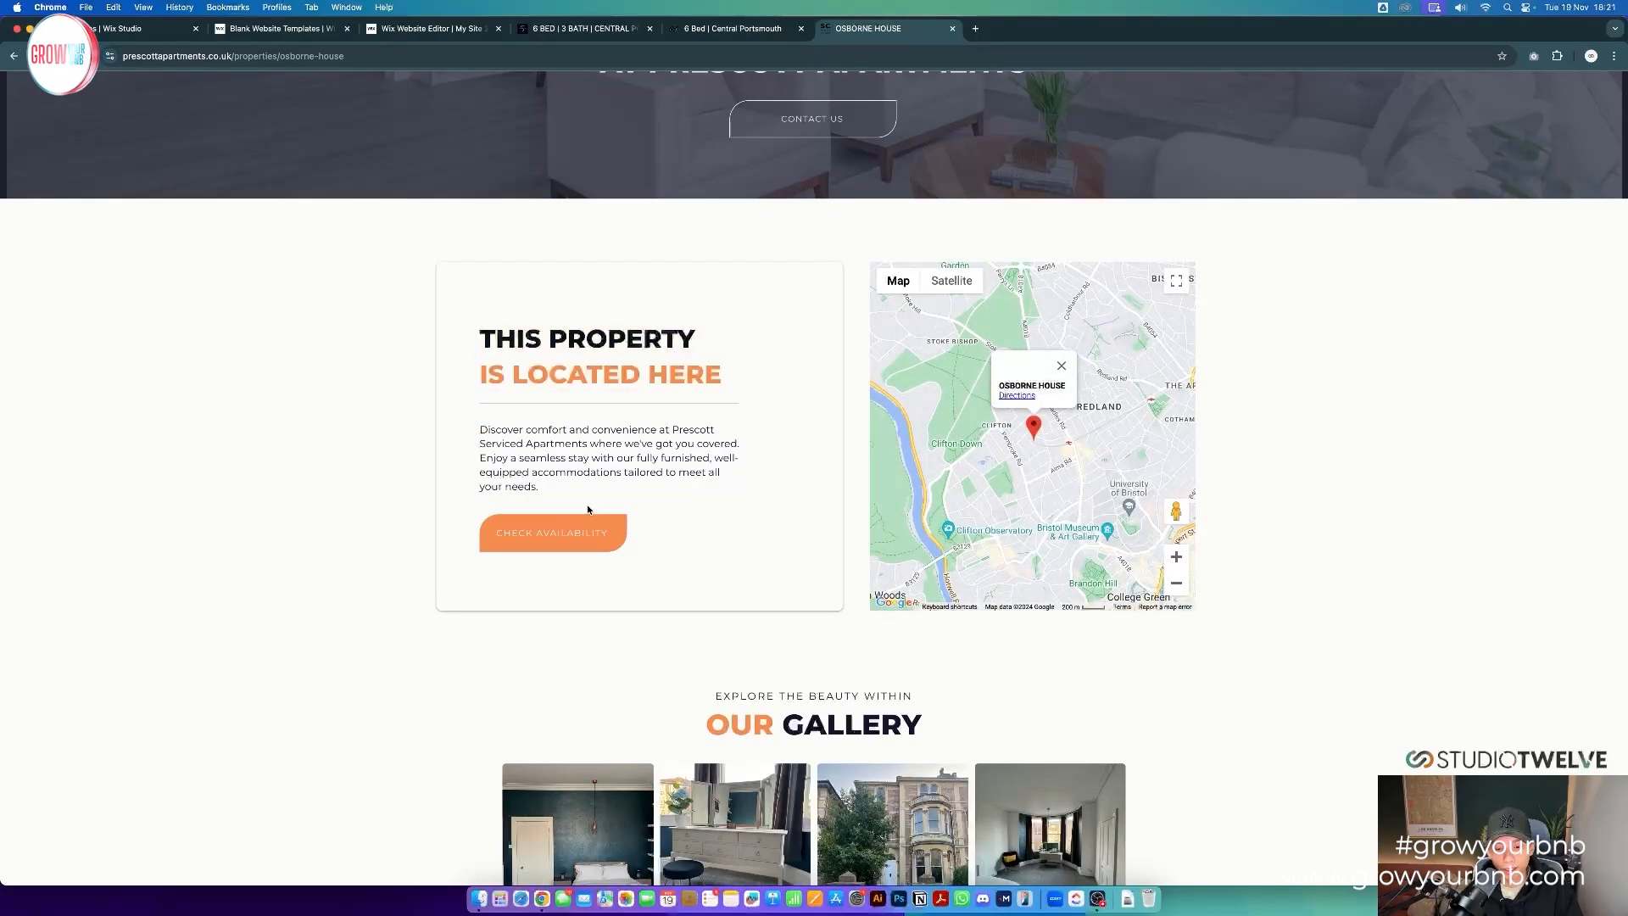
scroll(592, 512, "down", 1)
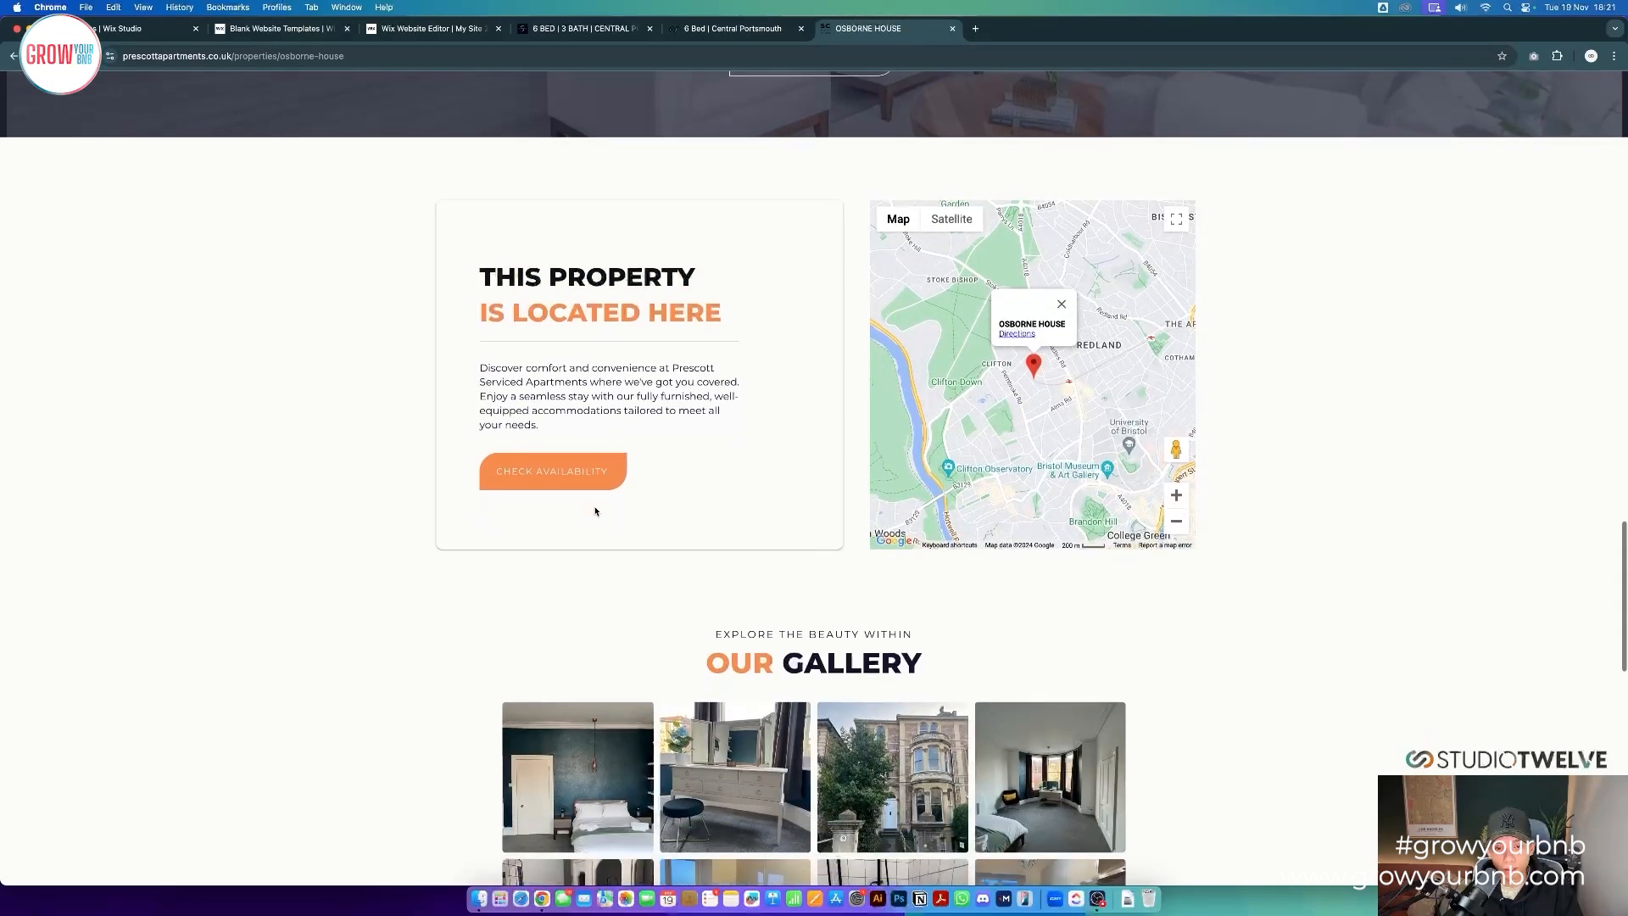
left_click(545, 475)
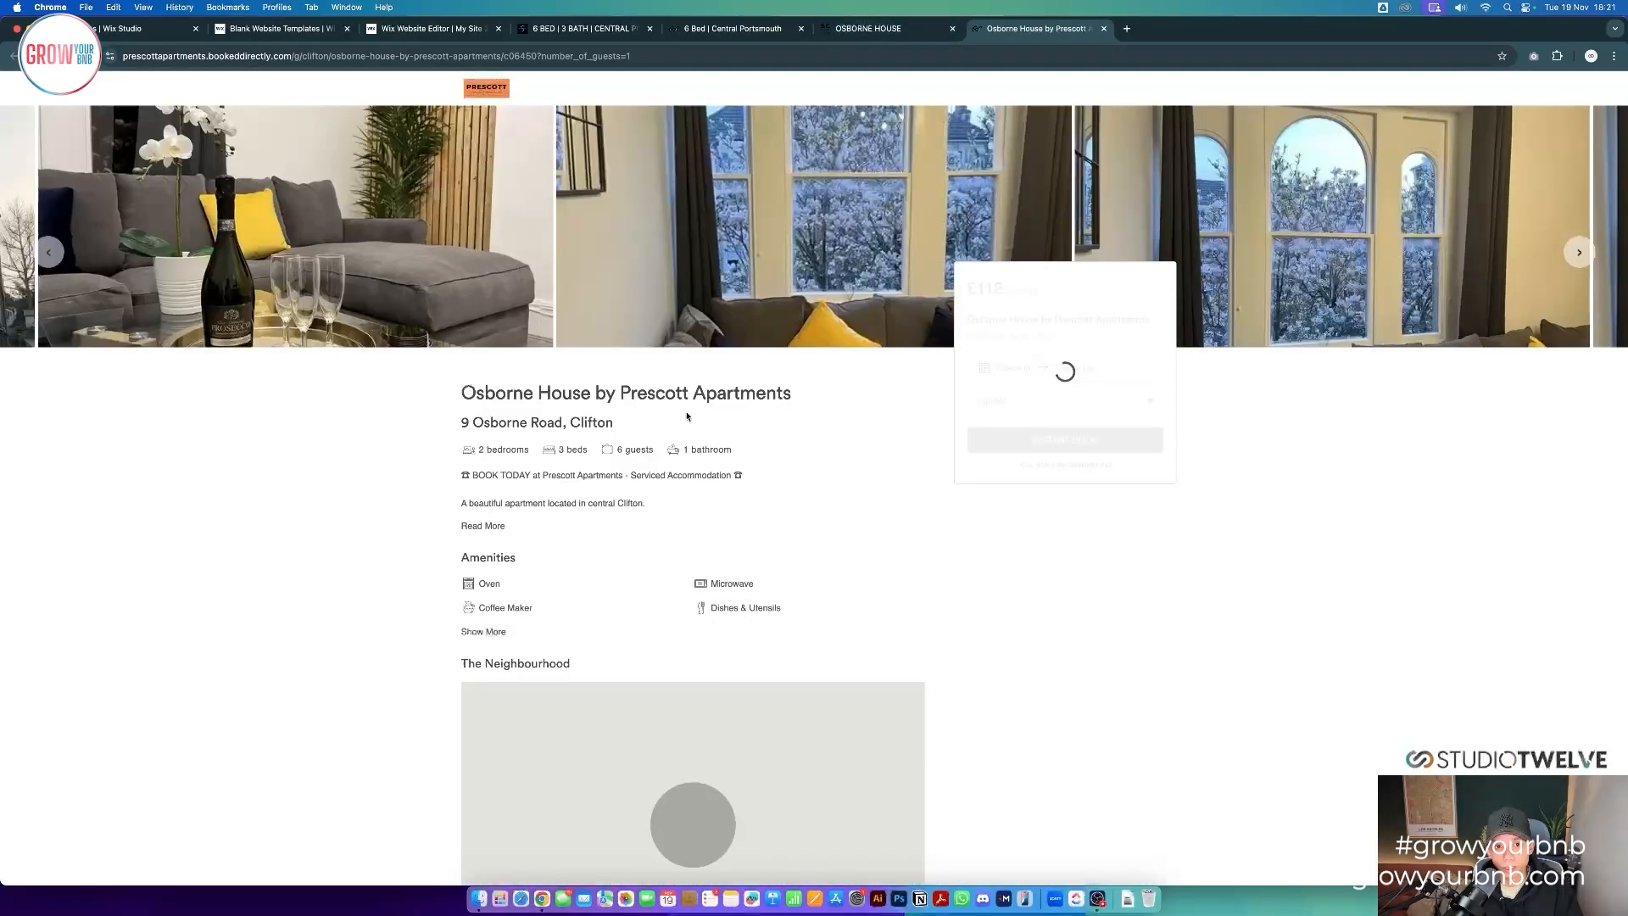
- Close the booking page, look through the Osborne House gallery and return to the start of the property page
left_click(1105, 29)
scroll(810, 488, "down", 10)
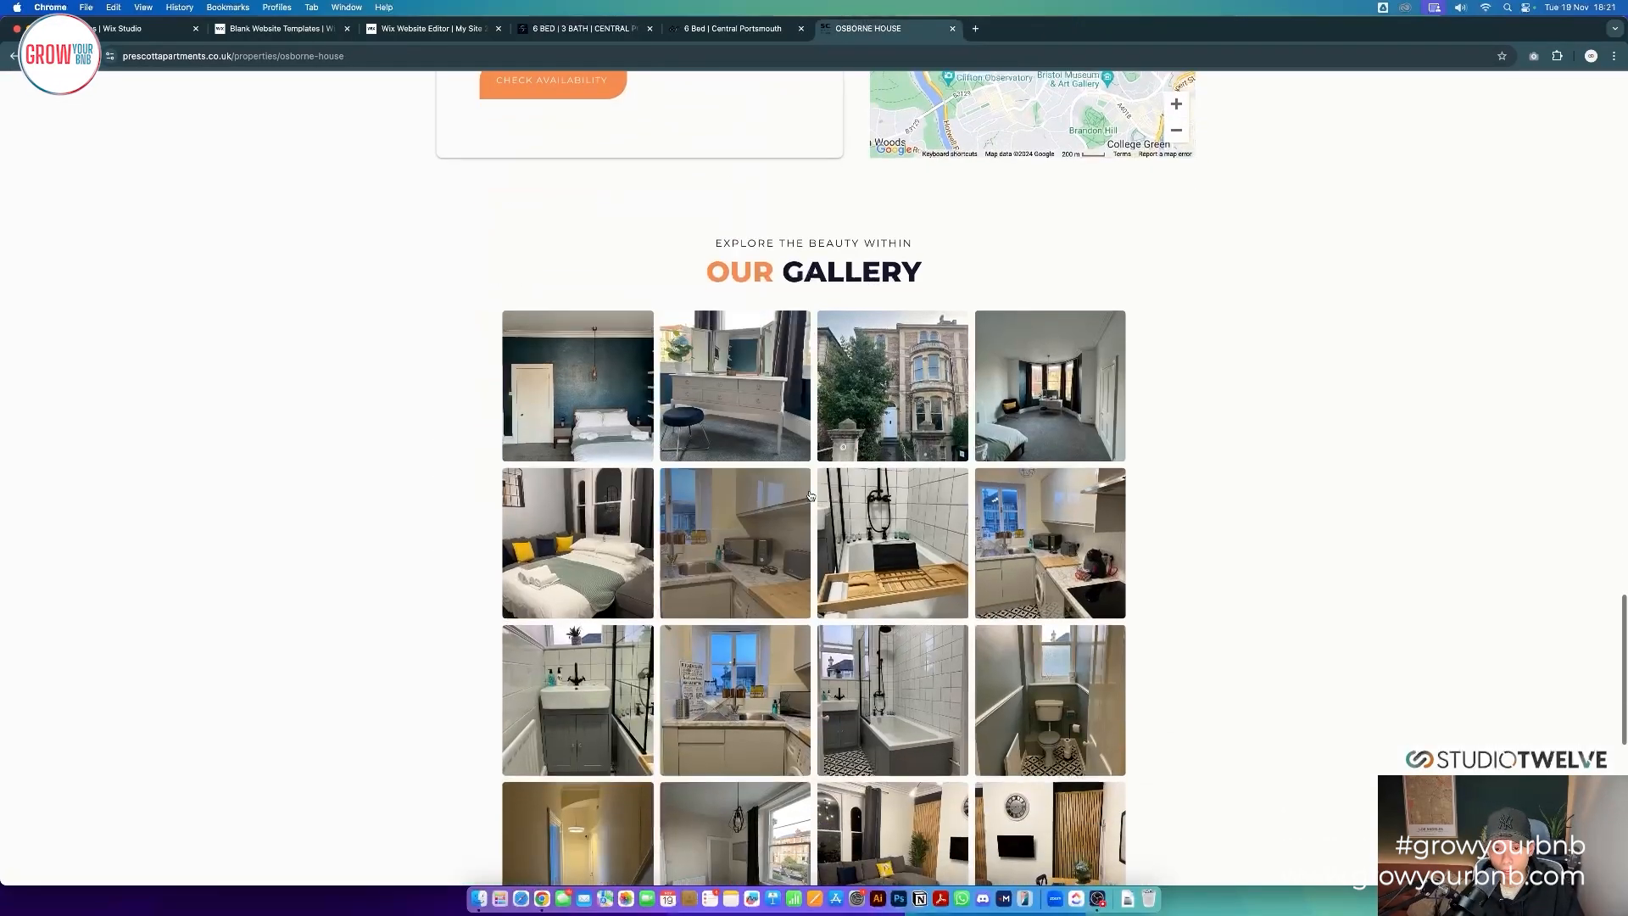
scroll(808, 490, "up", 15)
scroll(949, 506, "up", 10)
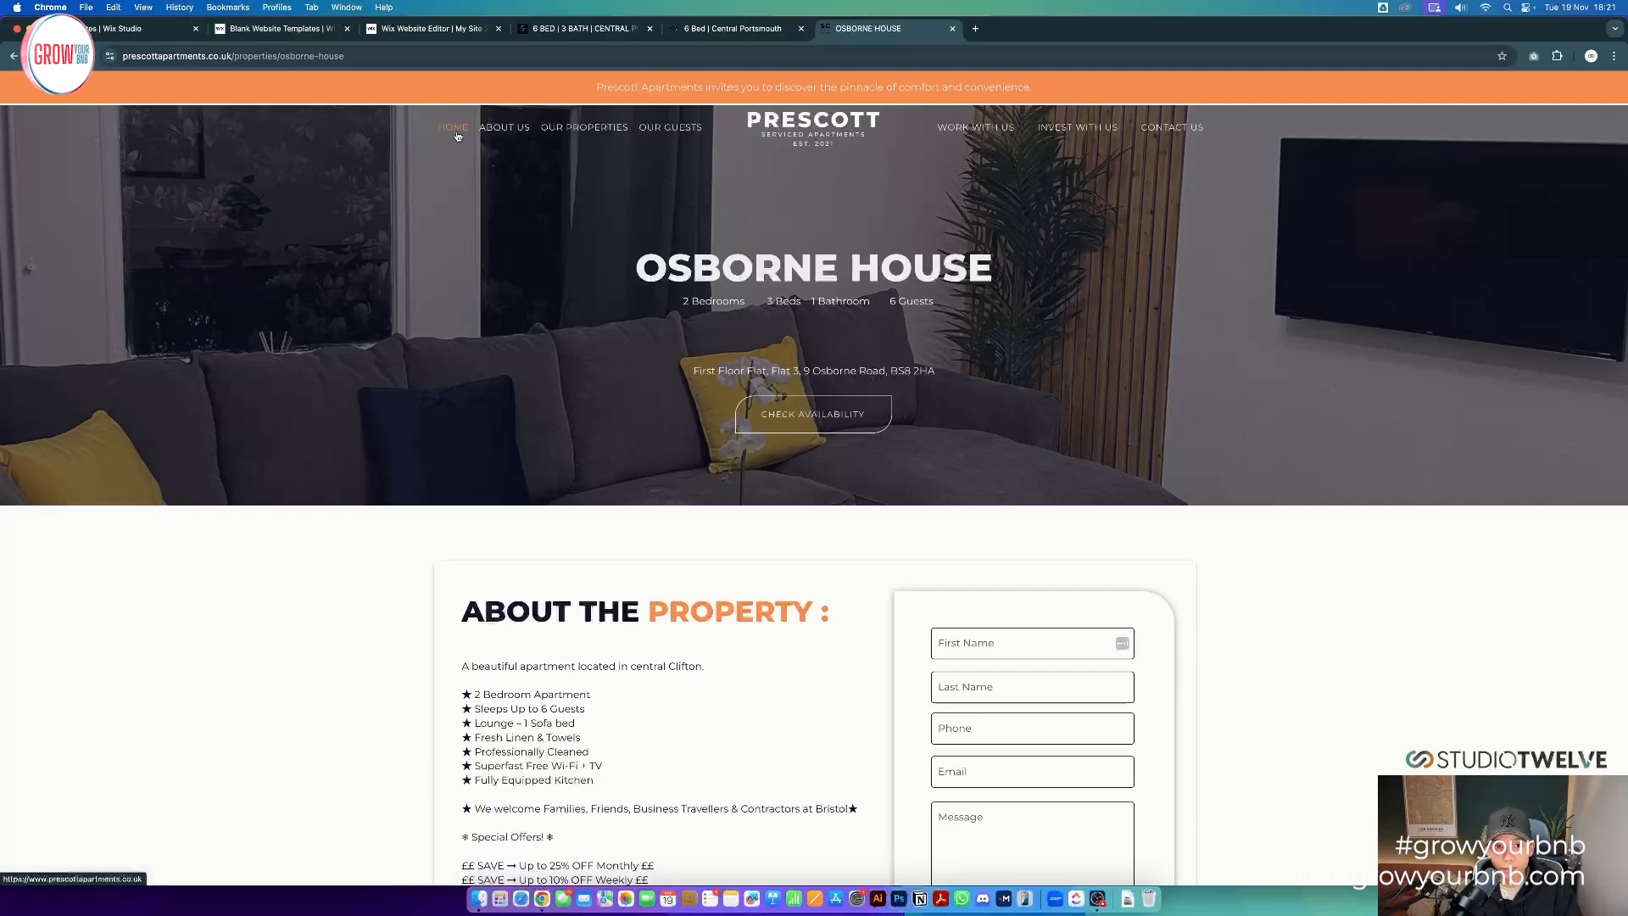
- Return to the Wix editor and go to the OUR GUESTS section of the HOME page
left_click(280, 34)
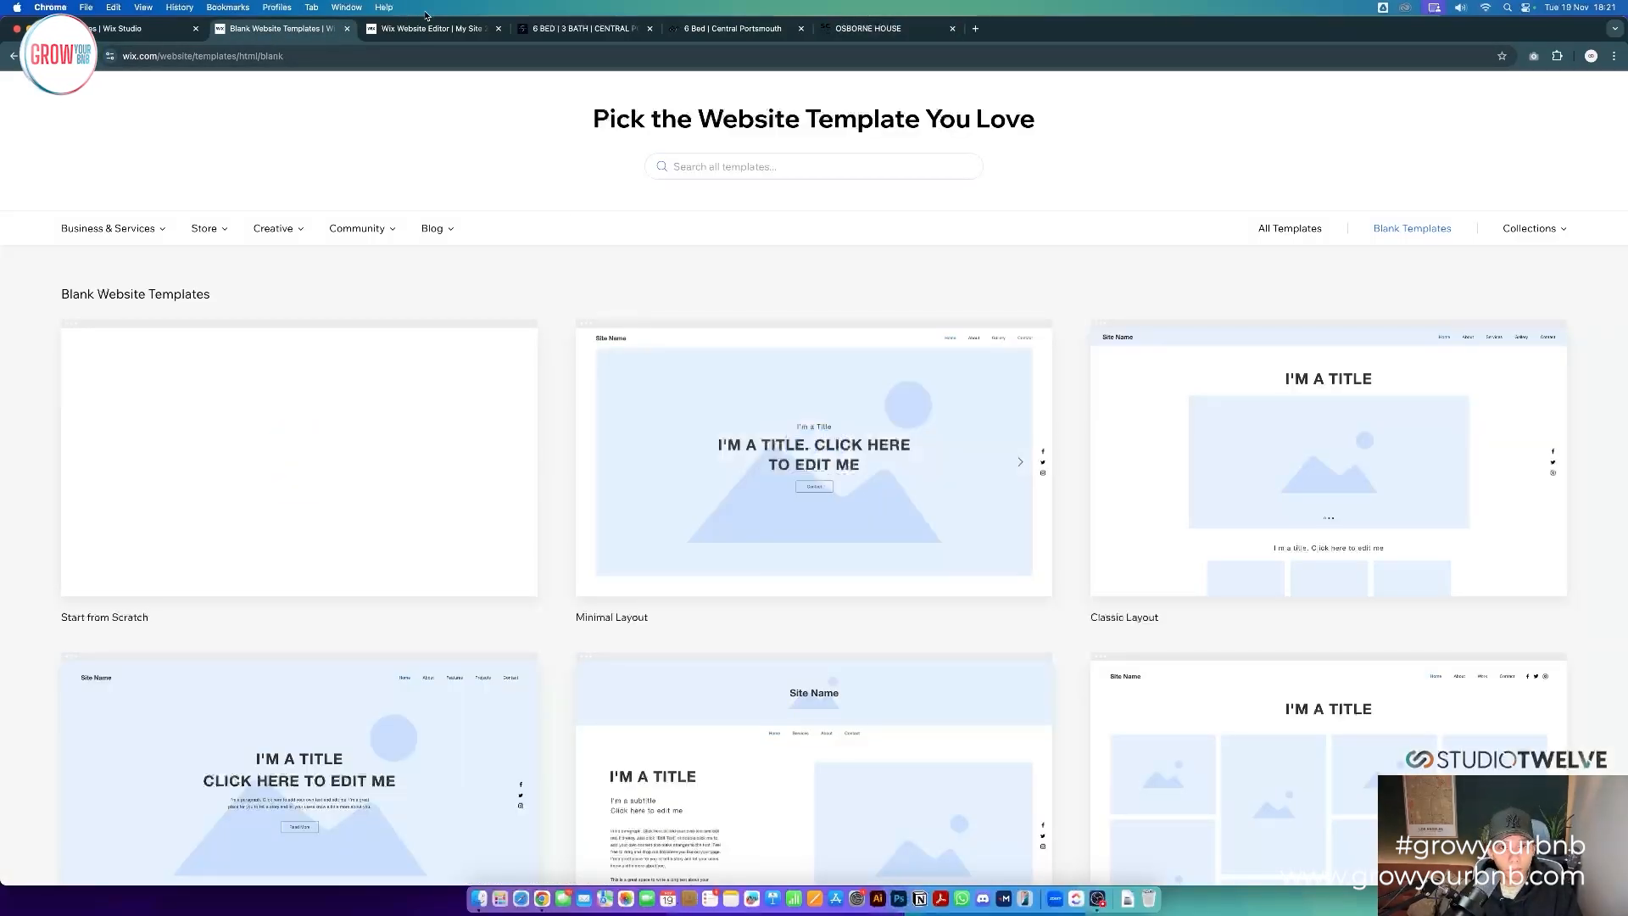
left_click(447, 34)
mouse_move(70, 89)
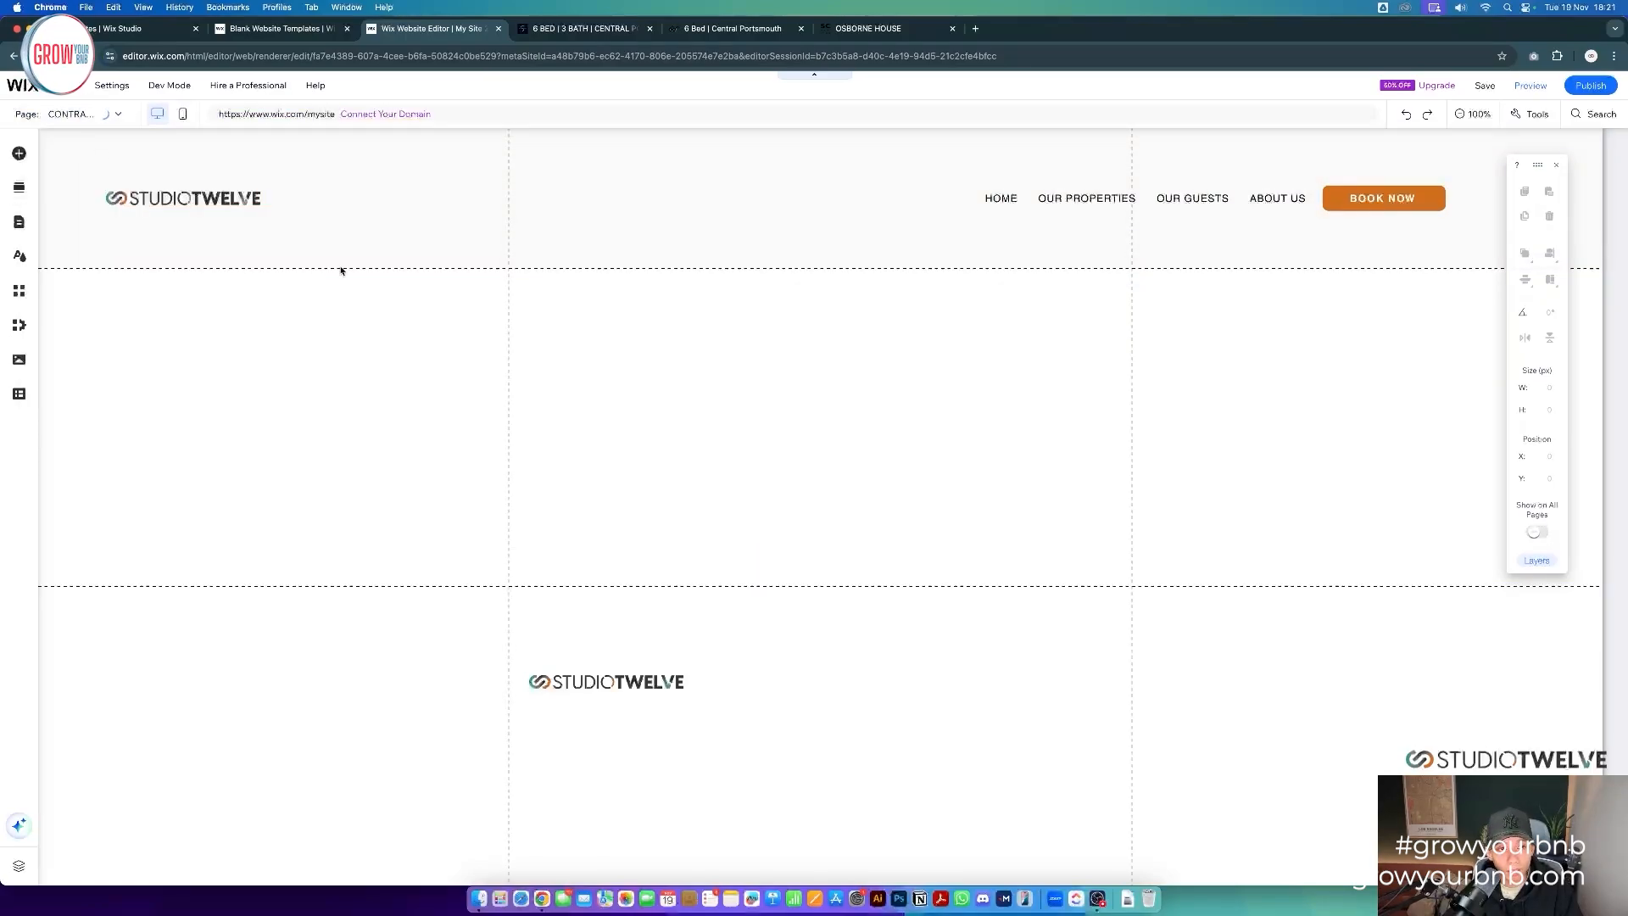
scroll(901, 486, "down", 15)
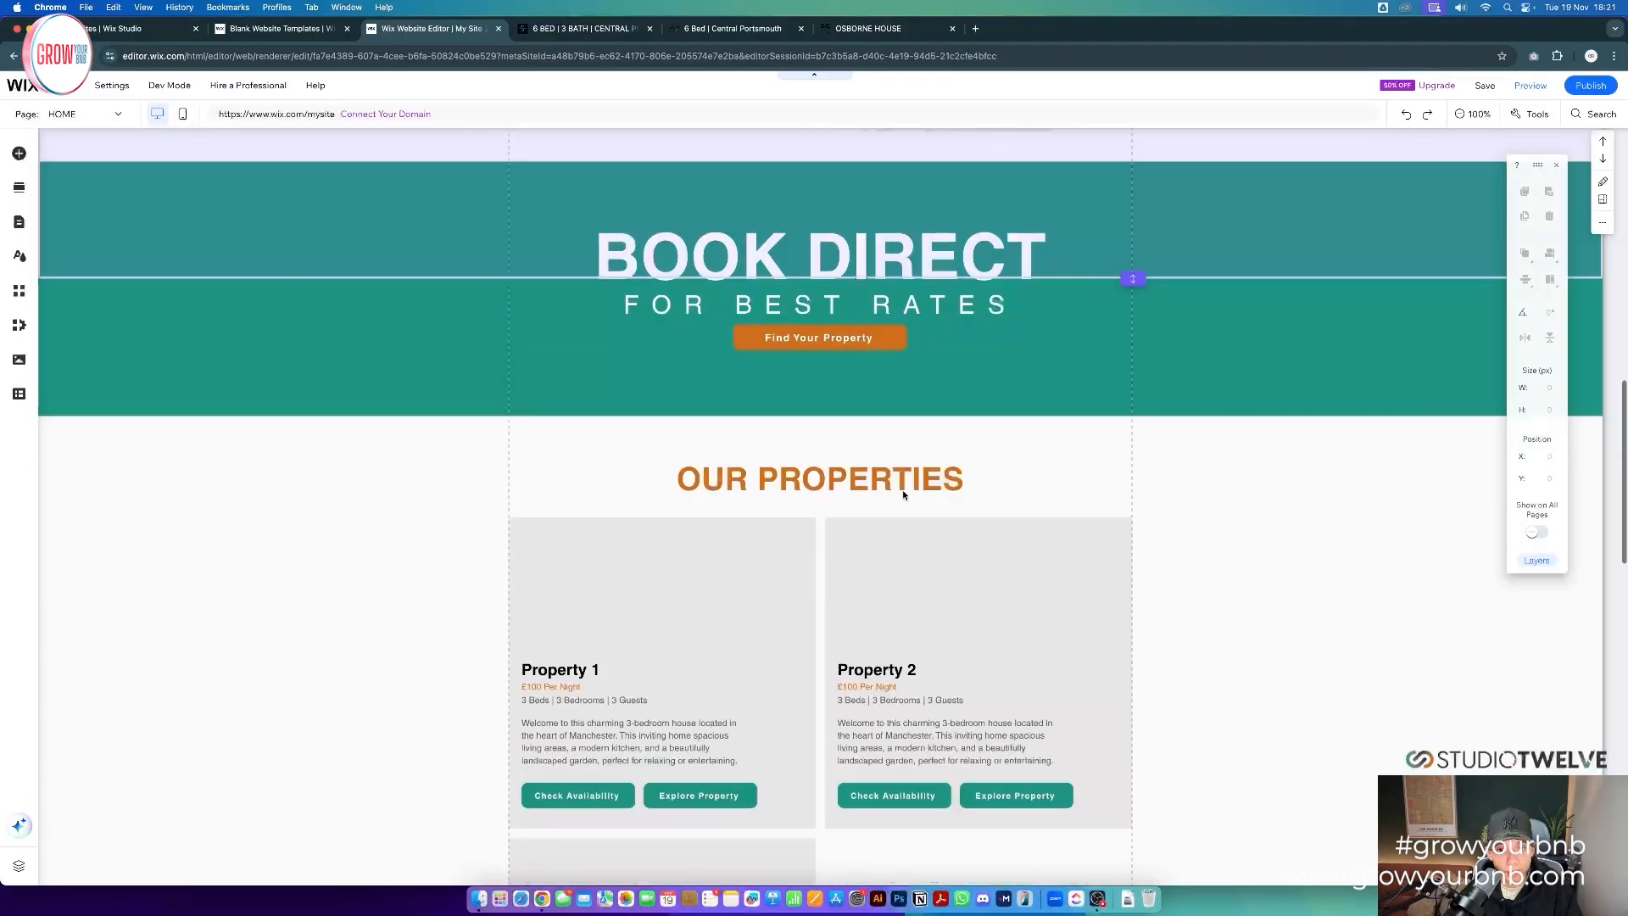
scroll(902, 490, "down", 5)
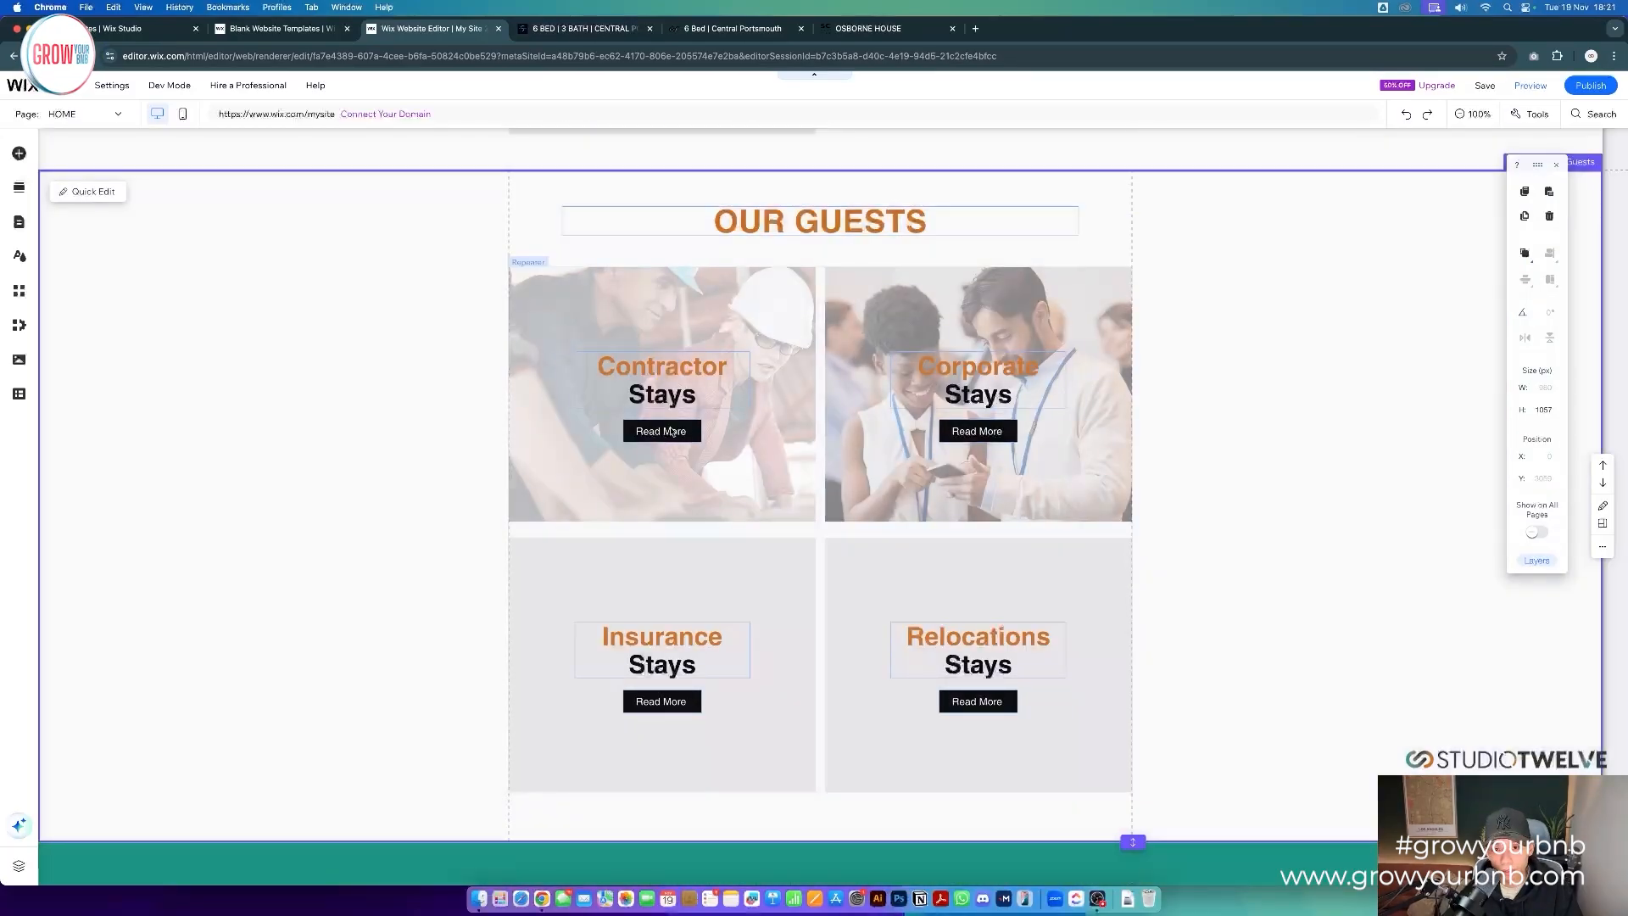
- Link the Contractor Stays card's Read More button to the CONTRACTOR STAYS page, opening in the current window
left_click(670, 432)
left_click(667, 431)
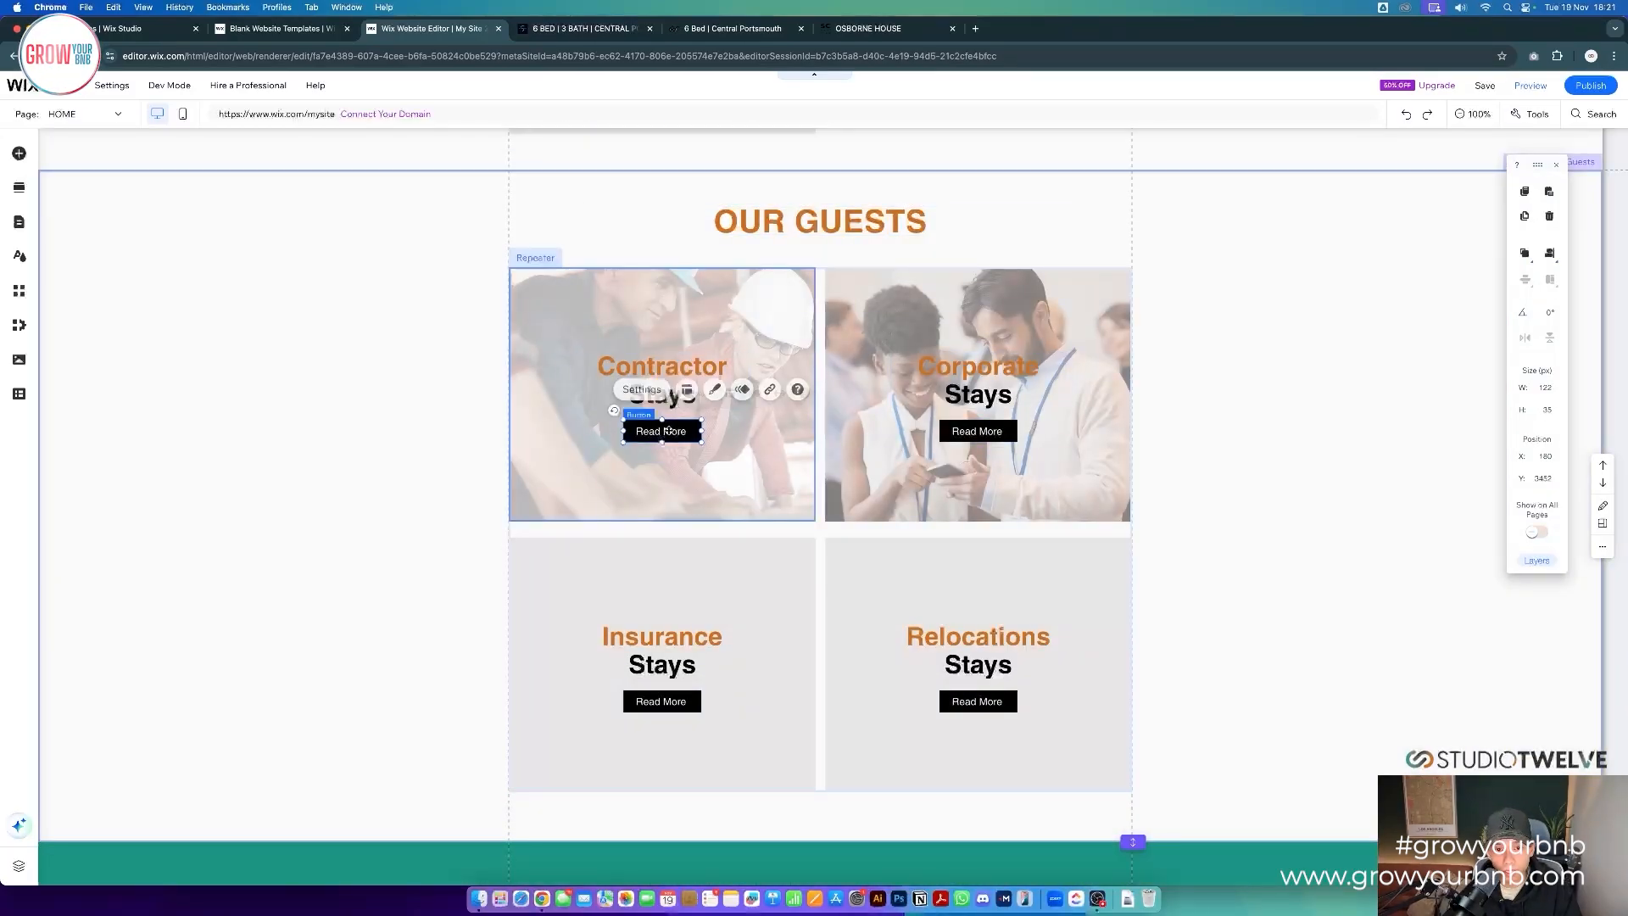
left_click(763, 390)
left_click(820, 415)
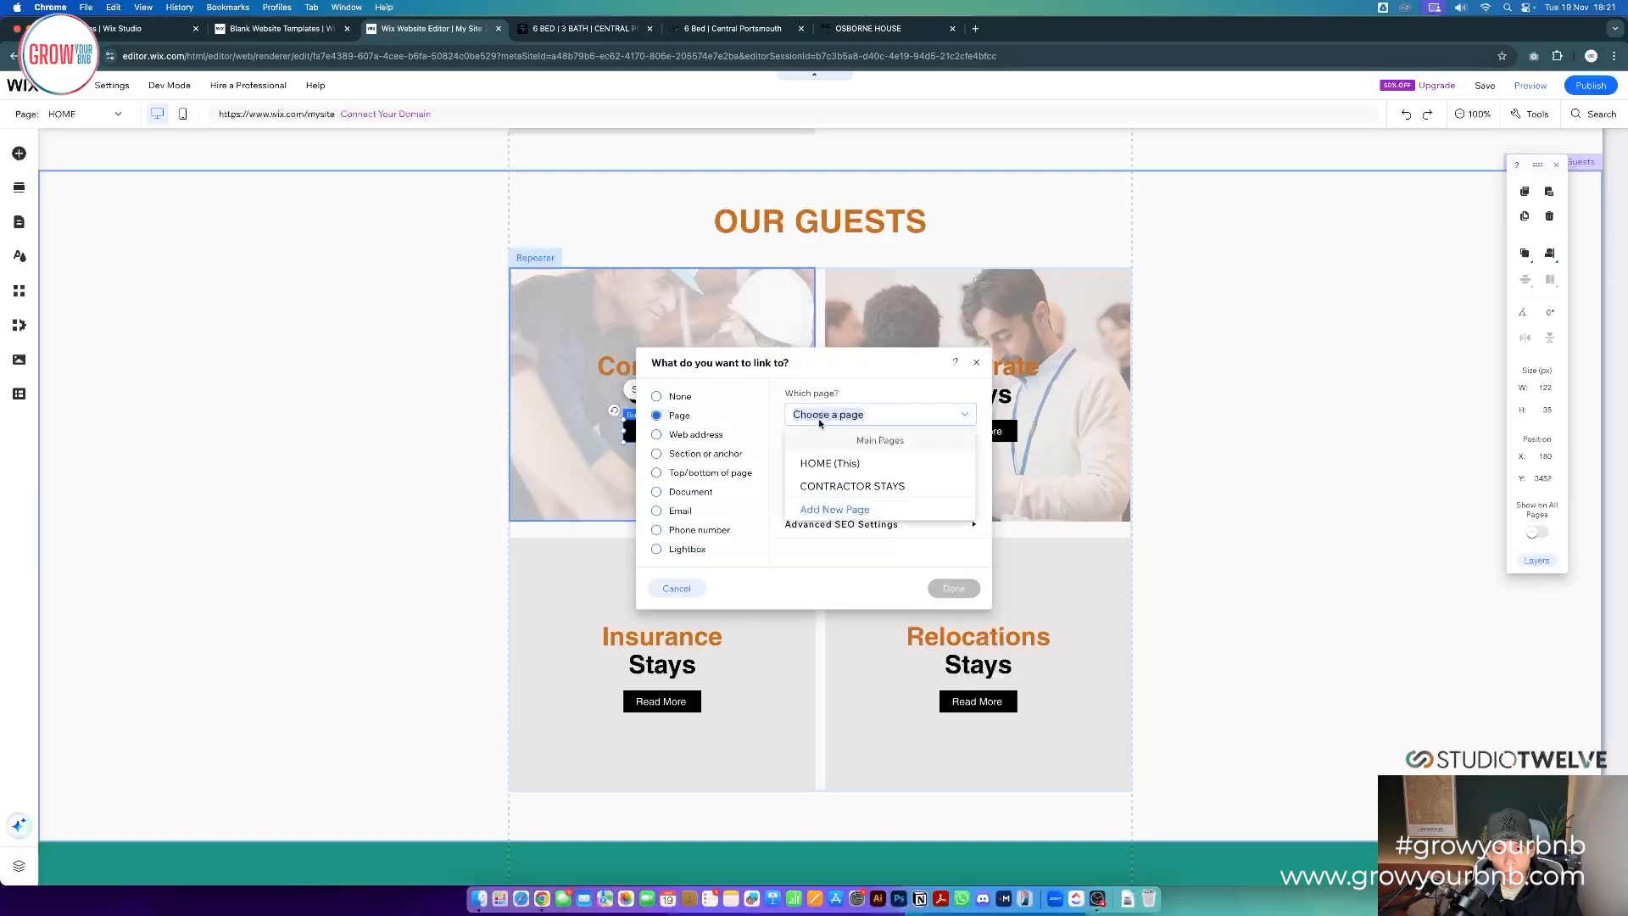
left_click(848, 486)
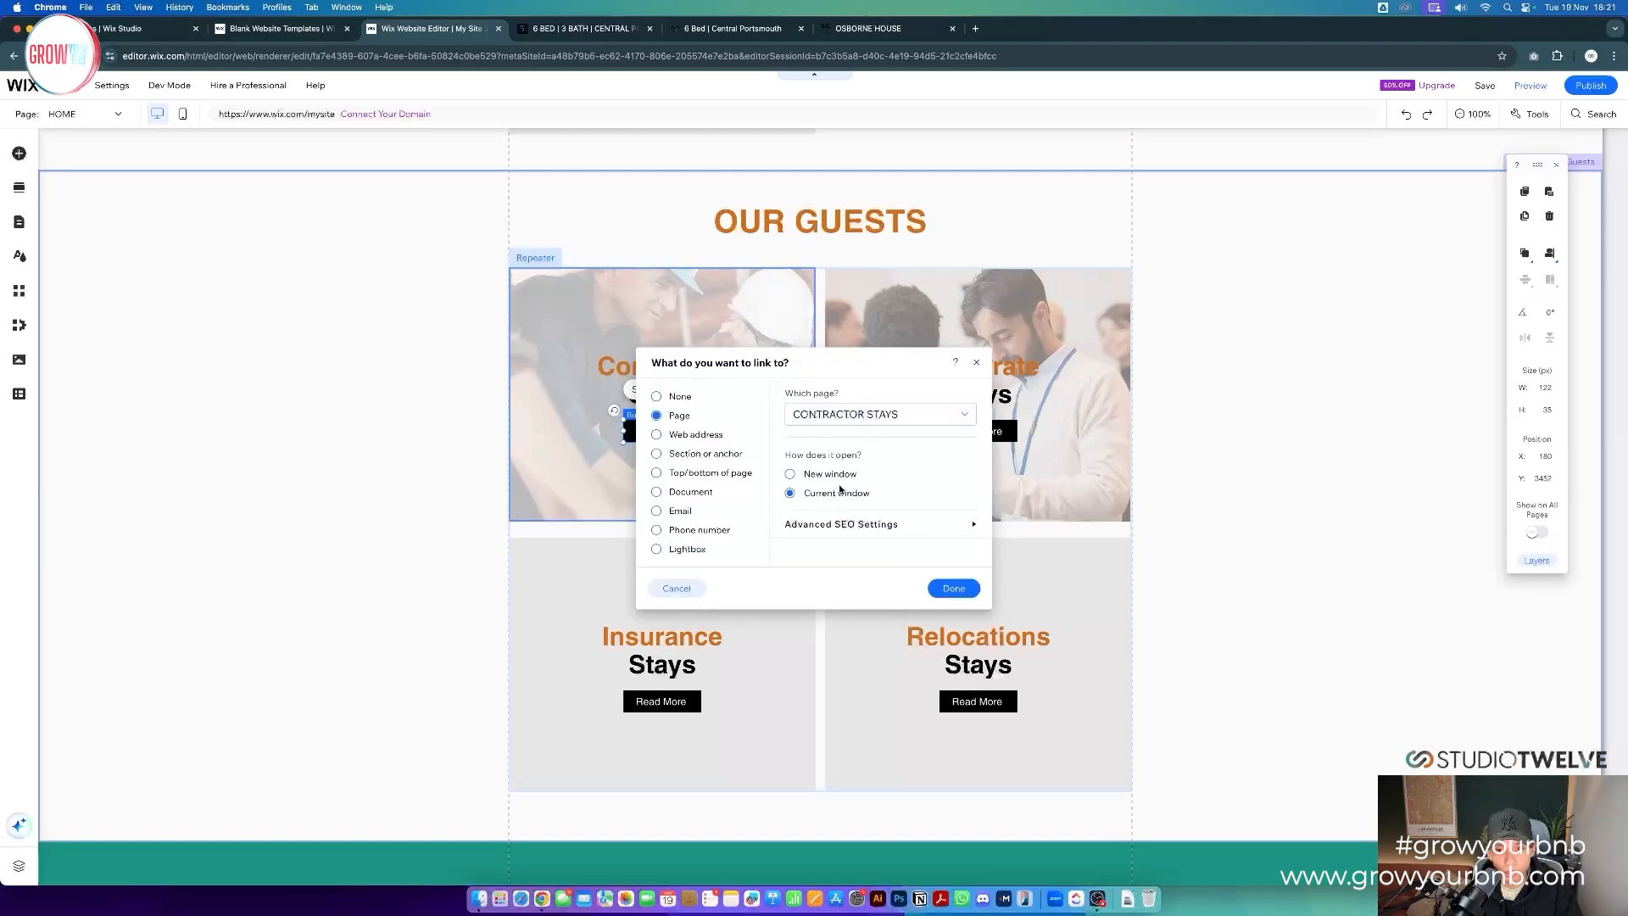
left_click(951, 589)
- Preview the site, test the Contractor Stays Read More link, and return to the home page to review its sections
left_click(1530, 85)
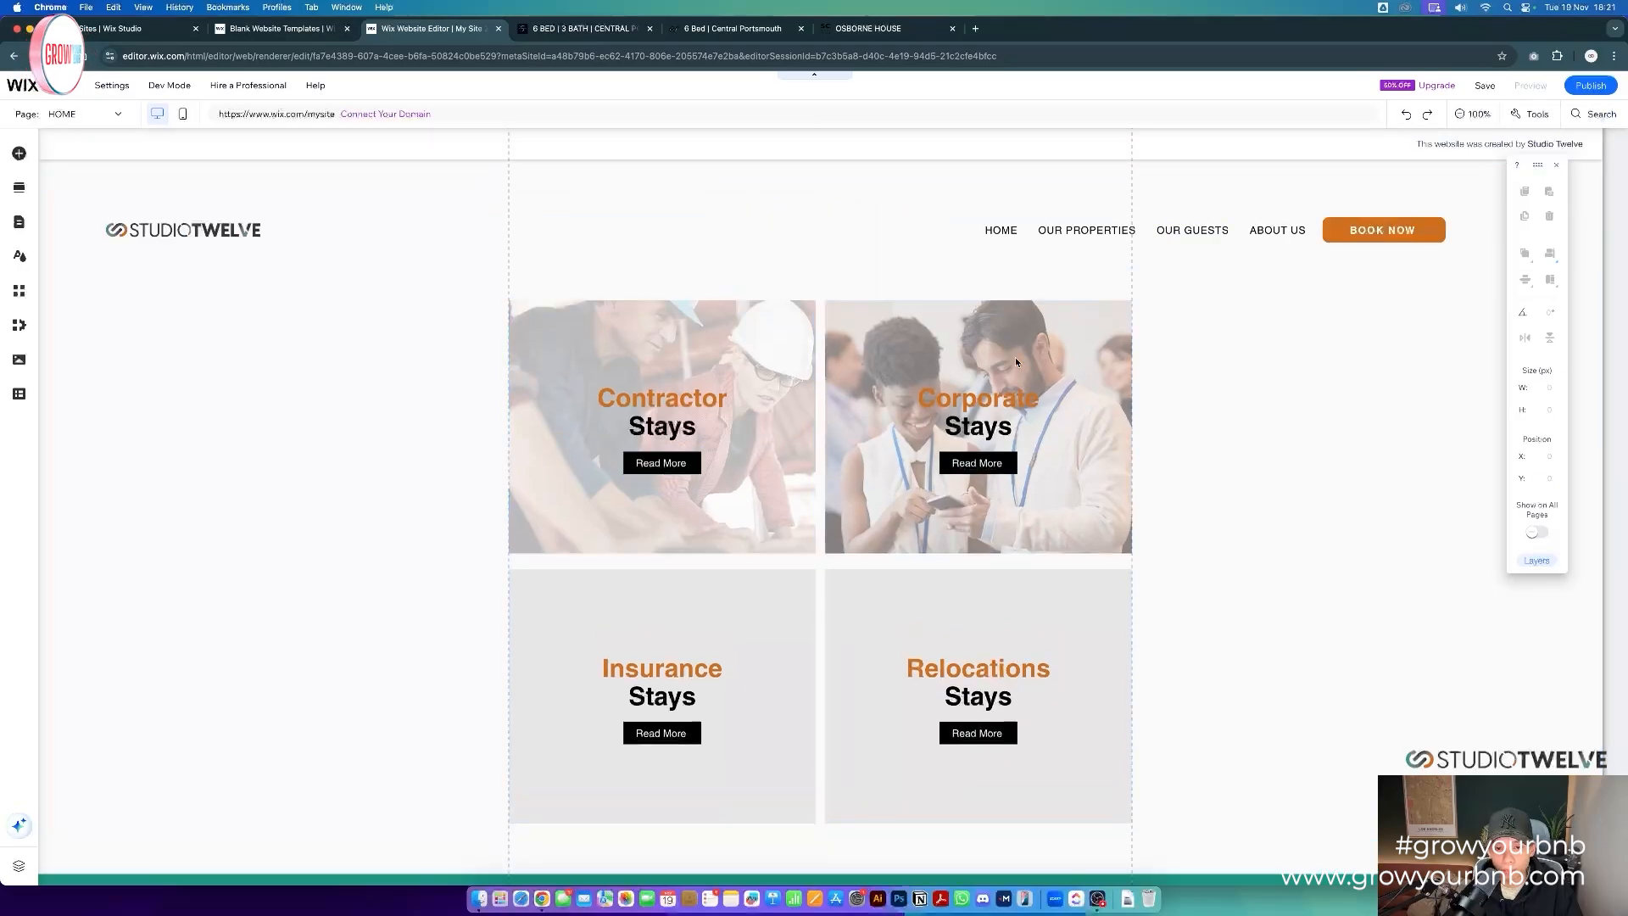
left_click(654, 433)
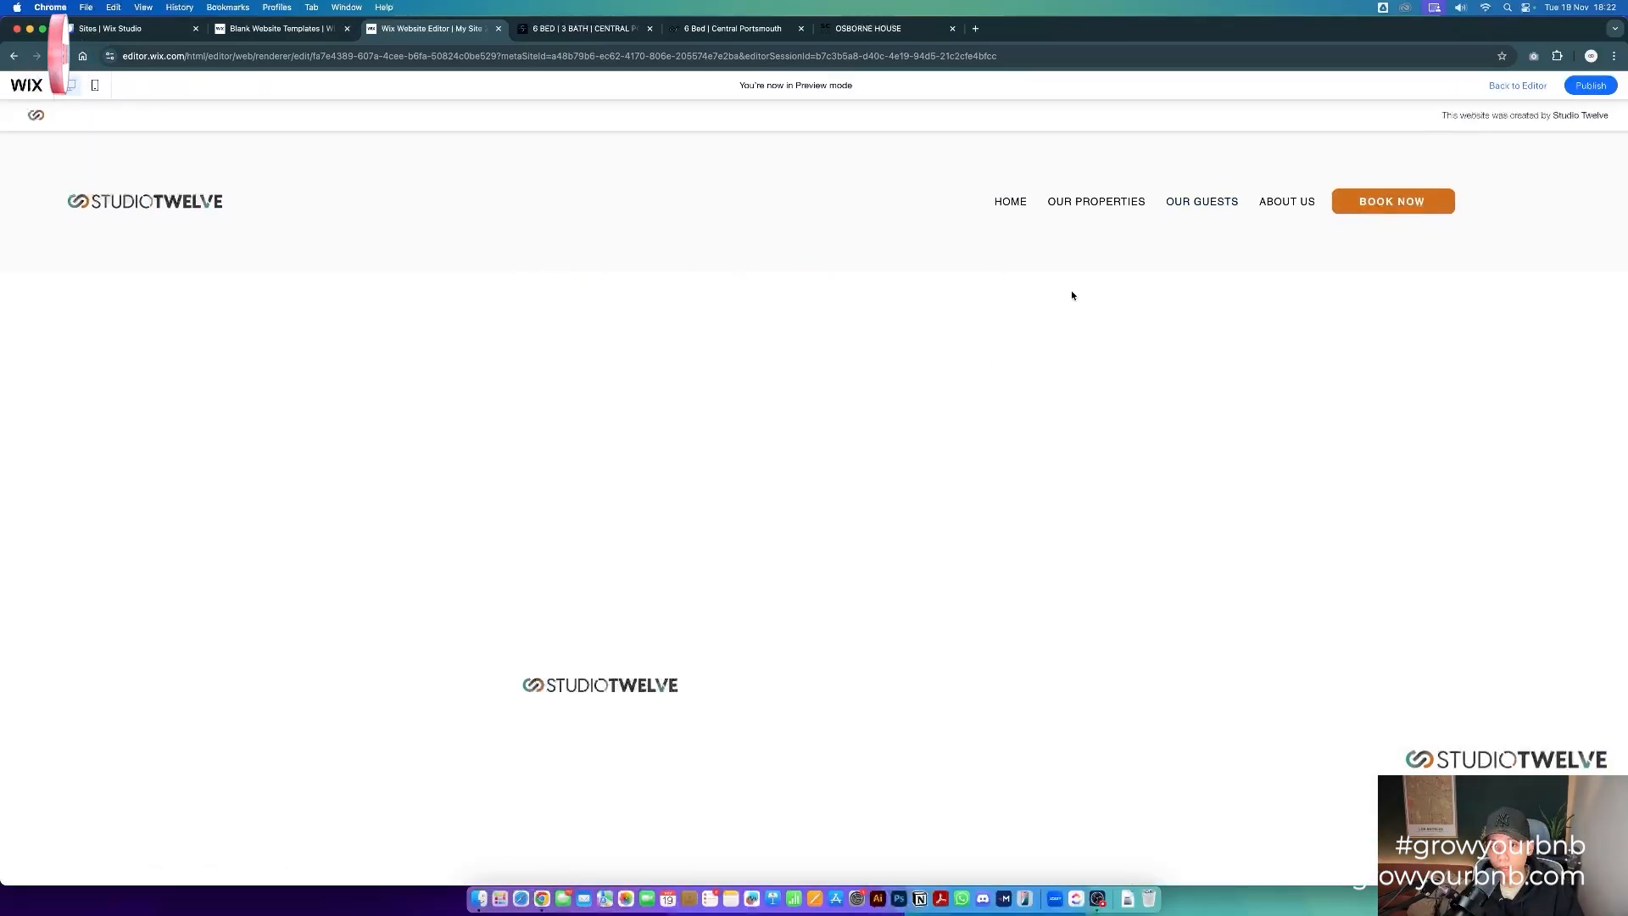
left_click(1010, 204)
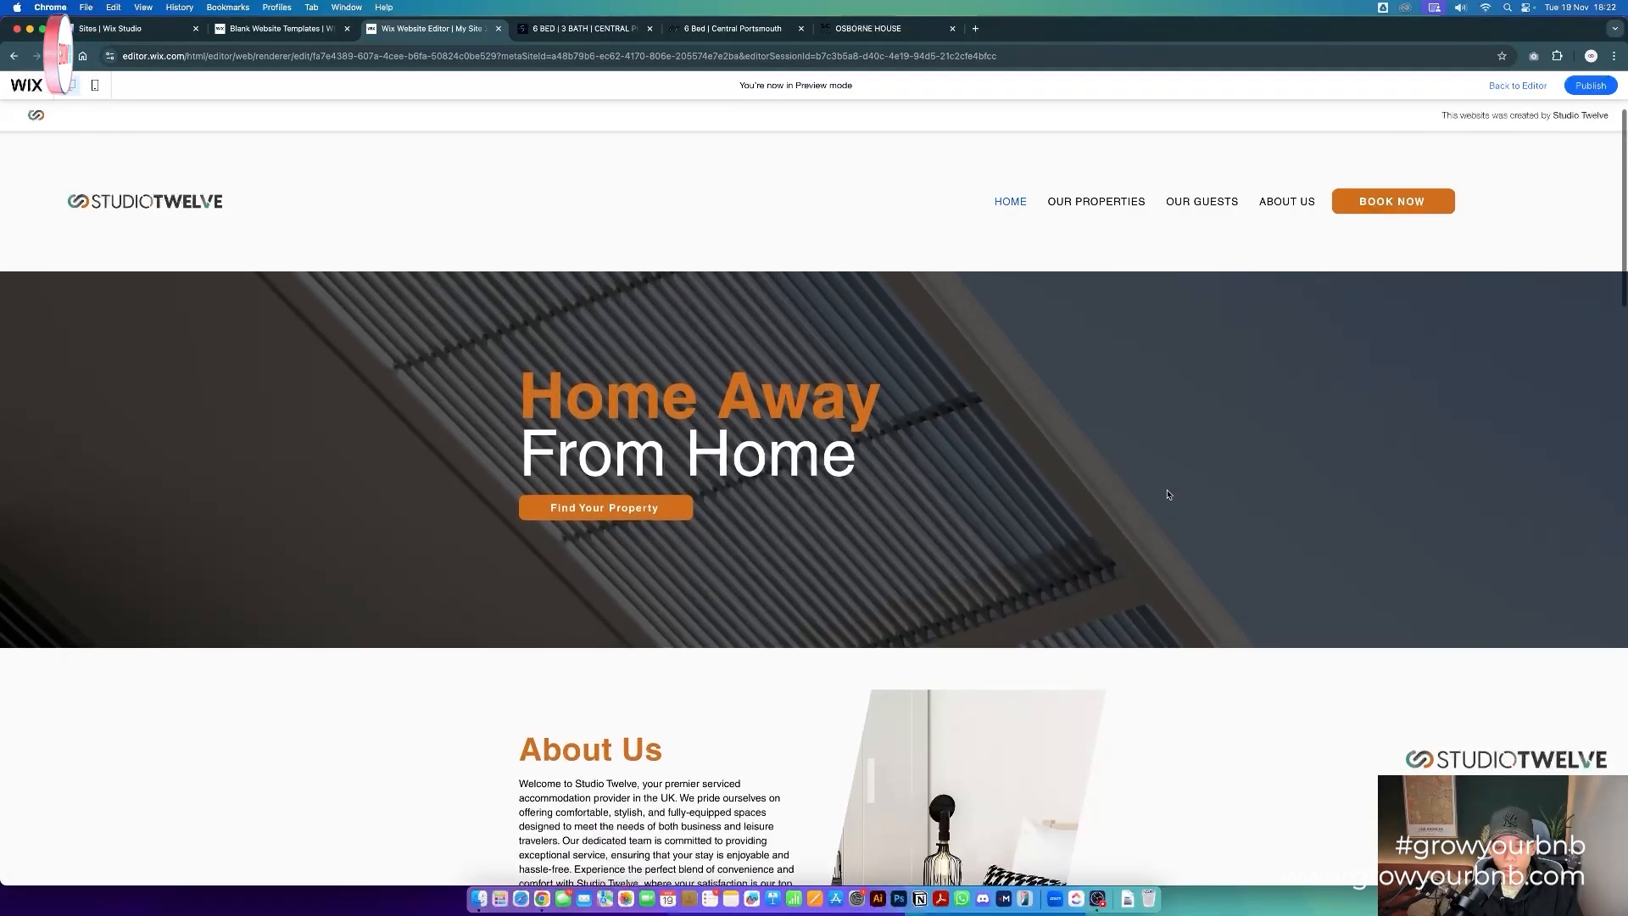
scroll(1073, 448, "down", 20)
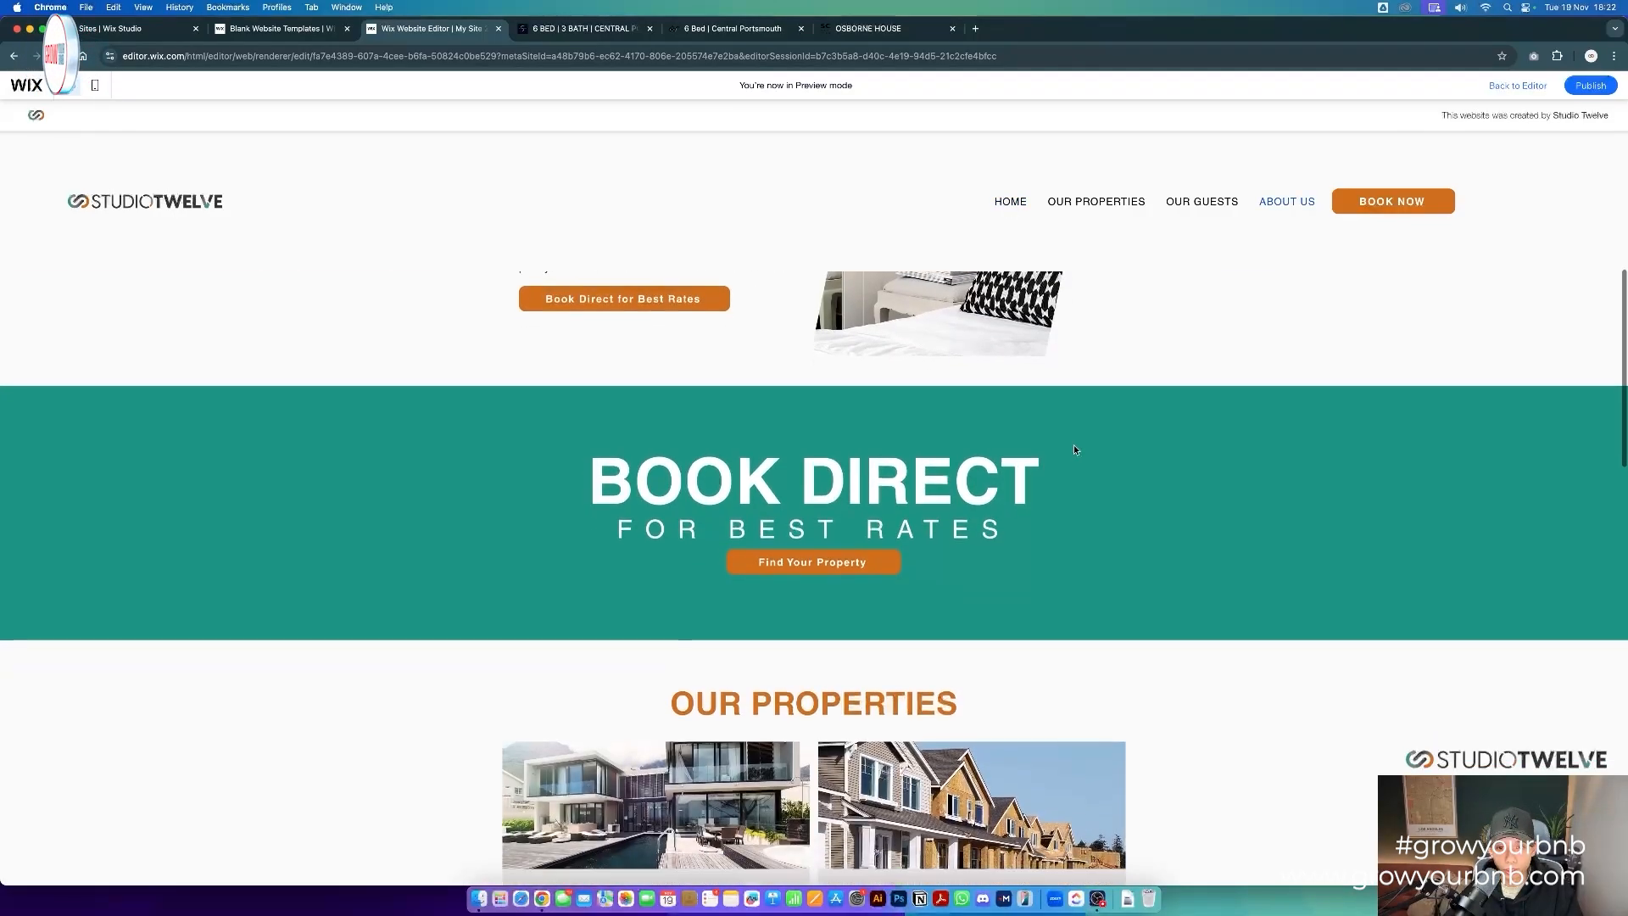
scroll(1073, 450, "down", 5)
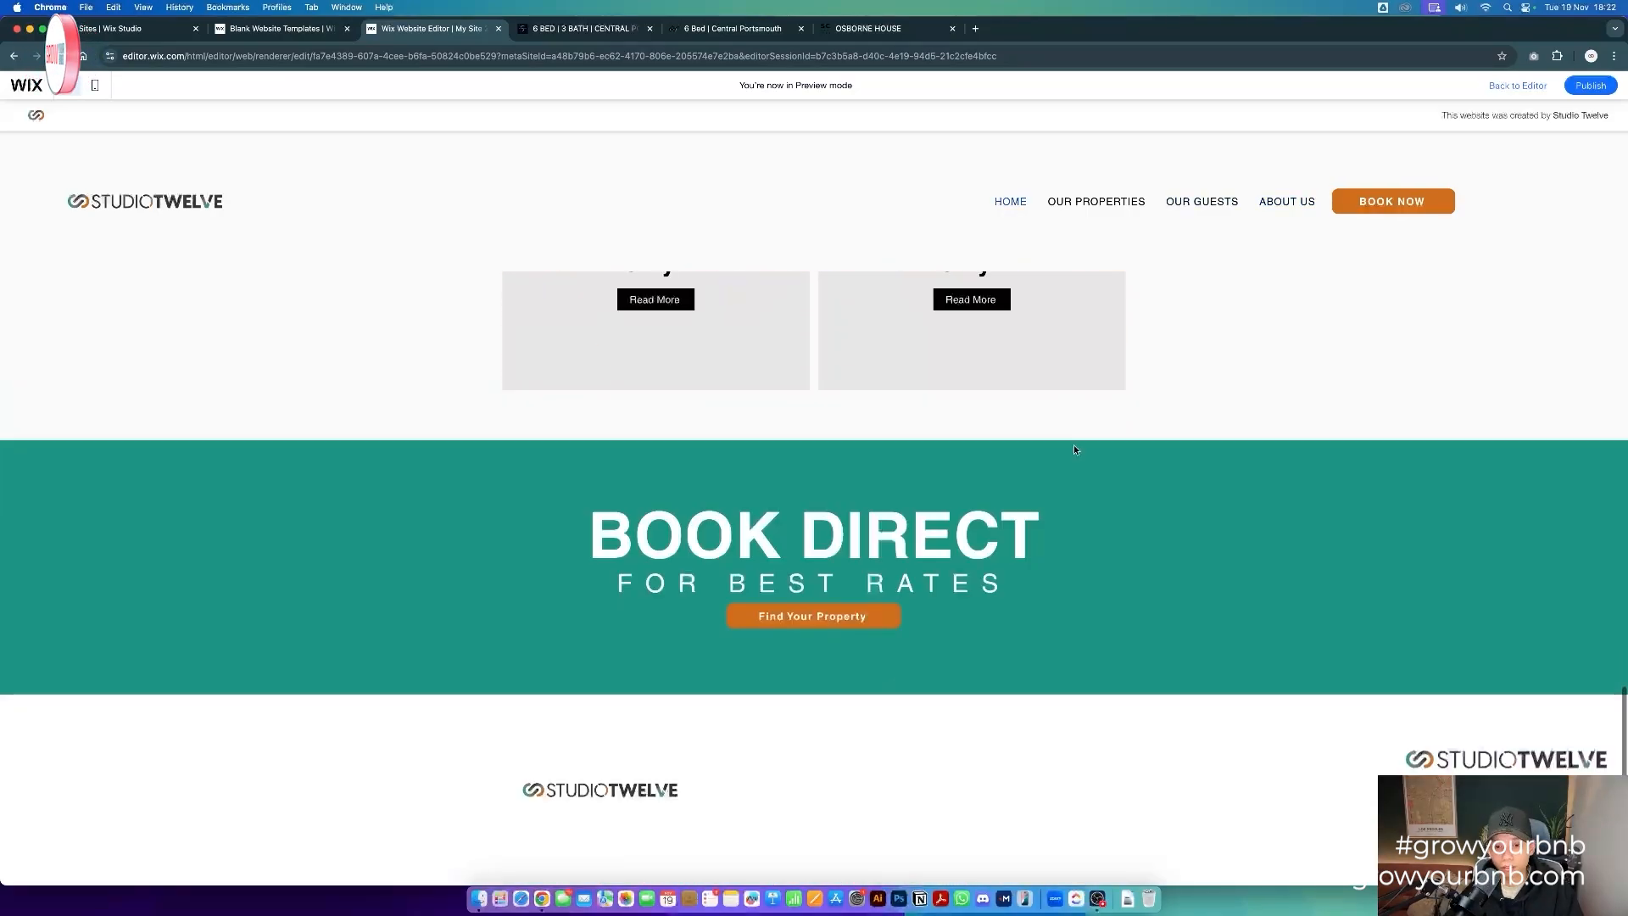
scroll(1073, 449, "up", 20)
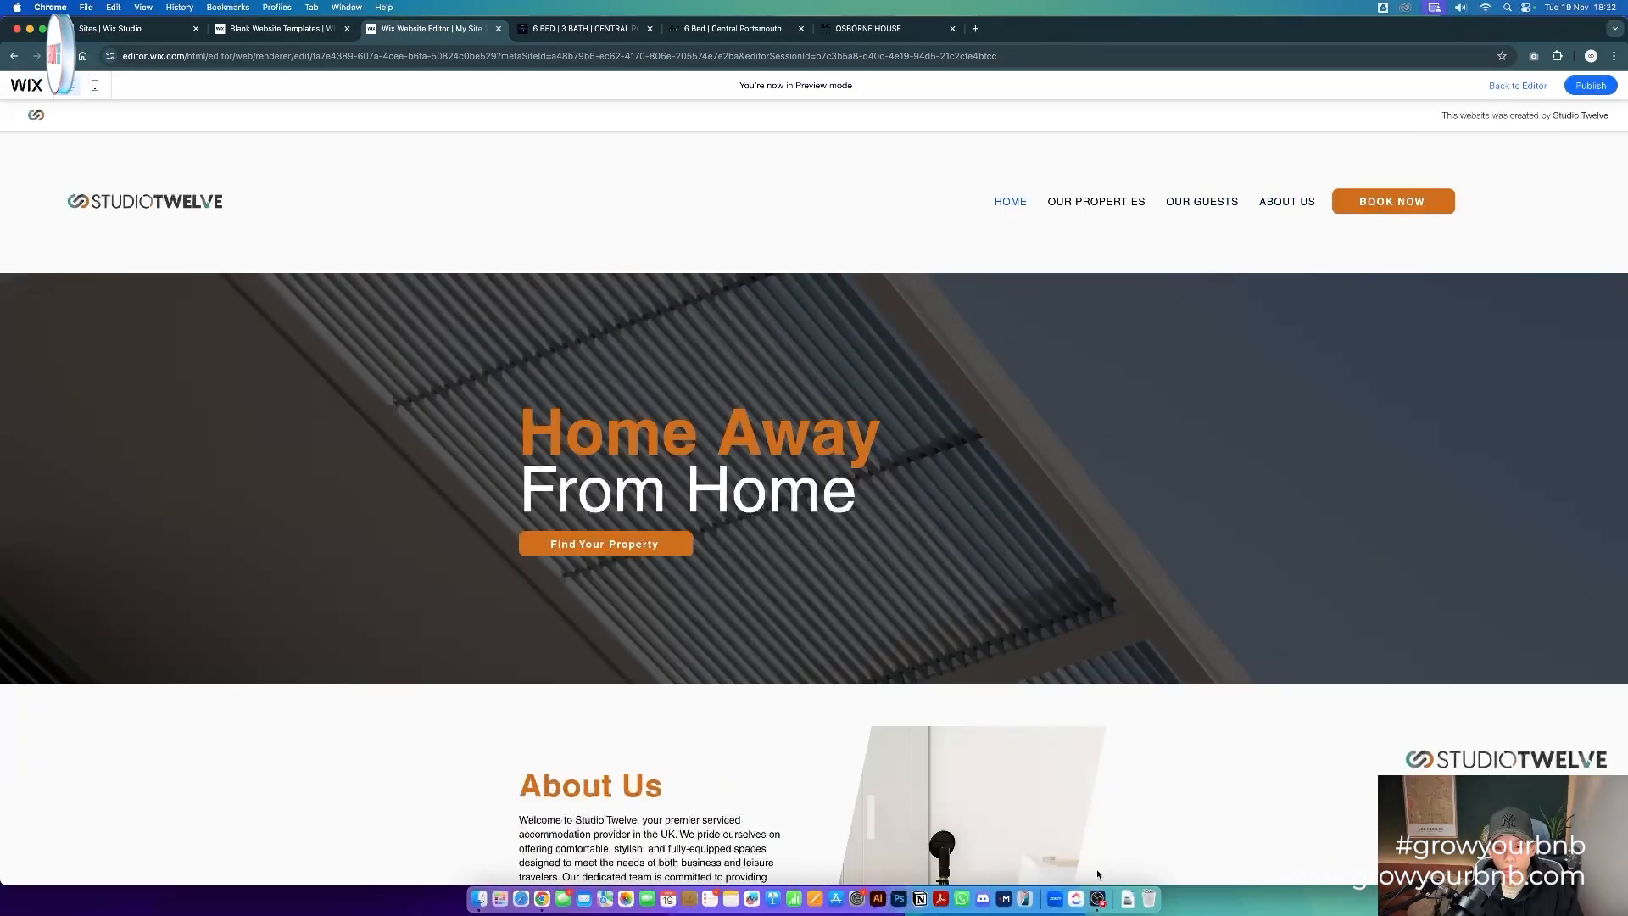